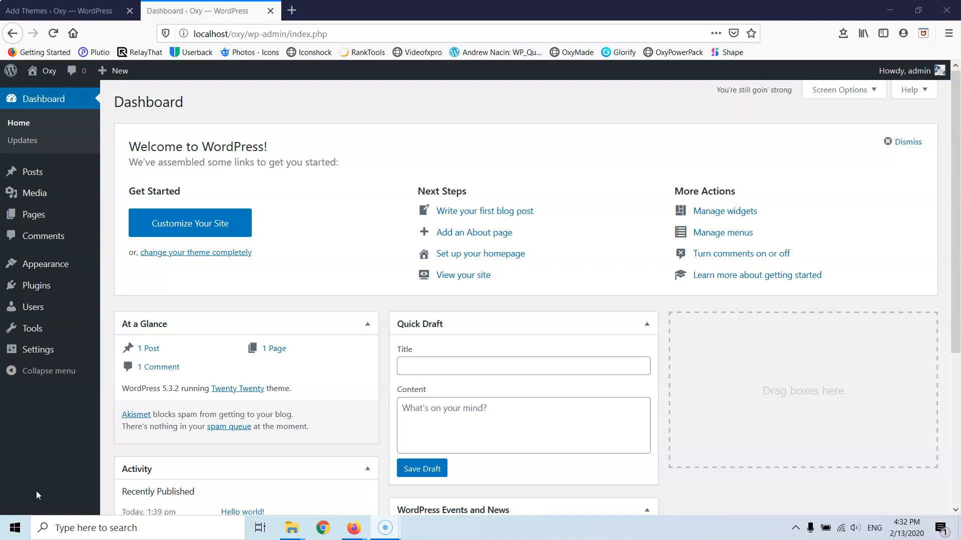
- Trash the 'Hello world!' post, then delete it permanently from the Trash
mouse_move(54, 275)
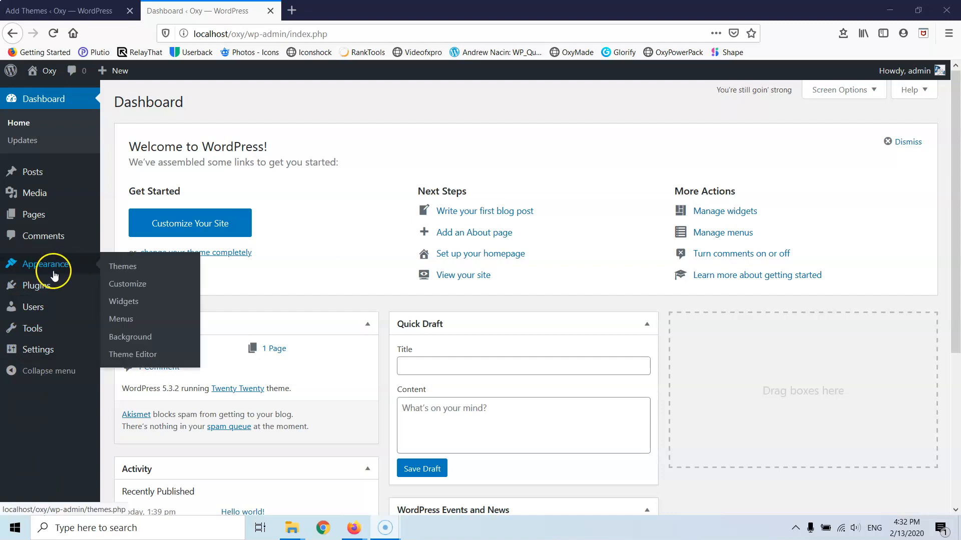
mouse_move(32, 181)
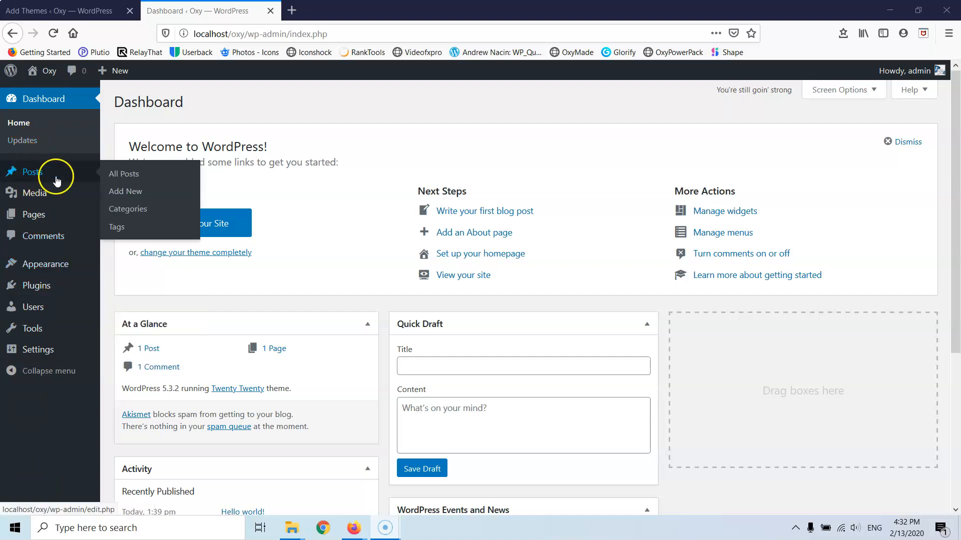
right_click(120, 179)
left_click(145, 184)
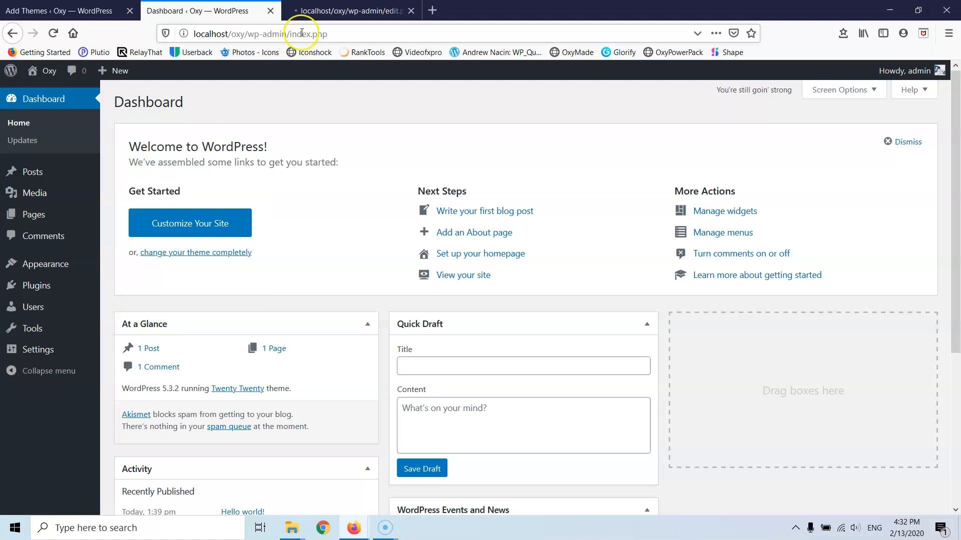
left_click(322, 10)
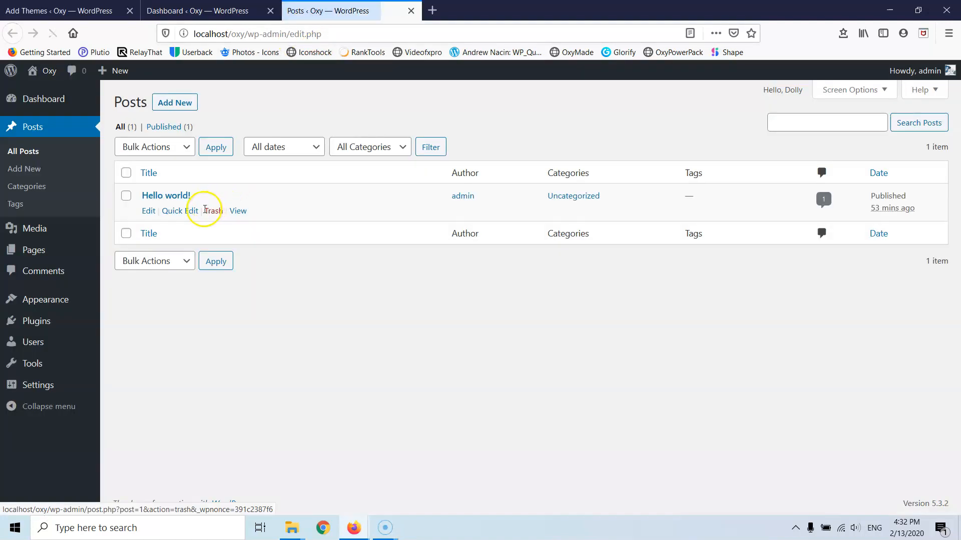
left_click(212, 211)
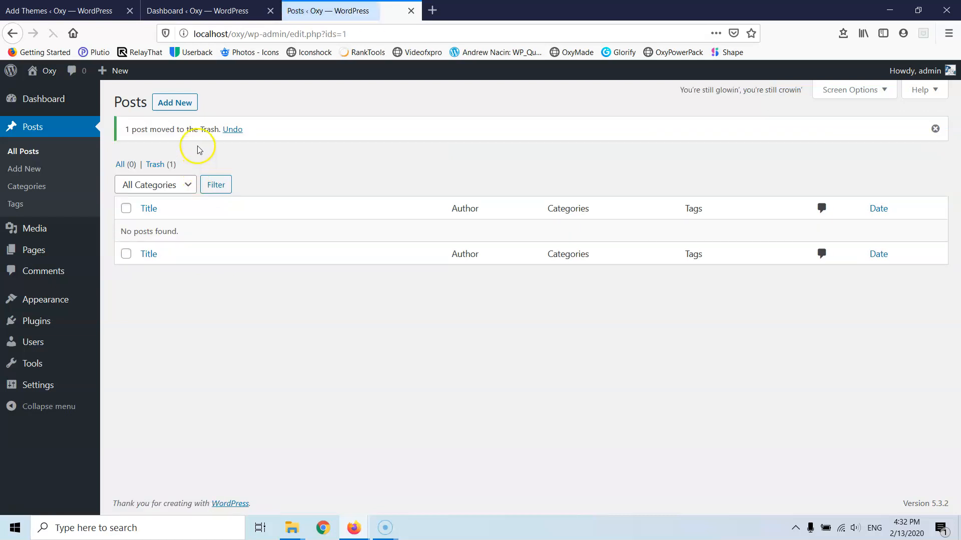
left_click(155, 165)
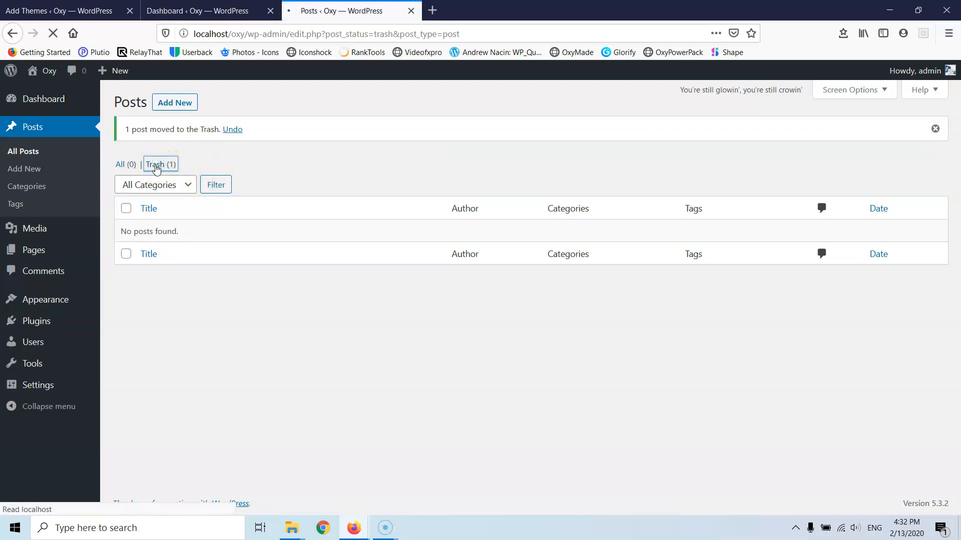
left_click(184, 214)
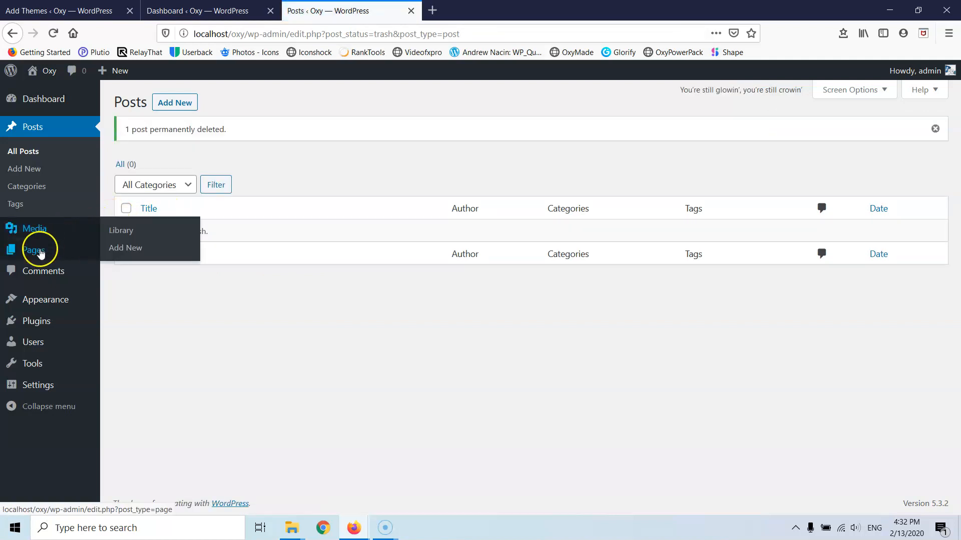
- Trash the Sample Page, then add and publish a blank page titled 'Home'
left_click(122, 253)
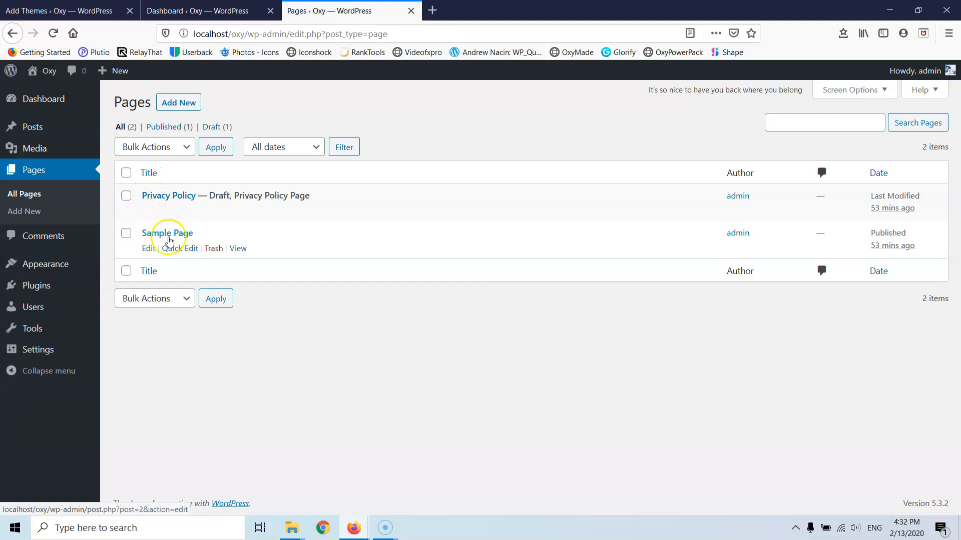
left_click(213, 250)
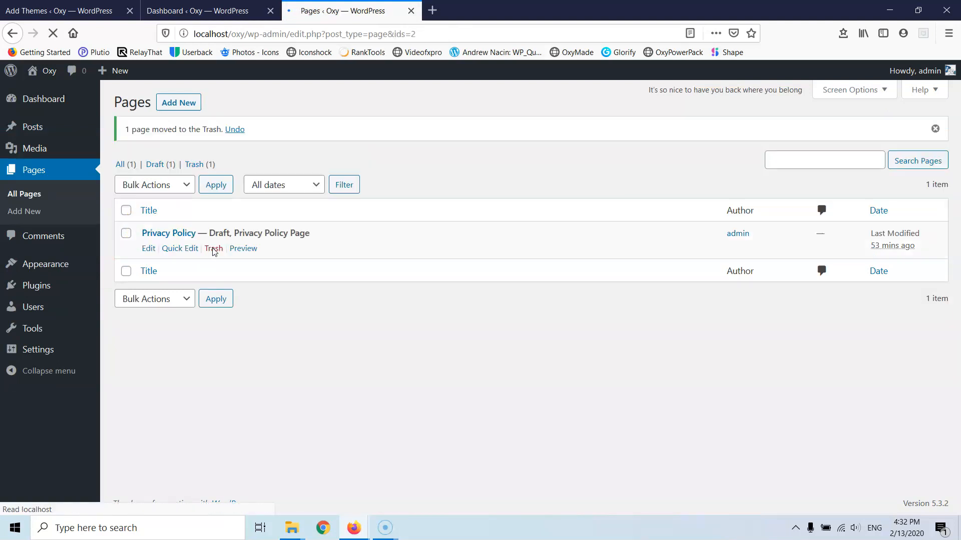
left_click(175, 104)
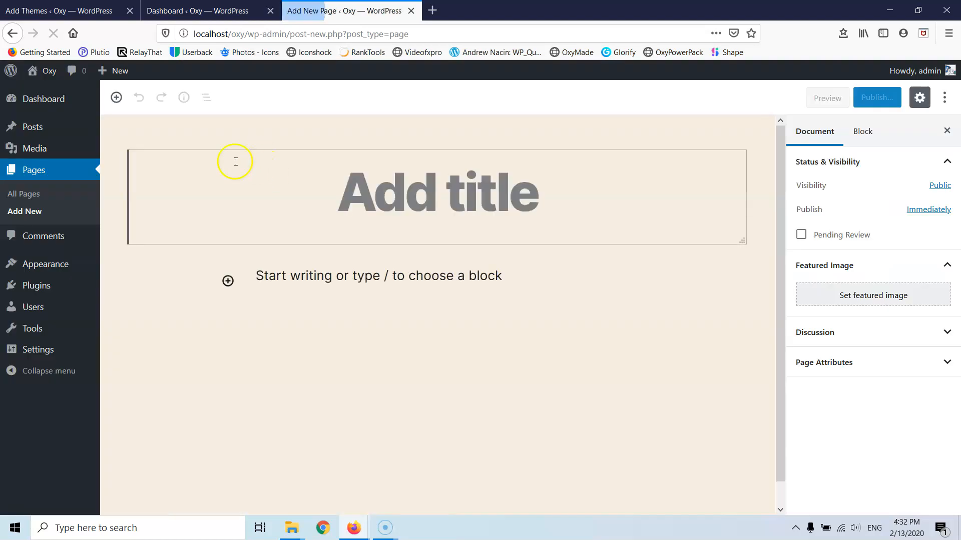
type("Home")
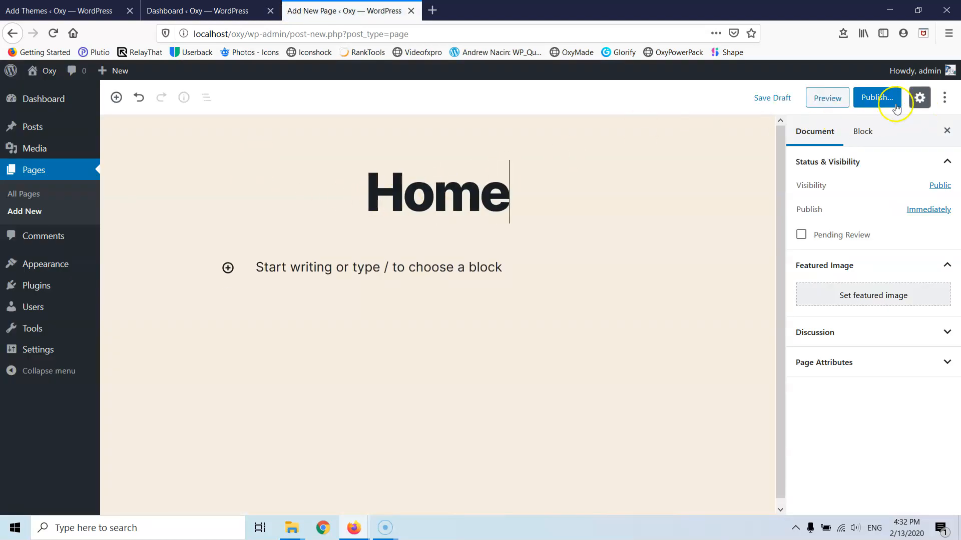
left_click(880, 98)
left_click(878, 99)
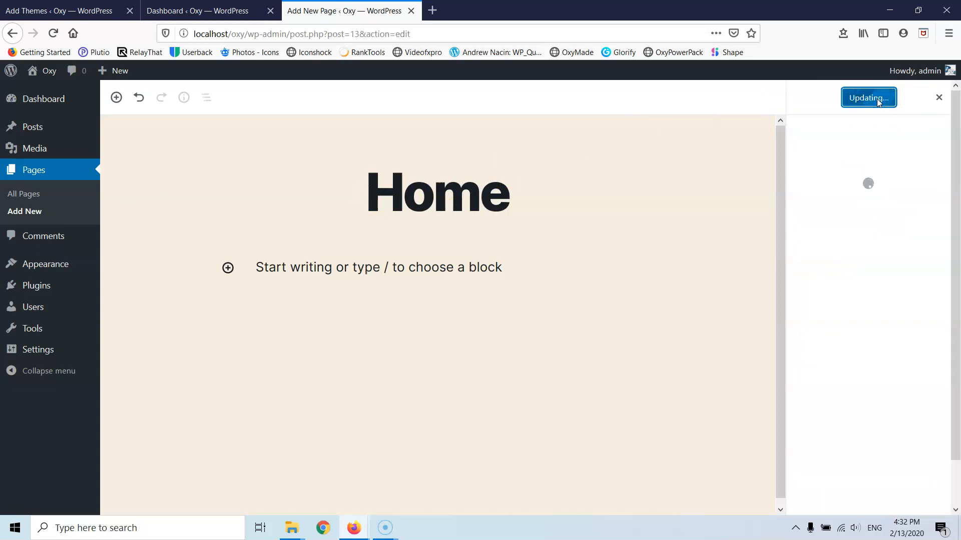
mouse_move(41, 269)
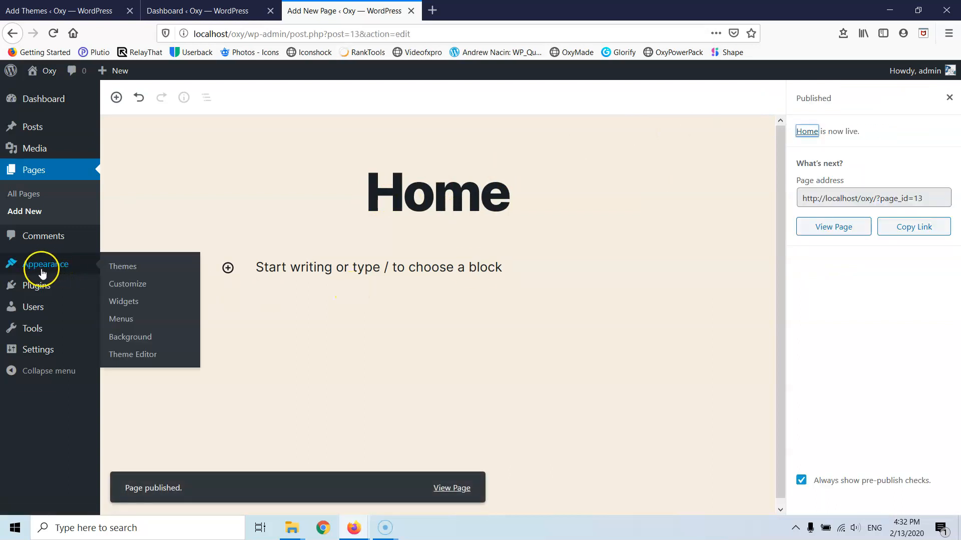
- Delete the Twenty Nineteen theme from its theme details
left_click(125, 269)
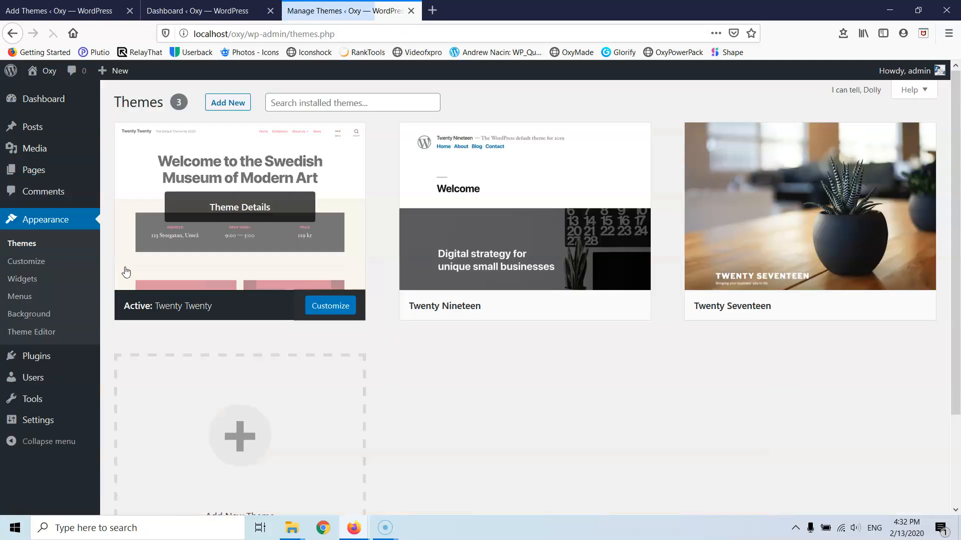
mouse_move(542, 253)
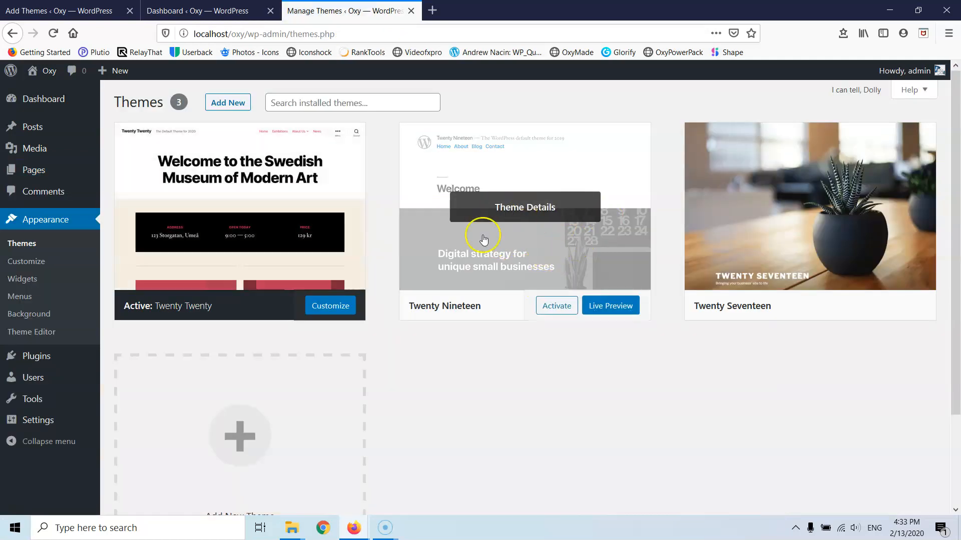
left_click(526, 231)
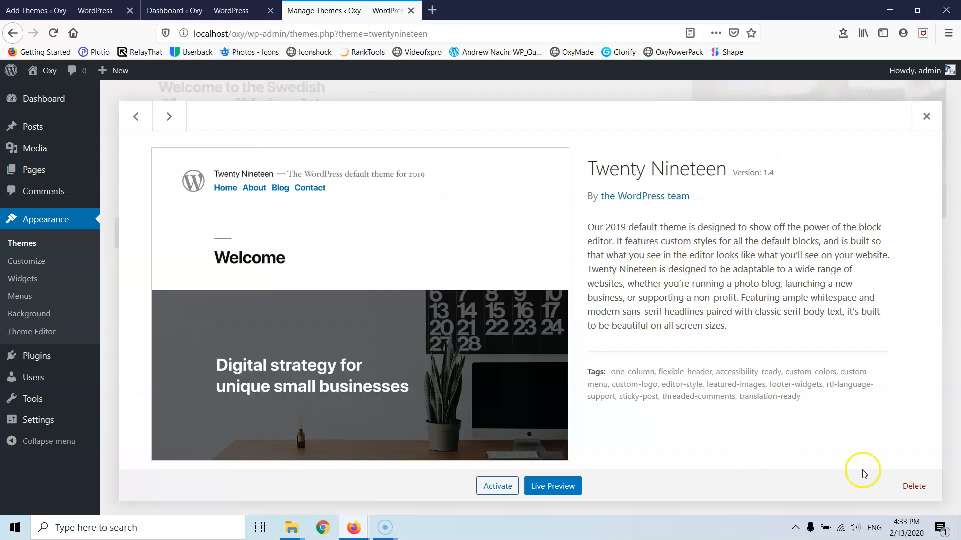
left_click(913, 486)
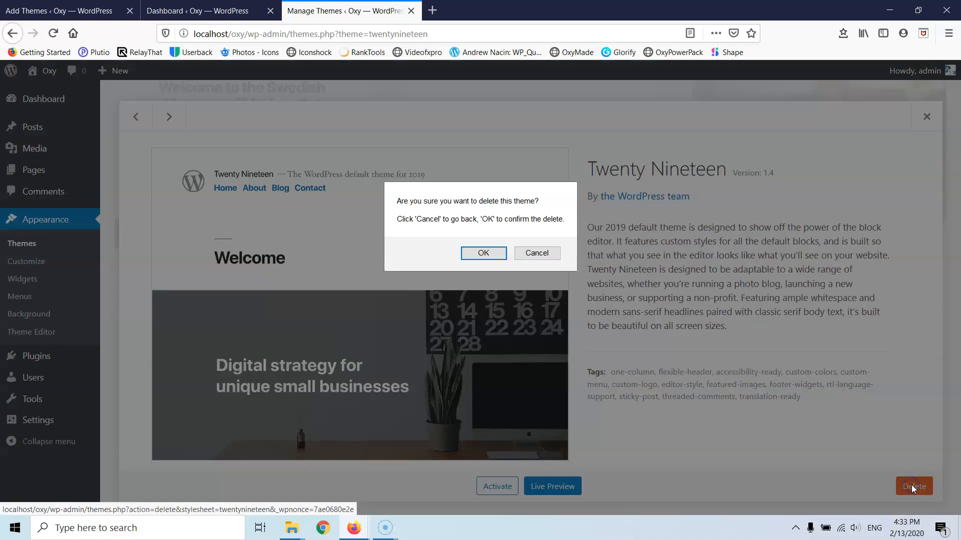
left_click(483, 254)
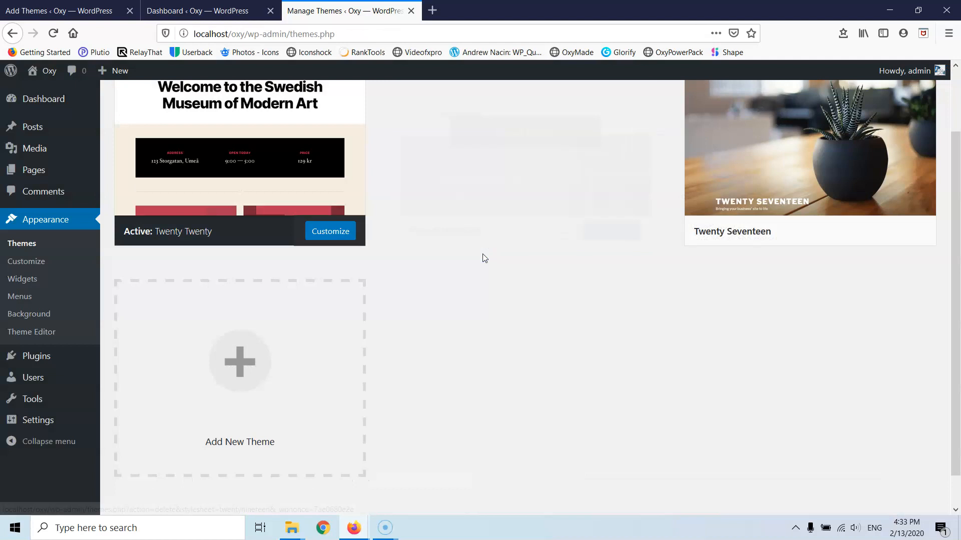
- Delete the Twenty Seventeen theme as well
left_click(515, 220)
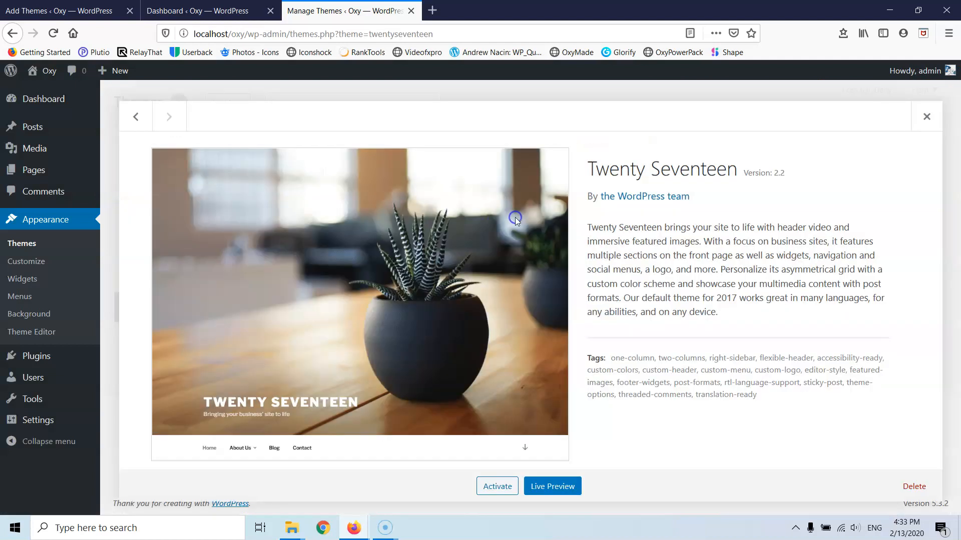
left_click(911, 486)
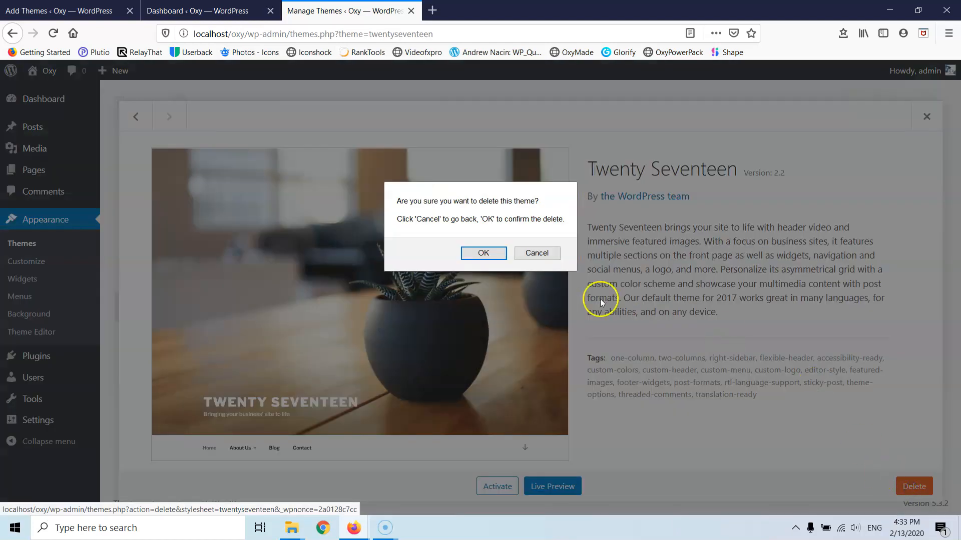
left_click(478, 254)
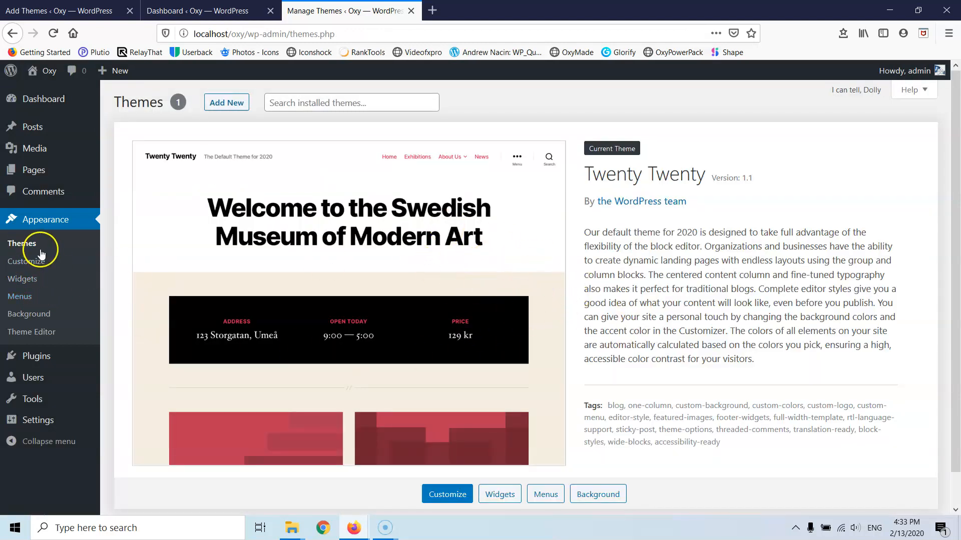
- Select all installed plugins and deactivate them with the Deactivate bulk action
mouse_move(34, 356)
left_click(128, 358)
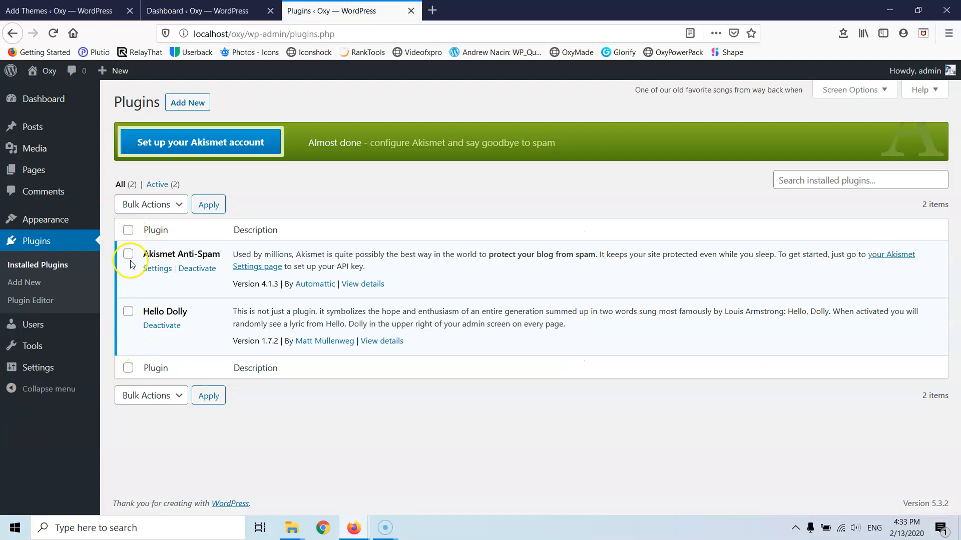
left_click(128, 230)
left_click(145, 204)
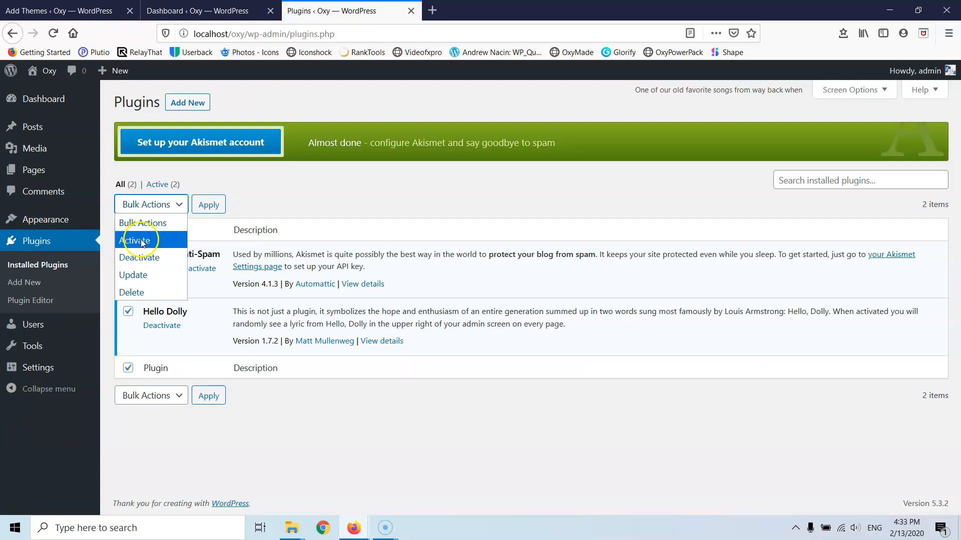
left_click(145, 254)
left_click(200, 213)
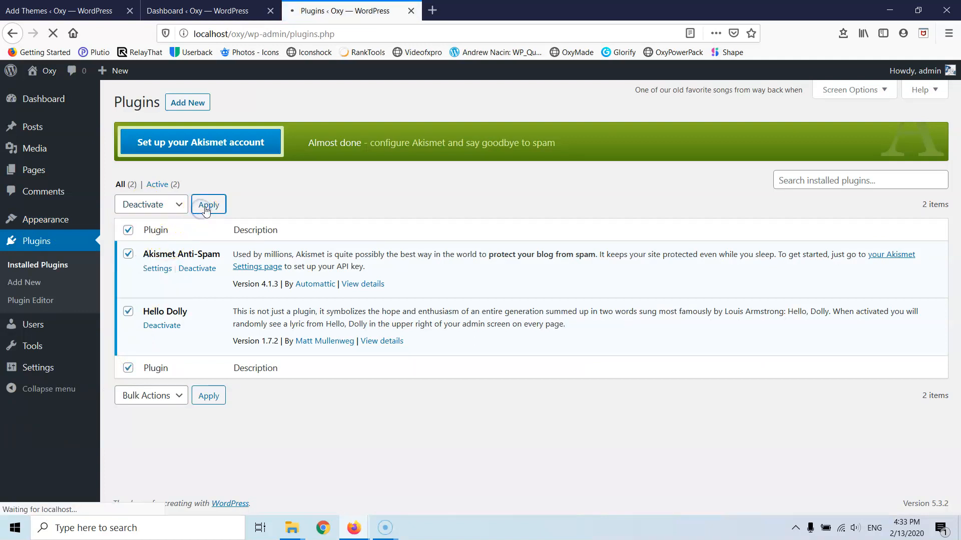
- Select both plugins again and delete them with the Delete bulk action
left_click(128, 210)
left_click(147, 192)
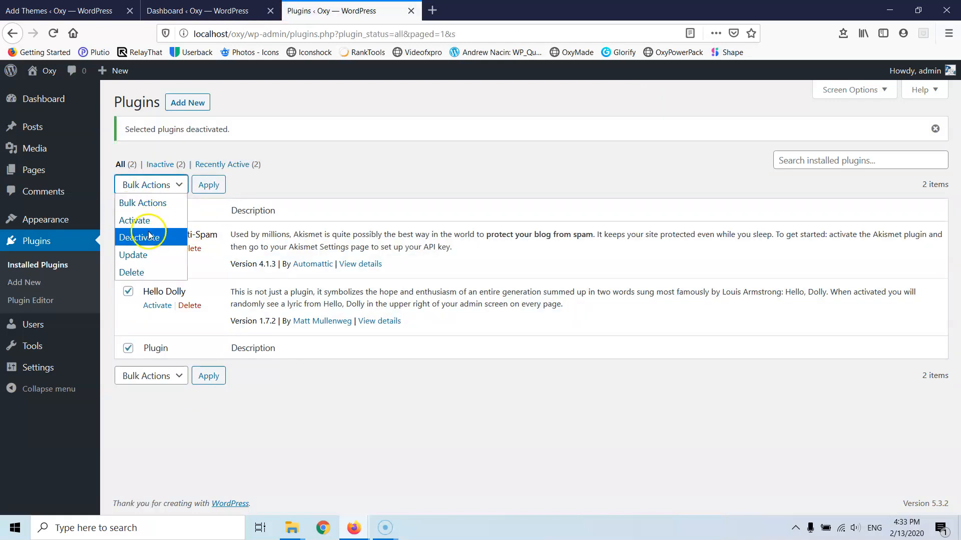
left_click(152, 273)
left_click(208, 186)
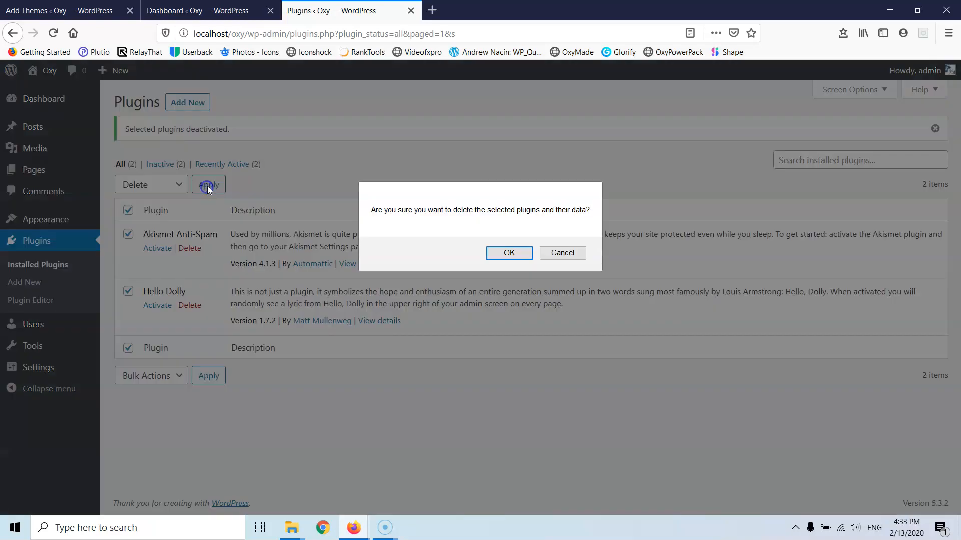
left_click(508, 253)
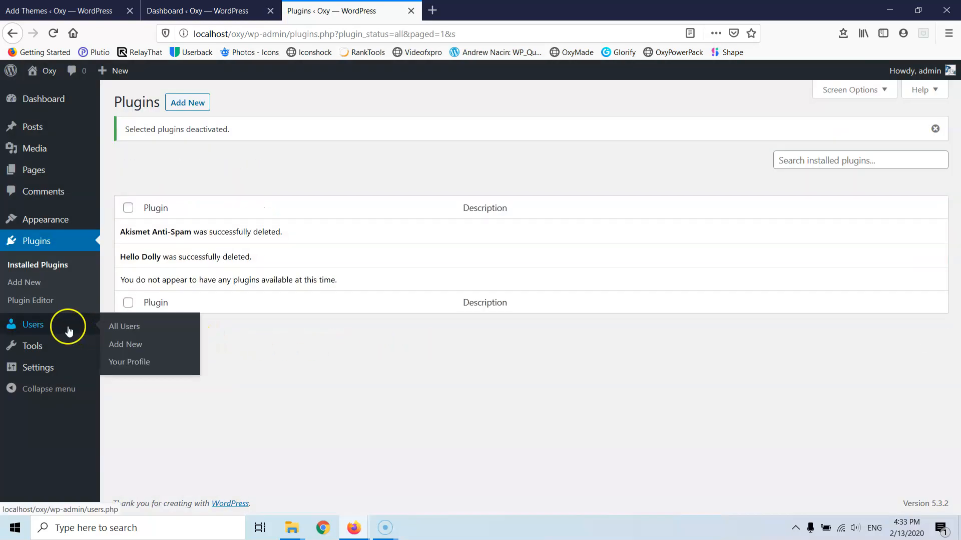
- In General Settings, rename the site title from 'Oxy' to 'Chocolate'
mouse_move(35, 356)
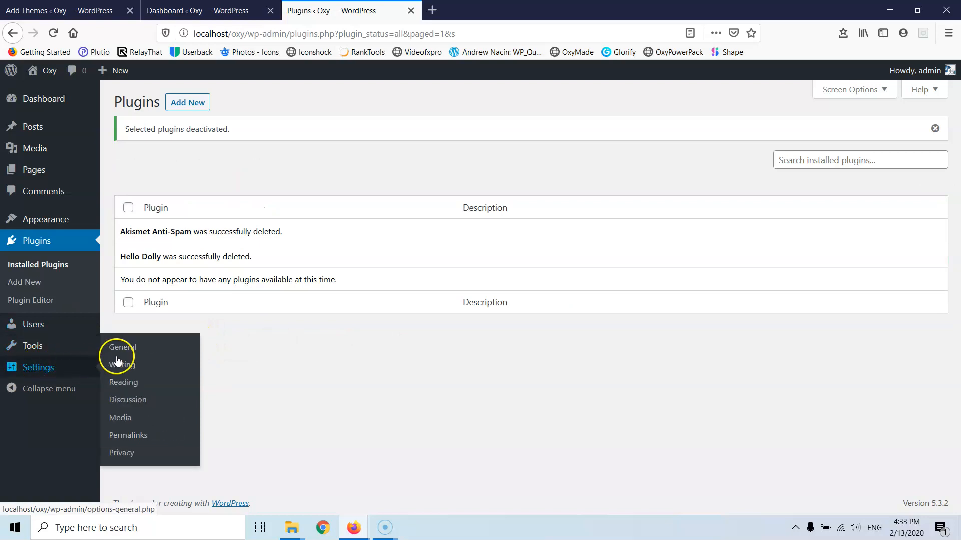
left_click(126, 354)
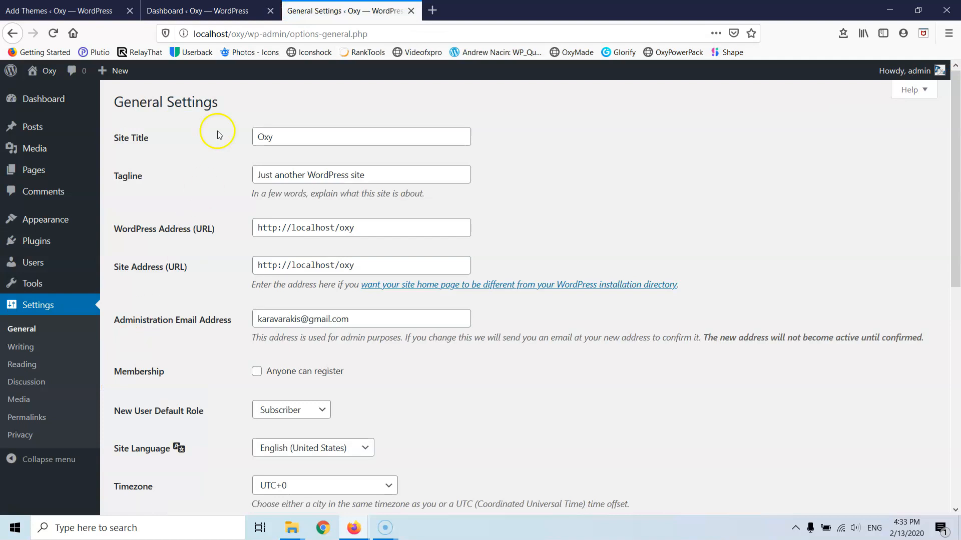
left_click_drag(298, 139, 187, 138)
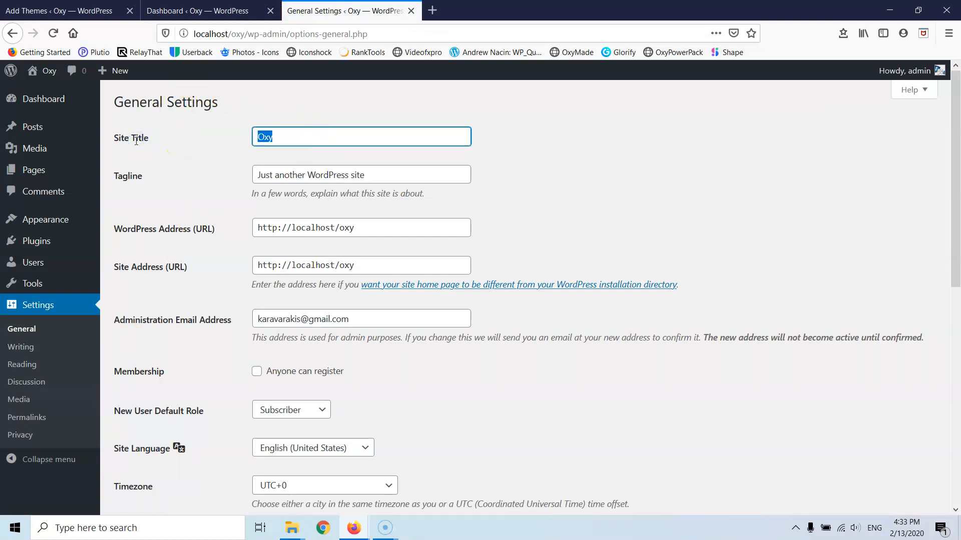
type("Chocolate")
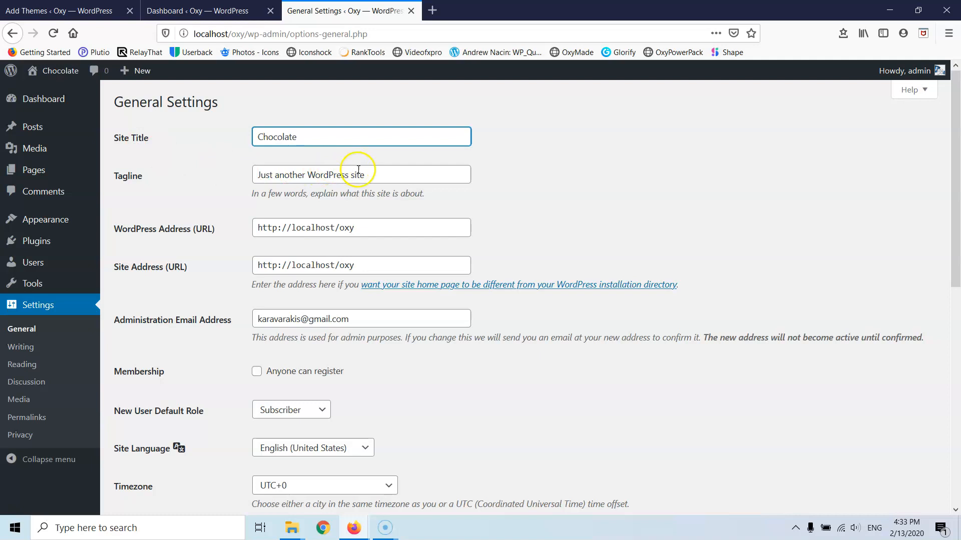
- Replace the tagline with 'Hot or cold we are what you want'
left_click_drag(365, 175, 223, 183)
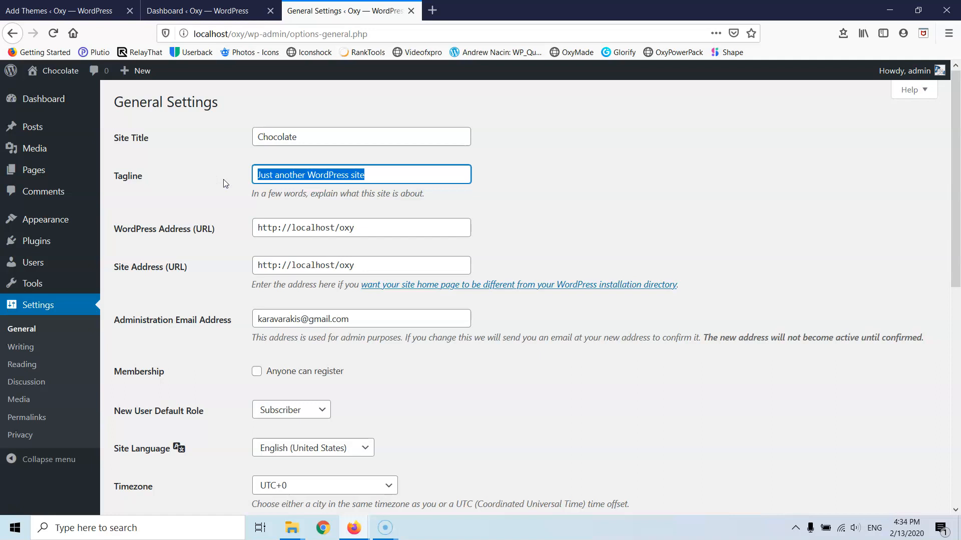
type("Hod")
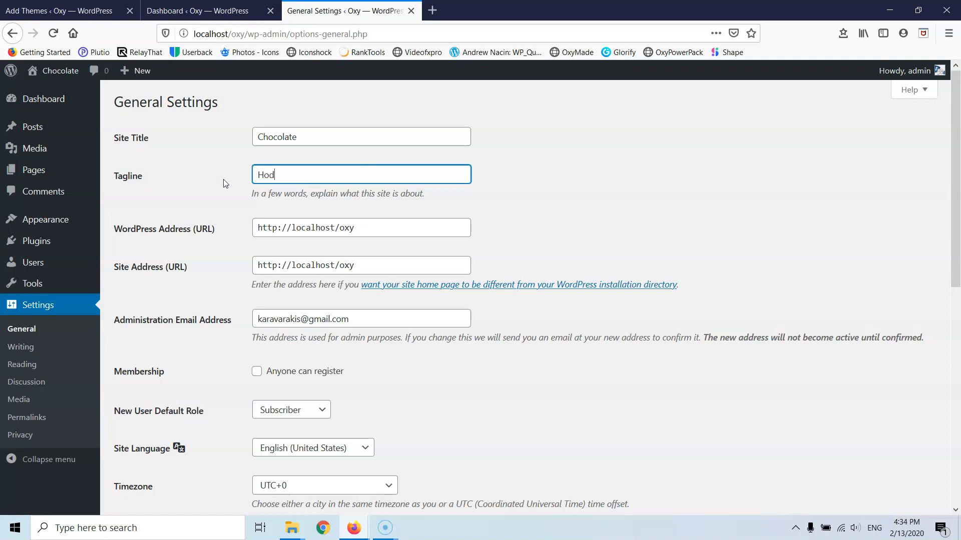
key("BackSpace")
type("t or cold we are what you want")
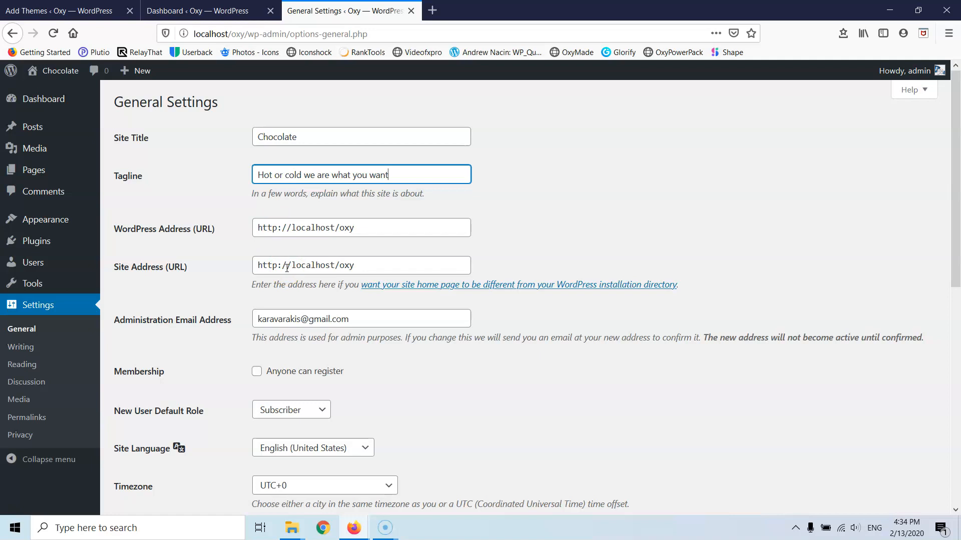
- Set the timezone to Athens
scroll(279, 270, "down", 2)
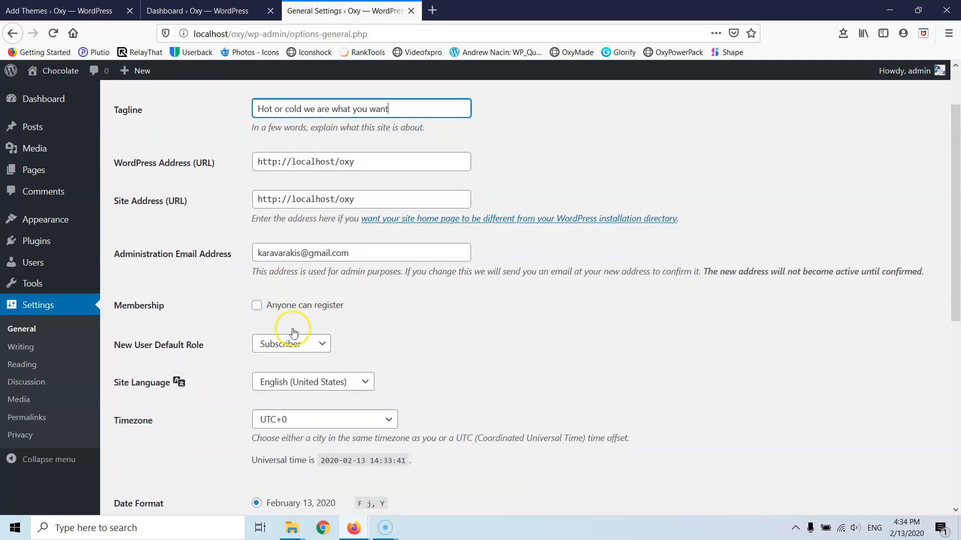
scroll(272, 338, "down", 3)
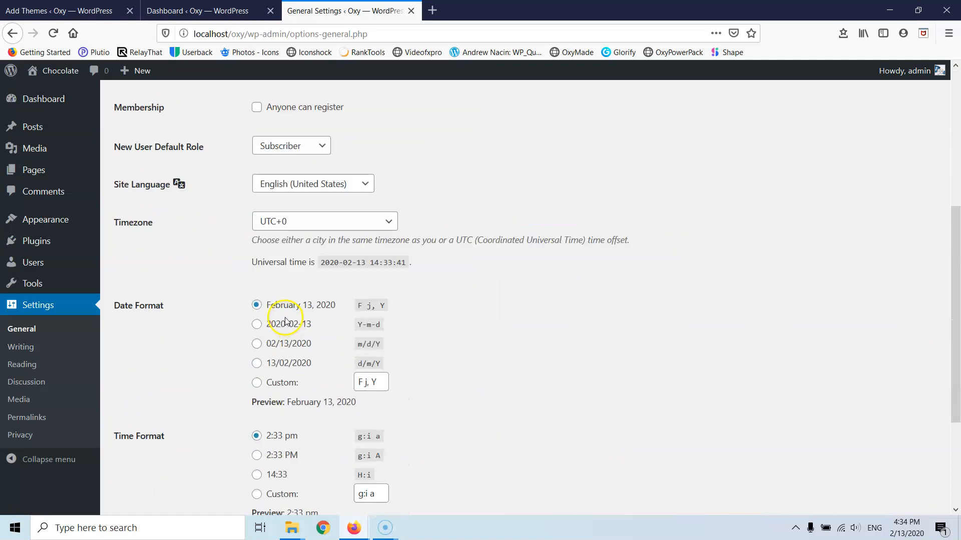
left_click(307, 219)
scroll(315, 290, "up", 15)
scroll(312, 319, "up", 20)
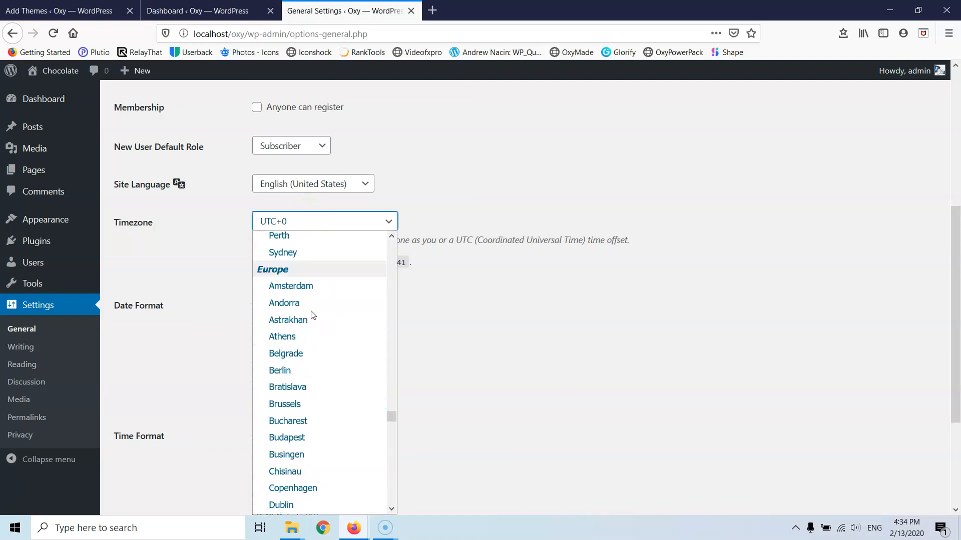
left_click(313, 334)
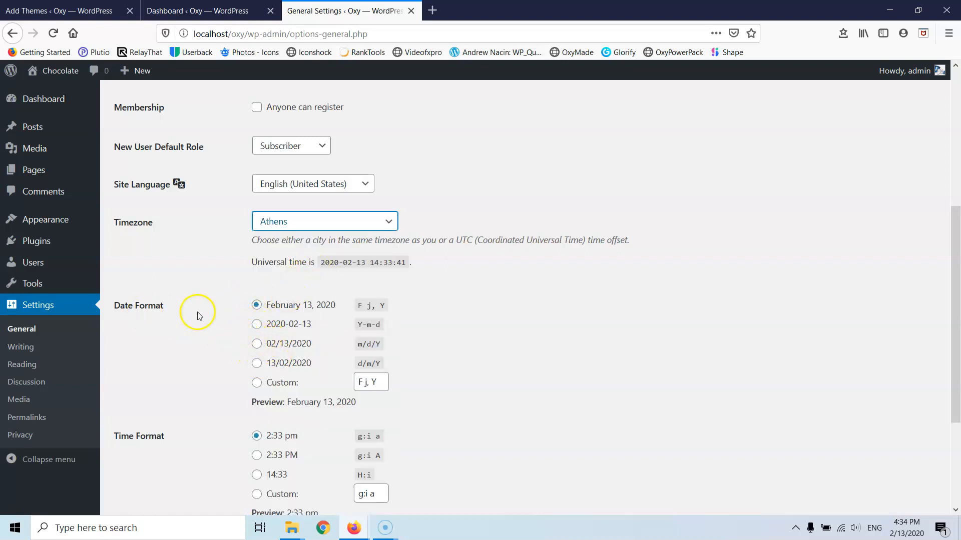
- Choose the d/m/Y date format and the 24-hour H:i time format, then save
left_click(256, 363)
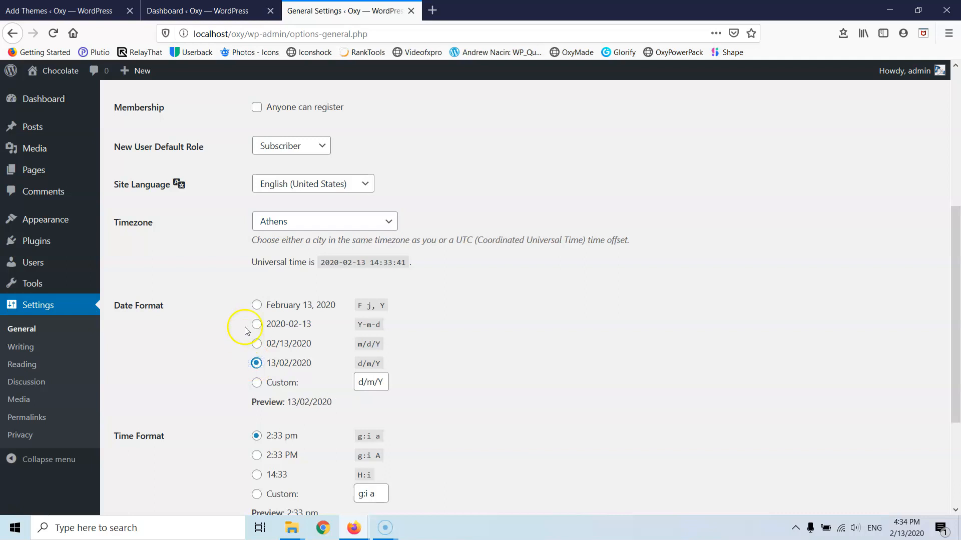
scroll(240, 325, "down", 2)
scroll(235, 315, "down", 2)
left_click(257, 316)
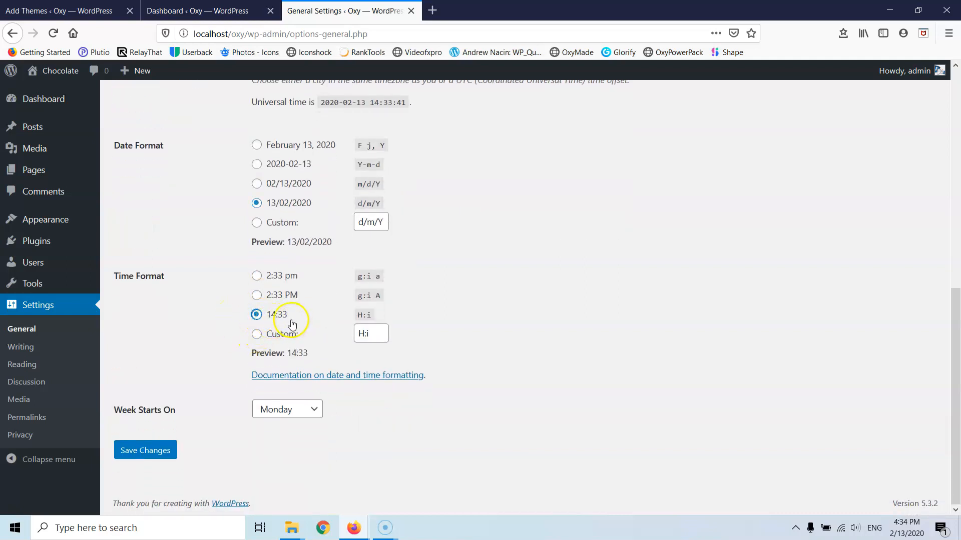
scroll(204, 286, "up", 2)
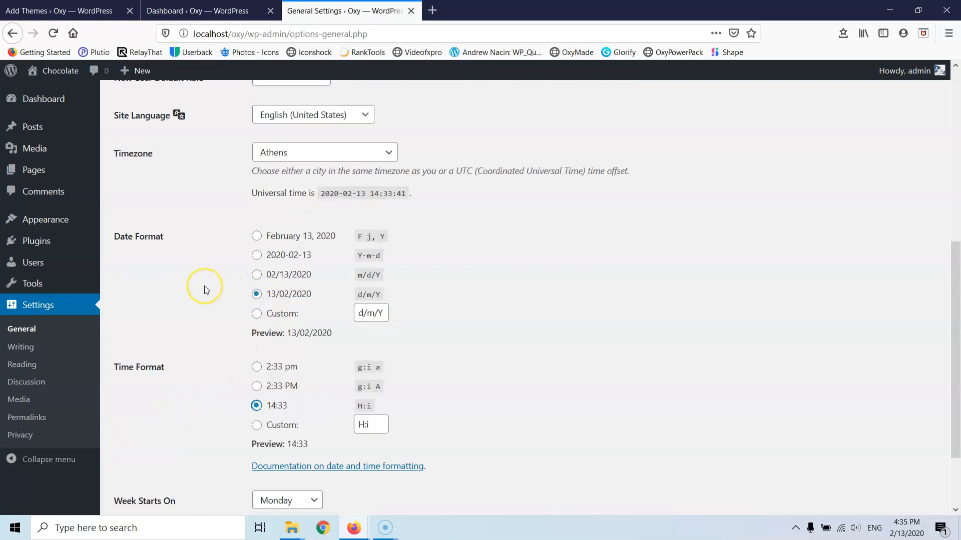
scroll(204, 289, "up", 4)
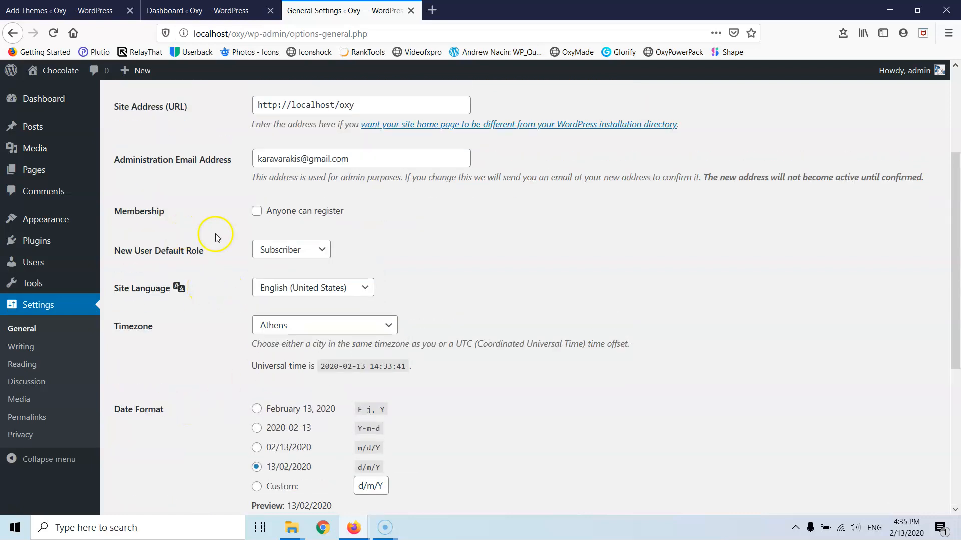
scroll(251, 245, "up", 4)
scroll(251, 244, "down", 9)
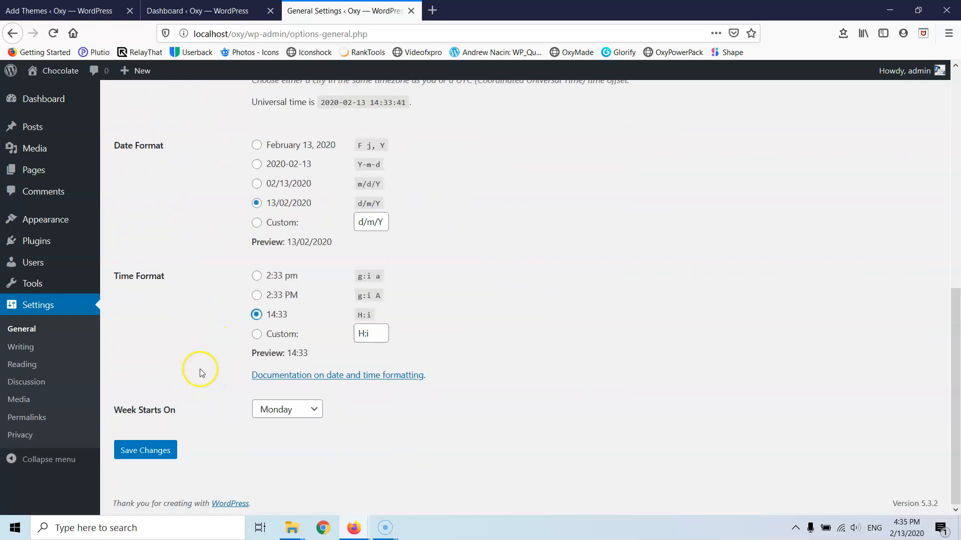
left_click(157, 461)
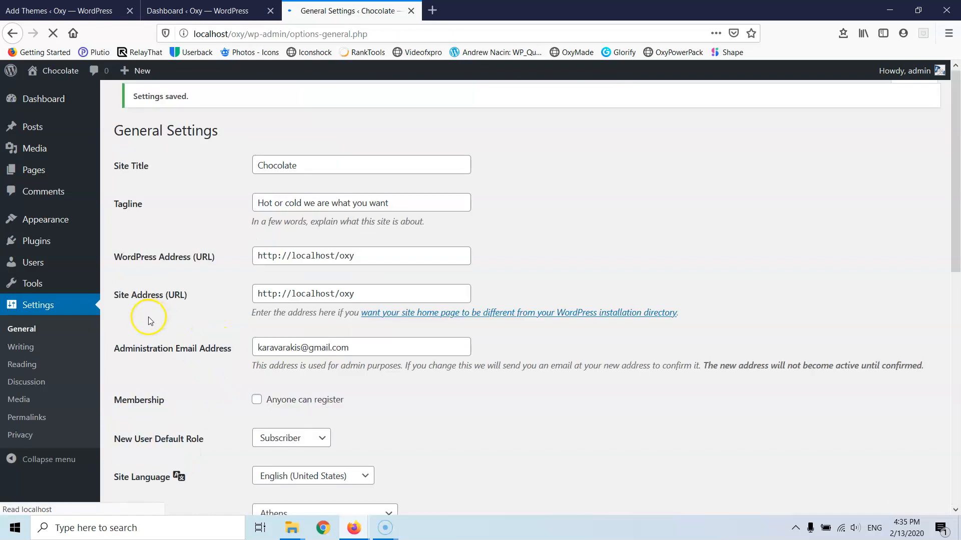
- In Reading settings, choose 'A static page' with Home as the homepage and save
left_click(19, 370)
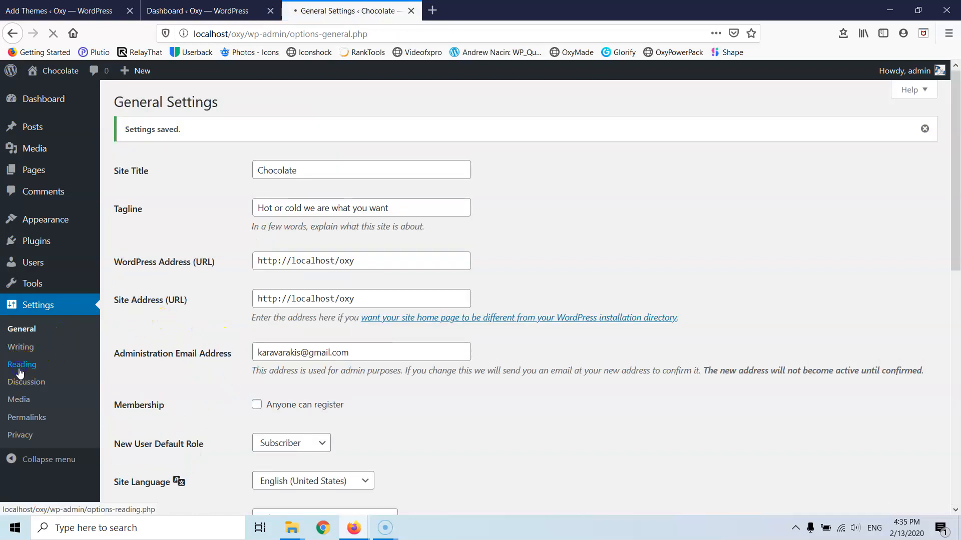
left_click(257, 160)
left_click(348, 191)
left_click(340, 226)
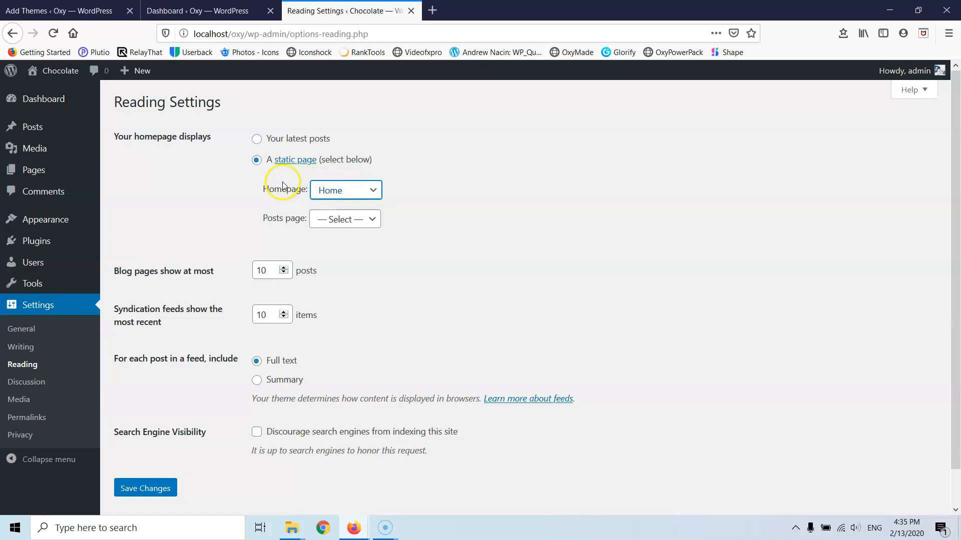
left_click(152, 493)
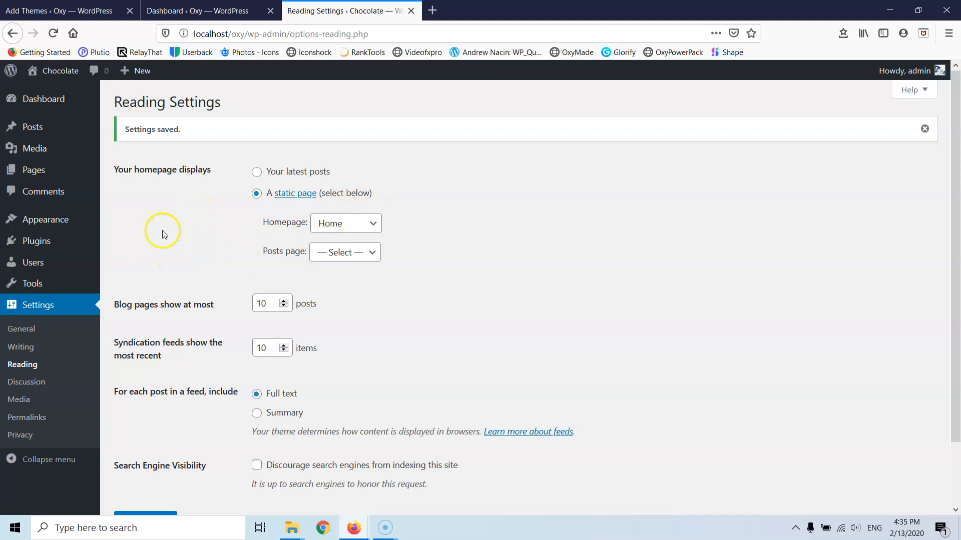
left_click(22, 385)
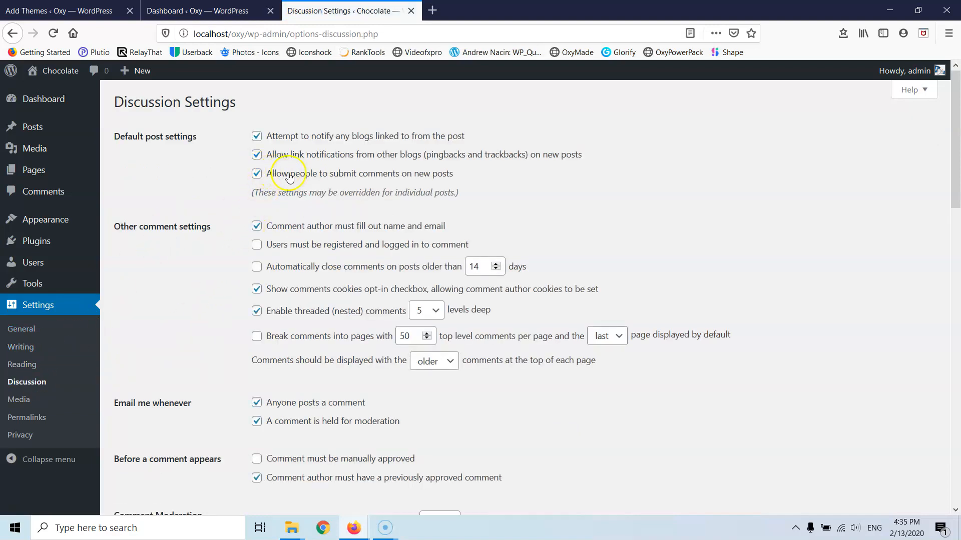
- Uncheck 'Allow people to submit comments' on new posts and save Discussion settings
left_click(257, 174)
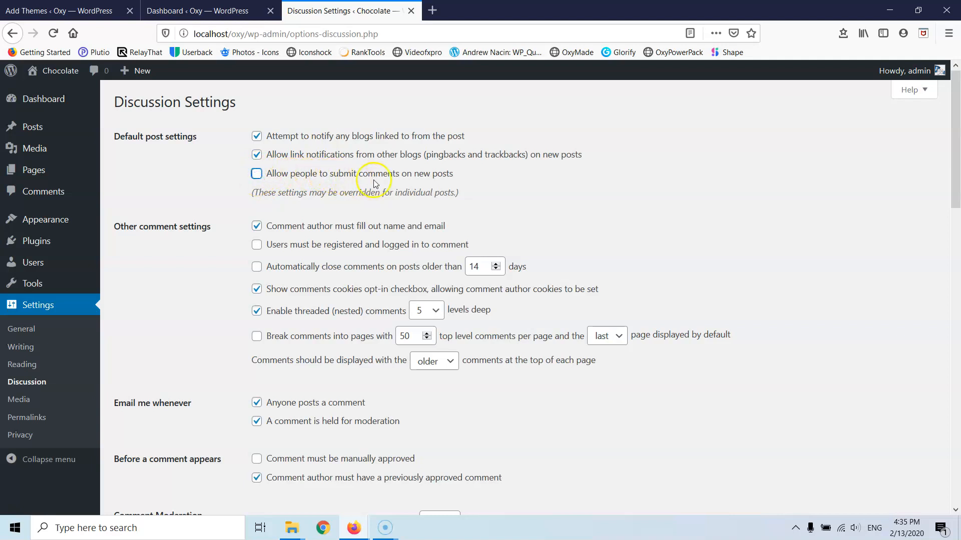
scroll(154, 257, "down", 10)
scroll(220, 348, "down", 3)
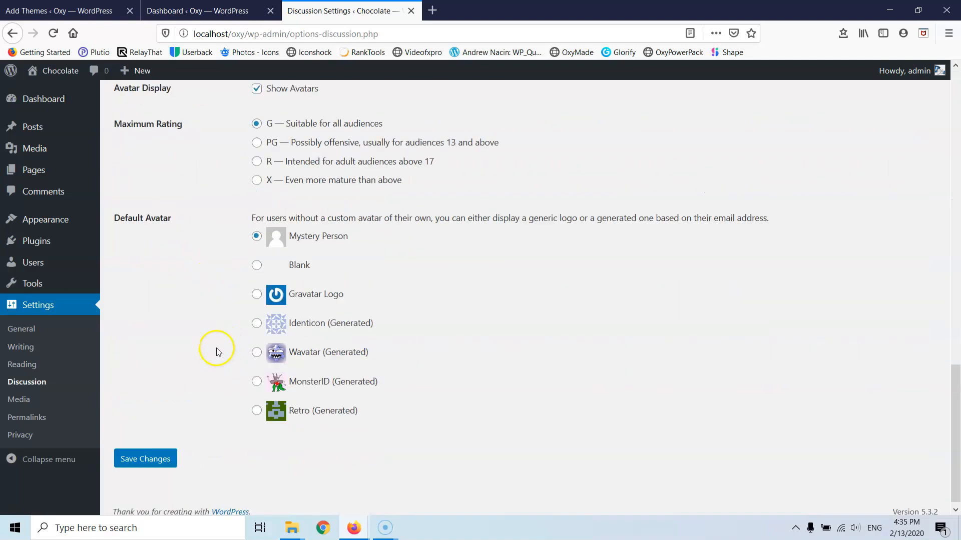
left_click(149, 450)
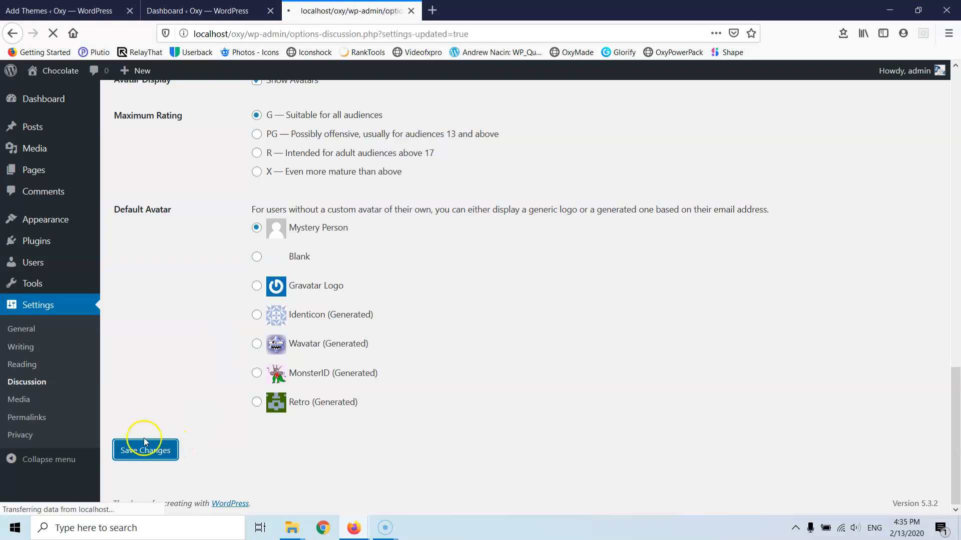
- Set the permalink structure to Post name and save
left_click(27, 417)
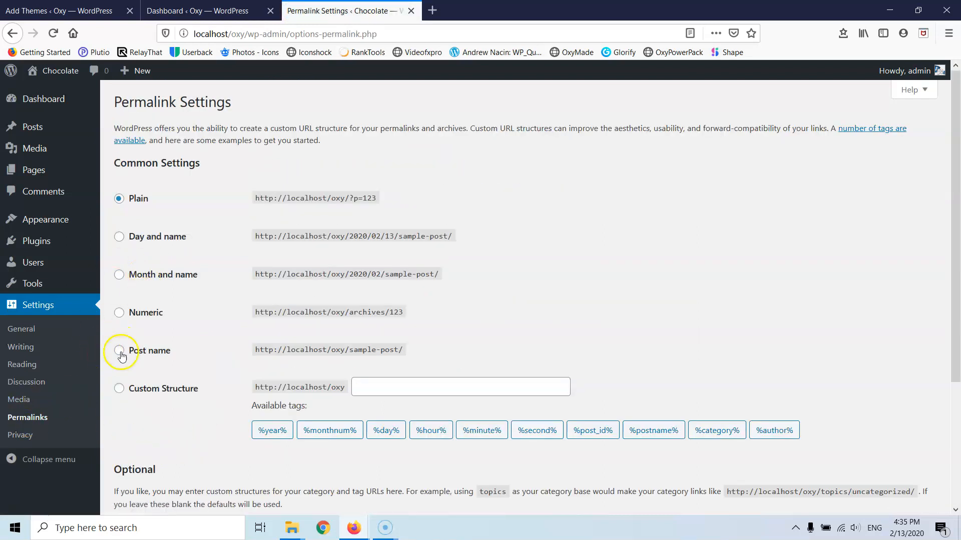
left_click(119, 352)
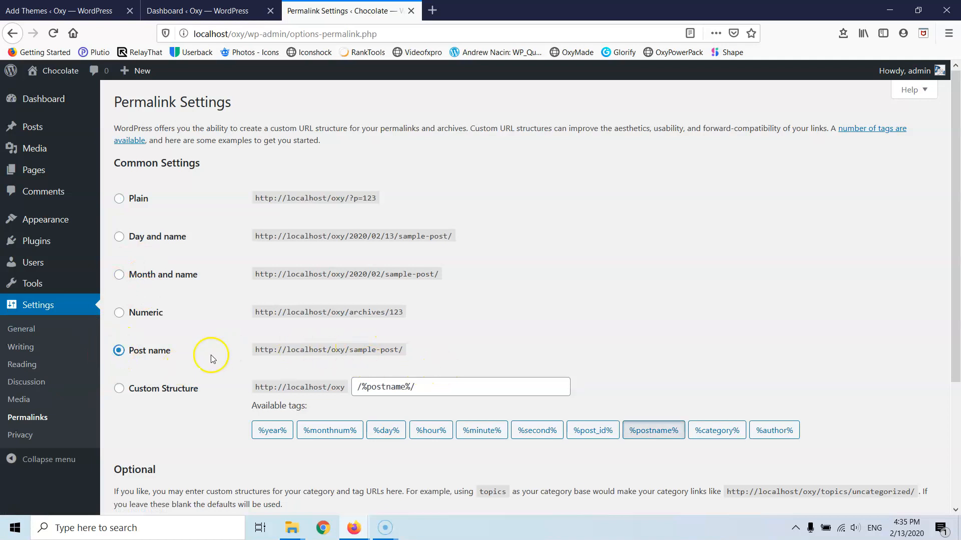
scroll(167, 386, "down", 3)
left_click(145, 451)
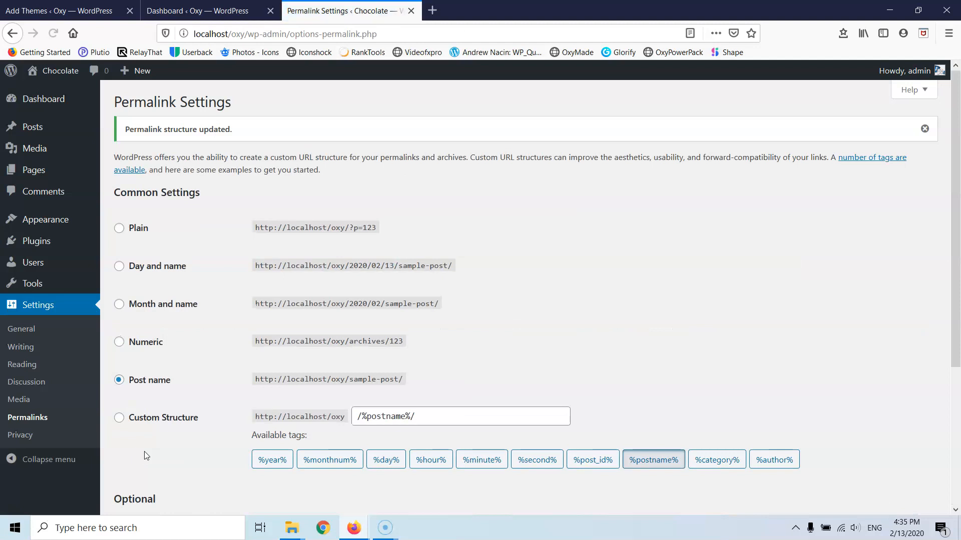
- Upload oxygen.3.1.zip from File Explorer, install it, and return to the plugin installer
mouse_move(36, 243)
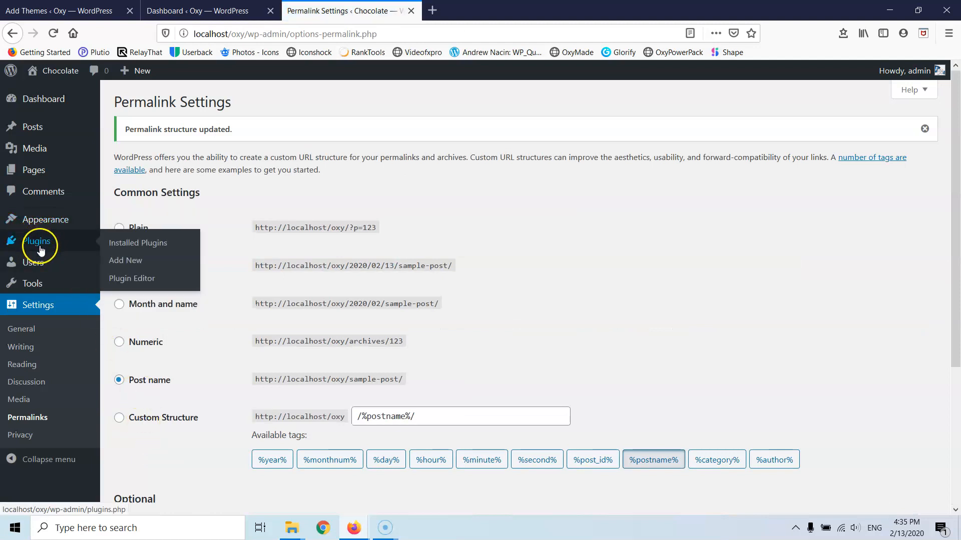
left_click(134, 263)
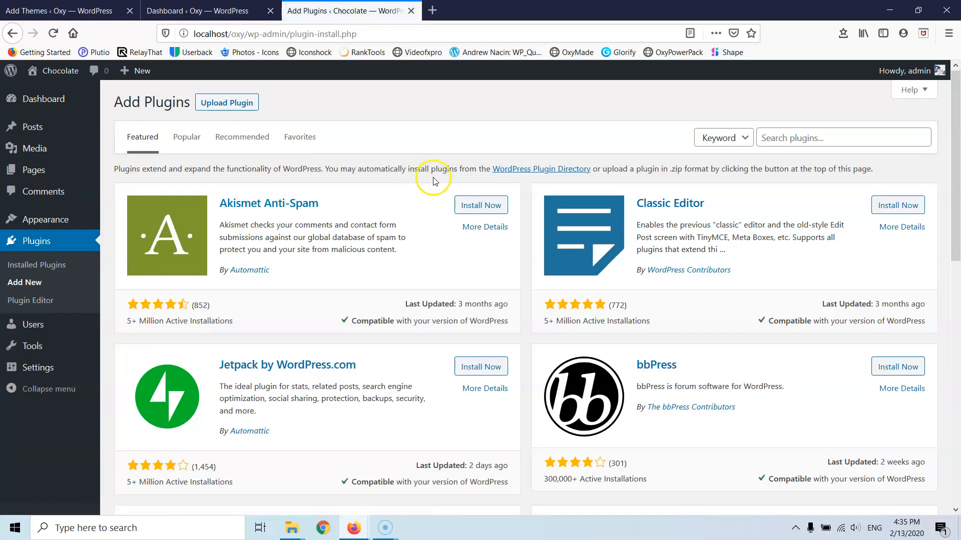
left_click(235, 105)
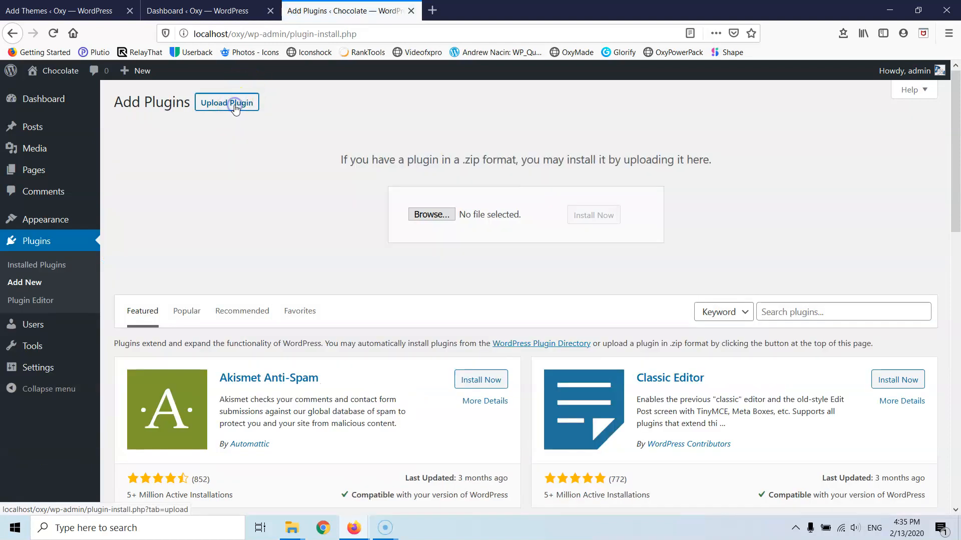
left_click(292, 534)
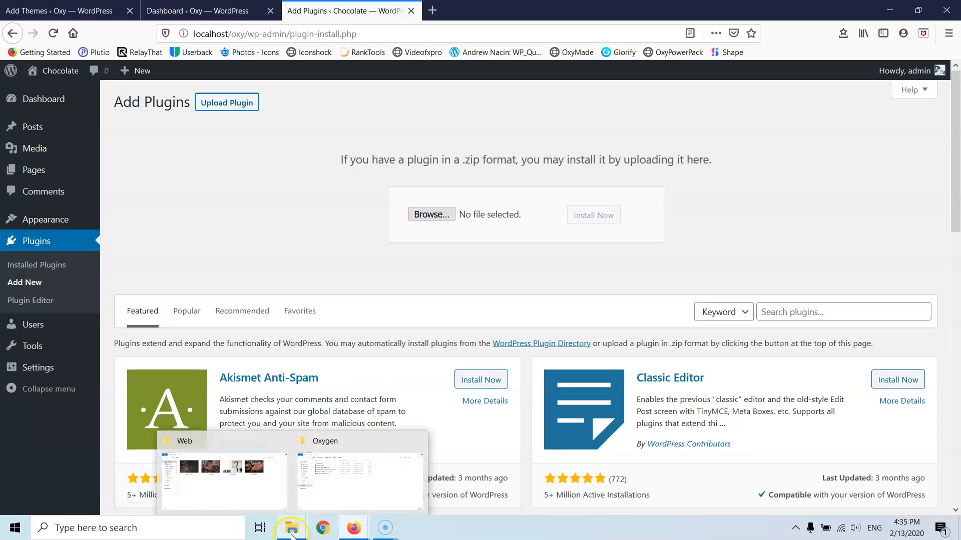
left_click(325, 492)
left_click_drag(183, 354, 440, 216)
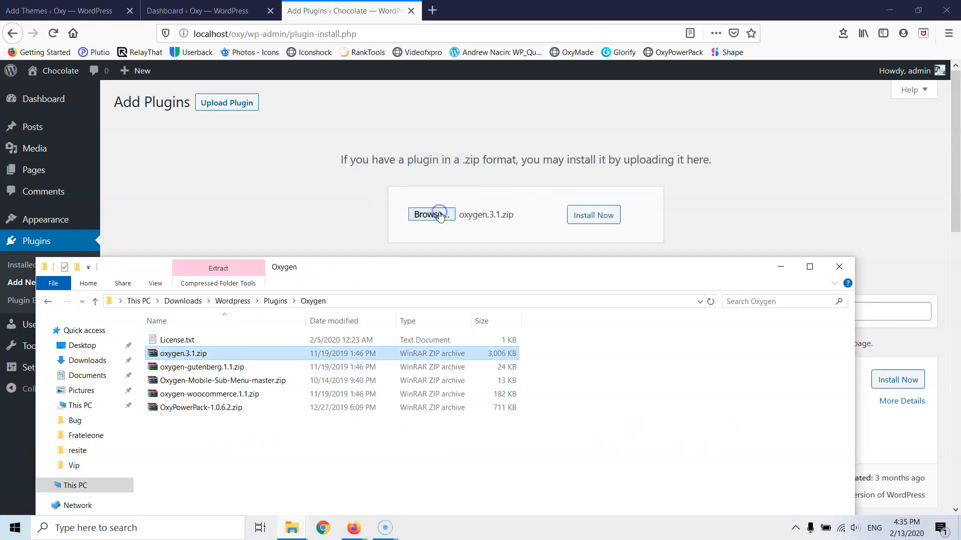
left_click(593, 215)
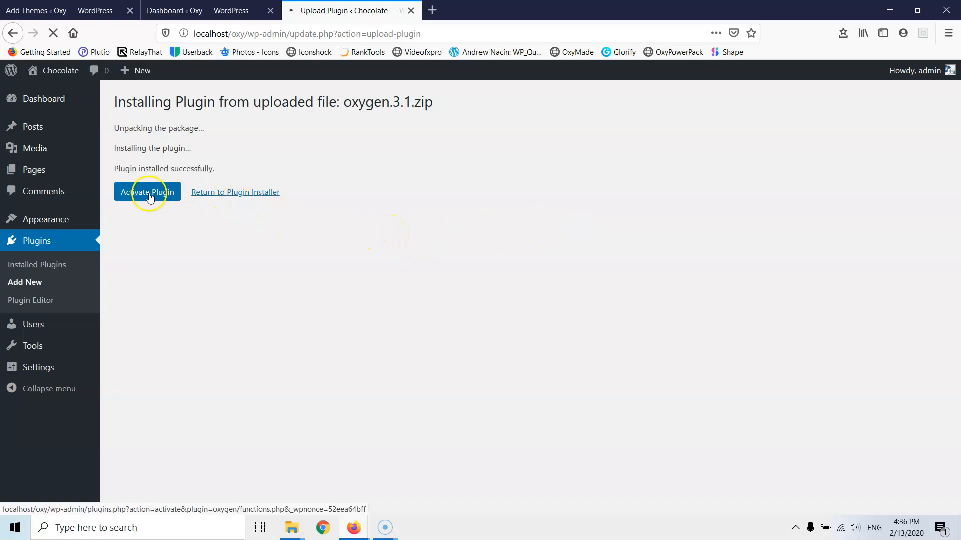
left_click(216, 193)
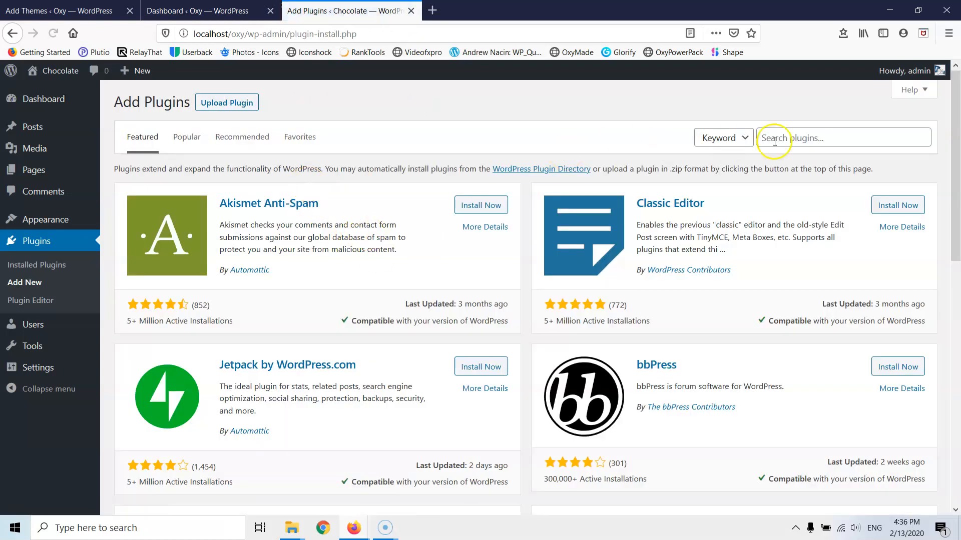
left_click(815, 141)
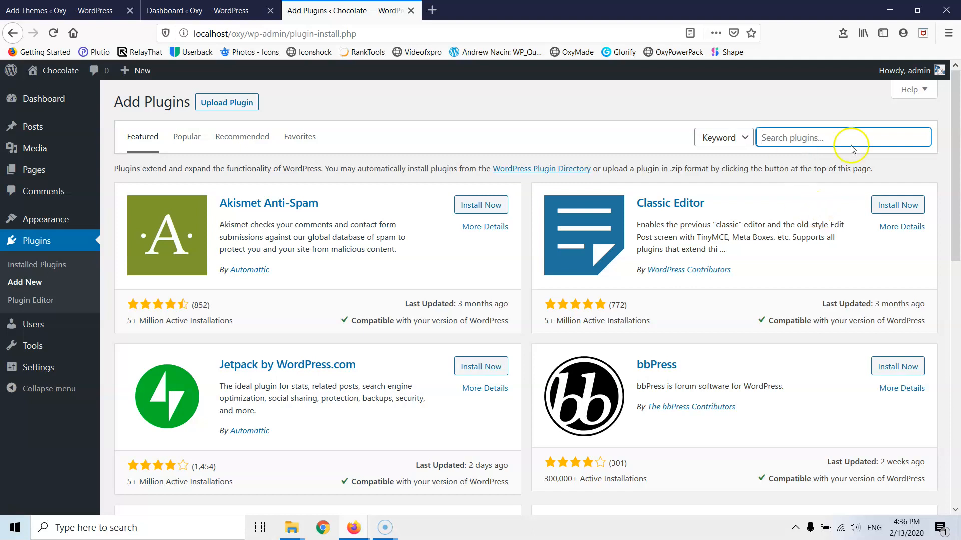
- Search 'ssl' and install Really Simple SSL, then search 'forminator' and install Forminator
type("ssl")
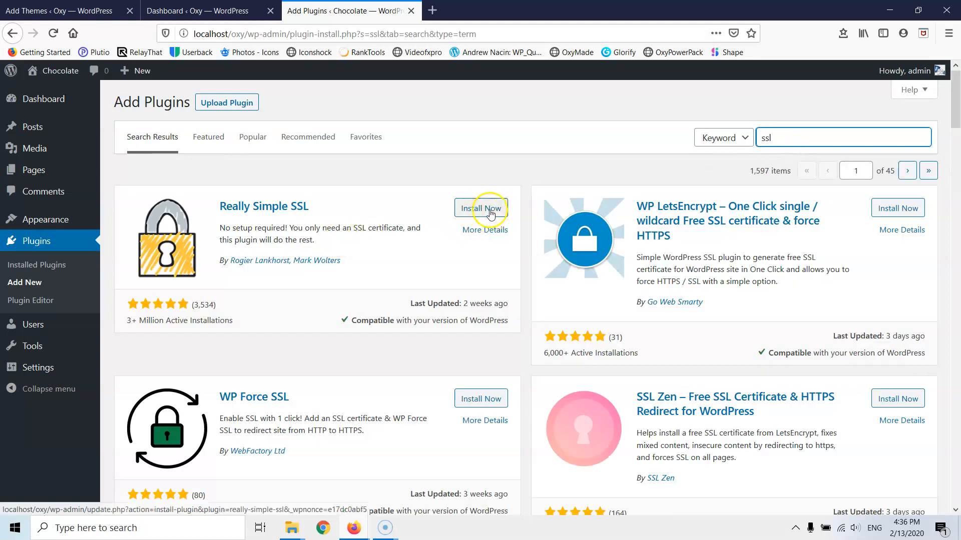
left_click(488, 210)
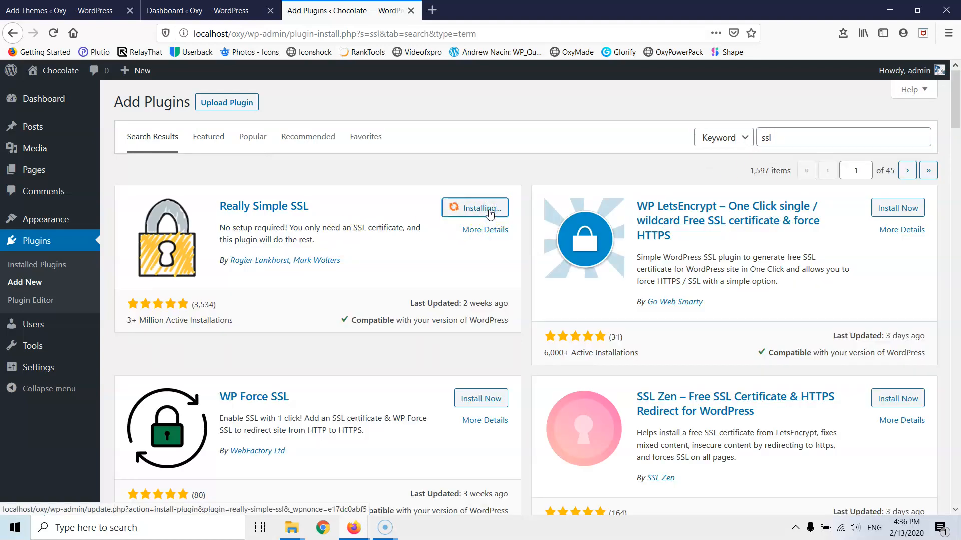
left_click(780, 141)
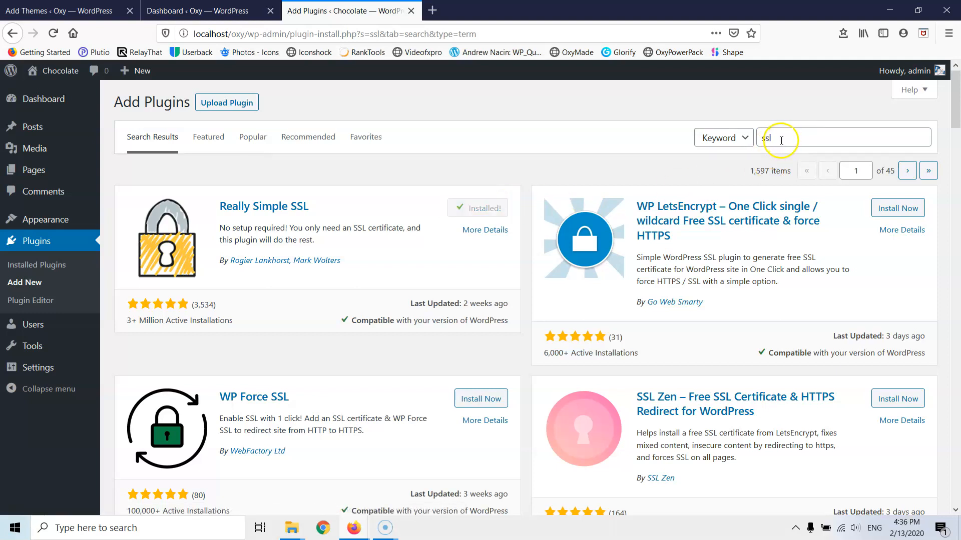
double_click(780, 139)
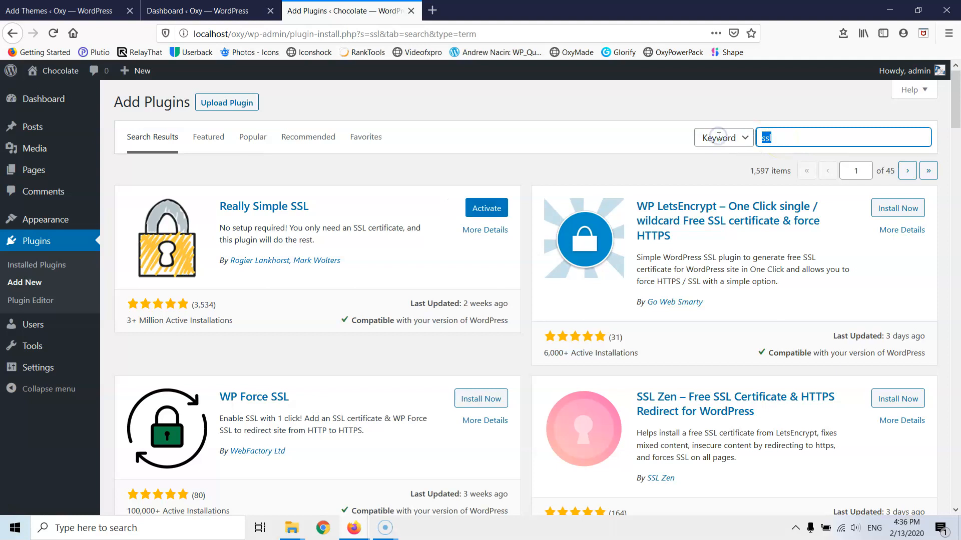
type("formi")
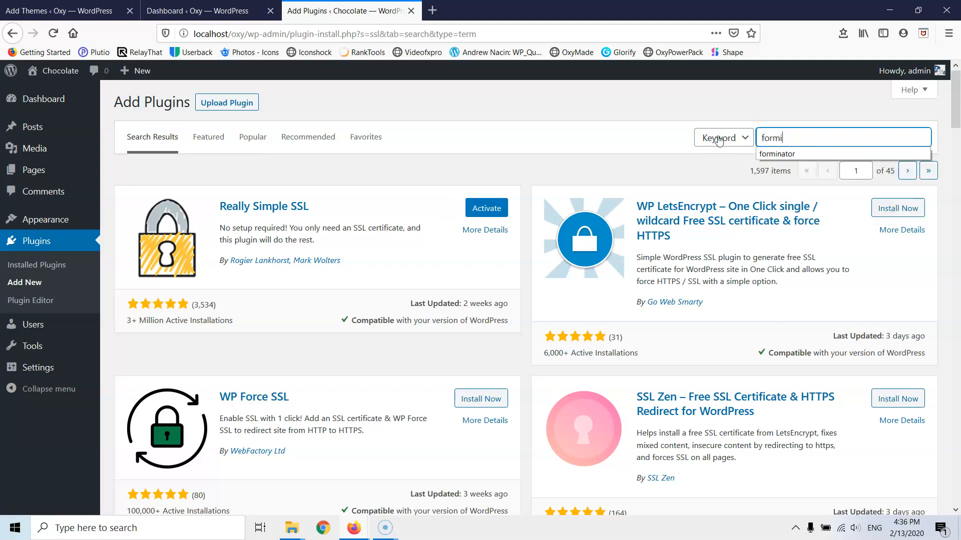
type("natp")
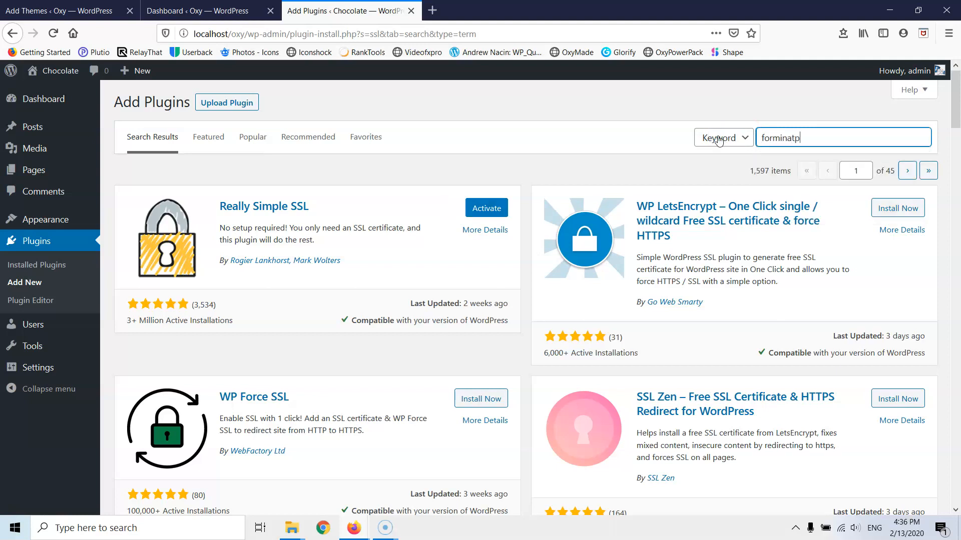
key("BackSpace")
type("or")
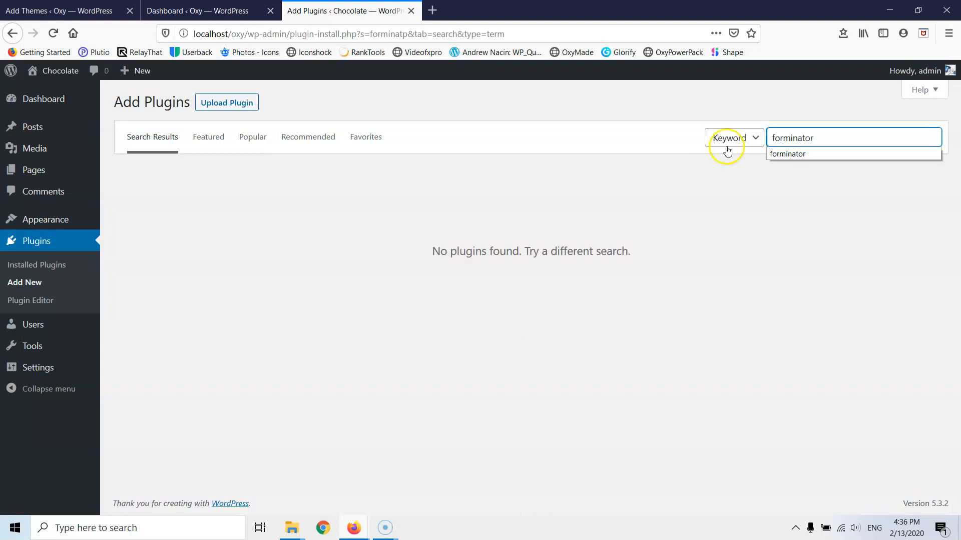
left_click(802, 155)
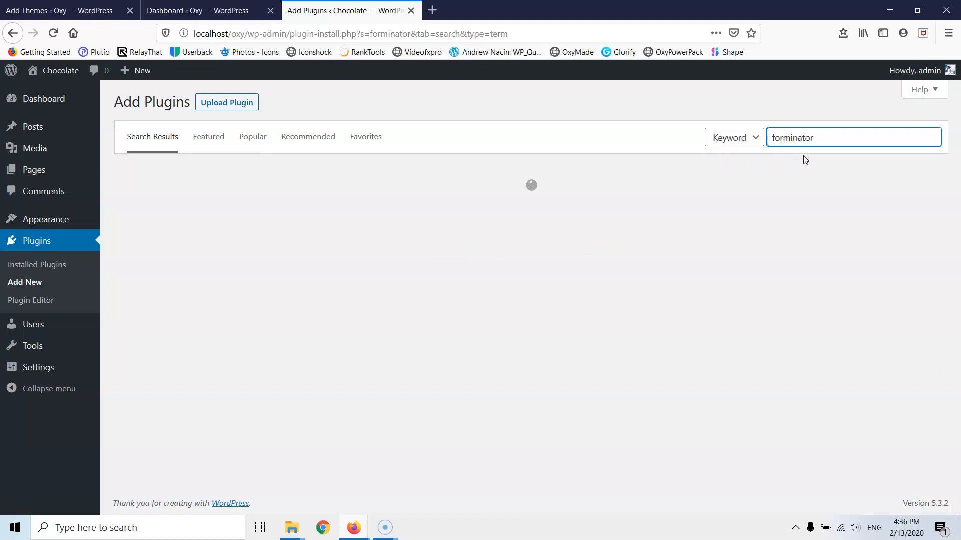
left_click(481, 208)
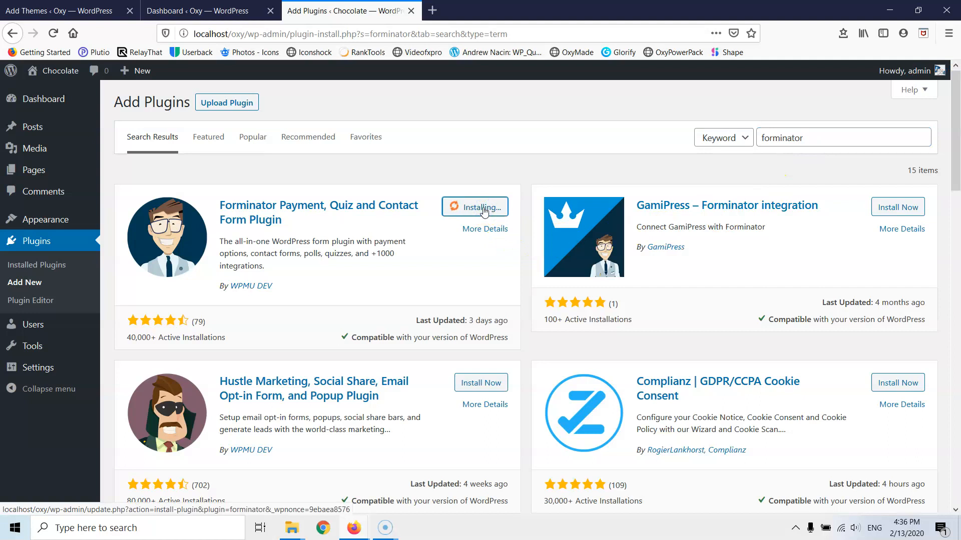
left_click_drag(815, 138, 679, 134)
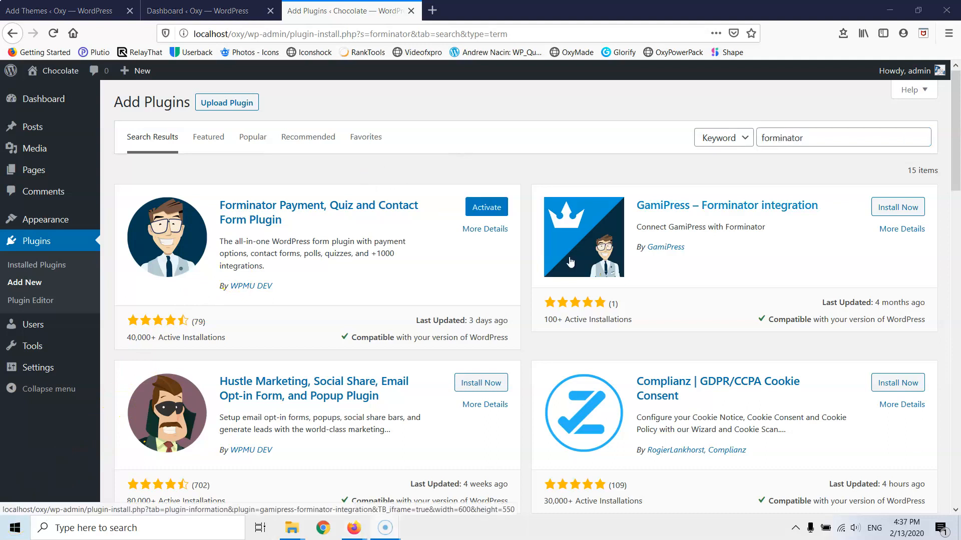
- Search plugins for 'swift' and install Swift Performance Lite and UpdraftPlus
double_click(825, 139)
type("s")
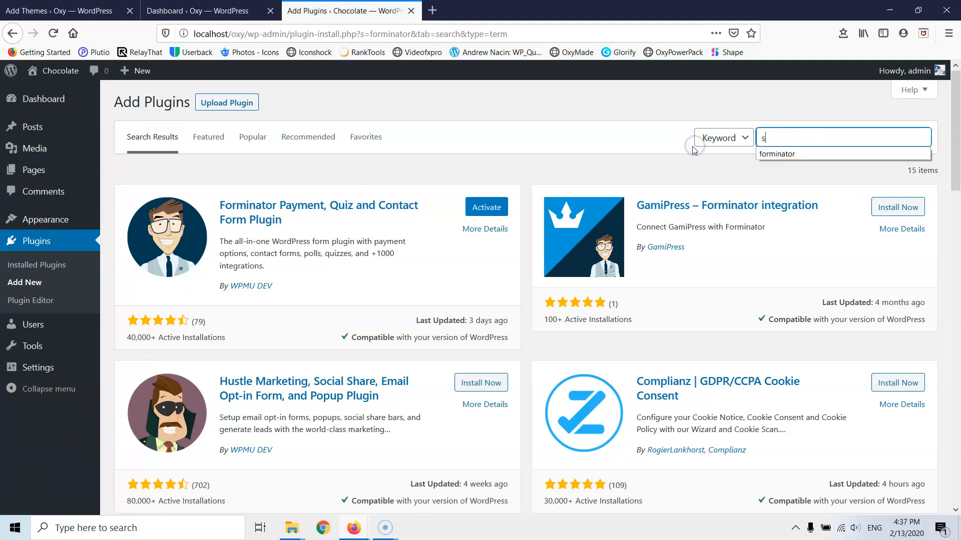
type("wift")
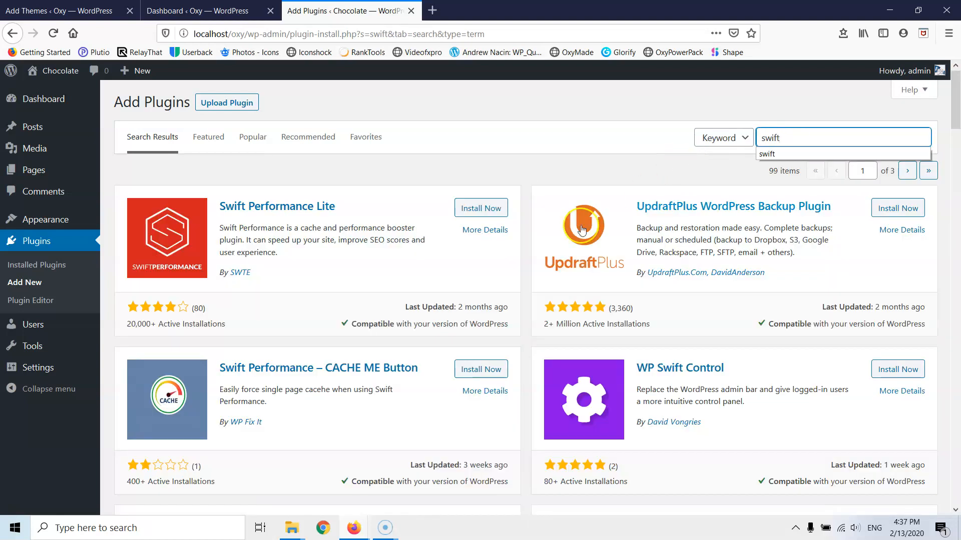
left_click(485, 208)
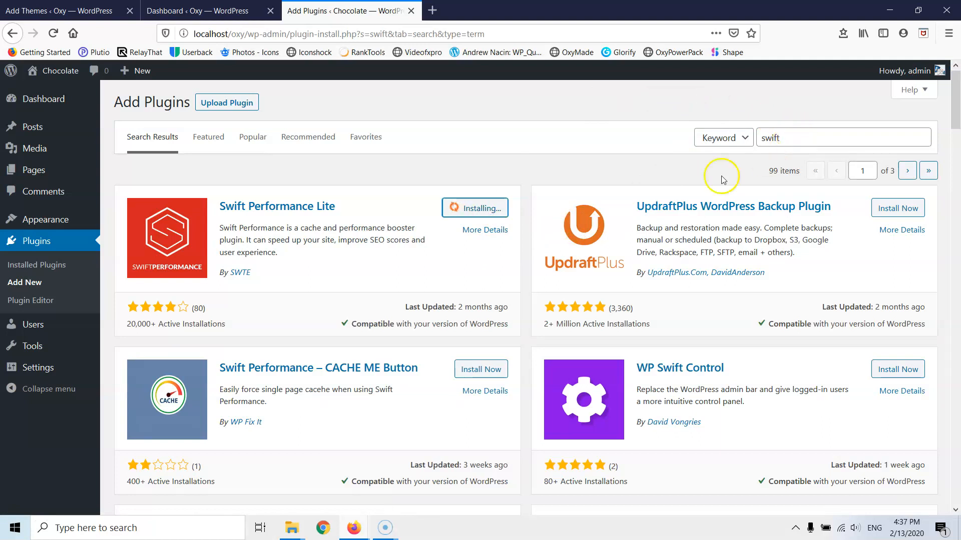
left_click(904, 212)
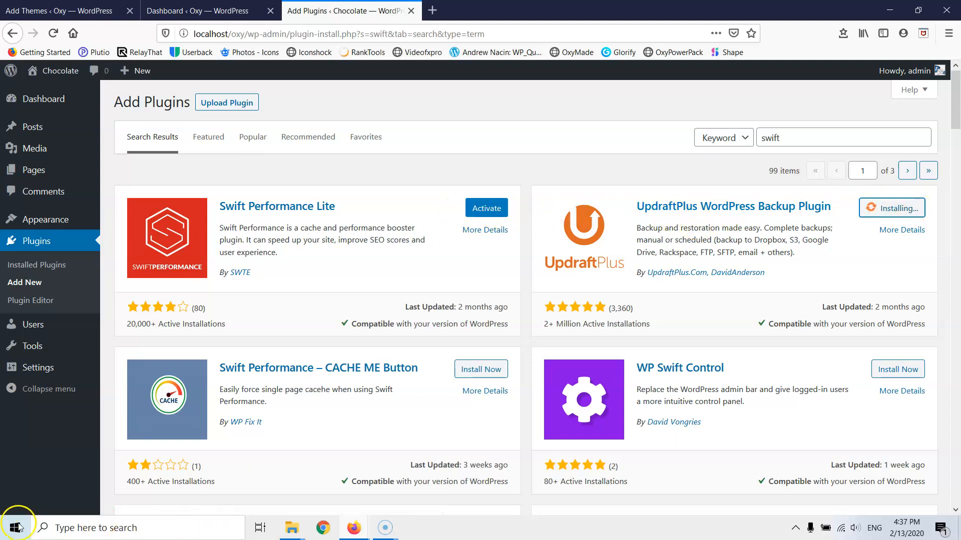
- Search 'seo', install Rank Math SEO, then search for Wordfence
double_click(789, 138)
type("seo")
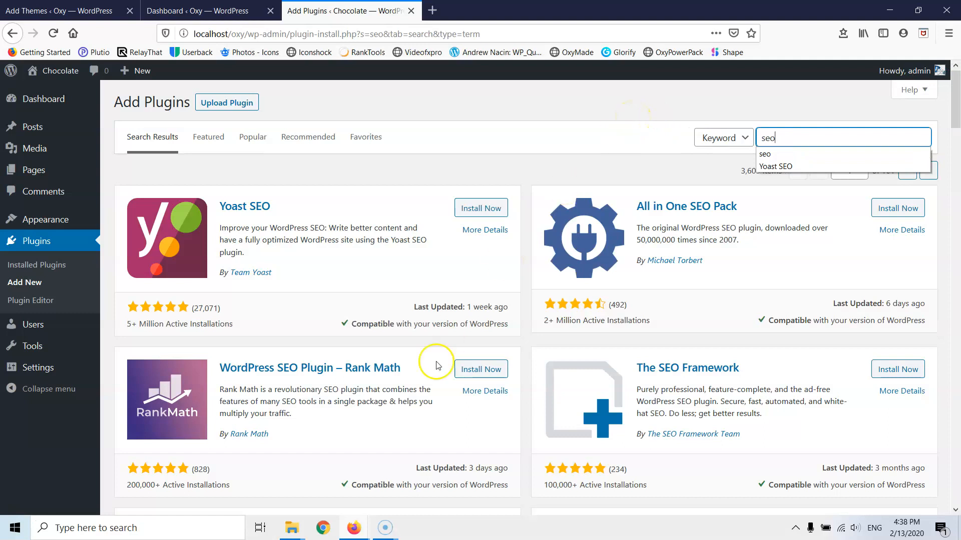
left_click(482, 369)
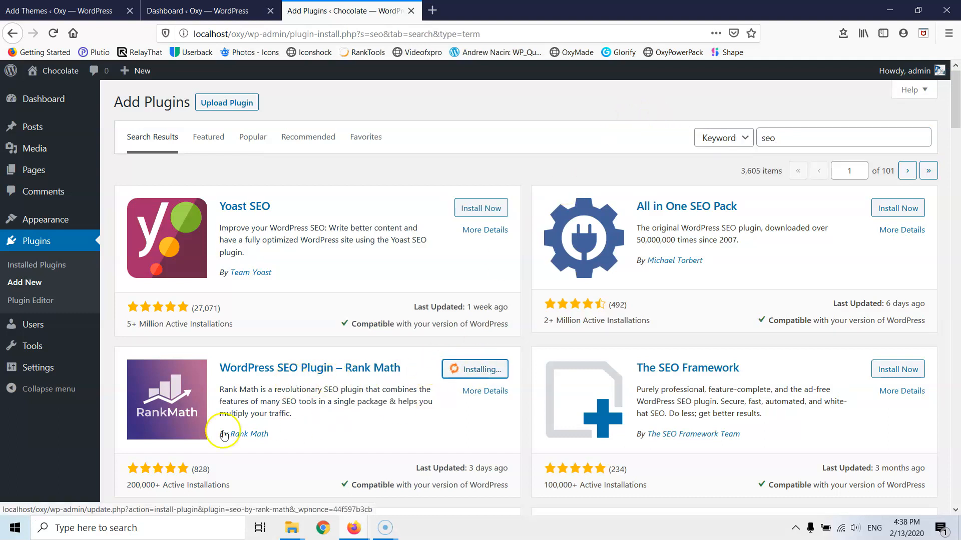
left_click_drag(810, 138, 662, 142)
type("wordfence")
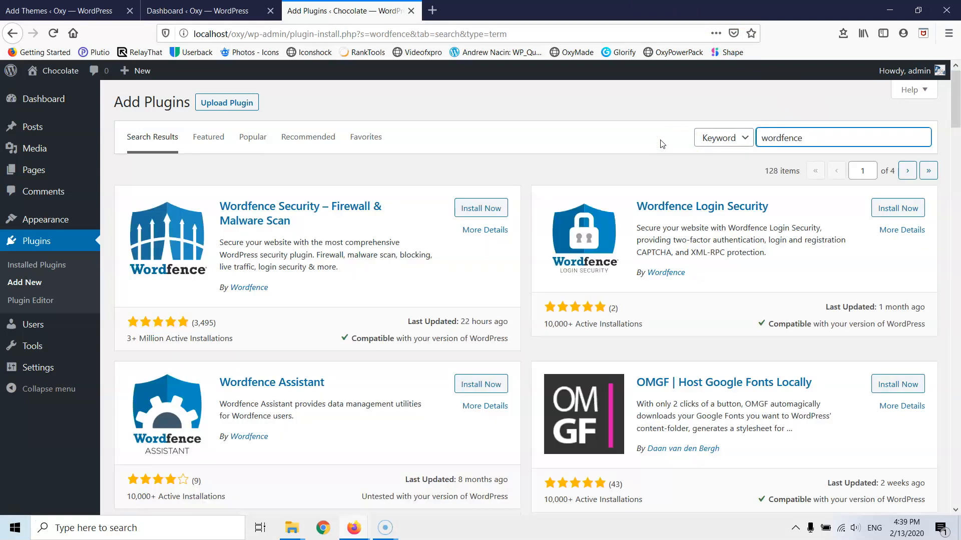
- Install Wordfence Security and go to the Installed Plugins list
left_click(488, 209)
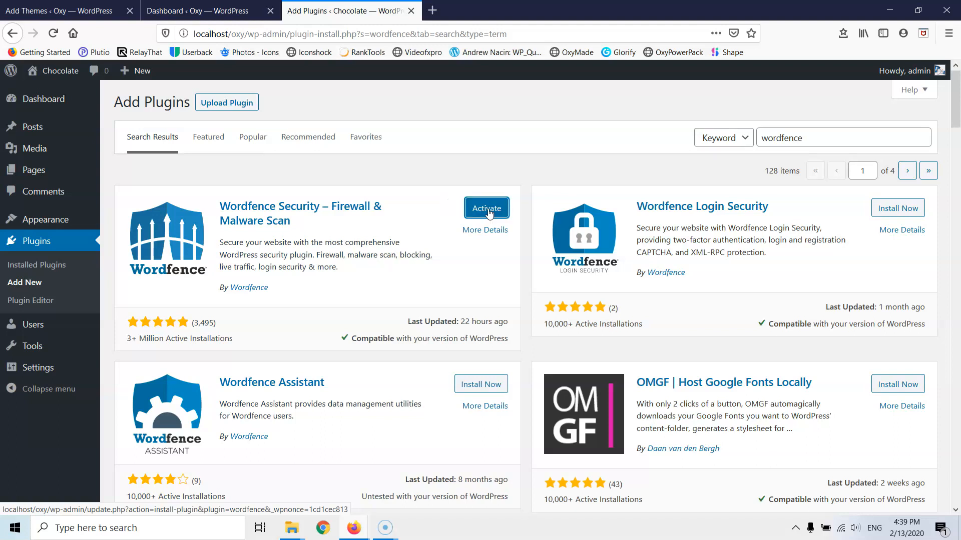
left_click(49, 268)
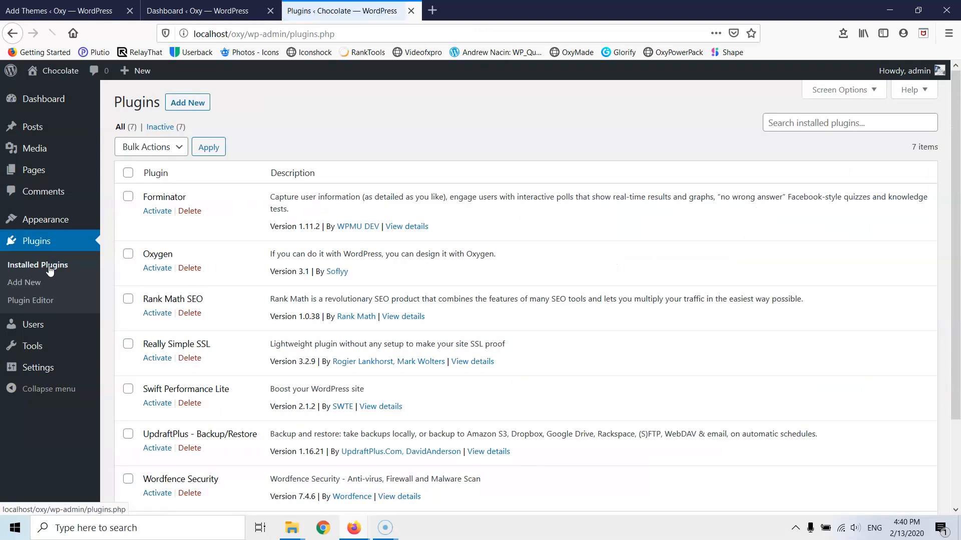
- Bulk-activate Forminator, Swift Performance Lite, UpdraftPlus and Wordfence Security with Bulk Actions > Activate
scroll(165, 245, "down", 2)
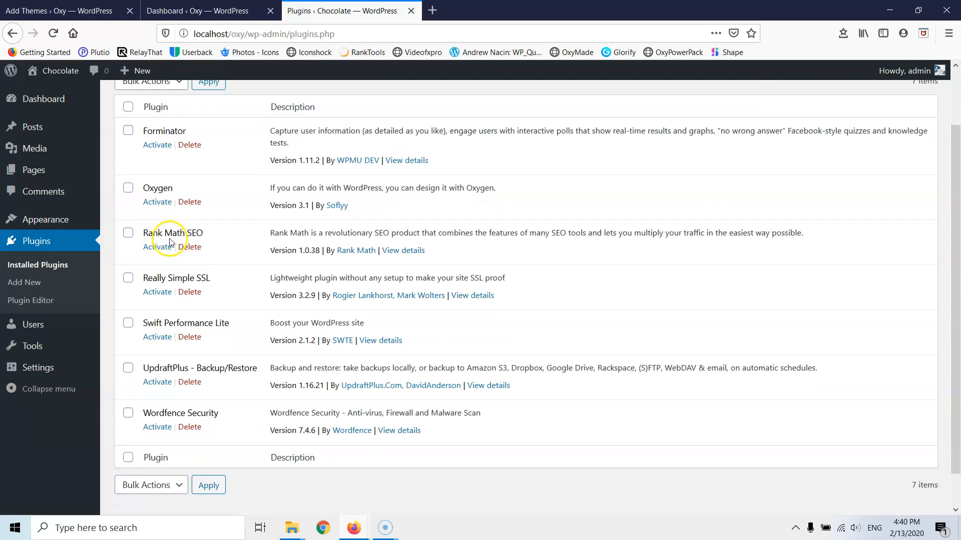
left_click(128, 130)
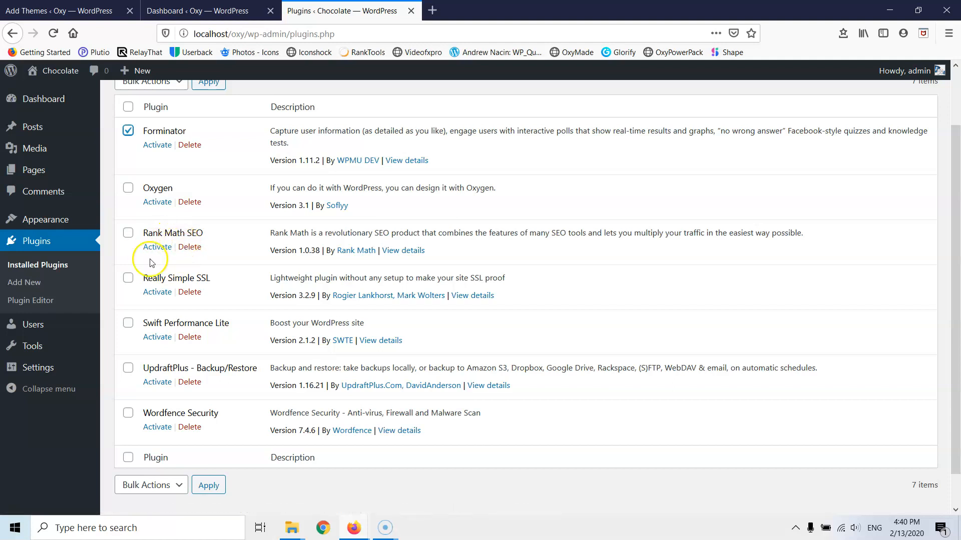
left_click(128, 324)
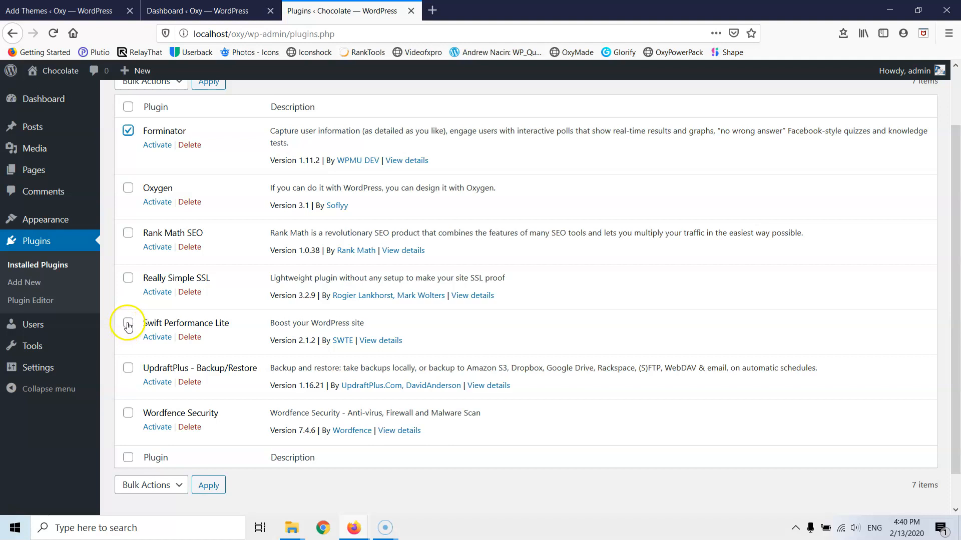
left_click(128, 369)
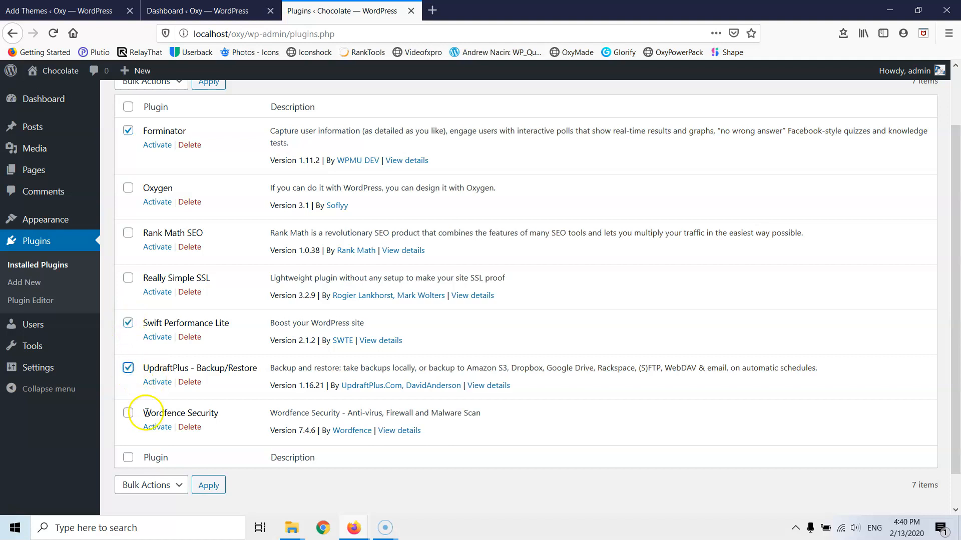
left_click(128, 414)
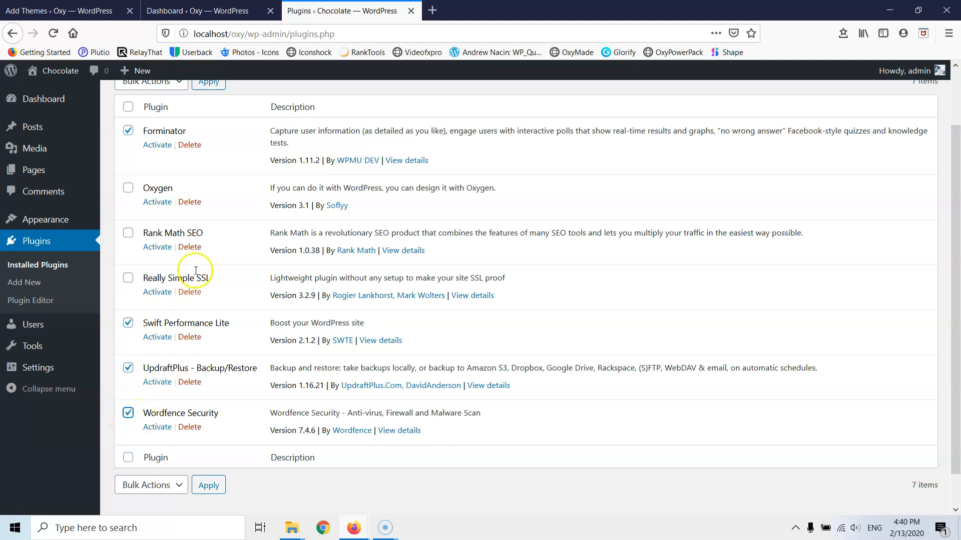
scroll(147, 104, "up", 2)
left_click(151, 147)
left_click(150, 182)
left_click(208, 147)
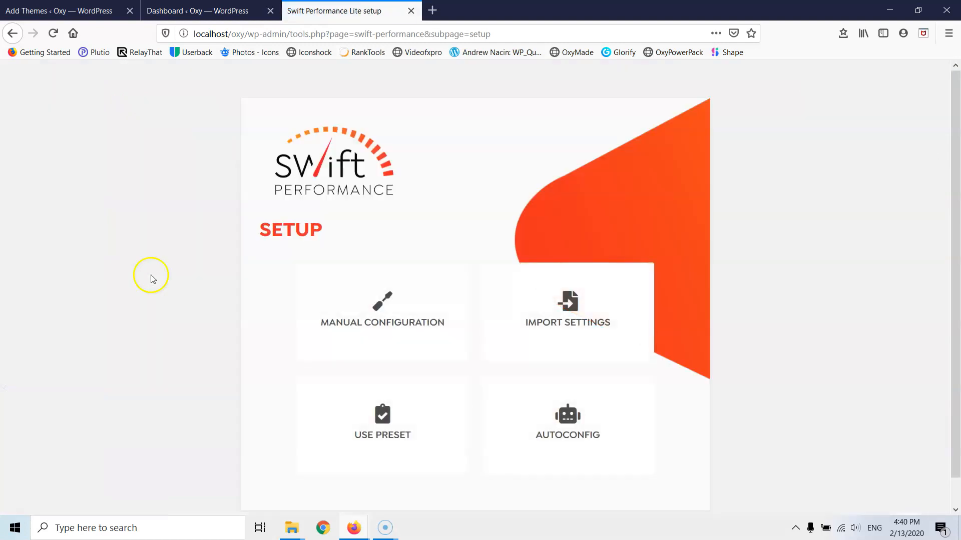
- Run Swift Performance's AUTOCONFIG until the site is ready, then go back to the Dashboard
left_click(579, 424)
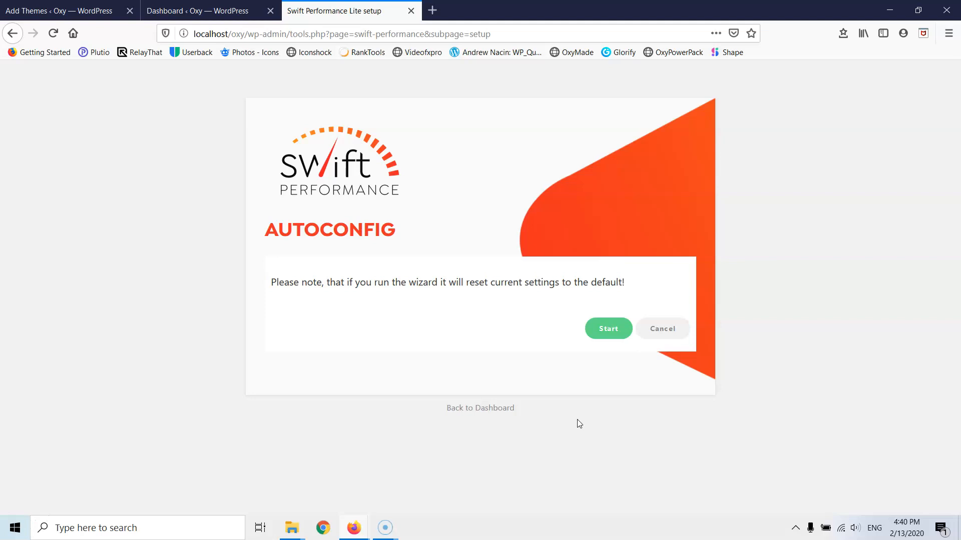
left_click(608, 329)
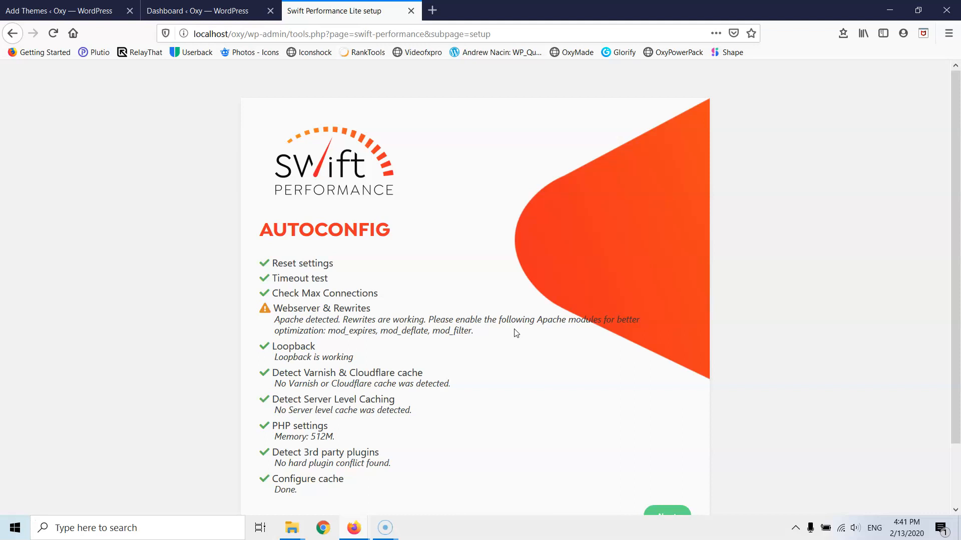
scroll(601, 390, "down", 1)
left_click(667, 447)
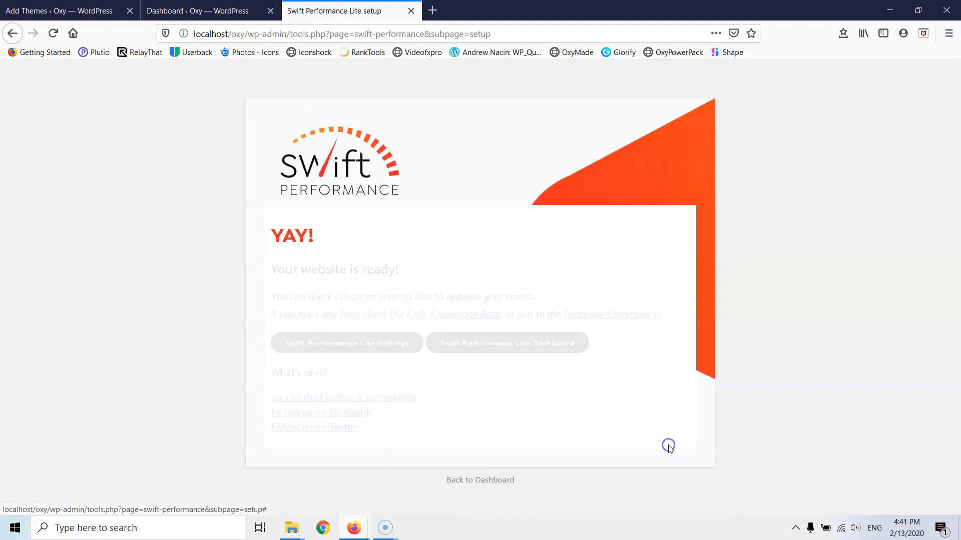
left_click(478, 481)
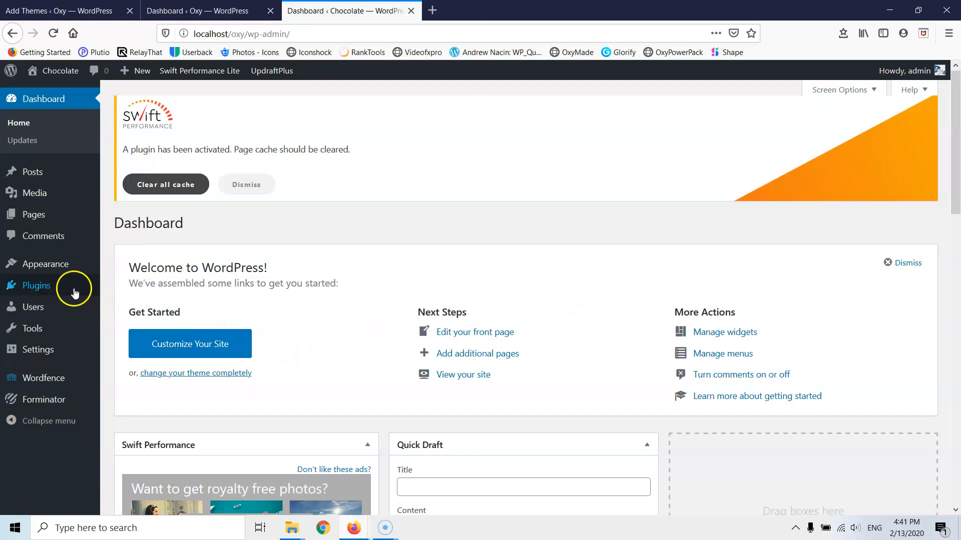
- Open Installed Plugins and close the UpdraftPlus welcome popup
mouse_move(48, 282)
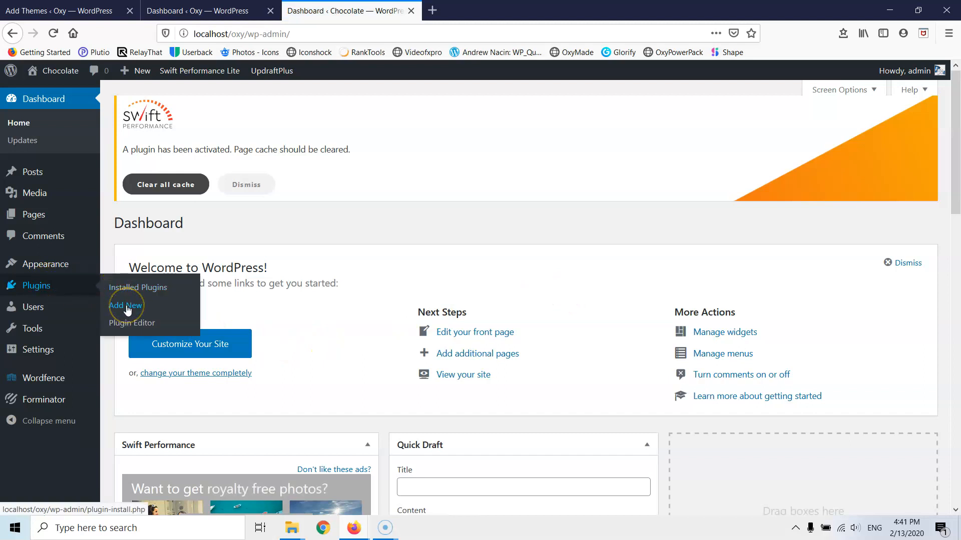
left_click(123, 288)
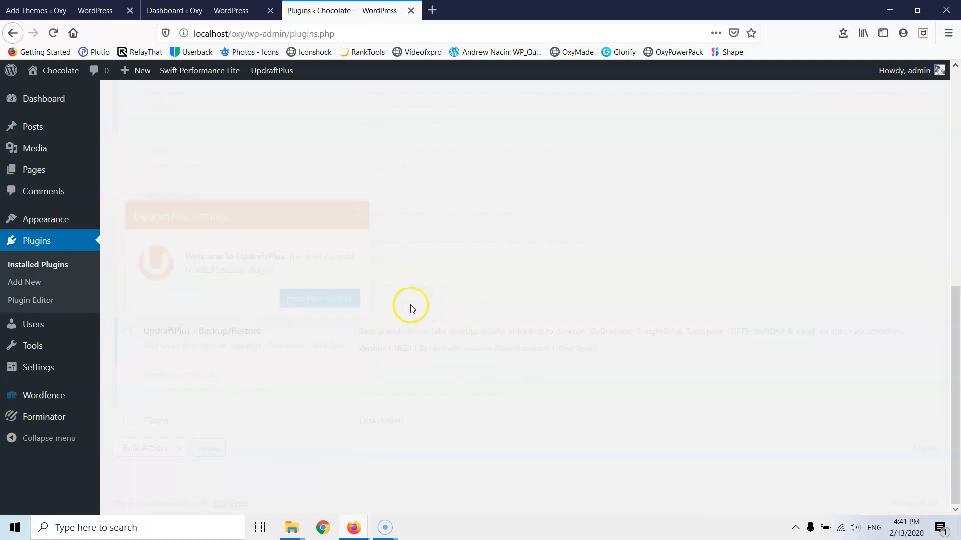
mouse_move(40, 395)
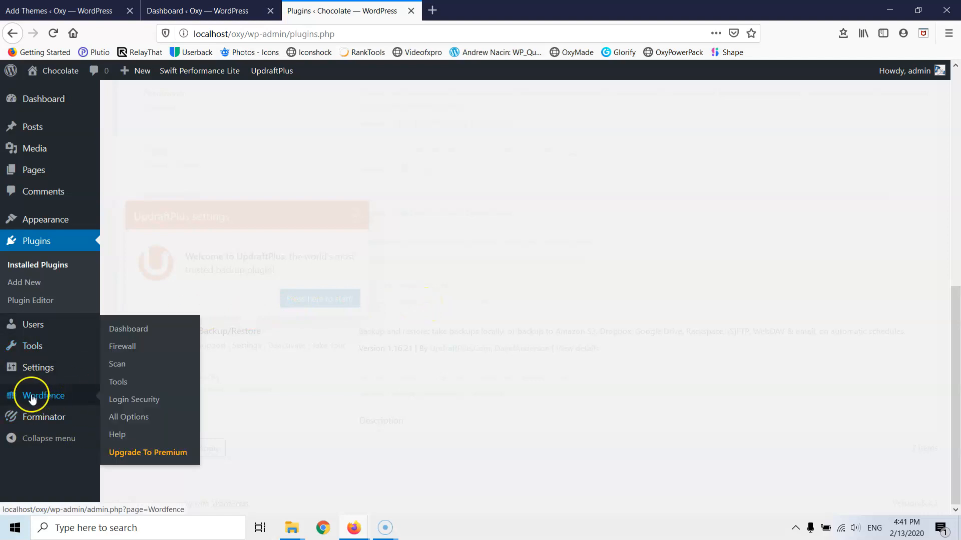
mouse_move(52, 413)
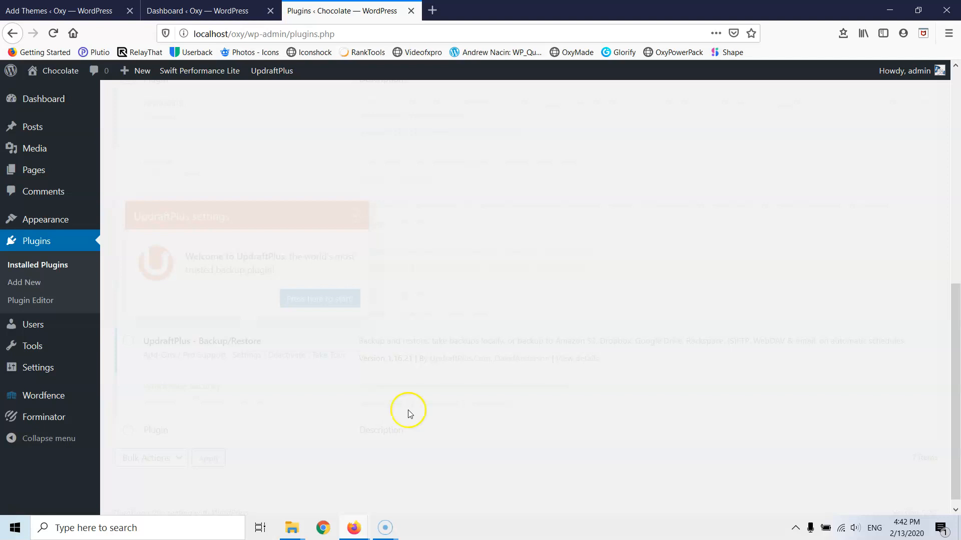
left_click(29, 244)
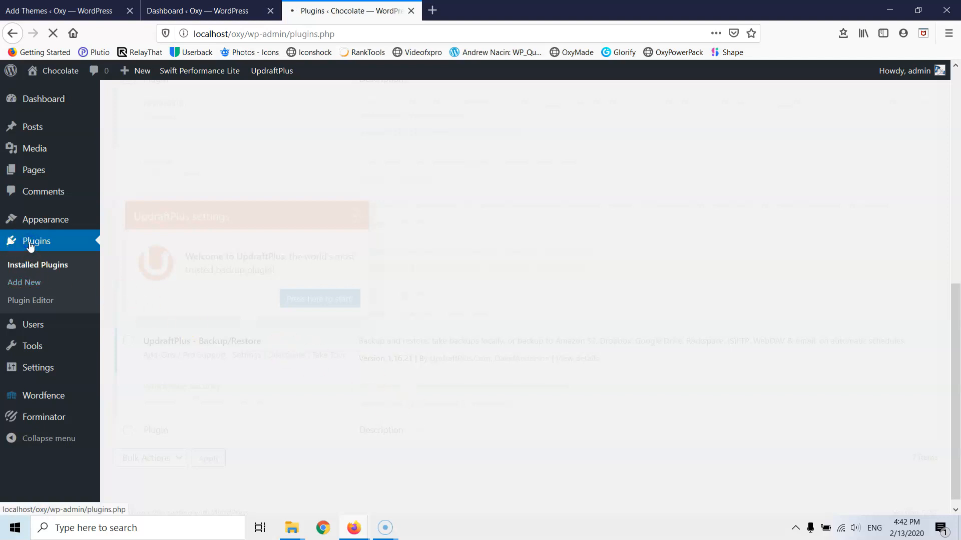
left_click(31, 243)
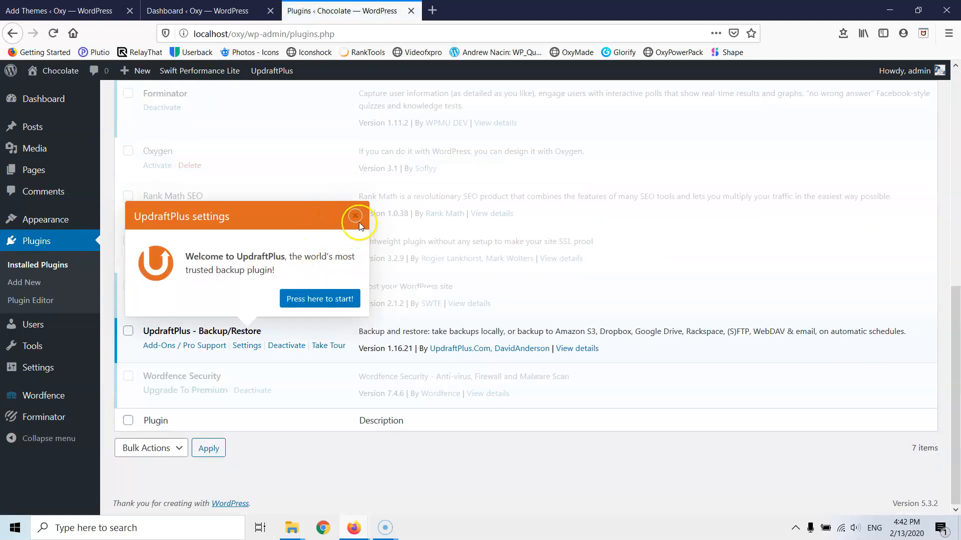
left_click(357, 216)
scroll(247, 214, "up", 2)
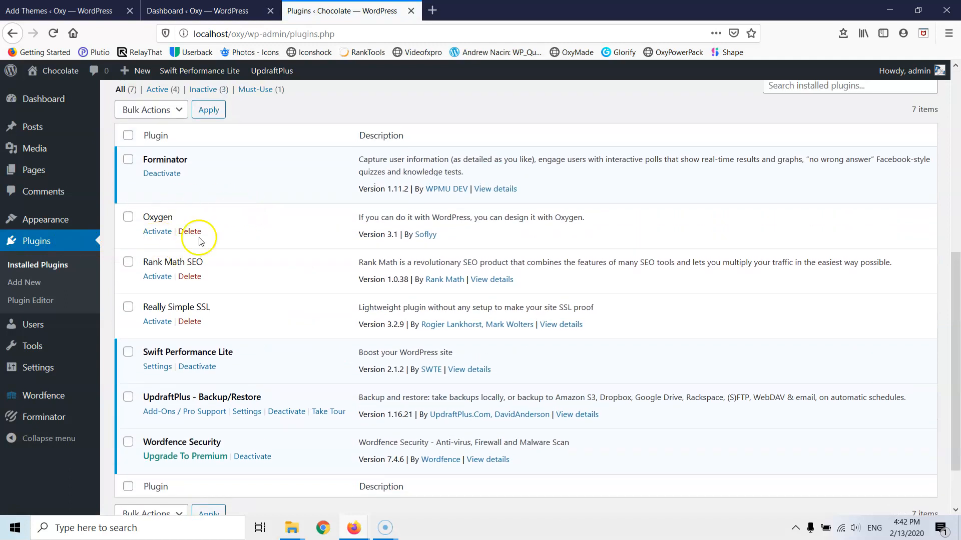
- Activate Oxygen and choose Blank Install on its welcome screen
left_click(153, 233)
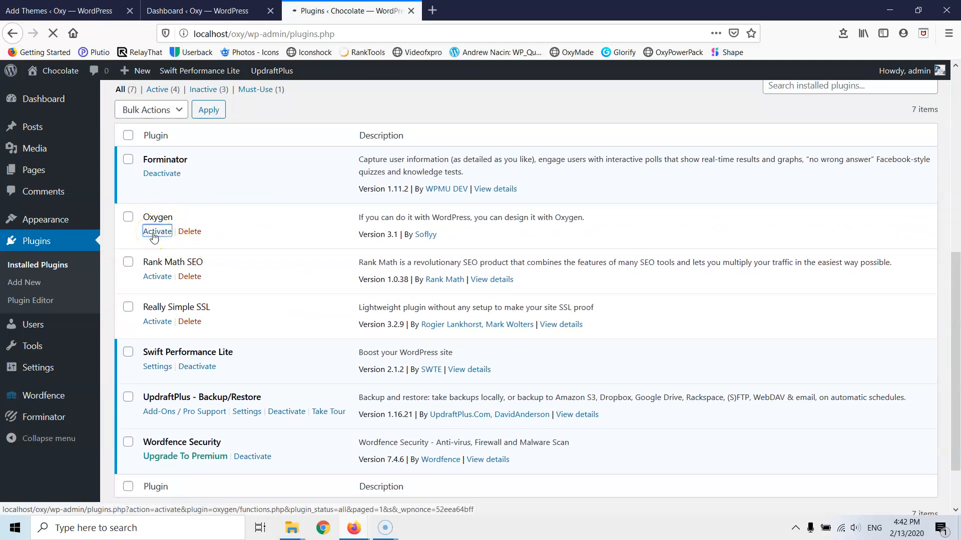
left_click(160, 237)
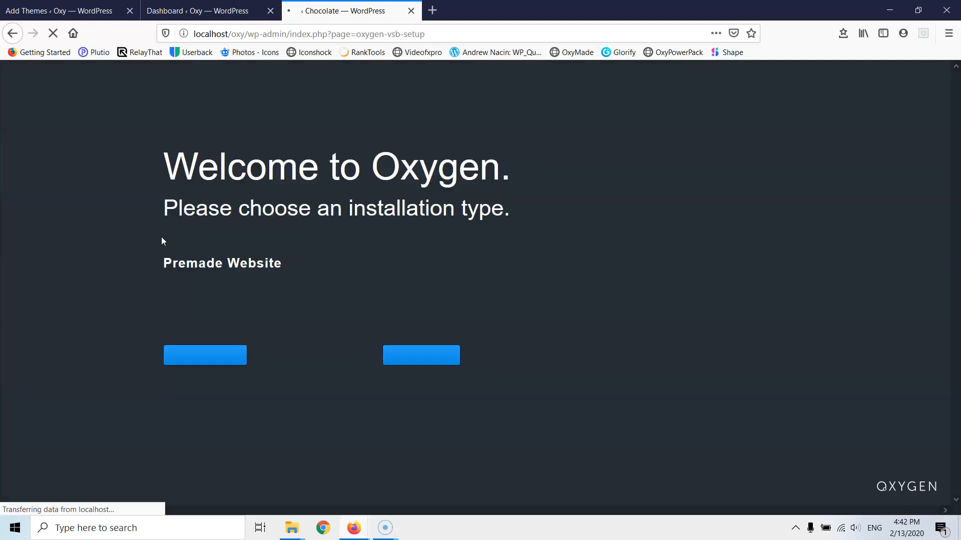
left_click(414, 361)
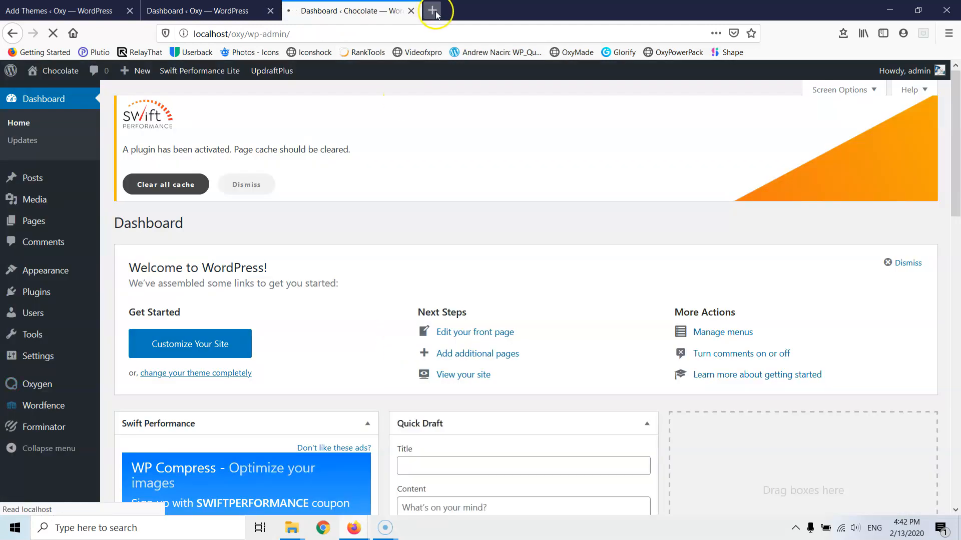
left_click(173, 32)
key("ctrl+c")
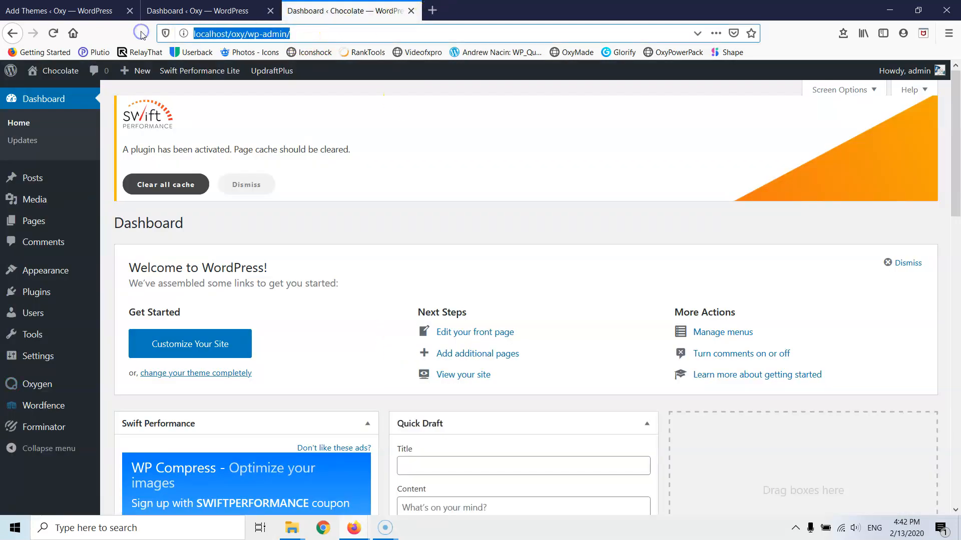
left_click(440, 8)
type("ht")
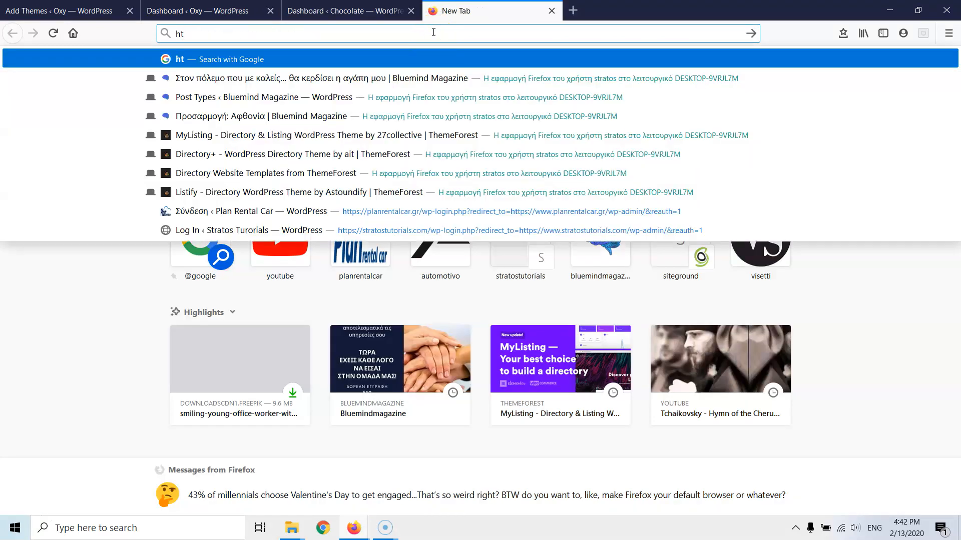
type("tps")
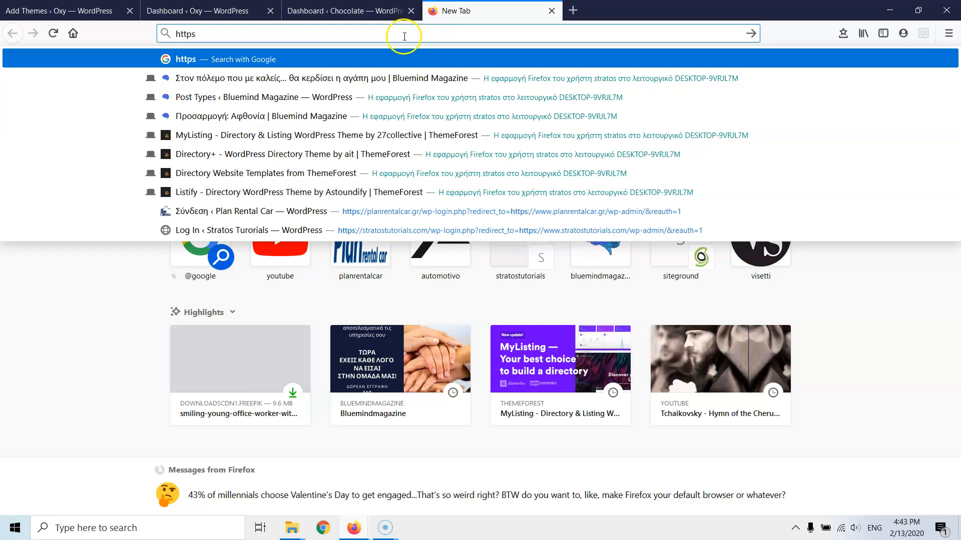
left_click_drag(392, 34, 38, 34)
key("ctrl+v")
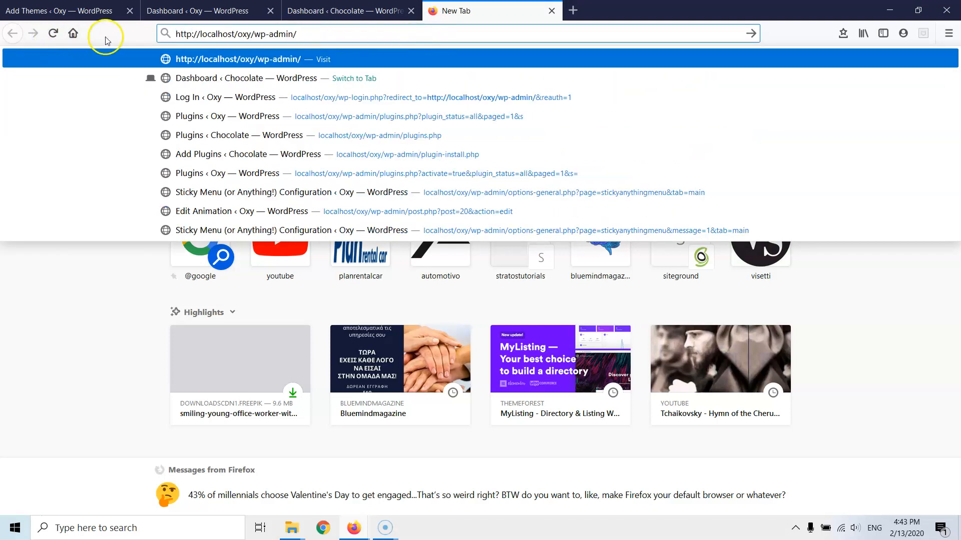
left_click(190, 32)
type("s")
left_click_drag(259, 34, 415, 34)
key("BackSpace")
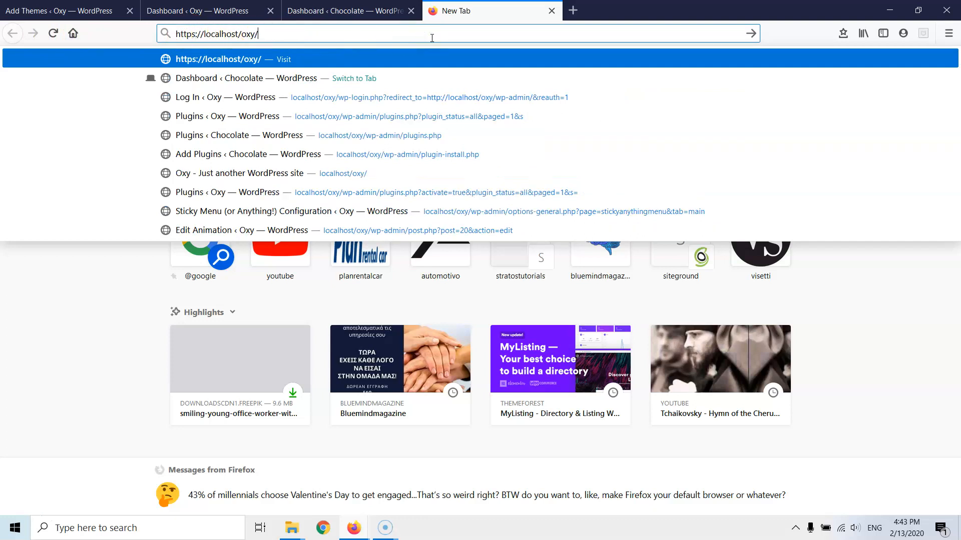
key("Return")
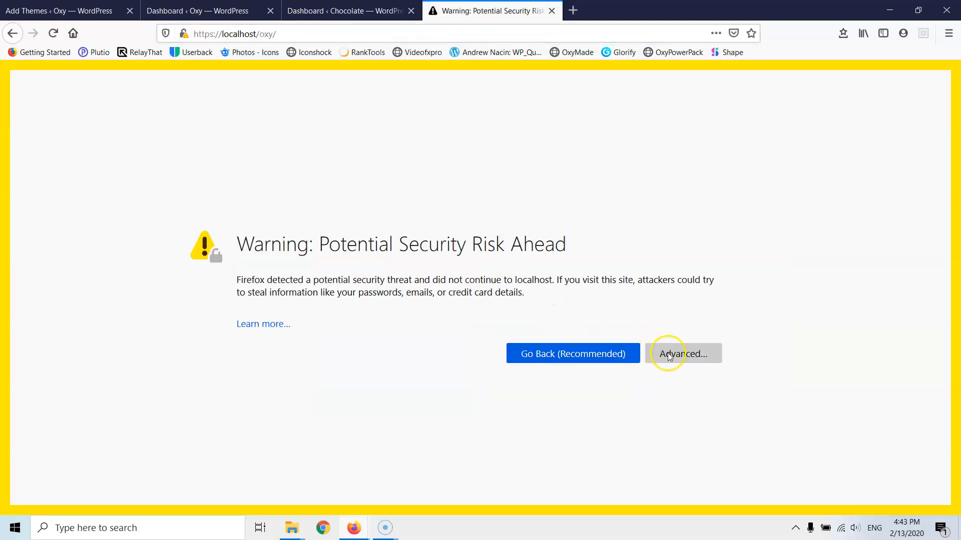
- Accept the certificate risk under Advanced and continue to the site
left_click(668, 357)
scroll(325, 390, "down", 3)
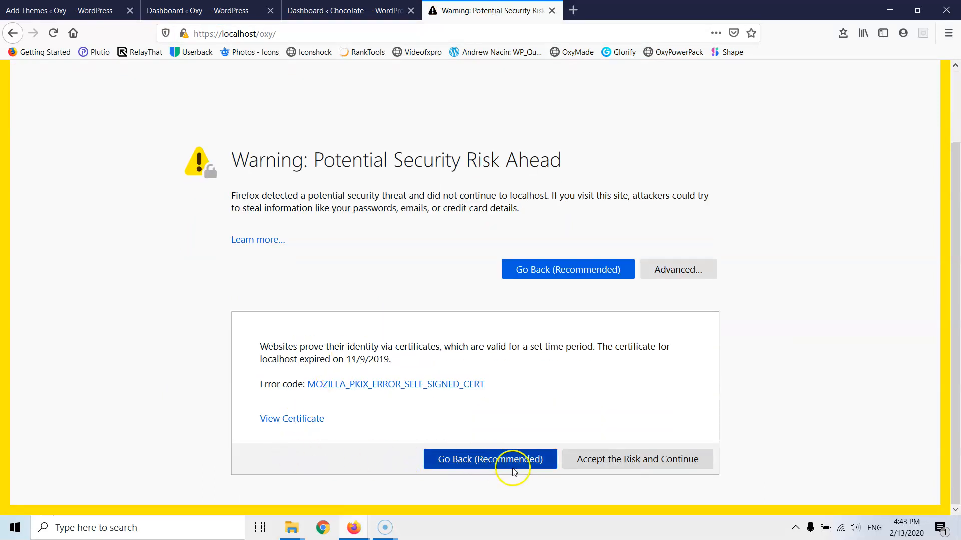
left_click(611, 463)
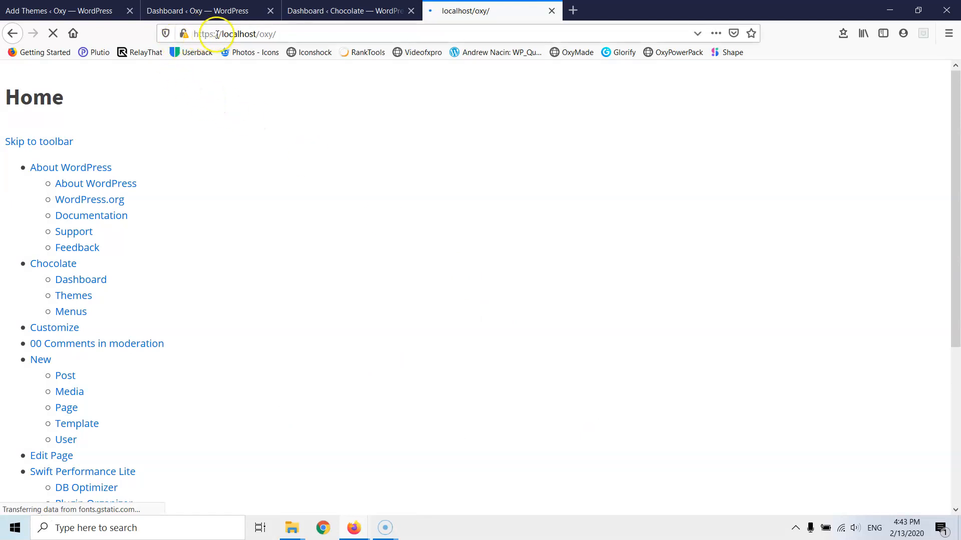
- Back in the WordPress tab, open Plugins > Installed Plugins
left_click(372, 11)
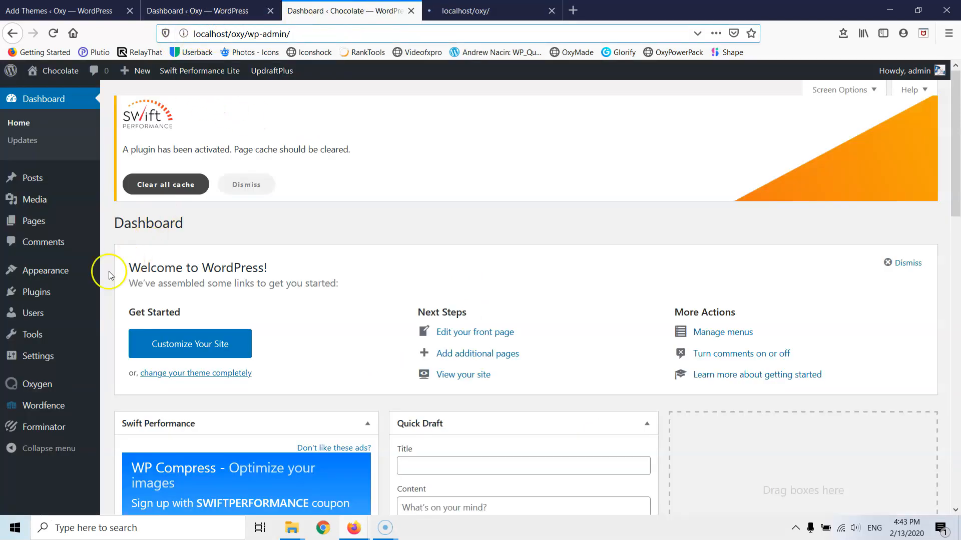
mouse_move(43, 294)
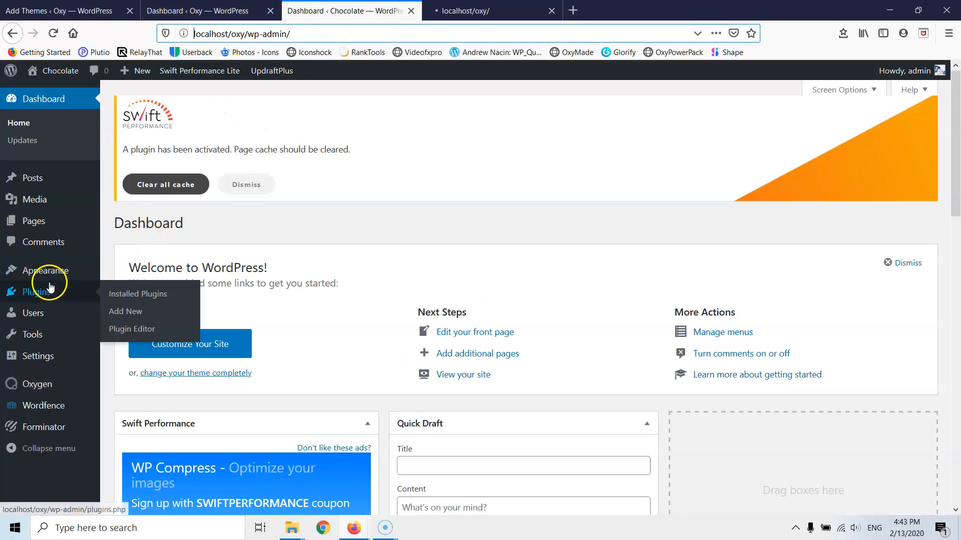
left_click(120, 296)
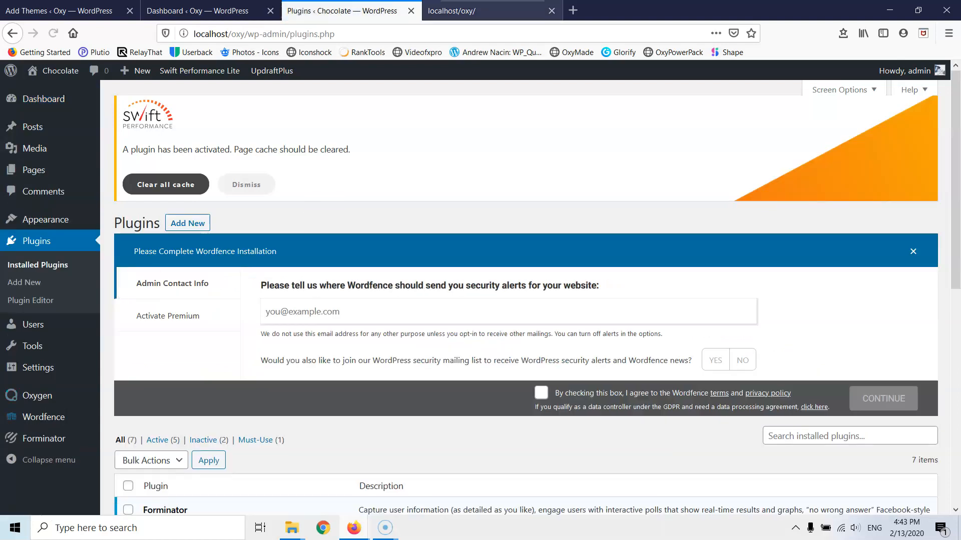
- Open sslshopper.com in a new tab and scroll to the SSL Checker
left_click(573, 10)
left_click(550, 32)
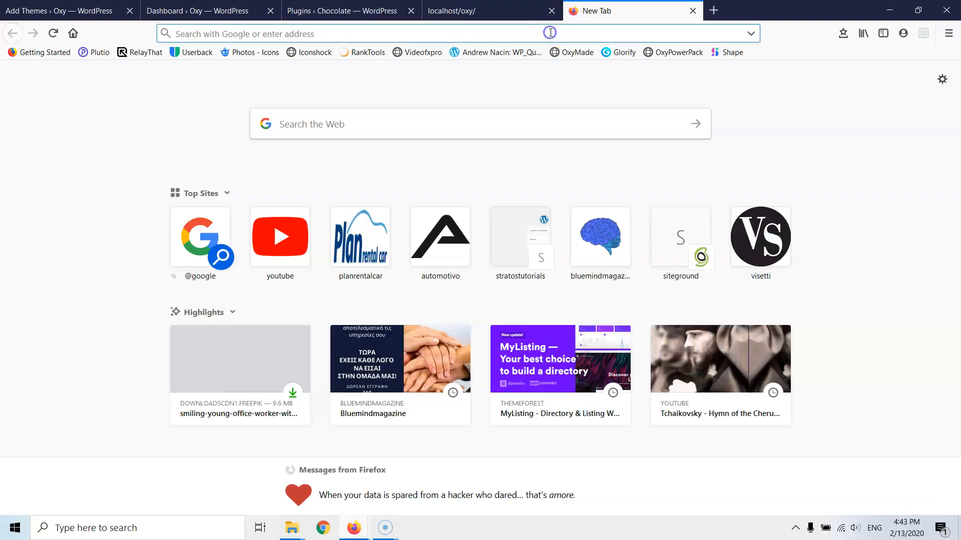
type("sslshopper.com/")
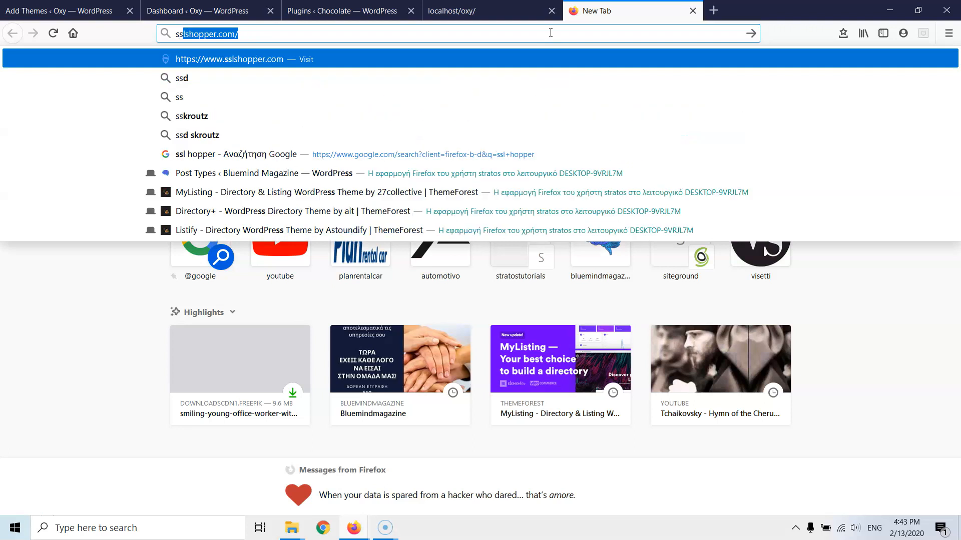
key("Return")
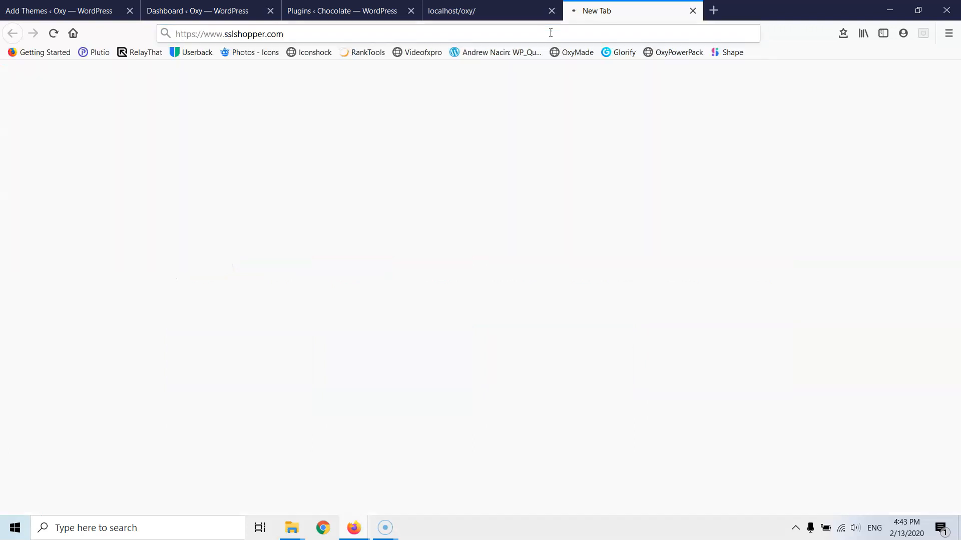
left_click(514, 40)
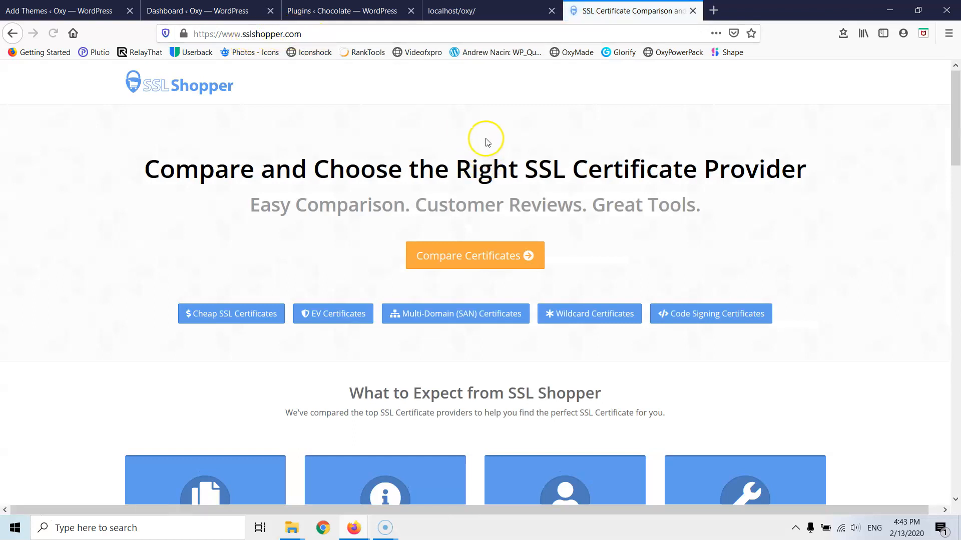
scroll(484, 140, "down", 8)
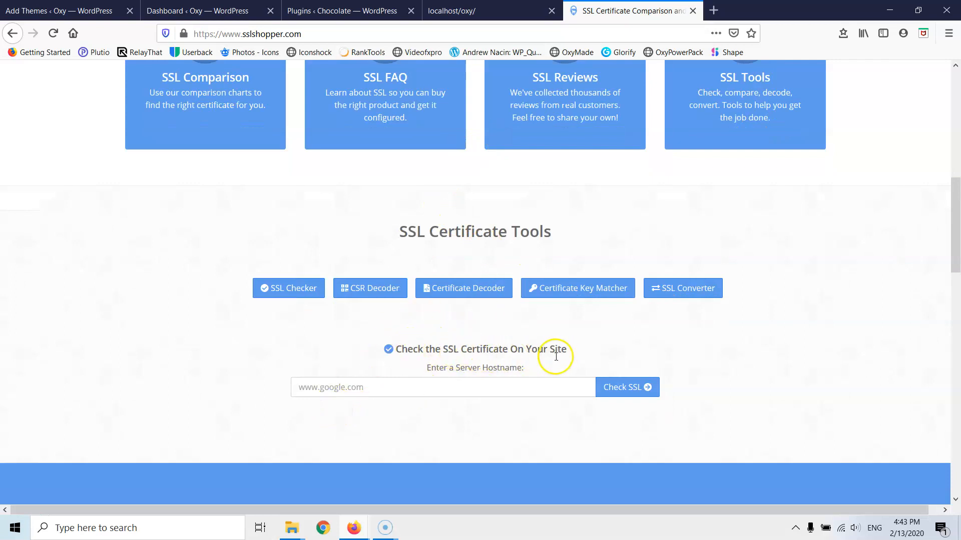
- Check SSL for google.com and scroll through the results and certificate chain
left_click(352, 388)
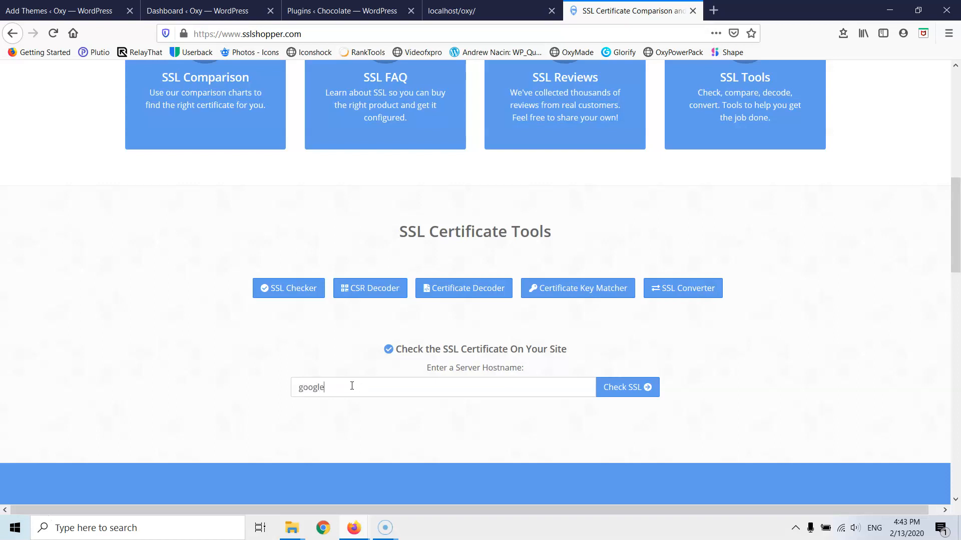
type("google.com")
left_click(626, 387)
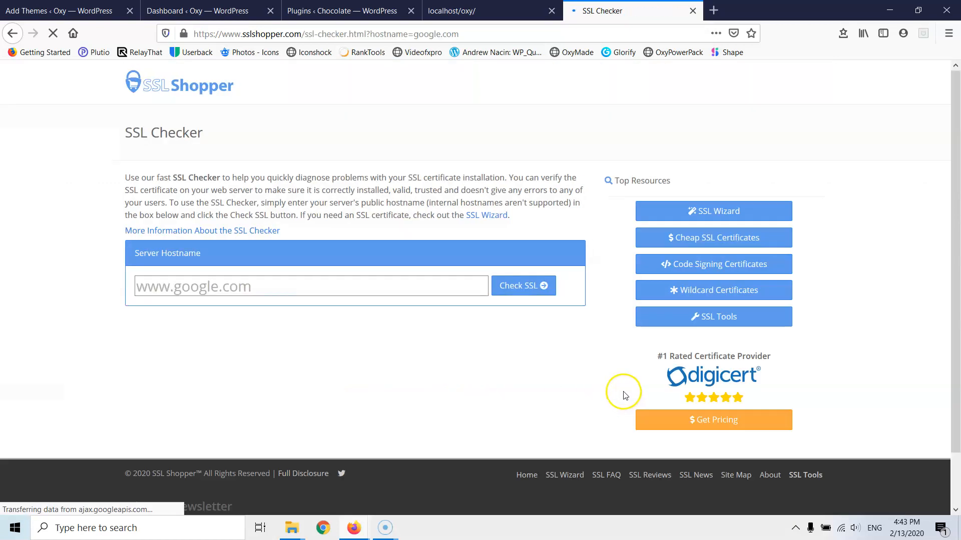
scroll(155, 326, "down", 4)
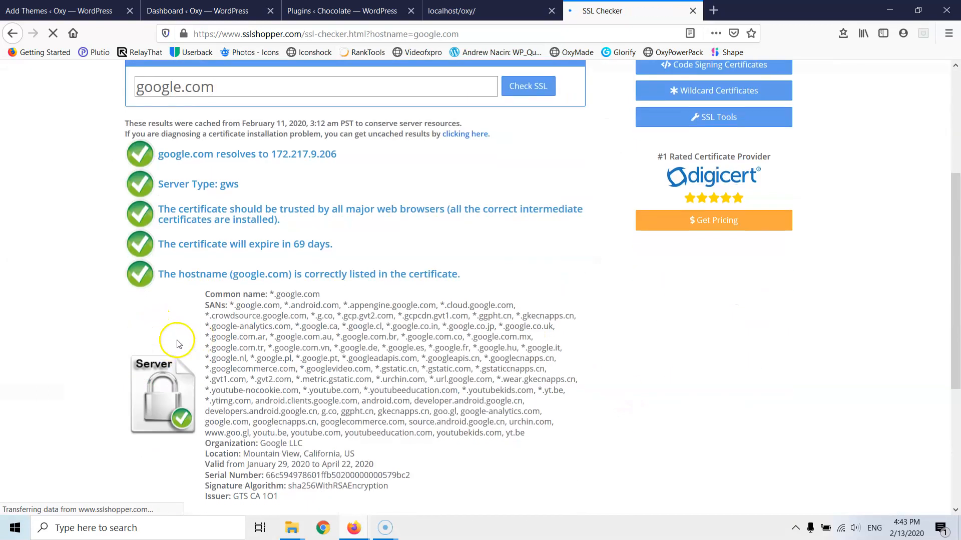
scroll(181, 336, "down", 4)
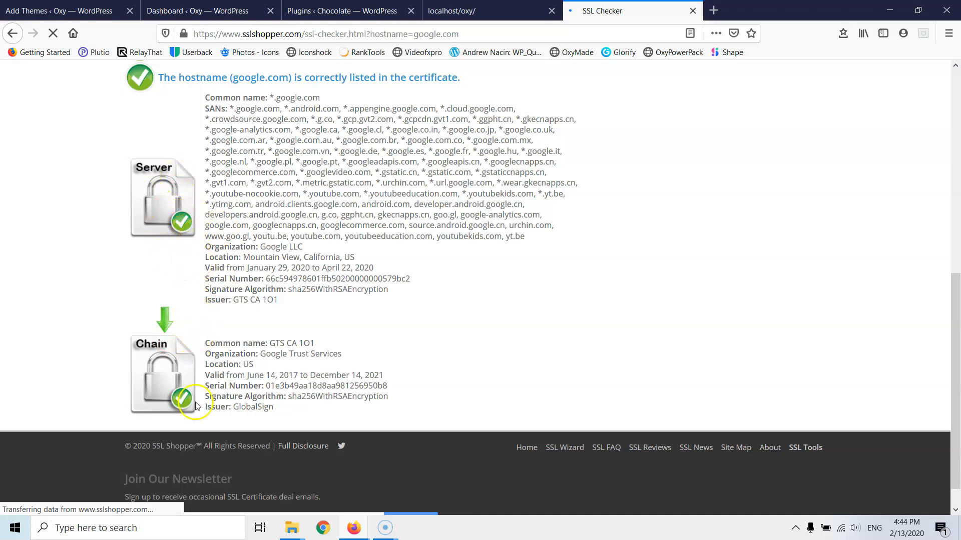
scroll(170, 253, "up", 3)
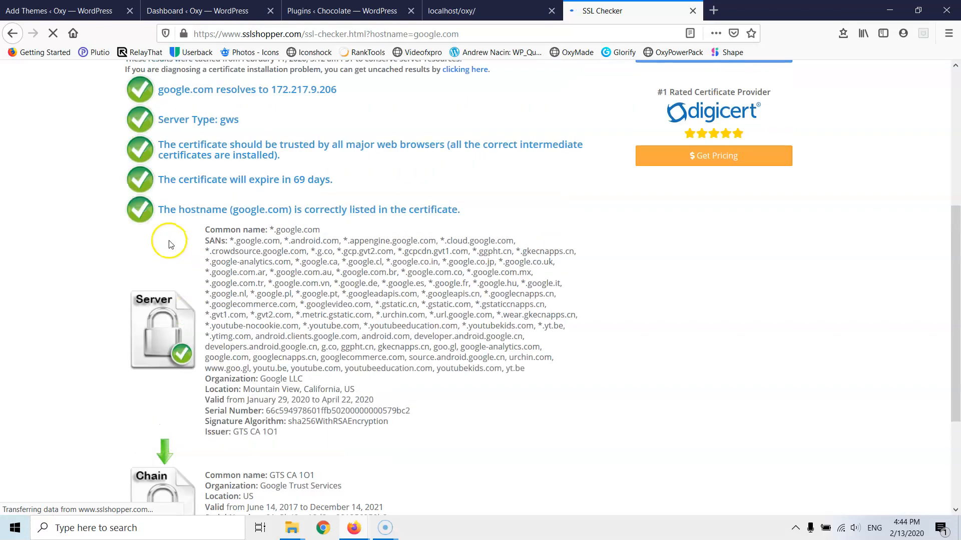
scroll(168, 250, "down", 3)
scroll(150, 400, "up", 8)
scroll(196, 345, "down", 8)
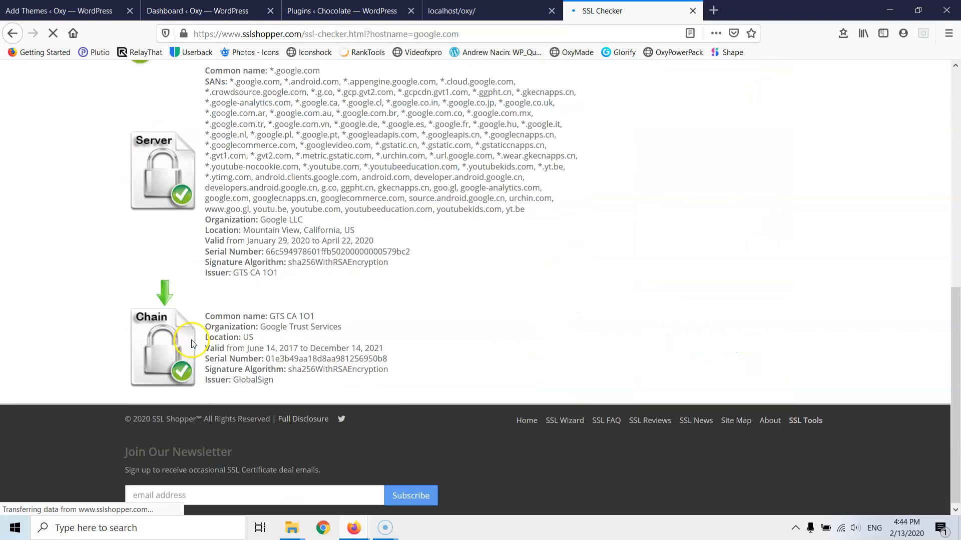
scroll(192, 336, "up", 8)
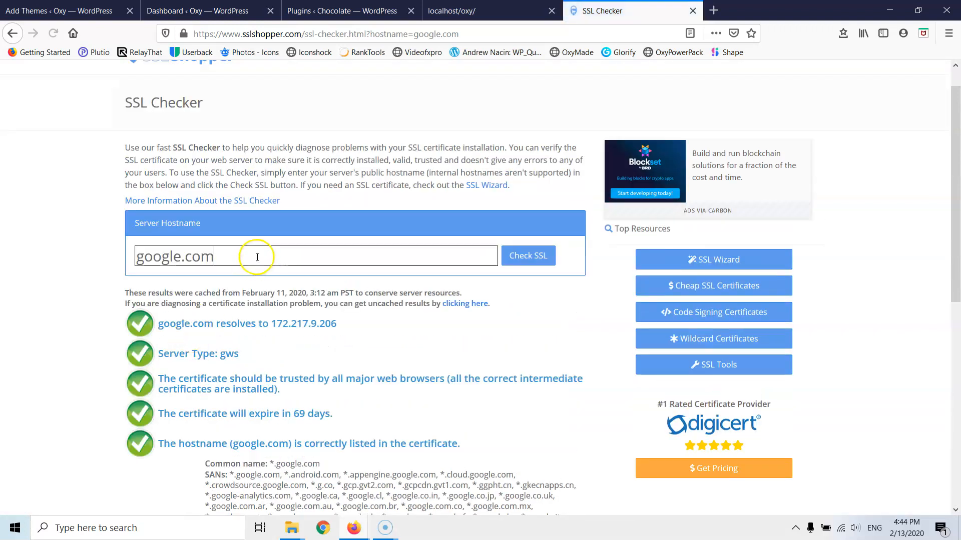
scroll(256, 259, "down", 4)
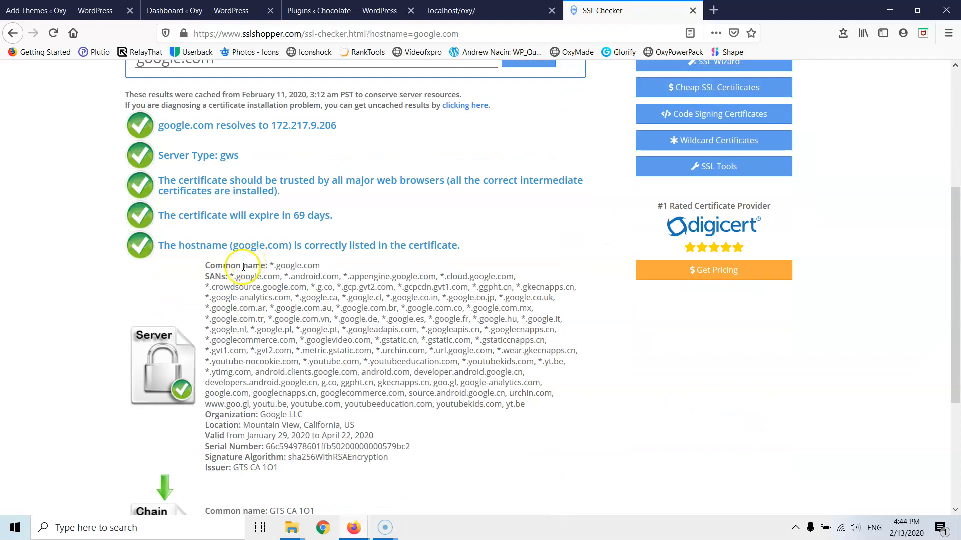
- Close the SSL Checker tab and return to the WordPress plugins page
left_click(456, 13)
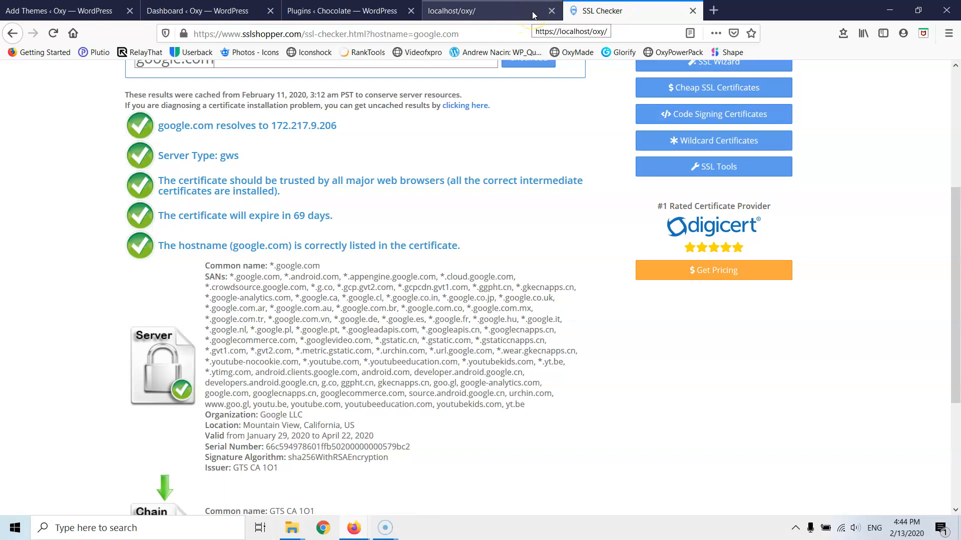
left_click(692, 10)
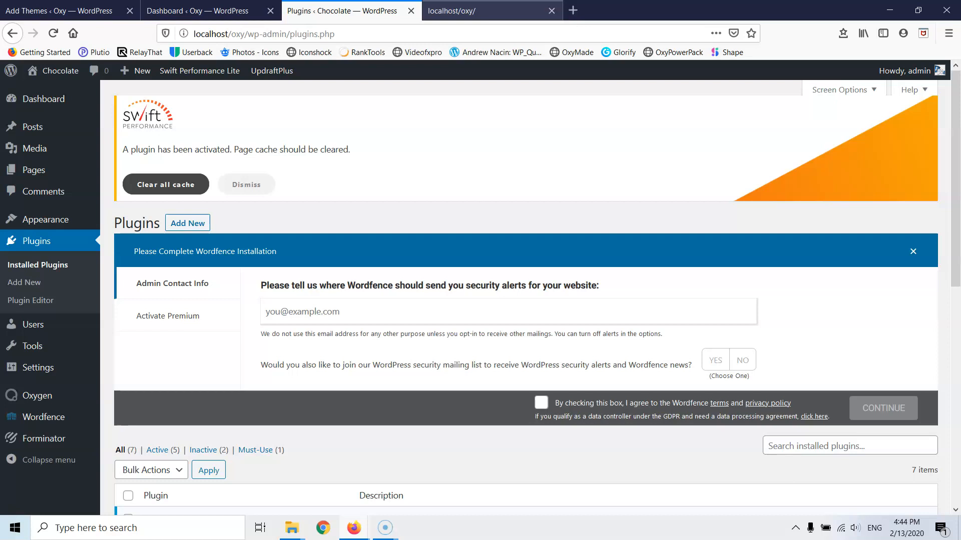
left_click(492, 13)
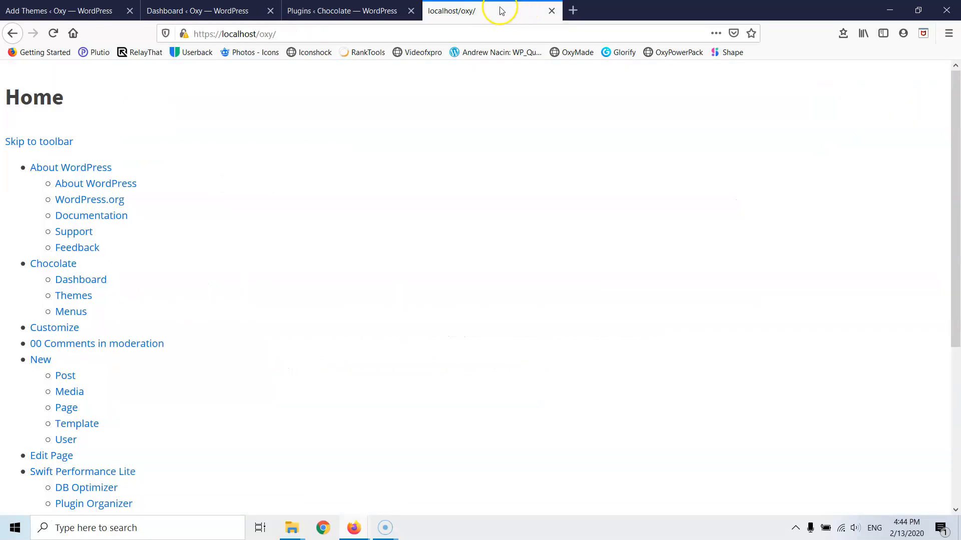
left_click(360, 11)
- Activate the Really Simple SSL plugin and review its certificate notice
scroll(294, 210, "down", 5)
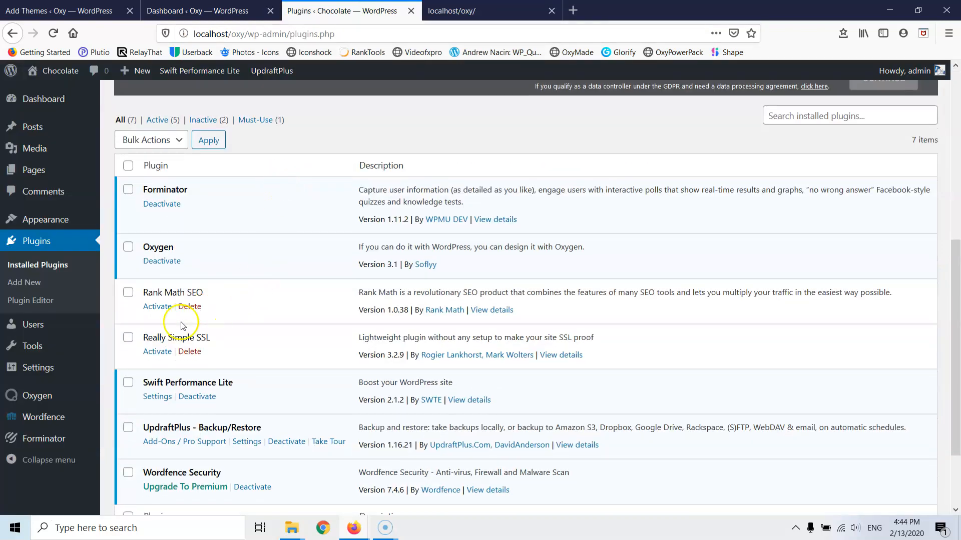
left_click(158, 351)
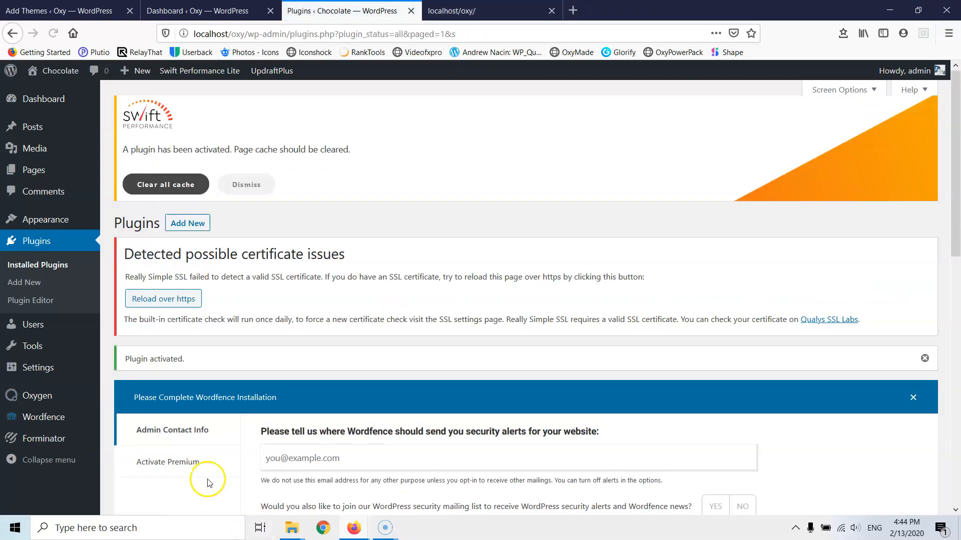
scroll(209, 450, "down", 4)
scroll(253, 365, "up", 4)
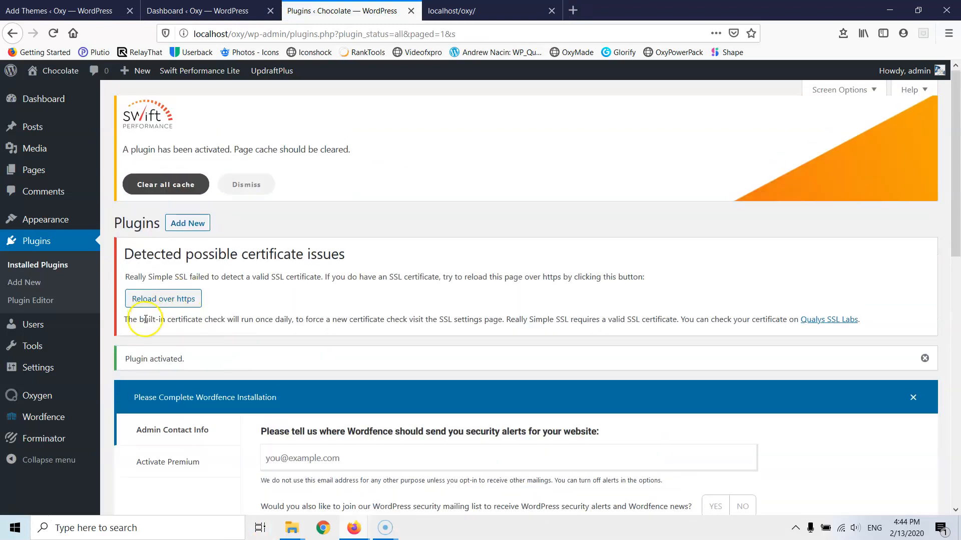
- Reload the admin over https and log in
left_click(174, 300)
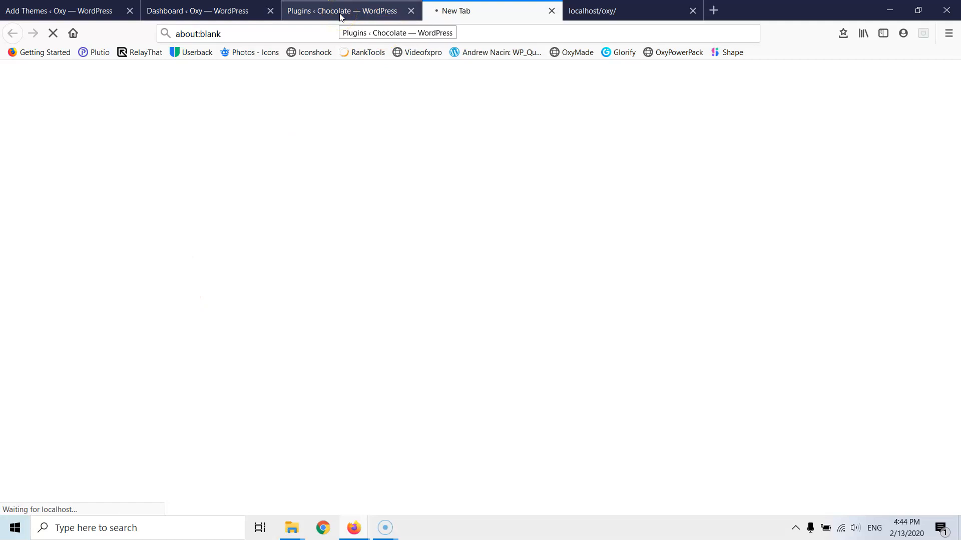
left_click(363, 16)
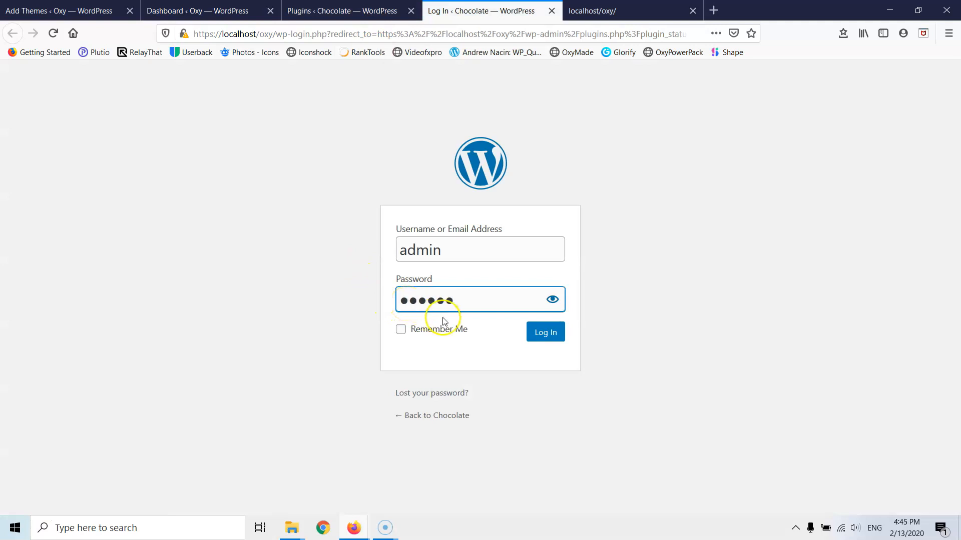
left_click(536, 333)
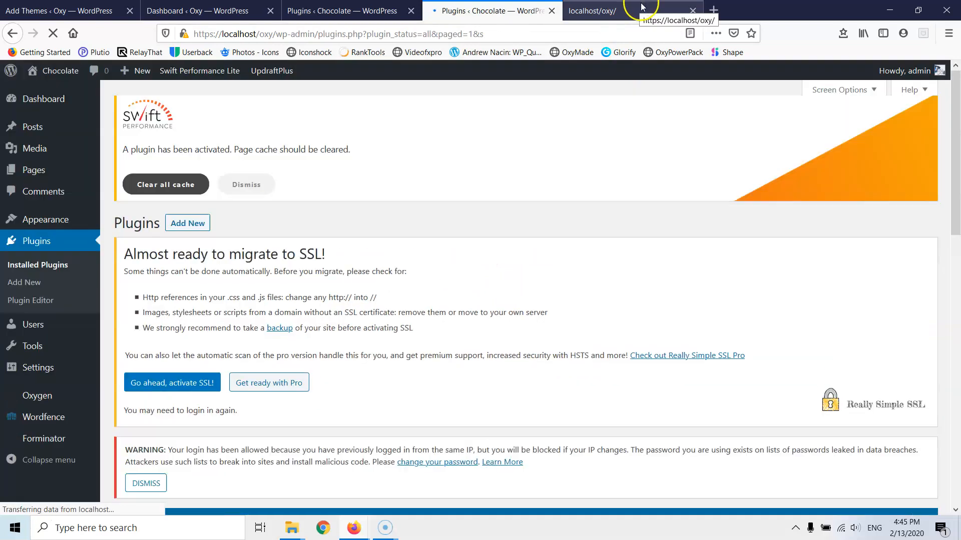
- Choose 'Go ahead, activate SSL!' and sign in again with the admin credentials
left_click(692, 11)
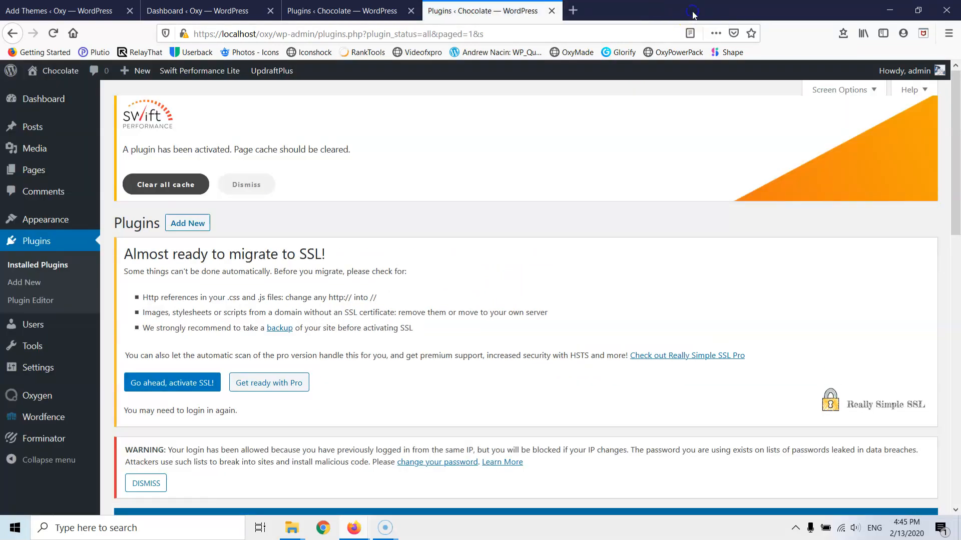
left_click(169, 391)
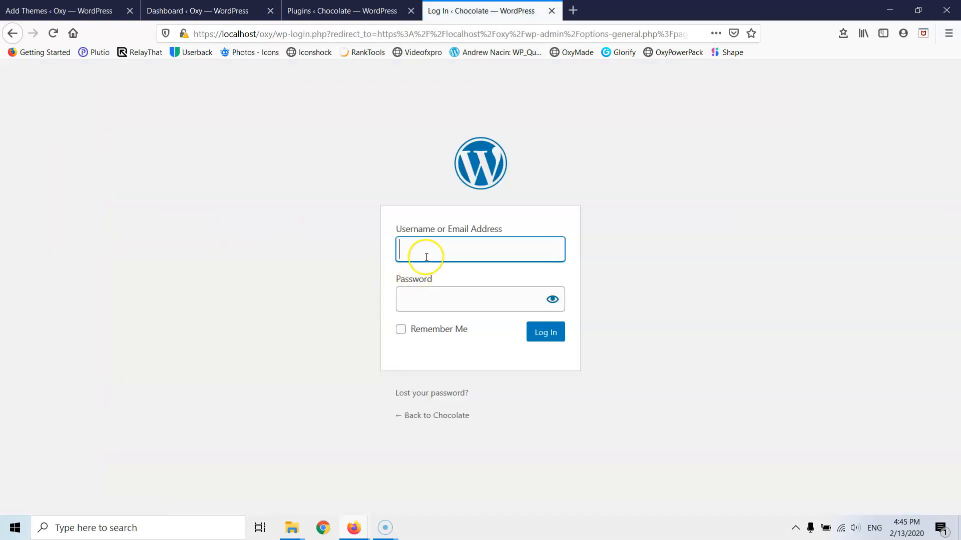
type("dmin")
key("Tab")
type("a")
key("Return")
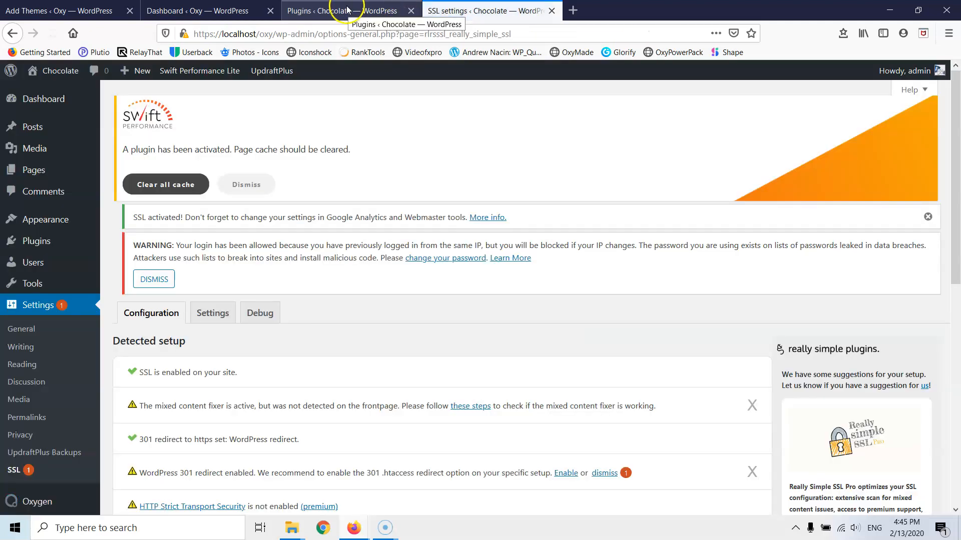
- In SSL settings, enable the 301 .htaccess redirect and save
scroll(242, 379, "down", 4)
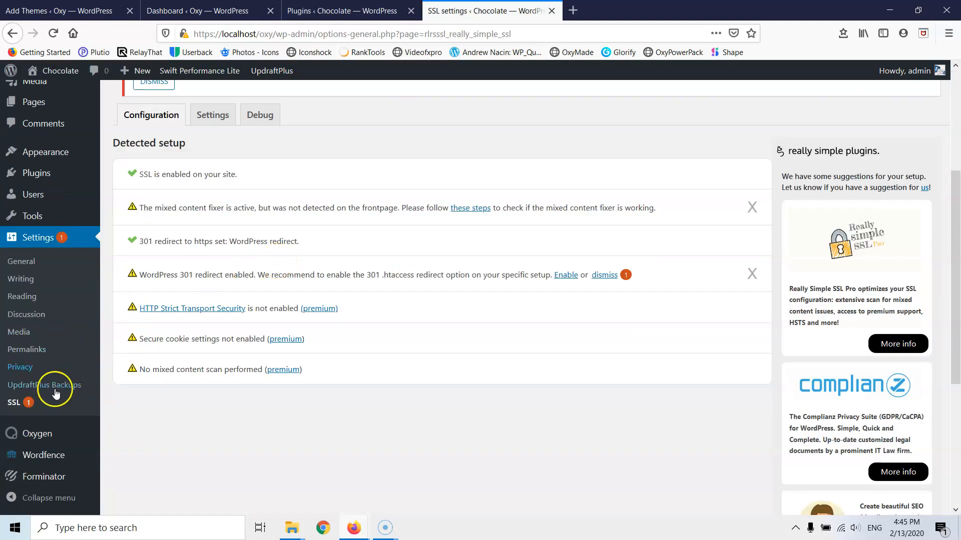
left_click(14, 408)
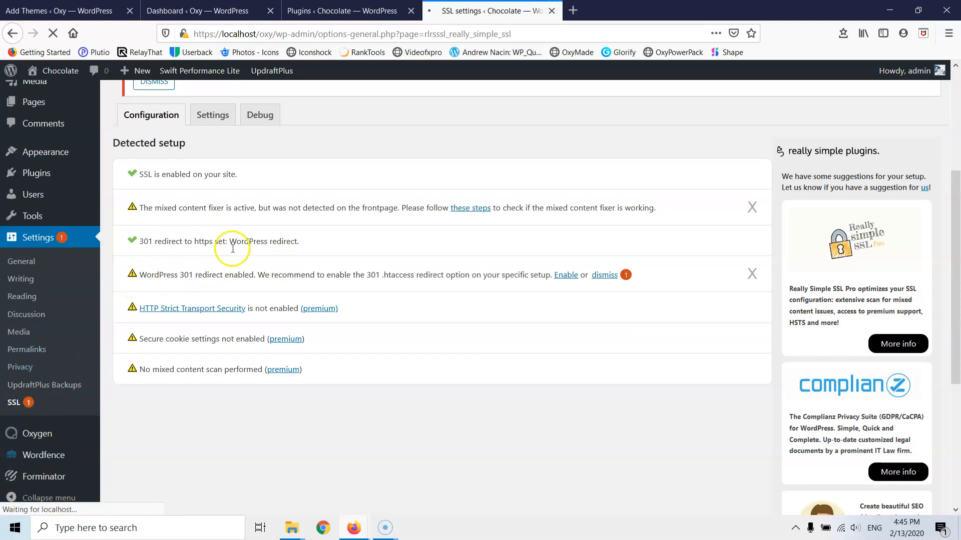
left_click(566, 274)
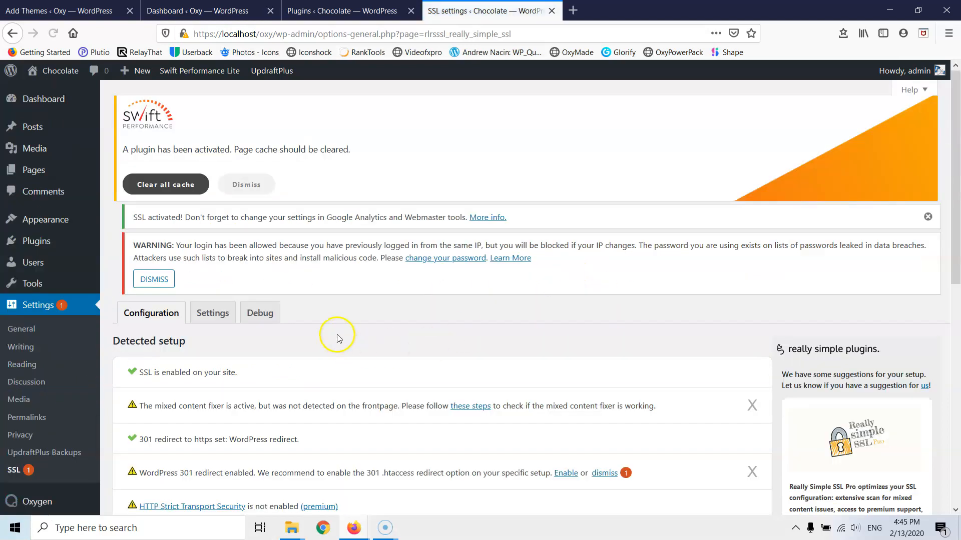
scroll(515, 252, "down", 5)
left_click(566, 210)
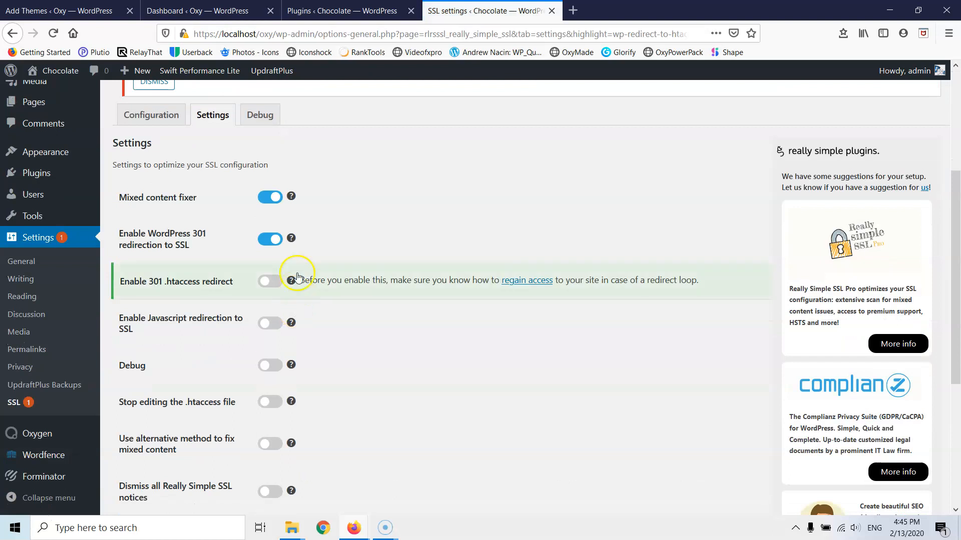
scroll(274, 376, "down", 5)
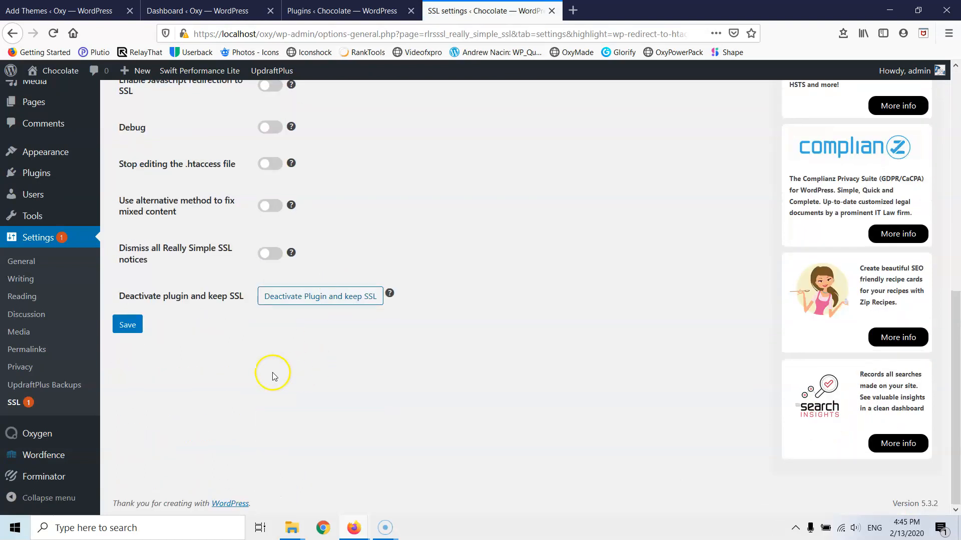
left_click(124, 324)
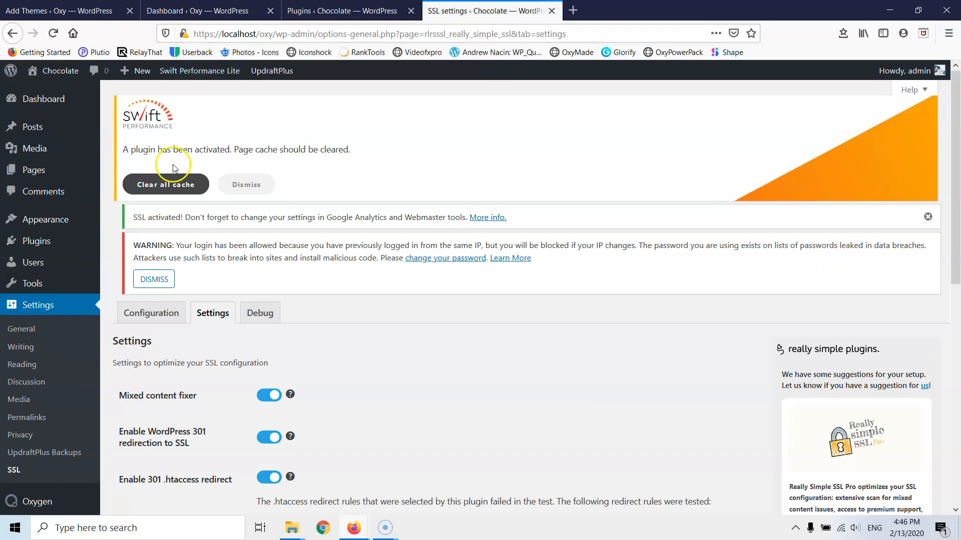
- Dismiss the login warning and close the plugins, Dashboard and Add Themes tabs
left_click(159, 283)
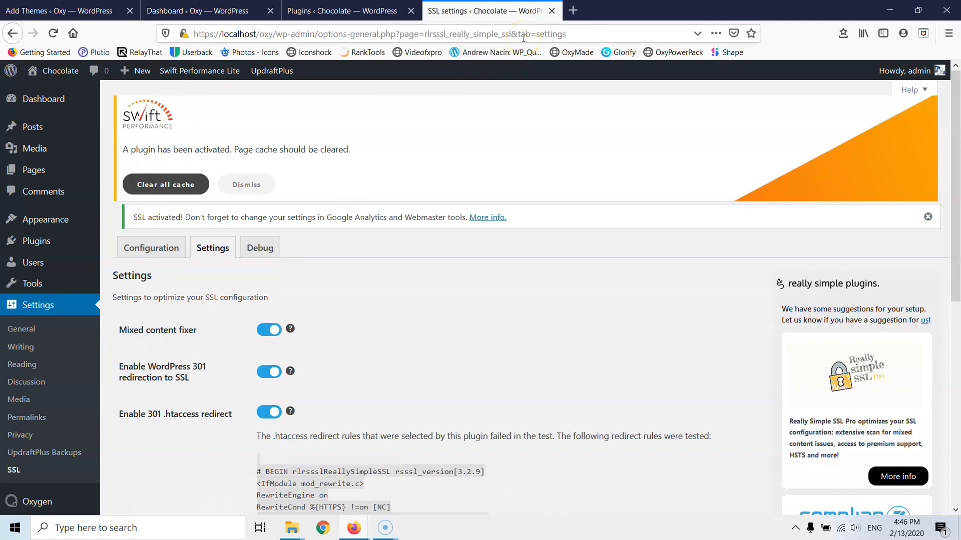
left_click(411, 11)
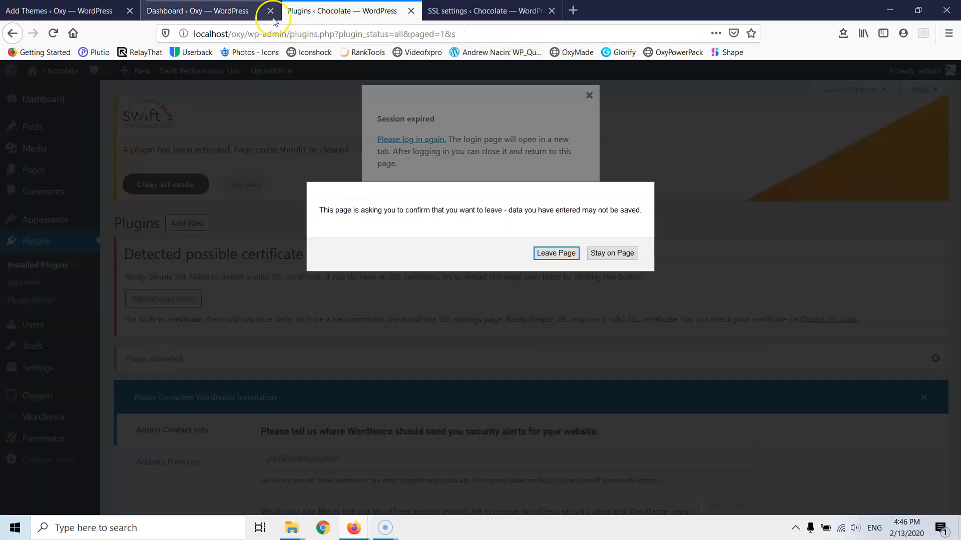
left_click(556, 253)
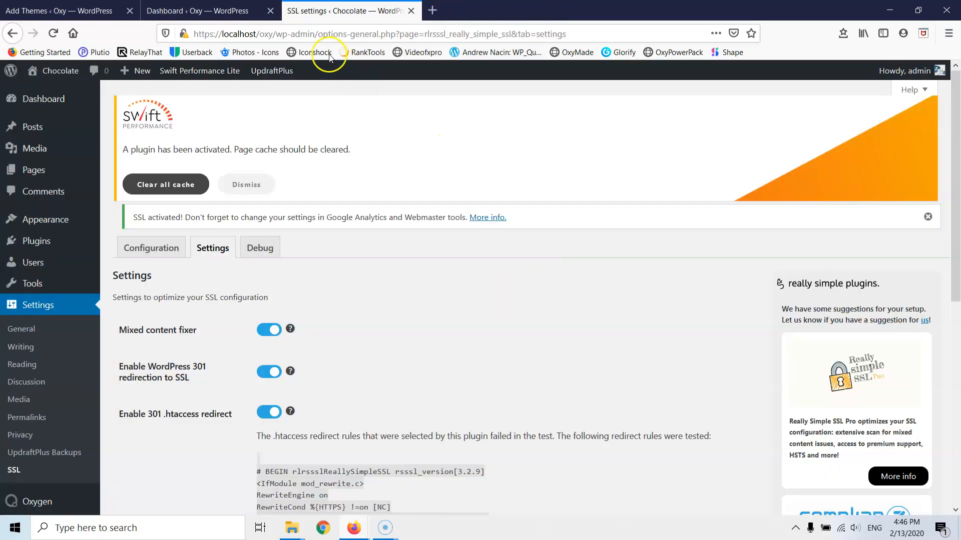
left_click(270, 10)
left_click(128, 14)
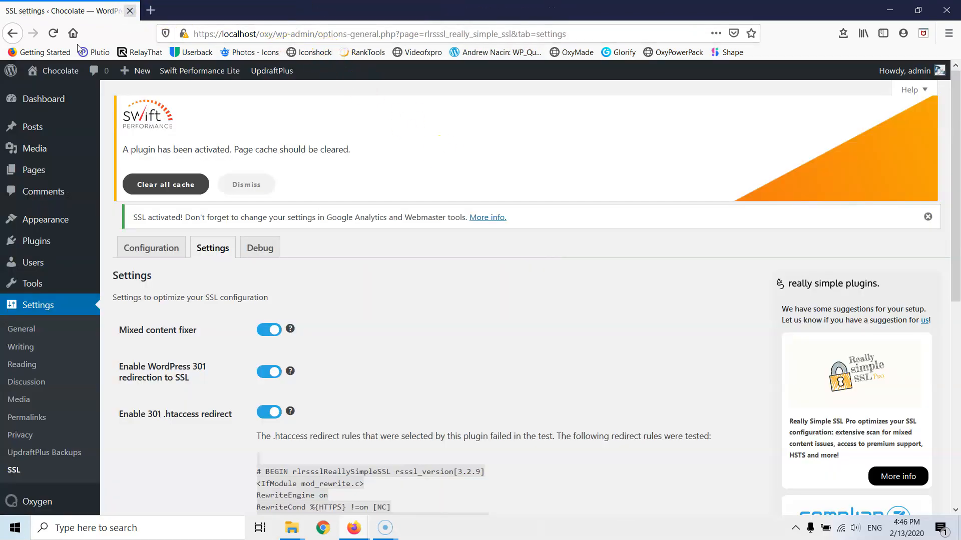
- Open Oxygen > Templates in a new browser tab
scroll(22, 242, "down", 5)
mouse_move(62, 440)
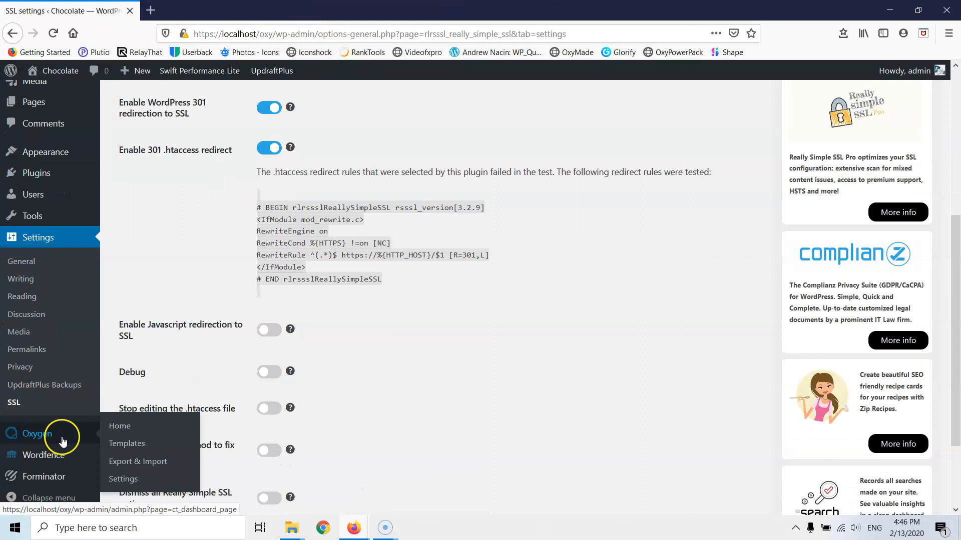
right_click(128, 443)
left_click(187, 319)
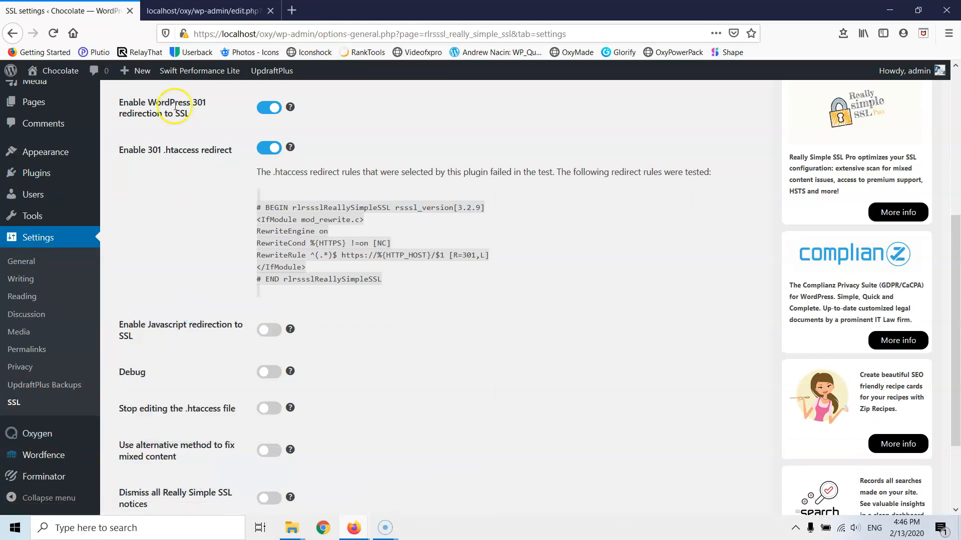
- Start a new Oxygen template from the templates tab, dismissing the Swift Performance cache notice
left_click(204, 10)
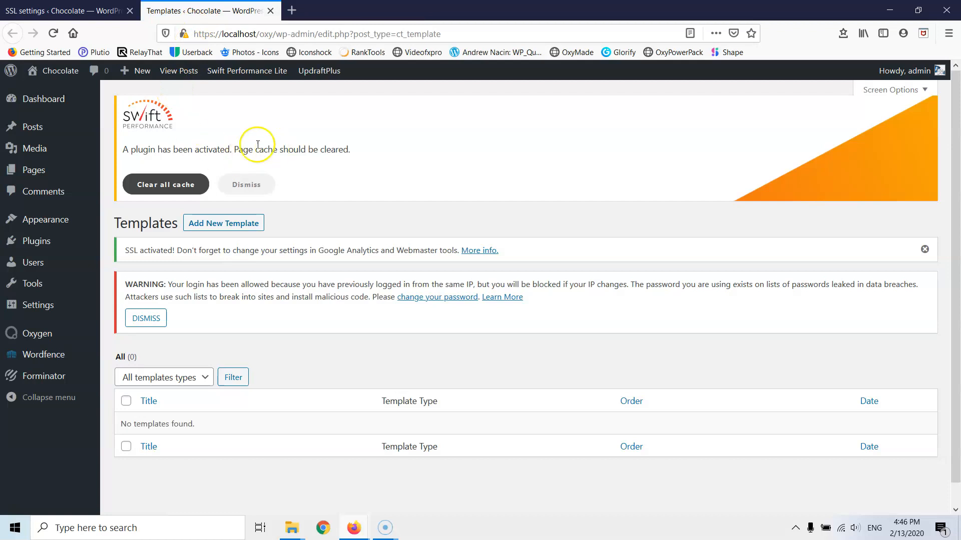
left_click(241, 183)
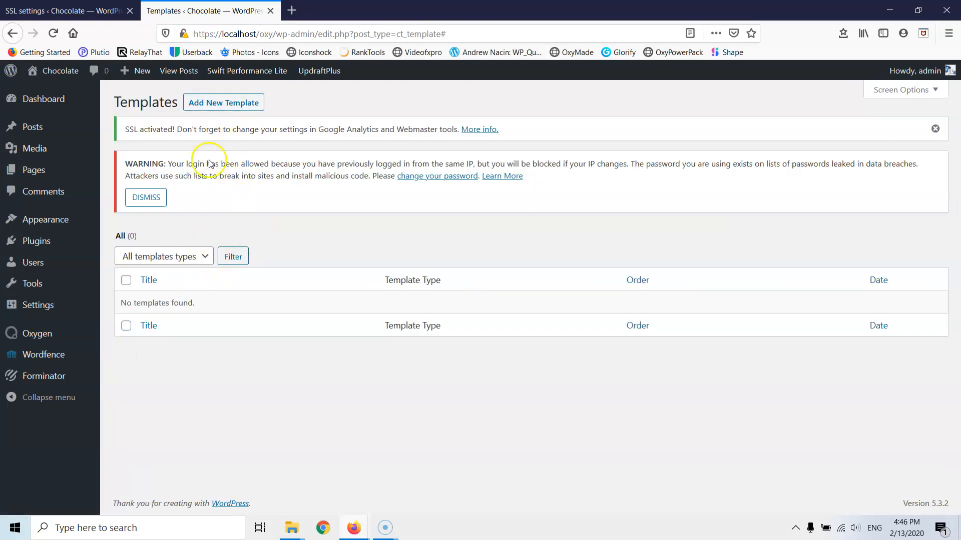
left_click(211, 108)
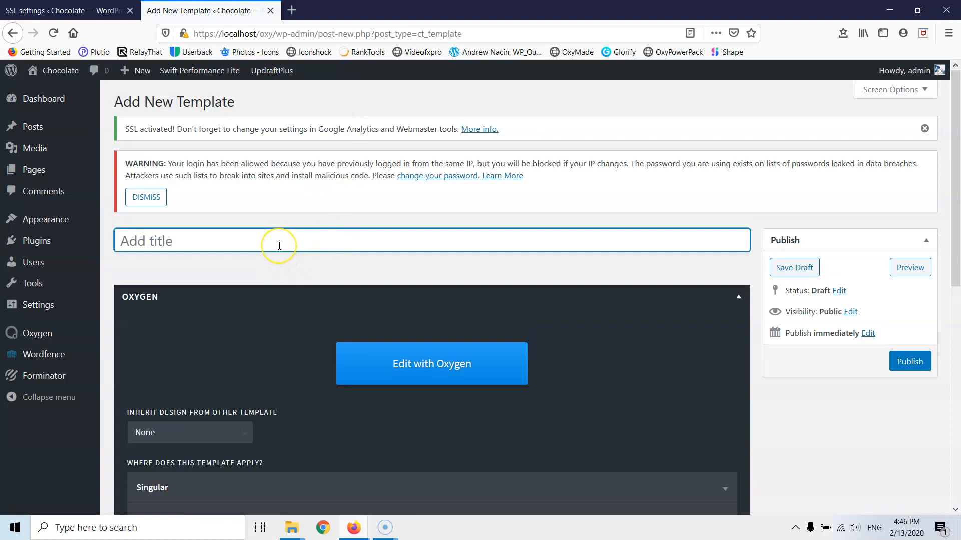
- Title the template 'Main', tick Catch All under Other, and publish it
type("Main")
scroll(280, 232, "down", 3)
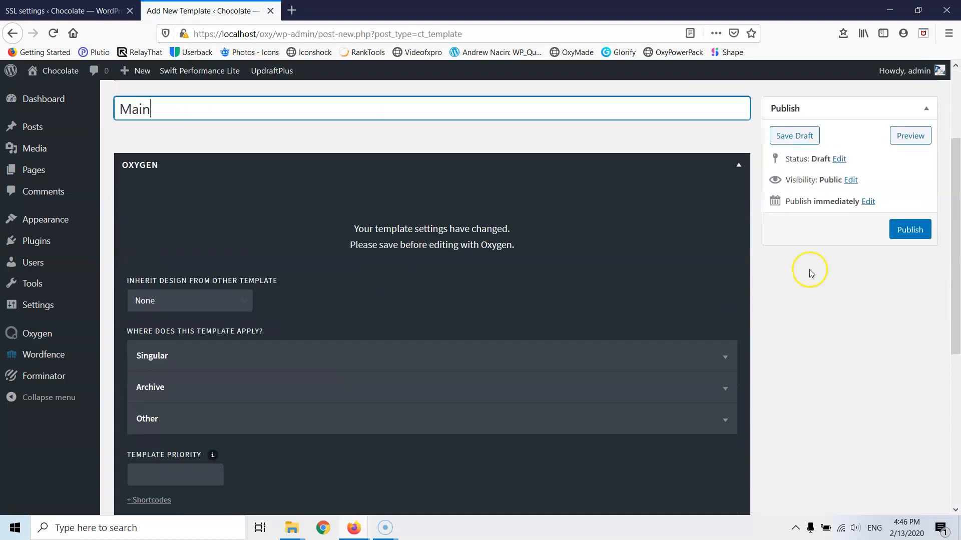
left_click(493, 419)
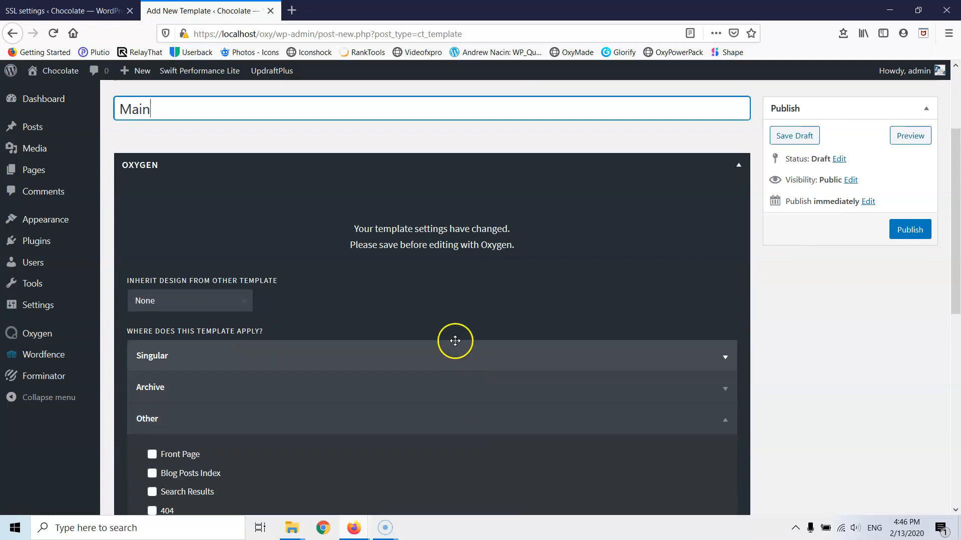
scroll(454, 340, "down", 4)
left_click(152, 350)
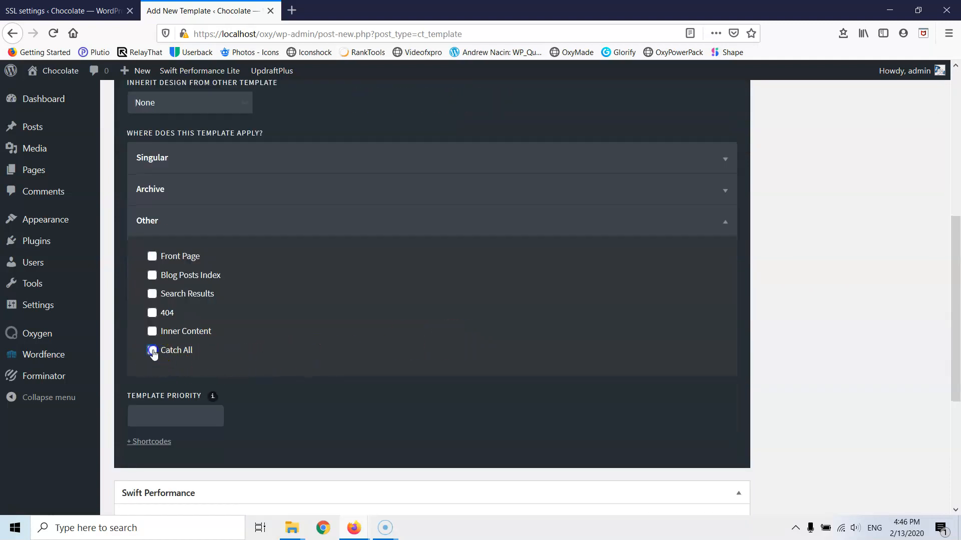
scroll(698, 289, "up", 5)
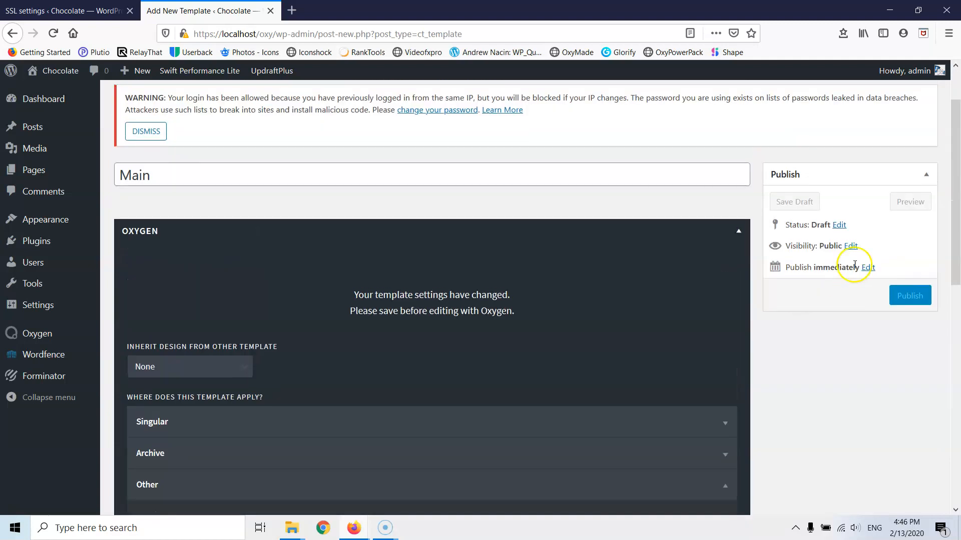
left_click(907, 300)
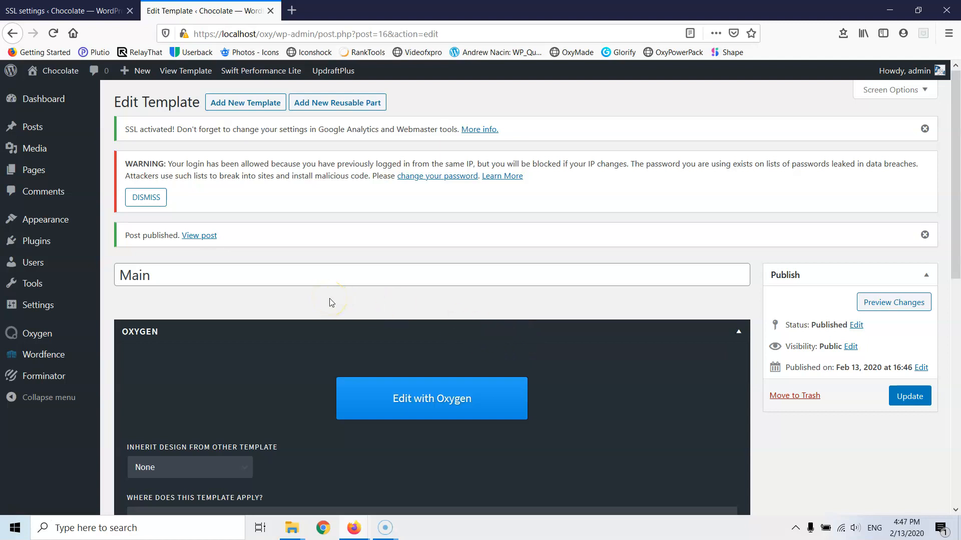
- Dismiss the login notice, re-check Catch All under Other, and update the Main template
left_click(145, 199)
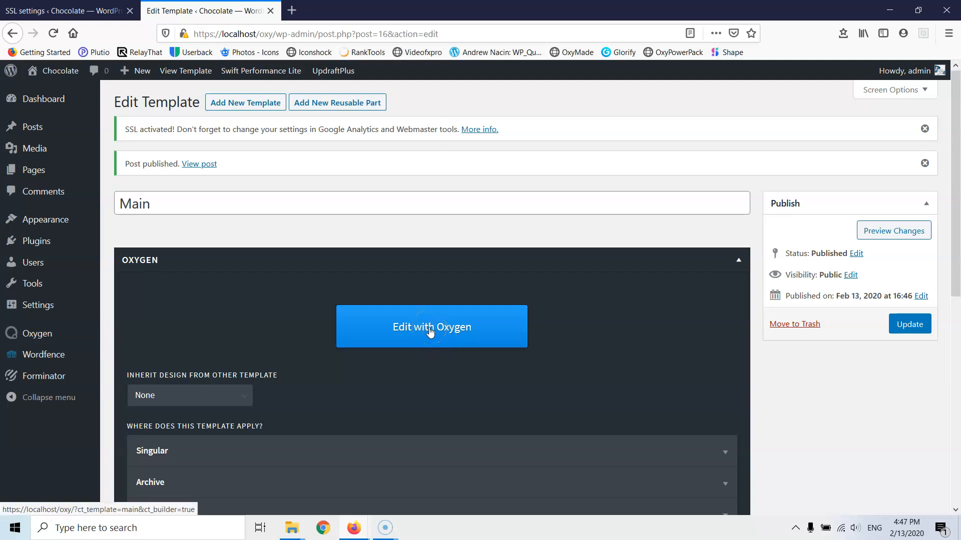
scroll(232, 259, "down", 4)
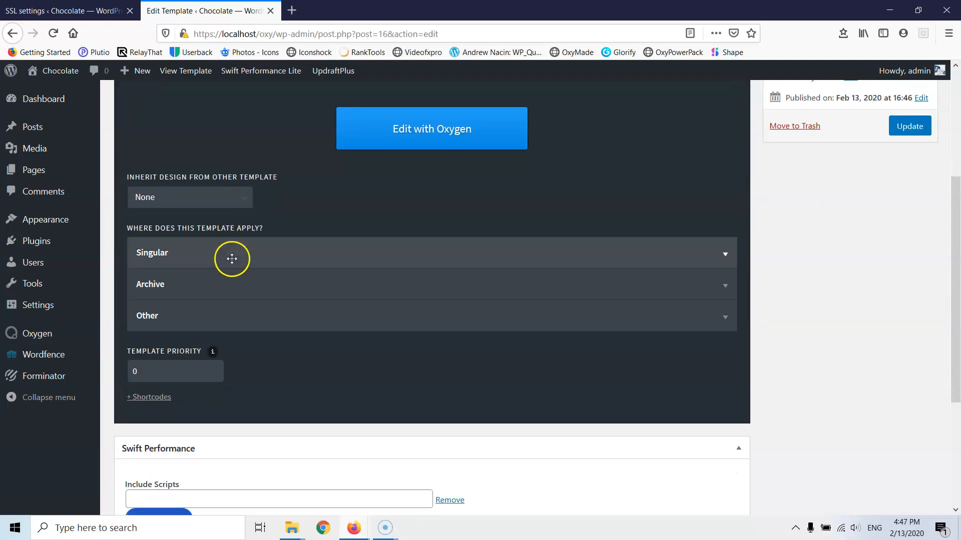
left_click(189, 320)
left_click(153, 446)
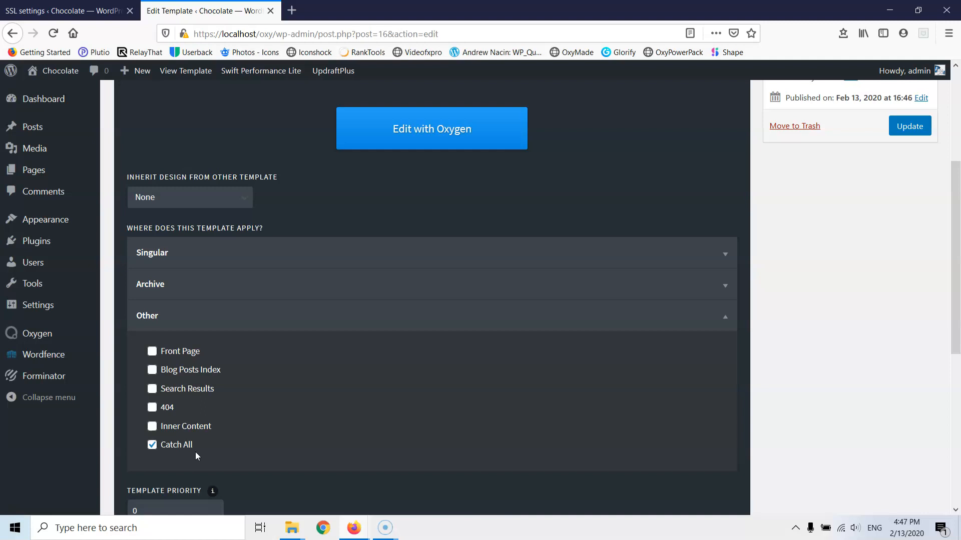
scroll(821, 283, "up", 4)
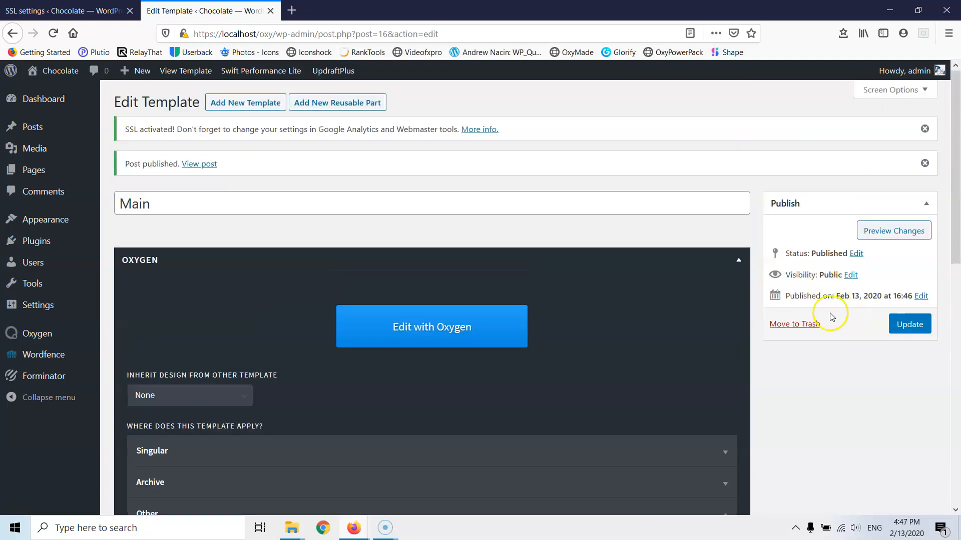
left_click(905, 324)
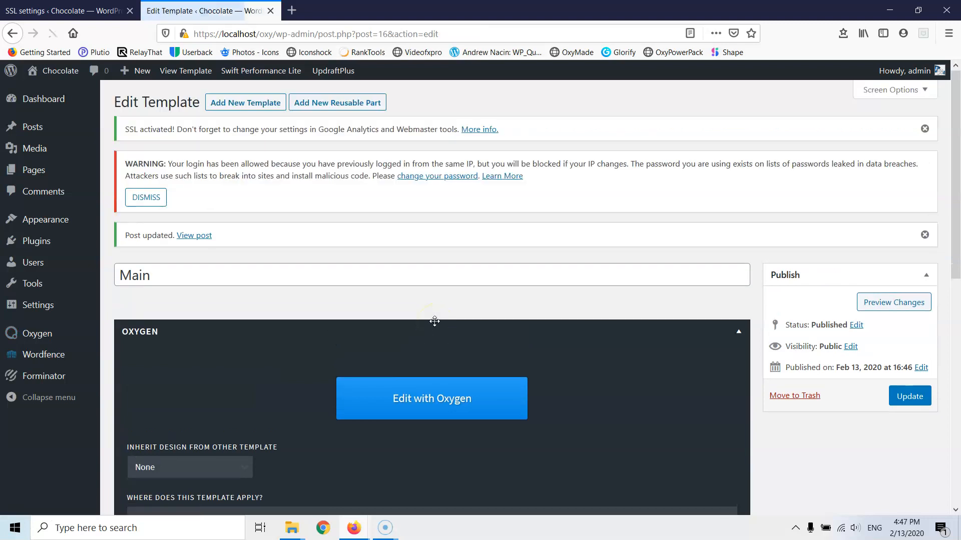
left_click(428, 403)
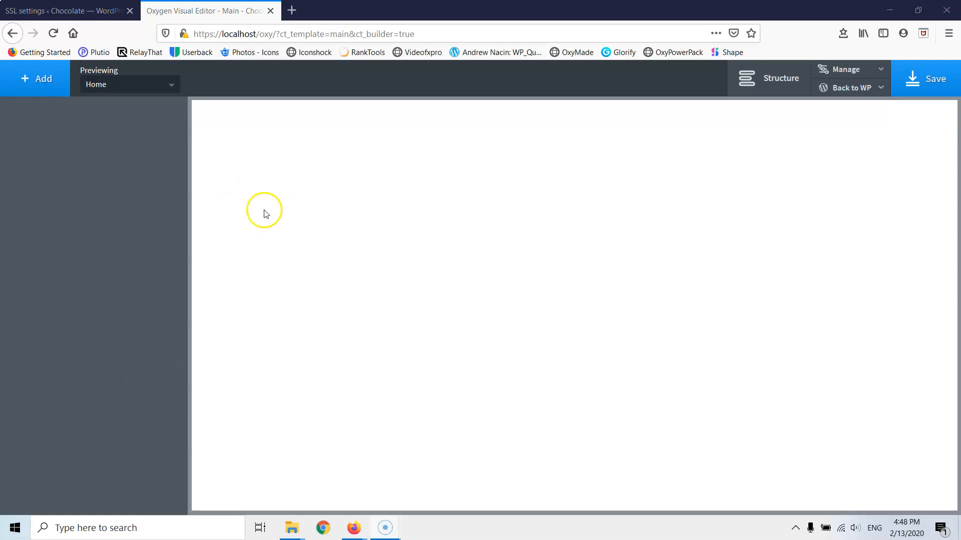
- Show the Structure panel and go to Manage > Settings > Global Styles
left_click(787, 86)
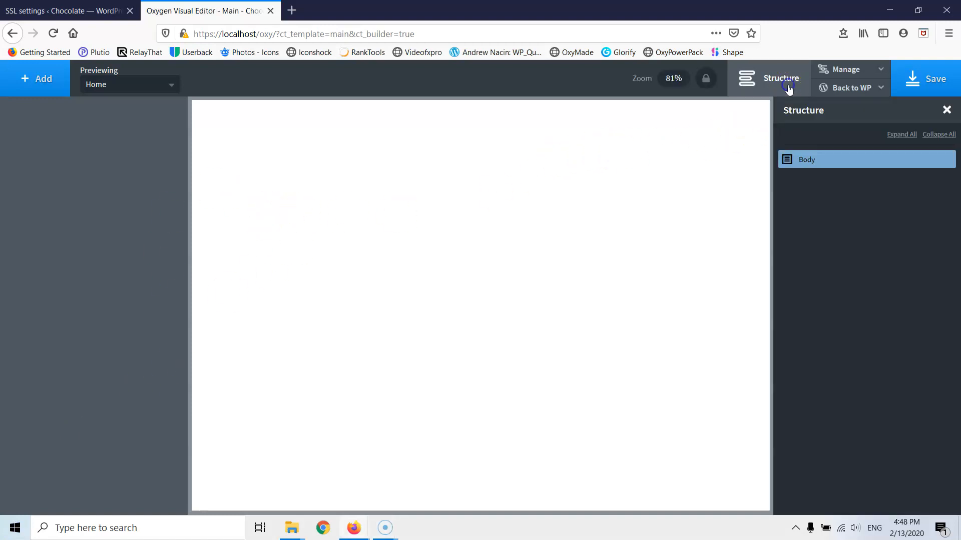
left_click(858, 71)
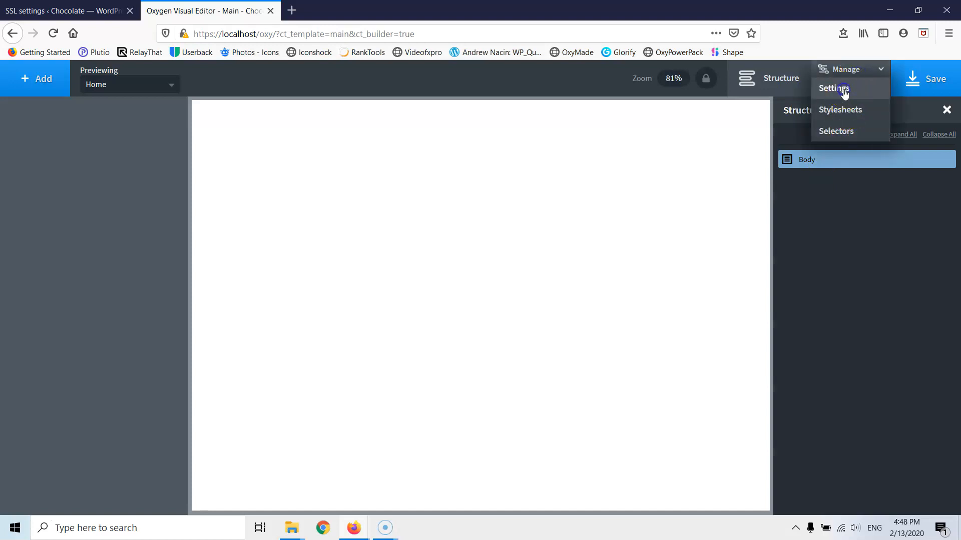
left_click(842, 90)
left_click(864, 215)
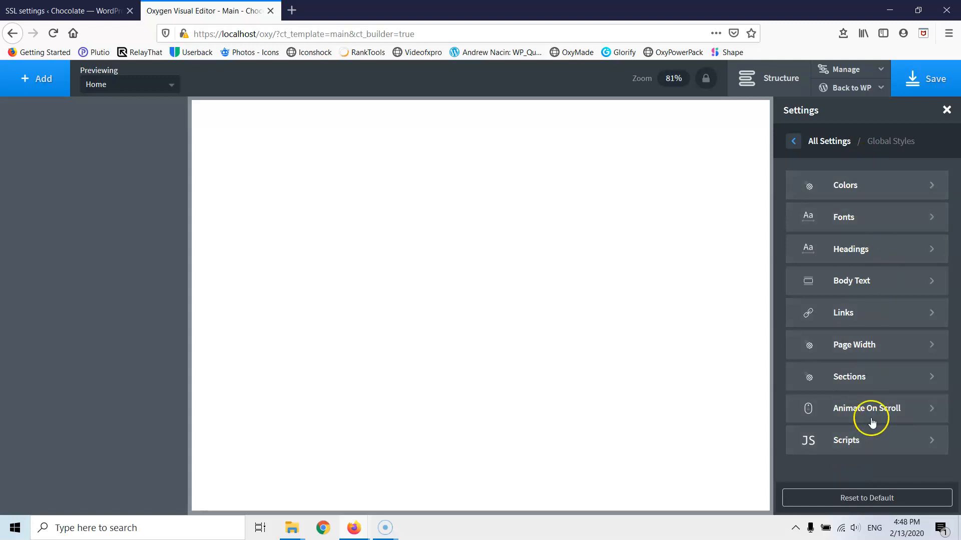
- Start a new colour in the Global Colors set and pick #355ece in the colour picker
left_click(856, 189)
left_click(869, 189)
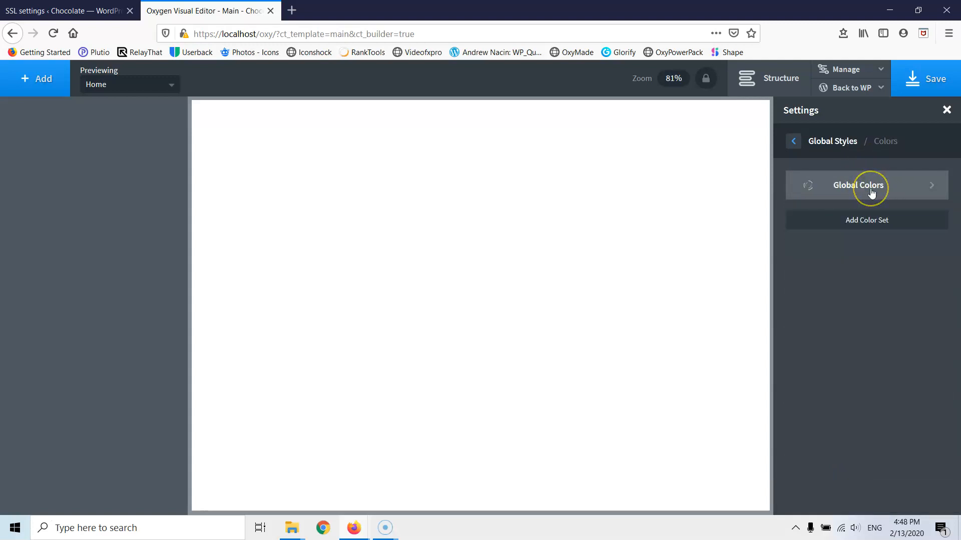
left_click(865, 180)
left_click(844, 201)
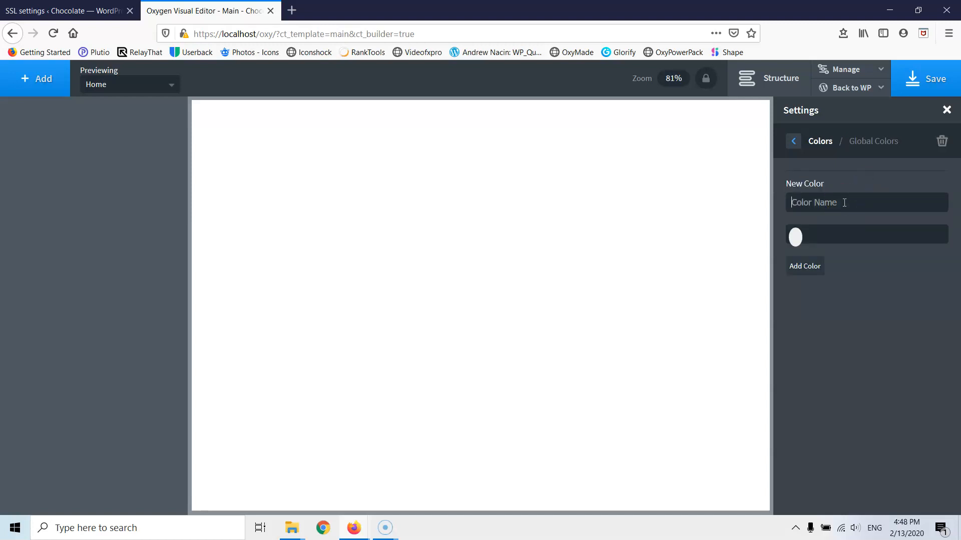
left_click(796, 243)
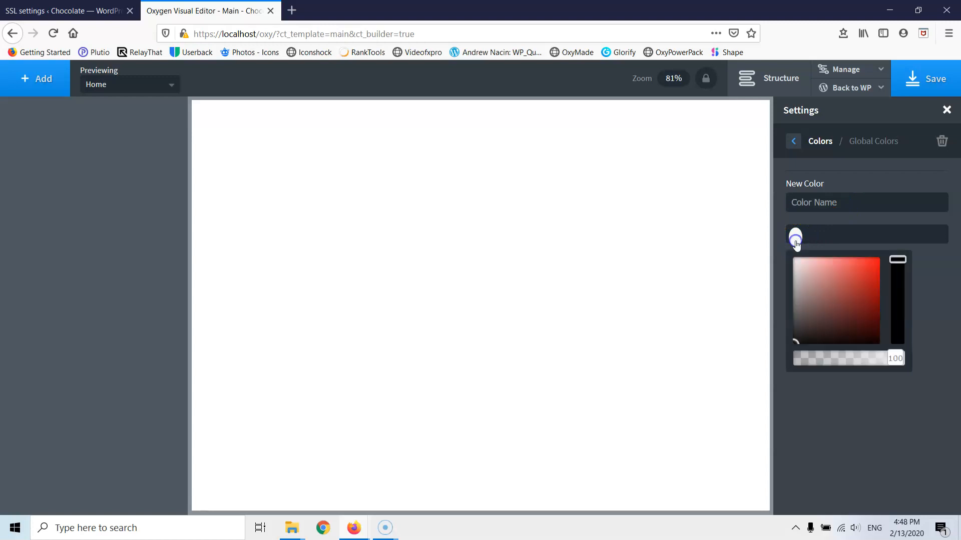
left_click(845, 286)
mouse_move(898, 259)
left_mouse_down()
mouse_move(901, 312)
mouse_move(852, 292)
mouse_move(863, 274)
left_mouse_up()
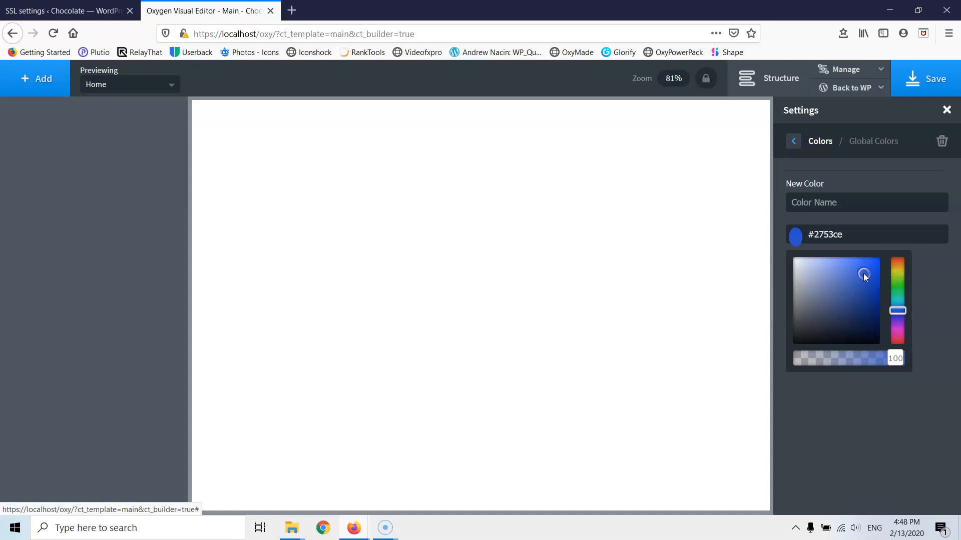
left_click(852, 279)
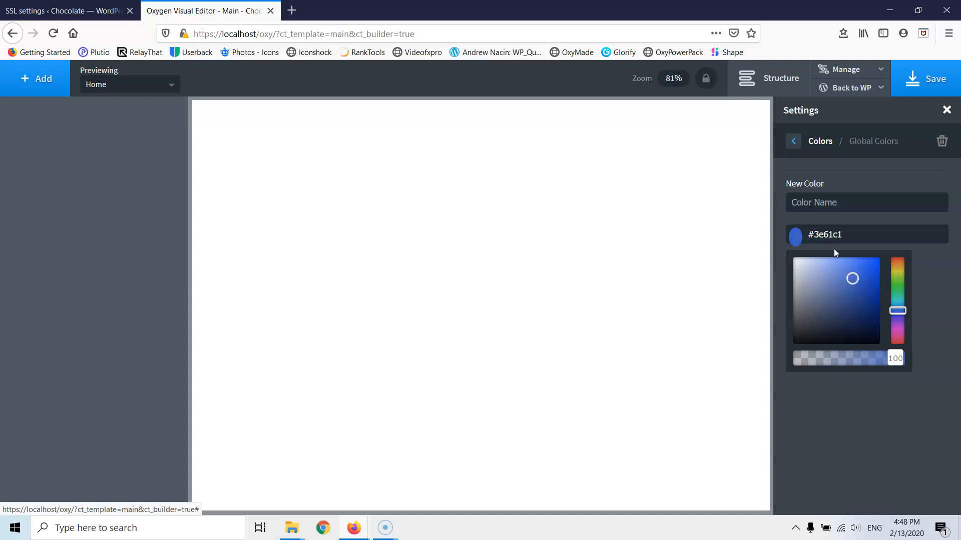
left_click(845, 238)
left_click(859, 273)
left_click(847, 244)
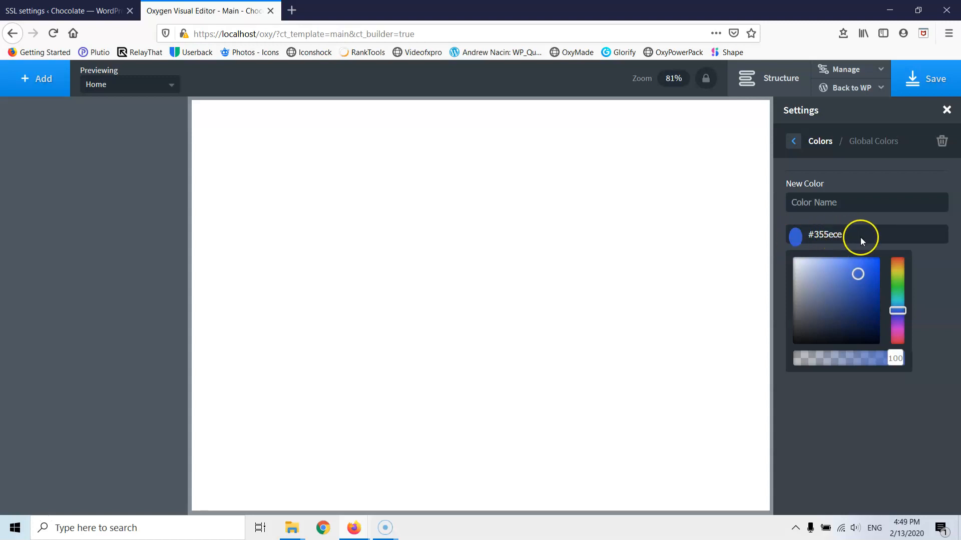
- Name the colour 'Blue', add it, and confirm its #355ece hex value in the set
left_click(837, 204)
type("B")
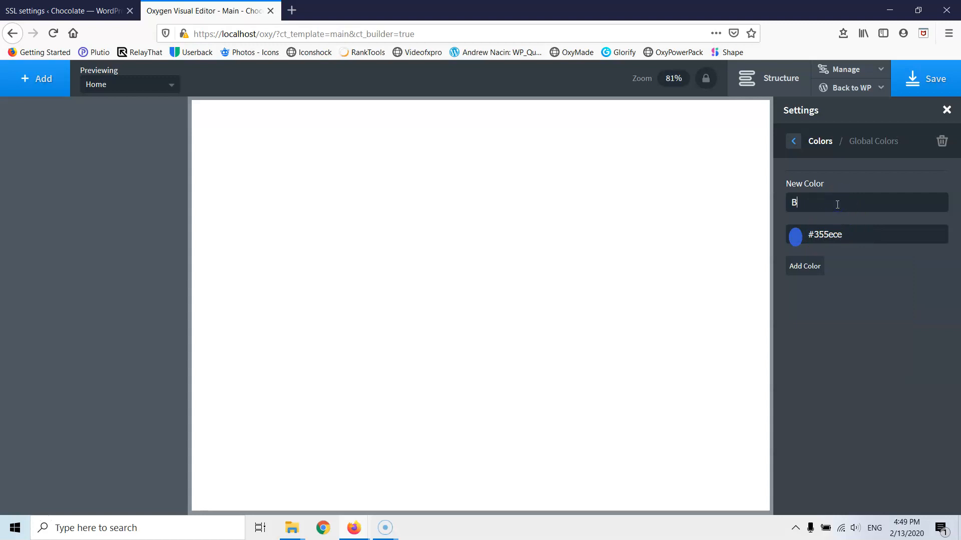
type("lue")
left_click(806, 266)
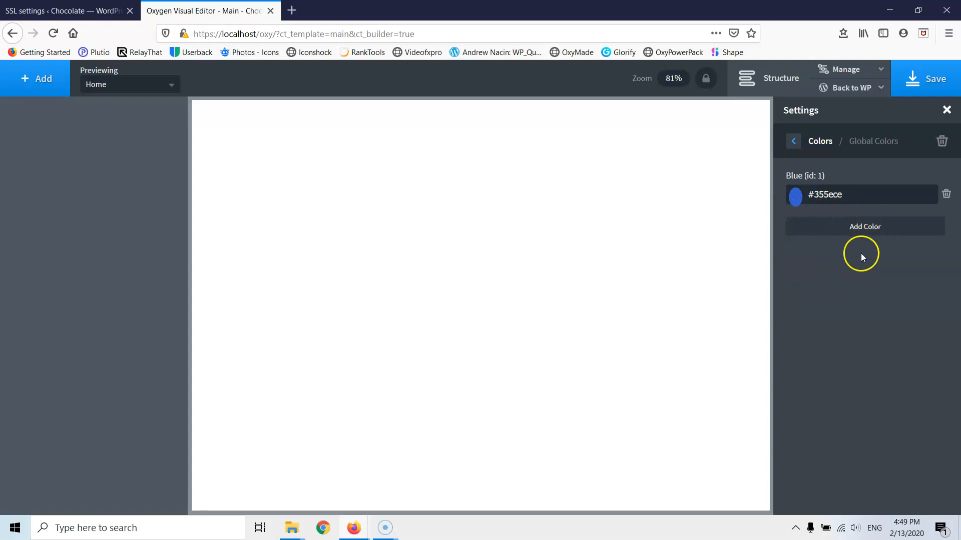
left_click(794, 142)
left_click(876, 184)
double_click(844, 195)
left_click(793, 143)
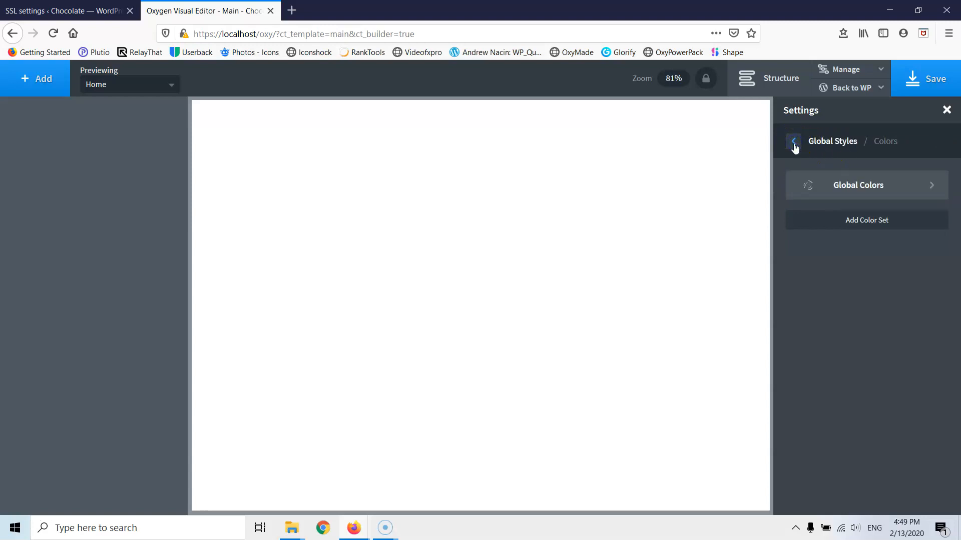
- Set the global Display font to Roboto and the Text font to Ubuntu
left_click(794, 143)
left_click(862, 225)
left_click(865, 200)
type("rob")
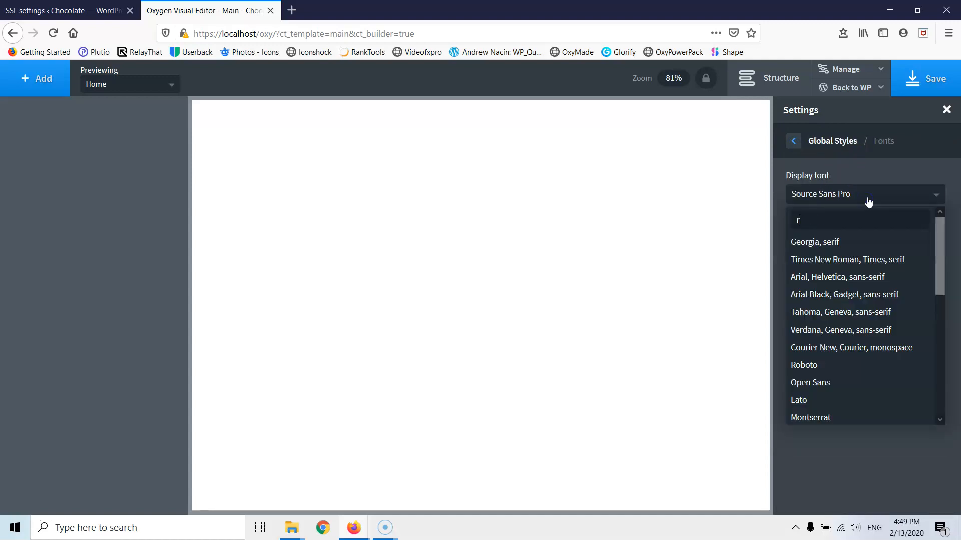
left_click(856, 214)
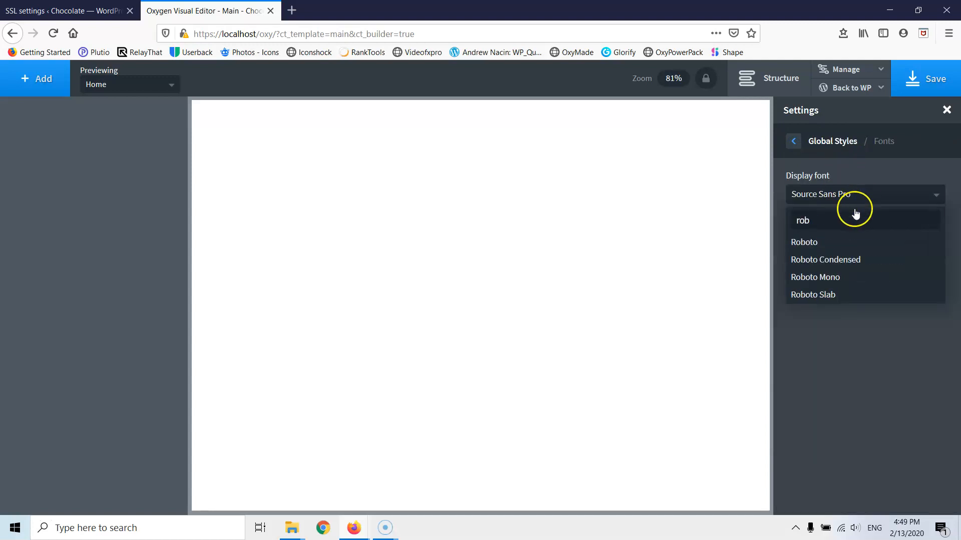
left_click(838, 241)
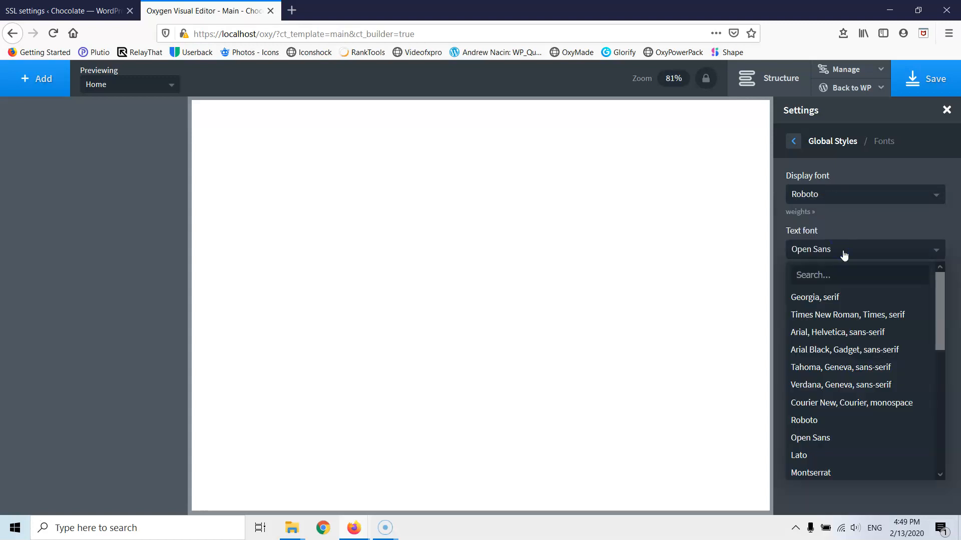
type("ub")
left_click(821, 296)
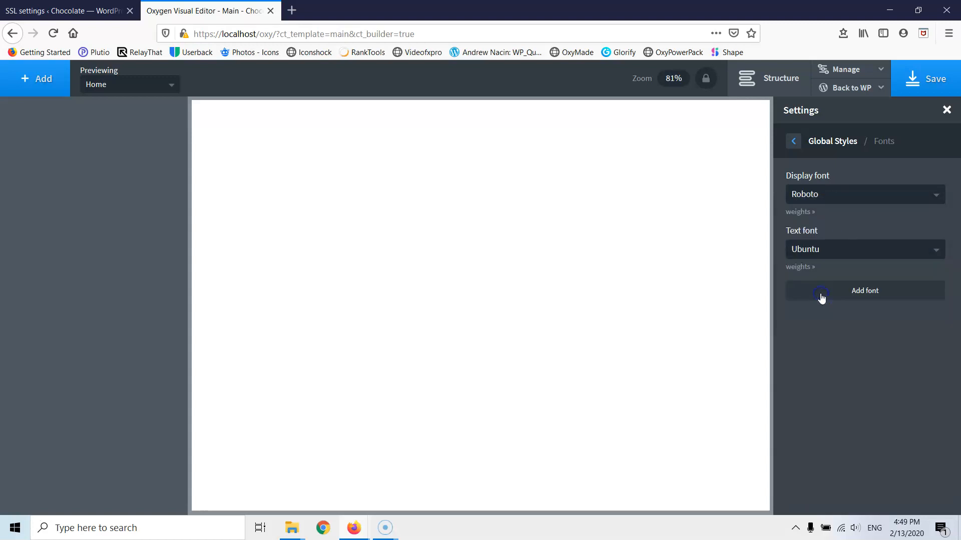
left_click(859, 295)
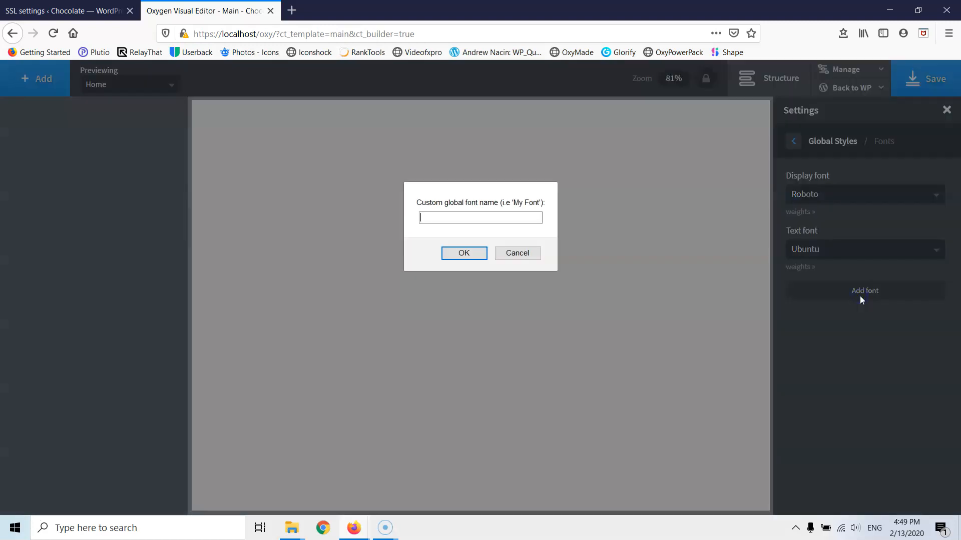
left_click(511, 254)
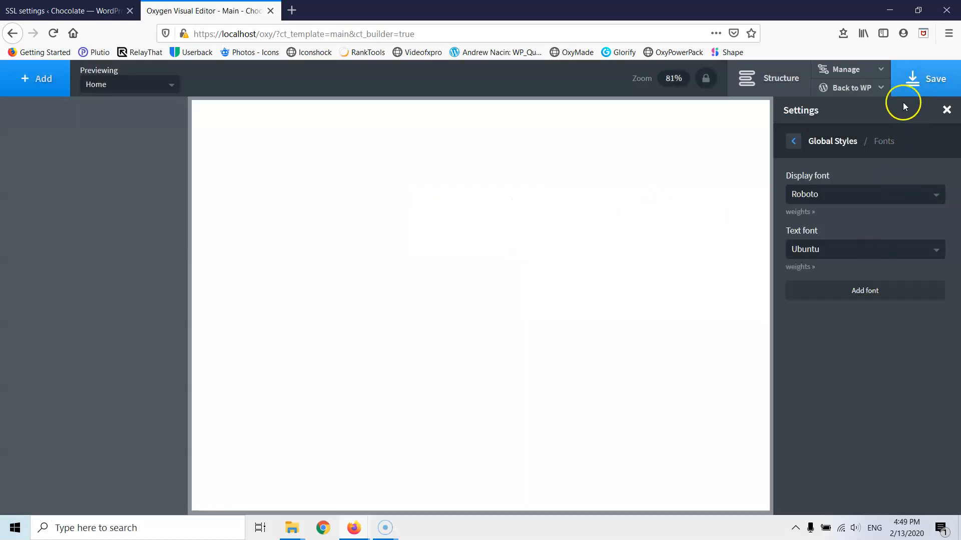
- Give Body Text a line height of 1.7 and adjust its colour
left_click(793, 145)
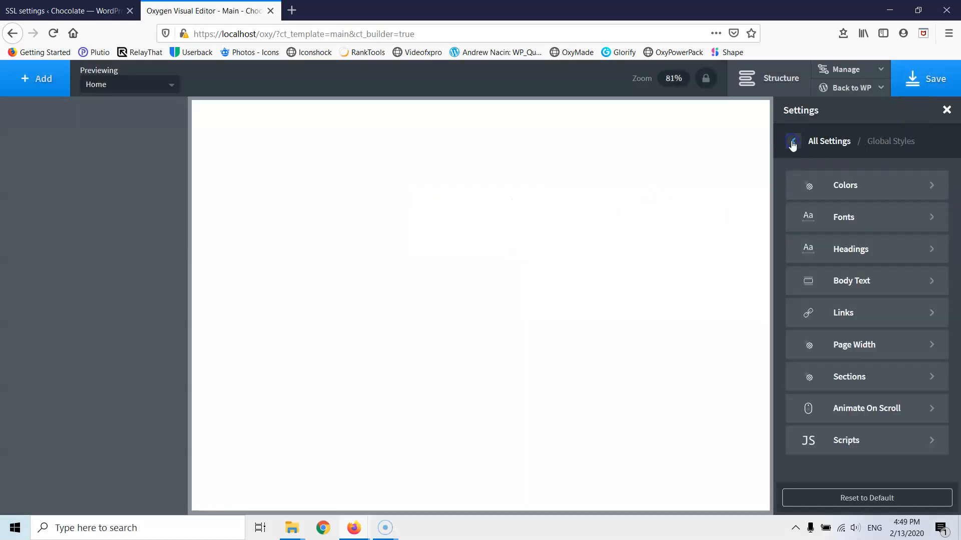
left_click(860, 280)
left_click(801, 288)
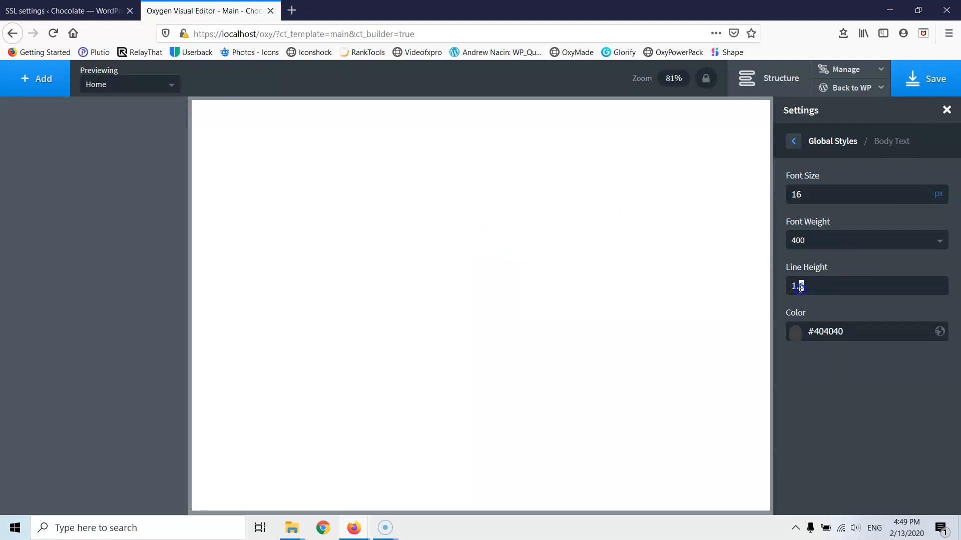
left_click(799, 335)
left_click_drag(808, 374, 793, 142)
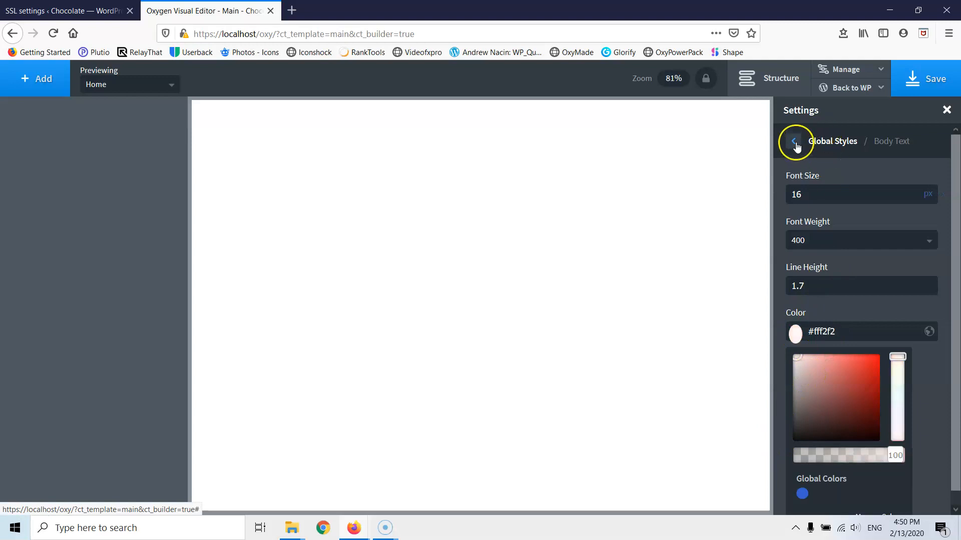
- Review the Headings settings and the Links Button styles, with their 3px border radius
left_click(793, 141)
left_click(853, 256)
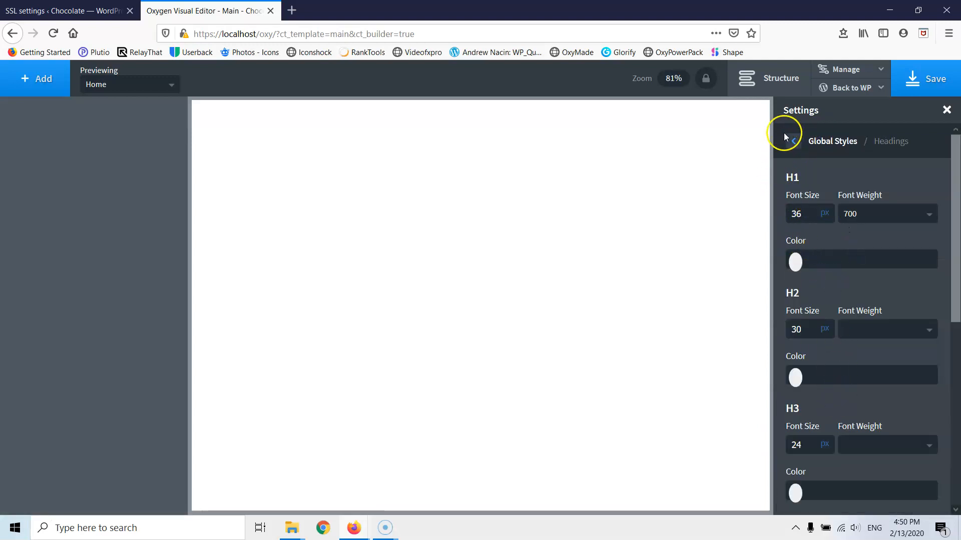
left_click(793, 141)
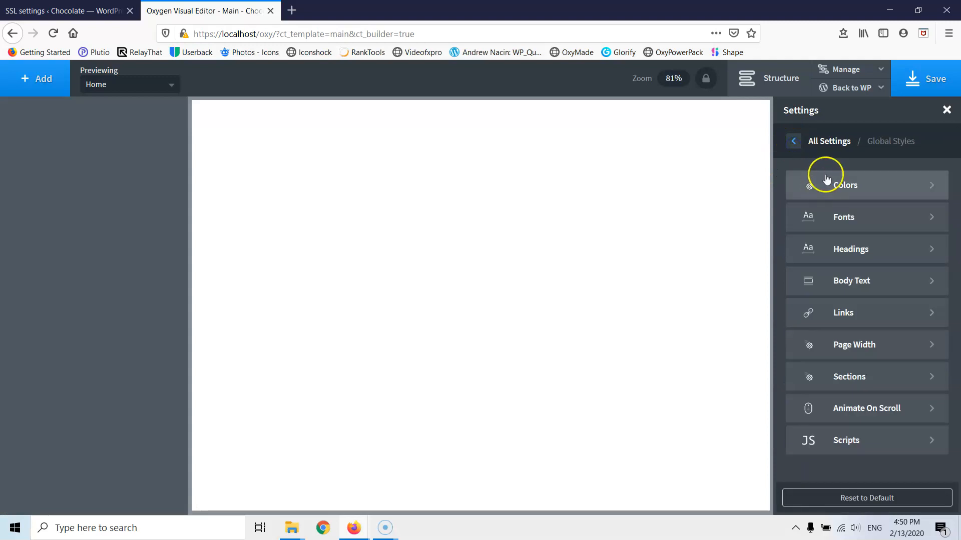
left_click(850, 314)
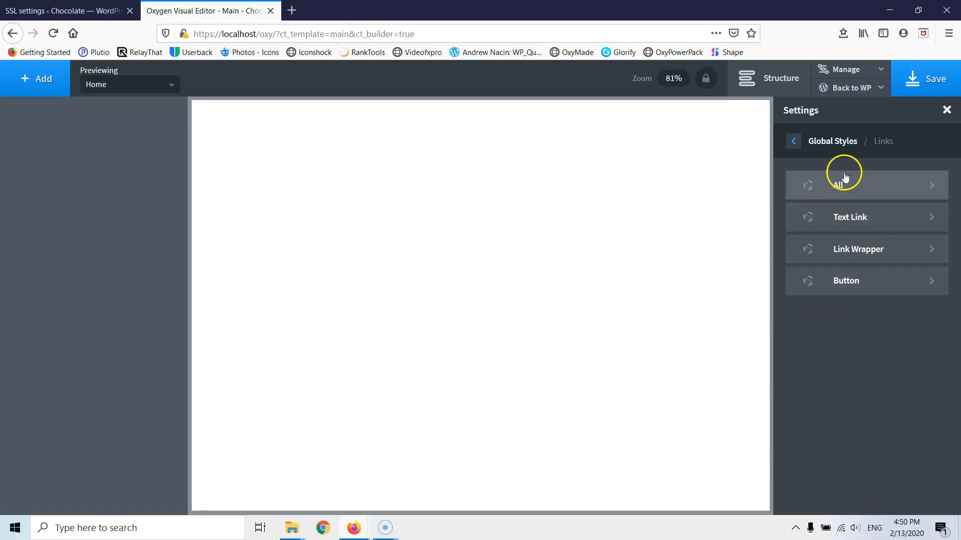
left_click(797, 148)
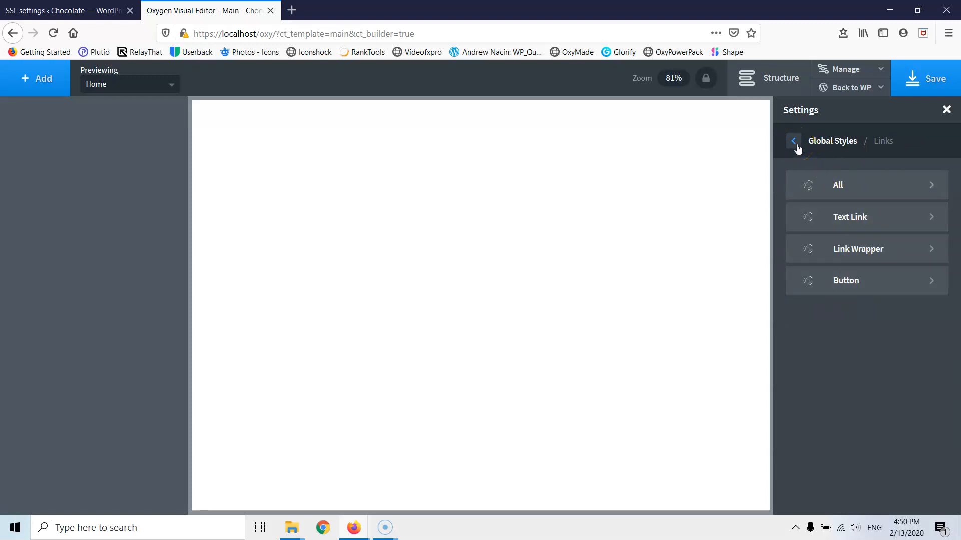
left_click(866, 281)
left_click(827, 205)
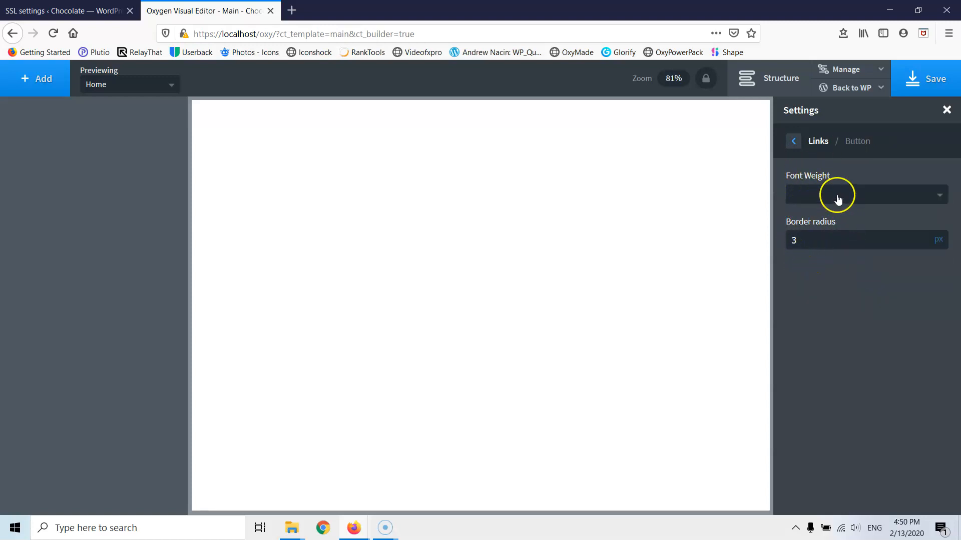
left_click(793, 144)
left_click(793, 144)
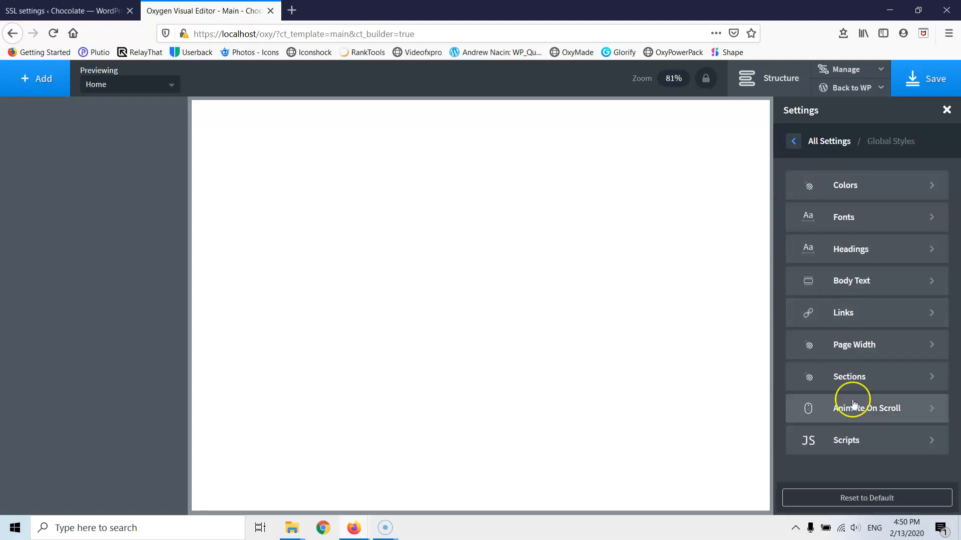
- Replace the 1120 page width with 1200 px in Page Width settings
left_click(857, 351)
left_click_drag(818, 200, 757, 195)
type("1200")
left_click(774, 188)
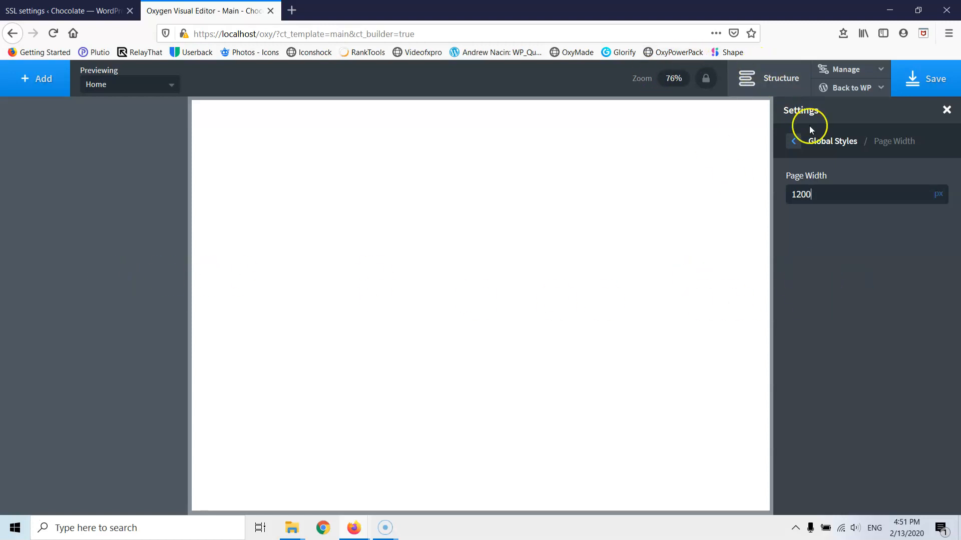
left_click(794, 143)
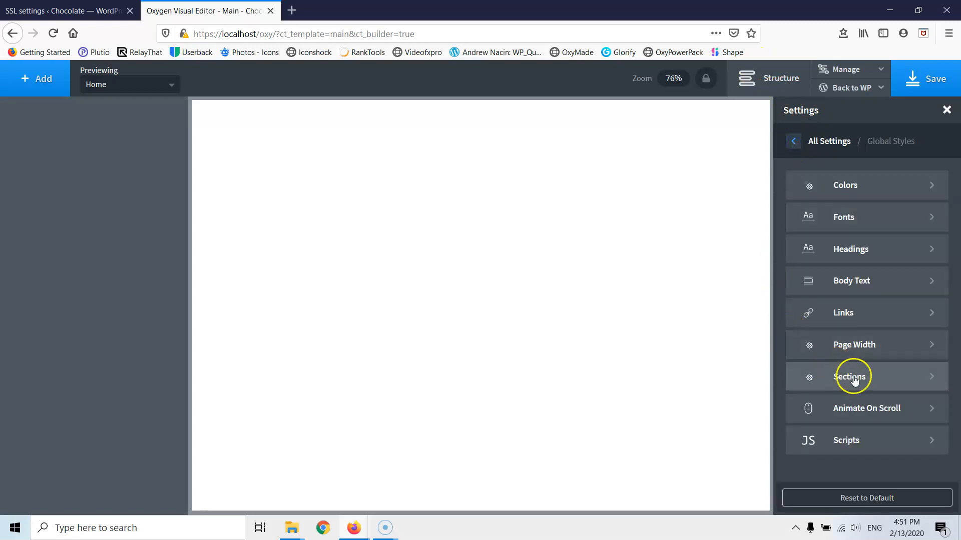
- Set Animate On Scroll to 1000 ms, ease-in, animate only once, disabled below 992px
left_click(849, 417)
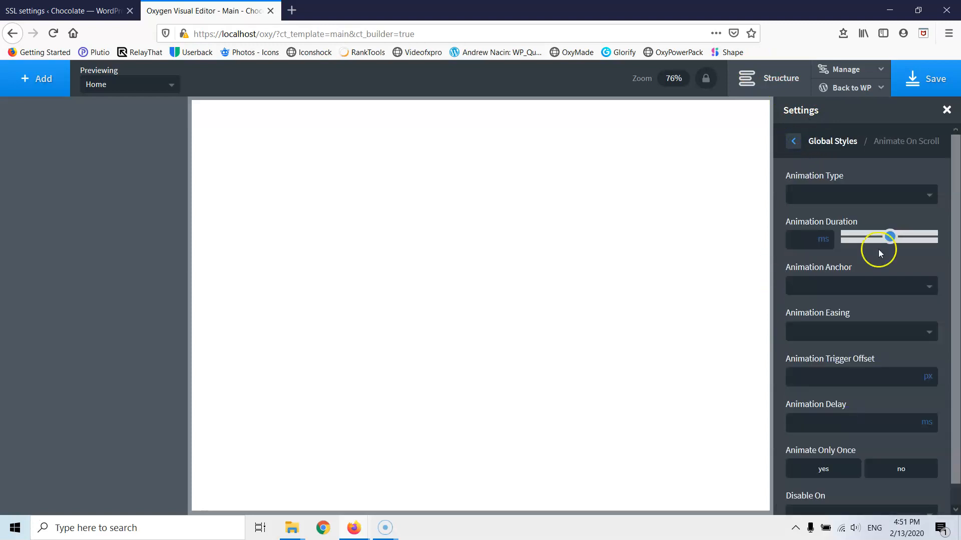
left_click(797, 242)
type("1000")
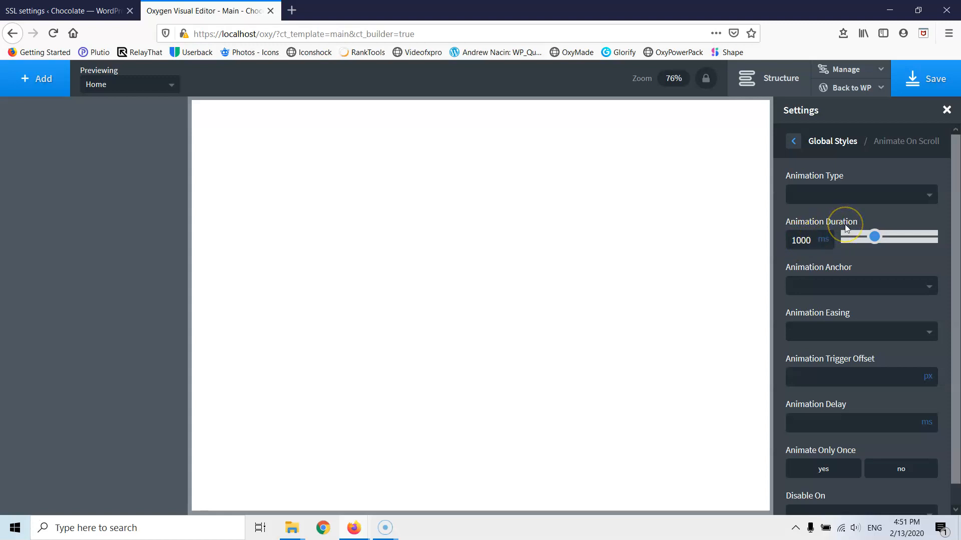
left_click(854, 333)
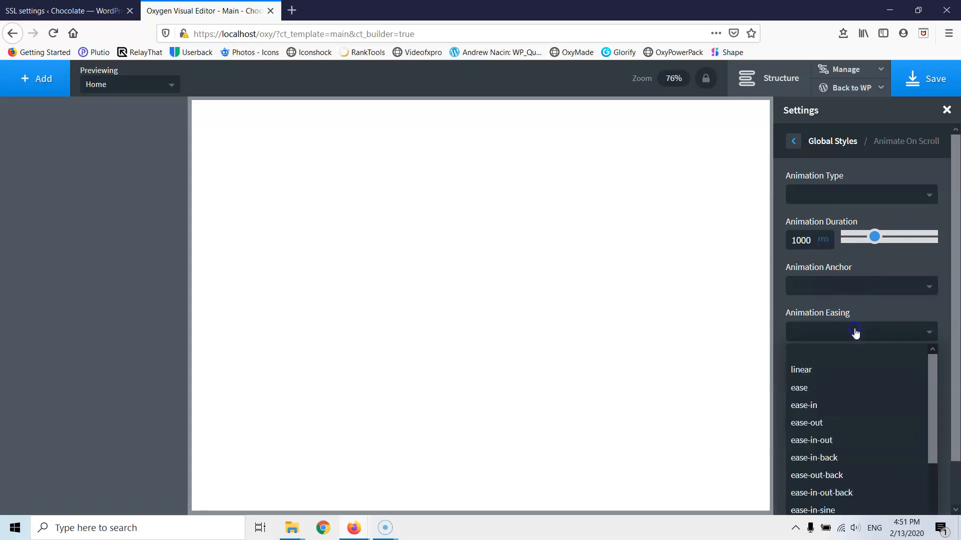
left_click(832, 404)
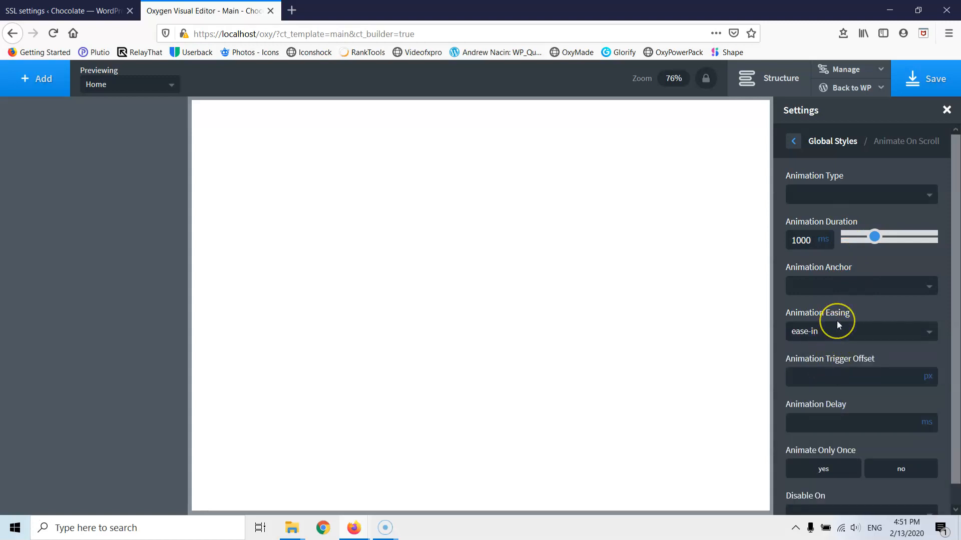
scroll(826, 360, "down", 1)
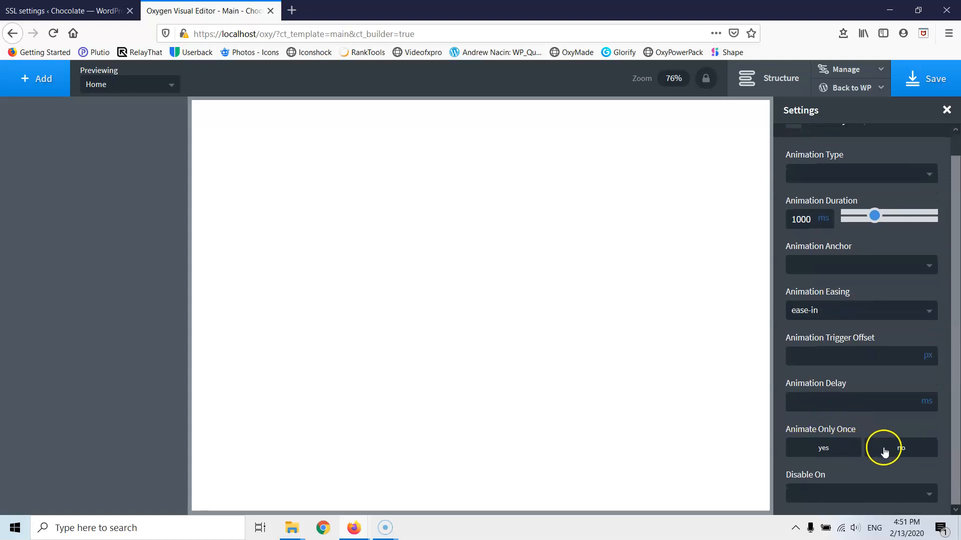
left_click(835, 449)
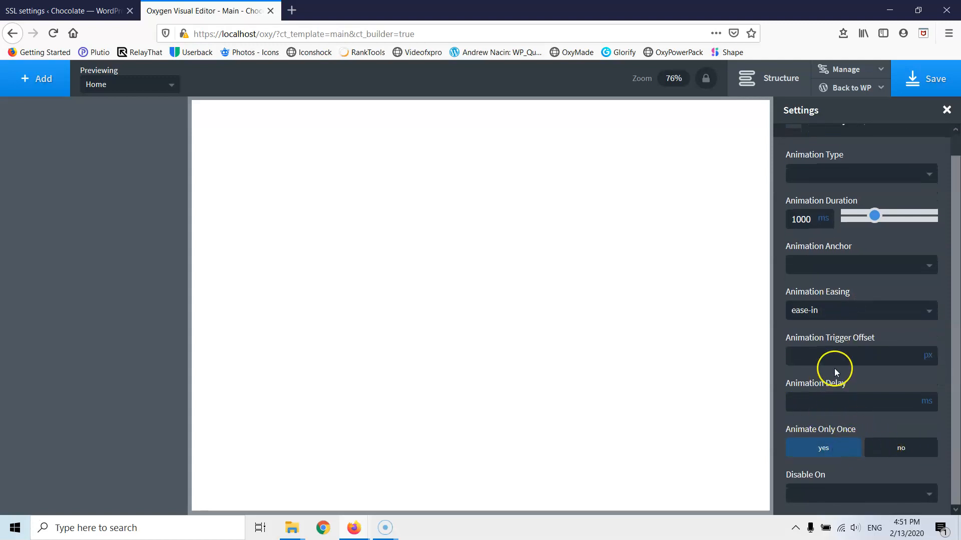
left_click(849, 495)
scroll(851, 430, "down", 3)
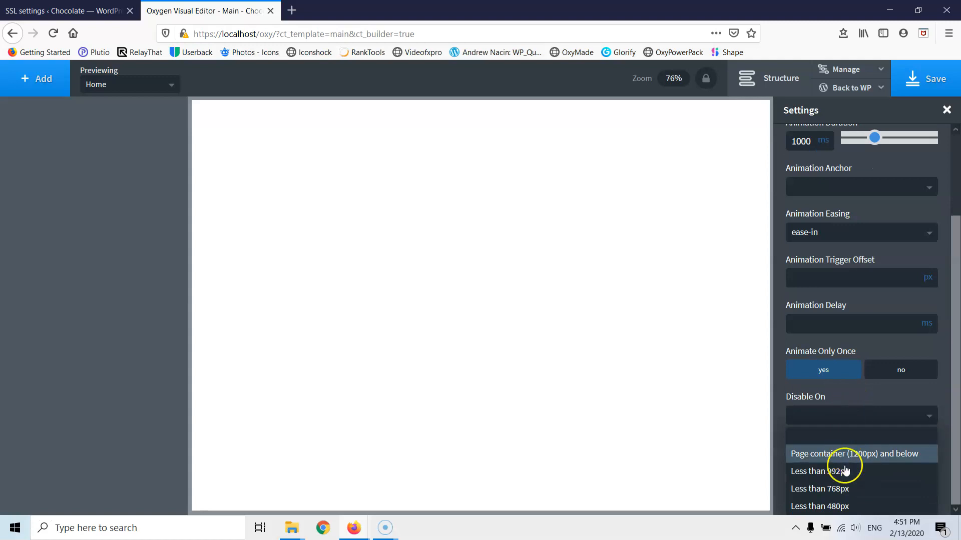
left_click(844, 471)
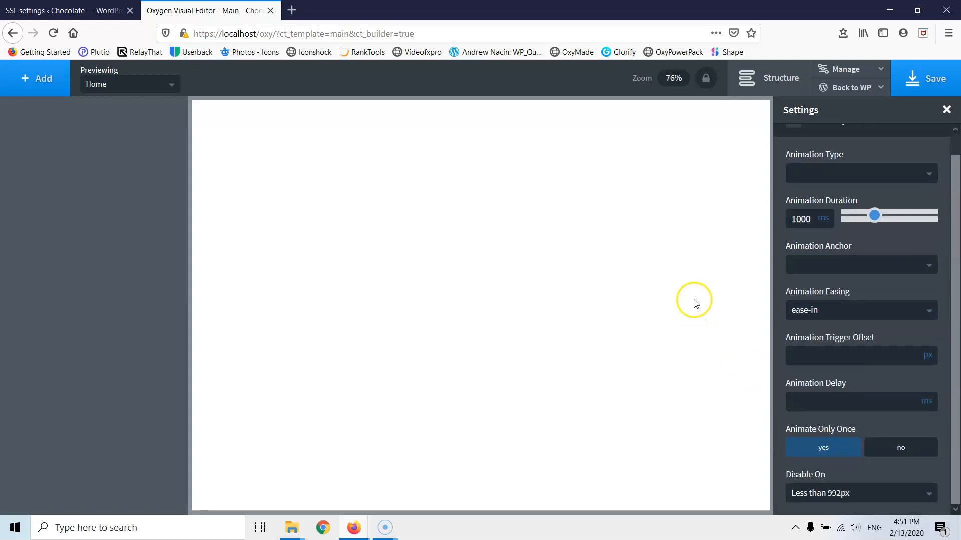
scroll(836, 150, "up", 2)
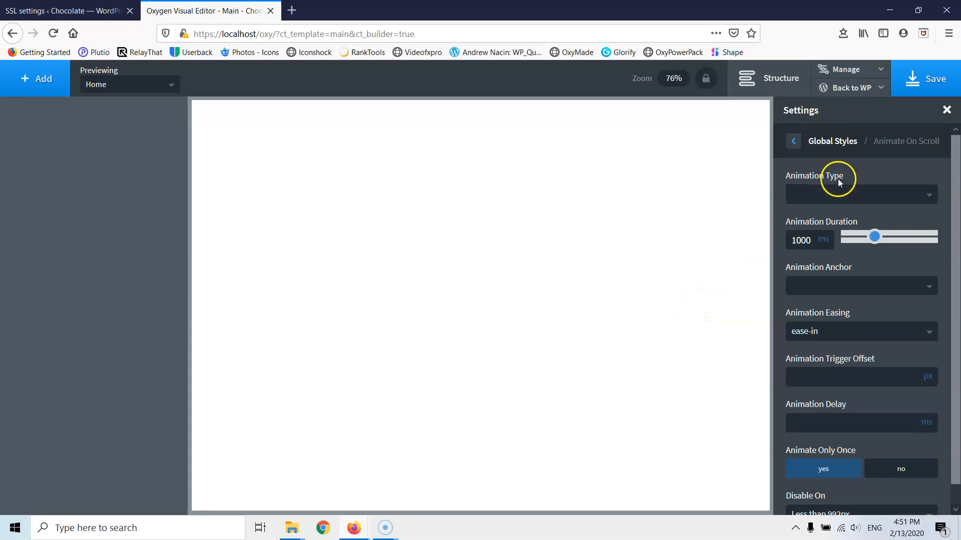
left_click(790, 142)
- Enable Smooth Scroll to Hash Links with an 800 ms scroll time and save the template
left_click(858, 443)
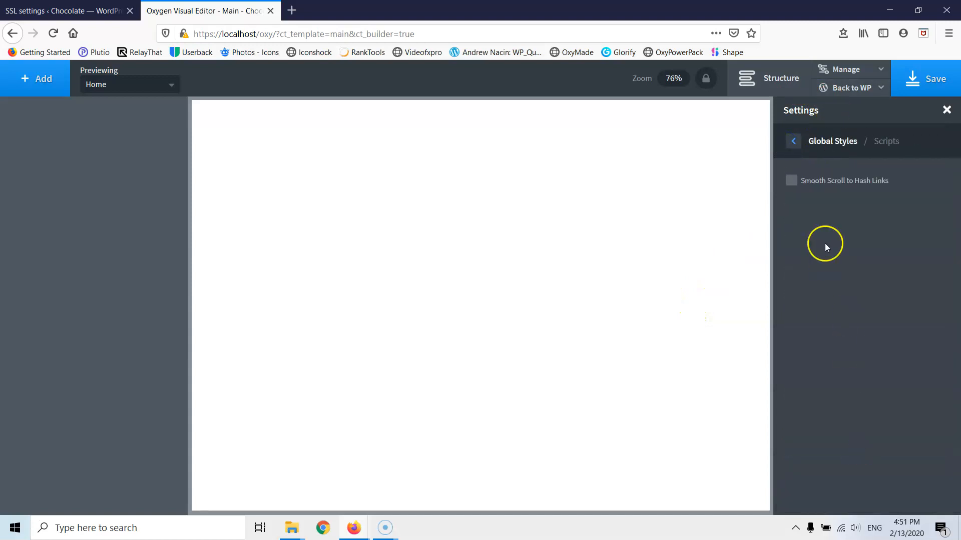
left_click(792, 183)
left_click(794, 230)
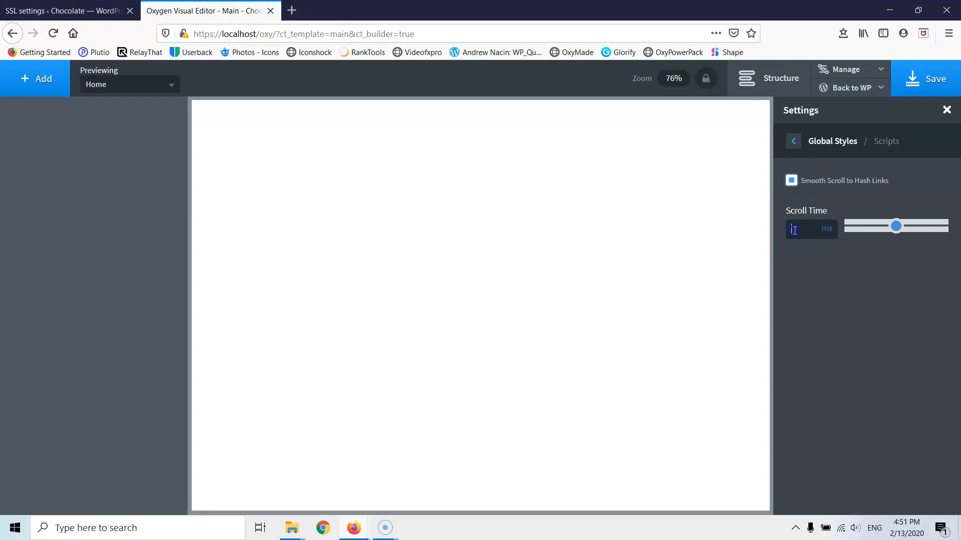
left_click(800, 232)
type("800")
left_click(793, 141)
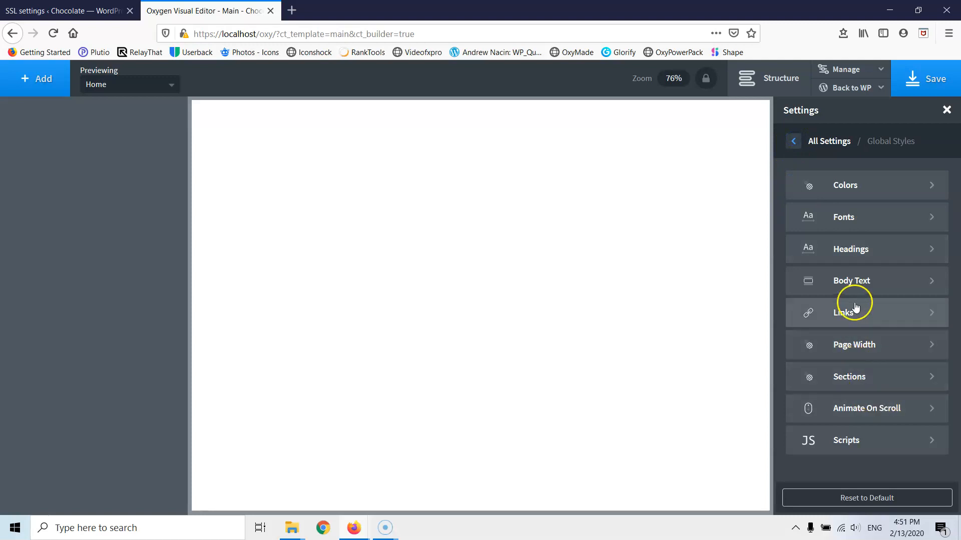
left_click(928, 84)
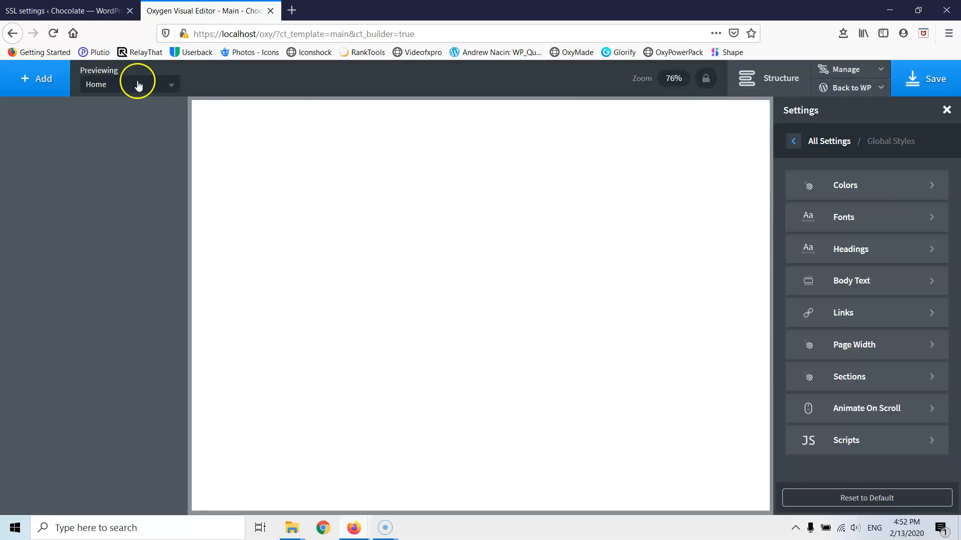
left_click(38, 78)
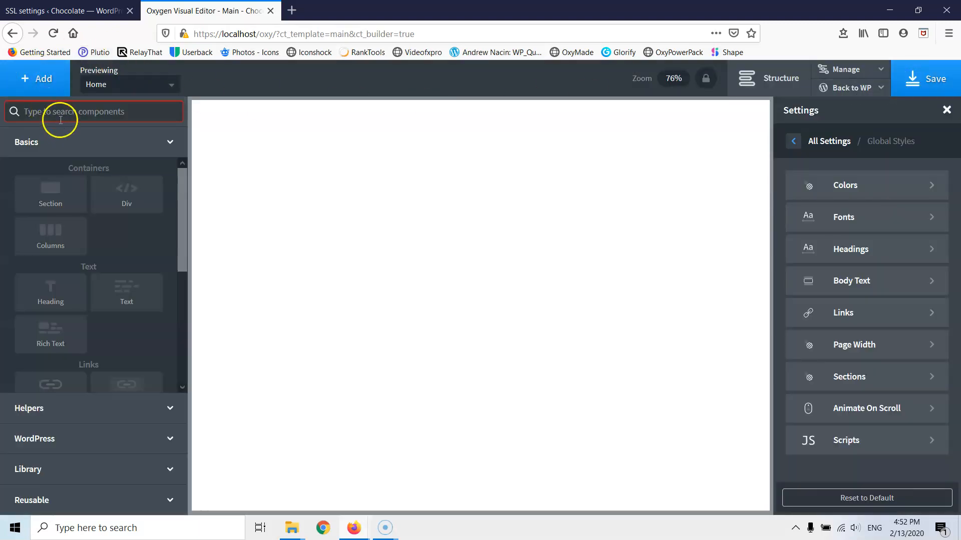
- Add a Header Builder and expand Header Row (#2) in the Structure tree
type("he")
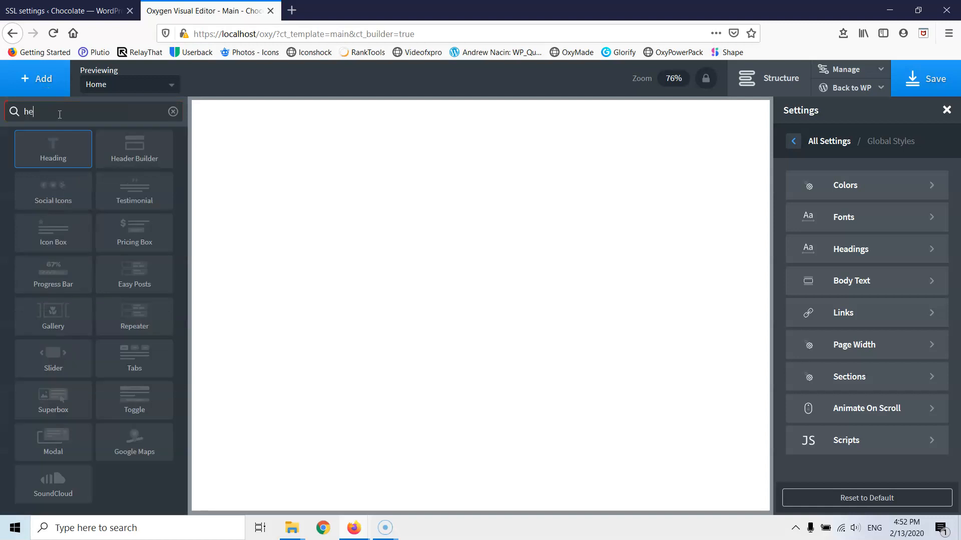
left_click(137, 152)
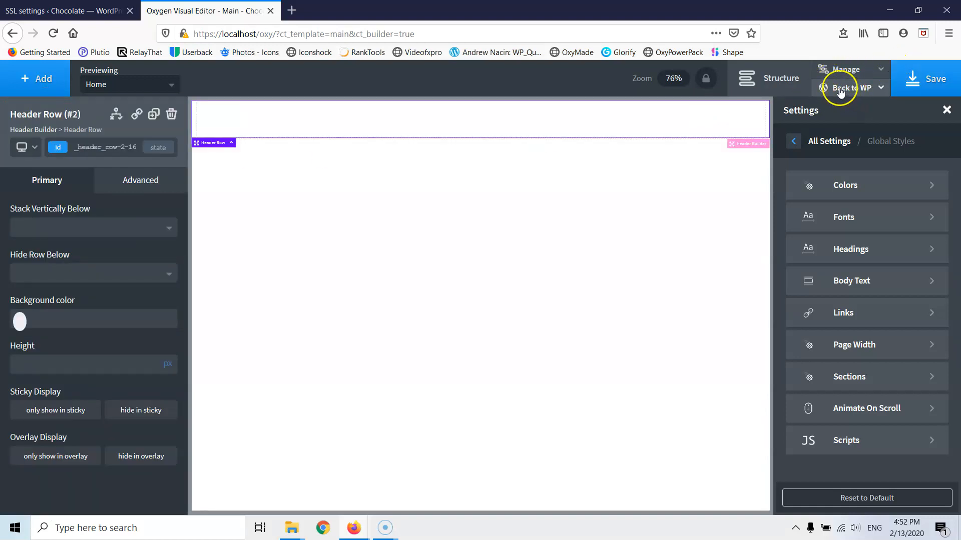
left_click(791, 82)
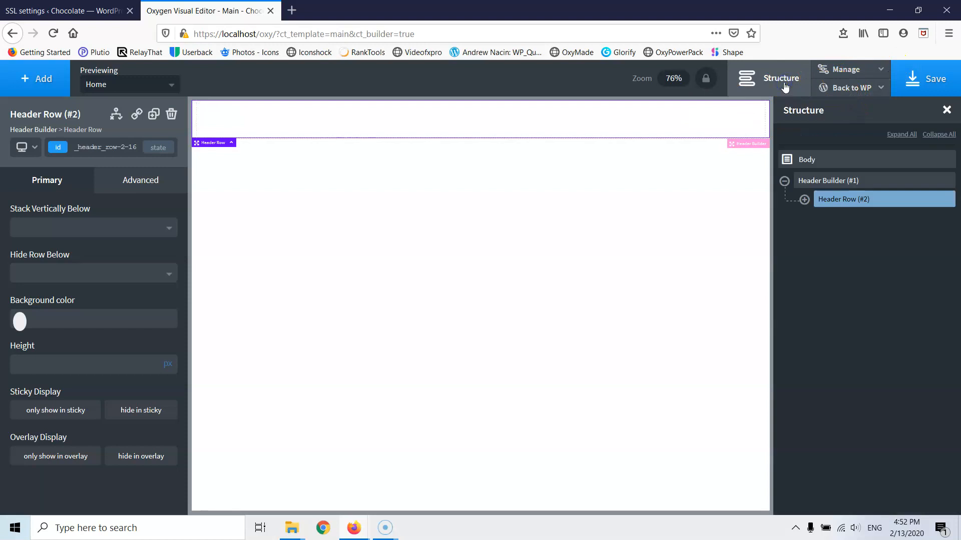
left_click(804, 199)
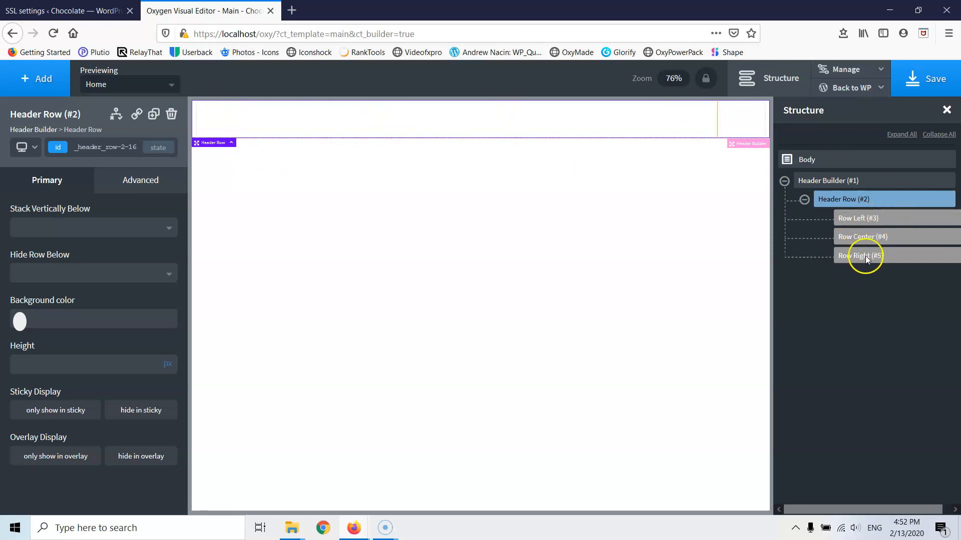
- Add a Link Wrapper to the header's Row Left area
left_click(39, 80)
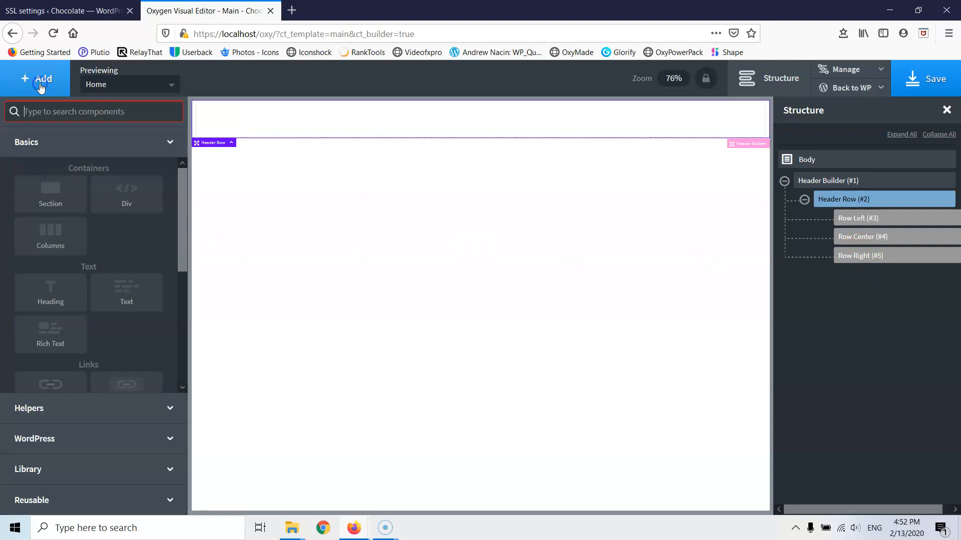
scroll(55, 300, "down", 3)
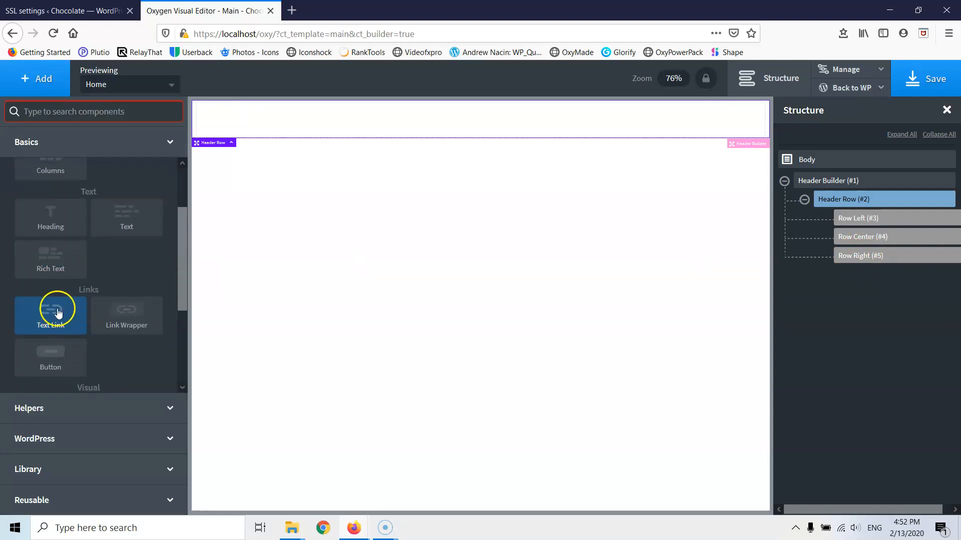
left_click(129, 315)
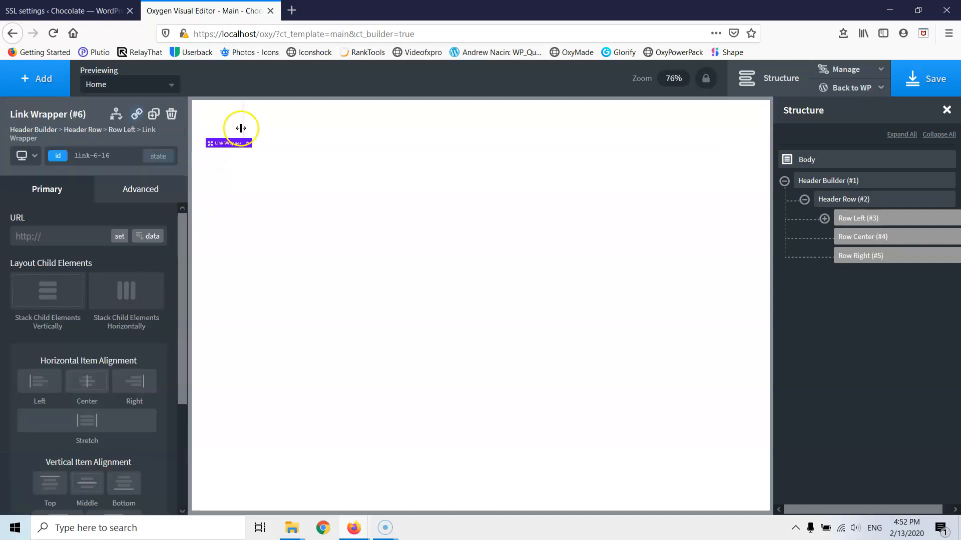
- Insert an Image inside the Link Wrapper and bring up the Select Image picker for the logo
left_click(26, 78)
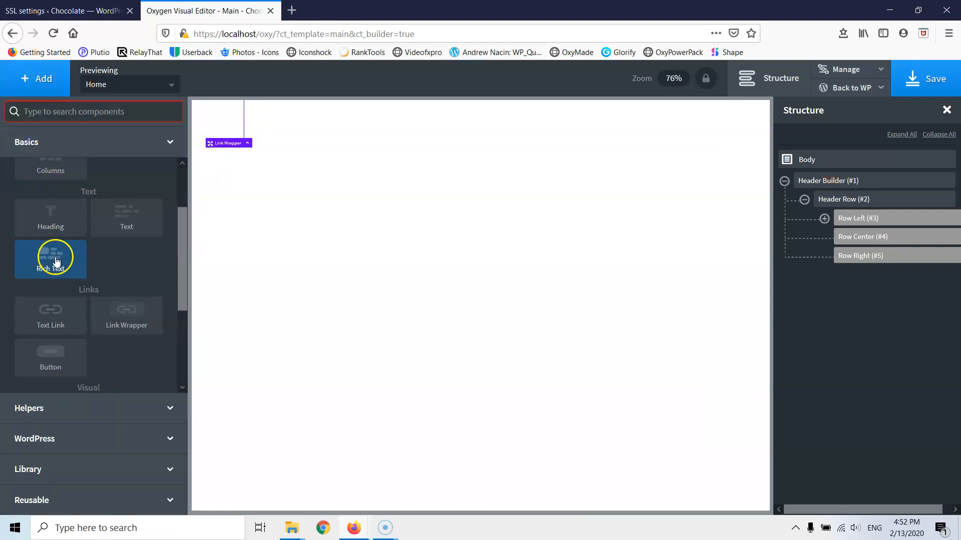
scroll(53, 320, "up", 2)
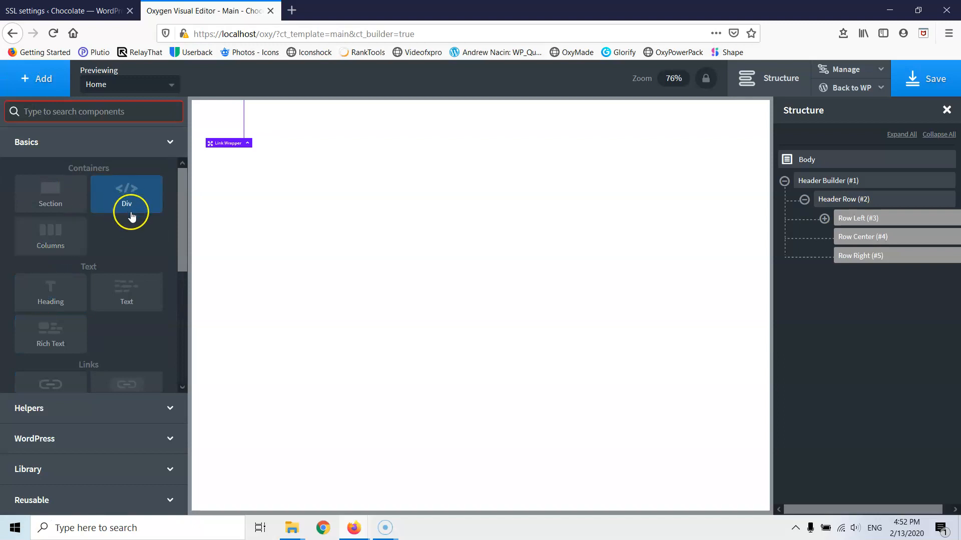
scroll(68, 295, "down", 5)
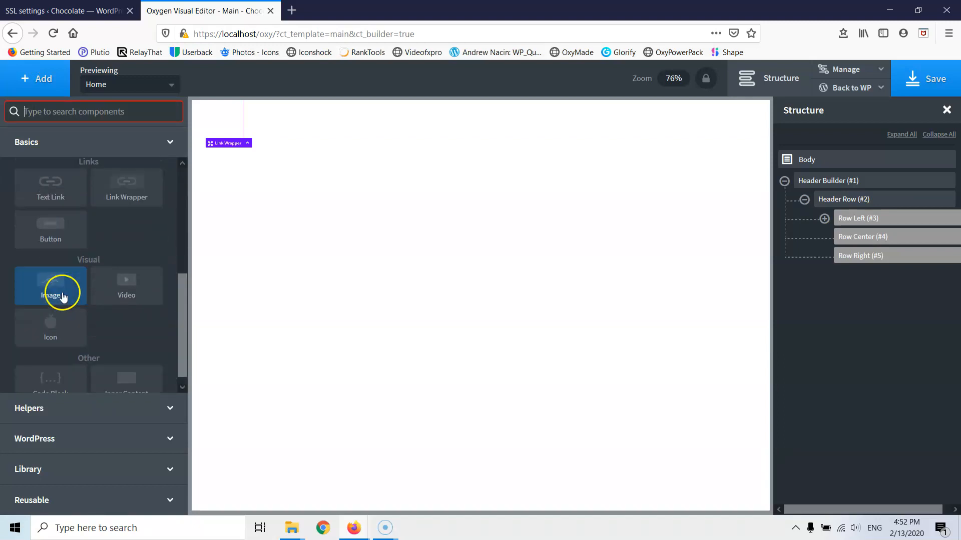
left_click(57, 279)
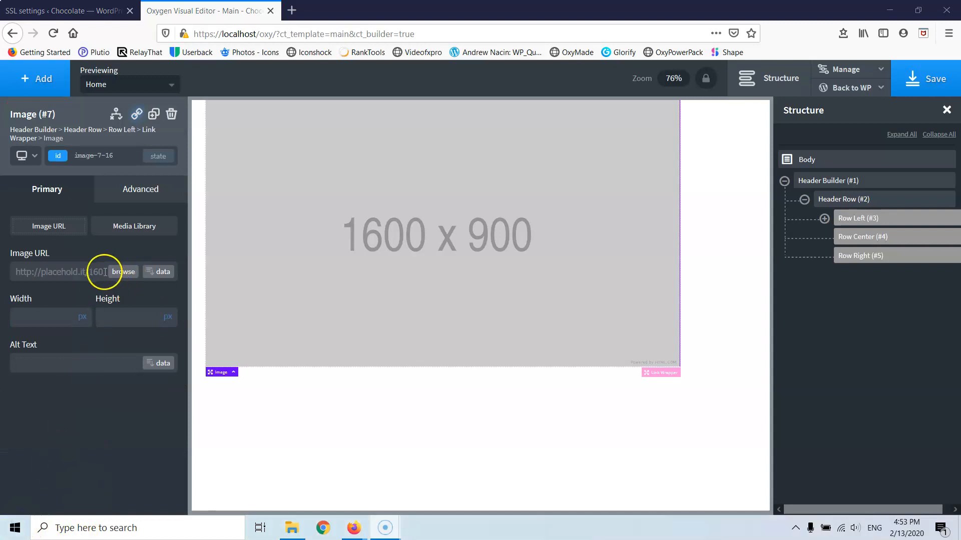
left_click(121, 272)
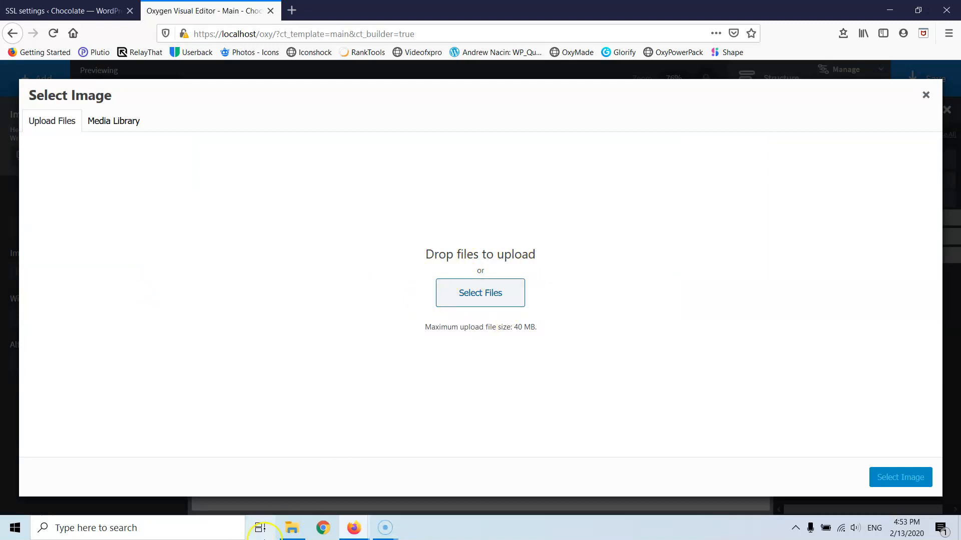
- Select all five images in the Web folder and drag them over to upload
left_click(292, 528)
left_click_drag(897, 317, 389, 125)
left_click(315, 184)
left_click_drag(887, 291, 316, 191)
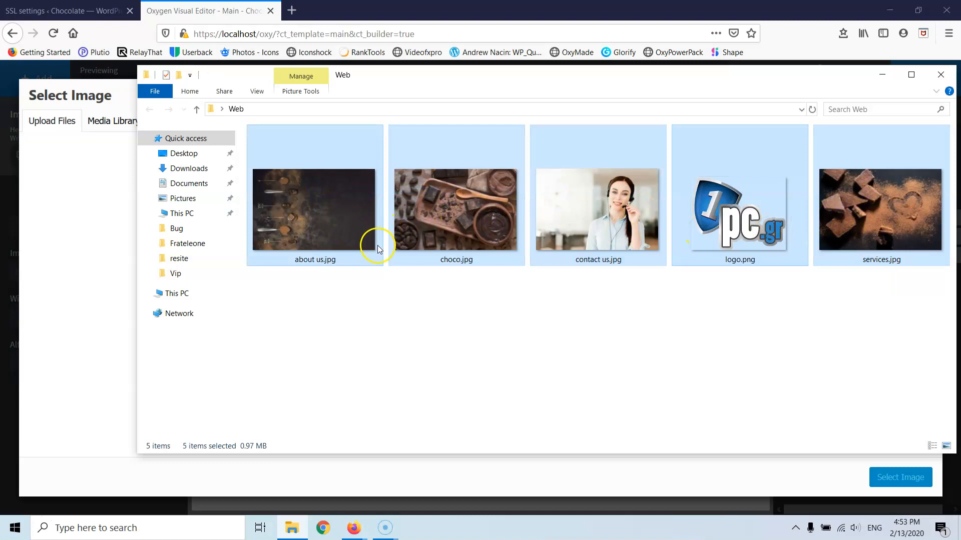
left_click_drag(343, 215, 94, 253)
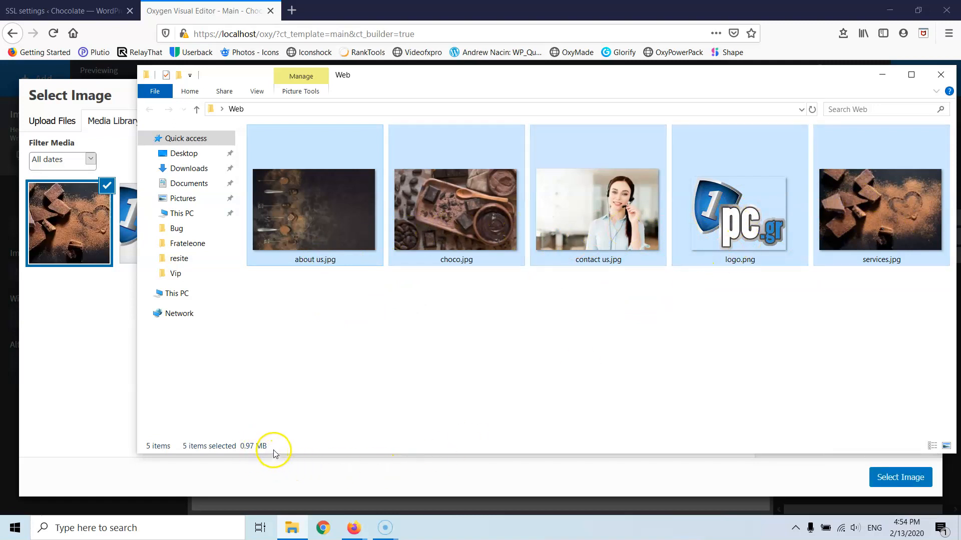
- Select about us.jpg, choco.jpg, contact us.jpg and services.jpg individually in the Web folder
left_click(326, 222)
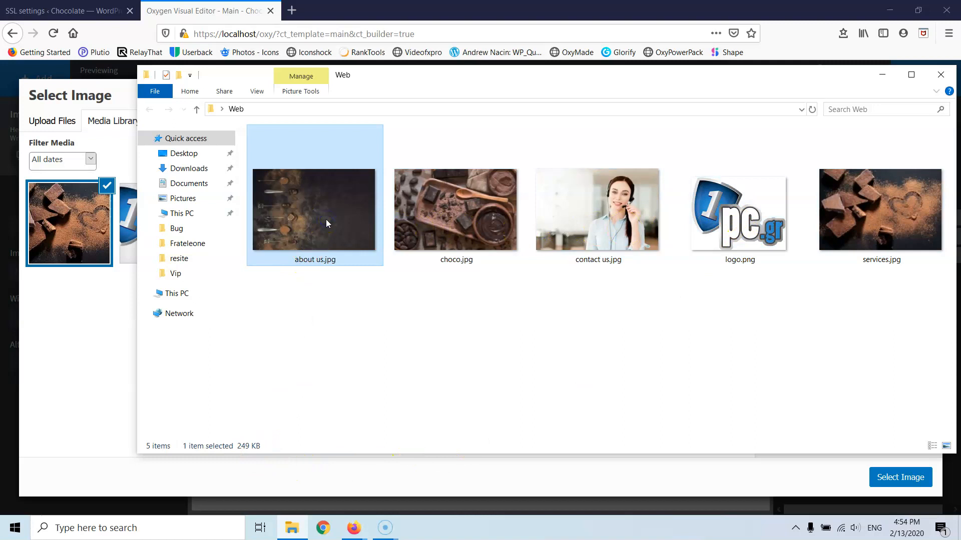
left_click(433, 220)
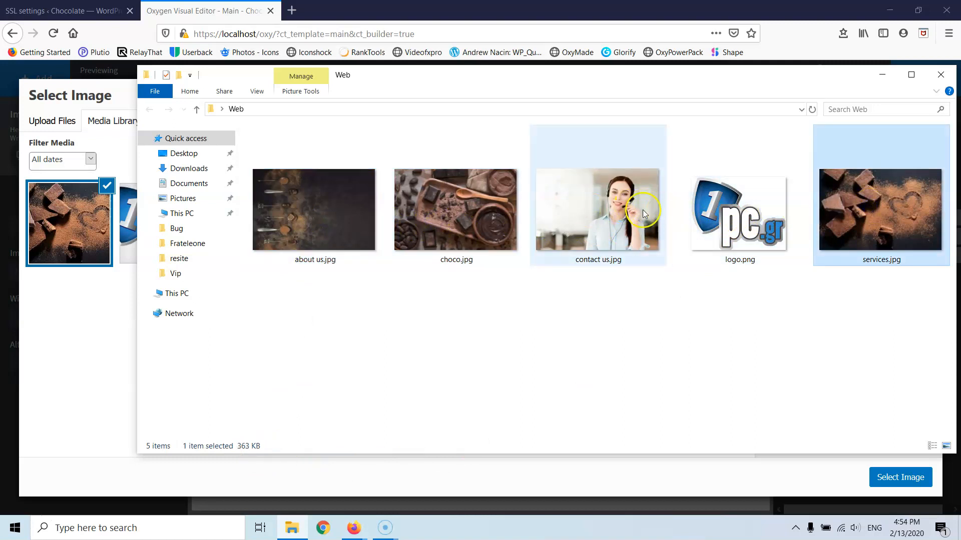
left_click(620, 212)
left_click(451, 208)
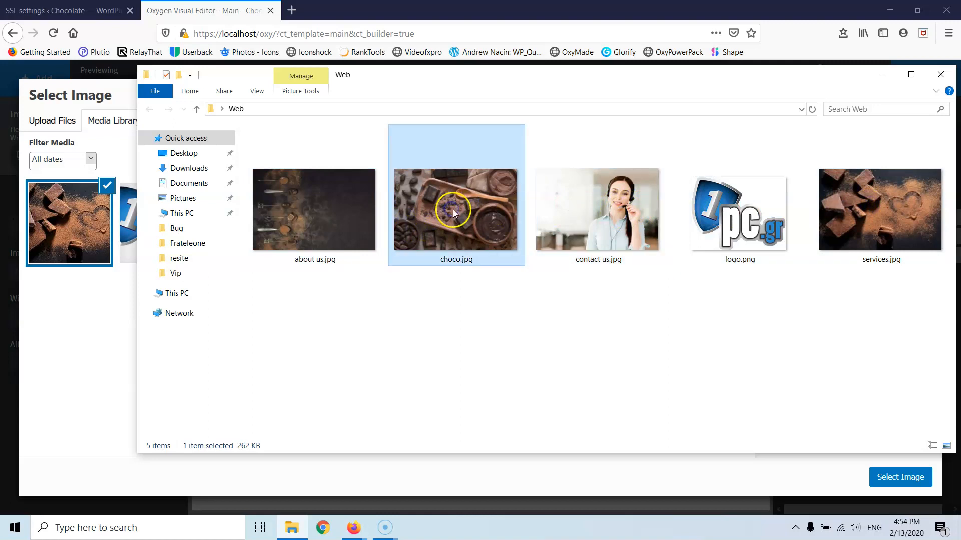
left_click(617, 218)
left_click(849, 225)
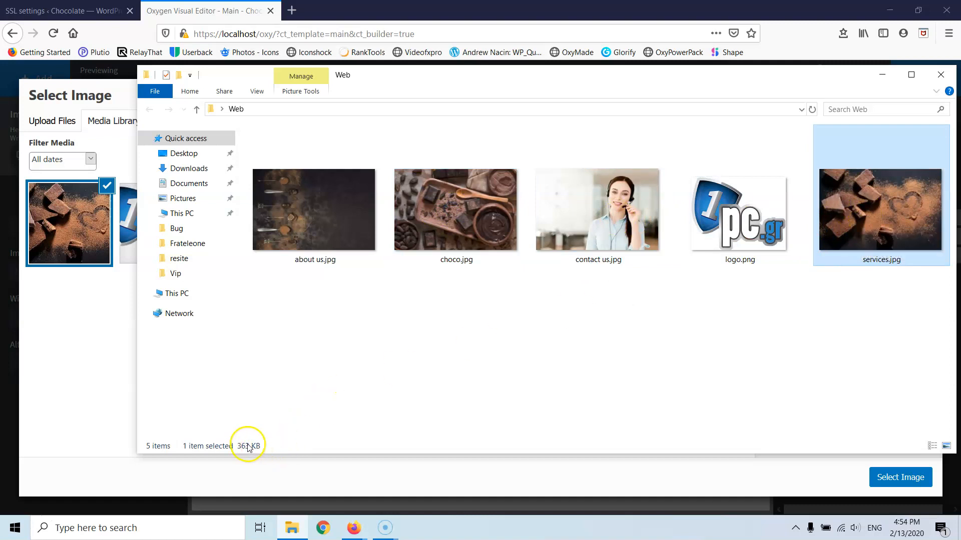
- Pick logo.png in the Media Library, give it alt text 'choco logo', and insert it
left_click(882, 74)
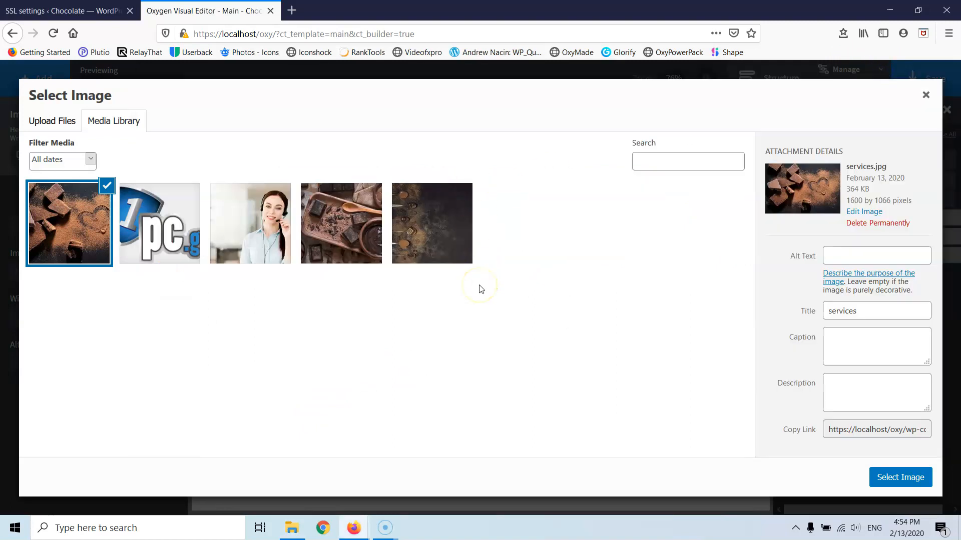
left_click(161, 231)
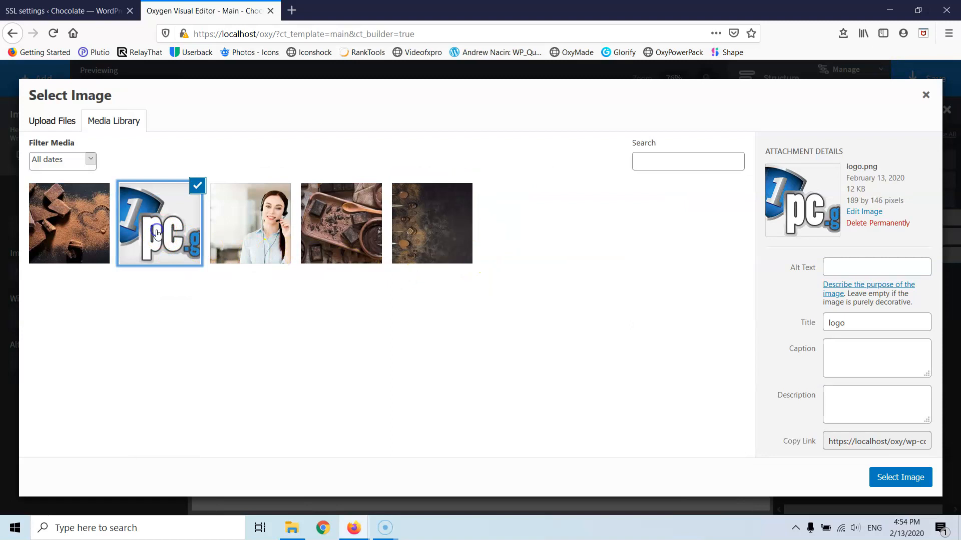
left_click(852, 323)
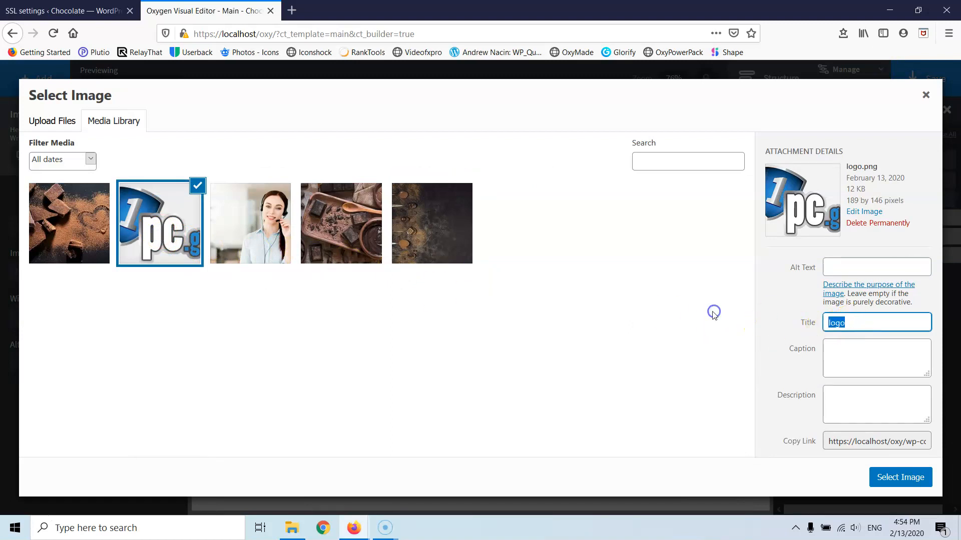
left_click(842, 268)
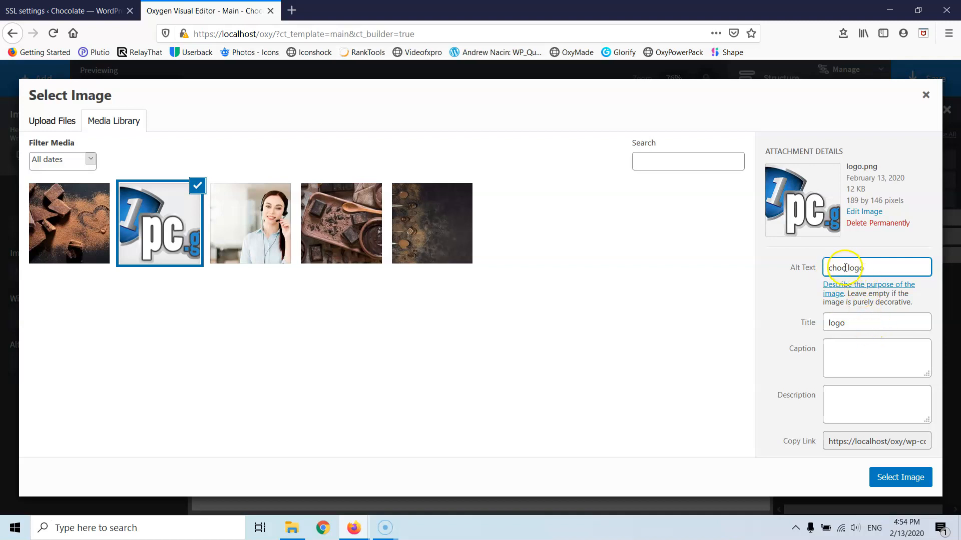
type("o")
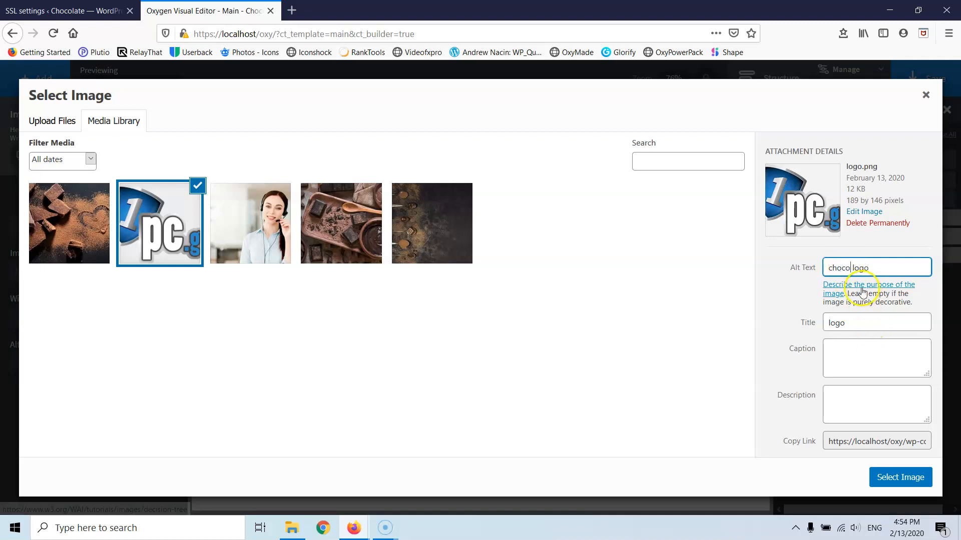
left_click(912, 476)
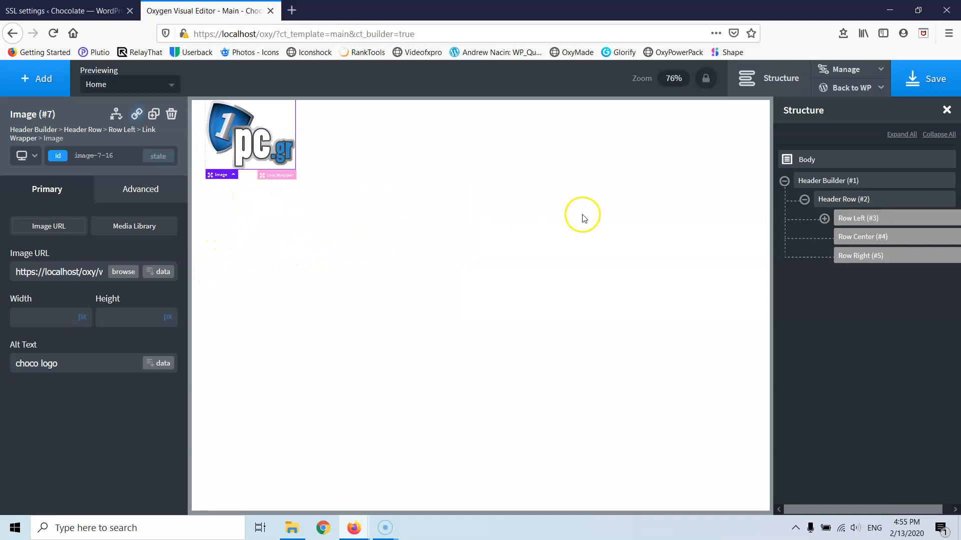
- Select the logo image and set its width, trying 200 and 160 before settling on 150 px
left_click(946, 110)
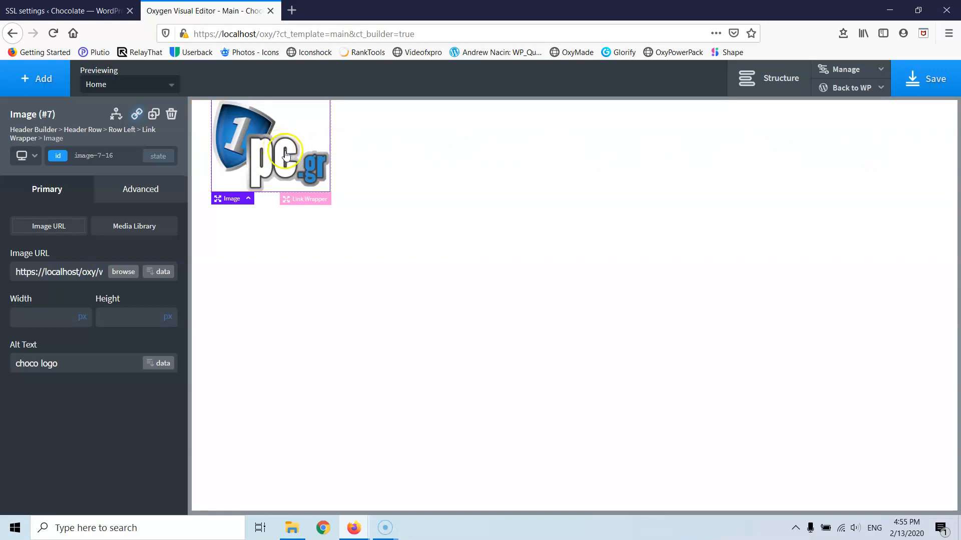
left_click(746, 80)
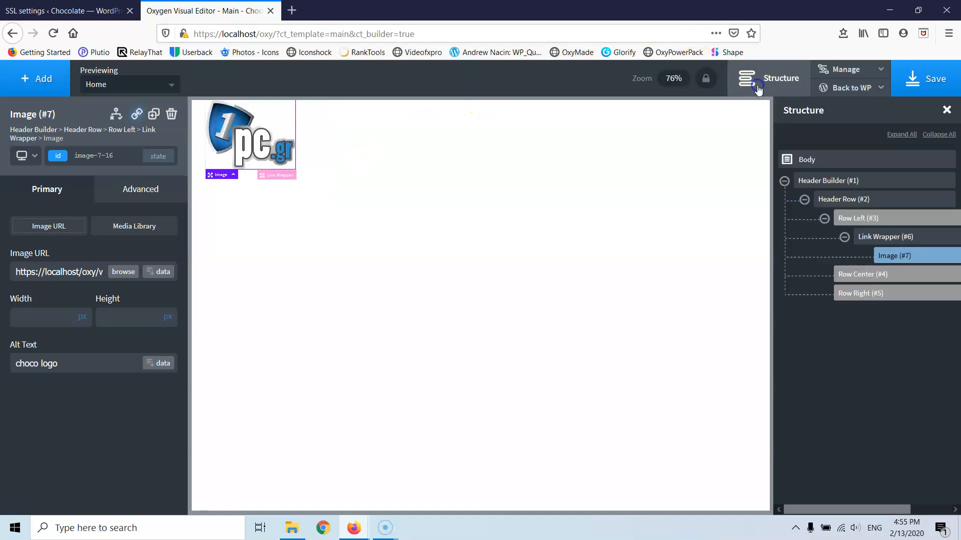
left_click(242, 146)
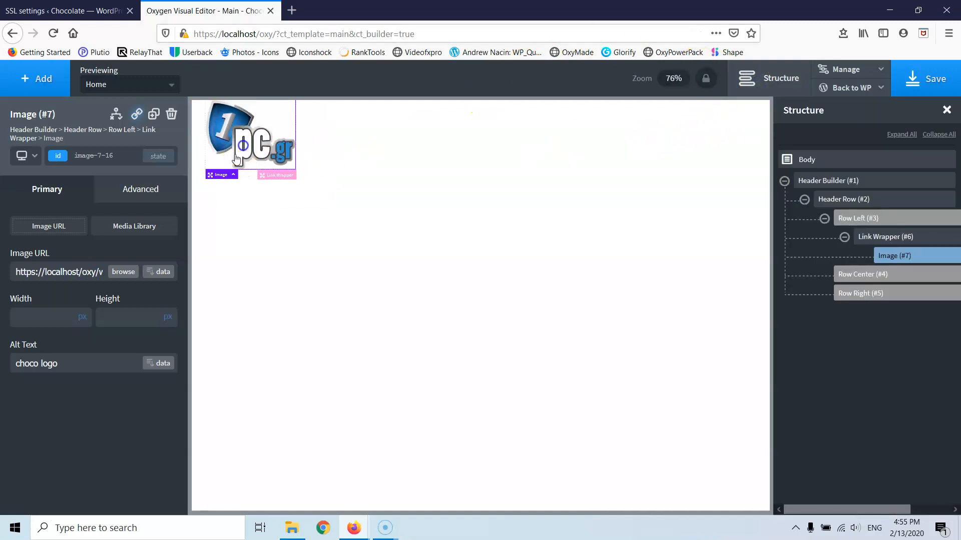
left_click(38, 315)
type("200")
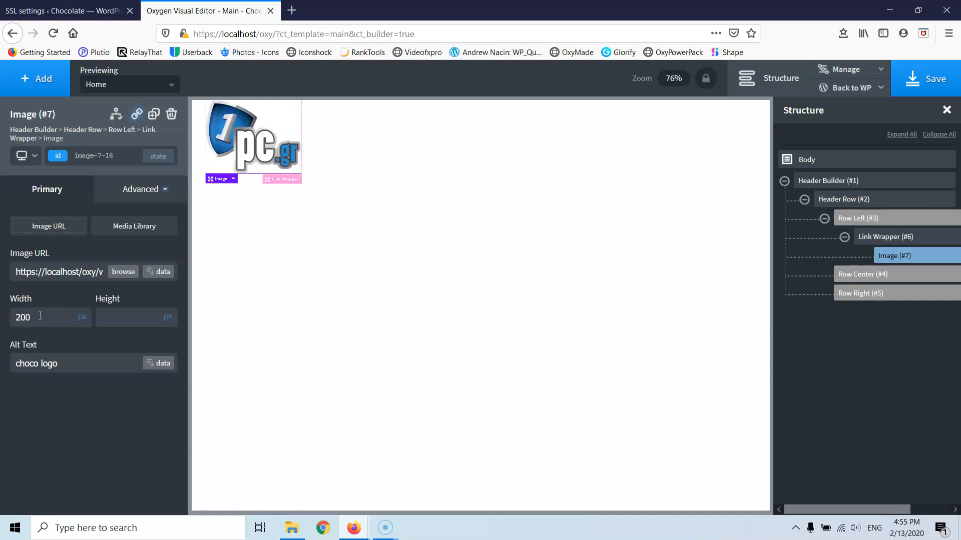
key("Down")
key("Down")
key("Down")
key("Down")
key("Down")
key("Down")
key("Down")
key("Down")
key("Down")
key("Down")
key("Down")
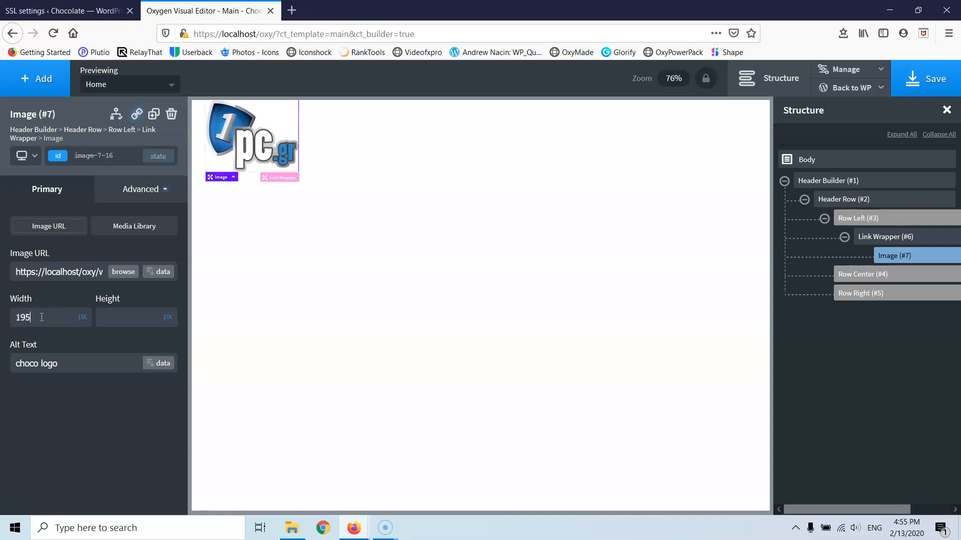
key("Down")
key("Down")
key("Down")
key("Down")
key("Down")
key("Down")
key("Down")
key("Down")
key("Down")
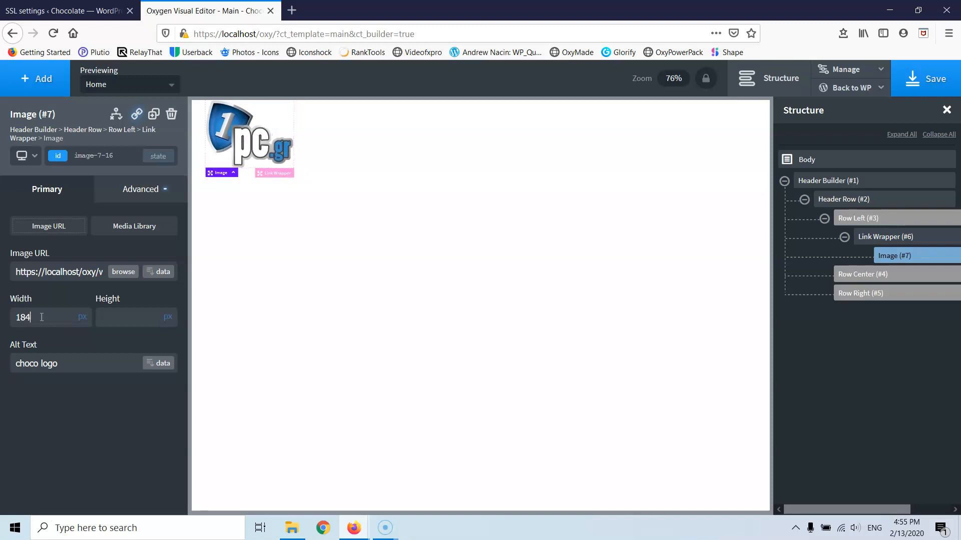
left_click(760, 80)
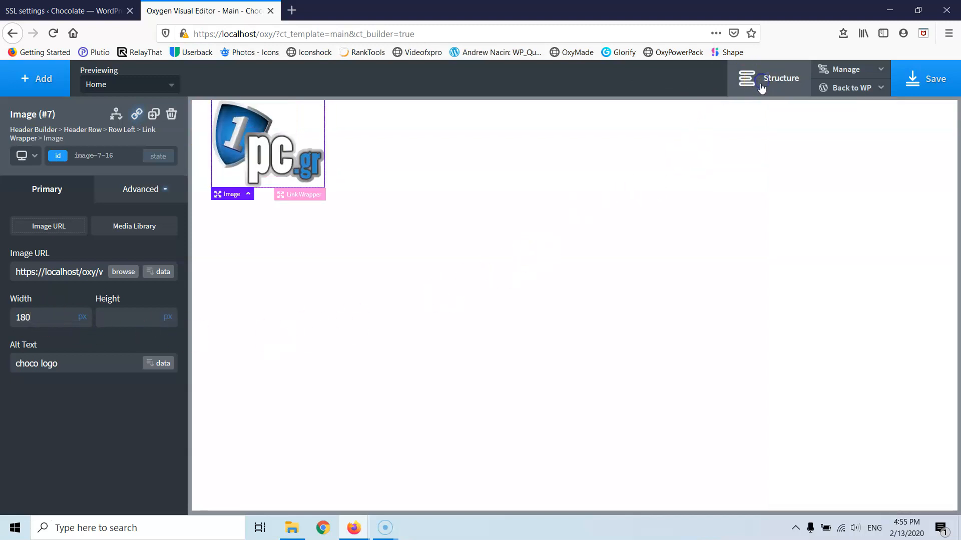
left_click(39, 321)
type("1")
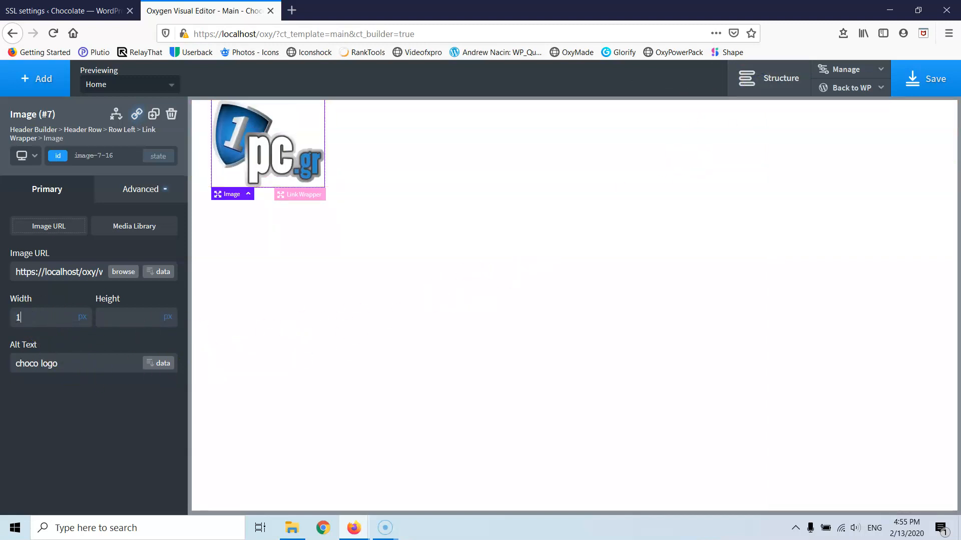
type("60")
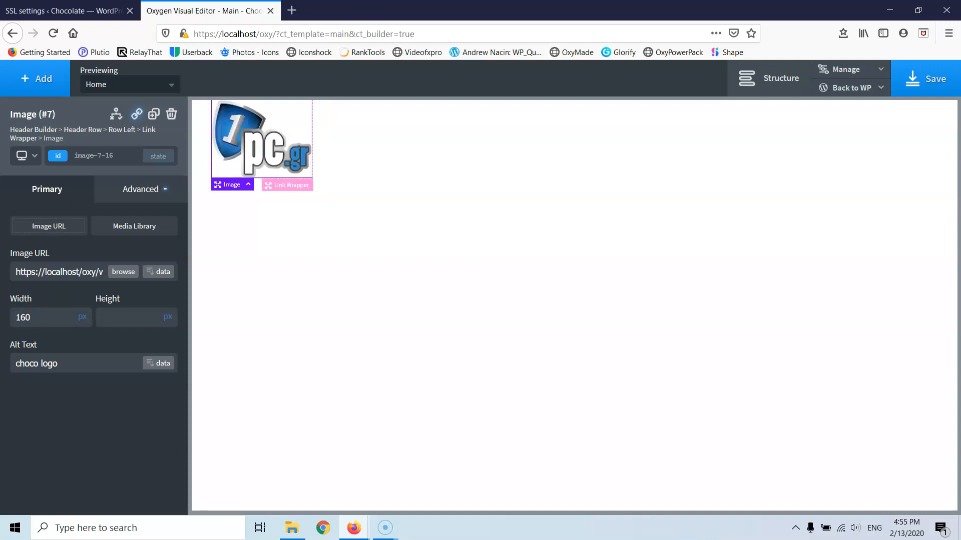
left_click(33, 316)
type("150")
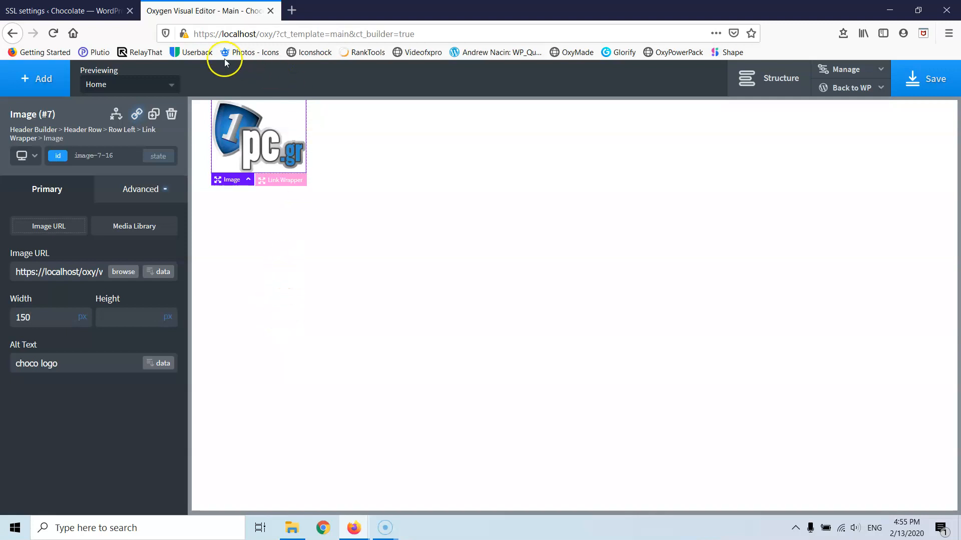
- Add a Menu element by searching 'me' and drag it into Row Right in the structure
left_click(48, 89)
left_click(63, 111)
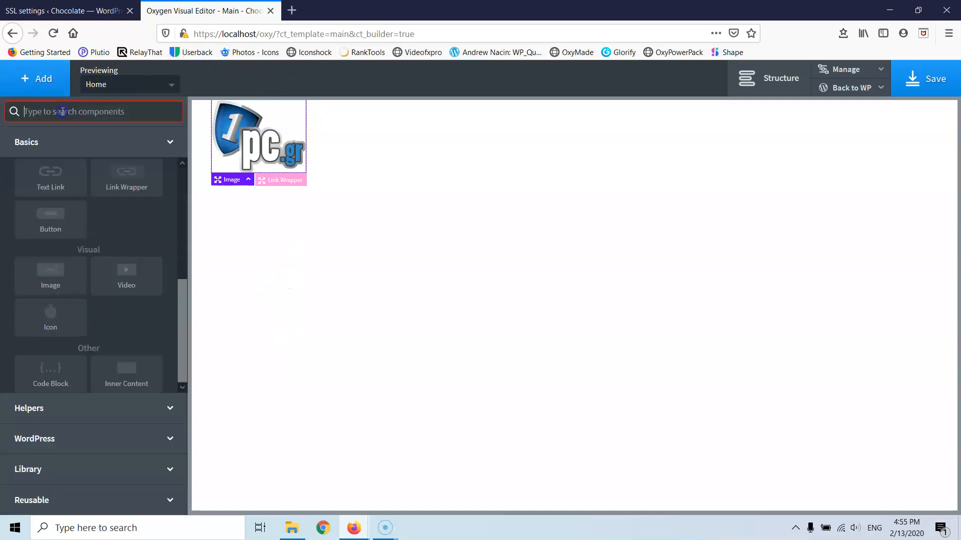
type("menu")
left_click(67, 135)
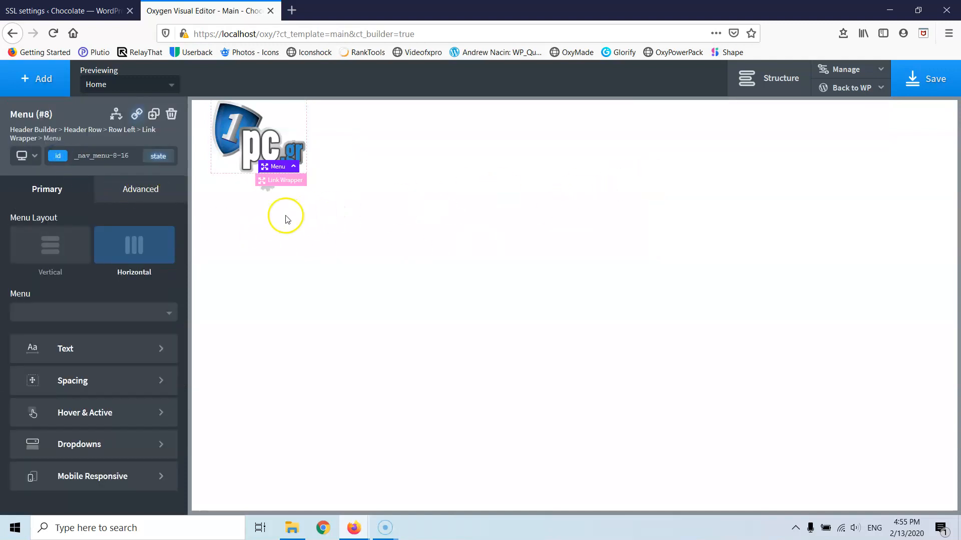
left_click(757, 80)
left_click_drag(890, 275, 882, 312)
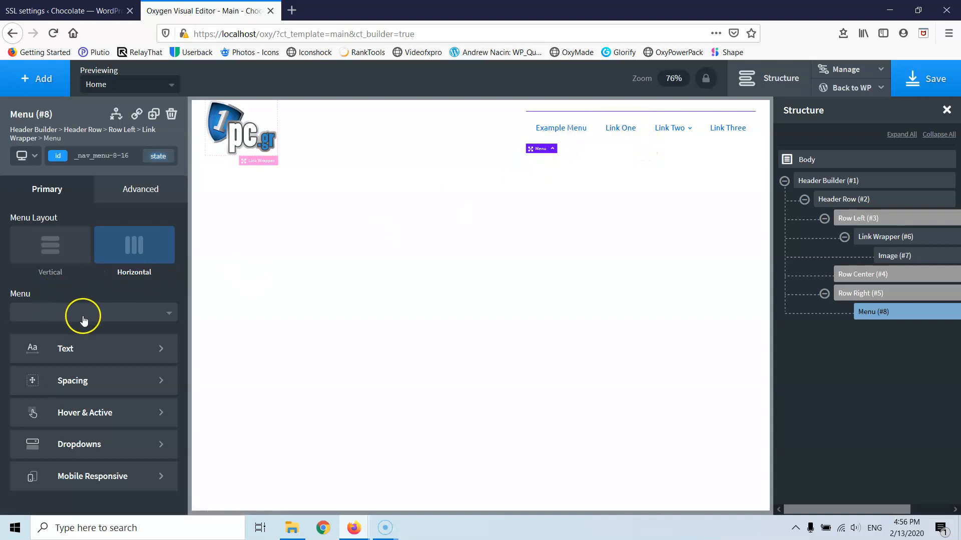
- Style the menu text black (#000000), 16 px font size, font weight 500
left_click(84, 352)
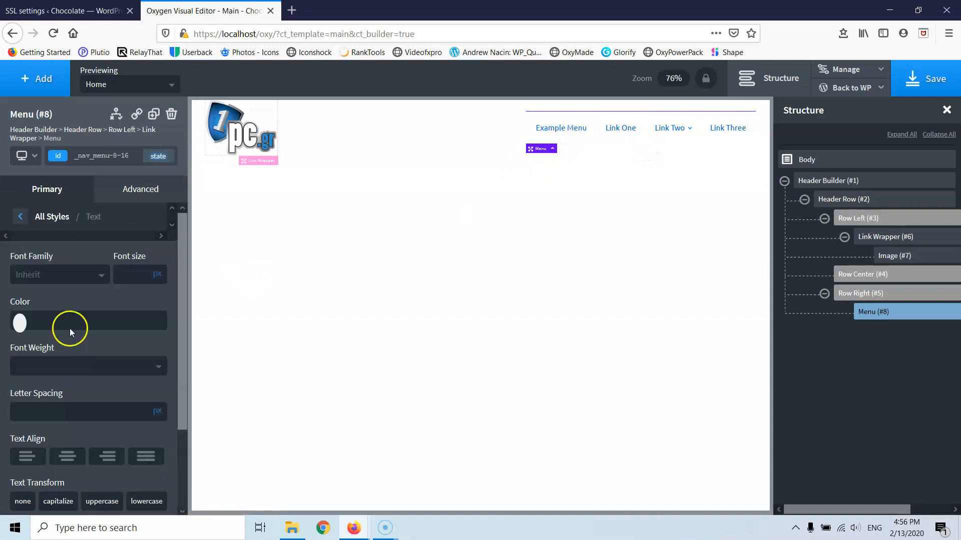
left_click(21, 324)
mouse_move(41, 382)
left_mouse_down()
mouse_move(15, 407)
mouse_move(13, 436)
left_mouse_up()
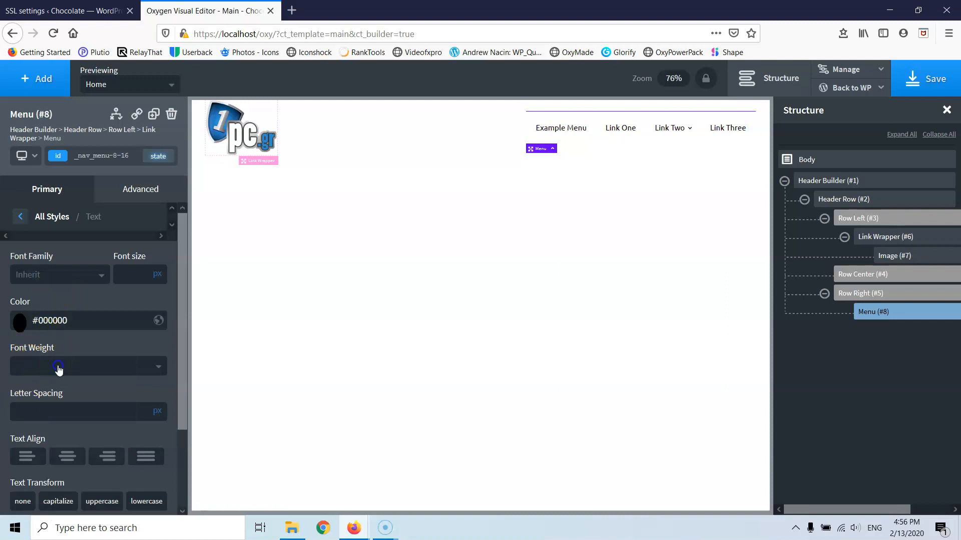
left_click(58, 368)
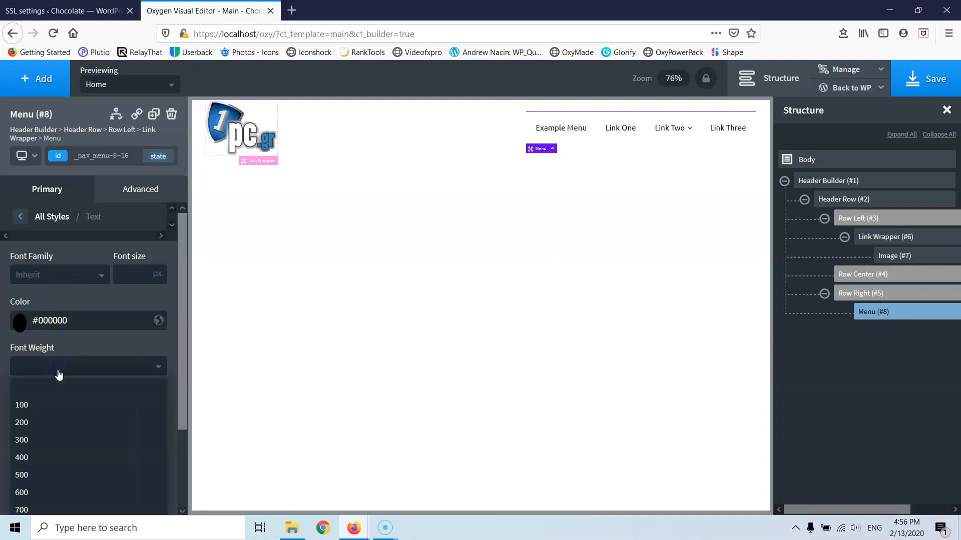
left_click(34, 488)
scroll(95, 311, "down", 3)
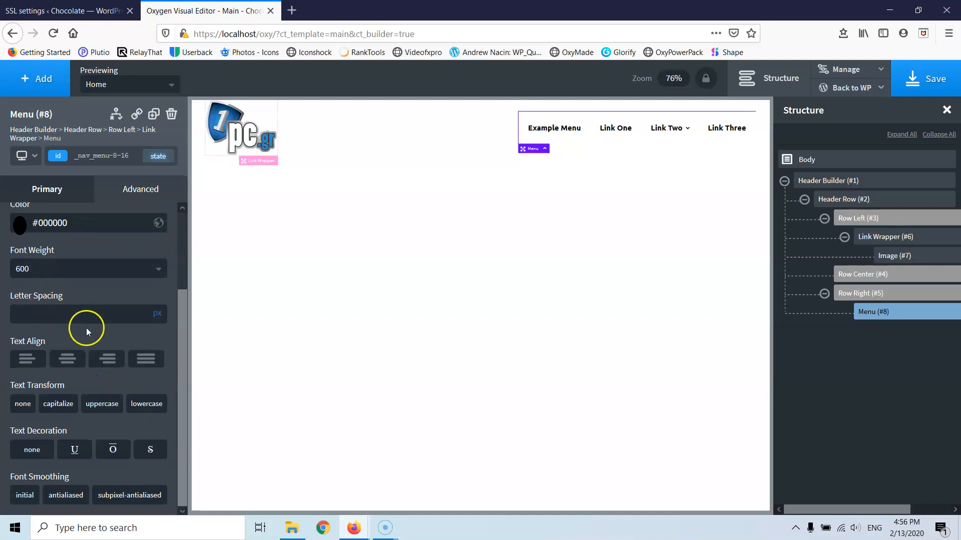
scroll(86, 328, "up", 3)
left_click(123, 279)
type("16")
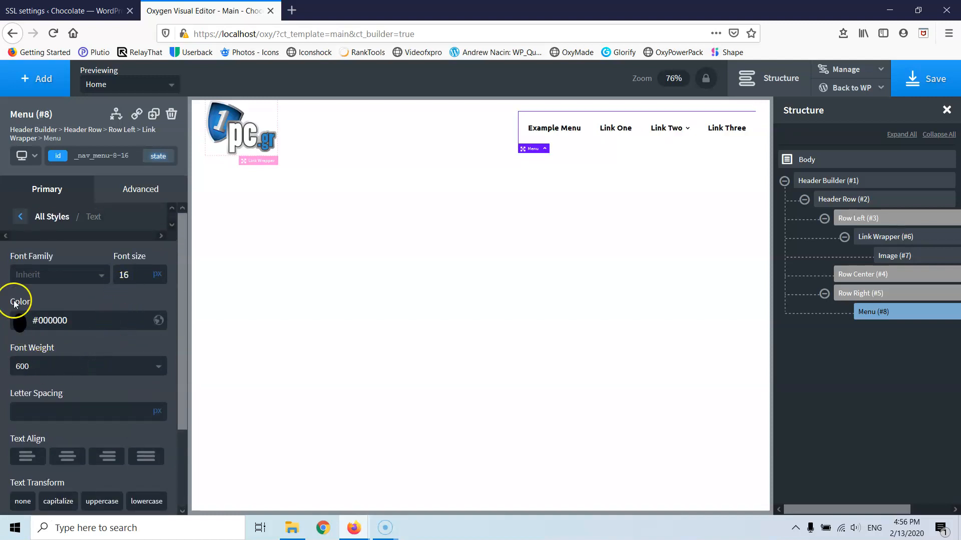
left_click(36, 369)
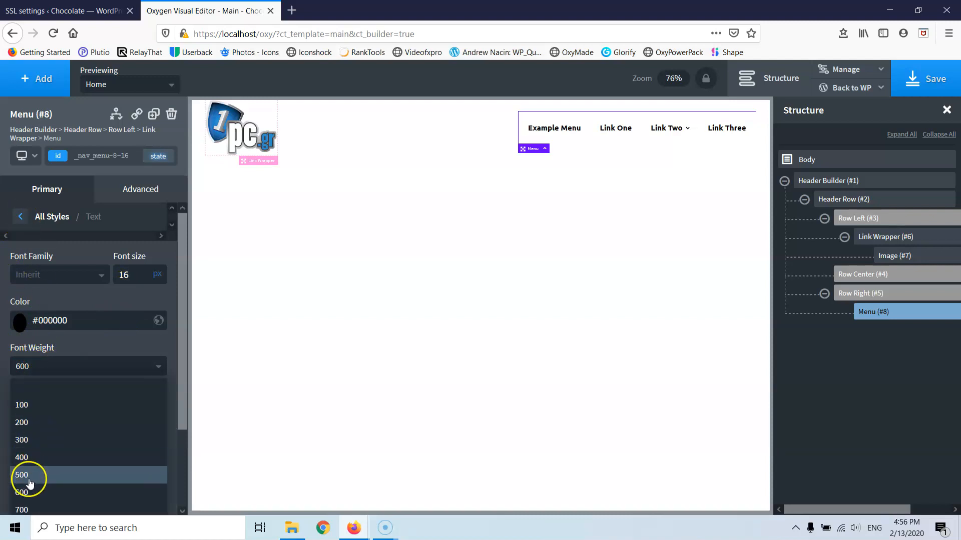
left_click(29, 475)
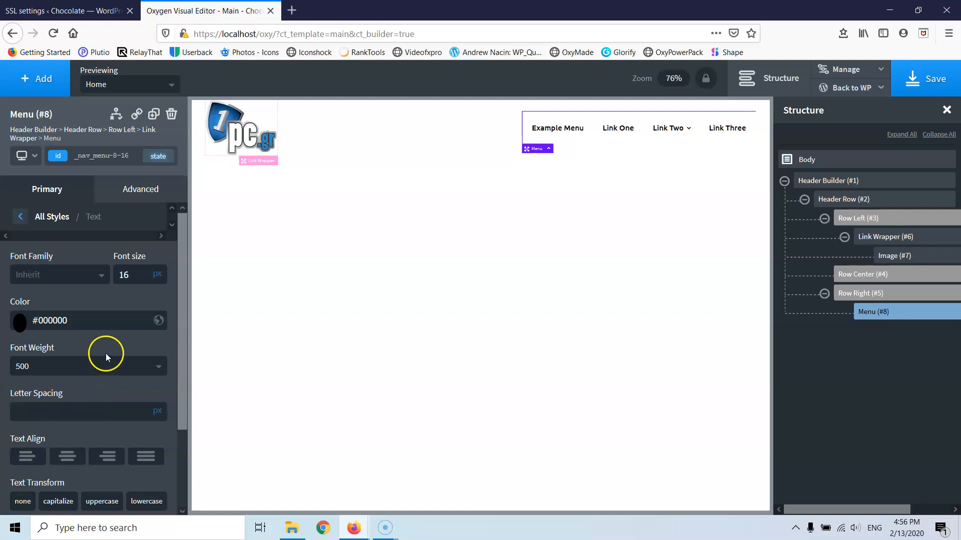
- Set the menu links' left and right padding to 15
left_click(21, 217)
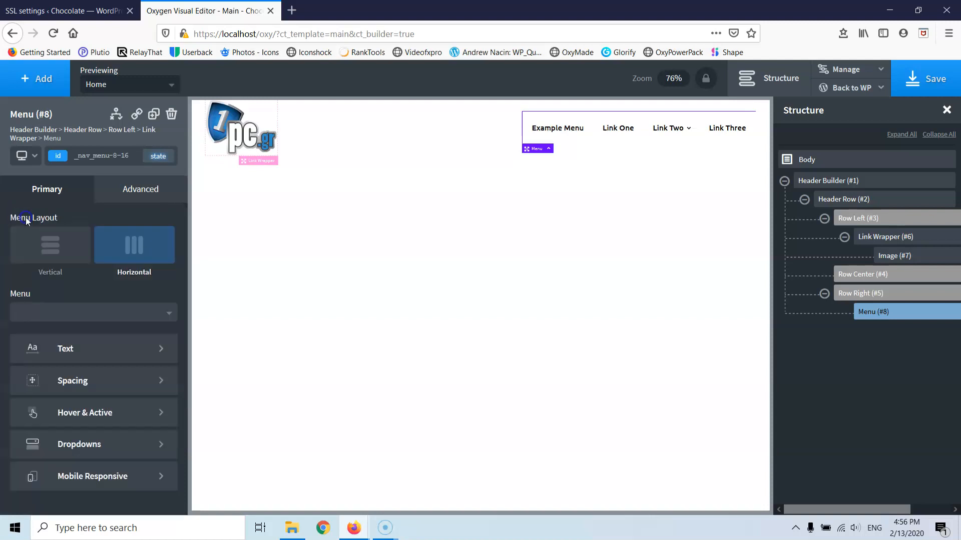
left_click(97, 383)
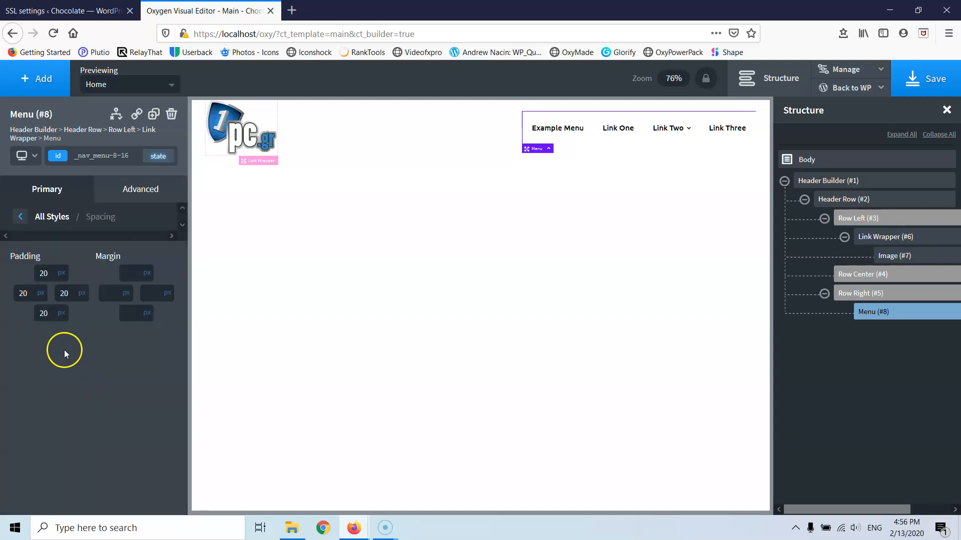
double_click(25, 294)
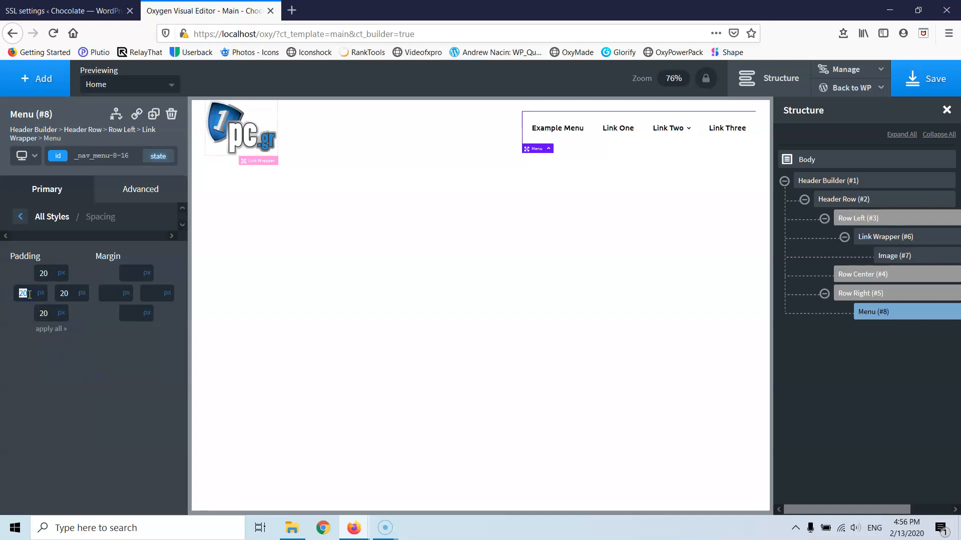
type("15")
left_click(65, 293)
type("1")
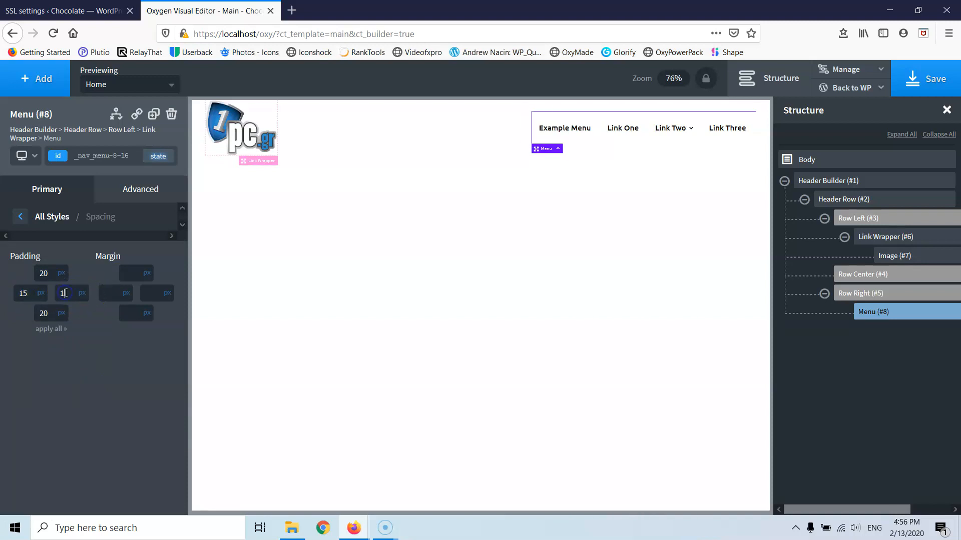
type("5")
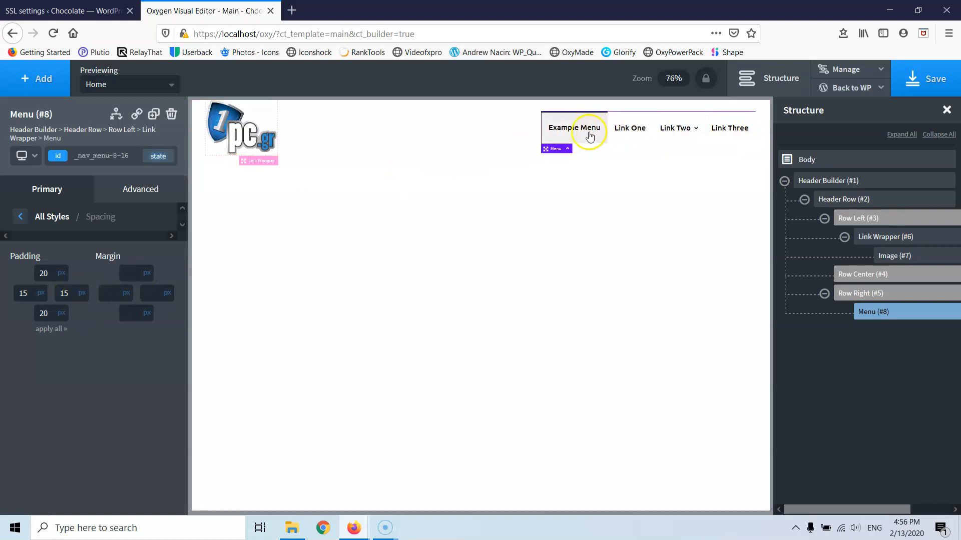
left_click(23, 219)
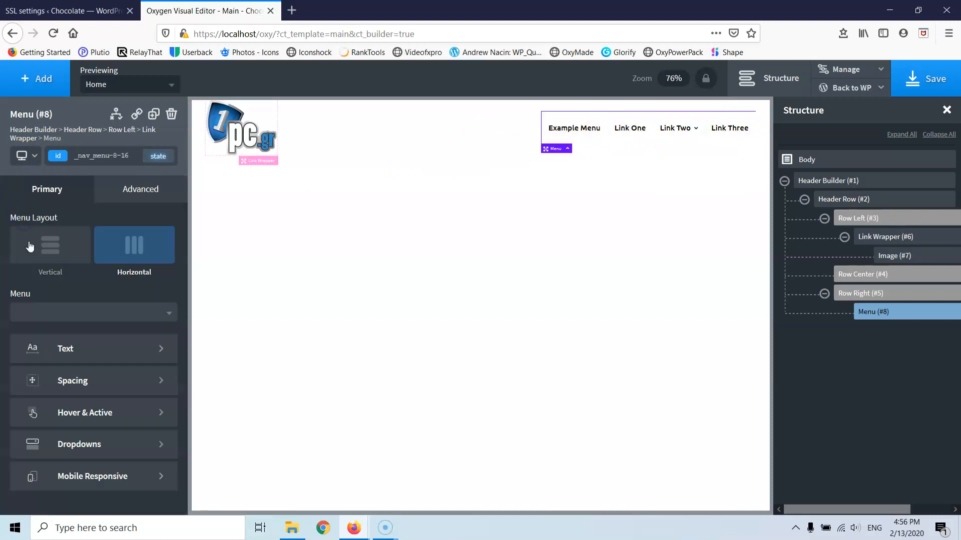
- Make hover link text the global blue and remove the #eeeeee hover background
left_click(93, 419)
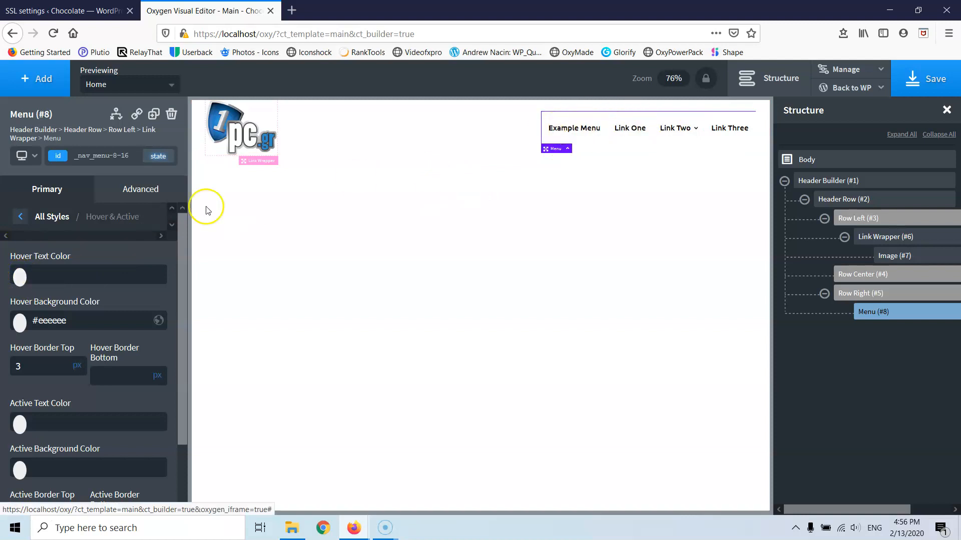
left_click(20, 277)
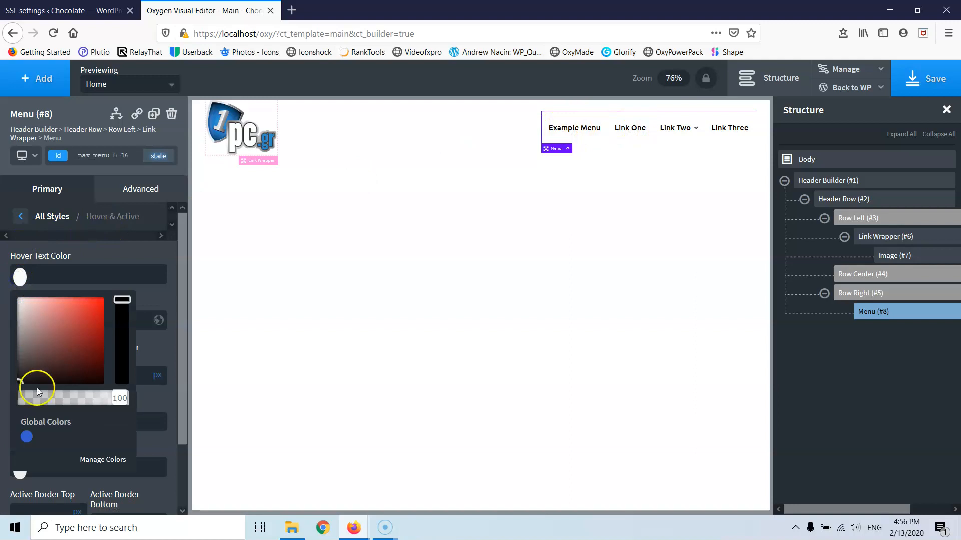
left_click(26, 437)
left_click(75, 247)
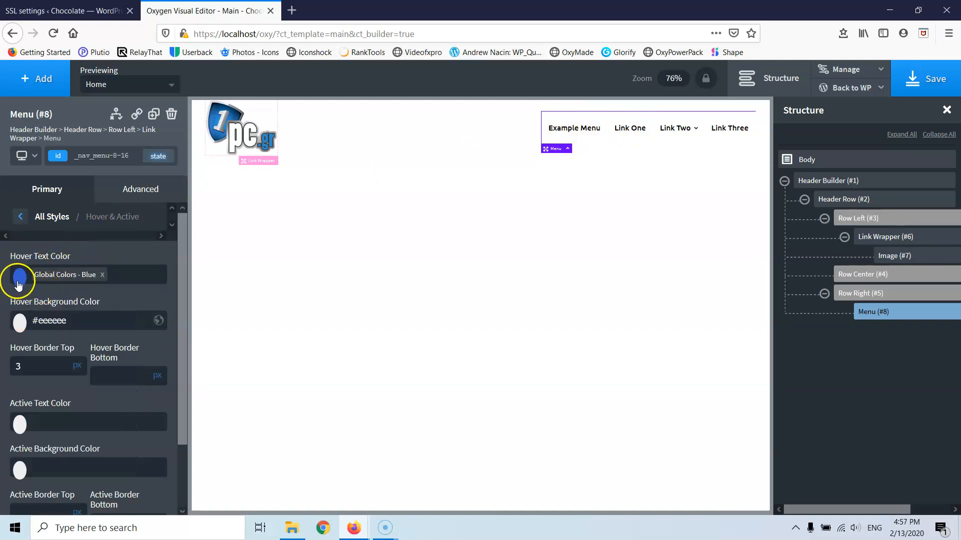
left_click(21, 323)
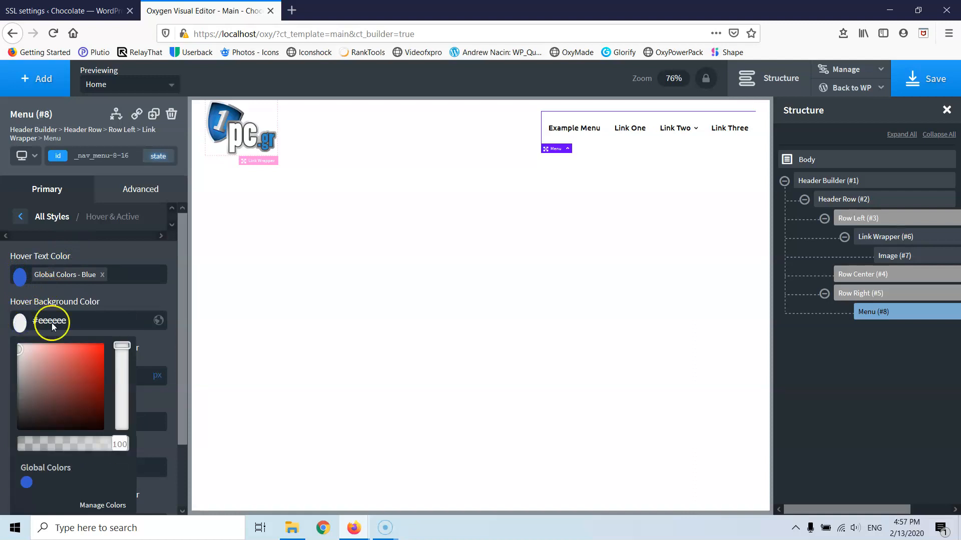
left_click(99, 296)
left_click_drag(82, 325, 31, 323)
key("BackSpace")
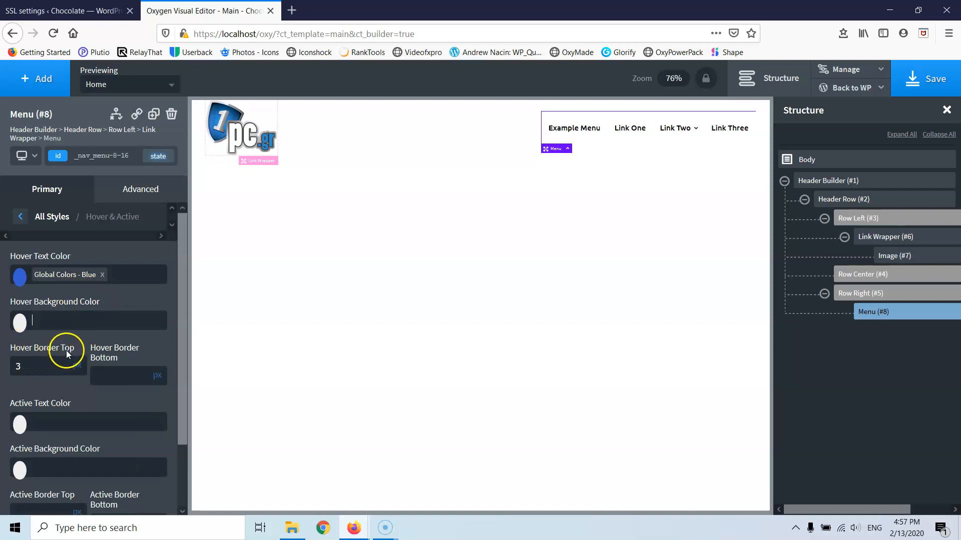
- Set active link text to dark blue #264393 and adjust the active top border width
scroll(52, 331, "down", 3)
left_click(26, 353)
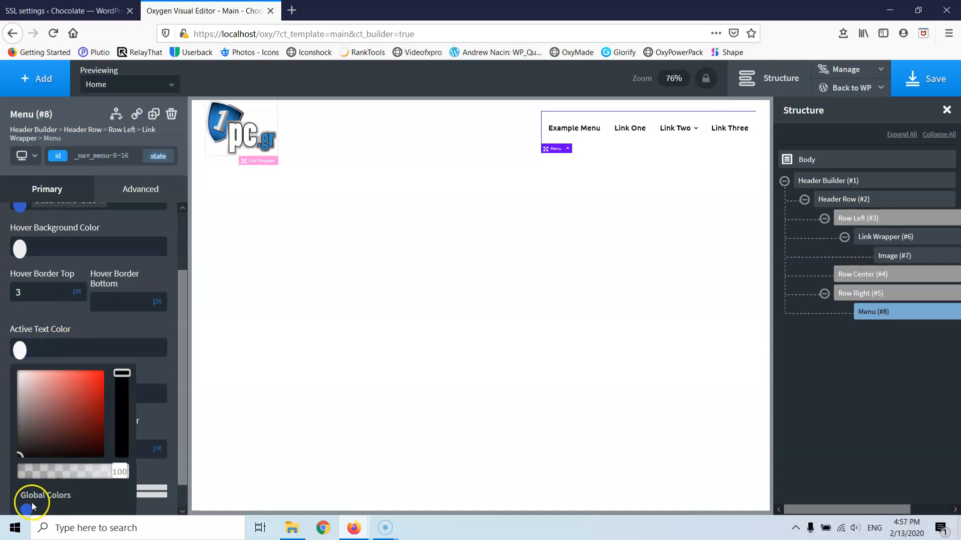
left_click(26, 509)
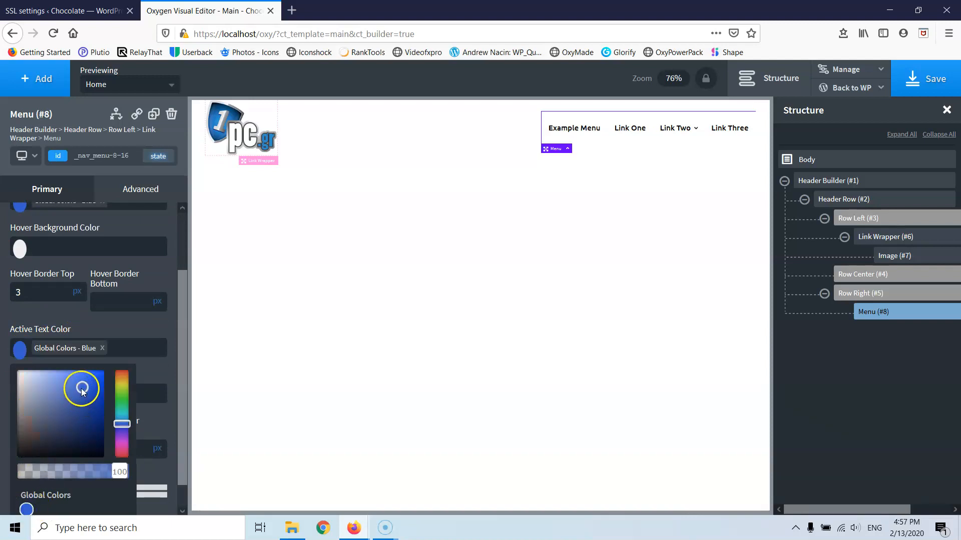
left_click_drag(76, 395, 82, 408)
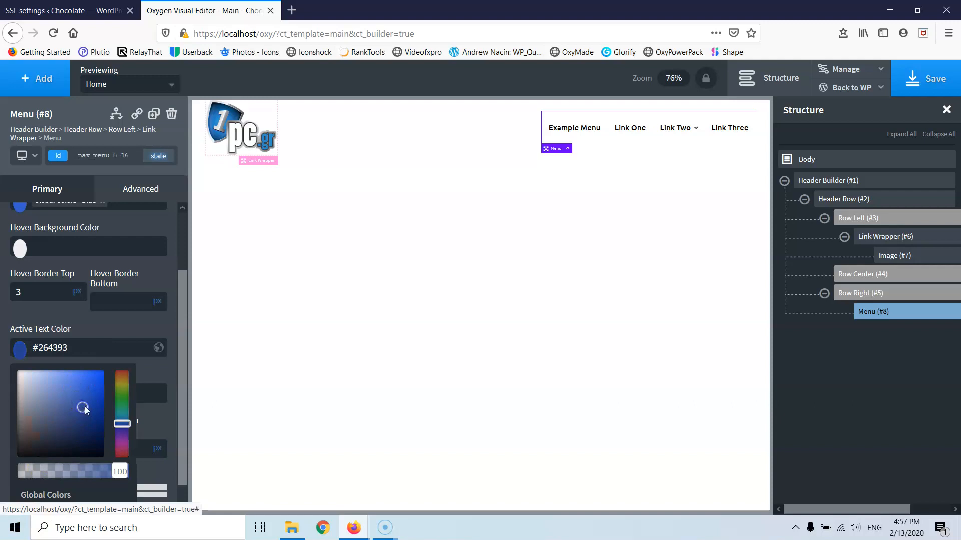
left_click(106, 330)
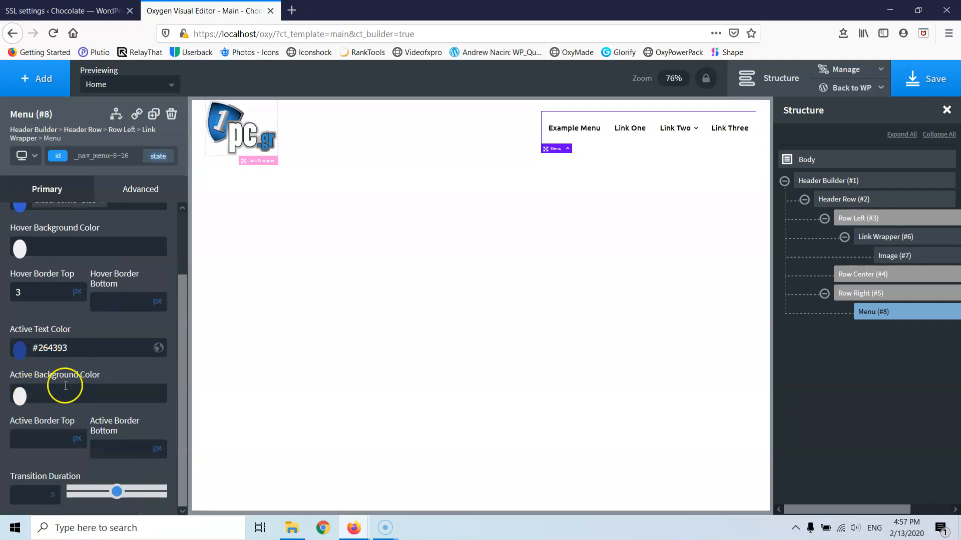
left_click(36, 438)
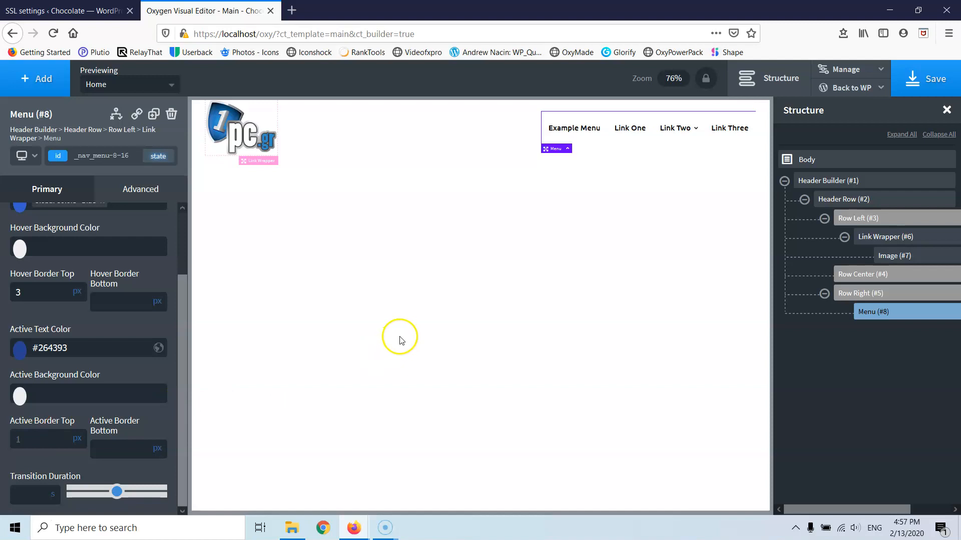
scroll(71, 330, "up", 2)
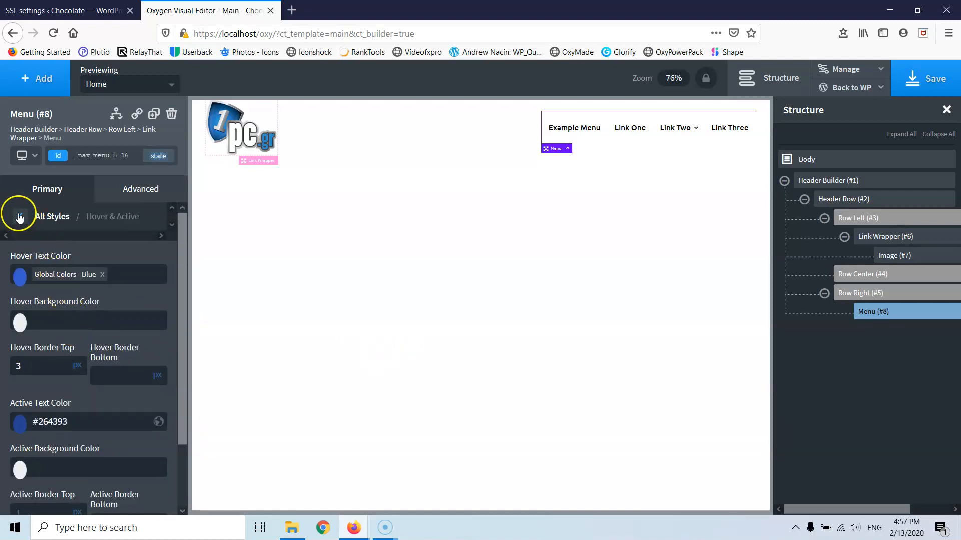
left_click(19, 218)
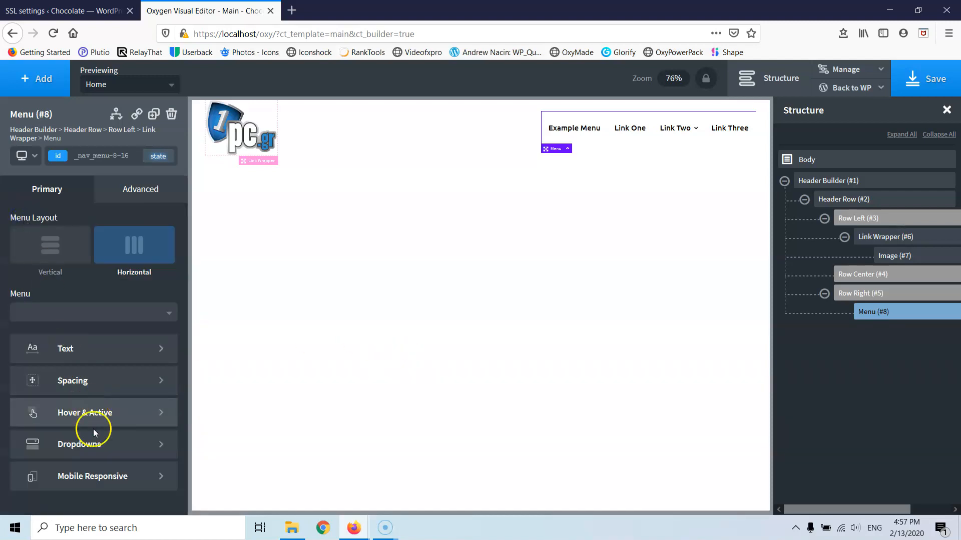
- In Mobile Responsive, set the menu's toggle breakpoint to below 992px
left_click(93, 450)
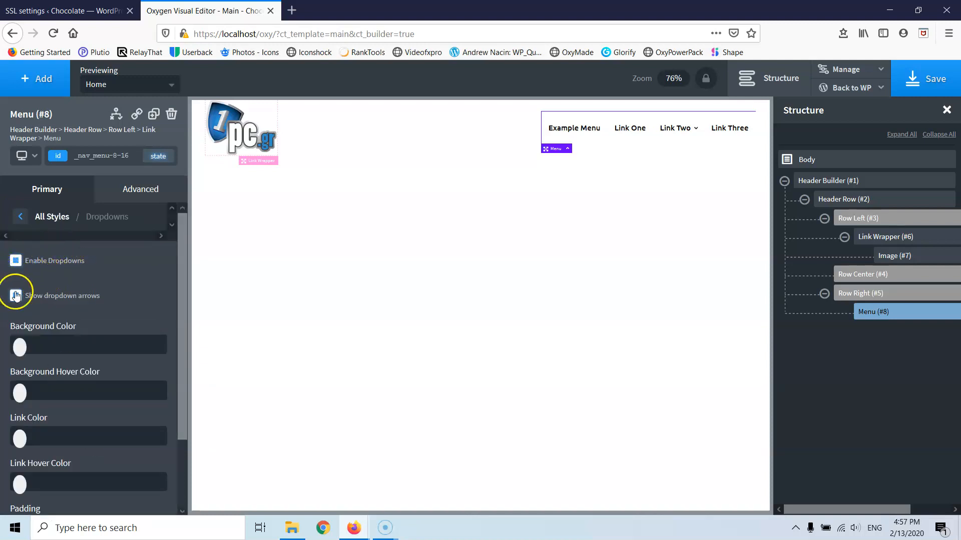
left_click(19, 216)
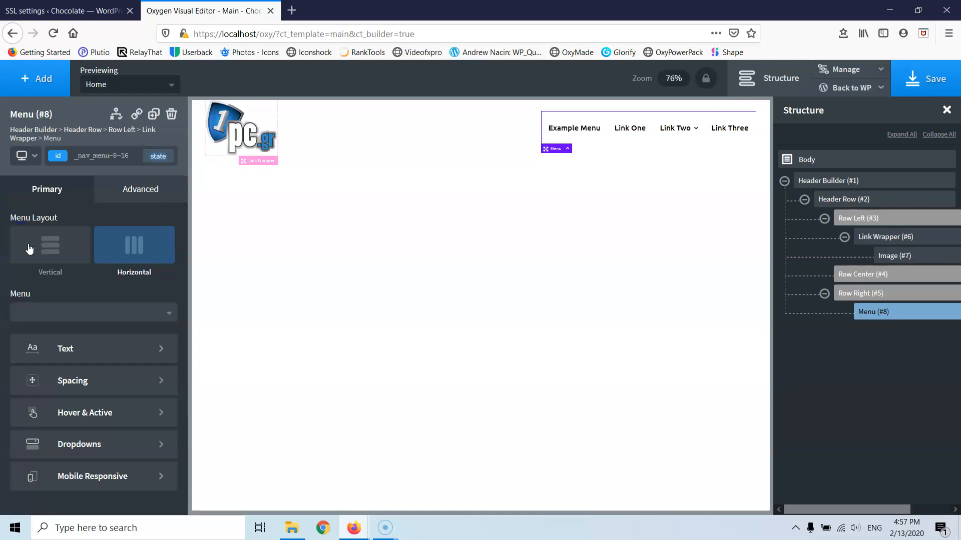
left_click(85, 477)
left_click(80, 276)
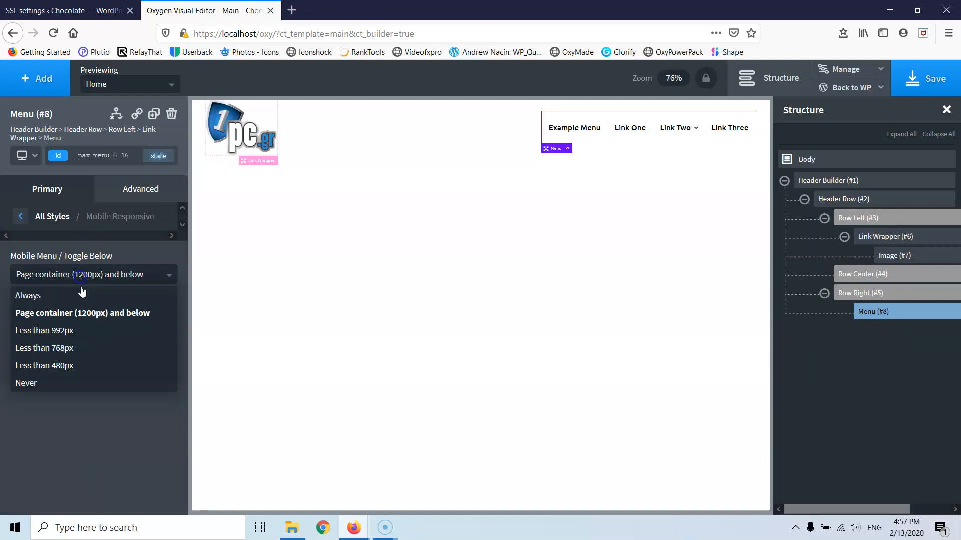
left_click(70, 332)
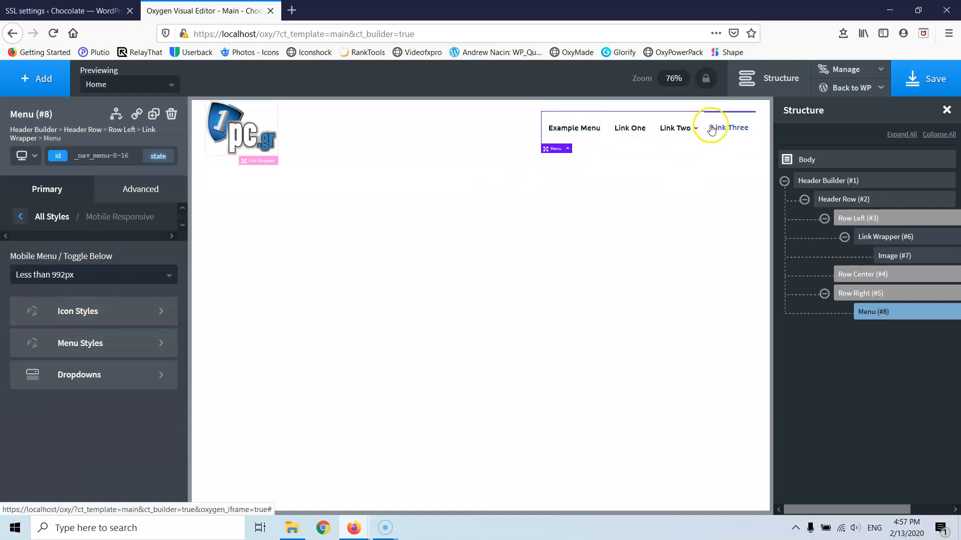
mouse_move(695, 141)
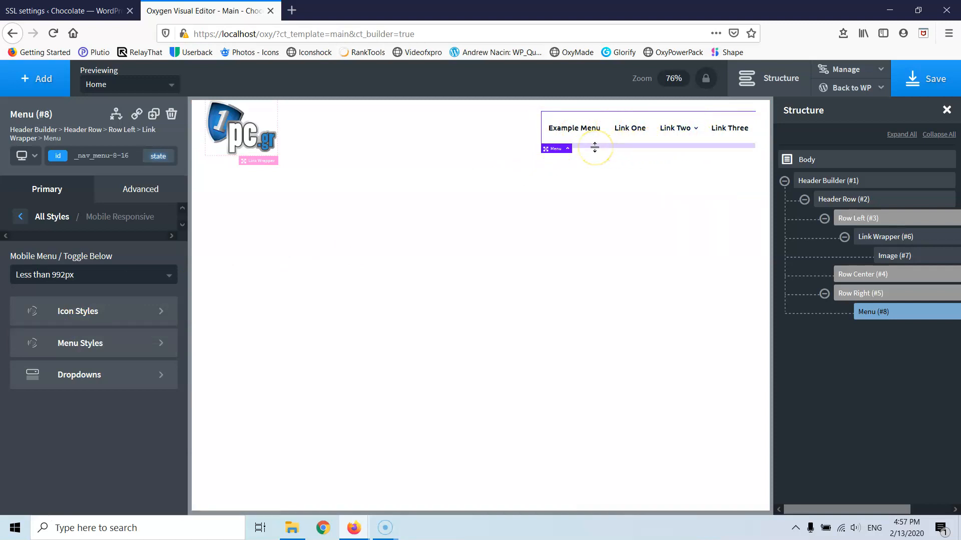
left_click(571, 150)
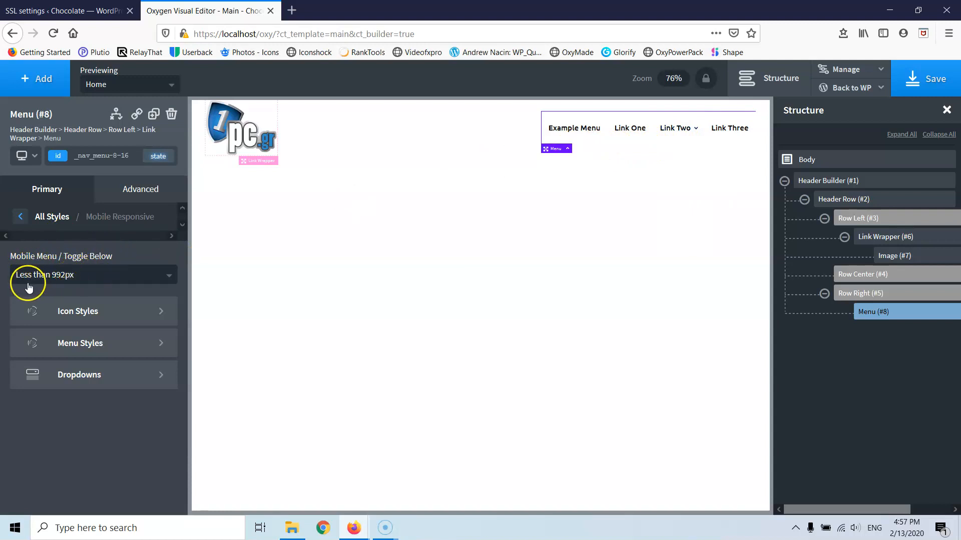
- Preview at 1200px and below 992px, then change the toggle breakpoint to below 768px
left_click(30, 155)
left_click(40, 200)
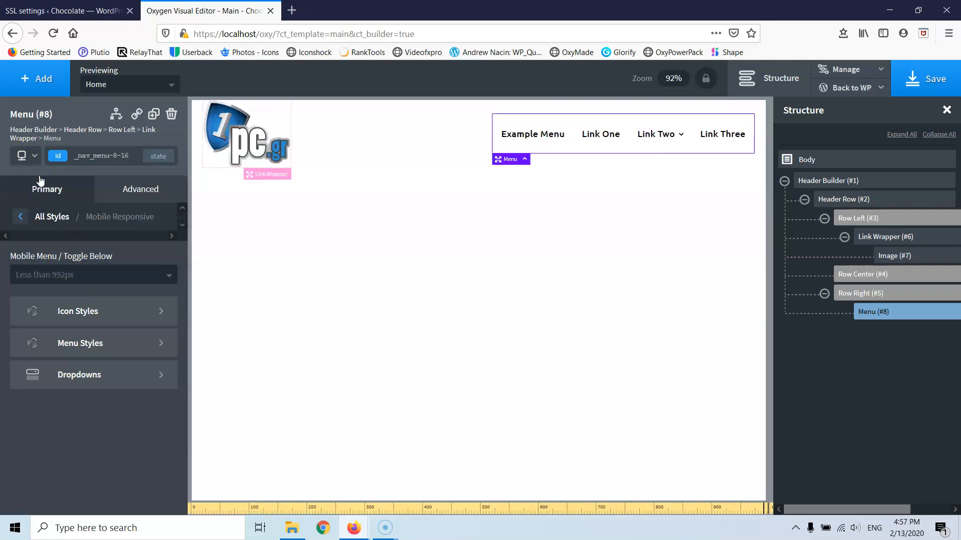
left_click(33, 158)
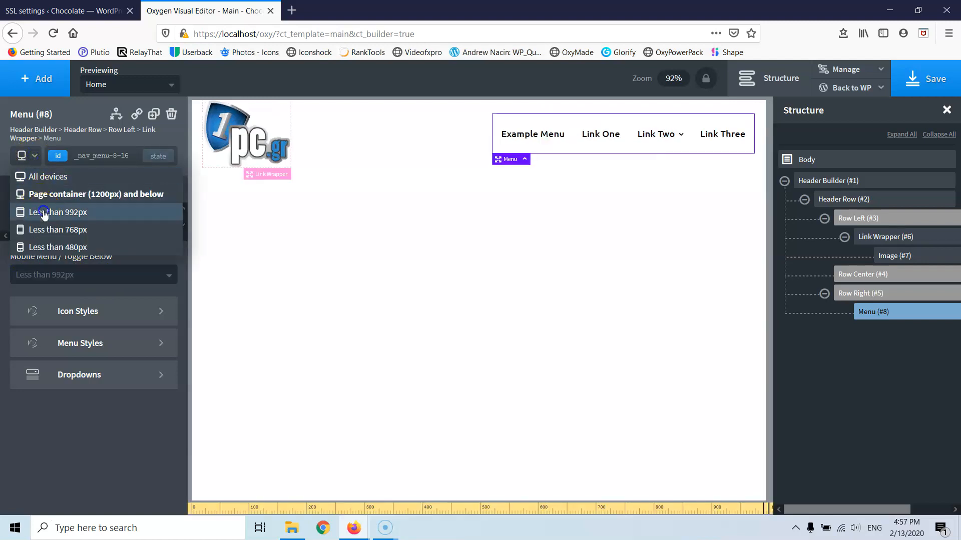
left_click(42, 213)
left_click(74, 277)
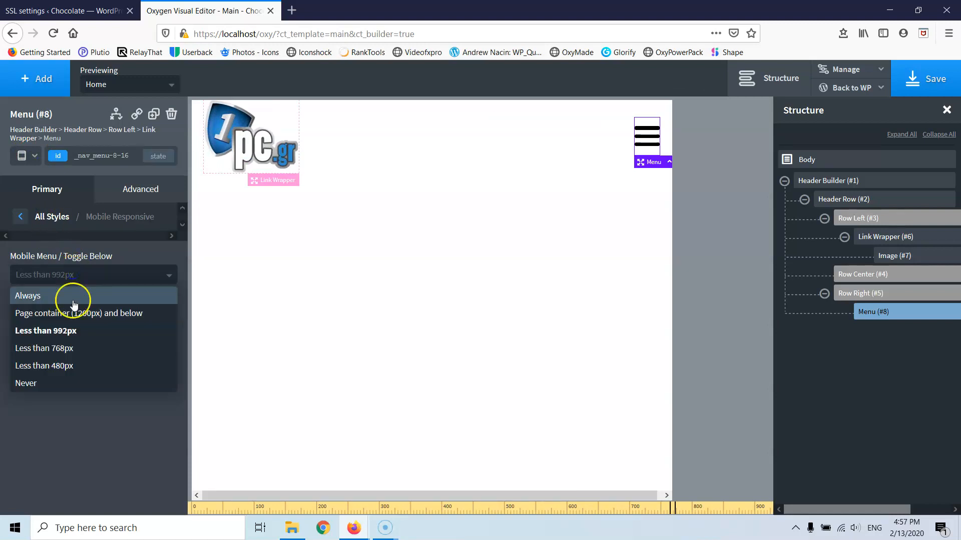
left_click(76, 354)
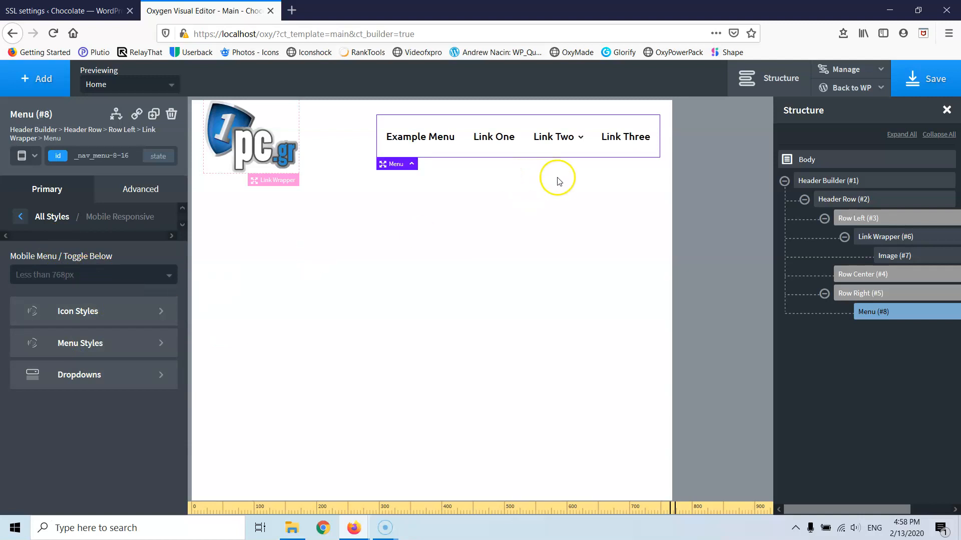
- Preview the header below 768px, save the template, and return to the desktop preview
left_click(25, 159)
left_click(42, 234)
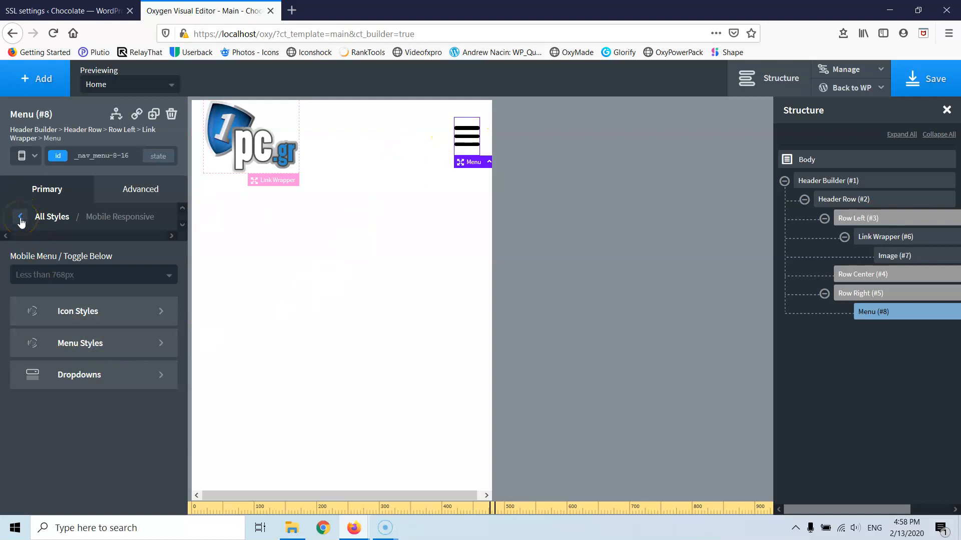
left_click(913, 80)
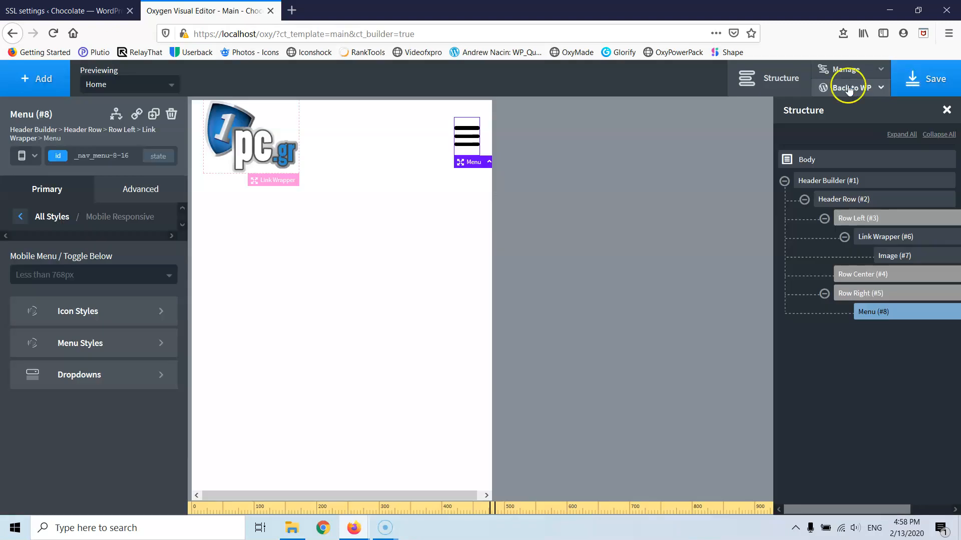
left_click(22, 156)
left_click(39, 177)
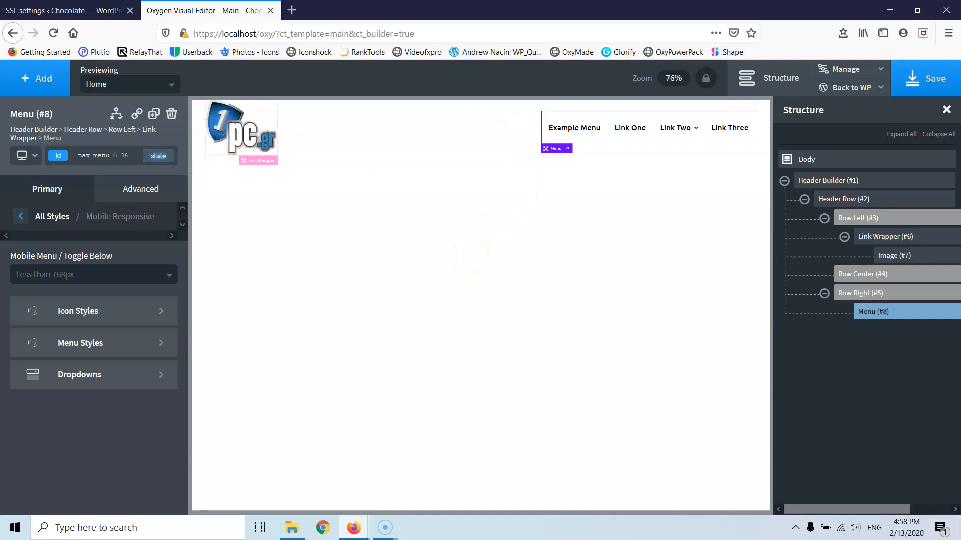
- Add an Inner Content element via the 'inein' search and set its min-height to 70vh
left_click(37, 78)
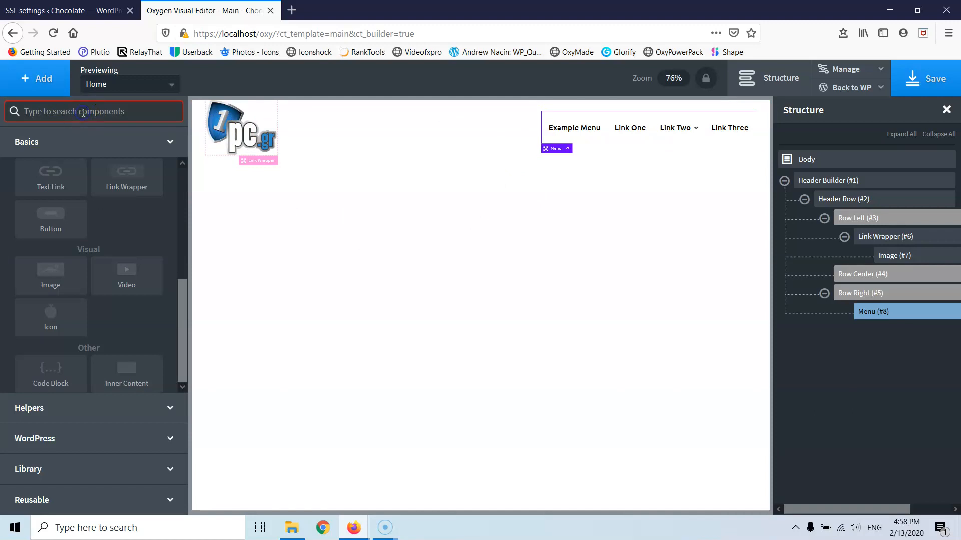
type("ine")
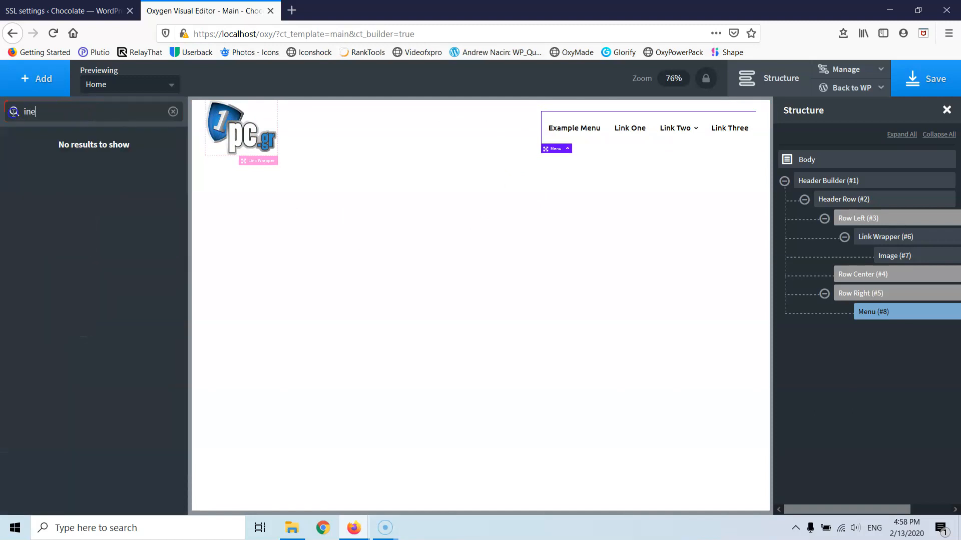
type("in")
left_click(74, 145)
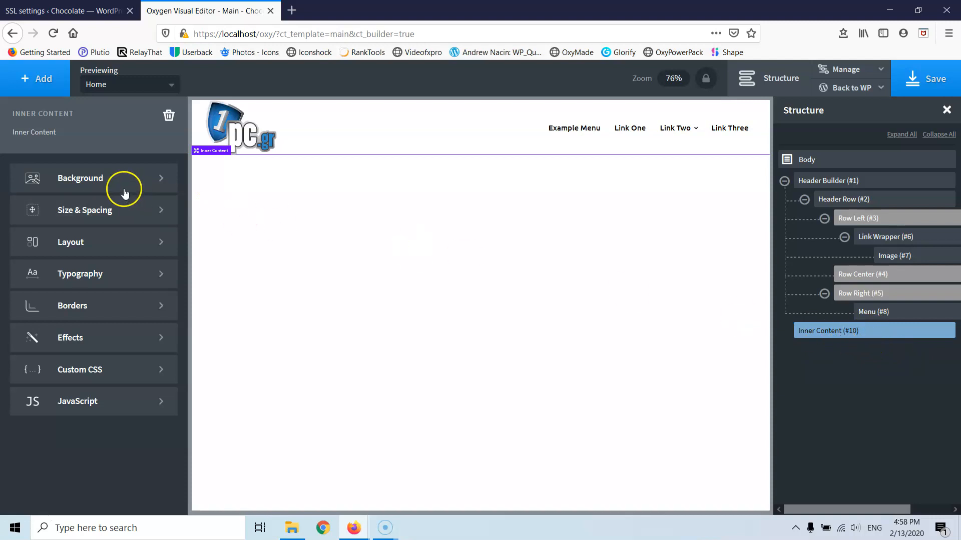
left_click(94, 215)
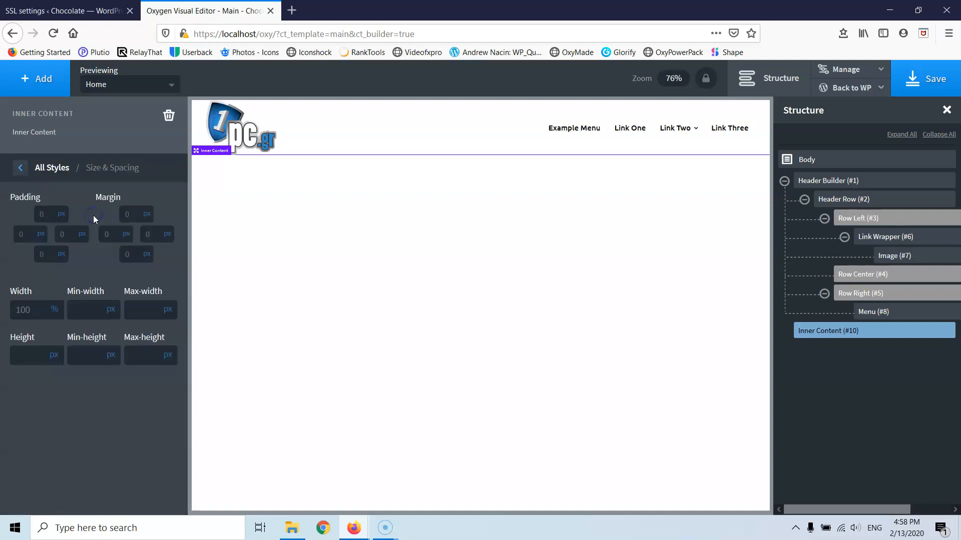
type("70")
left_click(108, 356)
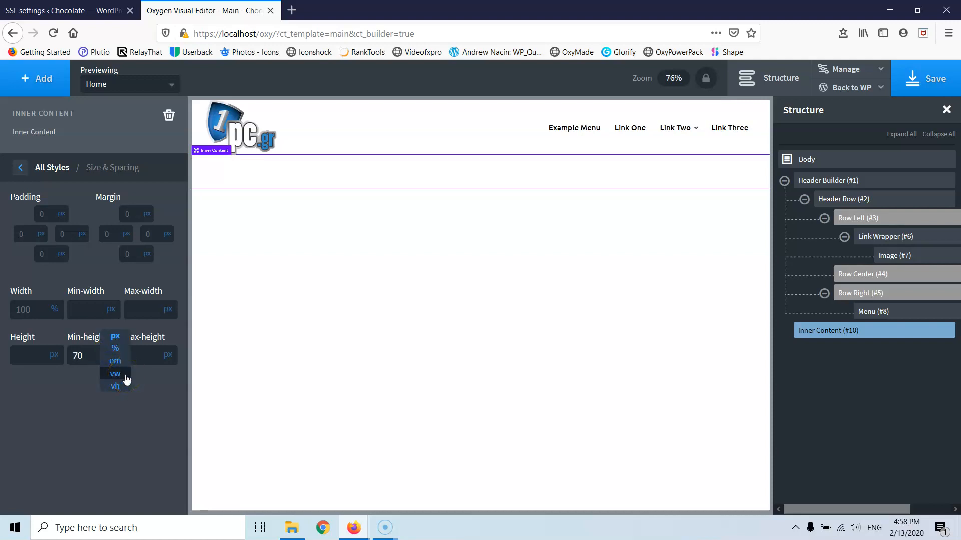
left_click(122, 387)
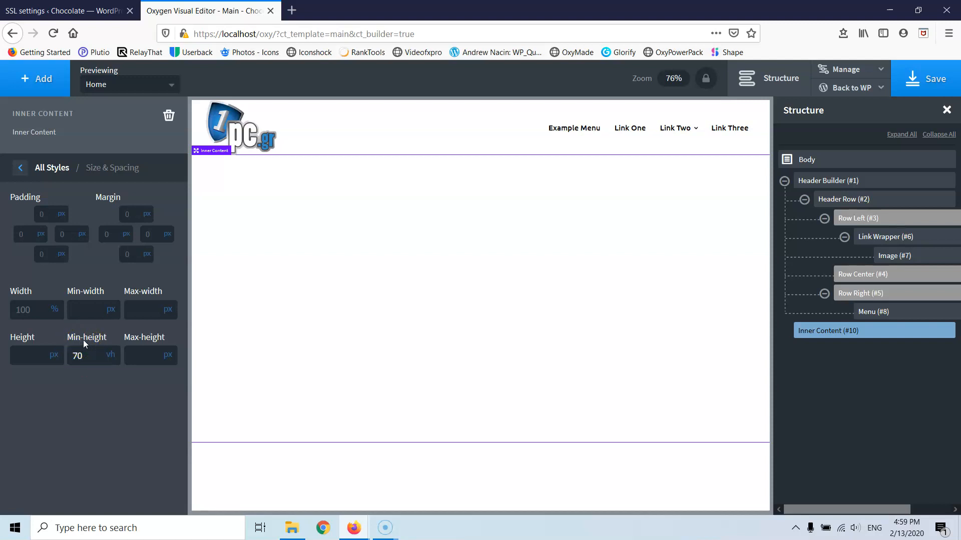
- Add a new Section via the 'sec' component search
left_click(21, 168)
left_click(44, 78)
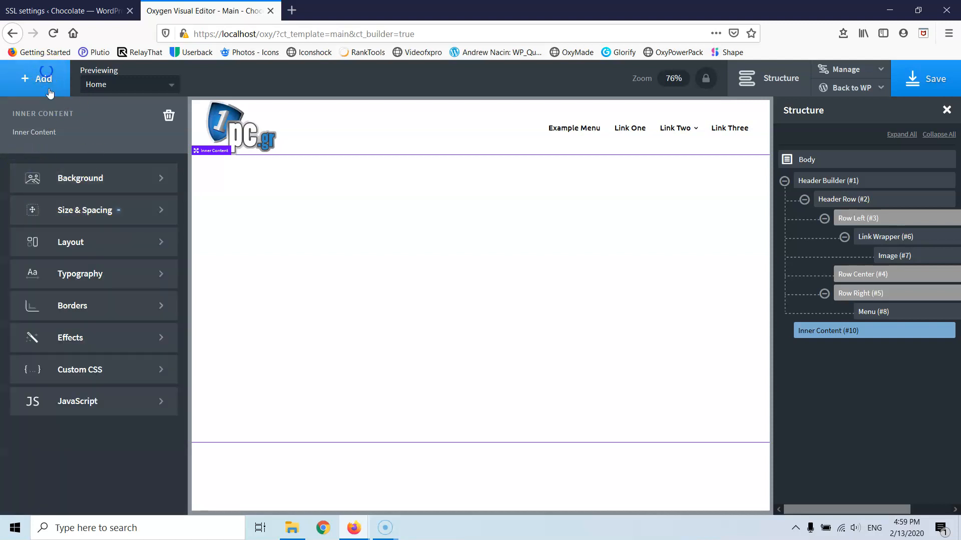
type("sec")
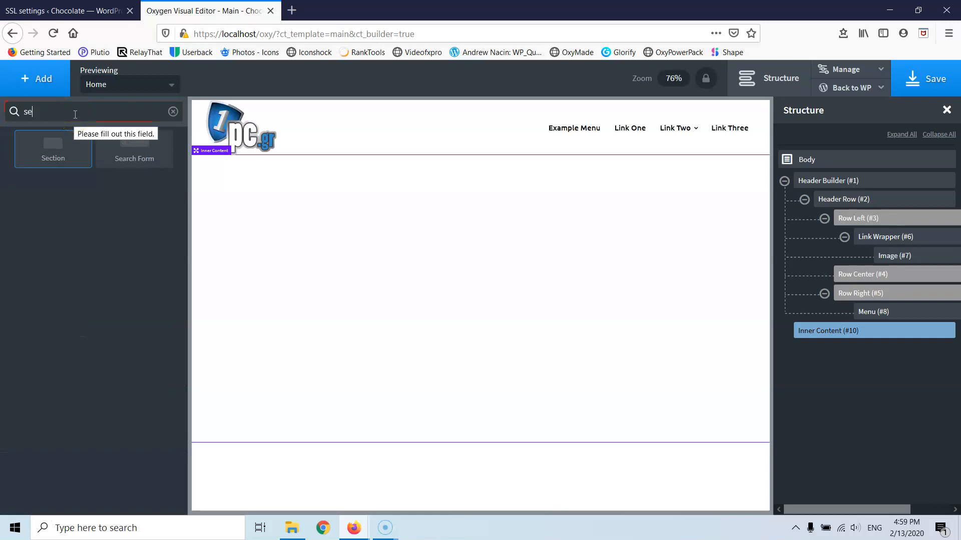
left_click(55, 151)
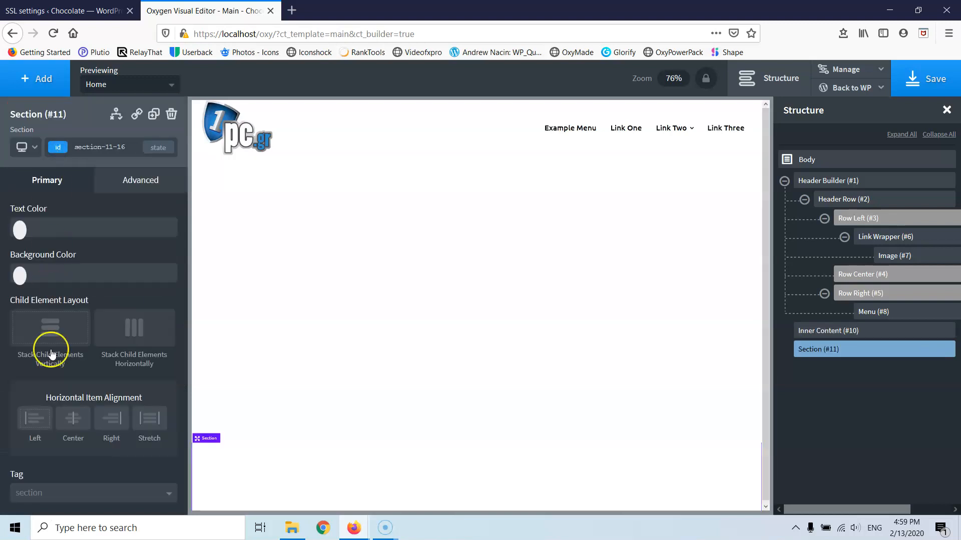
- Give the section a black #000000 background and white #ffffff text colour
left_click(19, 275)
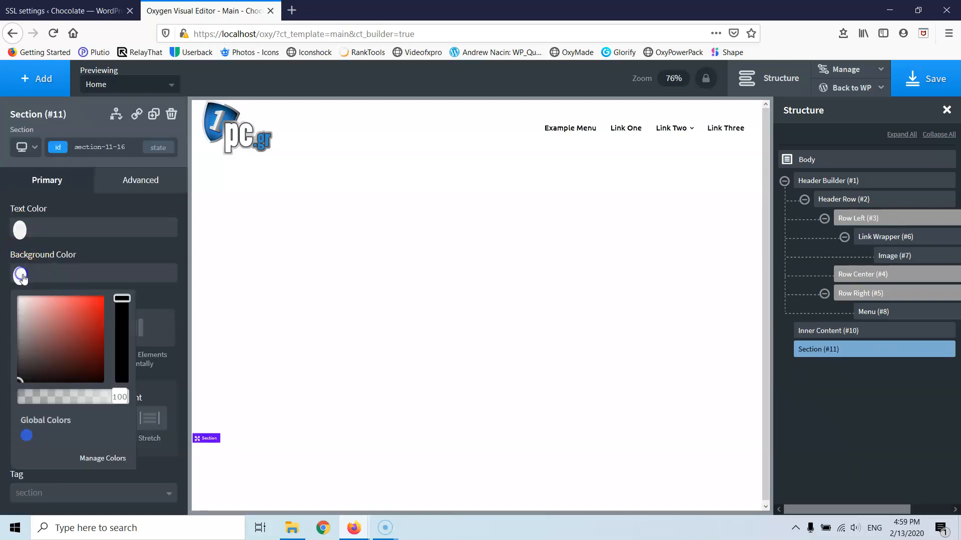
left_click_drag(47, 332, 6, 404)
left_click(10, 274)
left_click(20, 230)
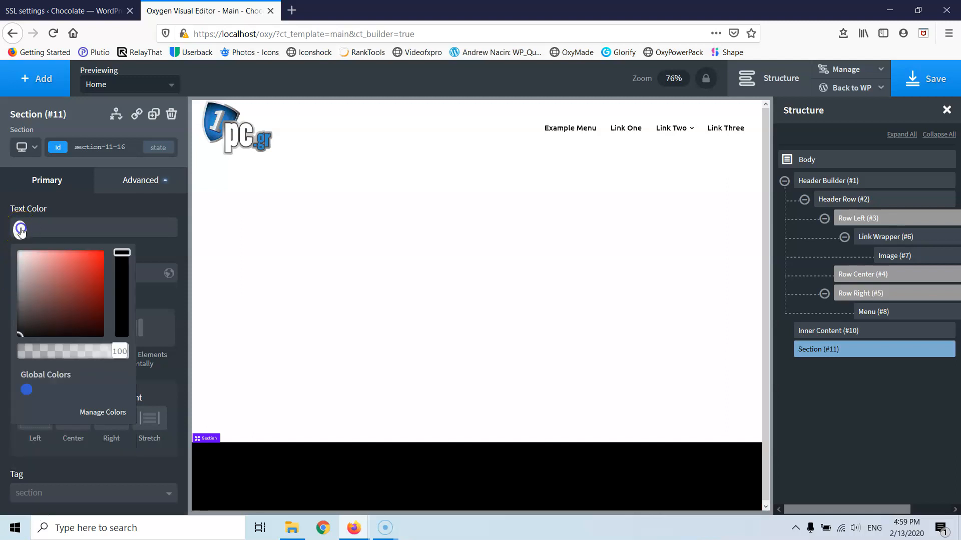
left_click_drag(32, 285, 10, 245)
left_click(6, 246)
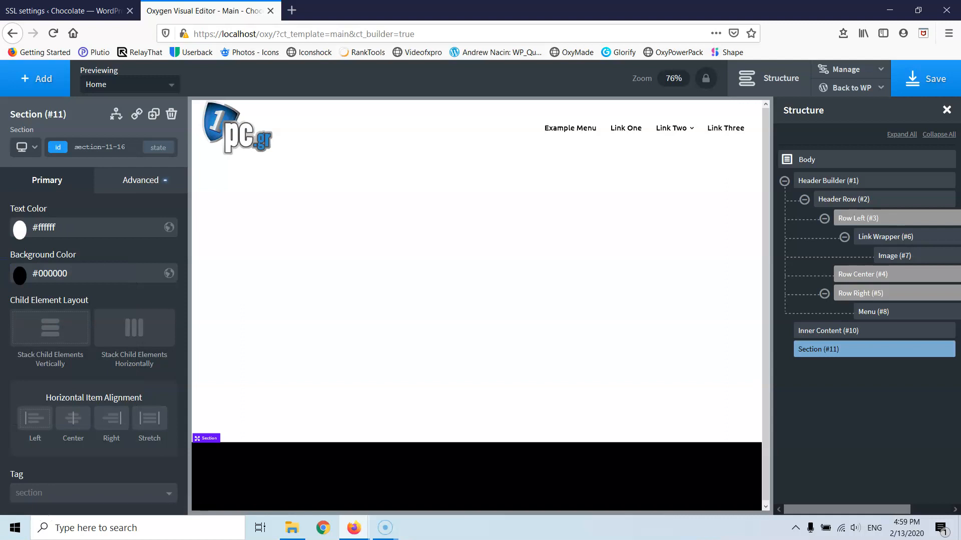
- Set the section's HTML tag to footer and save the page
left_click(92, 501)
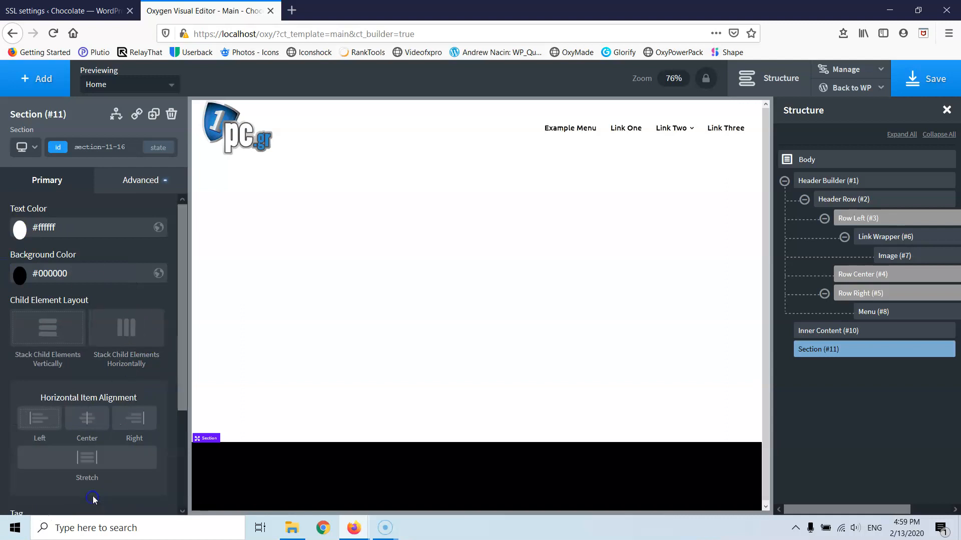
scroll(101, 349, "down", 3)
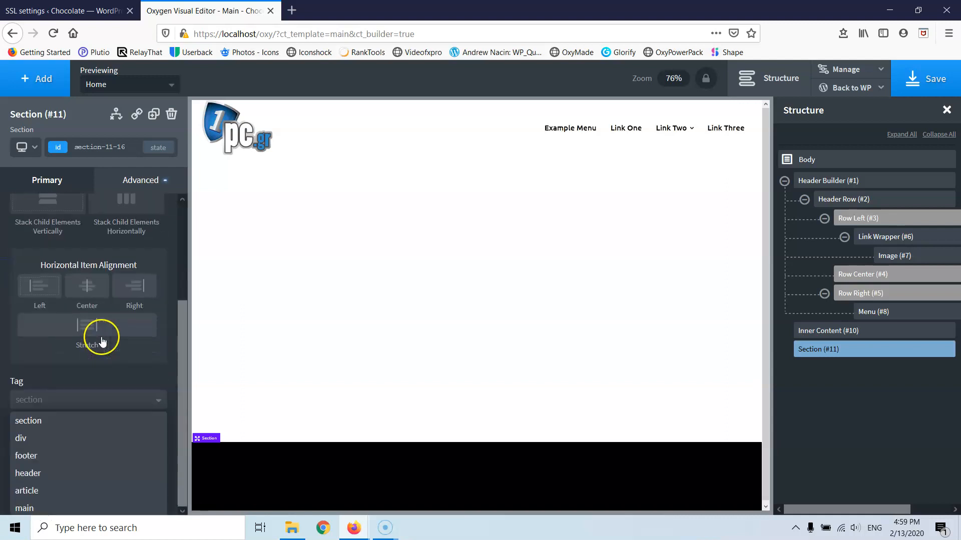
left_click(43, 463)
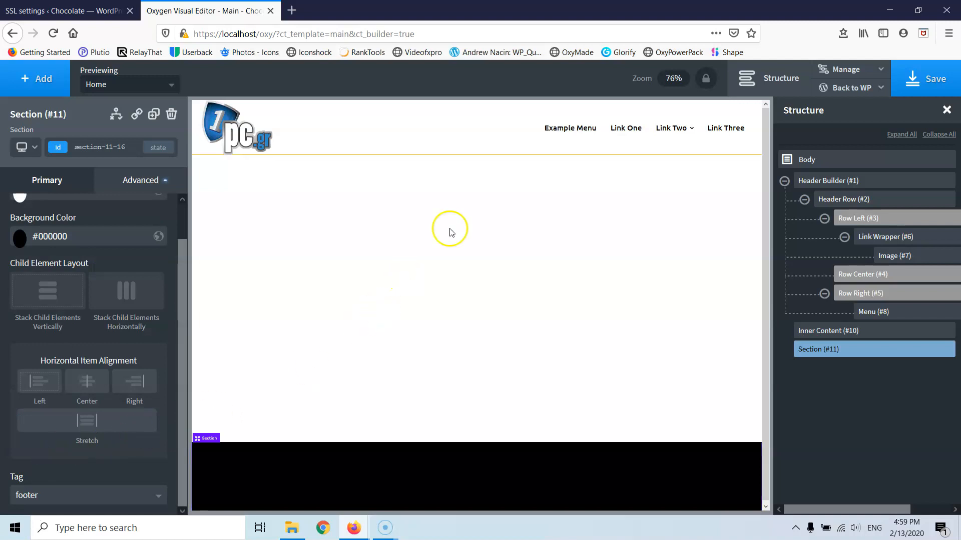
left_click(911, 79)
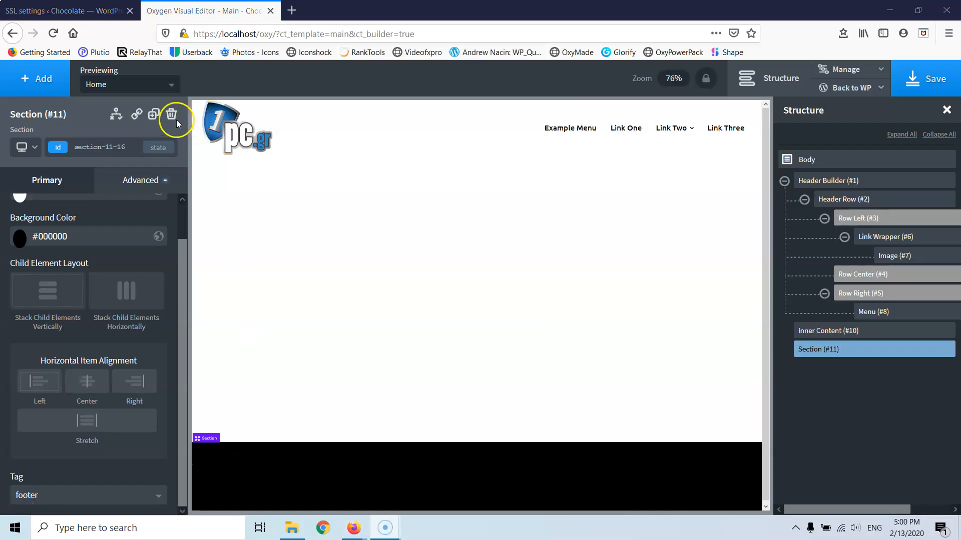
- Go to the Appearance > Menus page in the WordPress admin
left_click(93, 11)
mouse_move(23, 175)
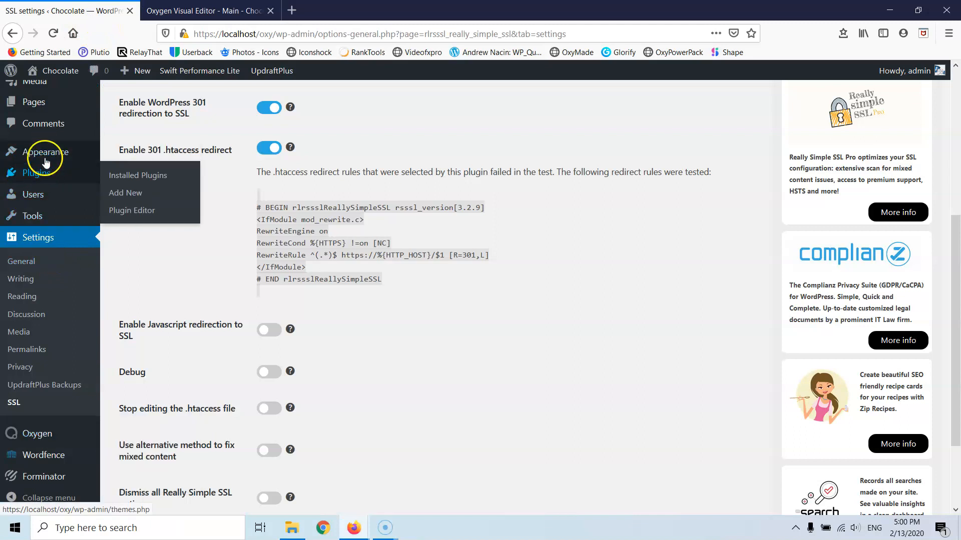
mouse_move(75, 152)
left_click(124, 193)
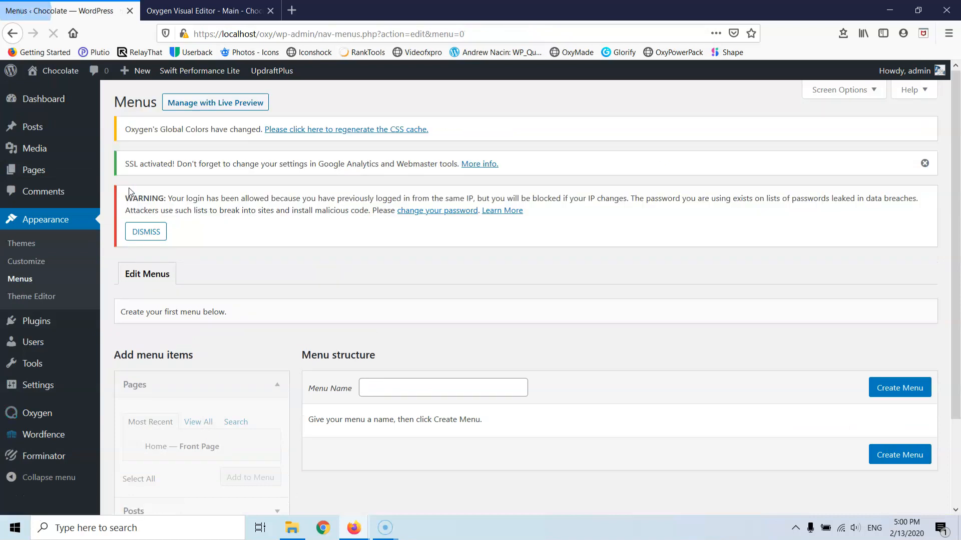
scroll(306, 209, "down", 2)
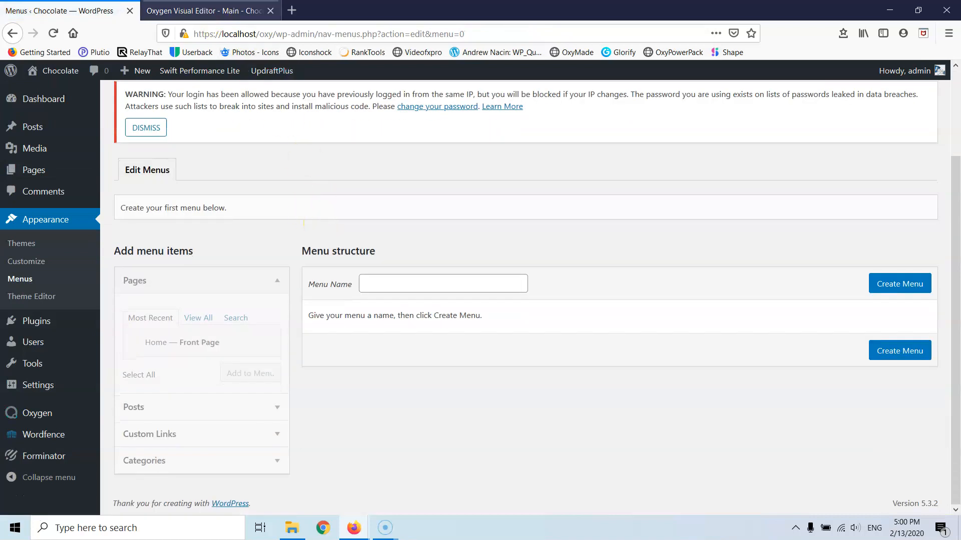
key("ctrl+Tab")
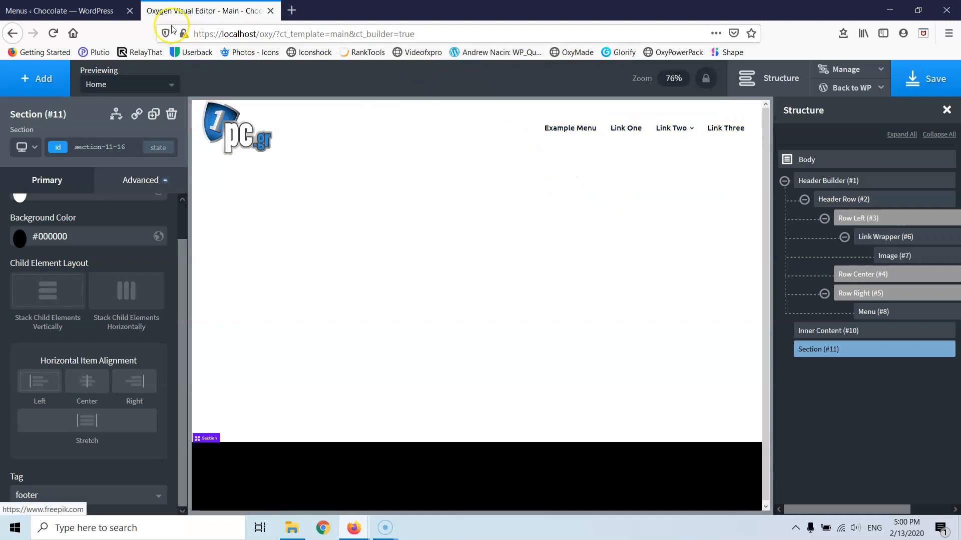
left_click(57, 9)
- Create a new menu named 'Main' and tick the Home page for it
left_click(377, 289)
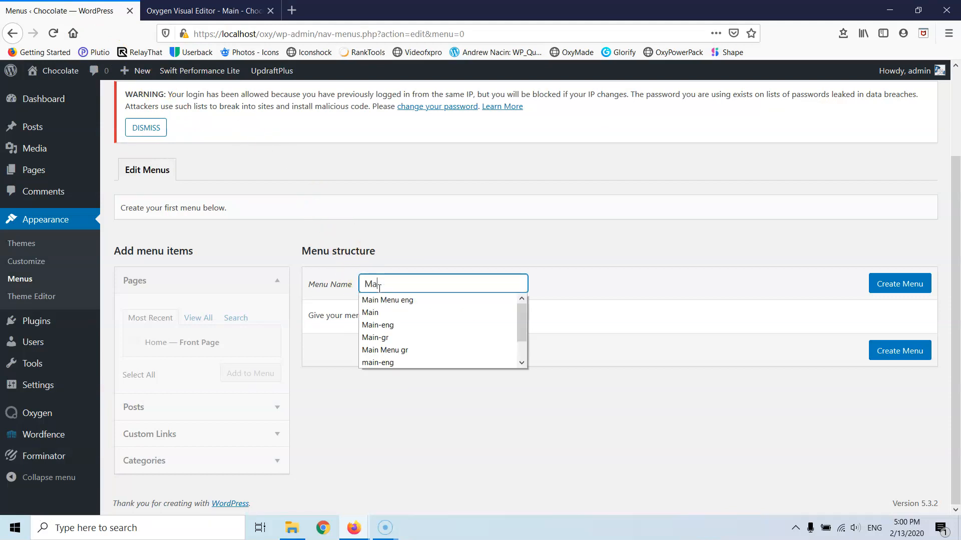
left_click(871, 283)
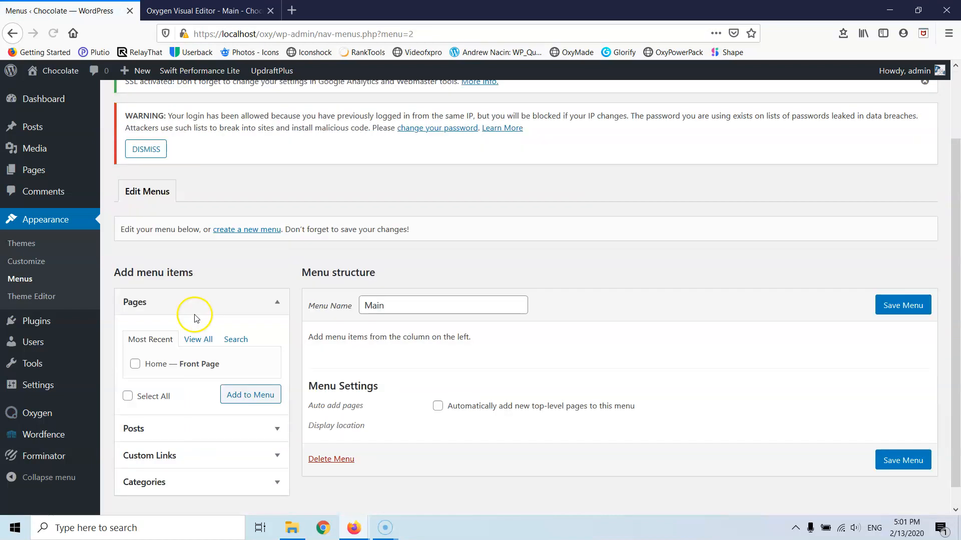
scroll(196, 319, "down", 1)
left_click(135, 342)
- Add the Home page and a '#' custom link named Services to the menu
left_click(252, 373)
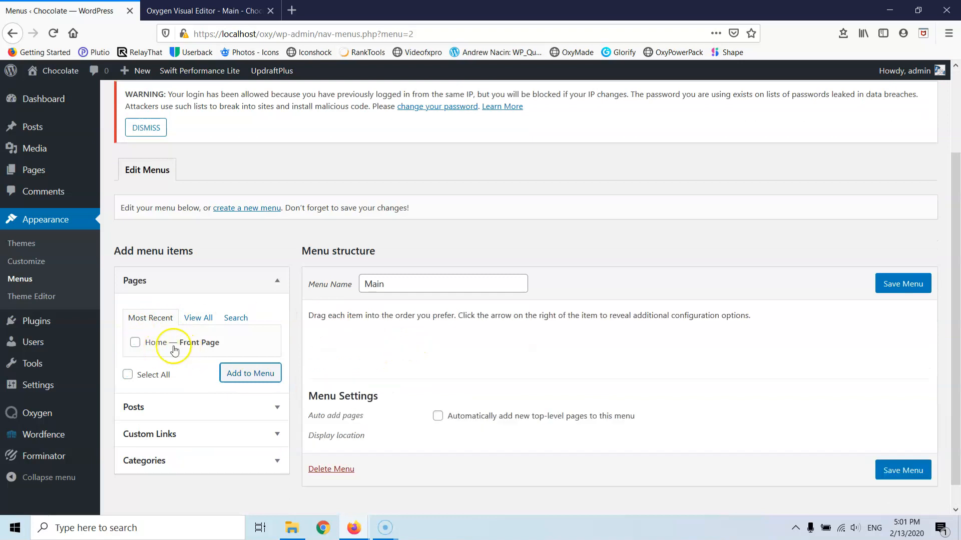
left_click(170, 436)
left_click(215, 373)
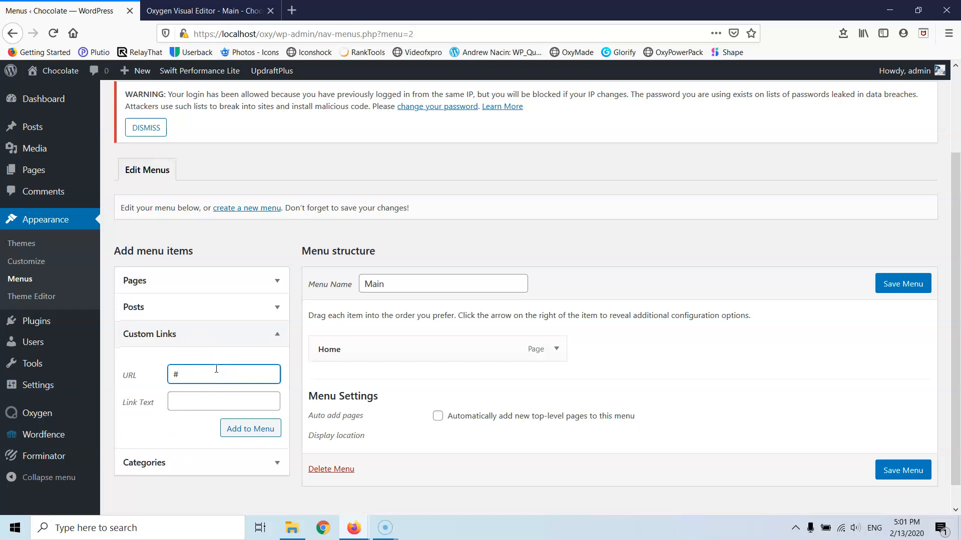
left_click(193, 402)
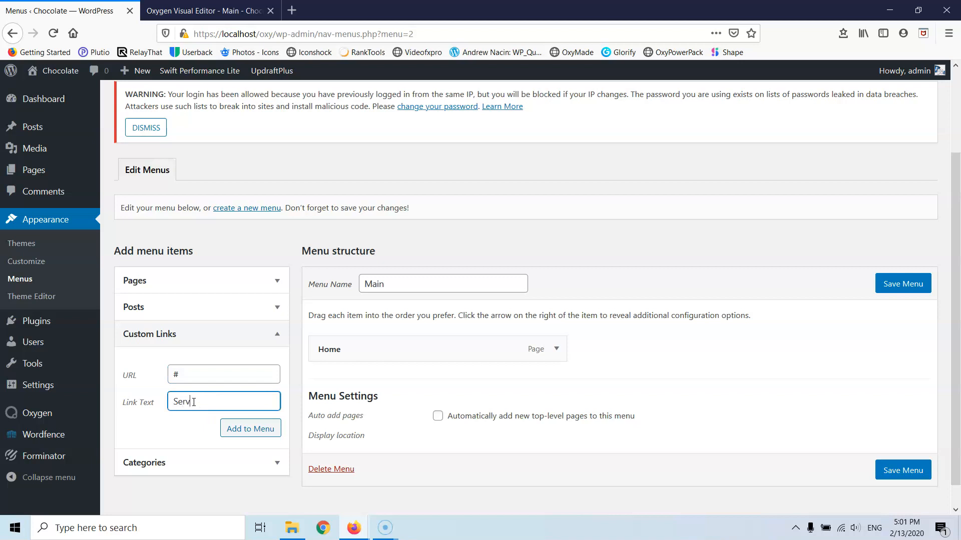
left_click(250, 429)
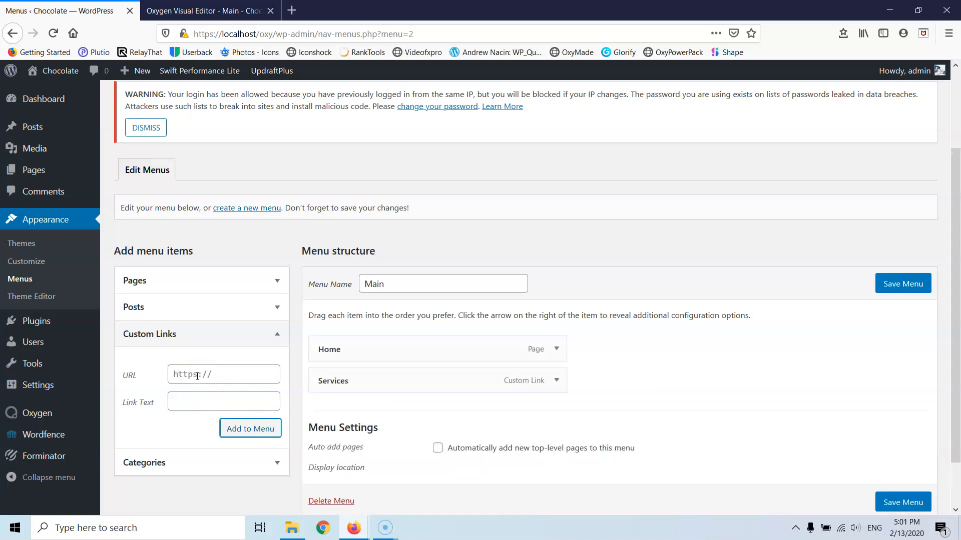
- Add '#' custom links named About Us and Contact, then save the Main menu
triple_click(198, 375)
type("#")
left_click(209, 402)
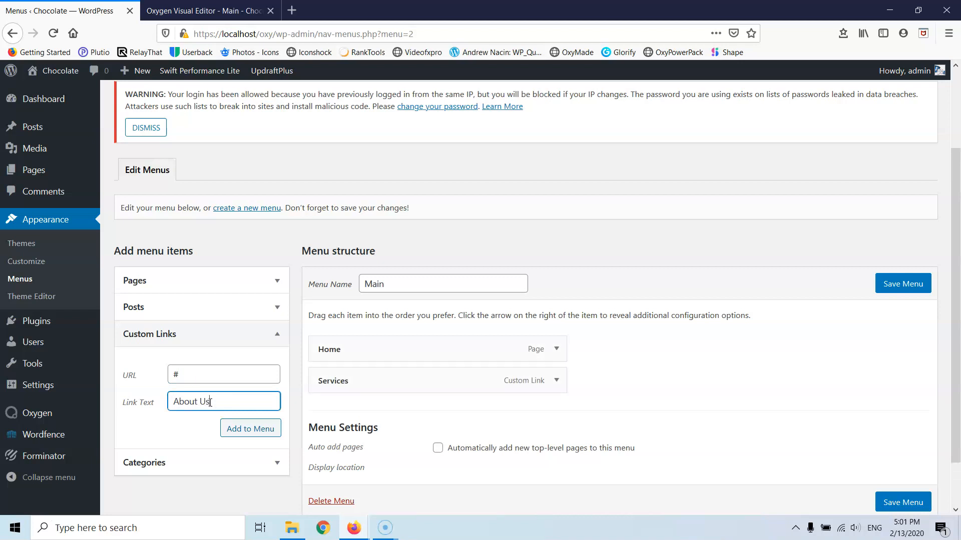
left_click(250, 431)
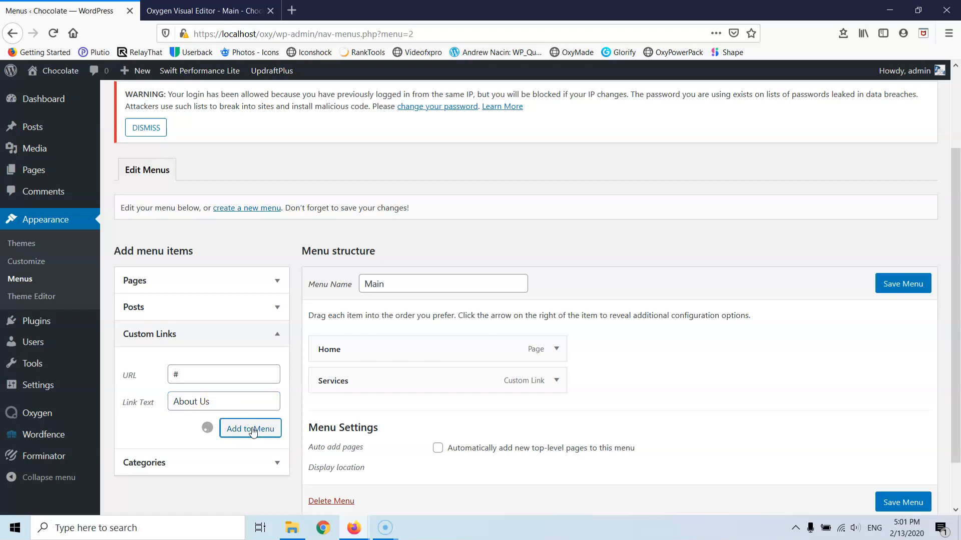
left_click(177, 378)
type("#")
left_click(198, 405)
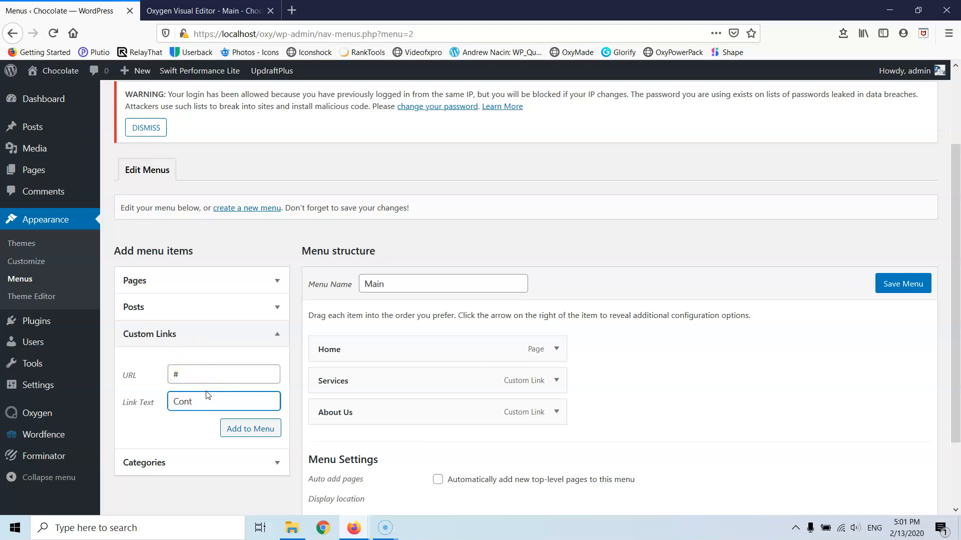
type("t")
left_click(237, 429)
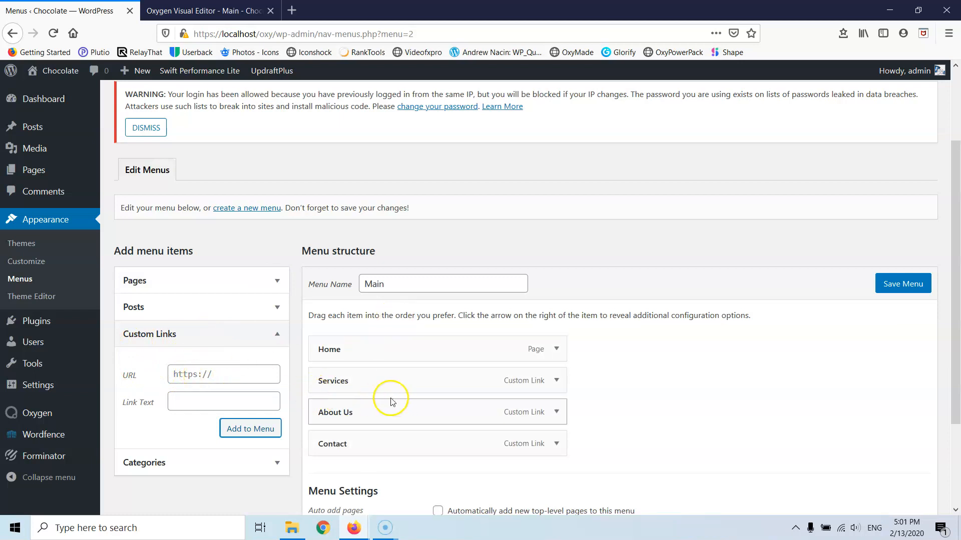
scroll(685, 371, "down", 3)
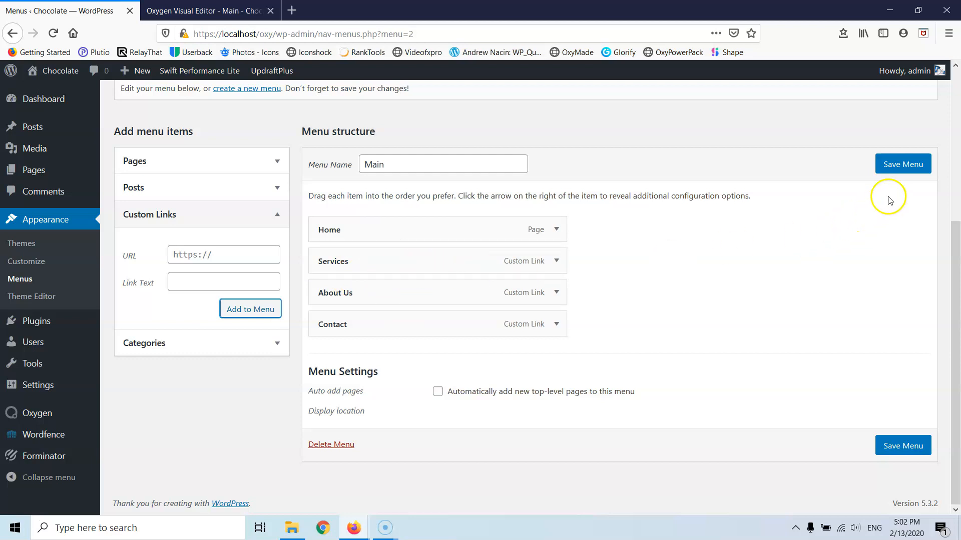
left_click(894, 168)
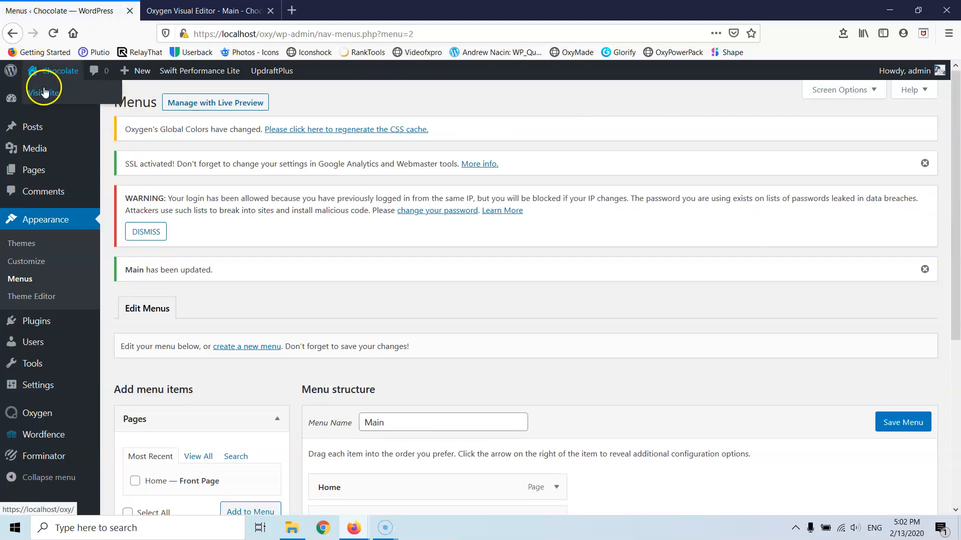
- Open the live site in a new tab to view the header menu, then return to Menus
right_click(50, 93)
left_click(95, 101)
left_click(168, 14)
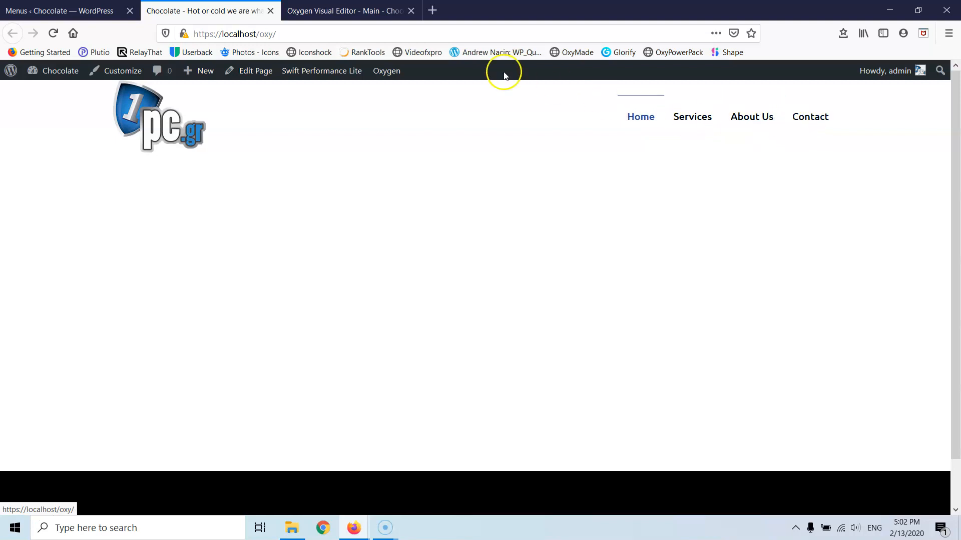
left_click(90, 10)
- Nest Services under Home, save the menu, and reload the live site to see the dropdown
scroll(330, 296, "down", 4)
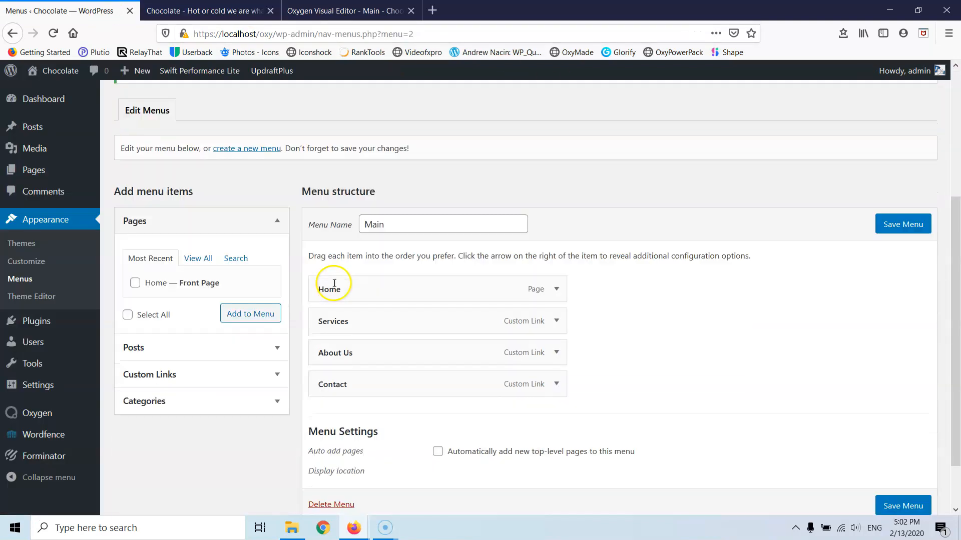
left_click_drag(369, 330, 324, 319)
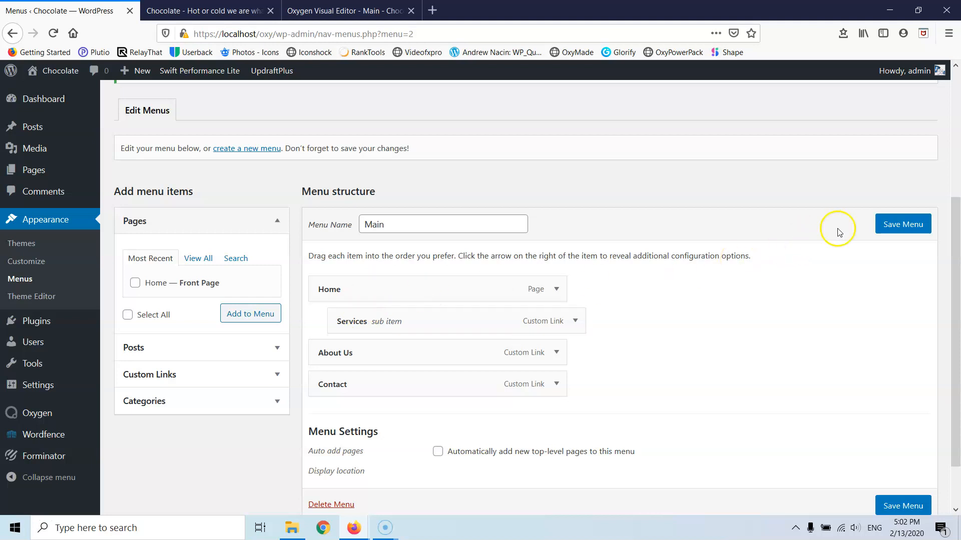
left_click(900, 224)
left_click(209, 9)
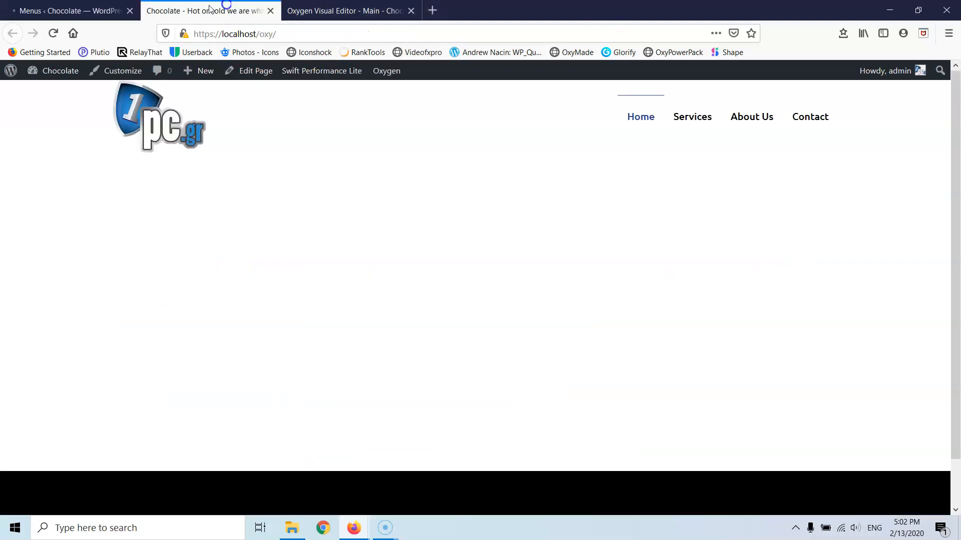
left_click(52, 34)
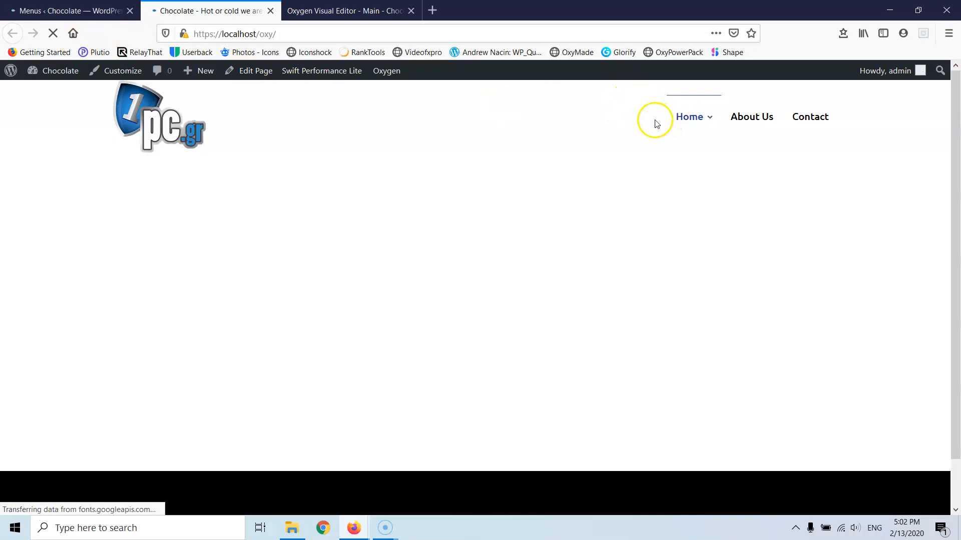
mouse_move(696, 118)
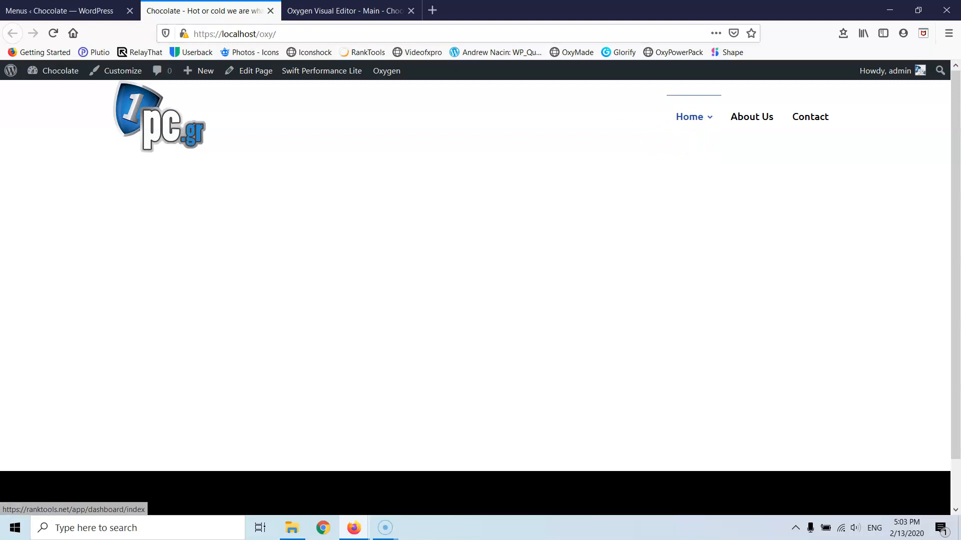
- Move Services back to the top level of the Main menu and save it
left_click(66, 10)
scroll(410, 250, "down", 4)
left_click_drag(395, 261, 337, 298)
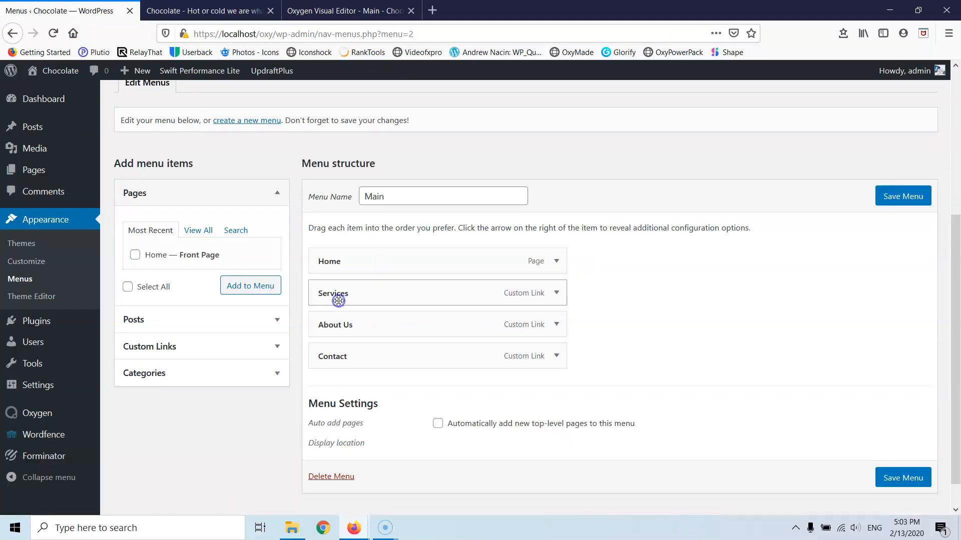
left_click(895, 196)
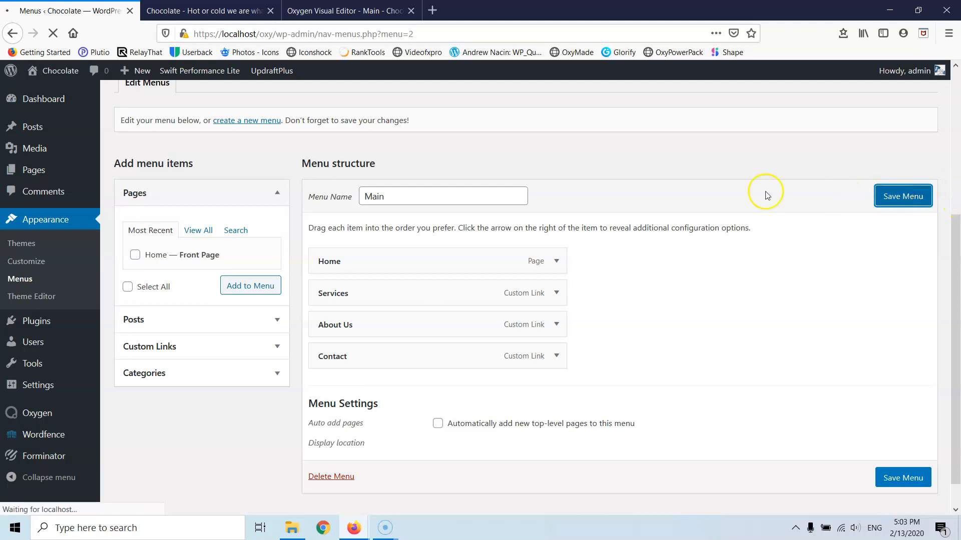
- Open Appearance > Customize in a new browser tab
mouse_move(294, 64)
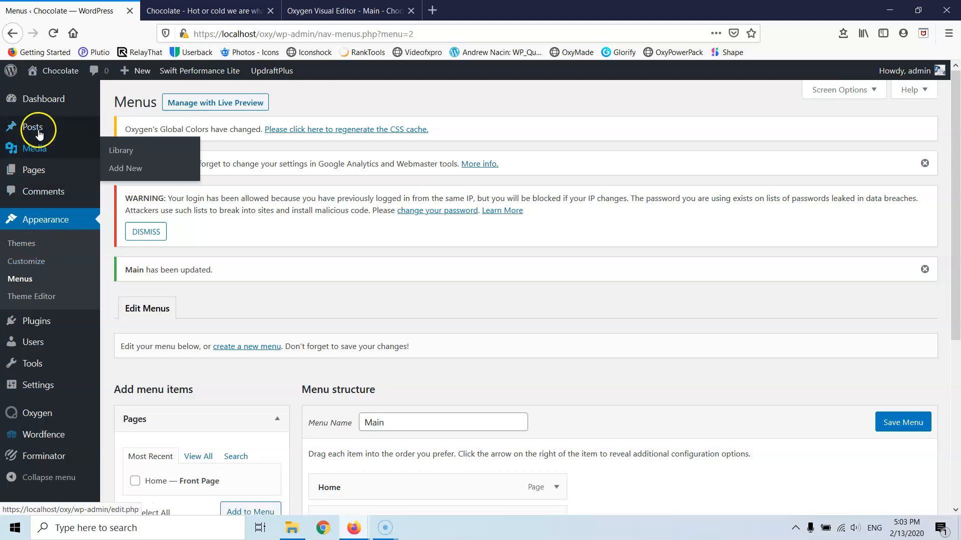
right_click(37, 264)
left_click(80, 267)
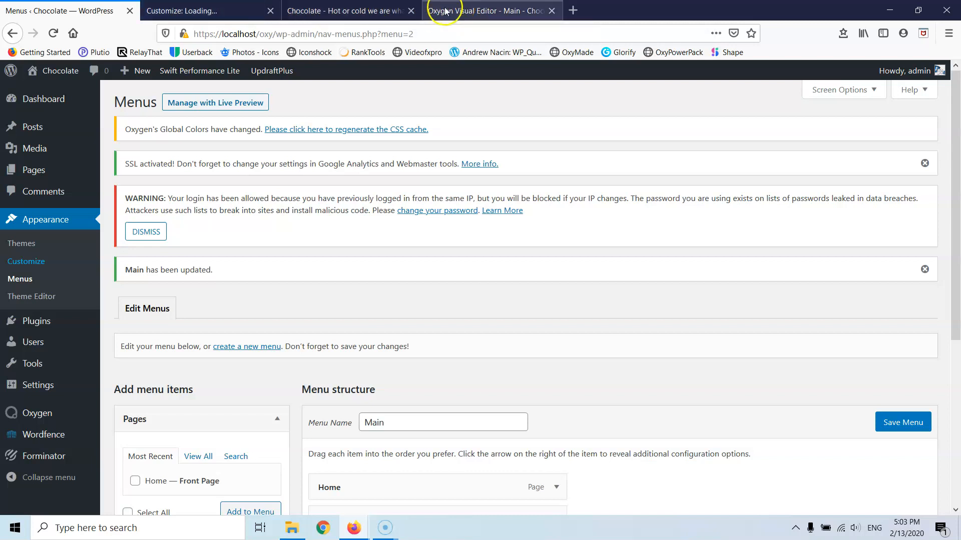
- Choose logo.png as the site icon in Site Identity and crop it
left_click(229, 11)
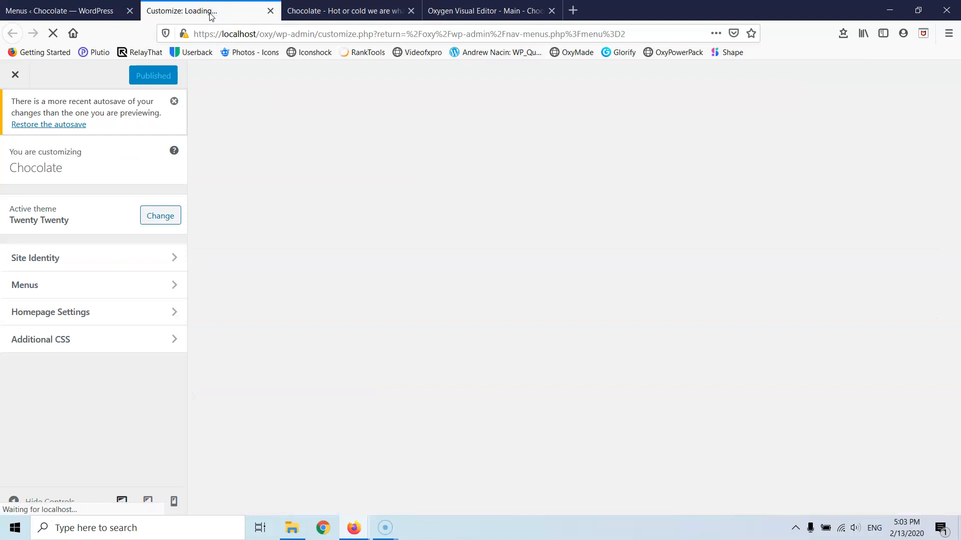
left_click(59, 260)
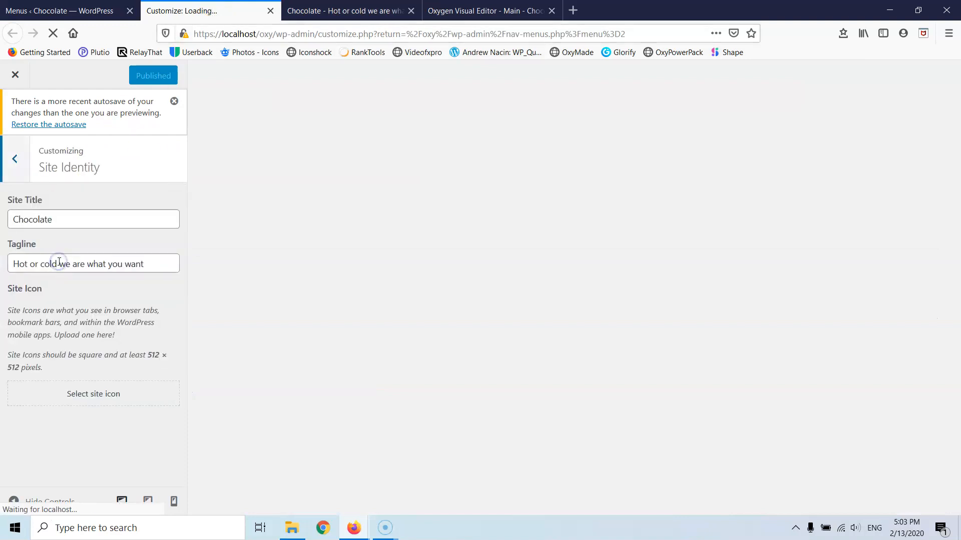
left_click(89, 396)
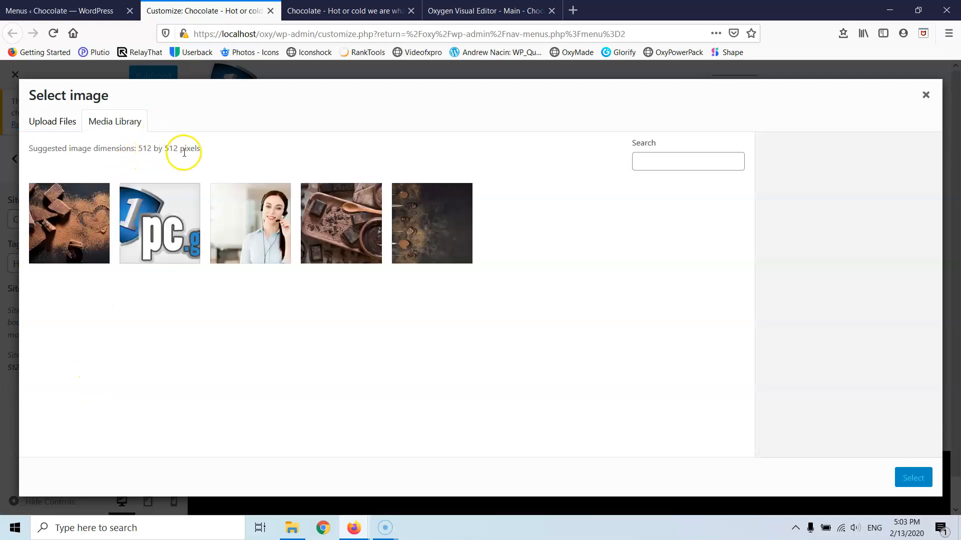
left_click(165, 222)
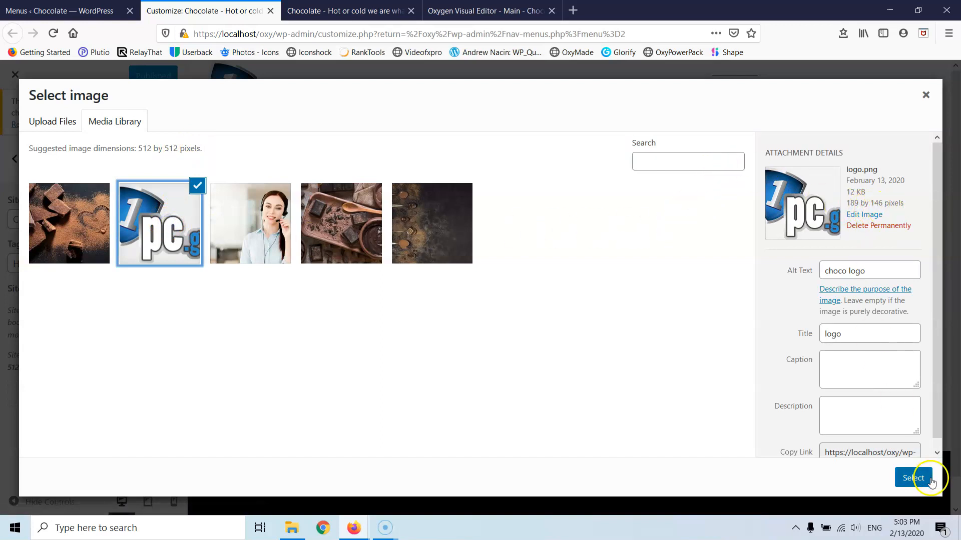
left_click(913, 478)
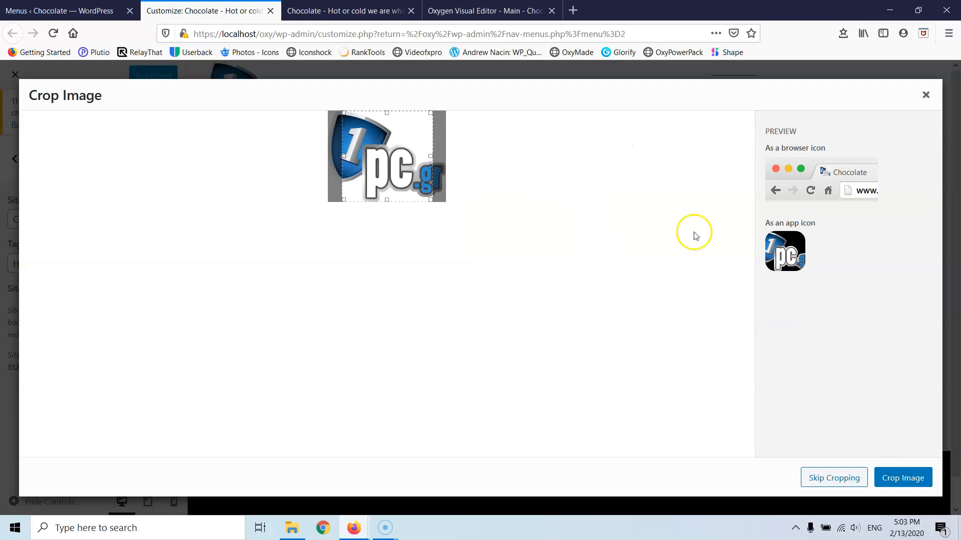
left_click_drag(395, 144, 381, 143)
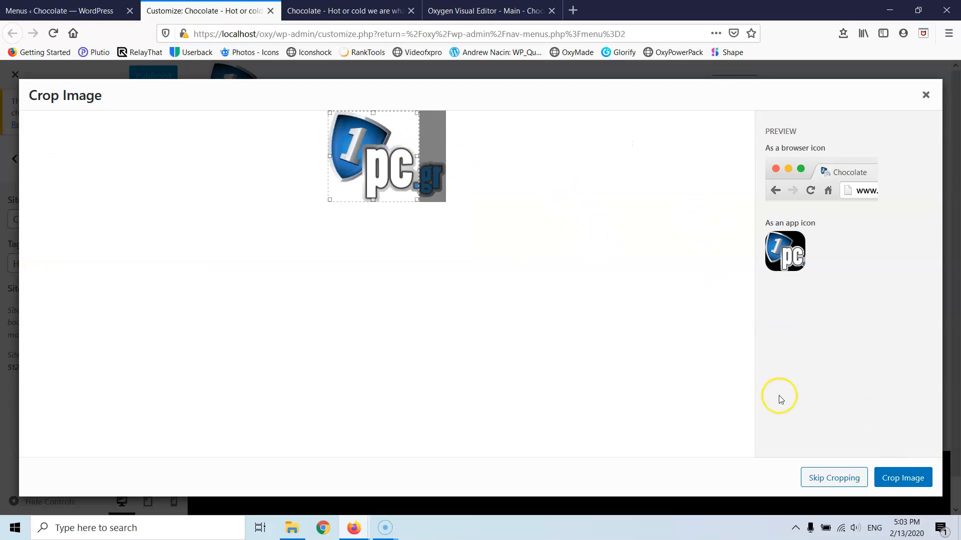
left_click(879, 482)
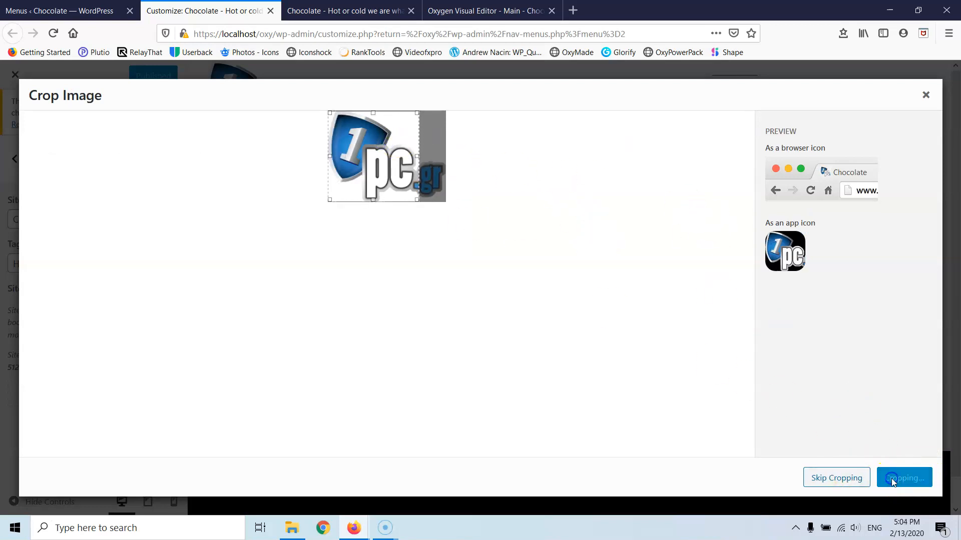
left_click(403, 141)
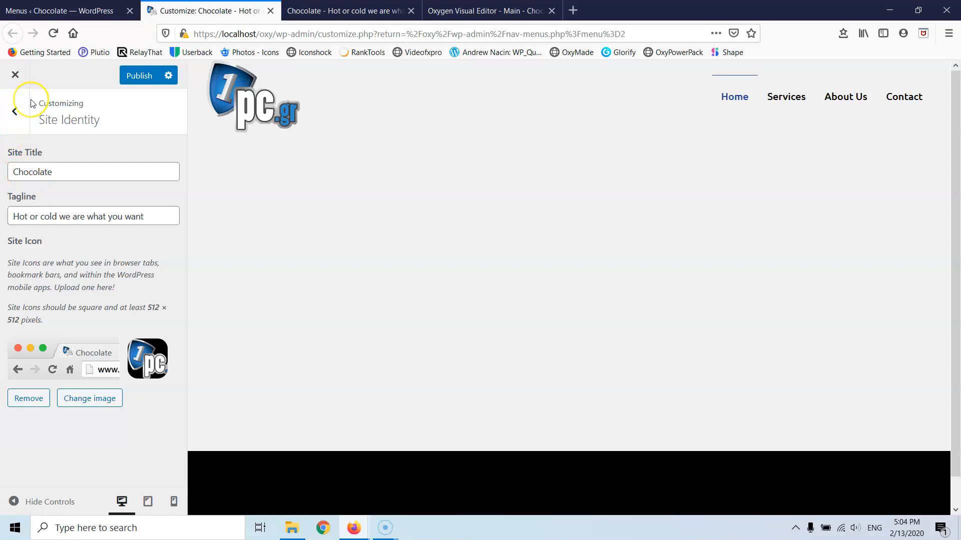
- Publish the Customizer changes and close the Customizer tab
left_click(15, 111)
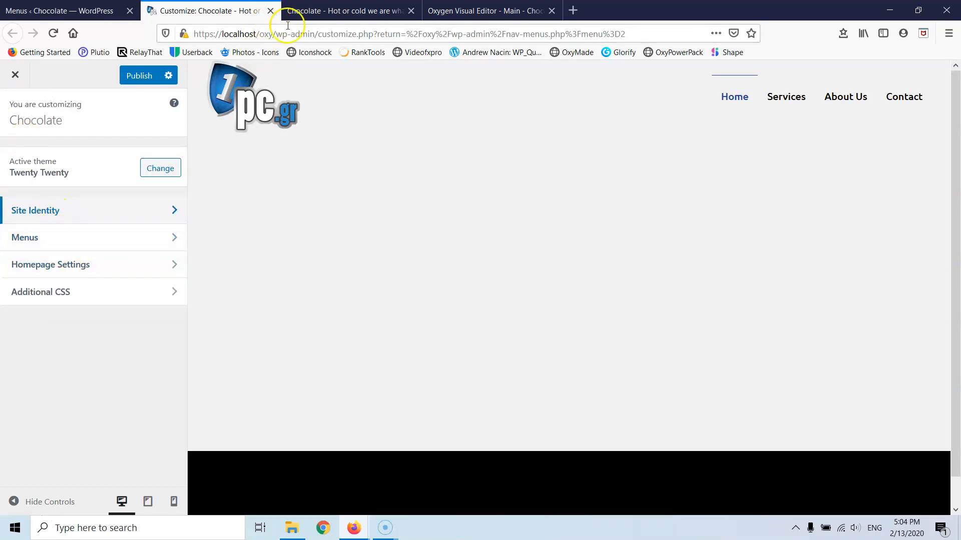
left_click(139, 76)
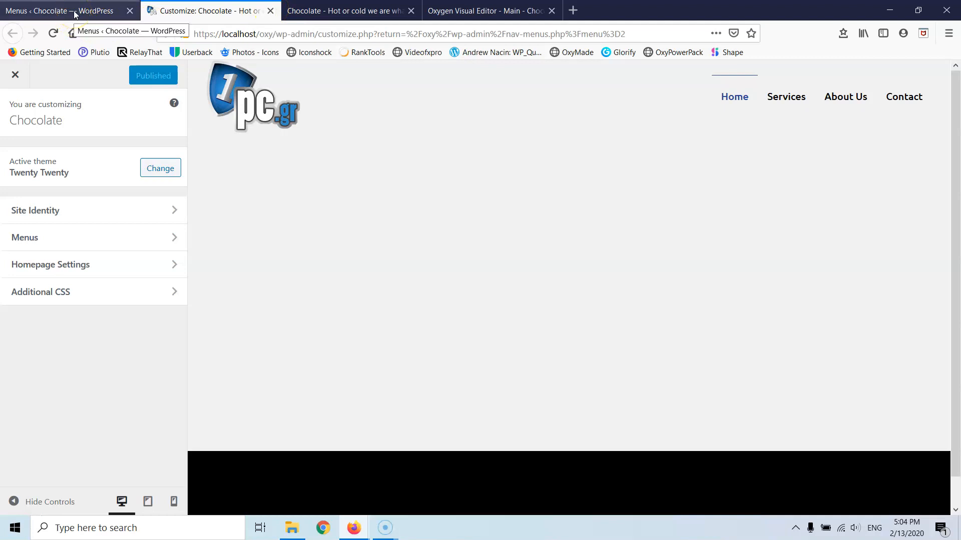
left_click(270, 11)
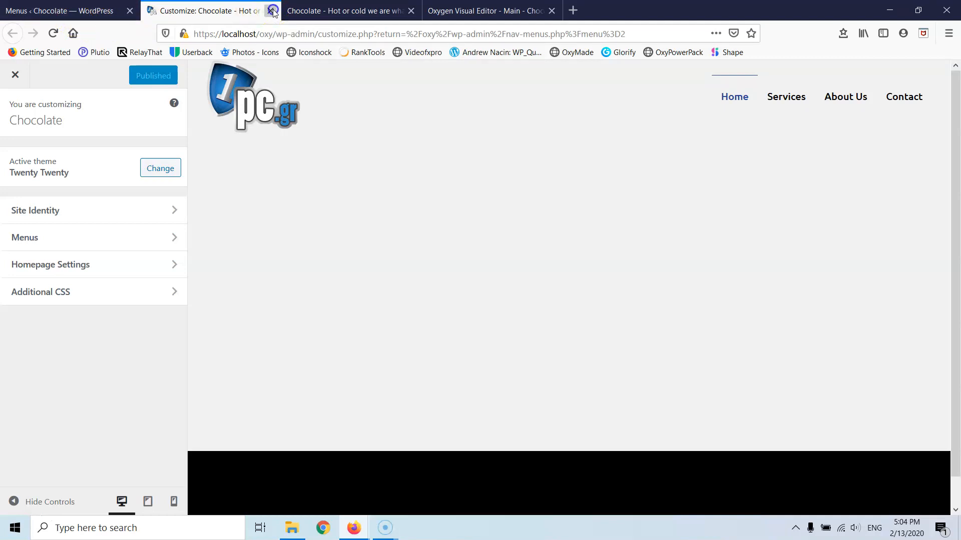
left_click(83, 17)
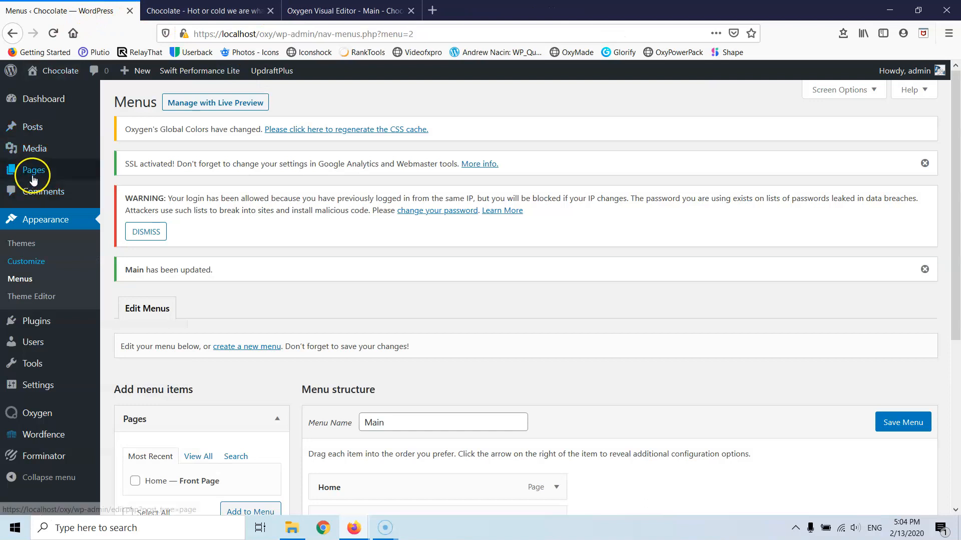
- Open the Home page from All Pages, dismiss the welcome tip, and launch Edit with Oxygen
left_click(123, 174)
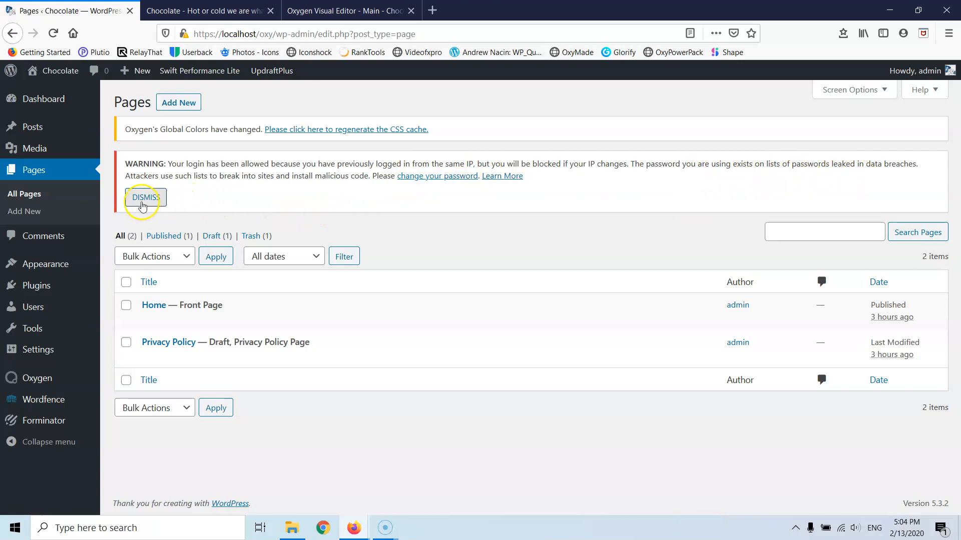
left_click(157, 306)
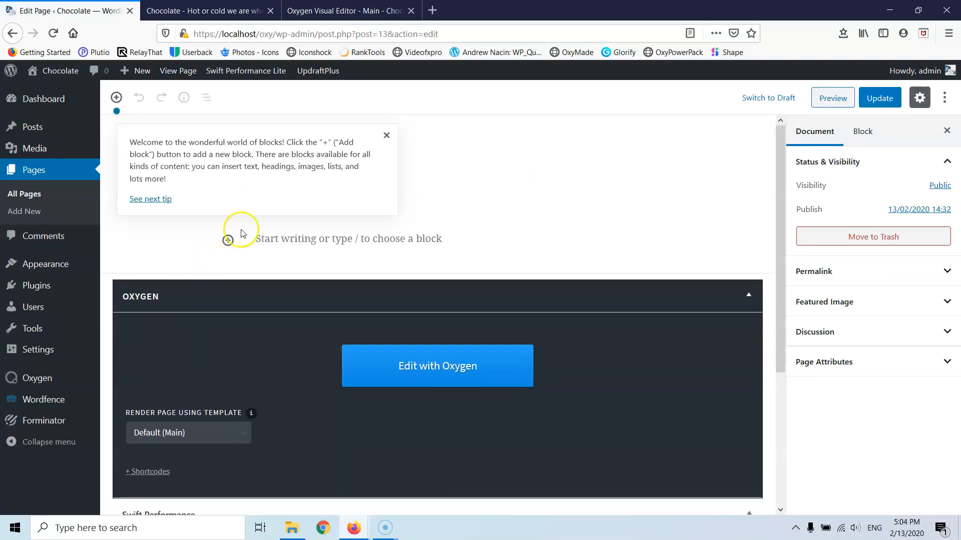
left_click(387, 135)
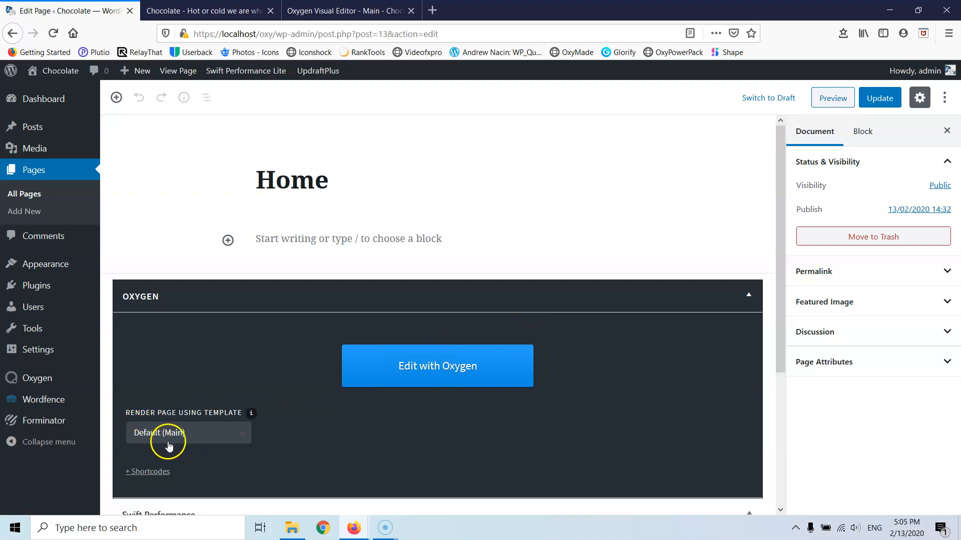
left_click(440, 367)
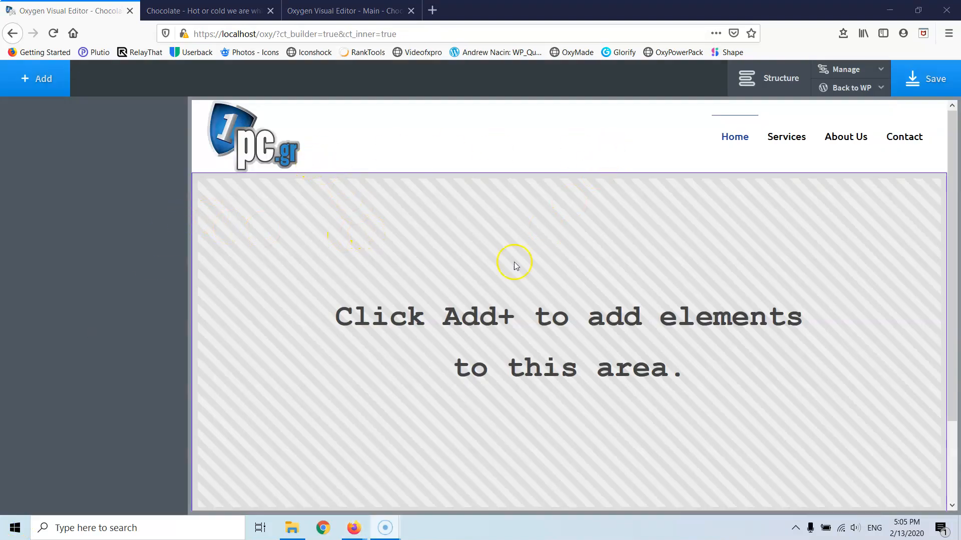
scroll(511, 267, "down", 2)
- Add a new Section to the Home page and set its HTML tag to section
scroll(518, 483, "up", 2)
left_click(43, 88)
left_click(59, 205)
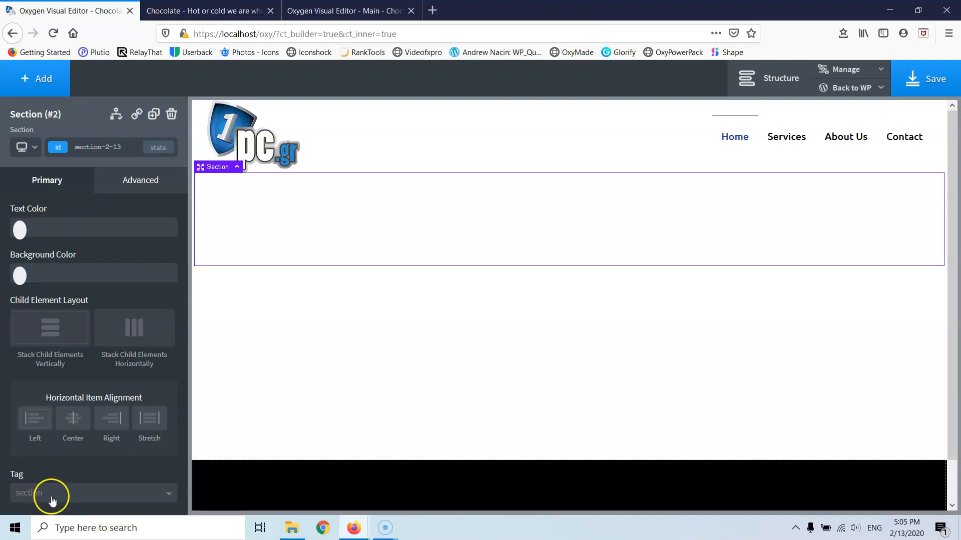
scroll(117, 371, "down", 3)
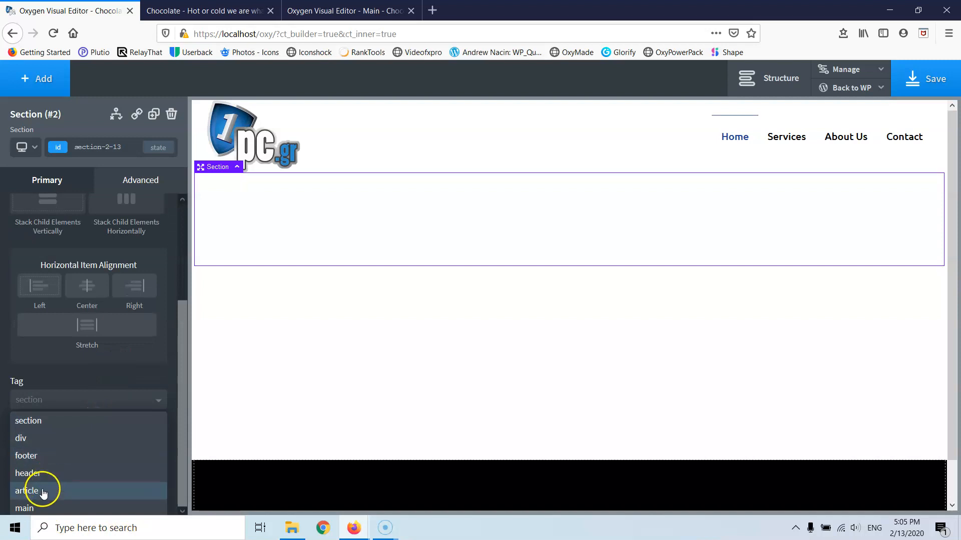
left_click(53, 425)
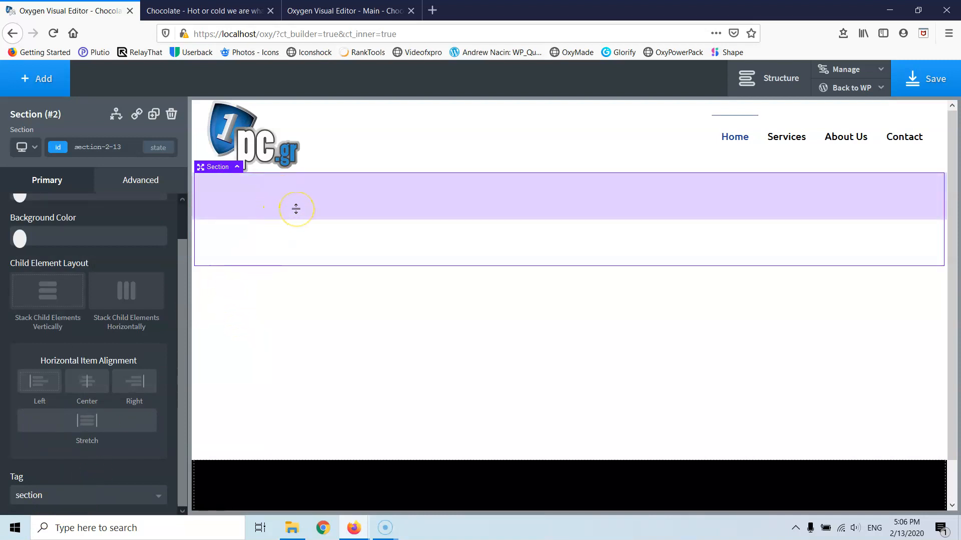
- Select the empty section and open its Advanced background settings
left_click(39, 88)
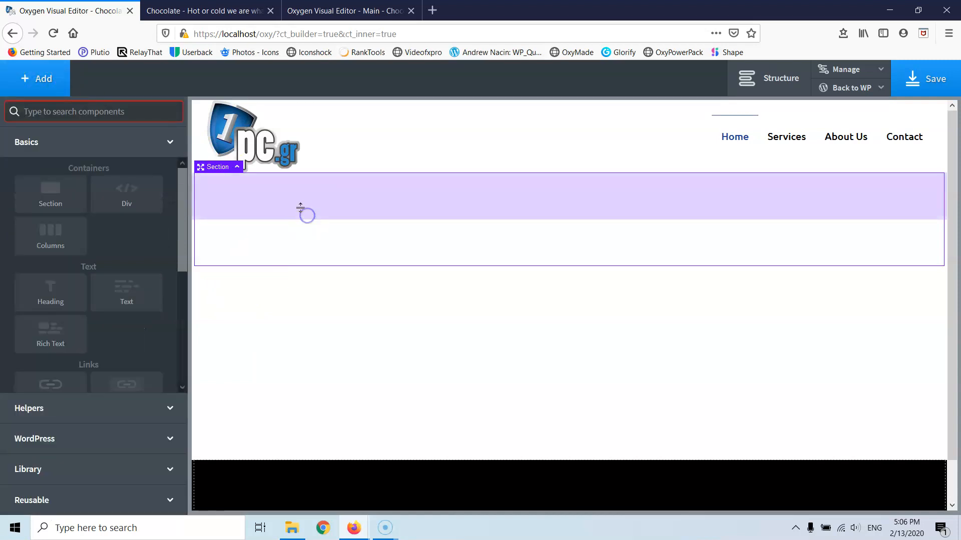
left_click(761, 70)
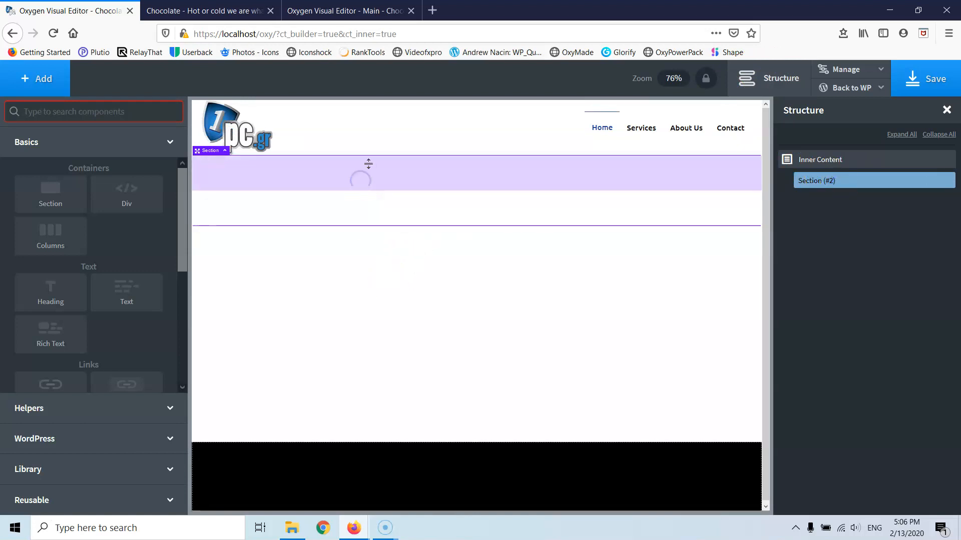
left_click(367, 203)
left_click(363, 196)
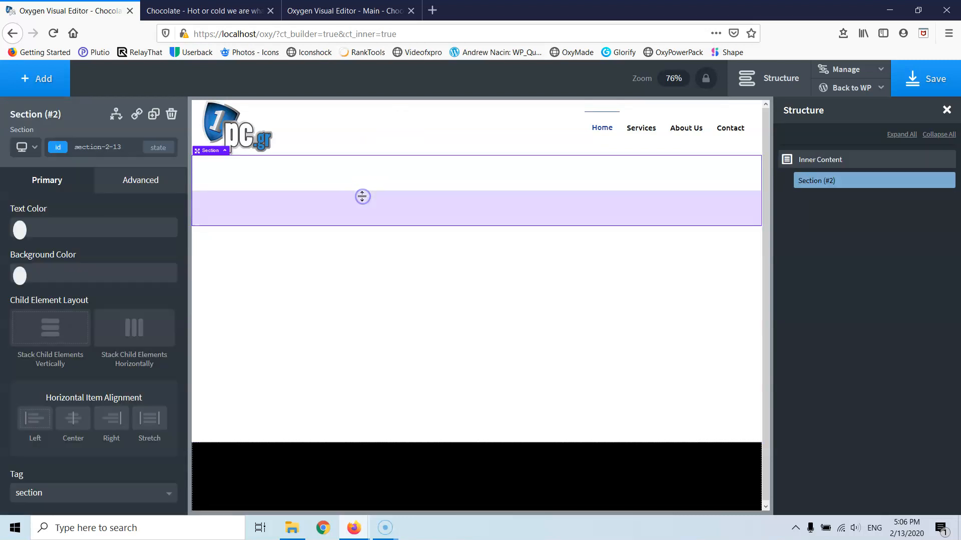
left_click(139, 189)
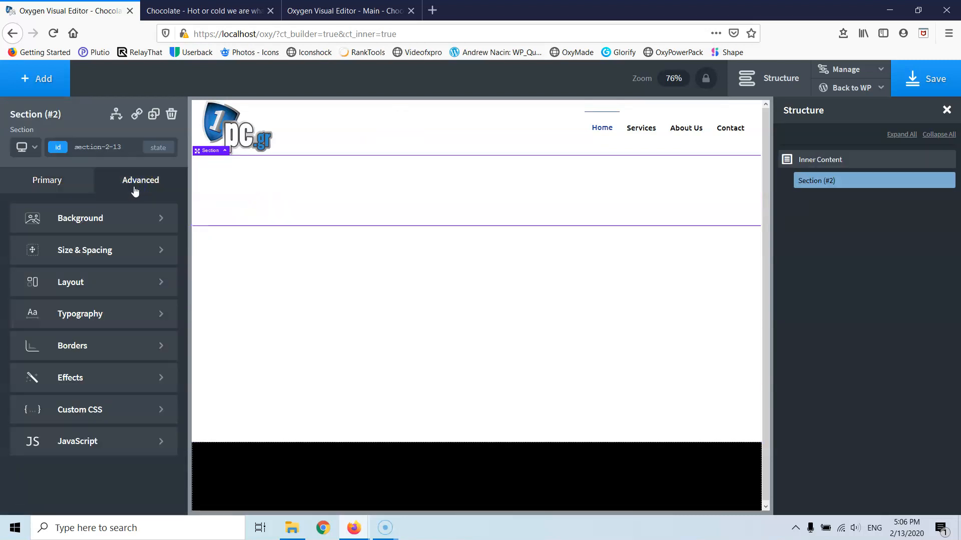
left_click(80, 217)
- Set the section's background image to choco.jpg
left_click(106, 287)
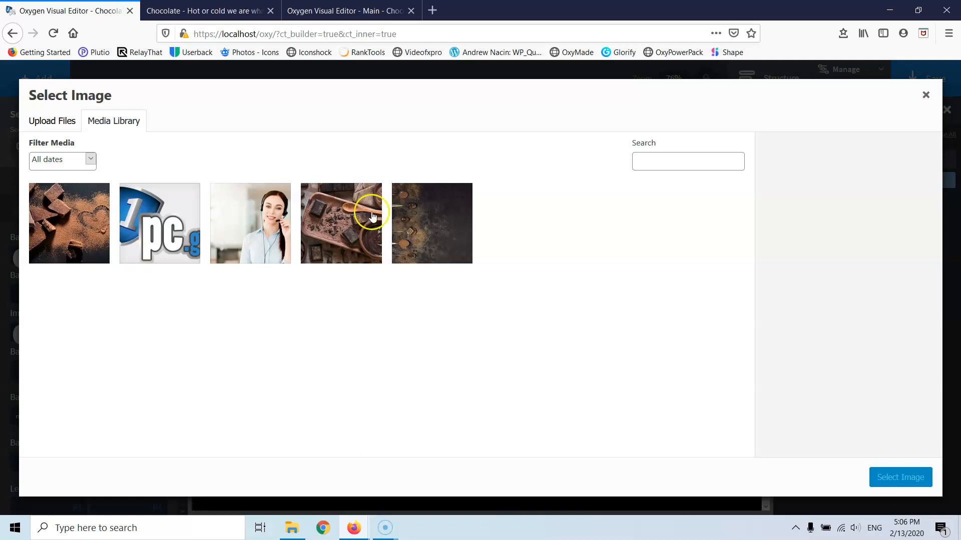
left_click(339, 236)
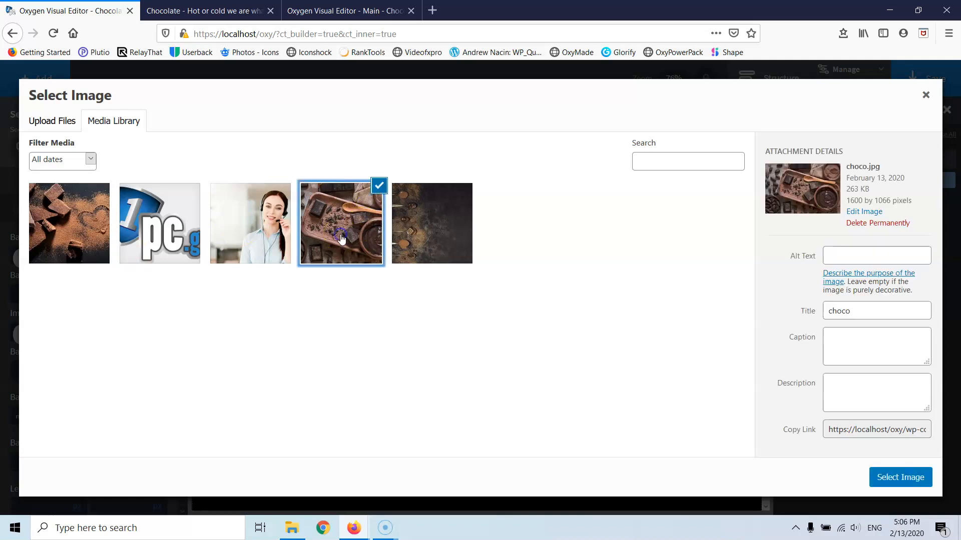
left_click(901, 478)
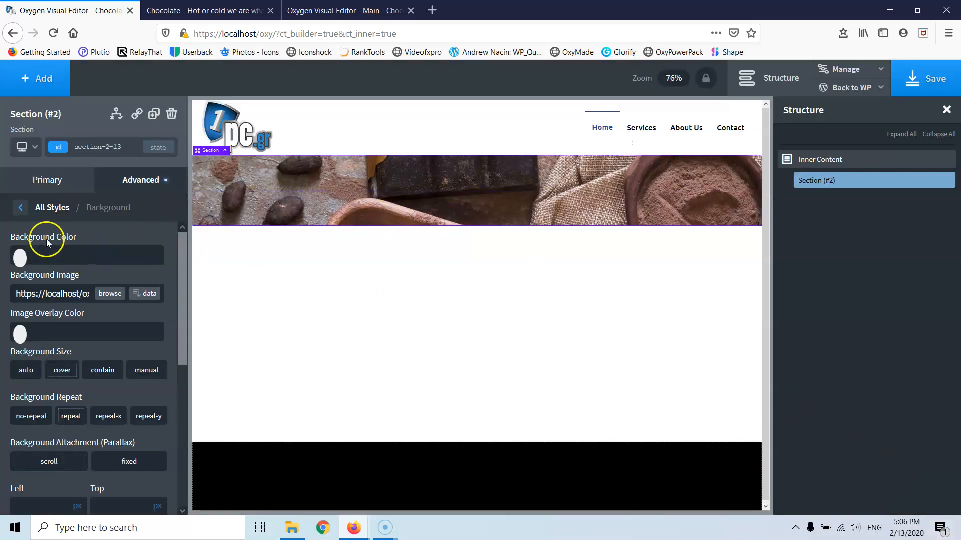
left_click(21, 209)
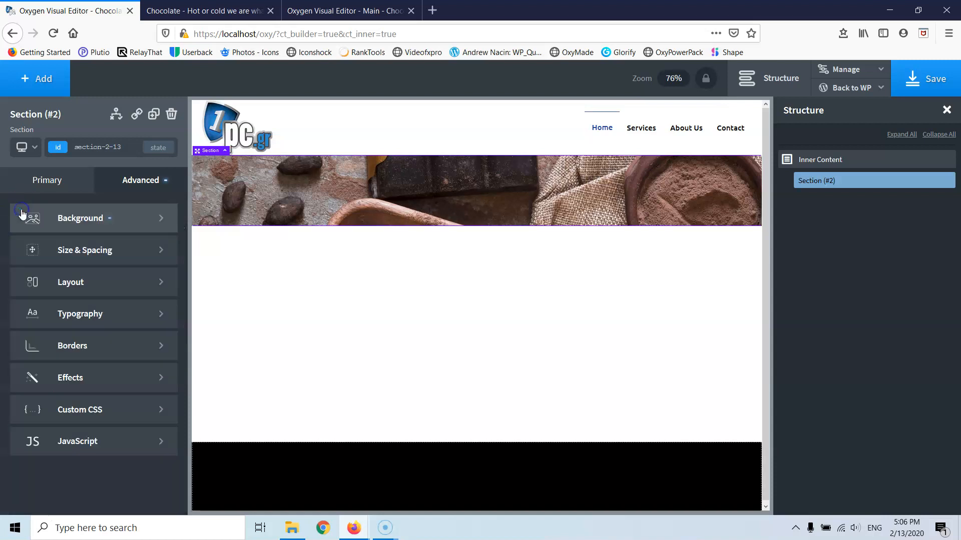
- Make the section 600 px tall in Size & Spacing
left_click(86, 253)
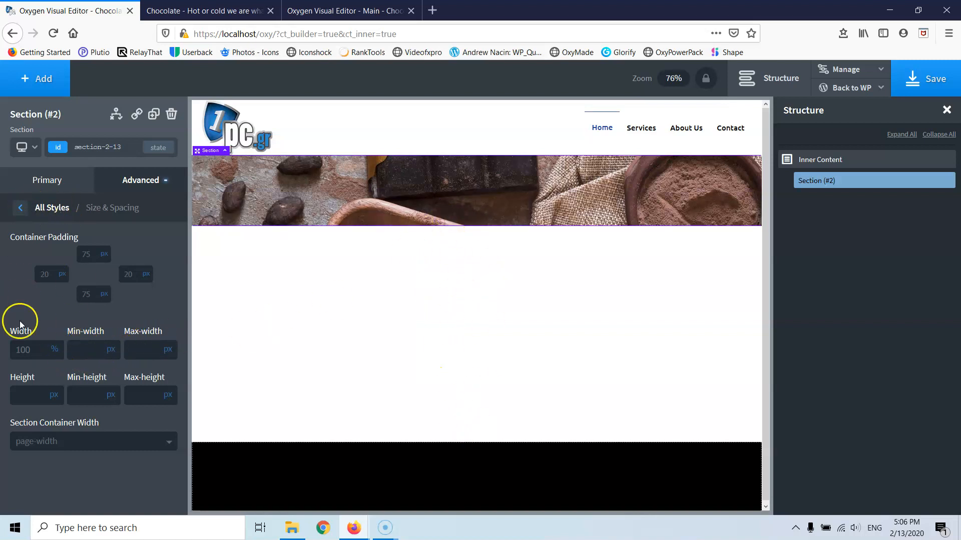
left_click(56, 396)
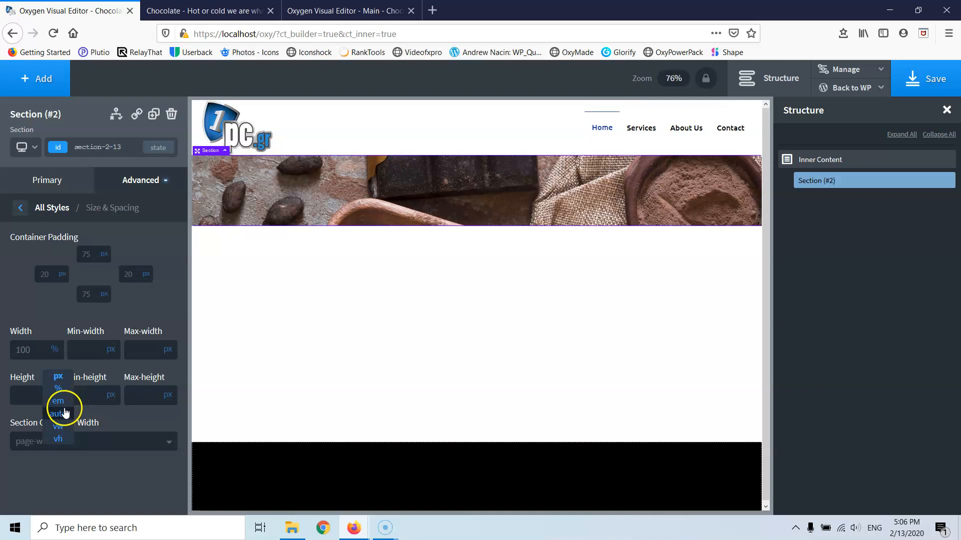
left_click(29, 365)
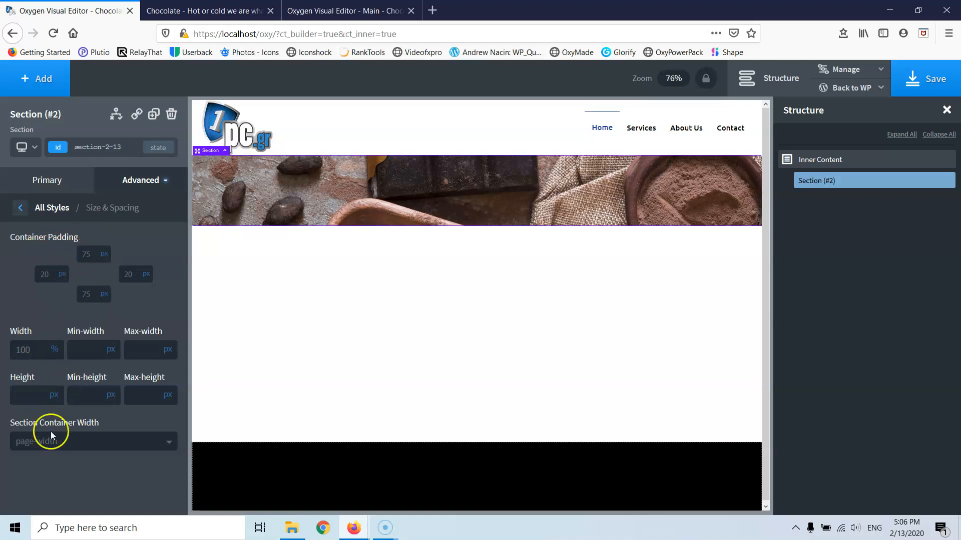
left_click(29, 388)
type("600")
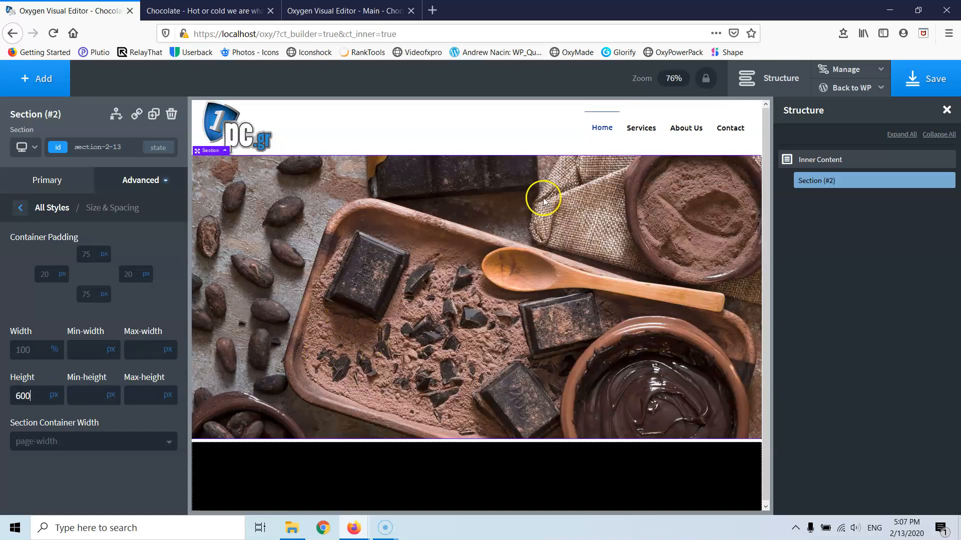
left_click(24, 208)
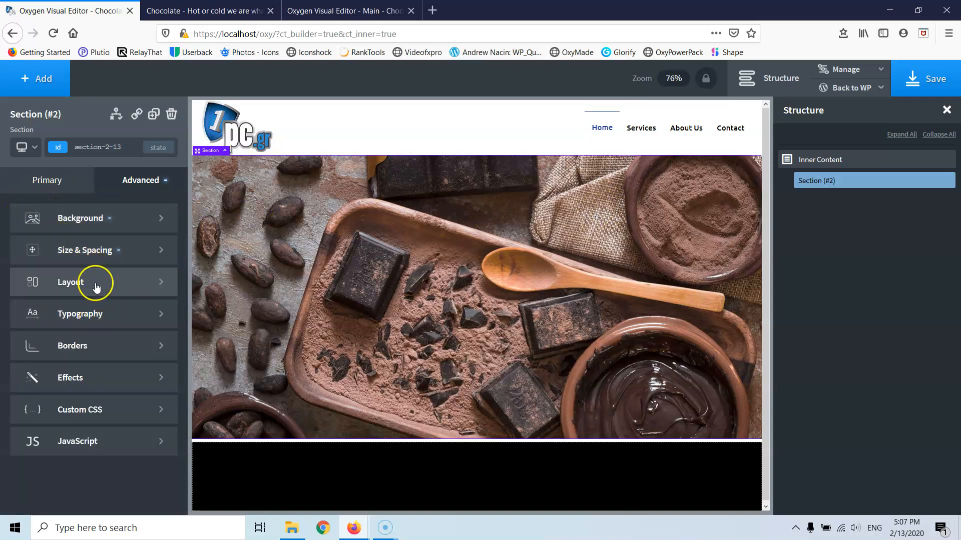
- Set the section's chocolate background to cover, positioned at 50% left and 50% top
left_click(85, 219)
left_click(62, 371)
scroll(76, 352, "down", 3)
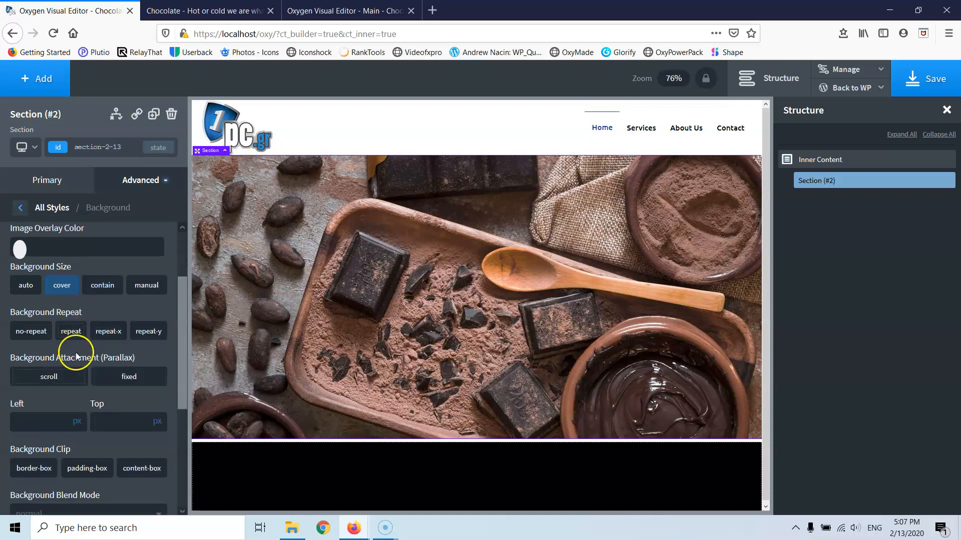
left_click(34, 359)
type("50")
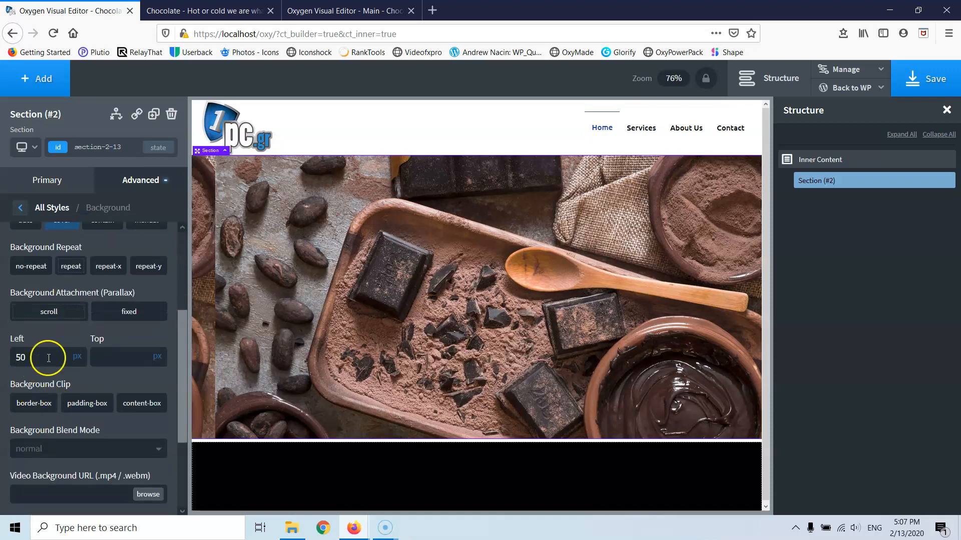
left_click(79, 356)
type("50")
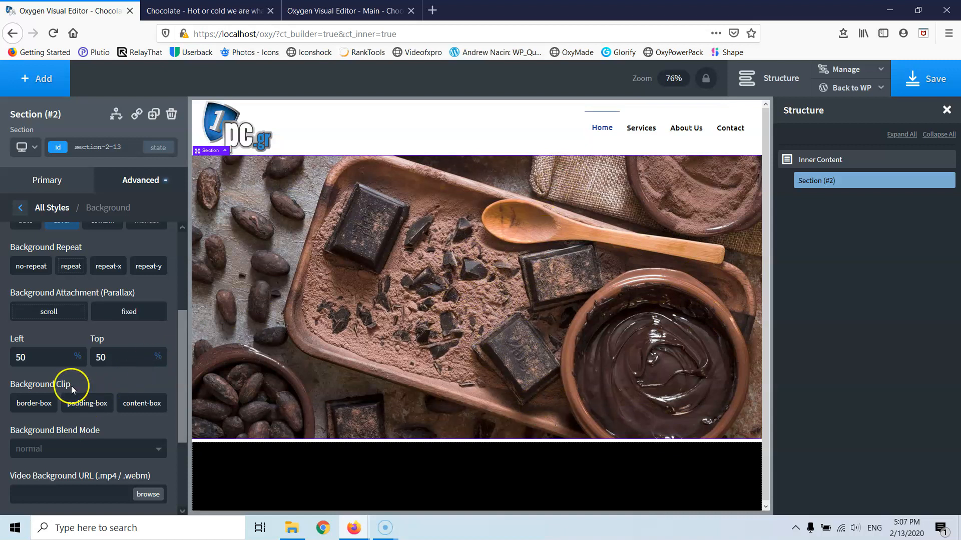
scroll(68, 335, "up", 2)
scroll(68, 334, "down", 4)
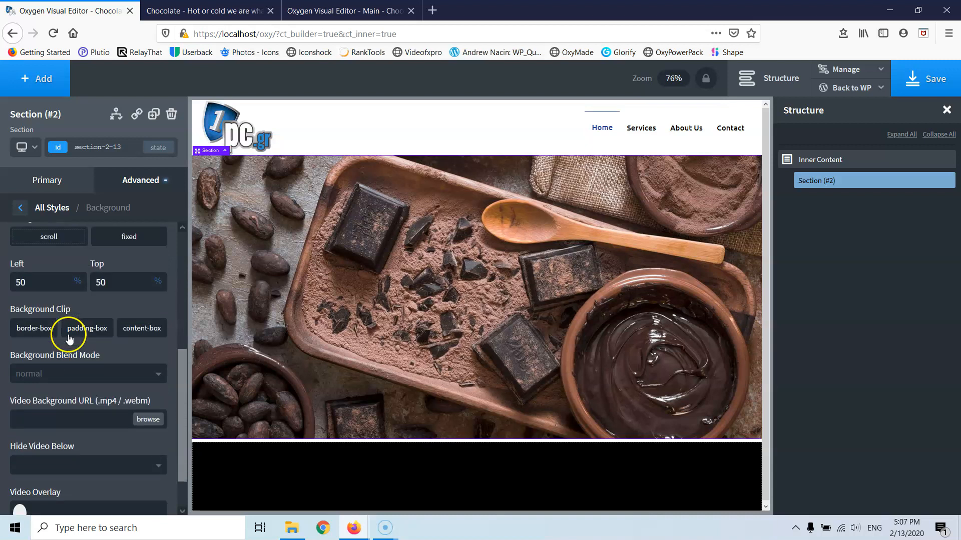
left_click(19, 210)
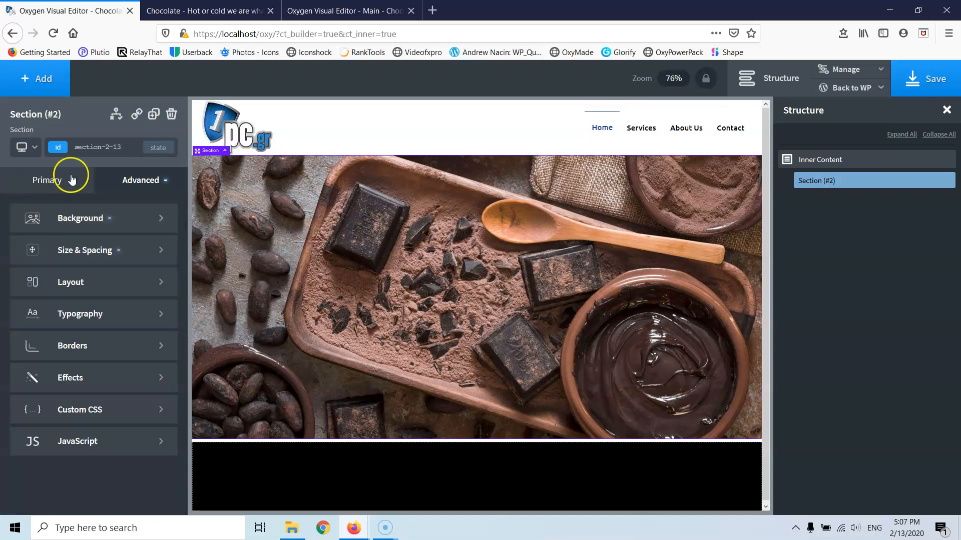
left_click(30, 79)
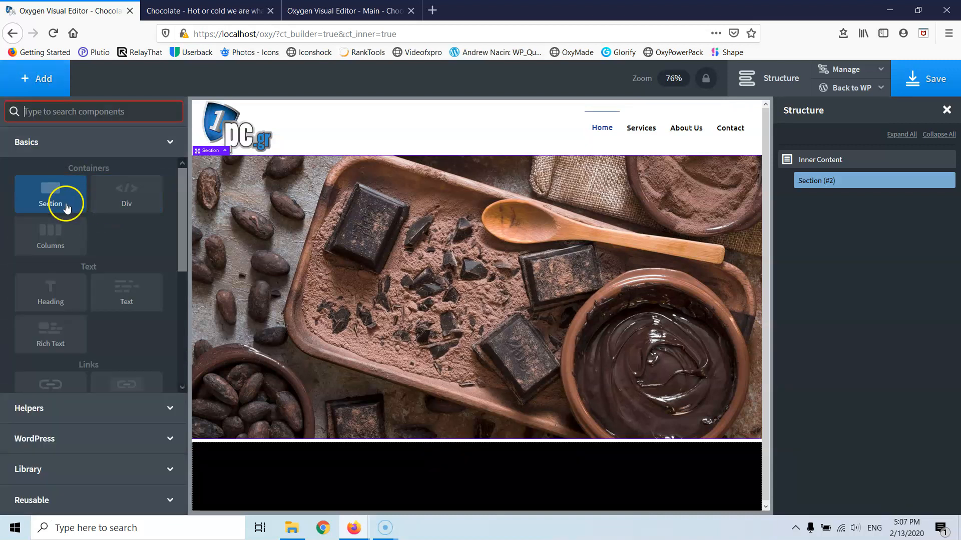
- Add a heading to the chocolate section and make it read 'Choco'
left_click(57, 298)
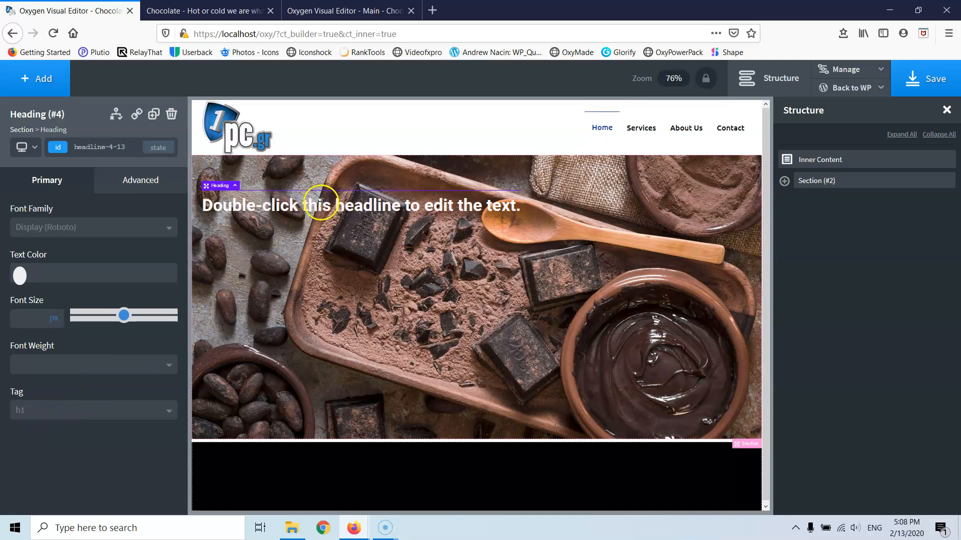
double_click(321, 203)
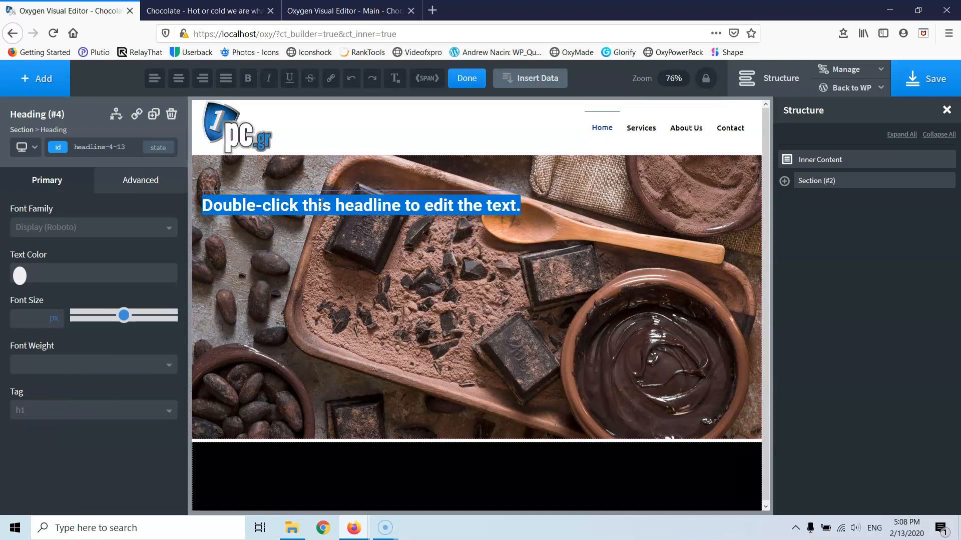
type("Cho")
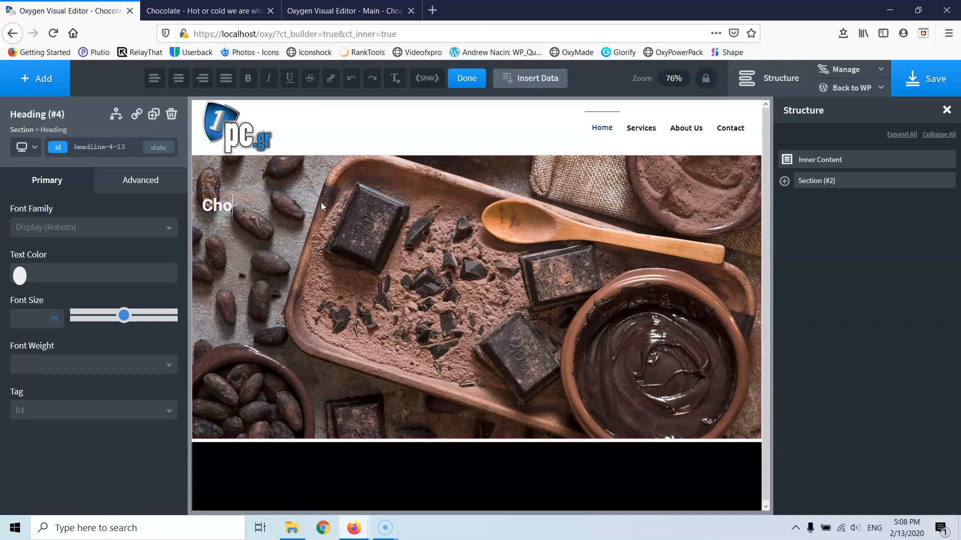
type("ch")
key("BackSpace")
type("o")
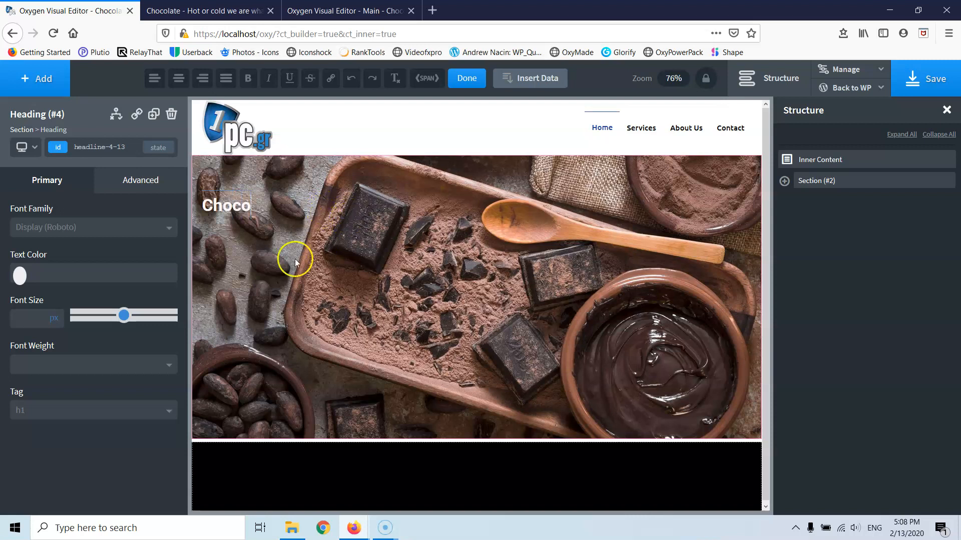
- Stack the section's contents vertically, center them, and add a second heading
left_click(267, 267)
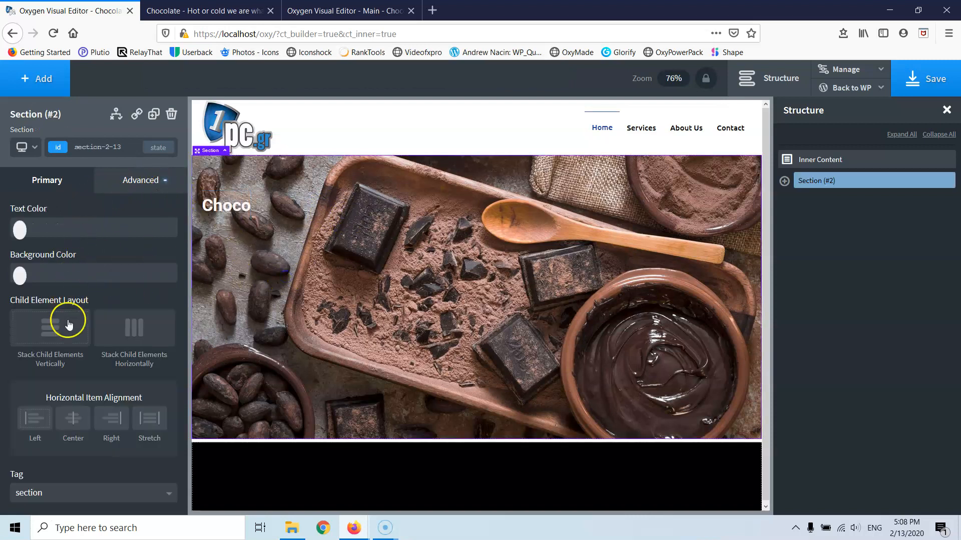
left_click(66, 337)
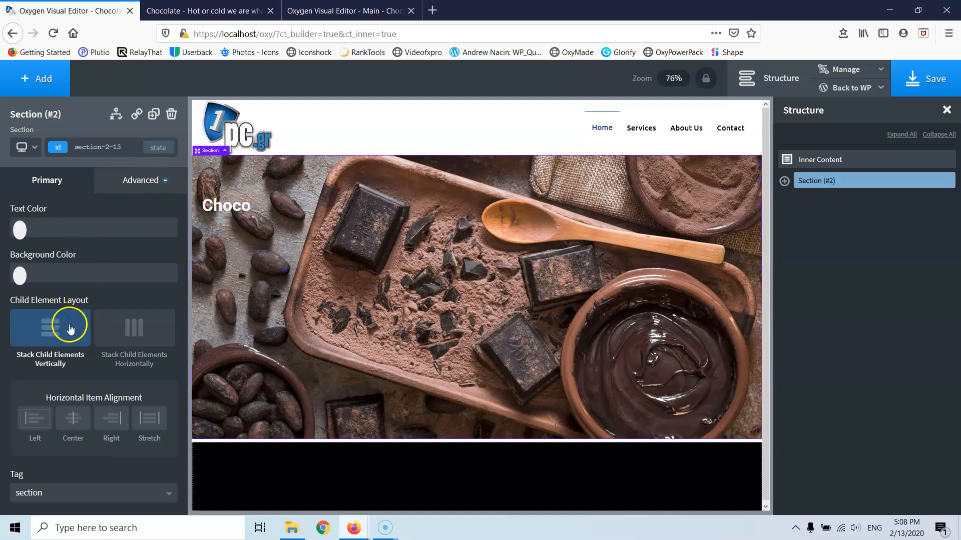
left_click(75, 431)
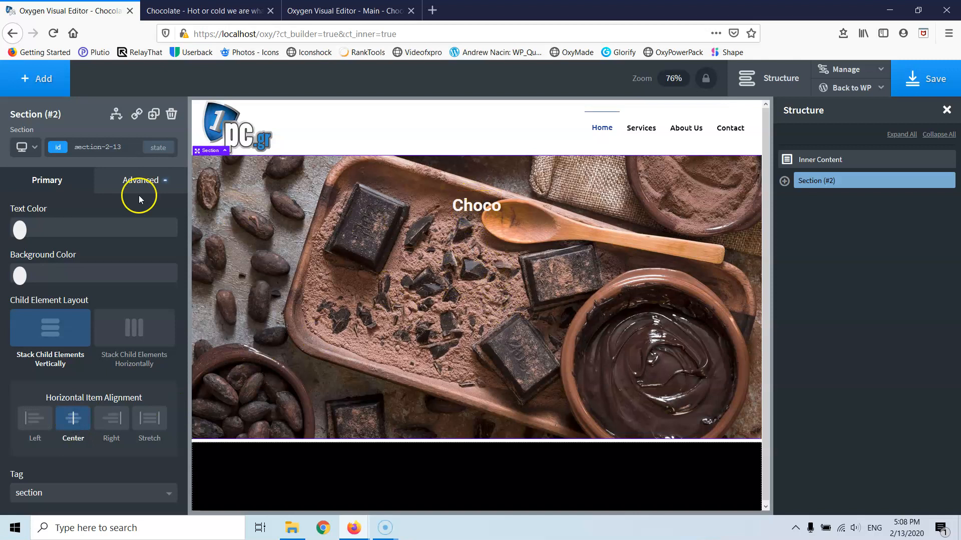
left_click(13, 83)
left_click(51, 294)
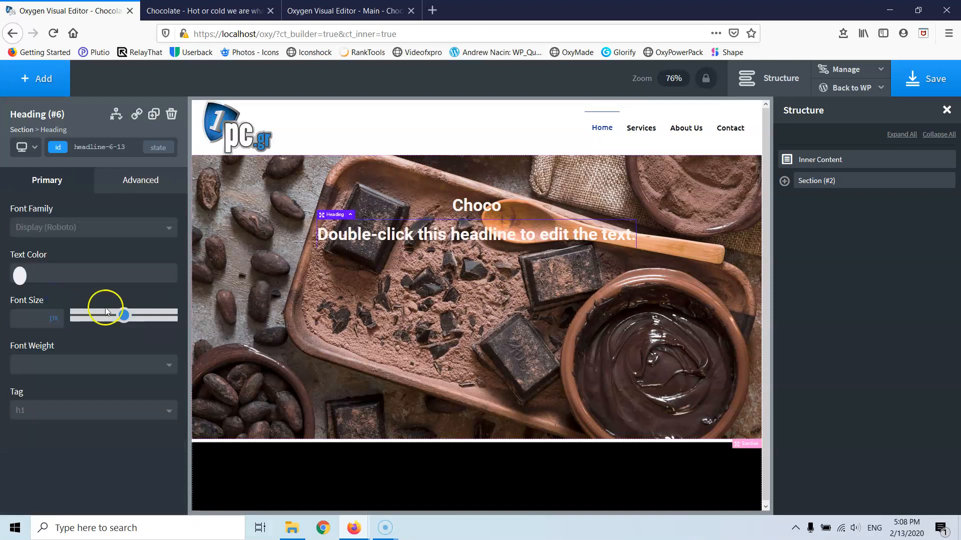
- Make the second heading an h2 reading 'Hot or cold we are what you want'
left_click(47, 413)
left_click(48, 449)
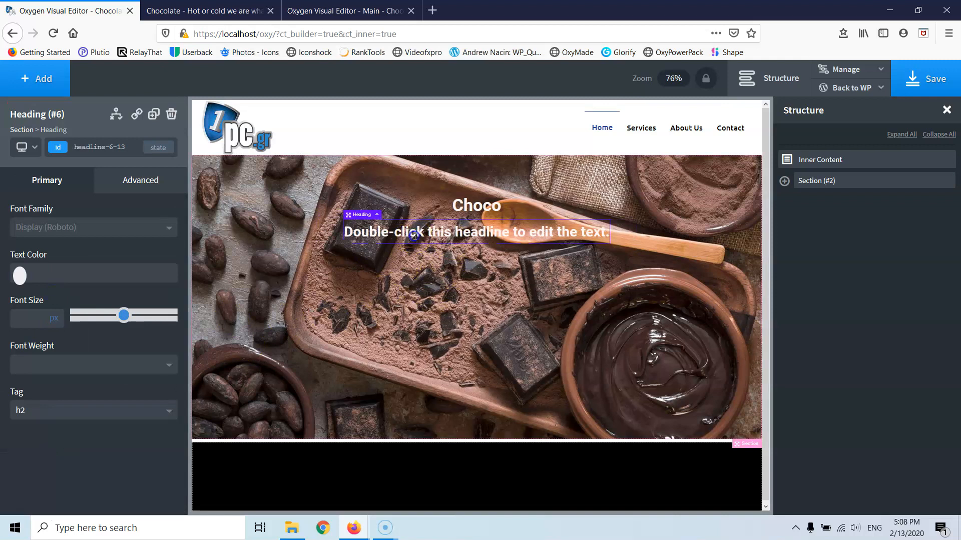
double_click(414, 235)
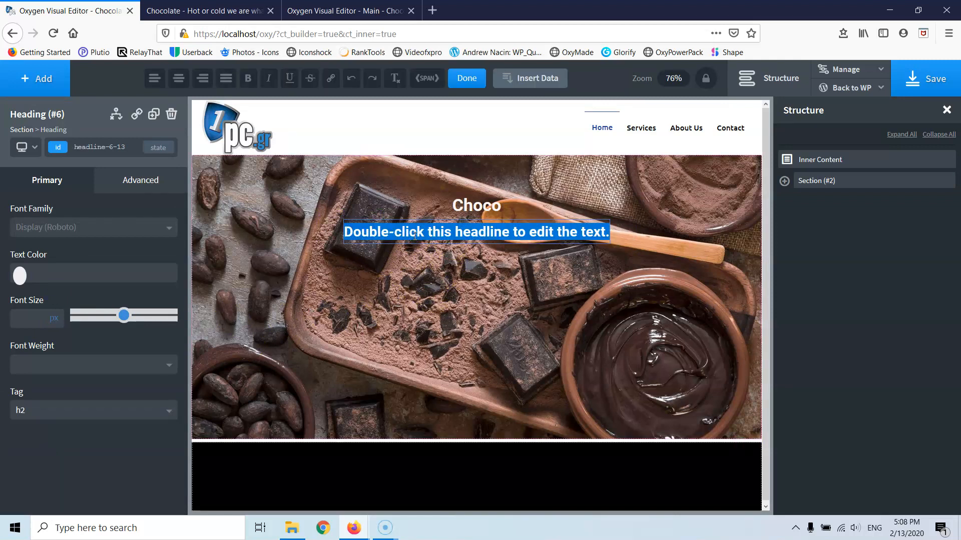
type("Ho")
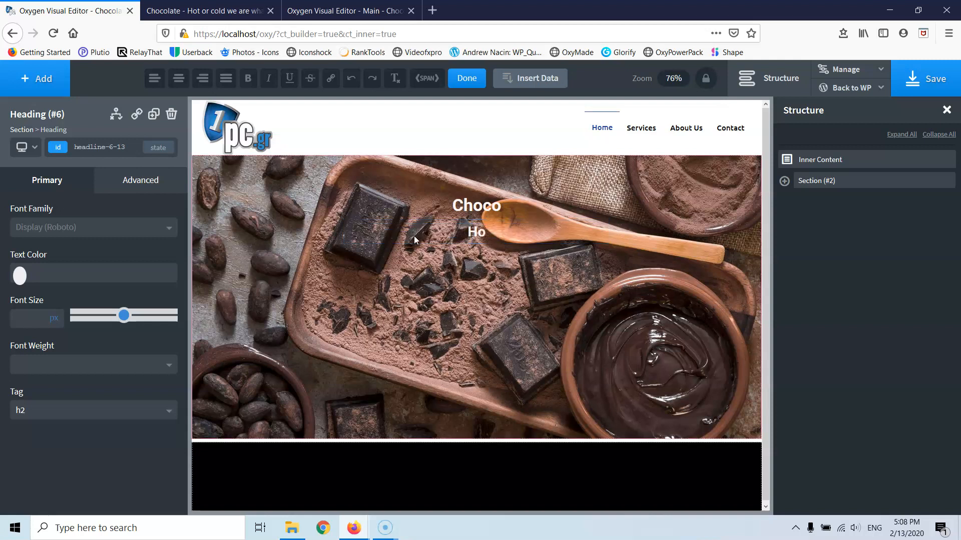
type("r or col")
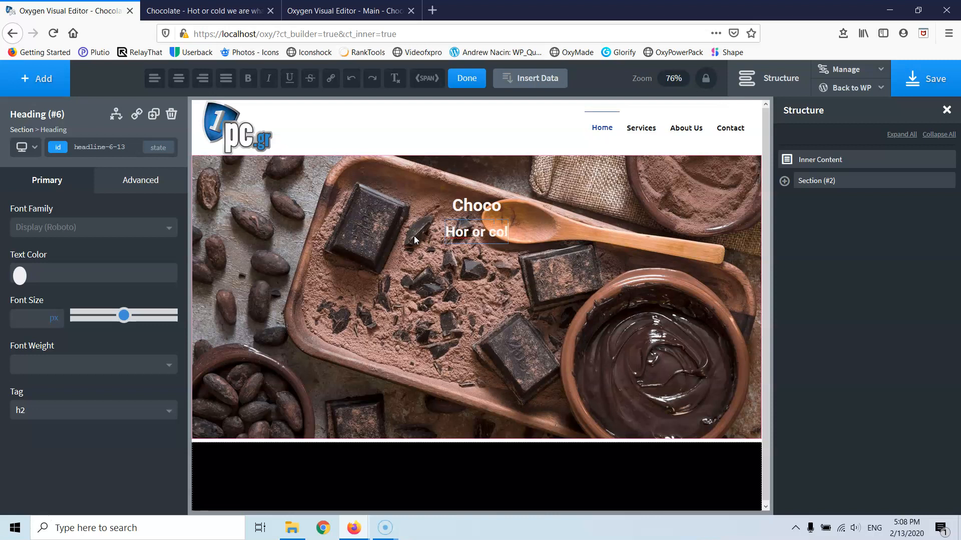
type("d")
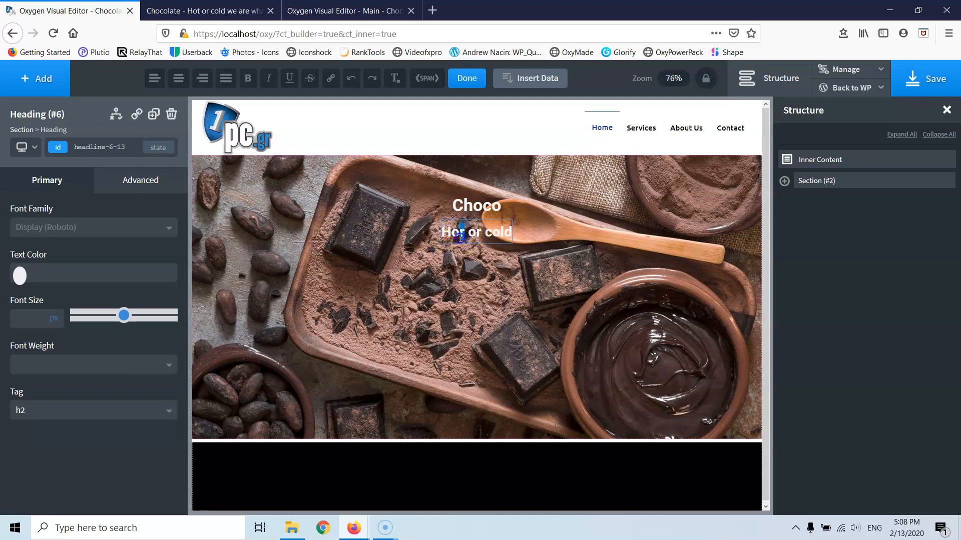
type("t")
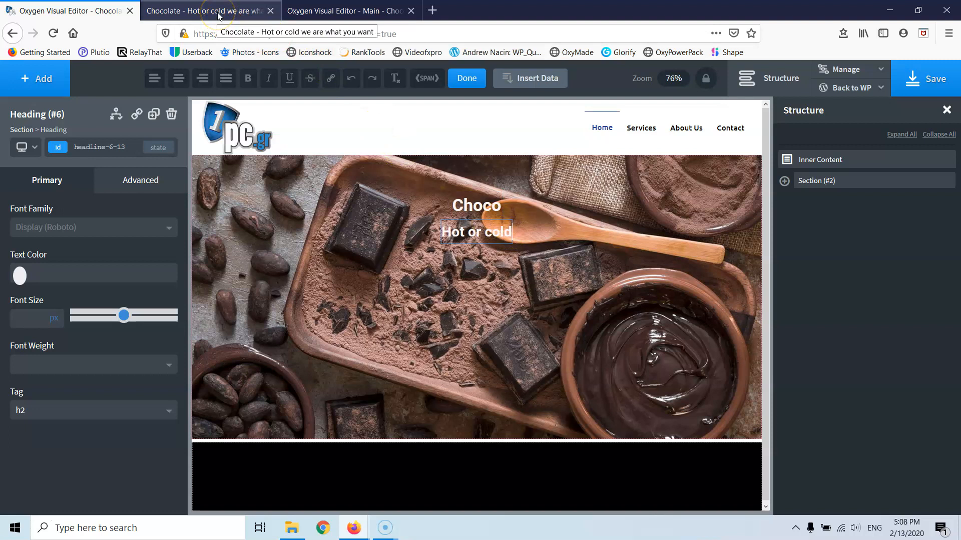
type("we")
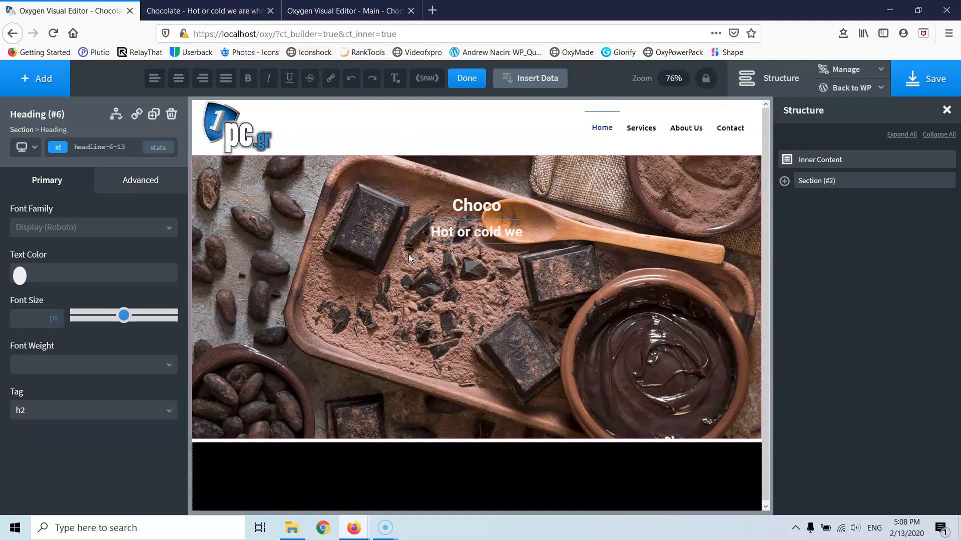
type(" are")
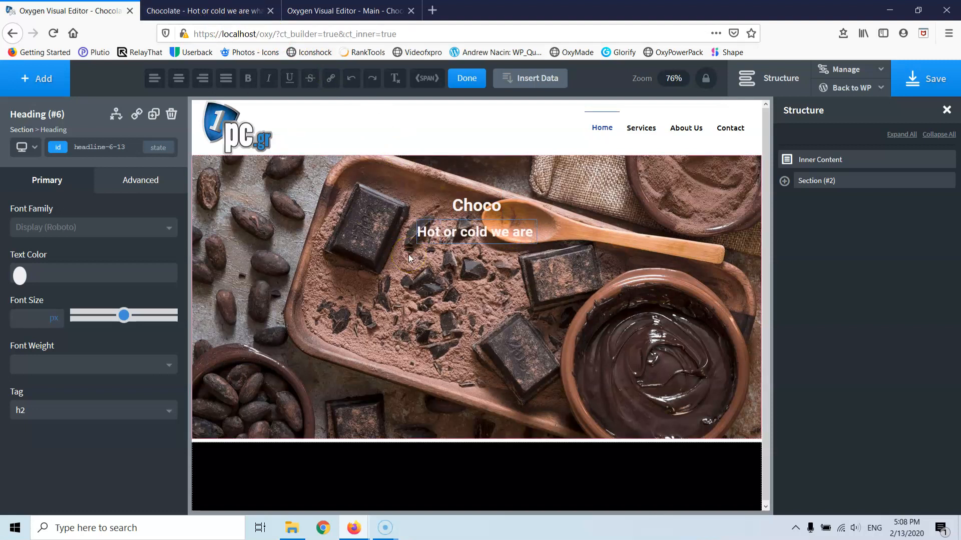
type(" what")
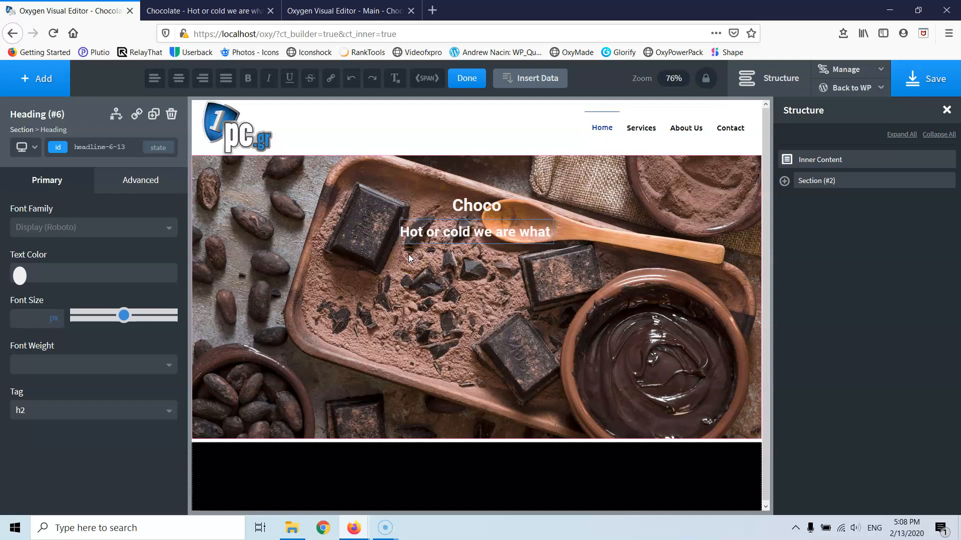
type(" you want")
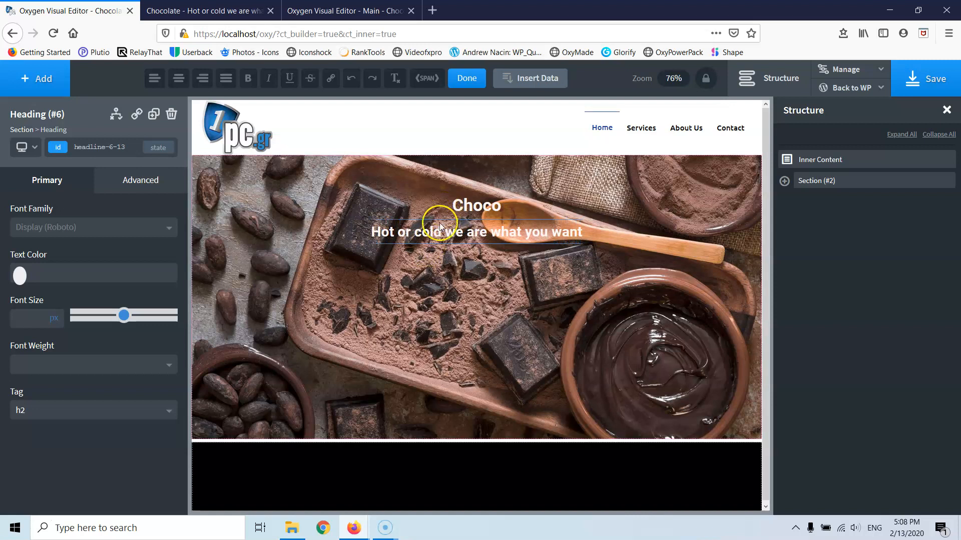
left_click(19, 77)
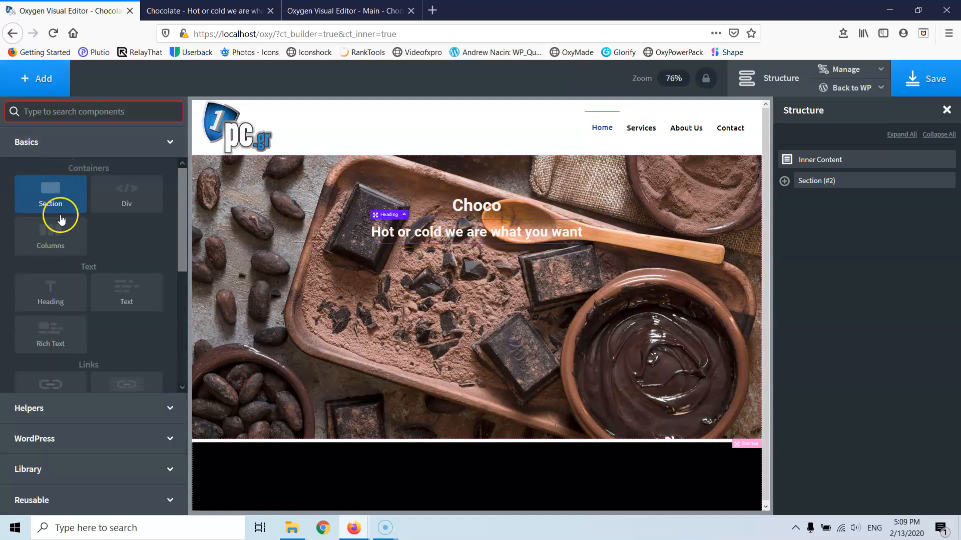
- Add a button below the subtitle and change its label to 'Contact us'
scroll(62, 250, "down", 3)
left_click(56, 294)
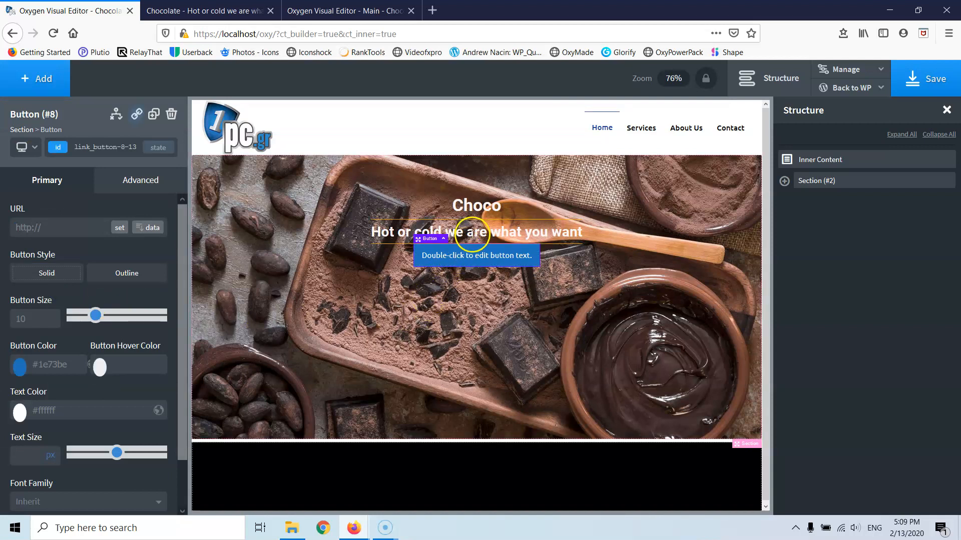
double_click(476, 255)
type("Go")
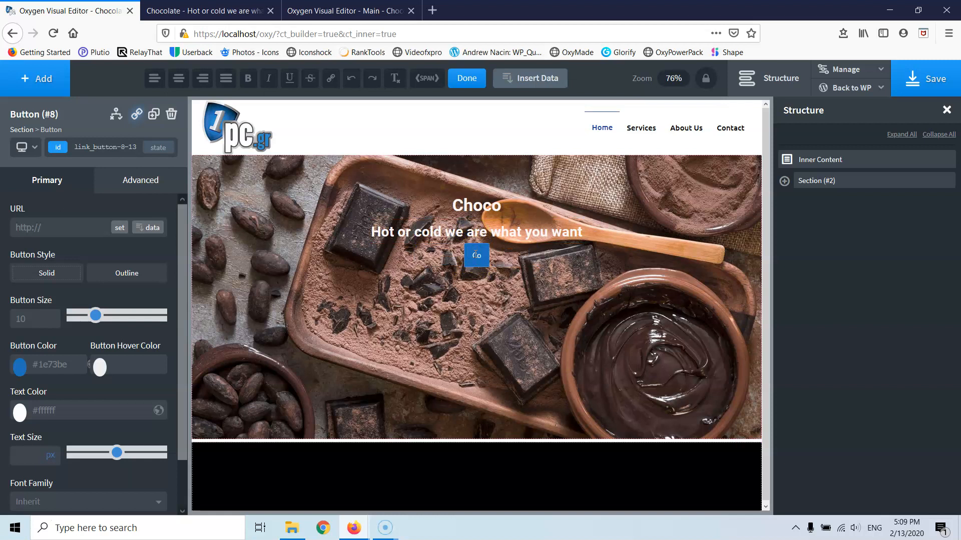
type("ntact us")
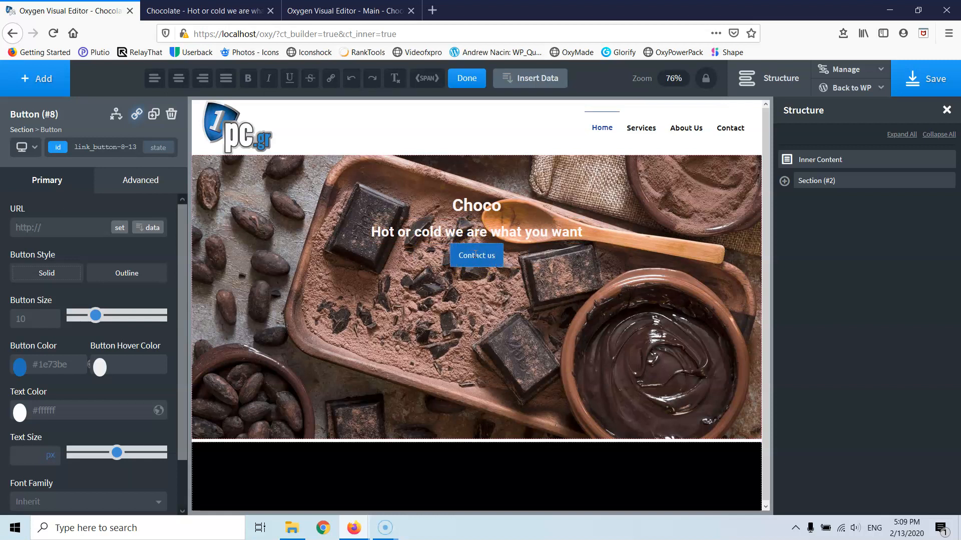
left_click(442, 186)
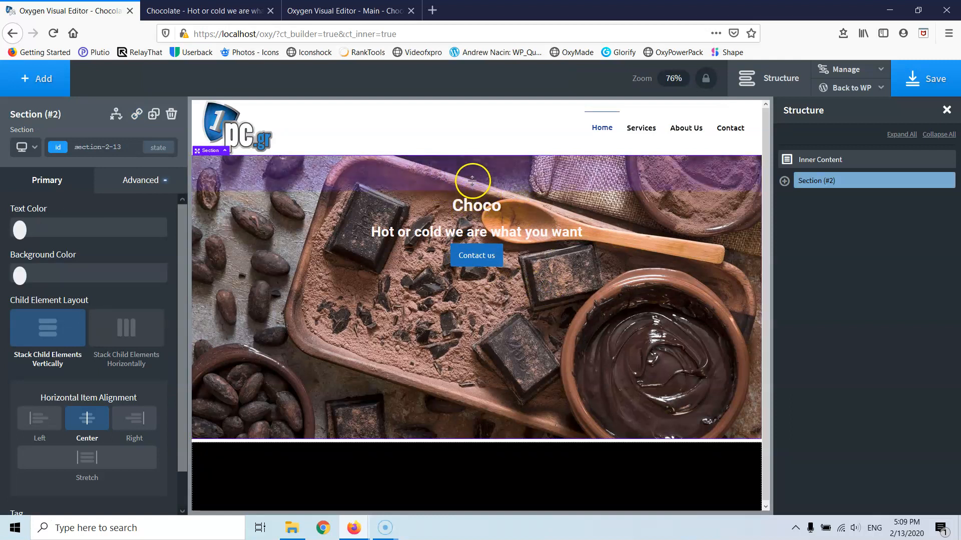
- Increase the hero's top padding and the space below the Choco heading
left_click_drag(472, 181, 468, 192)
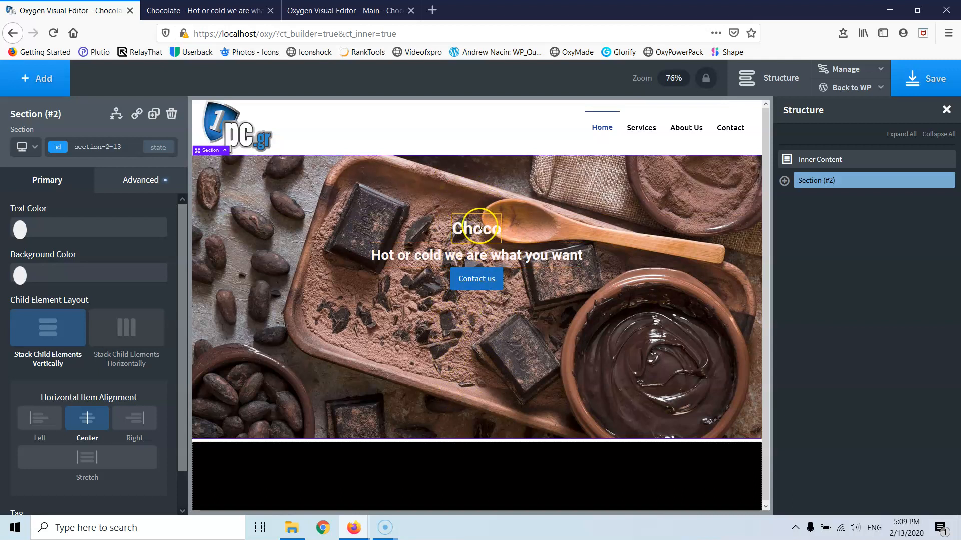
left_click(478, 233)
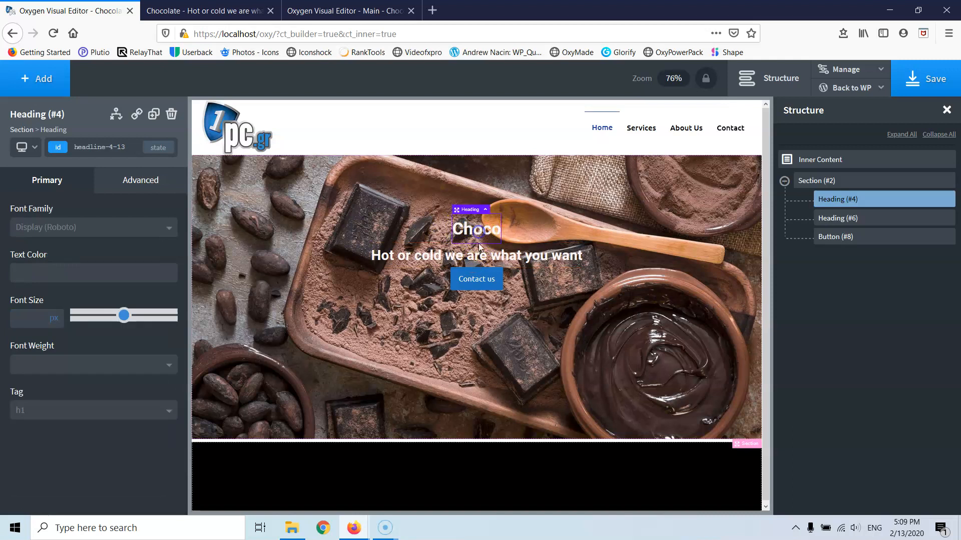
left_click_drag(478, 245, 478, 256)
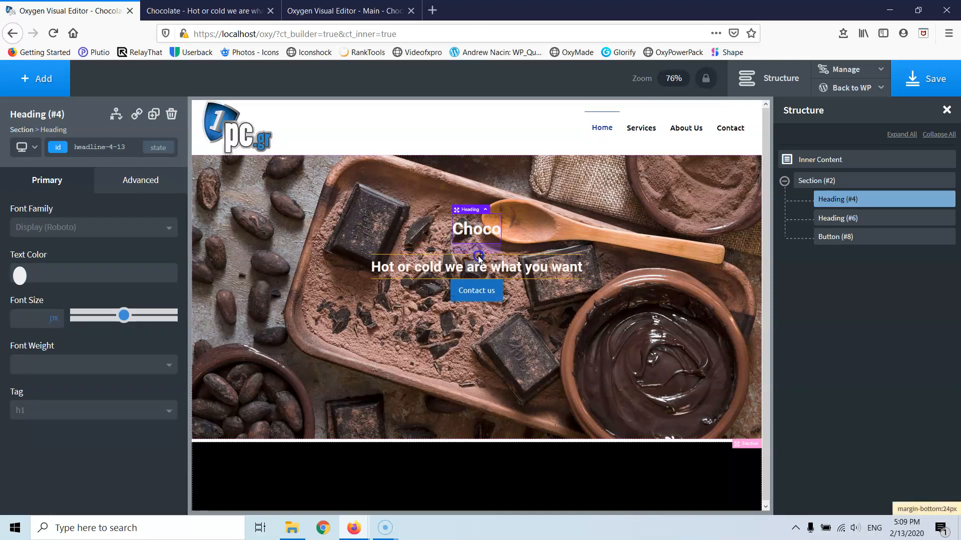
left_click(477, 225)
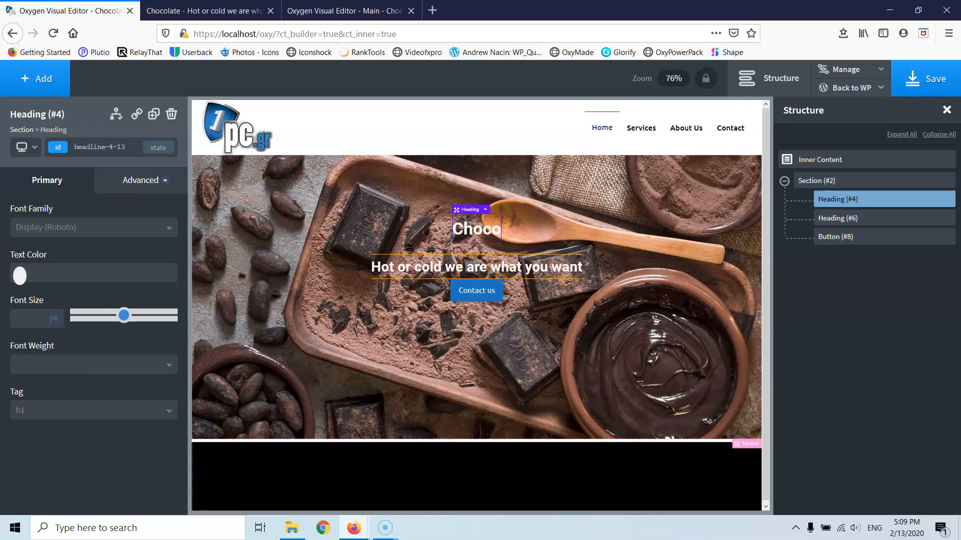
- Add bottom margin to the subtitle so the Contact us button sits lower
left_click(473, 275)
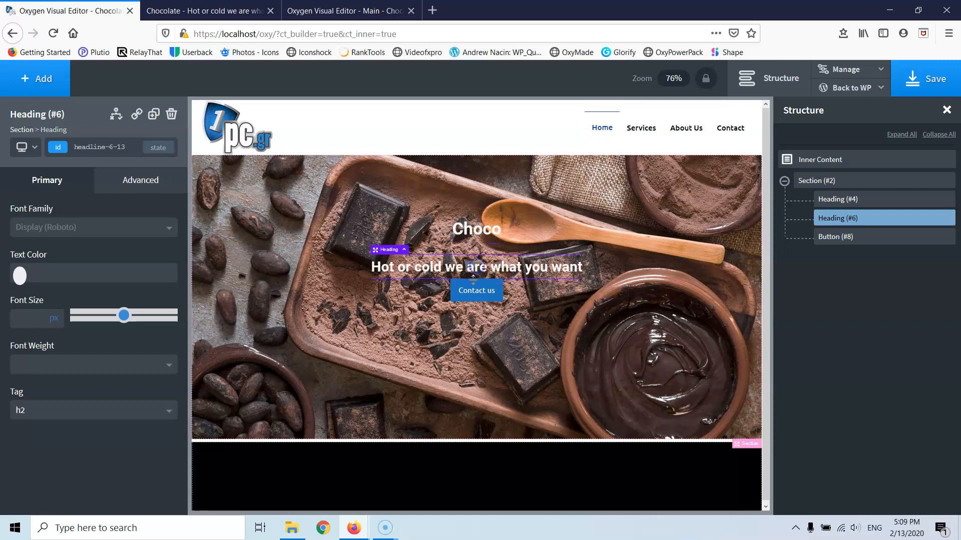
left_click_drag(473, 277, 479, 302)
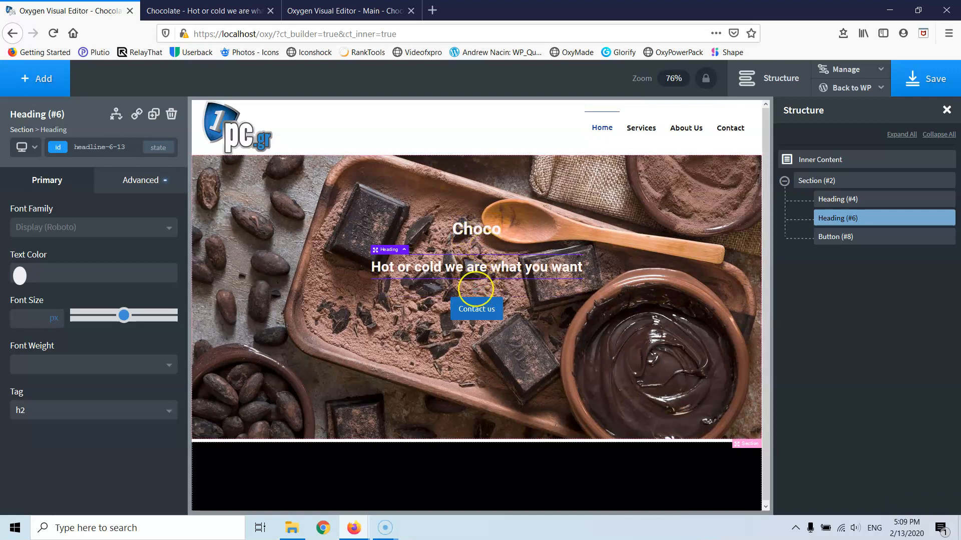
mouse_move(479, 288)
left_mouse_down()
mouse_move(477, 311)
mouse_move(479, 283)
left_mouse_up()
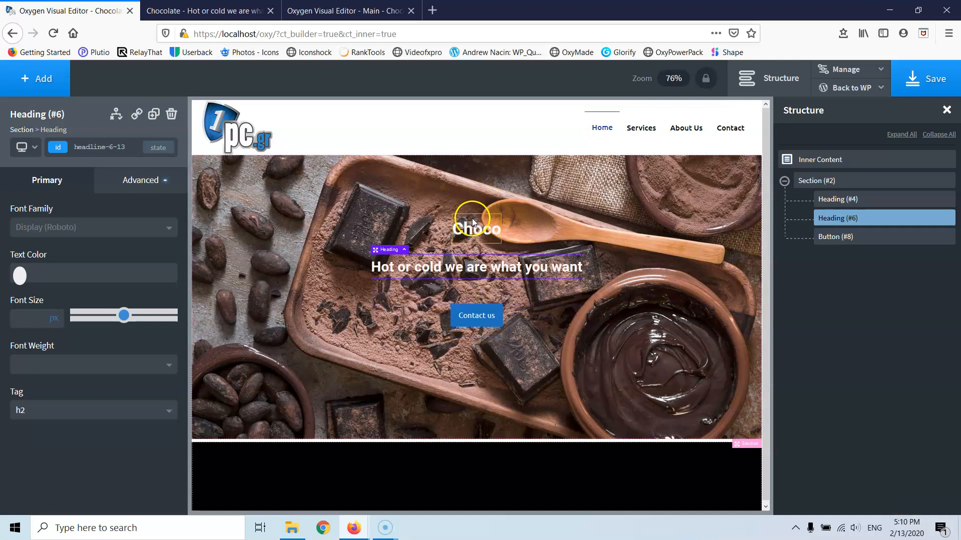
left_click_drag(482, 291, 481, 289)
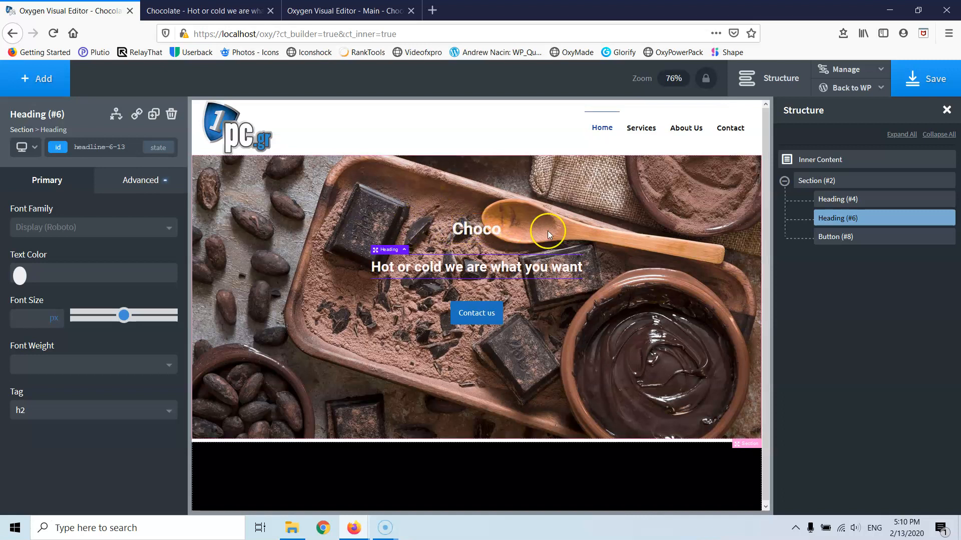
left_click(275, 212)
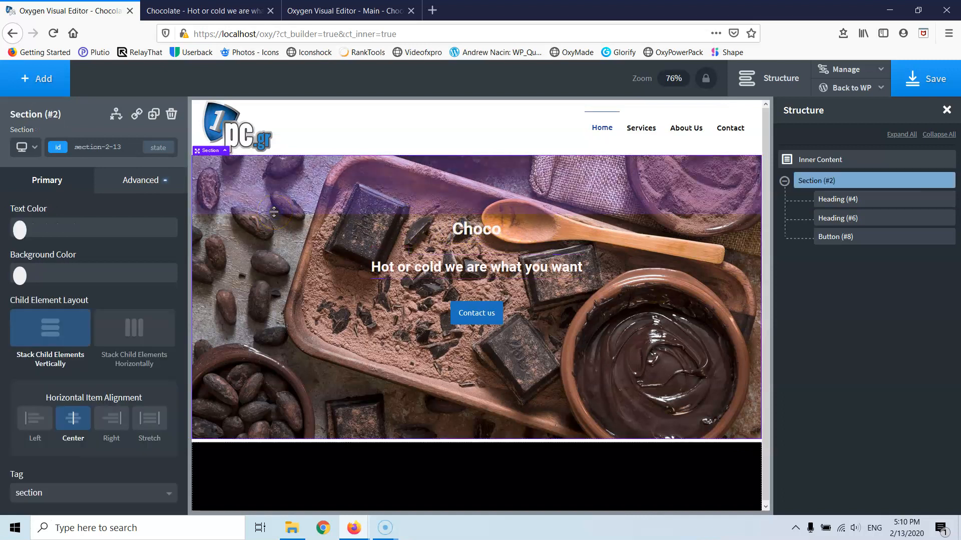
- Give the hero background a black image overlay at rgba(0,0,0,0.6)
left_click(136, 185)
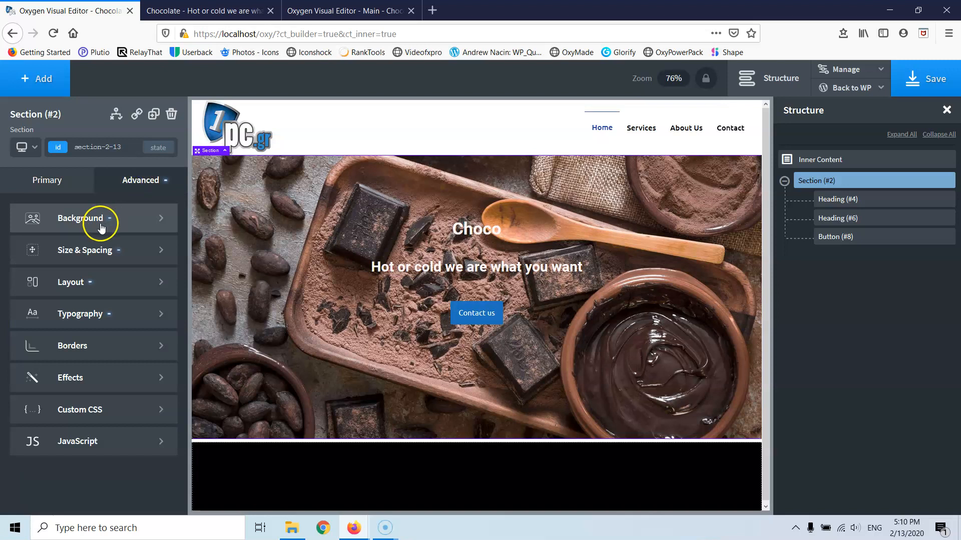
left_click(102, 216)
left_click(20, 335)
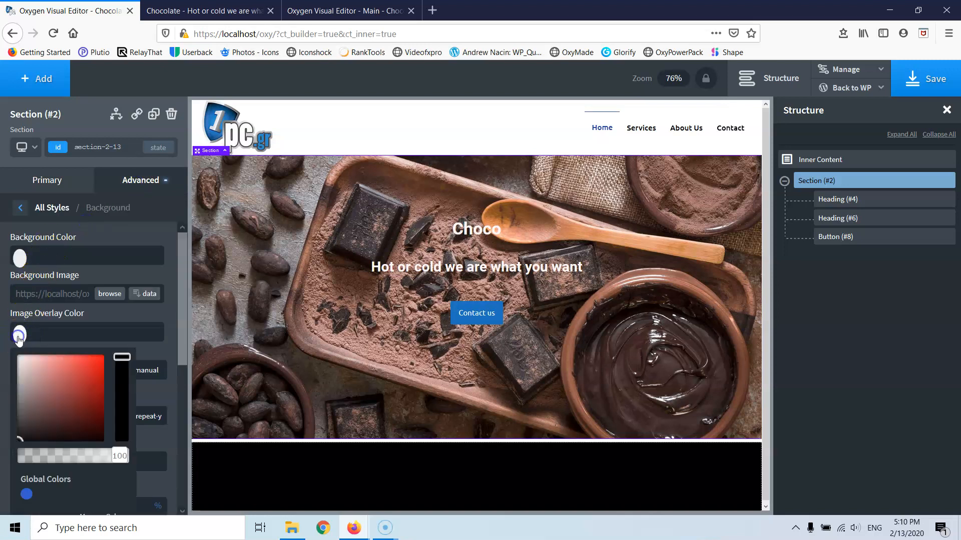
left_click_drag(40, 391, 3, 455)
left_click(25, 333)
left_click_drag(120, 448, 68, 464)
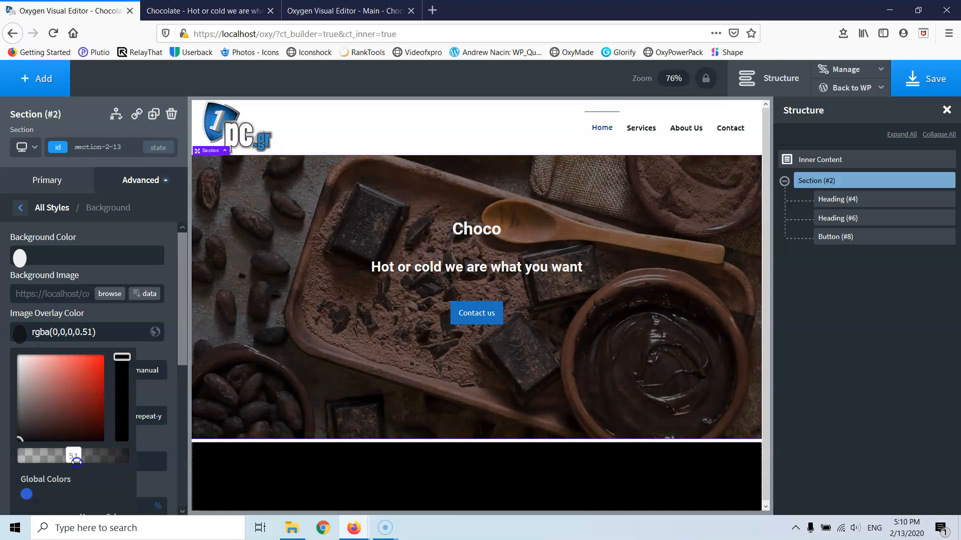
left_click_drag(76, 463, 83, 461)
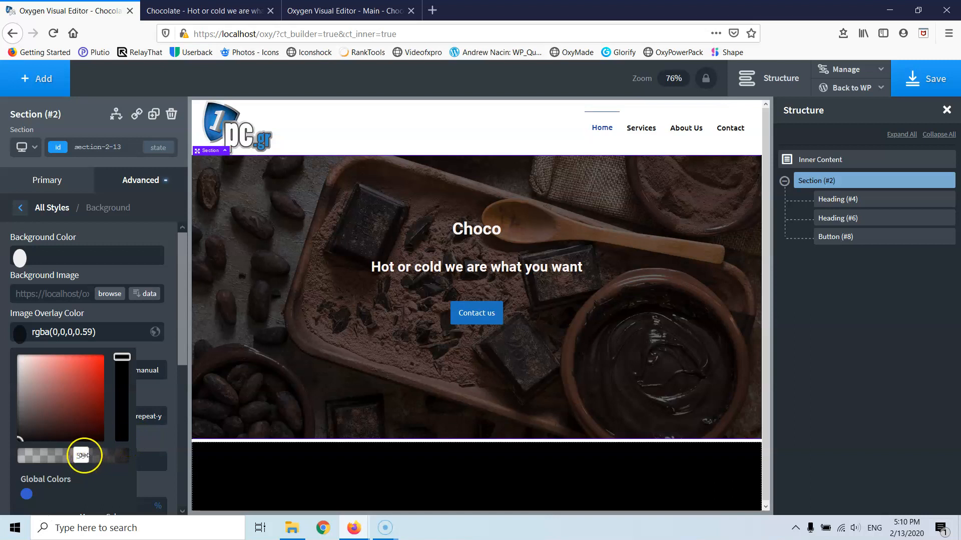
double_click(87, 332)
left_click(19, 333)
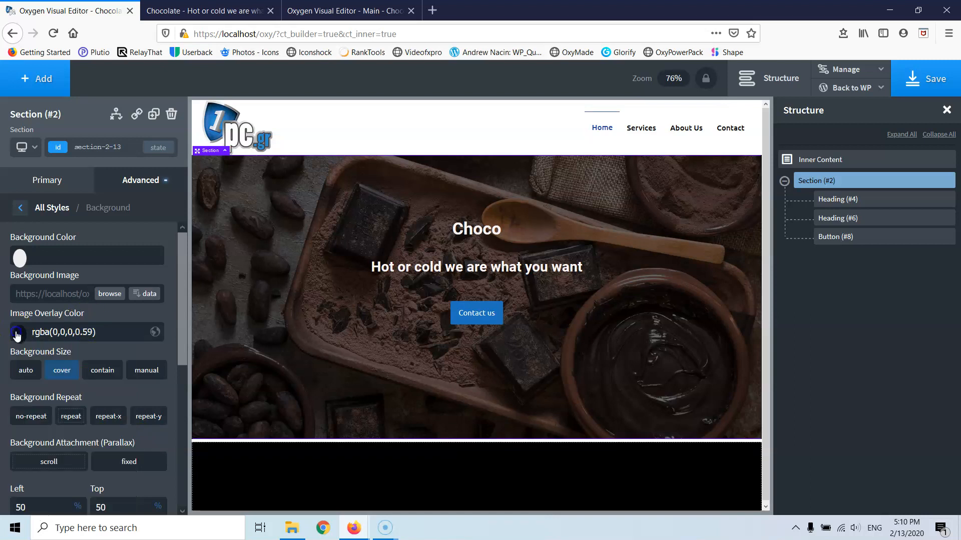
double_click(85, 331)
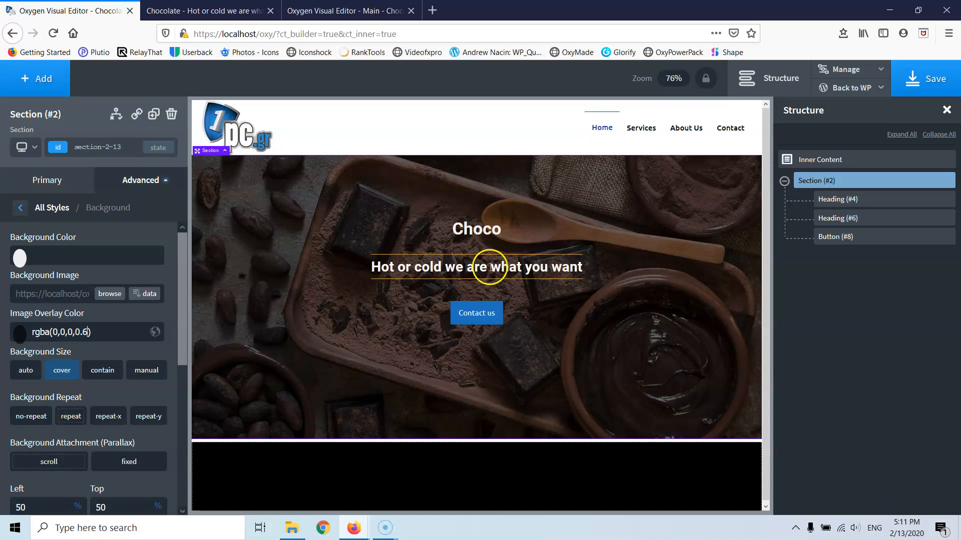
left_click(470, 234)
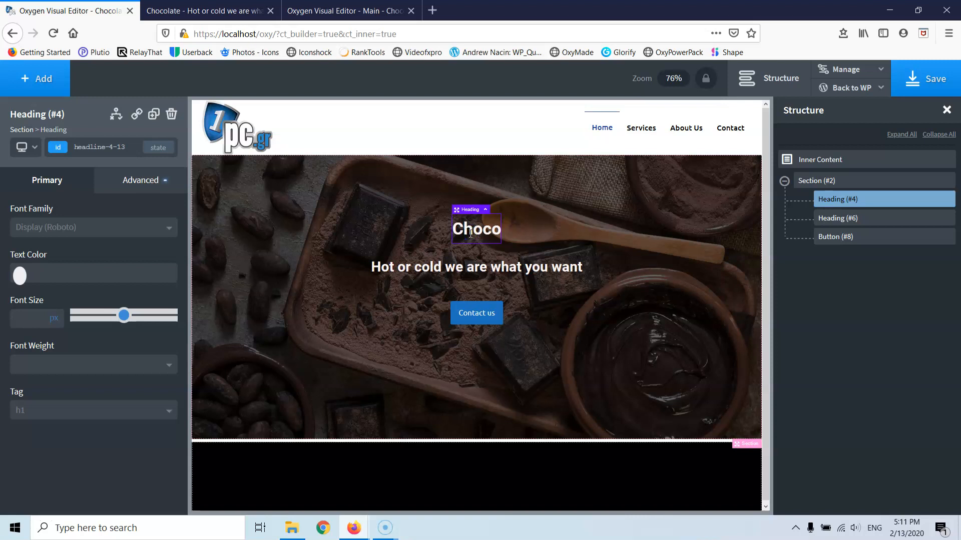
- Give the Choco heading a text shadow and set its colour to black
left_click(118, 185)
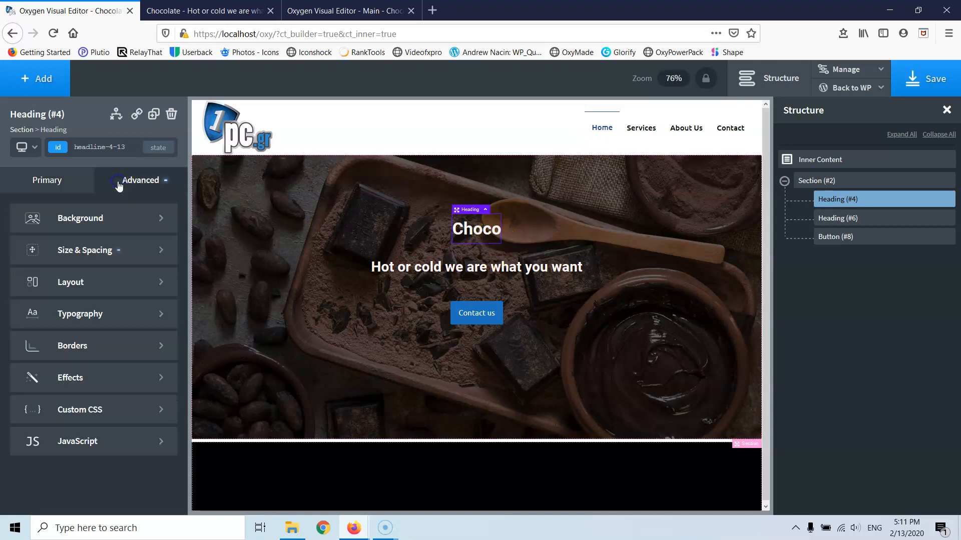
left_click(97, 385)
left_click(100, 372)
left_click(20, 268)
left_click(20, 374)
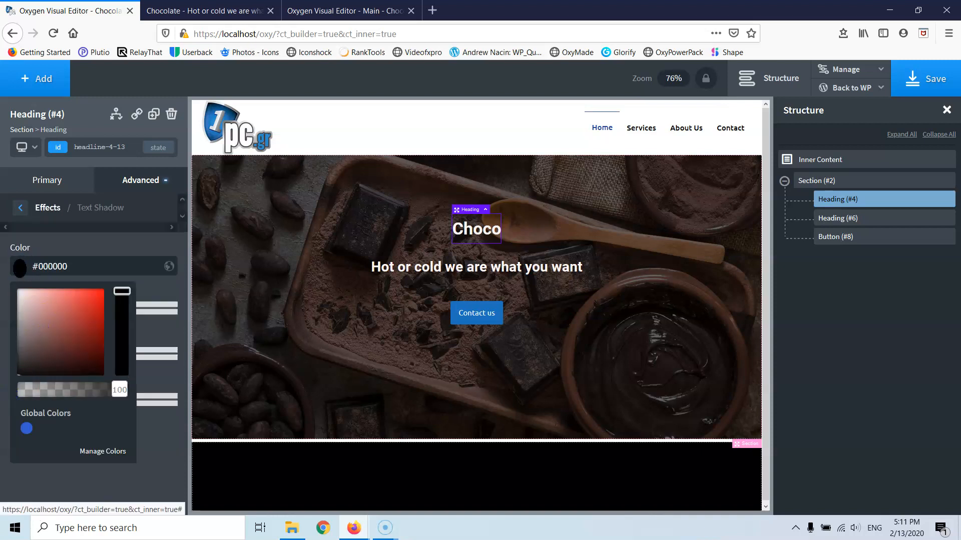
left_click(4, 393)
- Set the text shadow's offsets to 0 and its blur to 3 px
left_click(25, 309)
type("0")
left_click(37, 356)
left_click(29, 398)
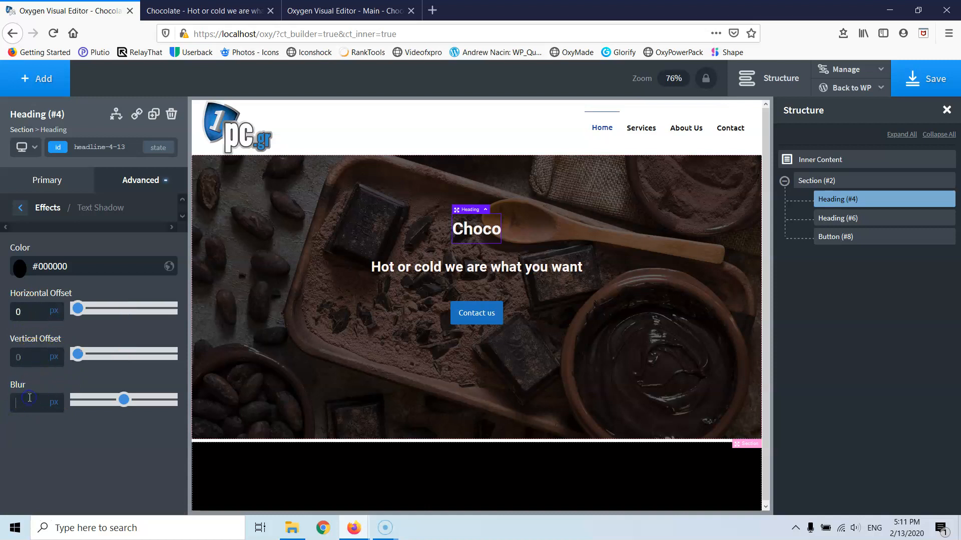
type("5")
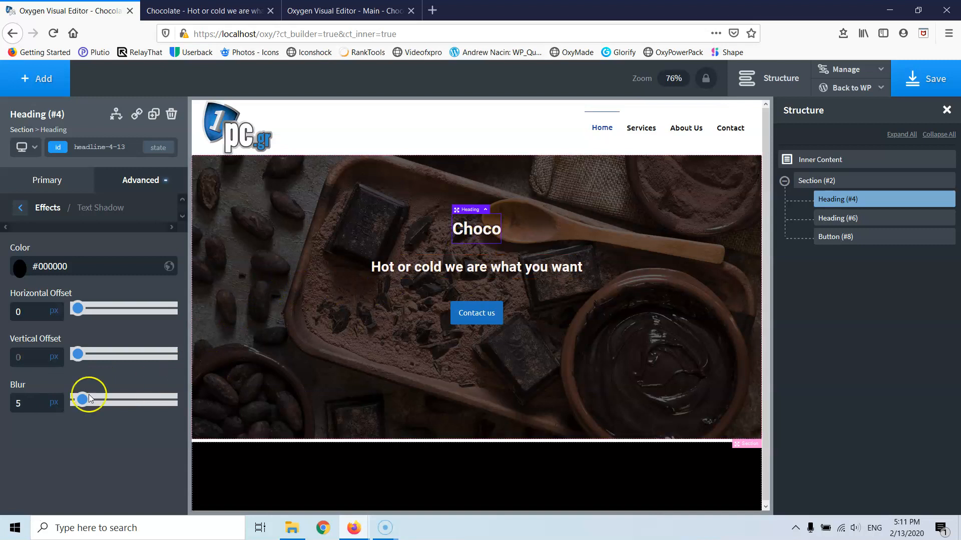
double_click(21, 403)
left_click(30, 401)
left_click(30, 404)
double_click(21, 406)
key("BackSpace")
left_click(6, 403)
left_click(48, 406)
type("3")
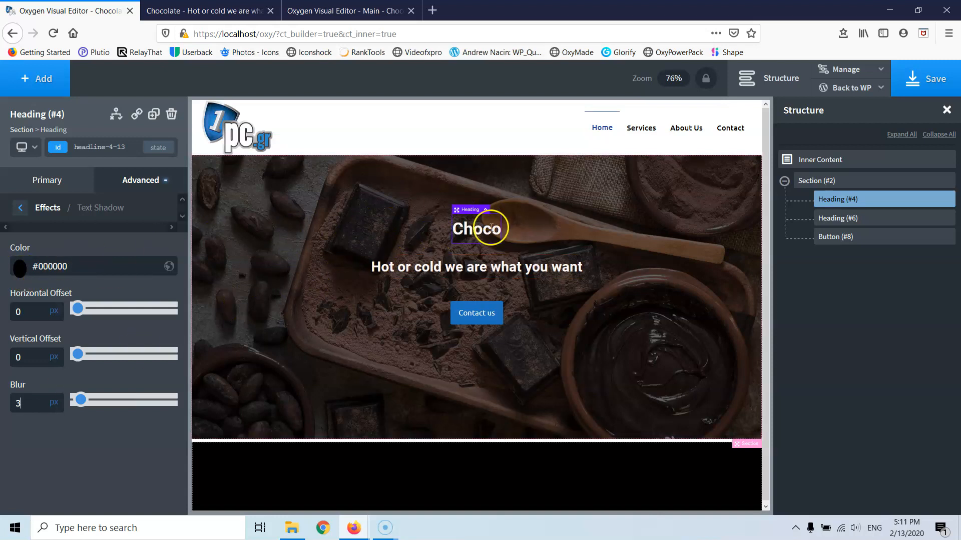
- Adjust the shadow colour in the picker, settling back on black
left_click(20, 267)
left_click_drag(38, 337, 14, 285)
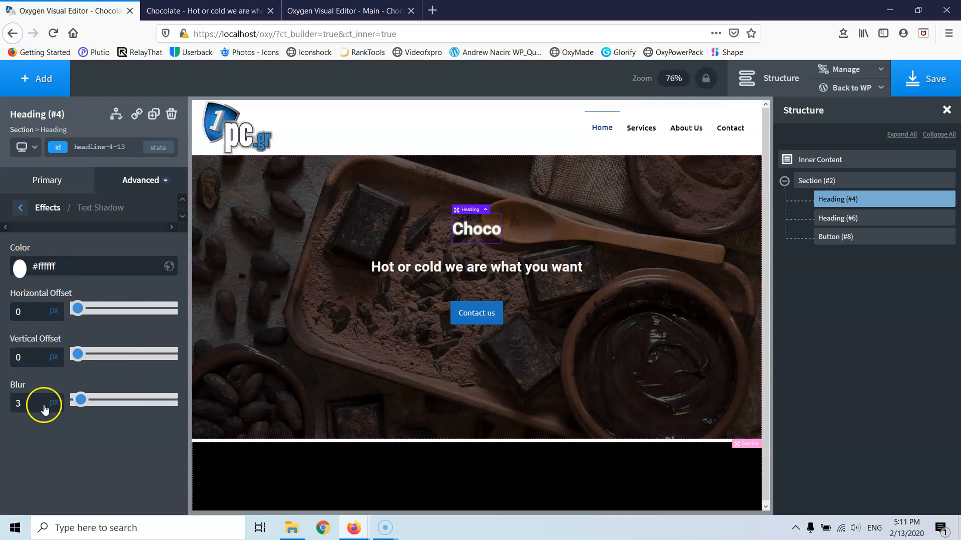
left_click(19, 267)
left_click_drag(119, 393, 13, 400)
left_click(234, 405)
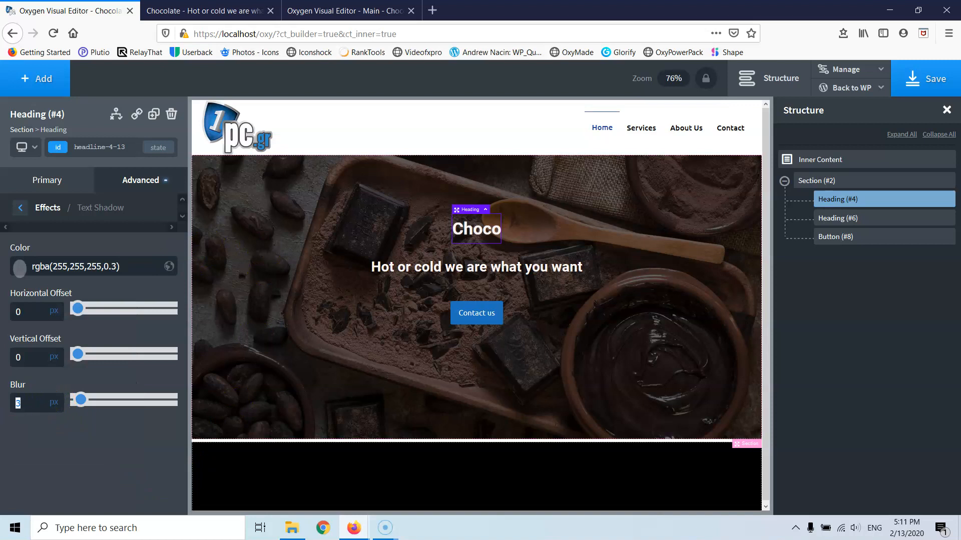
left_click(25, 404)
left_click(19, 268)
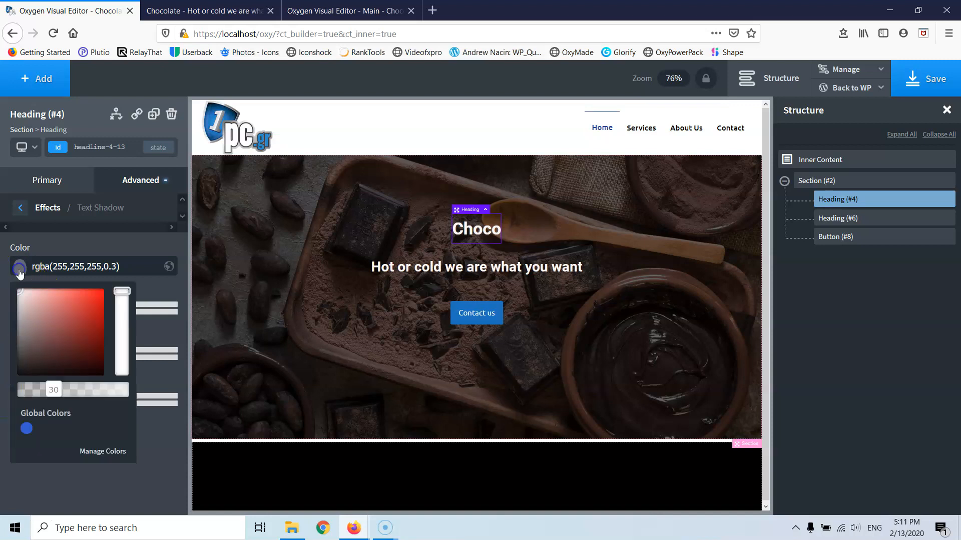
left_click_drag(18, 319, 137, 389)
left_click(20, 265)
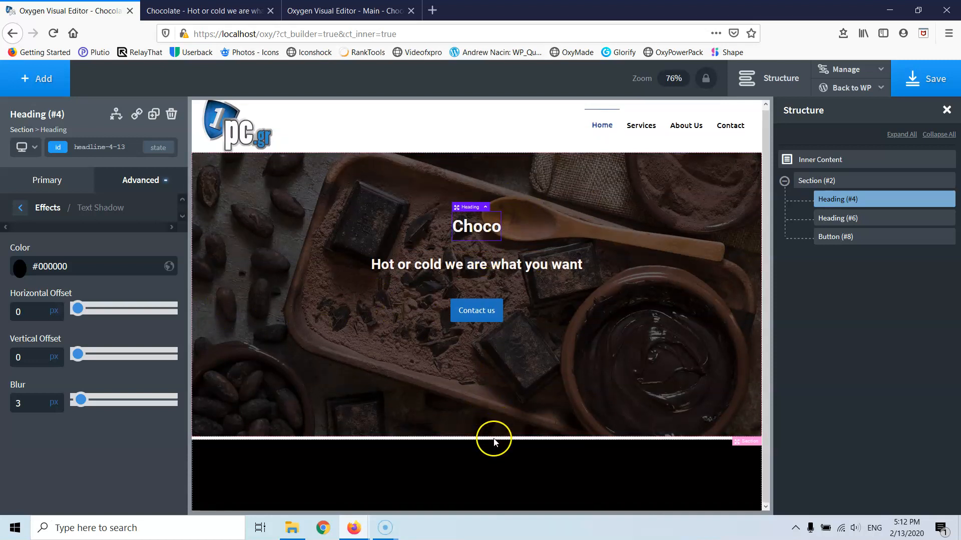
left_click(418, 409)
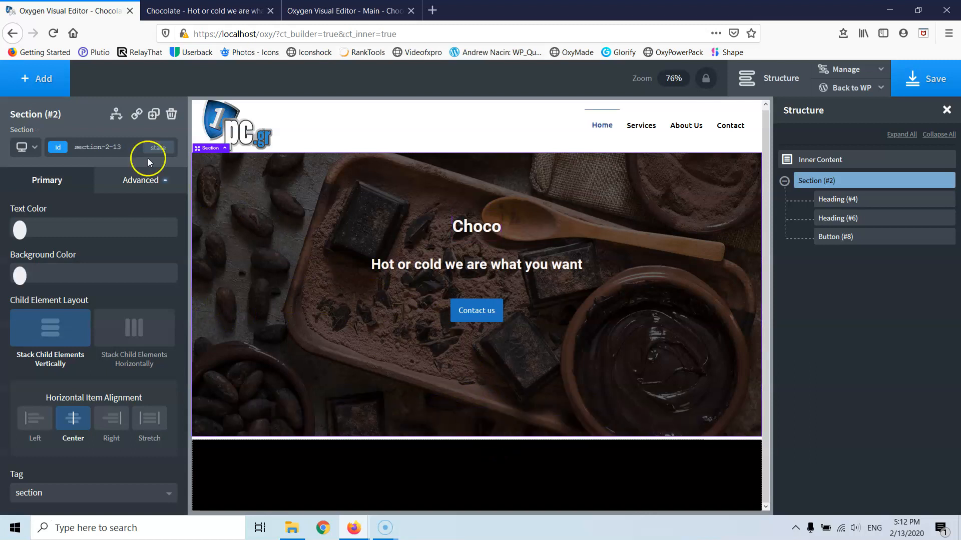
- Add a new section below the hero and set its id to Products
left_click(44, 84)
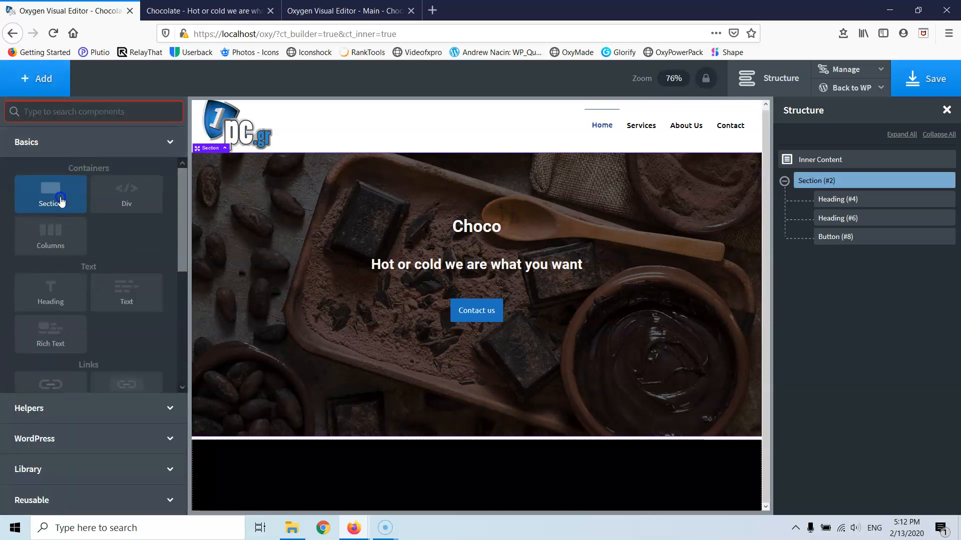
left_click(61, 198)
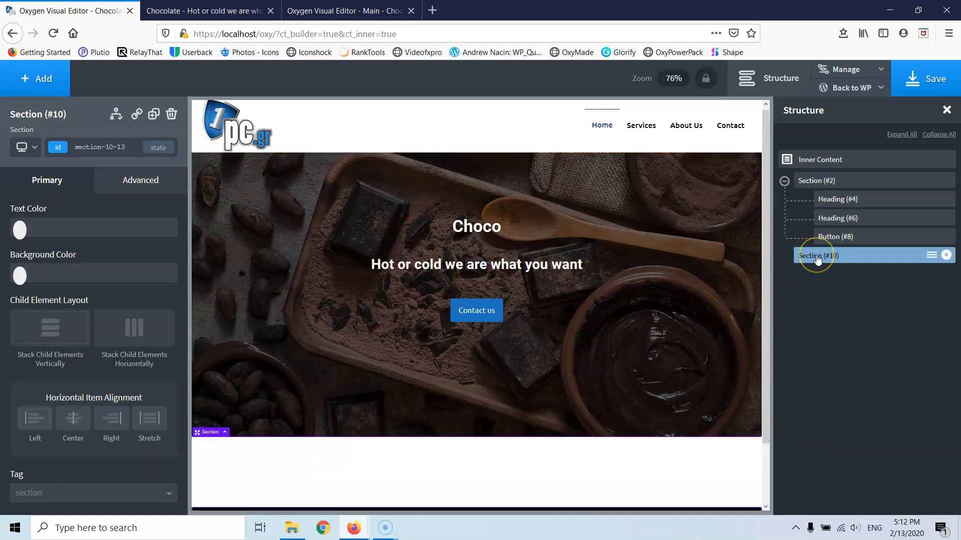
left_click(99, 146)
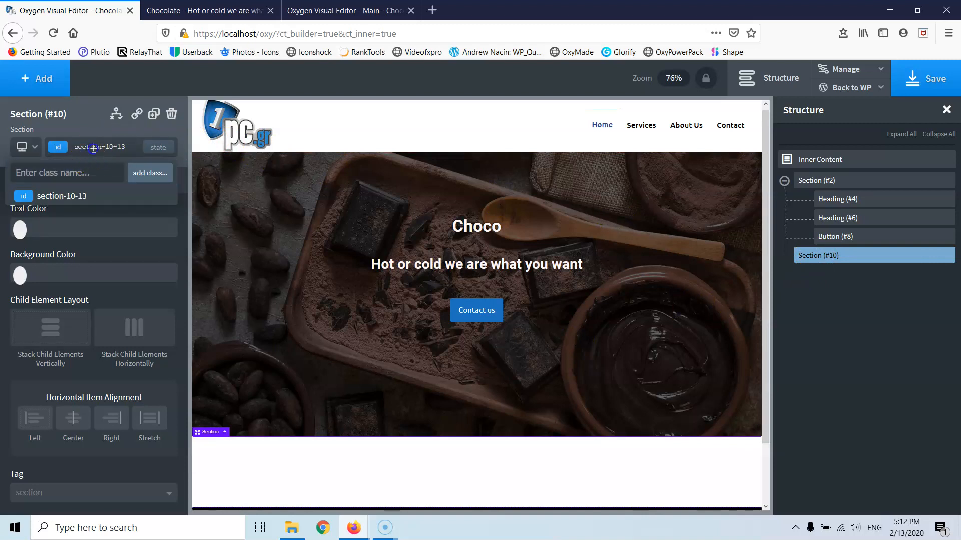
left_click(92, 149)
left_click_drag(128, 147, 96, 150)
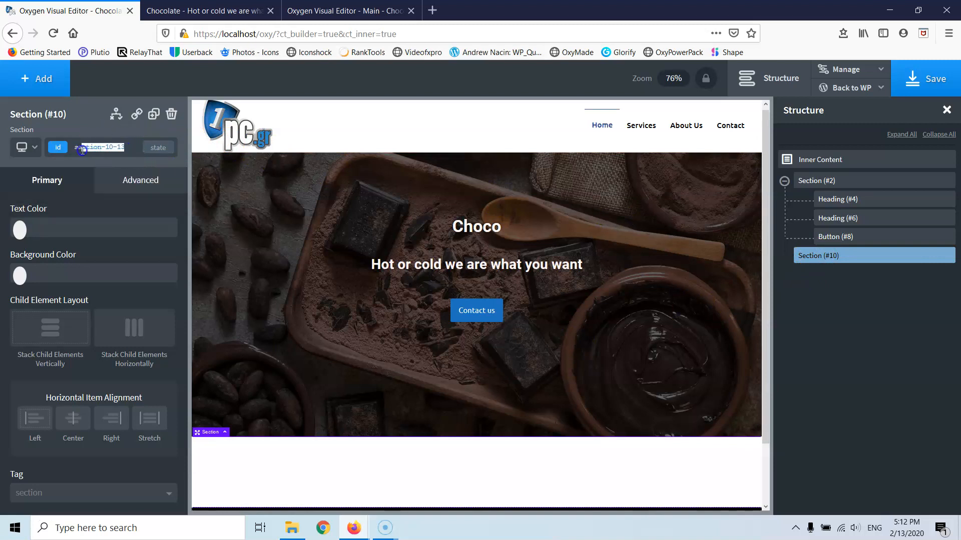
left_click(83, 150)
left_click(126, 150)
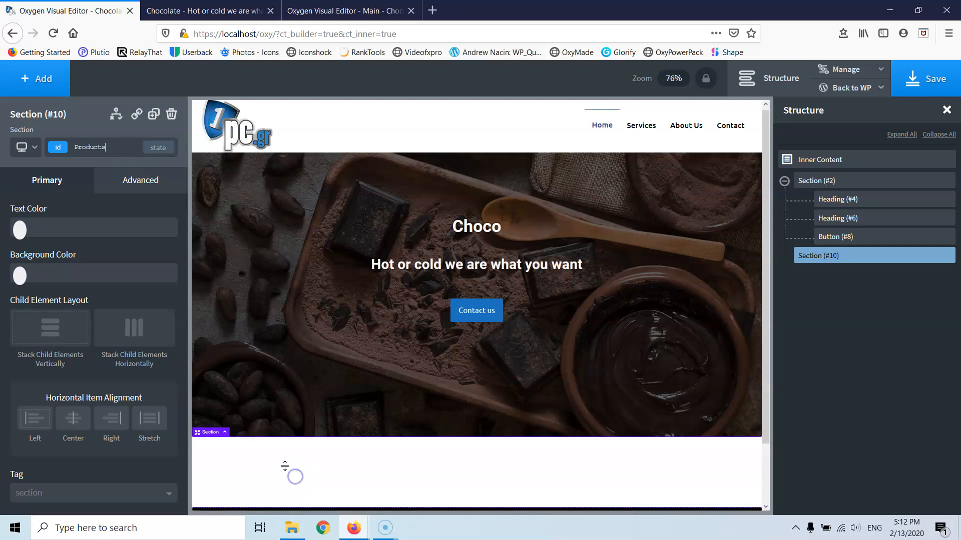
- Use services.jpg as the section's background image, with title and alt text 'products'
left_click(107, 183)
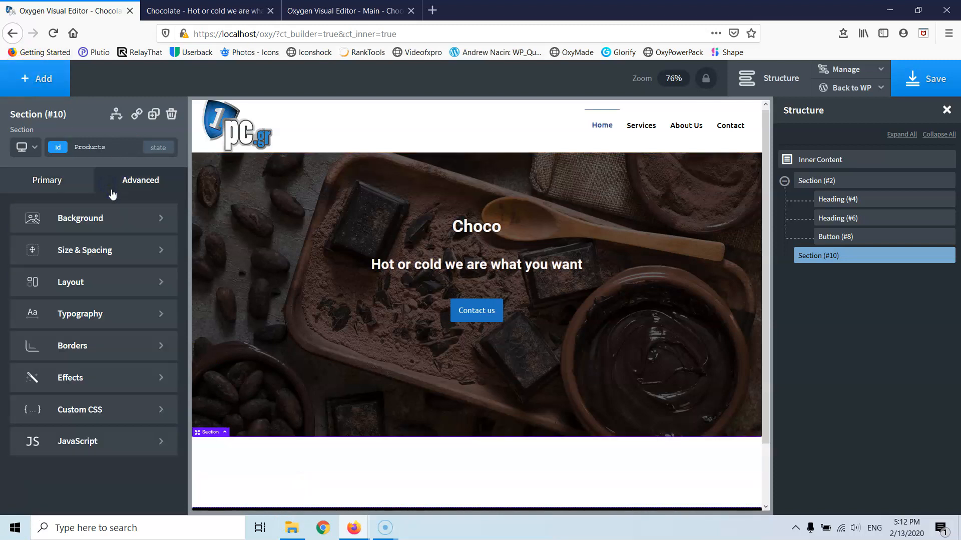
left_click(103, 224)
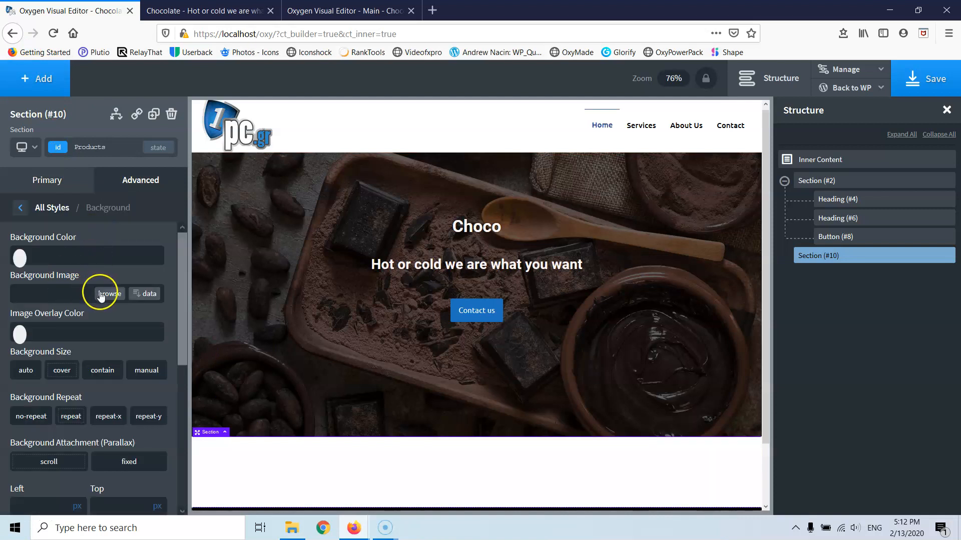
left_click(103, 294)
left_click(70, 223)
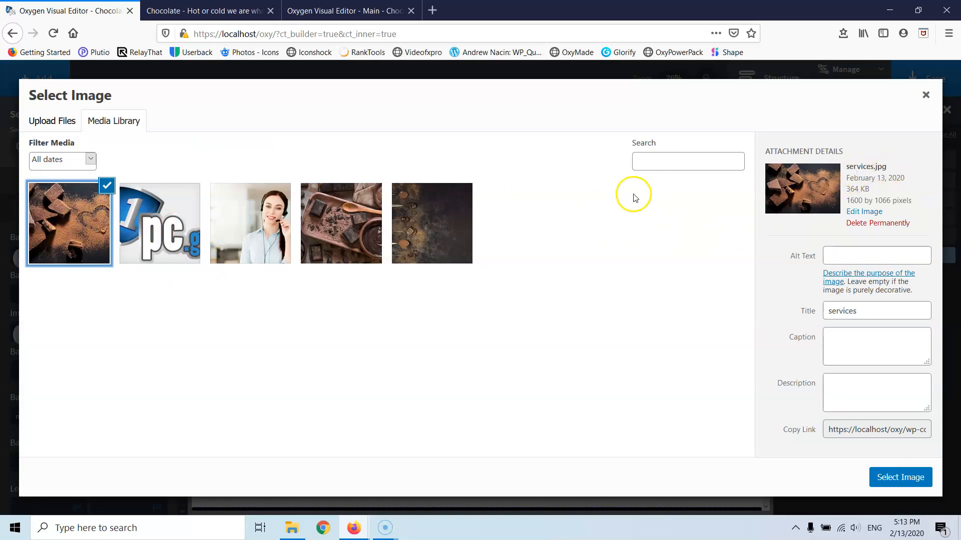
left_click_drag(869, 311, 757, 310)
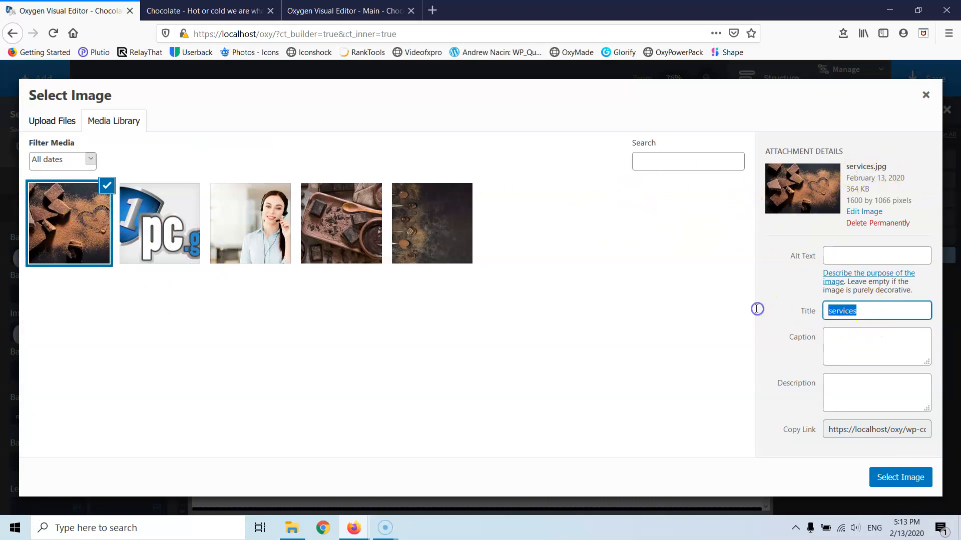
type("p")
left_click_drag(896, 312, 785, 308)
key("ctrl+c")
left_click(881, 256)
key("ctrl+v")
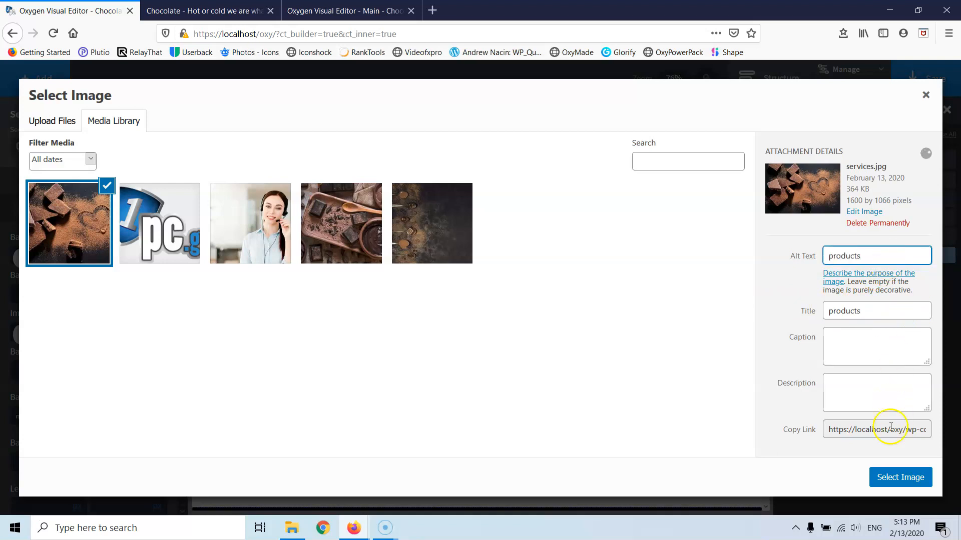
left_click(900, 477)
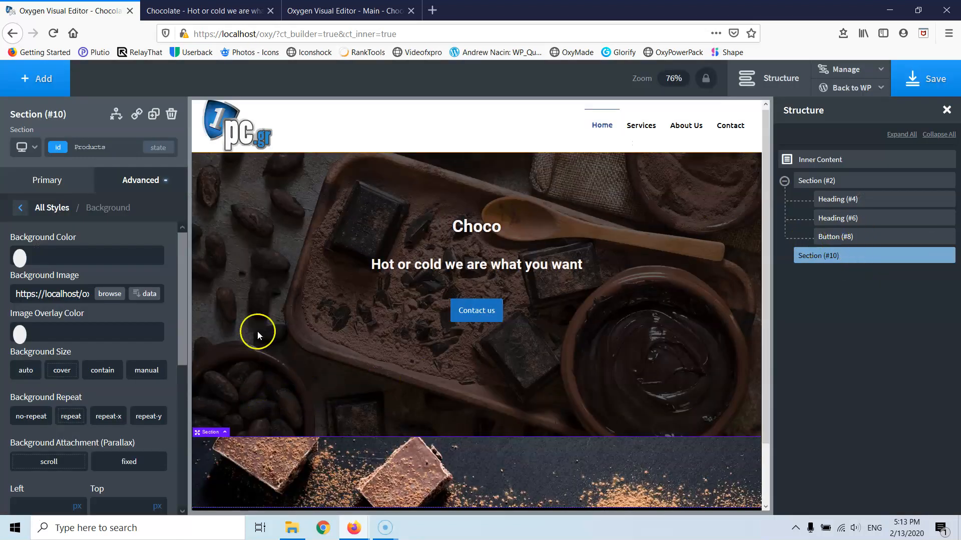
scroll(210, 341, "down", 2)
scroll(125, 337, "down", 5)
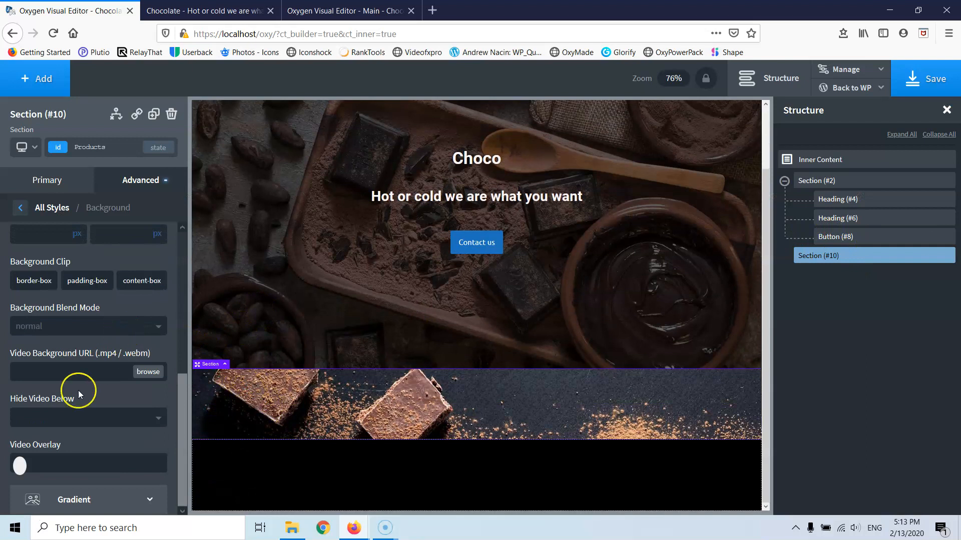
scroll(58, 316, "up", 3)
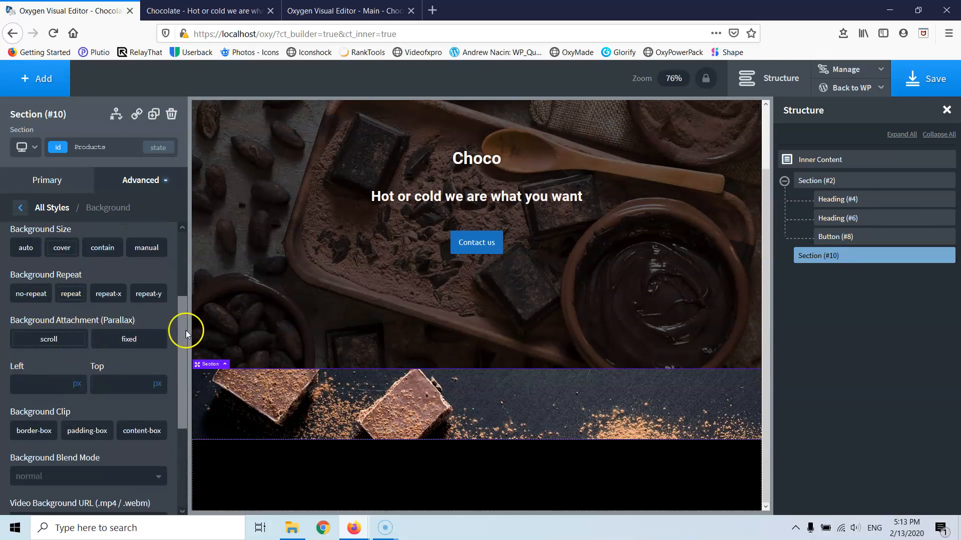
scroll(276, 286, "up", 2)
- Reapply choco.jpg as the hero background image with alt text 'choco'
left_click(358, 198)
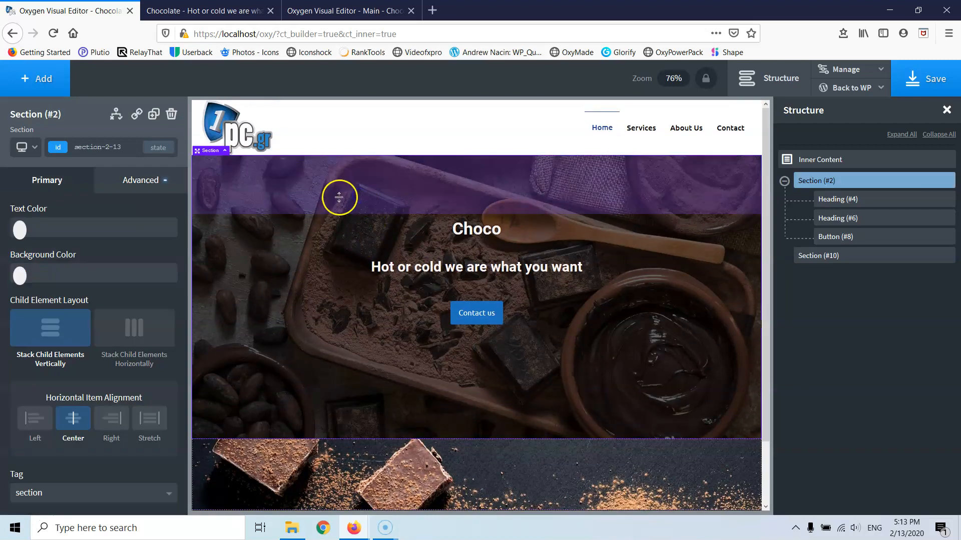
left_click(120, 186)
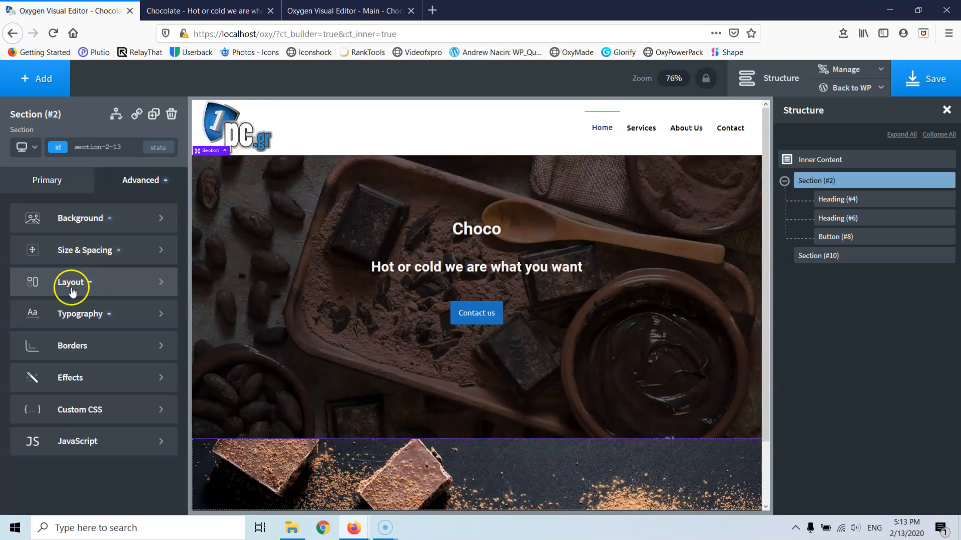
left_click(75, 220)
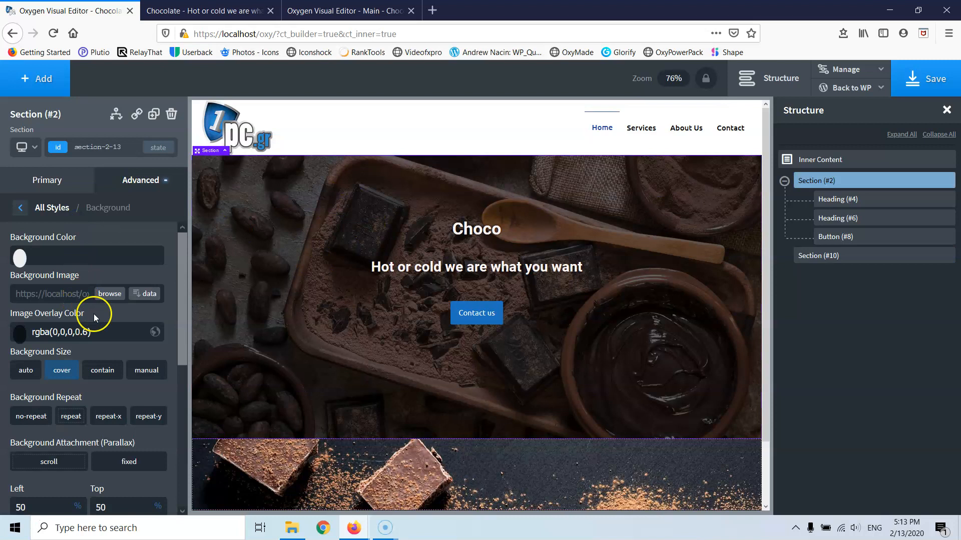
left_click(106, 295)
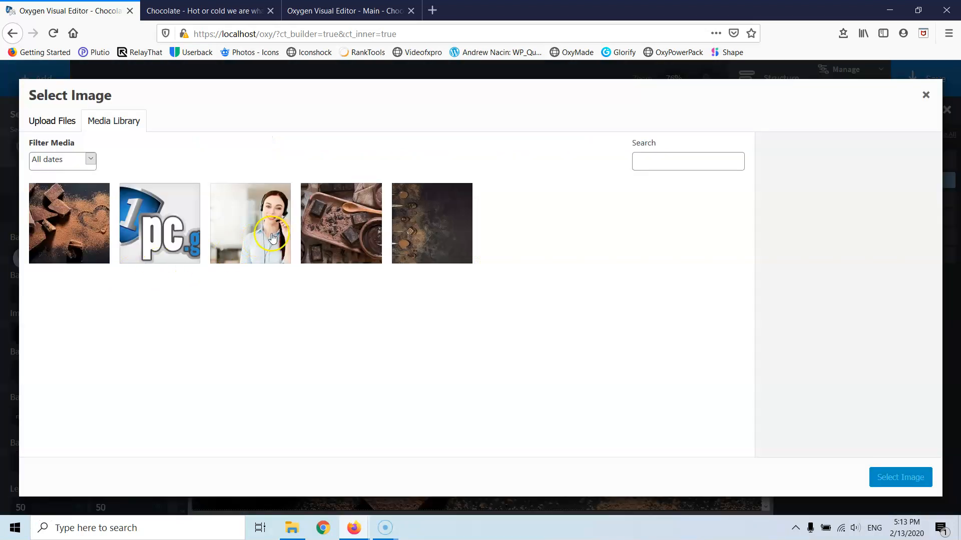
left_click(353, 231)
left_click_drag(870, 318, 786, 308)
key("ctrl+c")
left_click(858, 250)
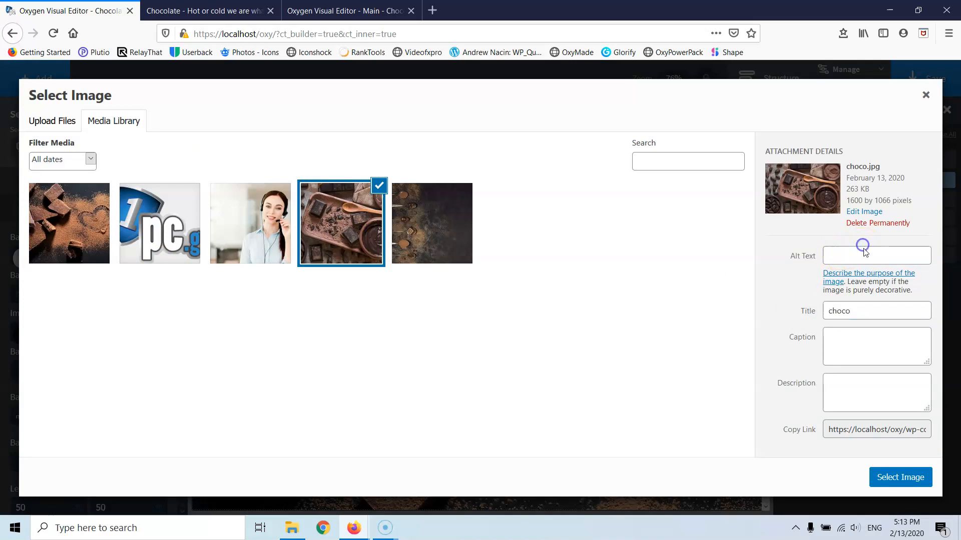
key("ctrl+v")
left_click(895, 479)
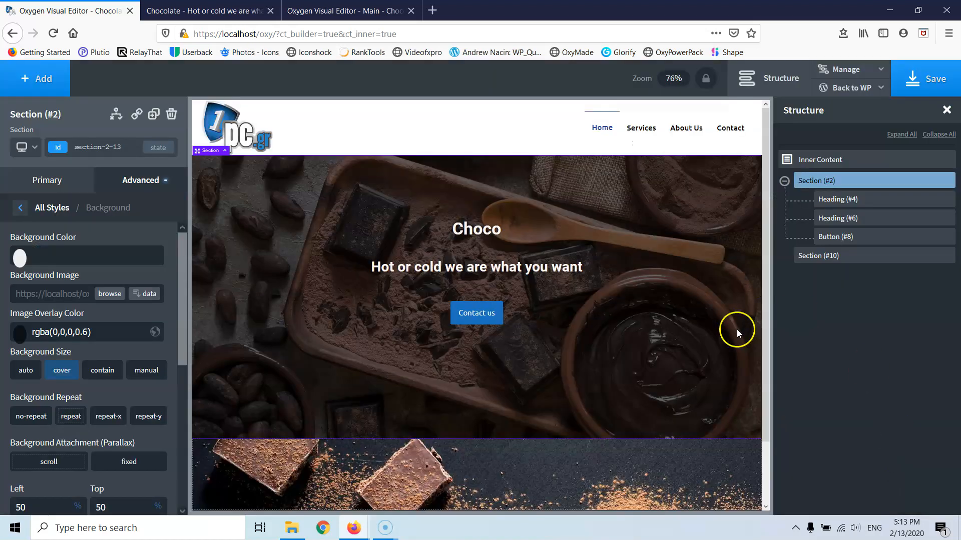
- Save the page and select the Products section below the hero
left_click(924, 78)
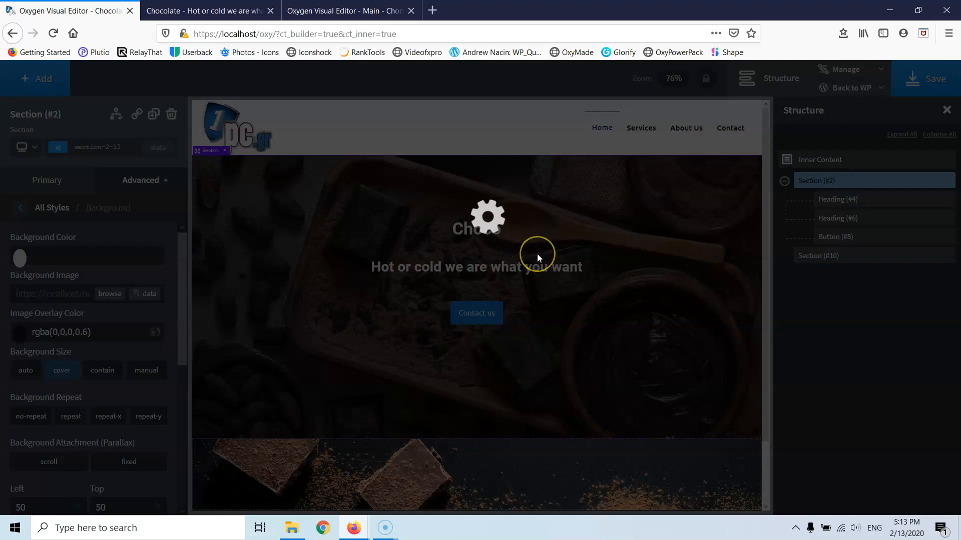
scroll(537, 254, "down", 3)
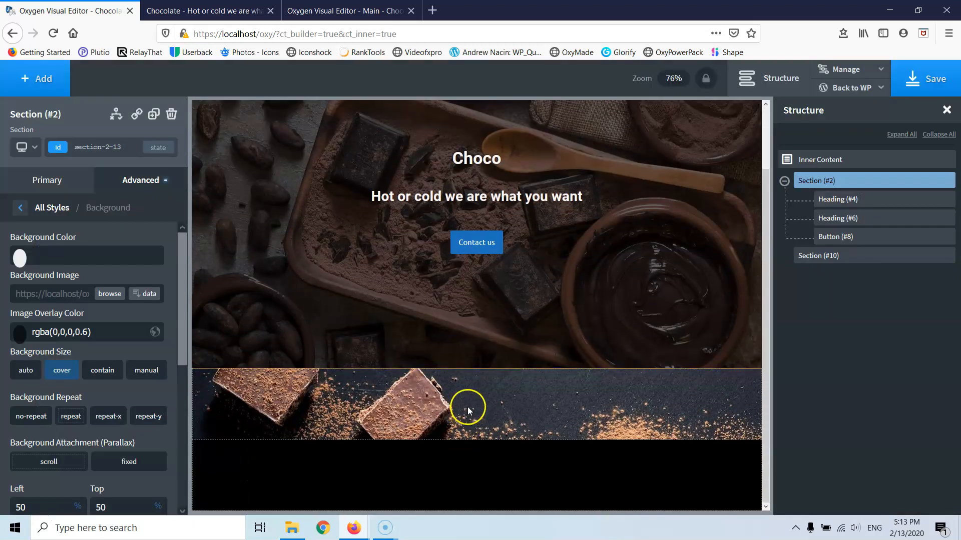
left_click(462, 403)
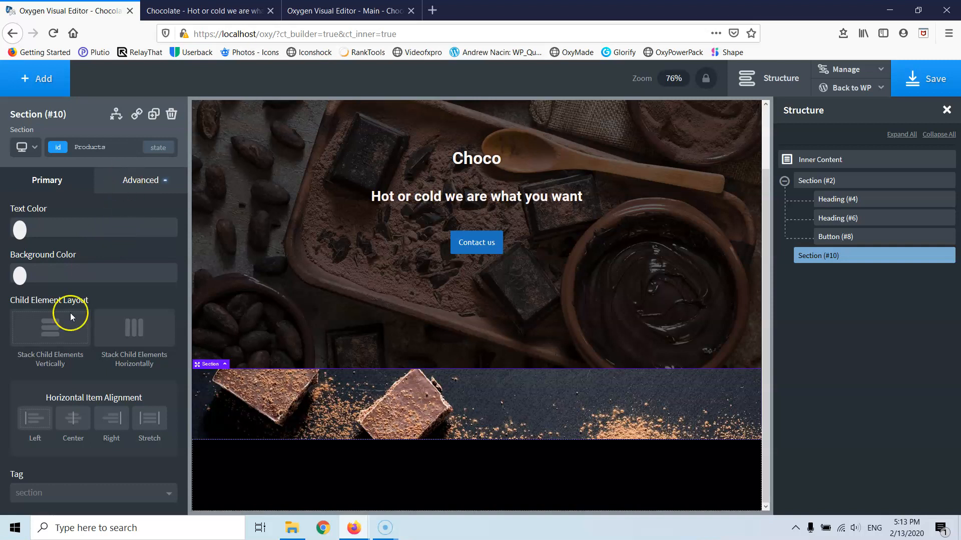
- Set the Products section's height to 600 px
left_click(113, 181)
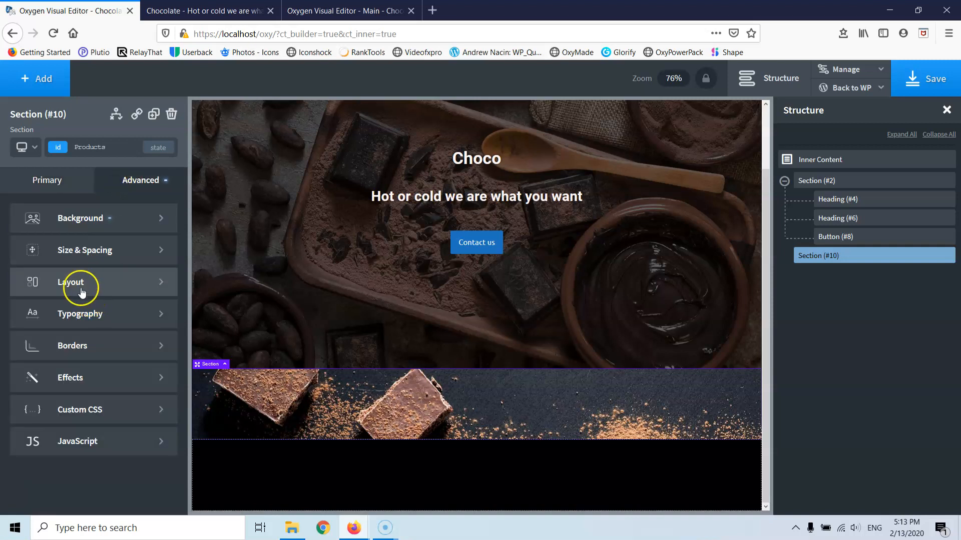
left_click(61, 280)
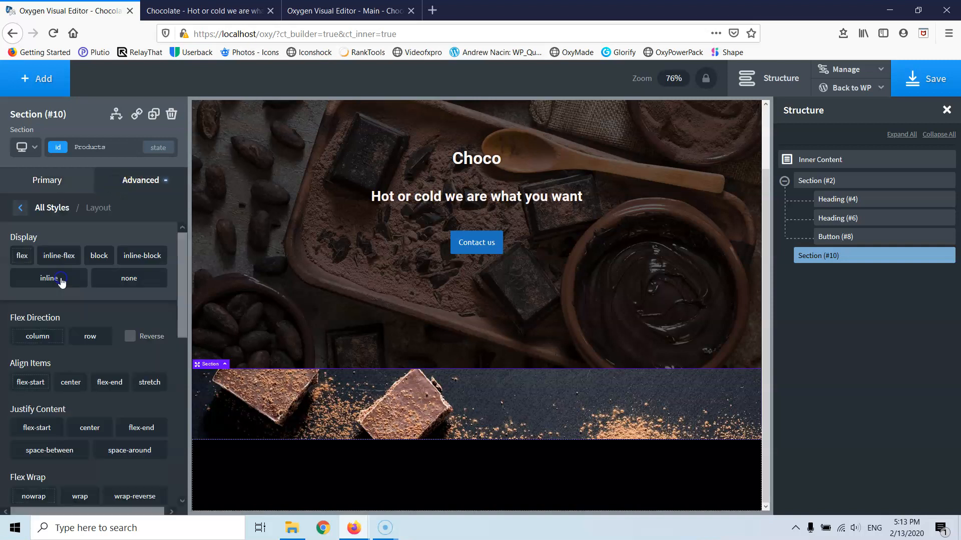
left_click(20, 212)
left_click(90, 254)
left_click(31, 396)
type("600")
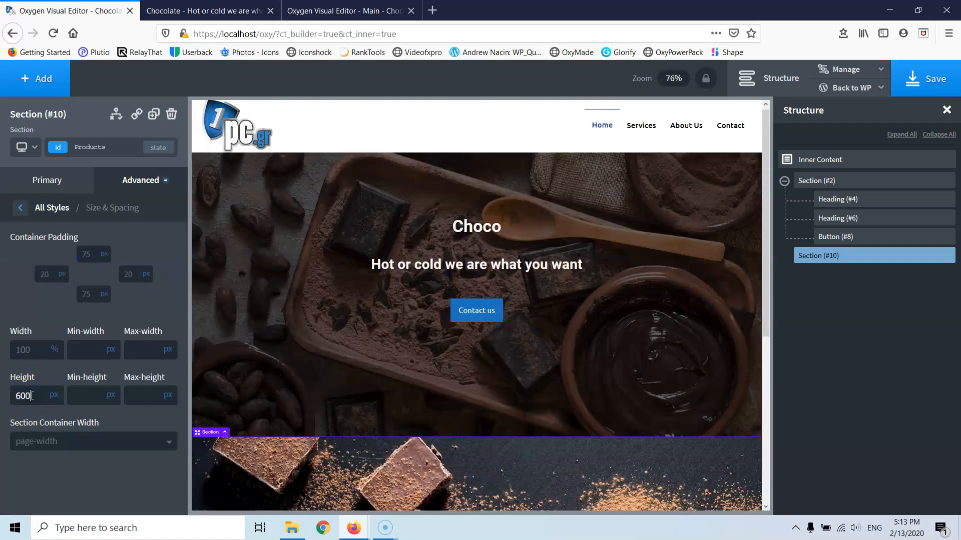
scroll(244, 326, "down", 5)
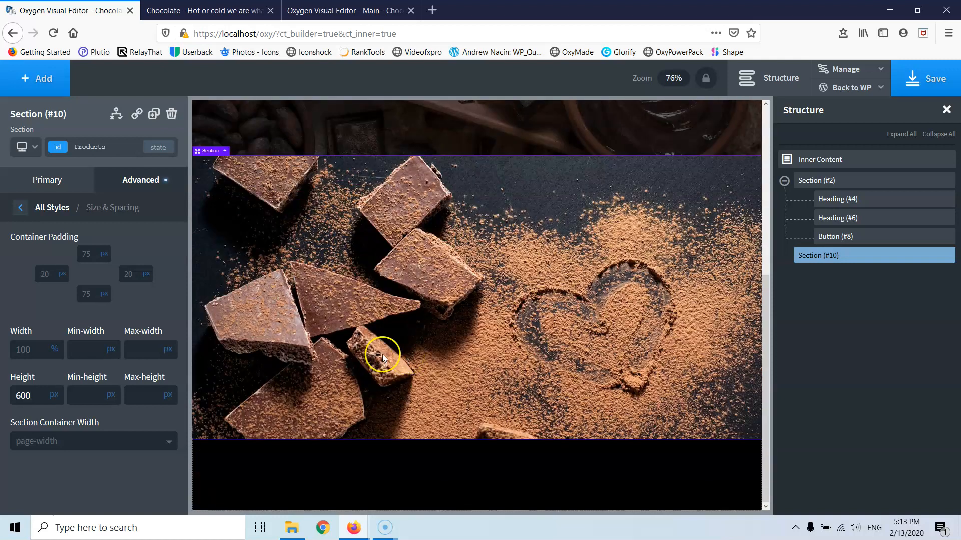
- Give the section background a white image overlay at 0.8 opacity
left_click(20, 212)
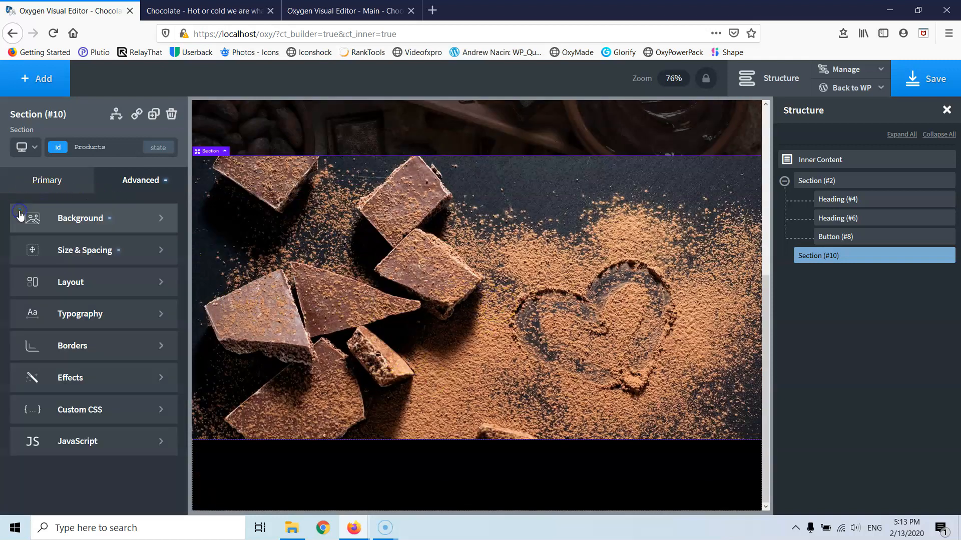
left_click(81, 219)
left_click(20, 333)
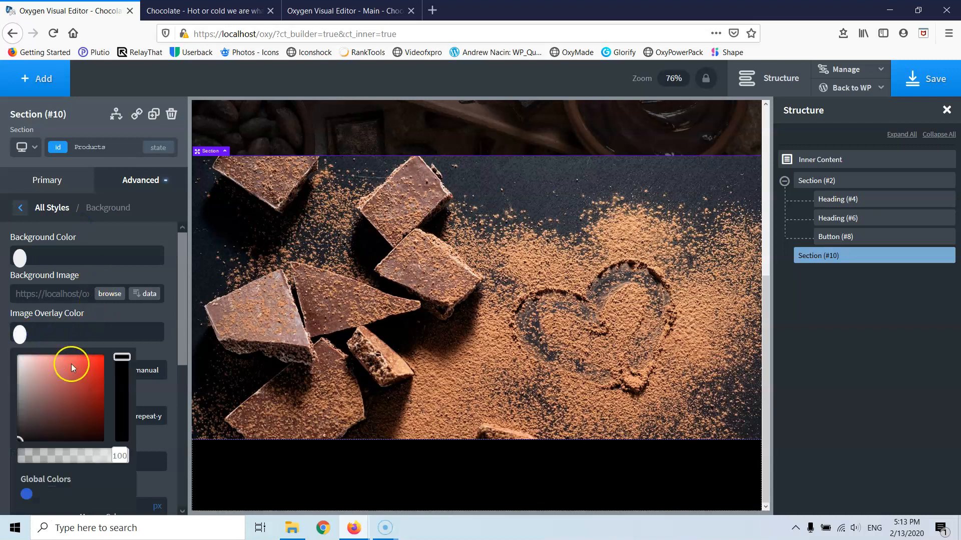
left_click_drag(47, 397, 3, 345)
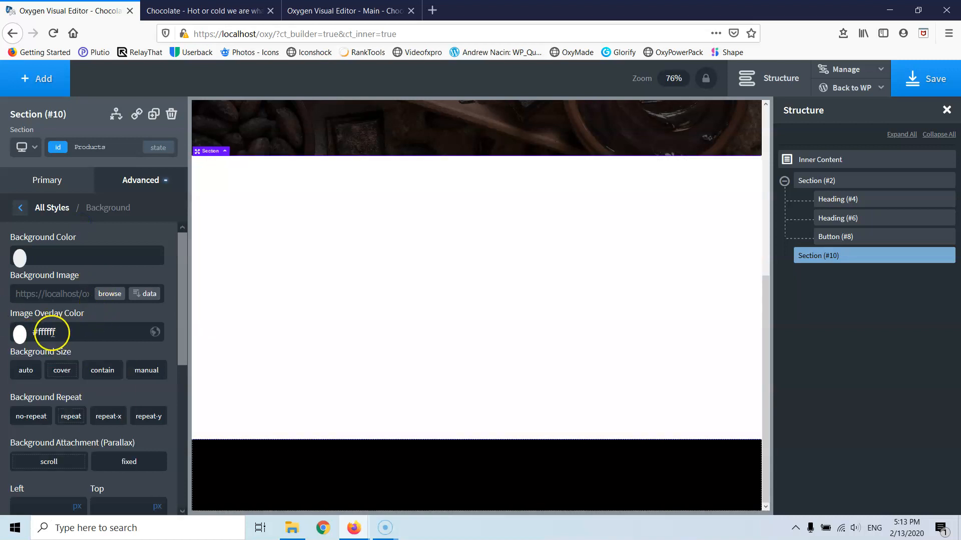
left_click(20, 334)
left_click_drag(119, 456, 100, 460)
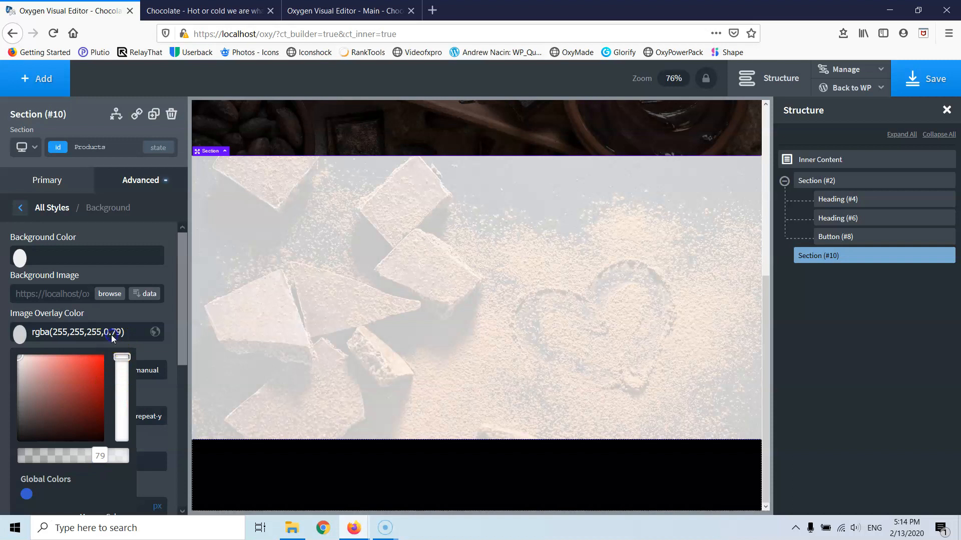
left_click(24, 332)
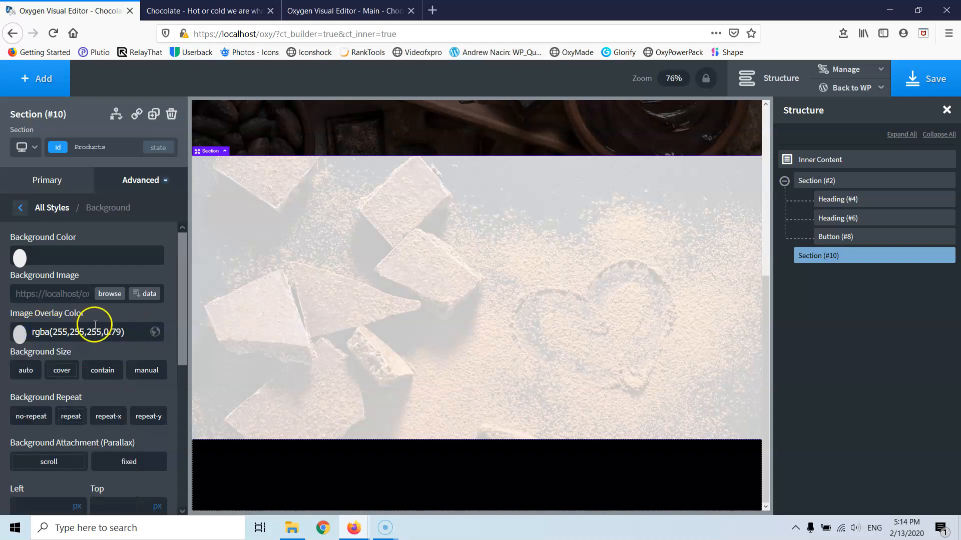
left_click(111, 336)
left_click(469, 245)
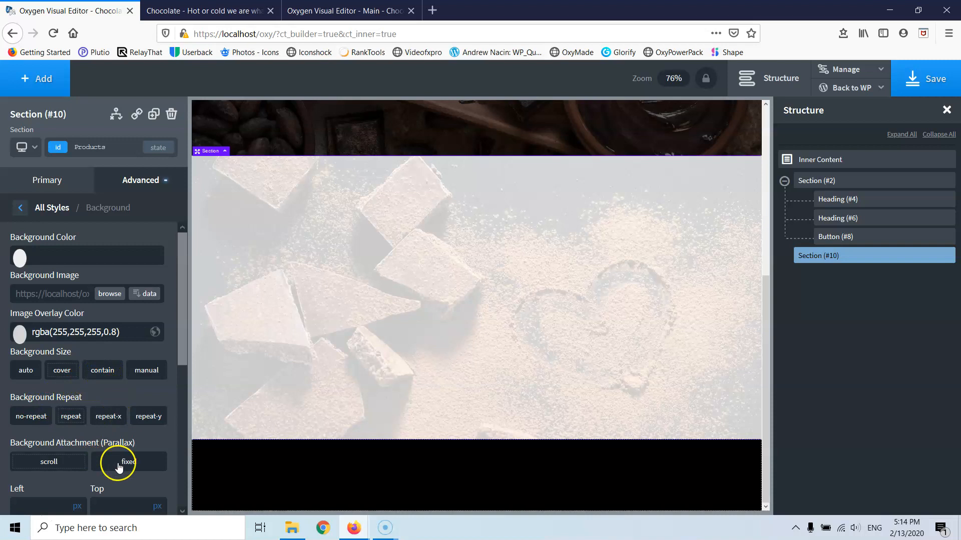
- Fix the background photo's attachment and position it at 50% left, 50% top
left_click(120, 465)
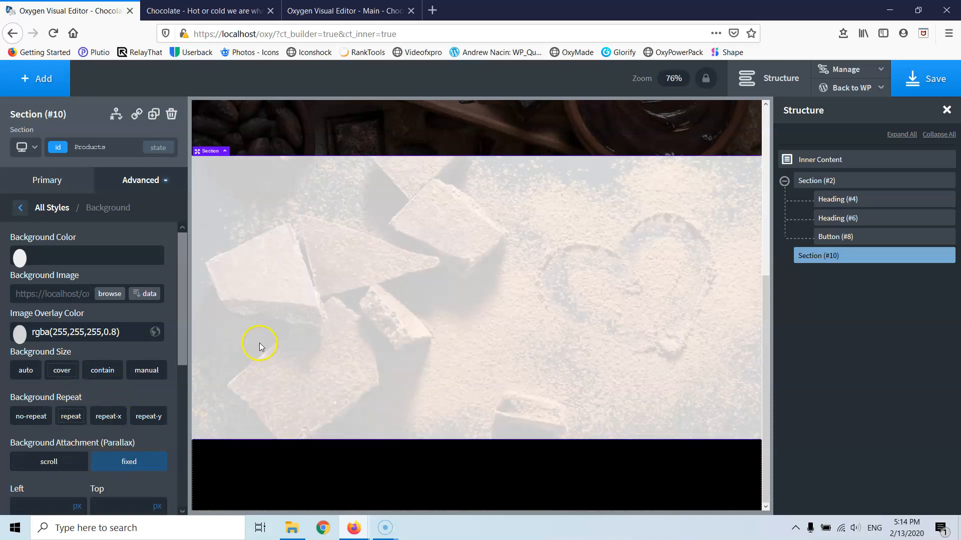
scroll(278, 339, "up", 5)
scroll(350, 335, "down", 3)
scroll(350, 335, "up", 2)
scroll(350, 334, "down", 3)
scroll(350, 334, "up", 5)
scroll(350, 334, "down", 4)
scroll(349, 334, "down", 2)
scroll(71, 401, "down", 3)
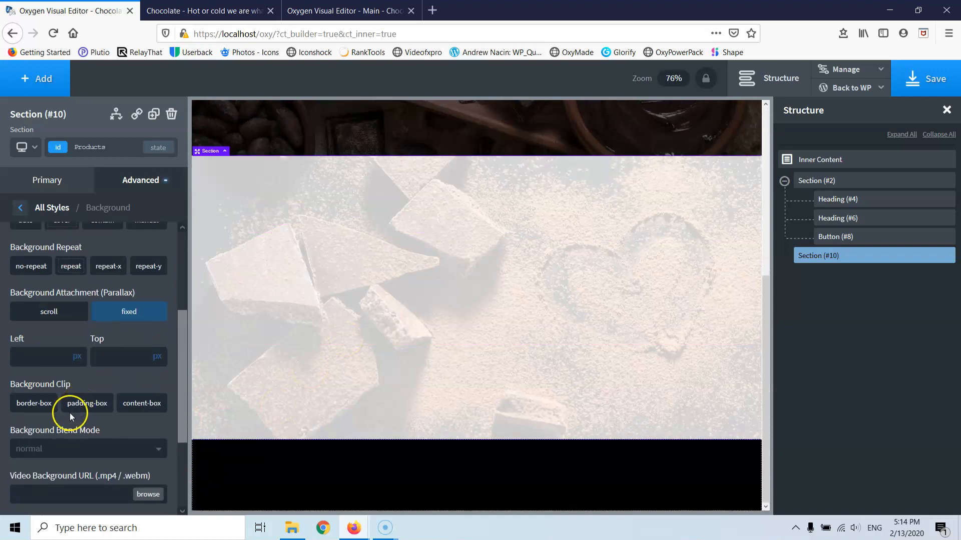
left_click(34, 355)
type("50")
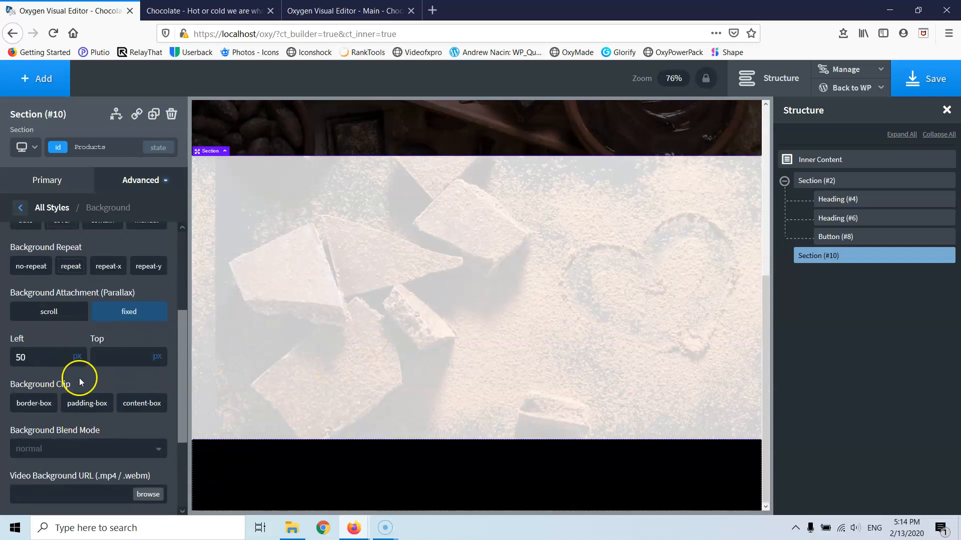
left_click(81, 350)
left_click(126, 357)
type("50")
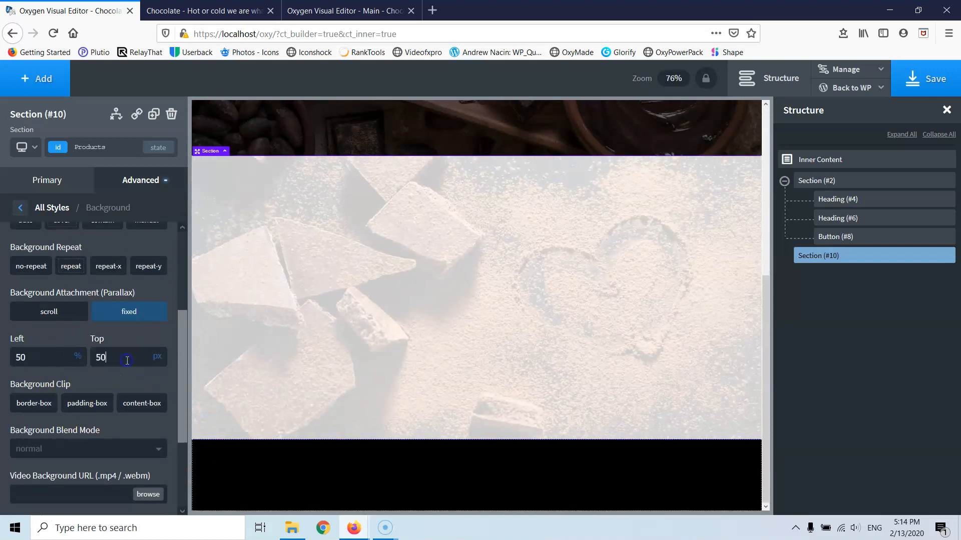
left_click(161, 350)
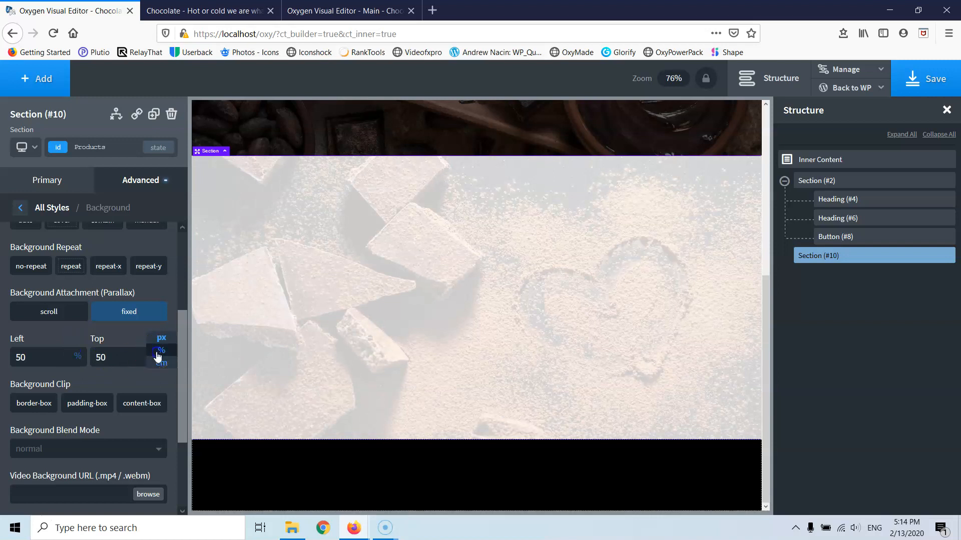
scroll(392, 312, "up", 2)
scroll(397, 303, "down", 2)
scroll(398, 303, "up", 5)
scroll(397, 302, "down", 6)
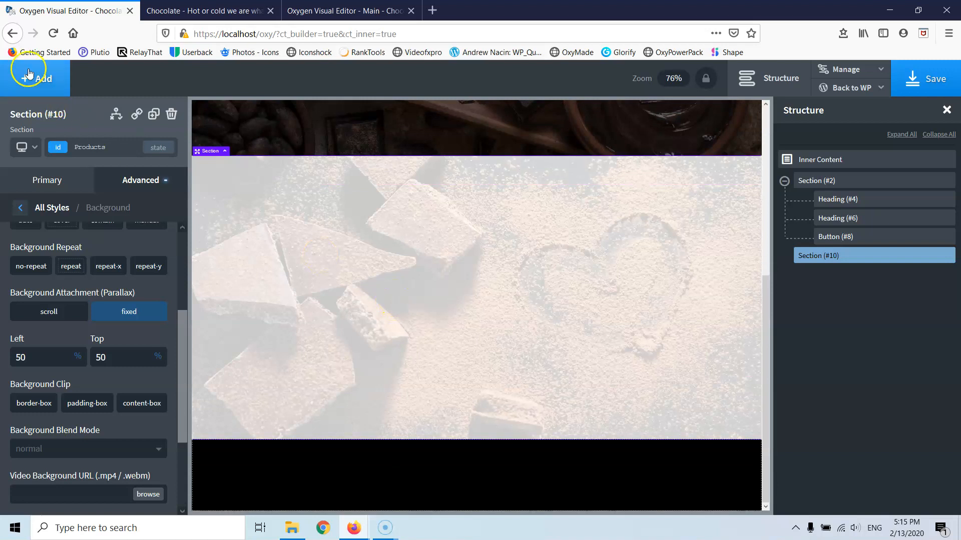
- Add a headline inside the Products section
left_click(40, 80)
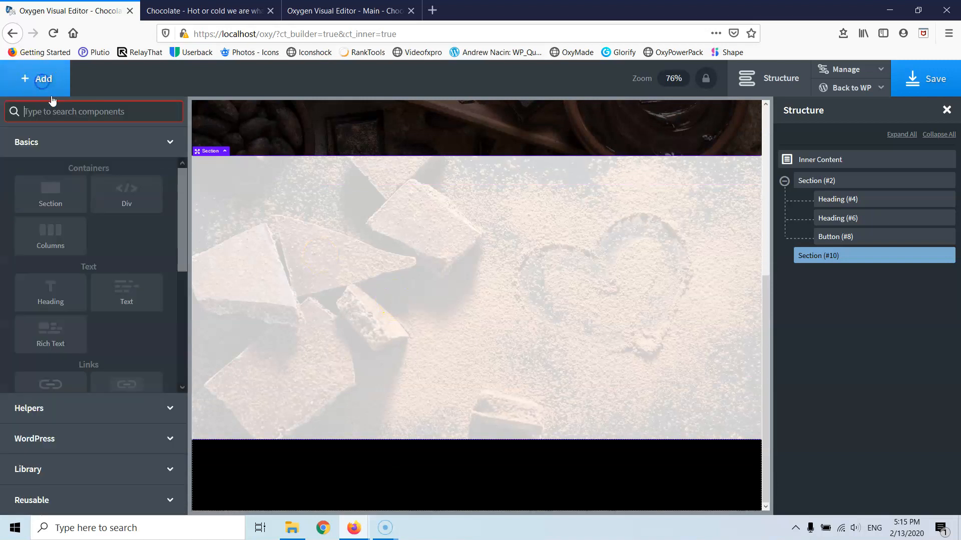
left_click(54, 290)
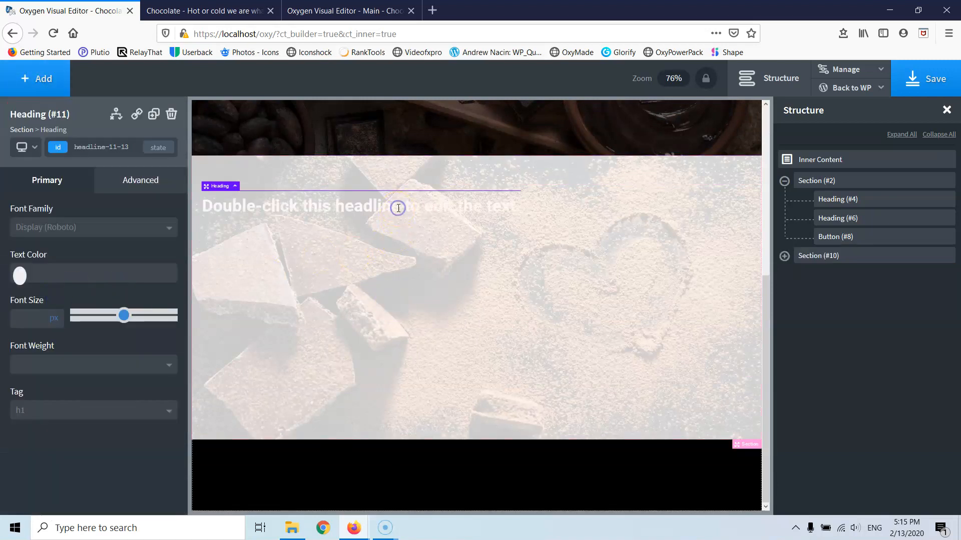
scroll(405, 295, "up", 5)
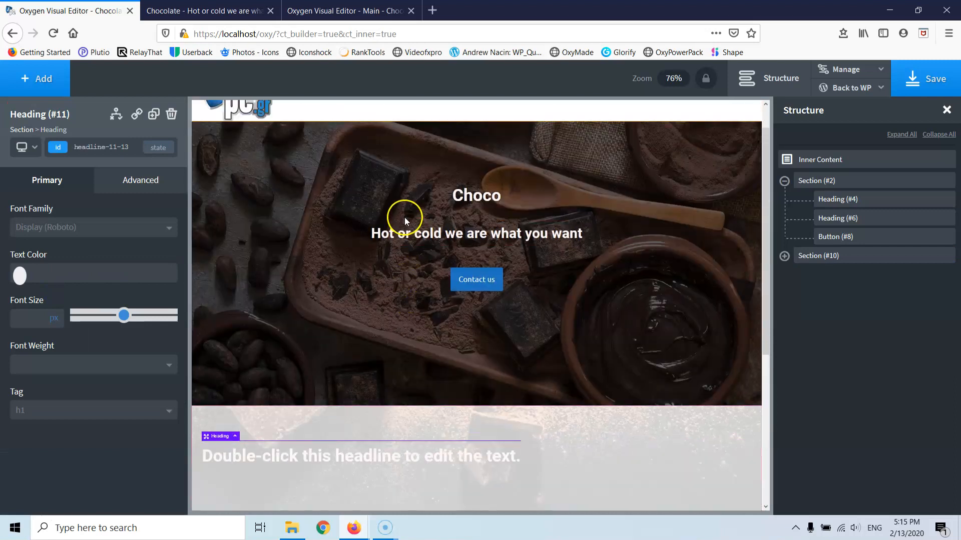
scroll(403, 216, "down", 5)
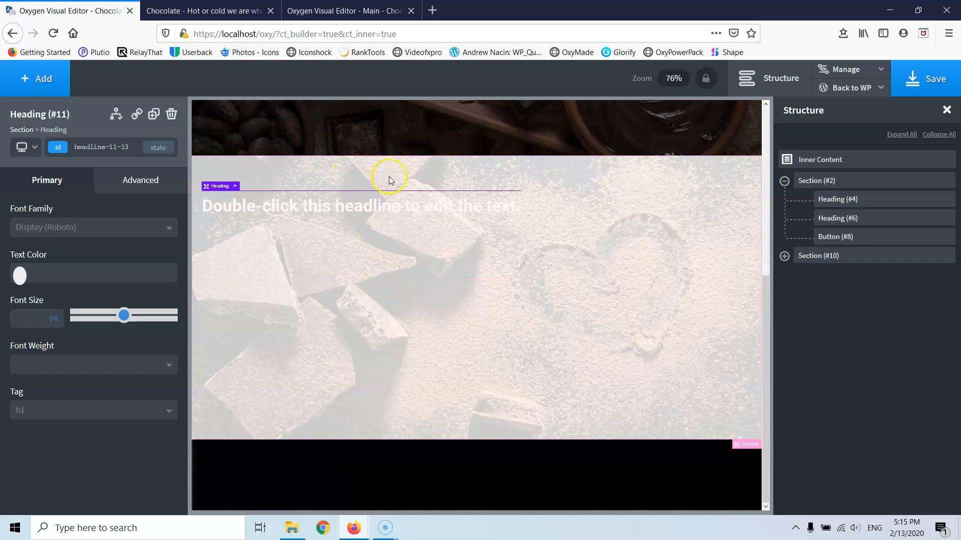
left_click(596, 304)
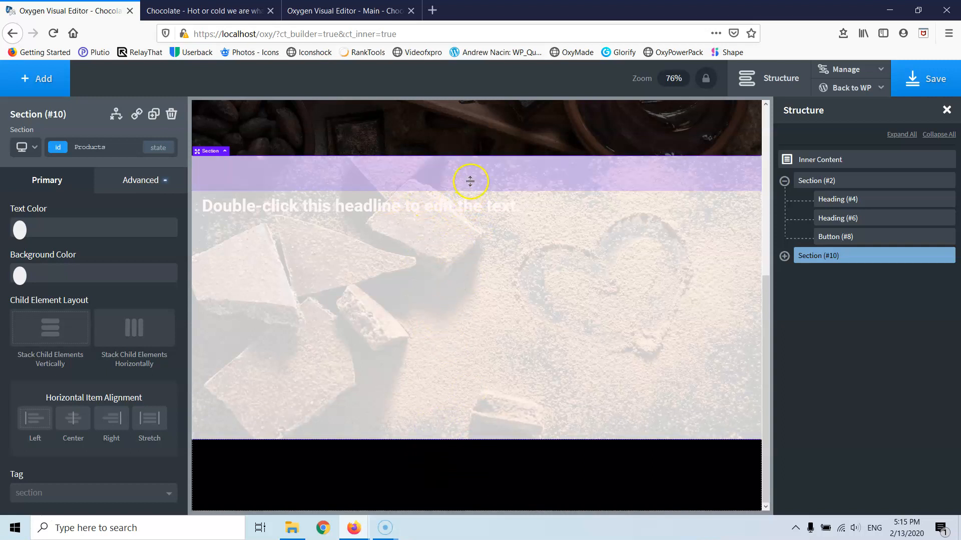
scroll(471, 205, "up", 5)
scroll(486, 227, "down", 3)
scroll(476, 242, "up", 3)
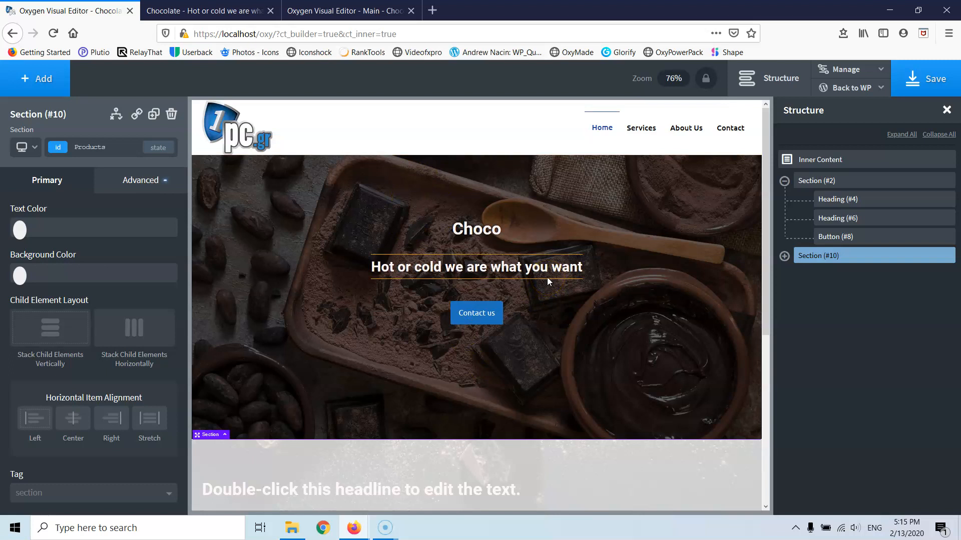
scroll(480, 288, "down", 2)
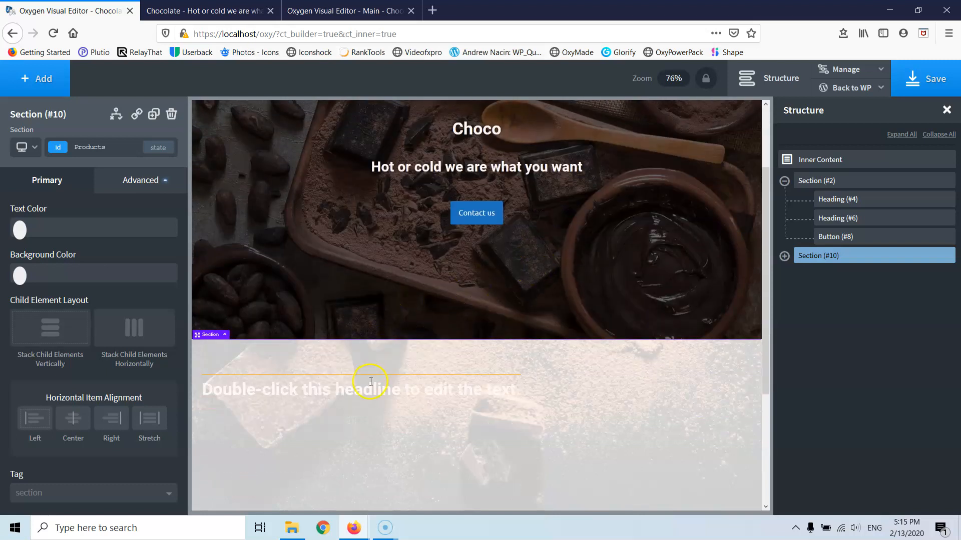
- Make the headline black and change its text to 'Products'
left_click(370, 394)
left_click(20, 275)
left_click(44, 339)
left_click_drag(45, 339, 39, 392)
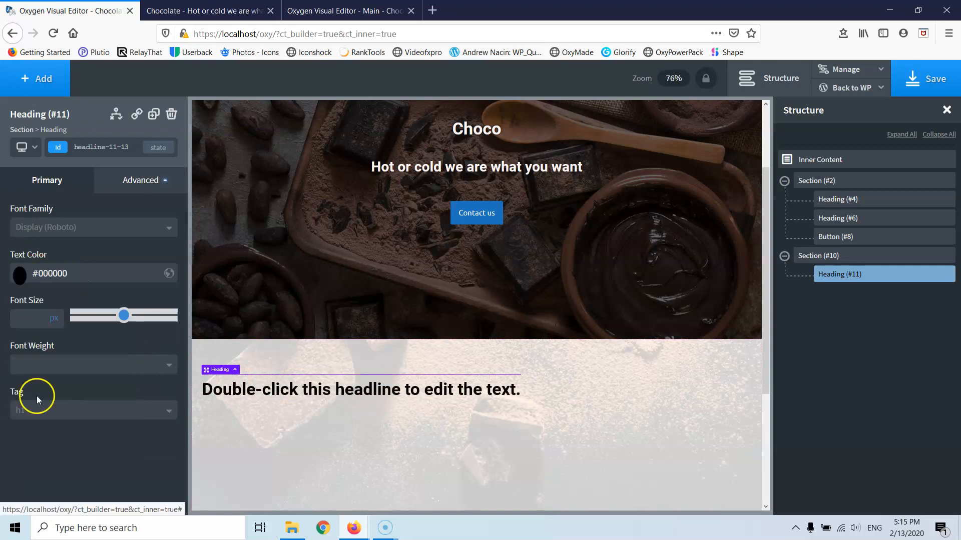
double_click(306, 388)
type("P")
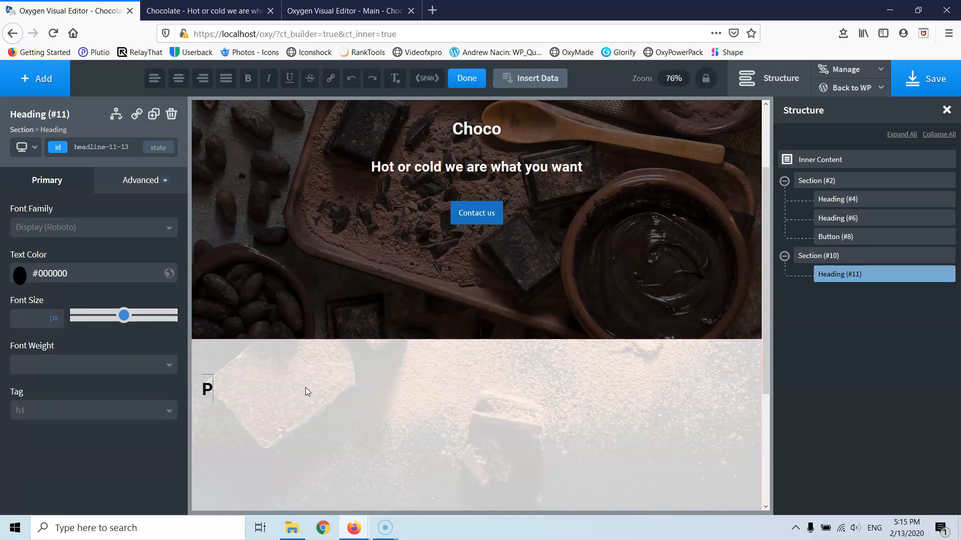
type("roducts")
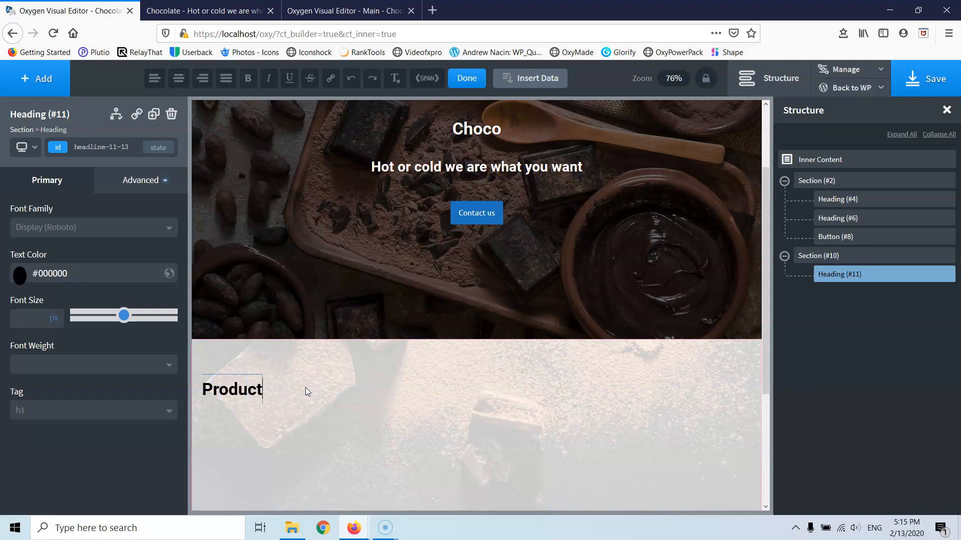
- Stack and centre the section's contents and set its top padding to 100 px
left_click(337, 360)
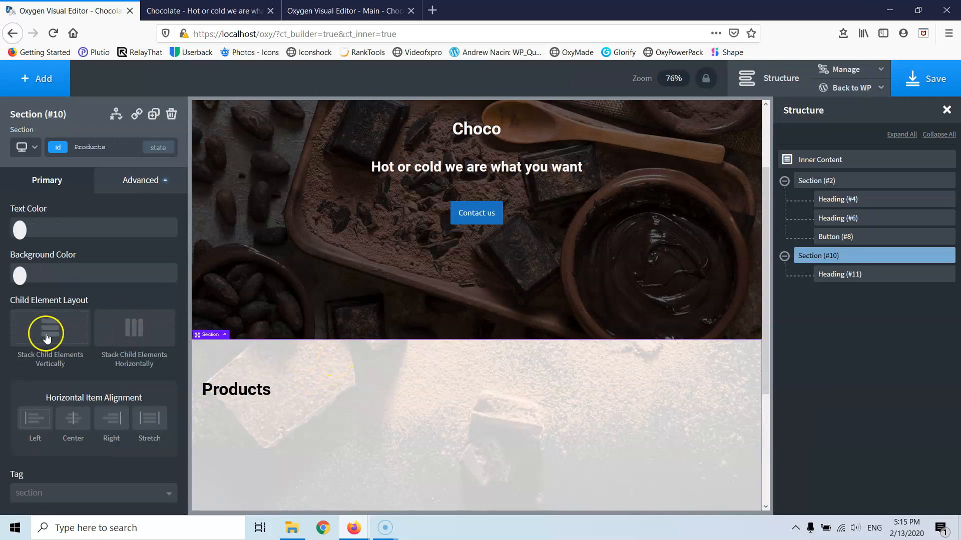
left_click(49, 330)
left_click(81, 425)
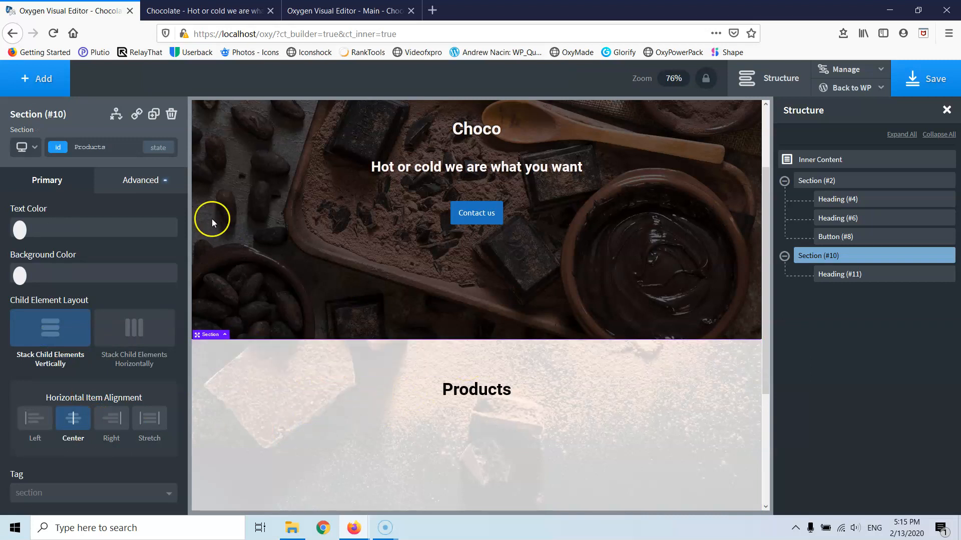
left_click(132, 197)
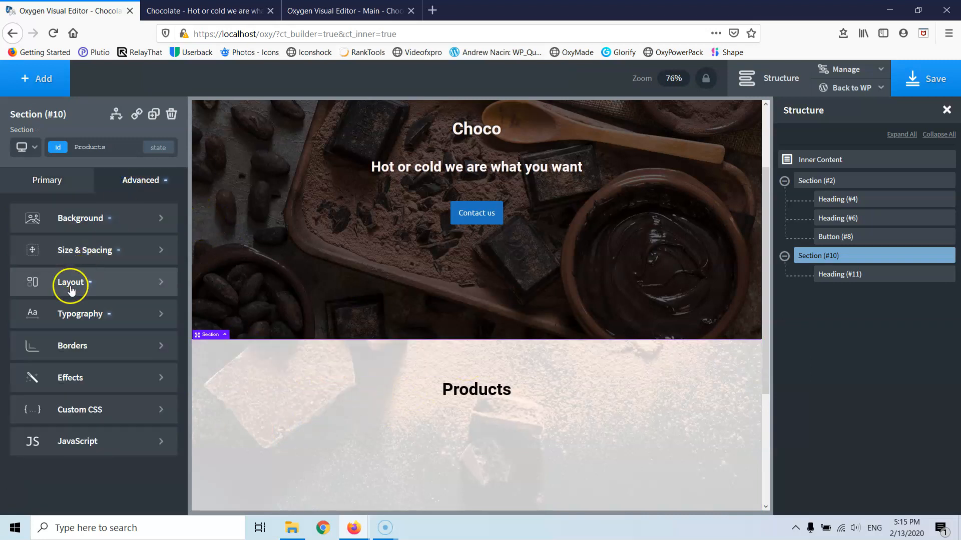
left_click(68, 251)
double_click(90, 256)
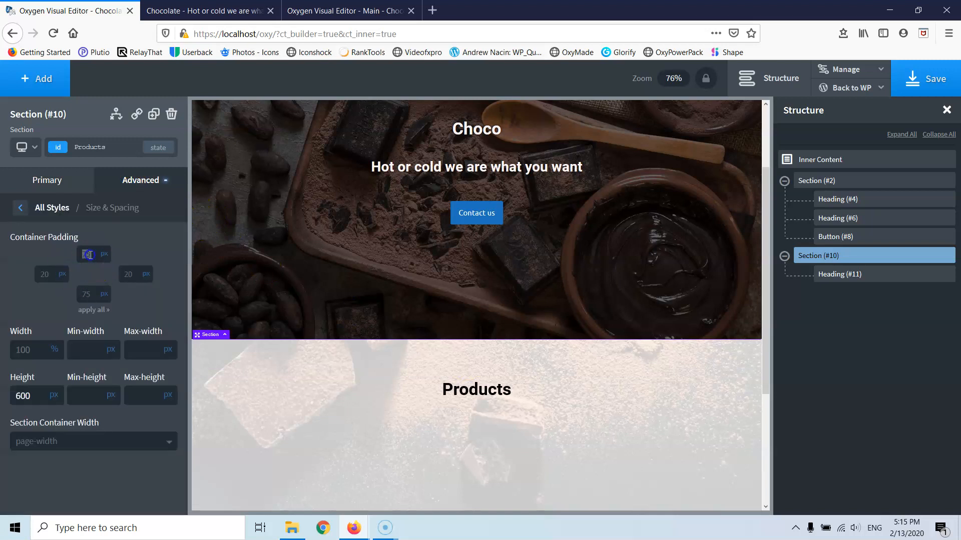
type("100")
double_click(86, 295)
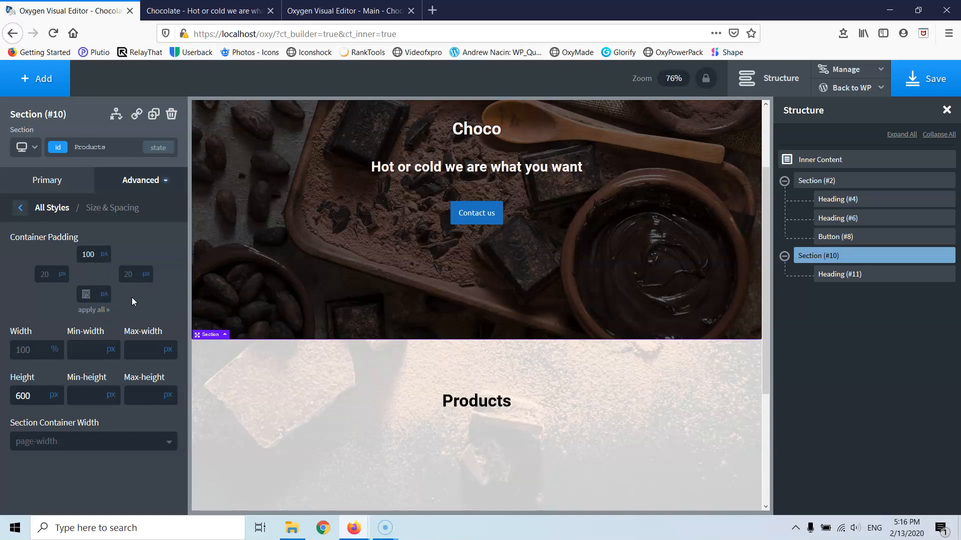
scroll(453, 296, "down", 3)
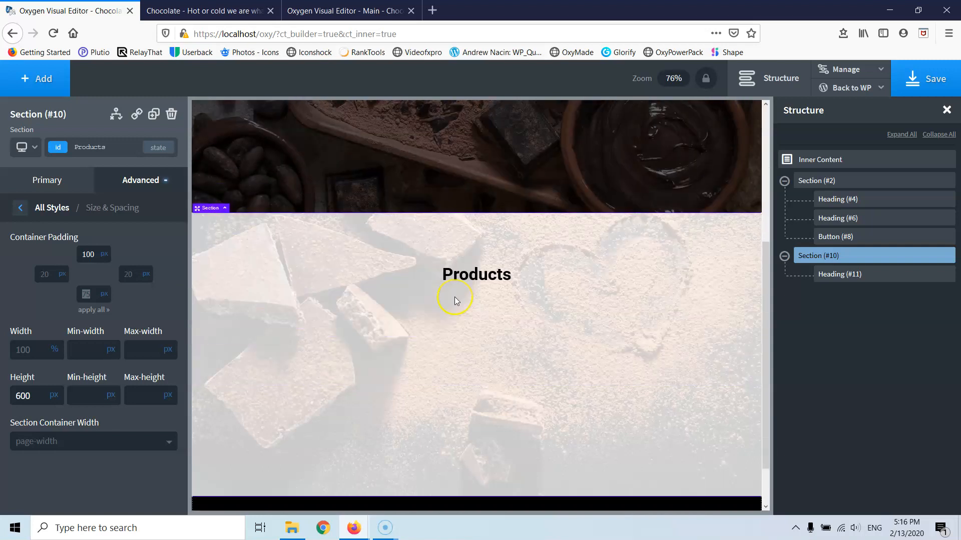
scroll(455, 299, "up", 5)
scroll(454, 300, "down", 2)
scroll(457, 295, "up", 2)
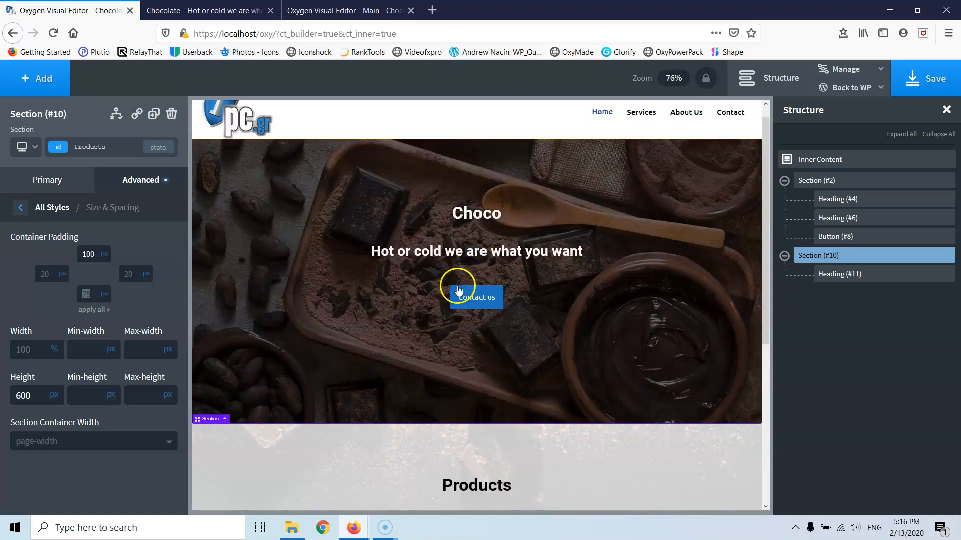
scroll(458, 290, "up", 1)
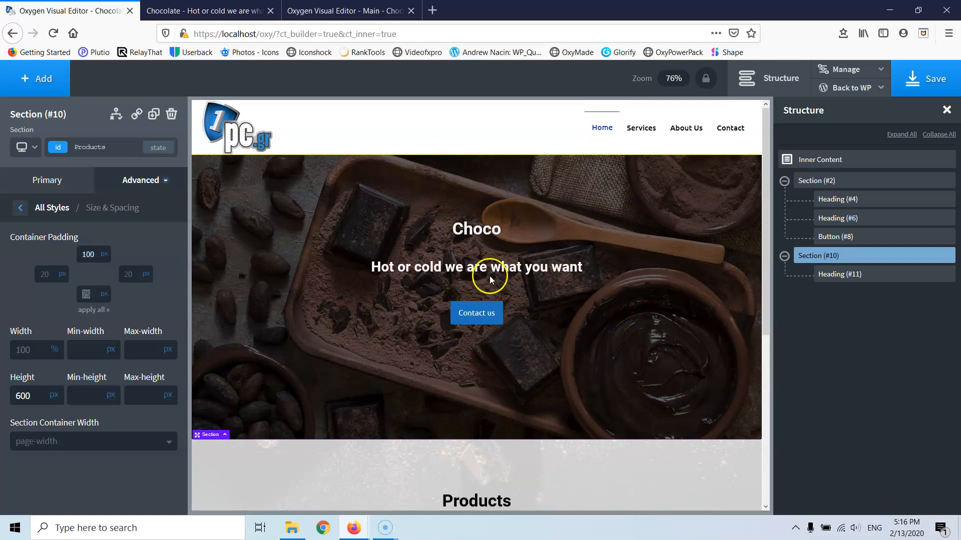
scroll(451, 321, "down", 4)
scroll(507, 328, "down", 2)
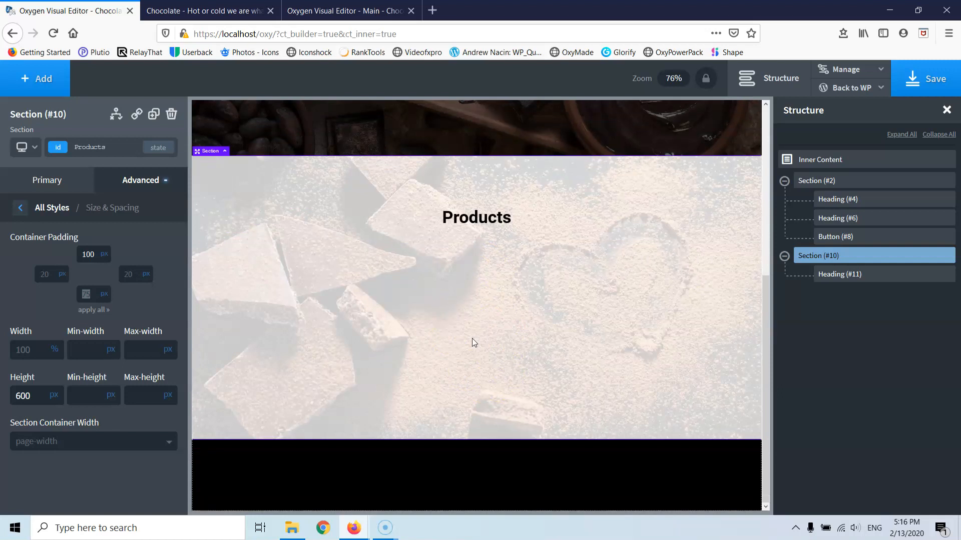
scroll(472, 338, "up", 3)
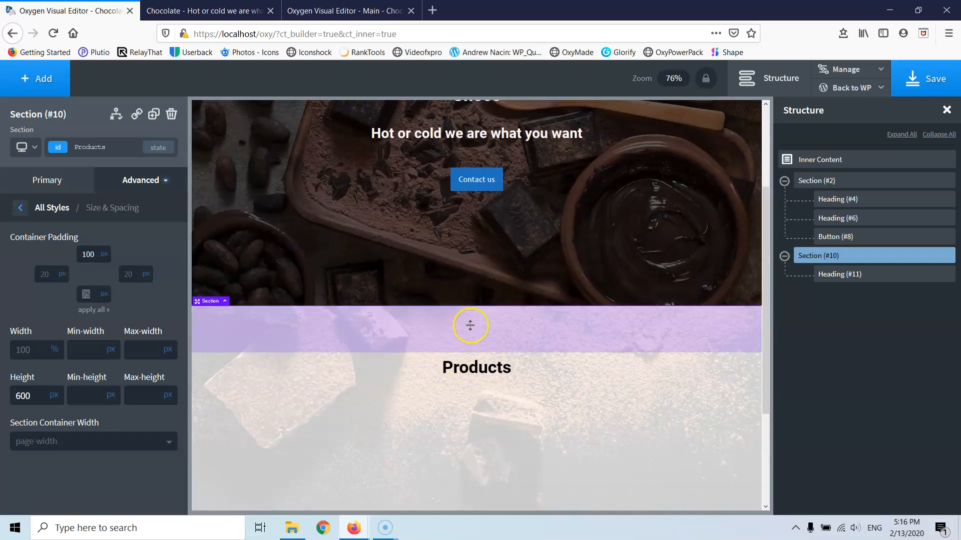
scroll(470, 326, "up", 3)
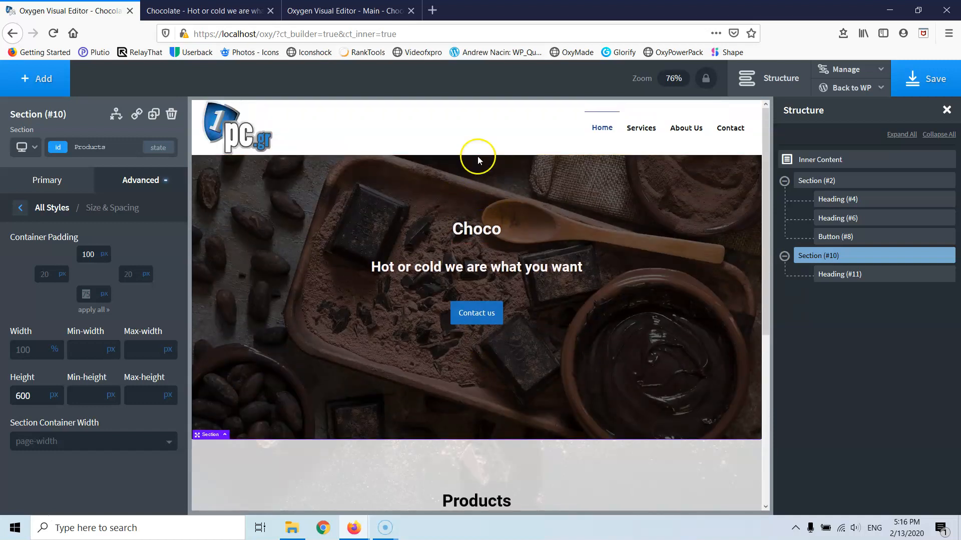
scroll(481, 401, "down", 4)
scroll(478, 395, "up", 4)
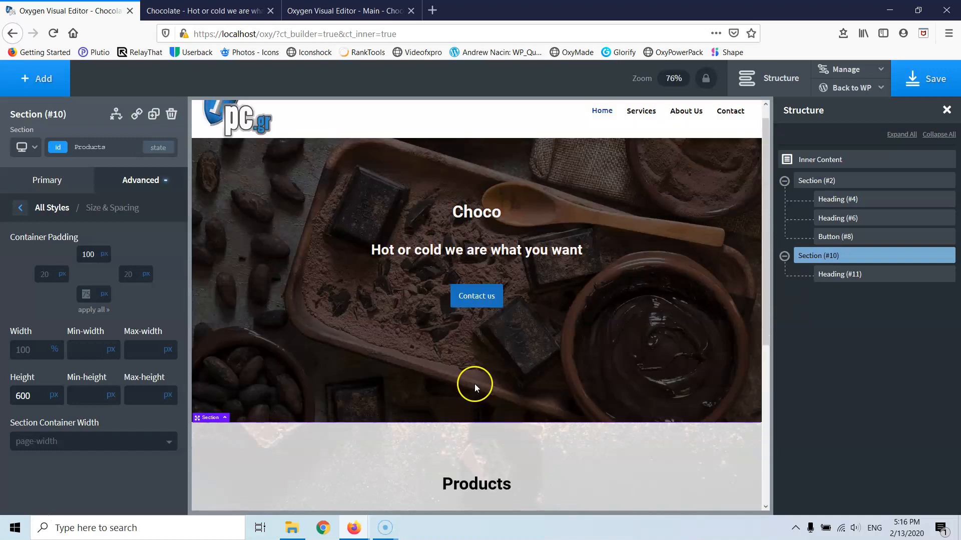
scroll(475, 388, "up", 1)
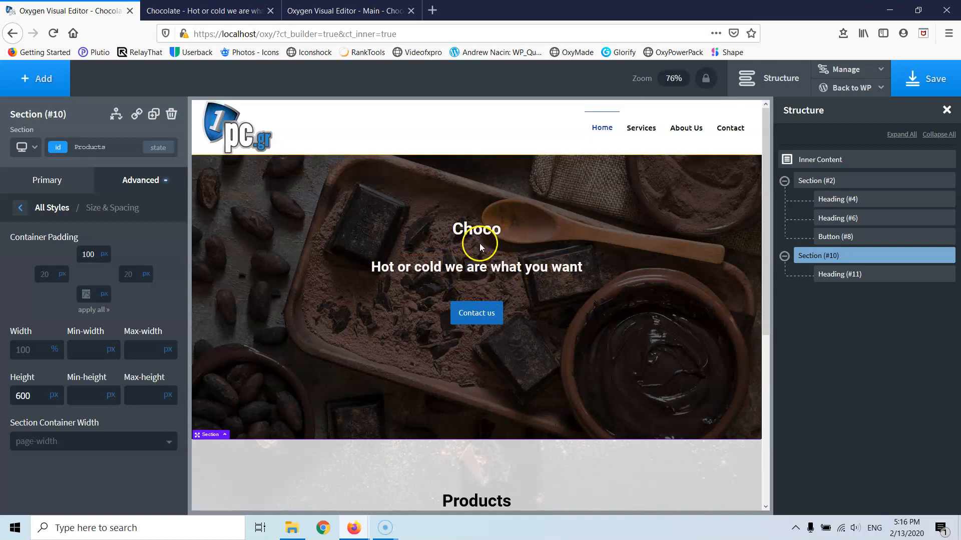
left_click(474, 188)
left_click_drag(479, 189, 481, 229)
scroll(514, 249, "down", 2)
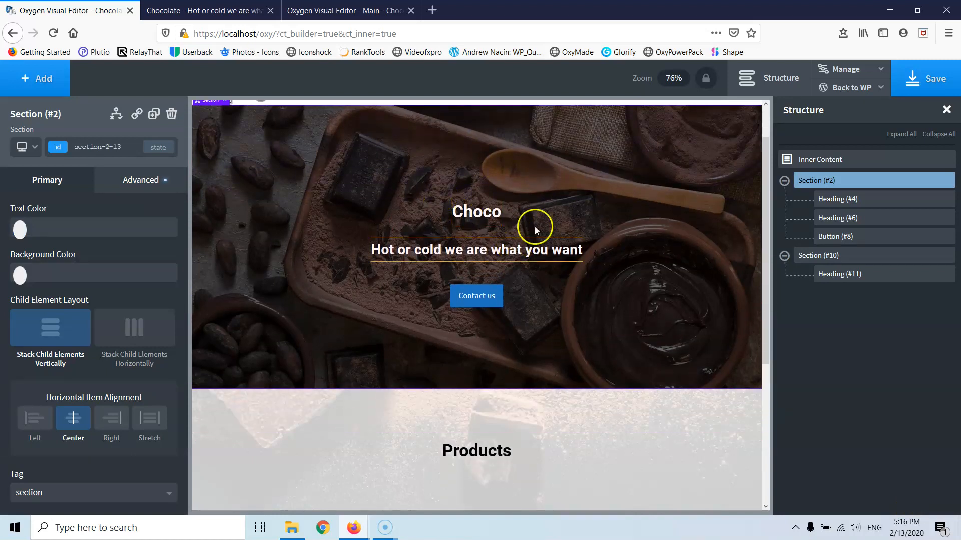
scroll(481, 210, "up", 2)
scroll(526, 275, "down", 6)
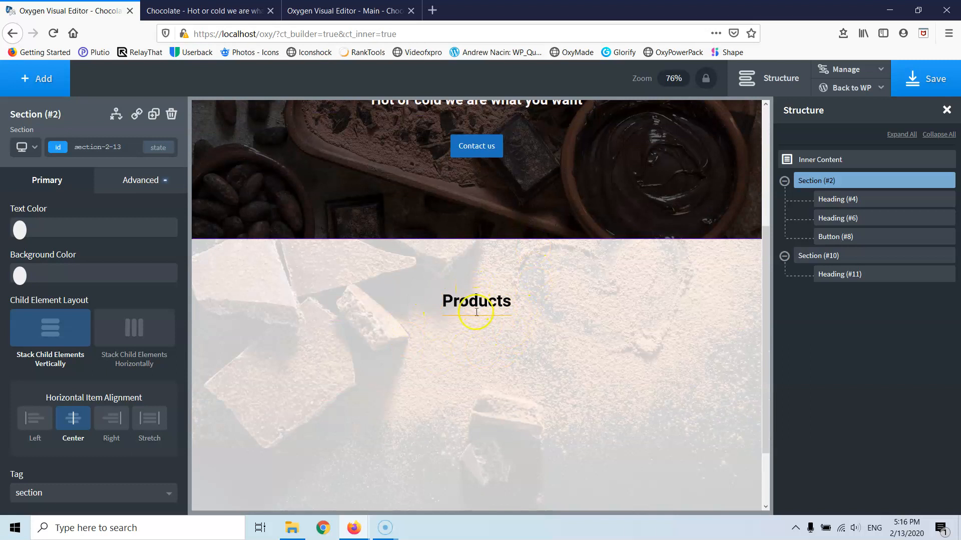
scroll(532, 350, "down", 3)
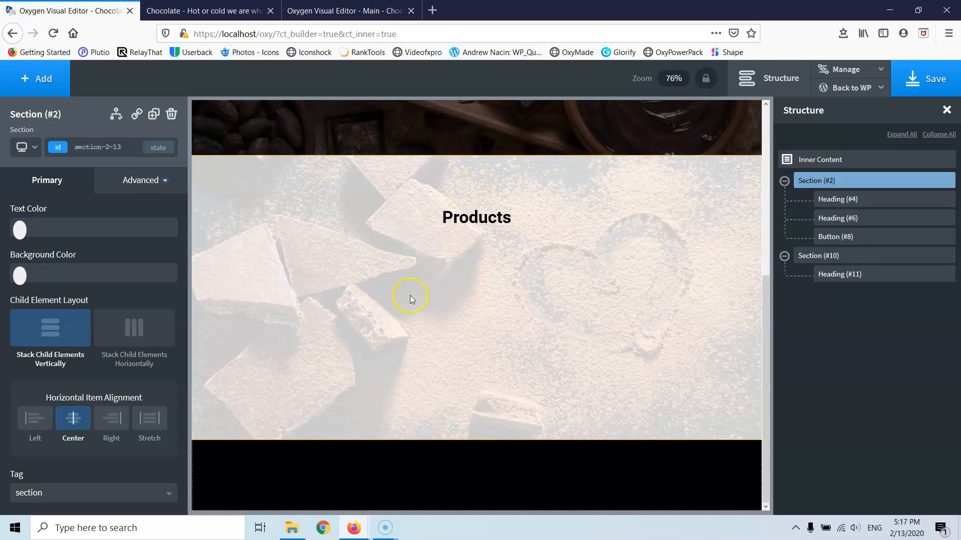
- Add a Columns element to the Products section
left_click(385, 275)
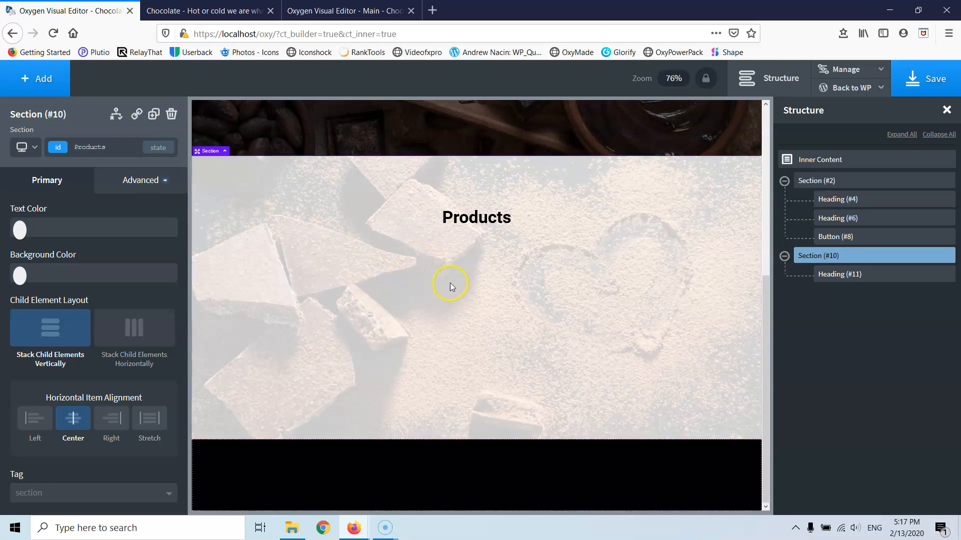
left_click(43, 85)
left_click(56, 238)
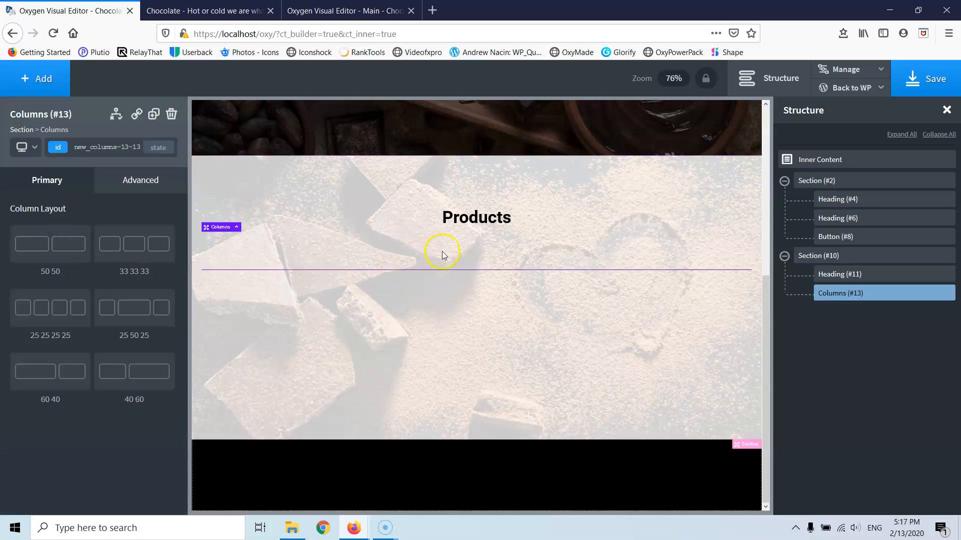
- Set the Products heading's tag to H2
left_click(469, 221)
left_click(70, 414)
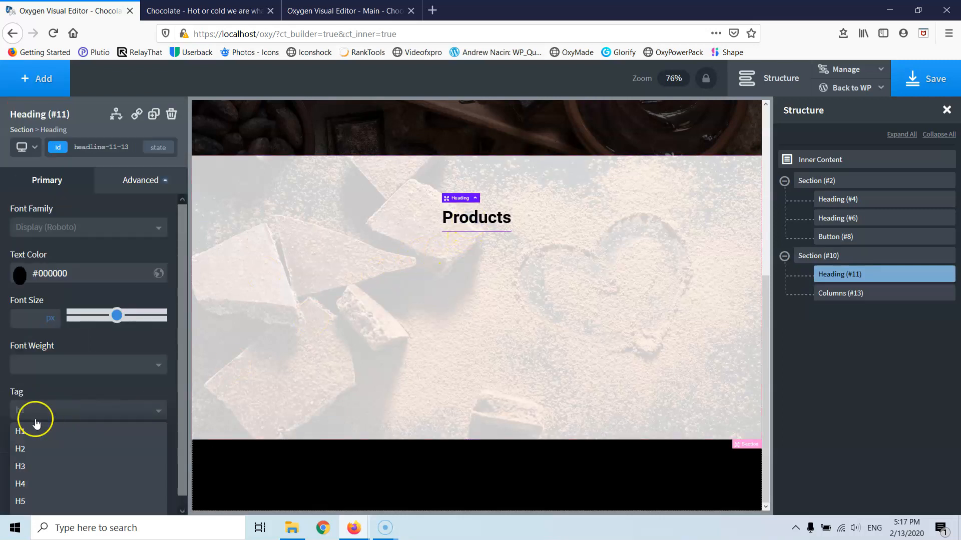
left_click(26, 453)
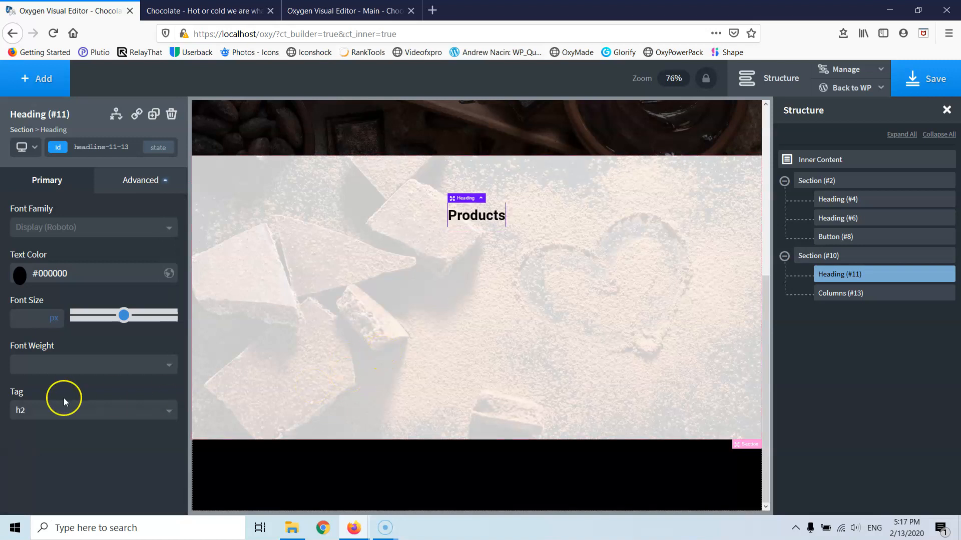
left_click(55, 413)
left_click(47, 461)
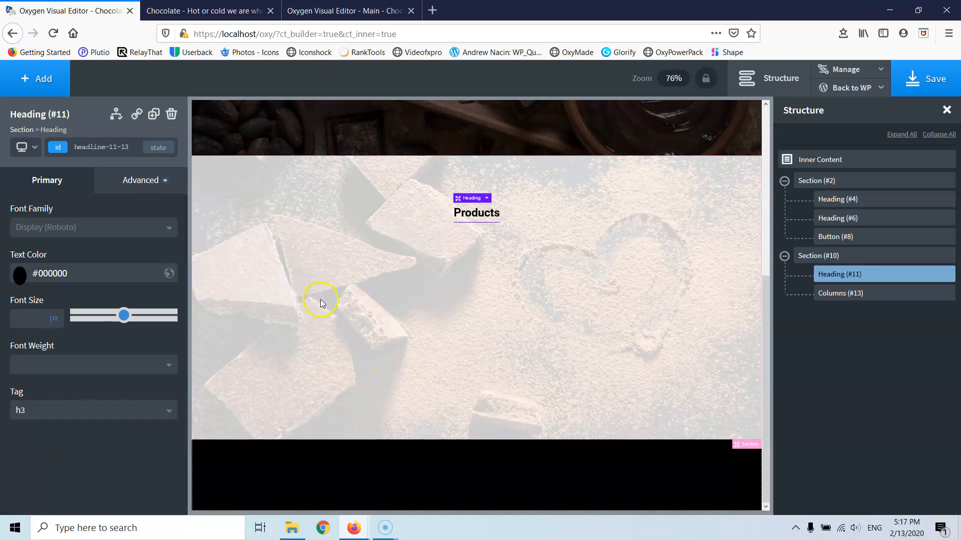
scroll(320, 302, "up", 1)
scroll(332, 298, "down", 2)
left_click(50, 409)
left_click(41, 446)
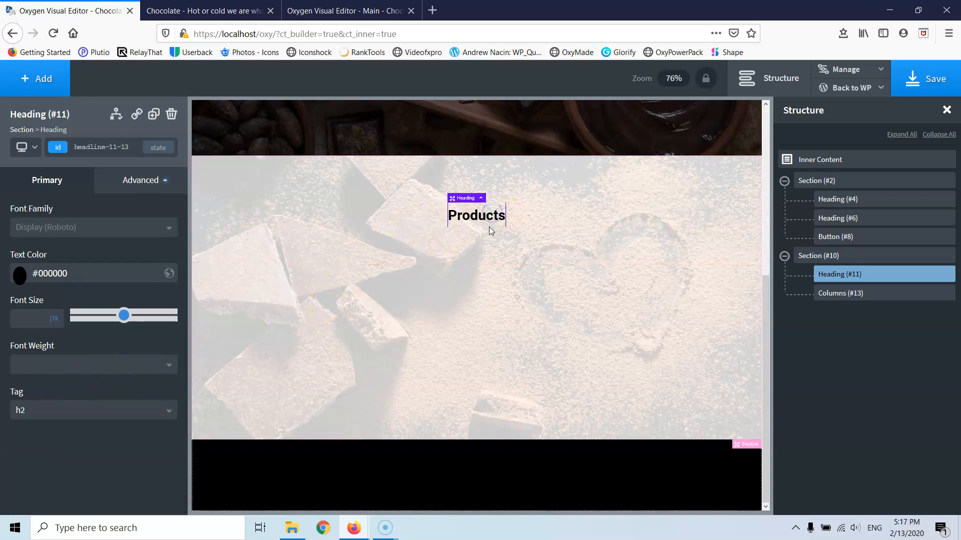
- Give the Products heading a 20 px bottom margin
left_click(134, 189)
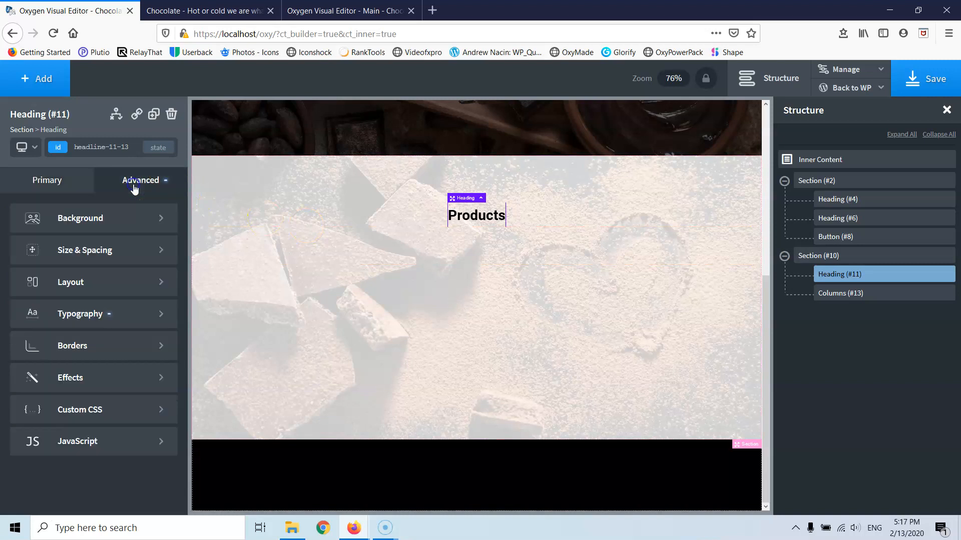
left_click(91, 252)
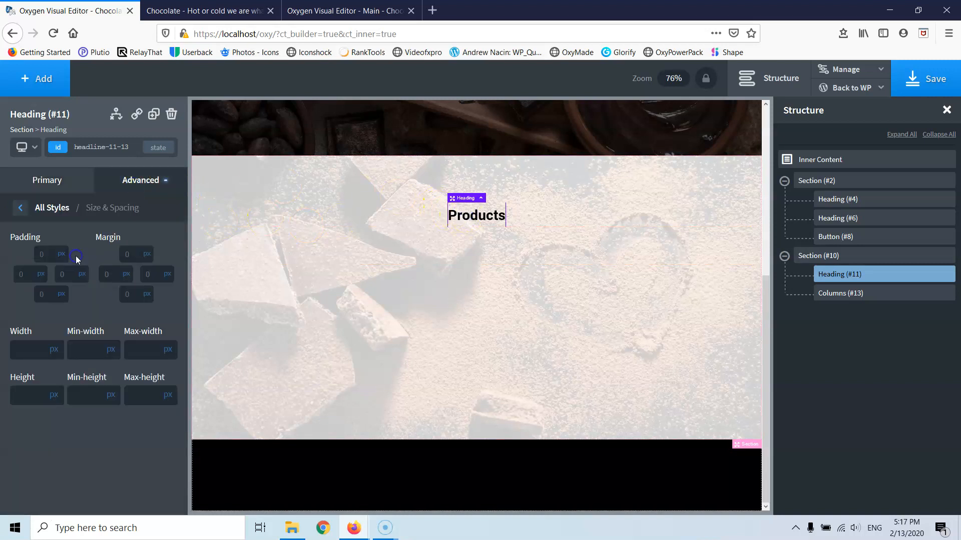
left_click(131, 296)
type("20")
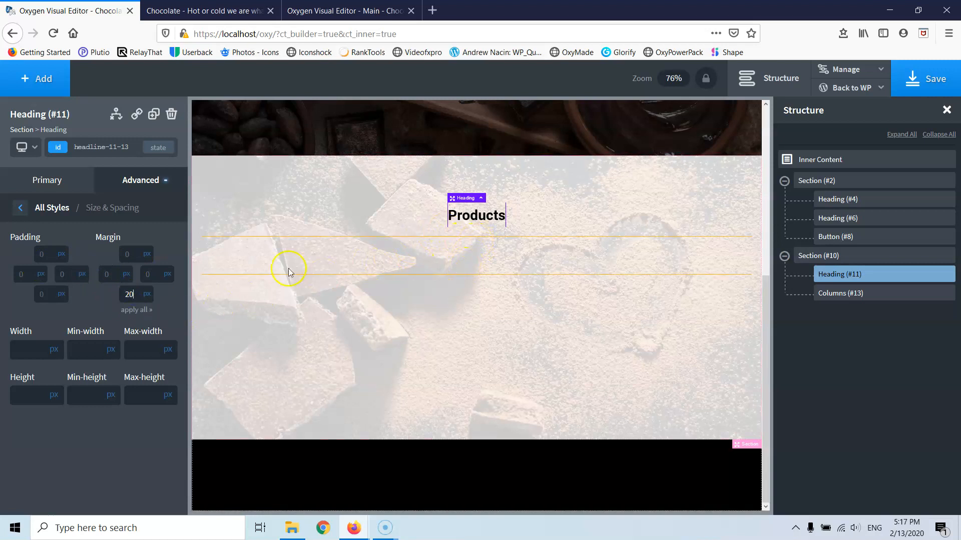
left_click(283, 248)
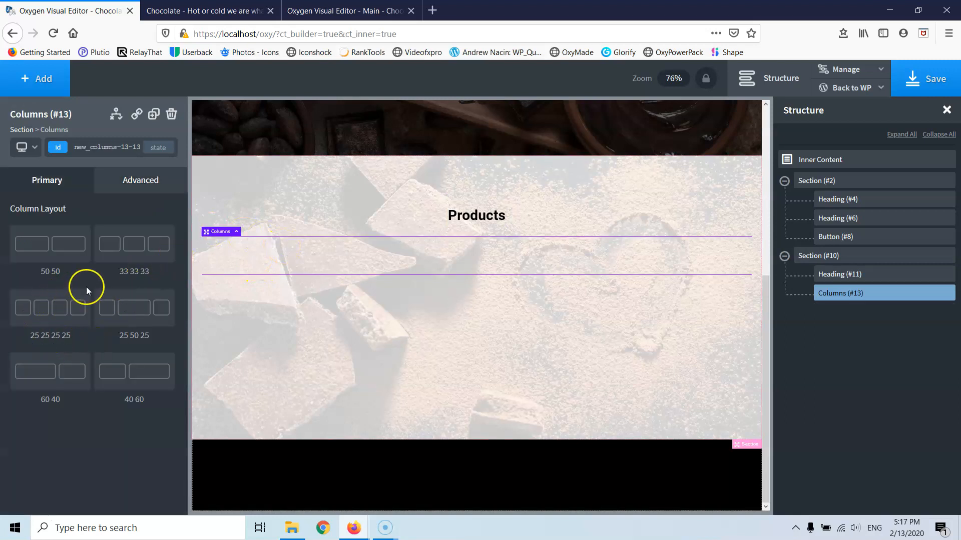
- Split the columns into three equal thirds and add a black heading to the first column
left_click(133, 256)
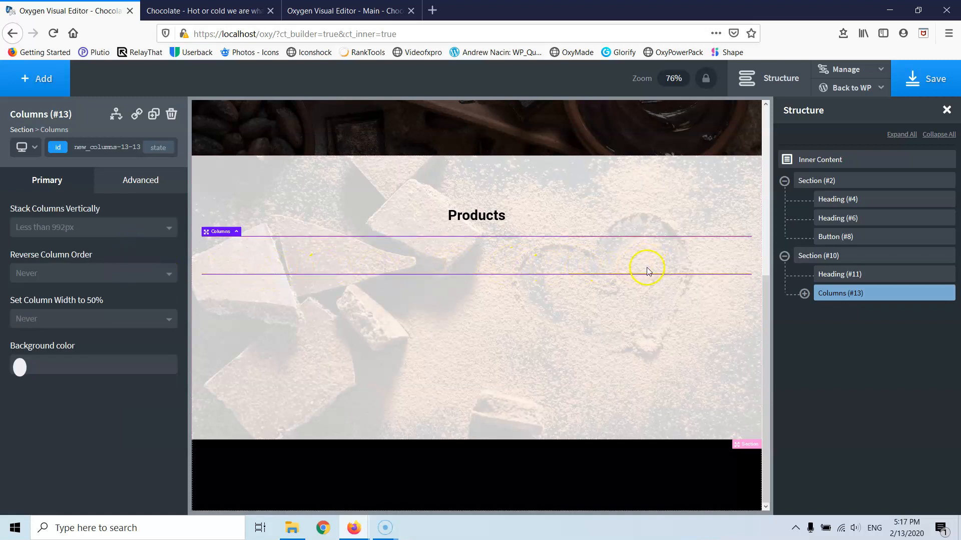
left_click(256, 263)
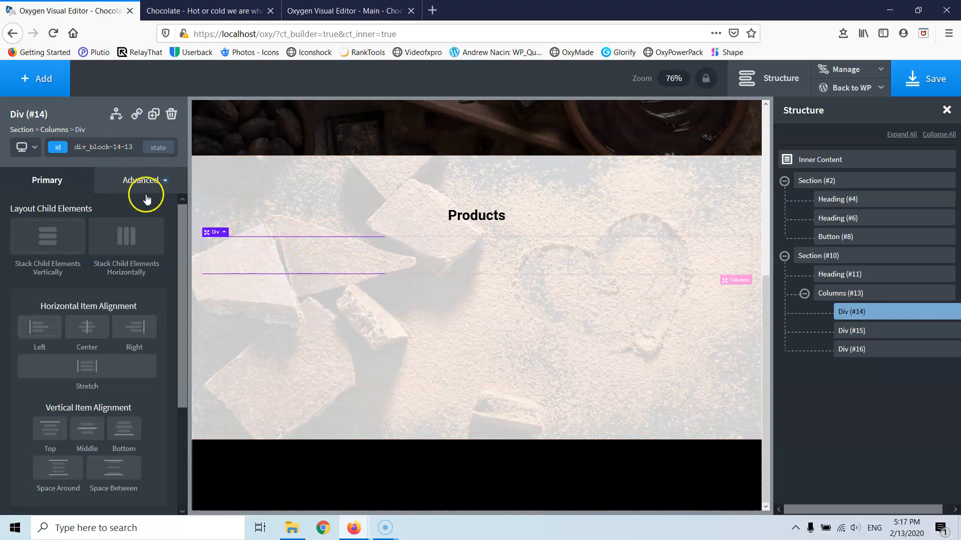
left_click(27, 80)
left_click(55, 297)
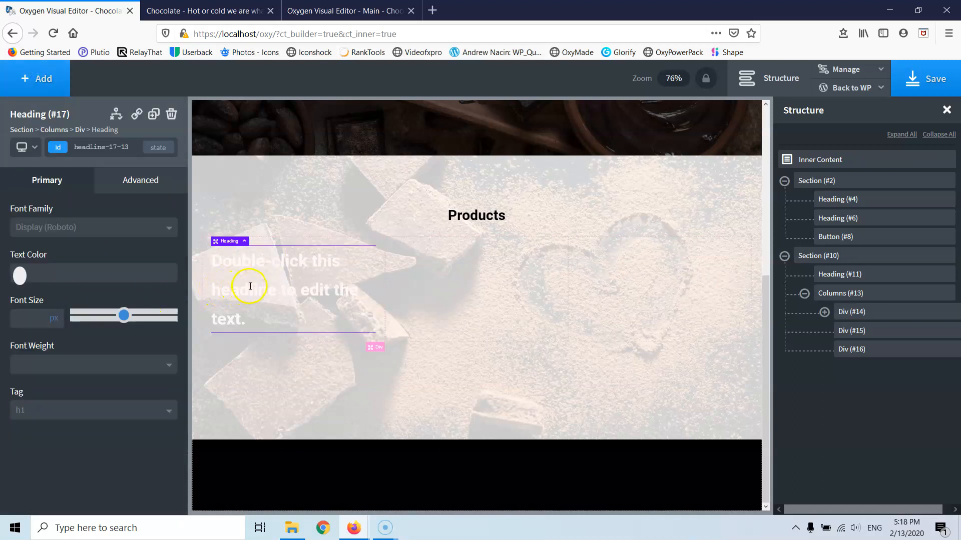
left_click(21, 275)
left_click_drag(5, 293, 7, 395)
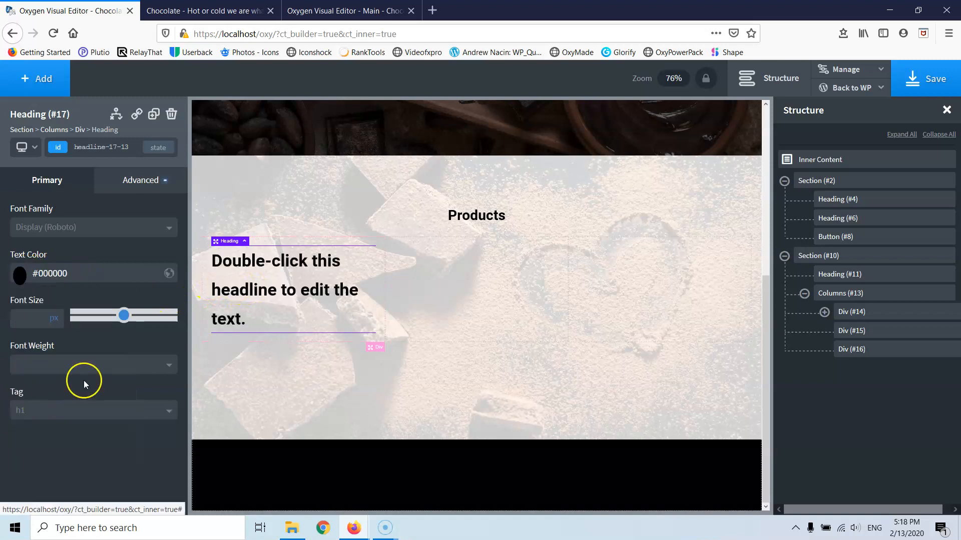
- Set the Products section's text colour to black
left_click(466, 333)
left_click(446, 385)
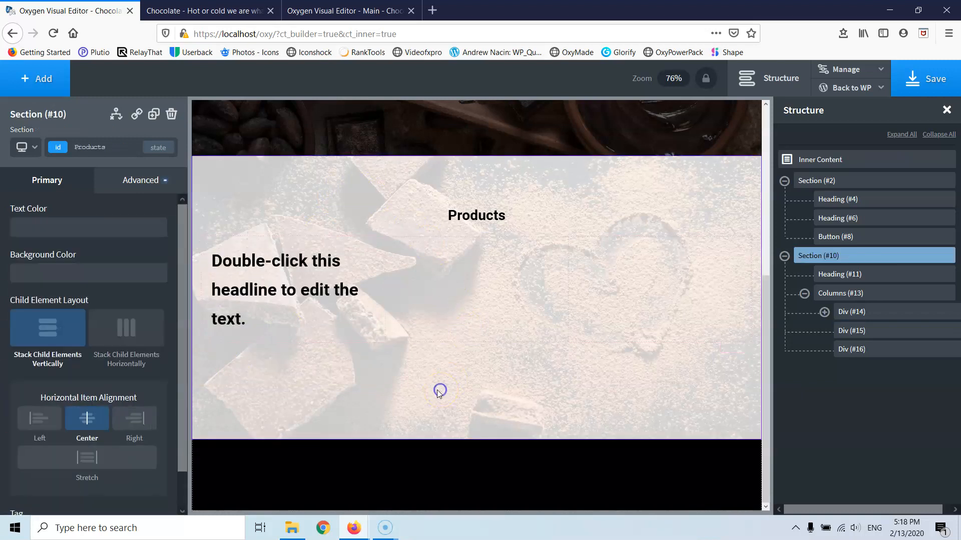
left_click(20, 275)
left_click(20, 228)
left_click_drag(43, 306, 10, 361)
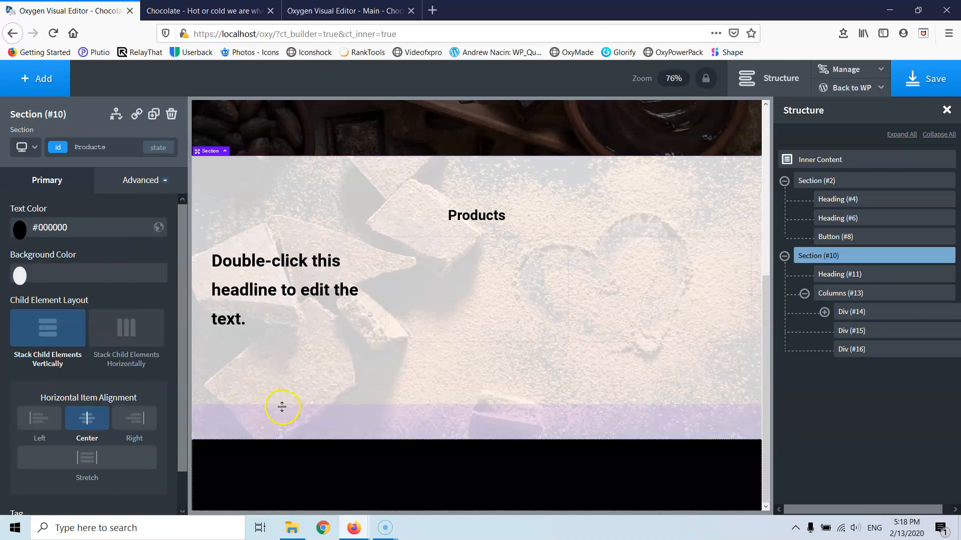
- Clear the first column heading's own black text colour and focus its class entry
left_click(292, 270)
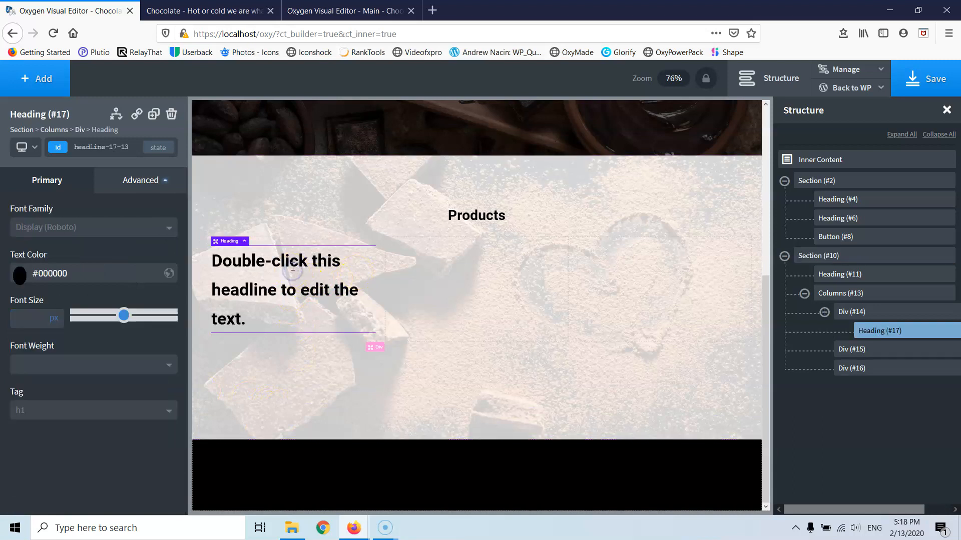
left_click(57, 273)
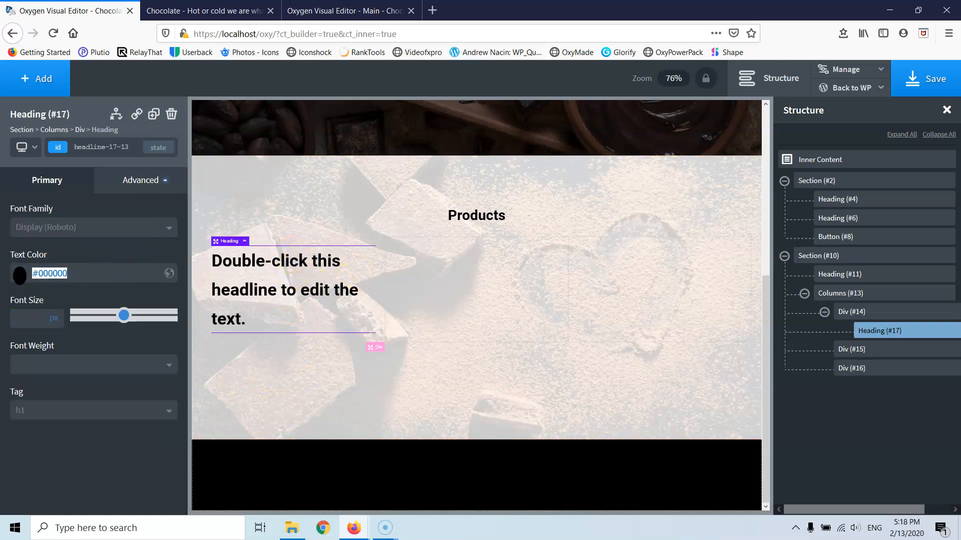
key("BackSpace")
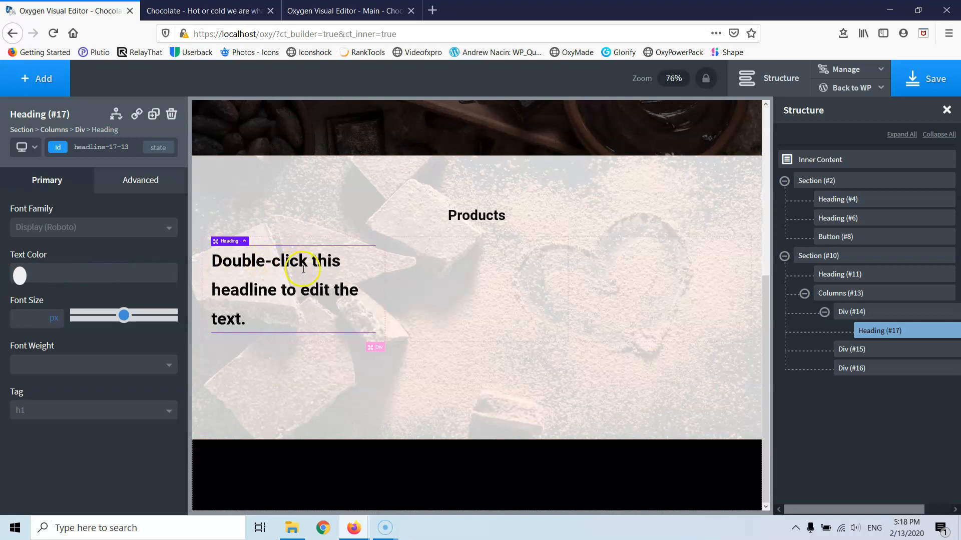
left_click(93, 147)
left_click(62, 173)
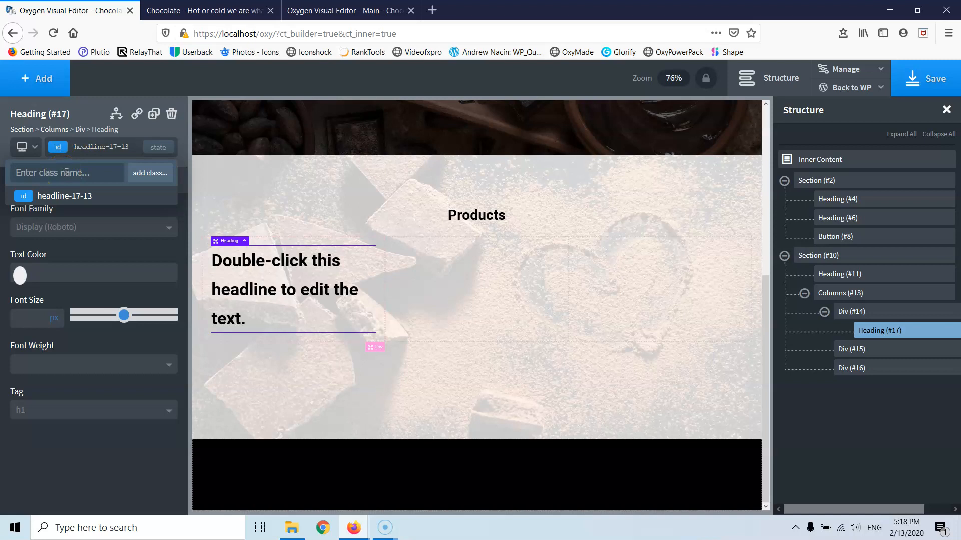
- Enter 'product-heading' as the class name, correcting the typo, and add it to heading #17
type("product-headind")
key("BackSpace")
type("g")
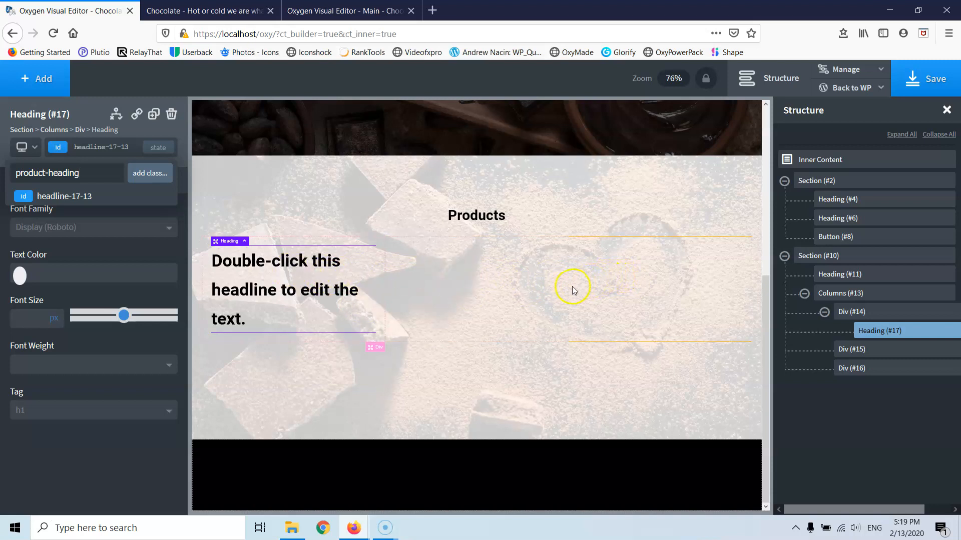
left_click(82, 178)
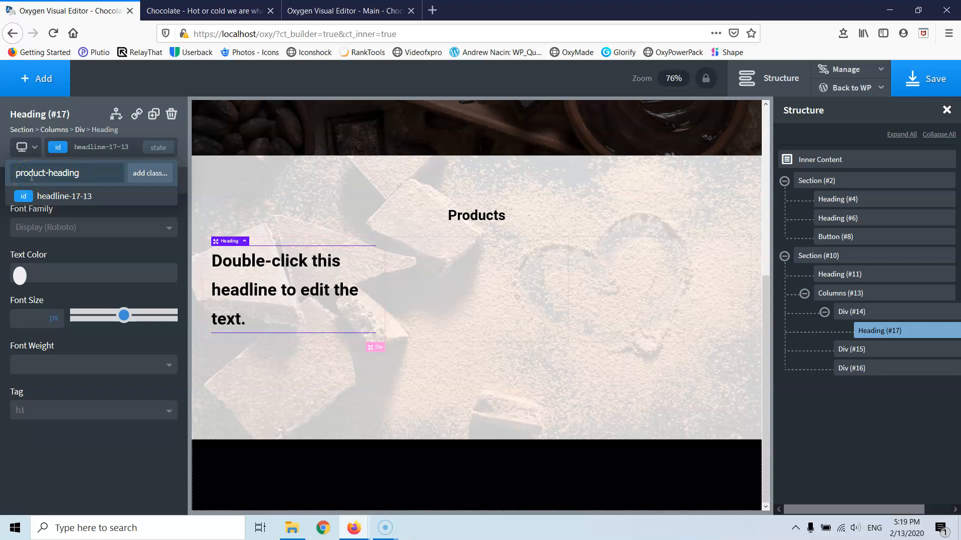
left_click(143, 174)
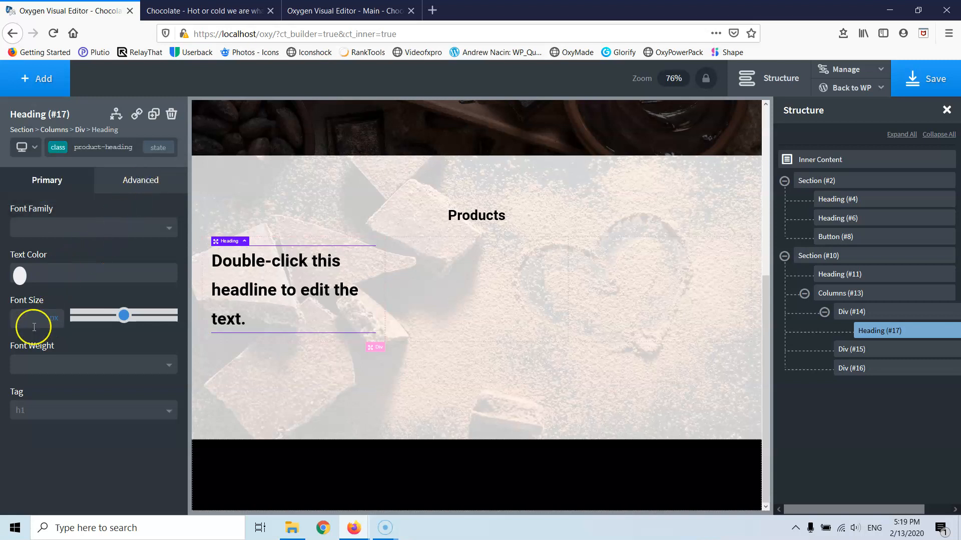
- Make the first column's heading an H4 reading 'Hot choco'
left_click(50, 417)
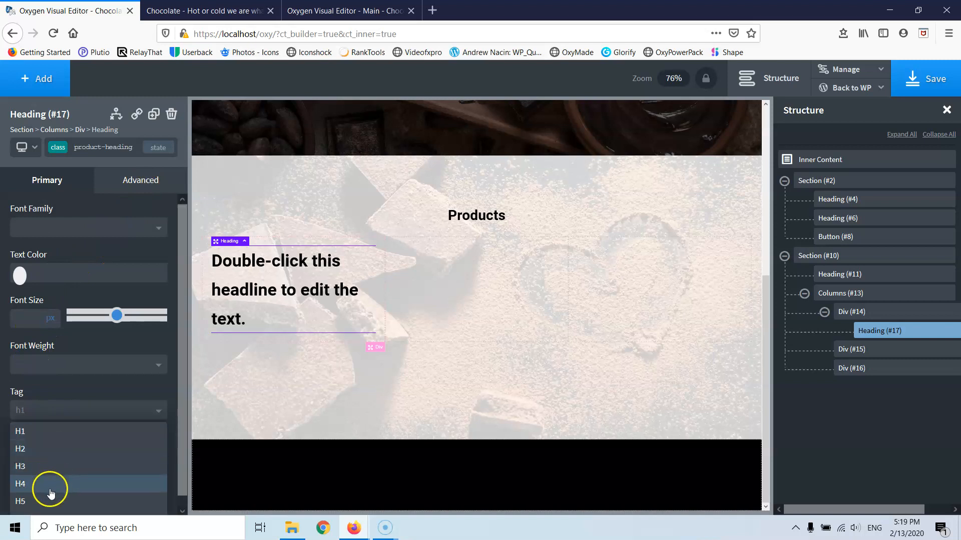
left_click(46, 468)
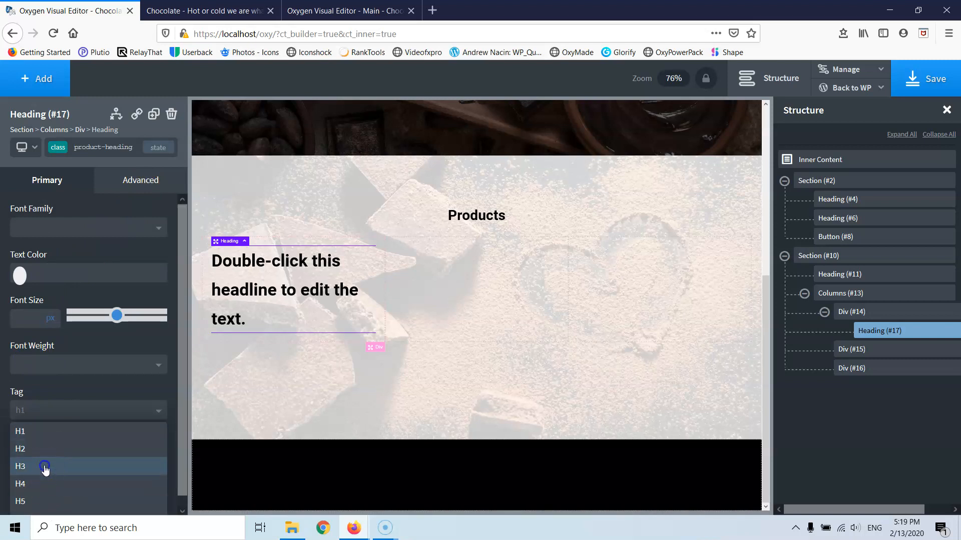
left_click(39, 416)
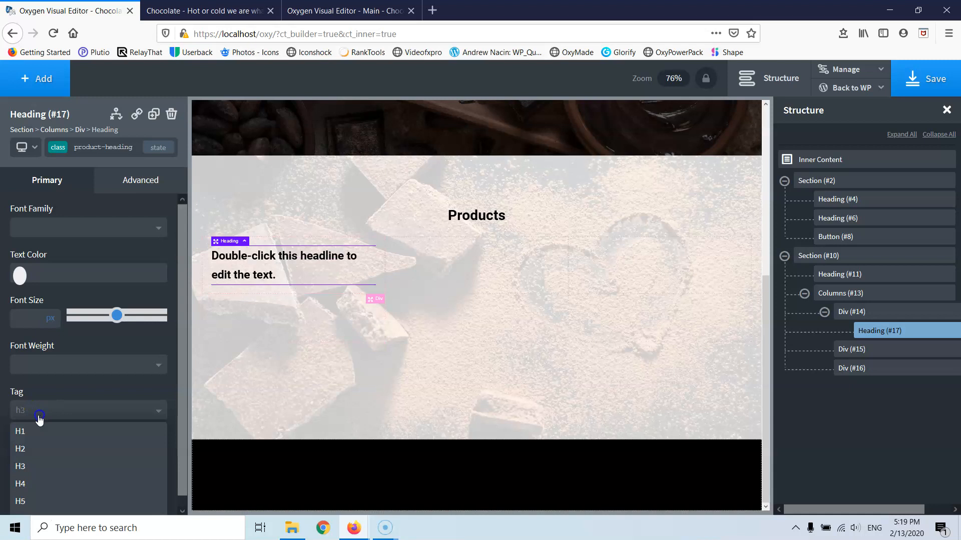
left_click(39, 482)
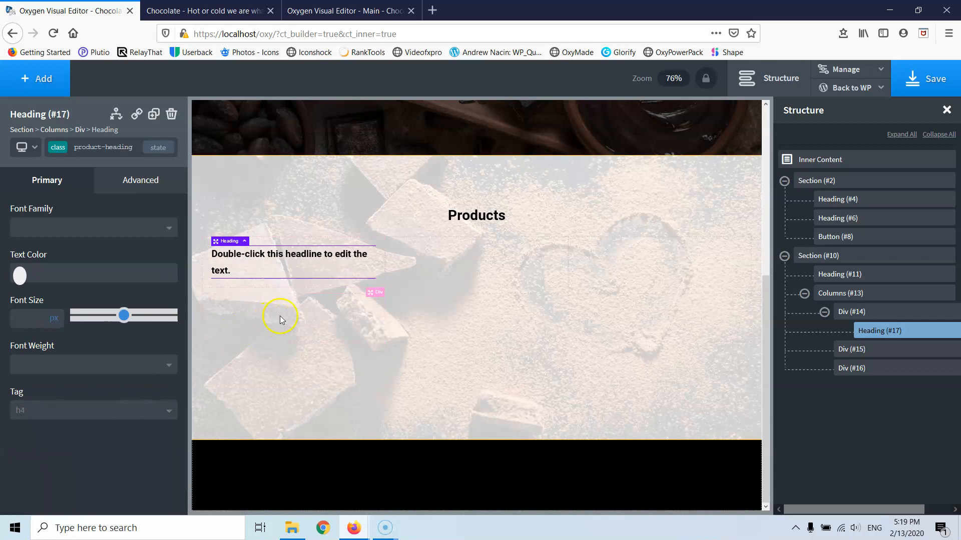
double_click(303, 255)
type("Hot choco")
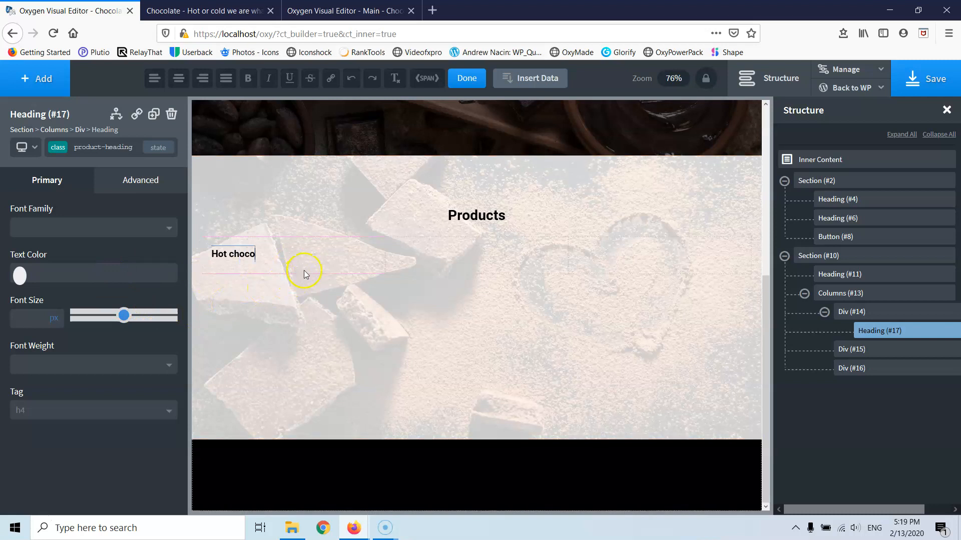
- Centre the contents of the first and third columns and add a text block to the first
left_click(308, 261)
left_click(85, 326)
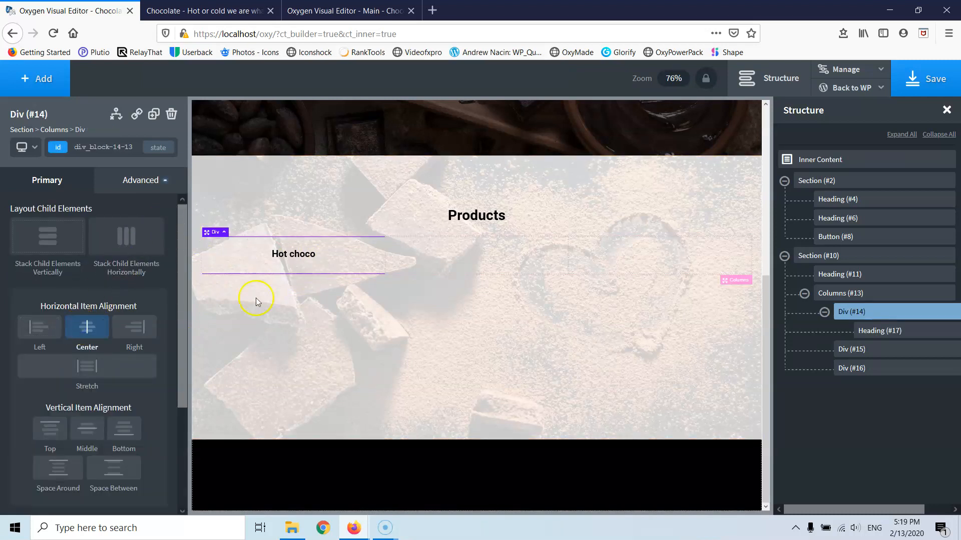
left_click(458, 261)
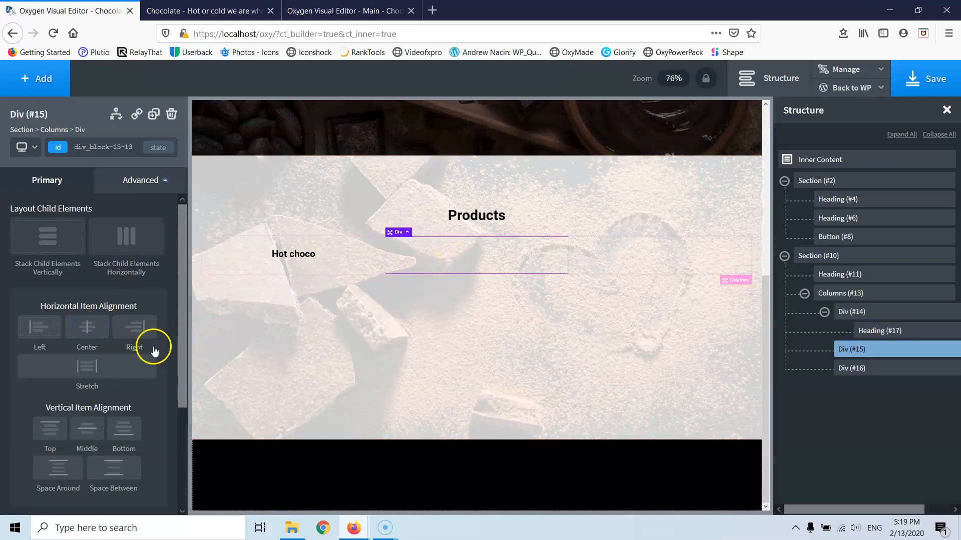
left_click(575, 264)
left_click(86, 343)
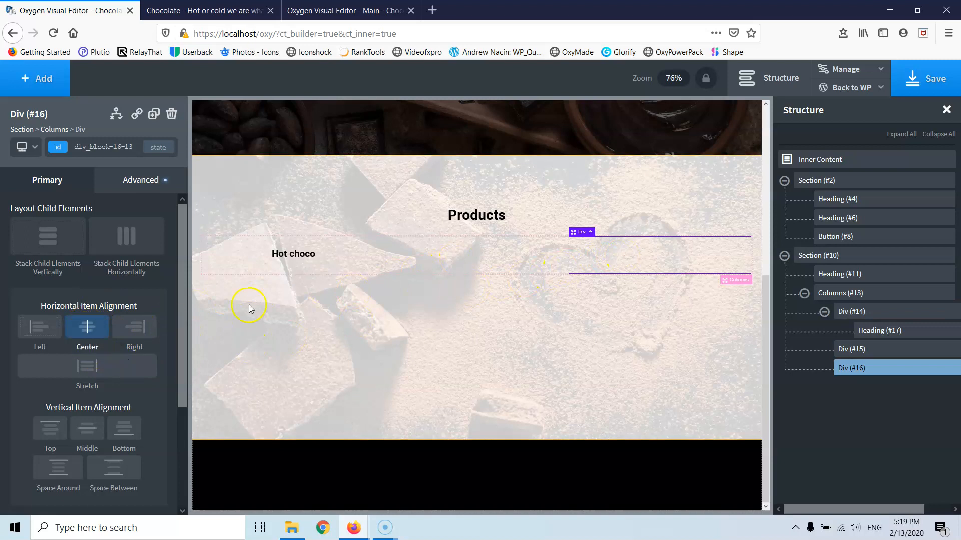
left_click(332, 257)
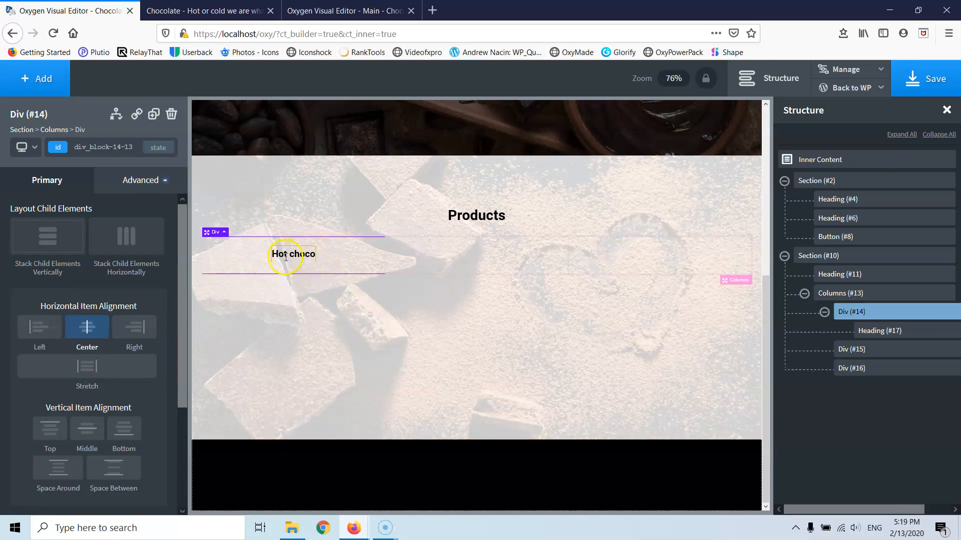
left_click(28, 79)
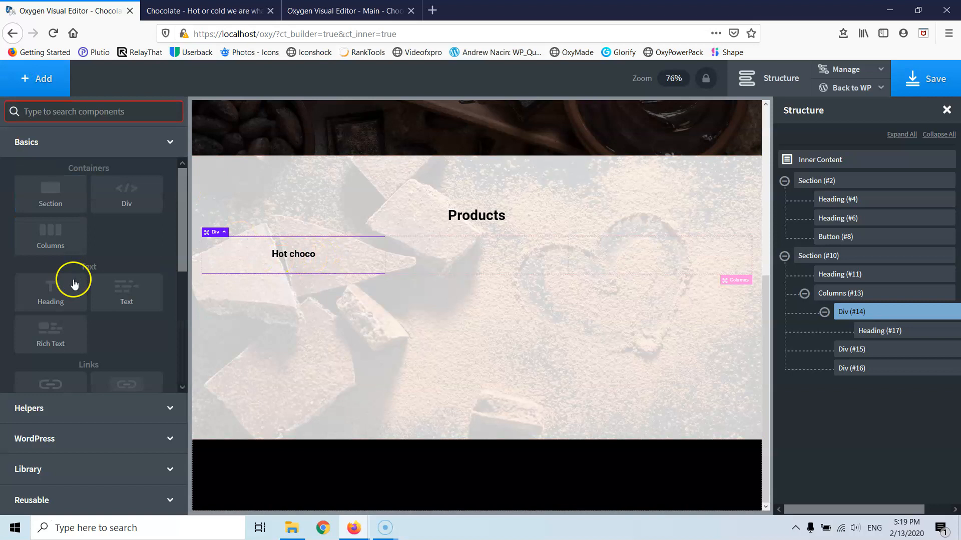
left_click(126, 303)
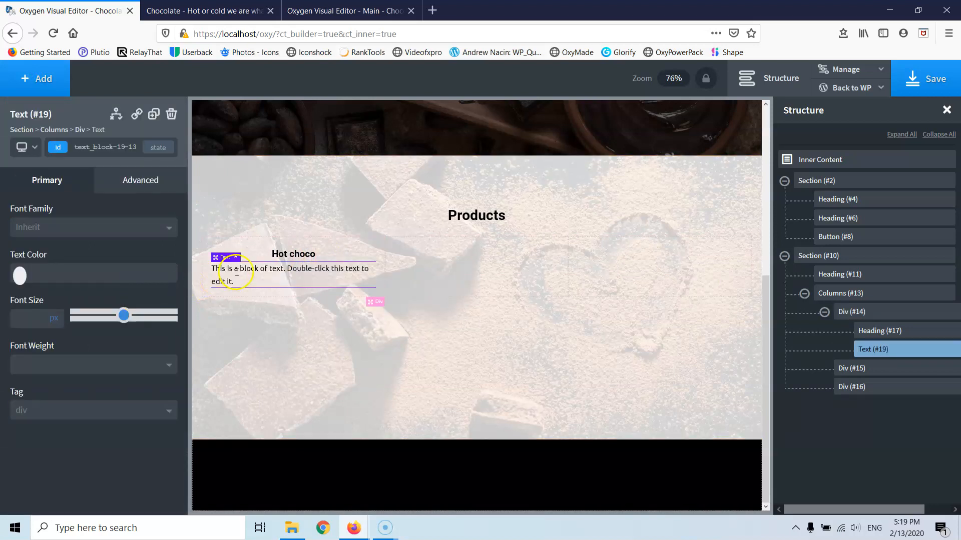
- Assign the class 'products-text' to the new text block #19
double_click(238, 270)
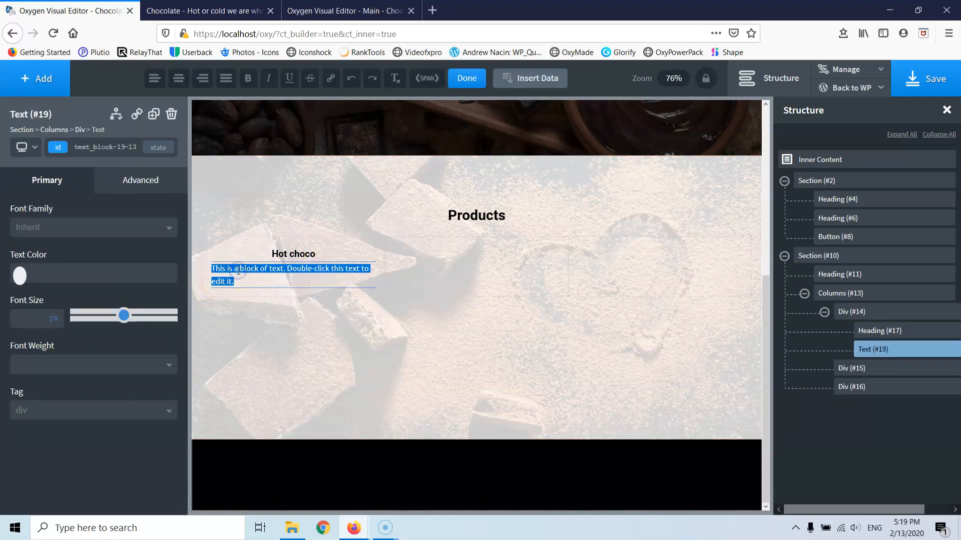
left_click(106, 148)
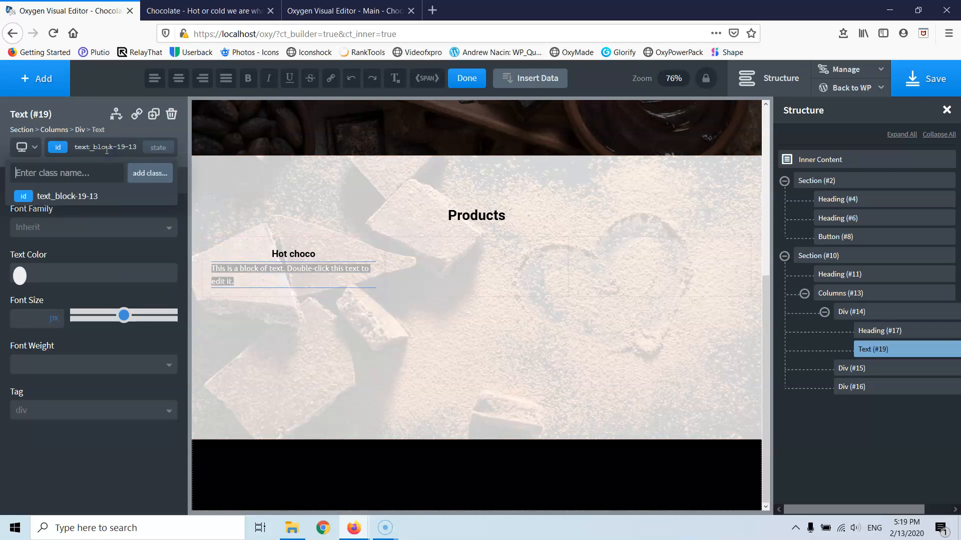
type("products-text")
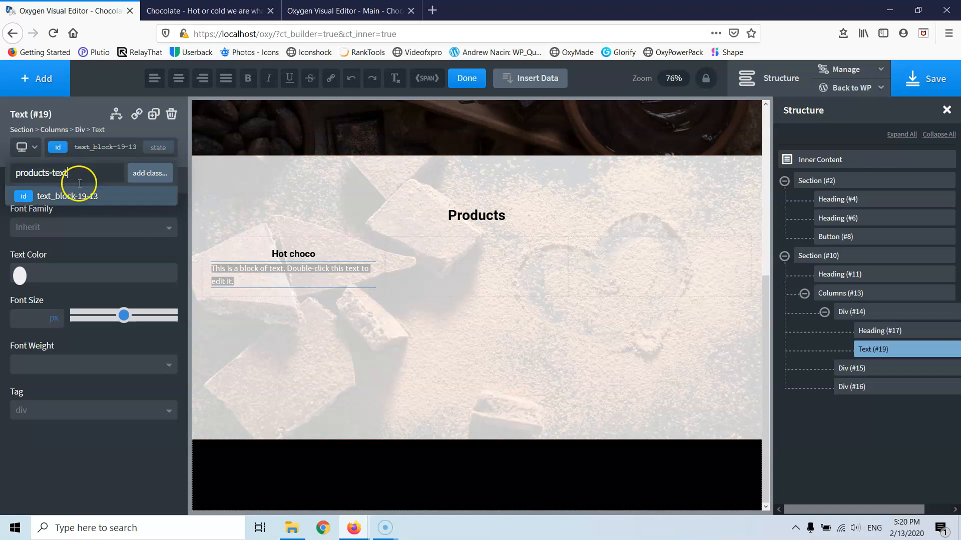
left_click(44, 179)
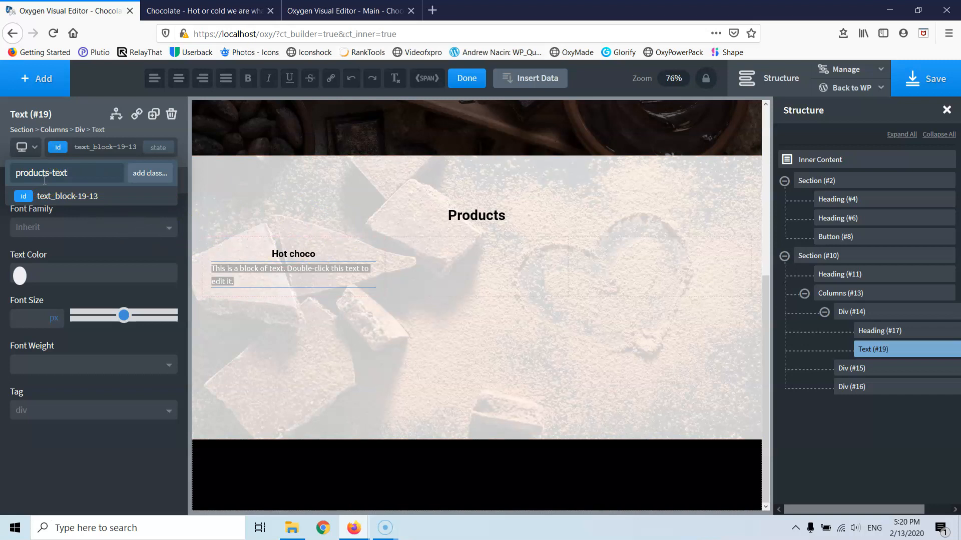
left_click(69, 175)
key("Return")
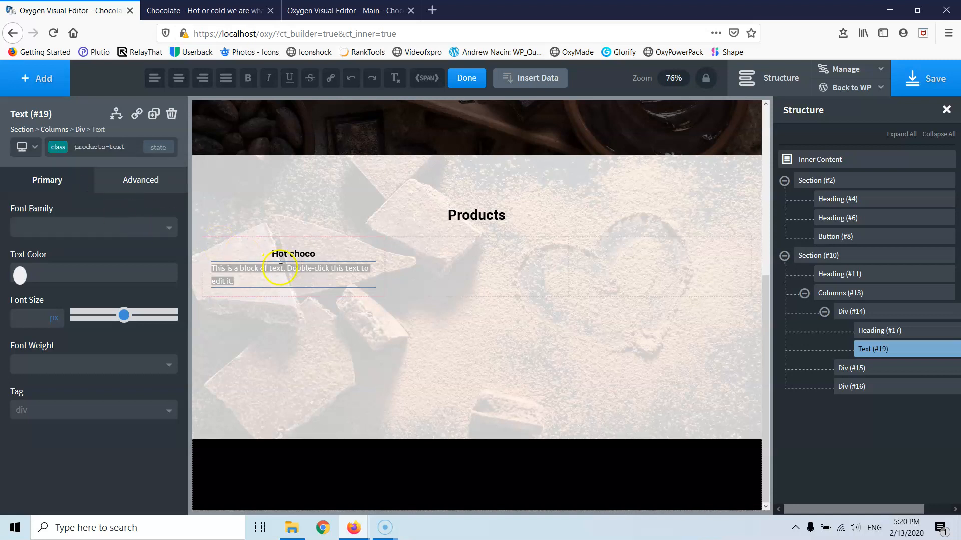
- Write 'Hot and creamy in every taste. Don't forget to ask for the cookie gift', correcting 'coockie'
left_click(237, 277)
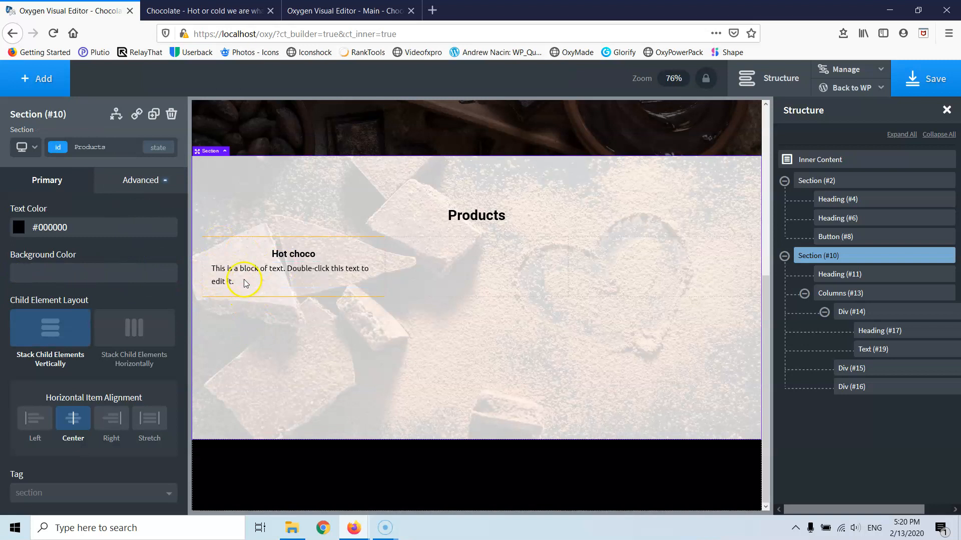
double_click(242, 271)
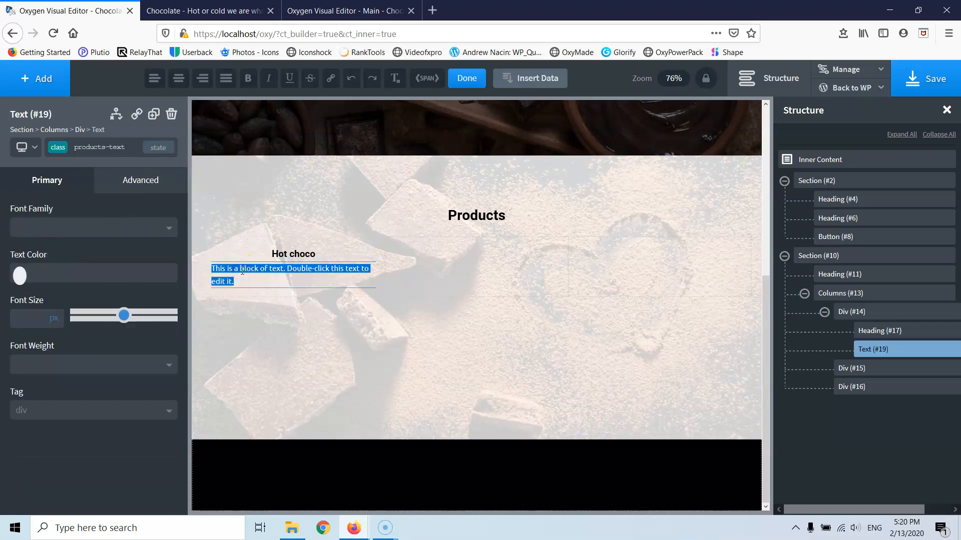
type("Ho")
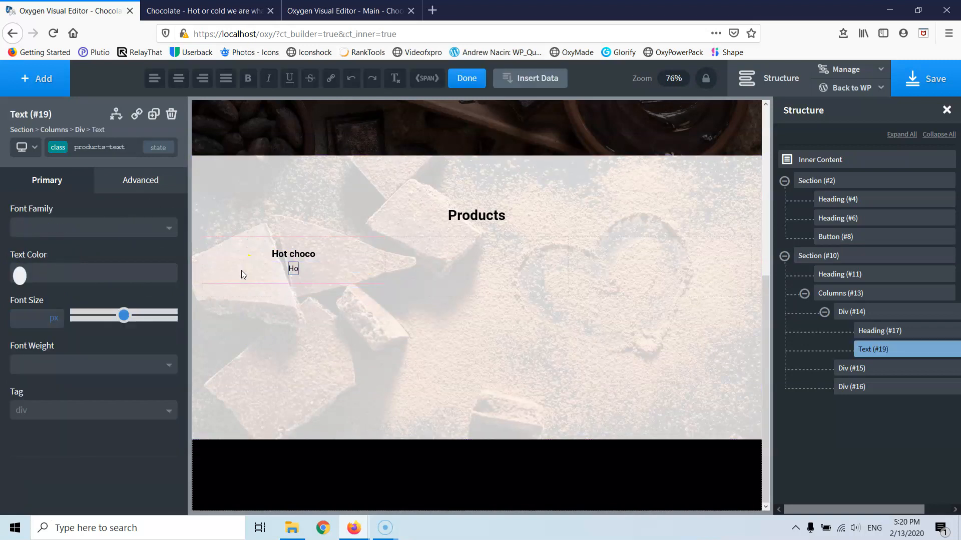
type("t and")
type(" creamy")
type(" for")
key("BackSpace")
key("BackSpace")
key("BackSpace")
type("in every")
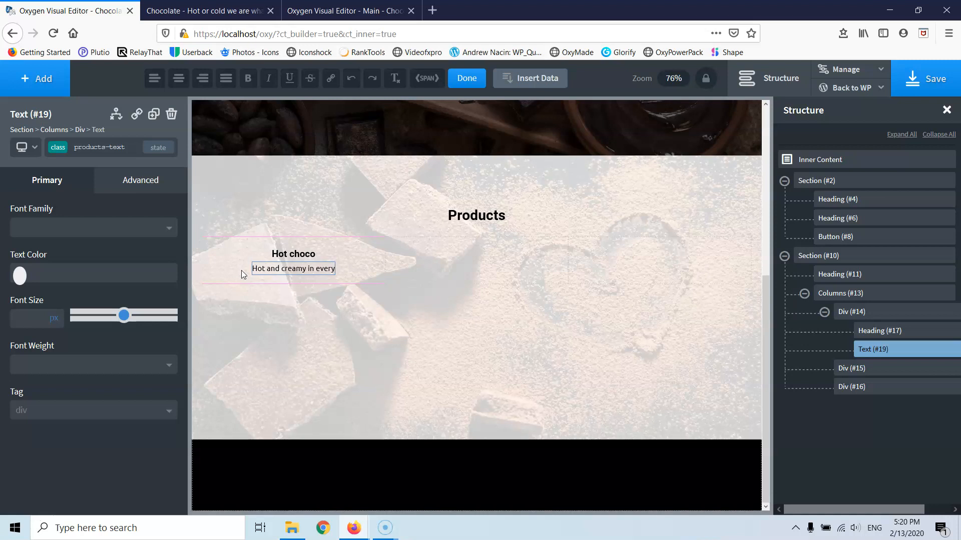
type(" taste. Don't fo")
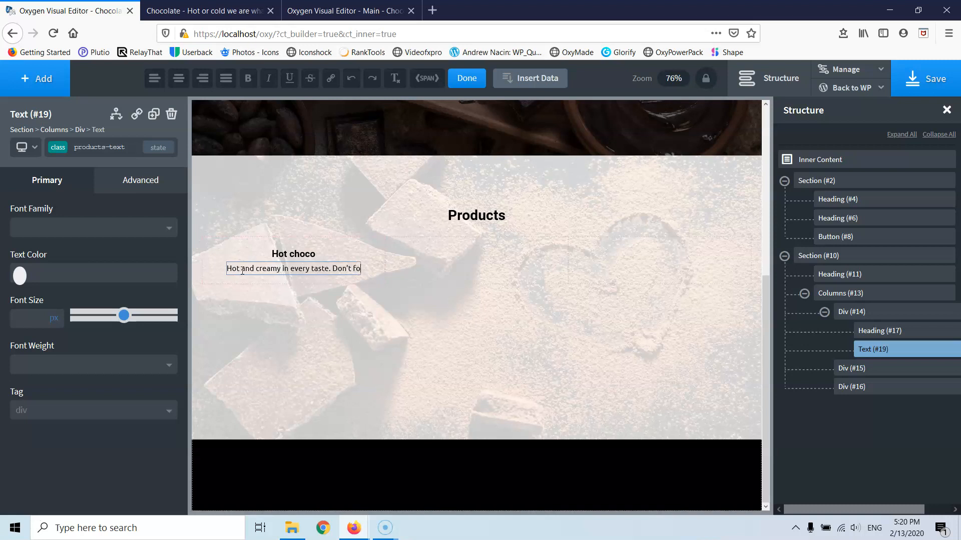
type("rget to ")
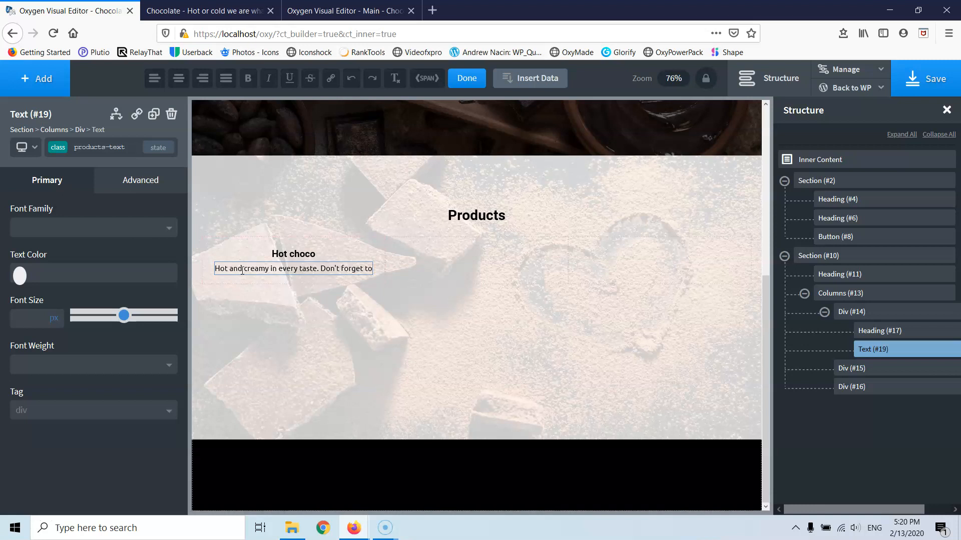
type("ask fo")
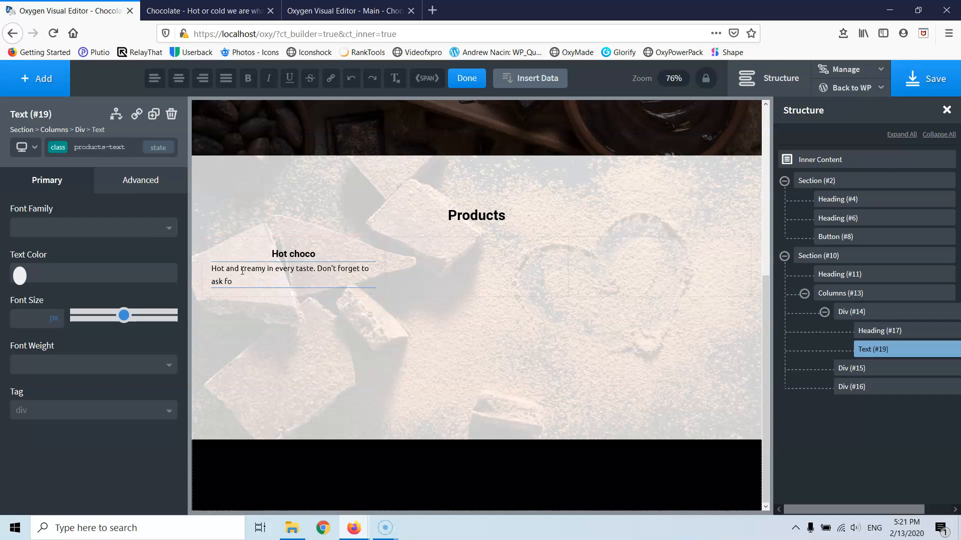
type("r the co")
type("ft")
right_click(259, 282)
left_click(270, 291)
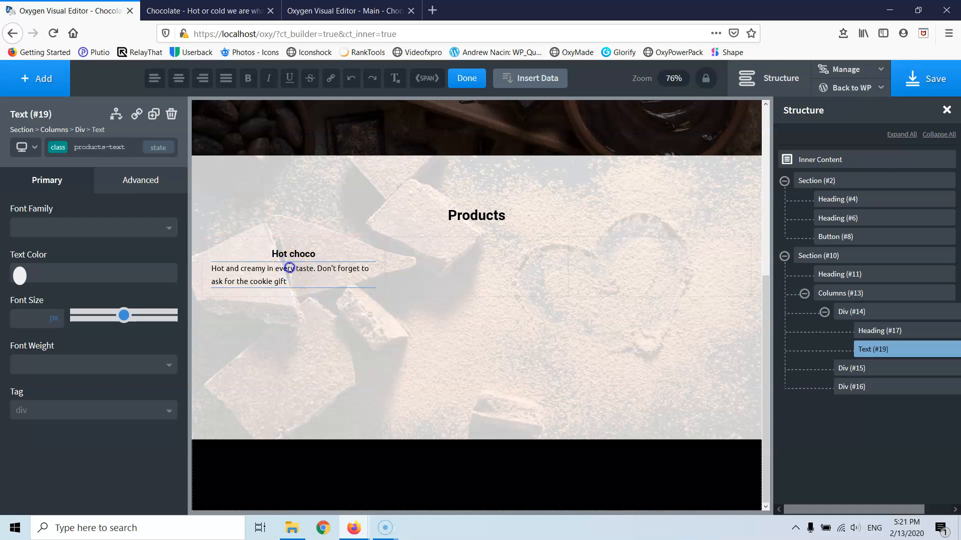
left_click(340, 245)
- Centre-align the Hot choco description text and duplicate the Hot choco heading
left_click(86, 331)
left_click(86, 331)
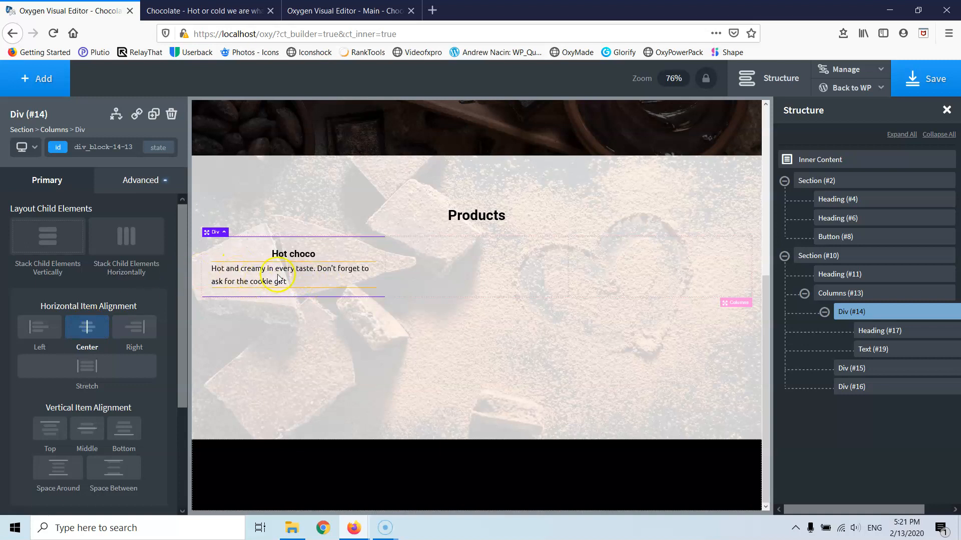
left_click(259, 274)
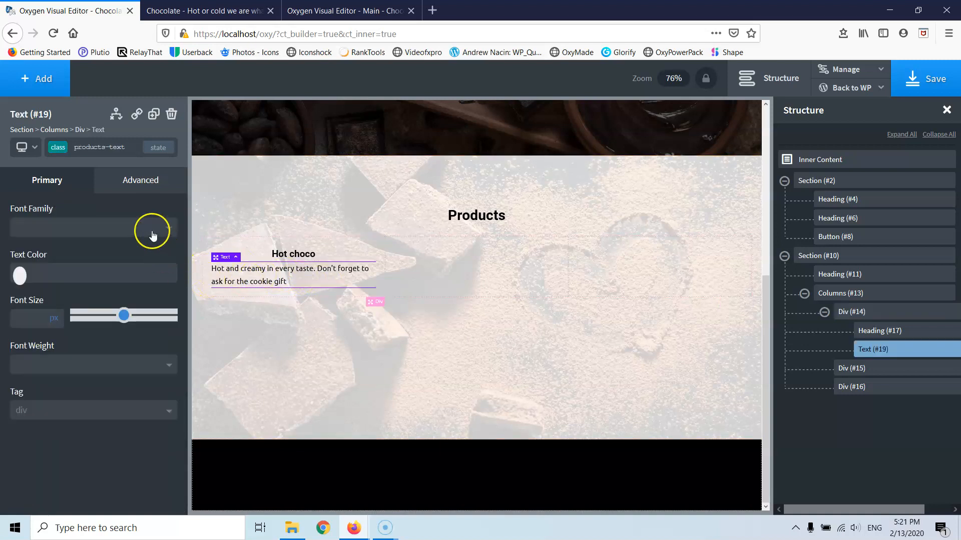
left_click(136, 183)
left_click(90, 314)
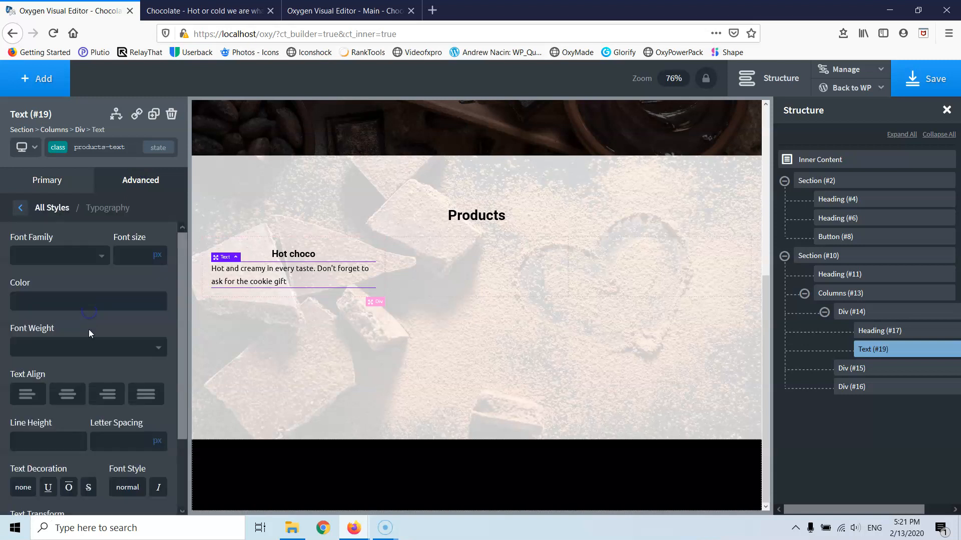
left_click(64, 395)
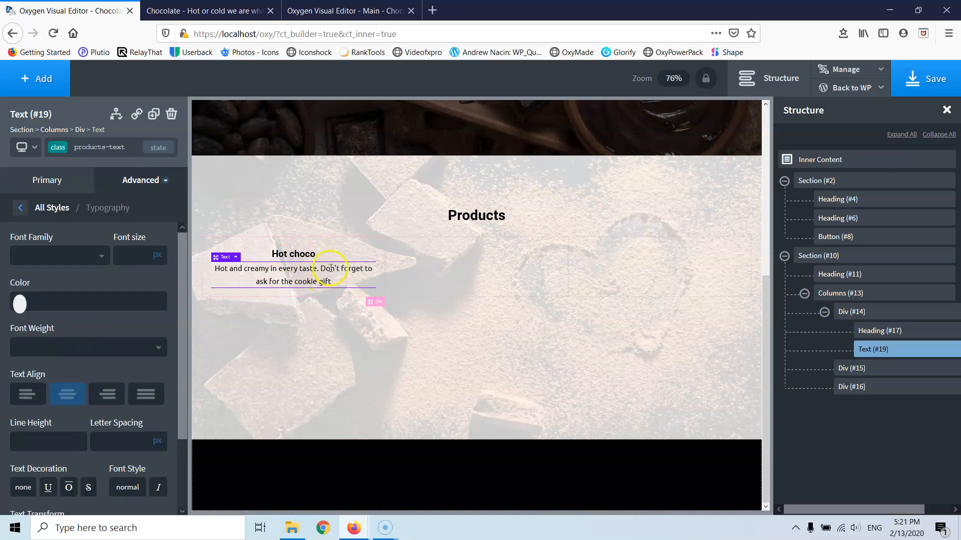
left_click(283, 254)
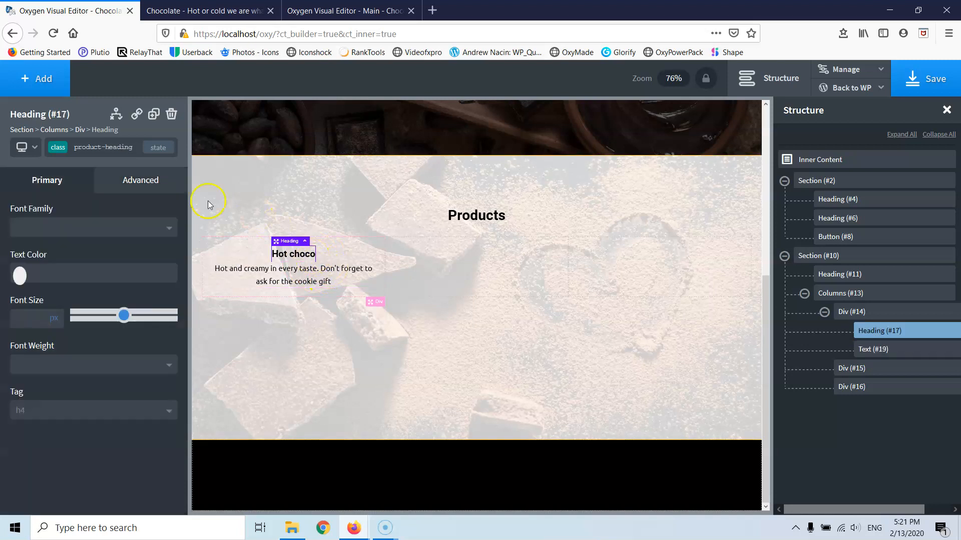
left_click(149, 115)
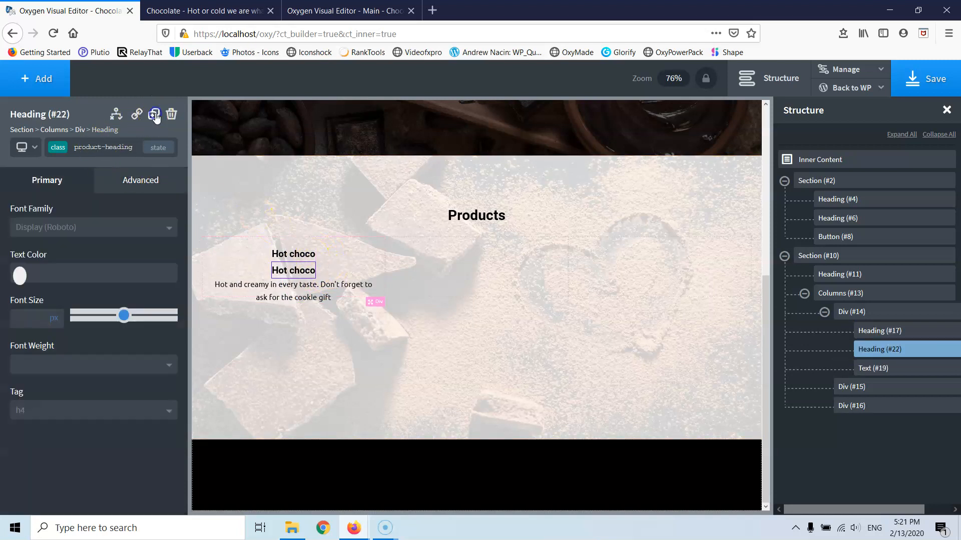
- Duplicate the Hot choco heading and put copies in the middle and right columns
left_click(155, 117)
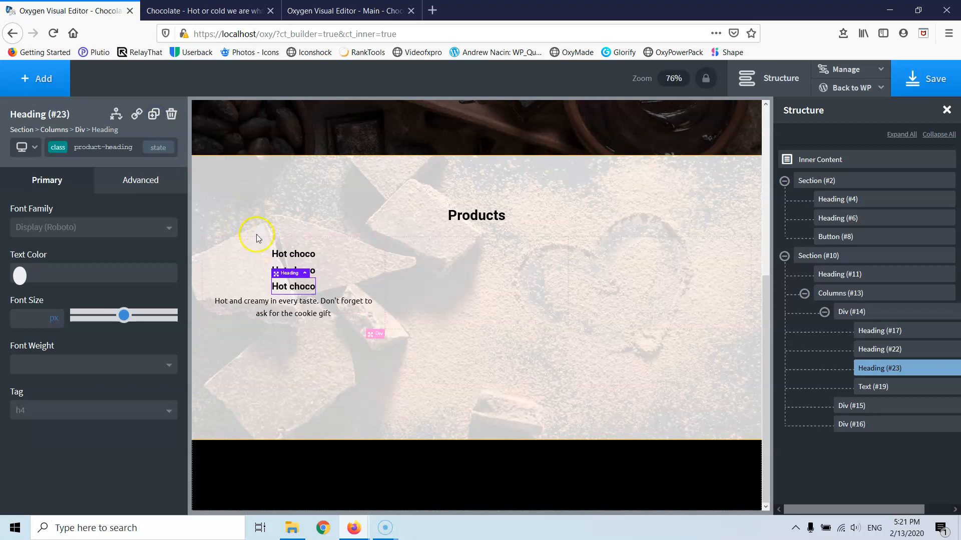
left_click_drag(276, 274, 459, 274)
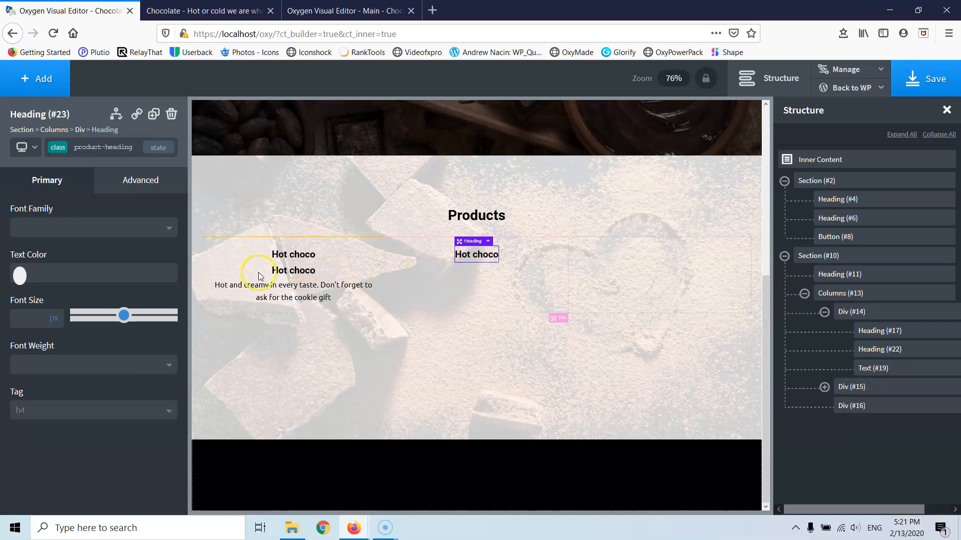
left_click(283, 253)
left_click_drag(283, 254, 618, 266)
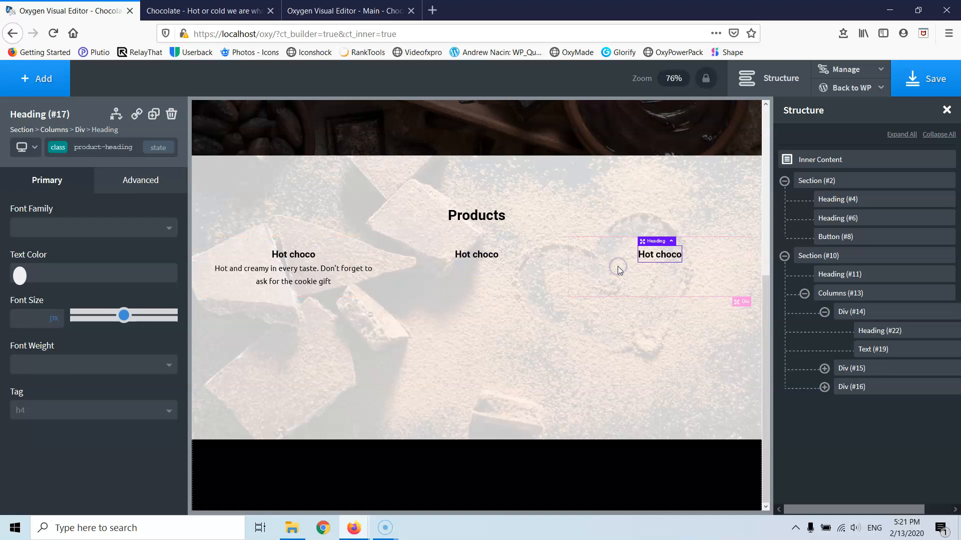
- Duplicate the description paragraph twice and move the copies into the middle and right columns
left_click(302, 269)
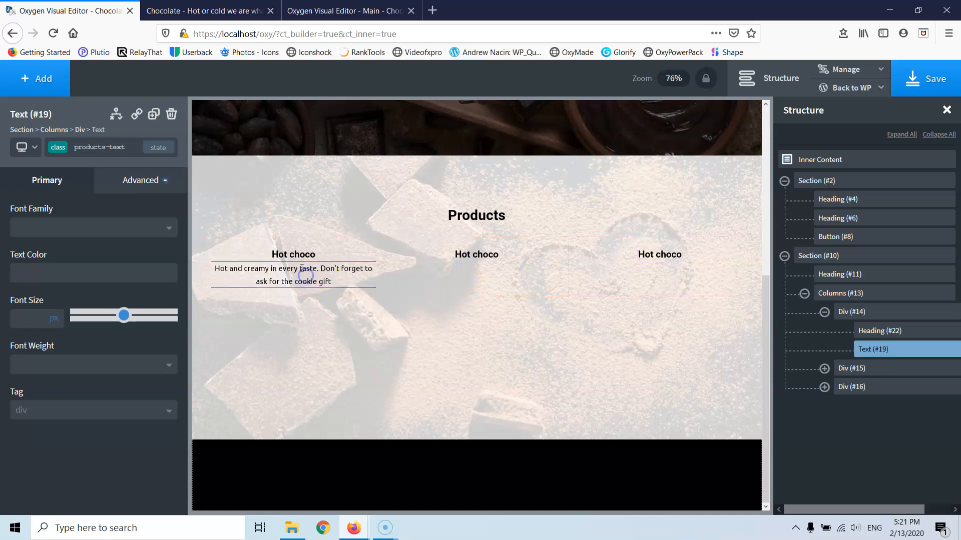
left_click(152, 115)
left_click(153, 115)
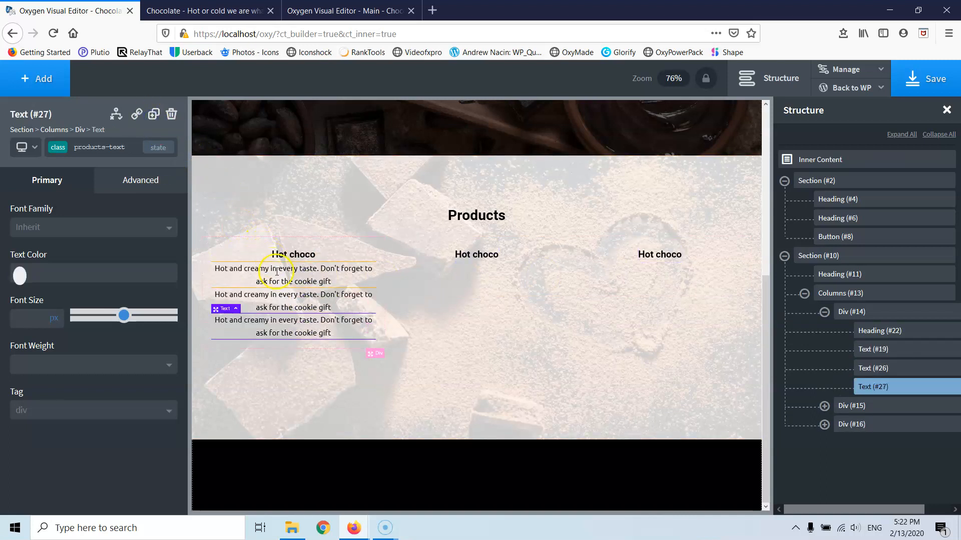
left_click(232, 264)
left_click_drag(231, 264, 468, 280)
left_click(245, 271)
left_click_drag(223, 258, 641, 289)
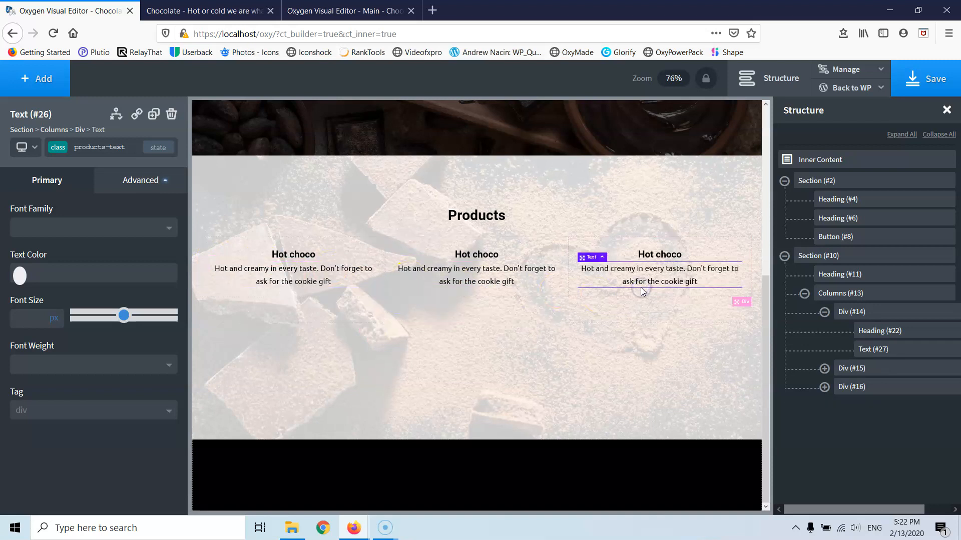
left_click(466, 257)
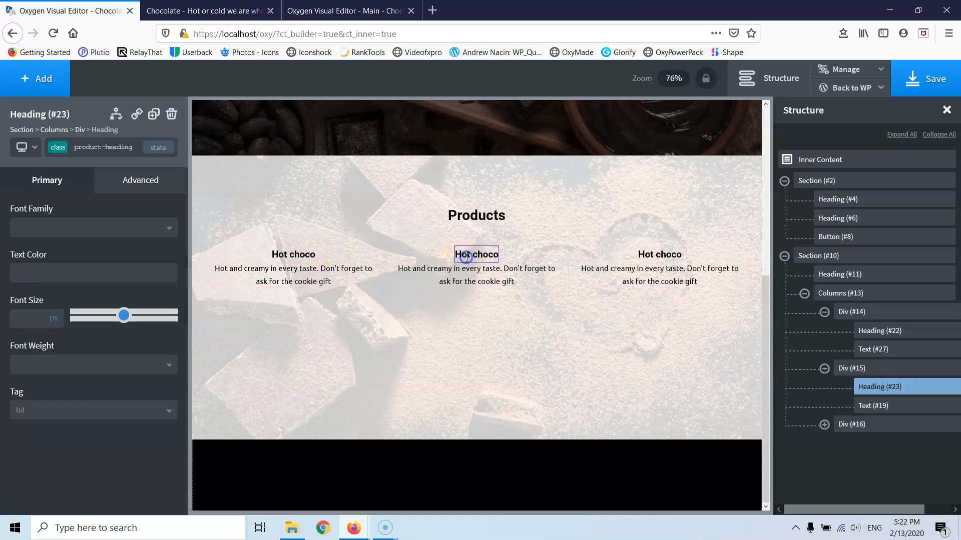
- Make the left Hot choco heading an h3, dropping the trial font sizes of 30 and 29
left_click(651, 255)
left_click(303, 257)
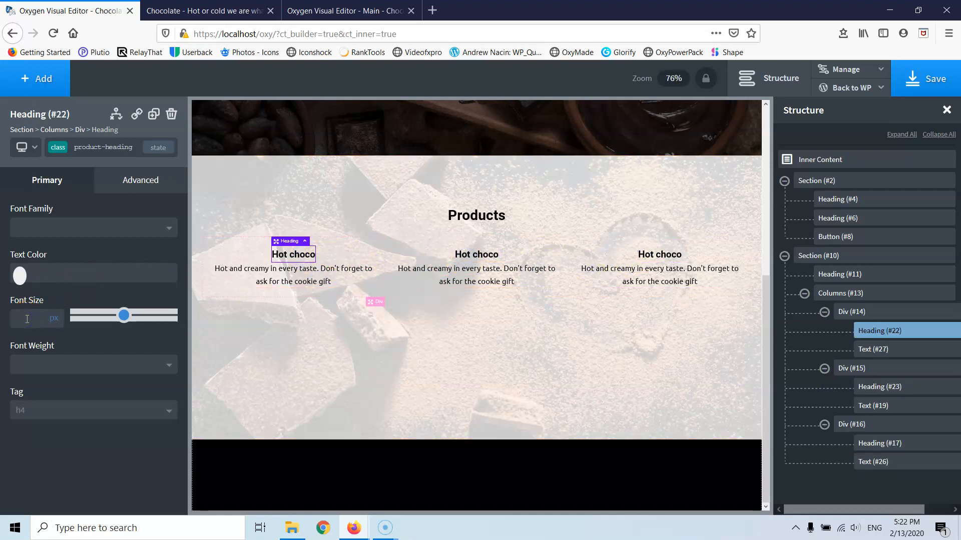
type("30")
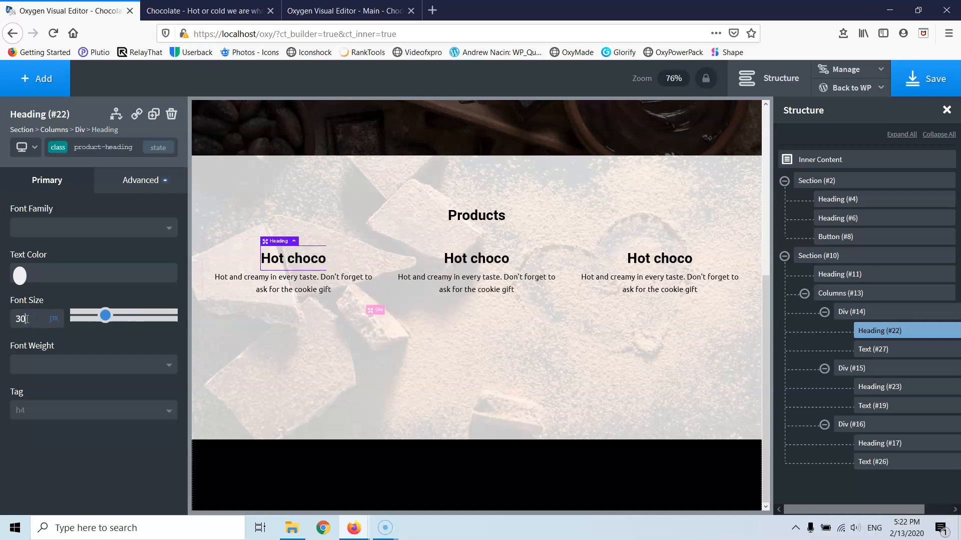
key("Down")
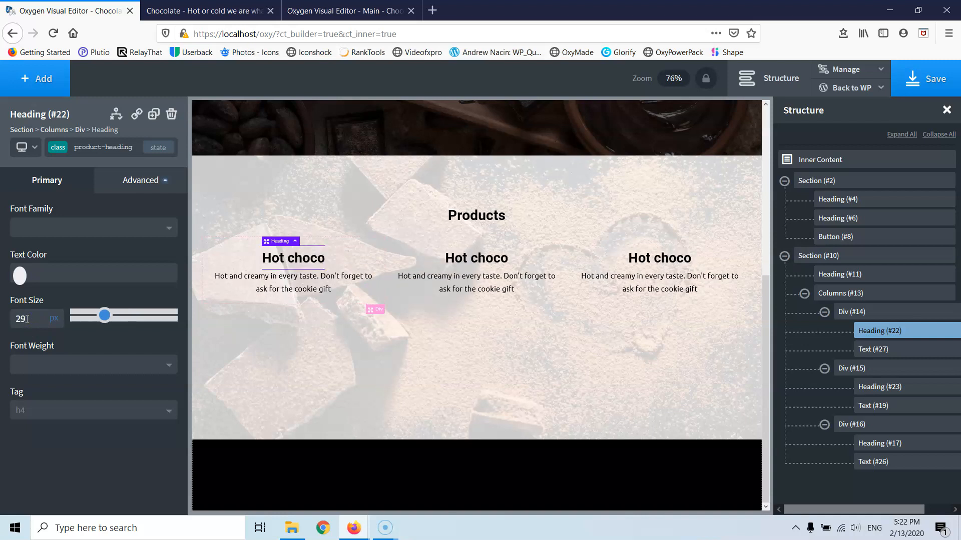
left_click(28, 411)
left_click(34, 464)
double_click(30, 319)
key("BackSpace")
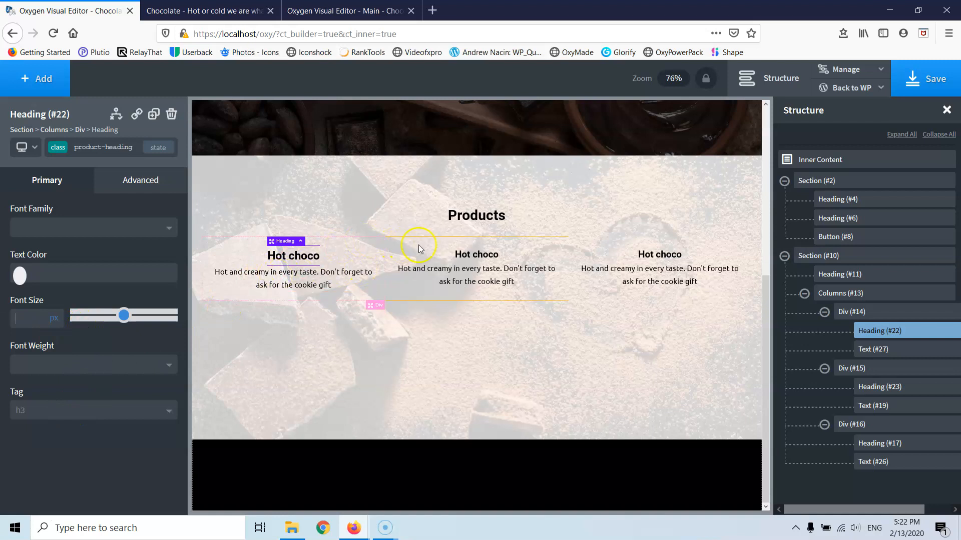
- Change the middle column heading's text to 'Cold Choco'
left_click(468, 254)
triple_click(468, 253)
type("Cold")
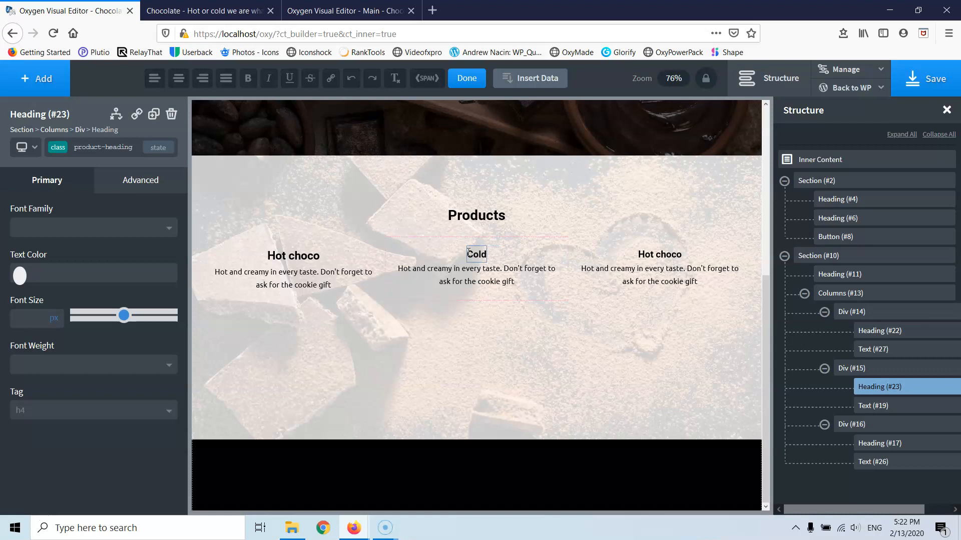
type(" Choco")
- Capitalise the left heading so it reads 'Hot Choco'
left_click(293, 257)
double_click(293, 256)
left_click(293, 256)
key("BackSpace")
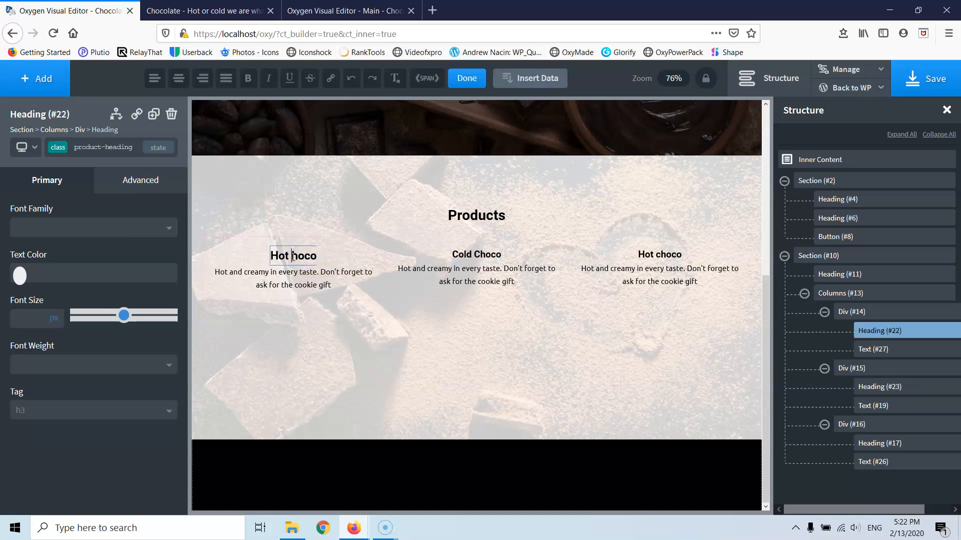
type("C")
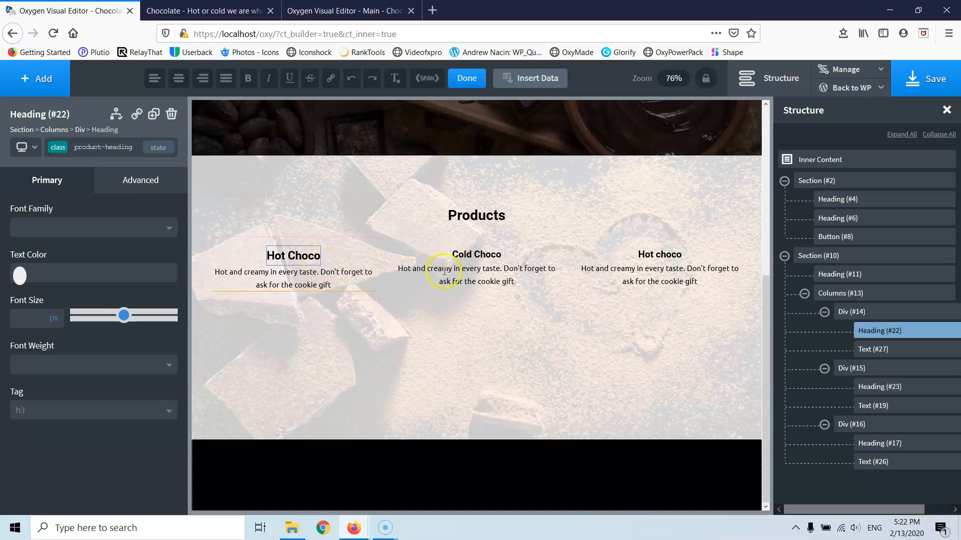
left_click(426, 270)
double_click(428, 269)
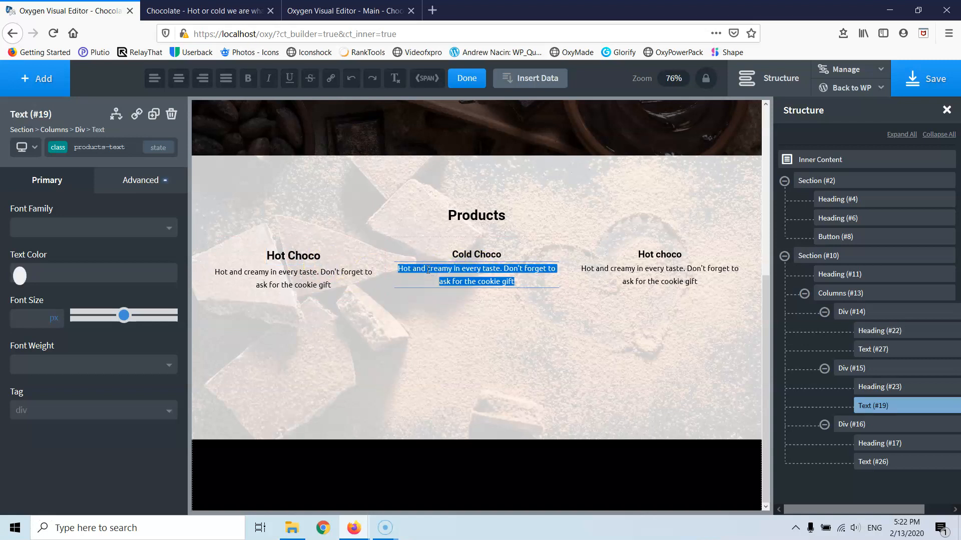
- Replace the middle description with 'Ice and tasty that will deffinetly give you a brain freeze'
key("BackSpace")
type("Ice to kee")
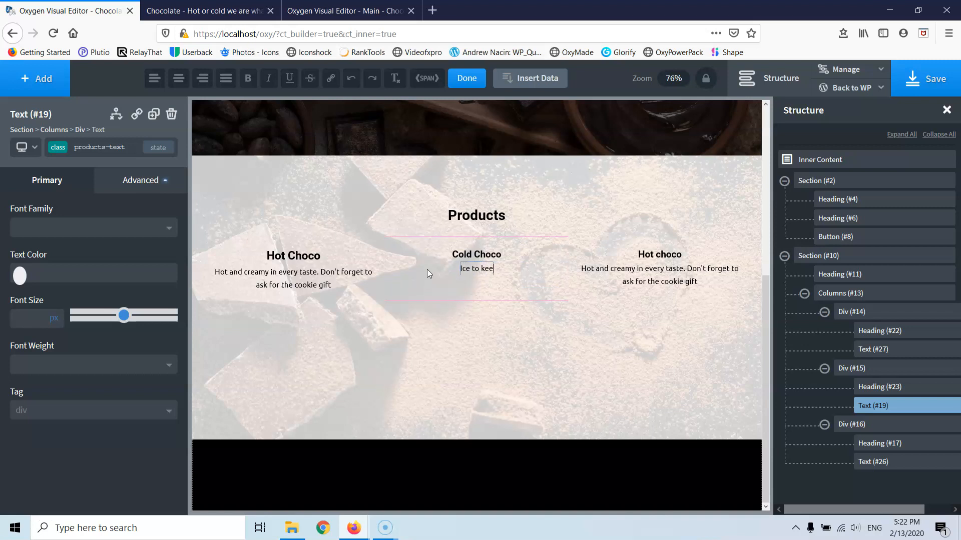
type("p you")
type(" from")
key("BackSpace")
key("BackSpace")
key("BackSpace")
key("BackSpace")
key("BackSpace")
key("BackSpace")
key("BackSpace")
key("BackSpace")
key("BackSpace")
key("BackSpace")
key("BackSpace")
key("BackSpace")
key("BackSpace")
key("BackSpace")
key("BackSpace")
key("BackSpace")
key("BackSpace")
type("and")
type("tasty wi")
key("BackSpace")
key("BackSpace")
key("BackSpace")
type("that will deffinetly give you a brain freeze")
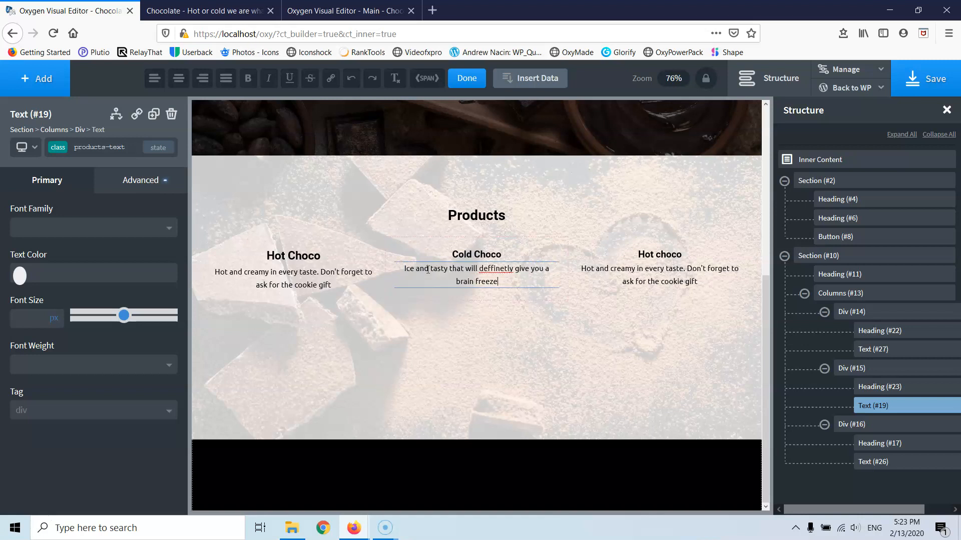
- Correct the misspelled 'deffinetly' to 'definitely' using the spelling suggestions
right_click(499, 270)
left_click(533, 277)
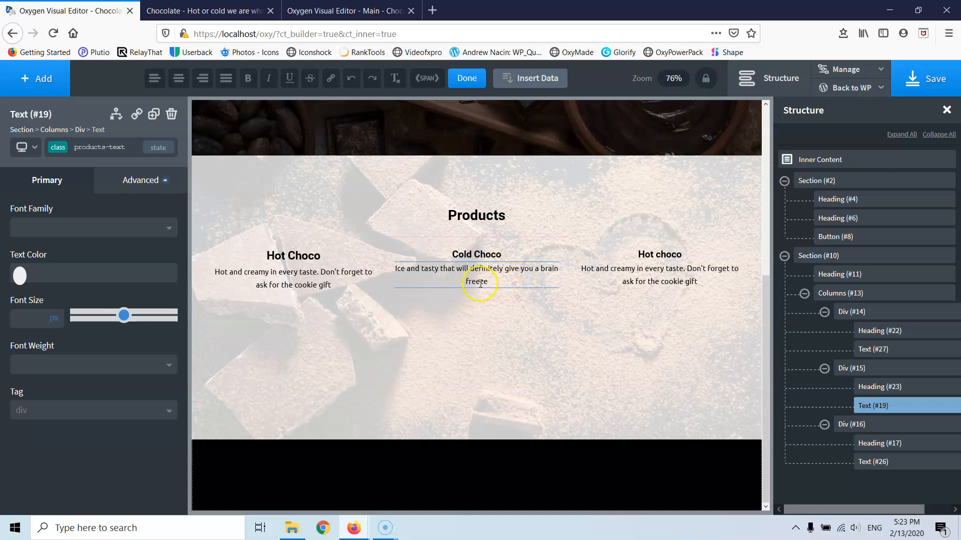
double_click(664, 256)
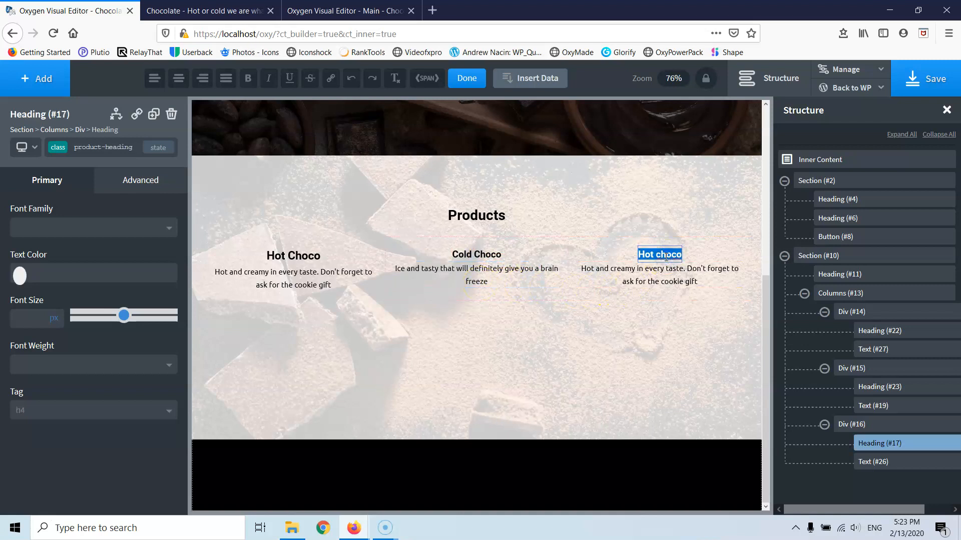
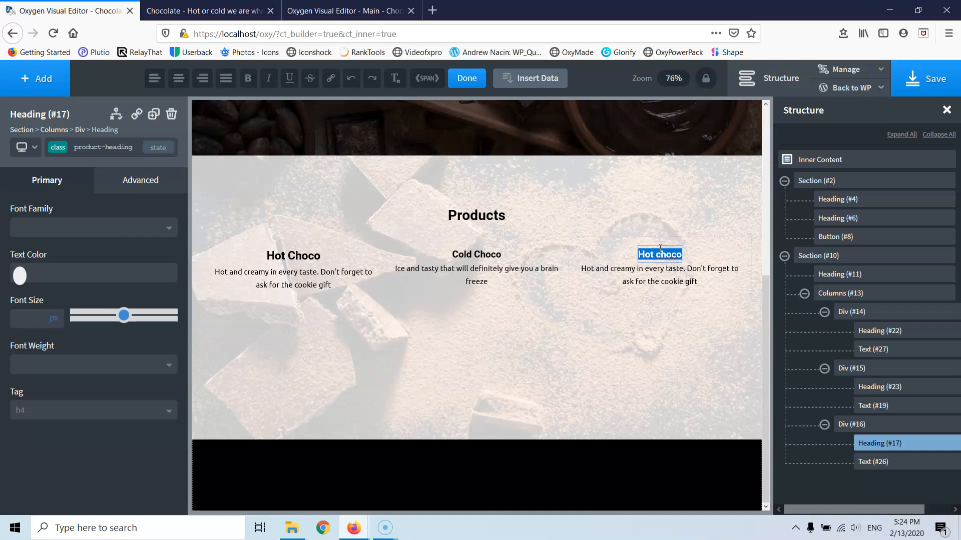
- Retitle the third heading 'Dilvery service for big corporations', fixing the last letter and splitting it onto two lines
type("Dilve")
type("ry serv")
type("ice f")
type("o")
type("r ")
type("big ")
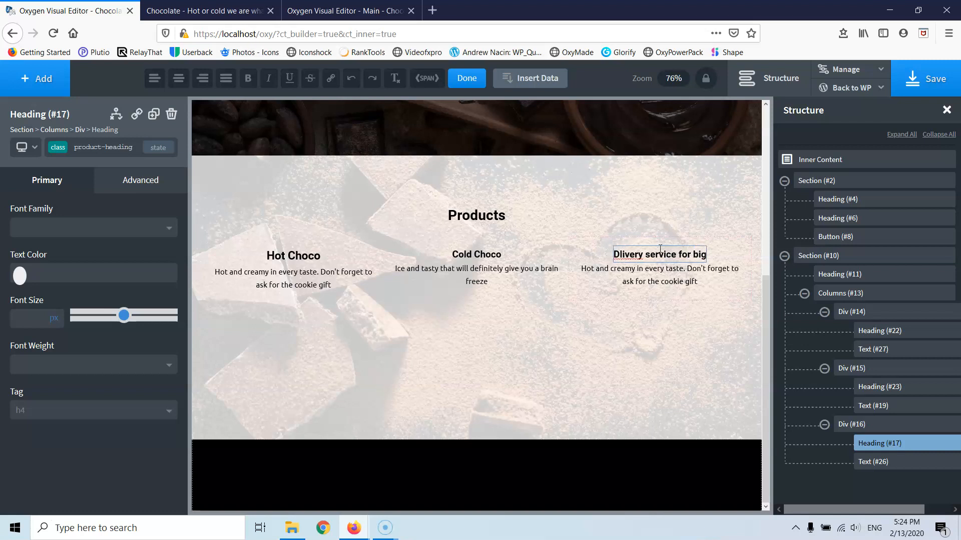
type("co")
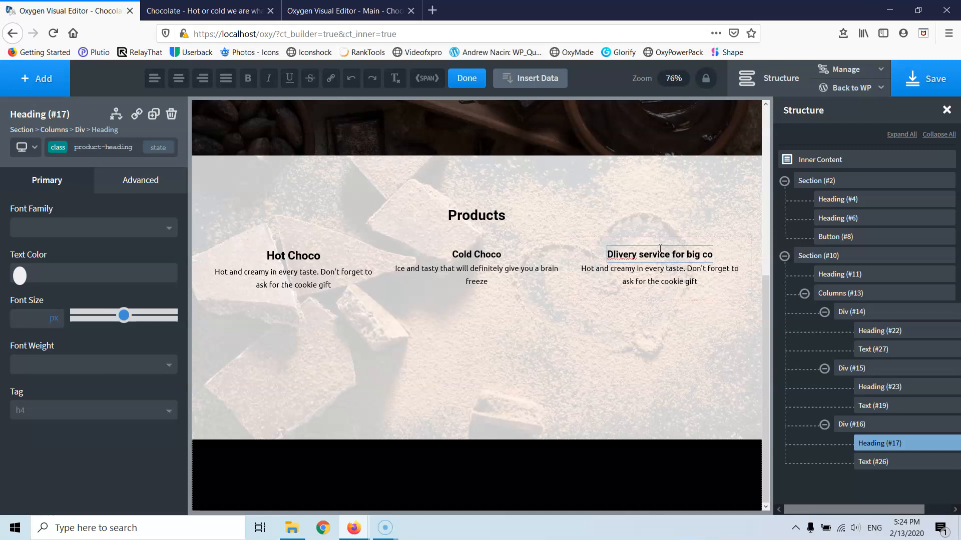
type("rpo")
type("rati")
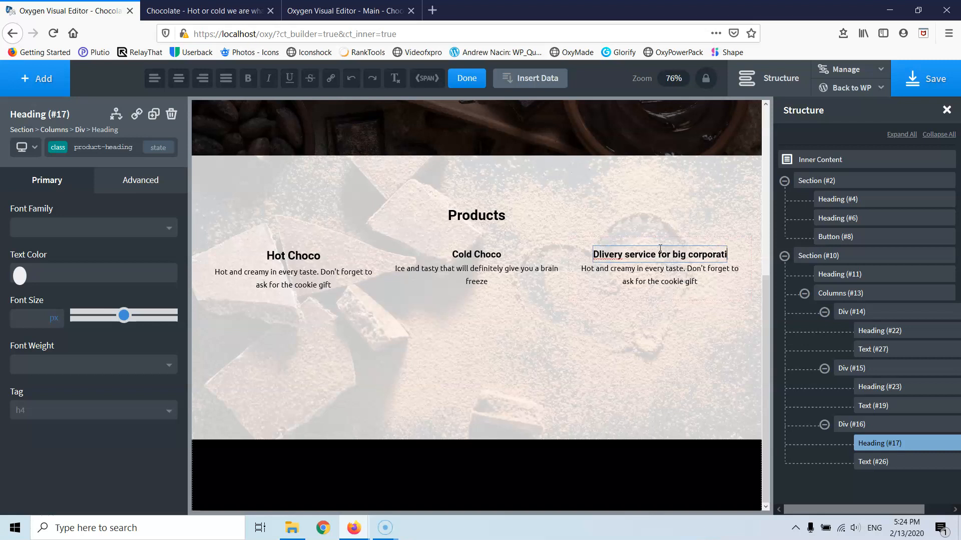
type("ond")
key("BackSpace")
type("s")
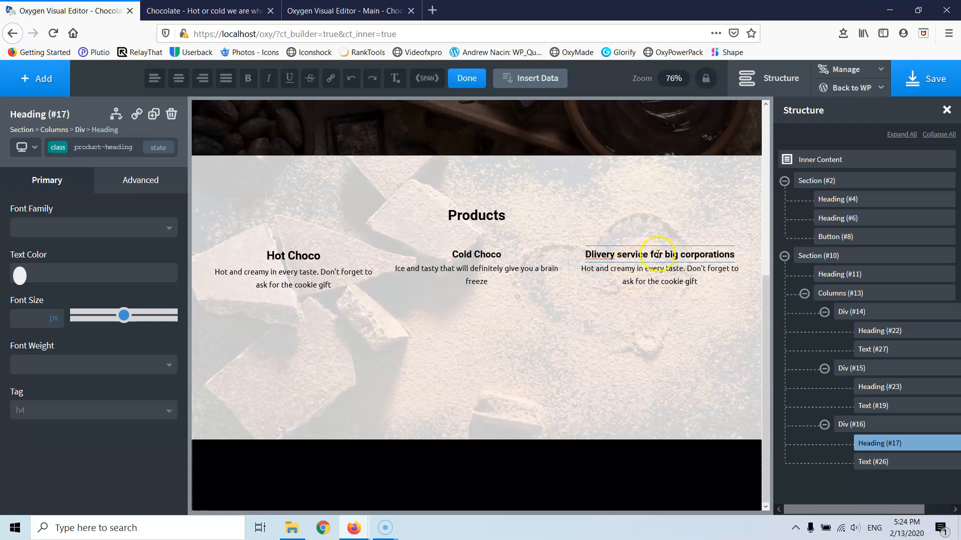
key("Return")
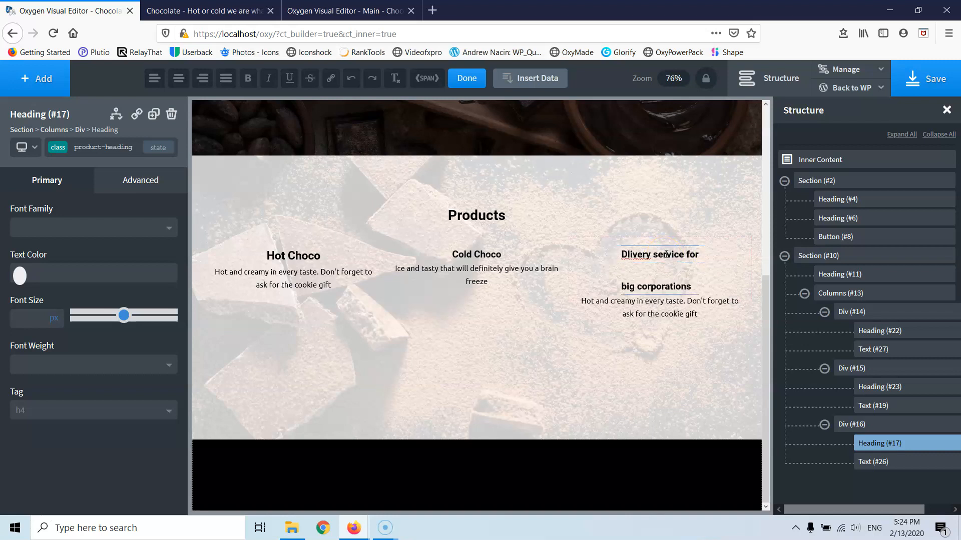
key("BackSpace")
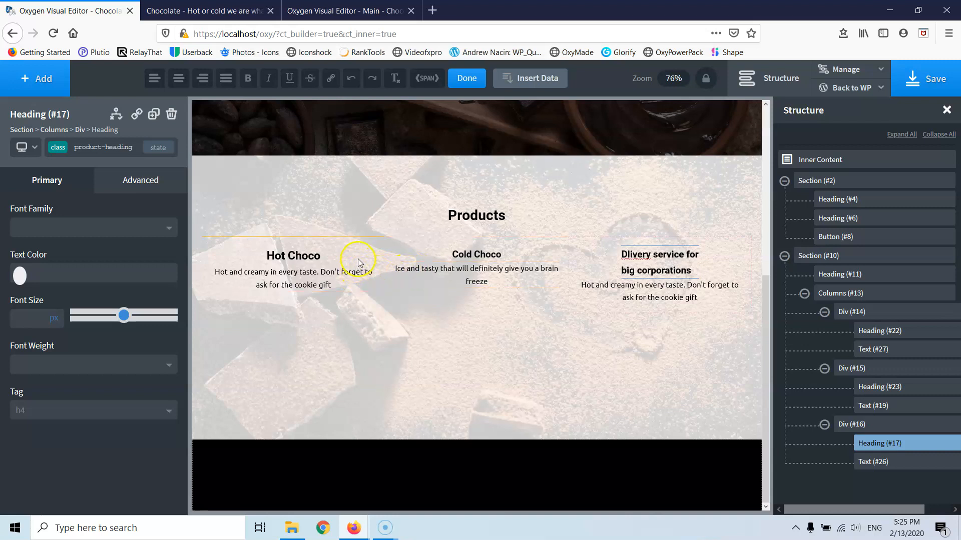
- Review the Hot Choco column's advanced Size & Spacing and Layout settings
left_click(342, 253)
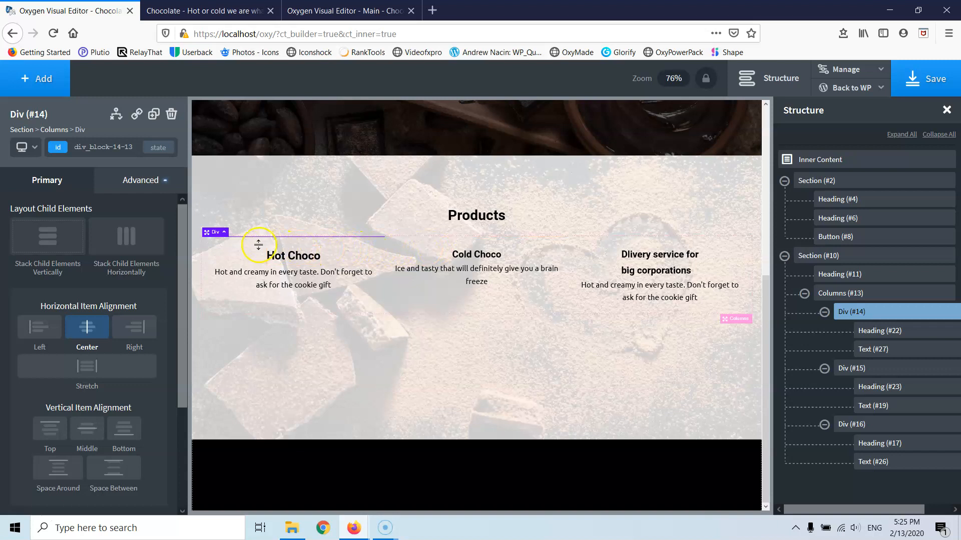
left_click(135, 182)
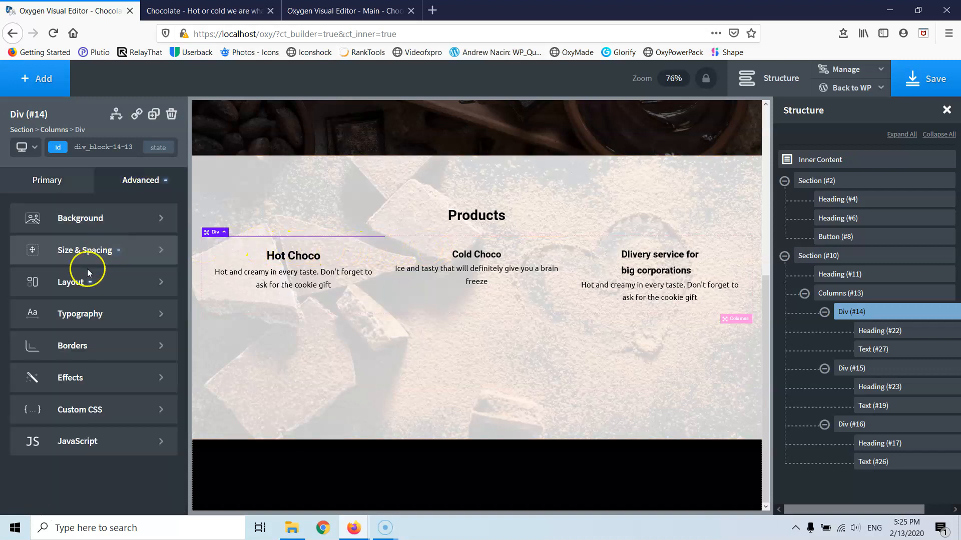
left_click(93, 253)
left_click(57, 272)
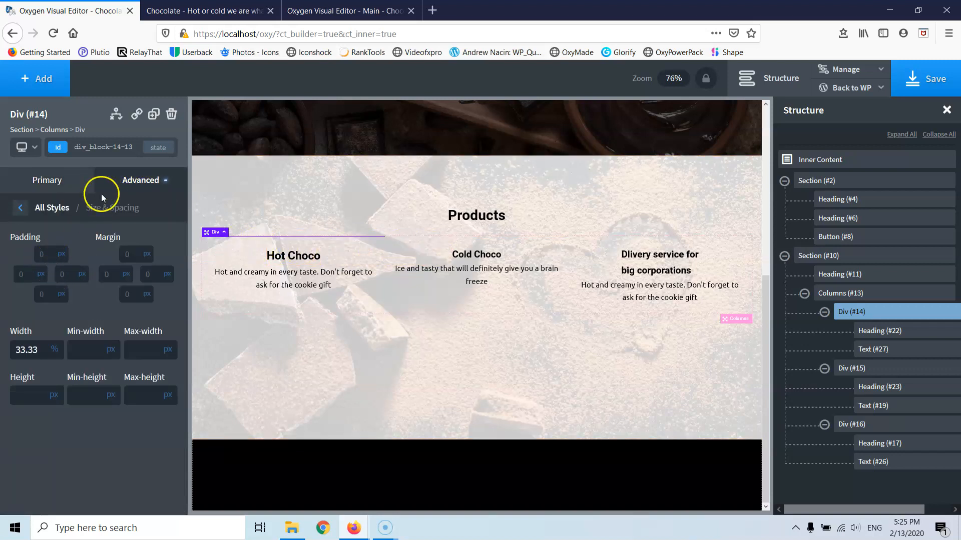
left_click(19, 208)
left_click(59, 274)
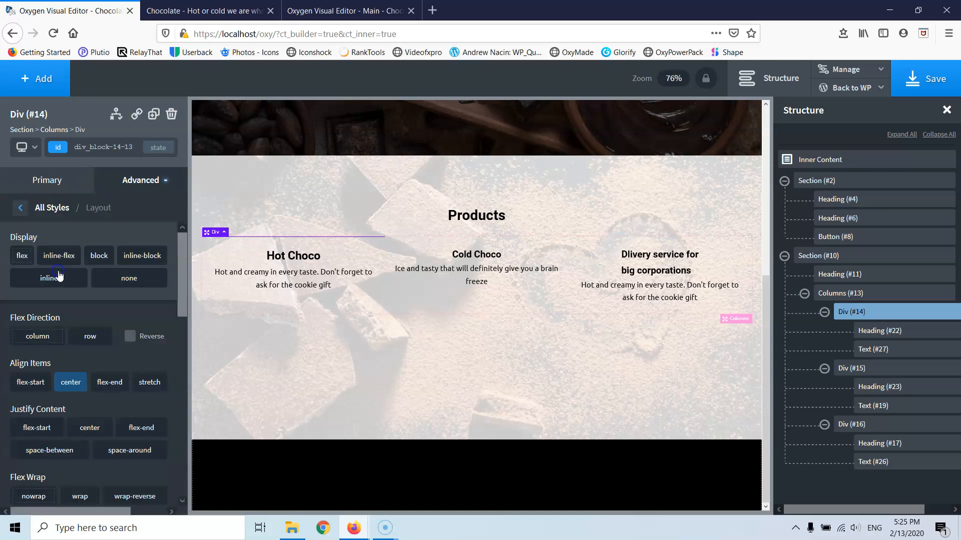
left_click(24, 238)
left_click(20, 208)
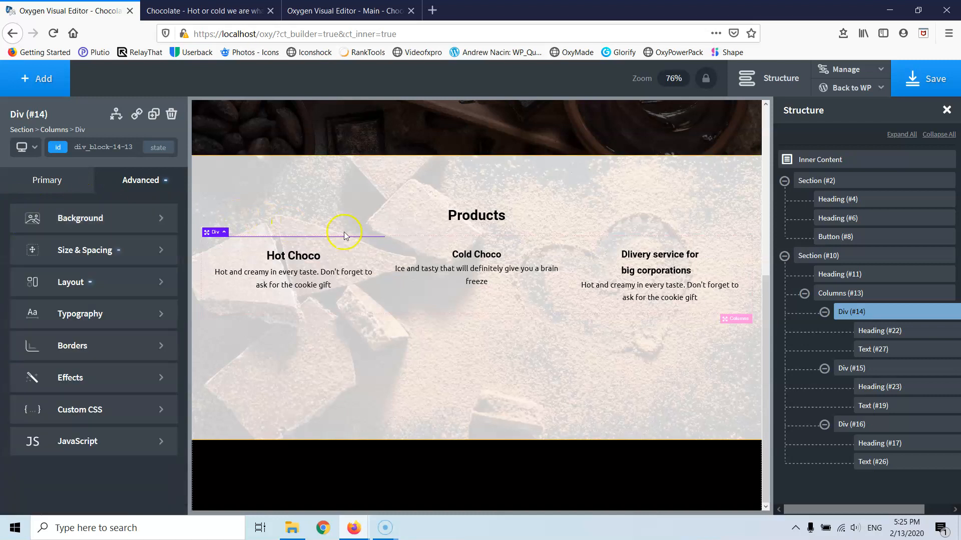
- Review the Cold Choco column's Layout and Size & Spacing settings
left_click(415, 251)
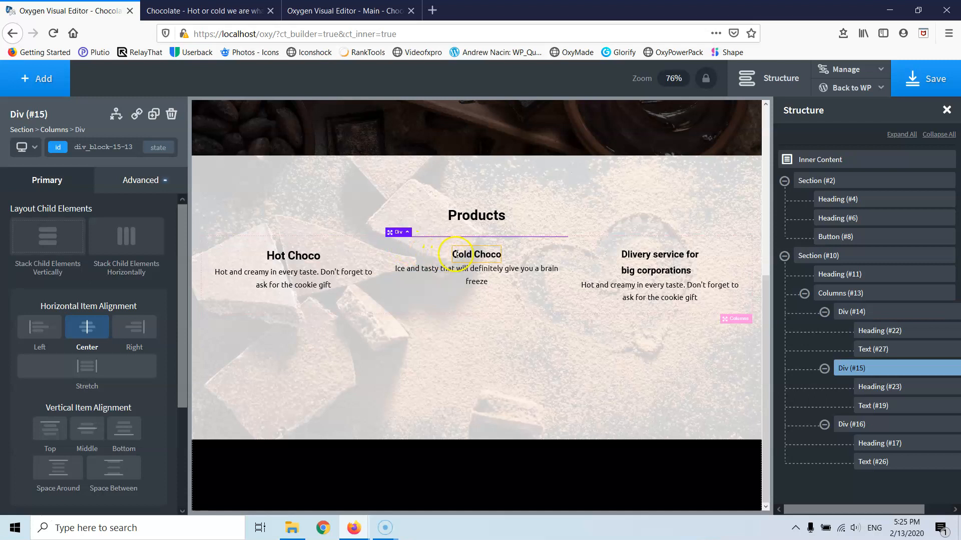
left_click(136, 184)
left_click(90, 279)
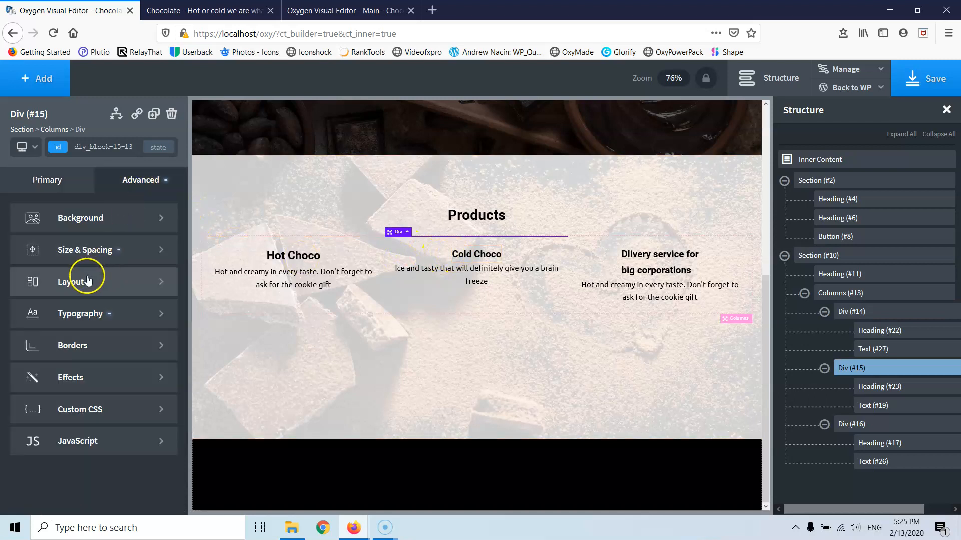
left_click(21, 207)
left_click(75, 324)
left_click(98, 249)
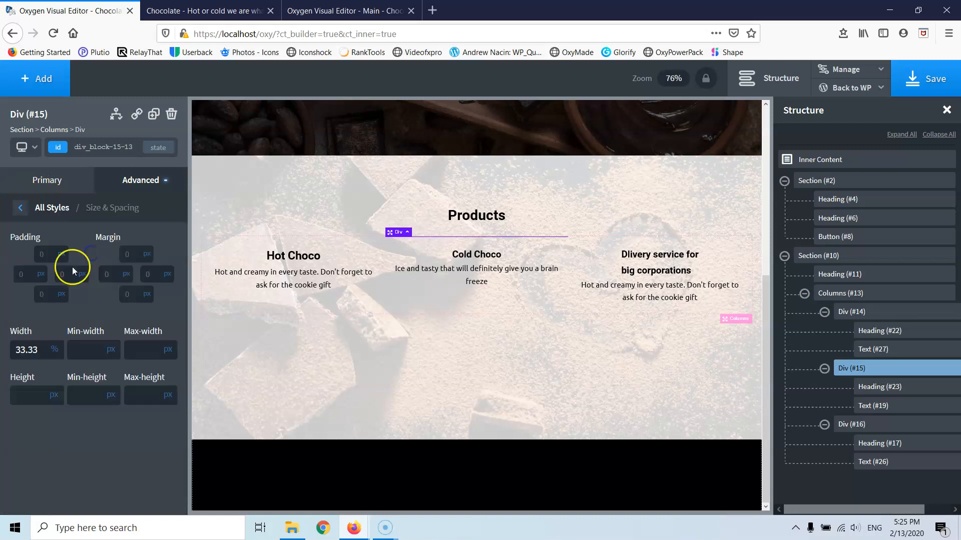
- Check Size & Spacing for the Hot Choco heading, ending on the description Text (#27)
left_click(284, 254)
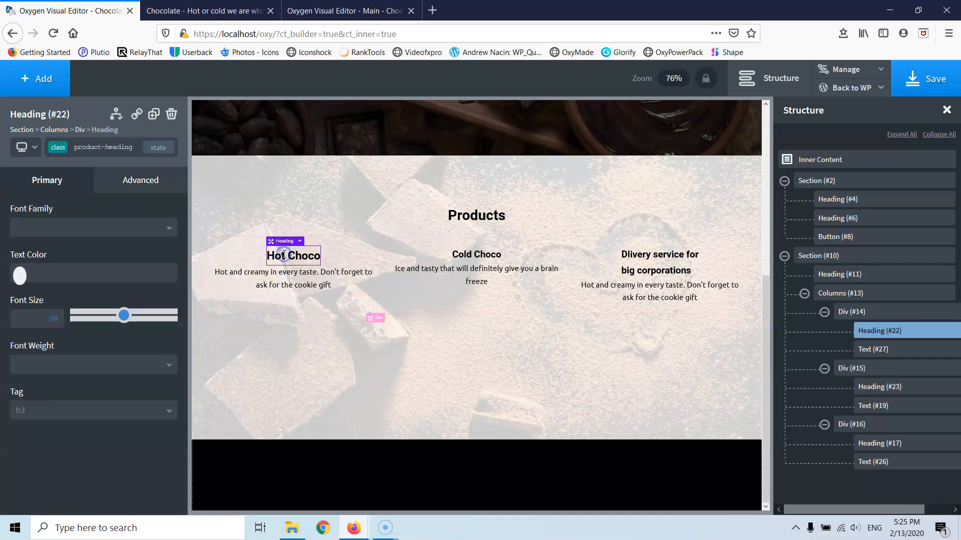
left_click(135, 184)
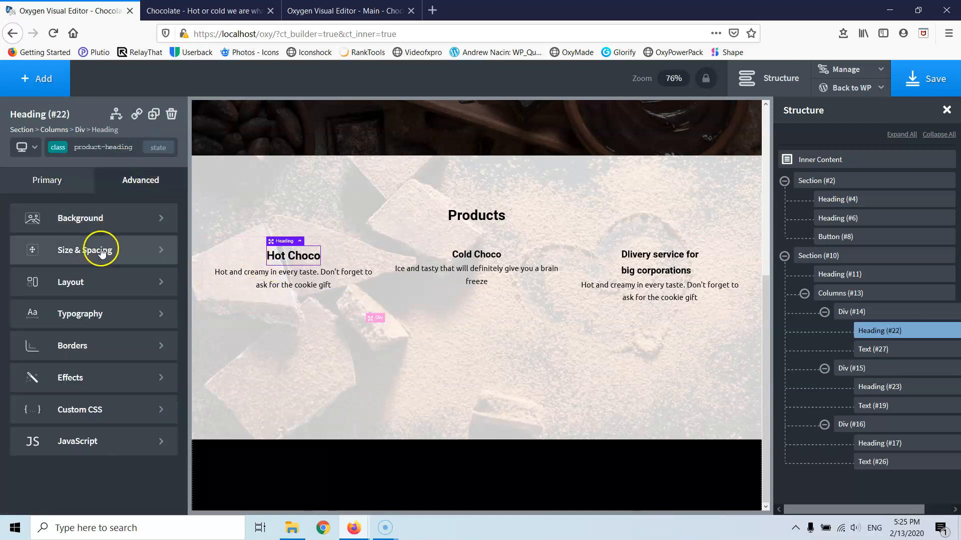
left_click(88, 256)
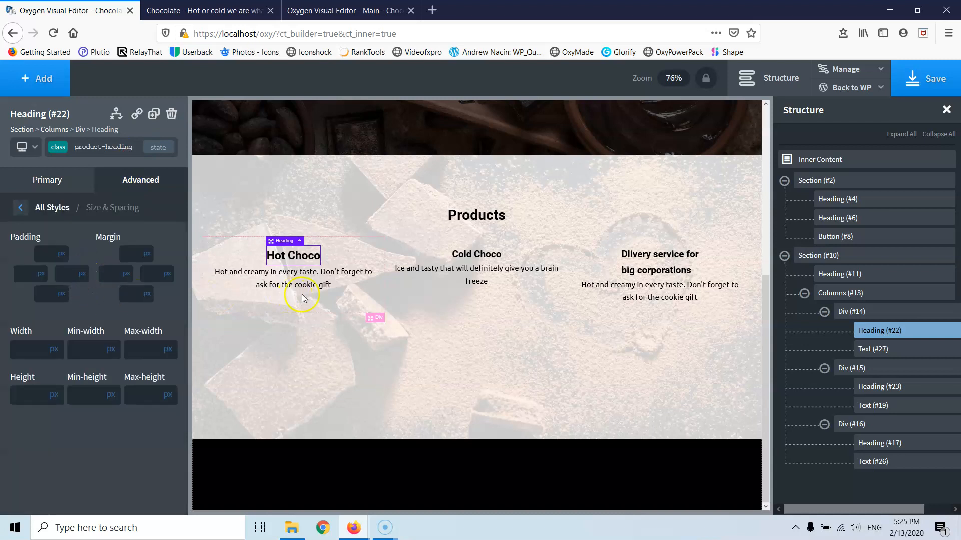
left_click(298, 281)
left_click(143, 181)
left_click(77, 258)
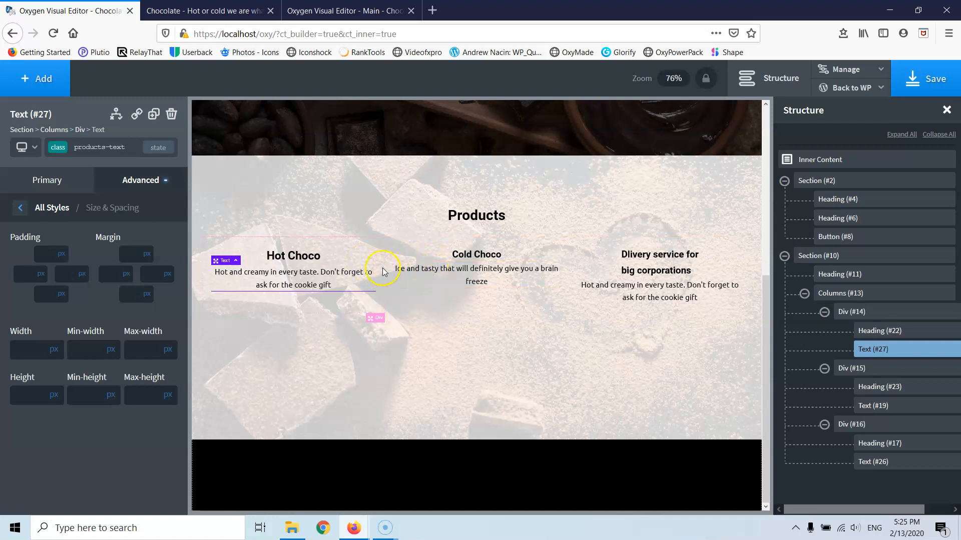
- Change the Cold Choco and Dilvery service heading tags from h4 to h3
left_click(457, 256)
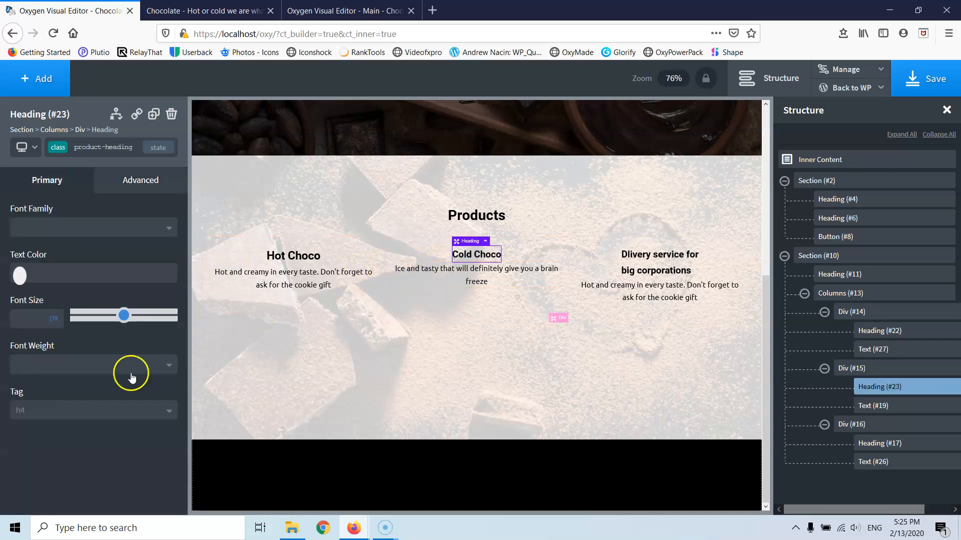
left_click(61, 411)
left_click(45, 463)
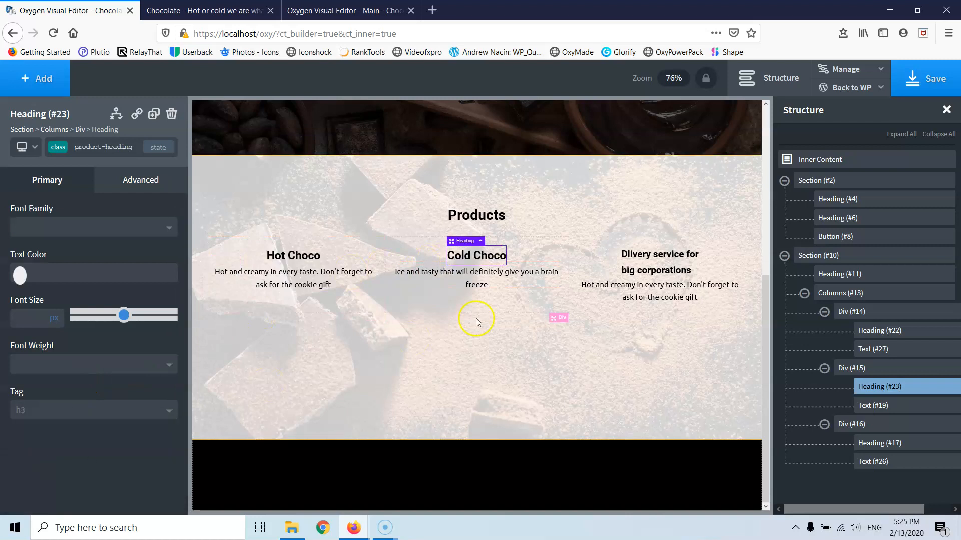
left_click(623, 257)
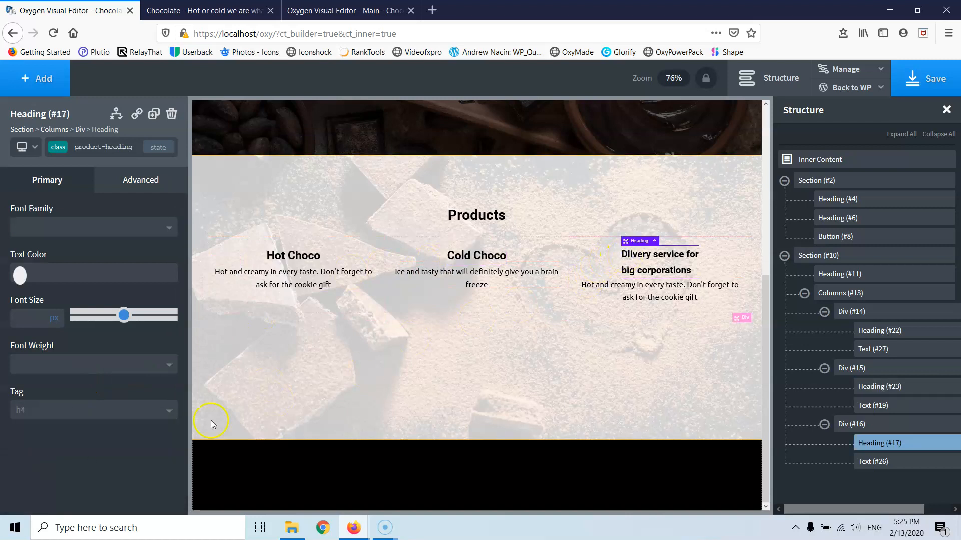
left_click(52, 408)
left_click(39, 465)
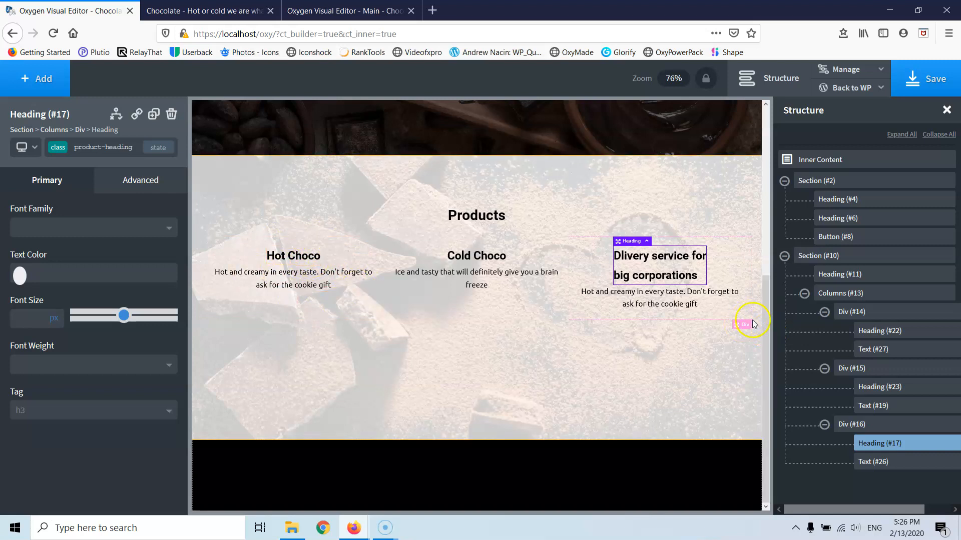
- Wrap Heading (#22) in a new div, move Text (#27) into it, and centre its items horizontally
left_click(857, 312)
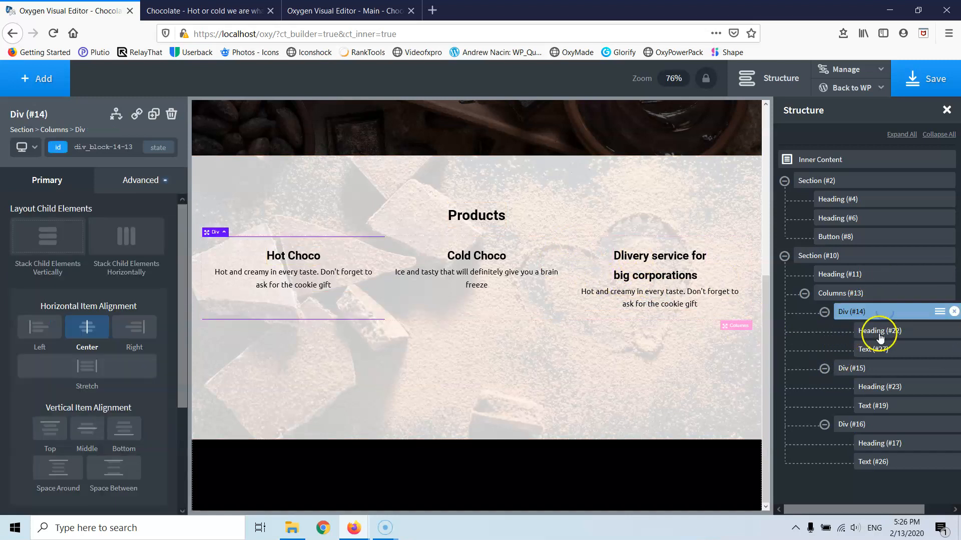
left_click(916, 333)
left_click(956, 332)
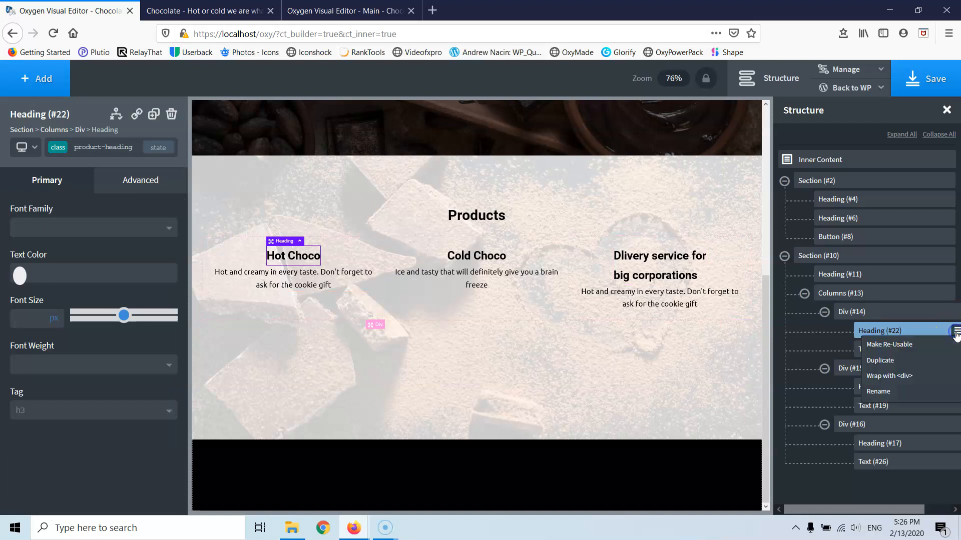
left_click(908, 376)
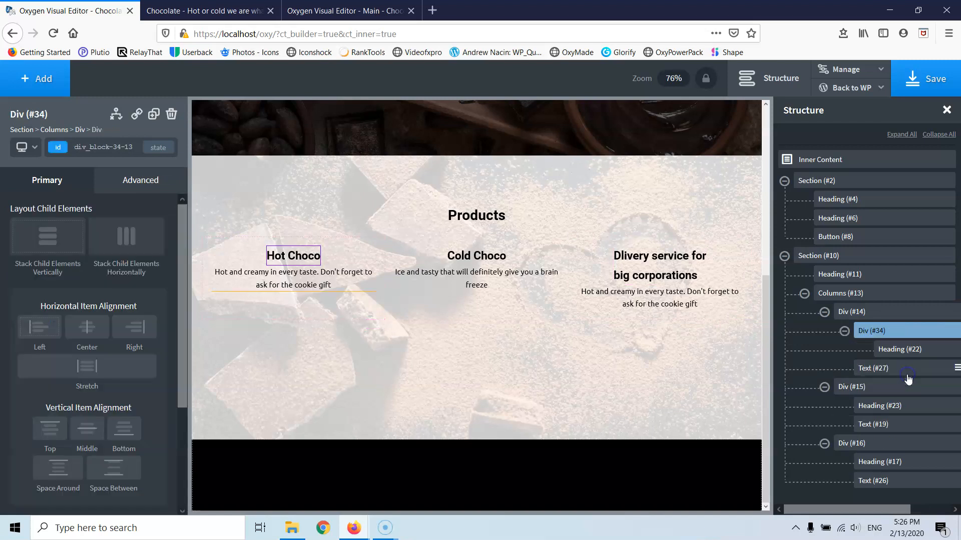
left_click_drag(871, 375, 893, 369)
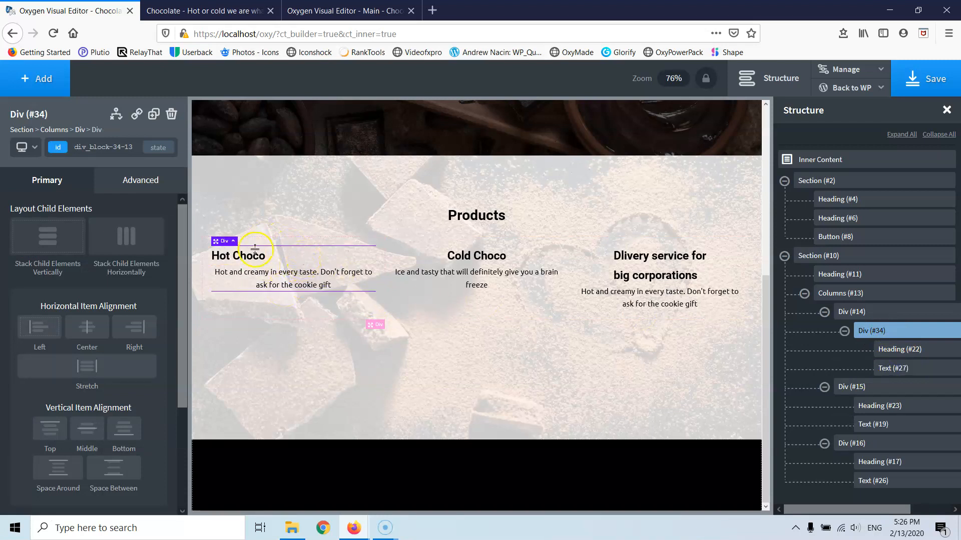
left_click(94, 326)
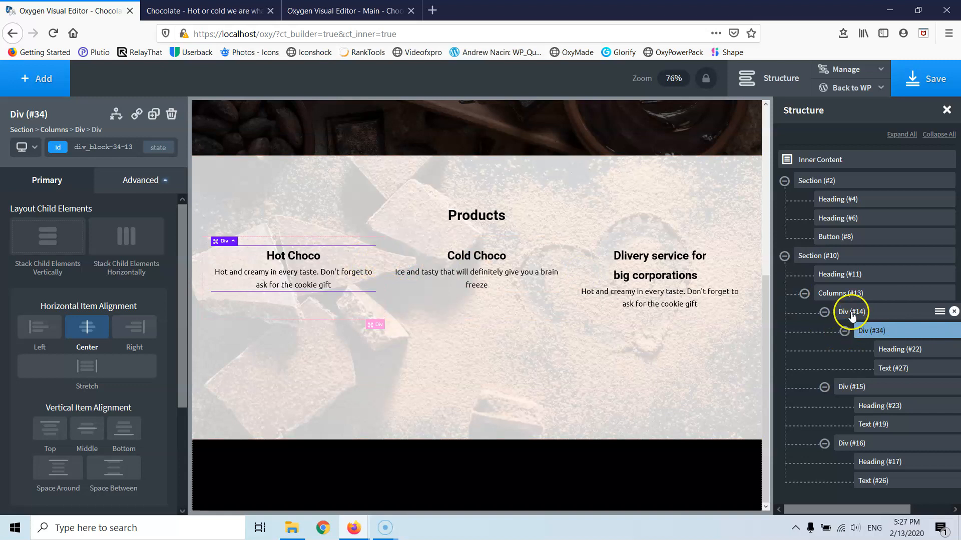
- Rename the Hot Choco column to 'Column 1' in the Structure panel
left_click(879, 316)
scroll(133, 399, "down", 3)
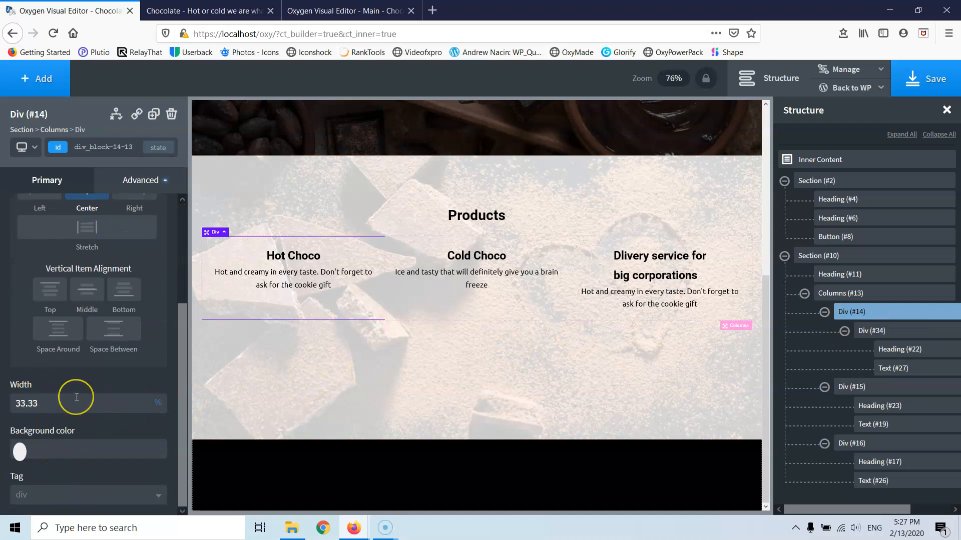
left_click(880, 331)
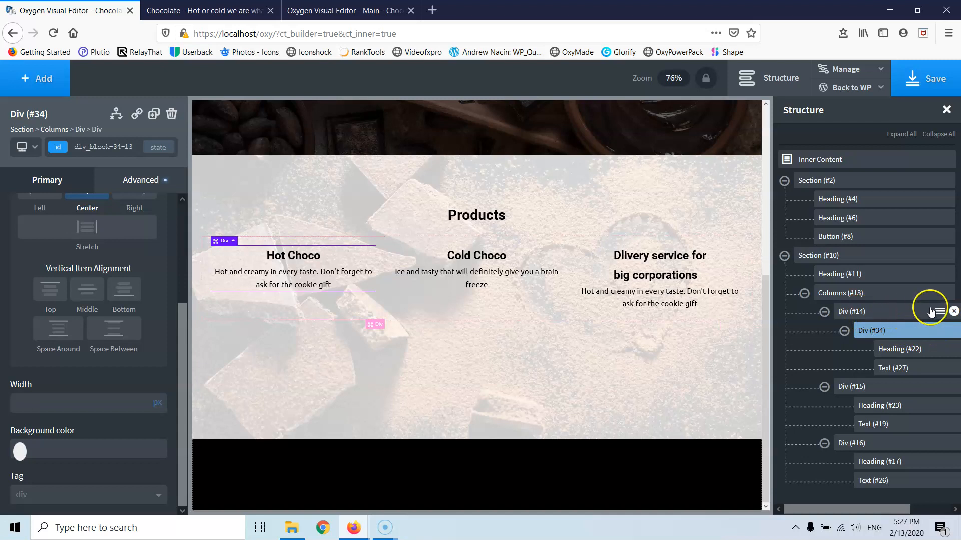
left_click(940, 312)
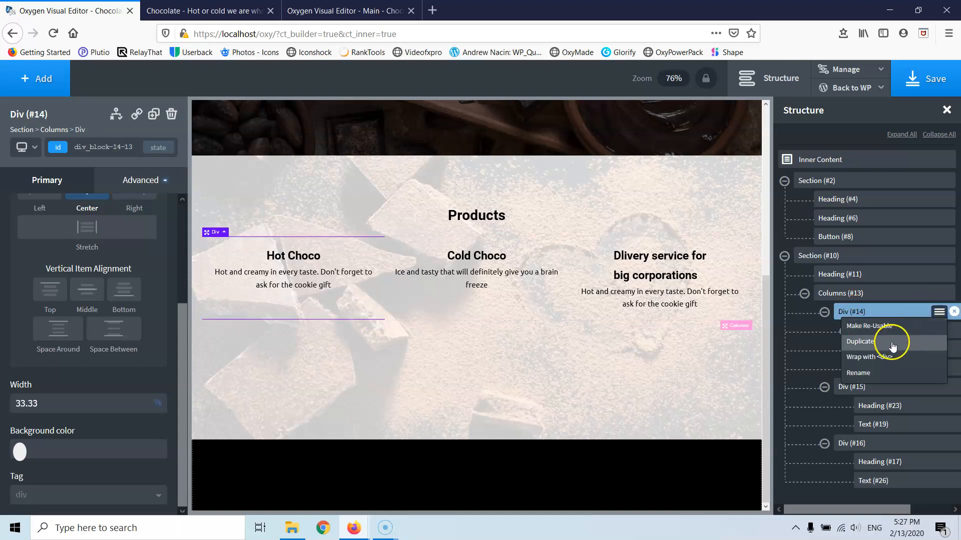
left_click(868, 374)
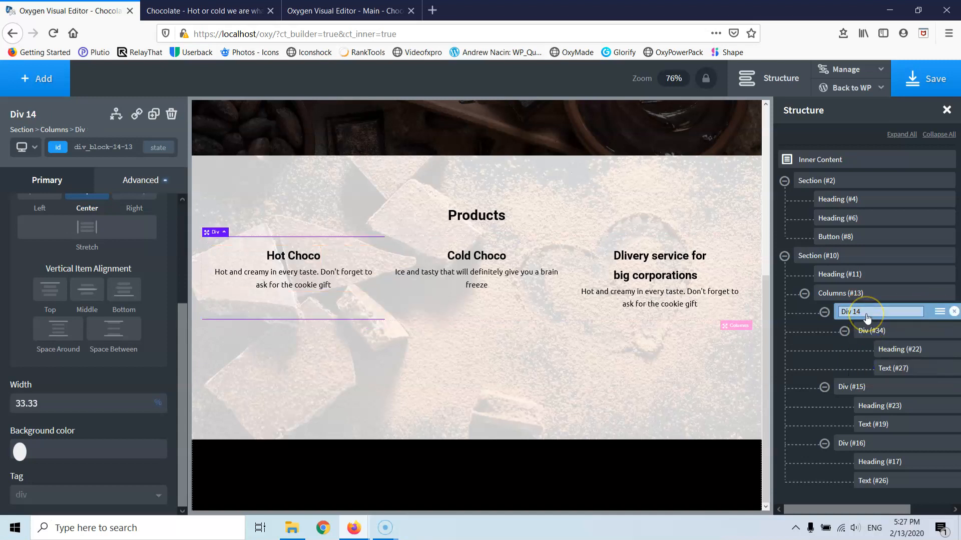
type("O")
left_click(852, 314)
type("C")
key("Delete")
type("olumn 1")
key("Delete")
key("Delete")
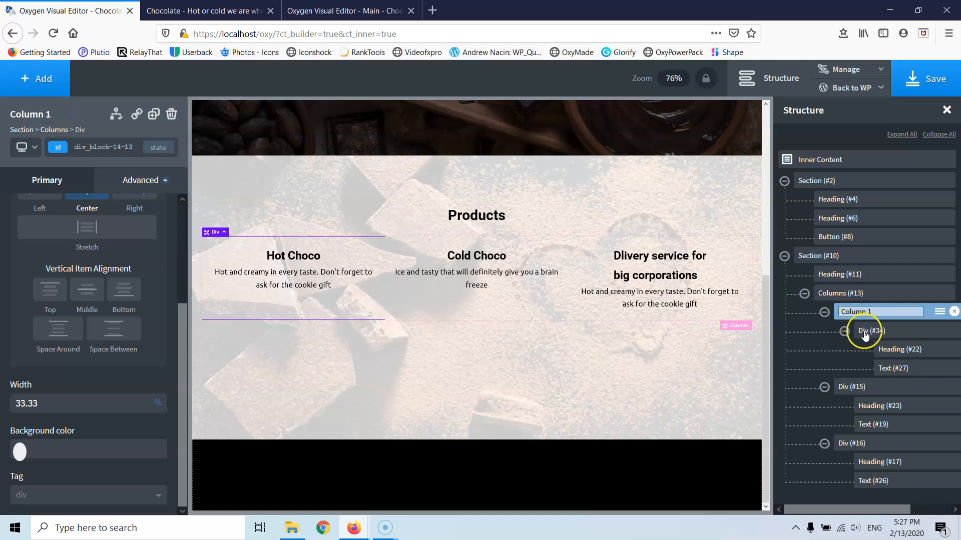
- Rename the Cold Choco column 'Column 2' and drag the delivery-service column out of Columns
left_click(939, 389)
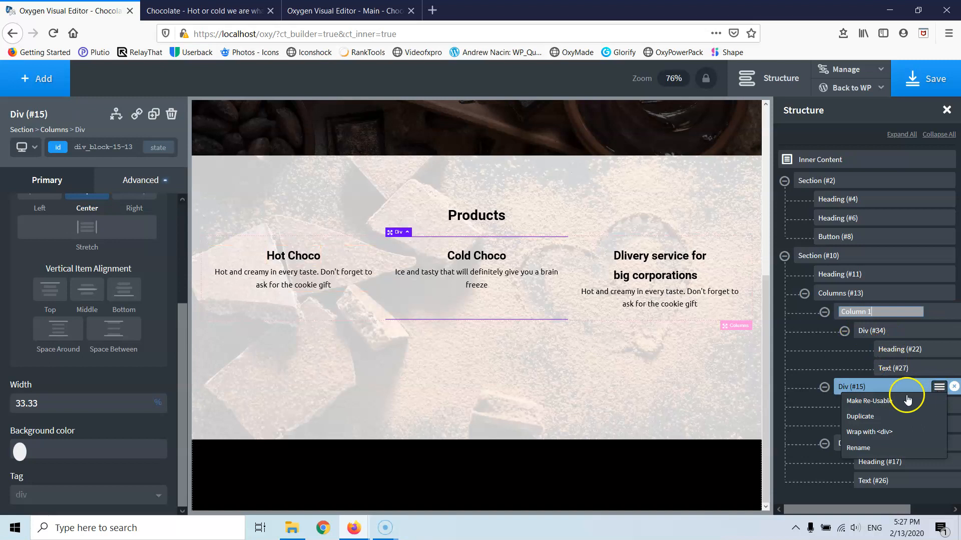
left_click(869, 452)
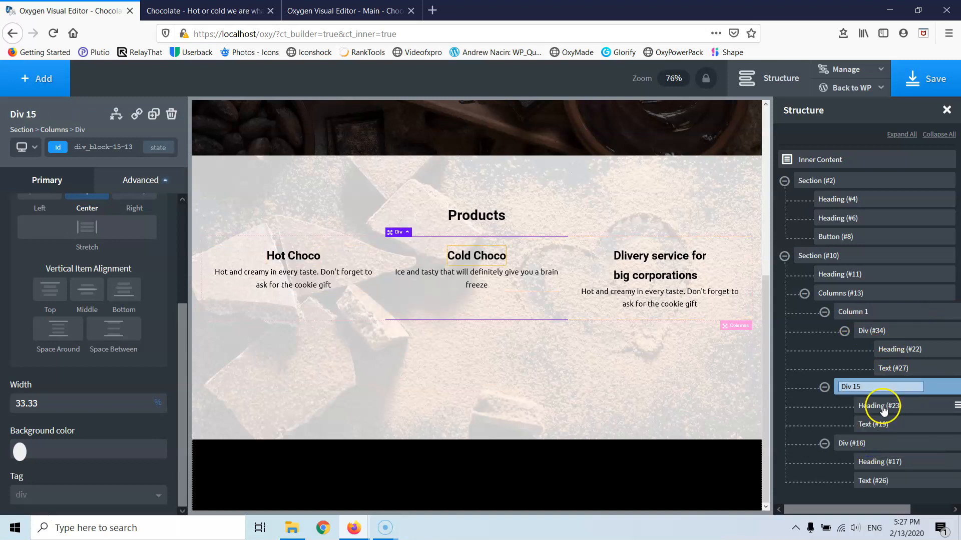
type("Column")
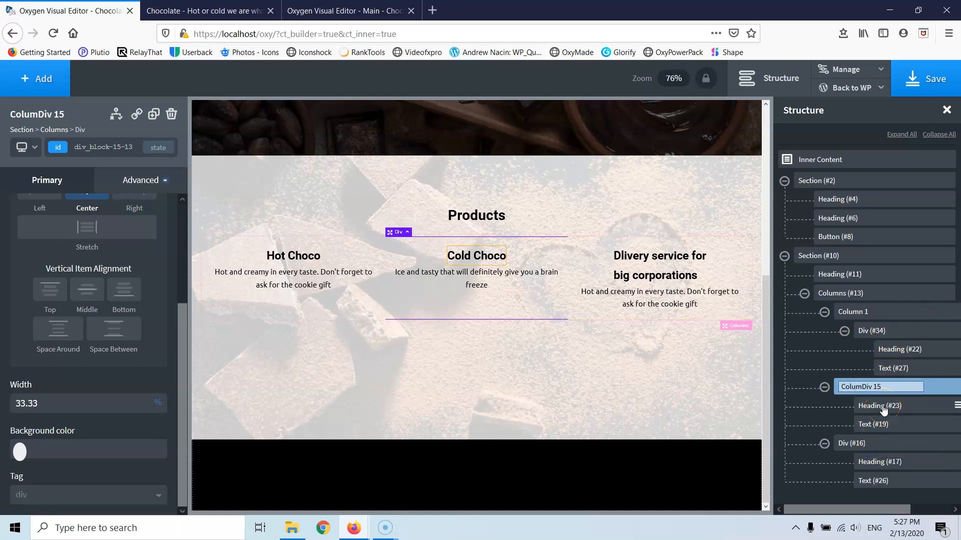
type(" 2")
left_click_drag(941, 448, 860, 428)
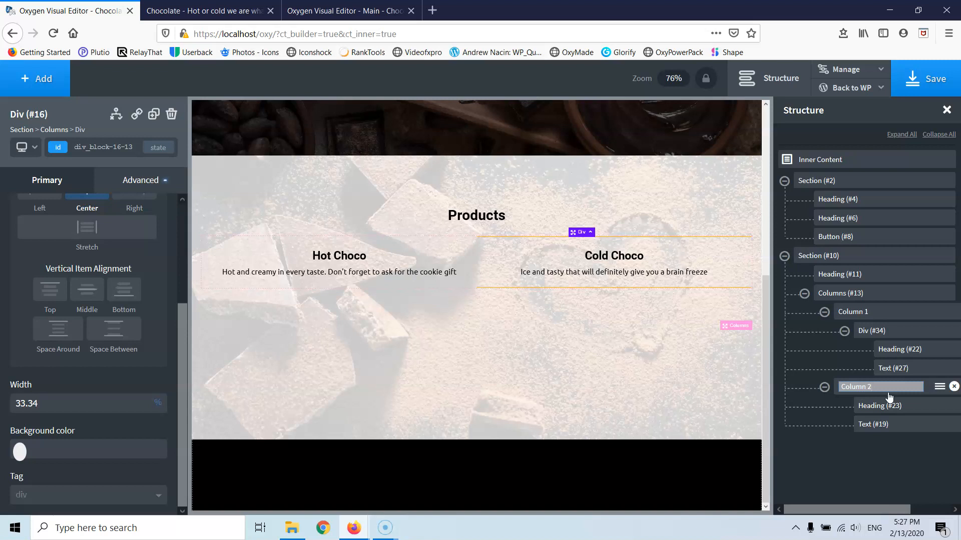
- Confirm the Column 2 name, leaving only the Hot Choco and Cold Choco columns
left_click(898, 463)
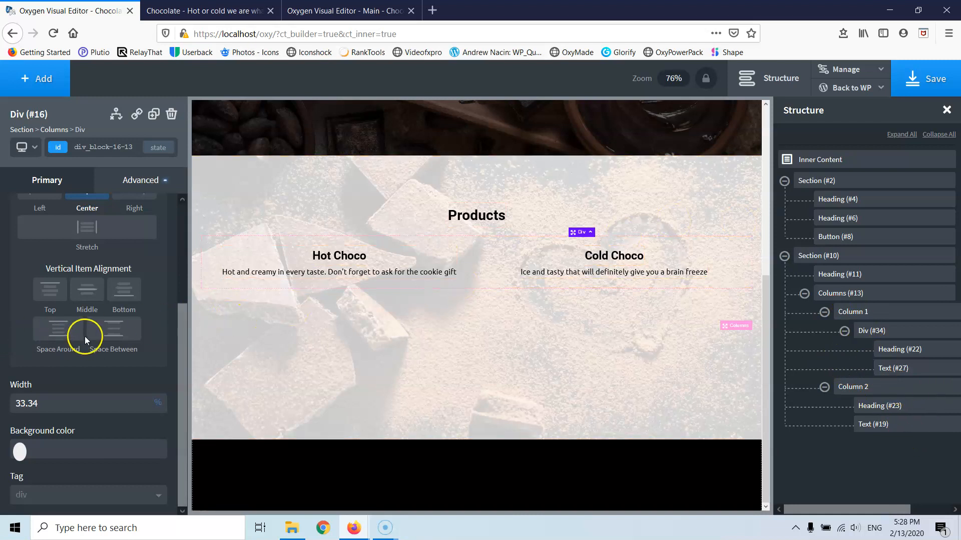
scroll(86, 336, "up", 3)
scroll(87, 335, "down", 3)
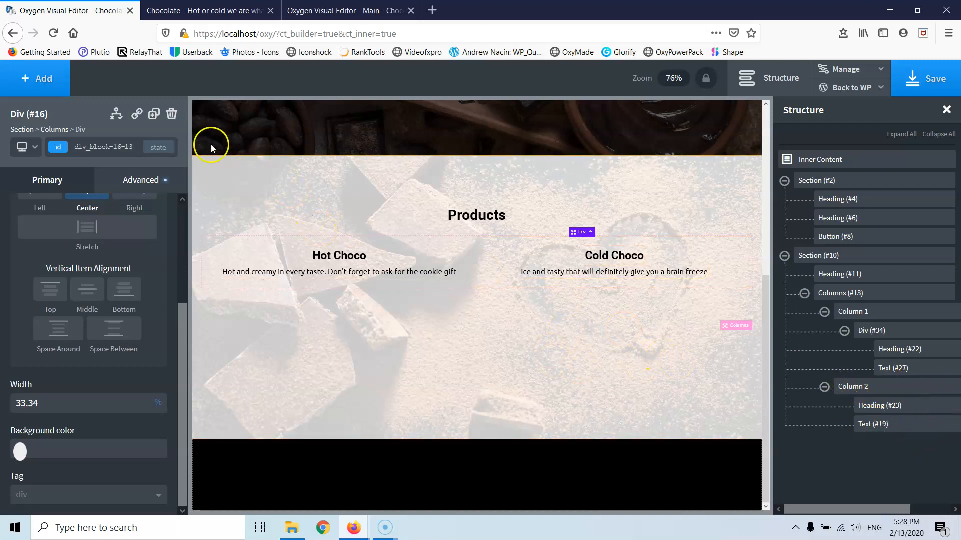
scroll(286, 208, "up", 5)
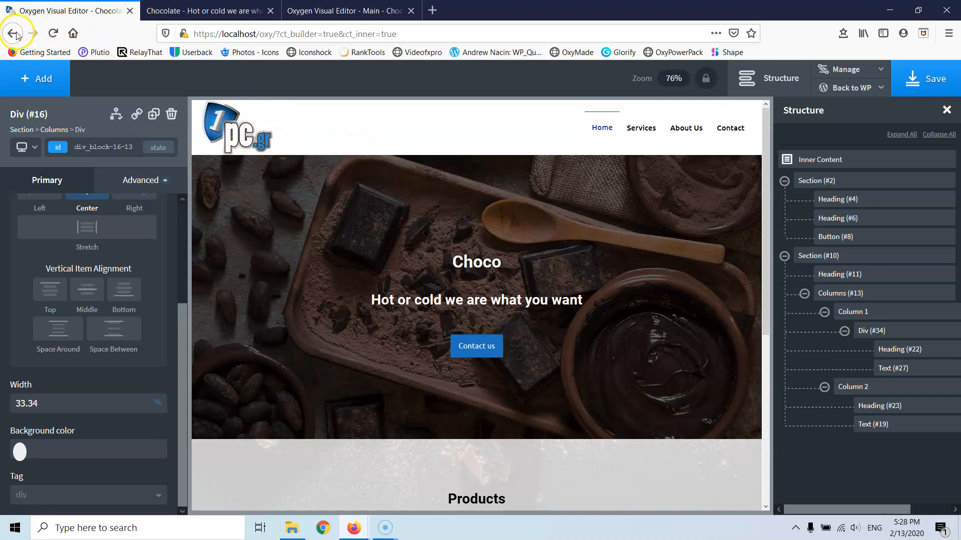
- Add a Columns element with a 33 33 33 layout
left_click(47, 84)
left_click(50, 233)
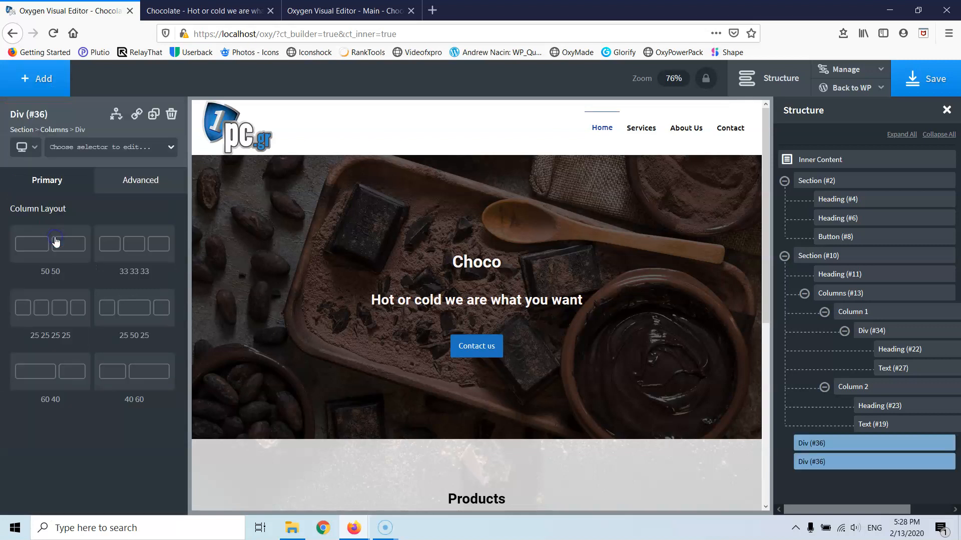
left_click(133, 253)
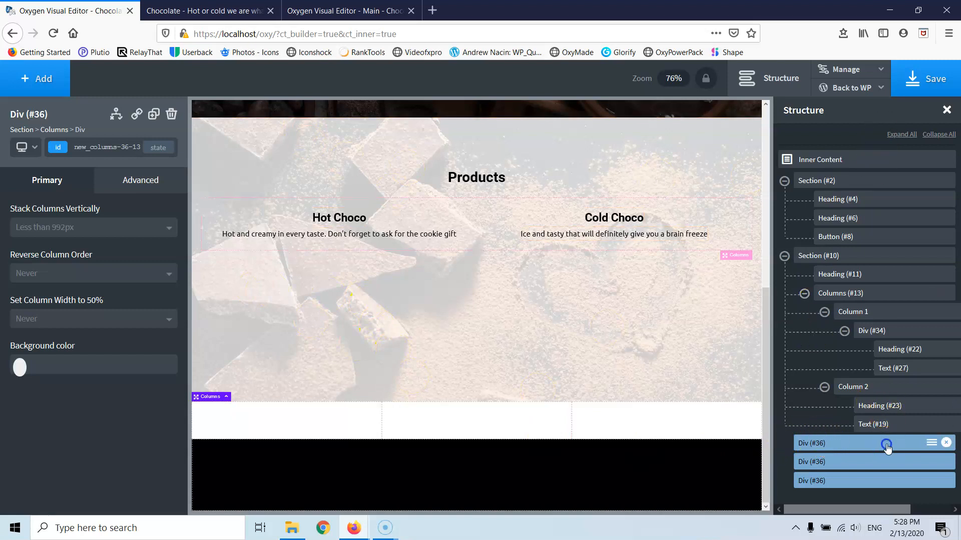
- Delete the stray Div (#36) entries from the Structure panel
left_click(945, 443)
left_click(945, 443)
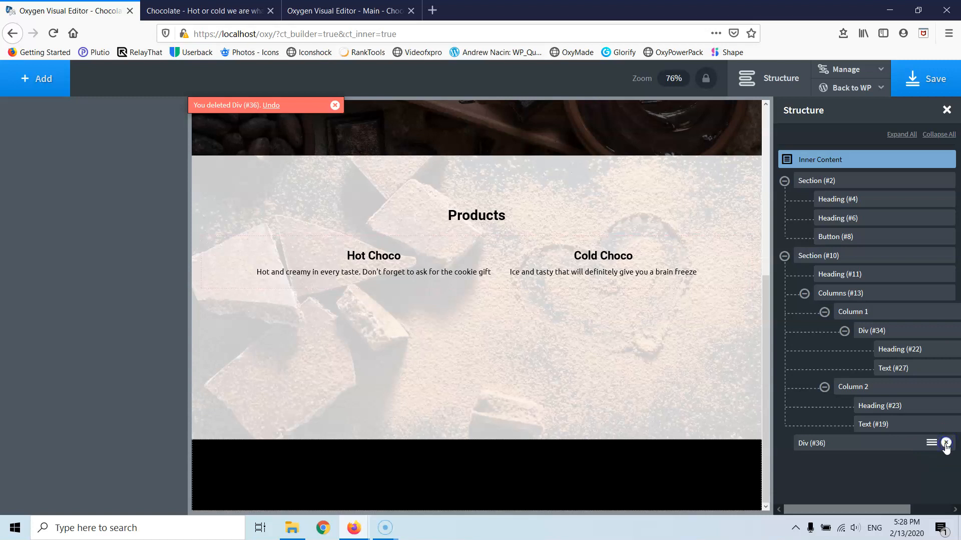
mouse_move(854, 446)
left_mouse_down()
mouse_move(887, 442)
mouse_move(842, 446)
left_mouse_up()
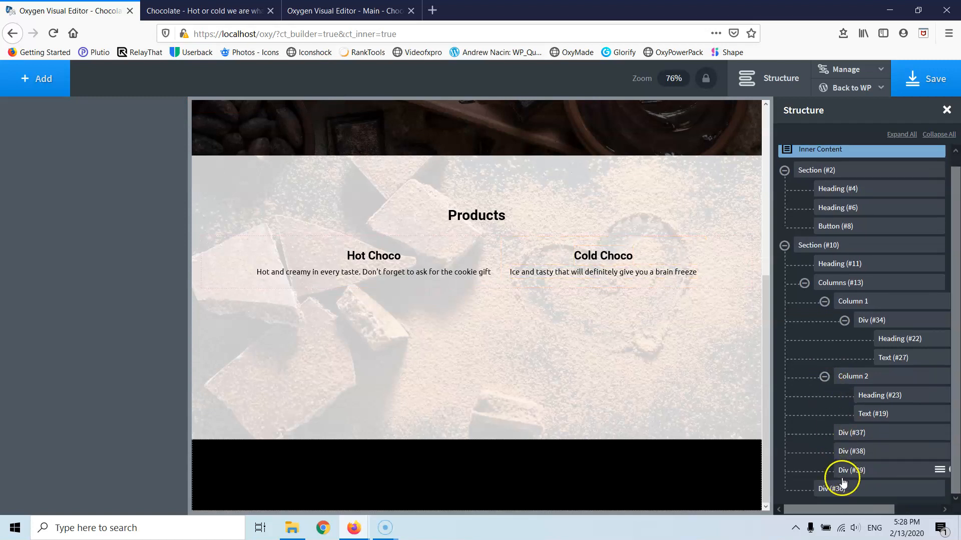
left_click(840, 489)
mouse_move(873, 489)
left_click(935, 489)
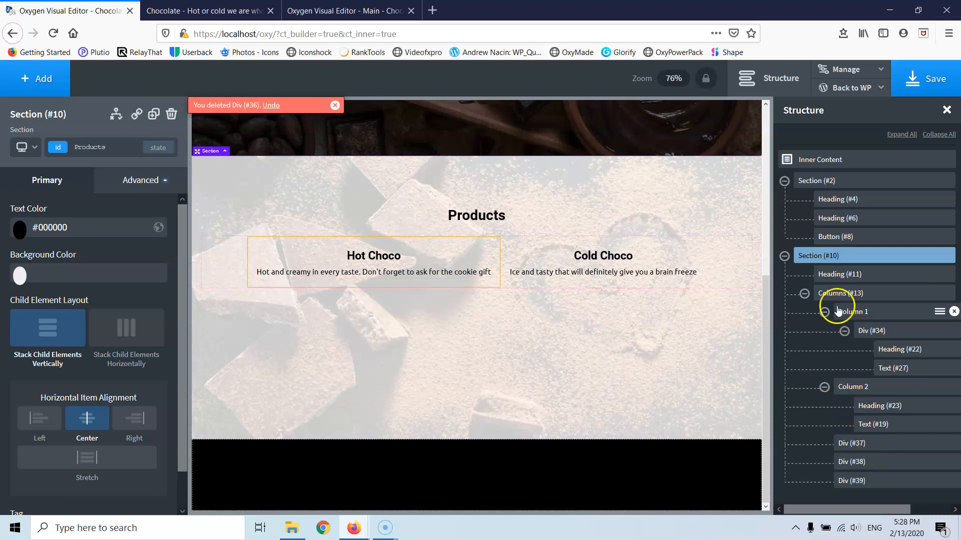
left_click(852, 278)
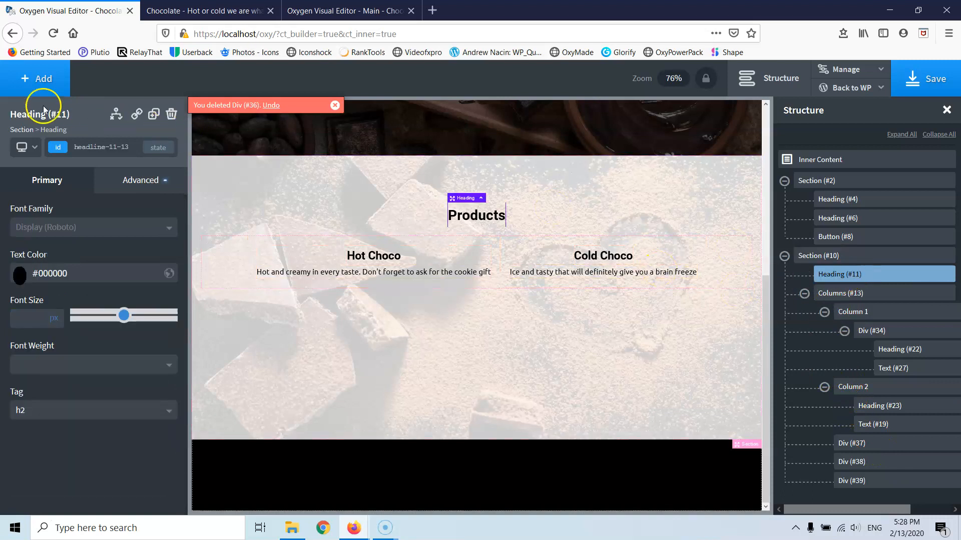
- Add a 33 33 33 Columns row below the Products heading and expand it
left_click(39, 77)
left_click(45, 234)
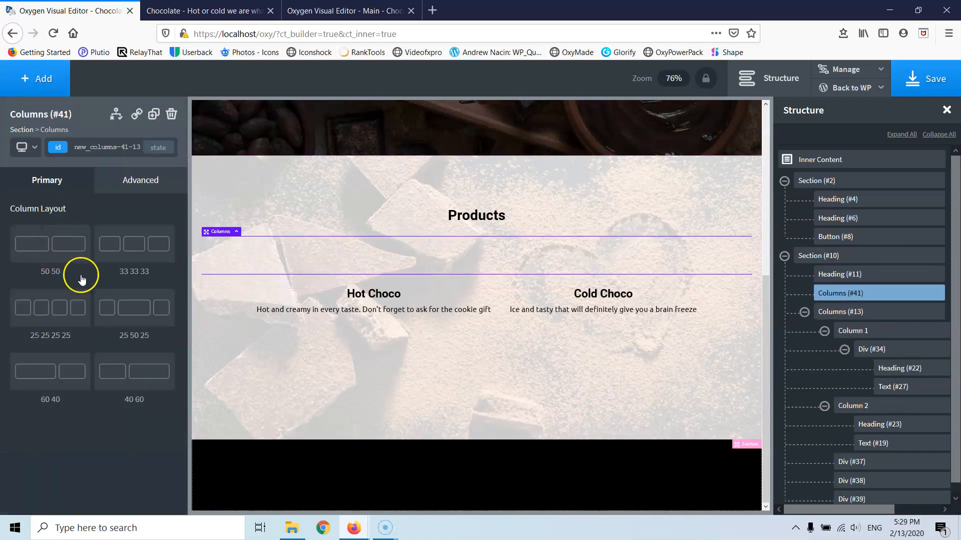
left_click(128, 258)
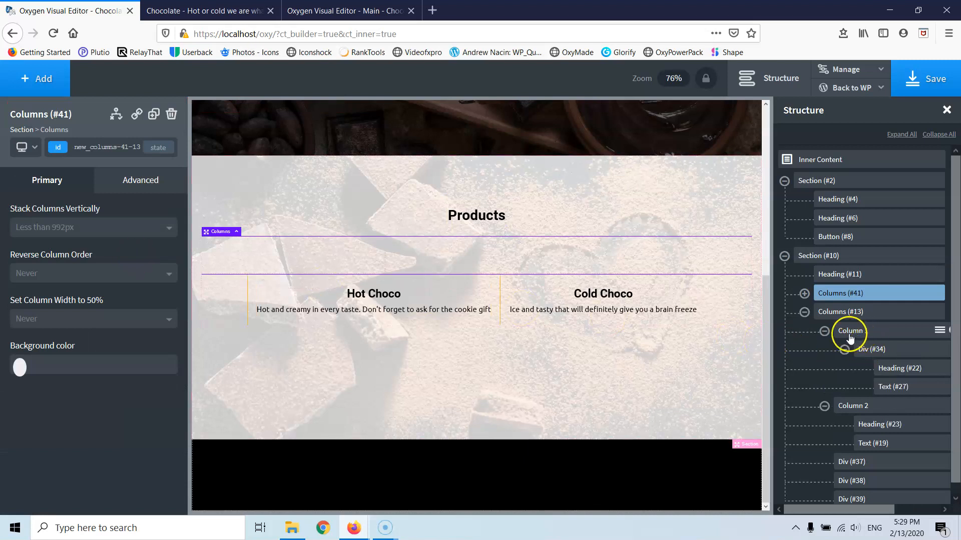
scroll(837, 336, "down", 1)
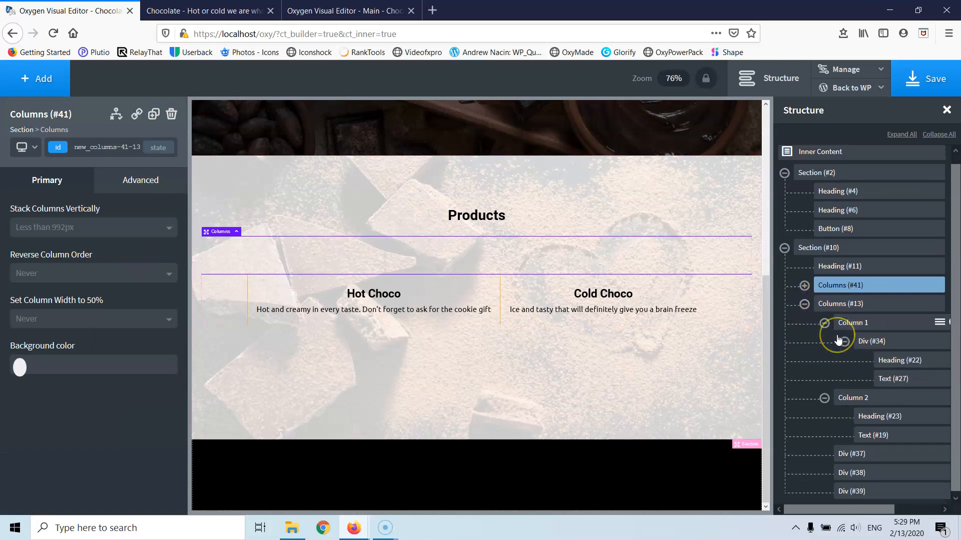
scroll(837, 336, "up", 1)
left_click(804, 294)
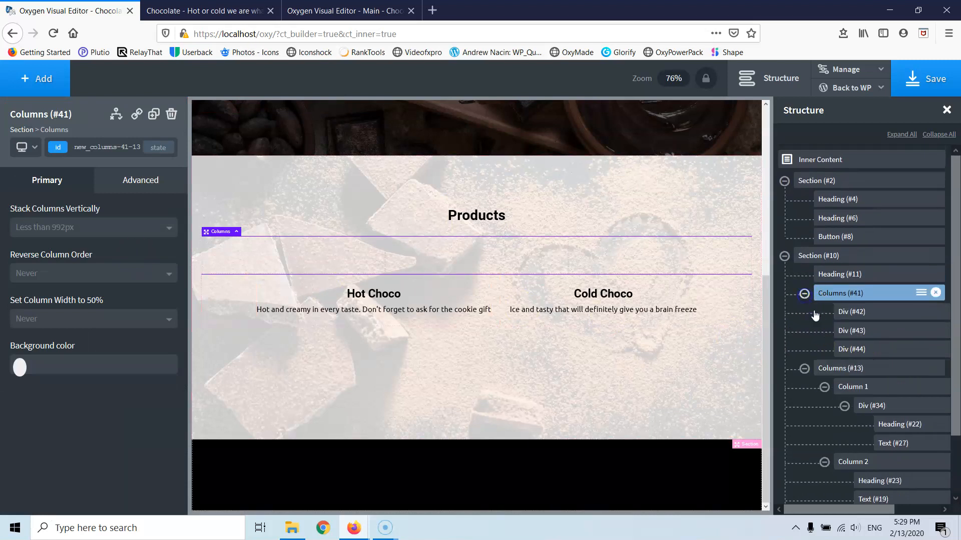
- Move the Hot Choco block, Div (#34), into the first new column
left_click_drag(879, 401, 867, 317)
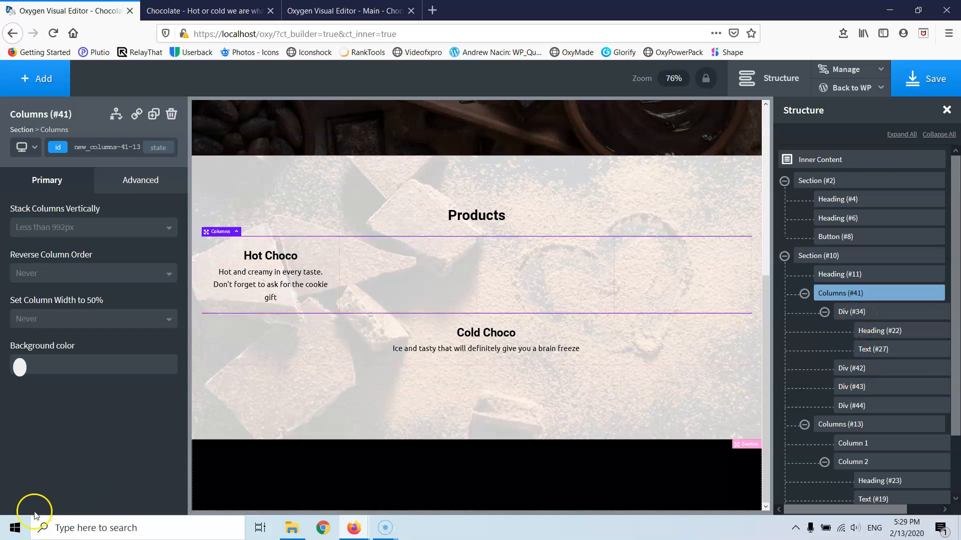
left_click_drag(853, 313, 862, 332)
left_click(845, 331)
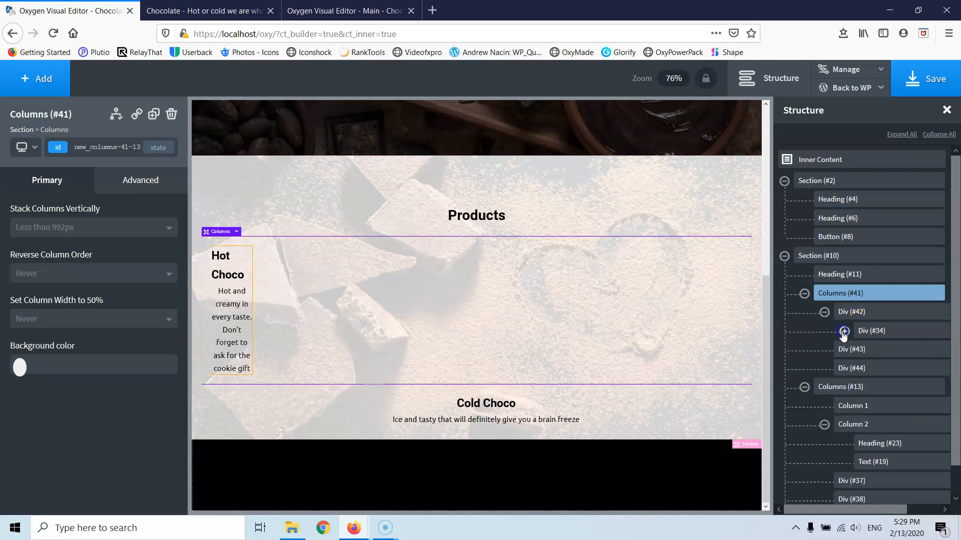
left_click(824, 425)
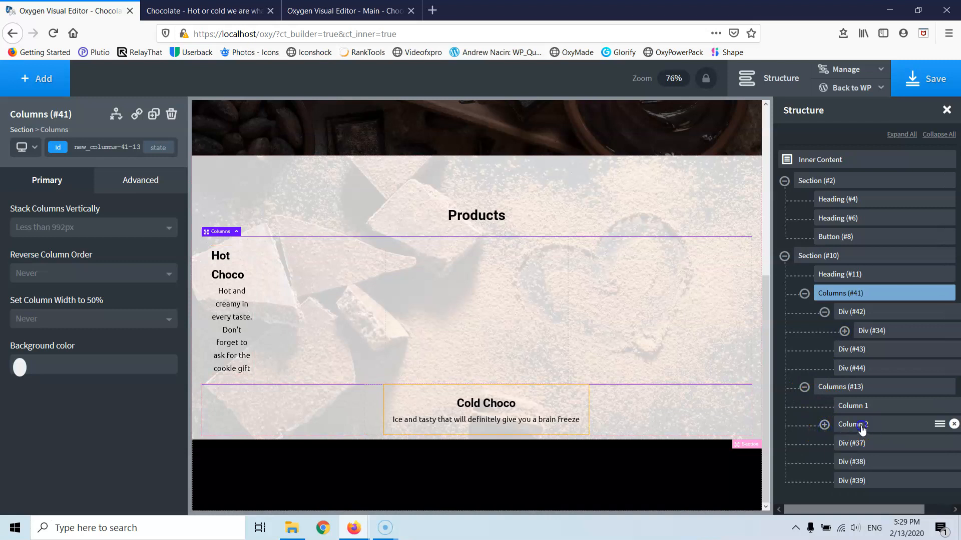
left_click(861, 427)
left_click(824, 424)
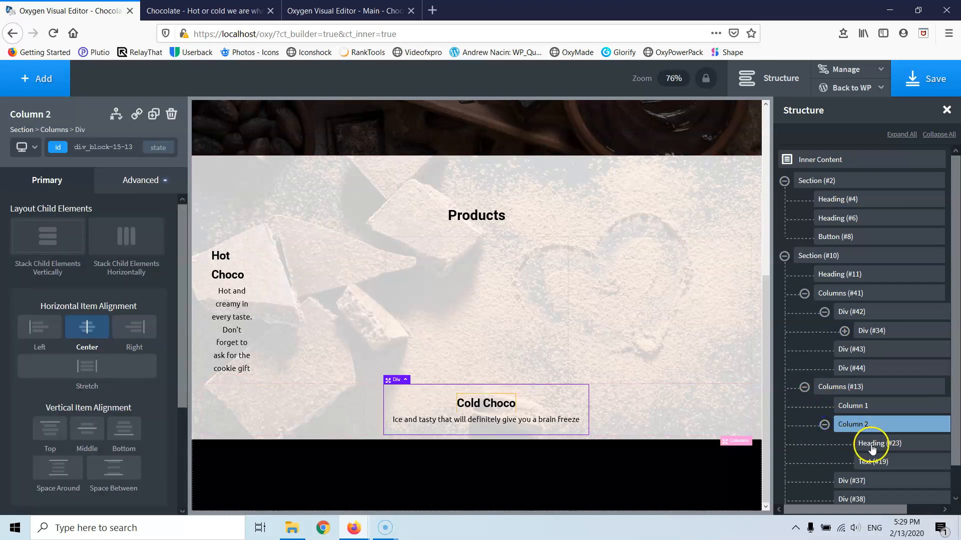
- Move the Cold Choco heading and text into the second column, centring both columns' content
left_click(872, 446)
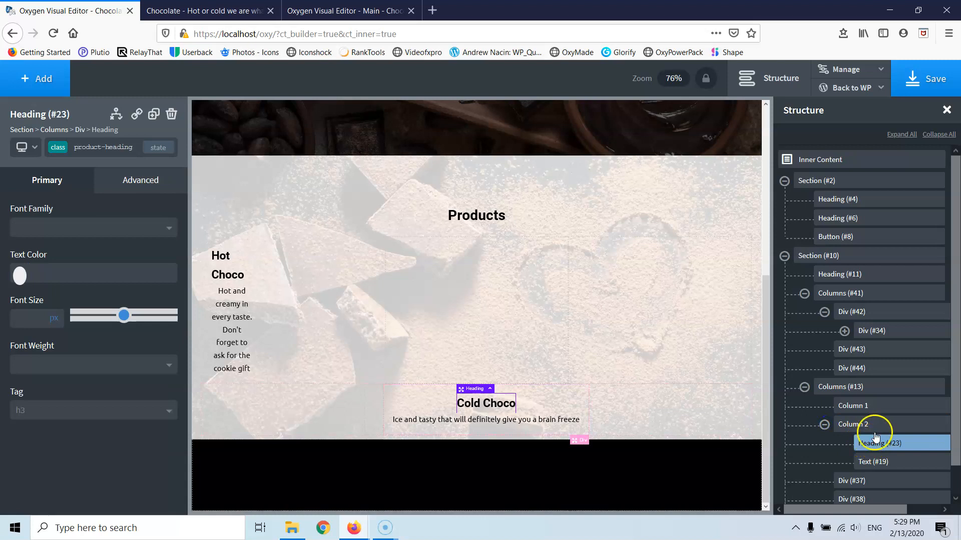
left_click_drag(879, 429, 870, 362)
left_click_drag(872, 458, 883, 380)
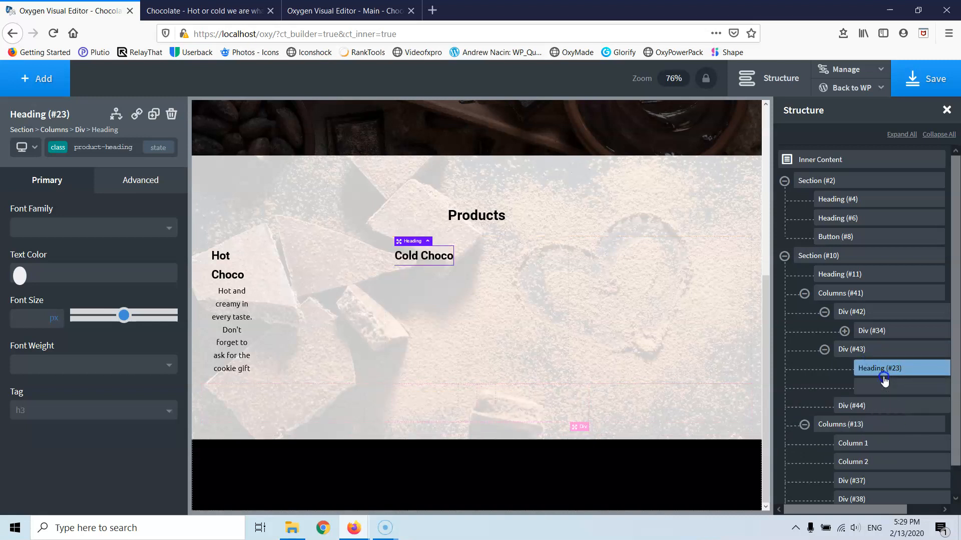
left_click(503, 258)
left_click(88, 325)
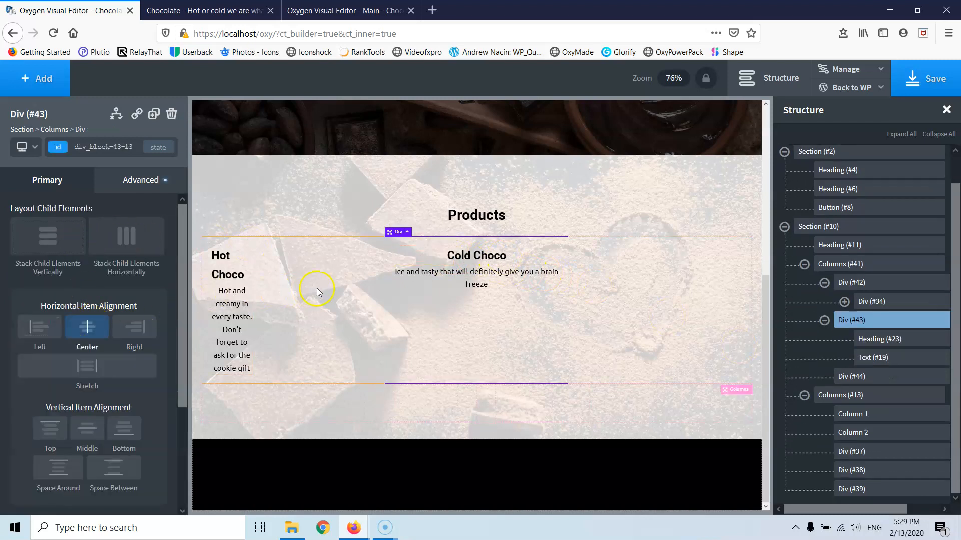
left_click(316, 292)
left_click(79, 333)
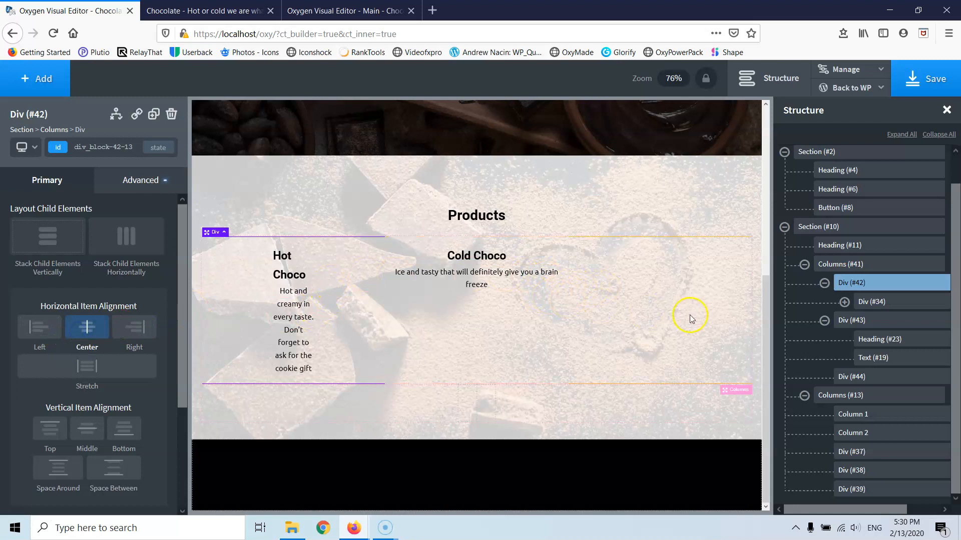
left_click(487, 260)
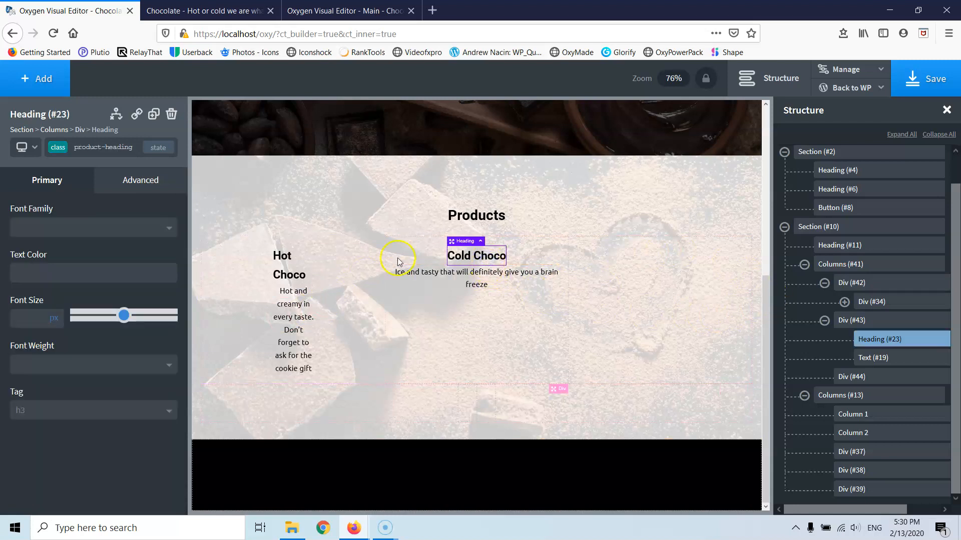
- Duplicate the Cold Choco heading and description into the third column and centre its content
left_click(152, 118)
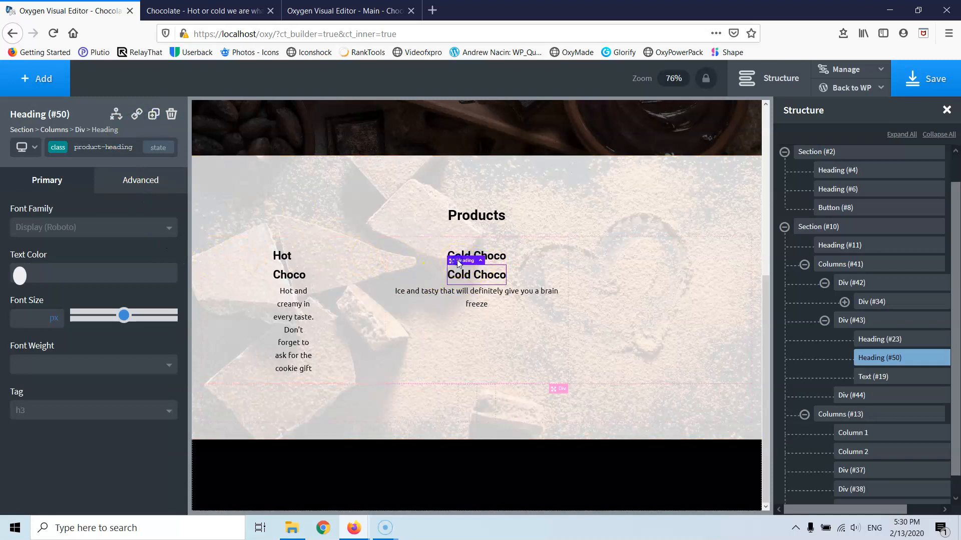
left_click(520, 275)
left_click(457, 276)
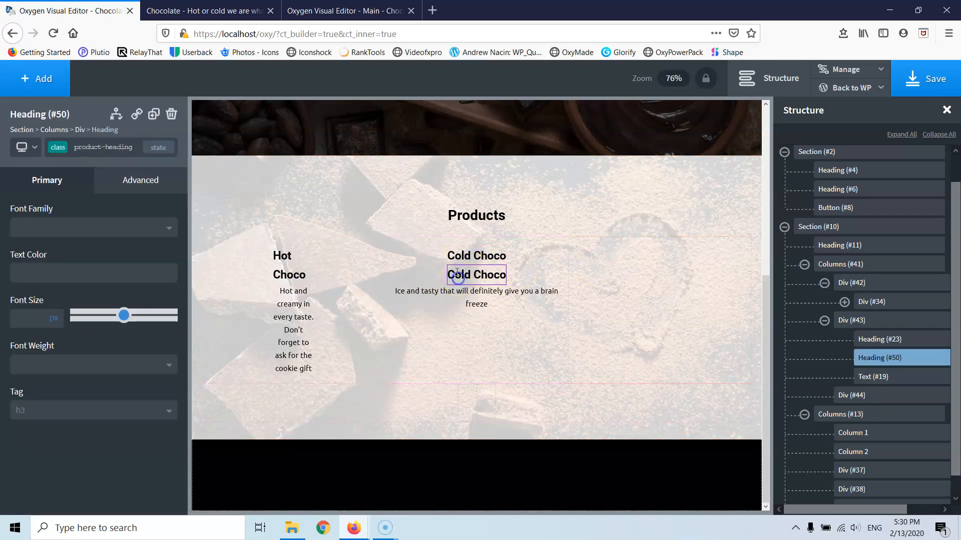
left_click_drag(460, 261, 600, 281)
left_click(485, 271)
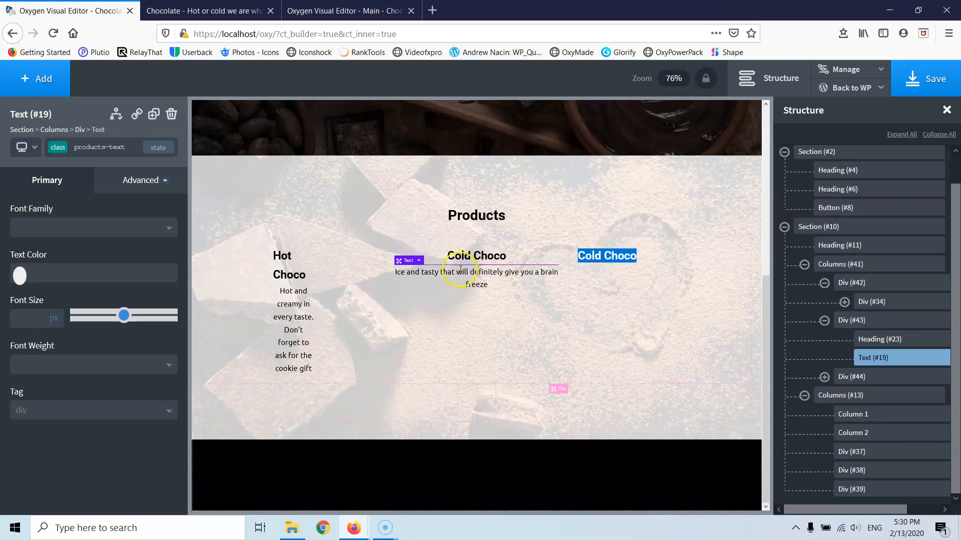
left_click(152, 117)
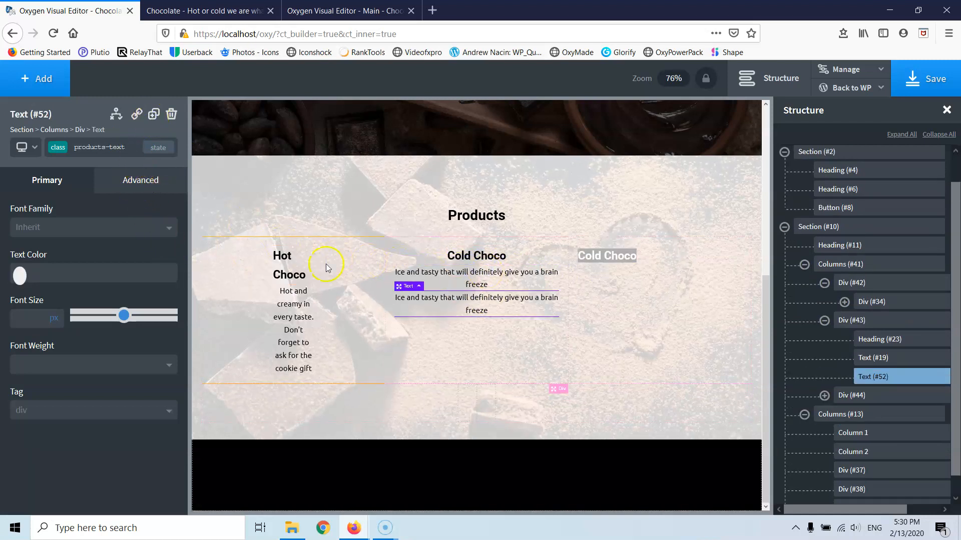
left_click_drag(414, 289, 624, 280)
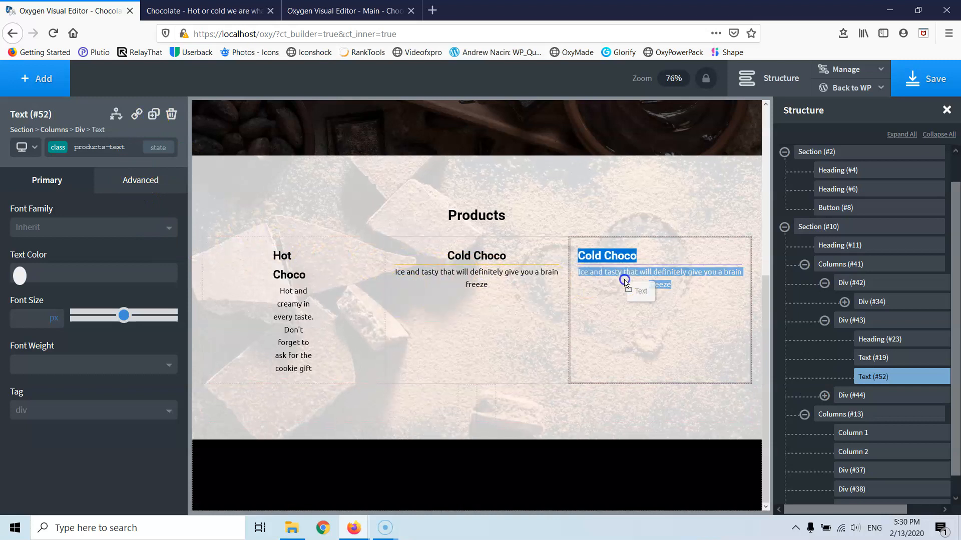
left_click(665, 255)
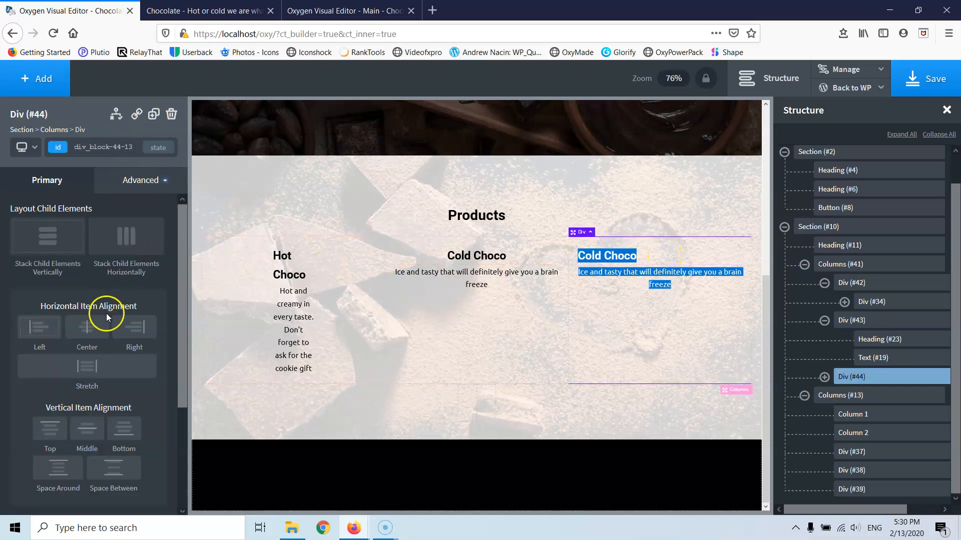
left_click(97, 331)
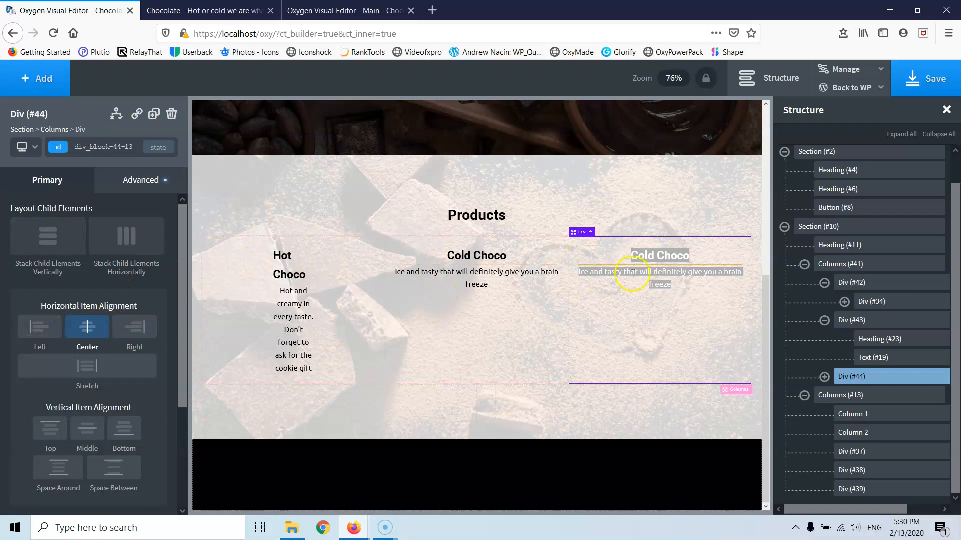
- Retitle the copied heading 'Delivery servives for big corporations' across two lines
double_click(647, 257)
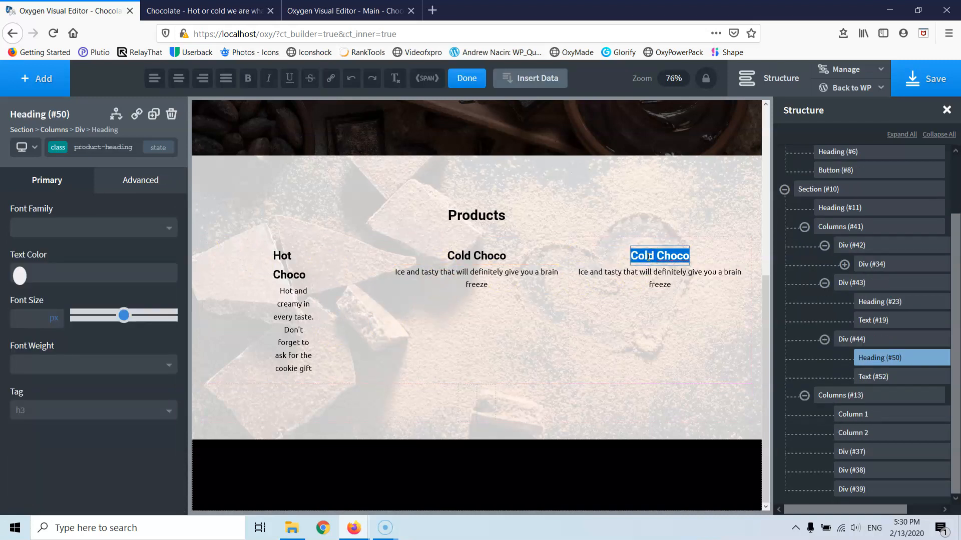
type("Delivery")
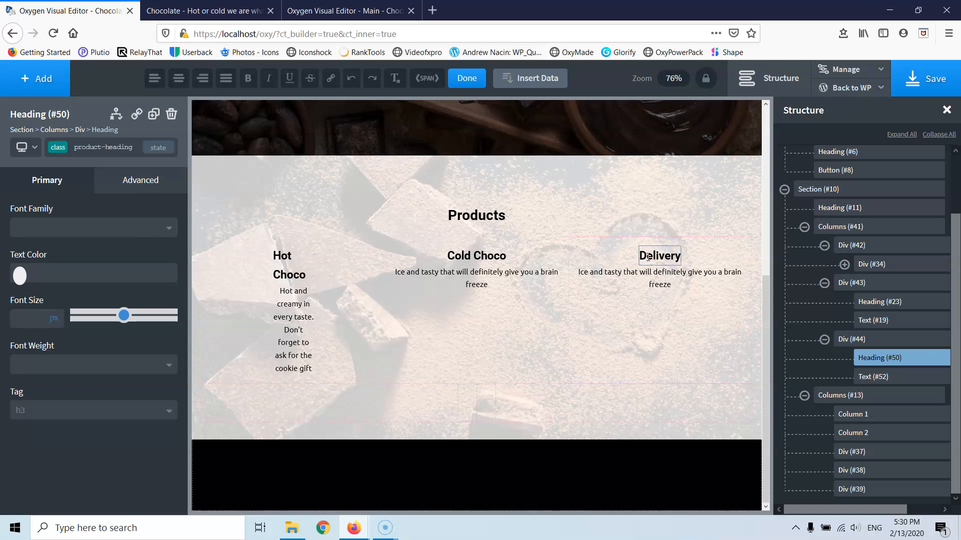
type(" servive")
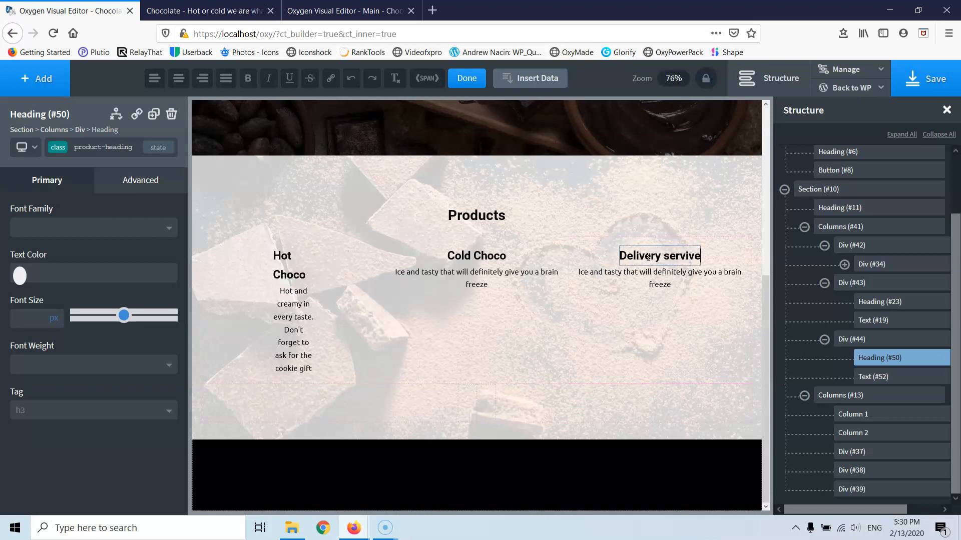
type("s")
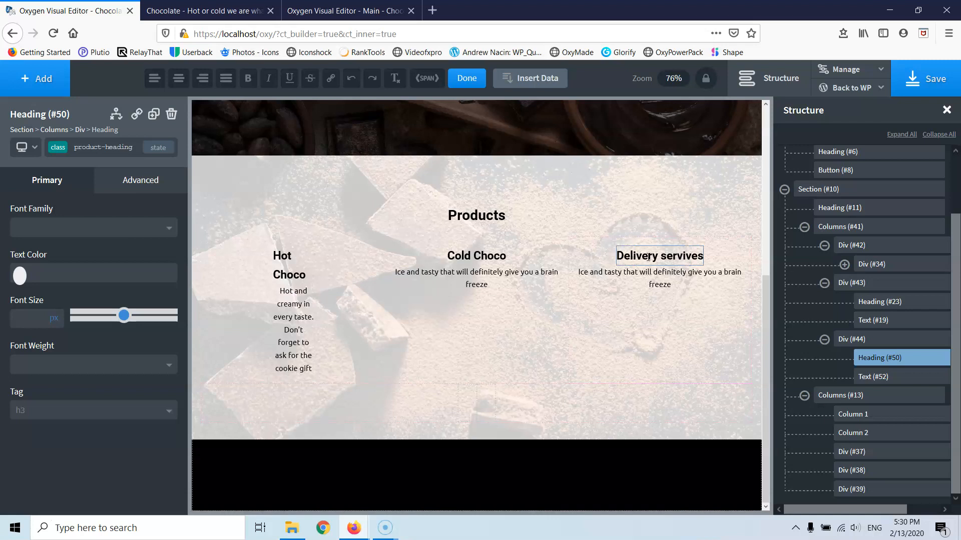
key("Return")
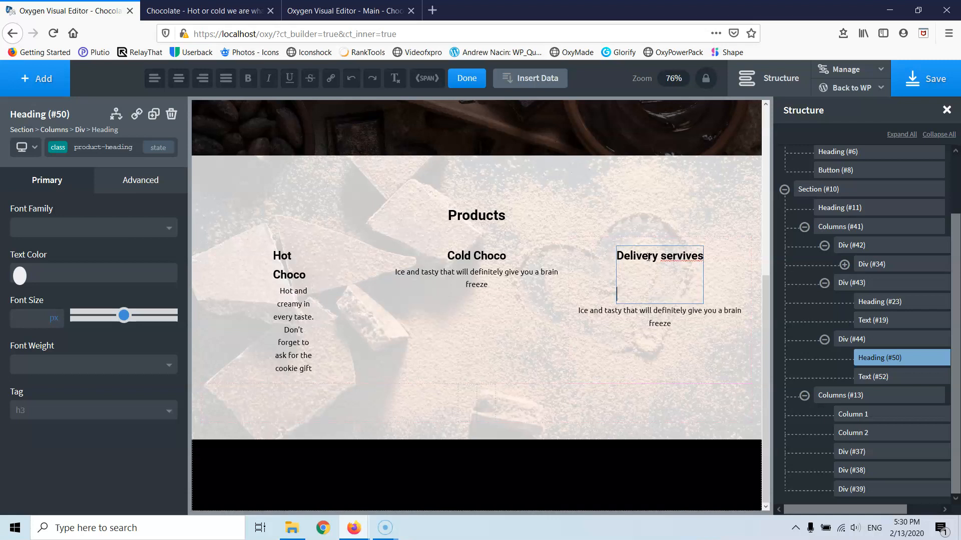
key("BackSpace")
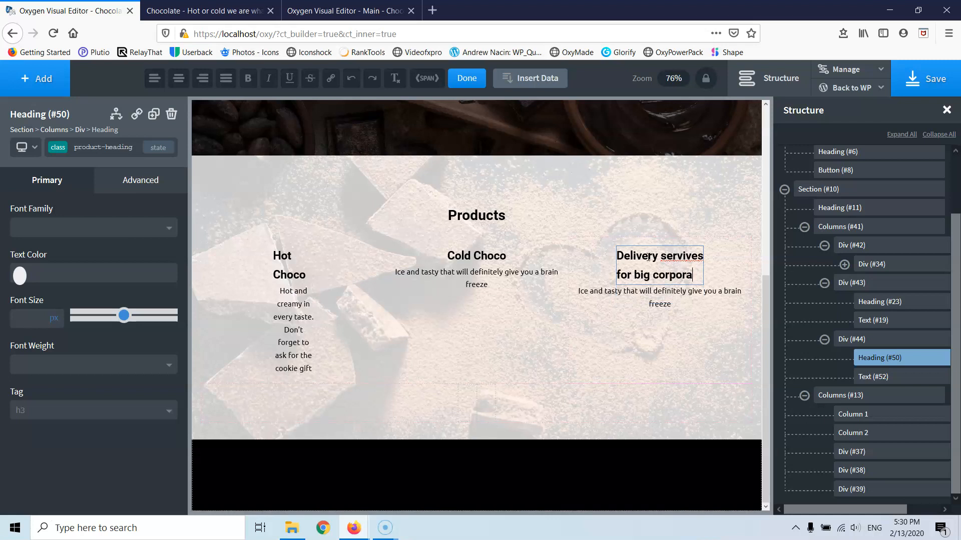
type("ons")
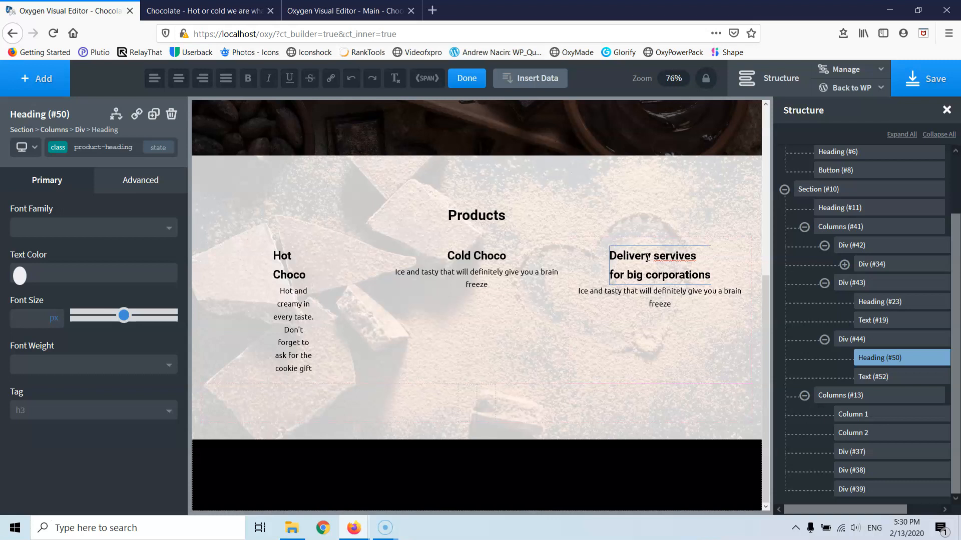
left_click(722, 269)
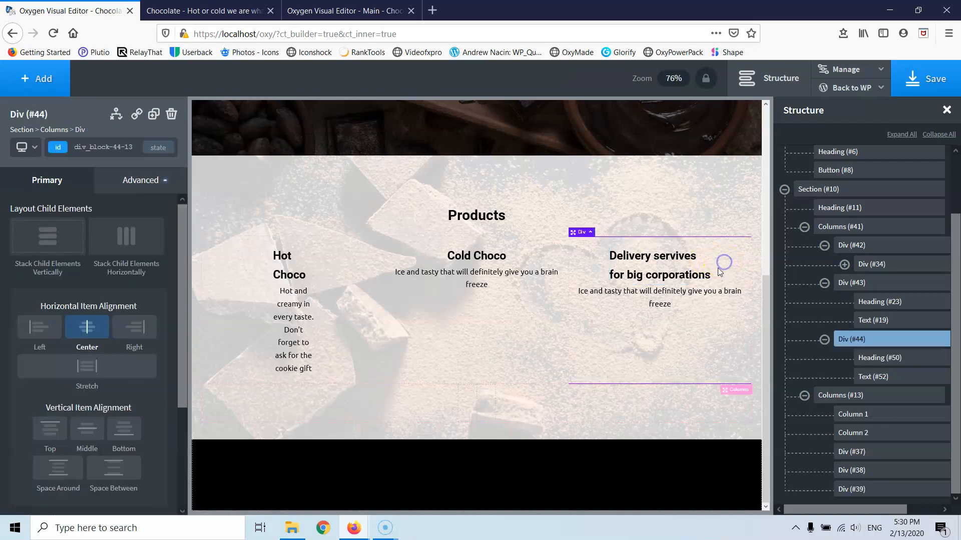
- Set the Delivery servives heading's Text Align to center and remove the old Columns (#13) block
left_click(659, 271)
left_click(140, 180)
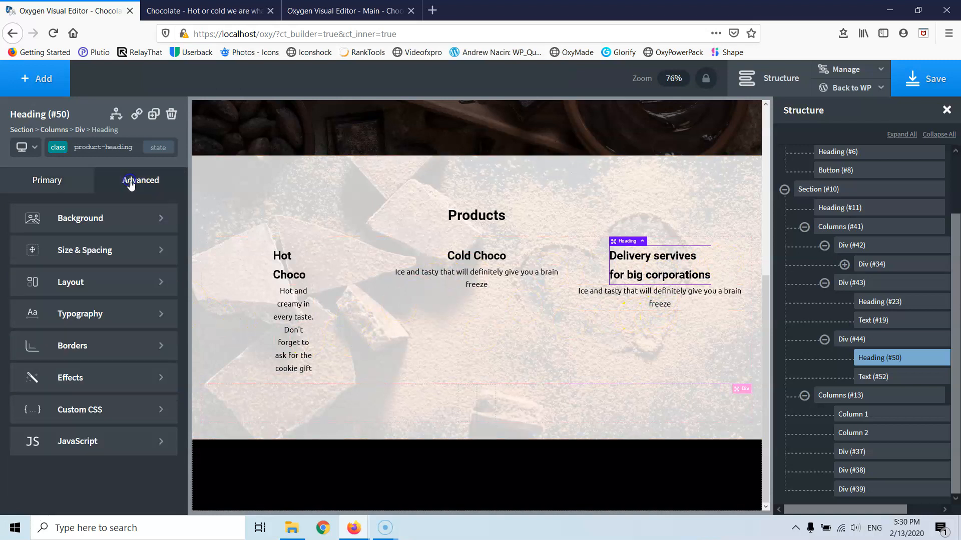
left_click(78, 316)
left_click(66, 394)
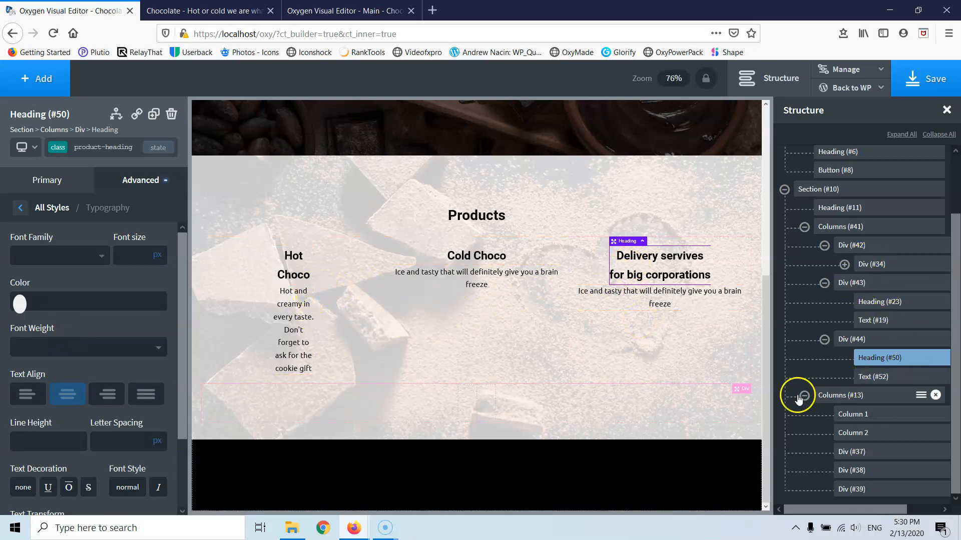
left_click(877, 399)
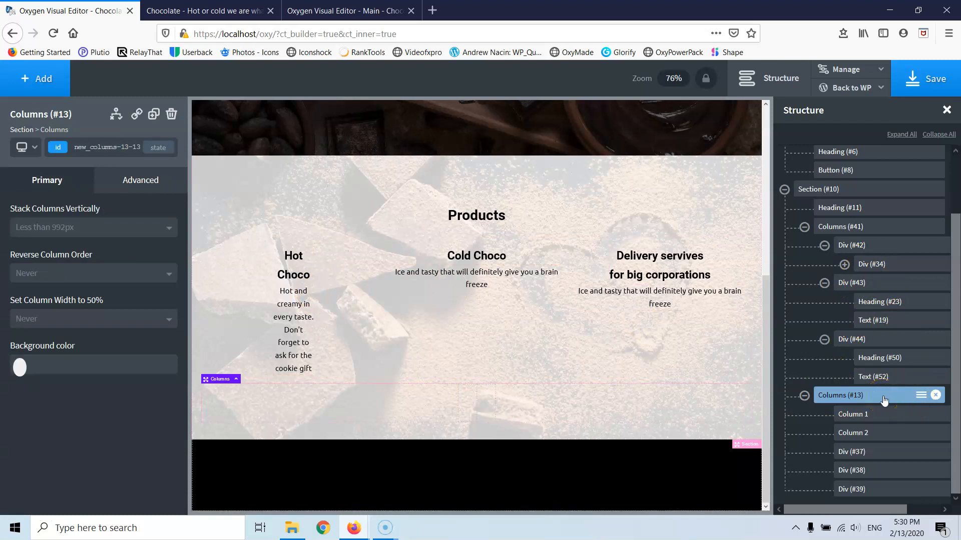
left_click(936, 396)
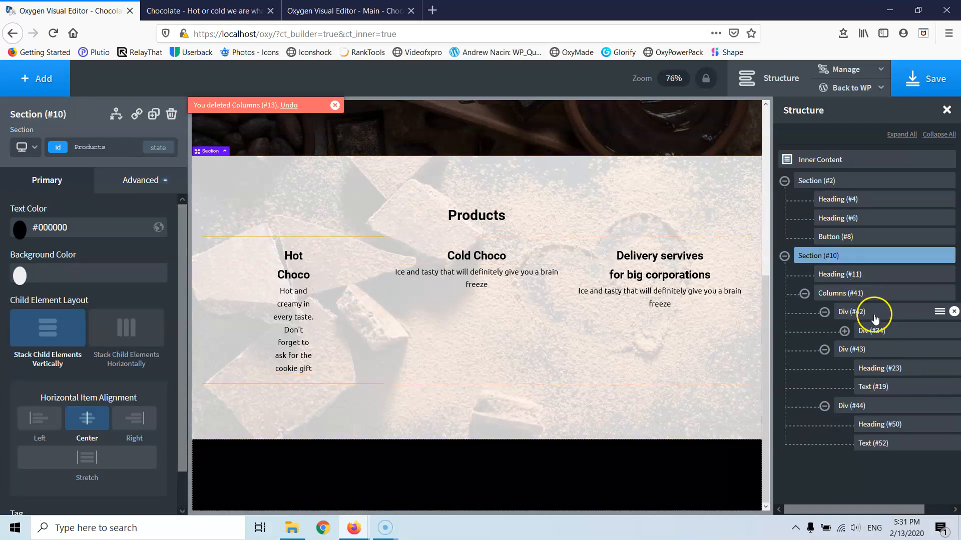
- Rename the first two product column divs to Column1 and Column2
left_click(873, 315)
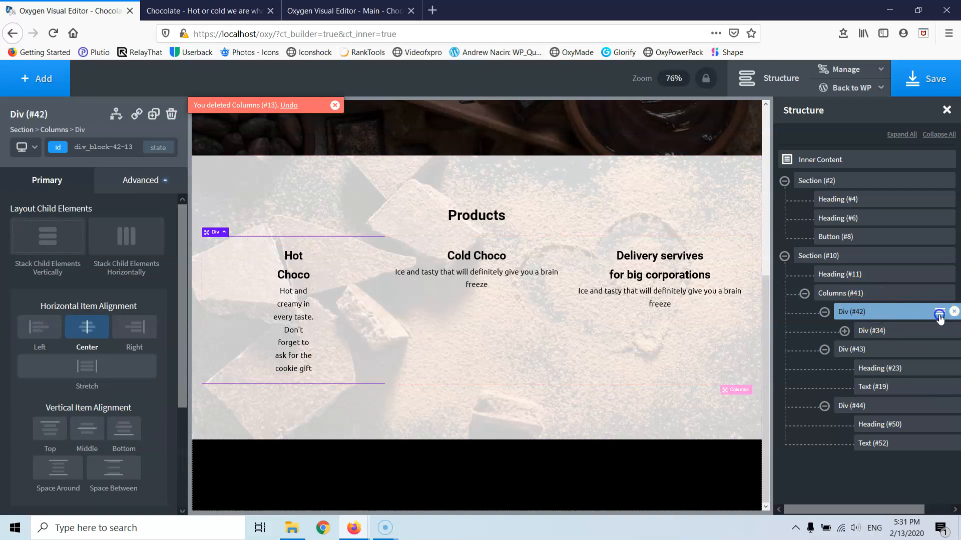
left_click(938, 311)
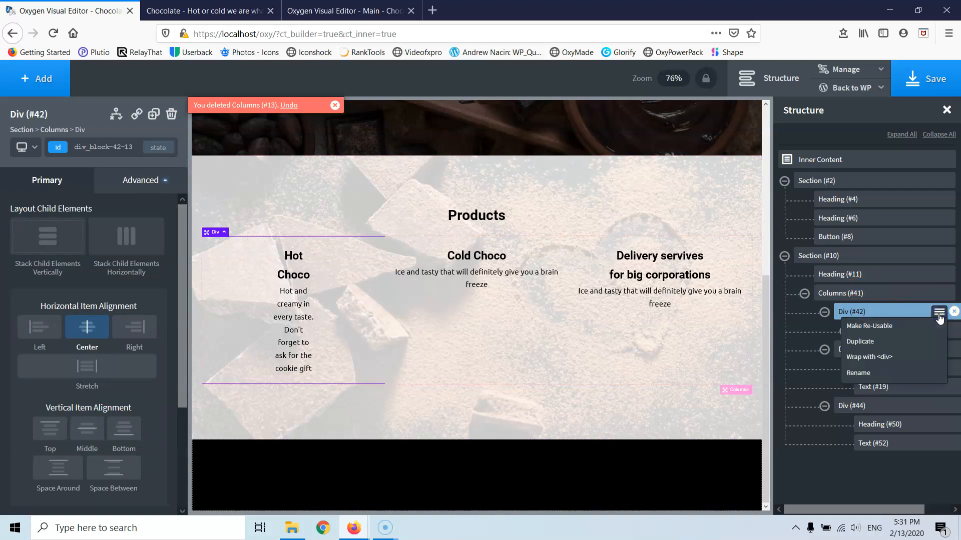
left_click(869, 373)
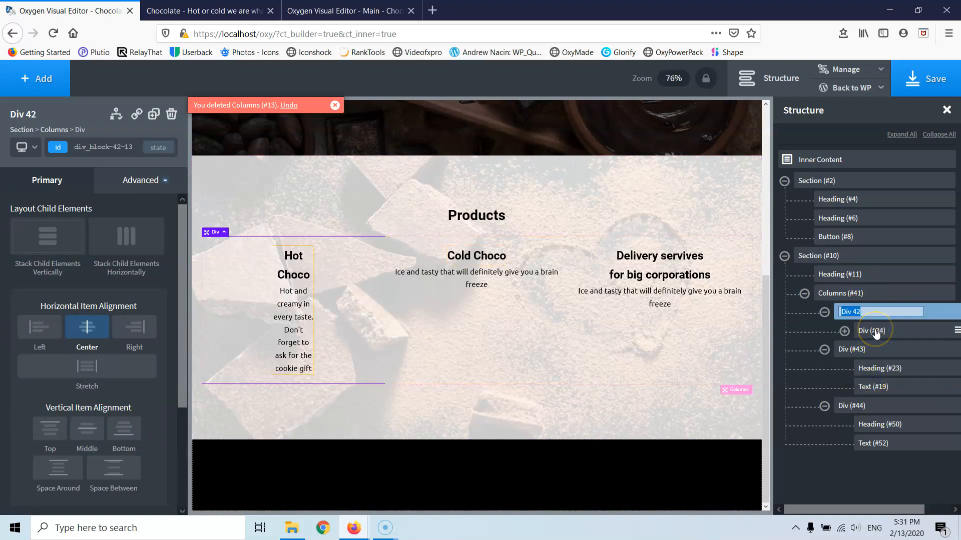
type("Column1")
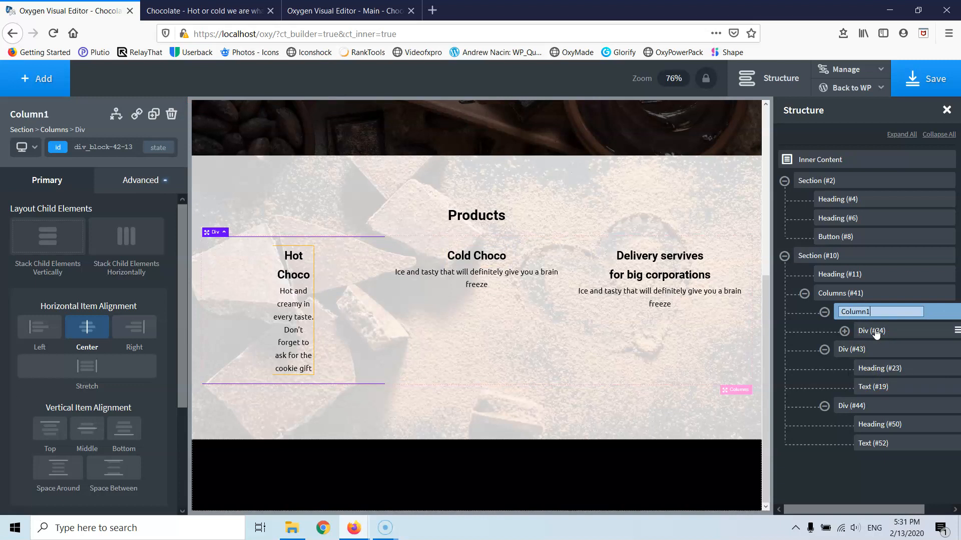
key("Return")
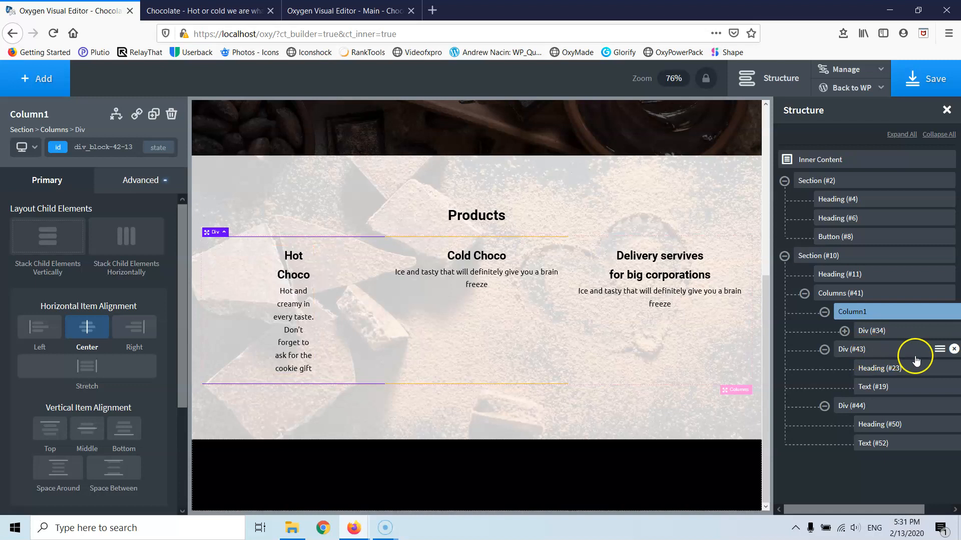
left_click(940, 348)
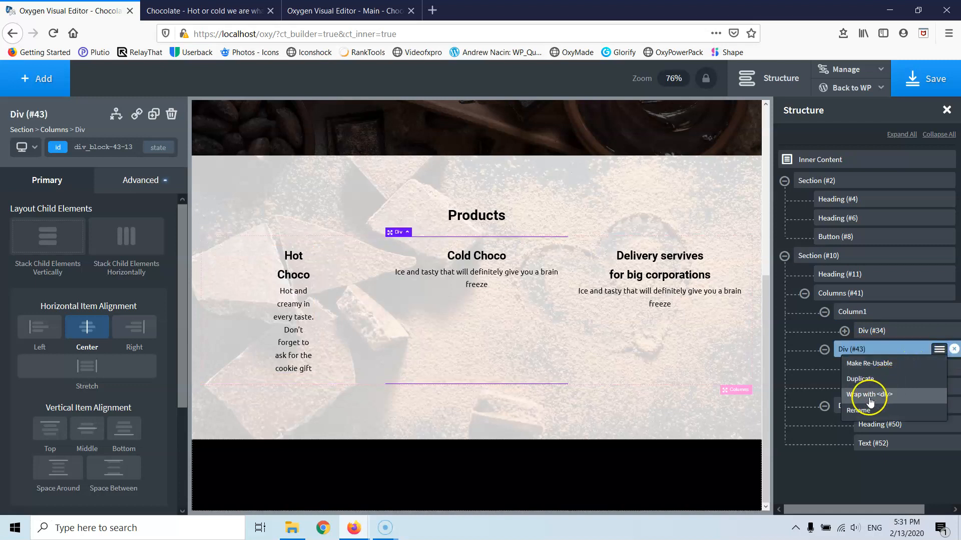
left_click(857, 410)
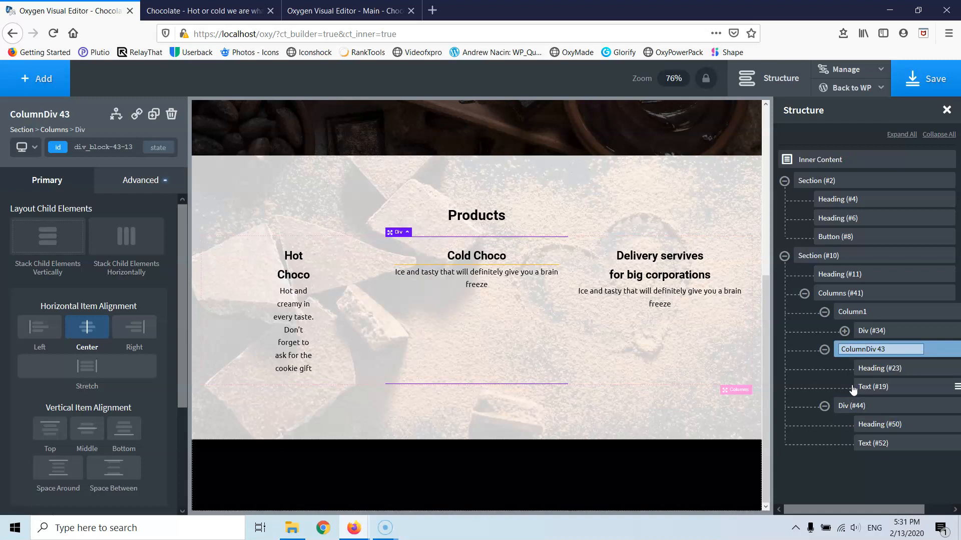
key("Delete")
key("Delete")
key("Delete")
key("Return")
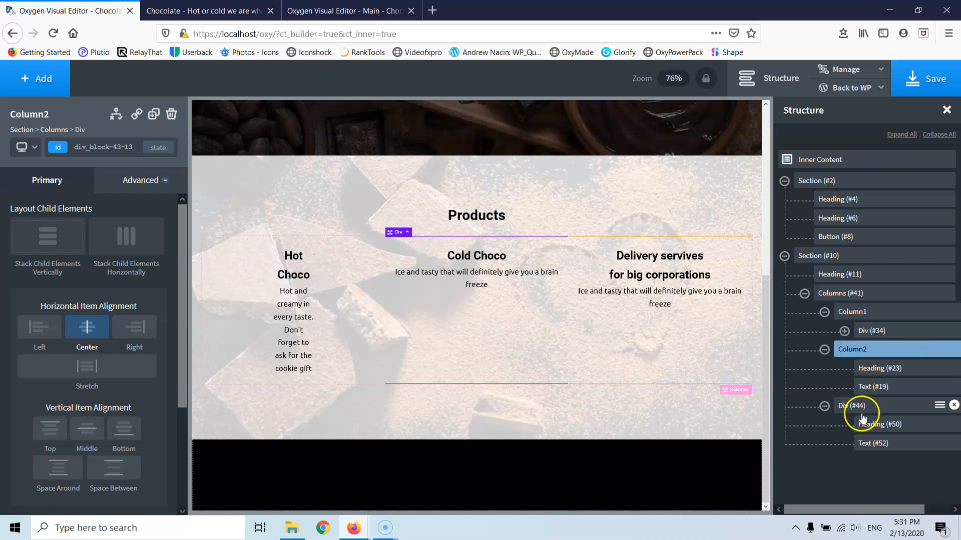
- Rename the third product column div to Column3
left_click(937, 408)
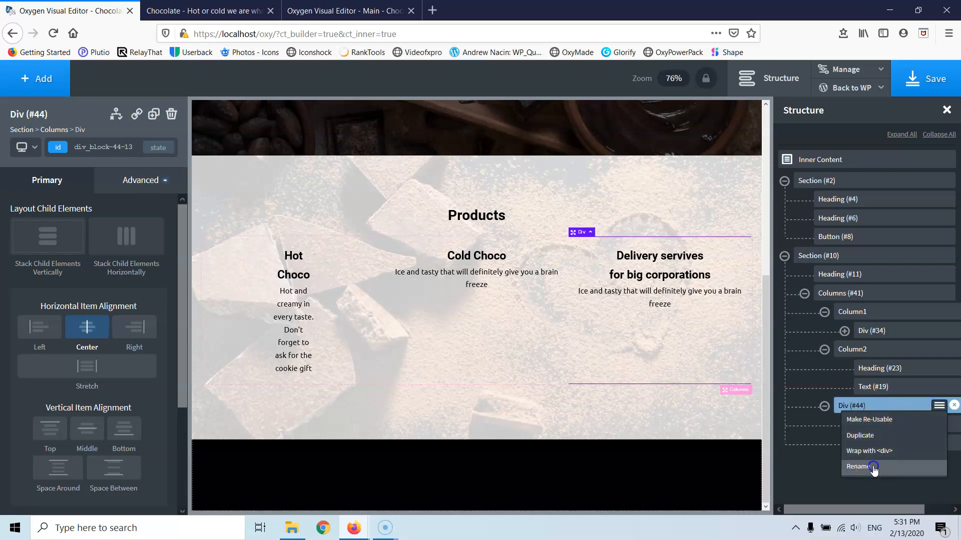
left_click(858, 466)
type("olumn3")
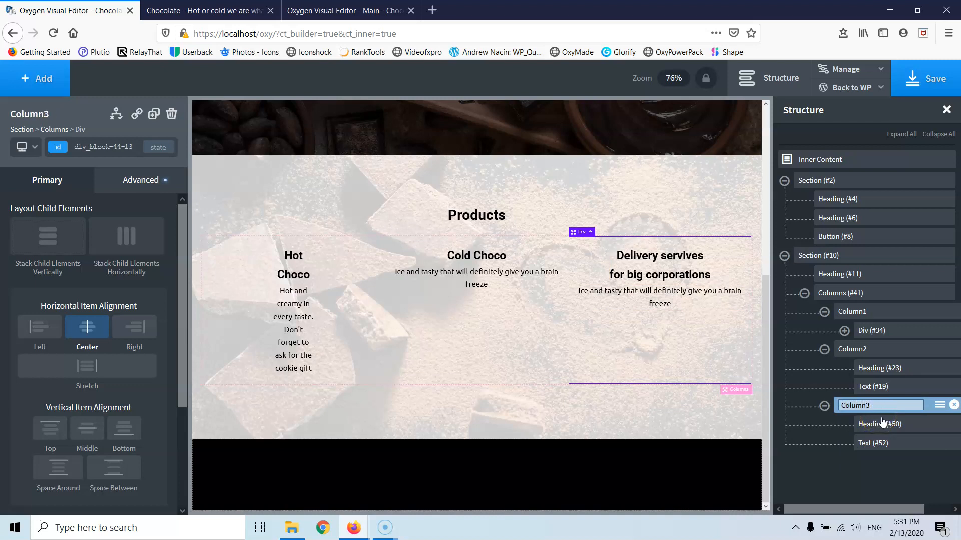
key("Return")
- Select the Hot Choco inner div (#34) and show its Advanced style categories
left_click(844, 331)
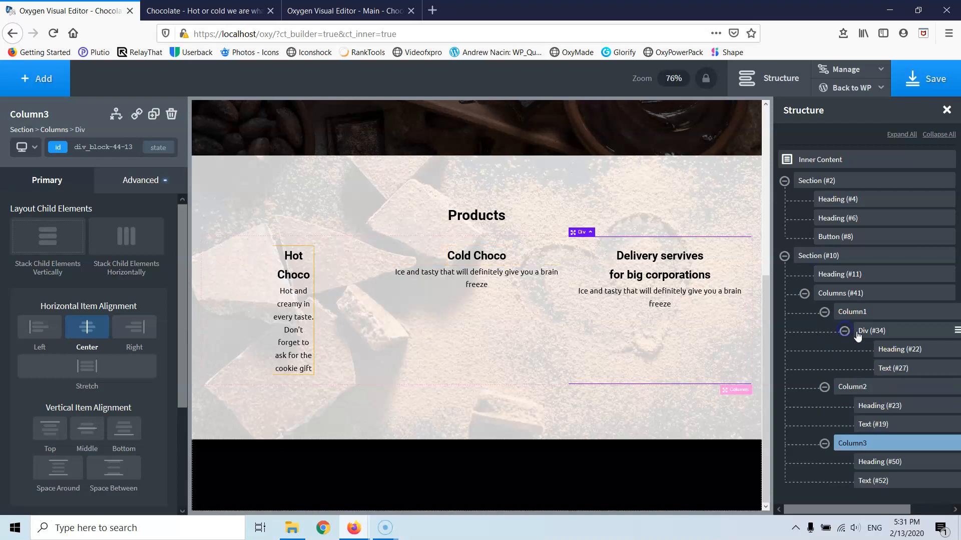
left_click(895, 333)
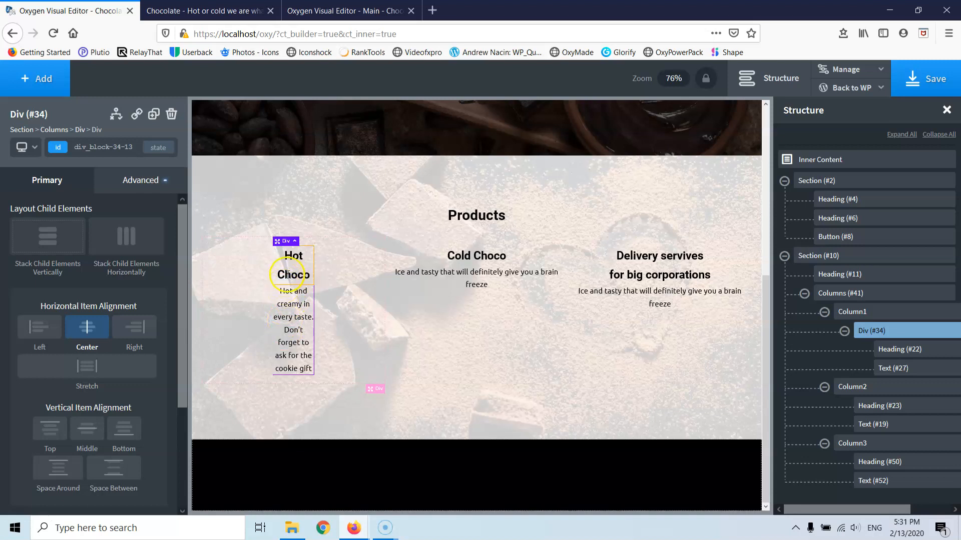
left_click(131, 182)
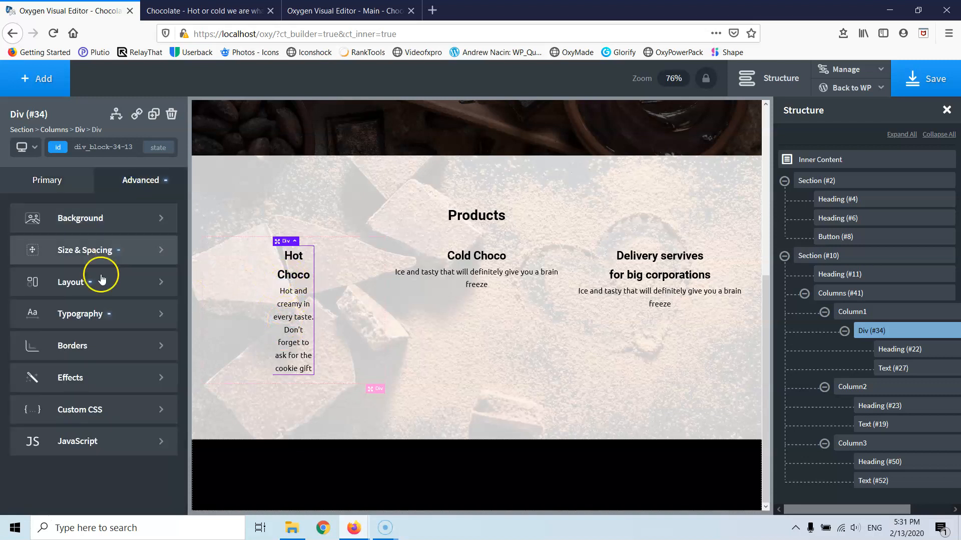
- Clear the Hot Choco div's 25% width and begin adding a class to it
left_click(76, 256)
left_click(27, 351)
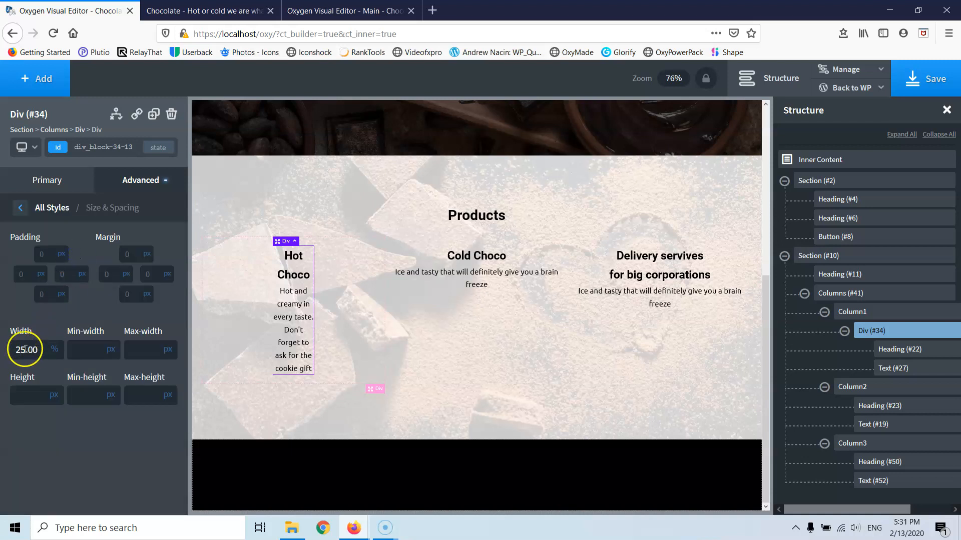
double_click(29, 351)
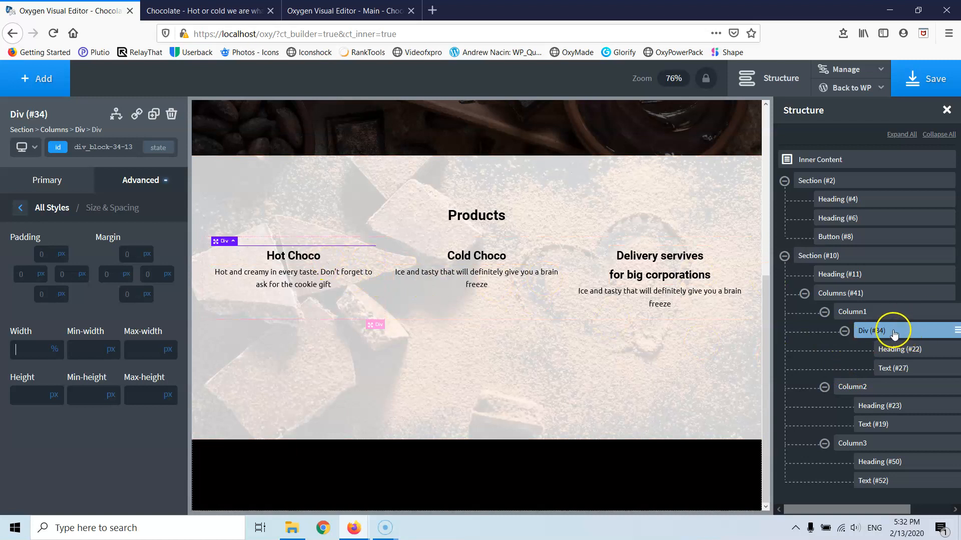
left_click(98, 147)
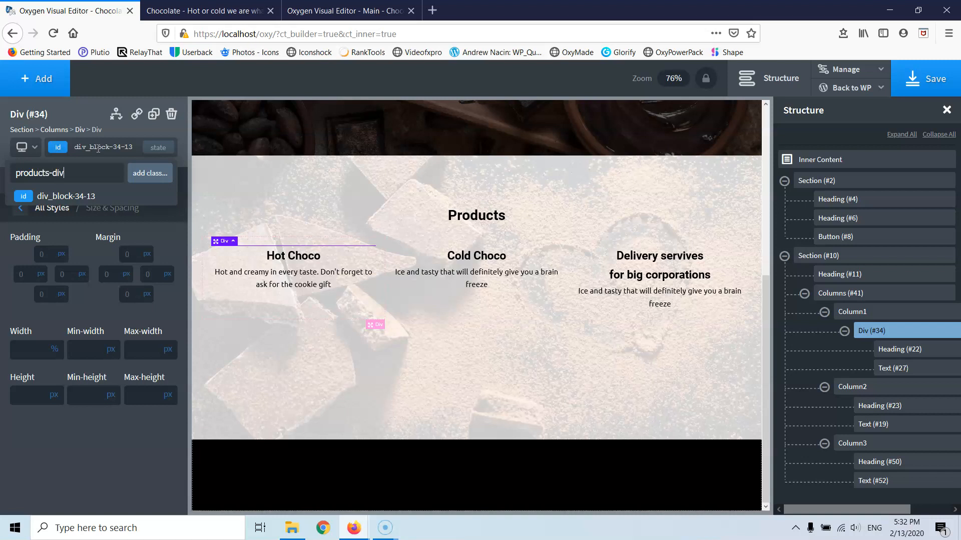
- Add the products-div class to the Hot Choco div and give it a white background
key("Return")
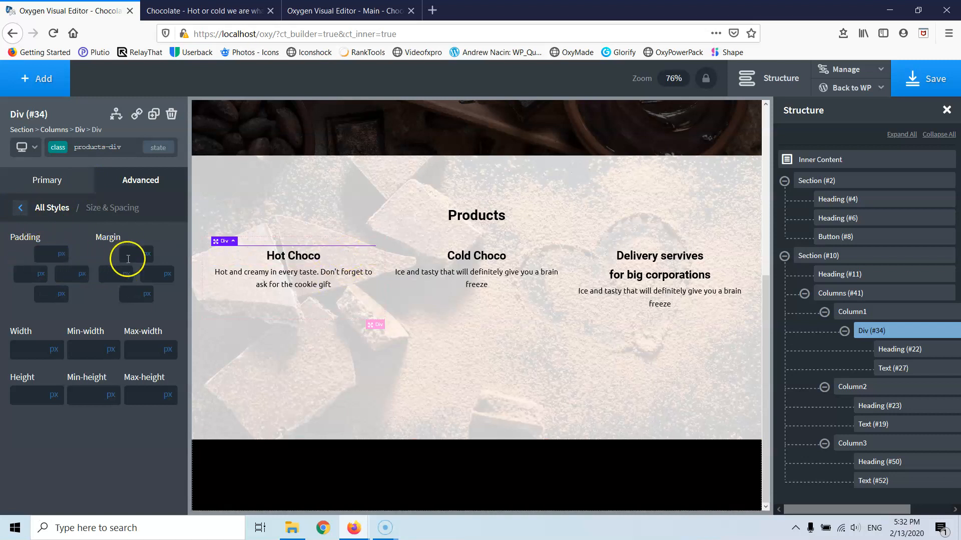
left_click(22, 209)
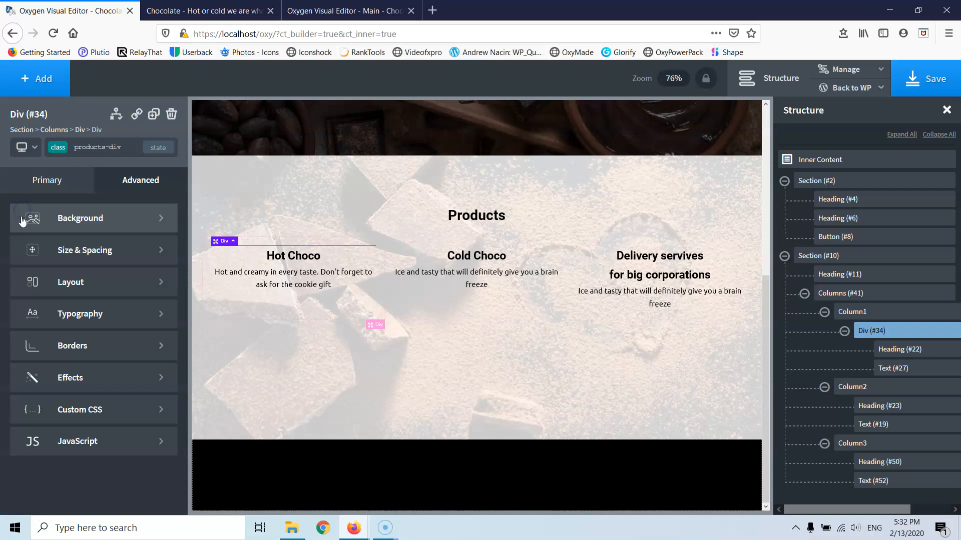
left_click(63, 216)
left_click(32, 274)
left_click(20, 259)
left_click_drag(40, 297, 16, 277)
left_click(21, 266)
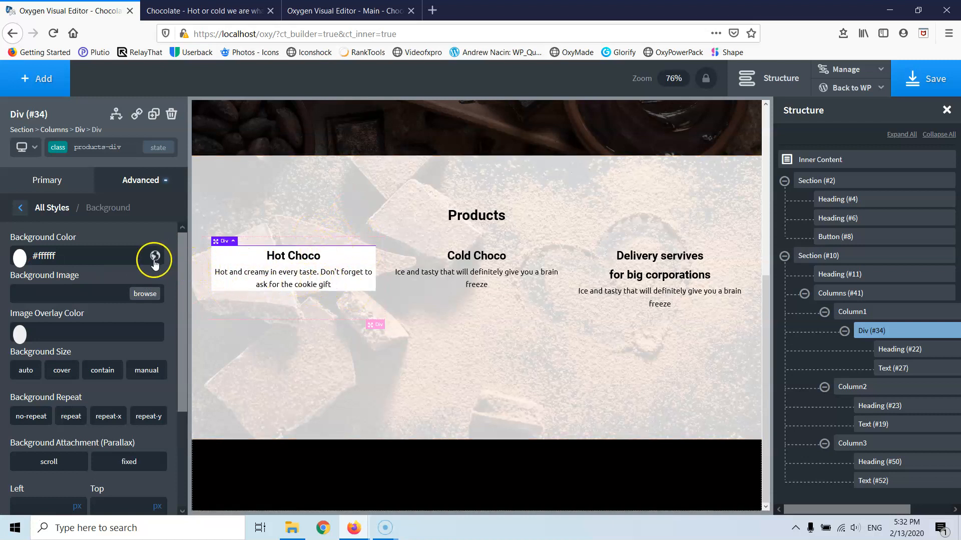
- Set the card's padding to 35 on all four sides
left_click(14, 219)
left_click(61, 258)
left_click(38, 253)
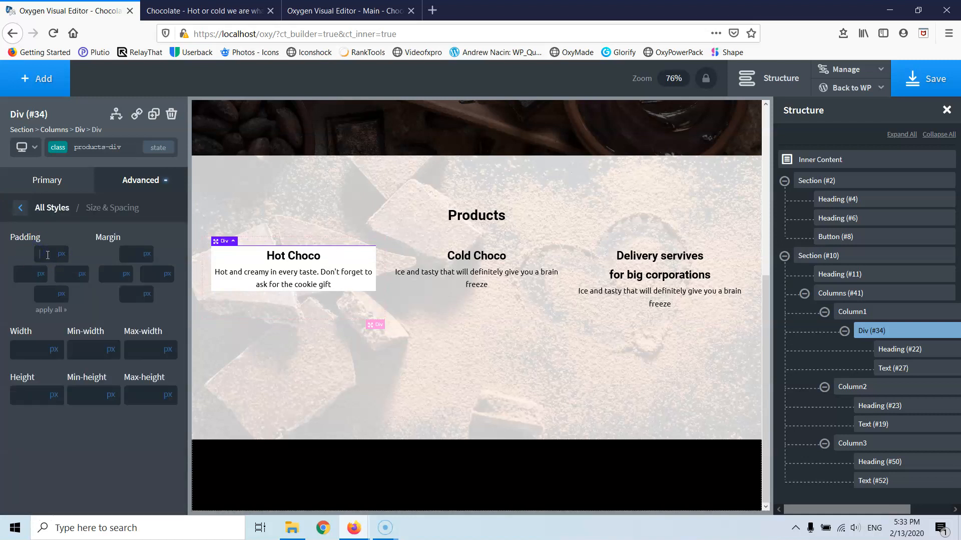
type("20")
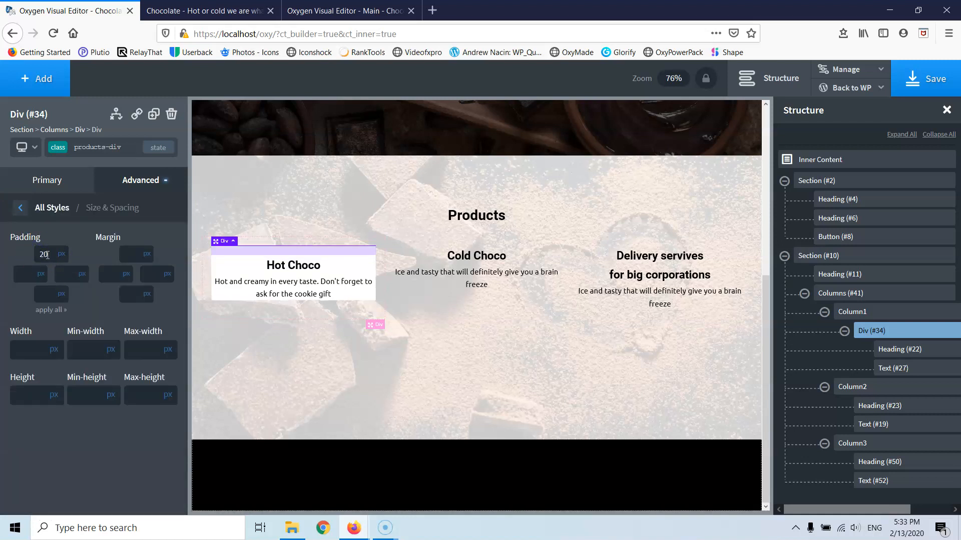
left_click(47, 311)
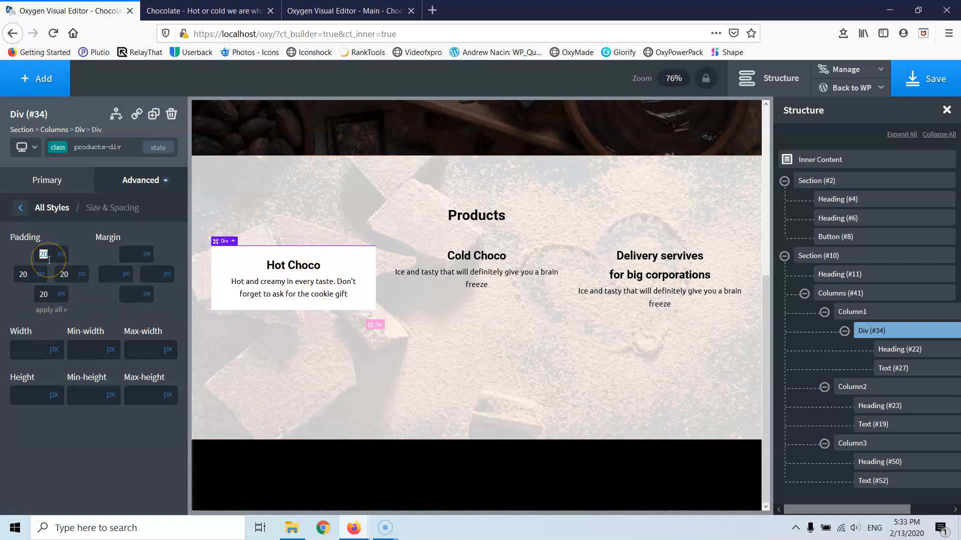
type("35")
left_click(50, 294)
left_click(48, 310)
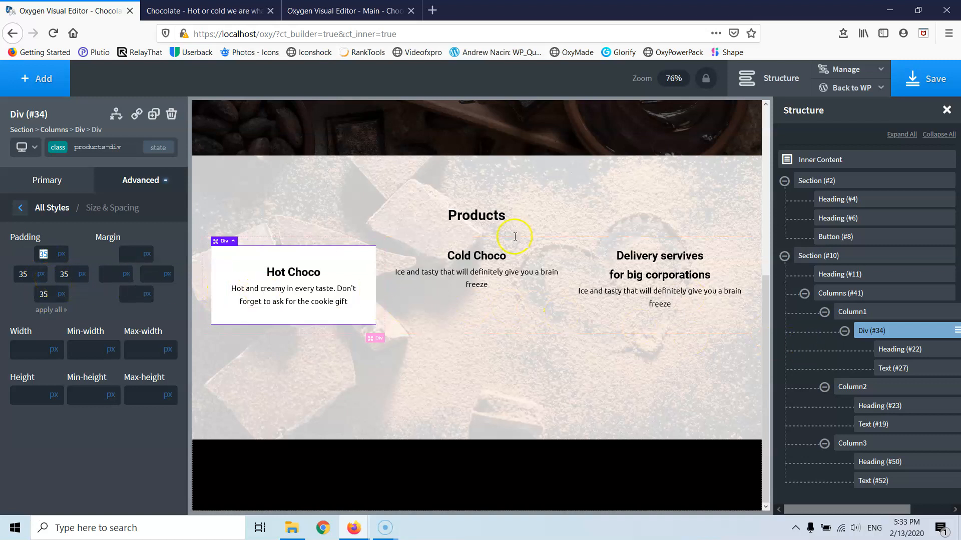
- Wrap the Cold Choco heading in a products-div div, stacked vertically and centred
left_click(113, 147)
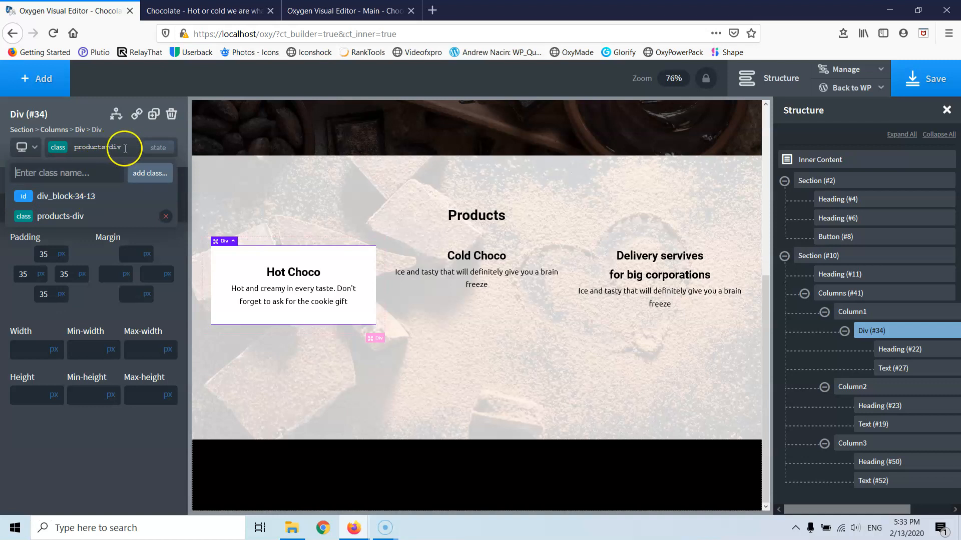
left_click(74, 148)
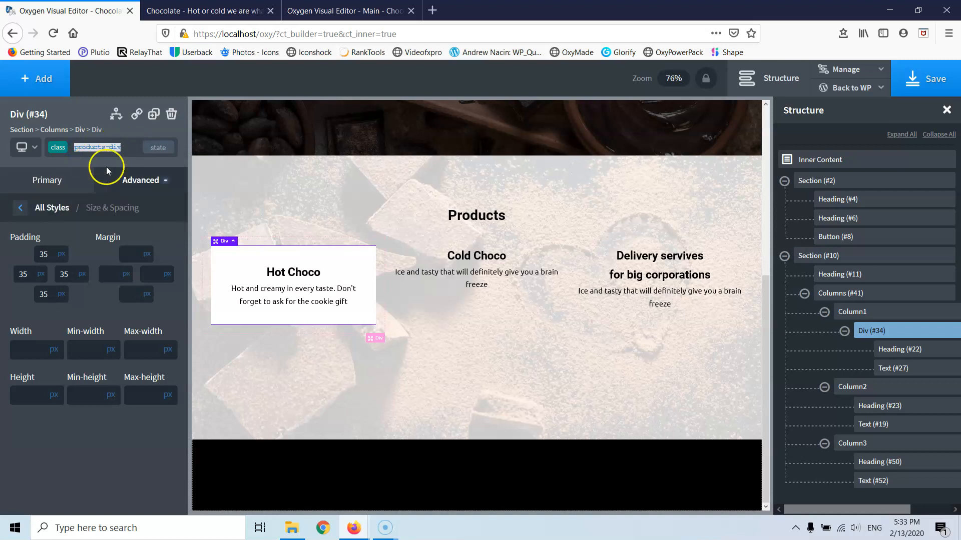
left_click(918, 406)
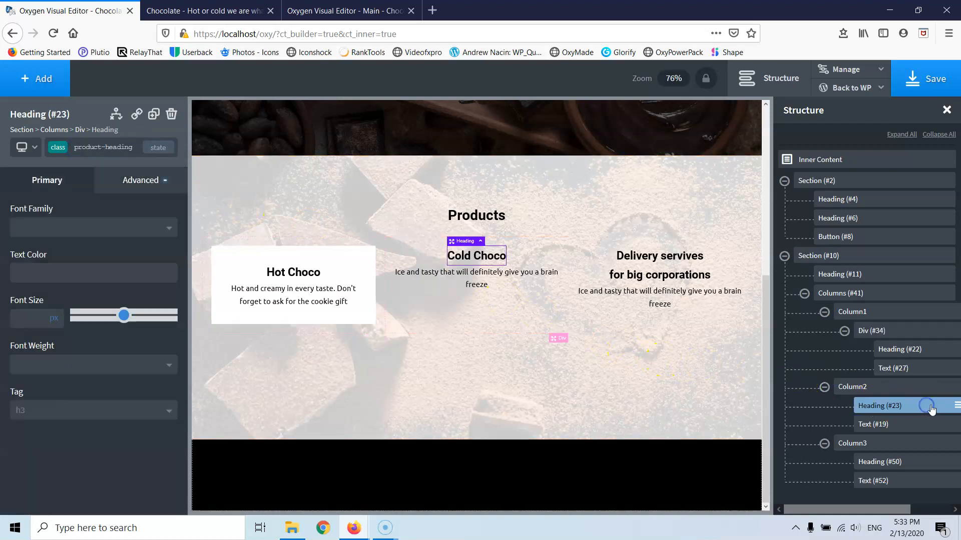
left_click(956, 405)
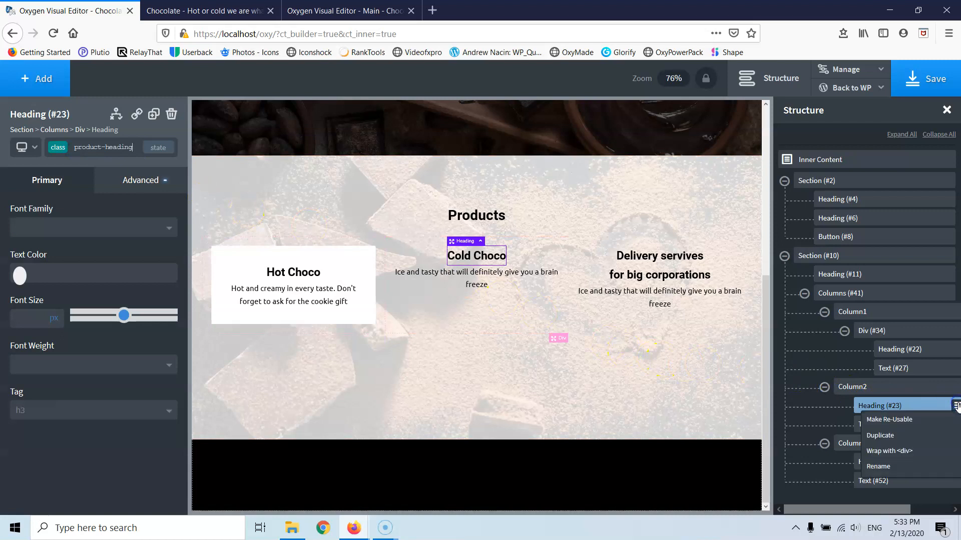
left_click(909, 450)
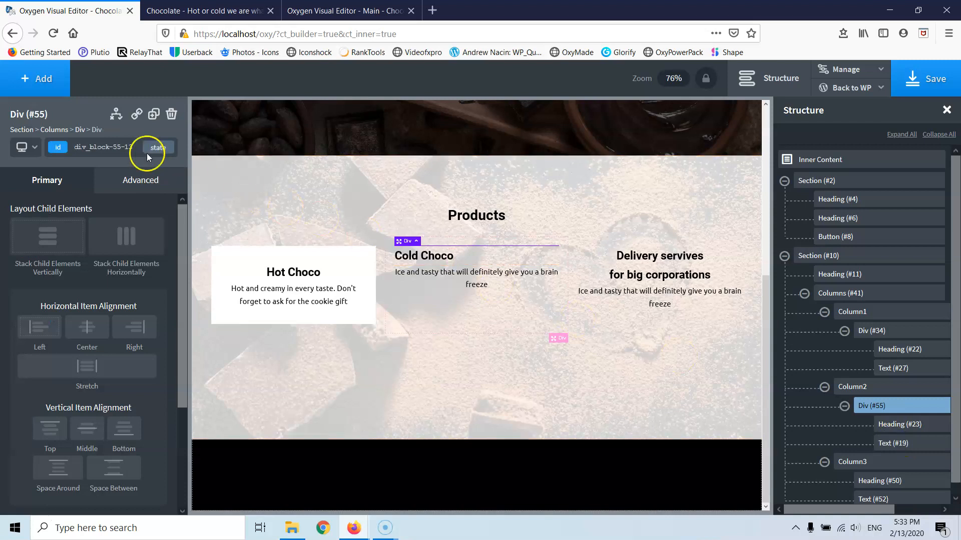
left_click(102, 146)
type("products-div")
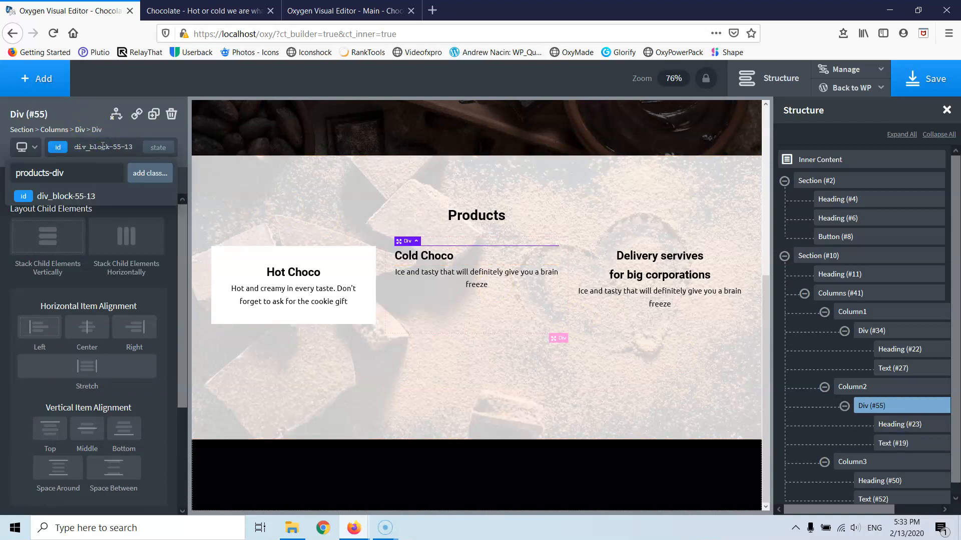
left_click(150, 172)
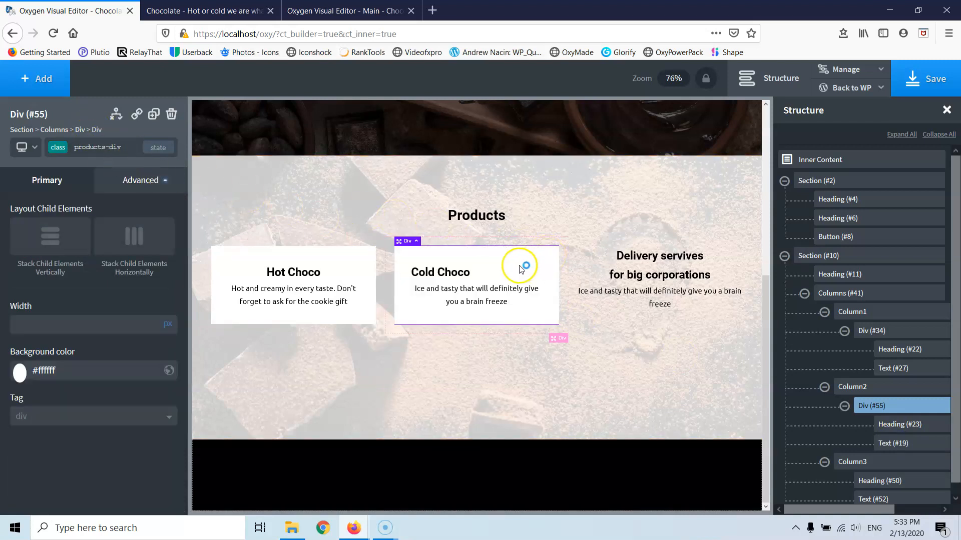
left_click(50, 238)
left_click(87, 326)
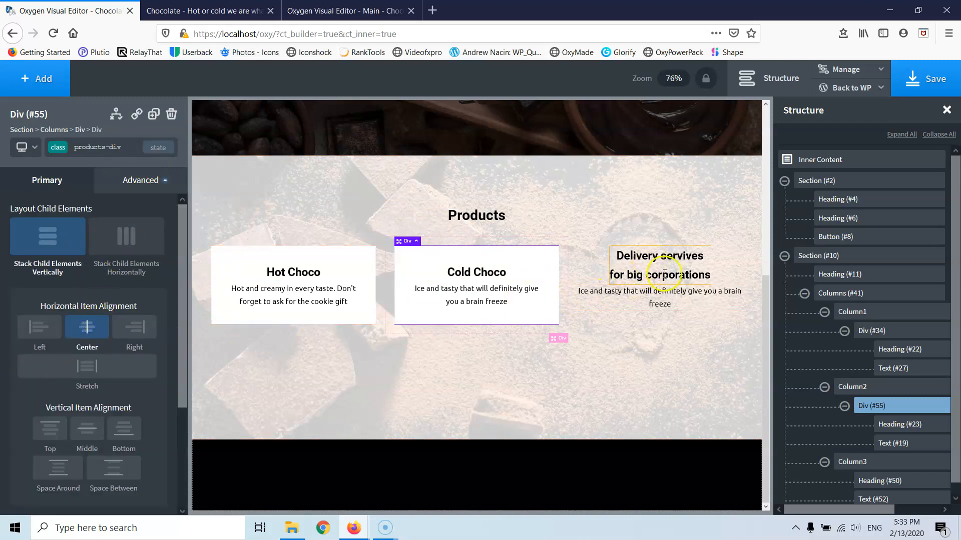
- Wrap the Delivery servives heading and its description in a centred, vertical products-div div
left_click(879, 480)
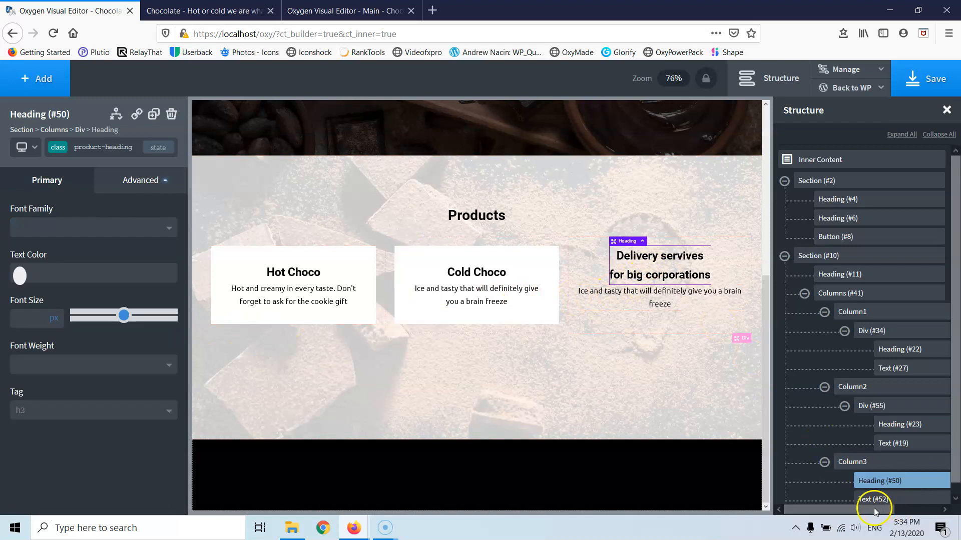
left_click_drag(873, 508, 908, 507)
left_click(919, 471)
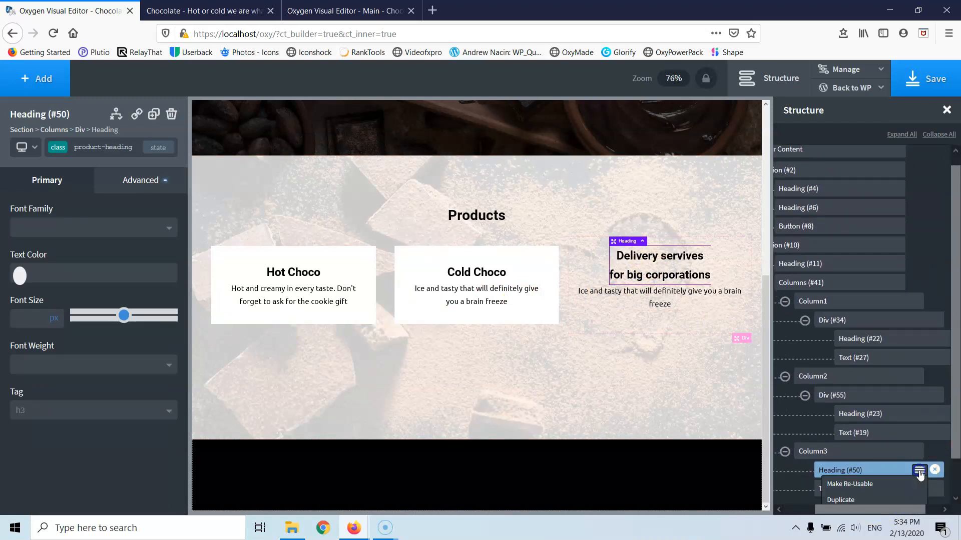
scroll(879, 471, "down", 1)
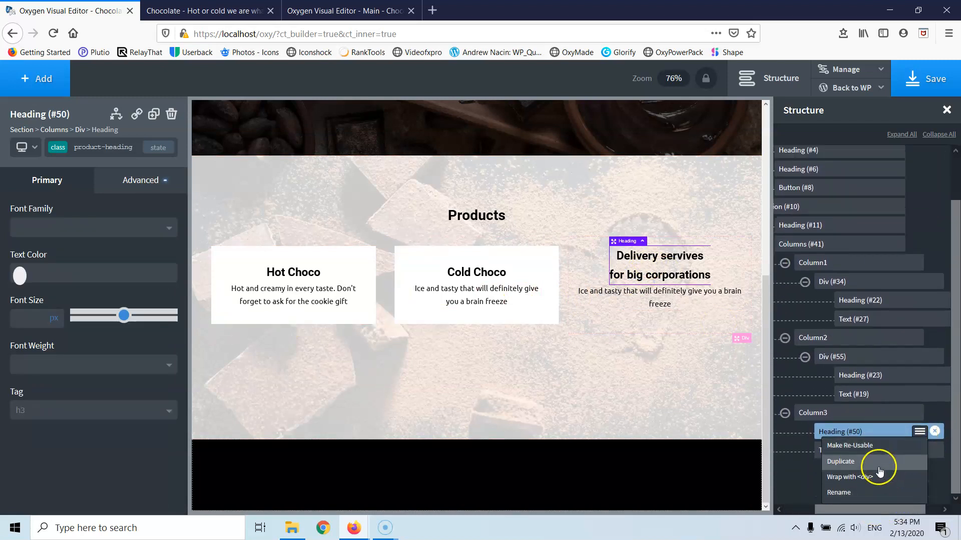
left_click(850, 477)
left_click_drag(853, 488, 876, 486)
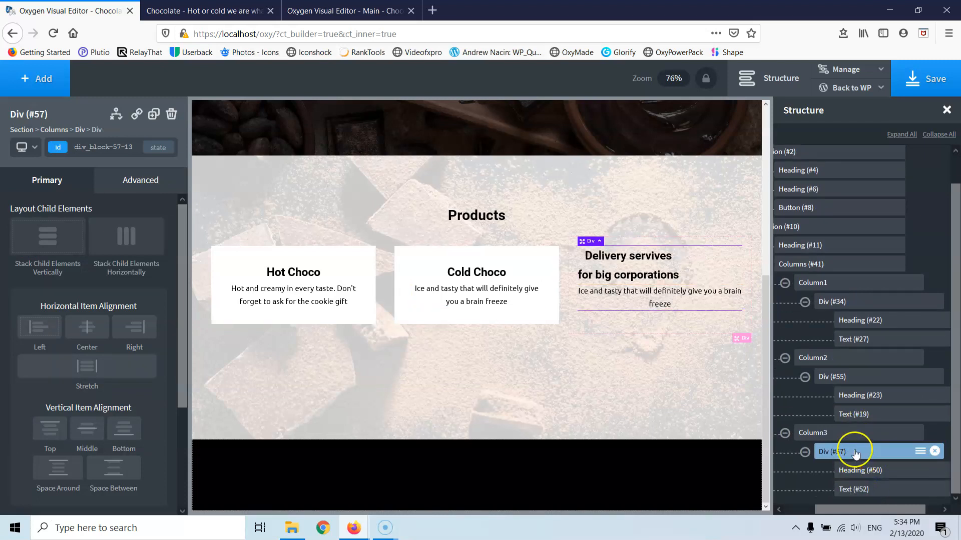
left_click(91, 330)
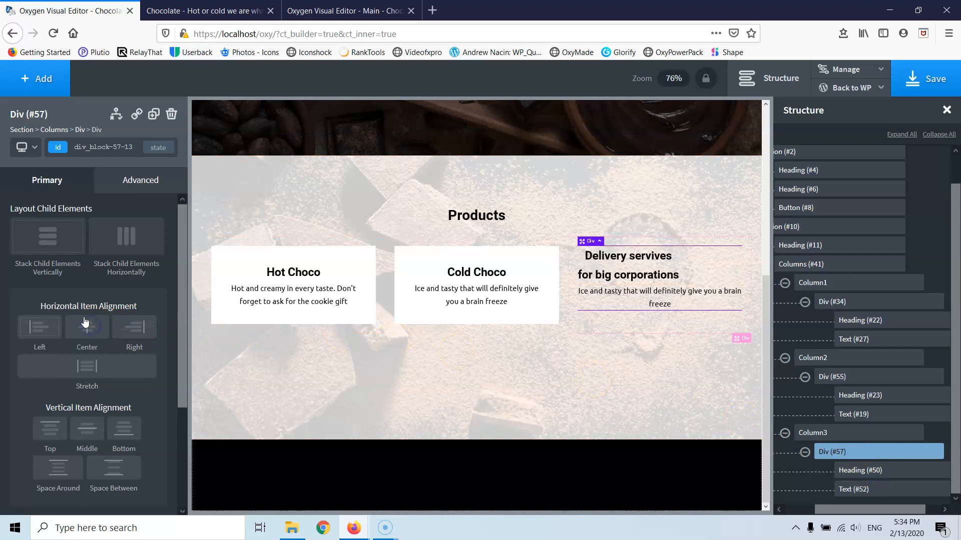
left_click(62, 253)
left_click(88, 328)
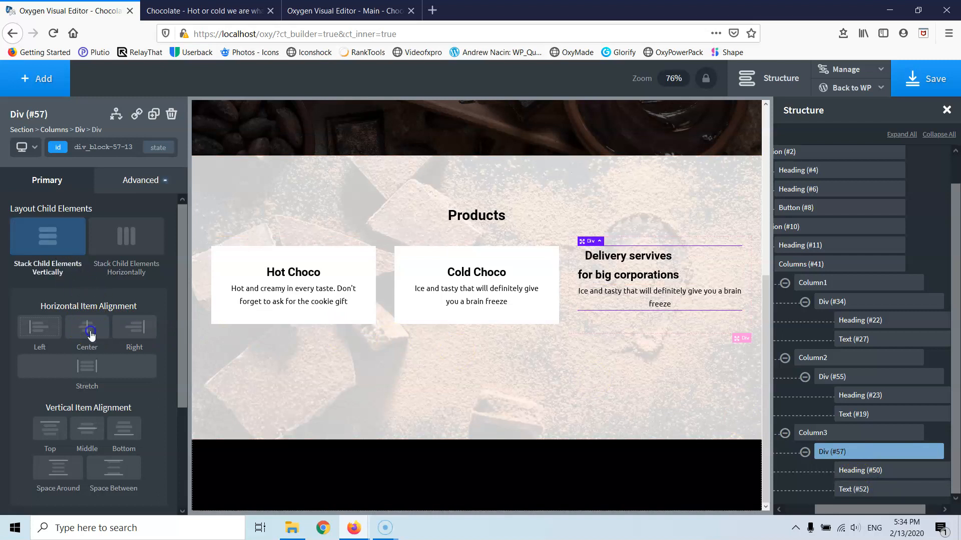
left_click(120, 147)
type("products-div")
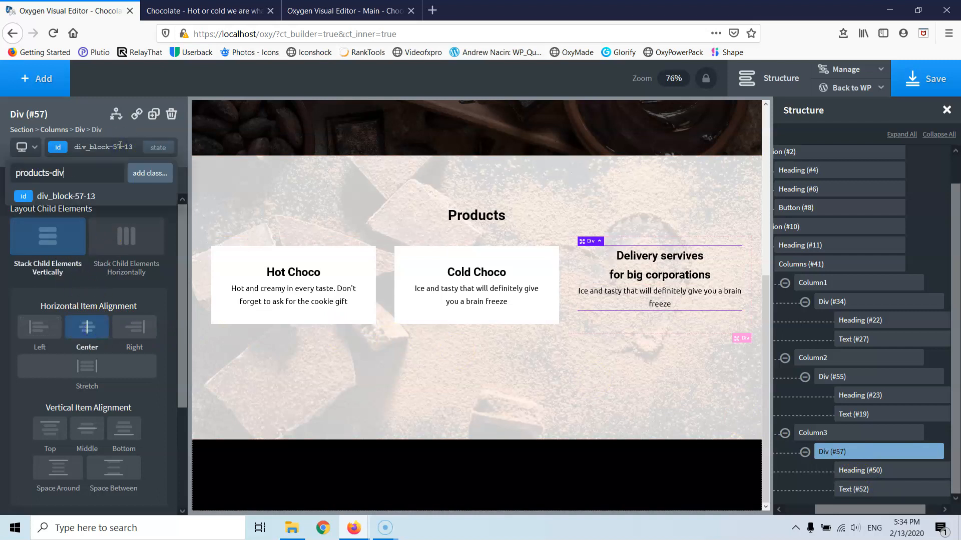
key("Return")
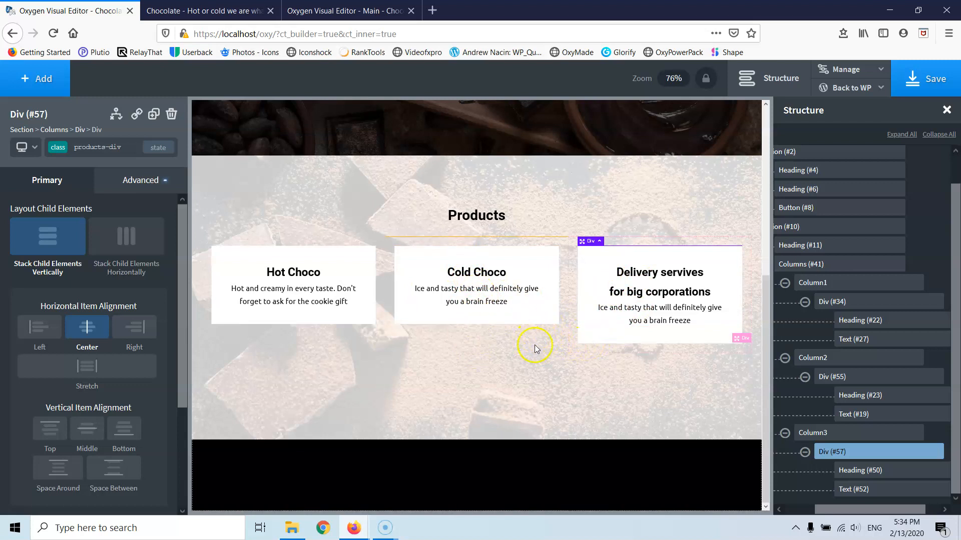
left_click(138, 185)
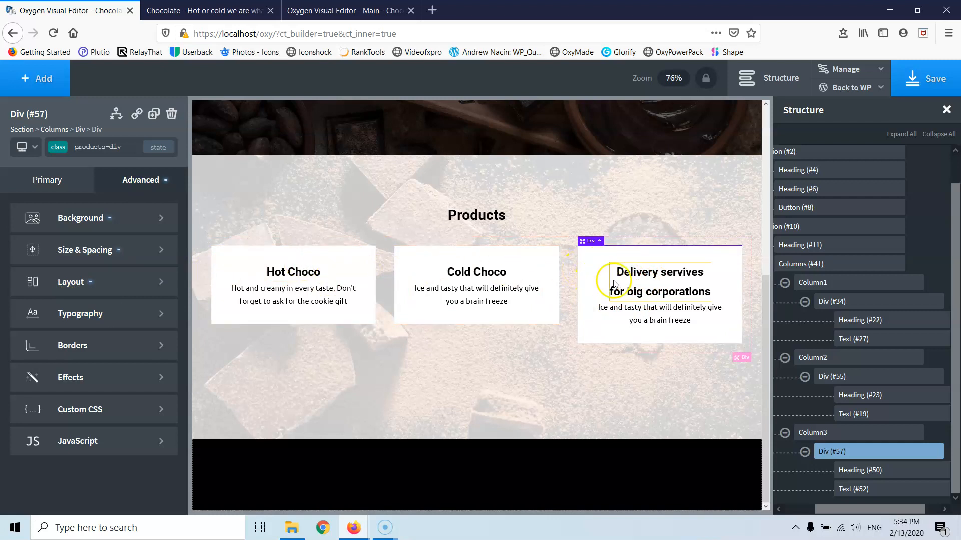
- Set the Hot Choco products-div card's height to 200 px
left_click(324, 260)
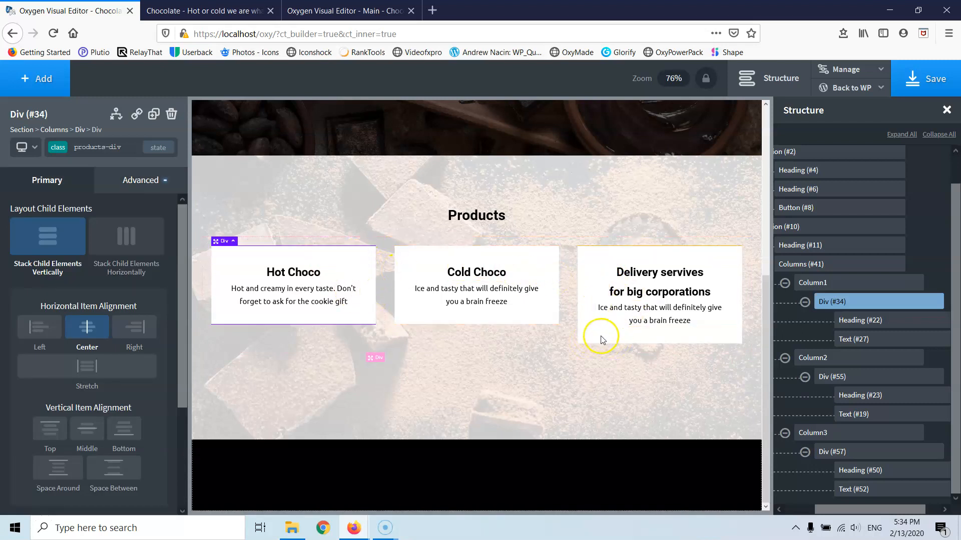
left_click(139, 188)
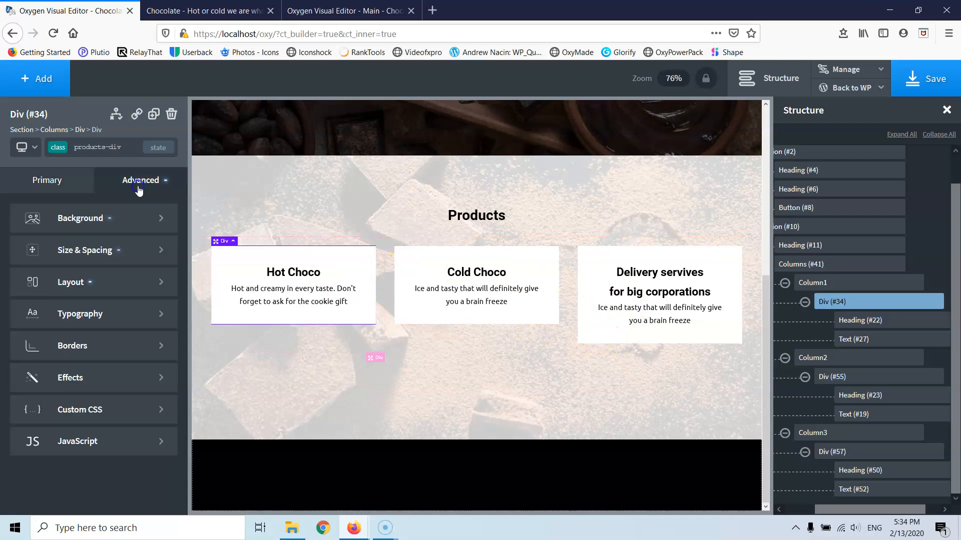
left_click(70, 259)
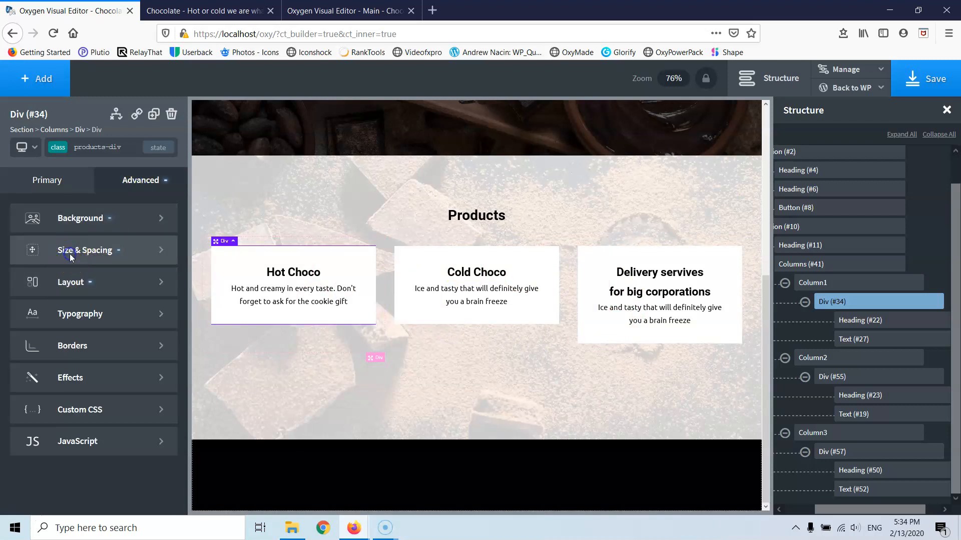
left_click(18, 399)
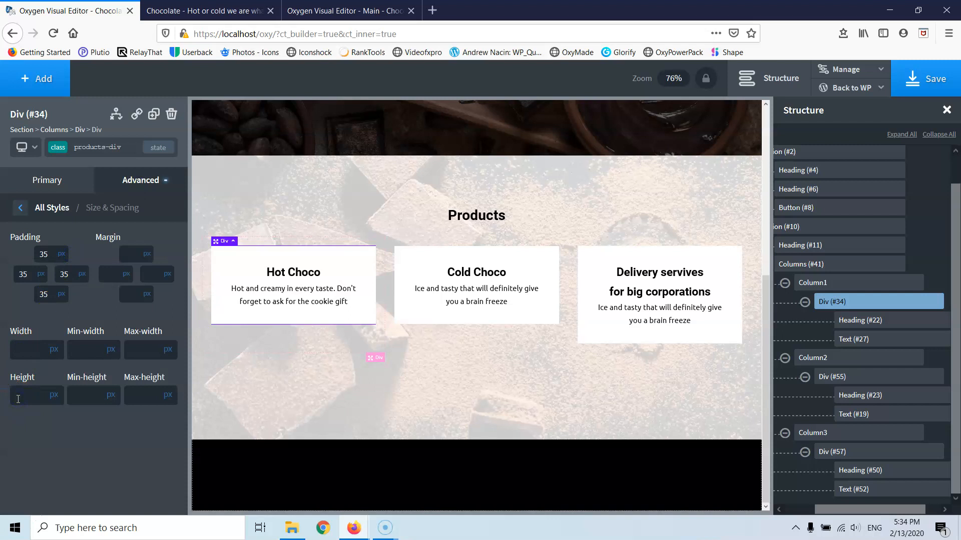
type("100")
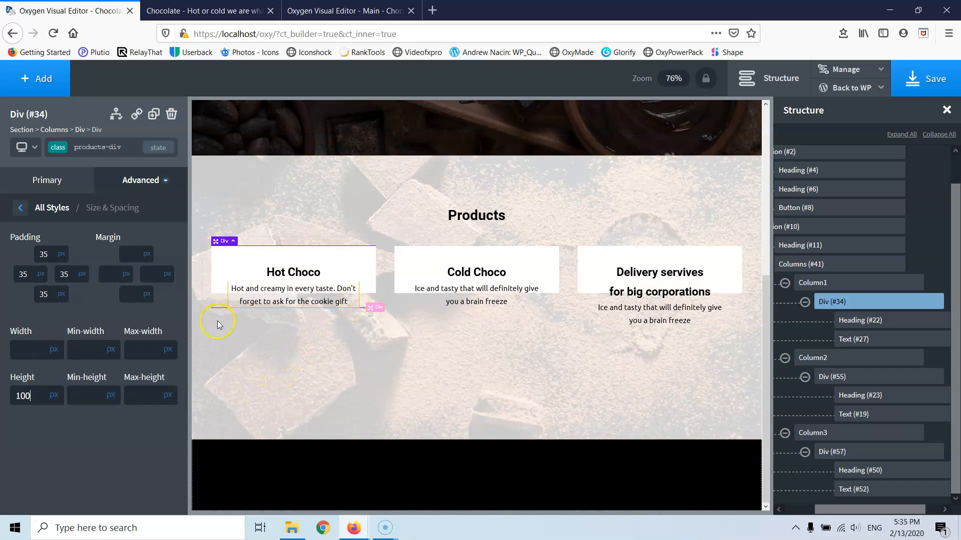
left_click_drag(26, 403, 15, 401)
type("200")
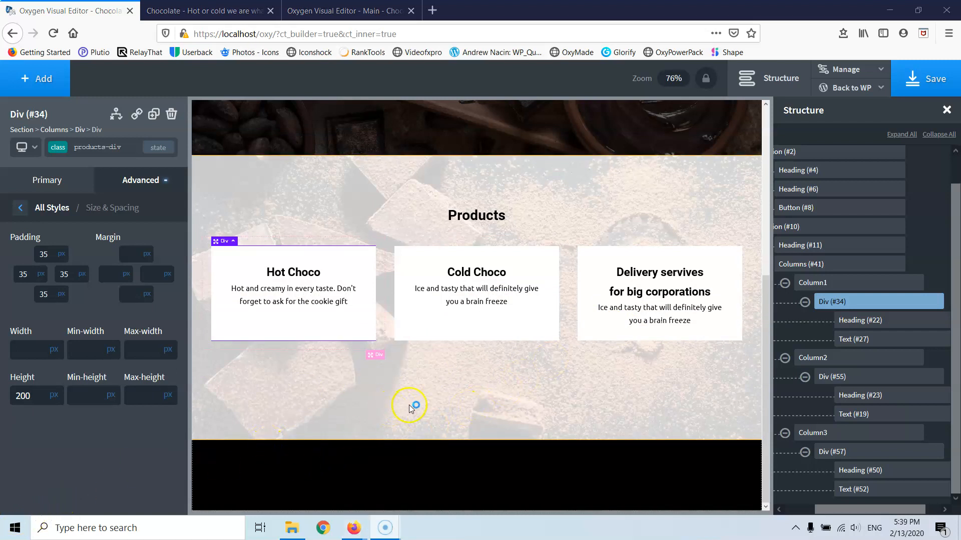
left_click(634, 275)
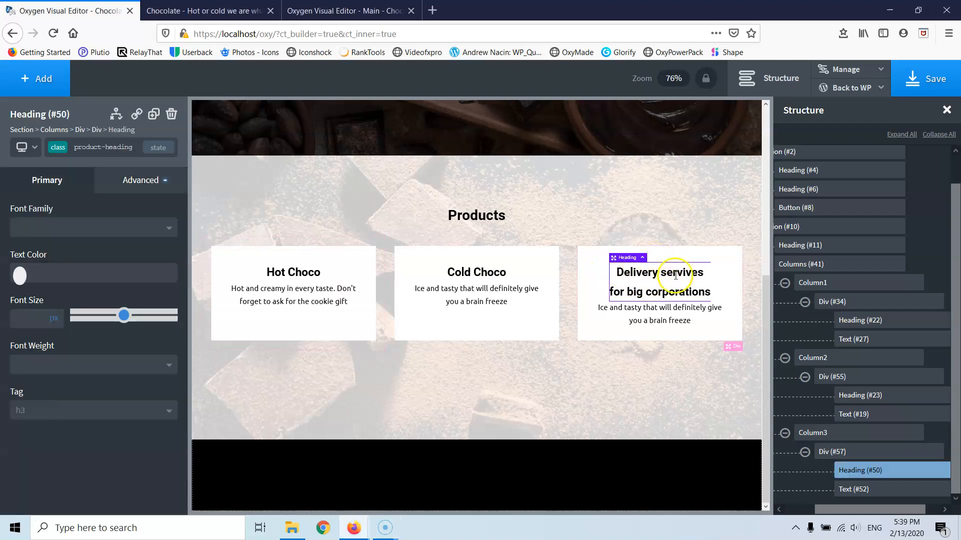
mouse_move(858, 476)
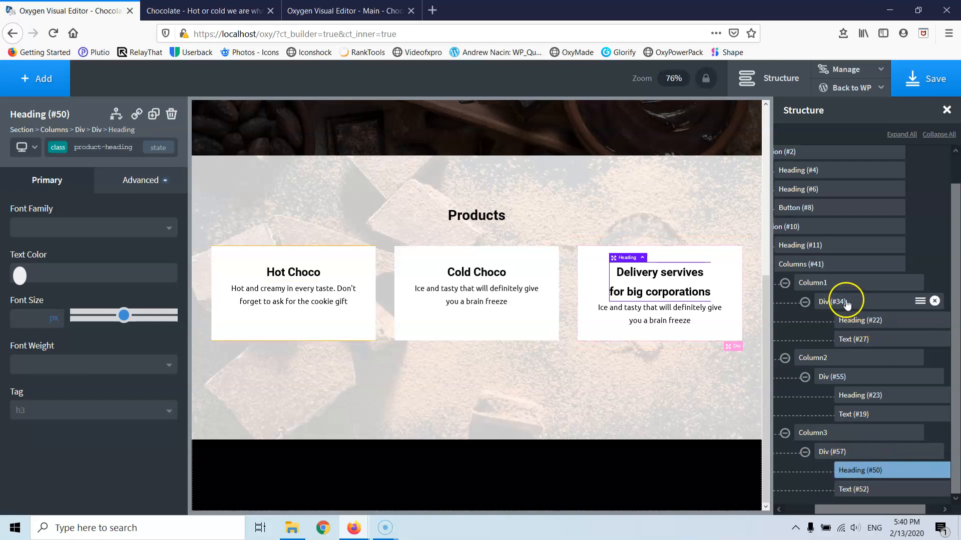
- Rename the Hot Choco card div to Product Div 1
left_click(920, 302)
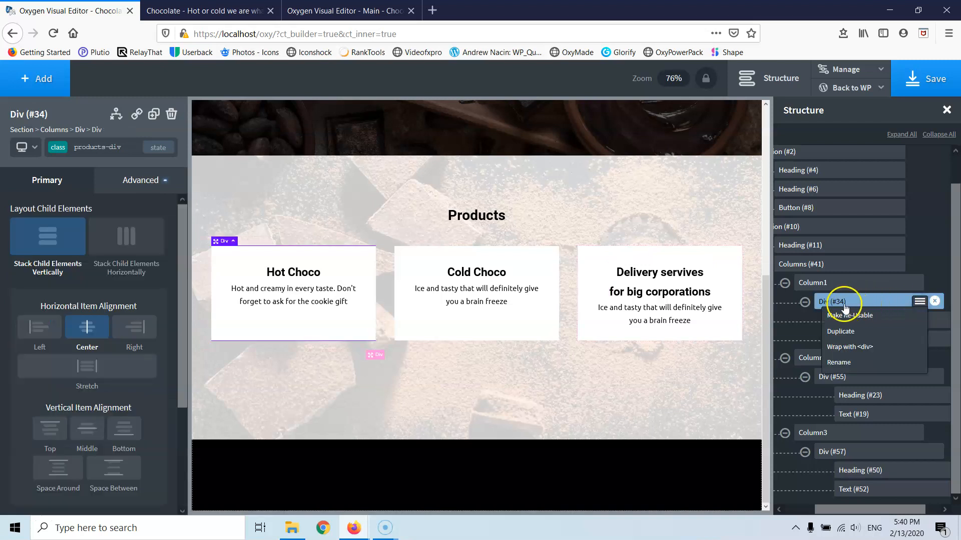
left_click(846, 365)
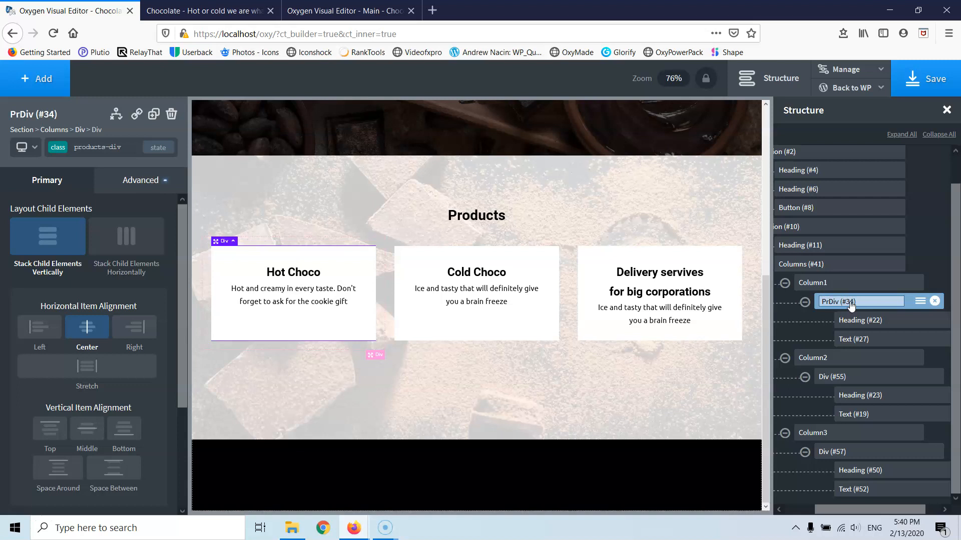
type("Protuct")
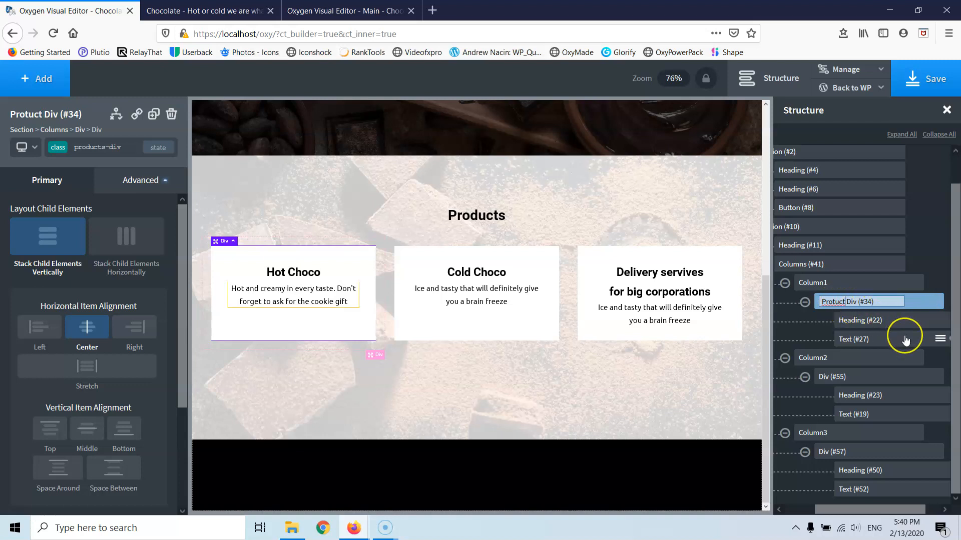
key("BackSpace")
type("d")
left_click(850, 301)
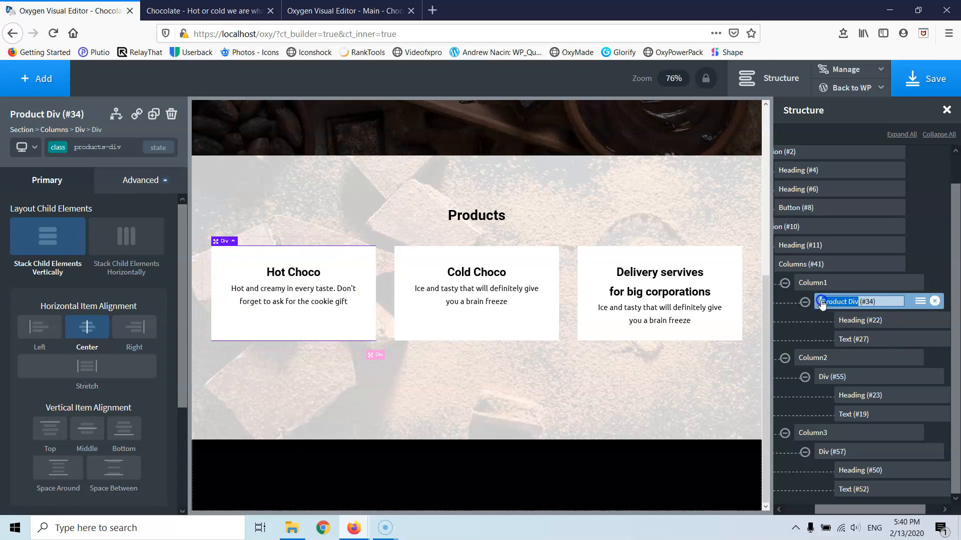
left_click(860, 303)
key("Delete")
key("Delete")
key("Delete")
key("BackSpace")
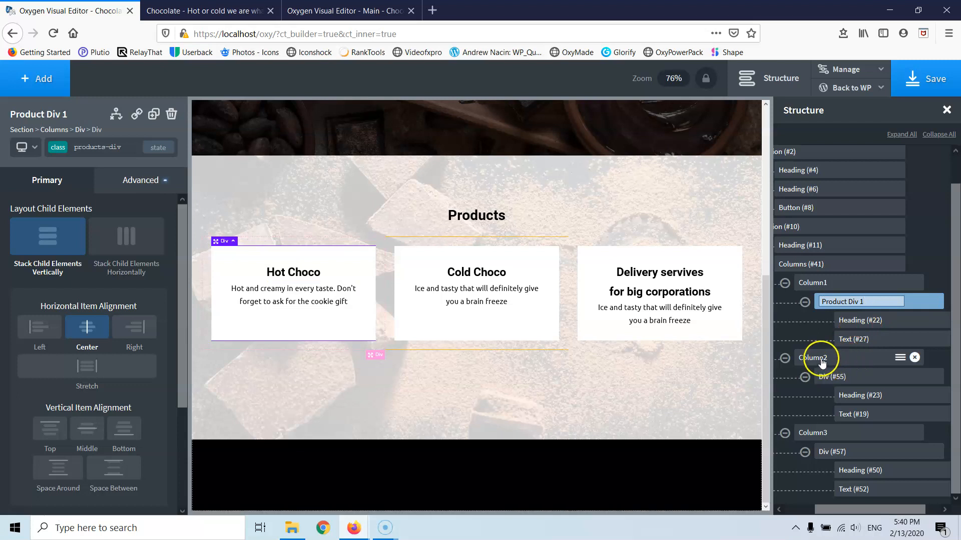
- Rename the second card div to Product Div 2
left_click(831, 383)
left_click(919, 376)
left_click(839, 437)
left_click(832, 376)
type("Product Div")
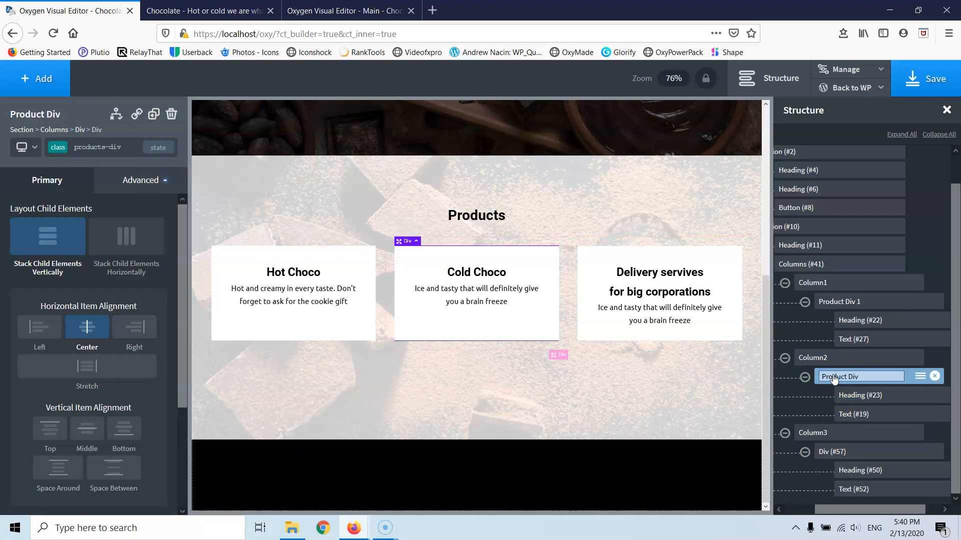
type("2")
- Rename the third card div to Product Div 3
left_click(844, 452)
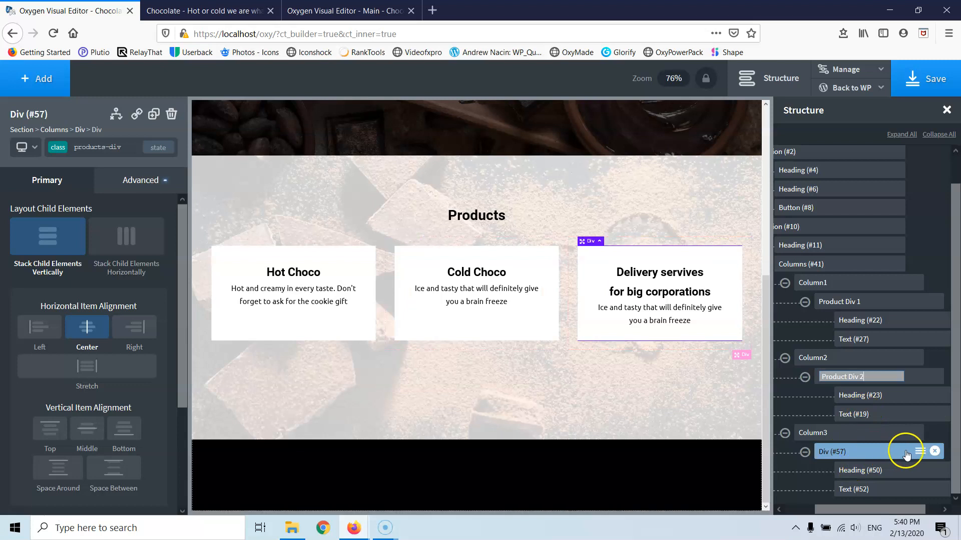
left_click(920, 451)
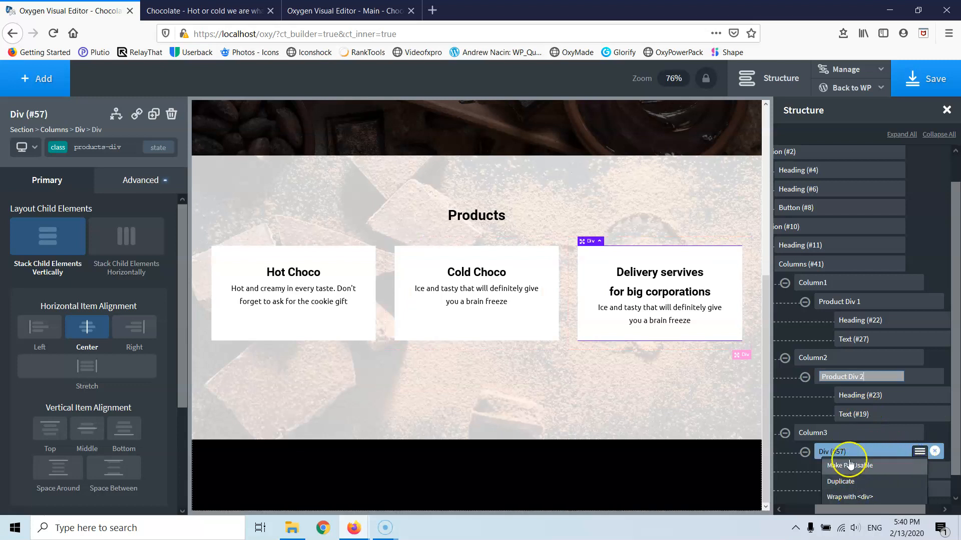
scroll(851, 456, "down", 2)
left_click(849, 495)
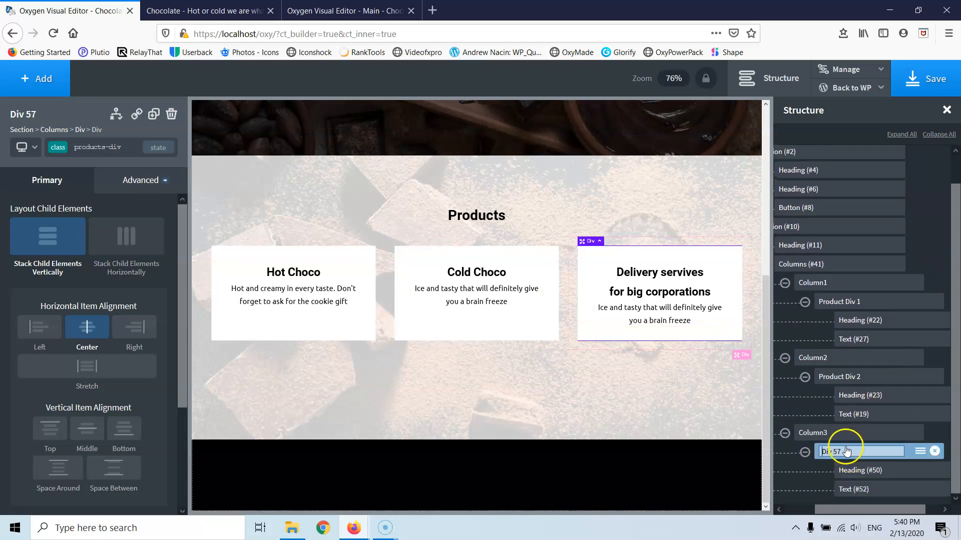
triple_click(833, 453)
type("Product Div")
left_click(864, 452)
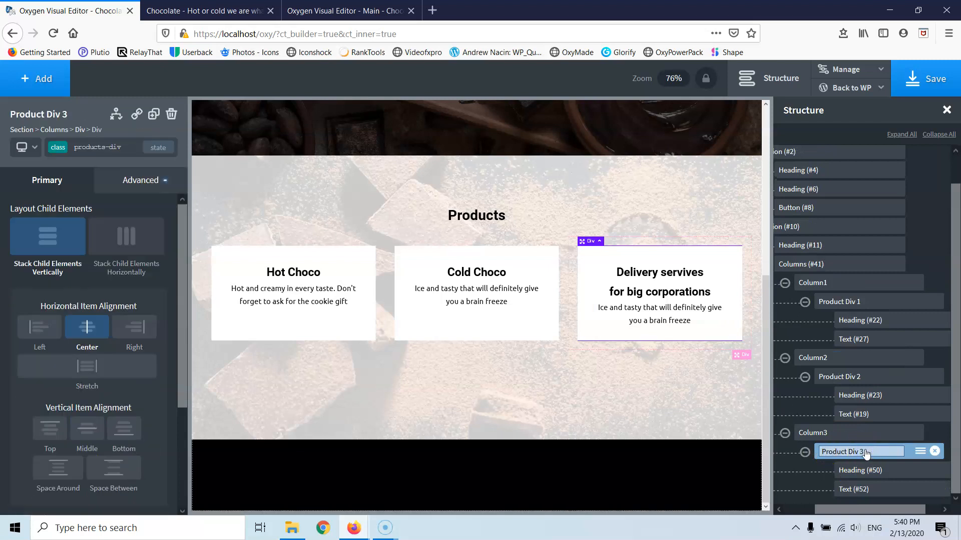
left_click(857, 325)
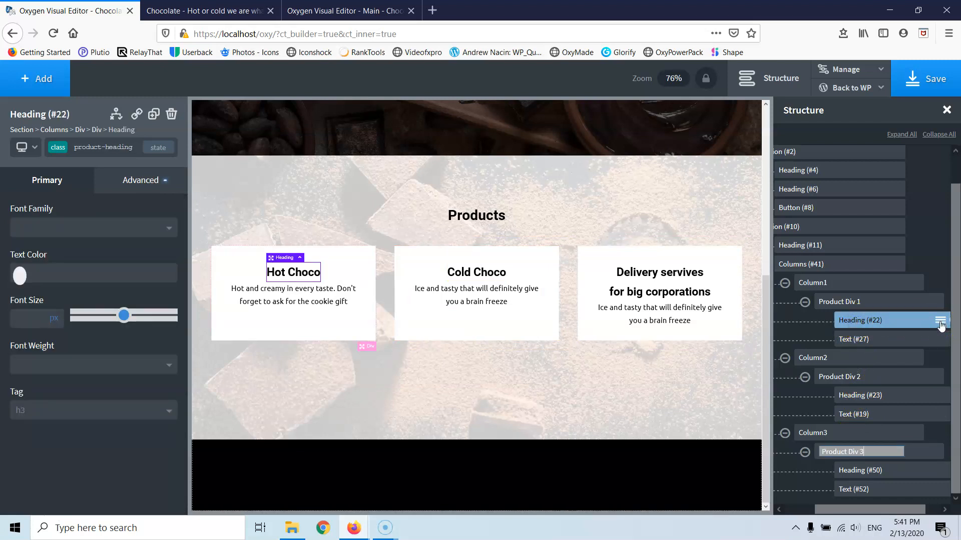
- Wrap the Hot Choco heading in a div named Product Heading div 1
left_click(940, 324)
left_click(882, 365)
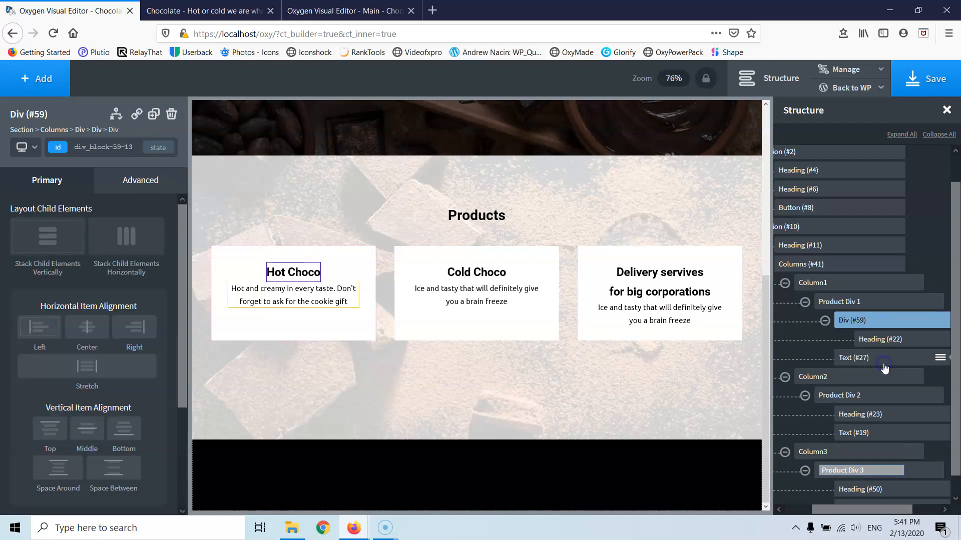
left_click(940, 325)
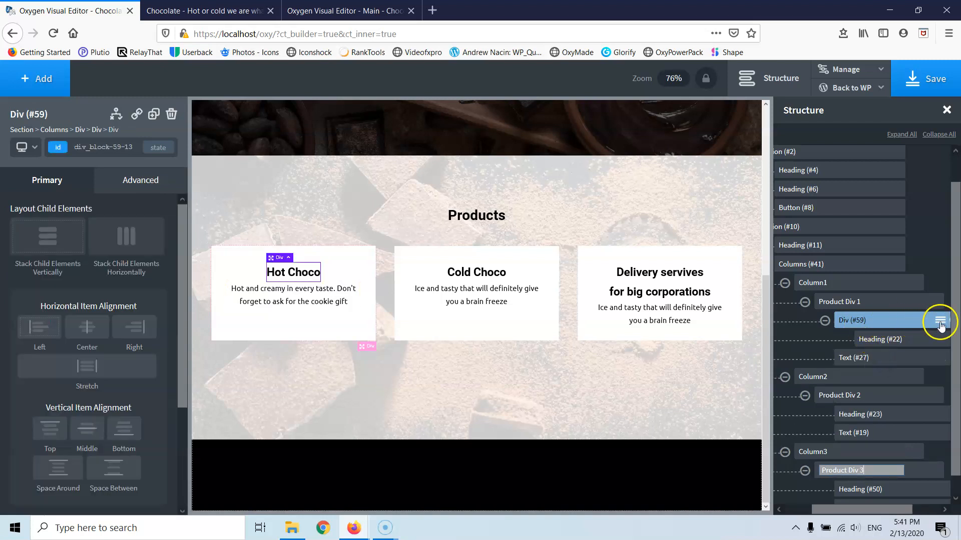
left_click(939, 321)
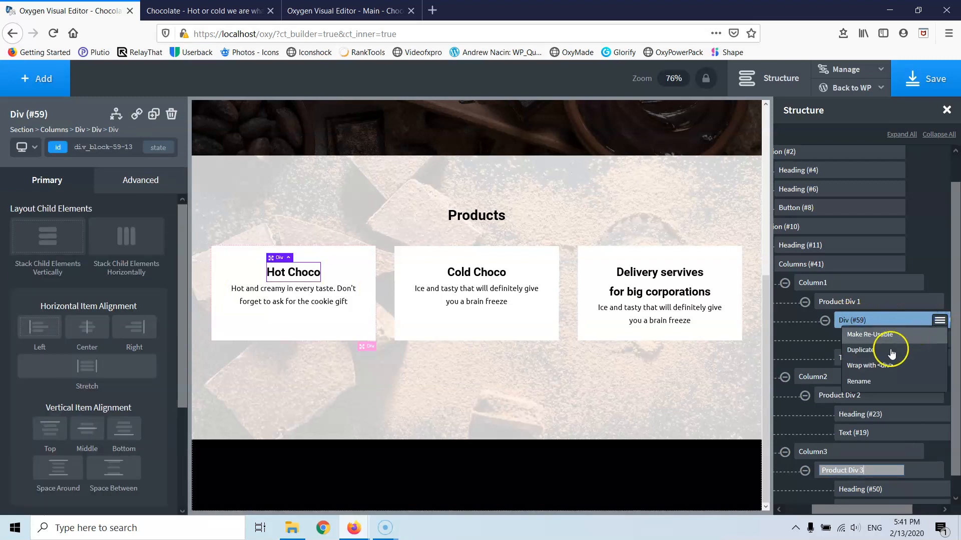
left_click(860, 380)
left_click(851, 322)
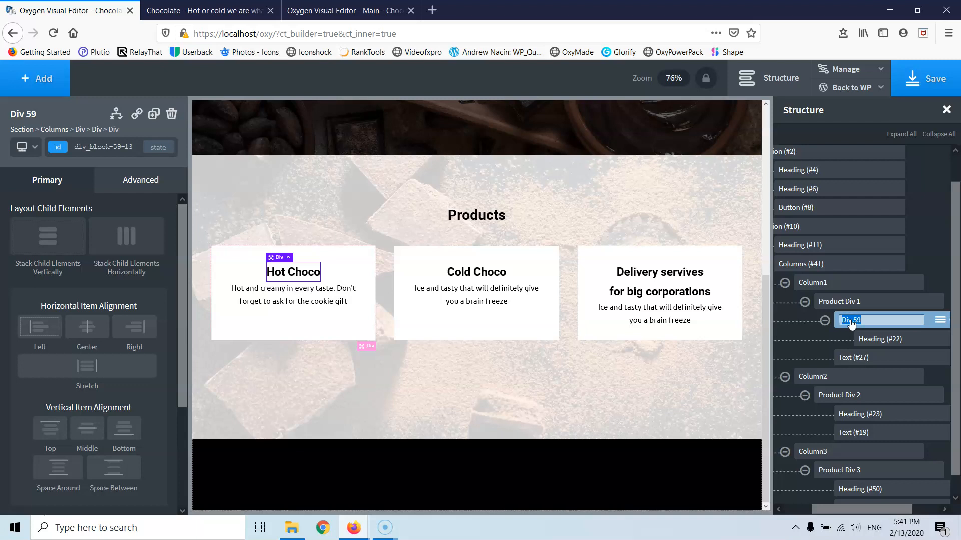
type("Product Headibg")
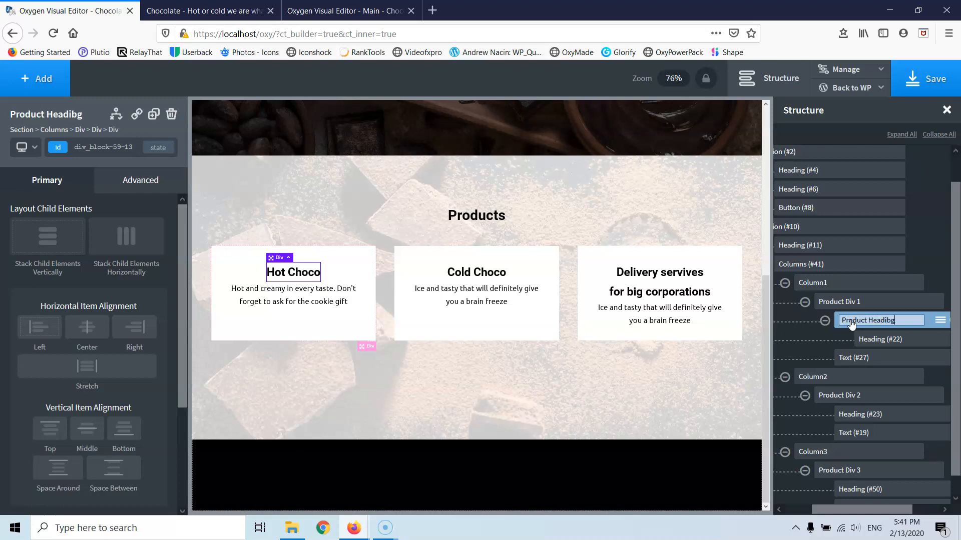
key("BackSpace")
key("BackSpace")
type("g d")
triple_click(851, 325)
key("ctrl+c")
left_click(908, 322)
type("1")
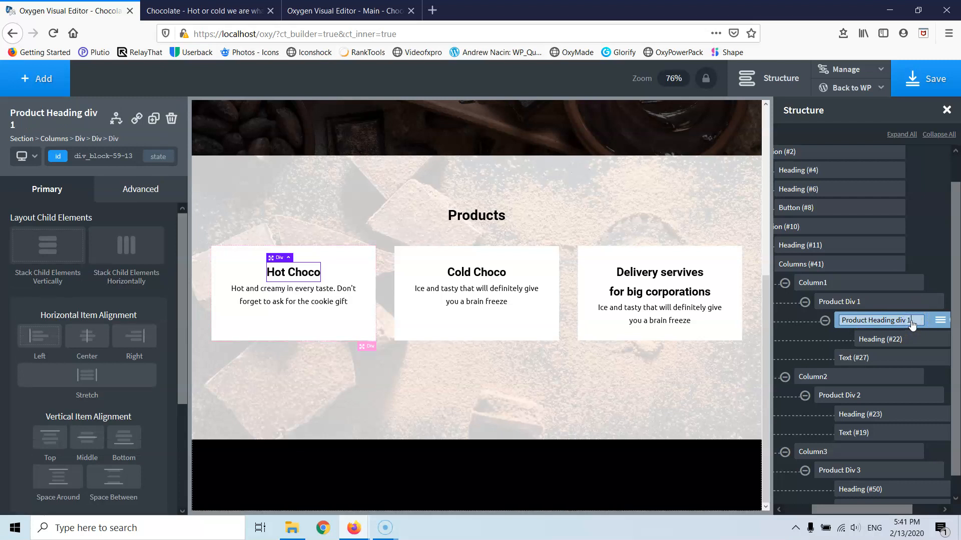
- Wrap the Cold Choco heading in a div named Product Heading div 2
left_click(860, 415)
left_click(939, 414)
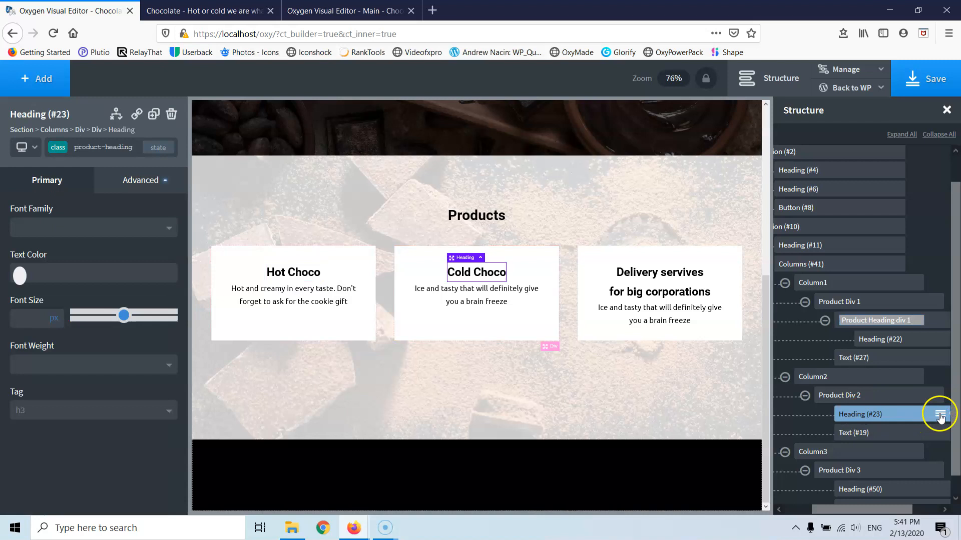
left_click(876, 459)
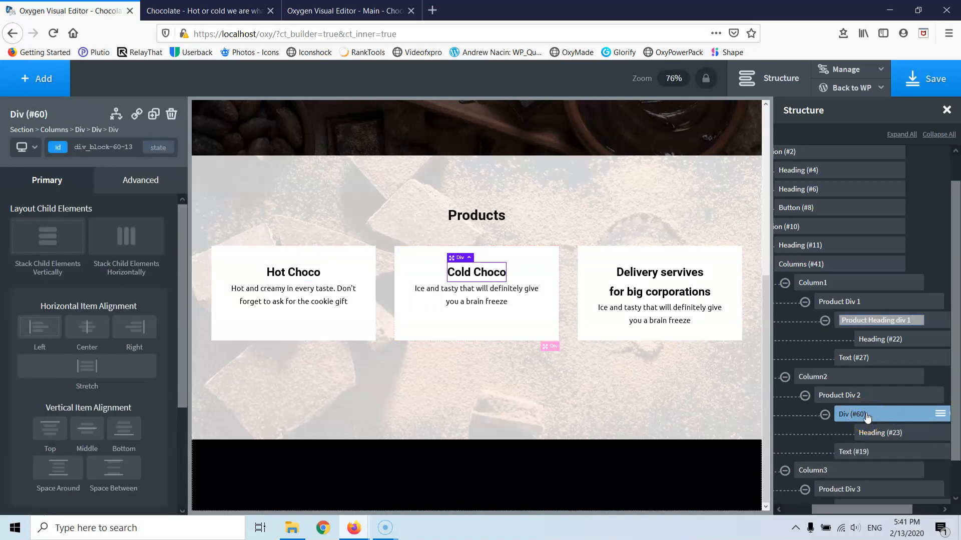
left_click(939, 414)
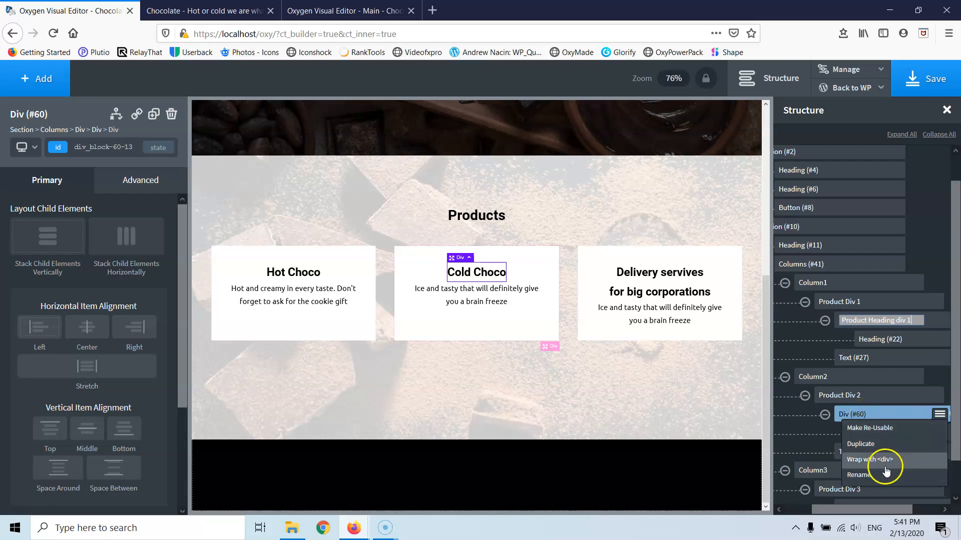
left_click(869, 476)
left_click(868, 415)
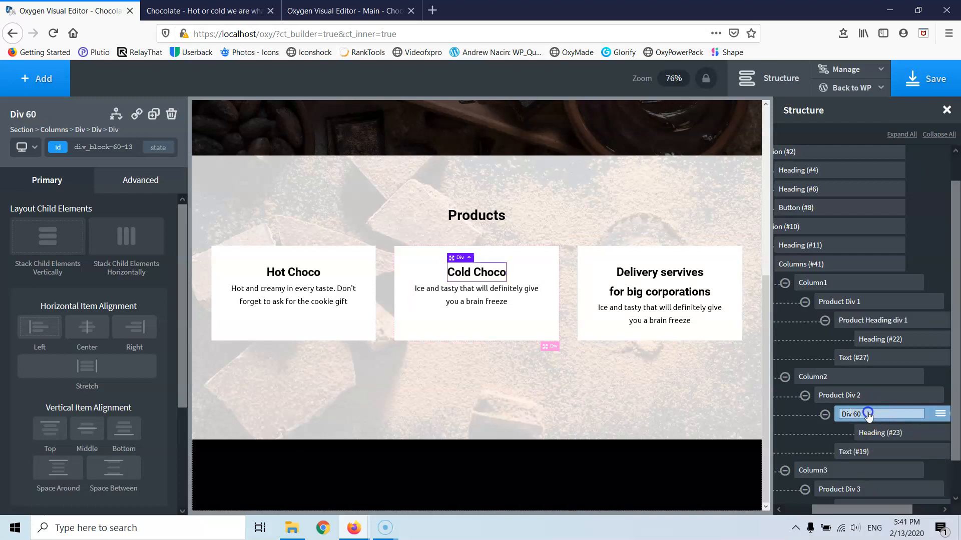
key("ctrl+v")
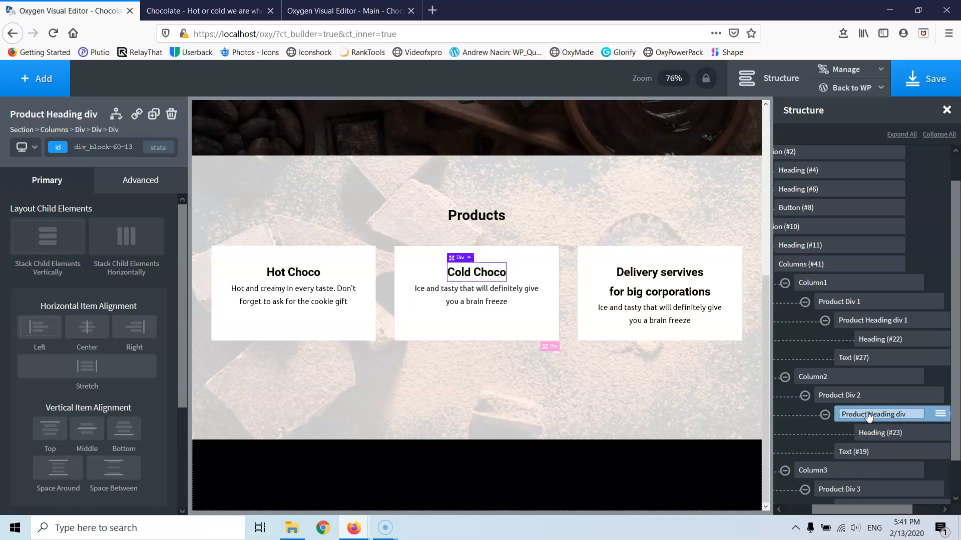
type("2")
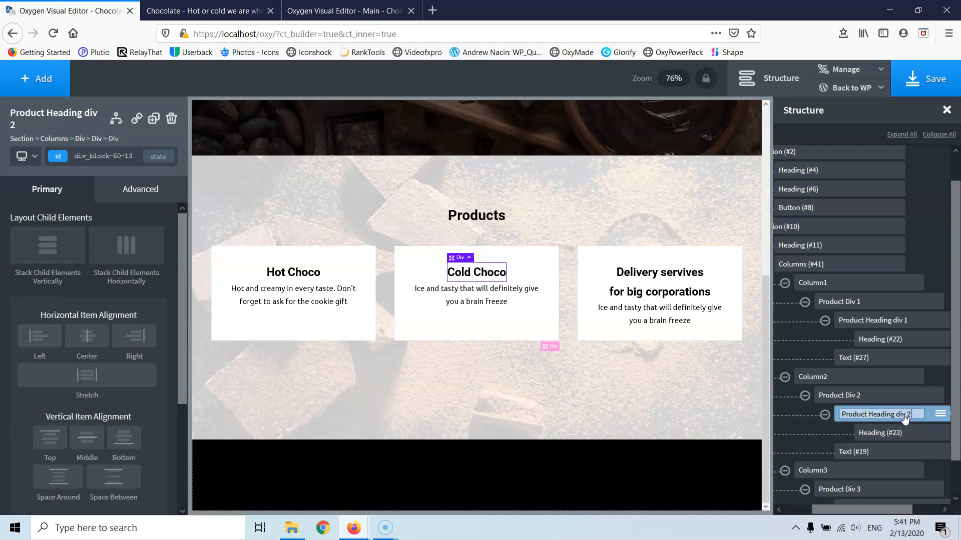
- Wrap the third card's heading in a div named Product Heading div 3
scroll(901, 415, "down", 2)
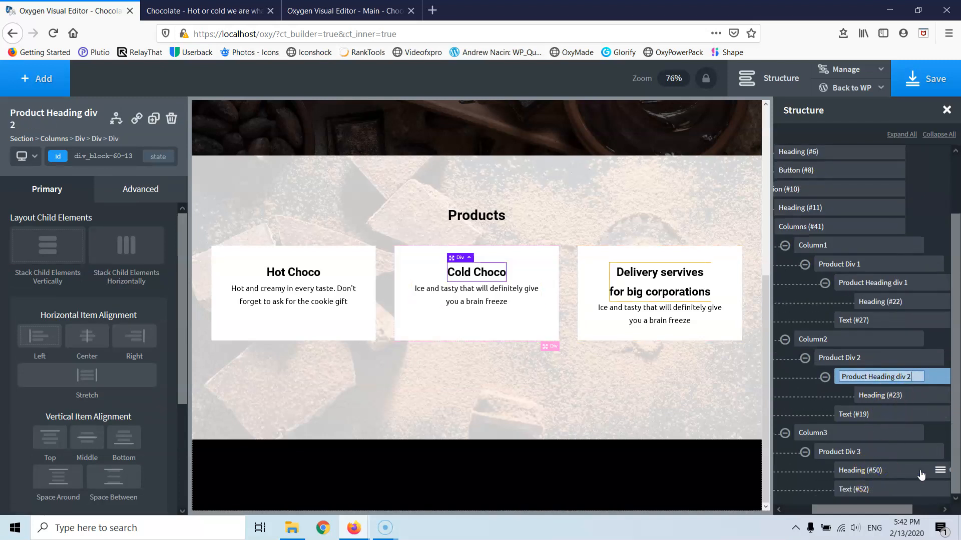
left_click(921, 475)
left_click(939, 471)
scroll(879, 472, "down", 2)
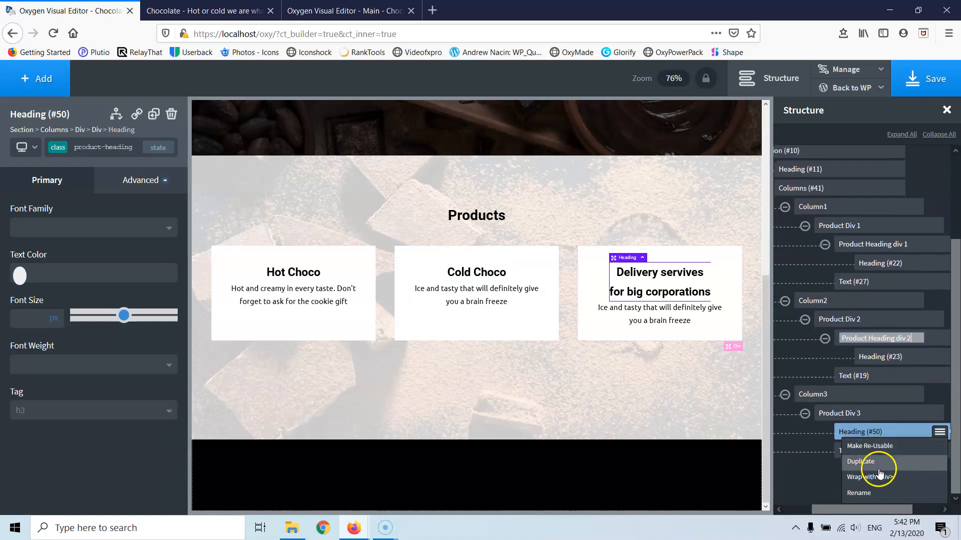
left_click(879, 476)
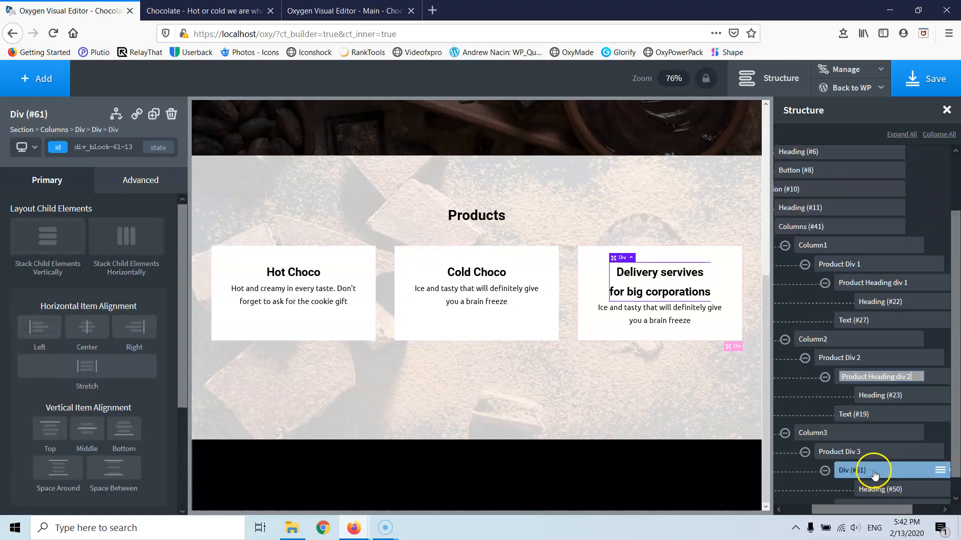
left_click(940, 471)
scroll(889, 468, "down", 2)
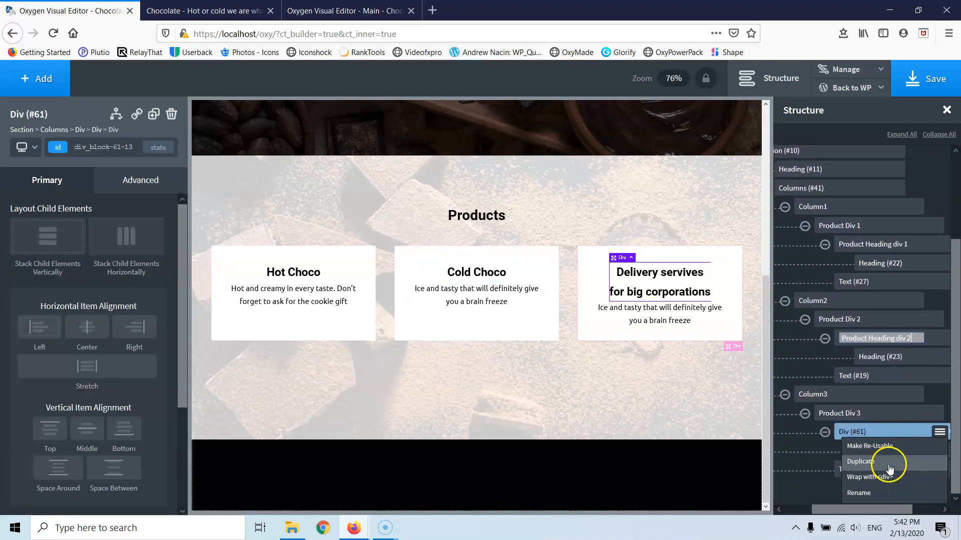
left_click(881, 492)
left_click(854, 452)
key("ctrl+v")
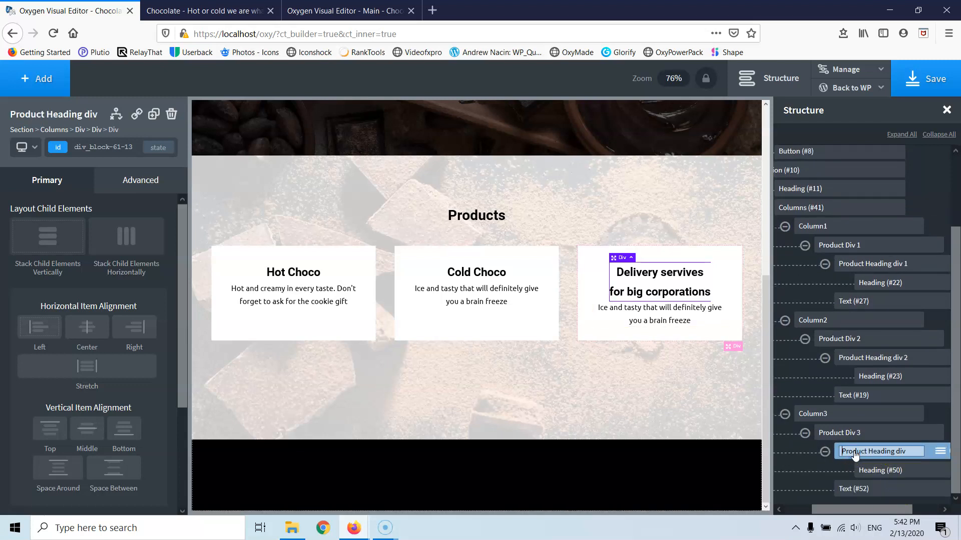
key("BackSpace")
left_click(908, 453)
type("3")
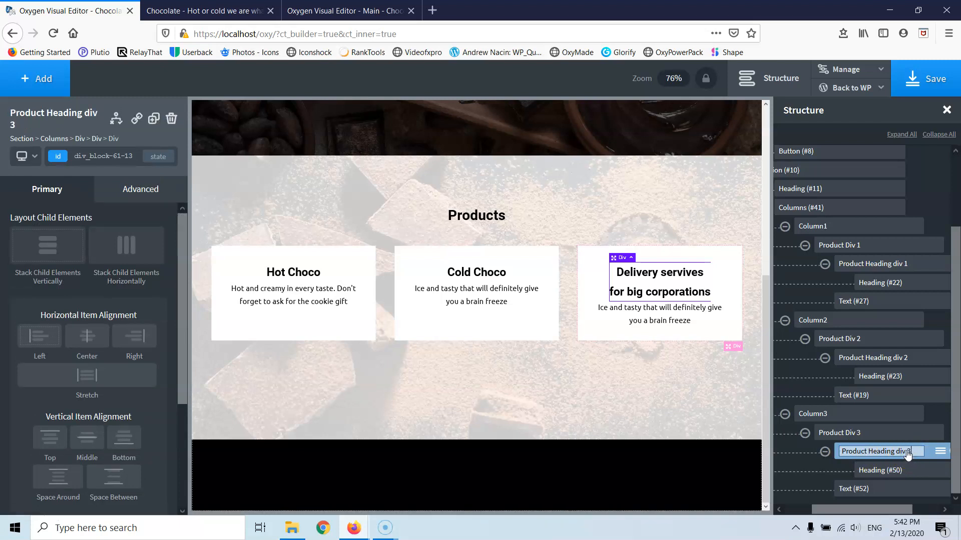
- Give Product Heading div 1 a new class named product-heading-div
left_click(870, 264)
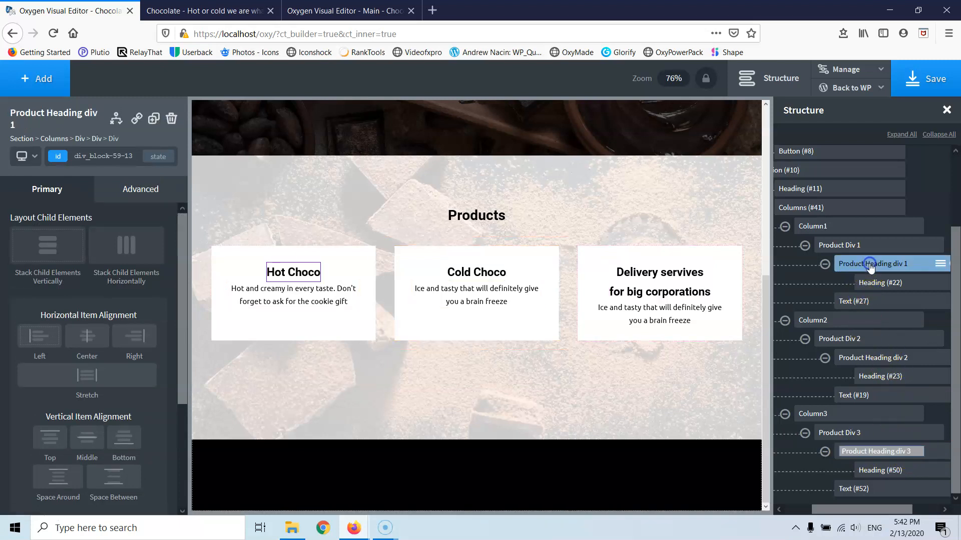
left_click(89, 157)
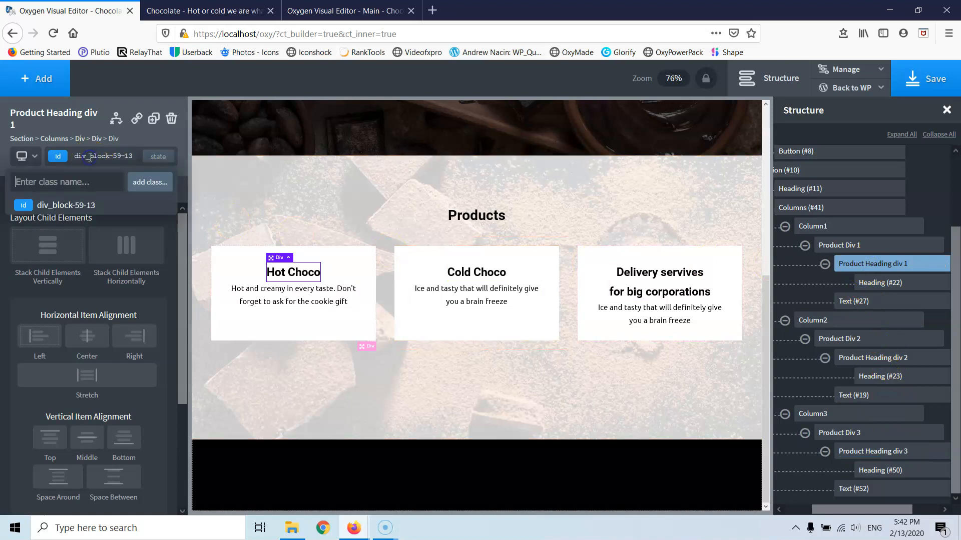
key("ctrl+v")
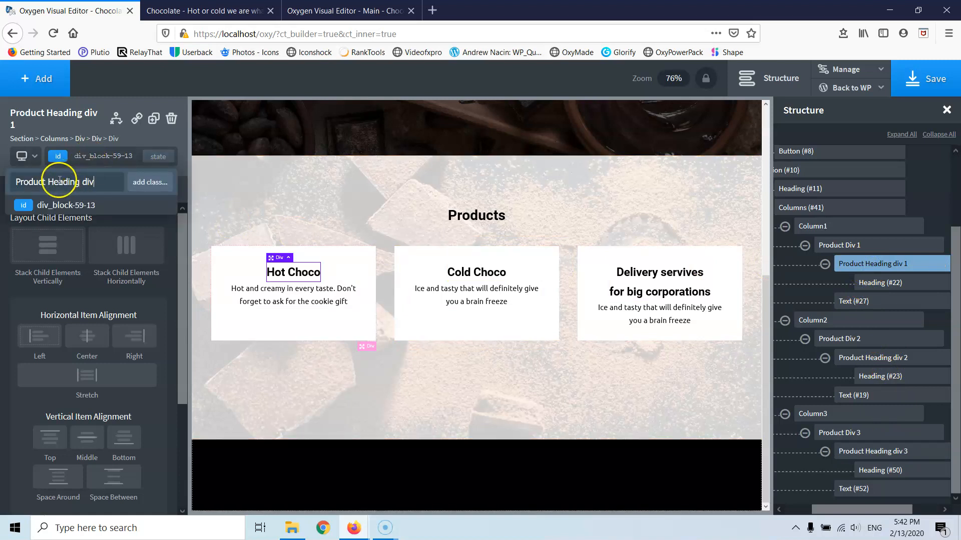
left_click_drag(47, 183, 92, 180)
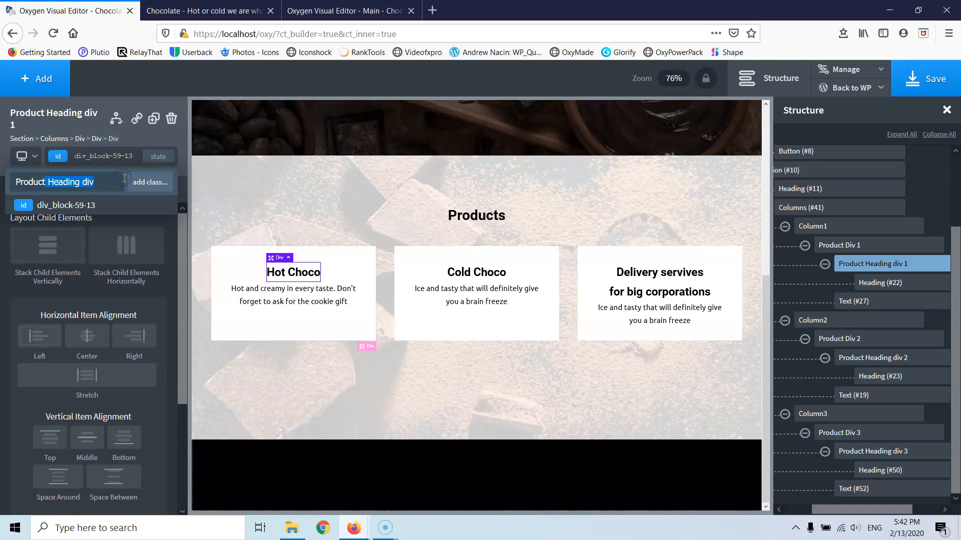
type("-")
left_click(20, 182)
left_click(61, 185)
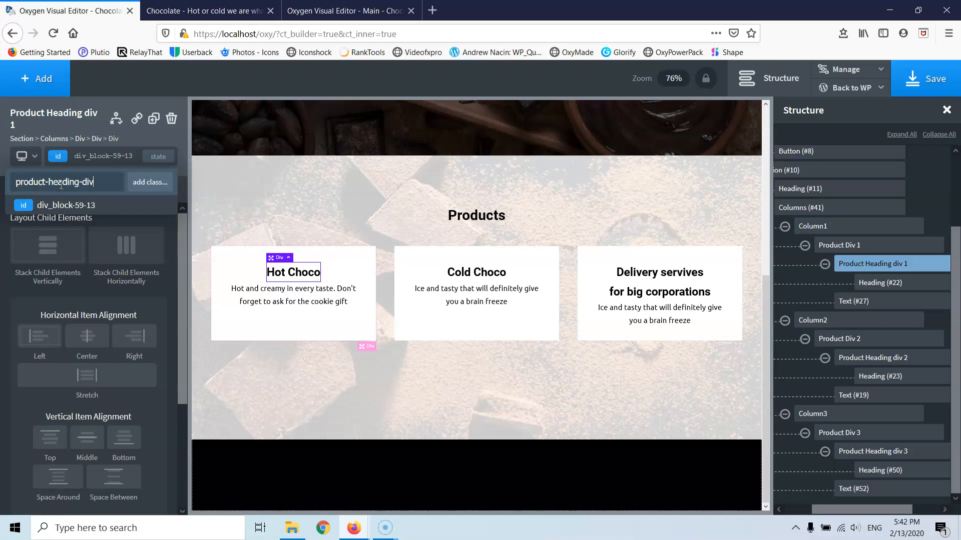
left_click_drag(98, 185, 8, 187)
key("ctrl+c")
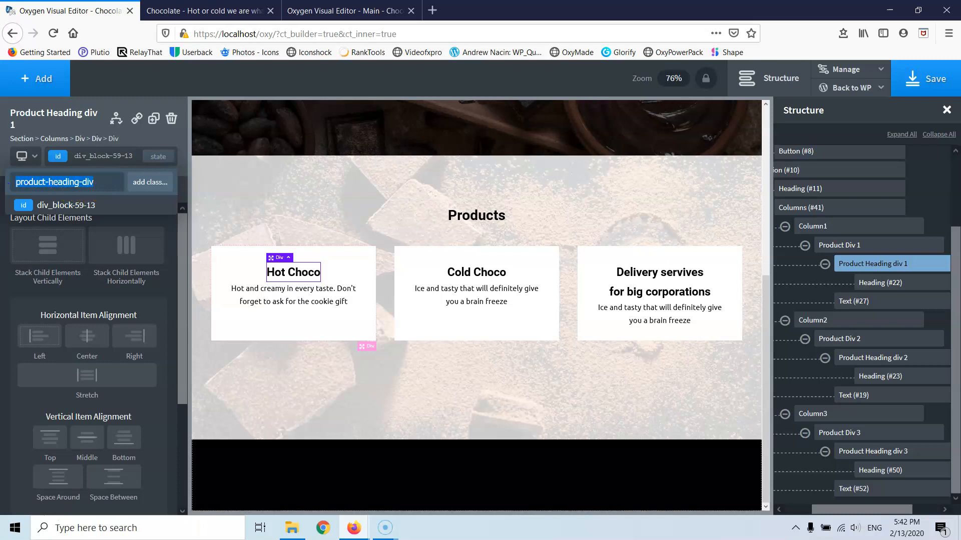
key("Return")
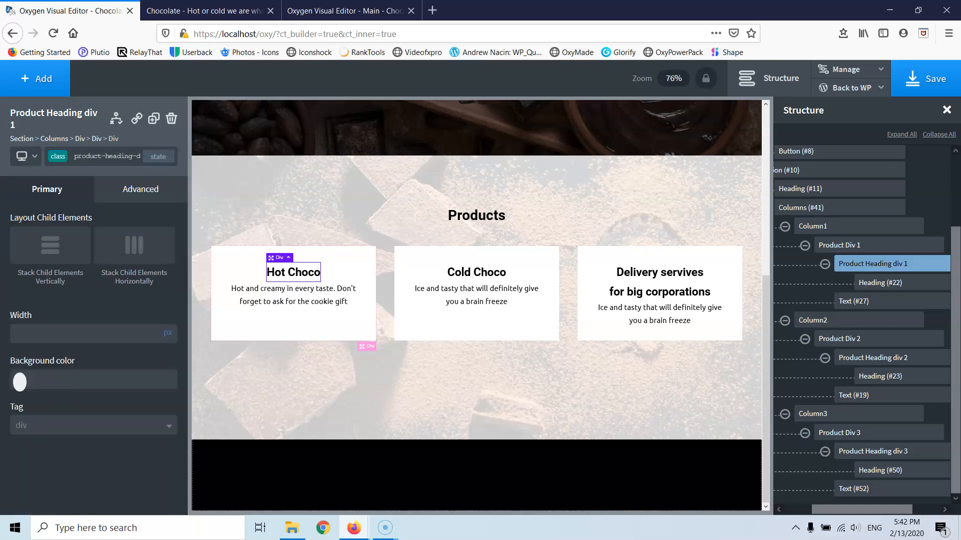
- Apply the product-heading-div class to the Cold Choco and third heading containers
left_click(906, 358)
left_click(104, 155)
key("ctrl+v")
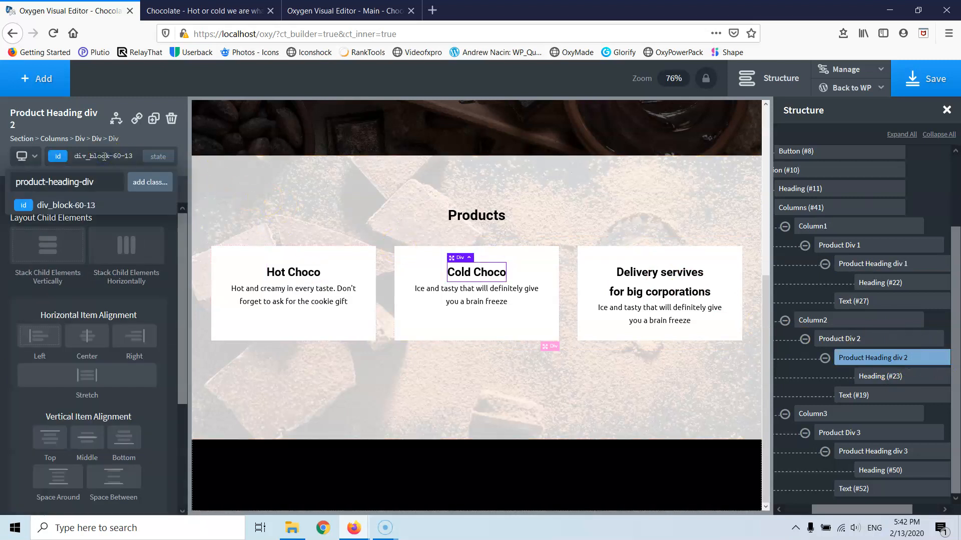
left_click(869, 453)
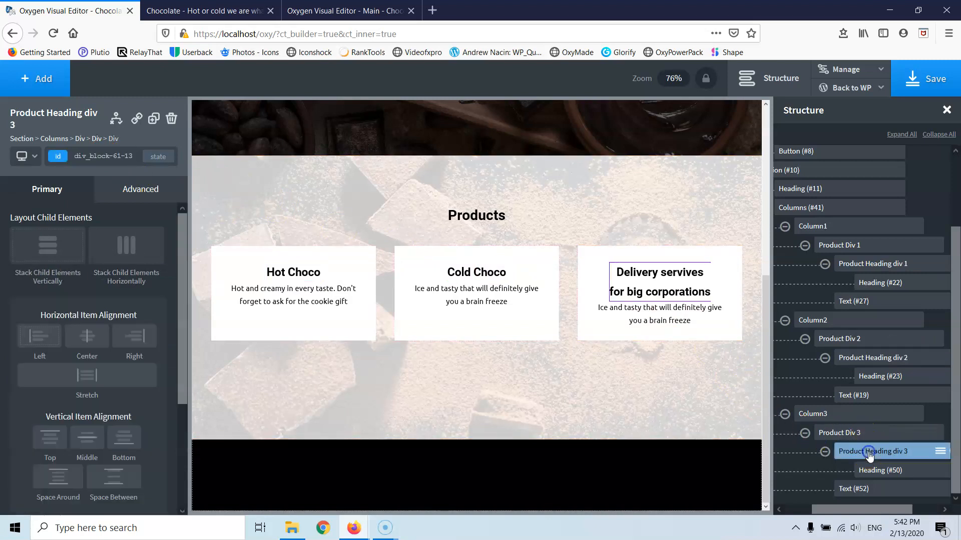
left_click(83, 151)
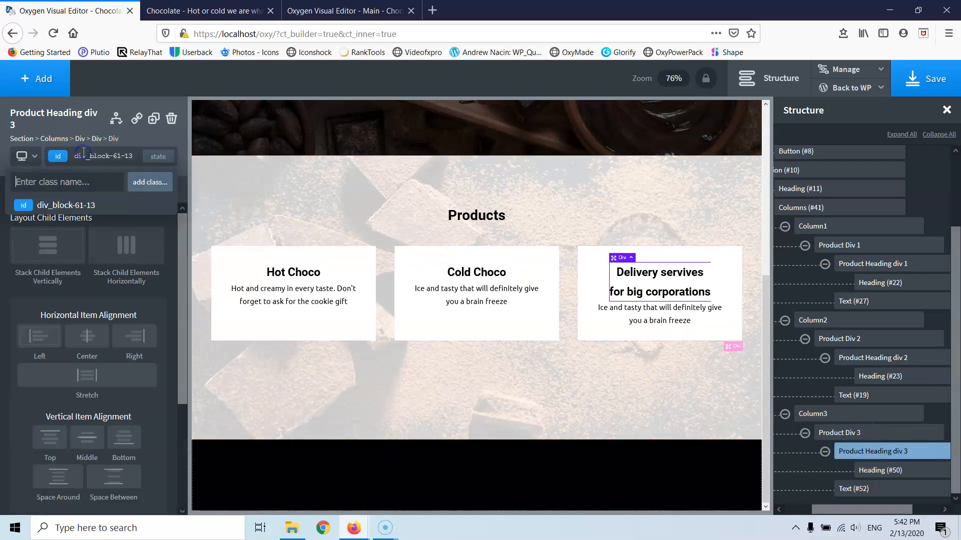
key("ctrl+v")
key("Return")
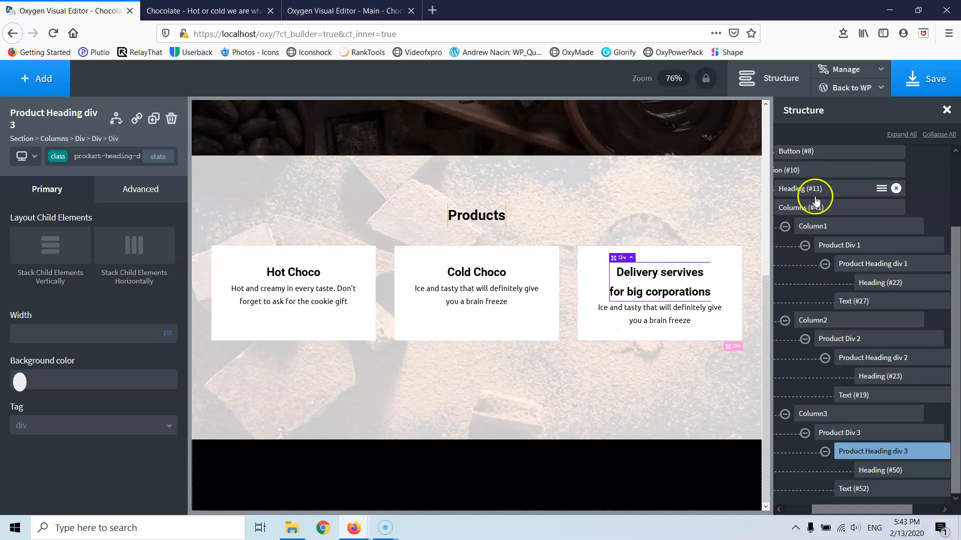
- Give the Hot Choco heading container a fixed height, starting at 50 and raising it with the arrow keys
left_click(866, 269)
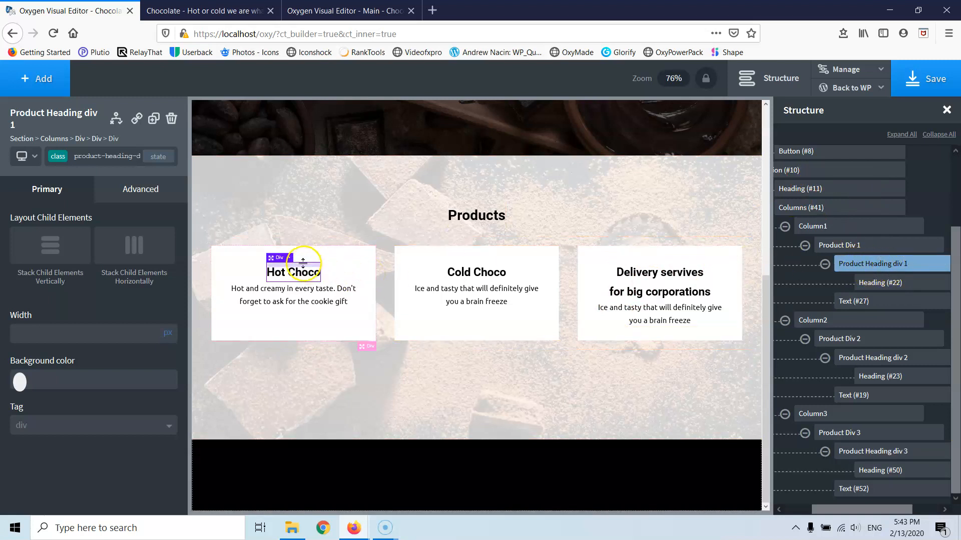
left_click(116, 190)
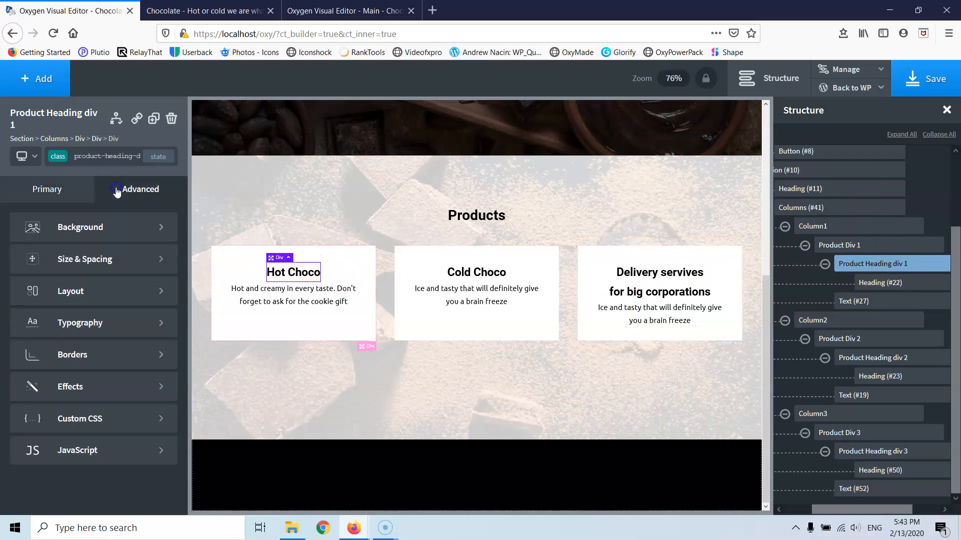
left_click(60, 264)
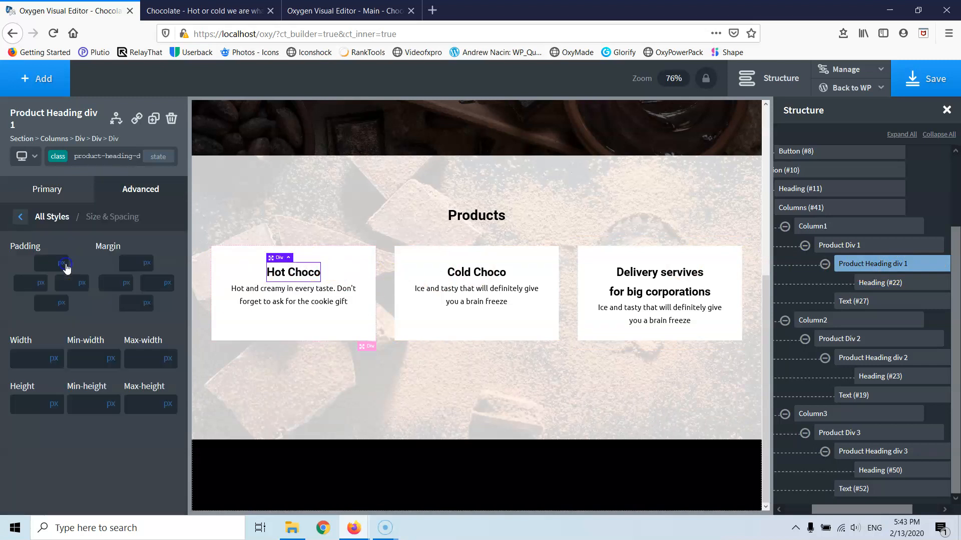
left_click(15, 407)
type("50")
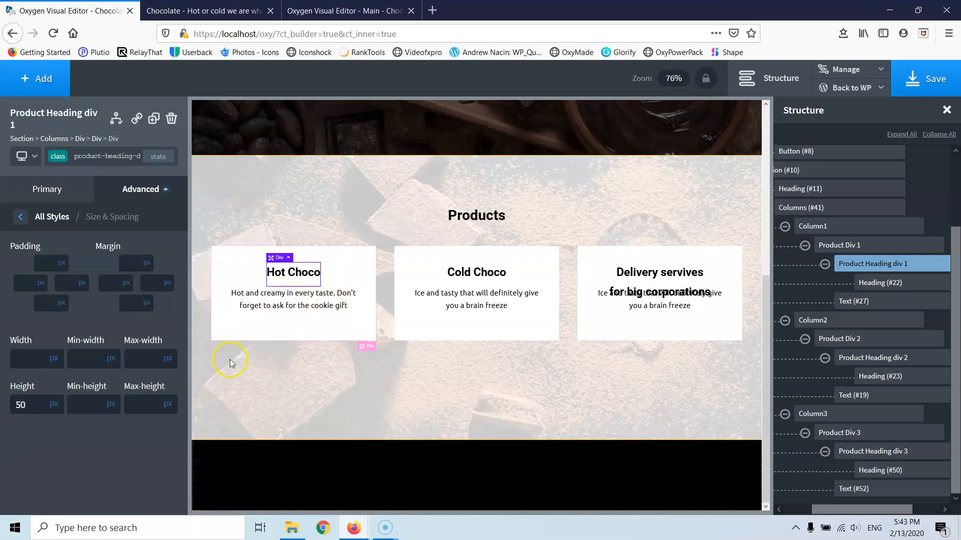
key("Up")
key("Up")
key("Up")
key("Up")
key("Up")
key("Up")
key("Up")
key("Up")
key("Up")
key("Up")
key("Up")
key("Up")
key("Up")
key("Up")
key("Up")
key("Up")
key("Up")
key("Up")
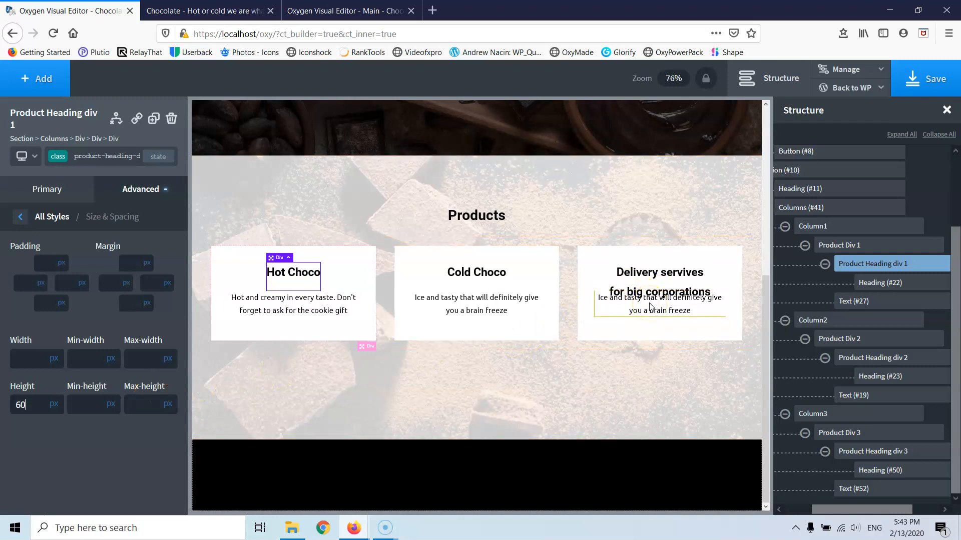
key("Up")
key("Up")
key("Up")
key("Up")
key("Up")
key("Up")
key("Up")
key("Up")
key("Up")
key("Up")
key("Up")
key("Up")
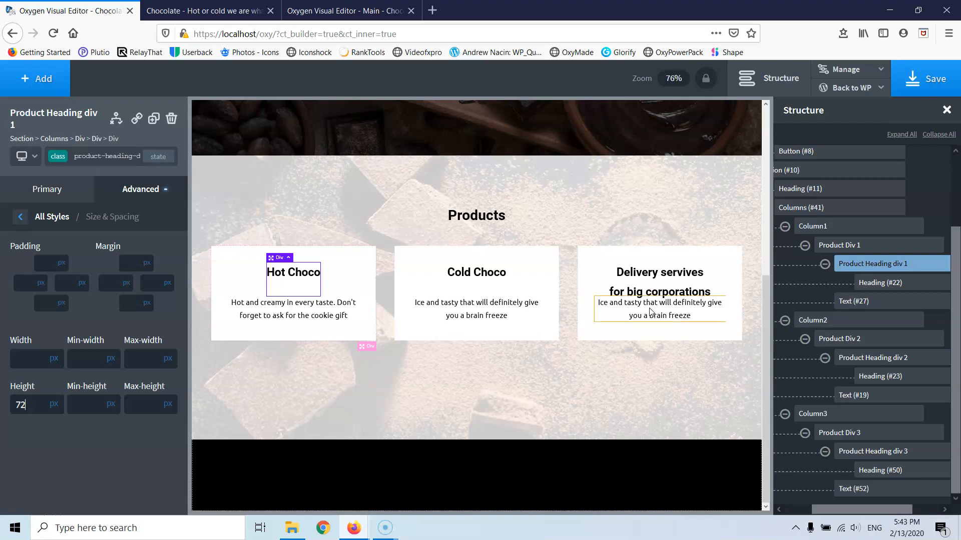
key("Up")
key("Up")
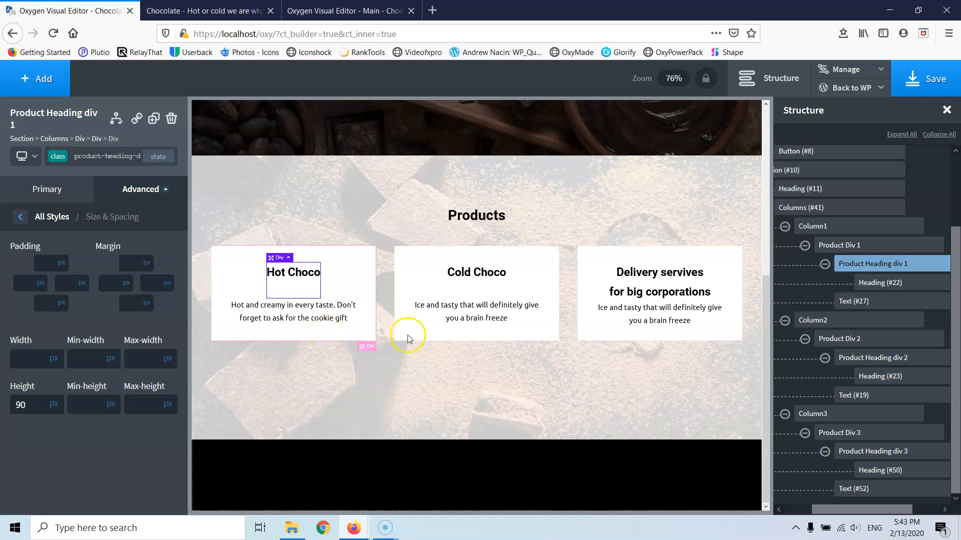
- Raise the Hot Choco product card's height from 200 to 230 px in Size & Spacing
left_click(846, 247)
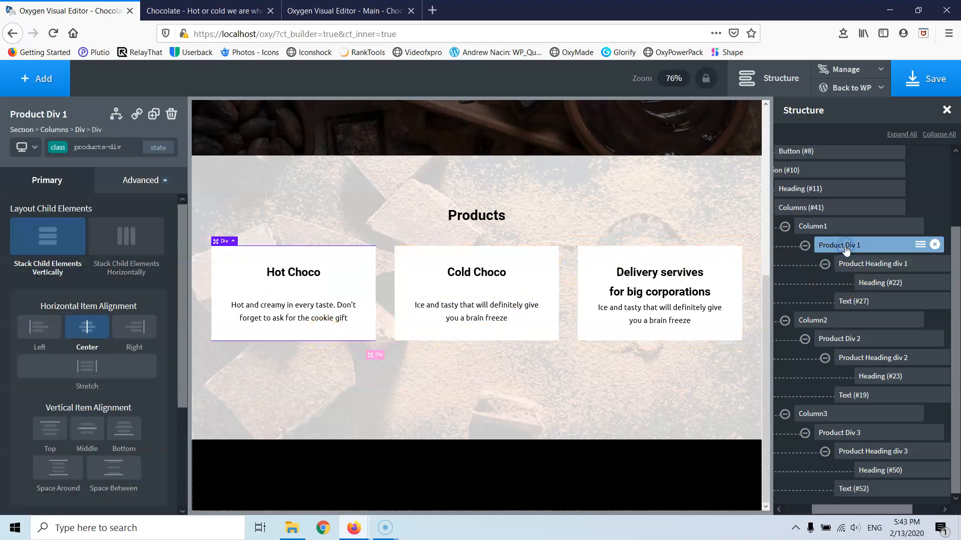
left_click(135, 181)
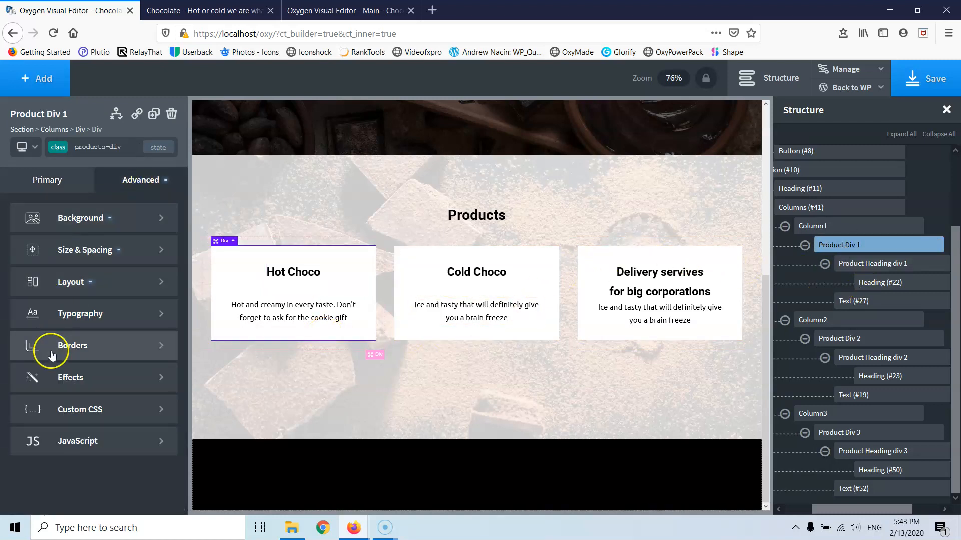
left_click(69, 281)
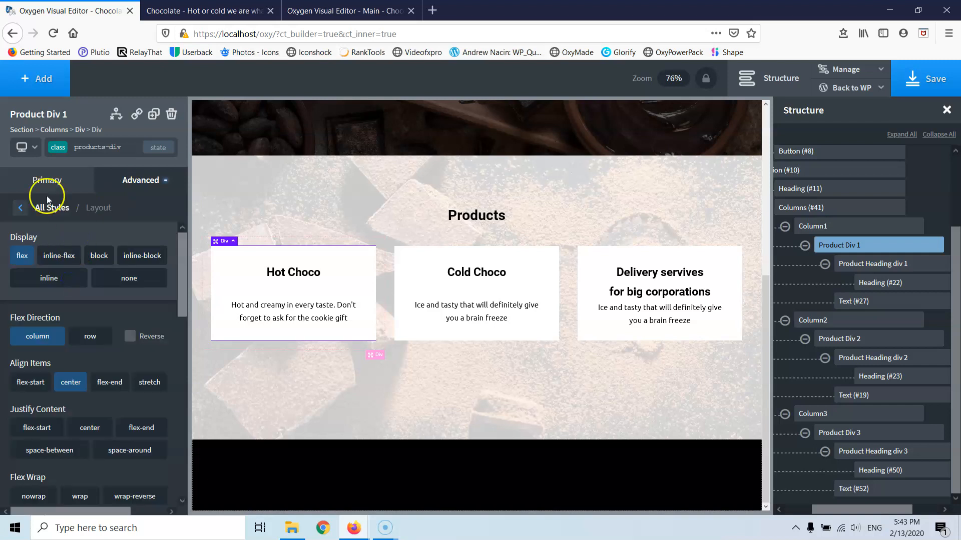
left_click(20, 205)
left_click(73, 250)
left_click(30, 398)
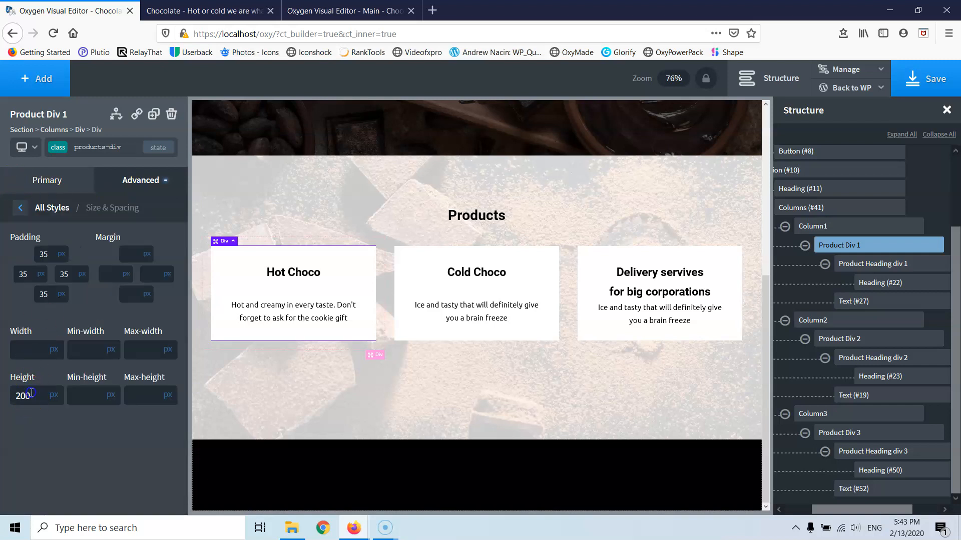
key("Up")
key("Up")
key("Up")
key("Up")
key("Up")
key("Up")
key("Up")
key("Up")
key("Up")
key("Up")
key("Up")
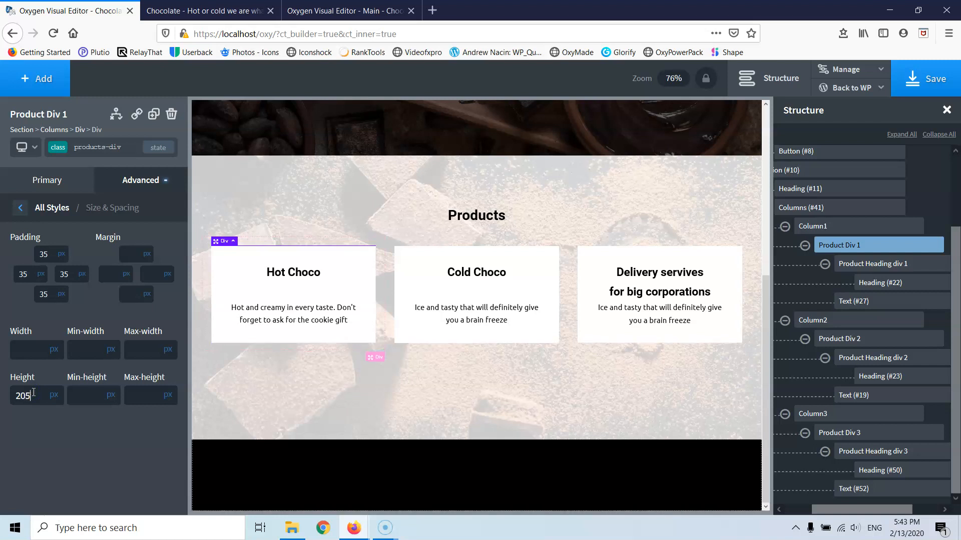
key("Up")
key("Up")
key("Up")
key("Up")
key("Up")
key("Up")
key("Up")
key("Up")
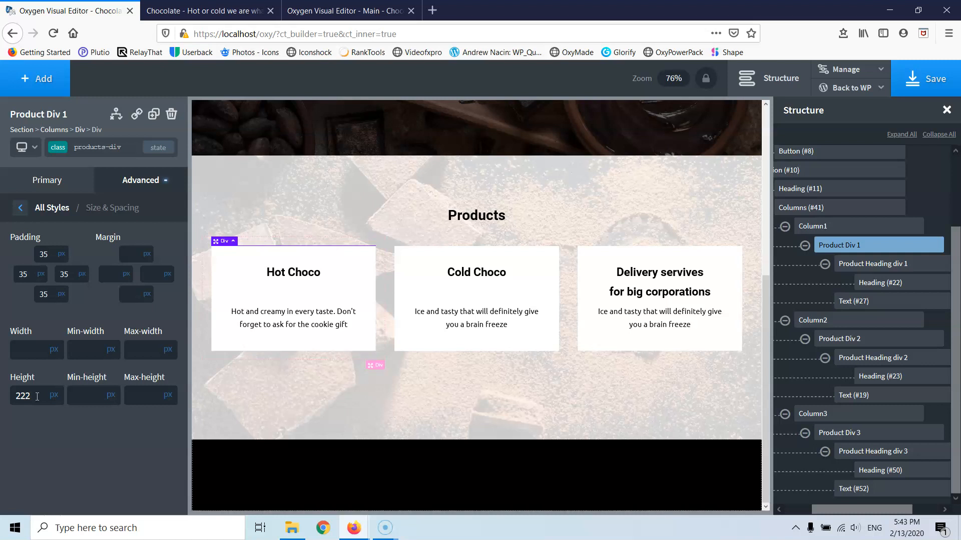
key("Up")
key("Up")
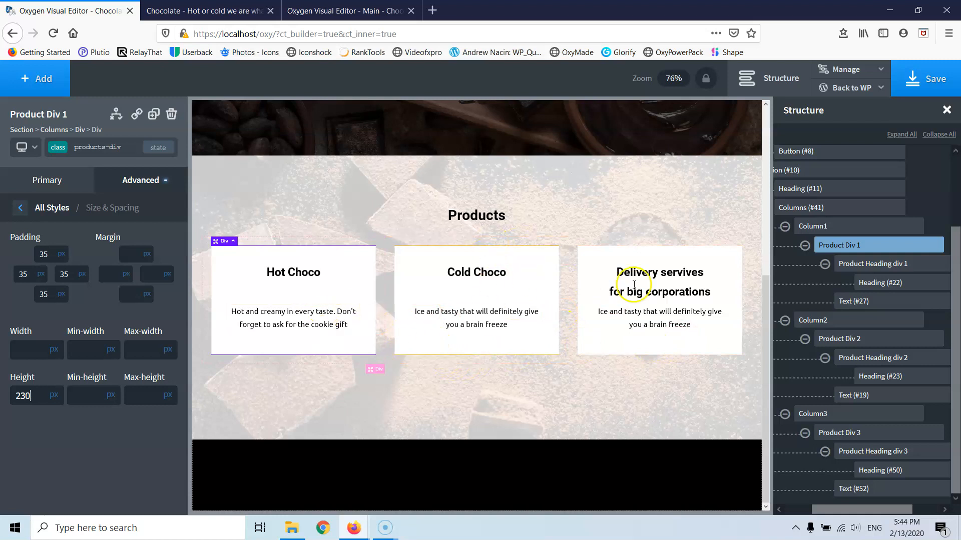
- Save the page and check the three equal cards on the canvas
left_click(925, 80)
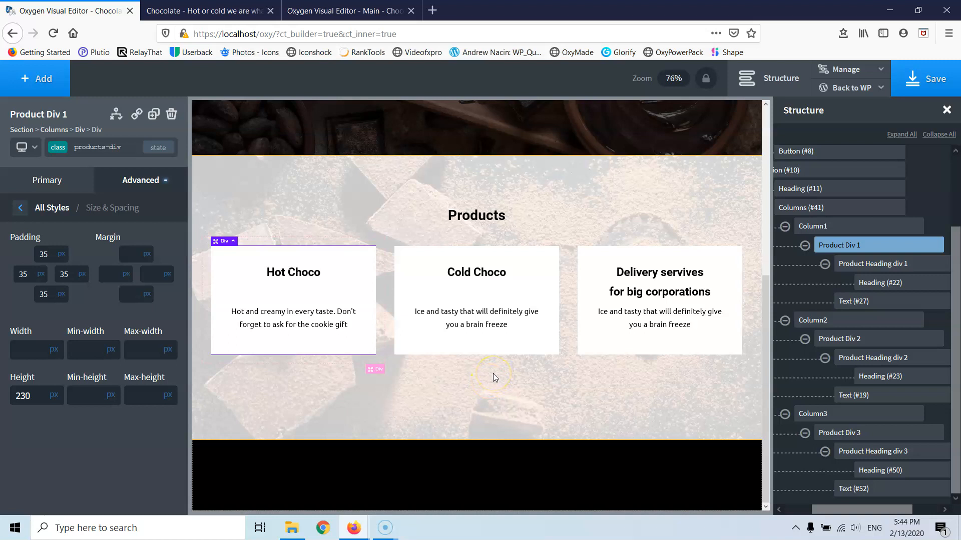
scroll(279, 343, "up", 4)
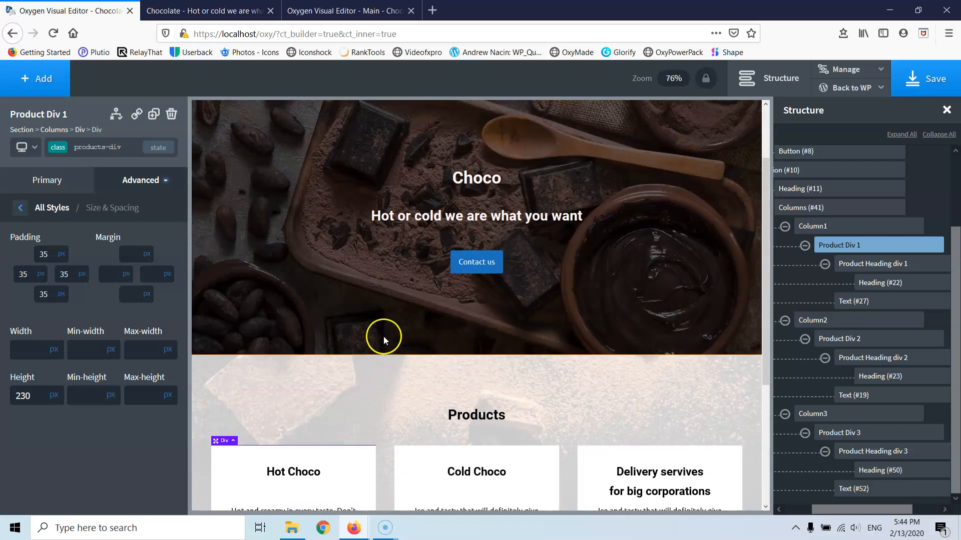
scroll(381, 336, "down", 4)
scroll(388, 328, "up", 4)
scroll(387, 326, "down", 4)
scroll(387, 326, "up", 4)
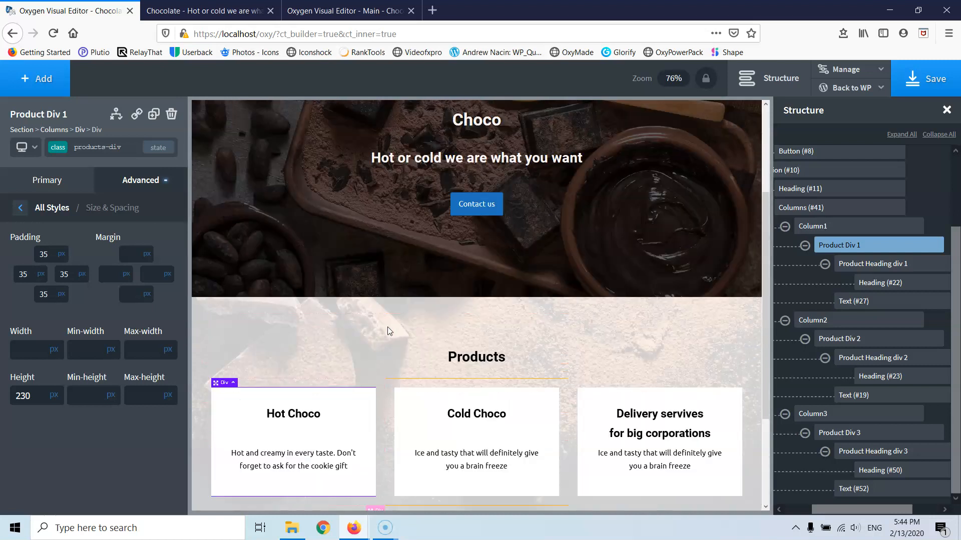
scroll(386, 326, "down", 4)
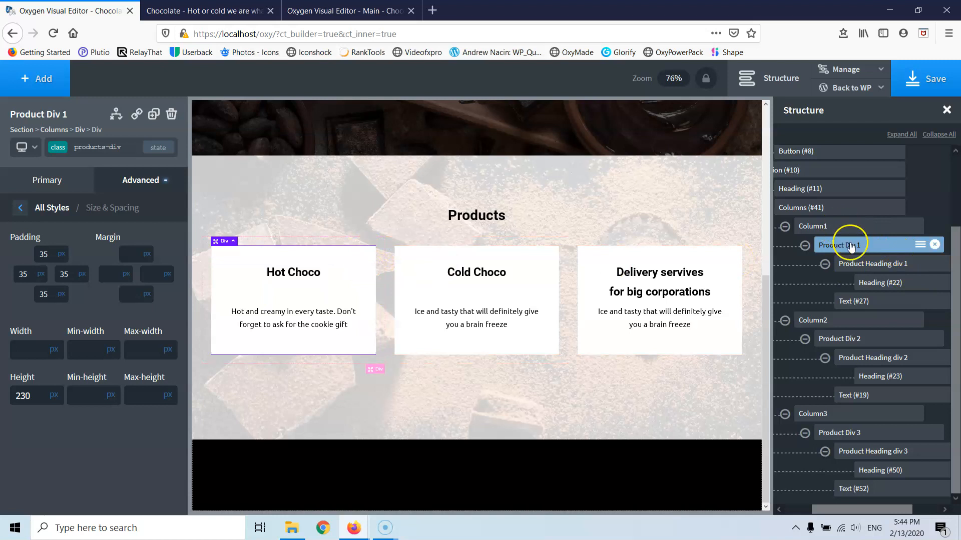
- Make the card's background colour a partly transparent white under Background
left_click(20, 208)
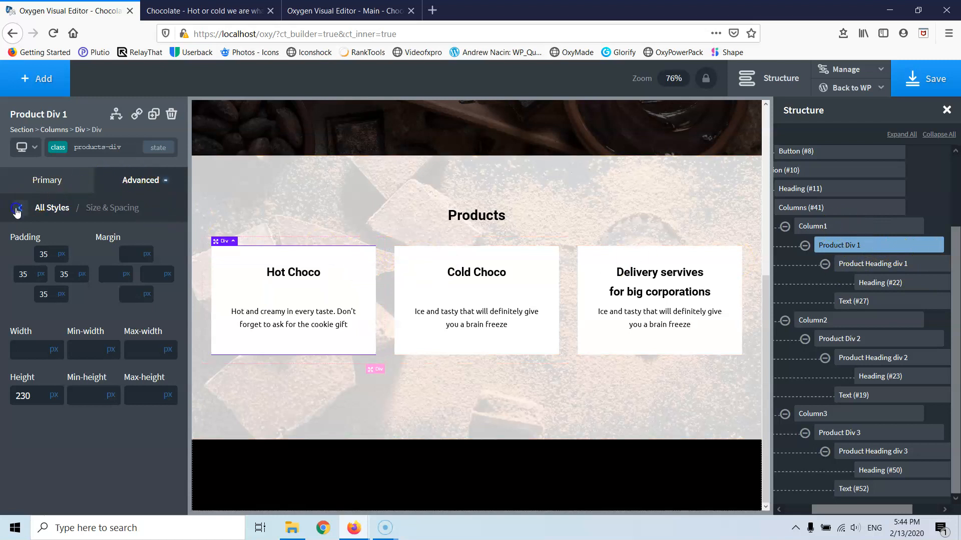
left_click(80, 225)
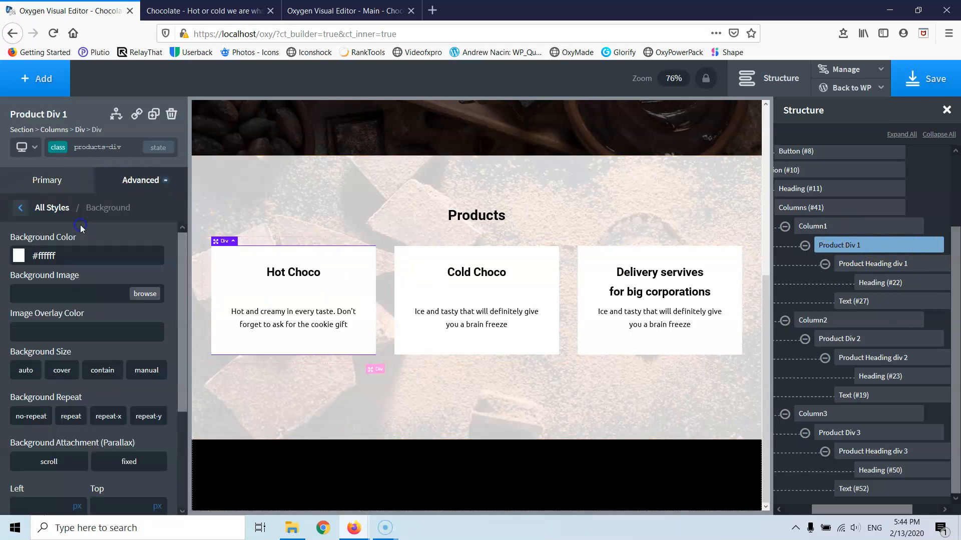
left_click(23, 261)
left_click_drag(120, 382, 79, 391)
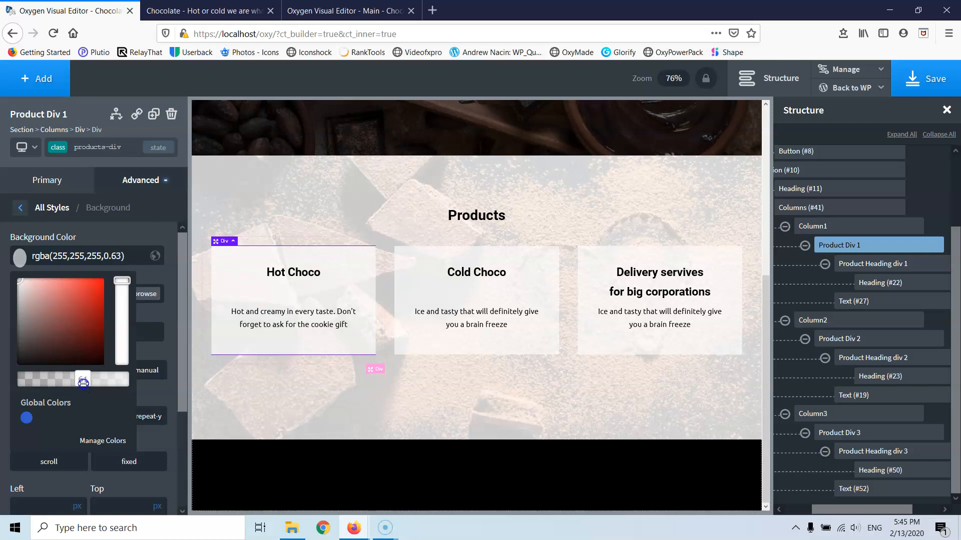
- Fine-tune the card background opacity to 0.65 and close the colour picker
scroll(275, 339, "up", 4)
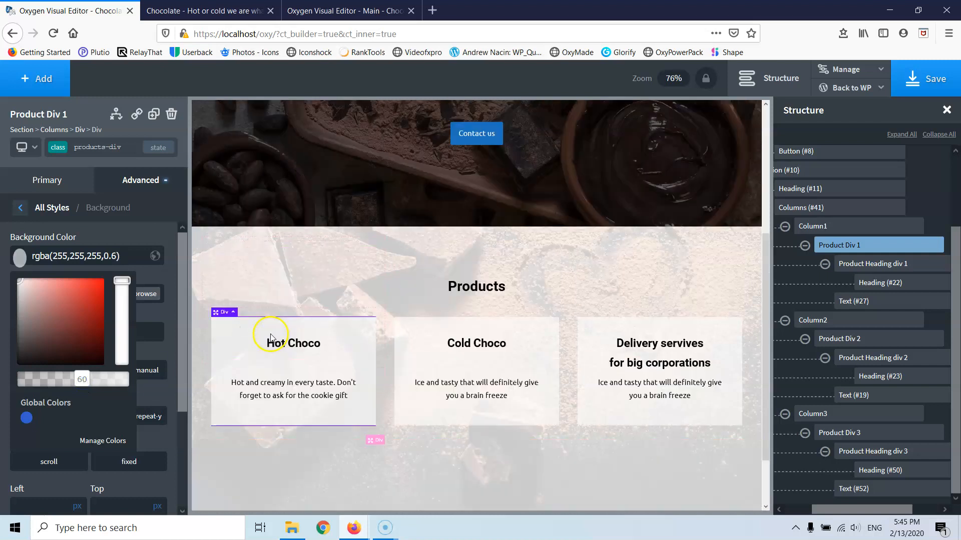
scroll(322, 337, "down", 3)
scroll(325, 338, "down", 1)
scroll(325, 338, "up", 1)
scroll(325, 342, "down", 1)
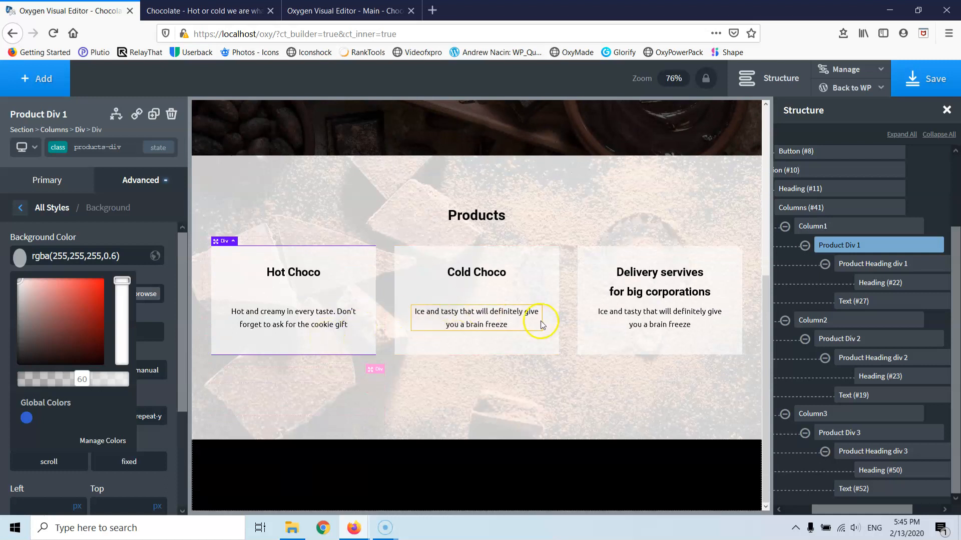
scroll(543, 324, "up", 1)
scroll(542, 322, "down", 1)
scroll(390, 323, "up", 3)
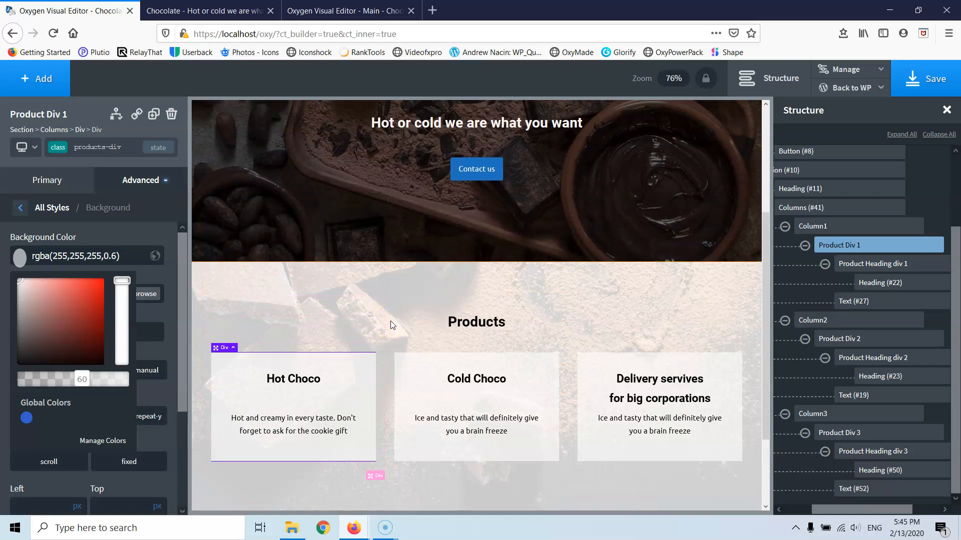
scroll(393, 326, "down", 3)
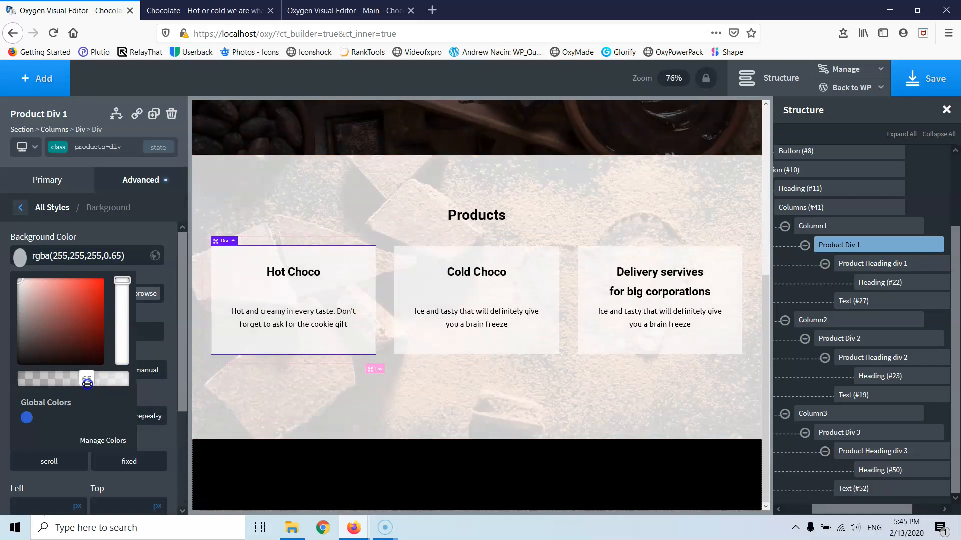
left_click(82, 378)
left_click(140, 237)
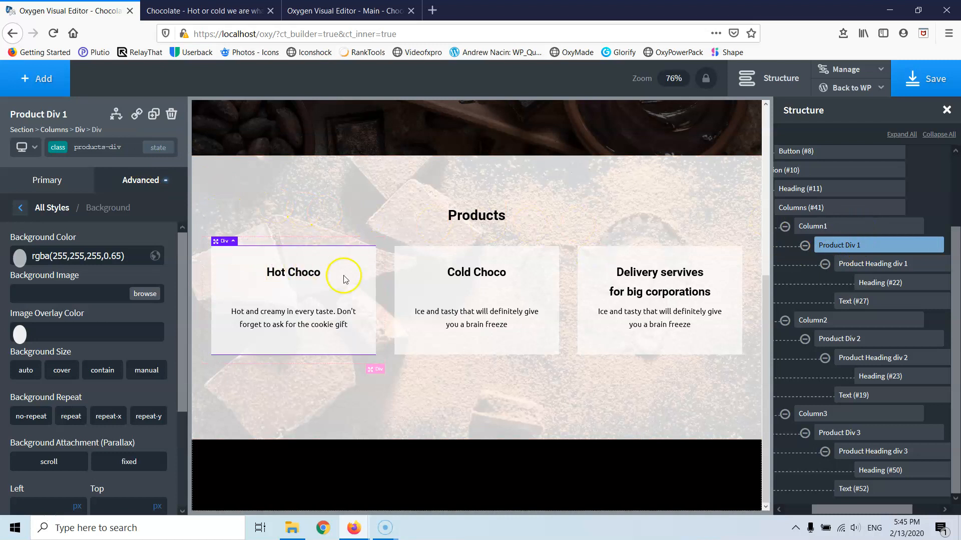
left_click(158, 147)
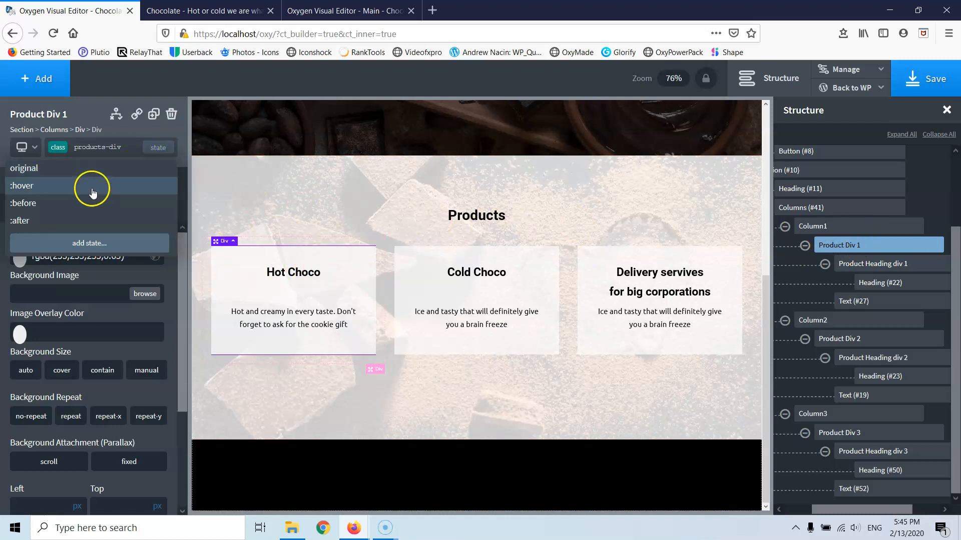
- In the :hover state, lighten the card background colour and make it fully opaque
left_click(52, 186)
left_click(21, 258)
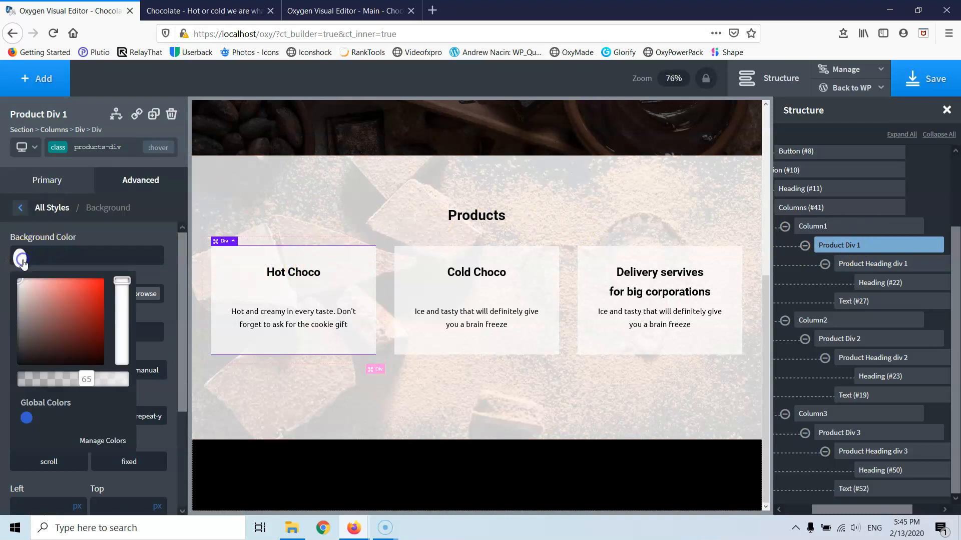
mouse_move(54, 318)
left_mouse_down()
mouse_move(18, 316)
mouse_move(6, 283)
left_mouse_up()
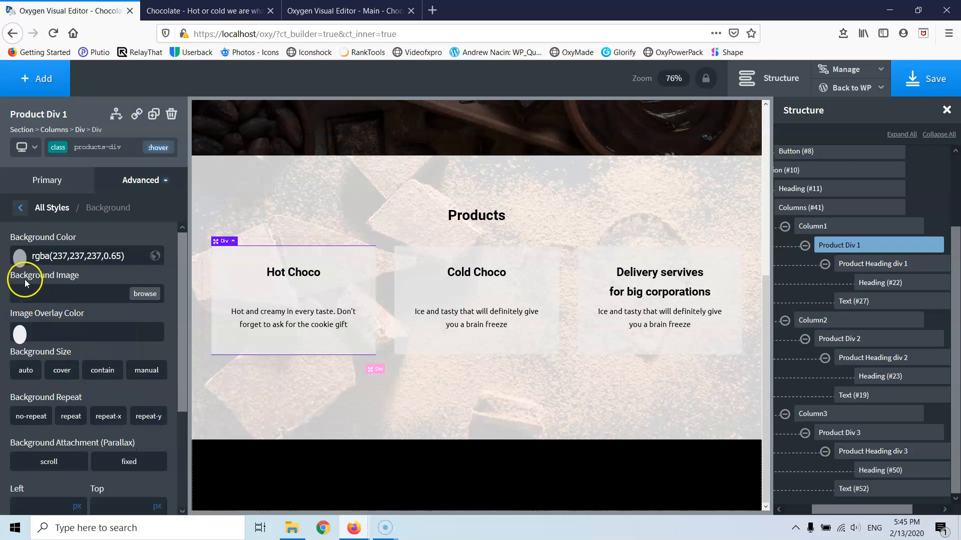
left_click(20, 258)
left_click_drag(87, 378, 120, 379)
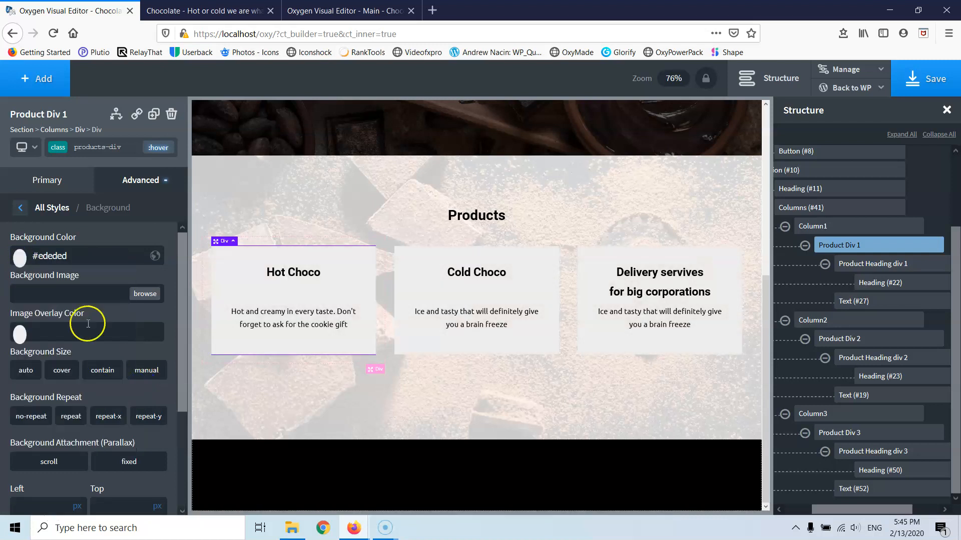
left_click(20, 258)
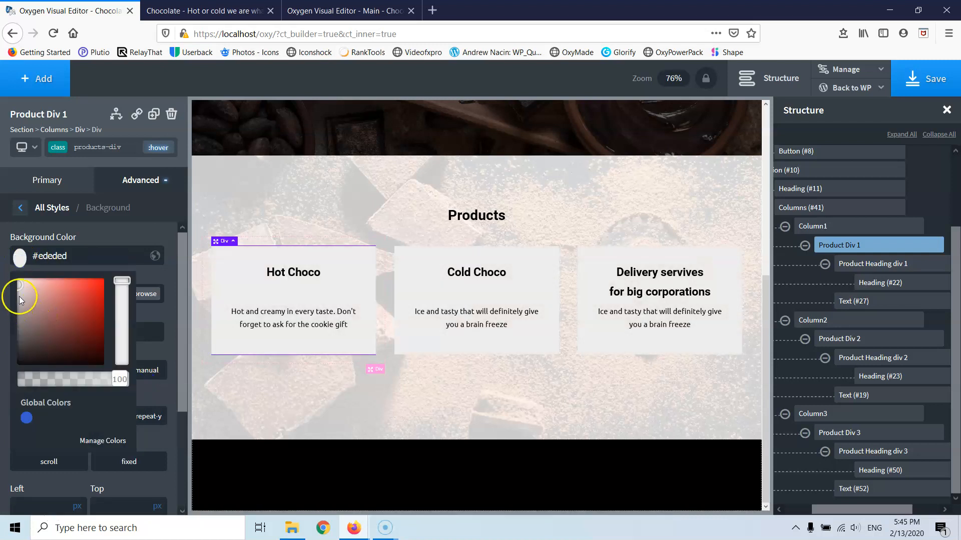
- In the normal state, try the global blue card background, then clear it
left_click(158, 148)
left_click(111, 164)
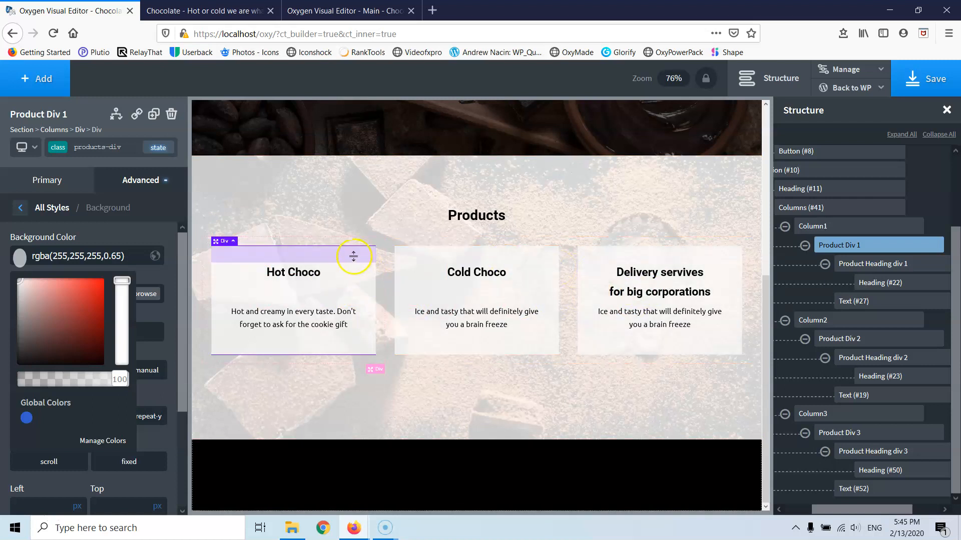
scroll(352, 258, "up", 5)
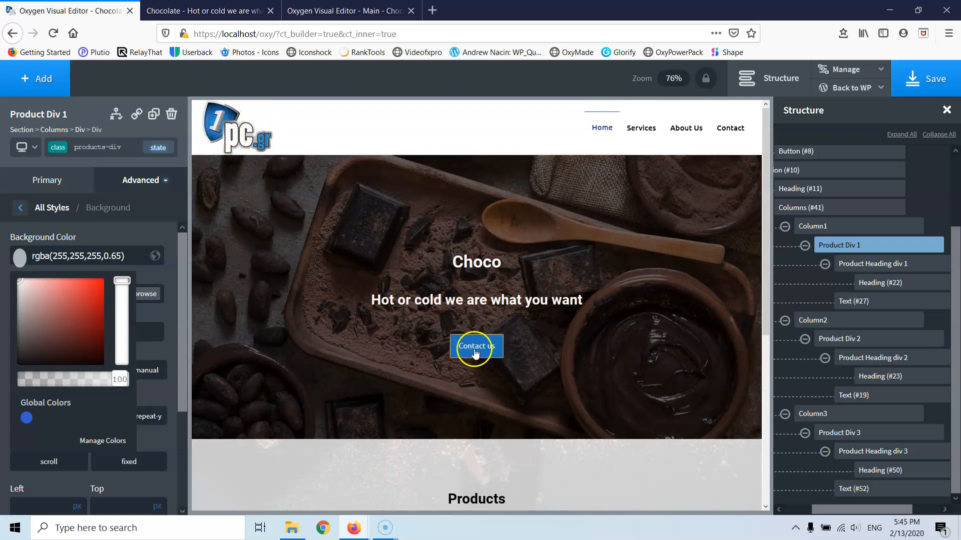
scroll(451, 341, "down", 5)
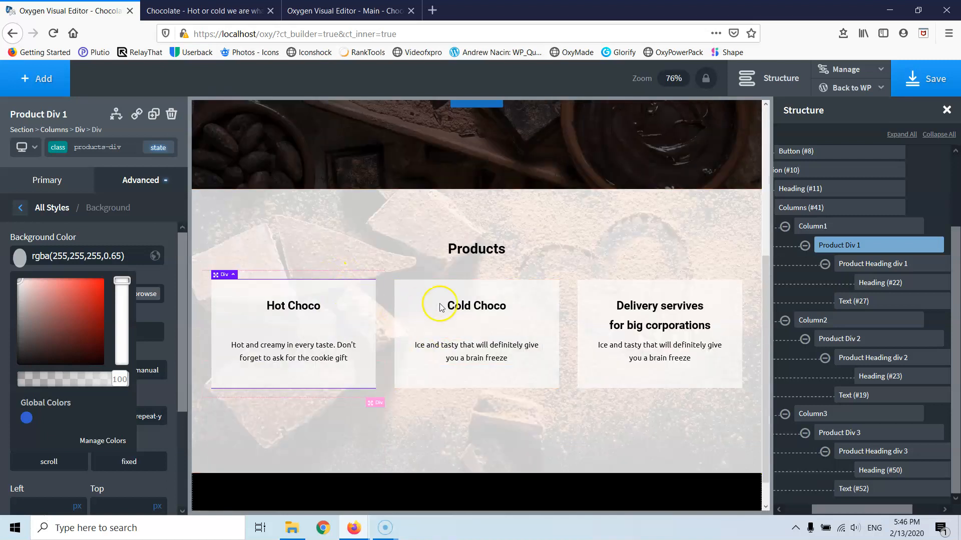
left_click(30, 419)
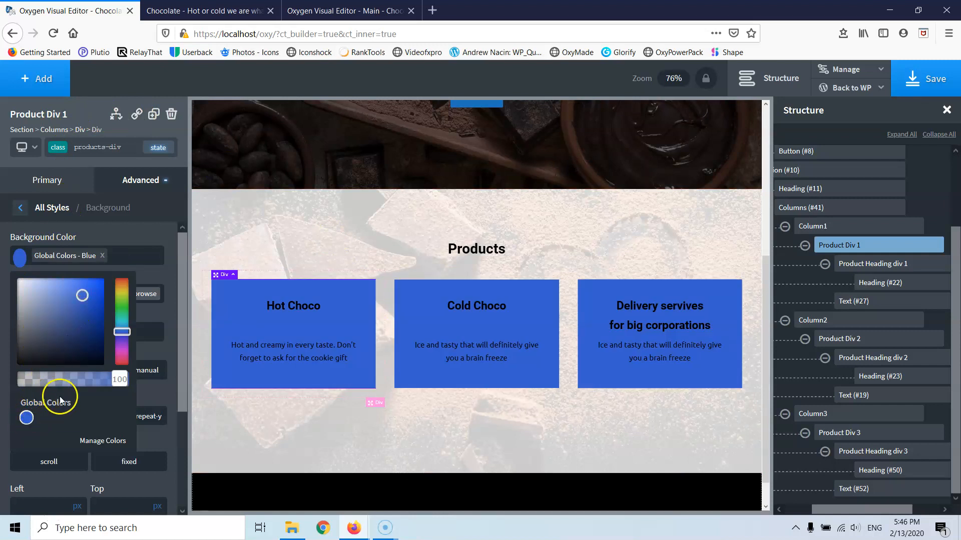
left_click(103, 256)
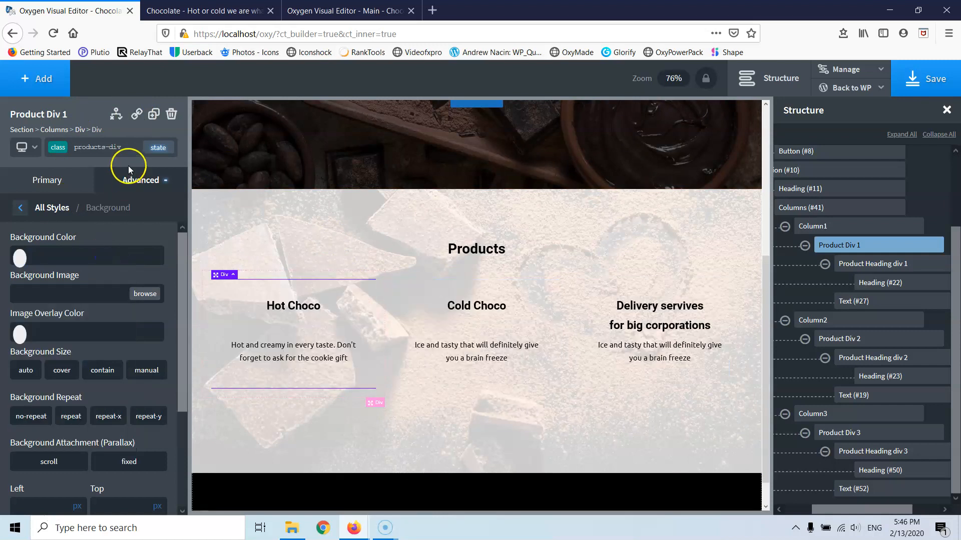
- Set the normal-state card background to translucent white, about rgba(255,255,255,0.64)
left_click(158, 147)
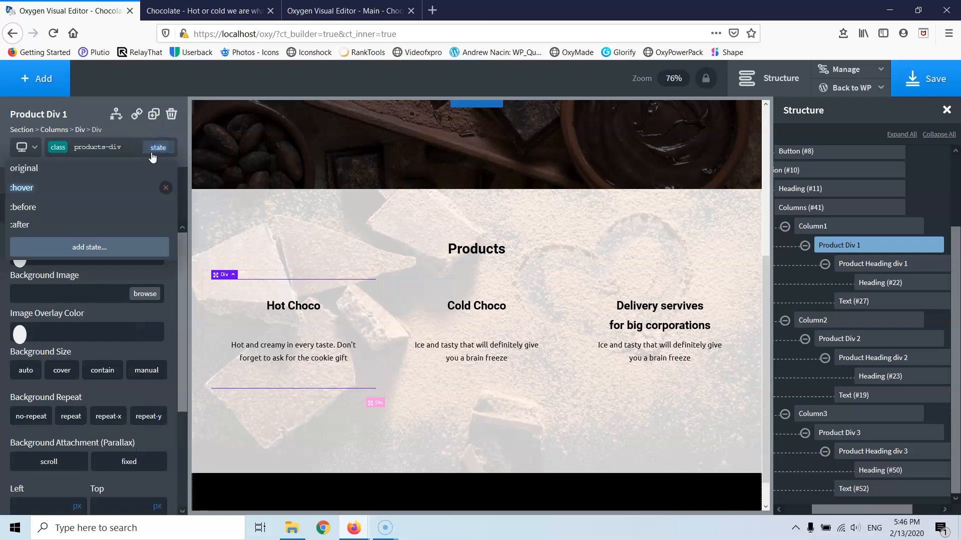
left_click(87, 192)
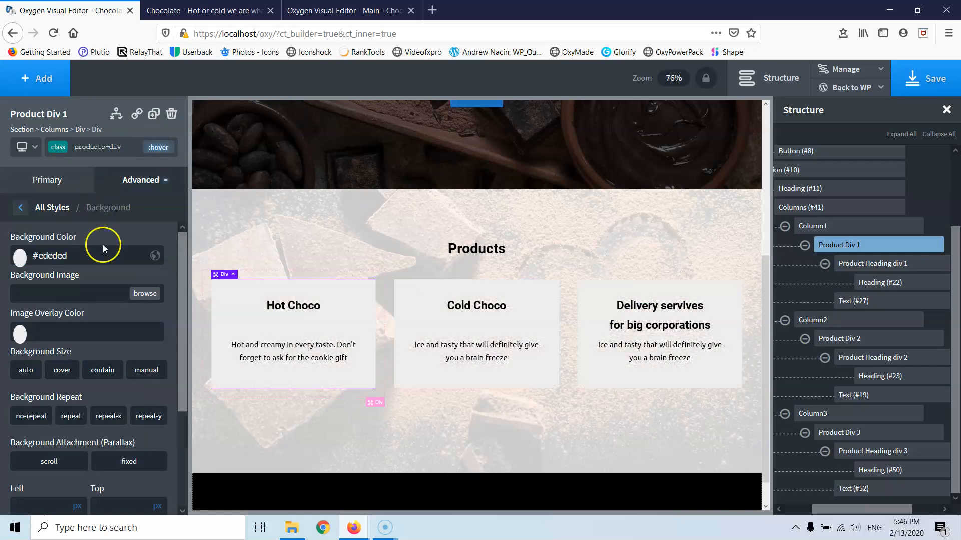
left_click(156, 147)
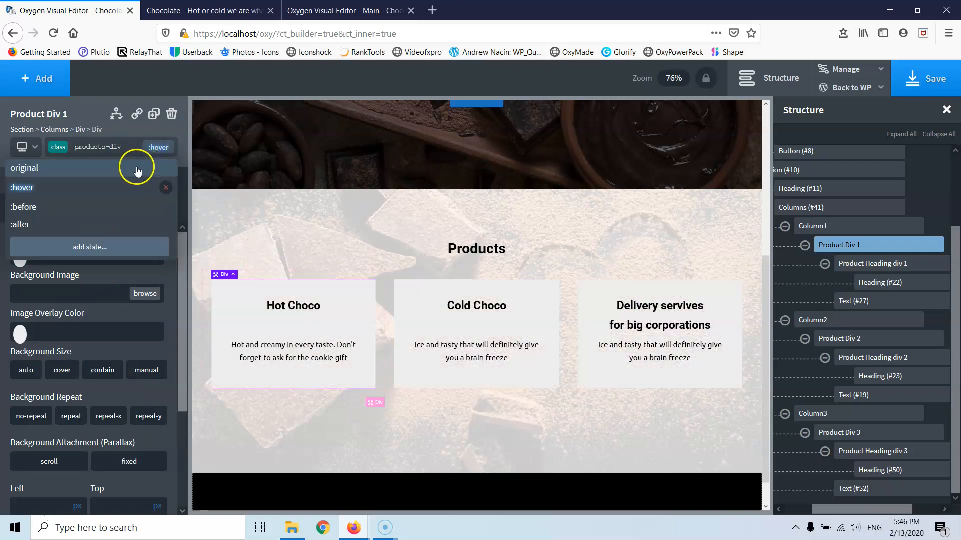
left_click(137, 170)
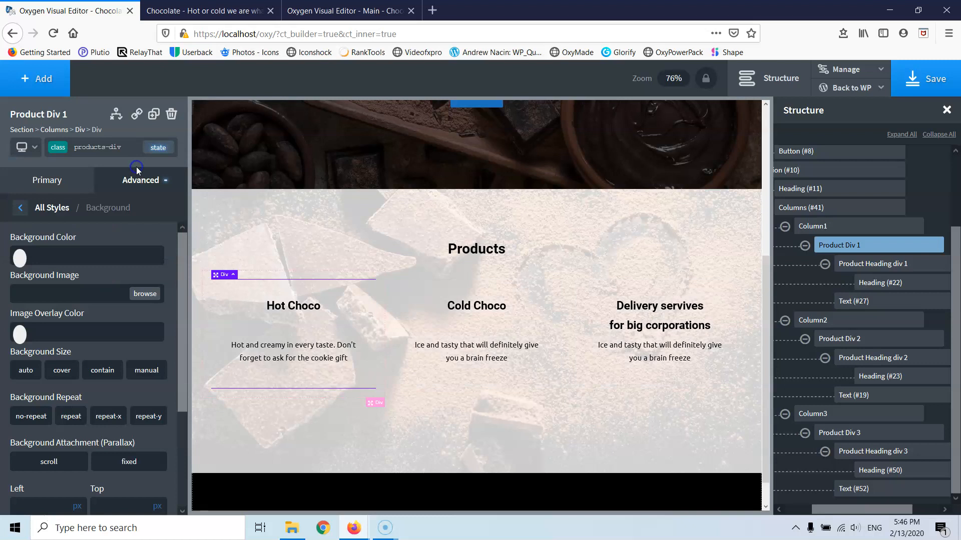
left_click(20, 260)
left_click(20, 283)
left_click_drag(9, 255, 9, 255)
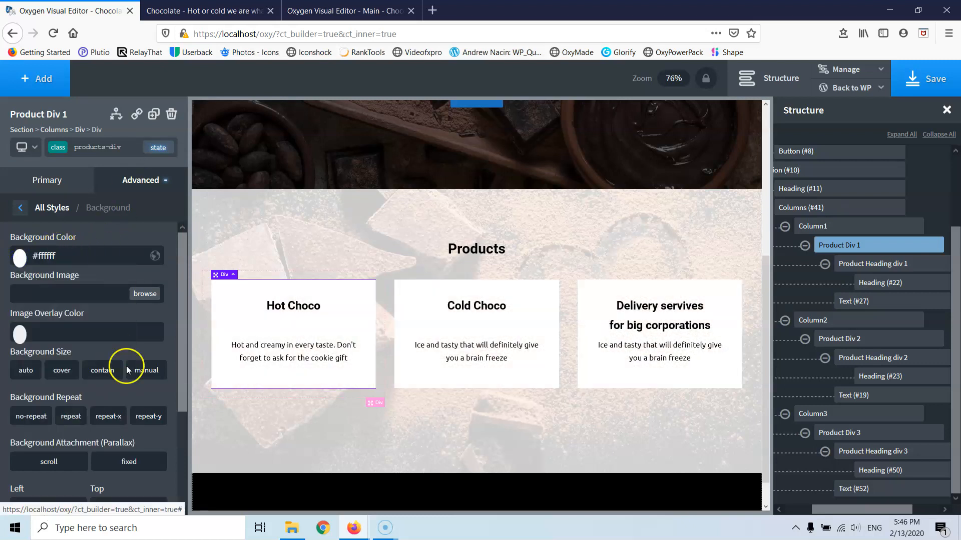
left_click(19, 258)
left_click_drag(119, 380, 89, 385)
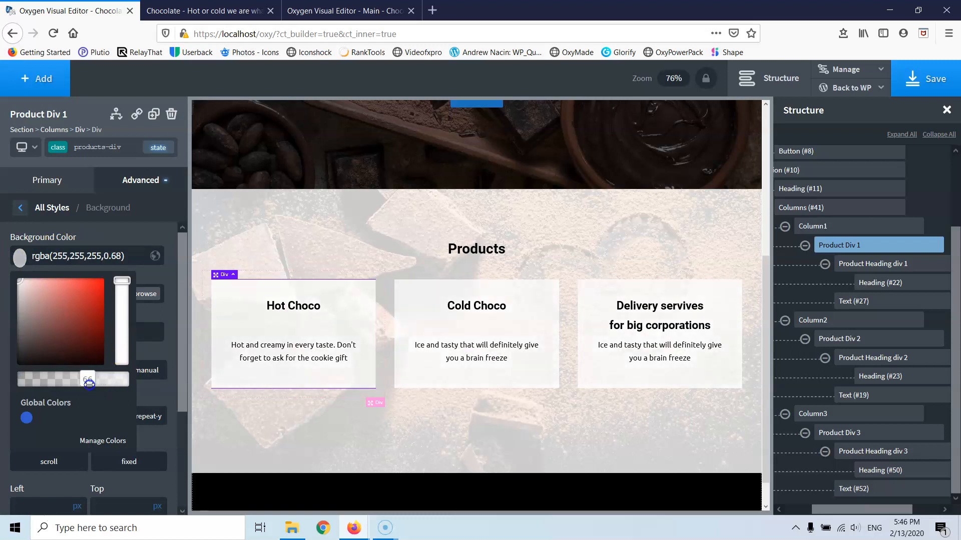
- Give the :hover state a light blue background based on the global blue, then return to normal
left_click(151, 148)
left_click(132, 185)
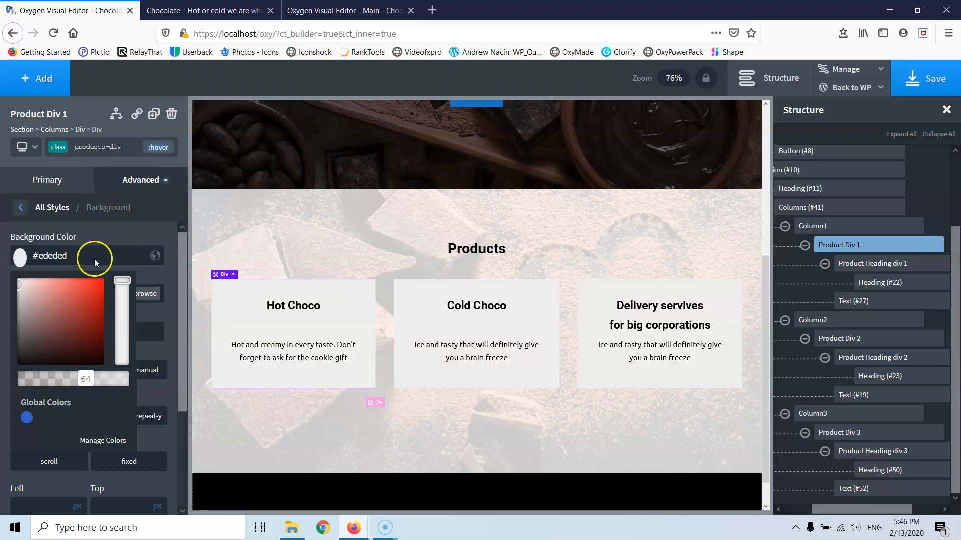
left_click(106, 231)
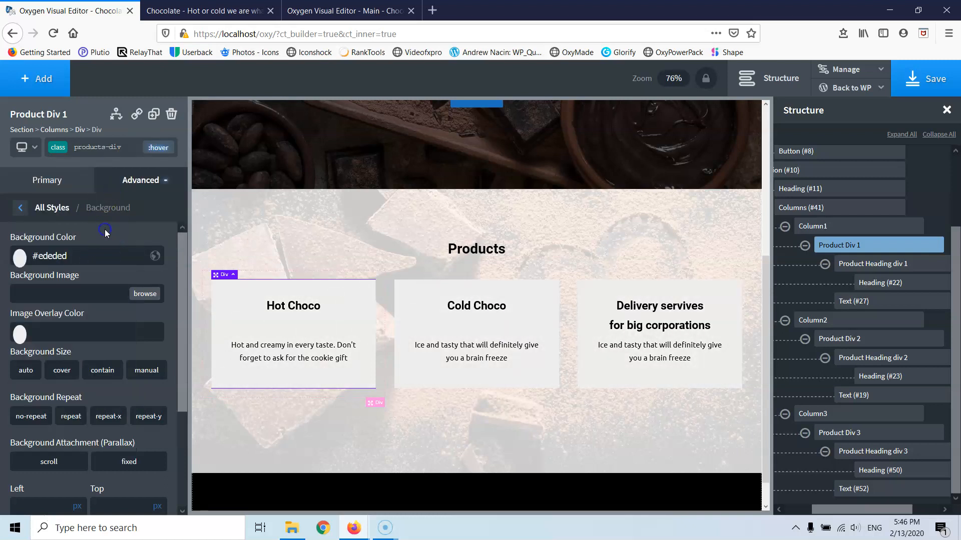
left_click(20, 258)
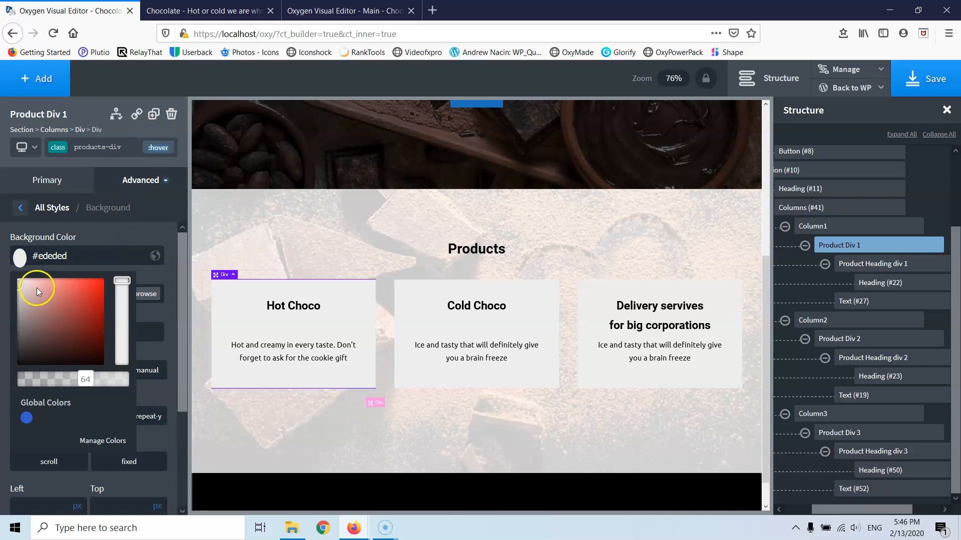
left_click(27, 417)
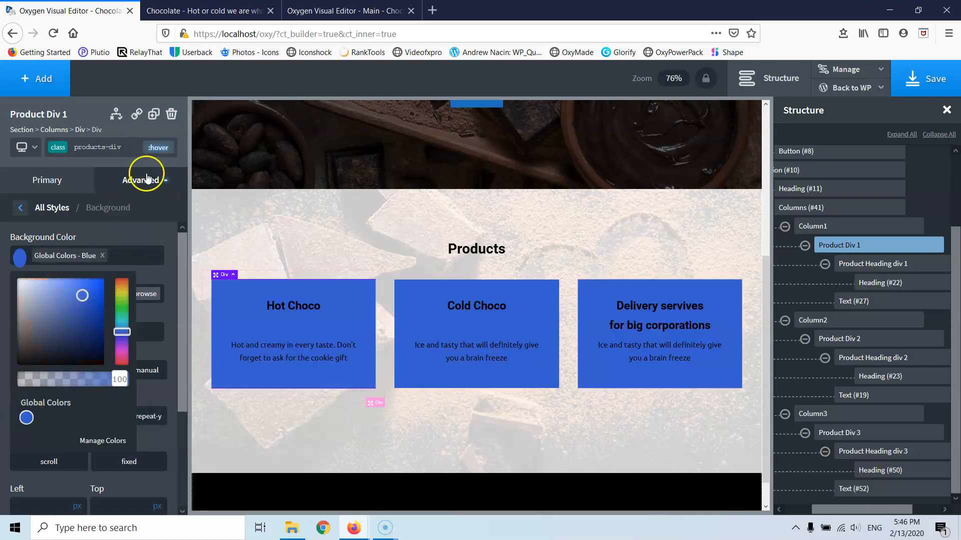
left_click_drag(80, 293, 48, 278)
left_click(155, 146)
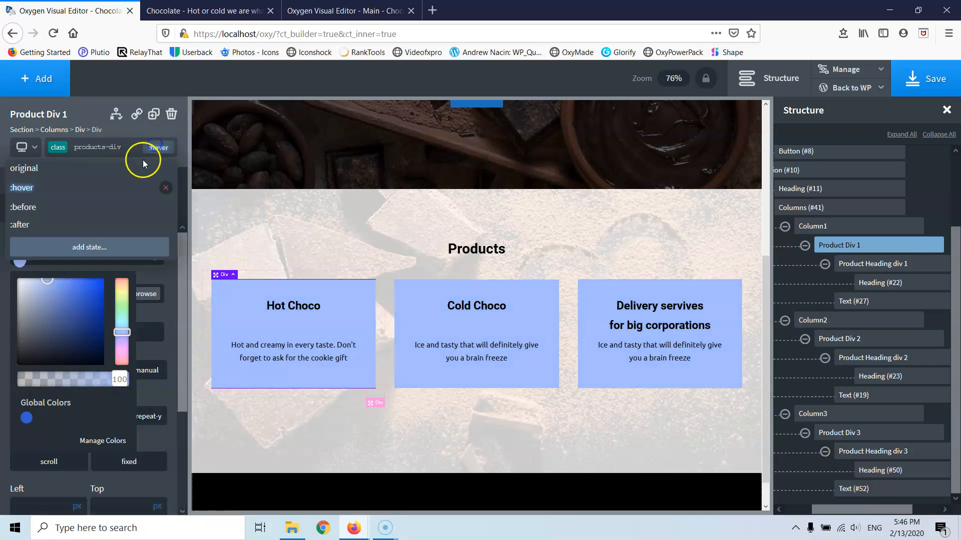
left_click(143, 165)
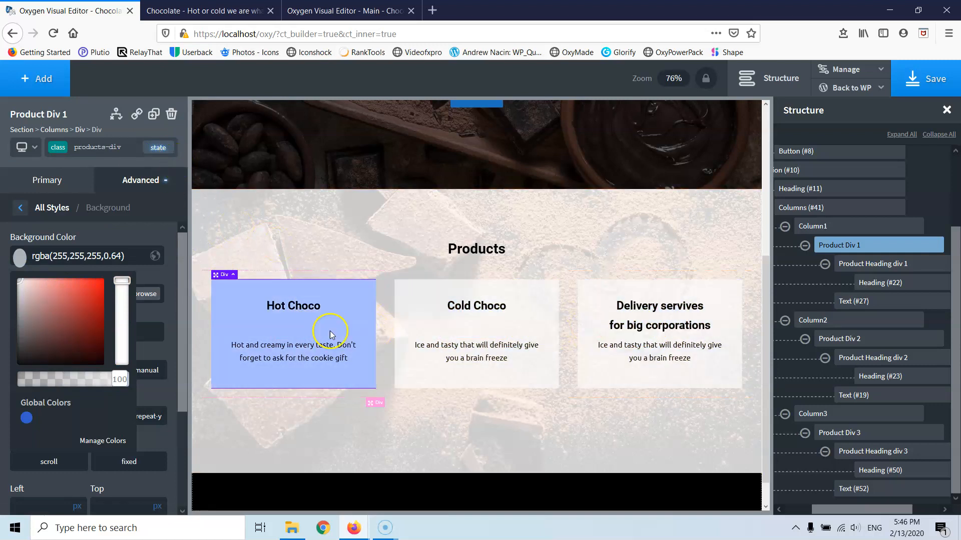
left_click(20, 208)
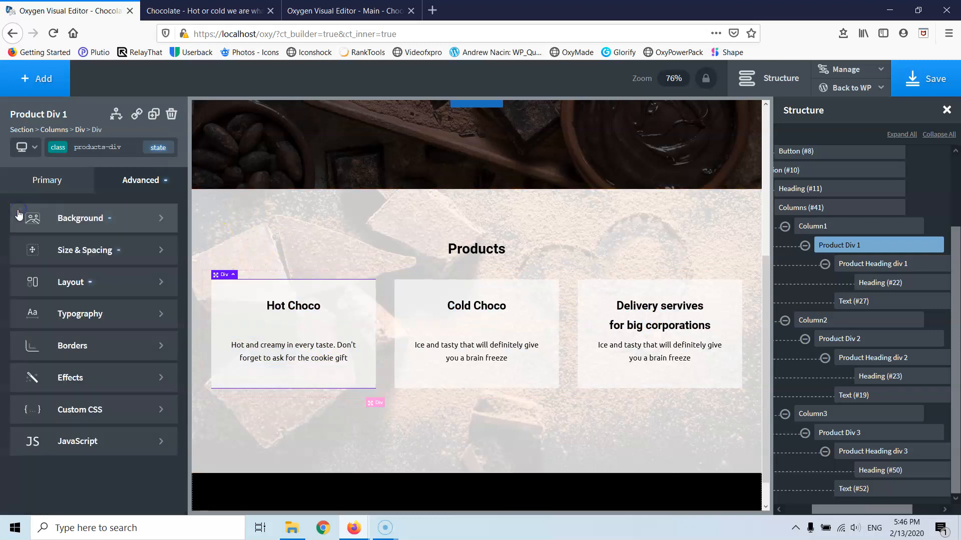
- Set the cards' transition duration to .3 s under Effects > Transition, then save the page
left_click(89, 378)
left_click(74, 440)
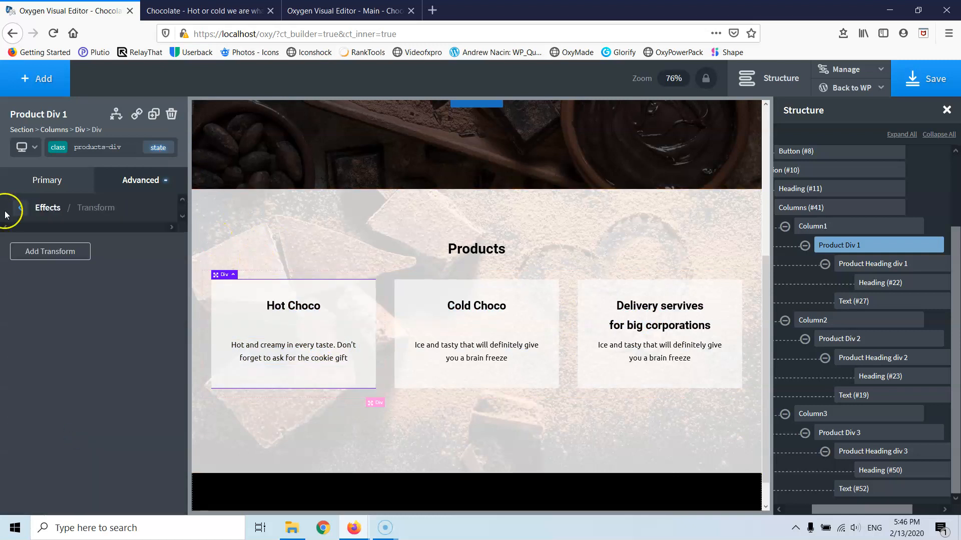
left_click(21, 208)
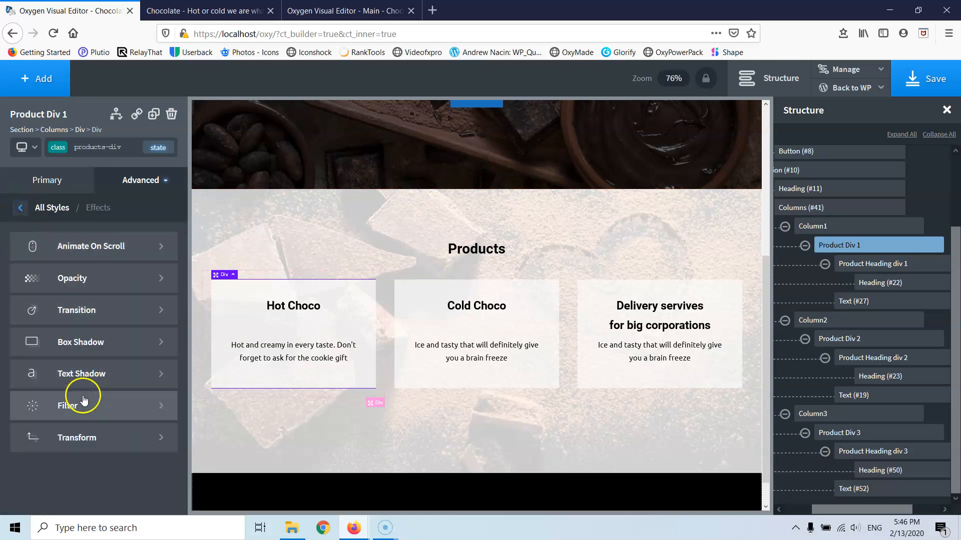
left_click(89, 309)
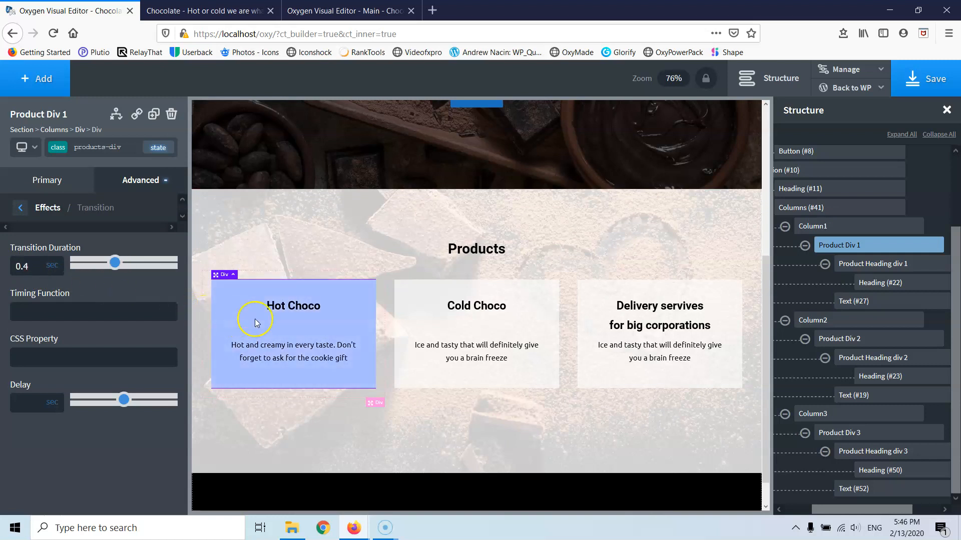
left_click(31, 267)
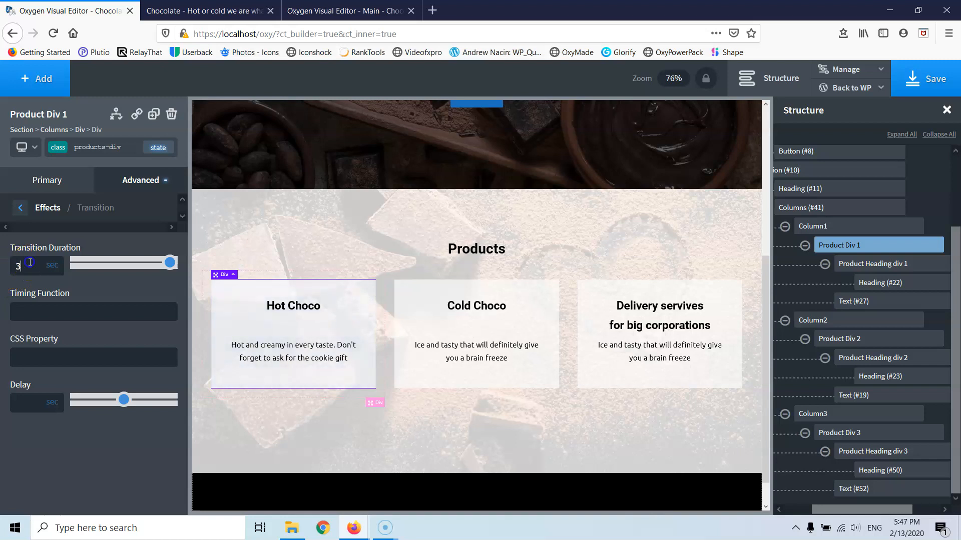
type(".3")
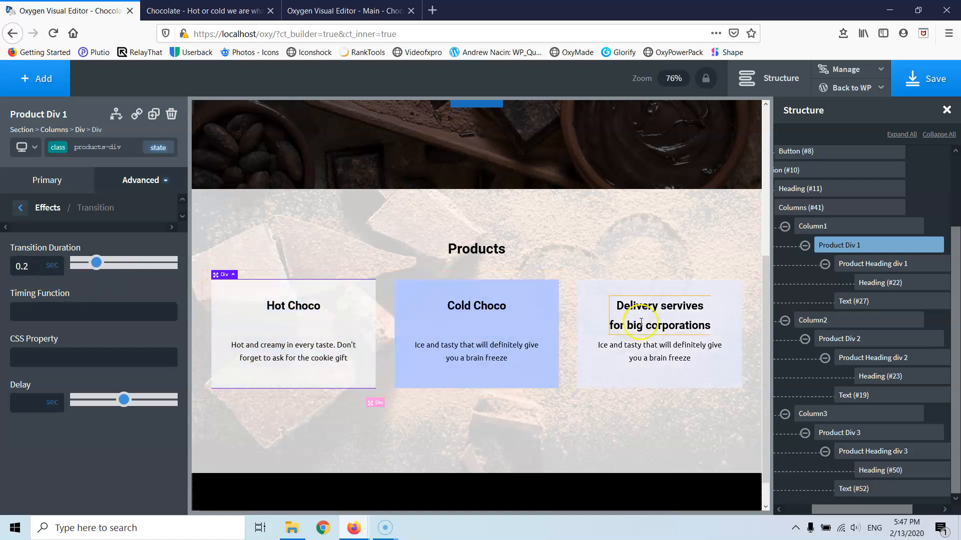
left_click(927, 77)
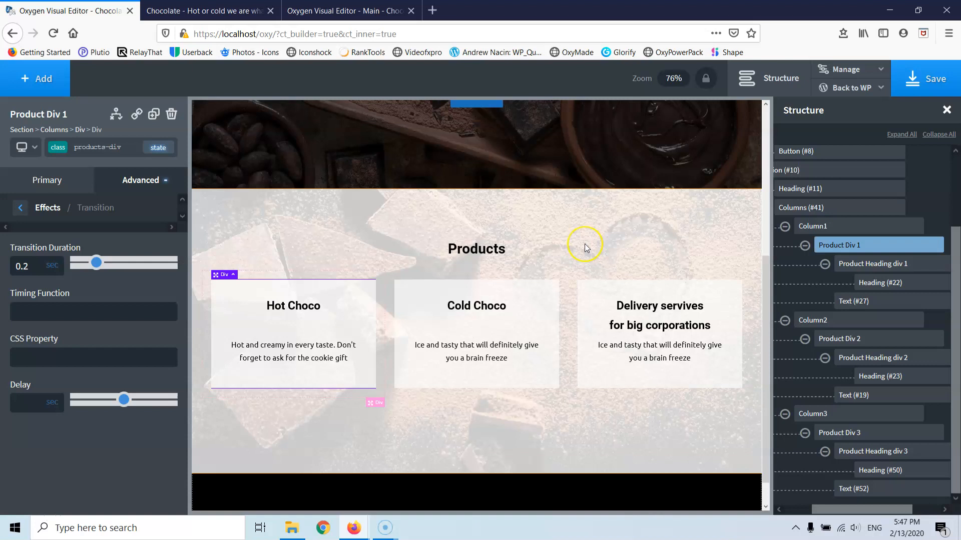
scroll(585, 247, "down", 1)
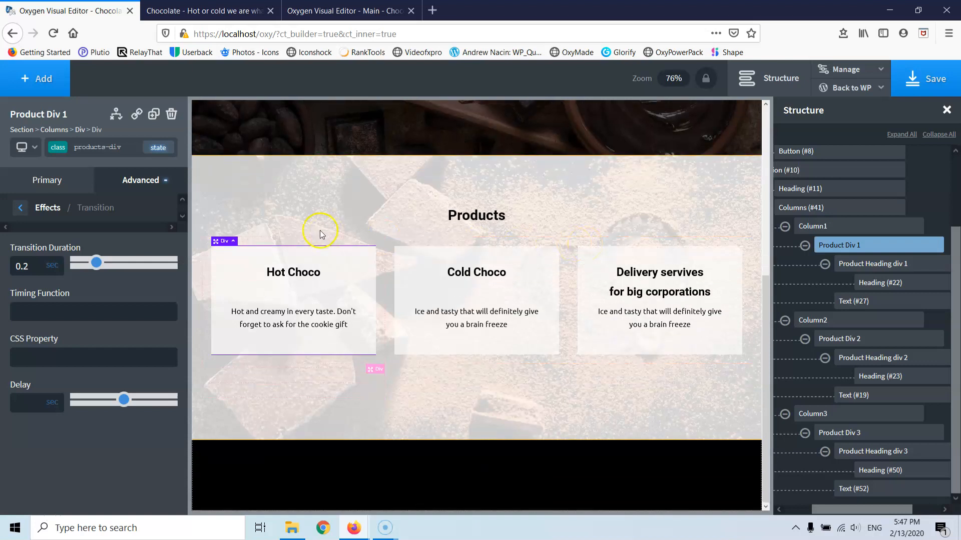
- Add a new Section below Products and clear its class name to edit its id
left_click(31, 79)
left_click(34, 205)
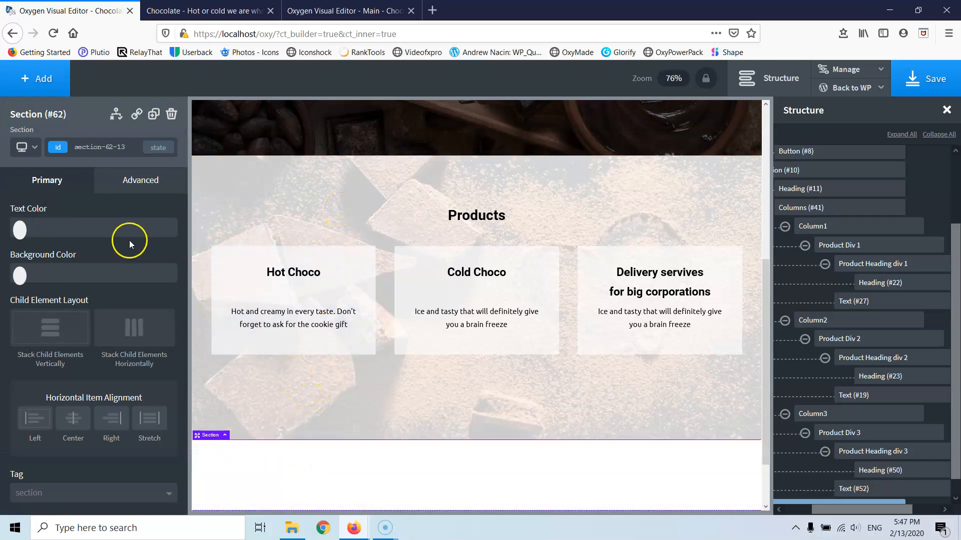
left_click(106, 147)
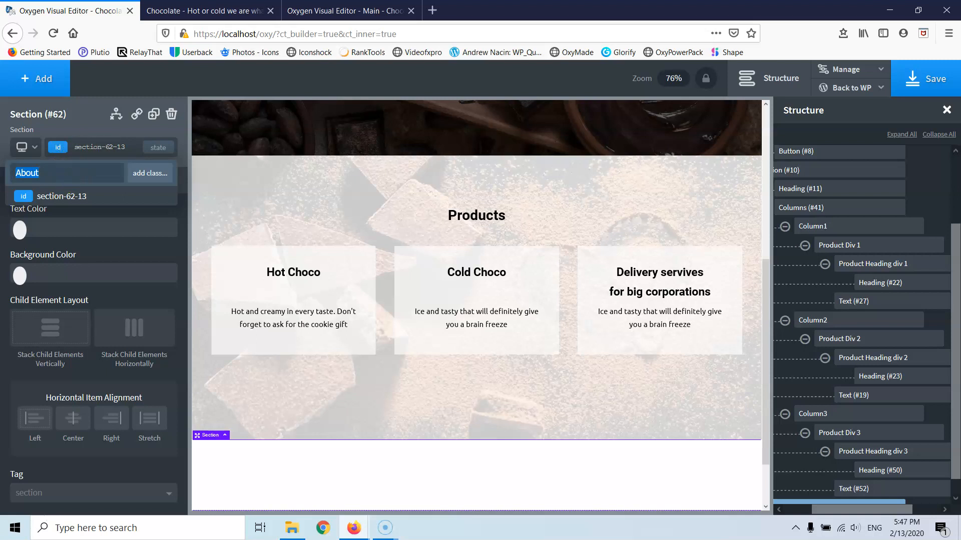
key("BackSpace")
left_click(132, 146)
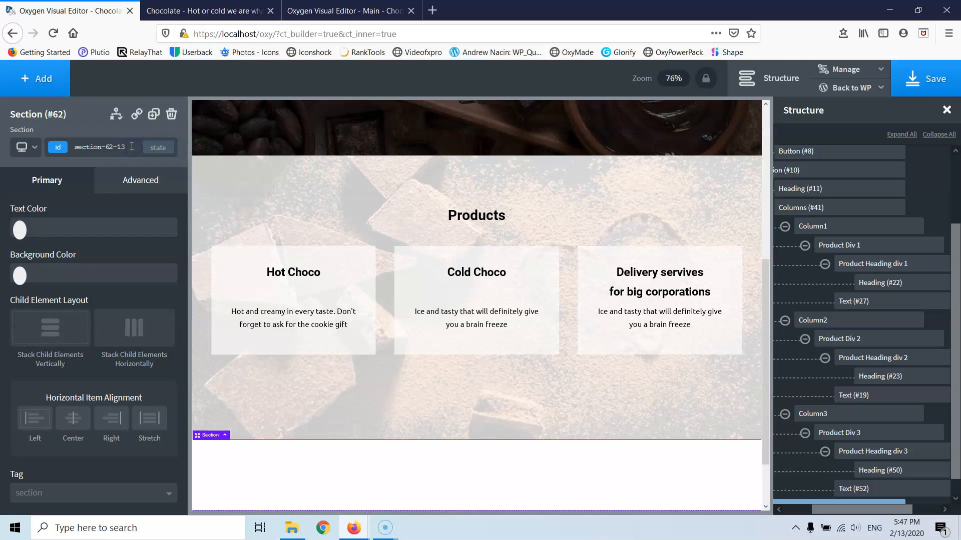
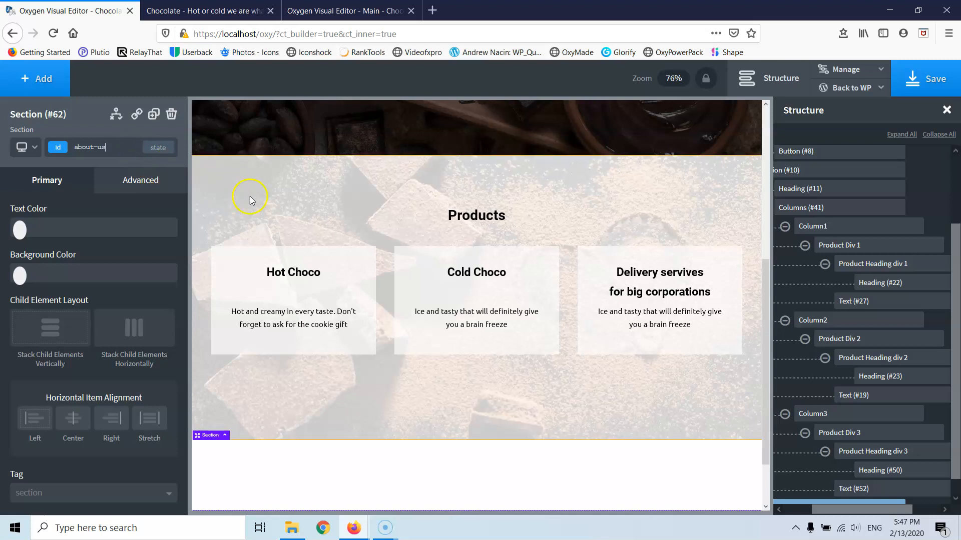
- Shorten the empty section's ID from 'about-us' to 'about'
left_click(111, 150)
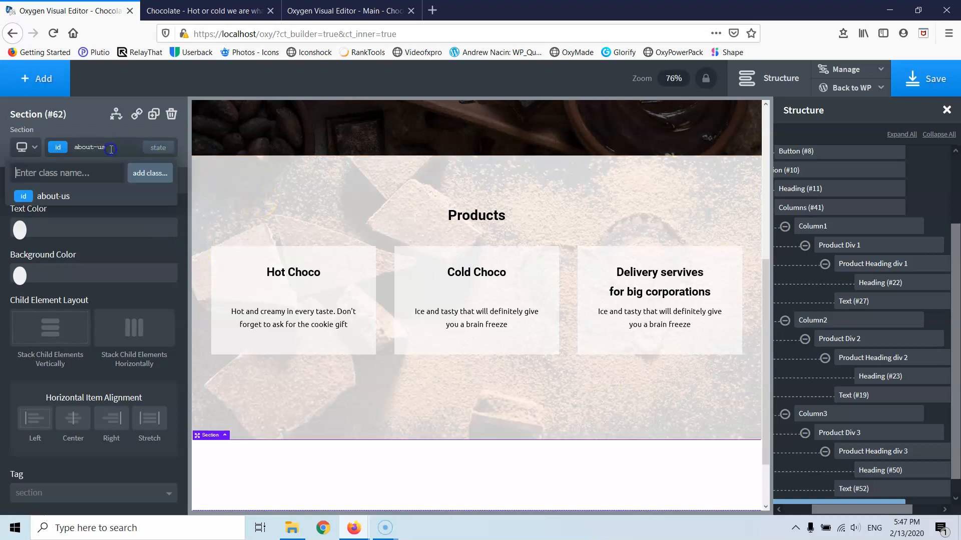
left_click(111, 148)
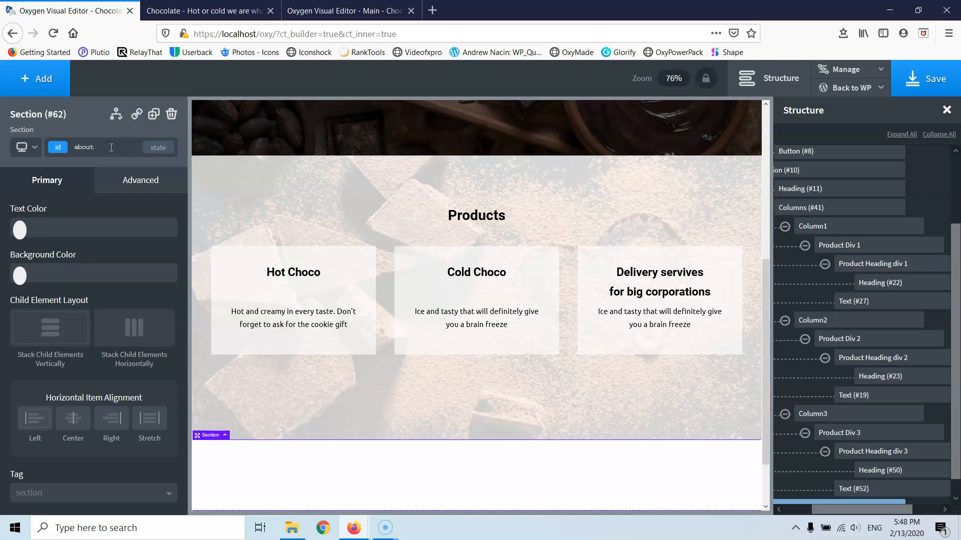
left_click(275, 190)
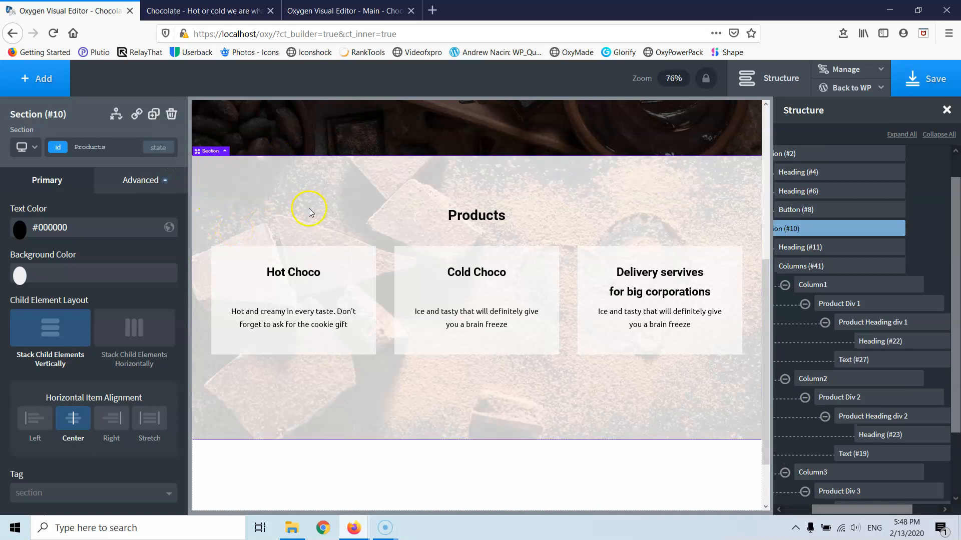
left_click(292, 465)
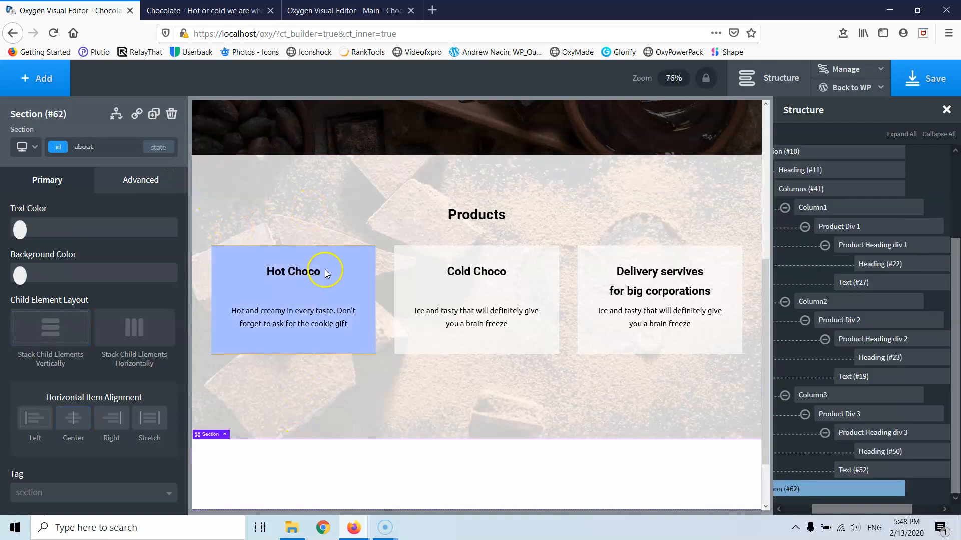
scroll(373, 412, "down", 2)
scroll(343, 294, "up", 3)
scroll(334, 311, "down", 3)
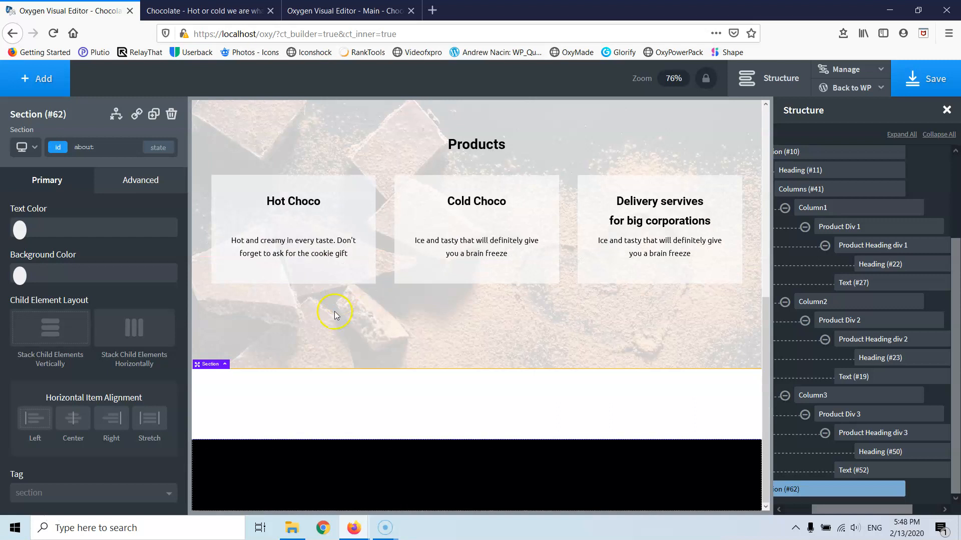
- Set the dark spoons photo about-us.jpg as the section's background image
left_click(124, 181)
left_click(85, 223)
left_click(108, 295)
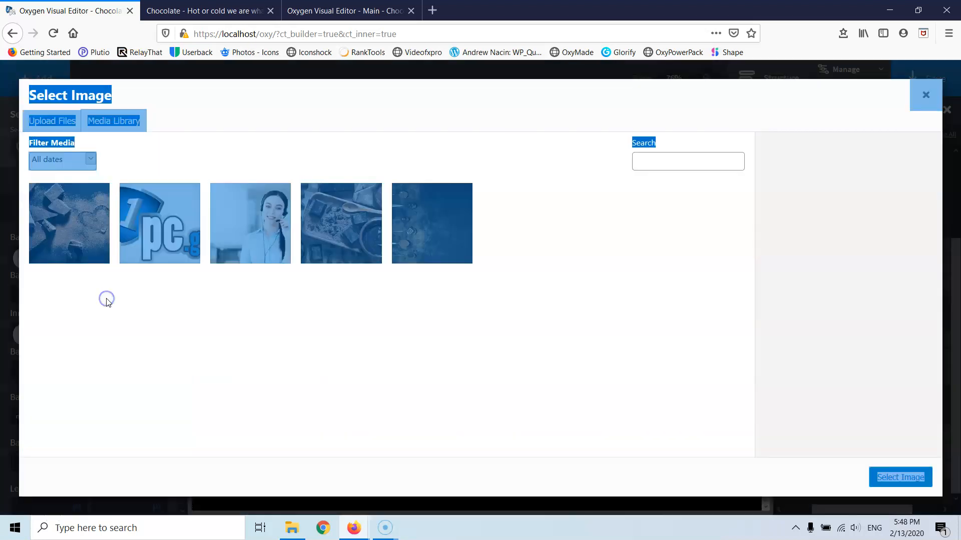
left_click(394, 234)
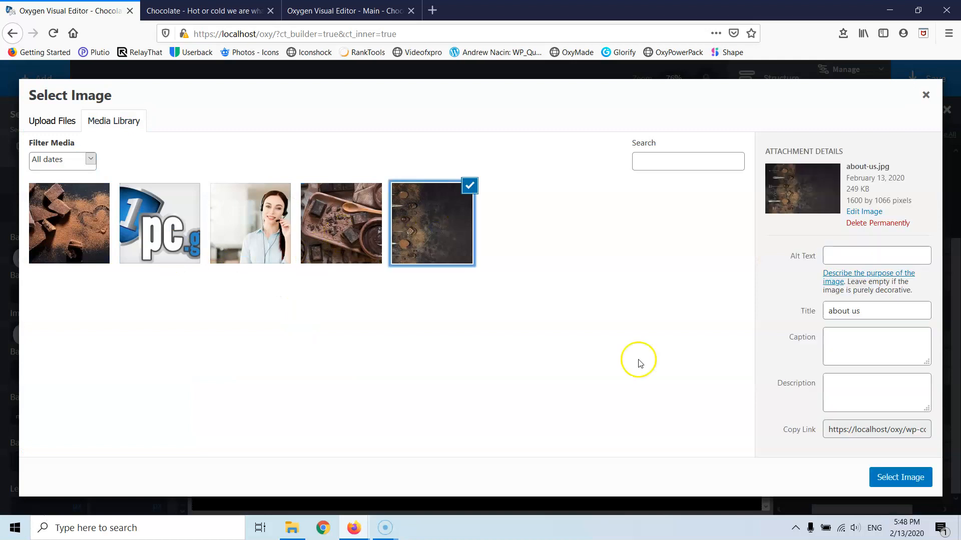
left_click(908, 476)
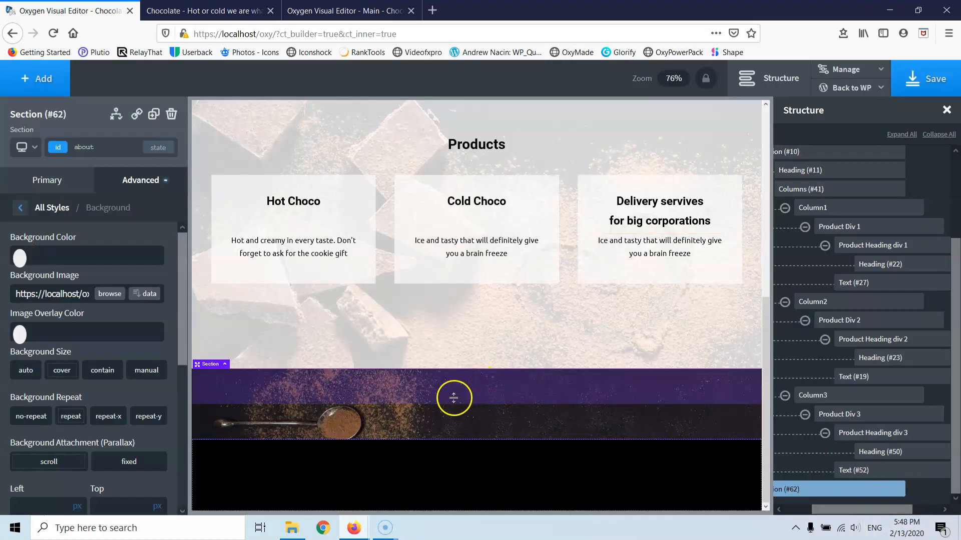
scroll(362, 348, "up", 3)
scroll(361, 349, "down", 3)
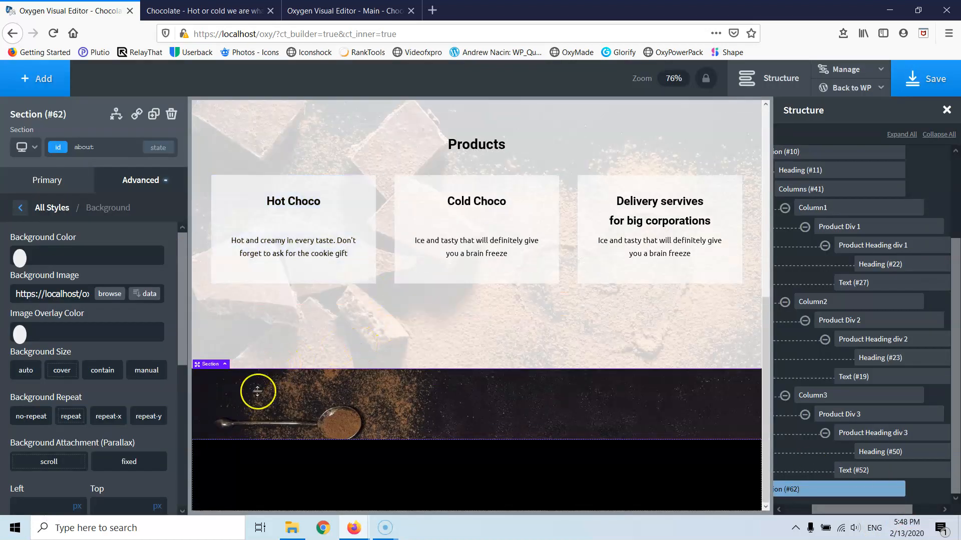
- Set the section's height to 600 px
left_click(22, 208)
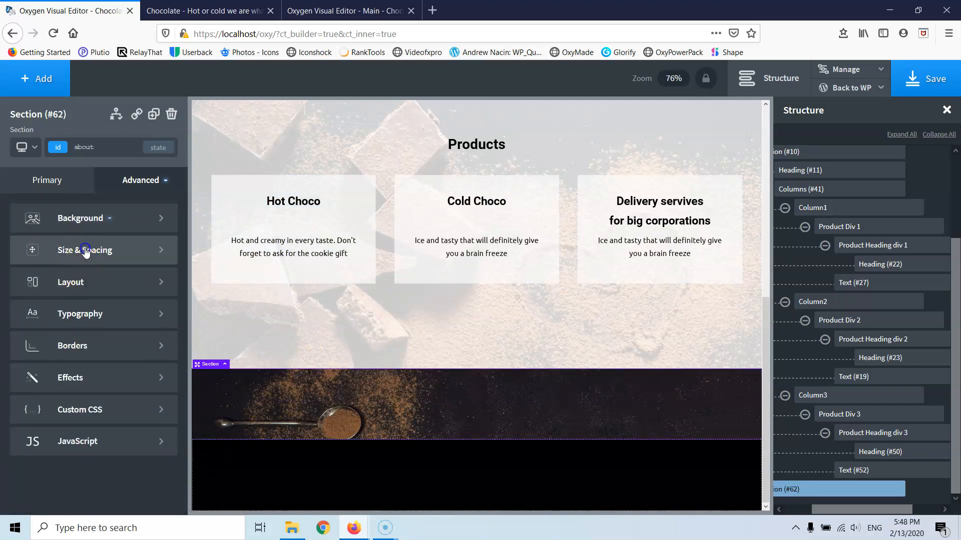
left_click(75, 250)
left_click(30, 391)
type("6")
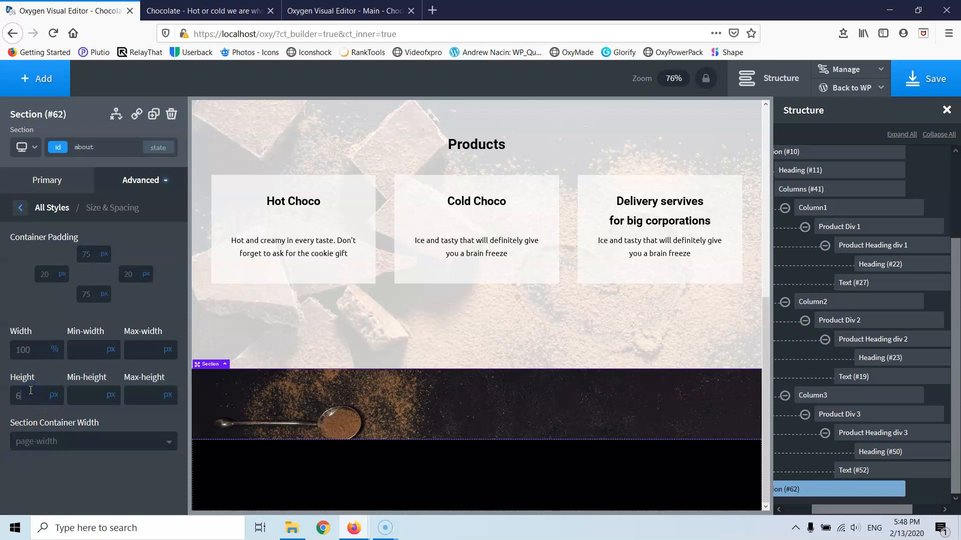
type("00")
scroll(481, 336, "down", 4)
scroll(481, 337, "up", 3)
scroll(480, 336, "down", 3)
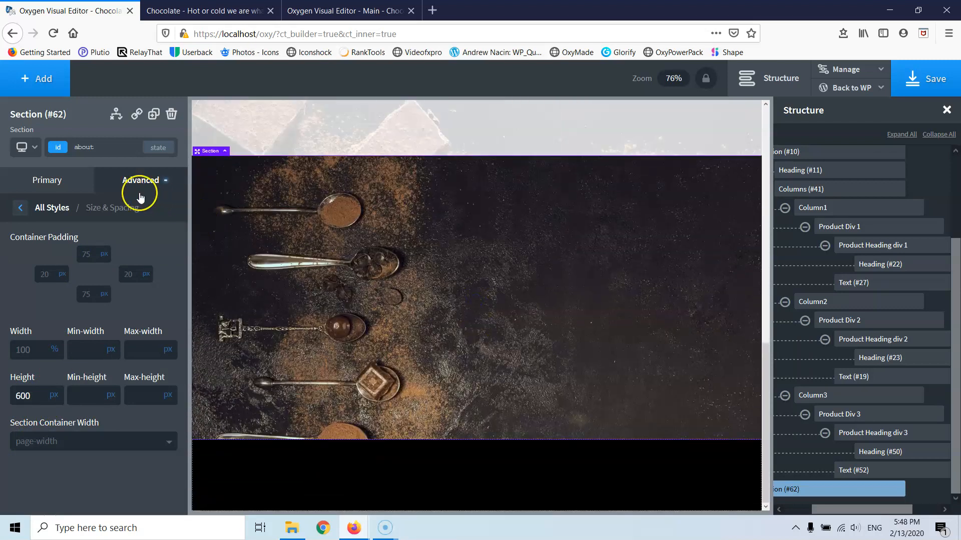
- Position the background at 50% left and 50% top, sized to cover
left_click(21, 210)
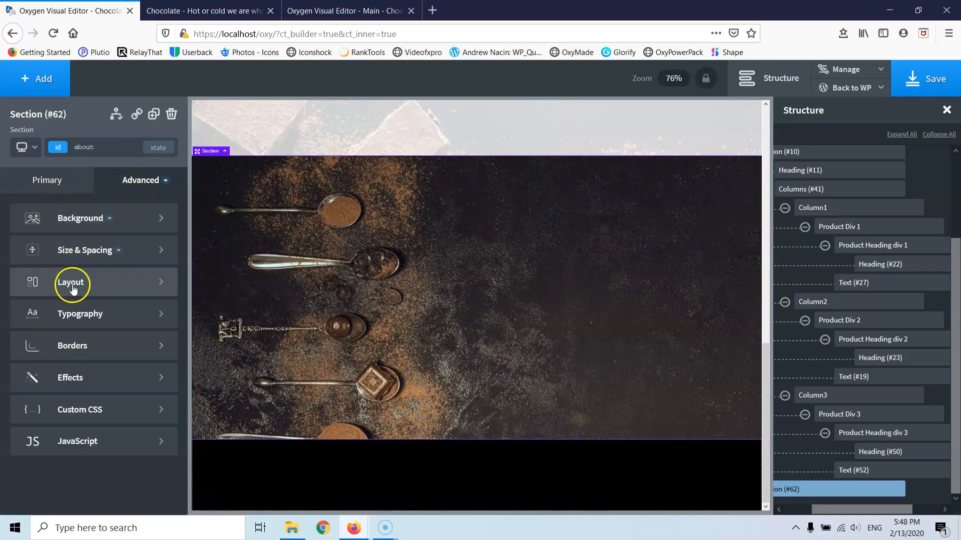
left_click(81, 219)
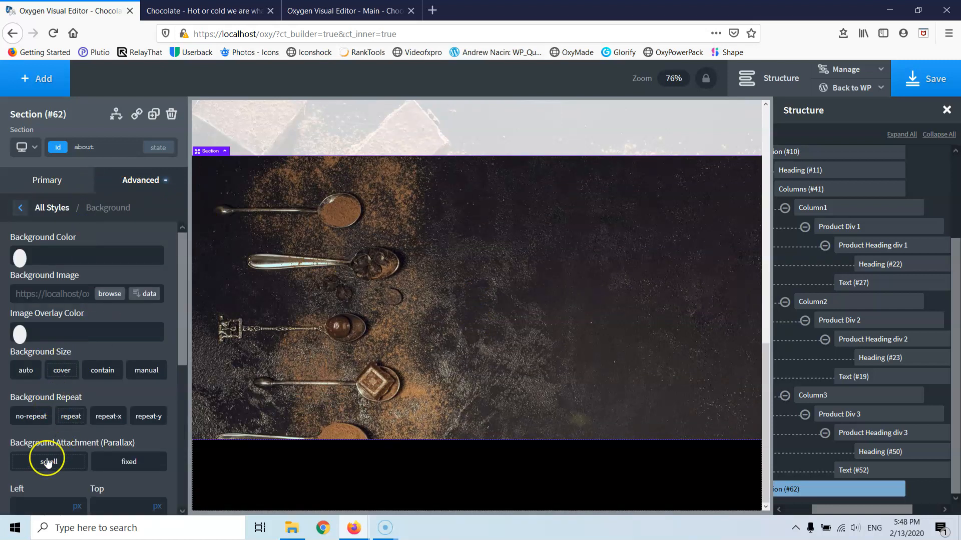
scroll(67, 398, "down", 3)
left_click(44, 356)
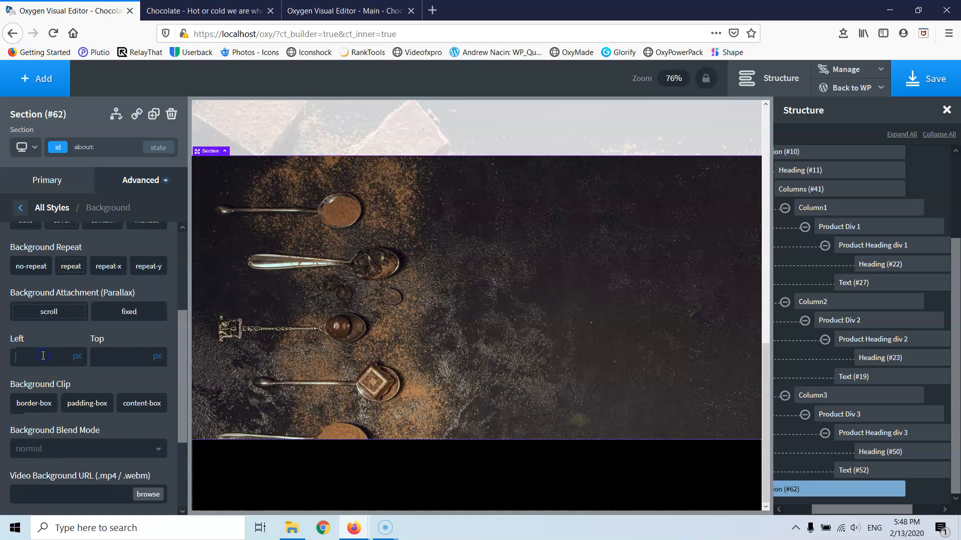
type("50")
left_click(74, 360)
left_click(84, 352)
type("50")
left_click(153, 357)
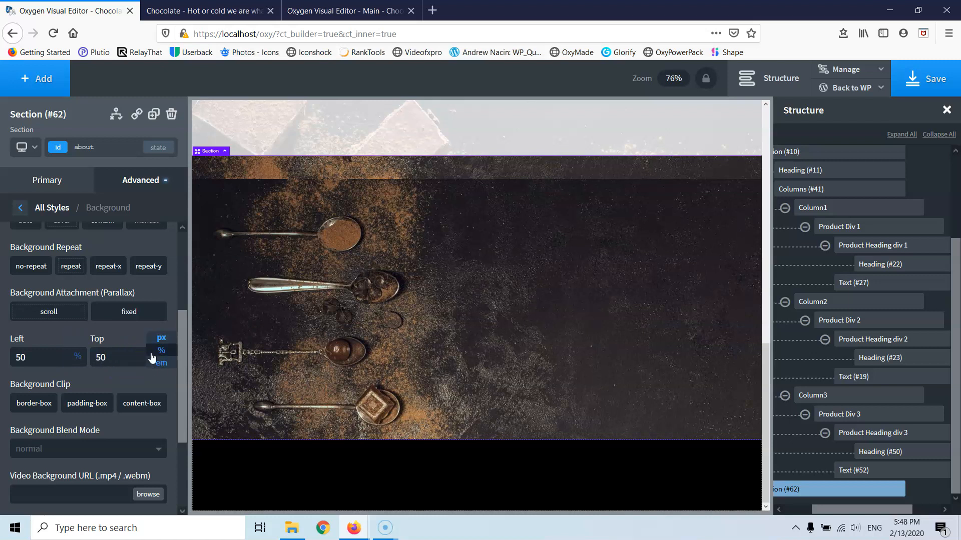
left_click(161, 350)
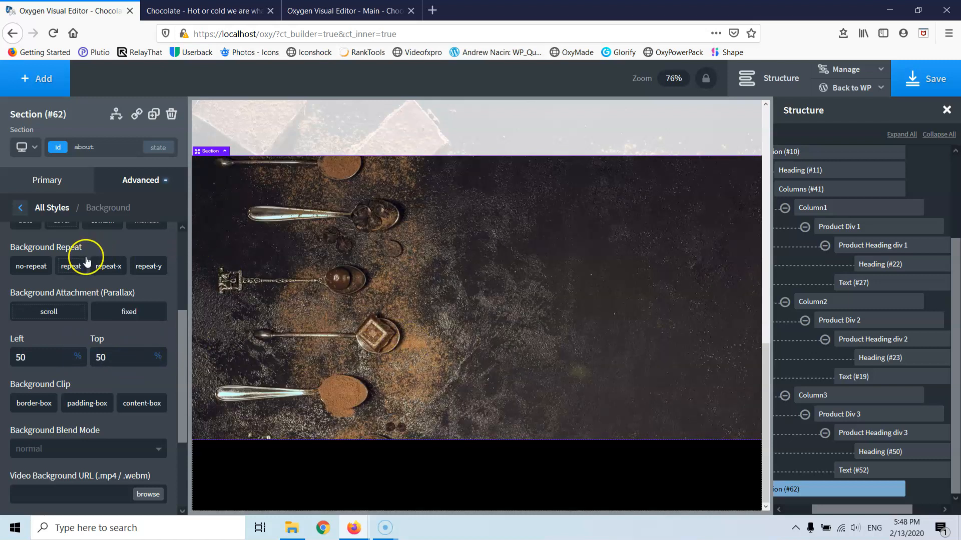
scroll(75, 280, "up", 3)
left_click(62, 295)
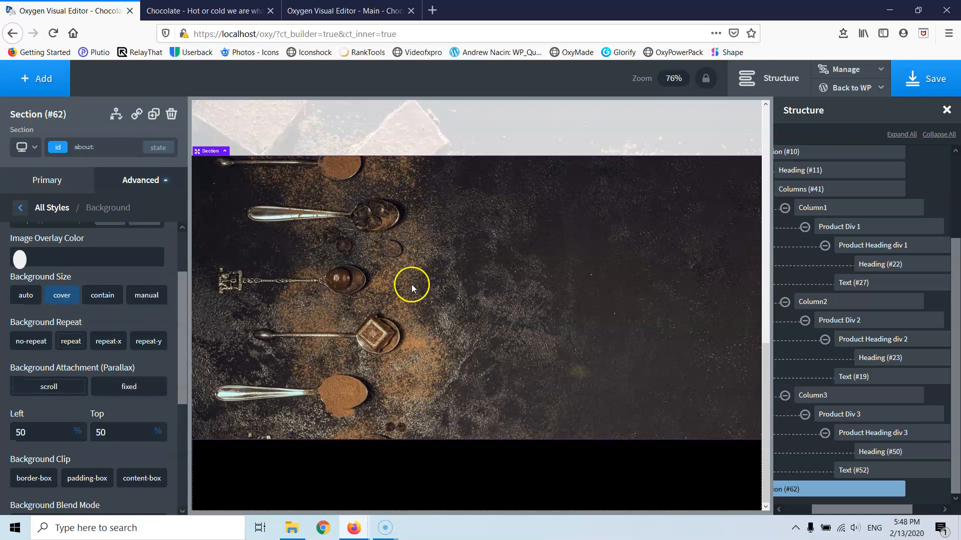
scroll(432, 298, "up", 5)
scroll(433, 299, "down", 4)
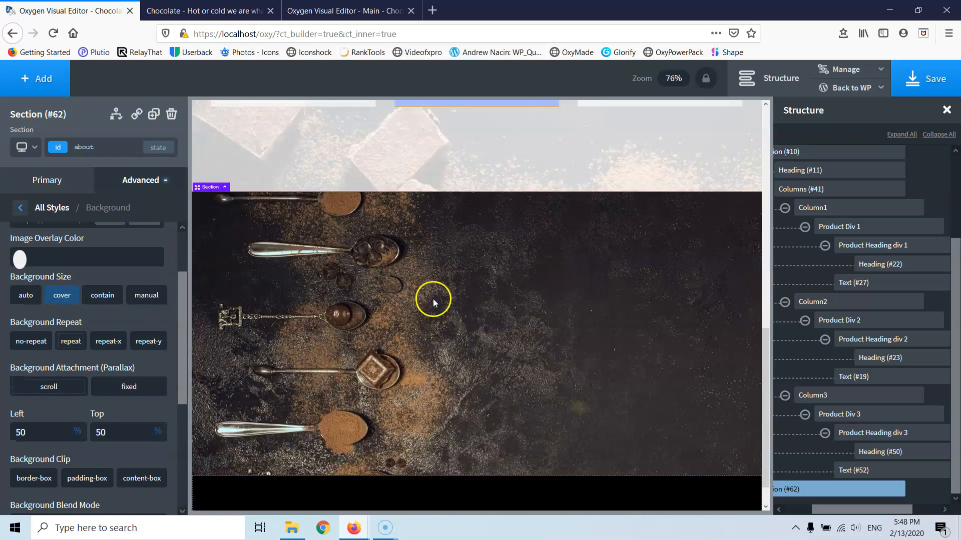
scroll(433, 299, "down", 2)
scroll(388, 251, "up", 4)
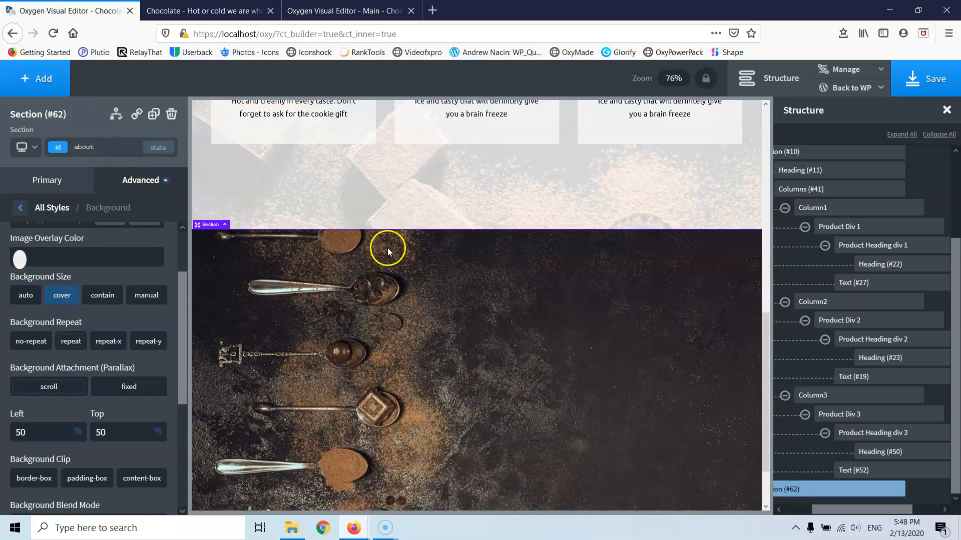
scroll(388, 250, "up", 4)
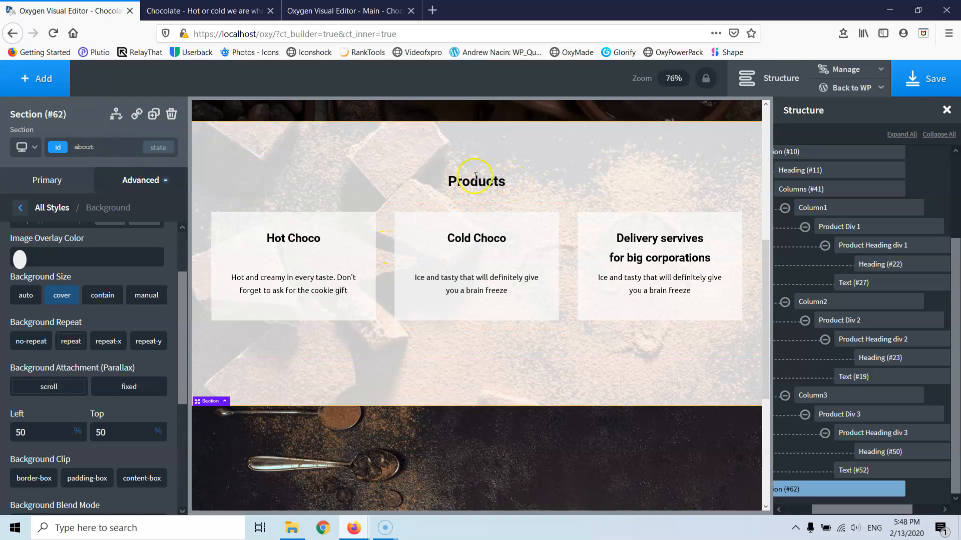
- Give the about section 100 px top padding, matching the Products section
left_click(459, 150)
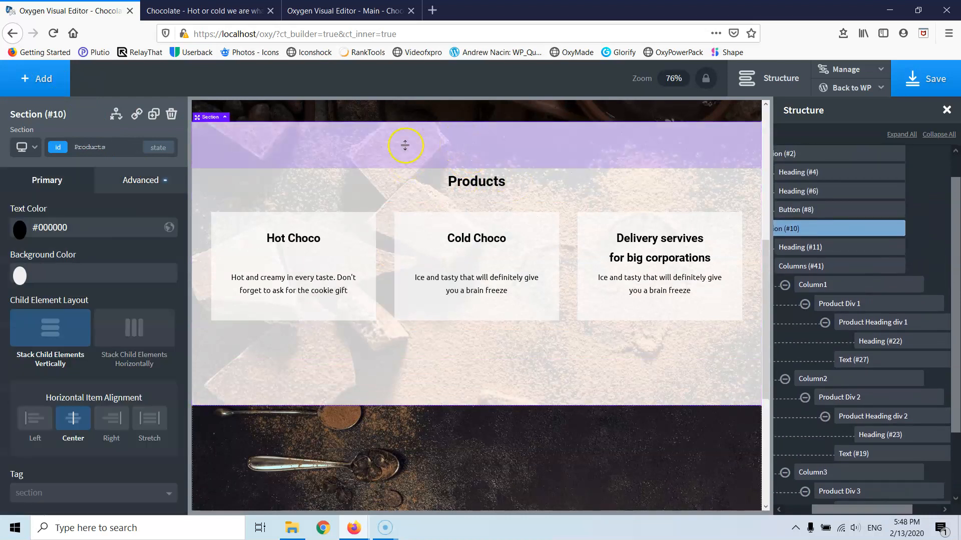
left_click(129, 181)
left_click(108, 250)
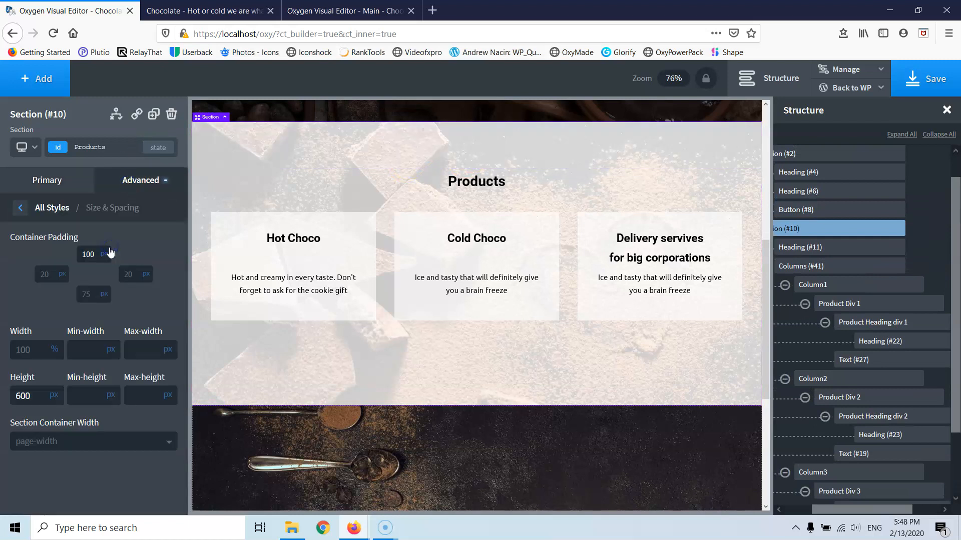
scroll(425, 385, "down", 4)
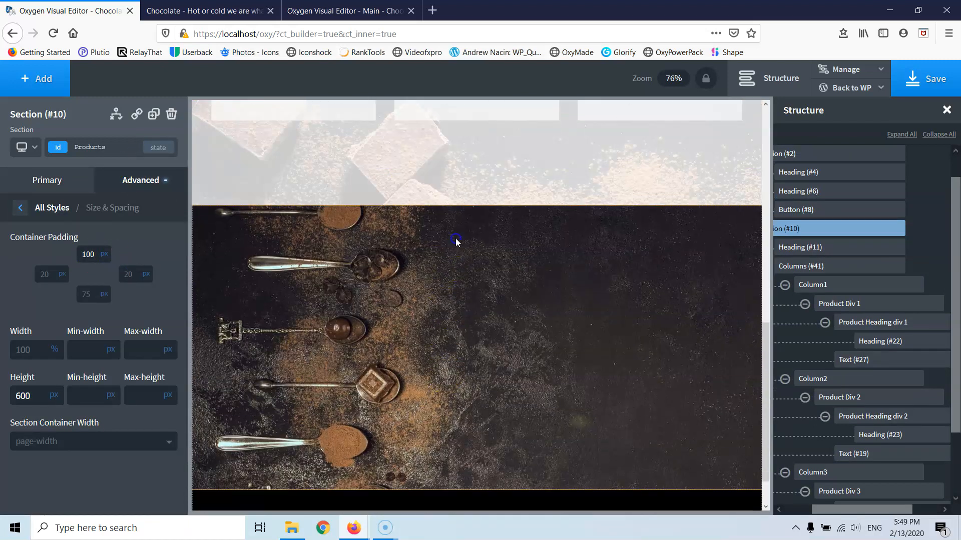
left_click(455, 239)
left_click_drag(455, 238, 455, 257)
left_click(113, 181)
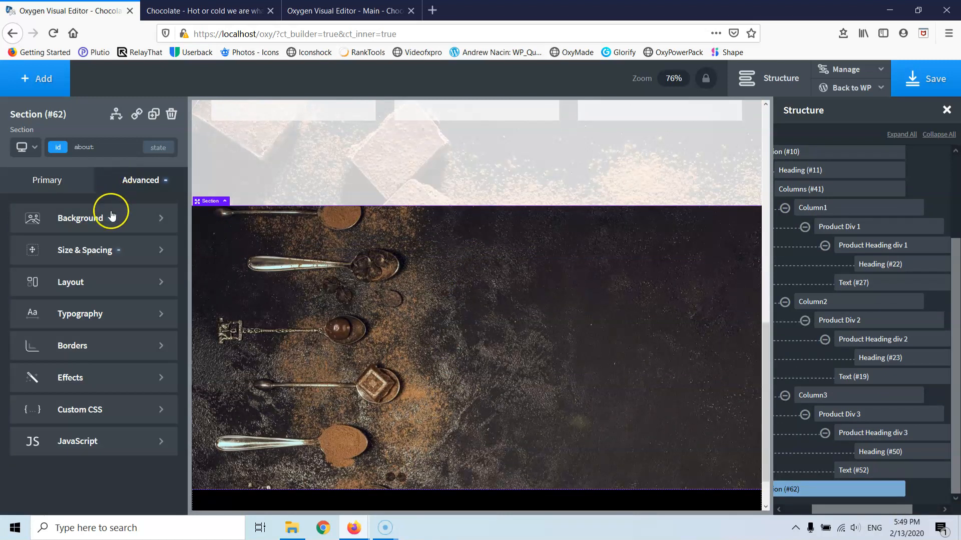
left_click(76, 250)
left_click_drag(95, 254, 68, 256)
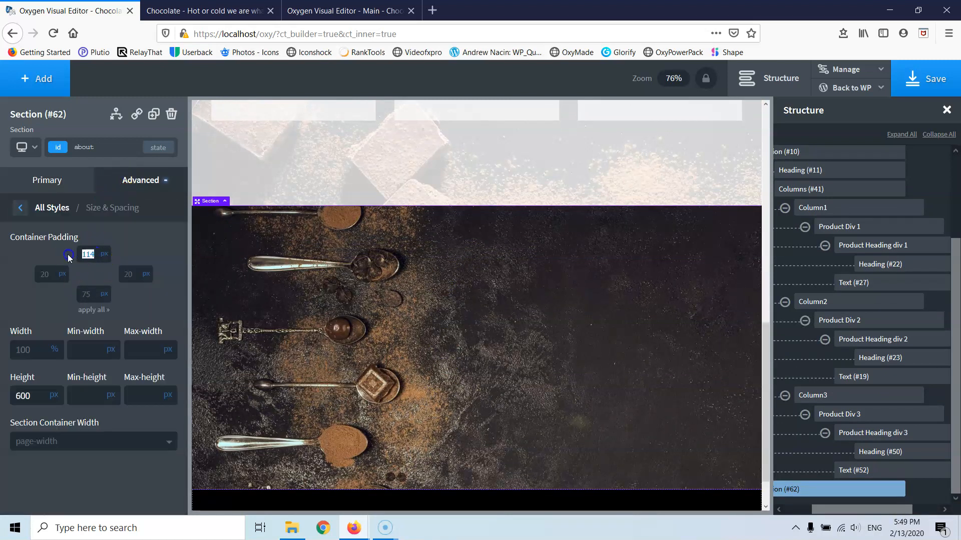
type("100")
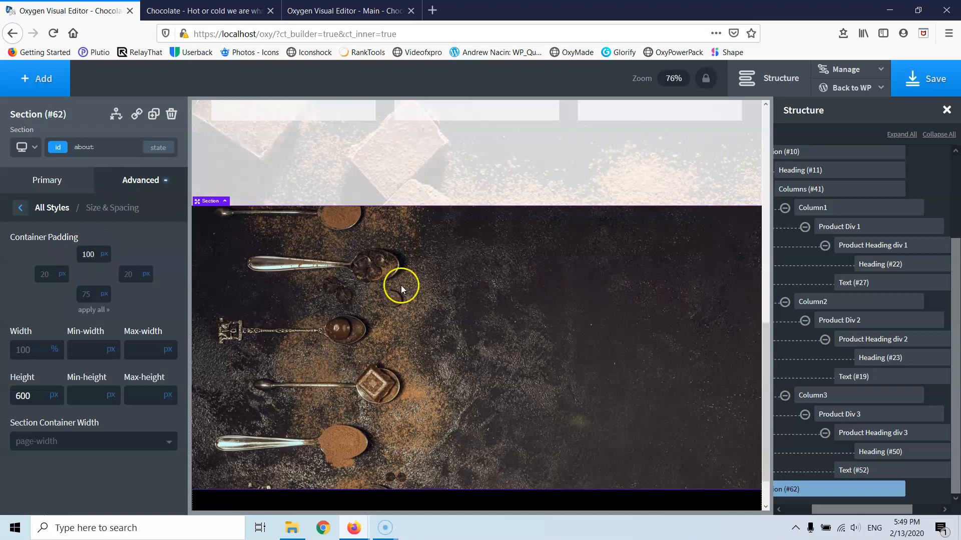
left_click(52, 77)
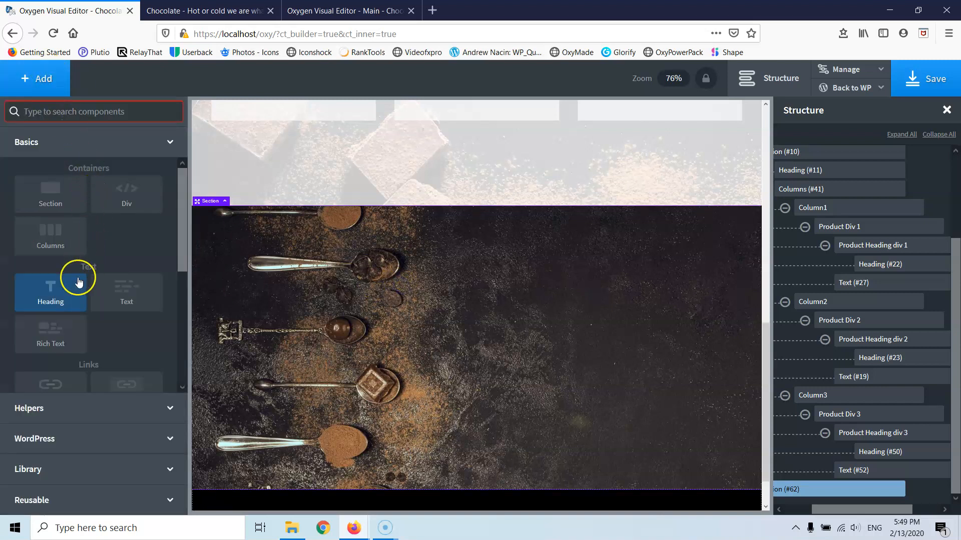
- Add a heading to the section and centre the section's items horizontally
left_click(58, 300)
left_click(284, 324)
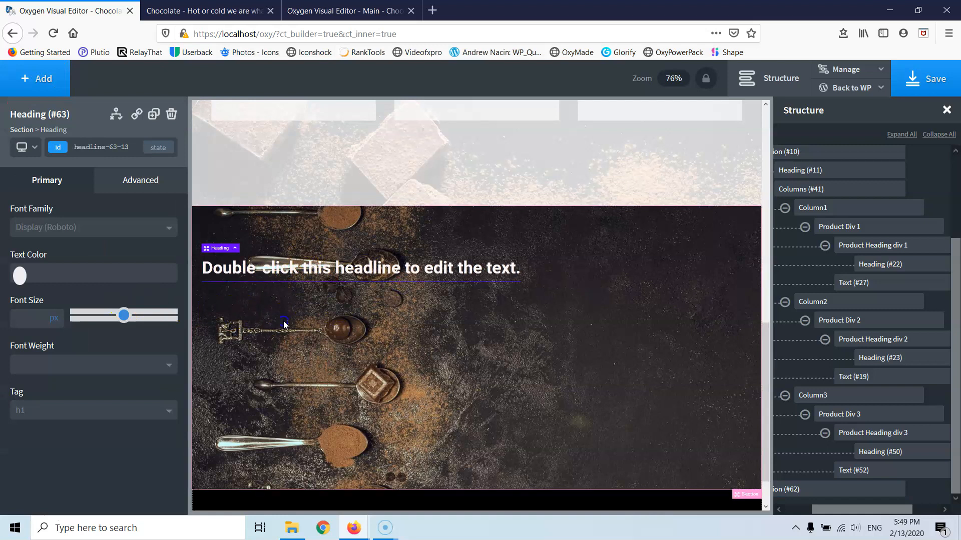
left_click(57, 330)
left_click(73, 423)
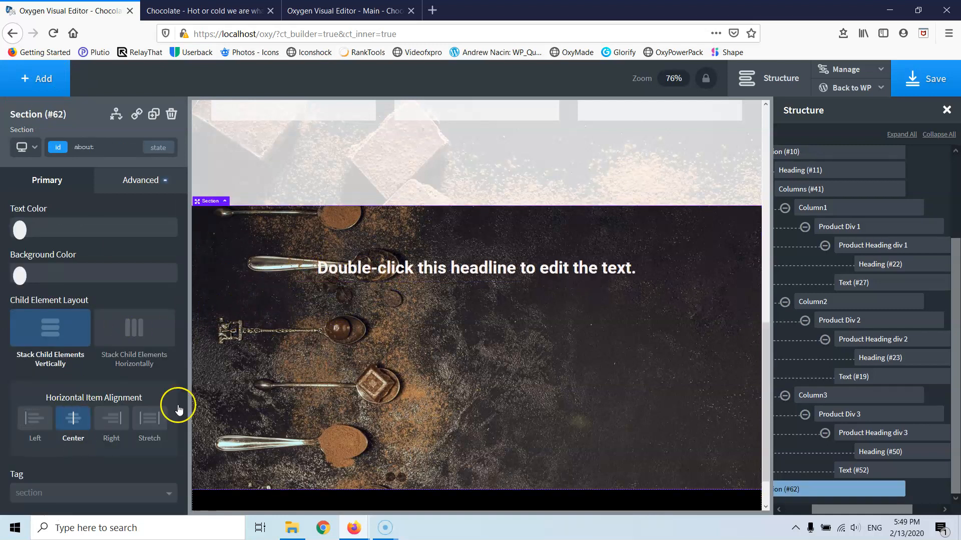
- Change the headline's tag to H2
left_click(505, 269)
double_click(505, 269)
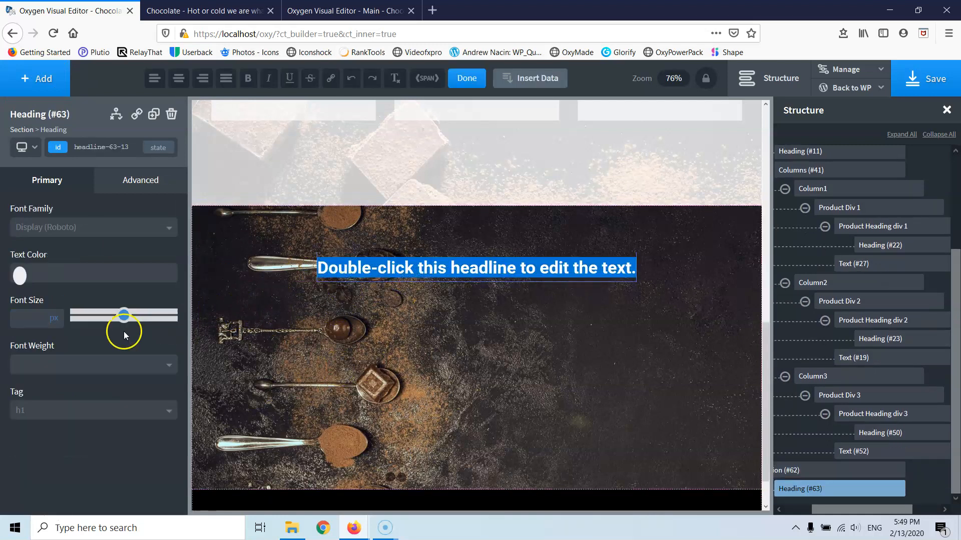
left_click(46, 411)
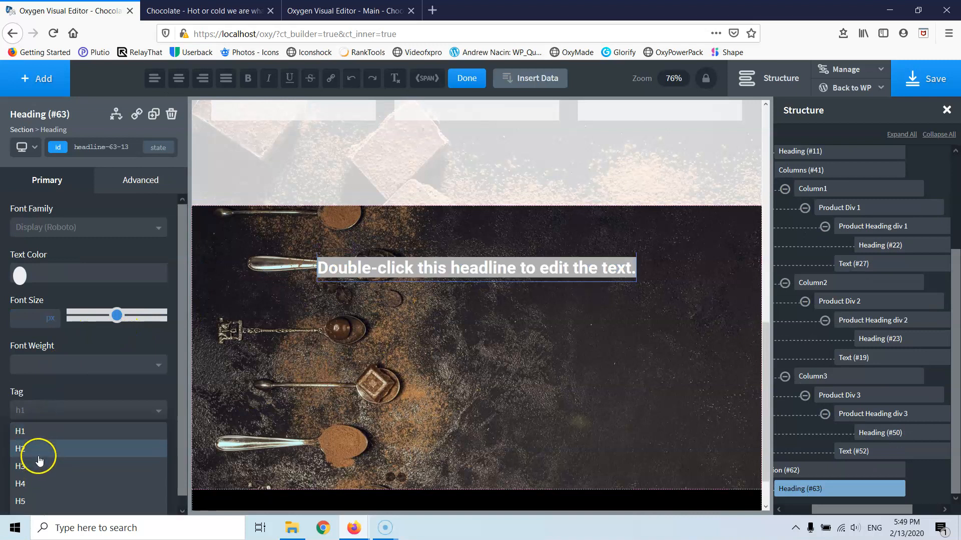
left_click(21, 449)
left_click(409, 391)
scroll(429, 326, "up", 5)
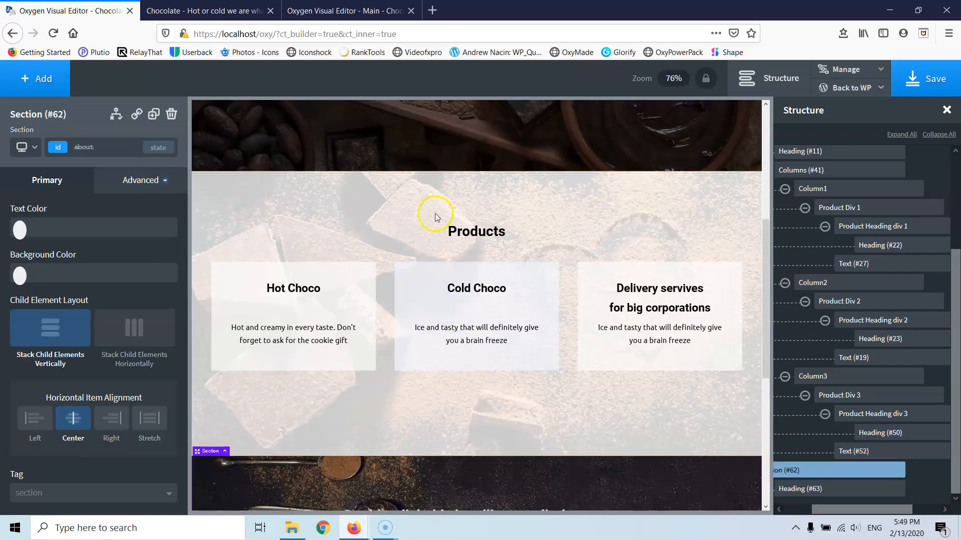
left_click(461, 234)
scroll(425, 401, "down", 5)
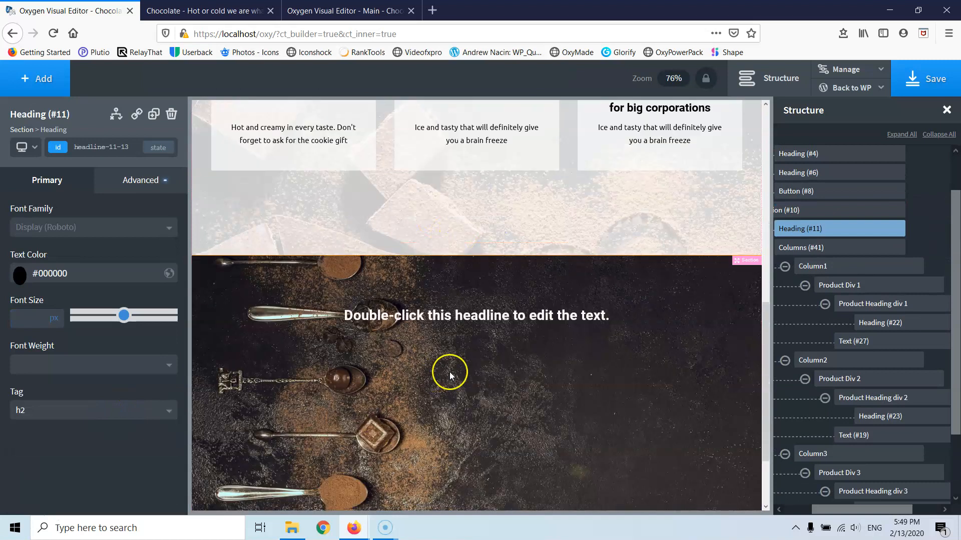
- Replace the headline text with 'About Us'
double_click(472, 316)
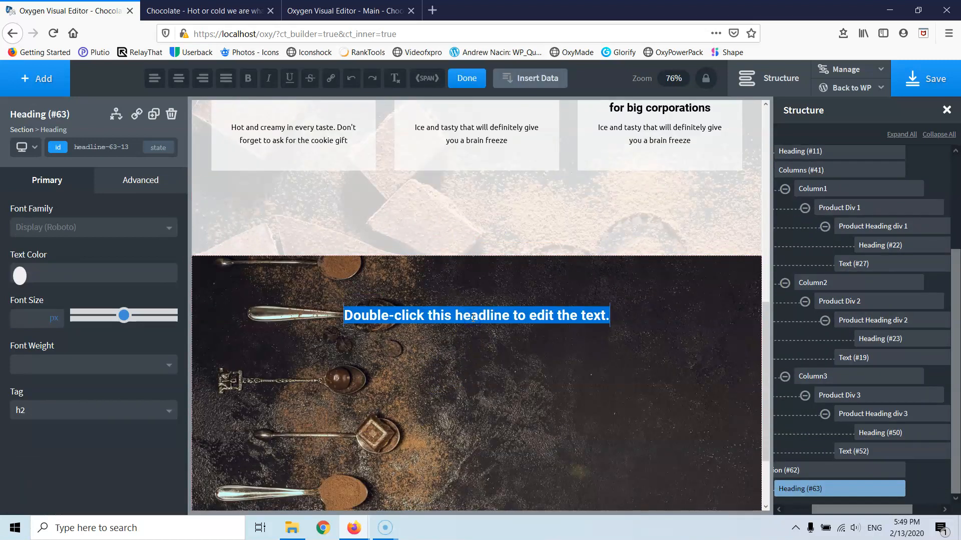
type("About")
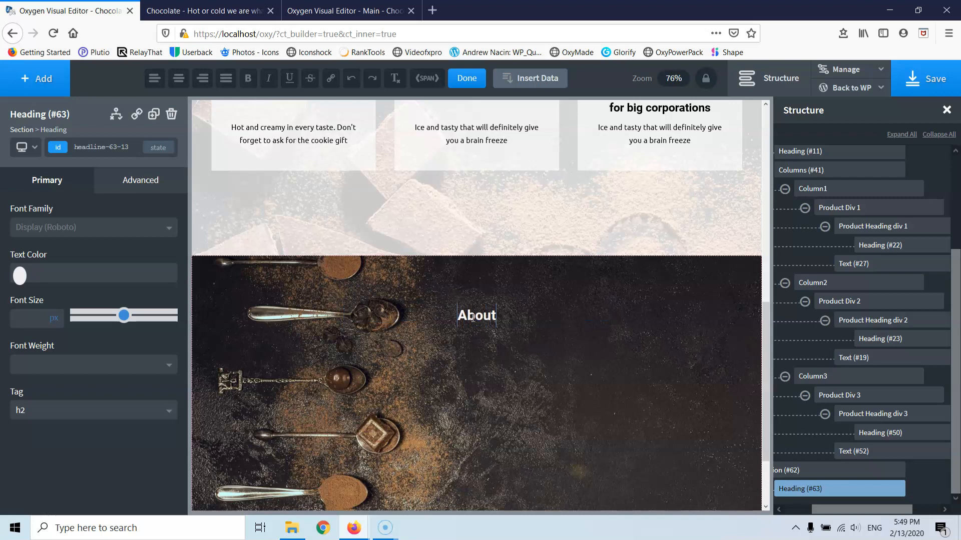
type(" Us")
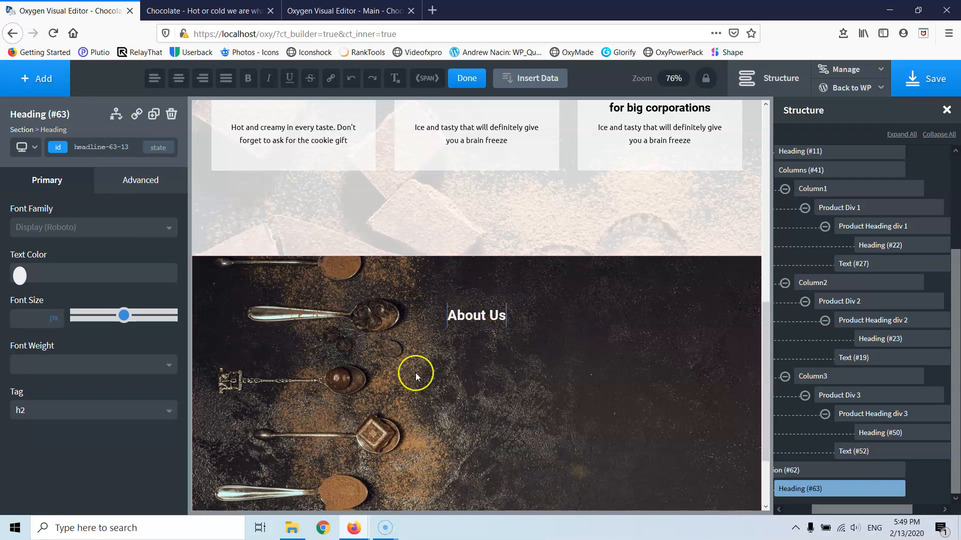
scroll(558, 334, "down", 3)
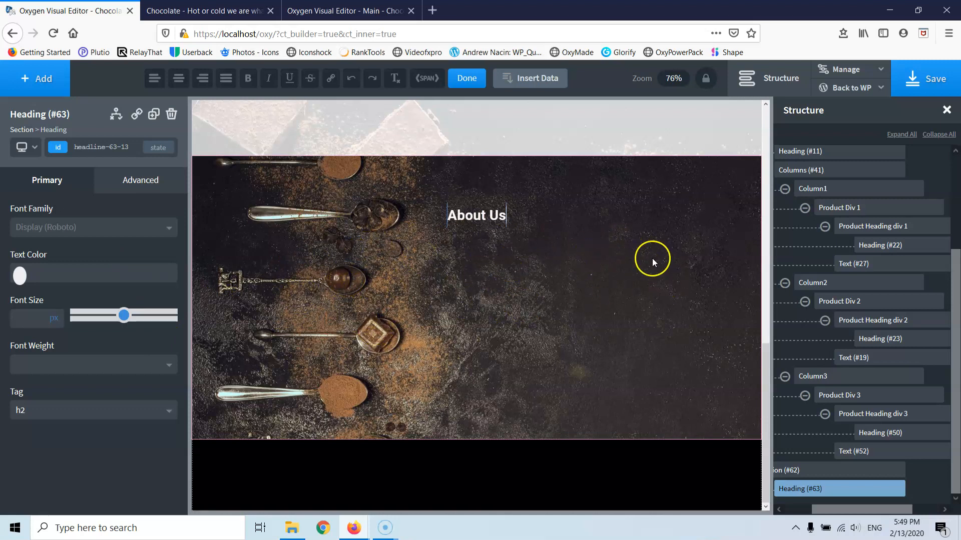
left_click(46, 87)
- Add a two-column row and move the About Us heading into its right column
left_click(55, 240)
left_click(62, 239)
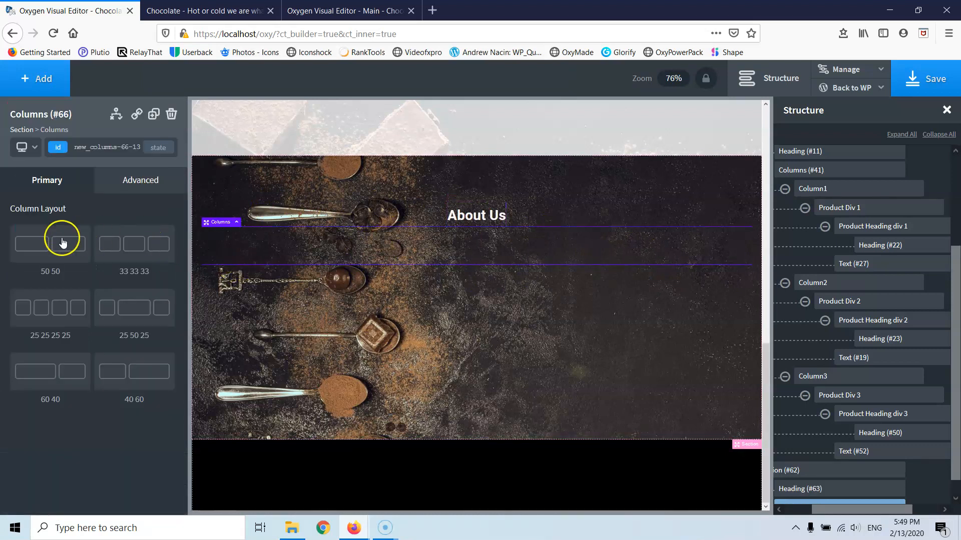
left_click(461, 213)
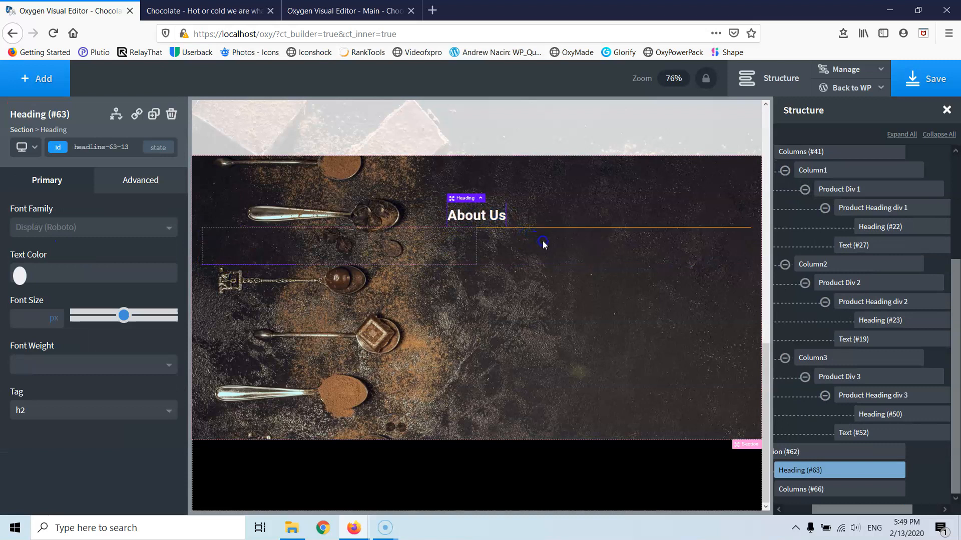
left_click(460, 199)
left_click(461, 210)
left_click_drag(454, 196, 542, 235)
left_click(514, 221)
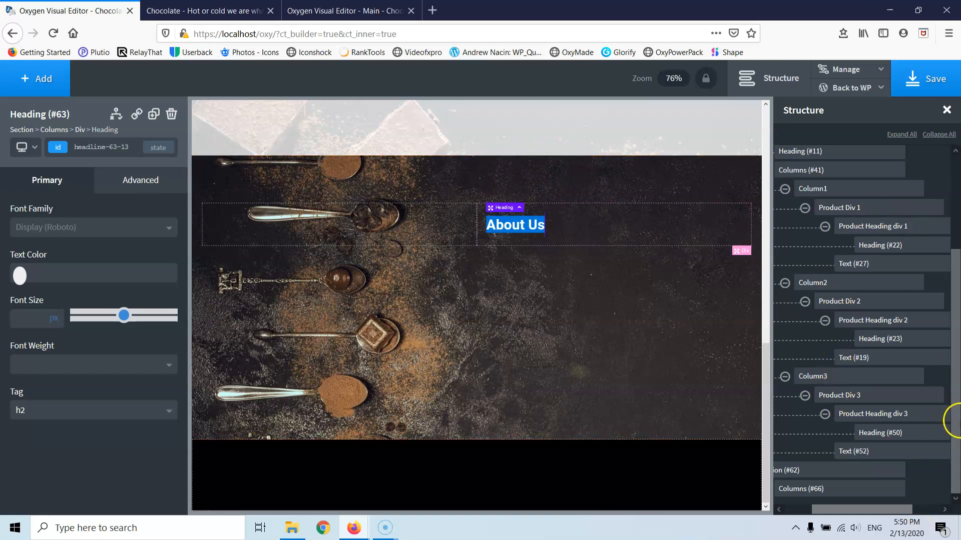
left_click_drag(844, 509, 816, 510)
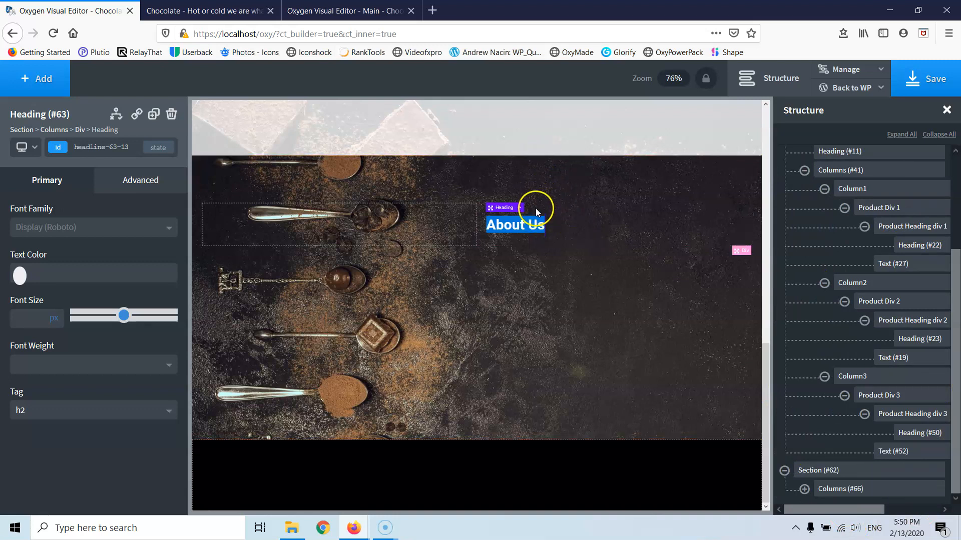
- Set the right column's top padding and top margin to 0
left_click(833, 489)
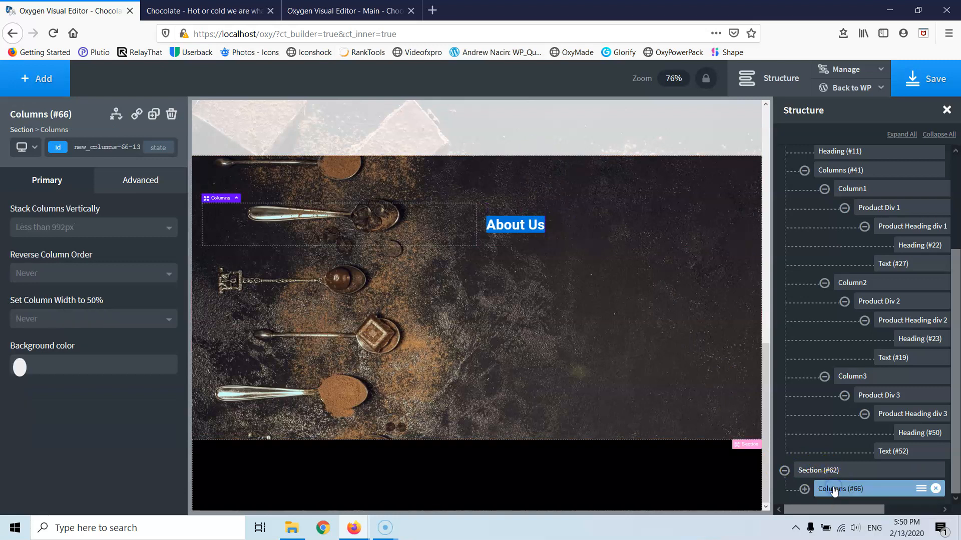
left_click(122, 184)
left_click(86, 250)
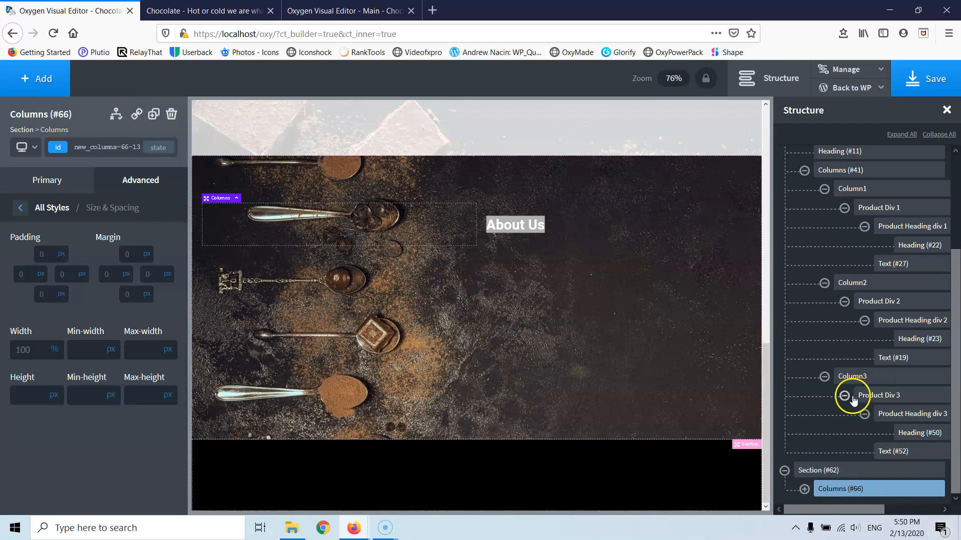
left_click(803, 489)
scroll(866, 374, "down", 1)
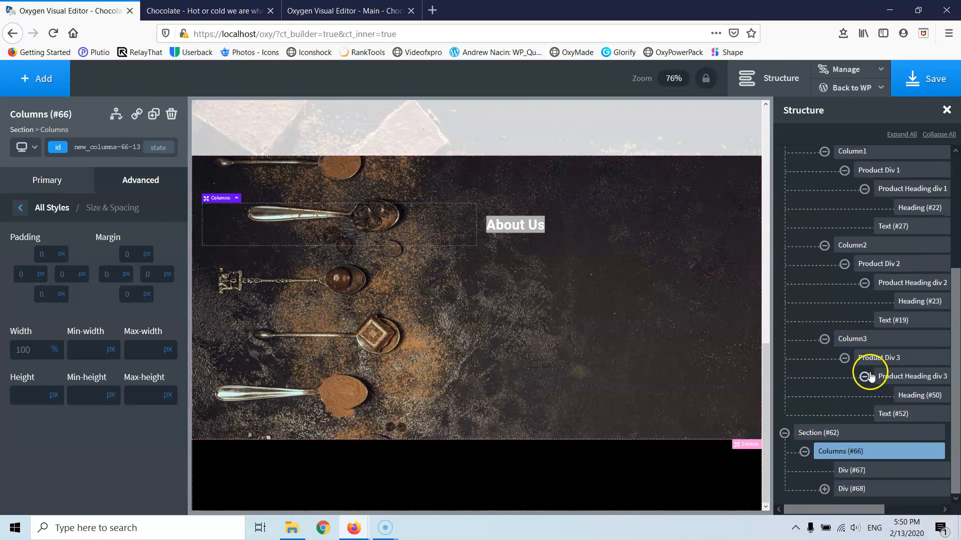
left_click(859, 471)
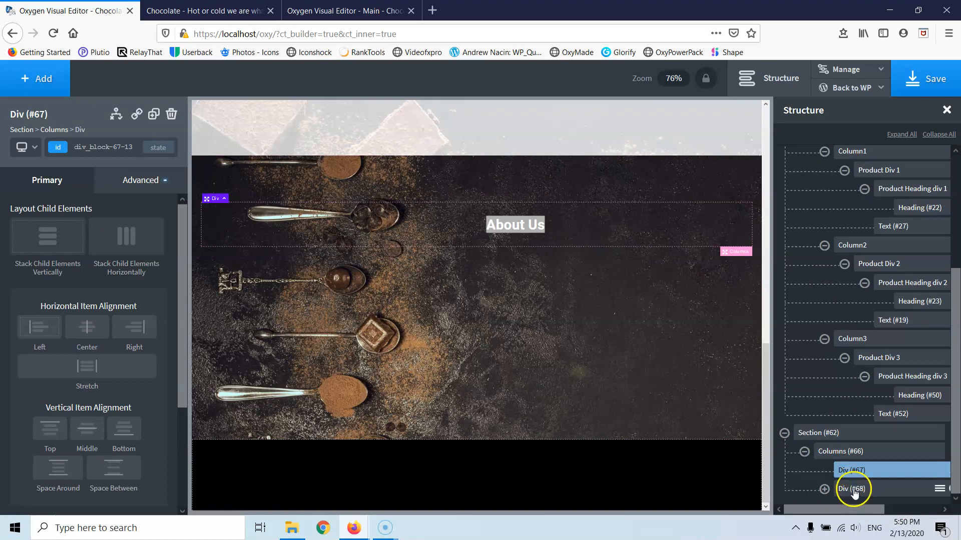
left_click(854, 491)
left_click(137, 190)
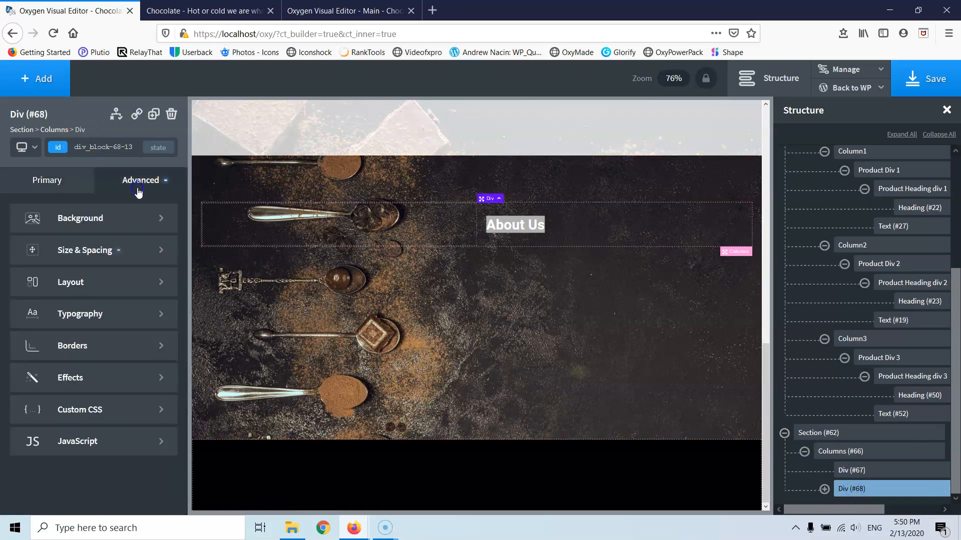
left_click(106, 247)
left_click(52, 253)
type("0")
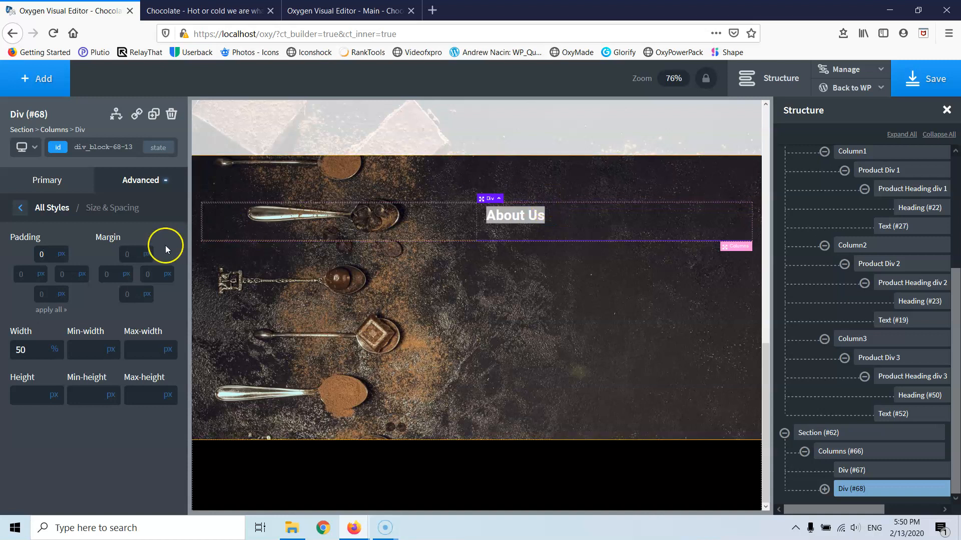
left_click(129, 254)
type("0")
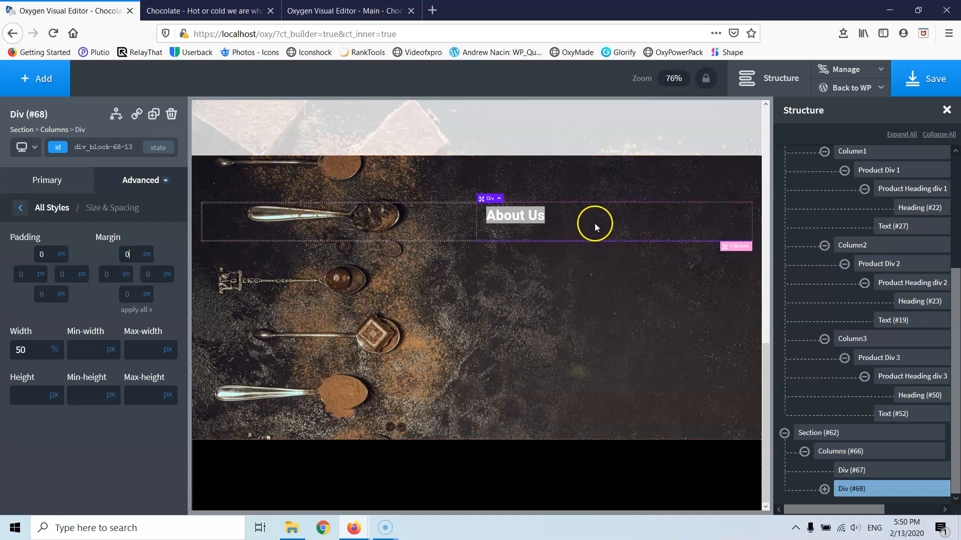
left_click(588, 226)
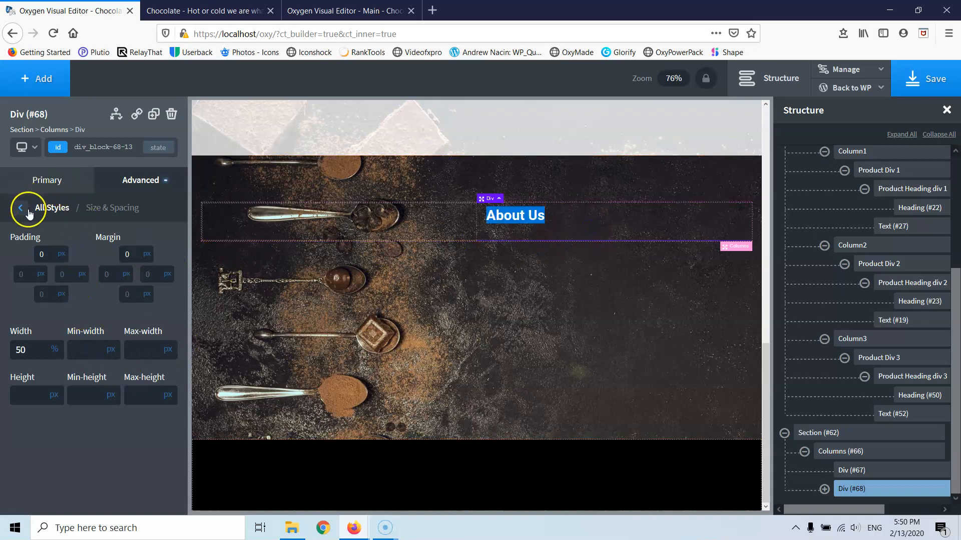
- Centre the About Us heading within the right column
left_click(20, 209)
left_click(46, 183)
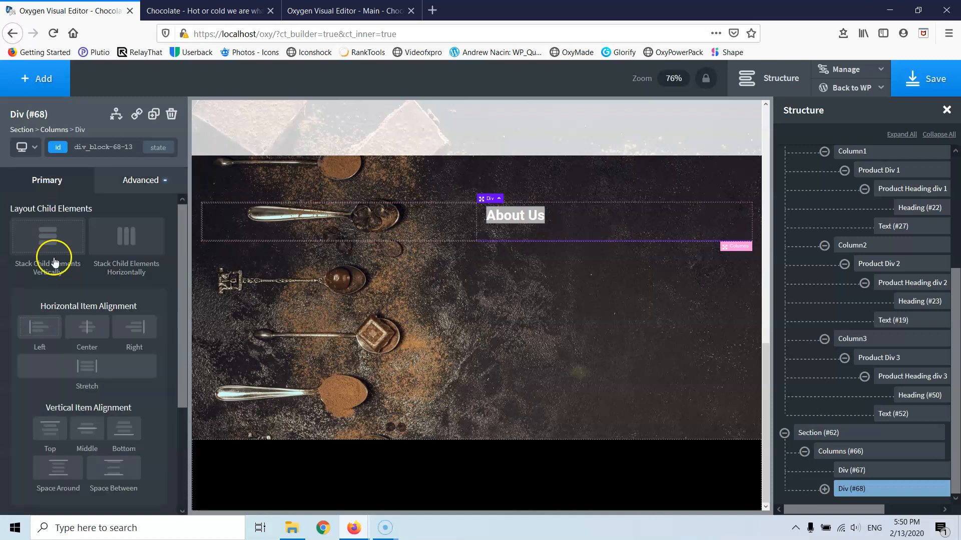
left_click(87, 326)
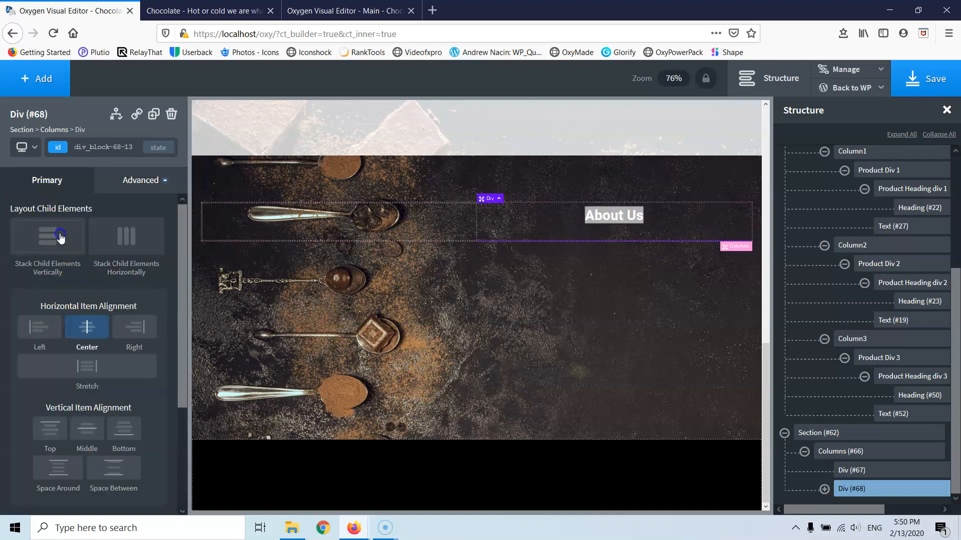
left_click(551, 228)
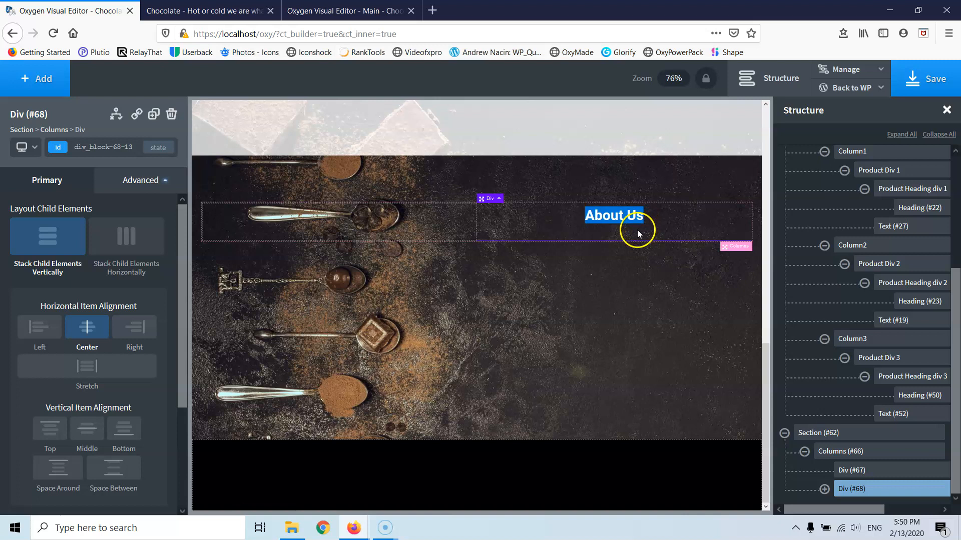
left_click(623, 219)
left_click(614, 268)
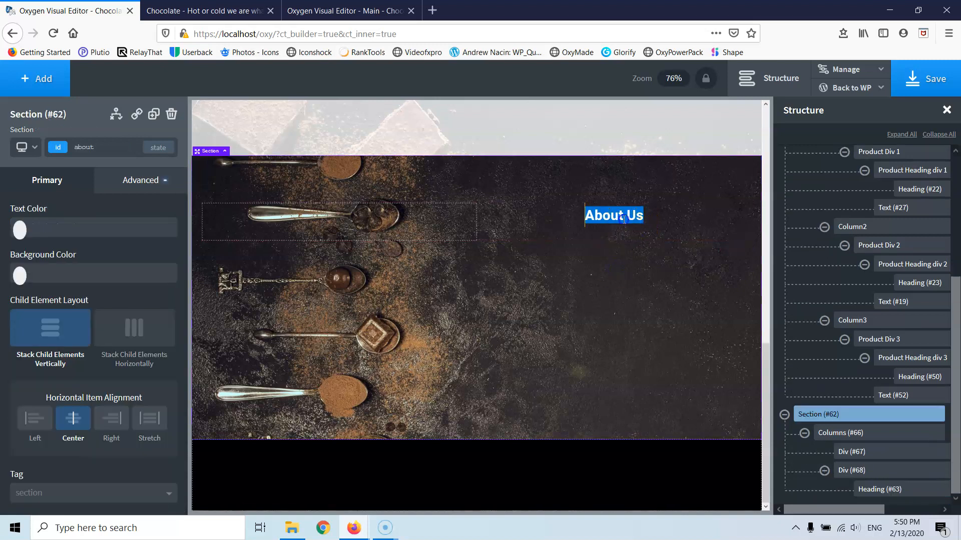
double_click(577, 223)
left_click(614, 262)
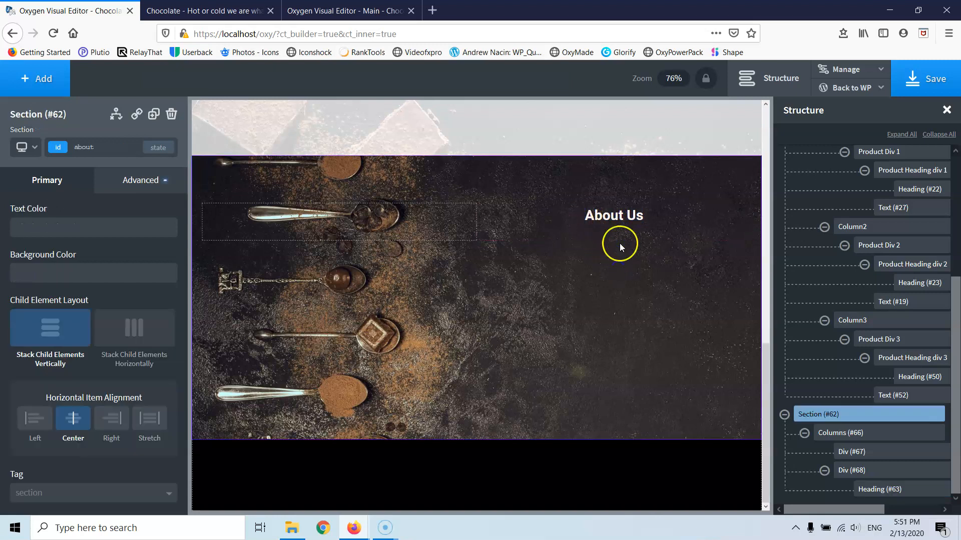
- Search for 'lorem' in a new tab and open lipsum.com
left_click(432, 11)
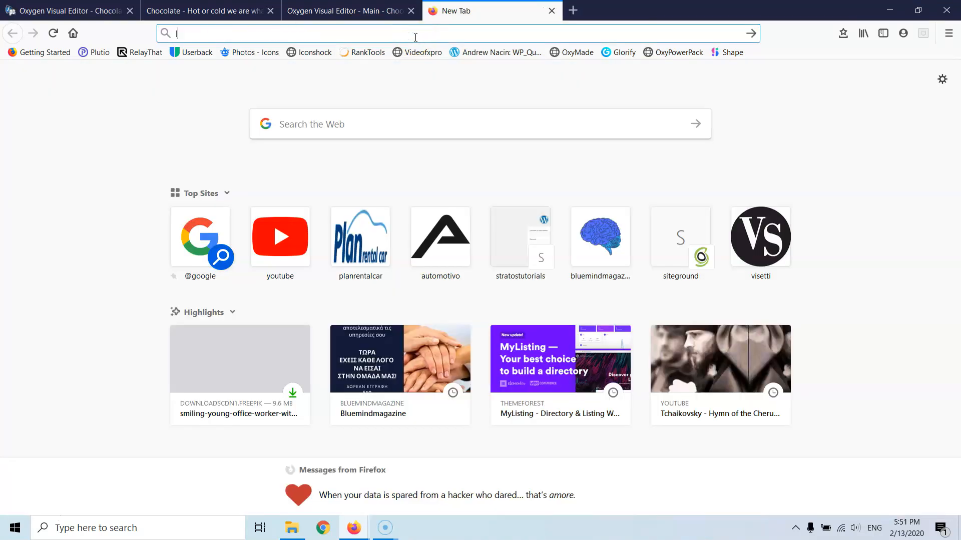
type("lorem")
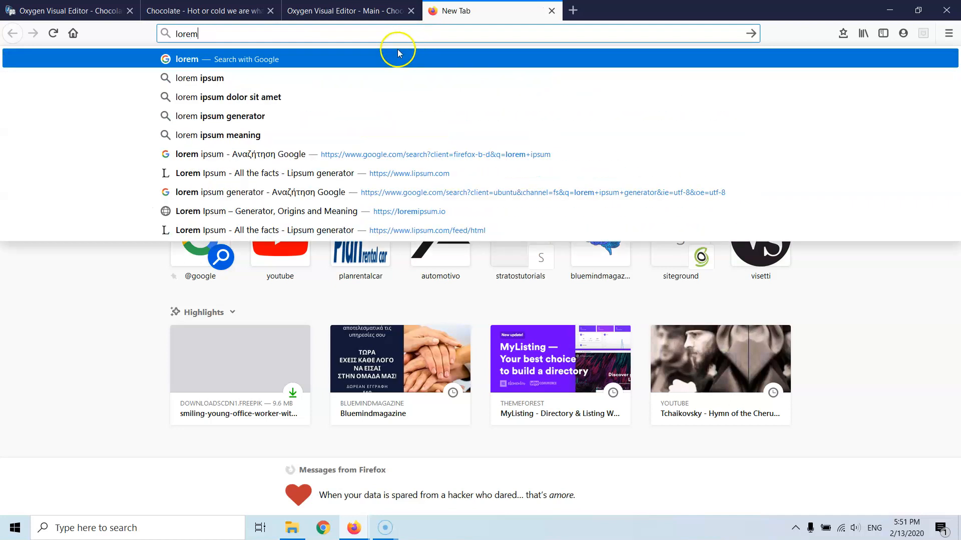
left_click(261, 78)
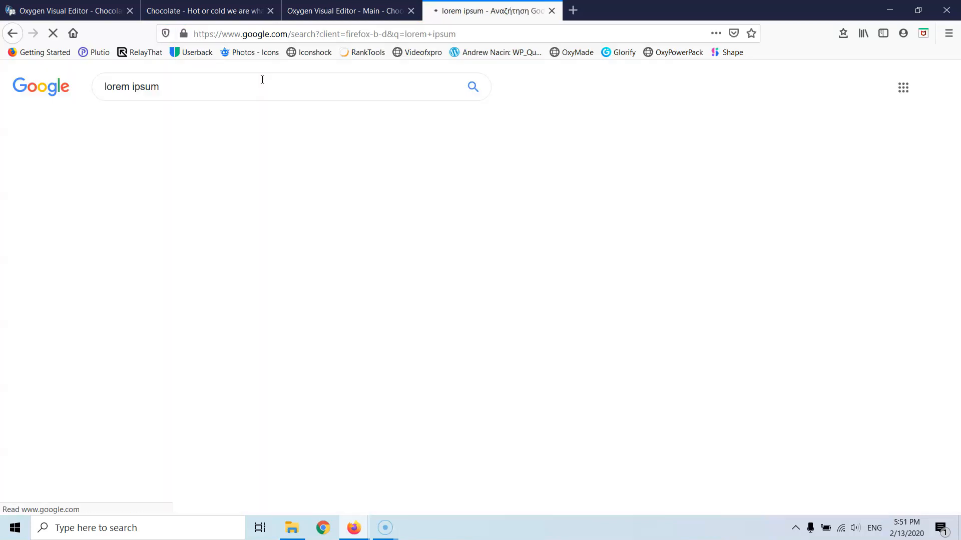
left_click(190, 192)
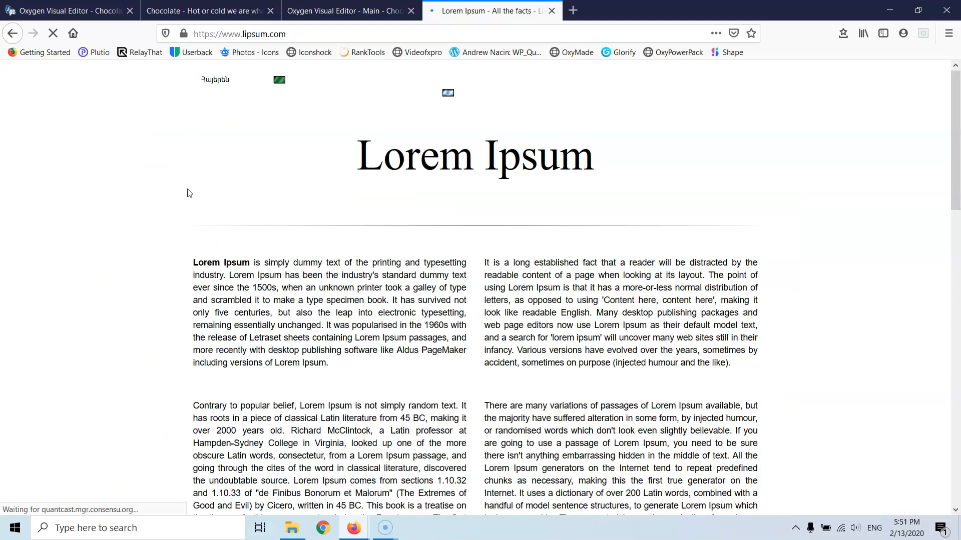
- Accept the lipsum.com privacy notice on the English page
scroll(530, 281, "down", 5)
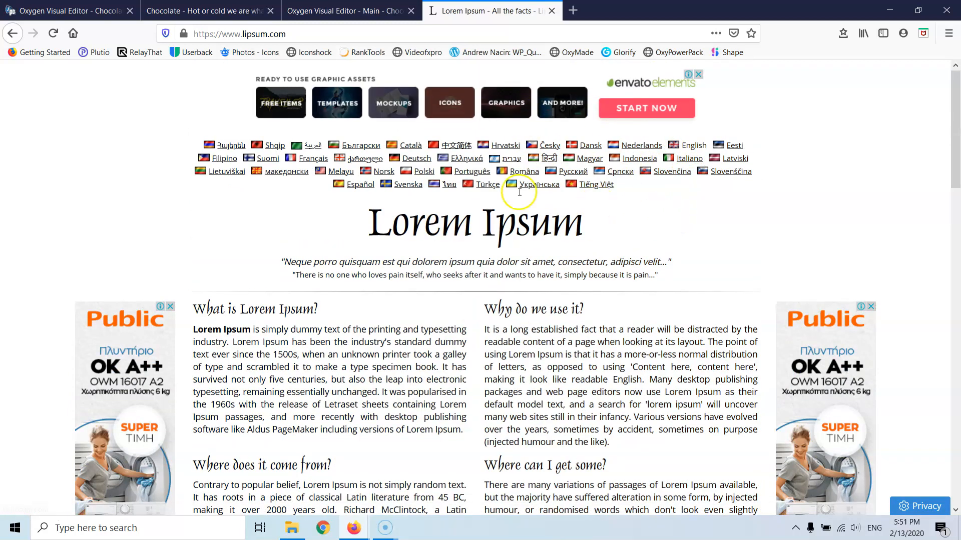
left_click(474, 161)
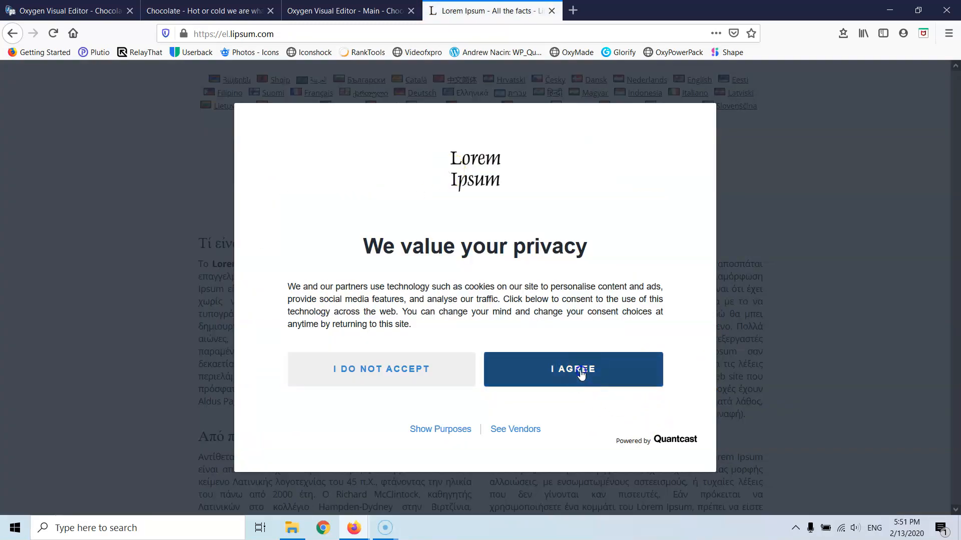
left_click(581, 372)
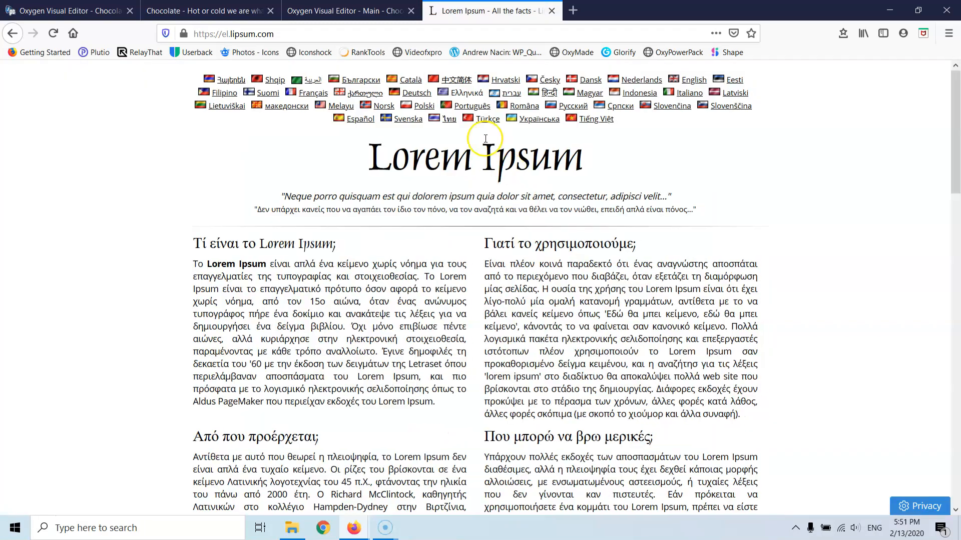
left_click(10, 33)
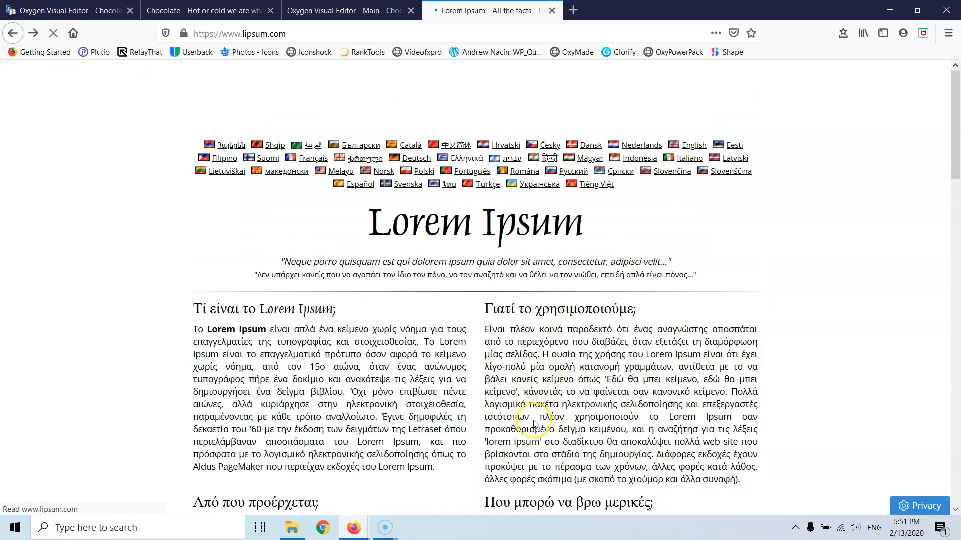
scroll(633, 426, "down", 15)
scroll(593, 300, "up", 6)
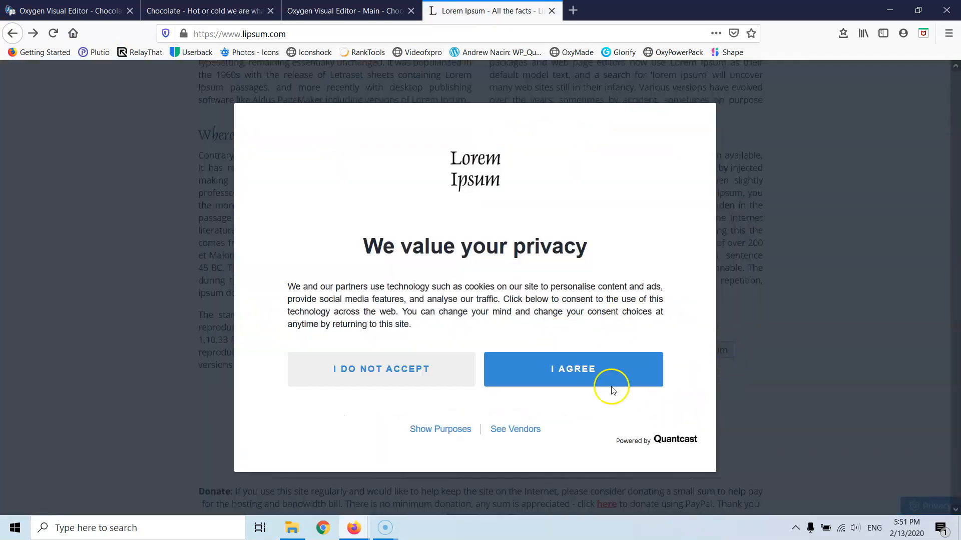
left_click(612, 385)
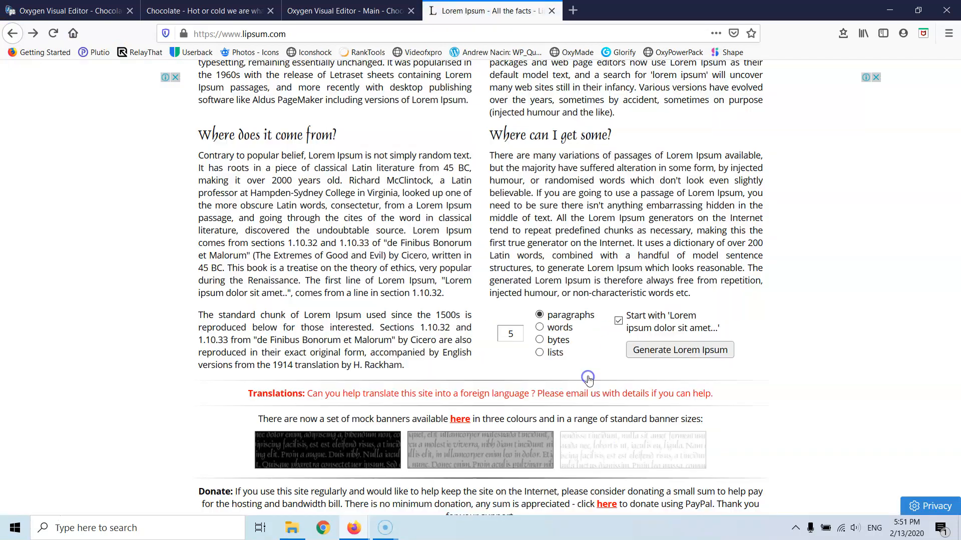
- Generate five Lorem Ipsum paragraphs and select the first two
left_click(662, 350)
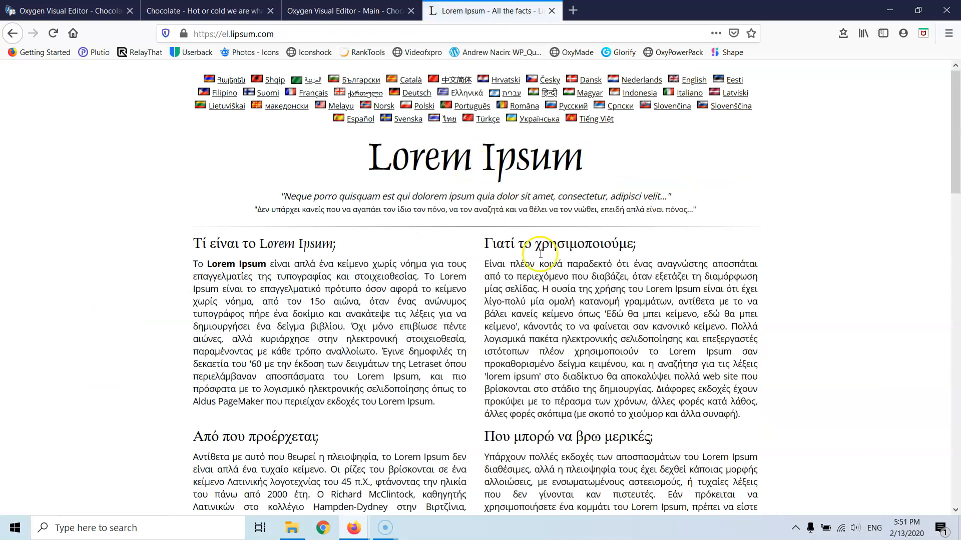
scroll(643, 270, "down", 10)
scroll(643, 259, "up", 4)
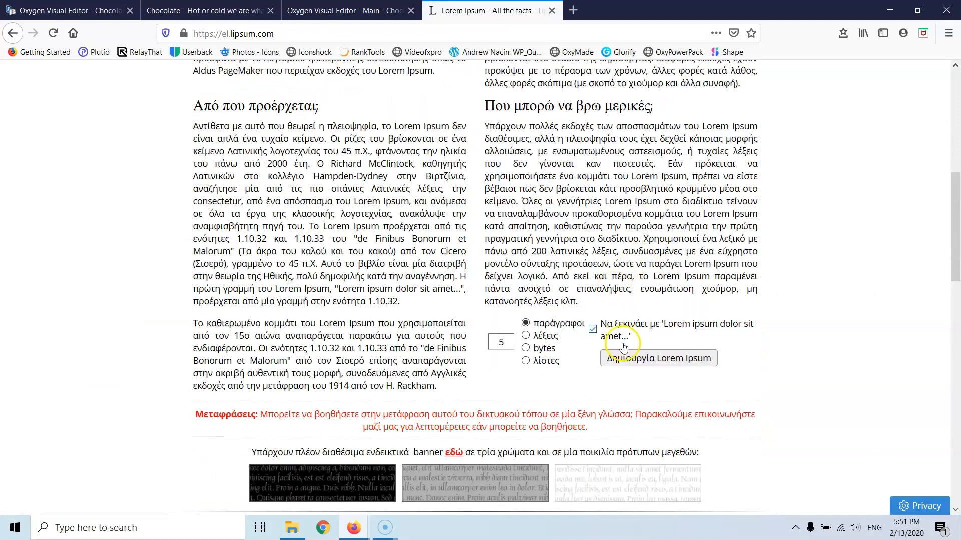
left_click(644, 360)
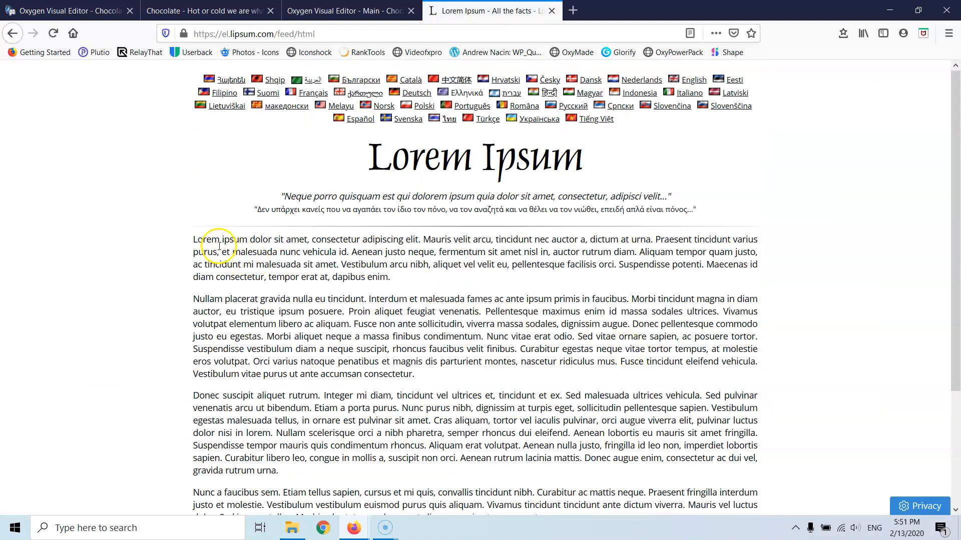
left_click_drag(192, 304, 424, 442)
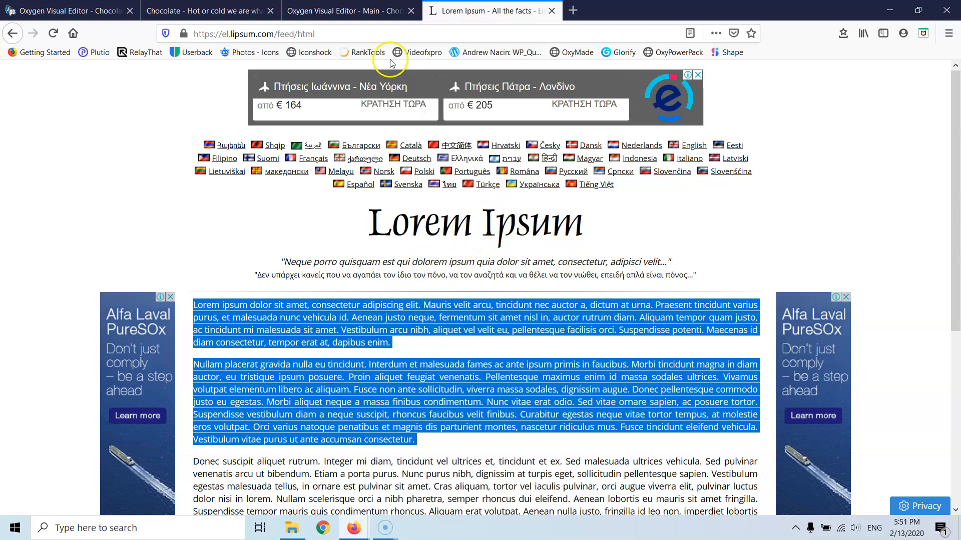
left_click(349, 7)
- Add a Text block beneath the About Us heading
left_click(87, 9)
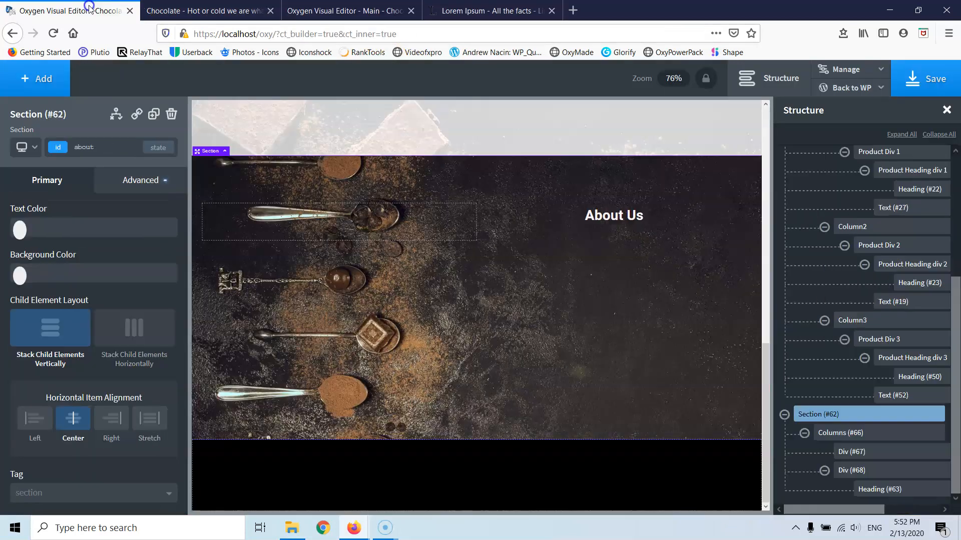
left_click(610, 227)
left_click(36, 79)
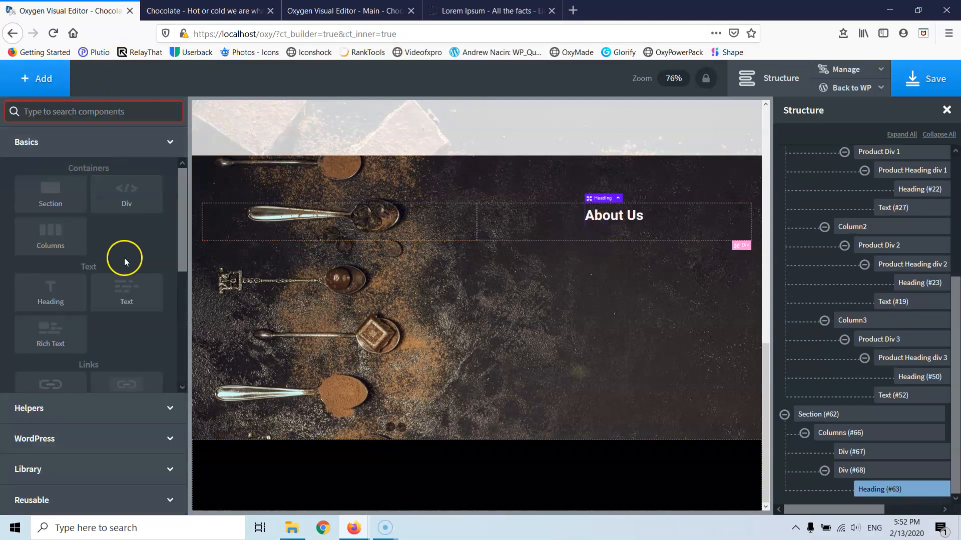
left_click(129, 293)
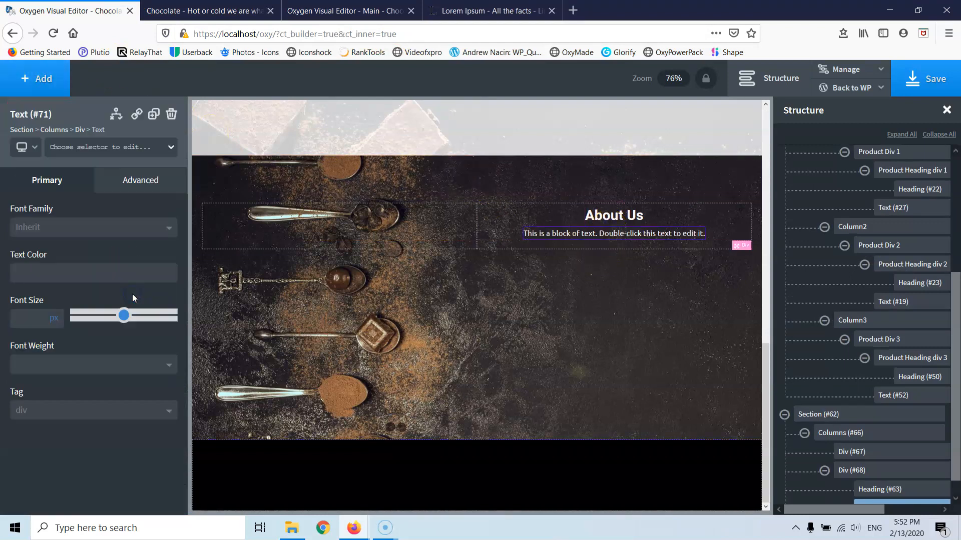
double_click(587, 233)
type("product-heading-div")
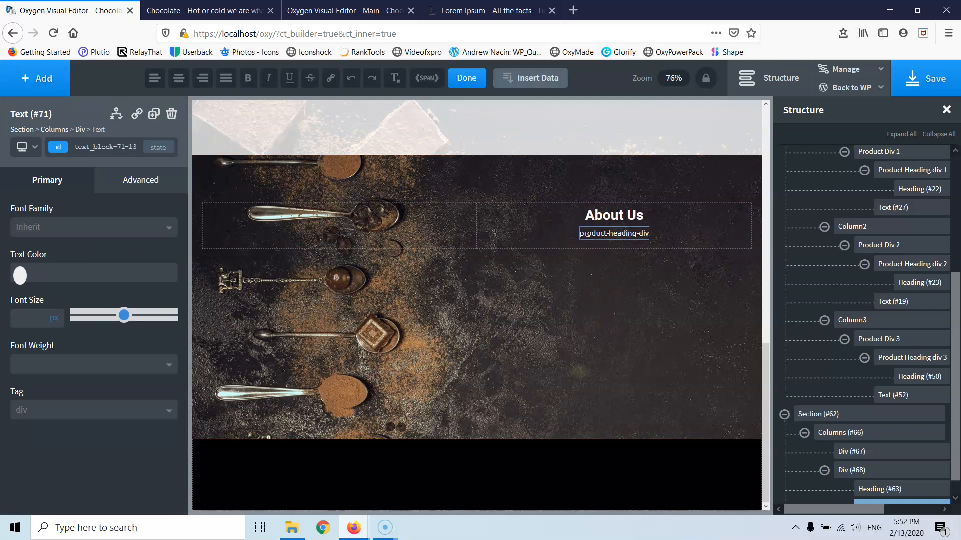
- Copy the two Lorem Ipsum paragraphs and paste them into the text block
left_click(458, 10)
right_click(423, 306)
left_click(446, 311)
left_click(90, 11)
left_click(595, 234)
key("ctrl+v")
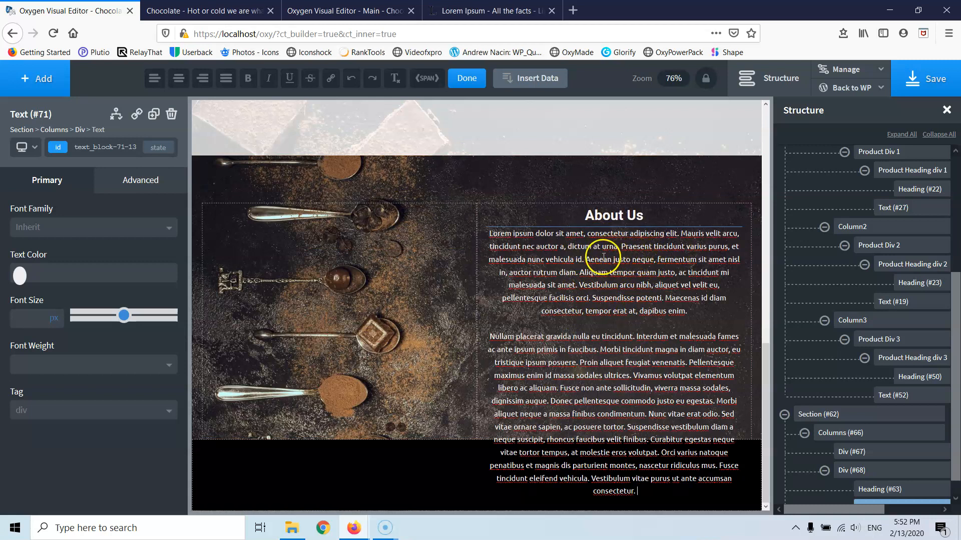
- Left-align the text block under Typography
left_click(136, 180)
left_click(80, 313)
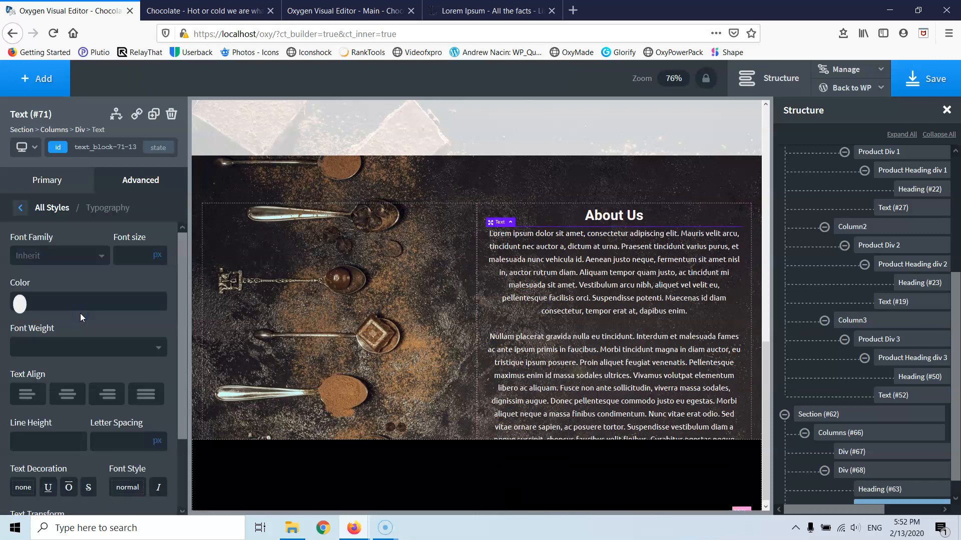
left_click(27, 395)
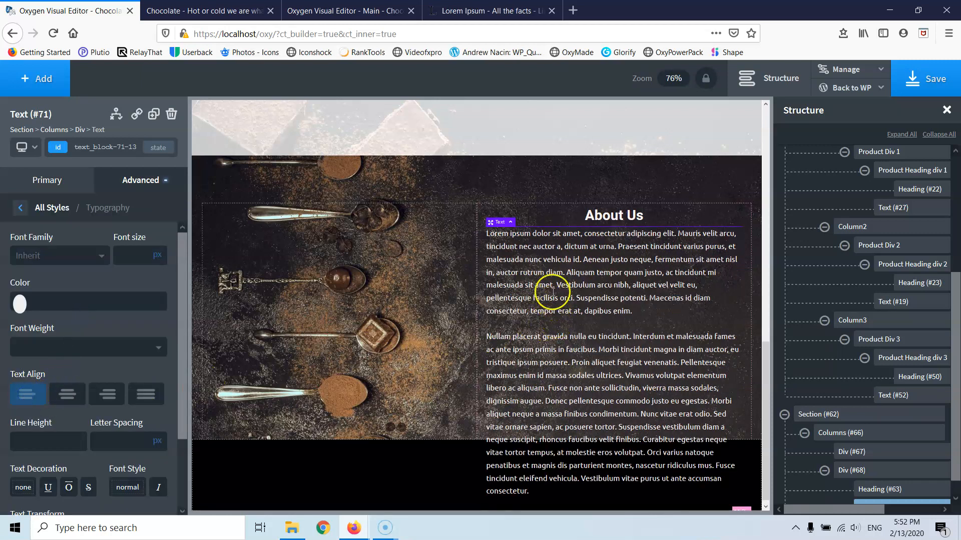
- Split the text into three paragraphs after 'vehicula id.' and trim the ending
left_click(584, 260)
double_click(584, 261)
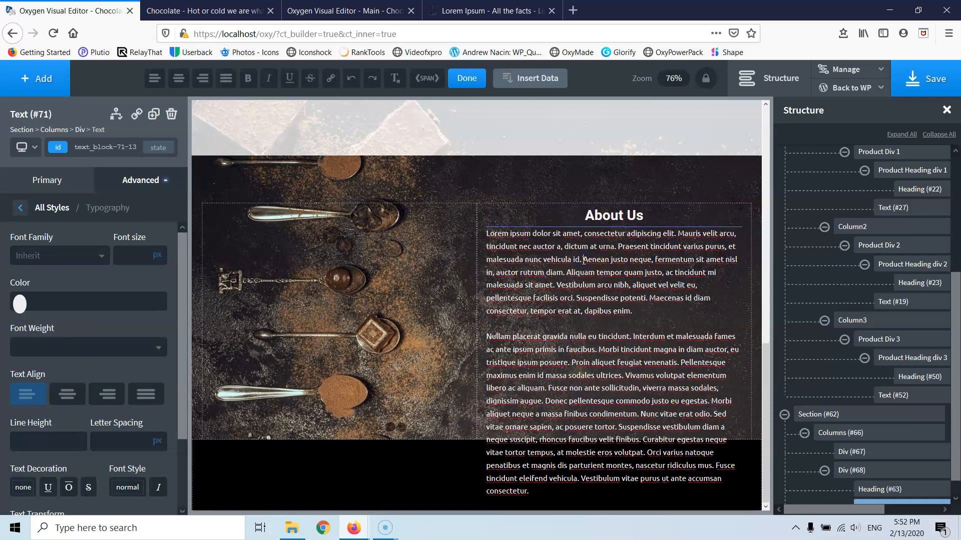
key("Return")
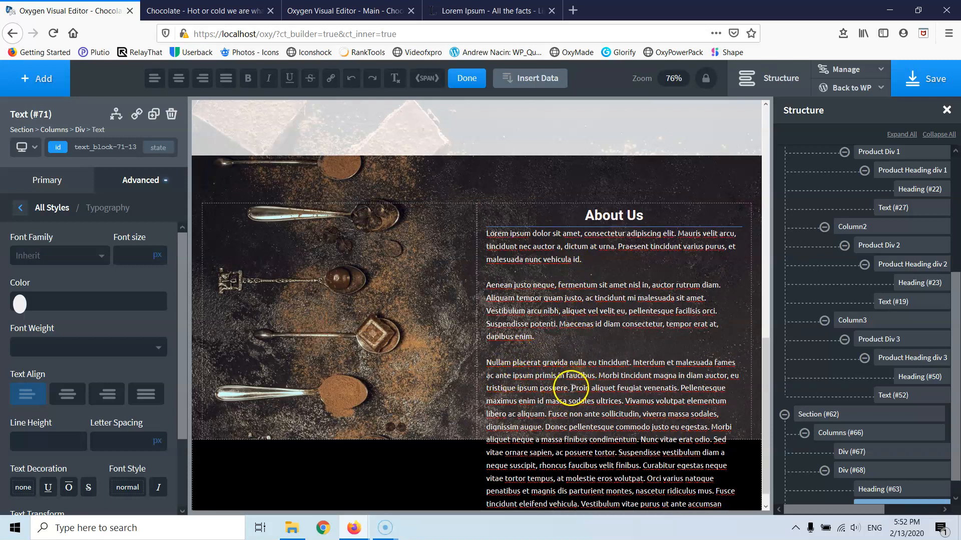
left_click_drag(632, 402, 729, 507)
key("BackSpace")
left_click(624, 403)
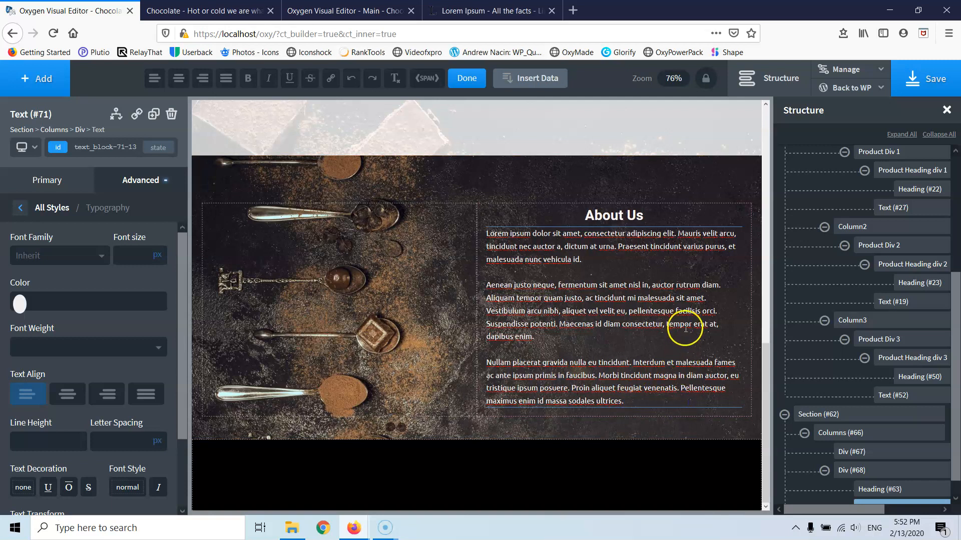
left_click(446, 312)
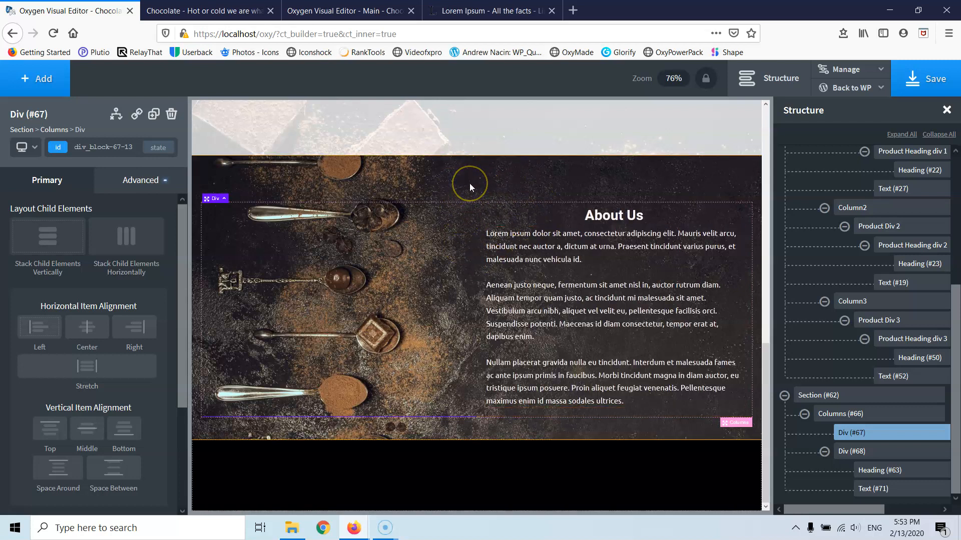
- Delete the last two sentences of the third About Us paragraph, leaving it ending at 'tristique ipsum posuere.'
scroll(473, 180, "up", 5)
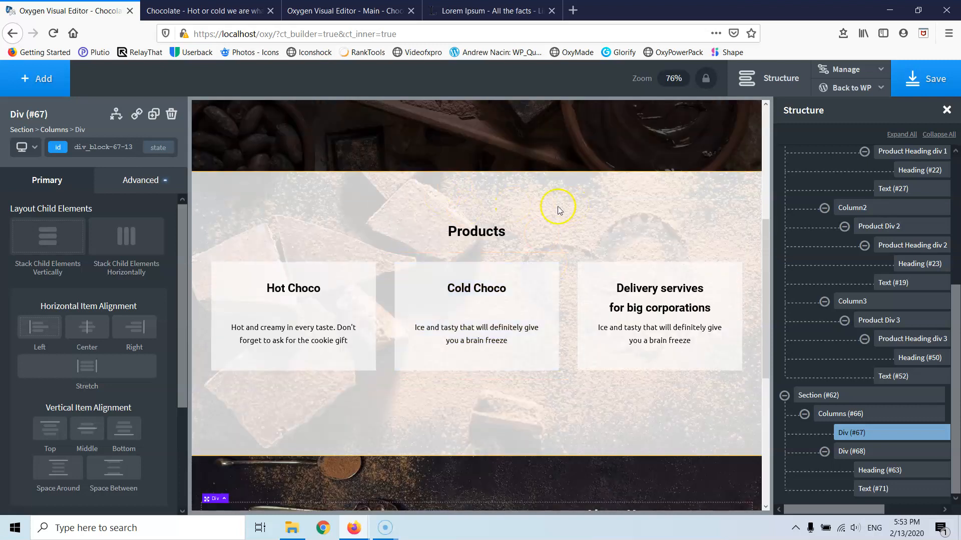
scroll(593, 223, "up", 4)
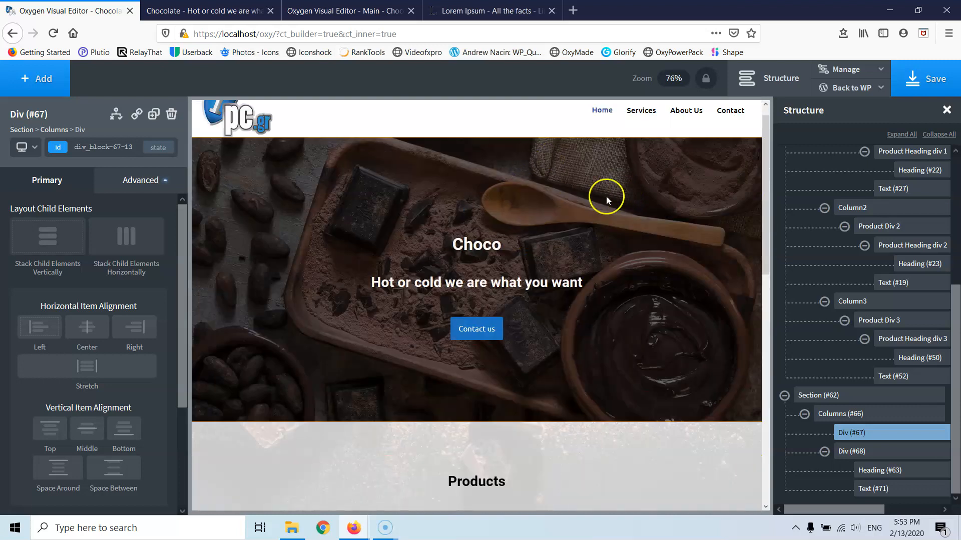
scroll(609, 185, "down", 9)
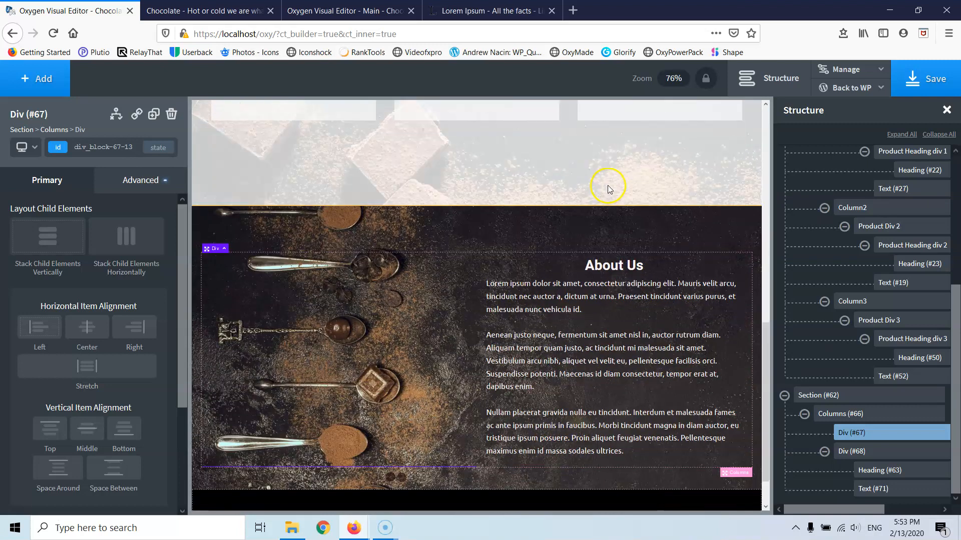
left_click(572, 438)
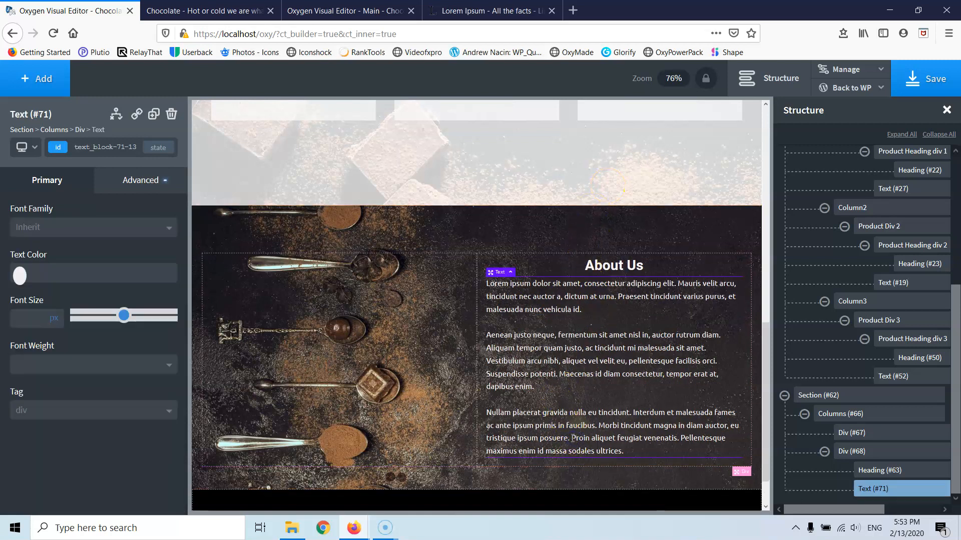
triple_click(600, 438)
left_click_drag(571, 439, 632, 449)
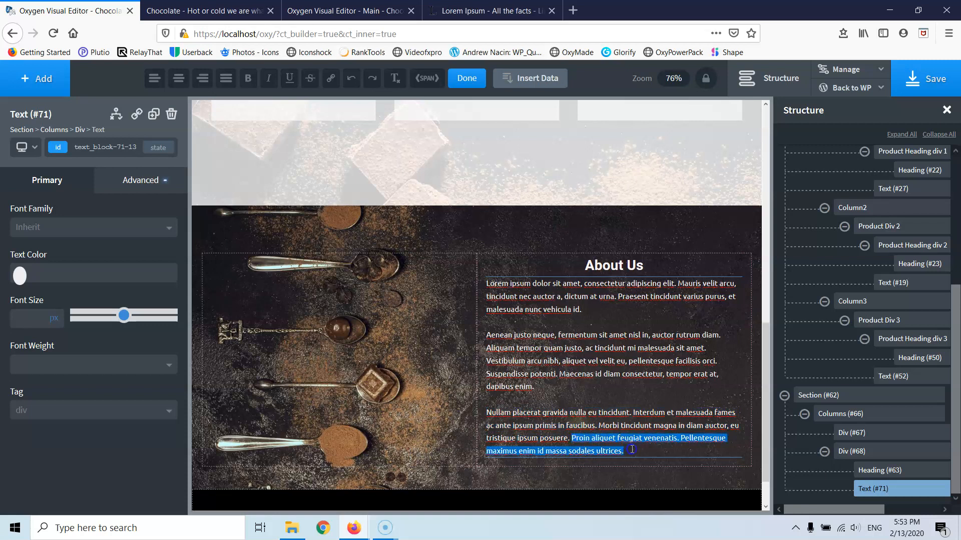
key("Delete")
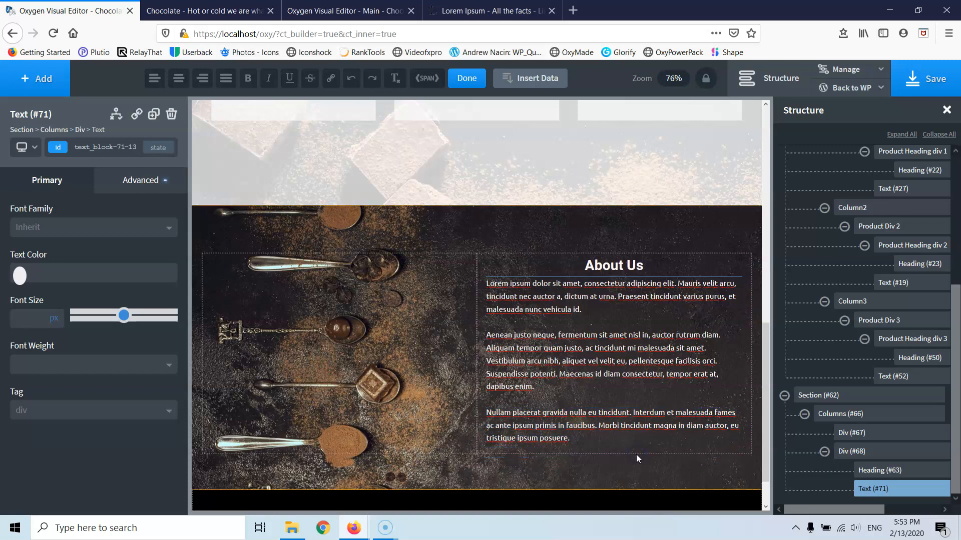
left_click(629, 228)
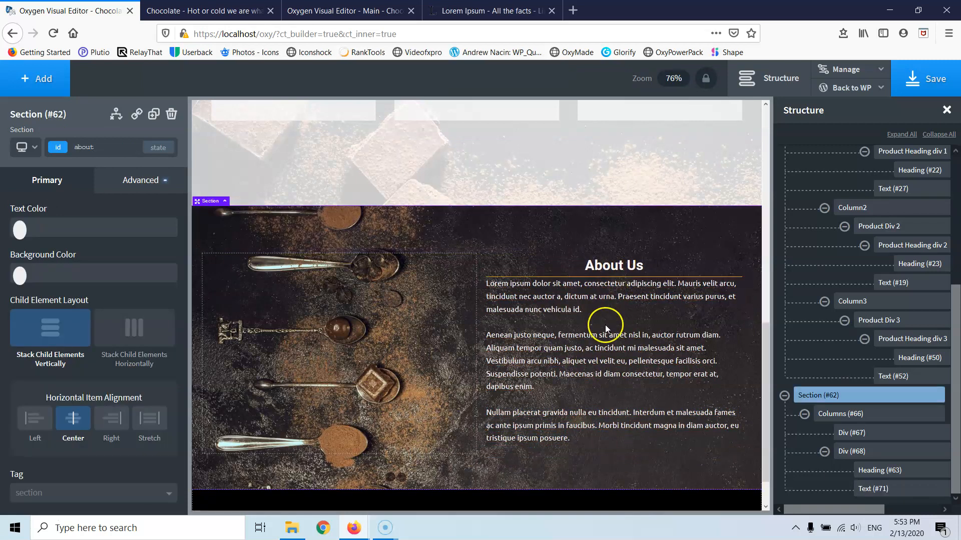
scroll(606, 320, "down", 1)
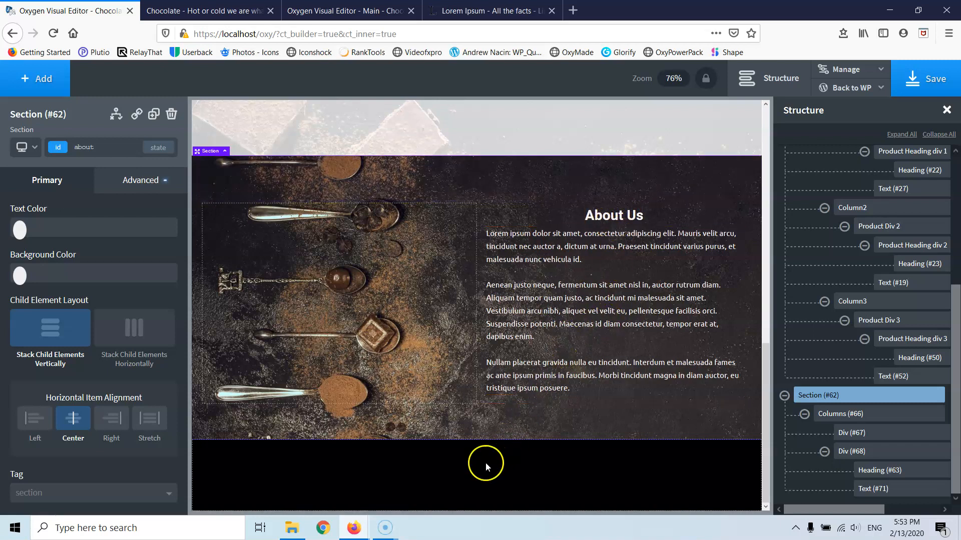
- Add a new empty section below the About Us section
left_click(476, 473)
left_click(37, 79)
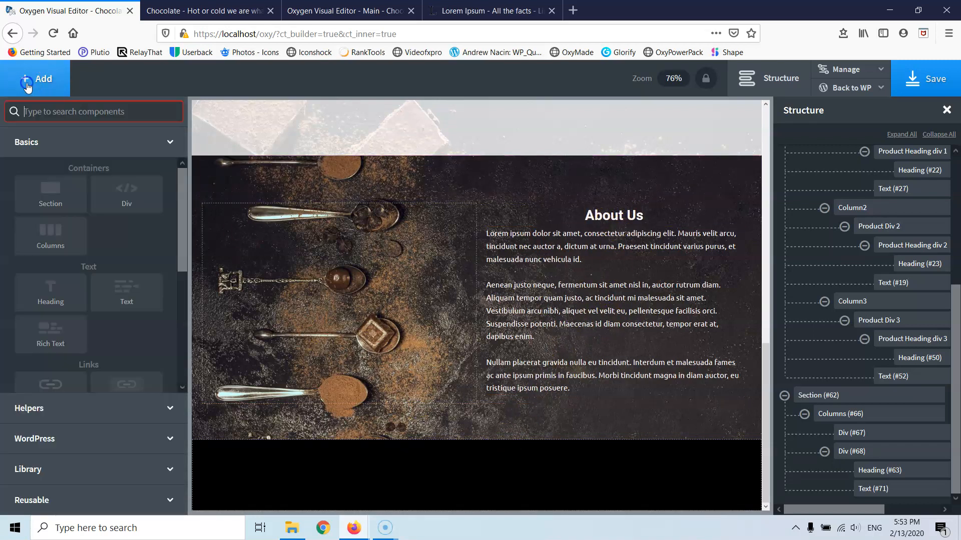
left_click(44, 196)
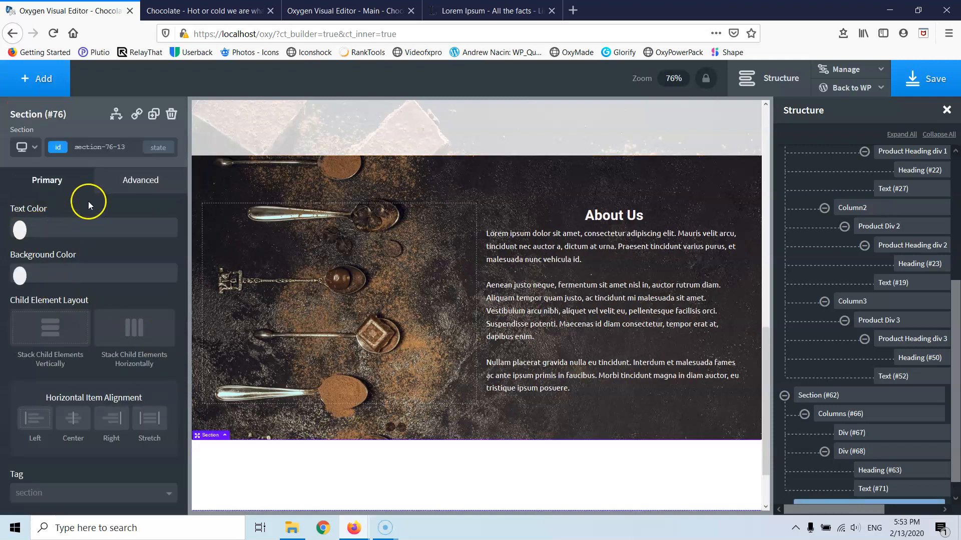
- Give the new section the ID 'contact' without adding a class
left_click(96, 142)
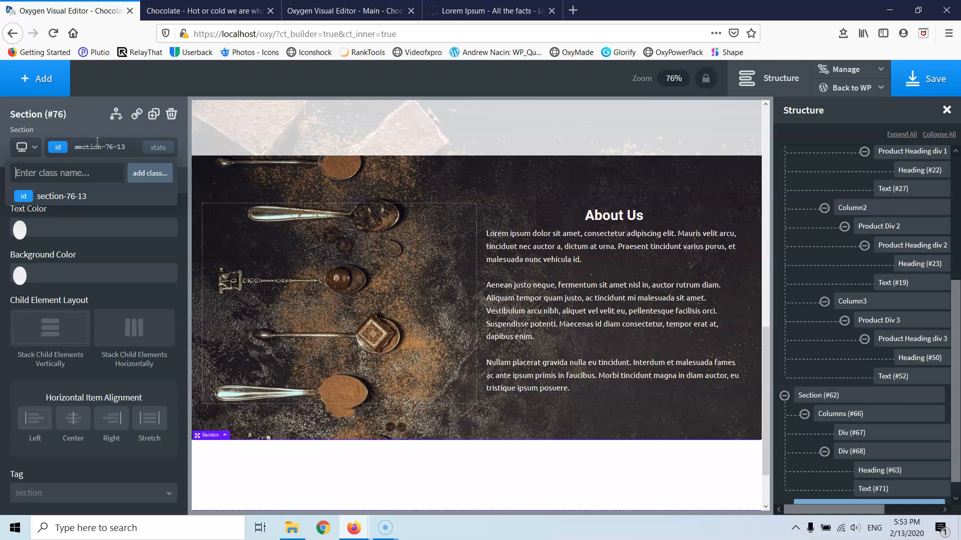
key("BackSpace")
left_click(97, 147)
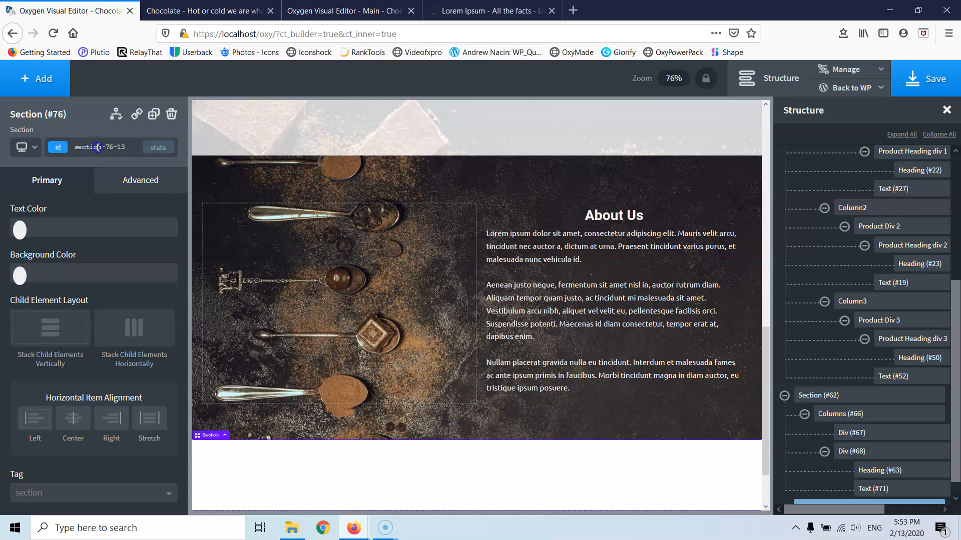
left_click(98, 147)
left_click(133, 145)
- Try placing a Columns layout, then reselect the empty section and open its Background settings
left_click(35, 78)
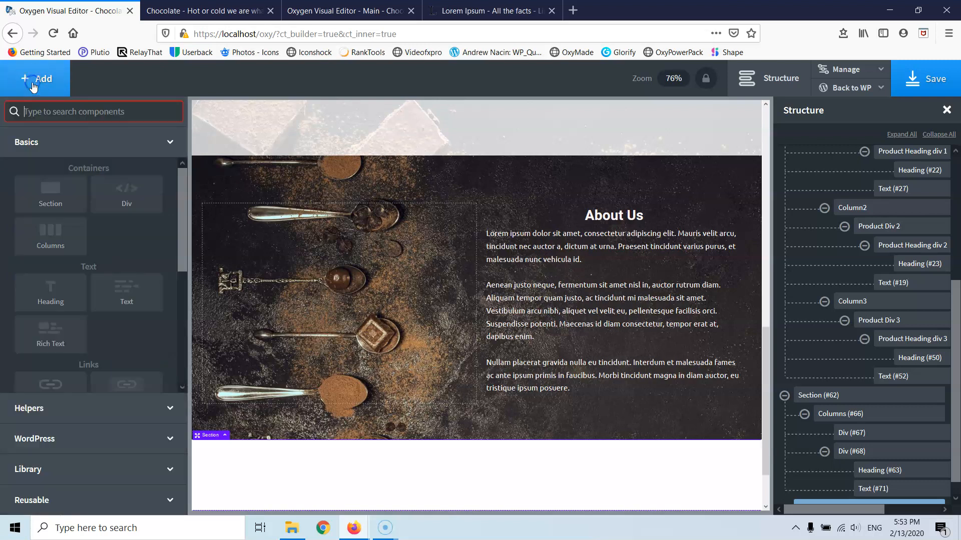
left_click(55, 244)
left_click_drag(55, 243, 431, 429)
left_click(425, 476)
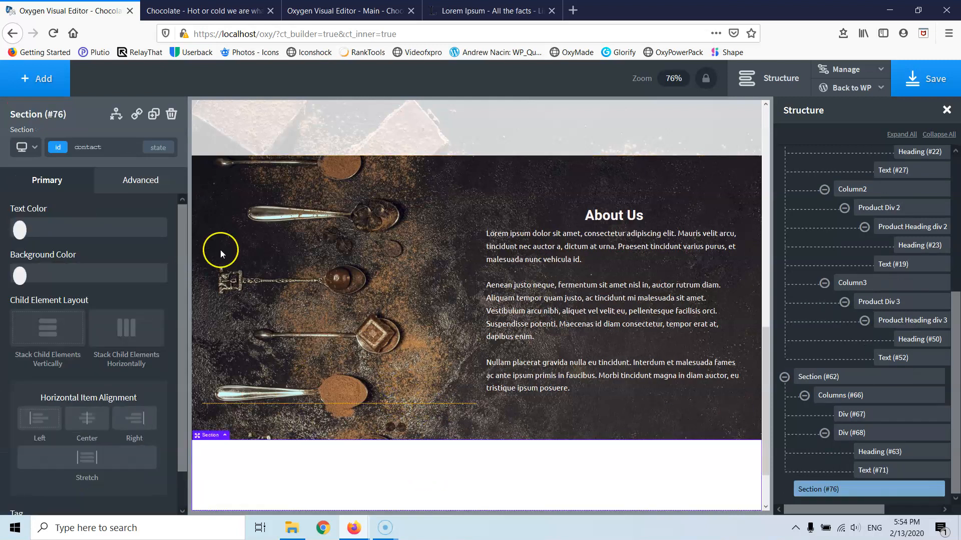
left_click(138, 182)
left_click(153, 217)
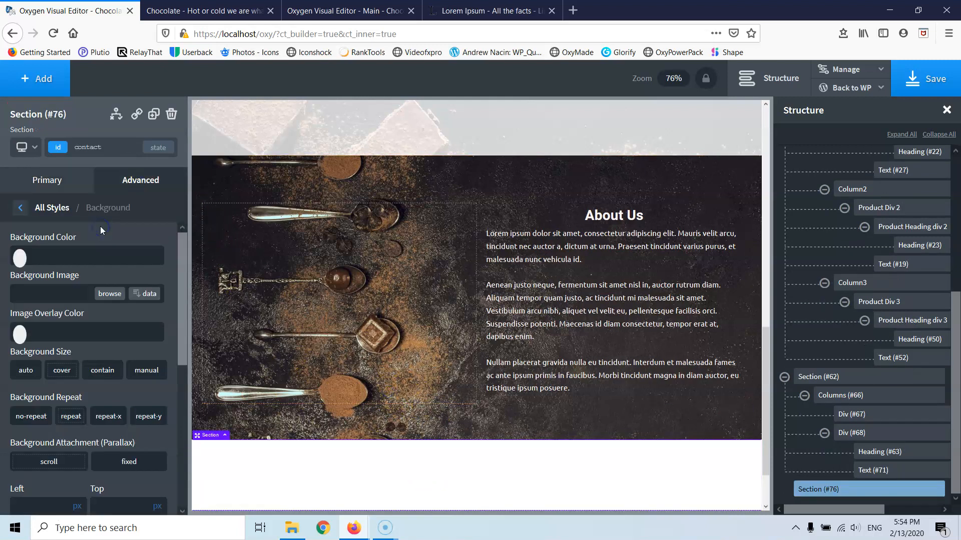
- Set the section's background image to the headset photo contact-us.jpg
left_click(102, 298)
left_click(249, 222)
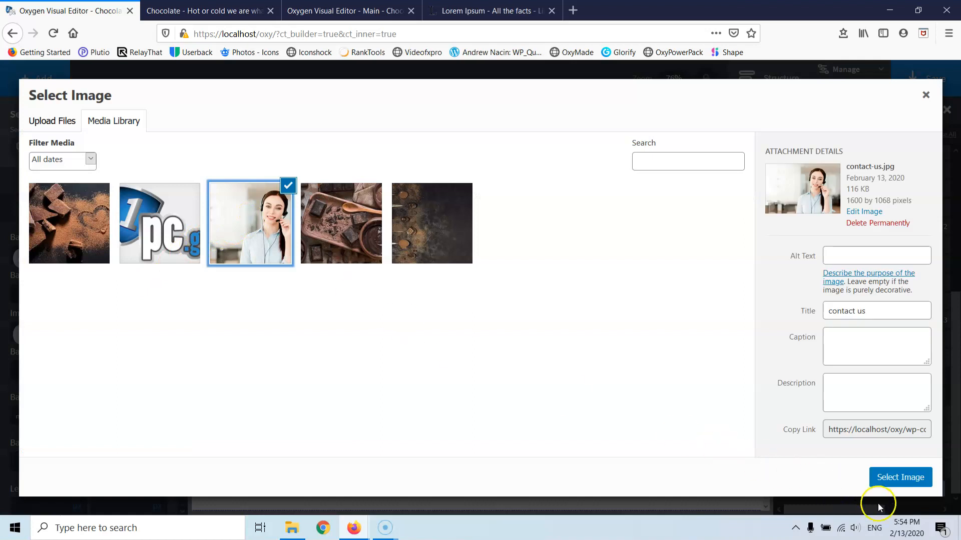
left_click(890, 479)
scroll(594, 384, "down", 3)
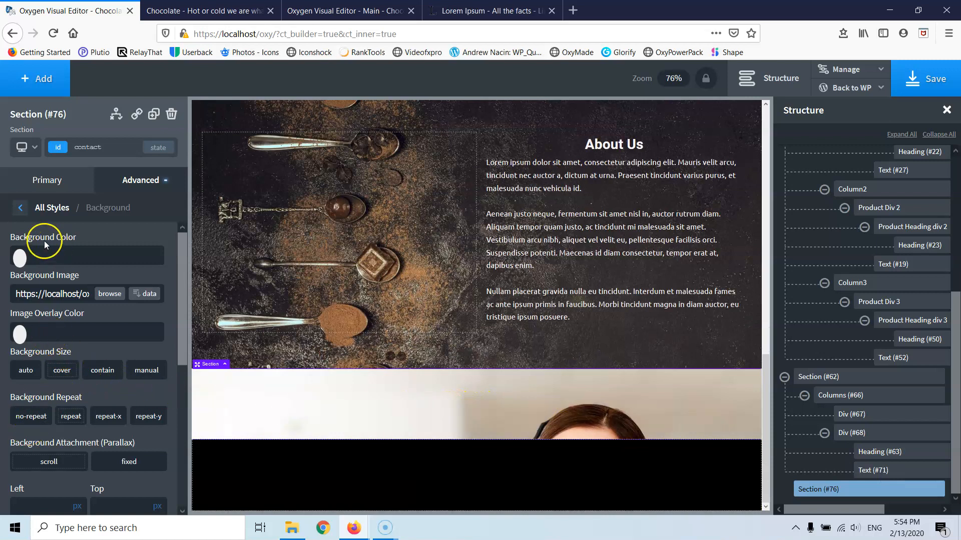
- Make the contact section 600 px tall
left_click(20, 208)
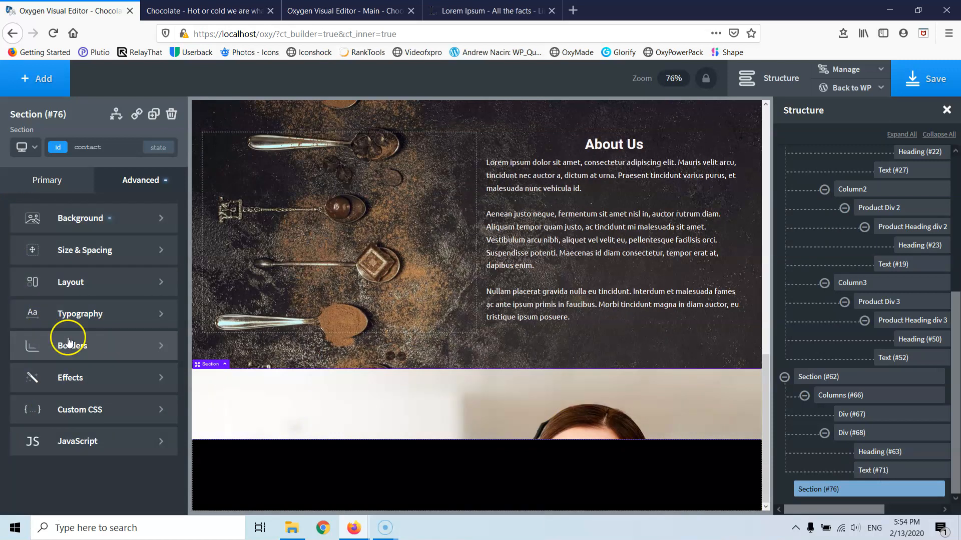
left_click(77, 249)
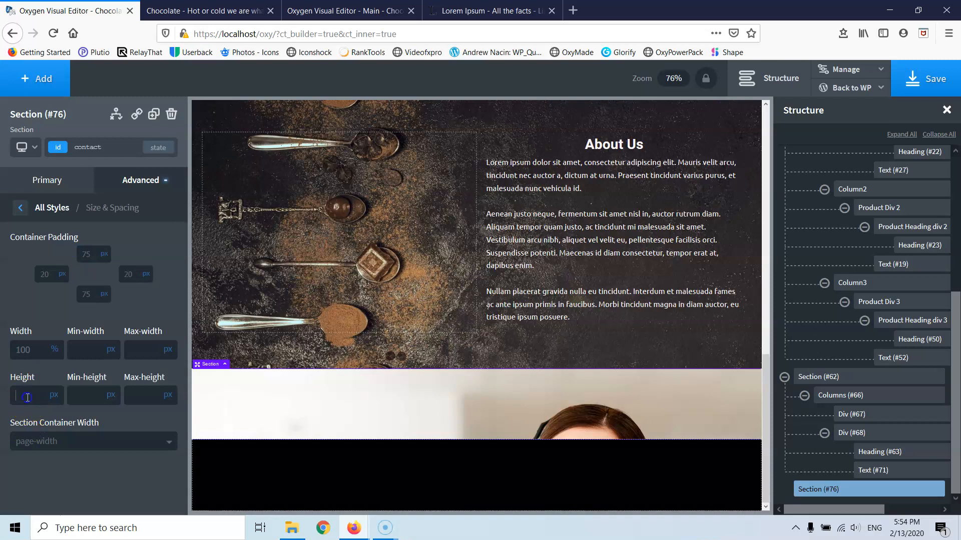
type("600")
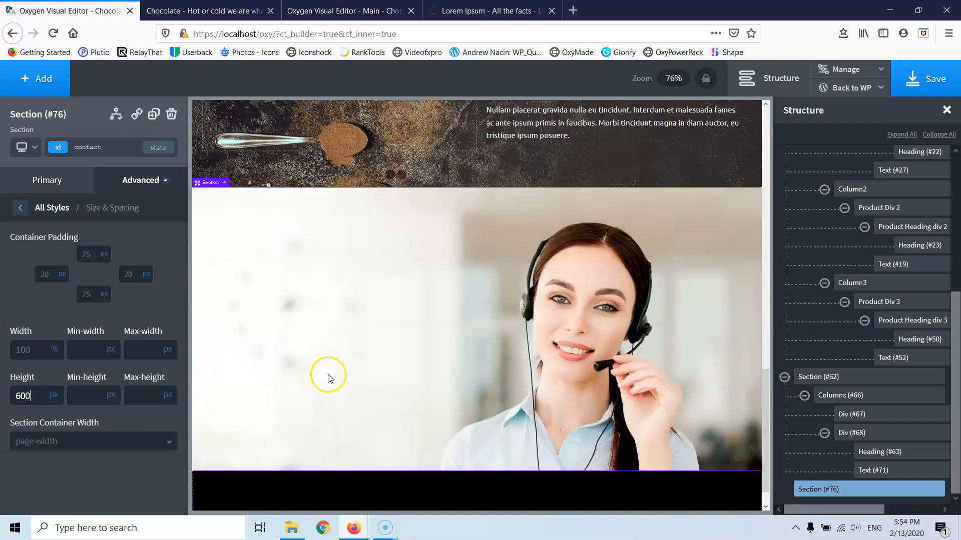
left_click(19, 210)
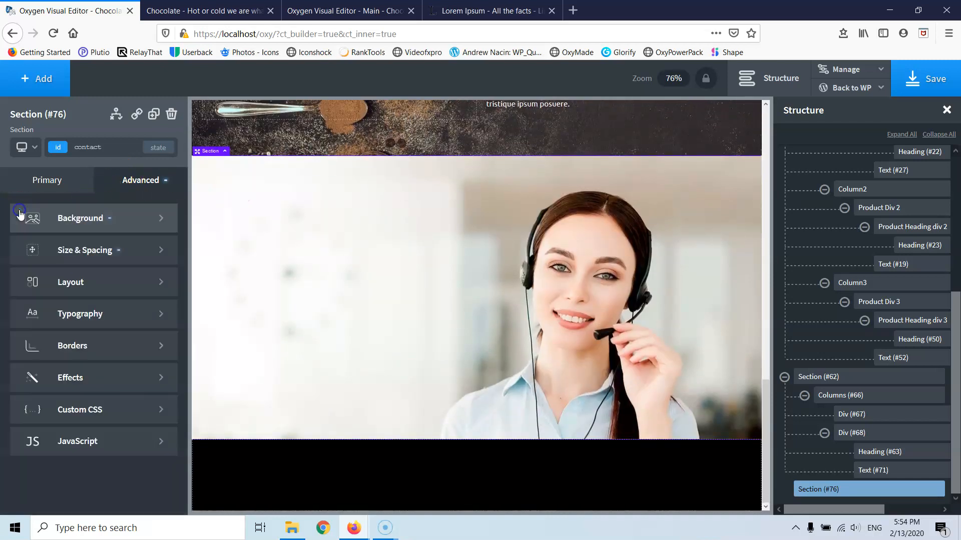
- Set the background image to cover the section and stay fixed
left_click(76, 222)
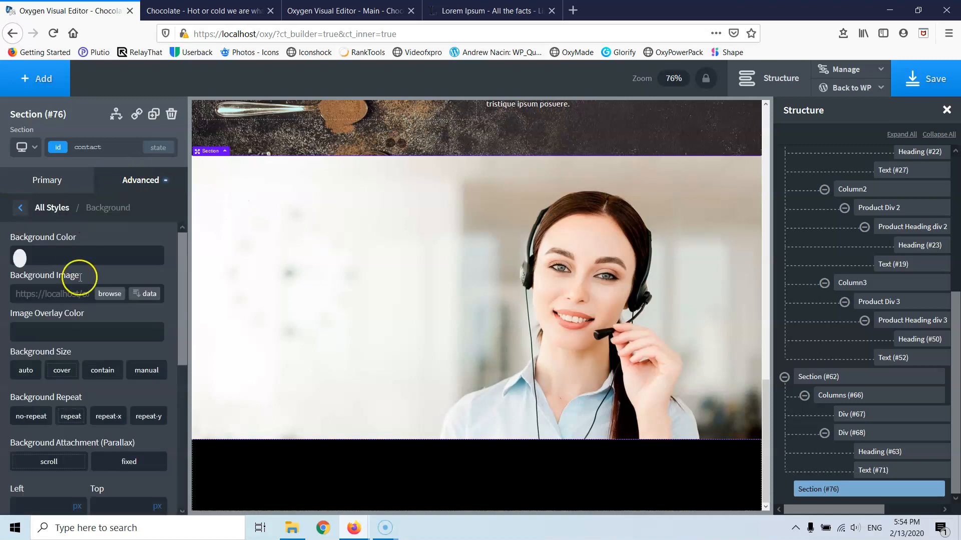
left_click(62, 366)
left_click(128, 462)
- Position the background at 50% left and 50% top
scroll(61, 447, "down", 5)
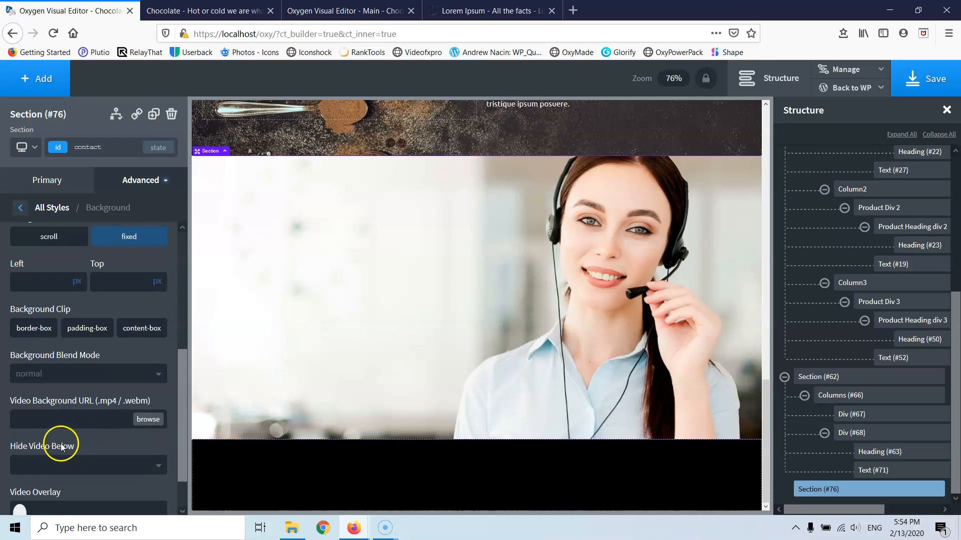
left_click(38, 284)
type("50")
left_click(100, 285)
type("50")
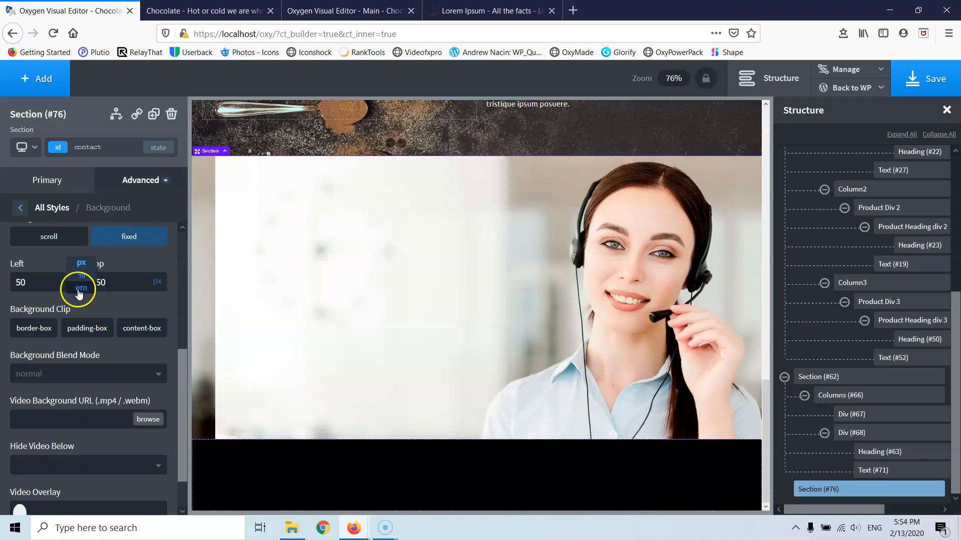
left_click(77, 275)
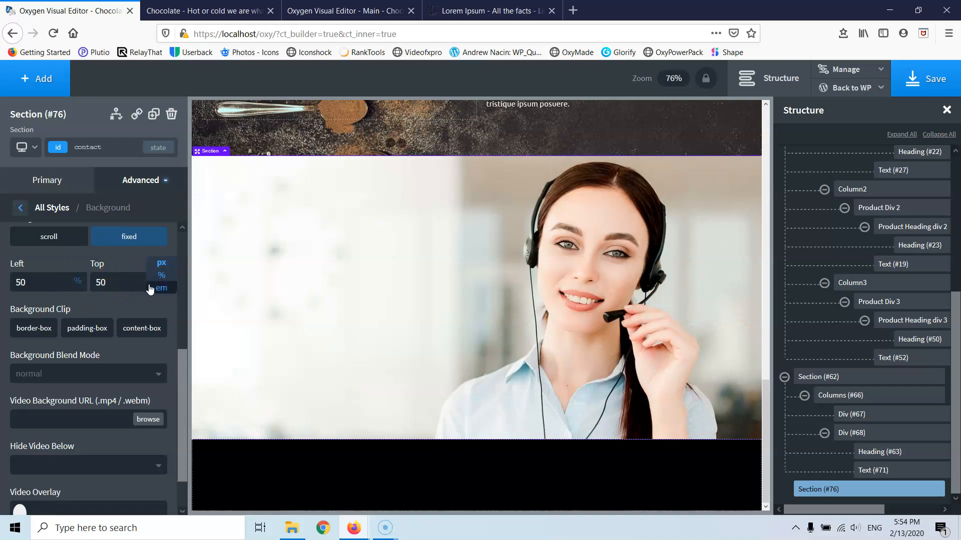
left_click(161, 275)
- Fine-tune the background's Top position value and return to the style categories
scroll(462, 347, "up", 3)
scroll(462, 347, "down", 3)
scroll(463, 346, "up", 4)
scroll(463, 345, "down", 4)
scroll(463, 345, "up", 4)
scroll(464, 345, "down", 4)
scroll(464, 345, "up", 4)
scroll(463, 345, "down", 4)
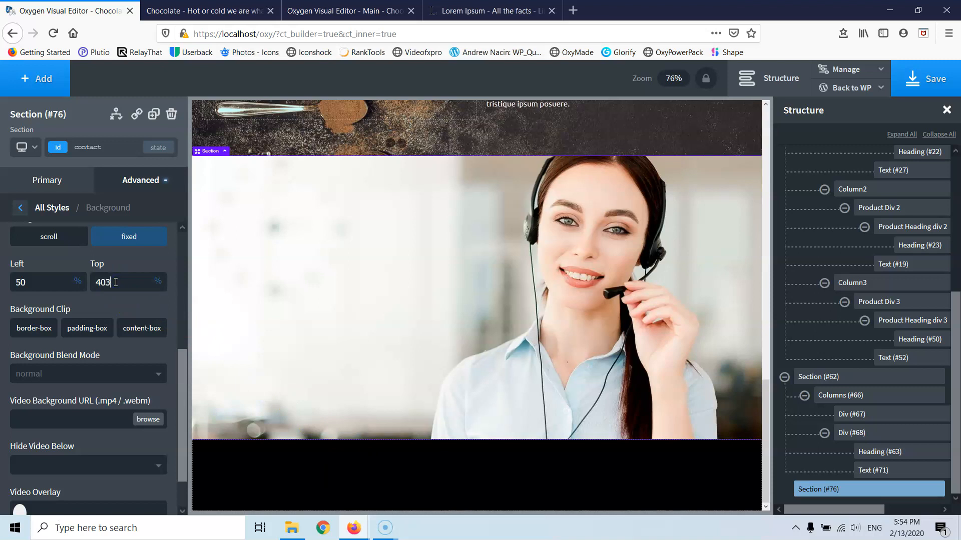
left_click(124, 282)
left_click(121, 284)
left_click(371, 287)
scroll(384, 302, "up", 5)
scroll(375, 343, "down", 5)
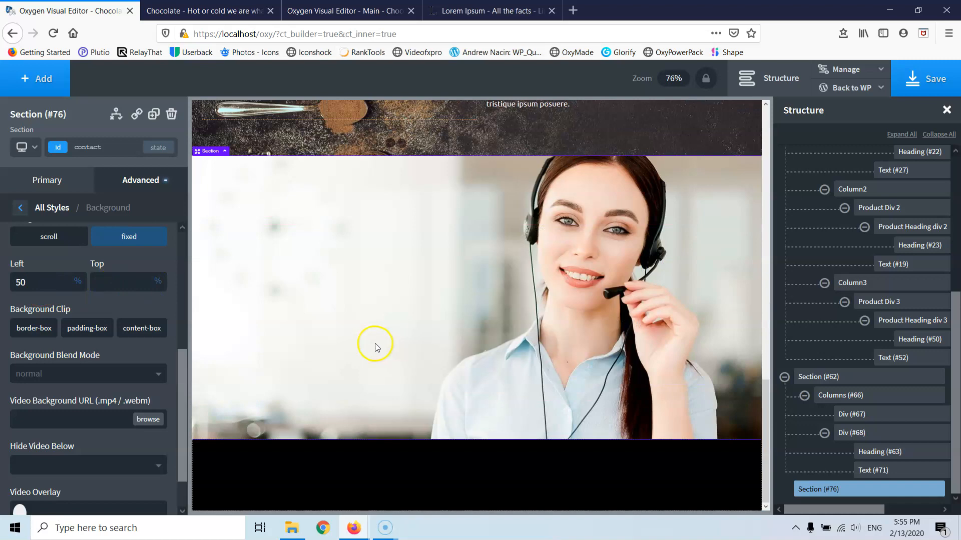
scroll(375, 344, "up", 5)
scroll(376, 343, "down", 4)
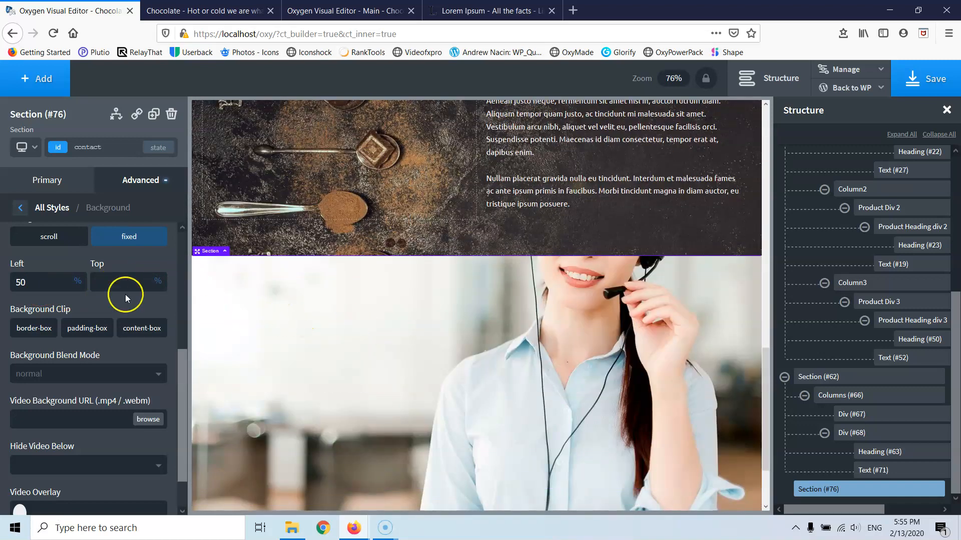
scroll(343, 378, "up", 5)
scroll(356, 395, "down", 4)
scroll(356, 395, "down", 4)
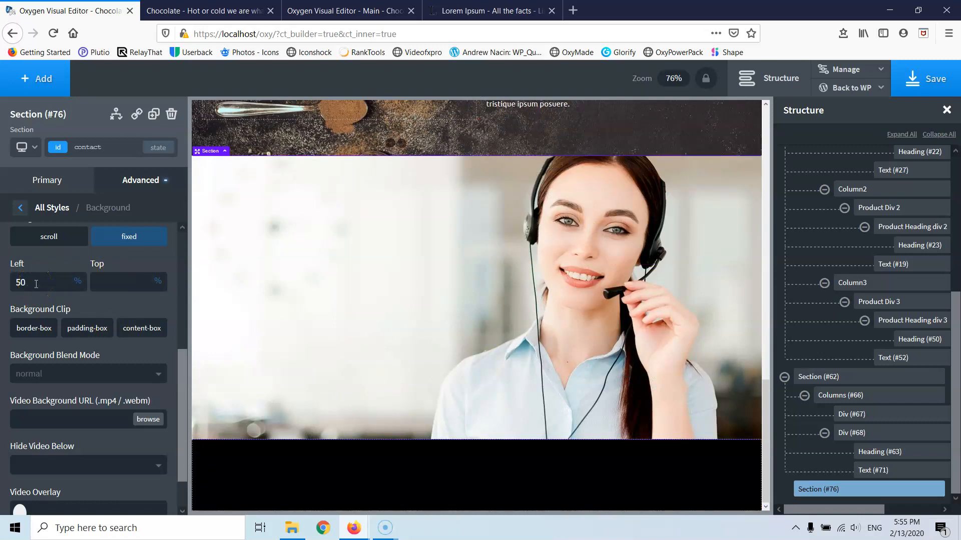
scroll(108, 287, "down", 2)
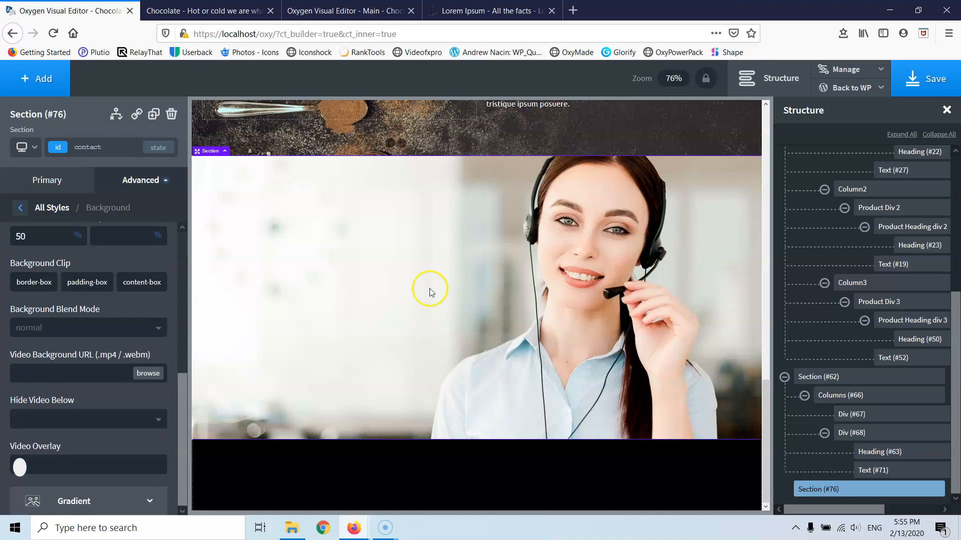
scroll(253, 335, "up", 7)
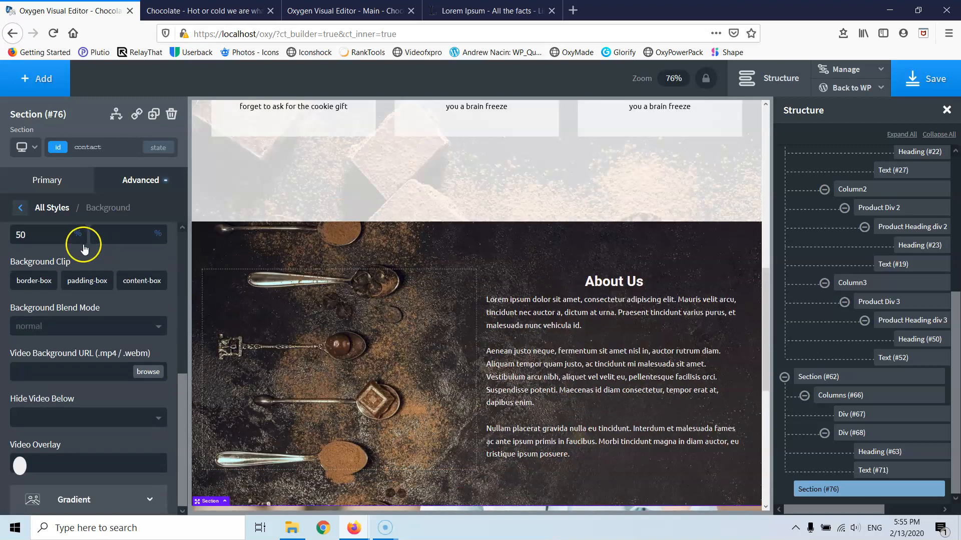
left_click(19, 208)
scroll(304, 365, "down", 7)
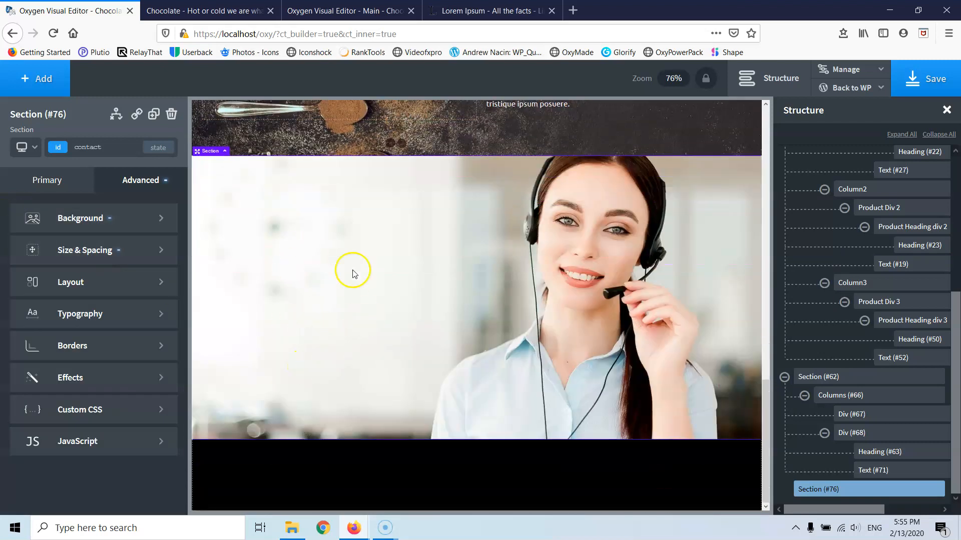
- Add a 50/50 two-column row to the contact section and select its left column
left_click(44, 80)
left_click(59, 243)
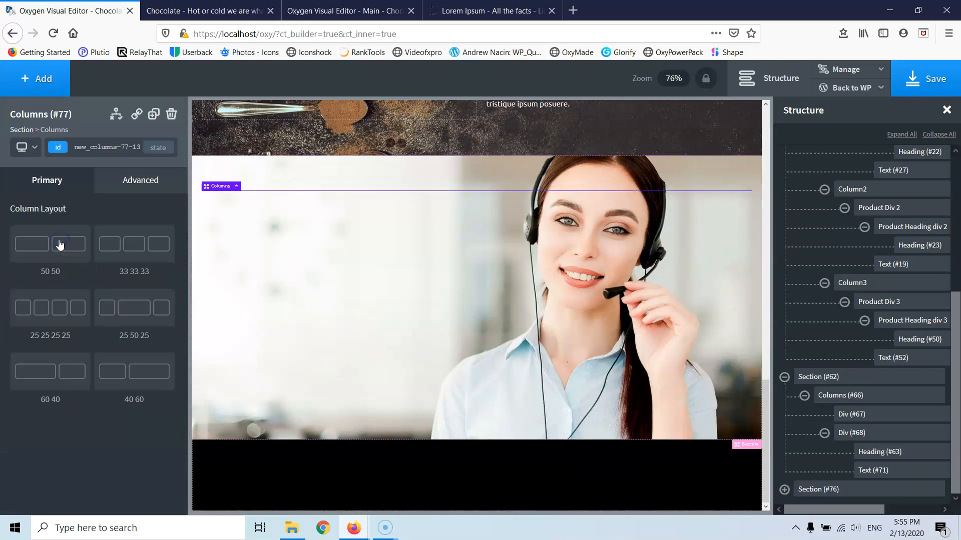
left_click(61, 253)
left_click(405, 315)
left_click(465, 209)
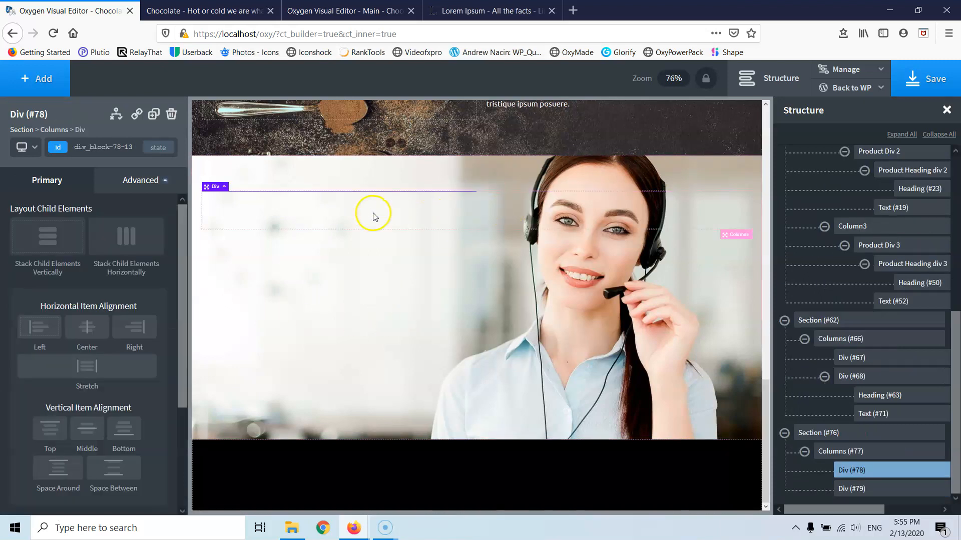
- Add a heading to the left column, change its level and colour it black
left_click(31, 79)
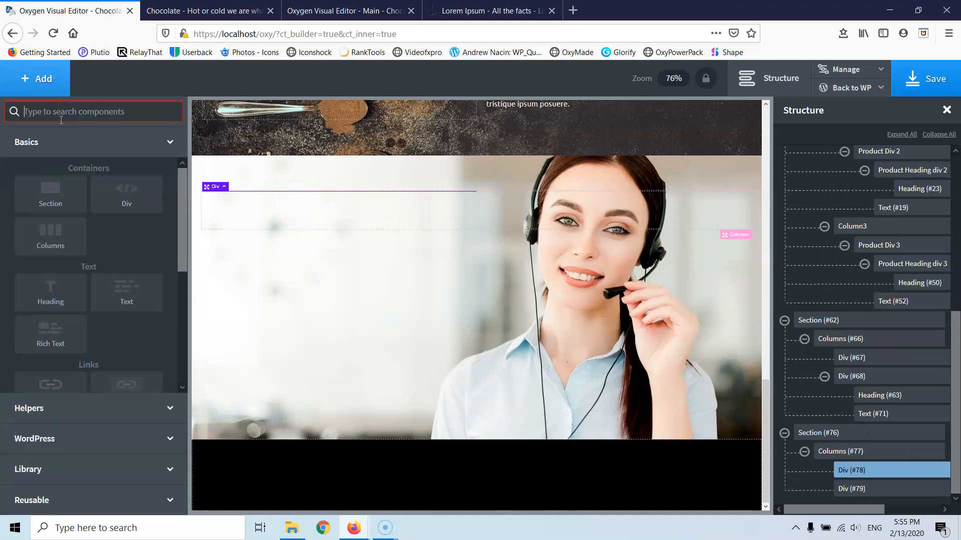
left_click(74, 278)
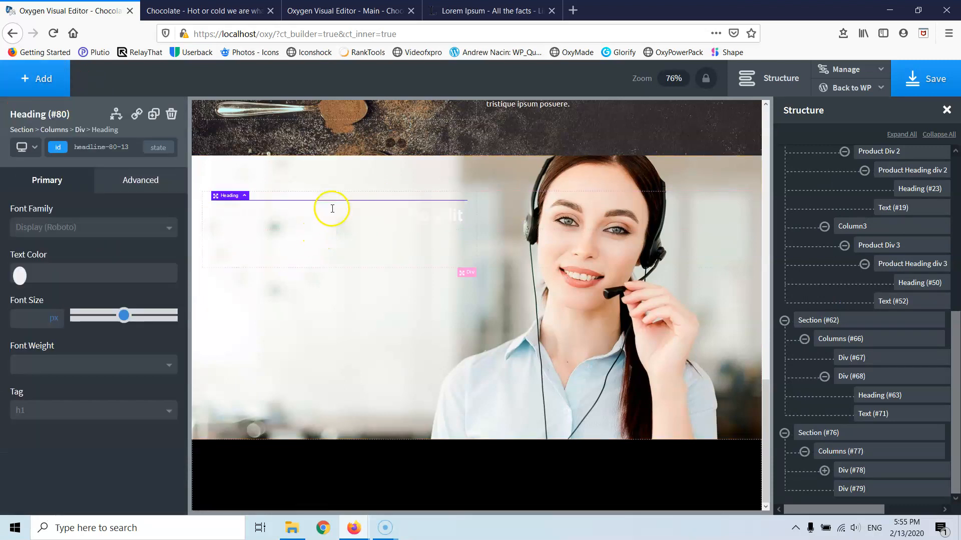
double_click(314, 218)
left_click(53, 413)
left_click(42, 460)
left_click(19, 275)
left_click(34, 336)
left_click_drag(27, 350, 19, 382)
left_click(225, 247)
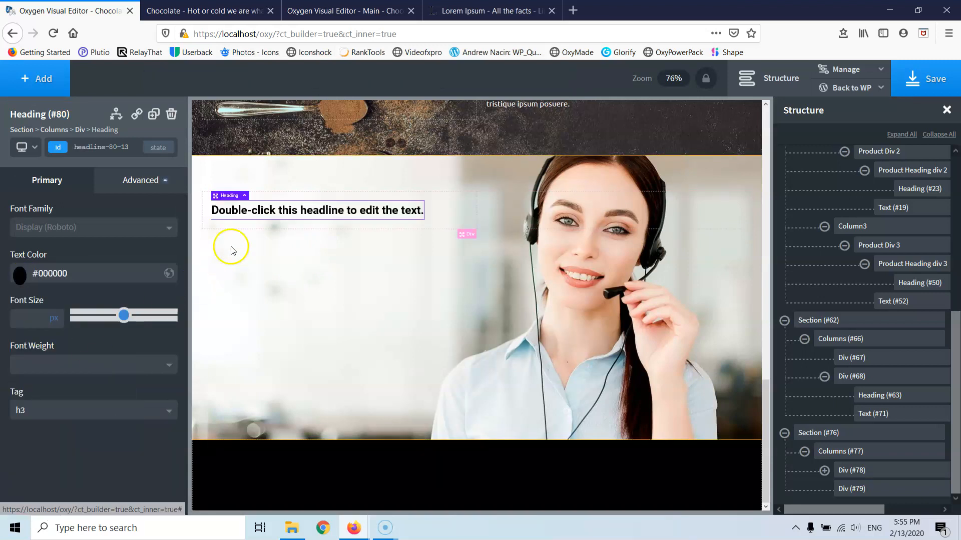
- Change the heading text to 'Contact Us' and centre it horizontally in the column
double_click(289, 207)
type("Contact")
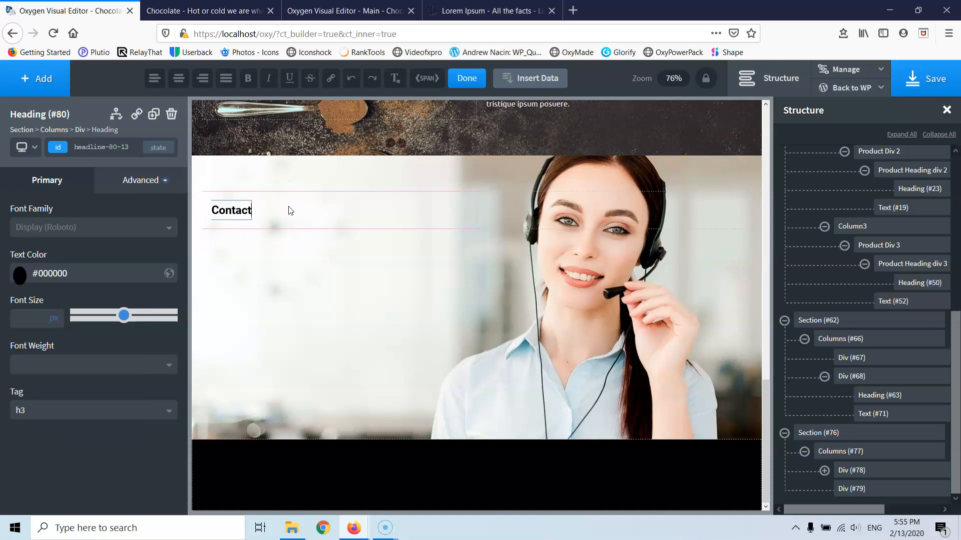
type(" Us")
left_click(322, 202)
left_click(329, 219)
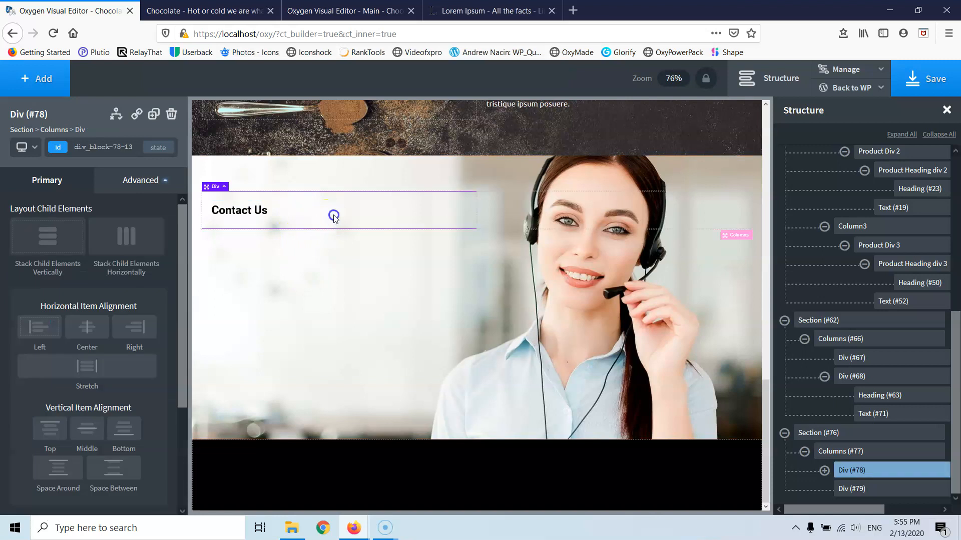
left_click(86, 327)
left_click(365, 171)
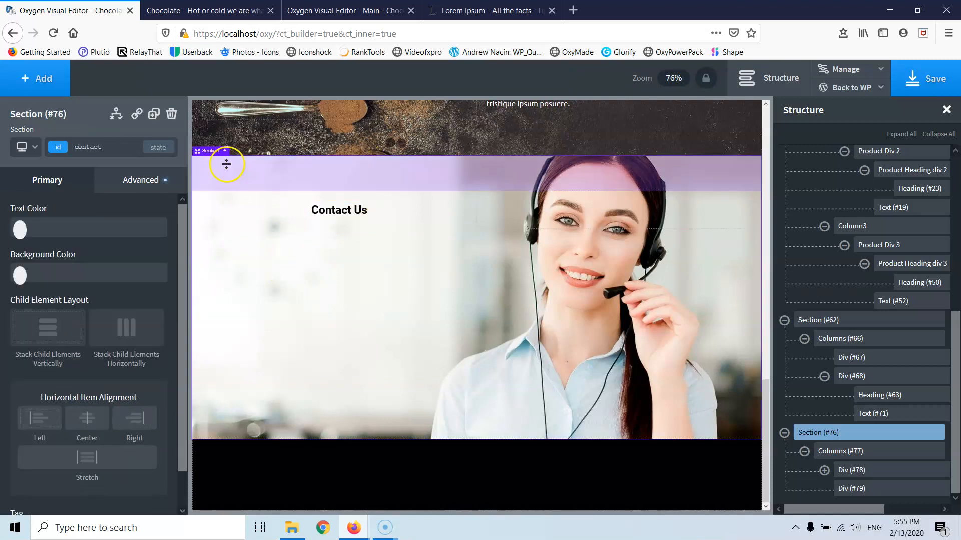
- Set the contact section's top padding to 100 px
left_click(142, 181)
left_click(95, 256)
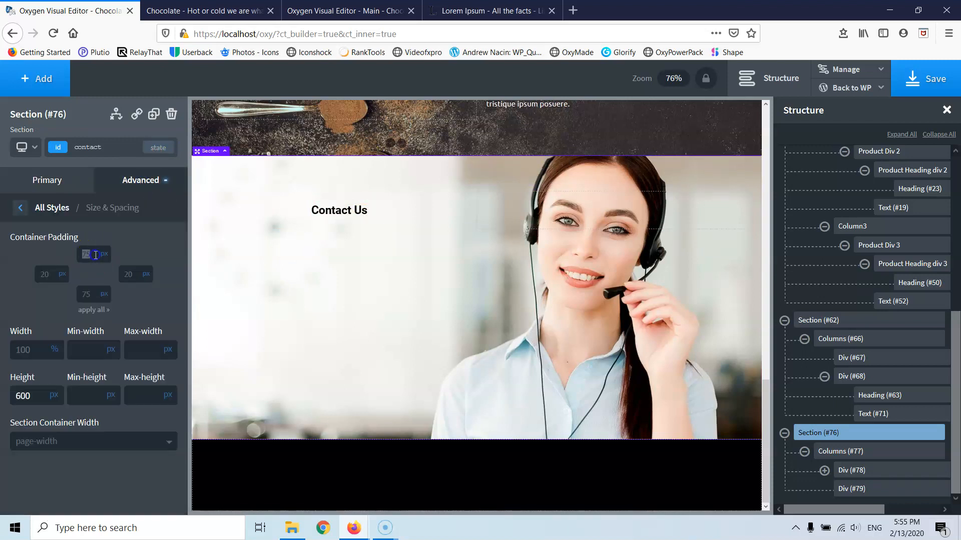
type("100")
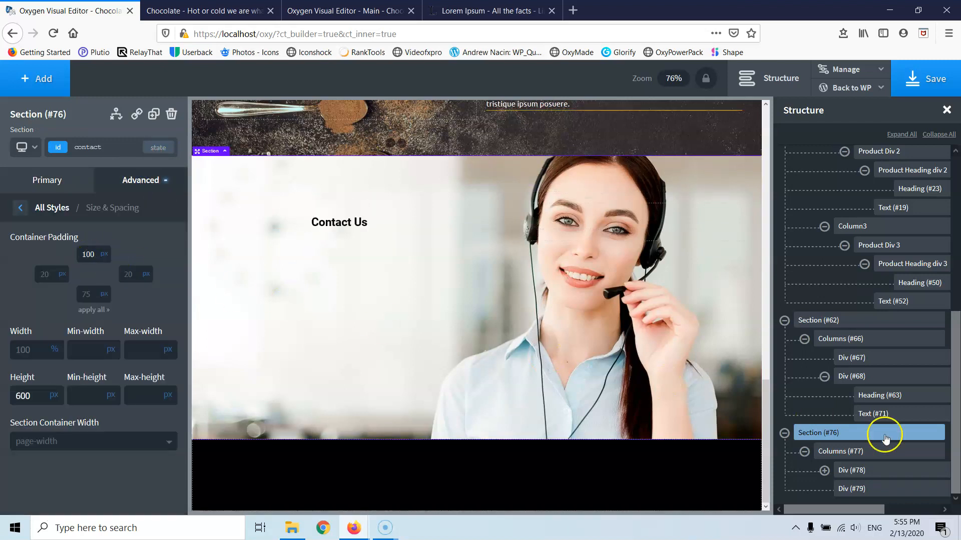
- Set the left column's top padding to 0 and save the page
left_click(839, 470)
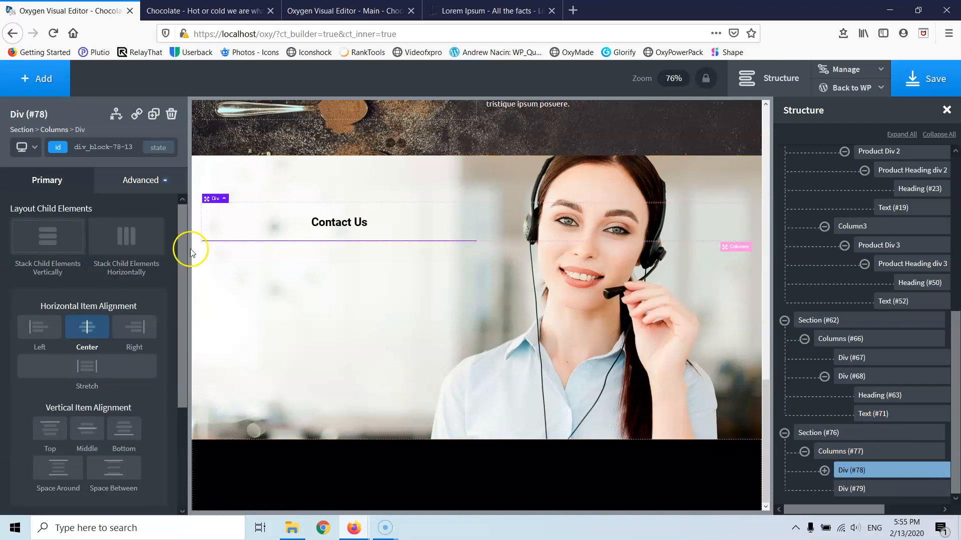
left_click(120, 180)
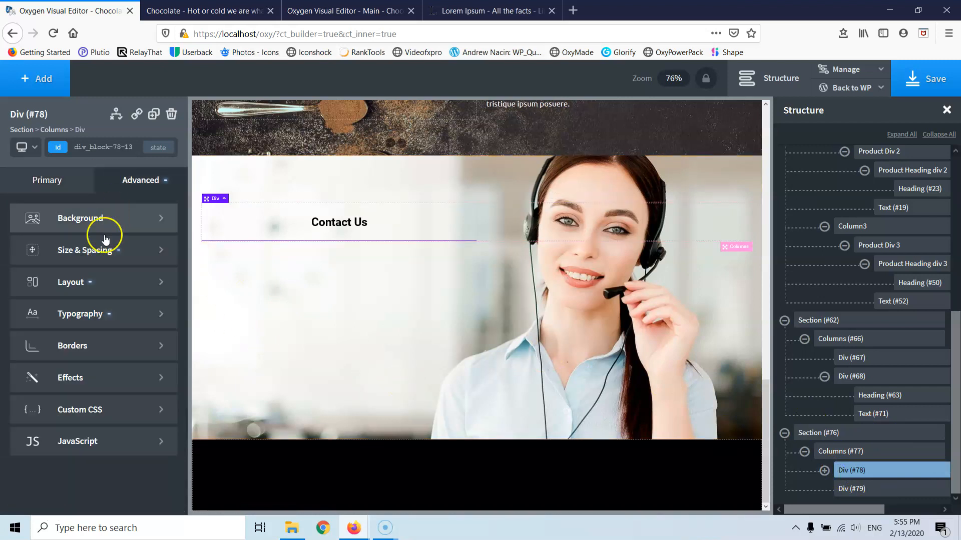
left_click(79, 254)
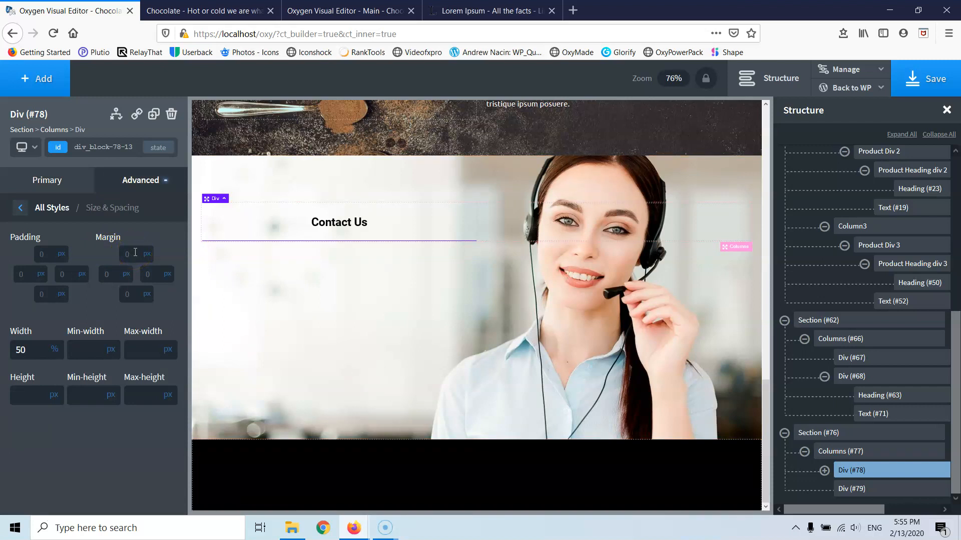
left_click(63, 254)
type("0")
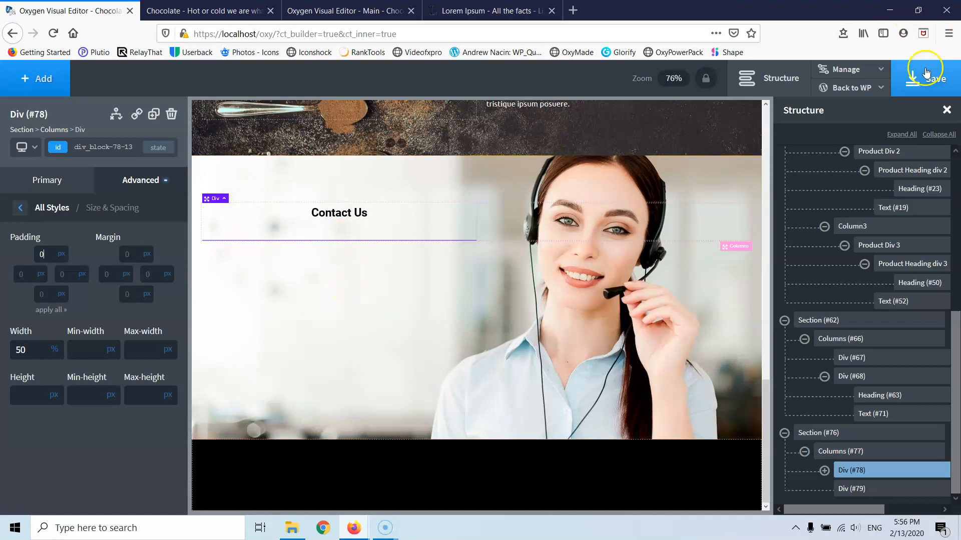
left_click(924, 86)
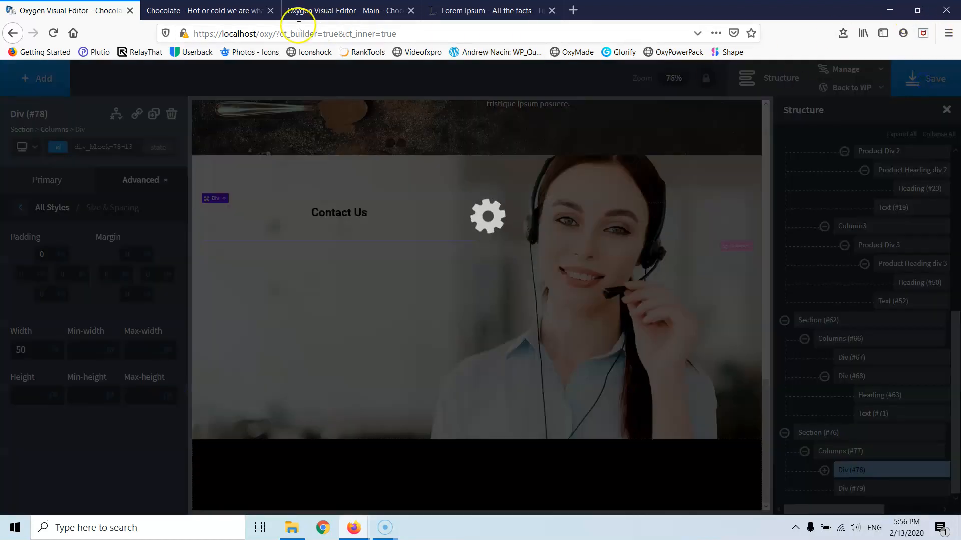
- From the live Chocolate site tab, go to the WordPress Dashboard and open Forminator's Forms list
left_click(218, 10)
left_click(328, 10)
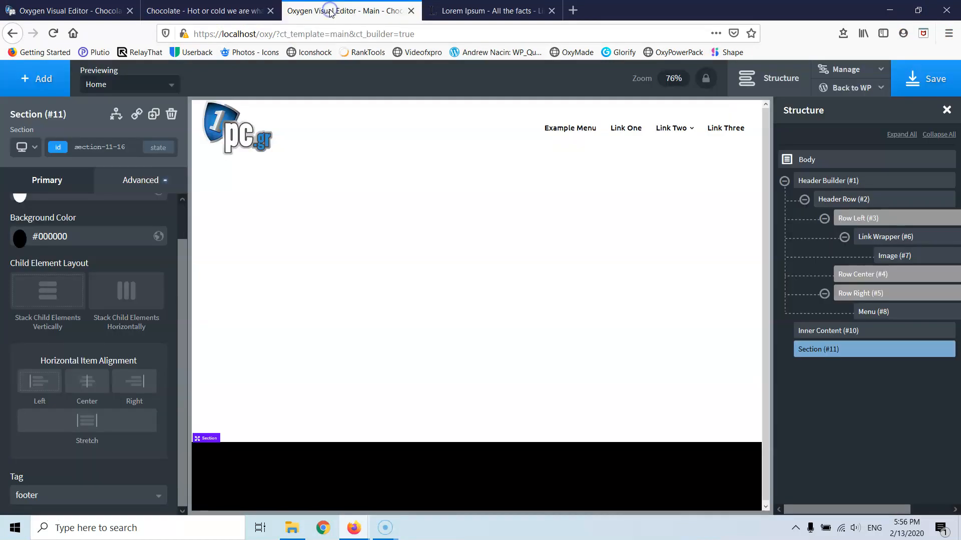
left_click(213, 8)
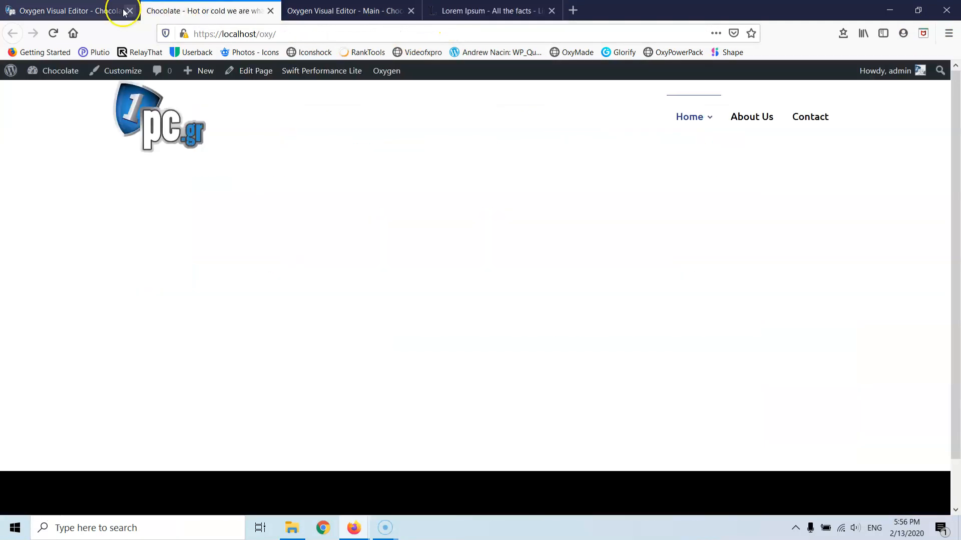
mouse_move(54, 81)
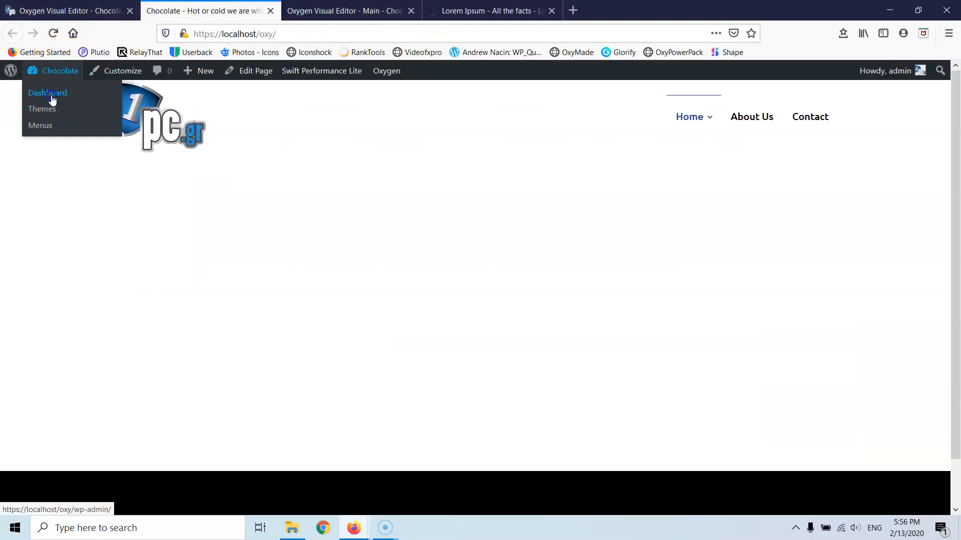
left_click(48, 98)
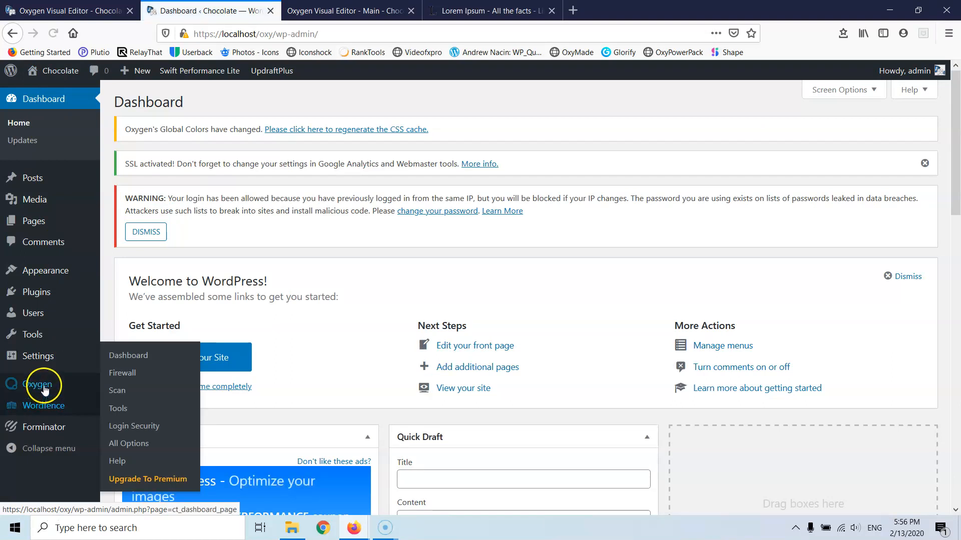
mouse_move(80, 428)
left_click(122, 396)
left_click(54, 424)
left_click(58, 422)
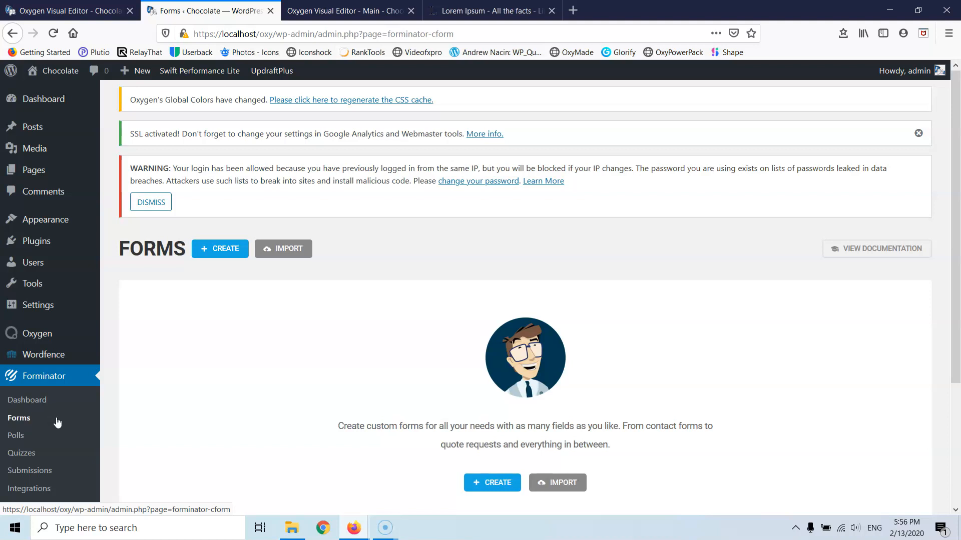
- Start a new Forminator form from the Contact Form template and name it 'Contact'
left_click(472, 482)
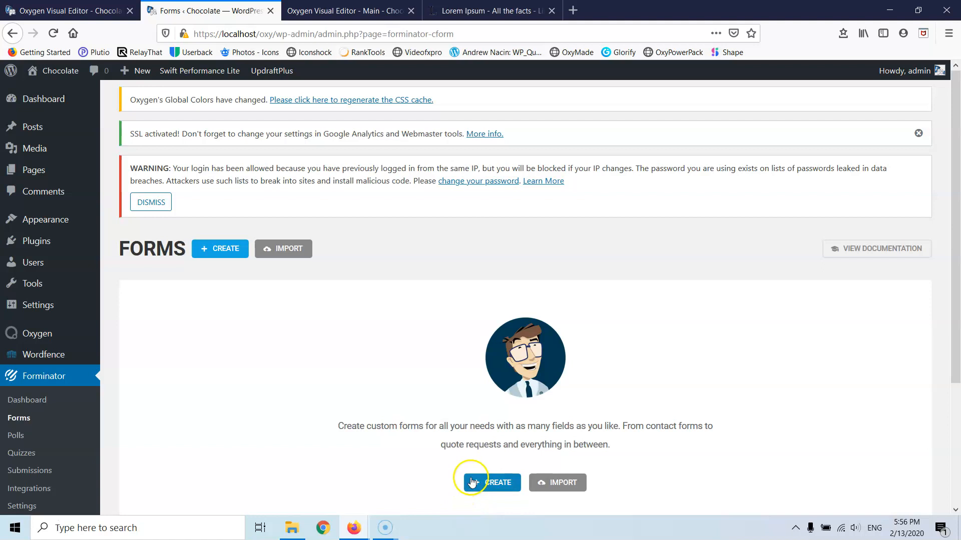
scroll(485, 450, "down", 3)
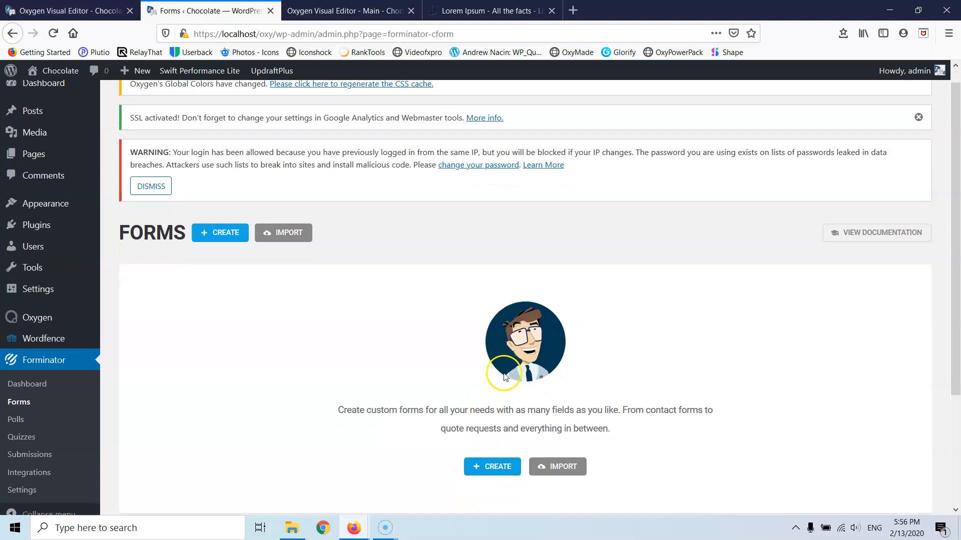
left_click(495, 323)
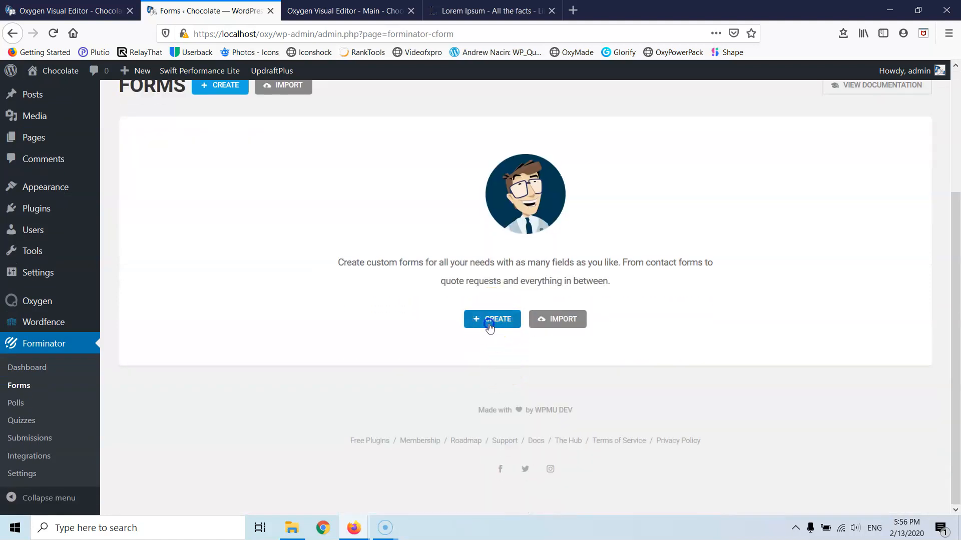
left_click(577, 255)
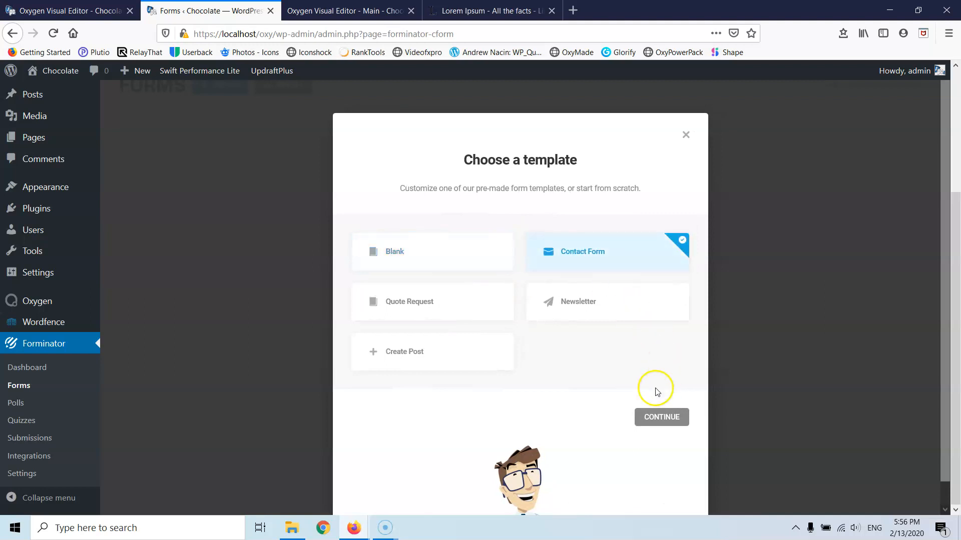
left_click(655, 416)
left_click(524, 279)
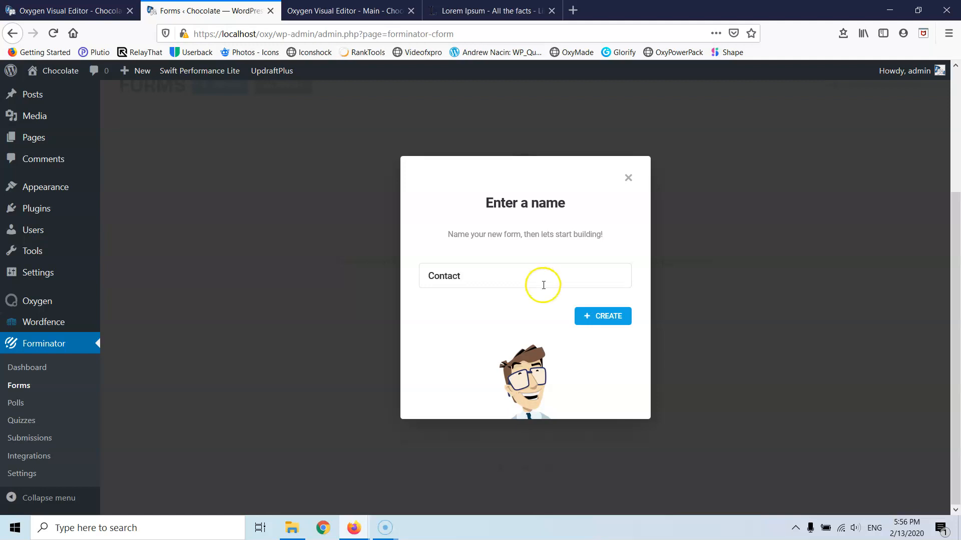
left_click(603, 325)
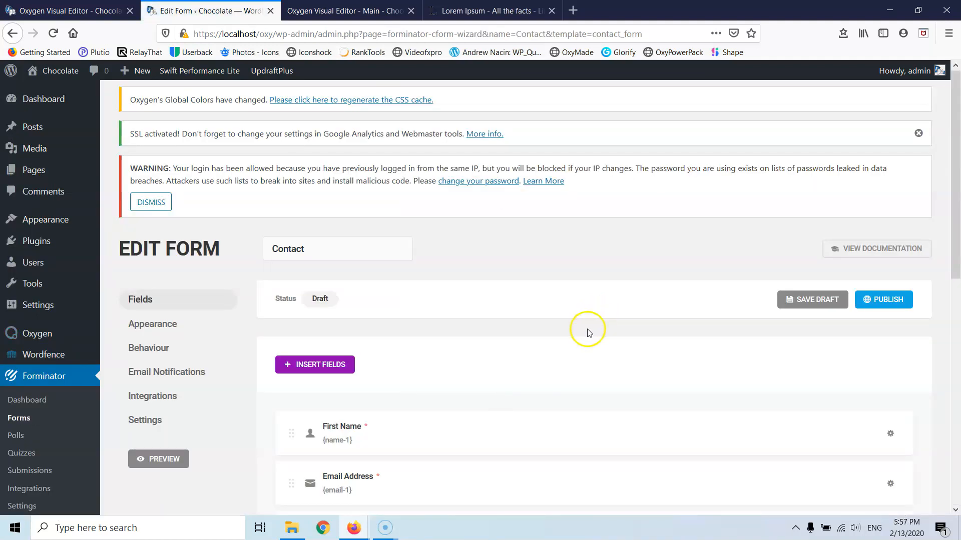
- Rename the First Name field's label to 'Name', keeping it a single field
scroll(866, 400, "down", 5)
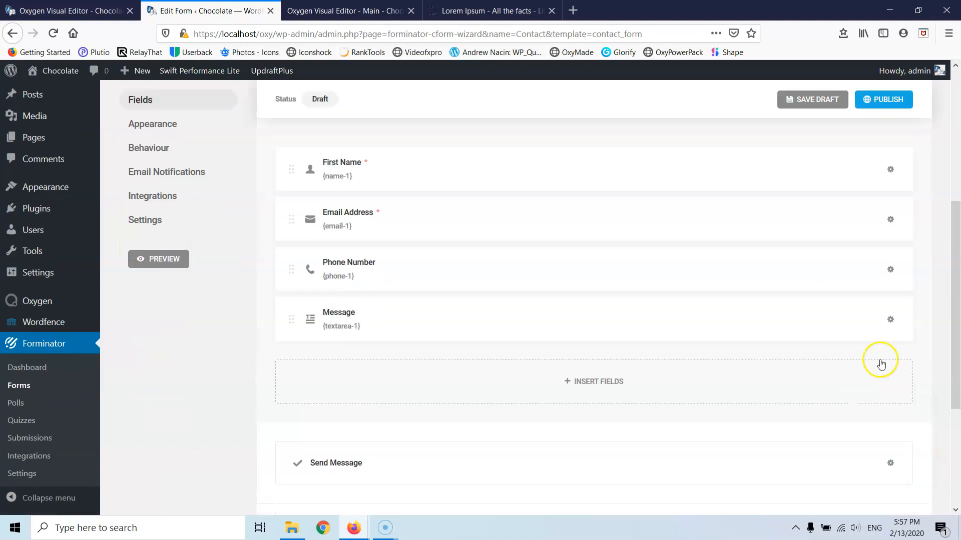
left_click(890, 170)
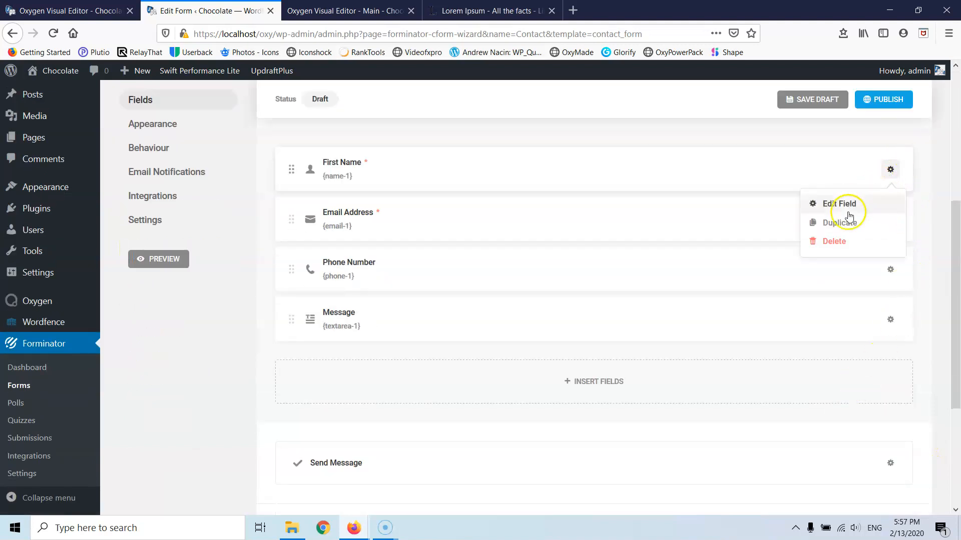
left_click(847, 206)
left_click_drag(382, 300, 328, 295)
key("BackSpace")
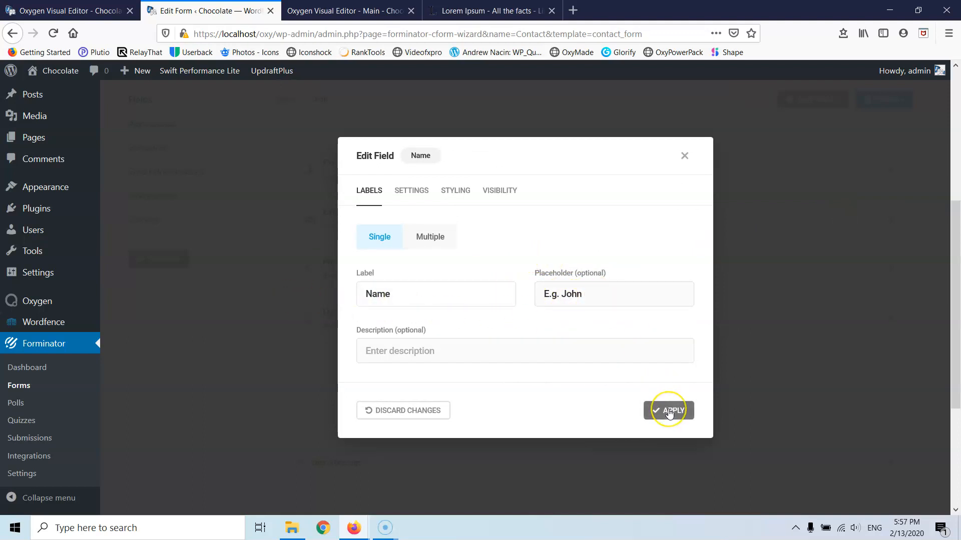
left_click(431, 239)
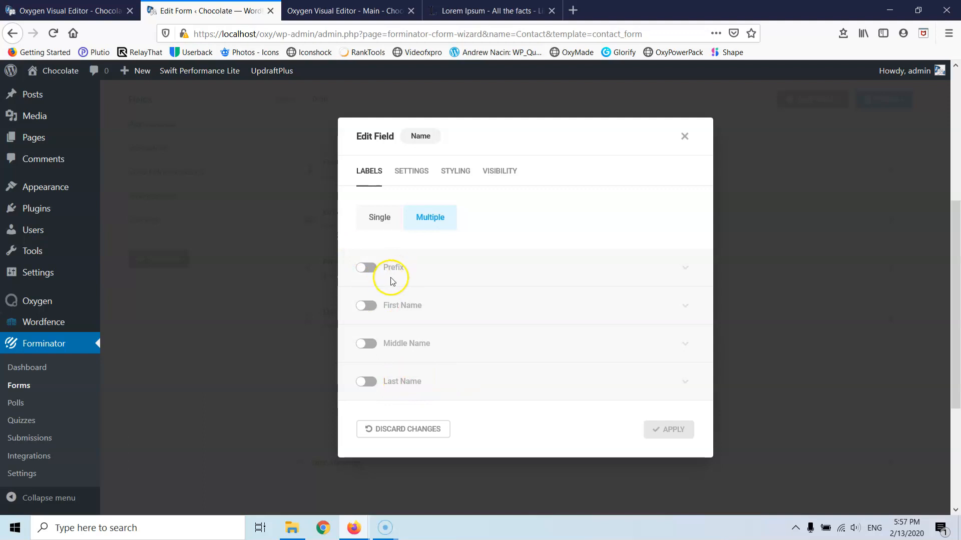
left_click(373, 221)
left_click(669, 412)
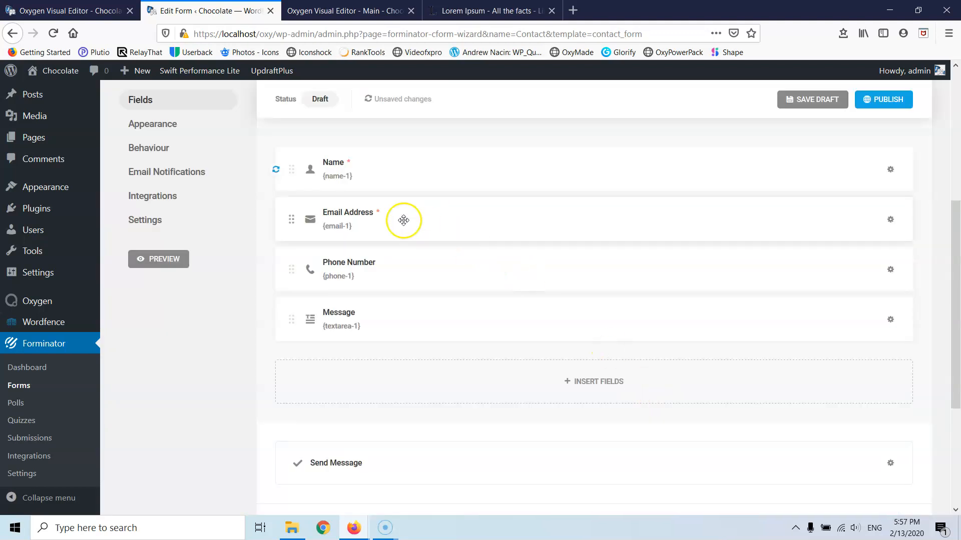
- Rename the Email Address field's label to 'Email'
left_click(888, 221)
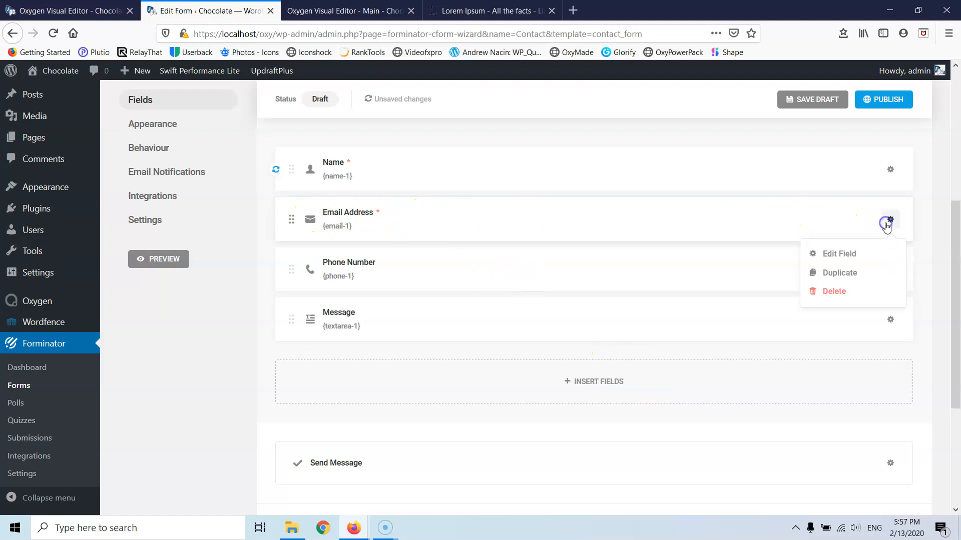
left_click(844, 253)
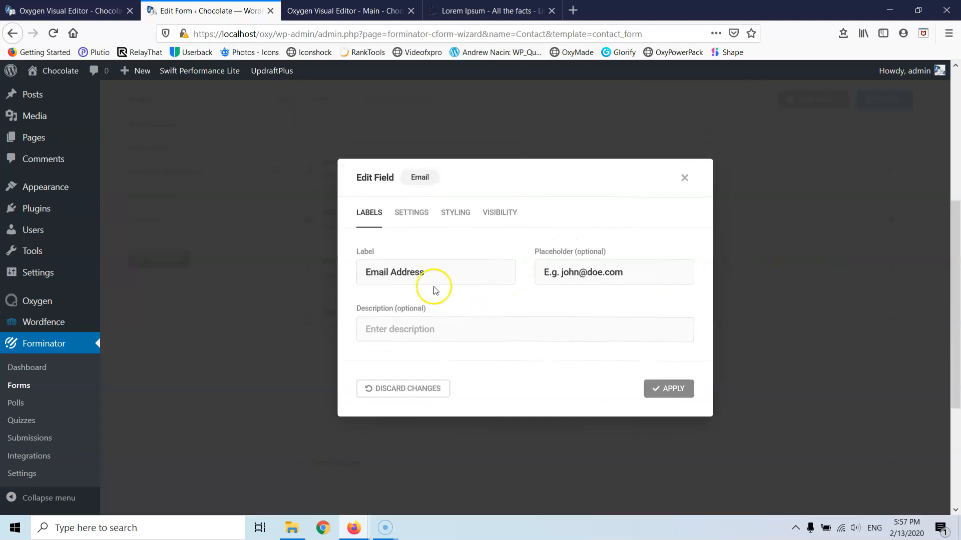
double_click(395, 274)
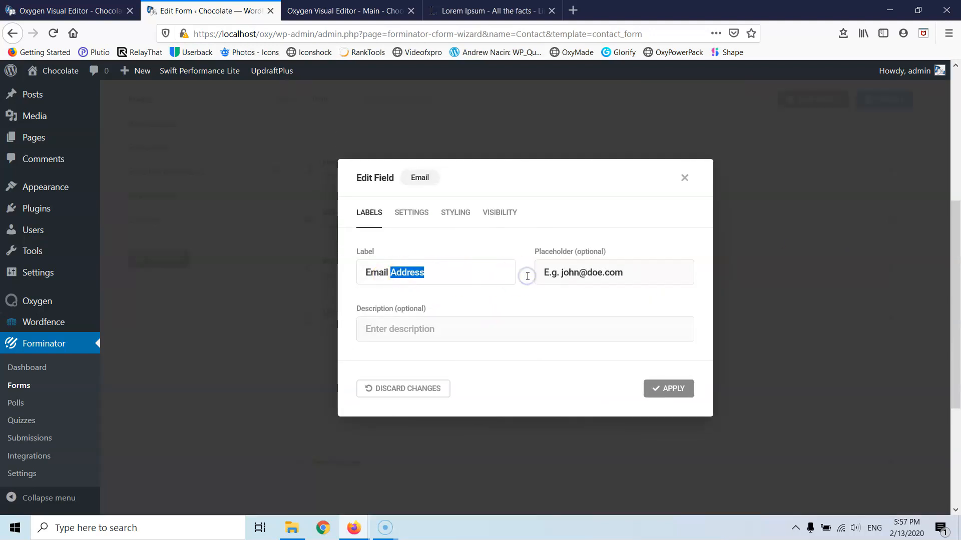
key("BackSpace")
left_click(670, 388)
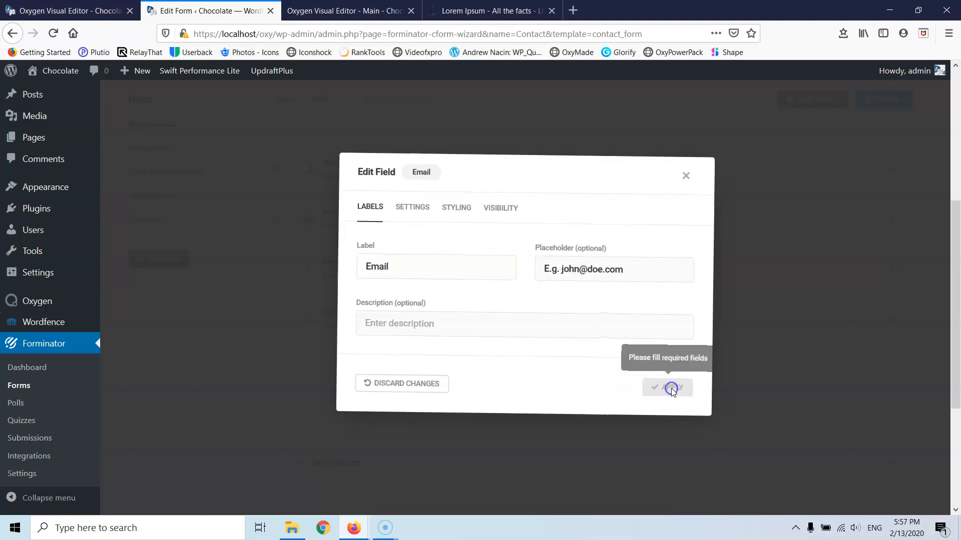
- Drag Email and Phone Number up beside Name so all three share one row above Message
left_click_drag(311, 215, 572, 169)
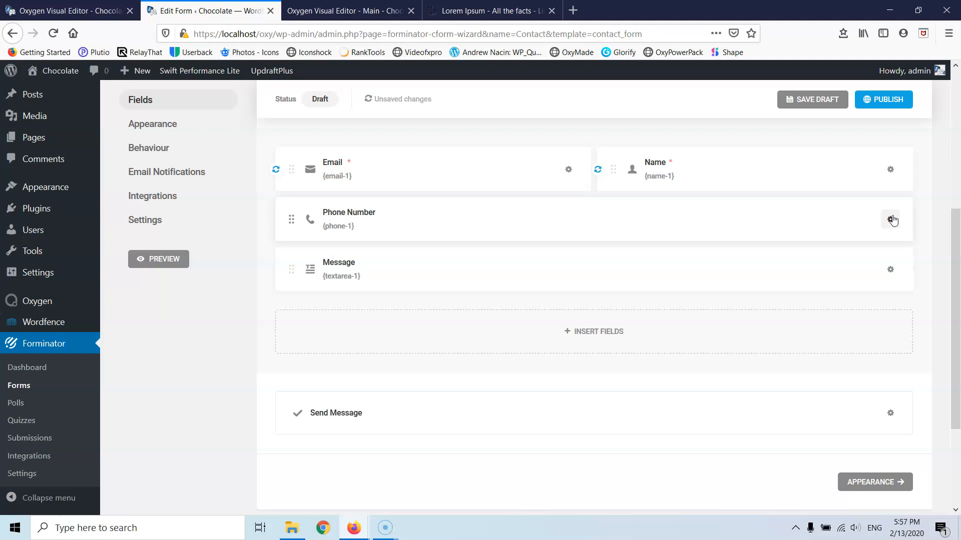
left_click_drag(309, 218, 750, 165)
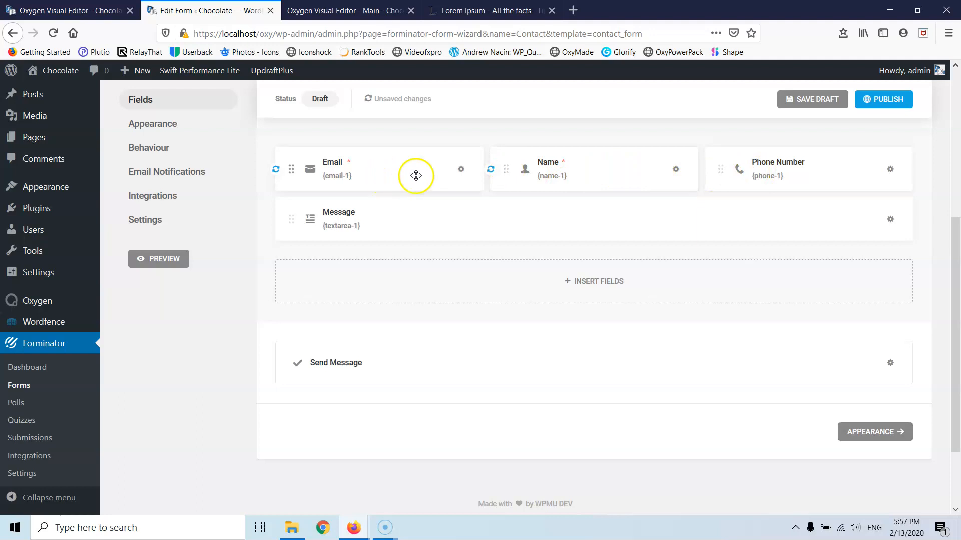
left_click_drag(293, 168, 338, 175)
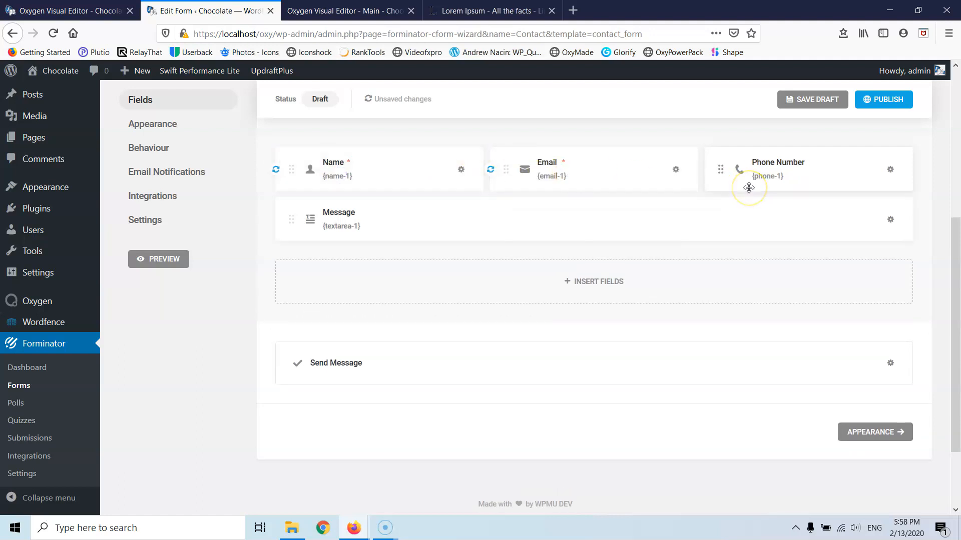
left_click_drag(720, 169, 437, 193)
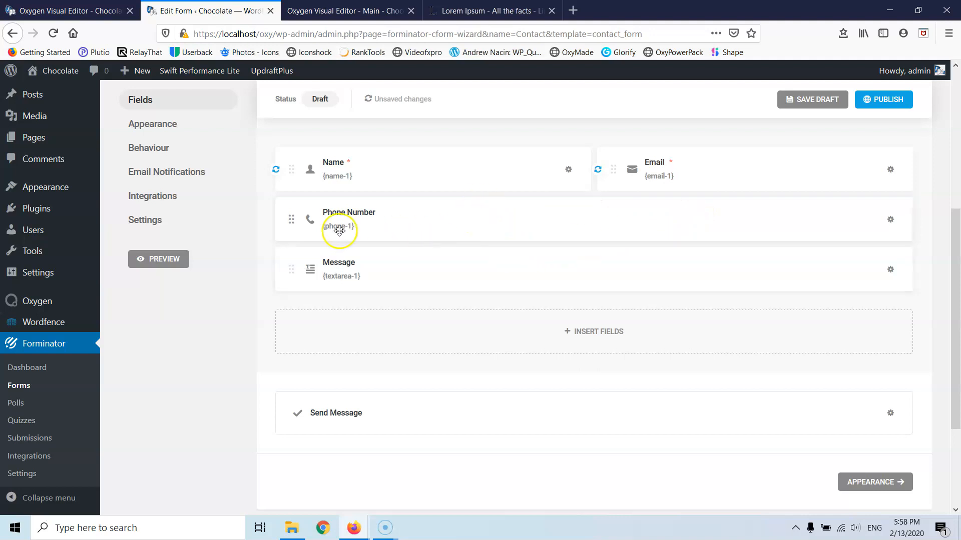
left_click_drag(296, 223, 851, 178)
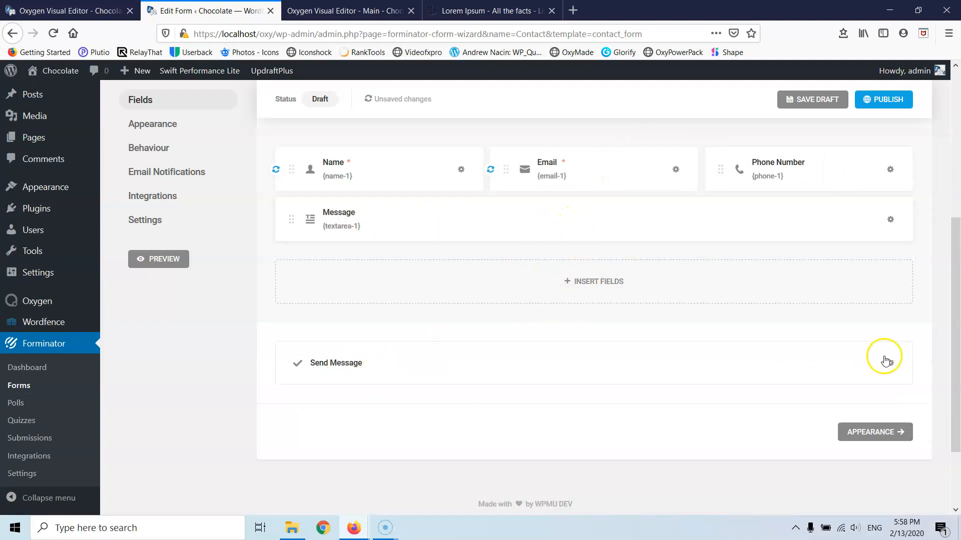
- Change the submit button text from 'Send Message' to 'Send'
left_click(890, 366)
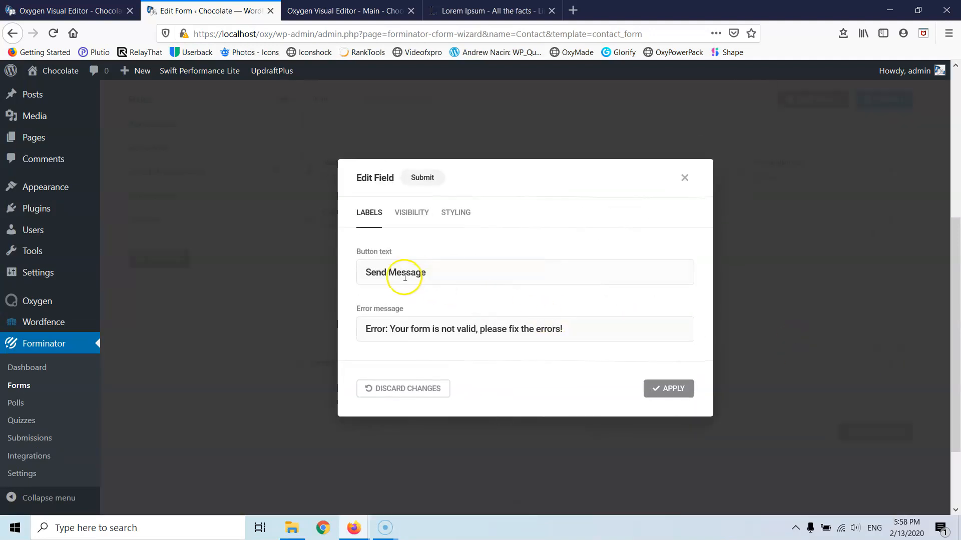
double_click(389, 274)
key("BackSpace")
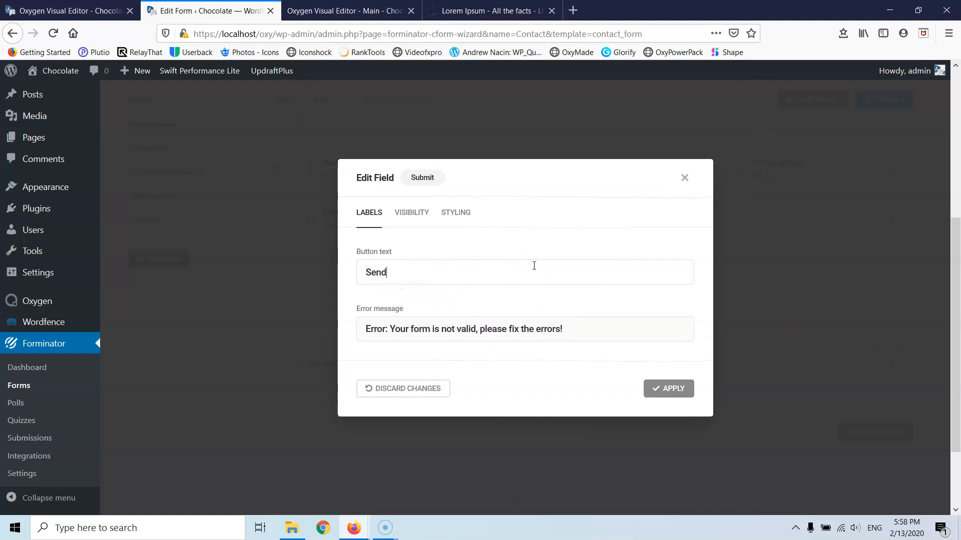
left_click(668, 389)
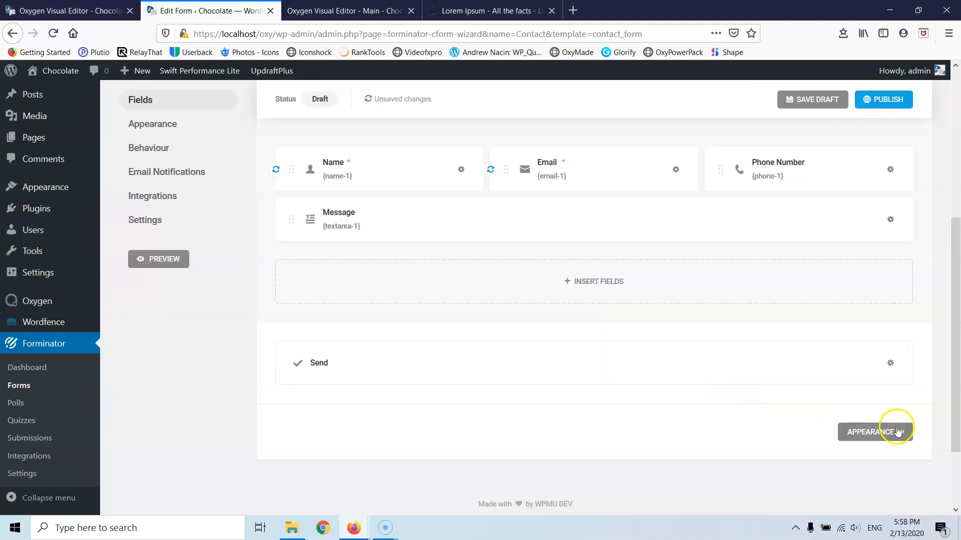
- Publish the Contact form and select its shortcode [forminator_form id="28"]
scroll(331, 205, "up", 4)
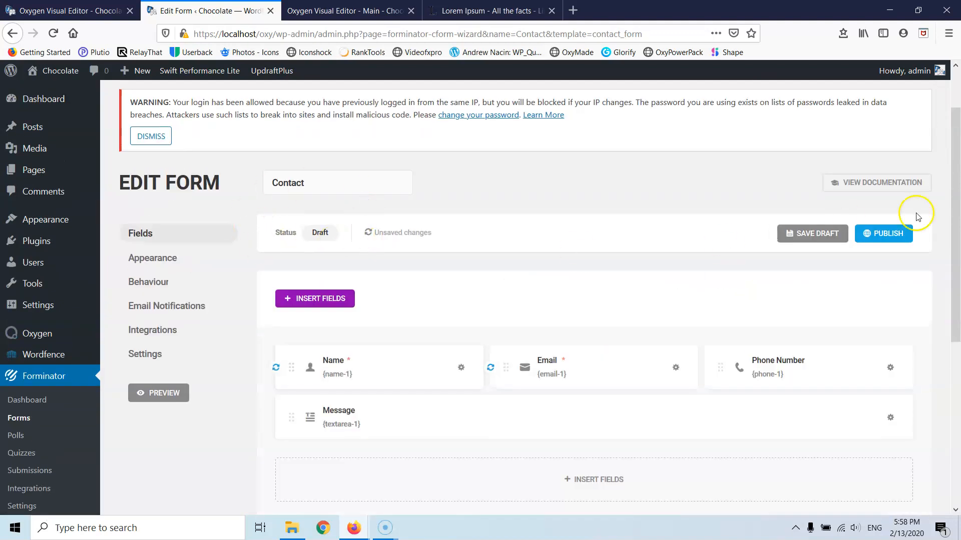
left_click(882, 234)
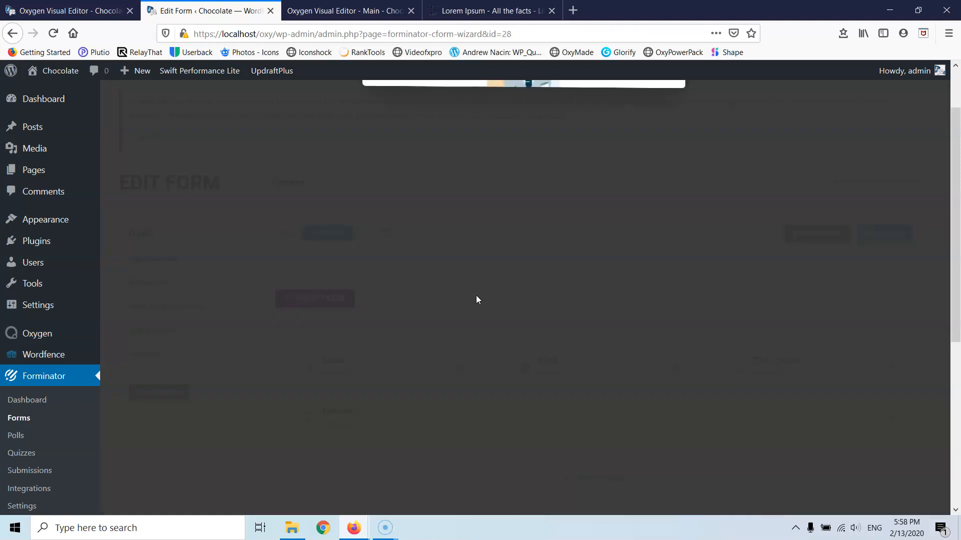
left_click_drag(550, 324, 351, 327)
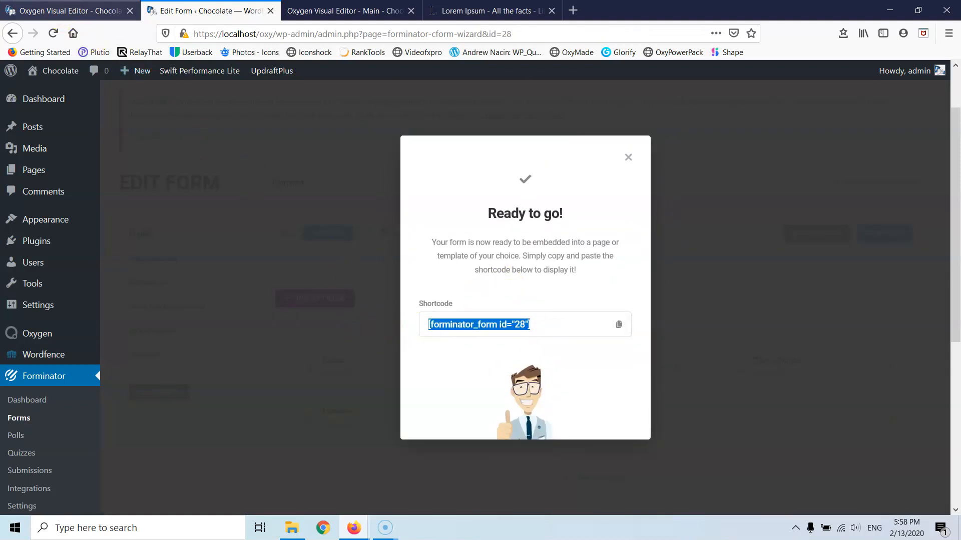
left_click(67, 11)
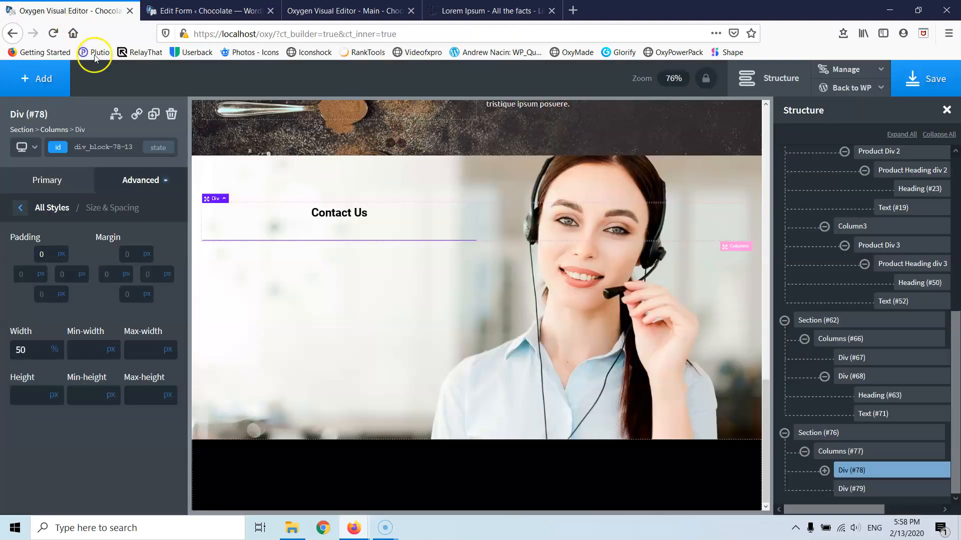
- Add a Shortcode element with [forminator_form id="28"] under the Contact Us heading (Div #78)
left_click(23, 80)
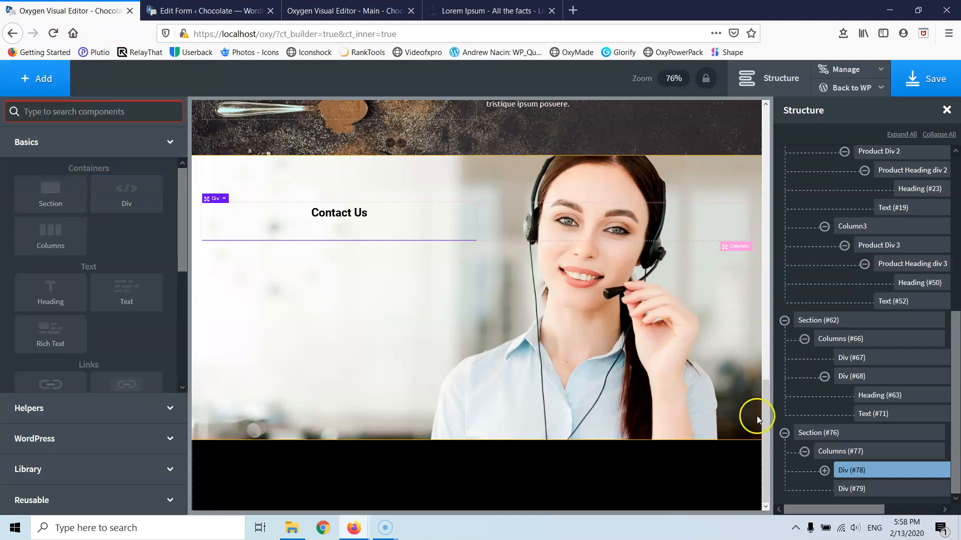
left_click(824, 470)
left_click(879, 488)
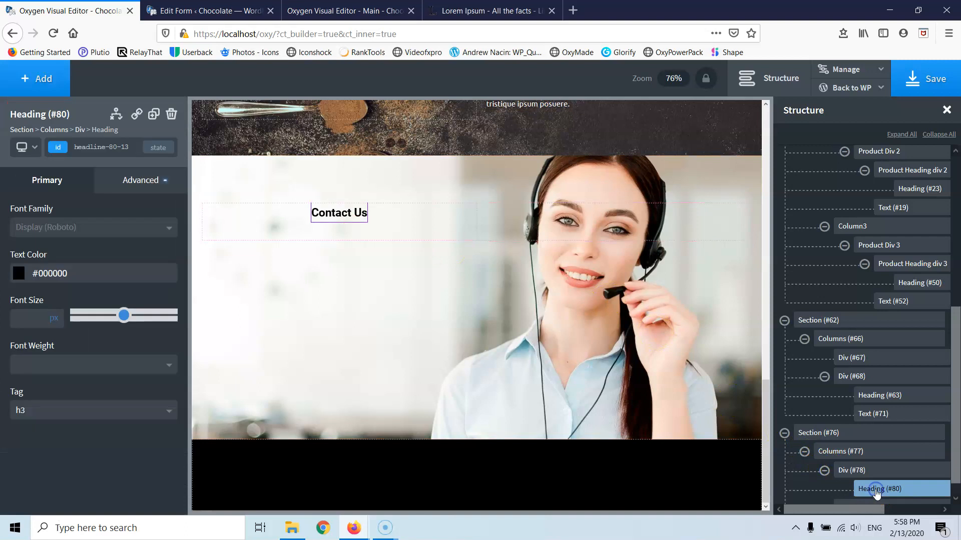
left_click(33, 78)
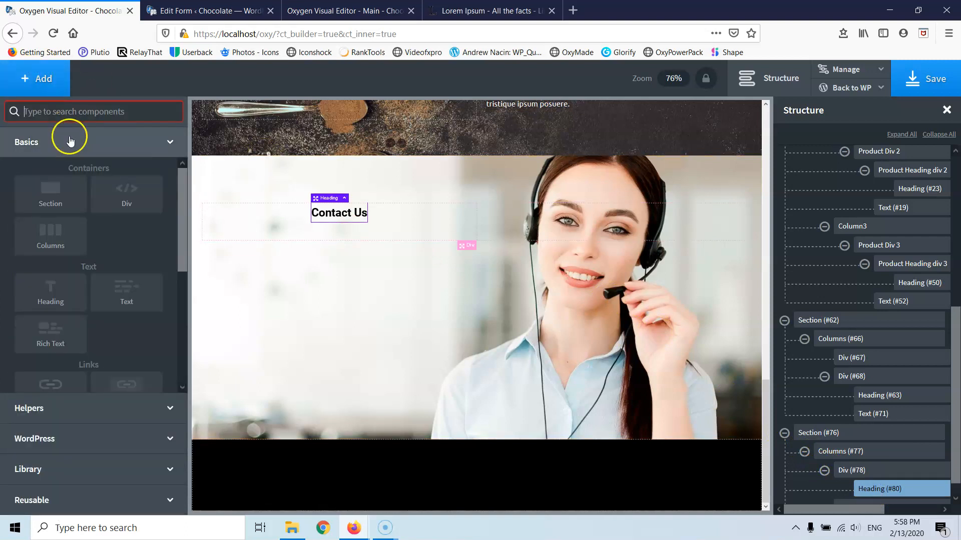
type("sh")
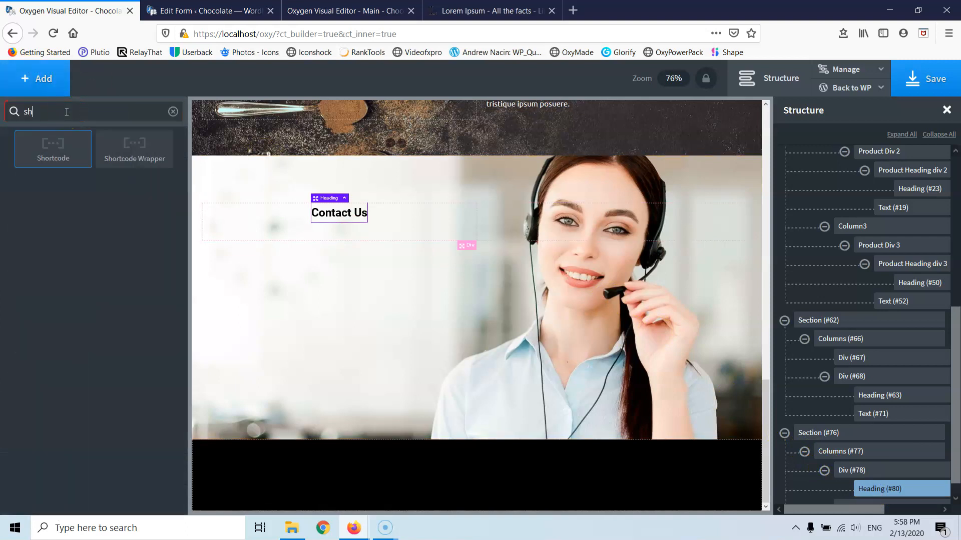
left_click(67, 148)
left_click(66, 230)
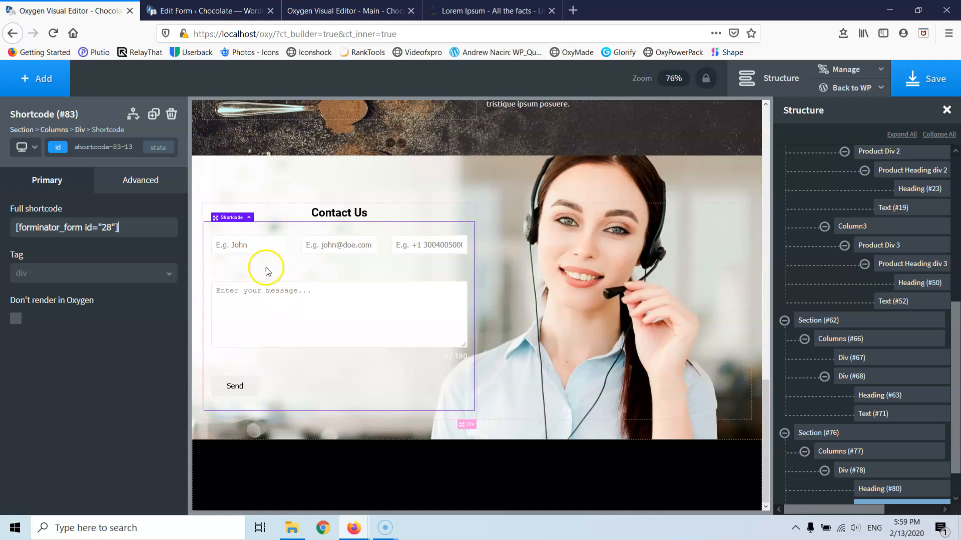
left_click(789, 75)
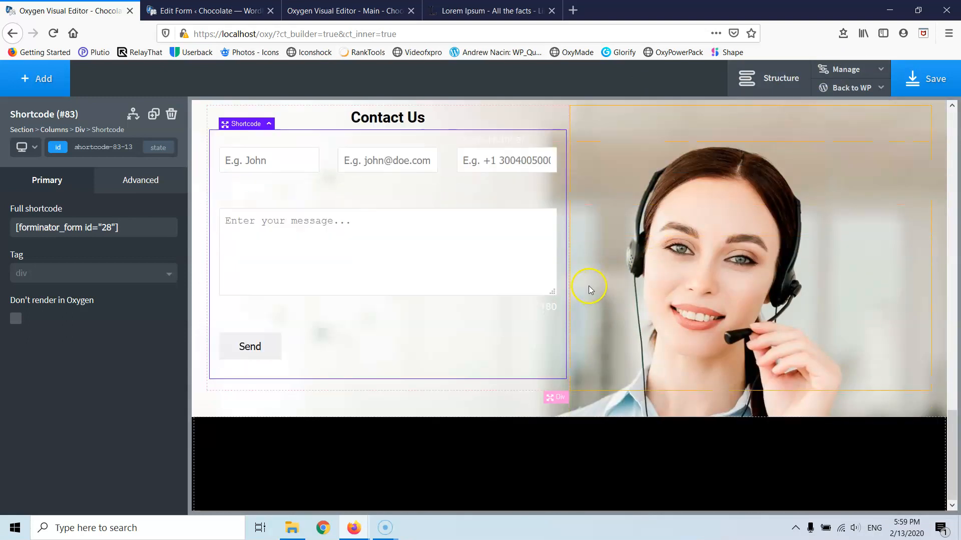
scroll(589, 286, "up", 2)
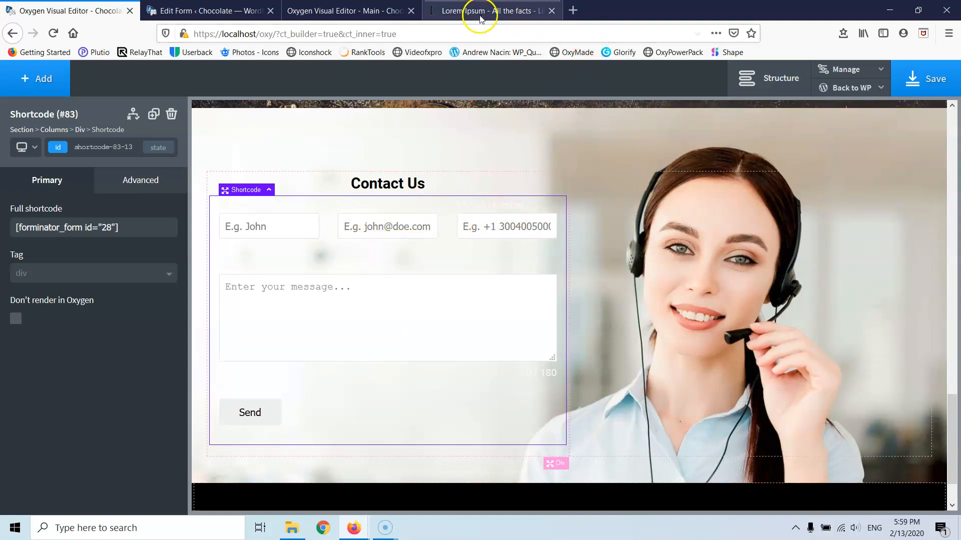
- Move Email and Phone Number into separate rows below Name and update the form
left_click(206, 10)
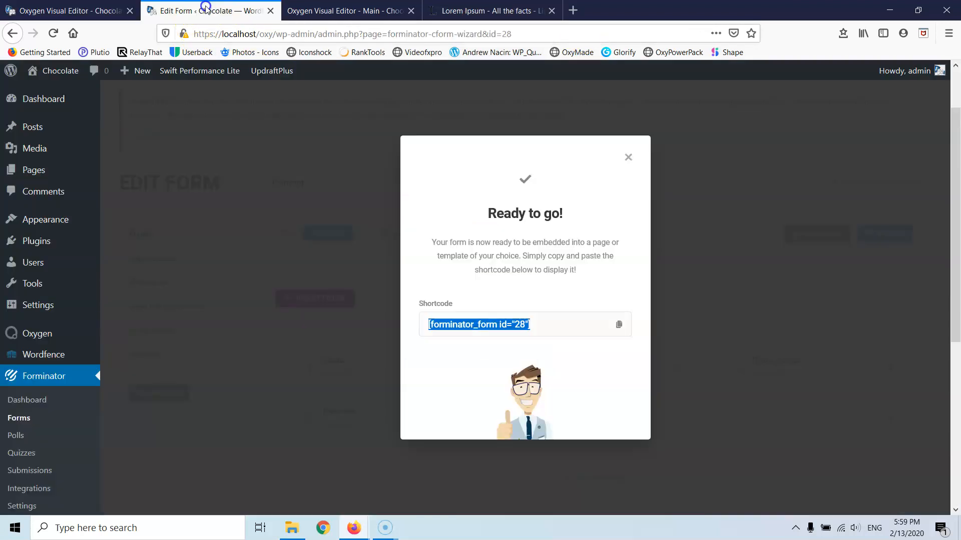
left_click(628, 157)
scroll(410, 279, "down", 1)
scroll(410, 279, "down", 3)
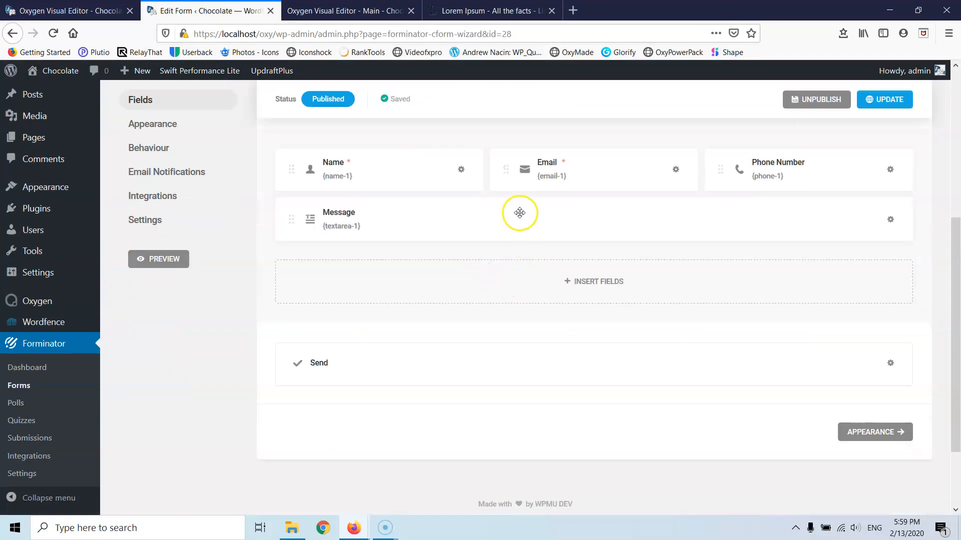
left_click_drag(506, 169, 363, 193)
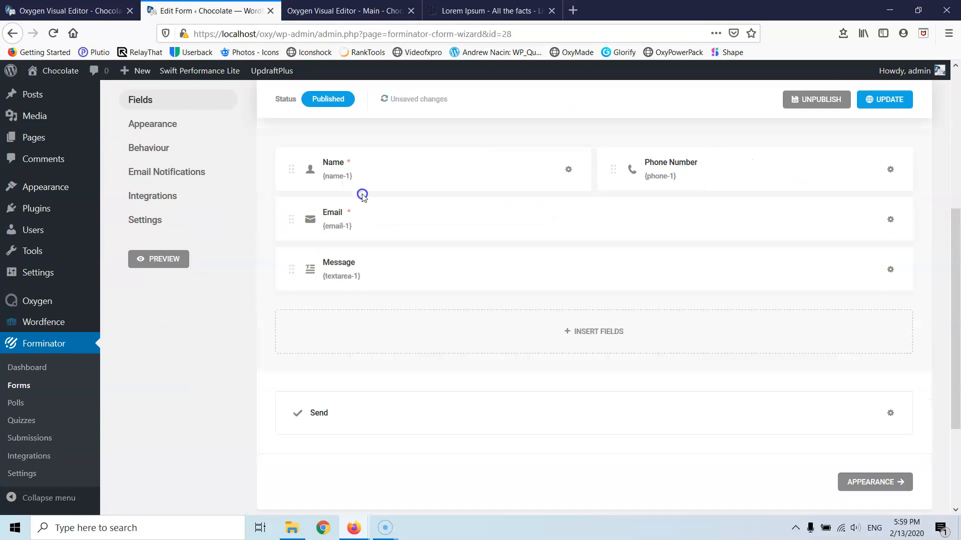
left_click_drag(671, 165, 333, 238)
left_click(875, 102)
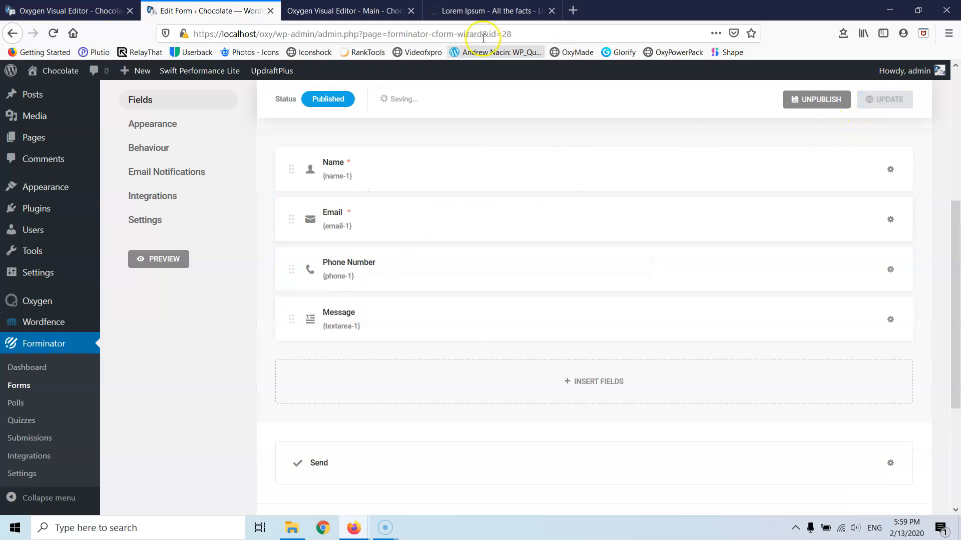
left_click(64, 11)
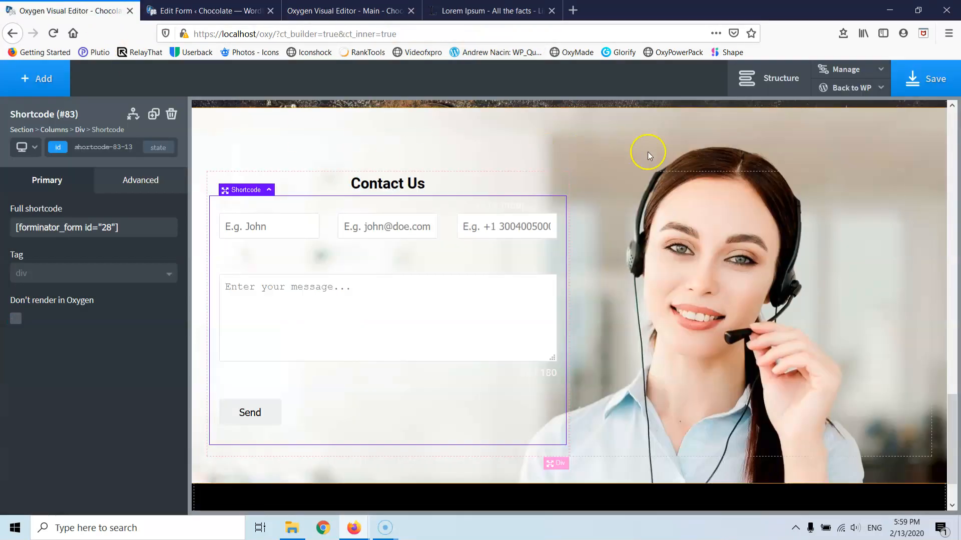
- Save the page and clear the Full shortcode value to refresh the form preview
left_click(932, 83)
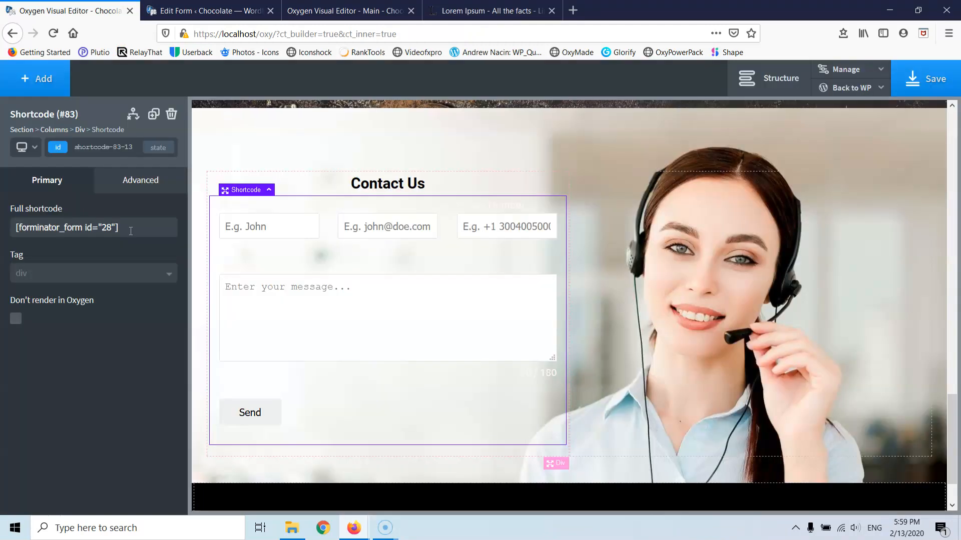
triple_click(100, 228)
key("BackSpace")
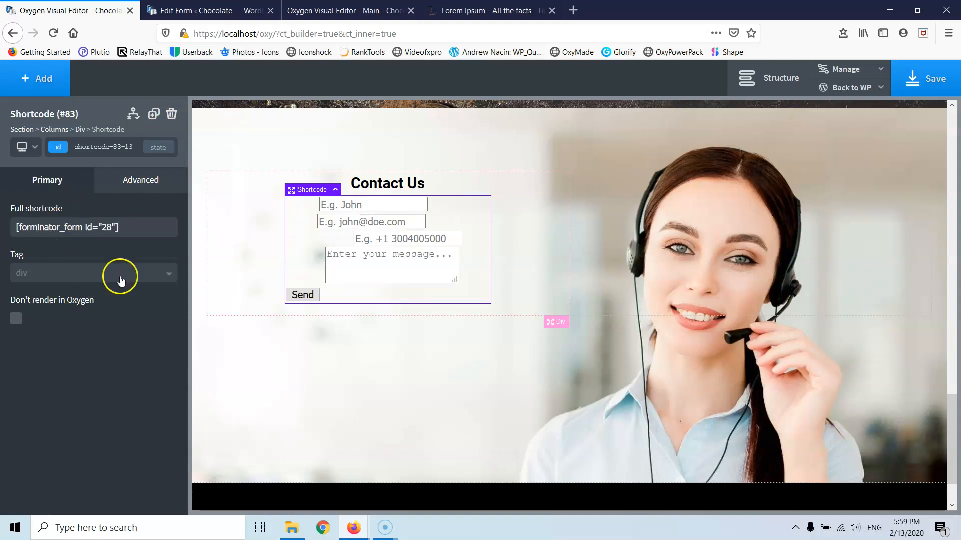
- Select the contact section and save the home page again
left_click(259, 418)
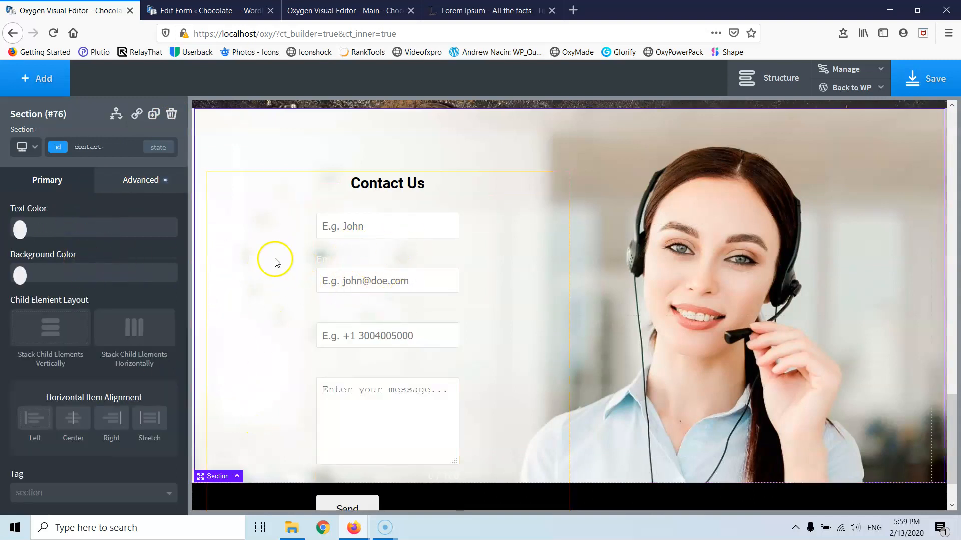
scroll(275, 263, "down", 2)
left_click(906, 82)
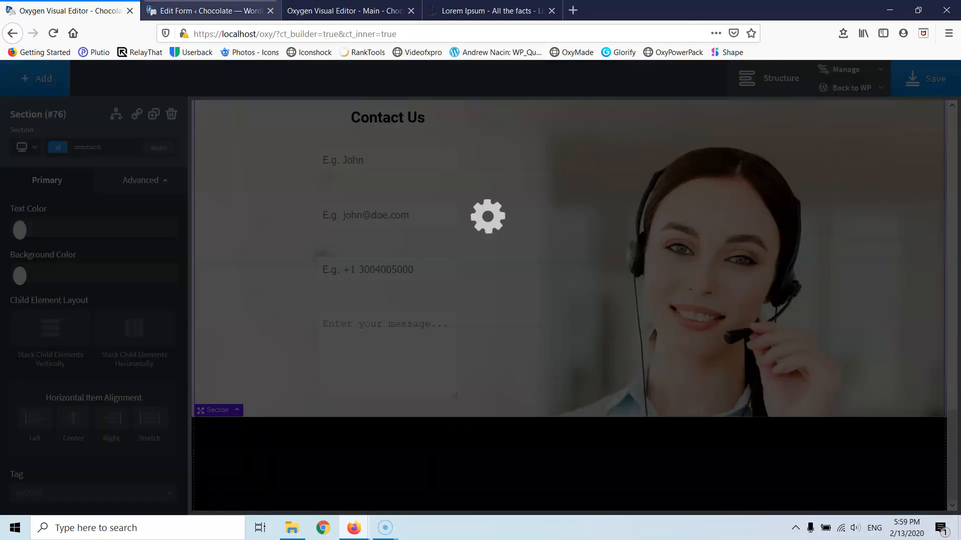
left_click(252, 11)
left_click(295, 11)
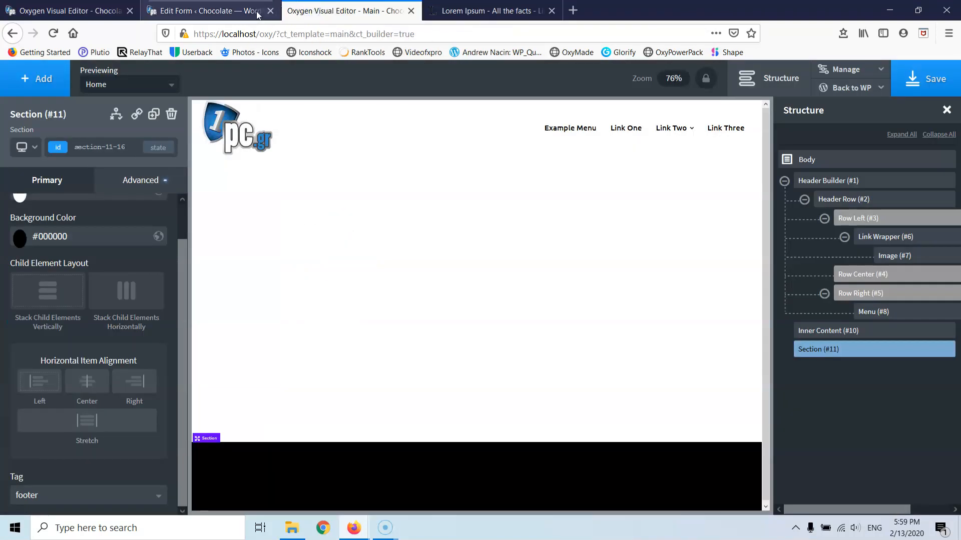
- Open the live site in a new tab from the WordPress admin
left_click(190, 10)
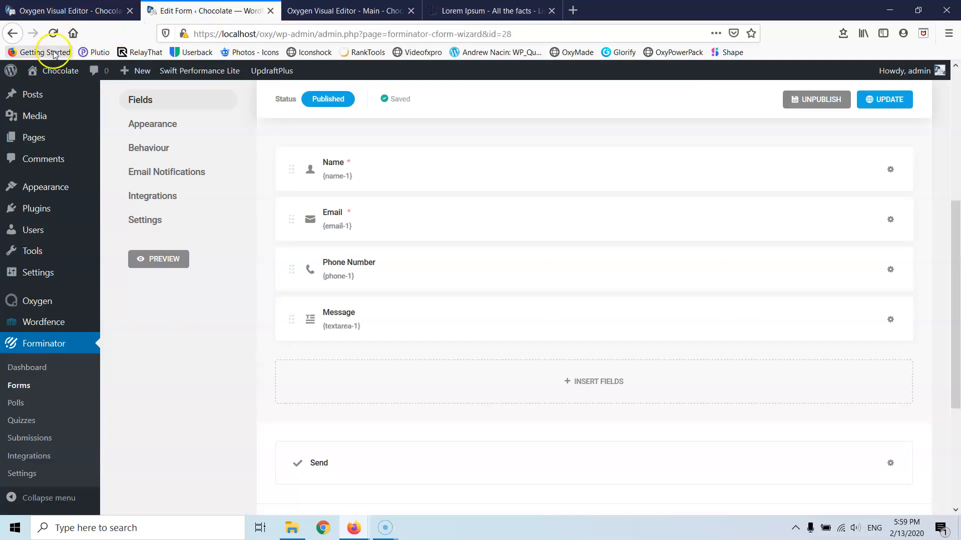
mouse_move(50, 71)
right_click(48, 90)
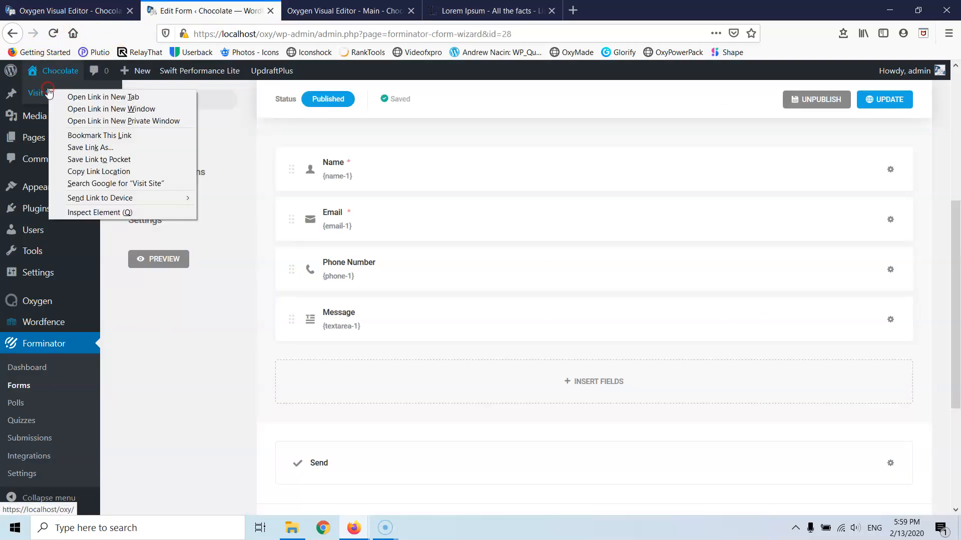
left_click(103, 96)
left_click(360, 11)
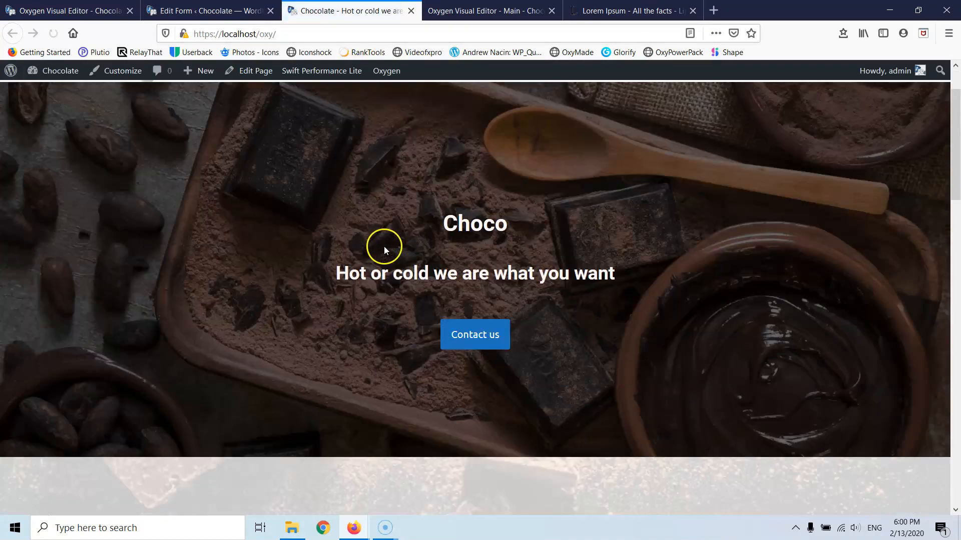
- Scroll to the stacked Contact Us form on the live page, then return to Oxygen
scroll(384, 246, "down", 15)
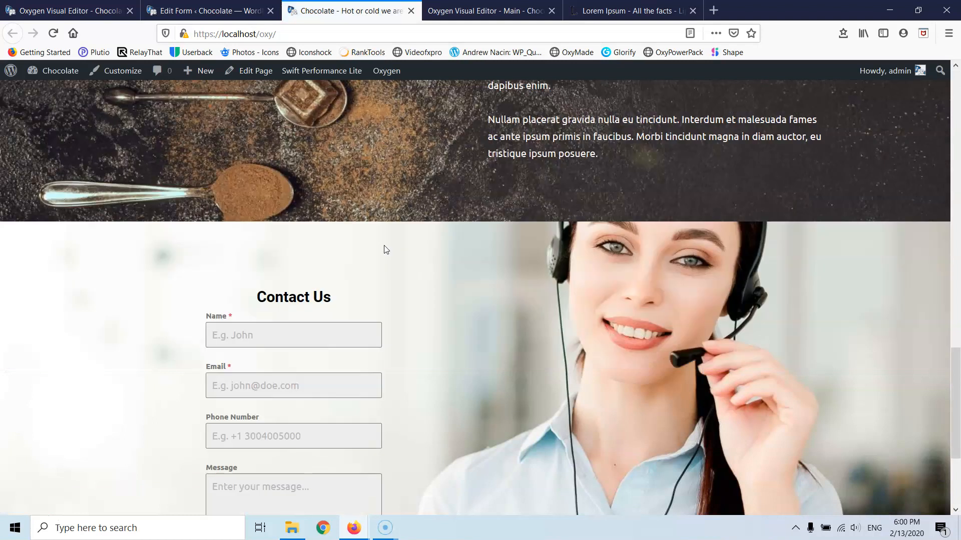
scroll(384, 246, "down", 3)
left_click(309, 234)
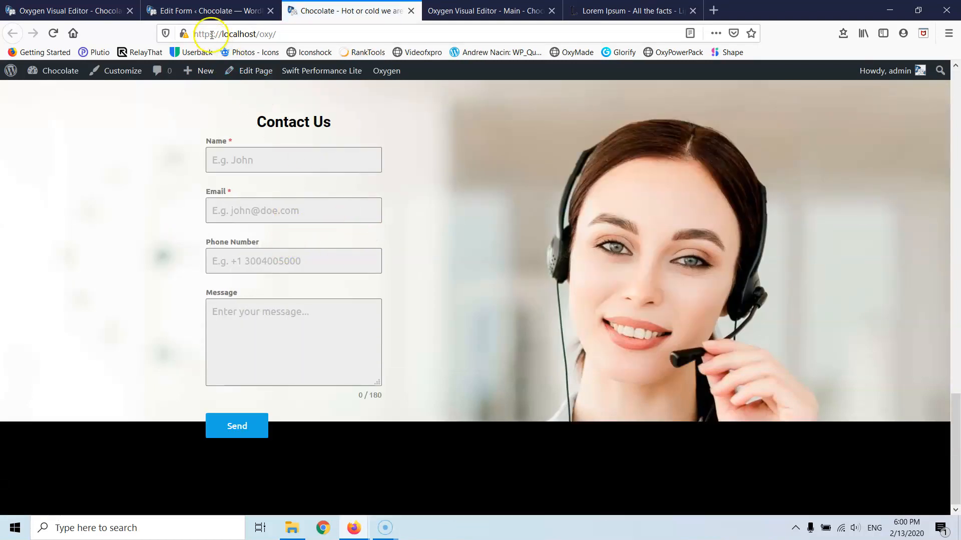
left_click(200, 11)
left_click(60, 12)
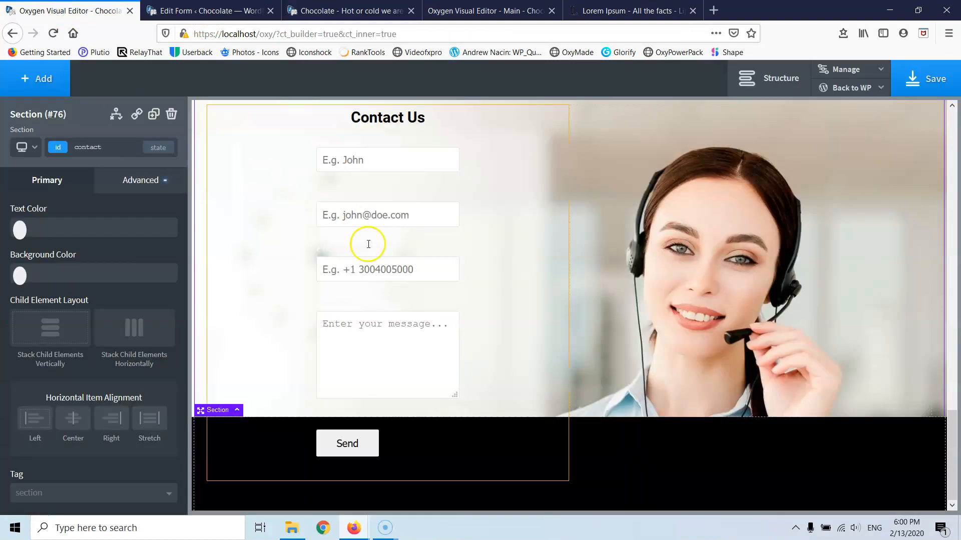
- Select the Contact Us section and compare the field layout in Forminator
left_click(345, 449)
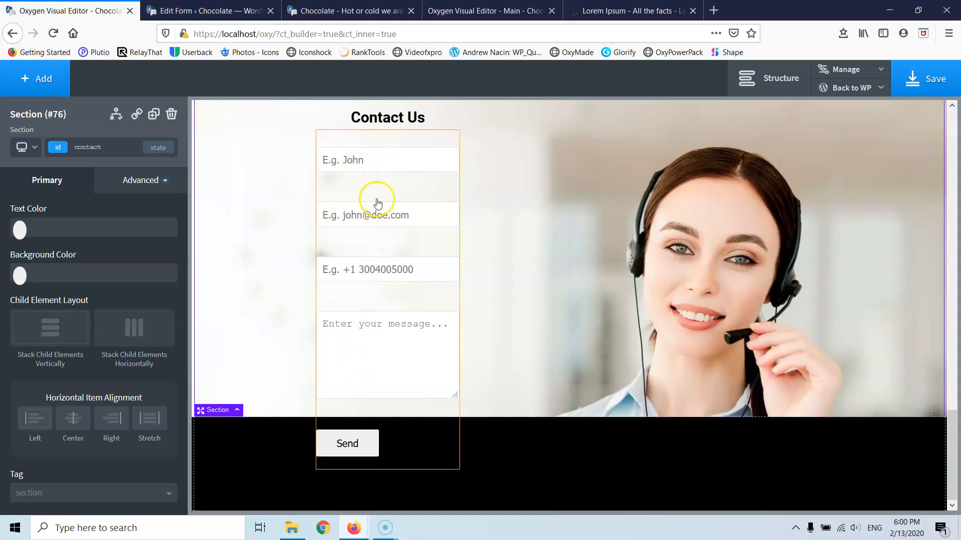
left_click(203, 10)
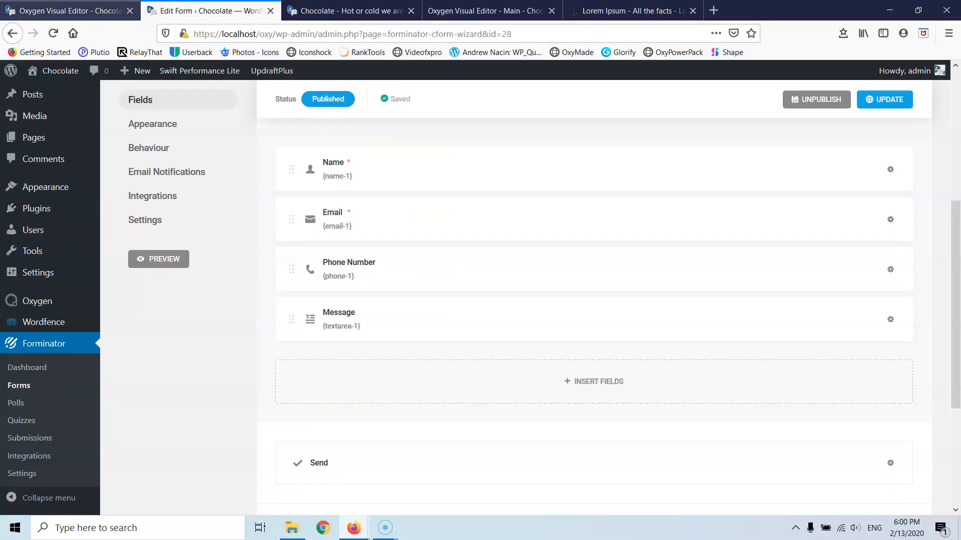
left_click(70, 10)
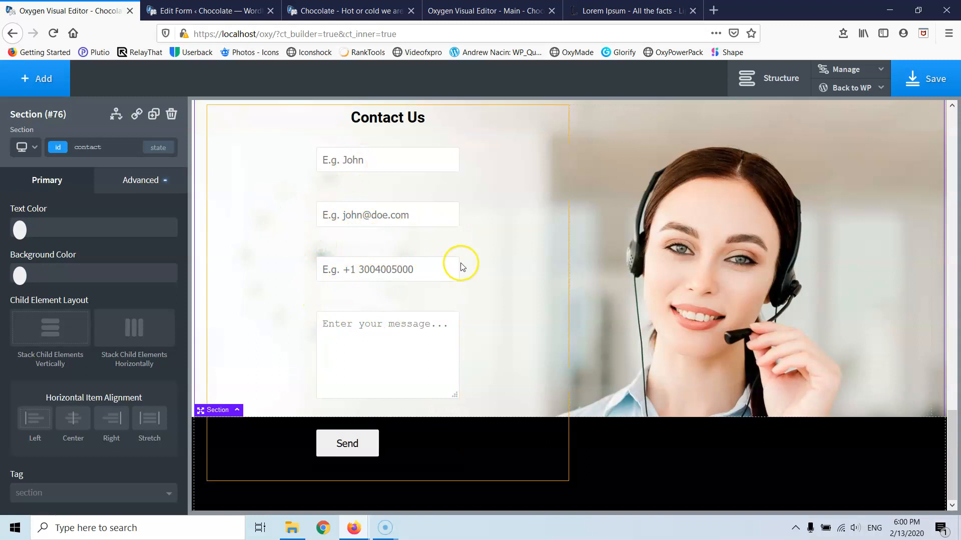
- Try 500 and 400 px widths on the Shortcode element, then clear the width
left_click(399, 235)
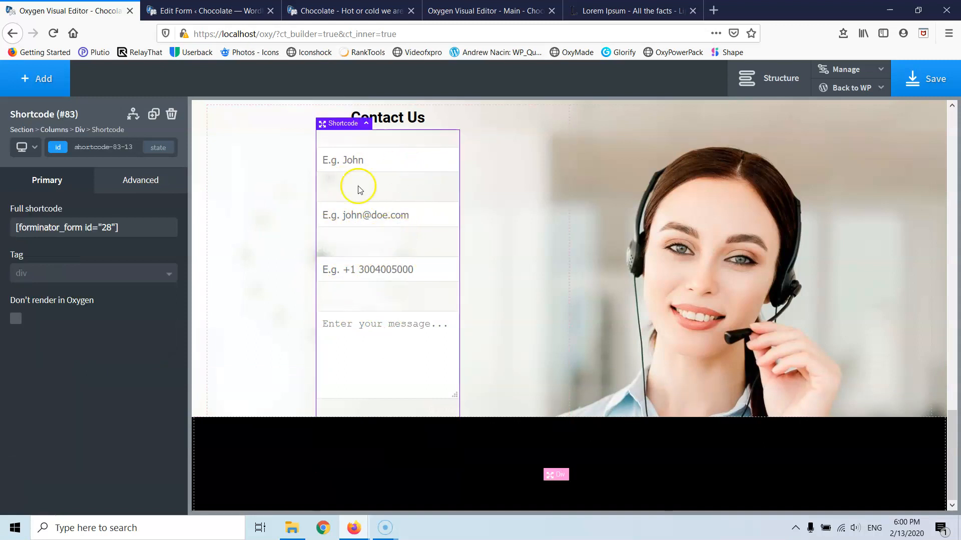
left_click(158, 185)
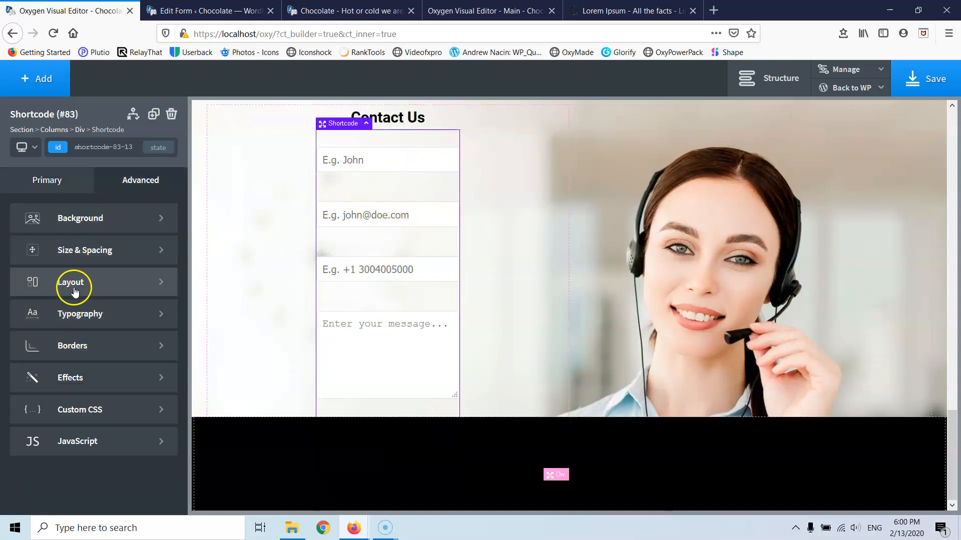
left_click(72, 257)
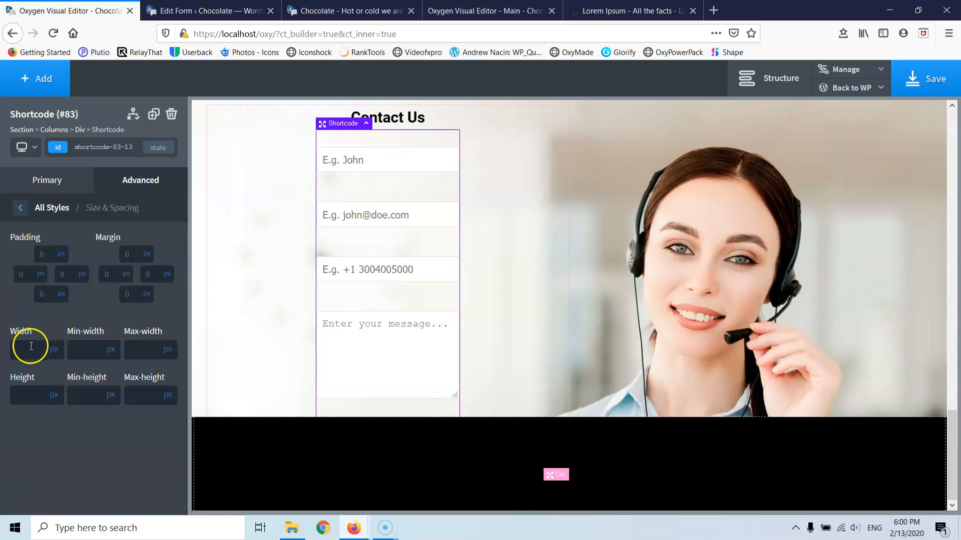
type("500")
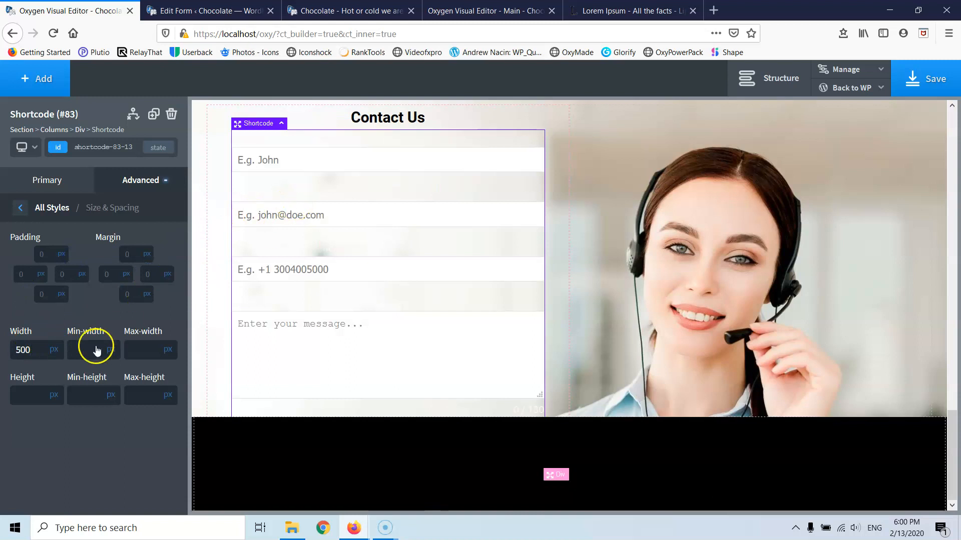
type("400")
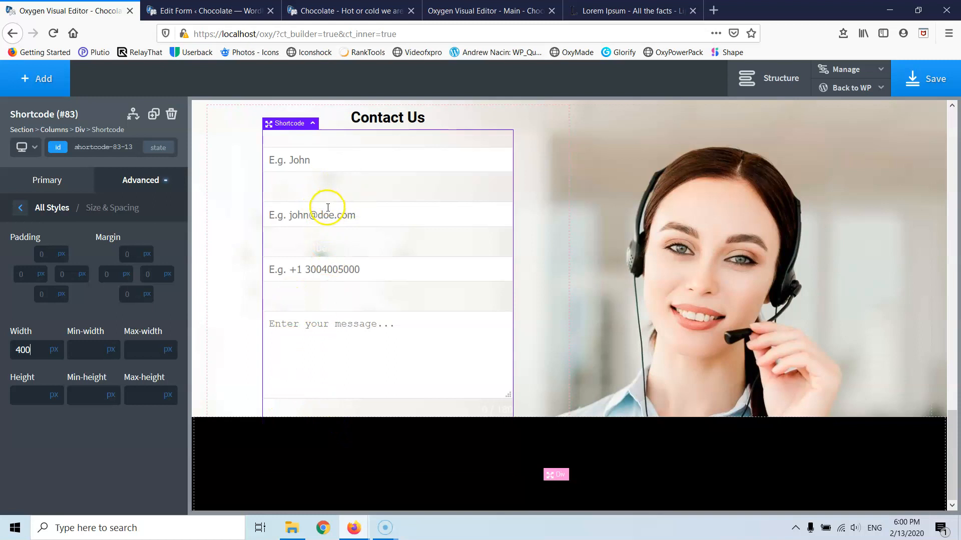
left_click(37, 350)
key("BackSpace")
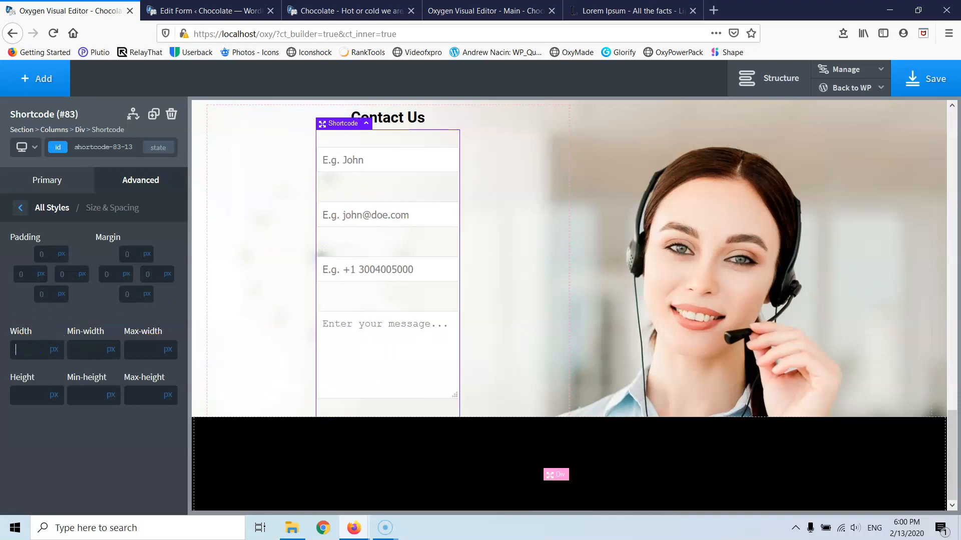
left_click(320, 9)
- Drag Email and Phone Number beside Name into one row and update the form
left_click(250, 9)
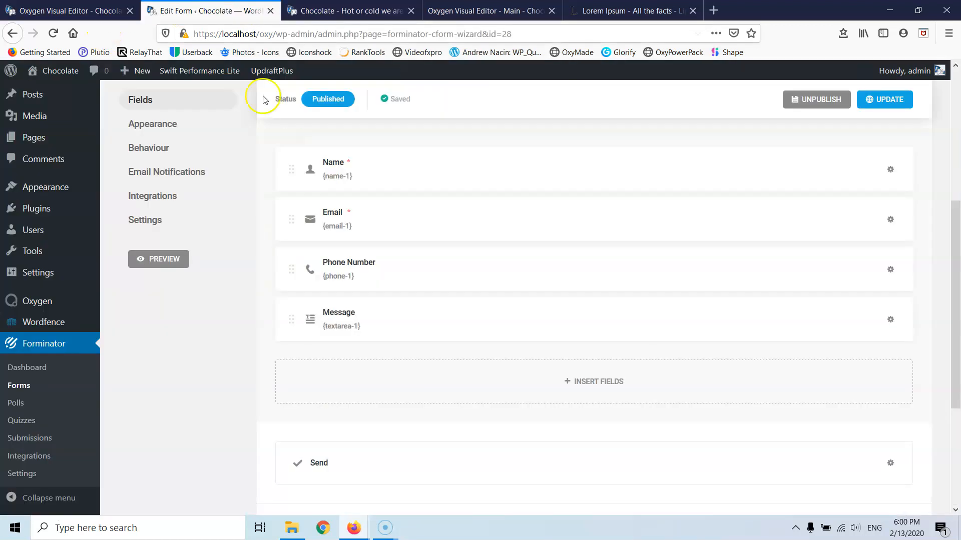
left_click_drag(290, 220, 573, 165)
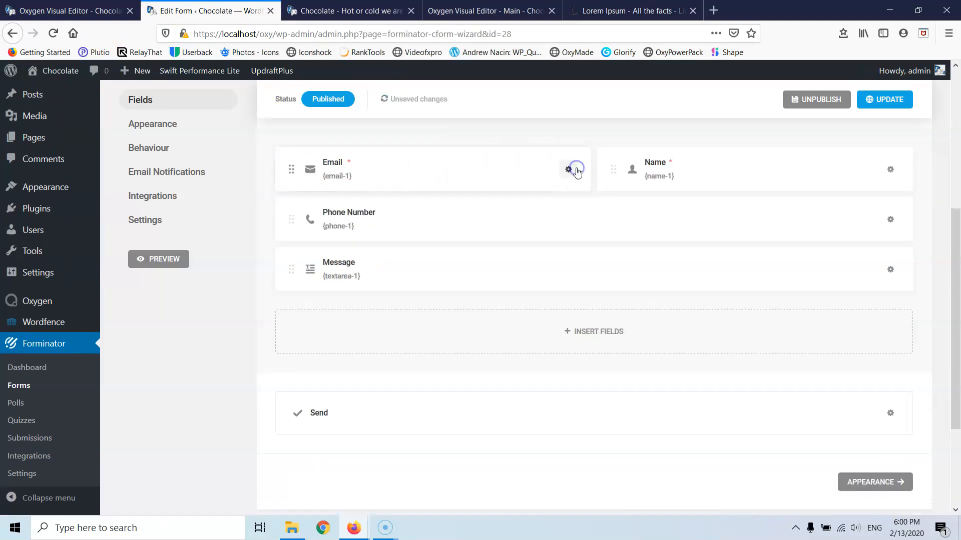
left_click_drag(294, 221, 802, 161)
left_click(880, 100)
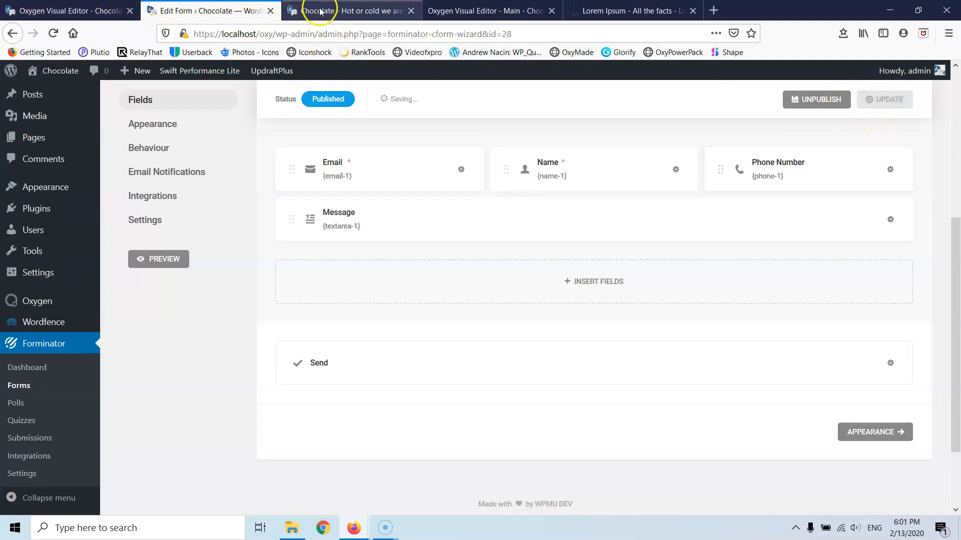
left_click(365, 13)
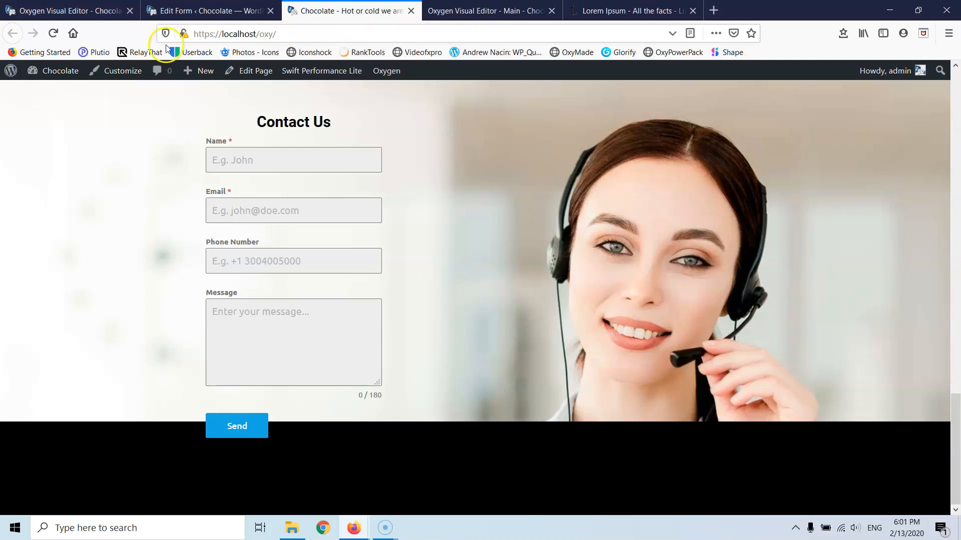
- Reload the live home page to check the contact form, then return to Oxygen
left_click(54, 34)
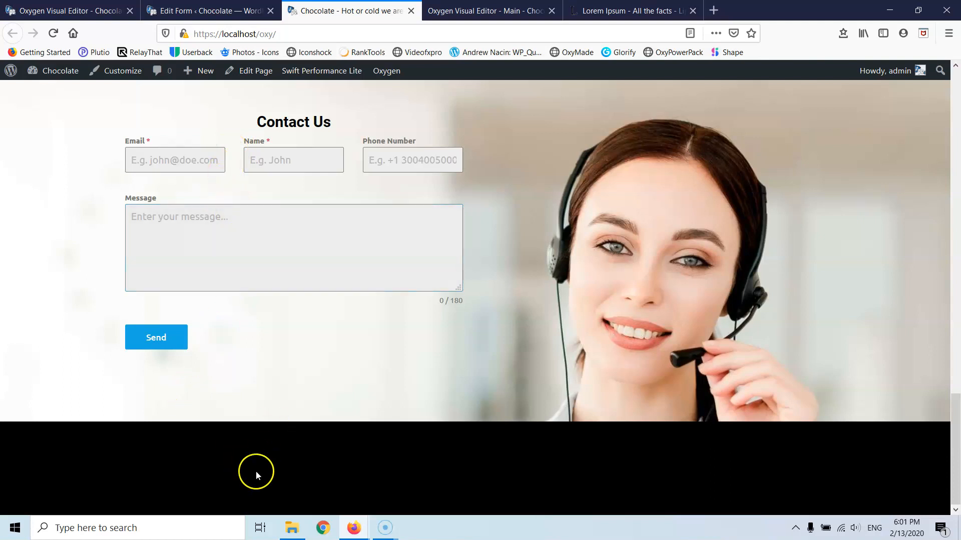
scroll(387, 370, "up", 4)
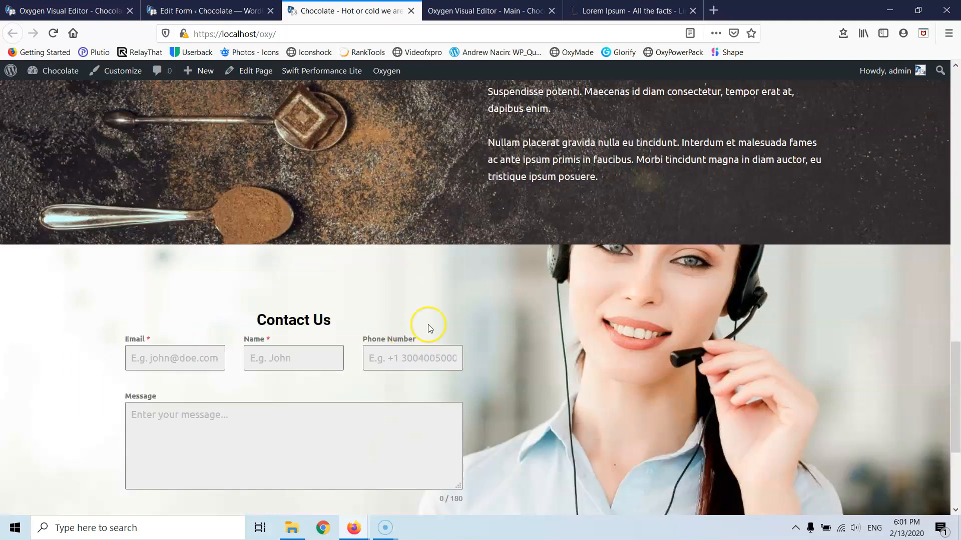
scroll(612, 397, "down", 4)
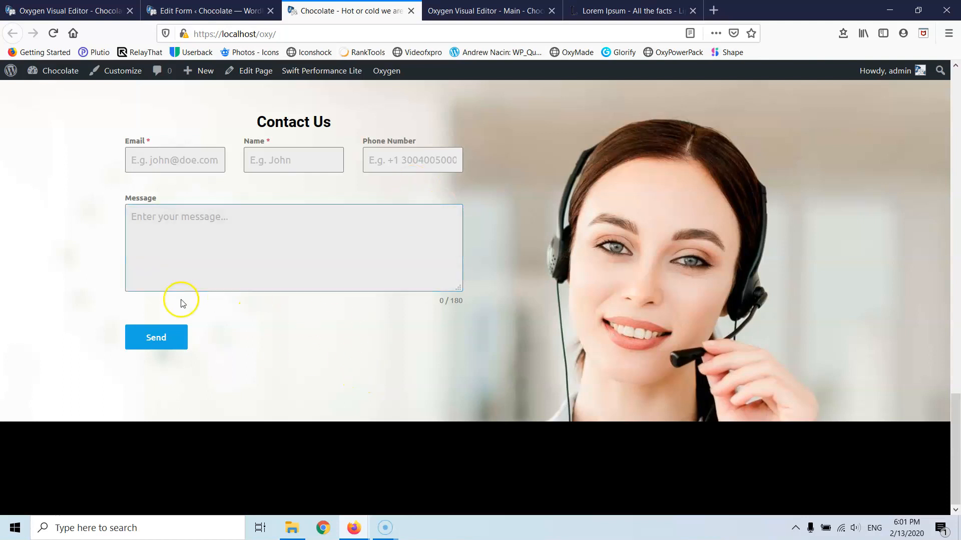
left_click(191, 11)
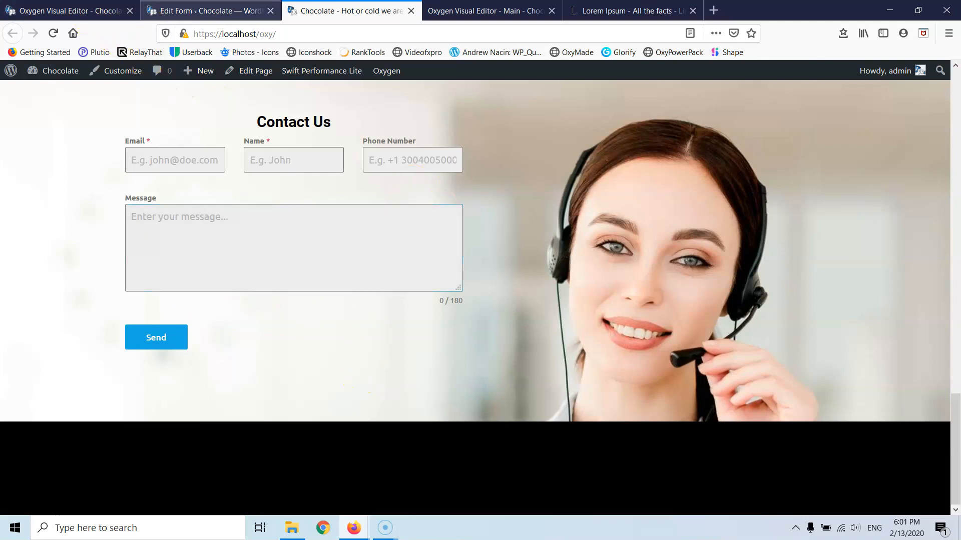
left_click(74, 11)
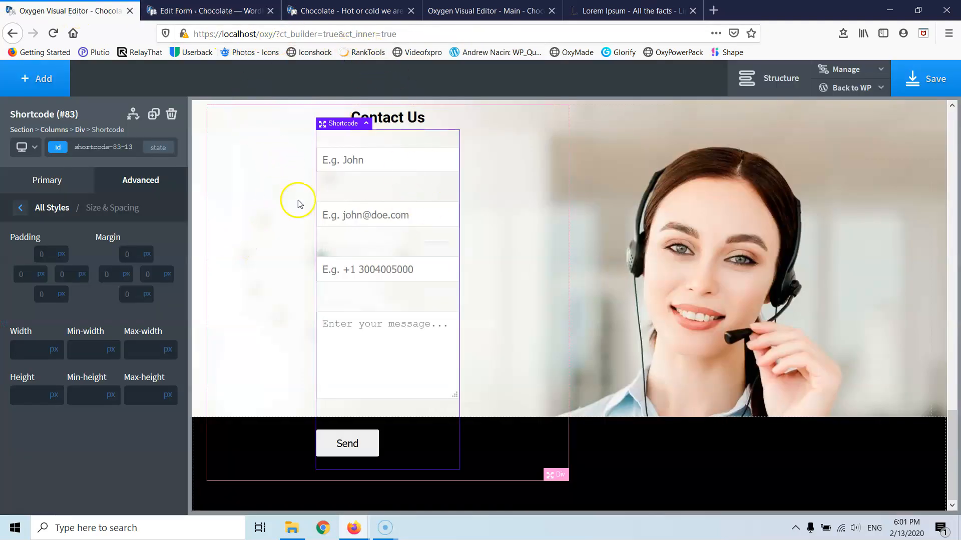
- Save the page and reload the builder so the form preview updates
left_click(896, 76)
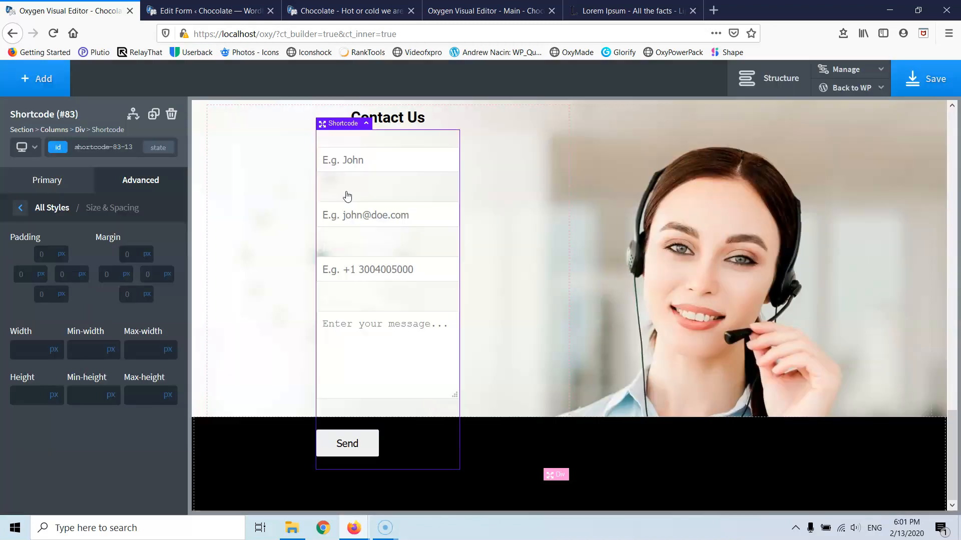
left_click(53, 33)
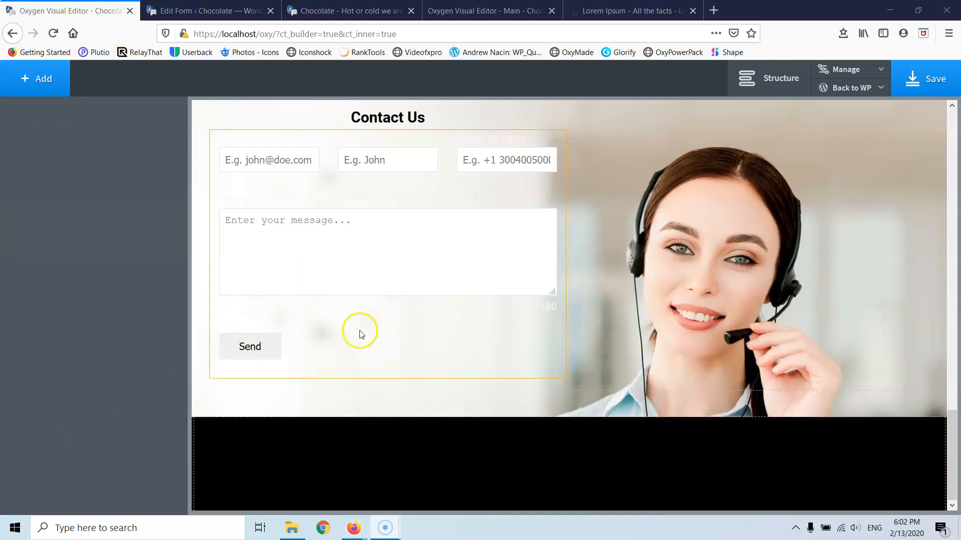
- Review the three-field contact row on the live home page, then go back to Oxygen
left_click(185, 6)
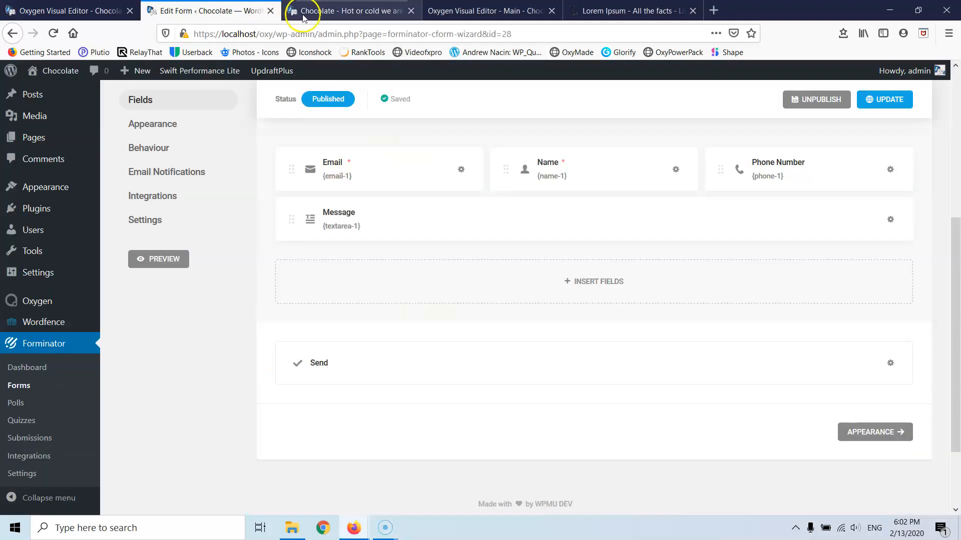
left_click(309, 7)
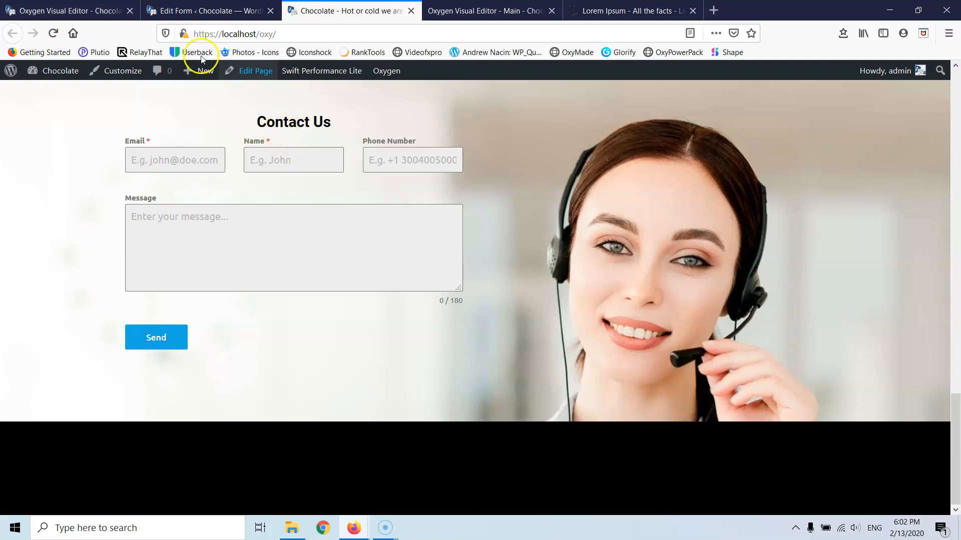
left_click(75, 10)
- Drag the Contact Us heading's bottom margin to 22 px, then select the contact form shortcode's Advanced settings
scroll(364, 211, "up", 1)
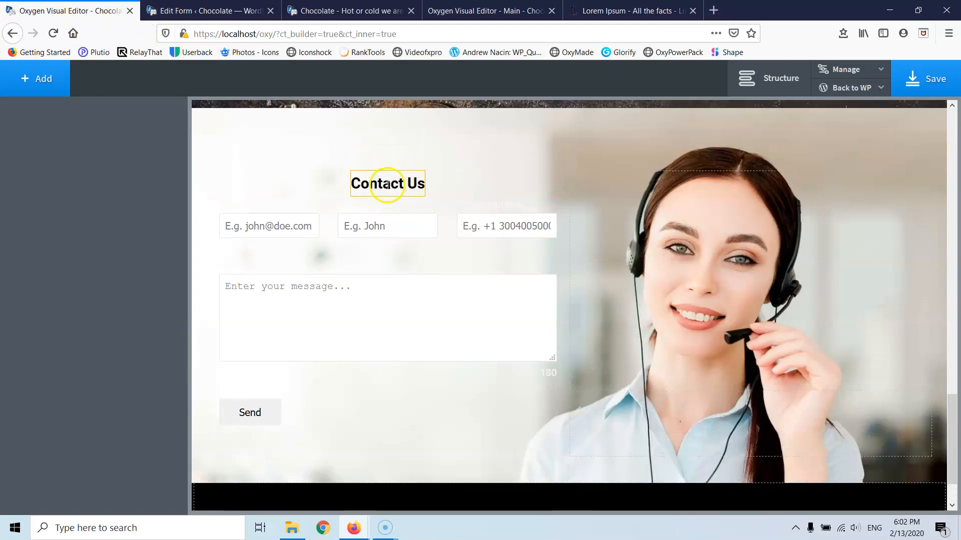
left_click(390, 195)
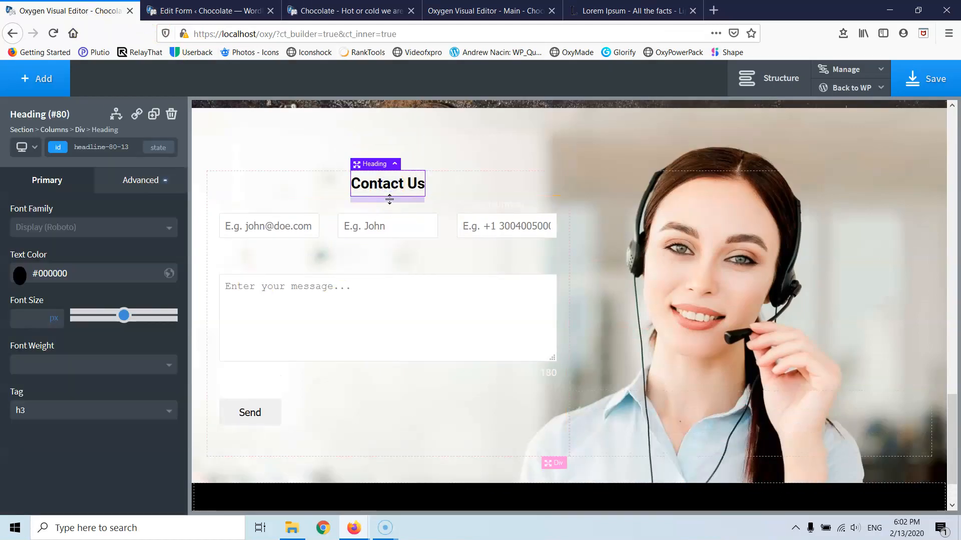
left_click_drag(389, 199, 393, 215)
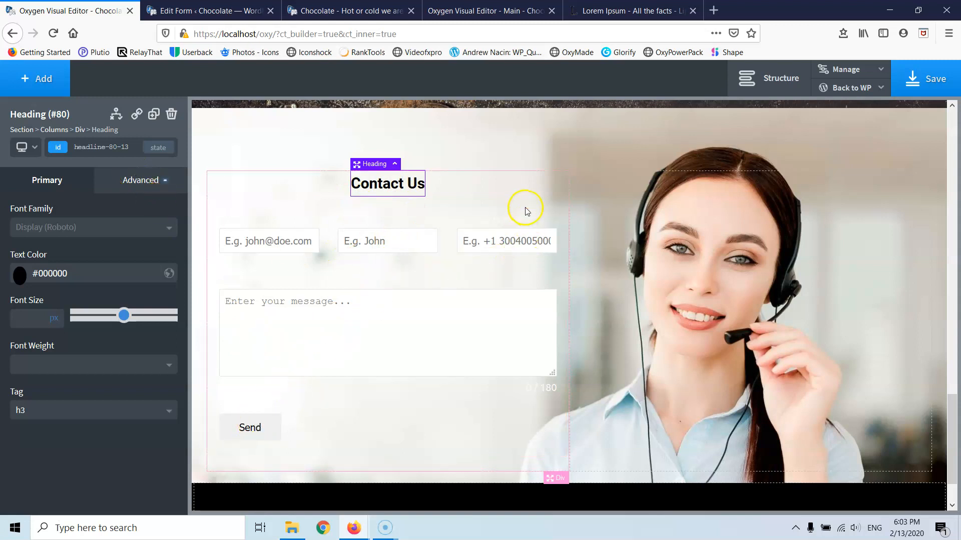
left_click(504, 228)
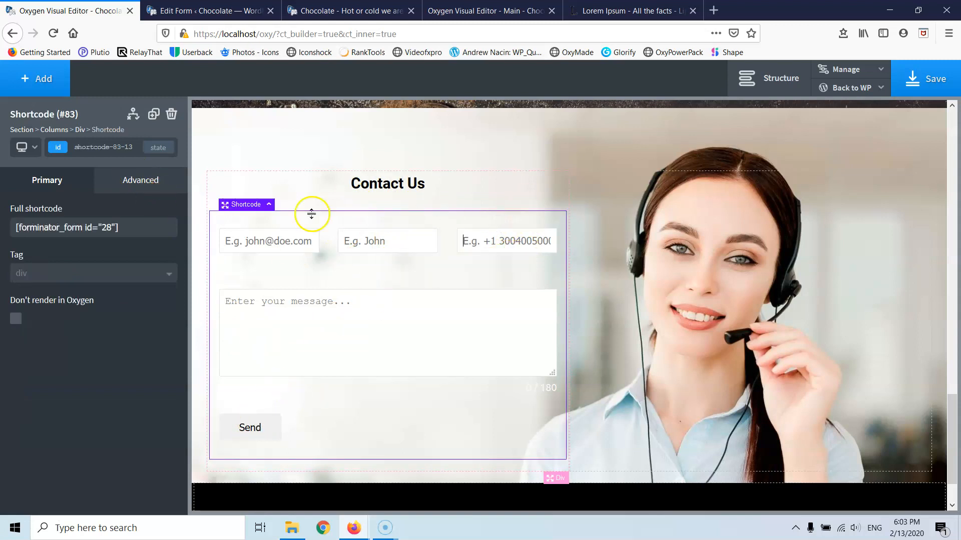
left_click(140, 180)
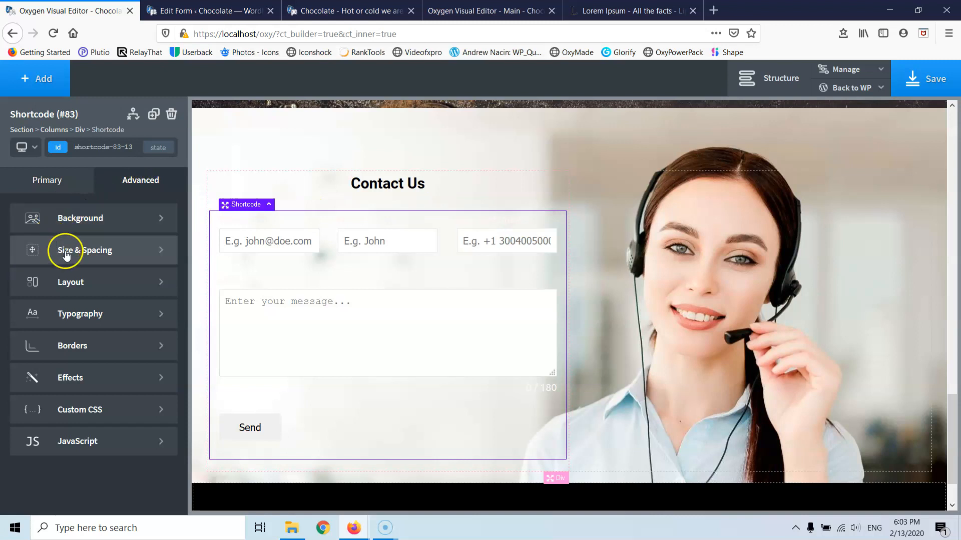
- Look at the shortcode's Background settings, then return to the 'Edit Form ‹ Chocolate' Forminator editor
left_click(65, 218)
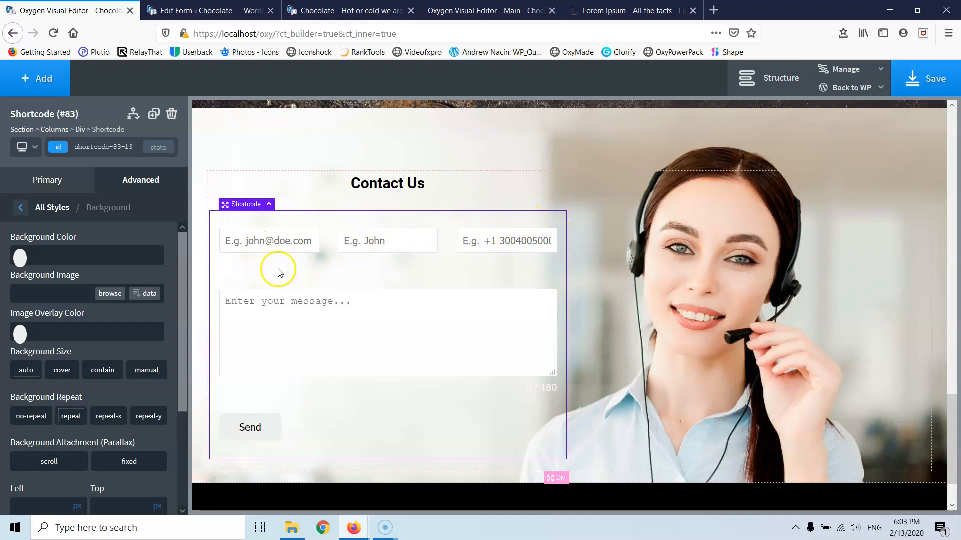
left_click_drag(336, 279, 307, 288)
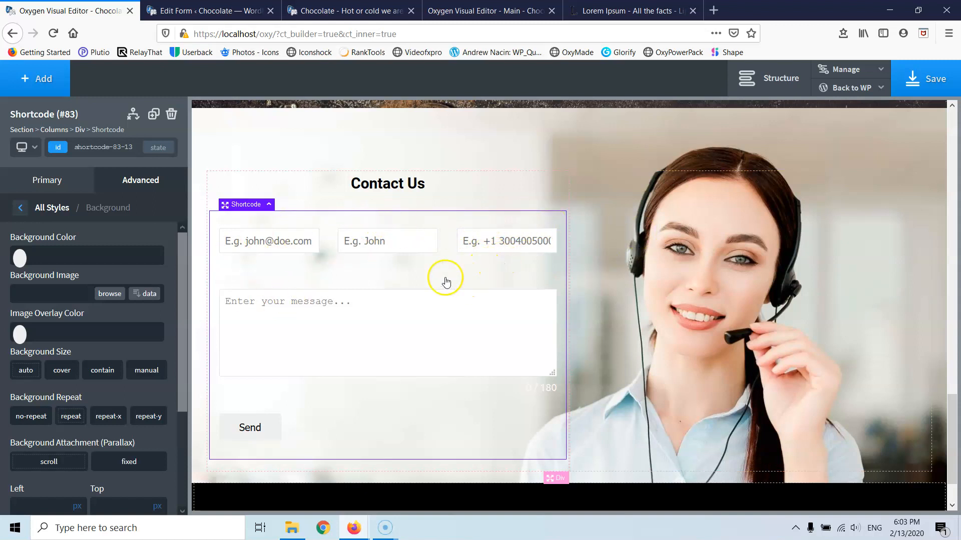
left_click(200, 11)
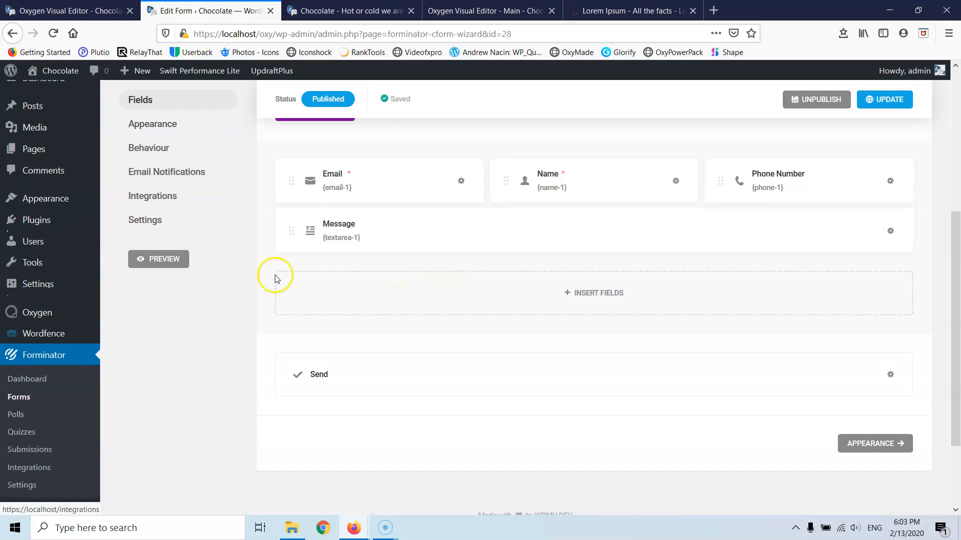
- Switch the Contact form's Appearance colours to Custom
scroll(274, 279, "up", 4)
left_click(152, 328)
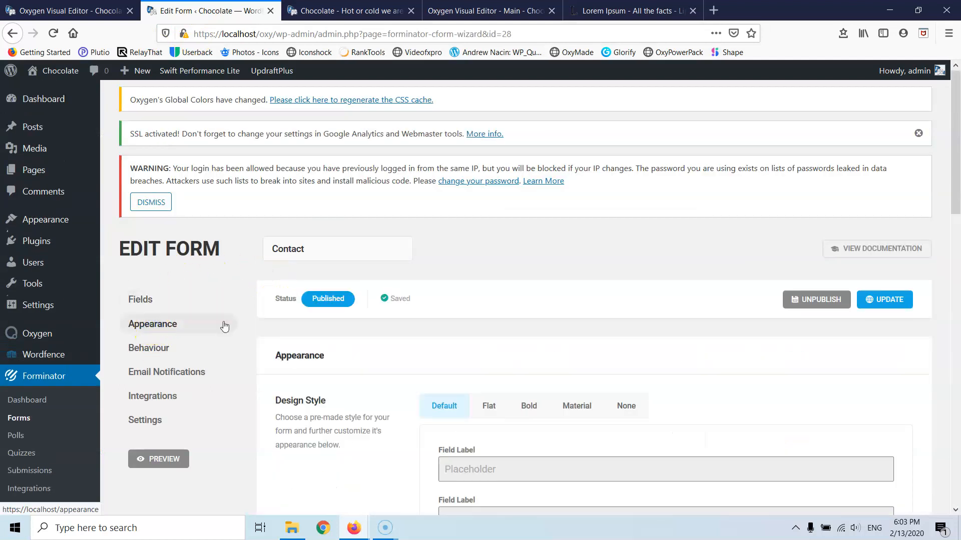
scroll(472, 281, "down", 6)
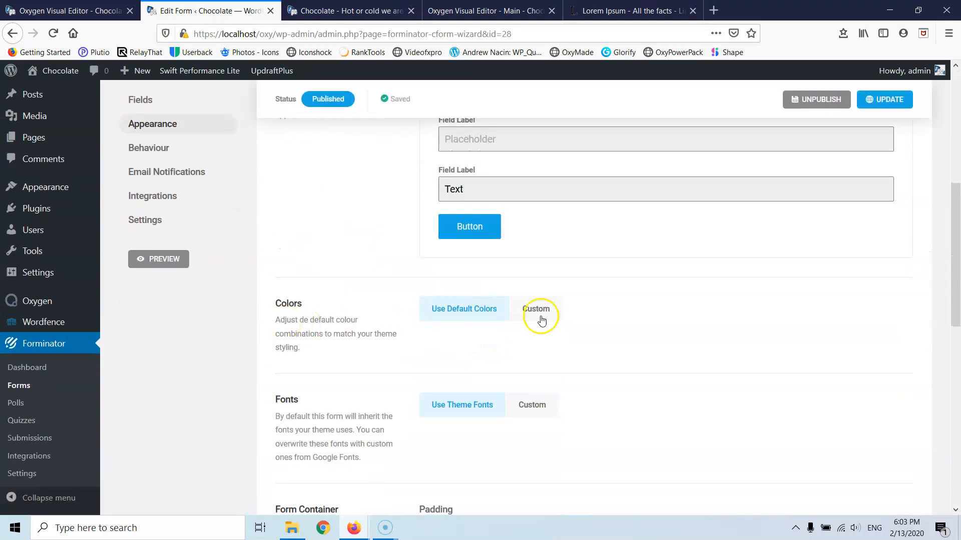
left_click(537, 309)
scroll(500, 276, "down", 4)
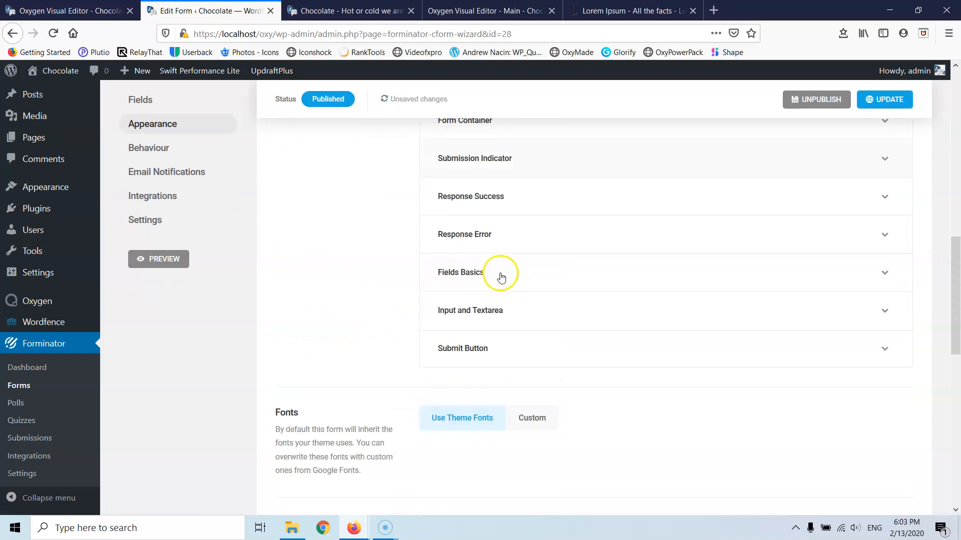
- Expand the submit button colour settings and view its hover colours
left_click(461, 345)
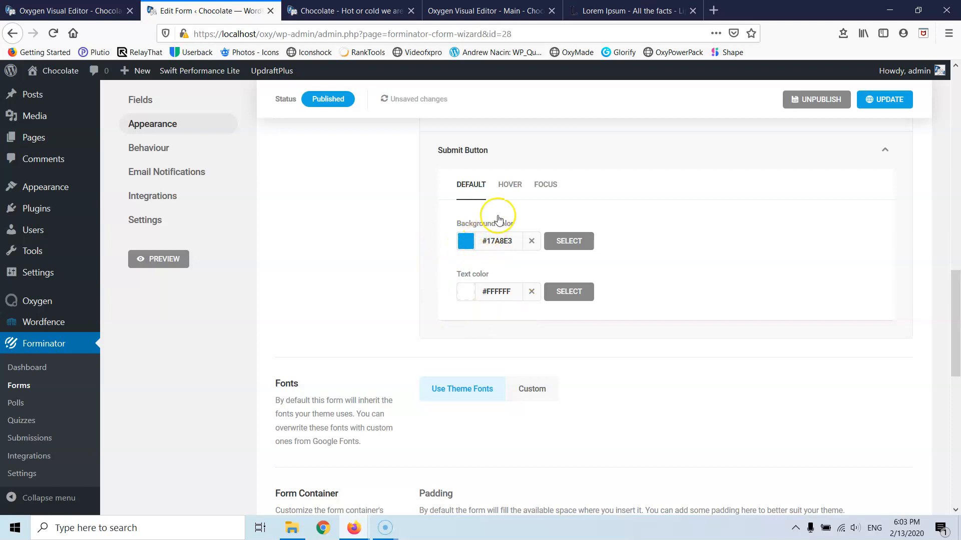
left_click(515, 185)
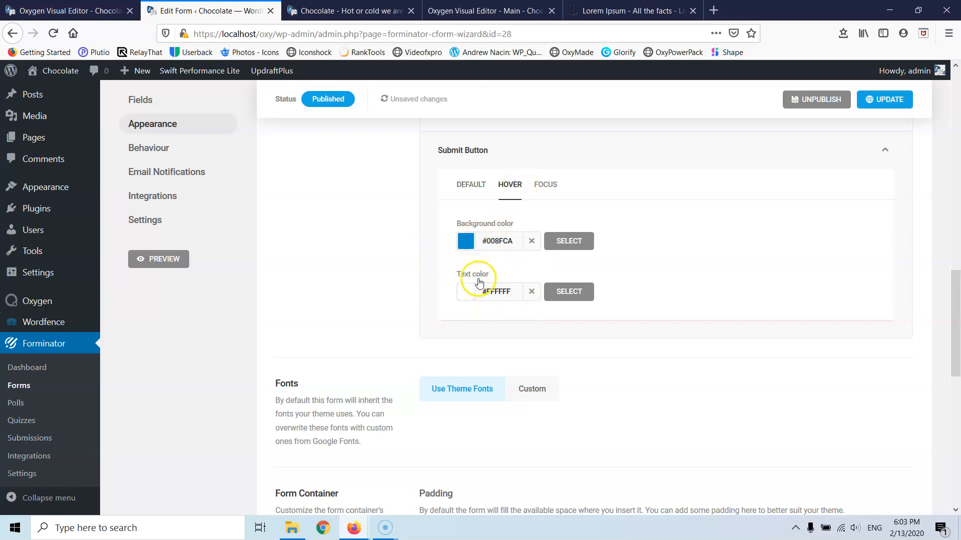
scroll(464, 289, "up", 3)
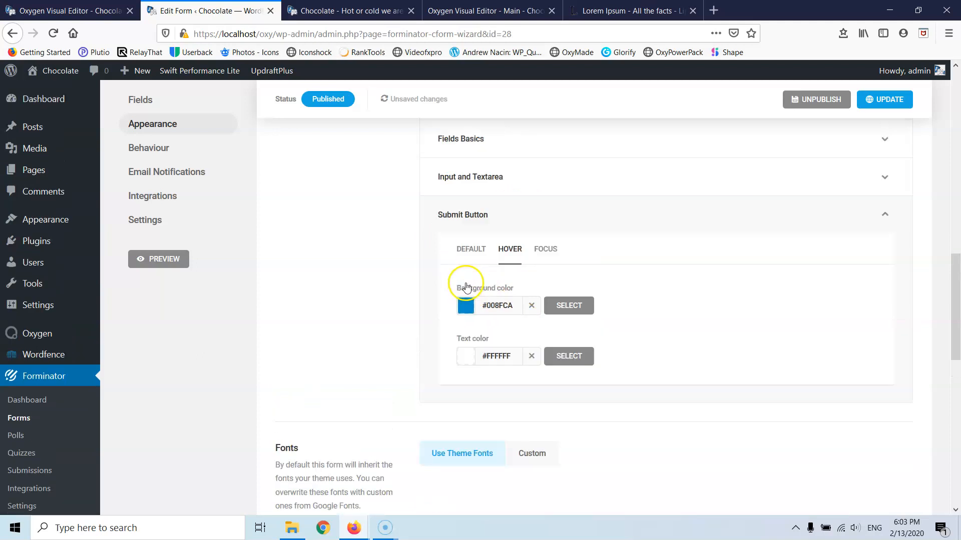
scroll(468, 315, "up", 2)
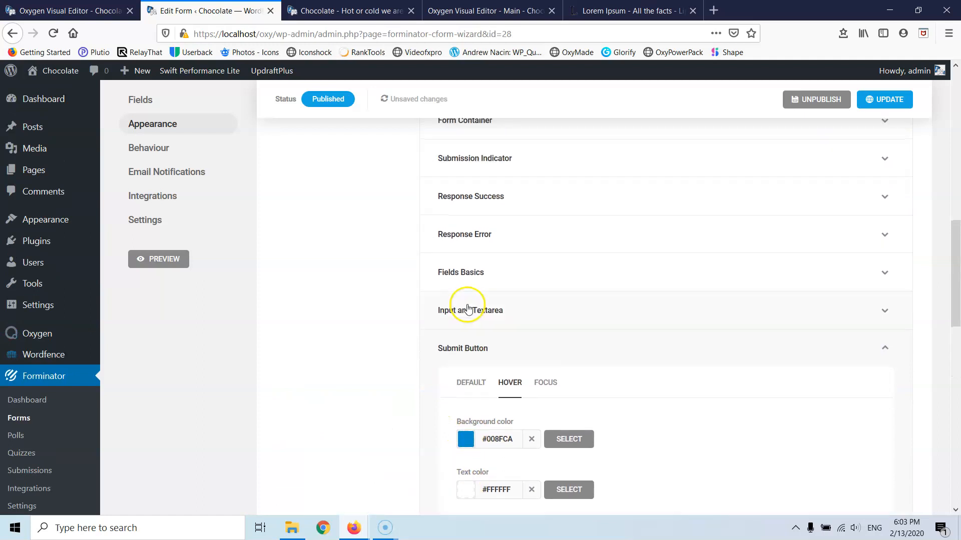
- Set the Input and Textarea border colour to black (#000000)
left_click(468, 307)
scroll(468, 313, "down", 3)
left_click(464, 320)
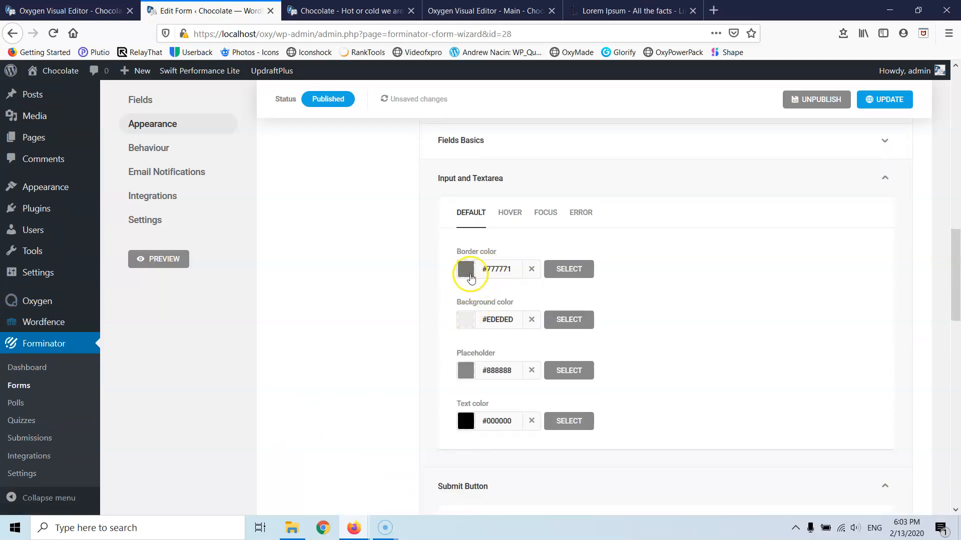
left_click(470, 274)
left_click_drag(482, 324, 435, 452)
left_click(446, 291)
- Set the input placeholder colour to #3a3a3a and update the form
left_click(466, 374)
scroll(459, 392, "down", 3)
left_click_drag(472, 302, 455, 358)
left_click(452, 358)
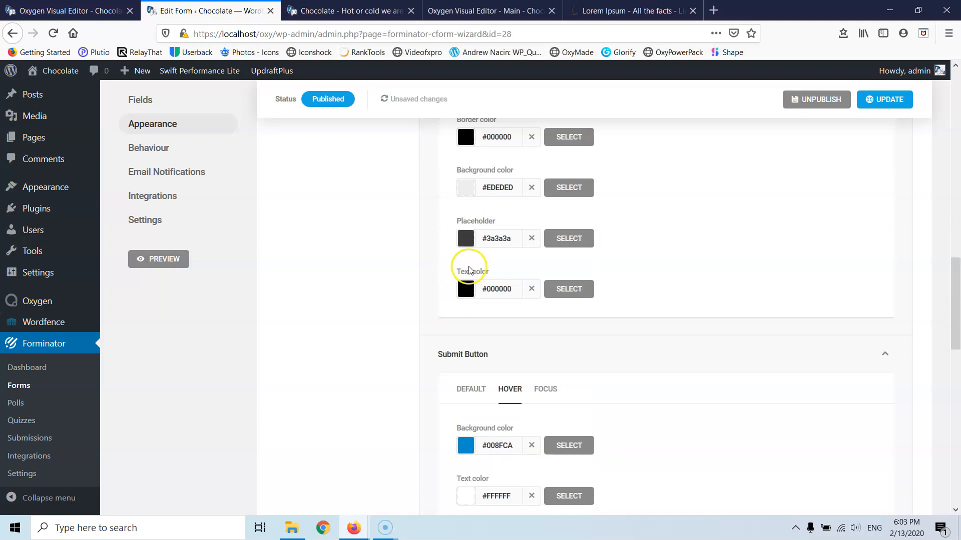
scroll(469, 271, "up", 4)
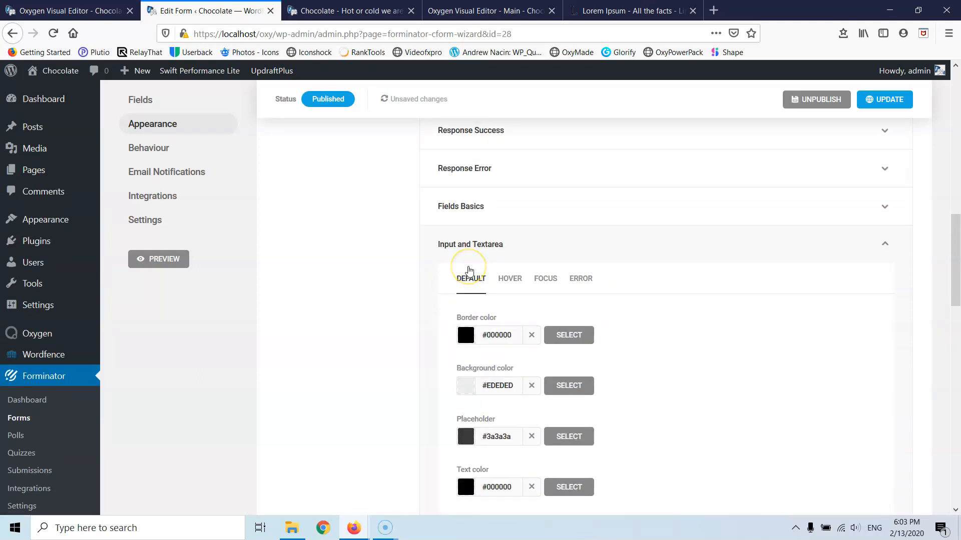
scroll(461, 217, "up", 3)
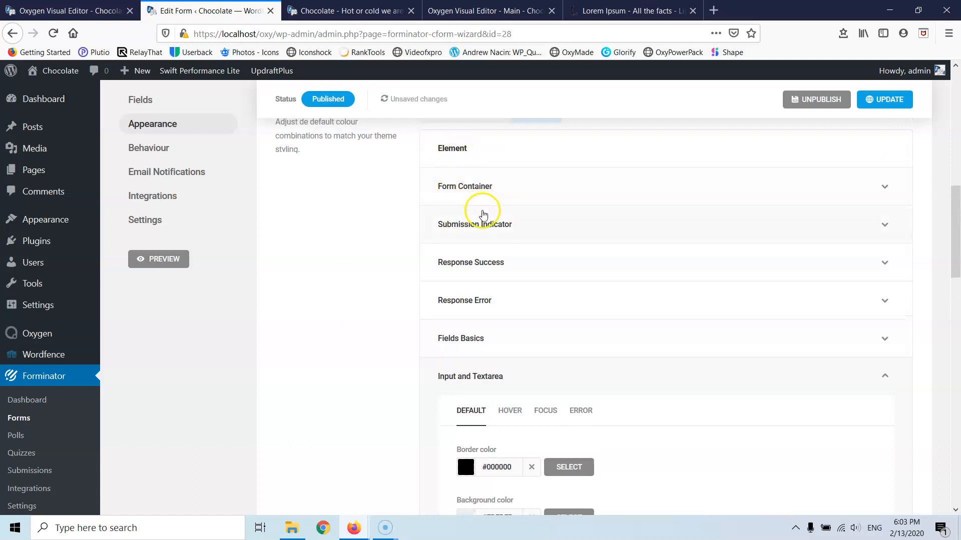
left_click(884, 100)
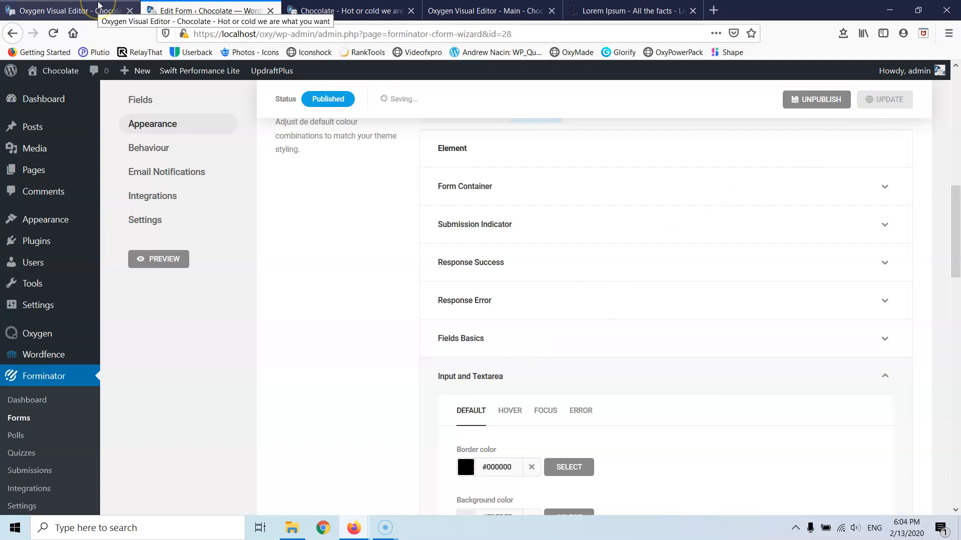
- Review the Response Error, Response Success, Submission Indicator and Fields Basics colour groups
scroll(369, 216, "down", 6)
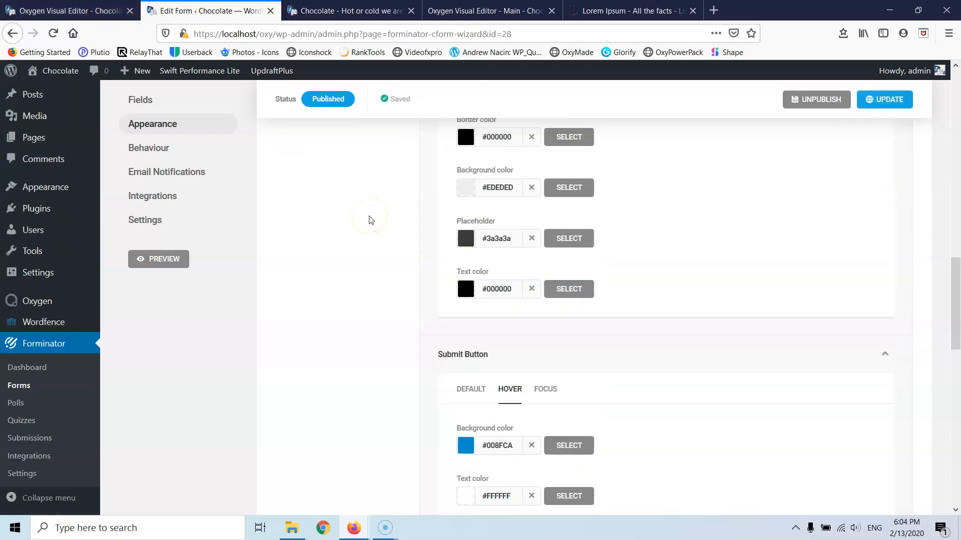
scroll(370, 220, "up", 5)
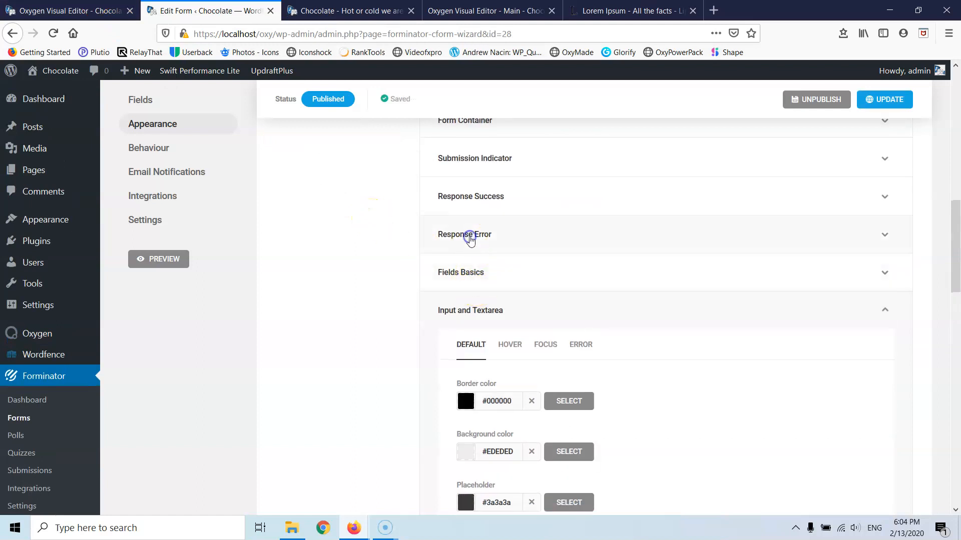
left_click(469, 237)
left_click(464, 194)
scroll(468, 200, "up", 3)
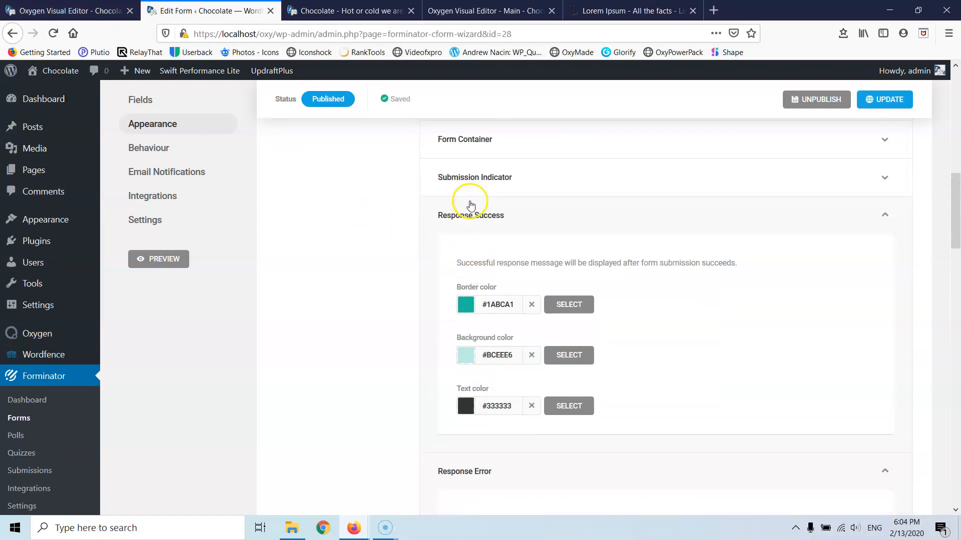
left_click(469, 289)
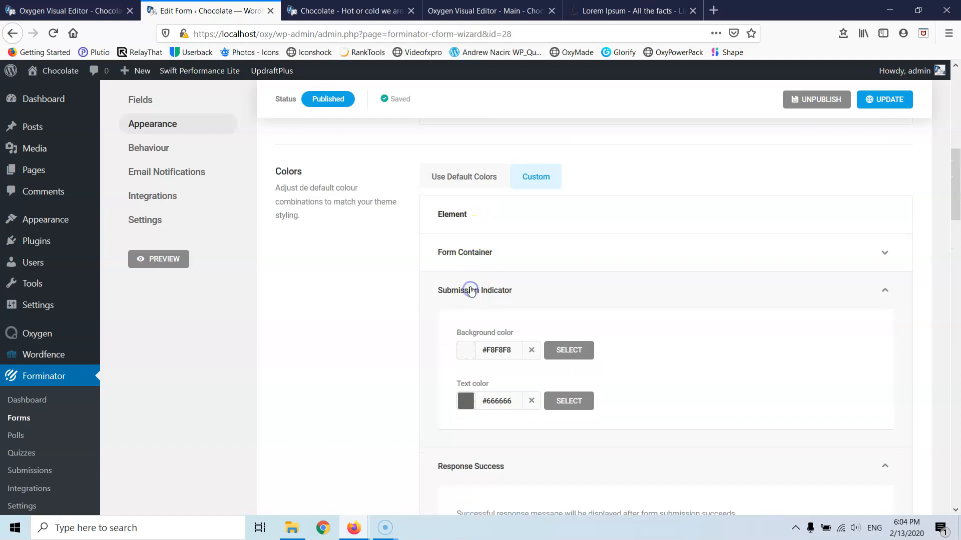
scroll(470, 290, "down", 2)
scroll(471, 309, "down", 10)
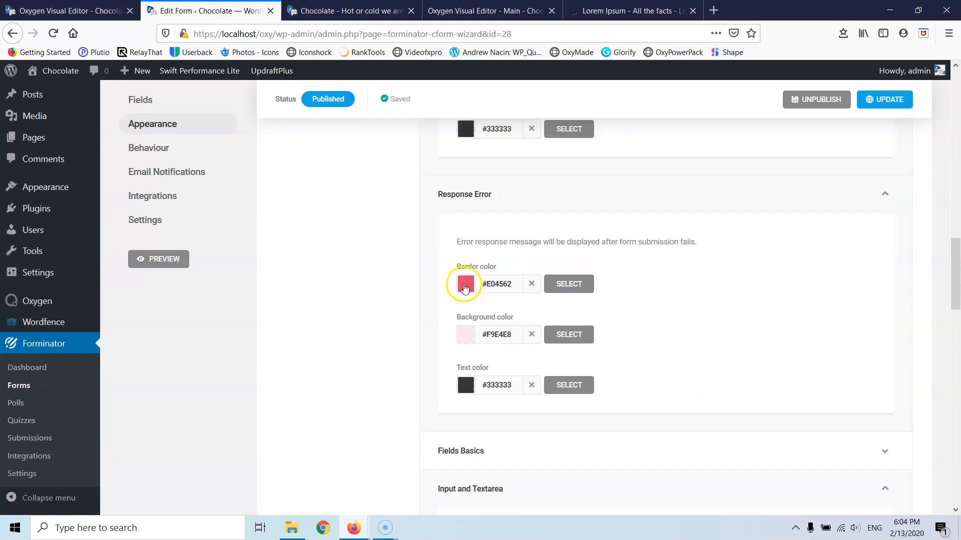
left_click(465, 257)
scroll(466, 258, "down", 3)
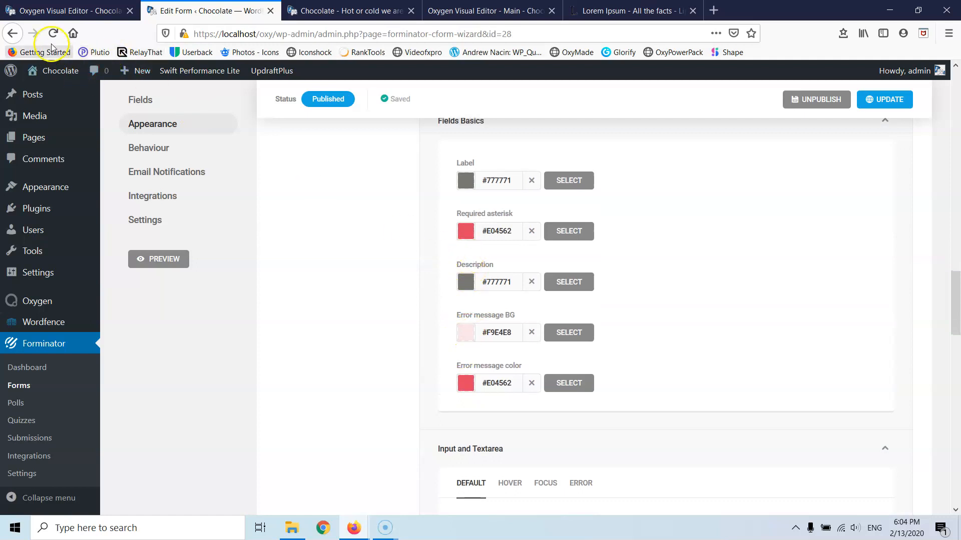
- Go back to the live Chocolate home page and reload it to check the restyled form
scroll(259, 302, "up", 14)
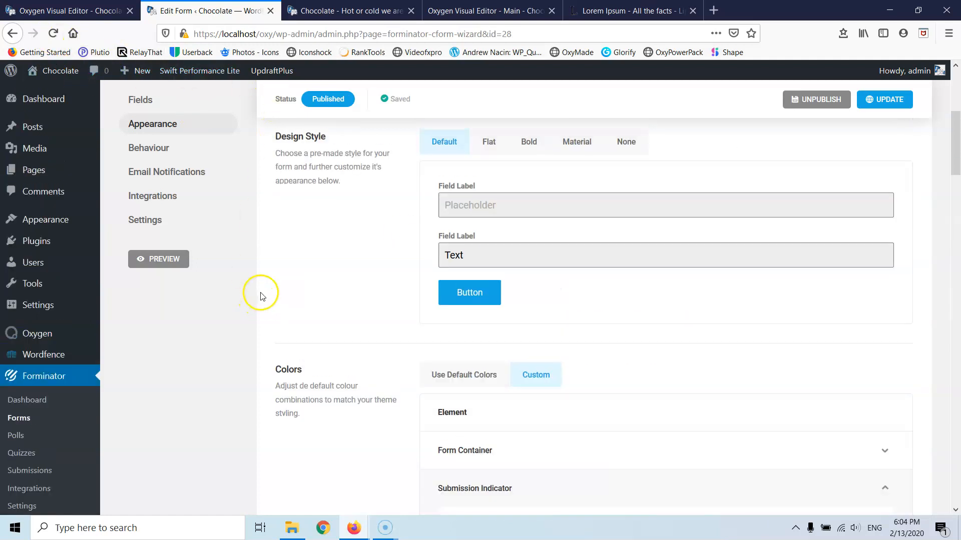
key("ctrl+Tab")
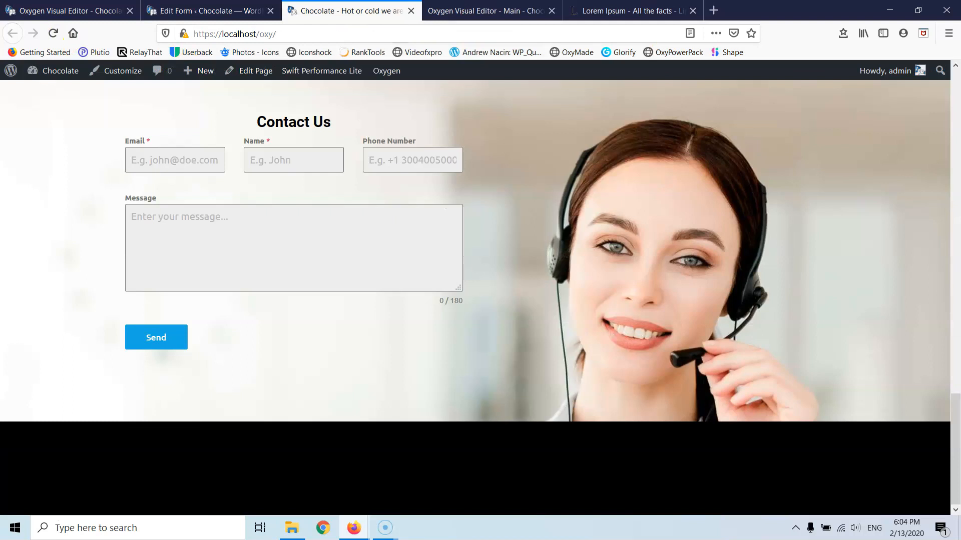
left_click(54, 33)
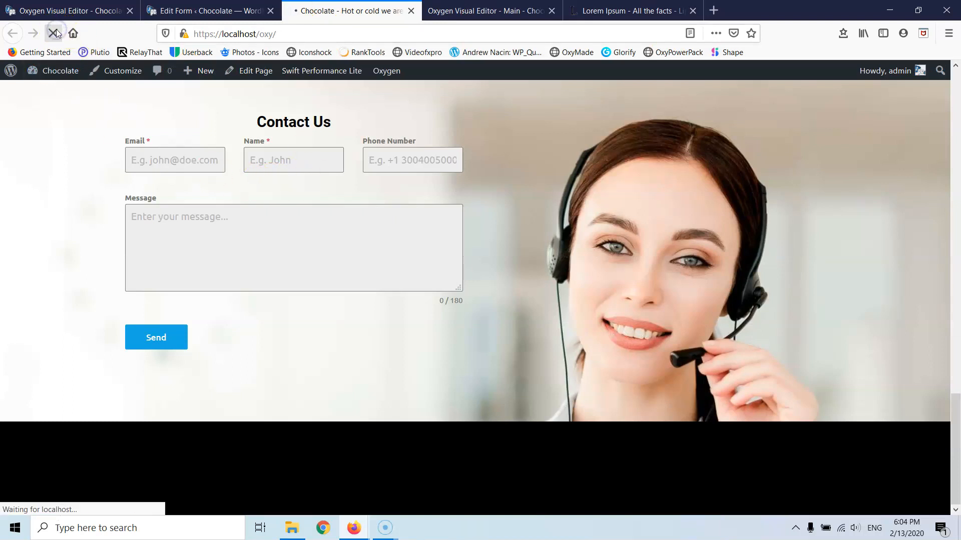
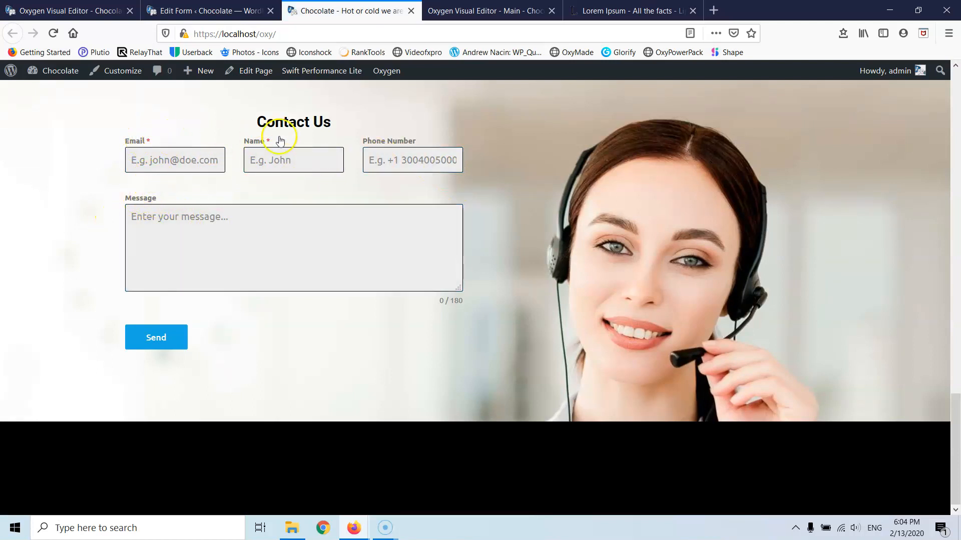
- Look over the live Contact Us form, then return to the Oxygen Visual Editor
scroll(167, 266, "up", 4)
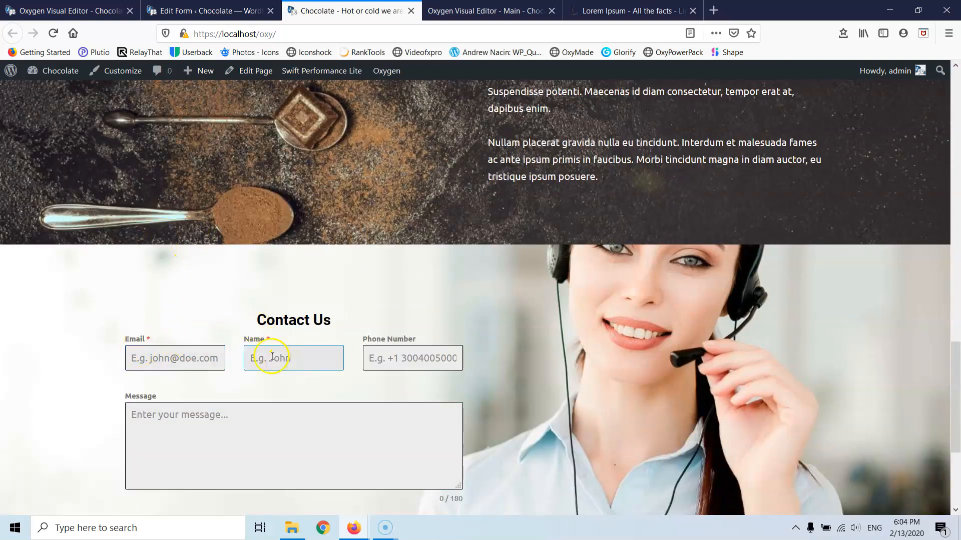
scroll(165, 225, "up", 5)
left_click(116, 10)
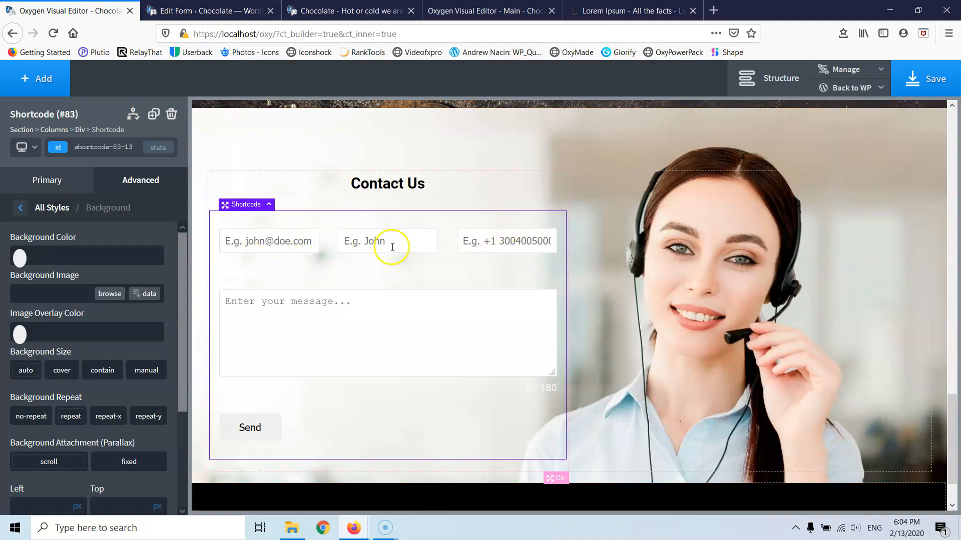
- Give the contact form a light grey #f4f4f4 background and view the live Chocolate page
left_click(20, 257)
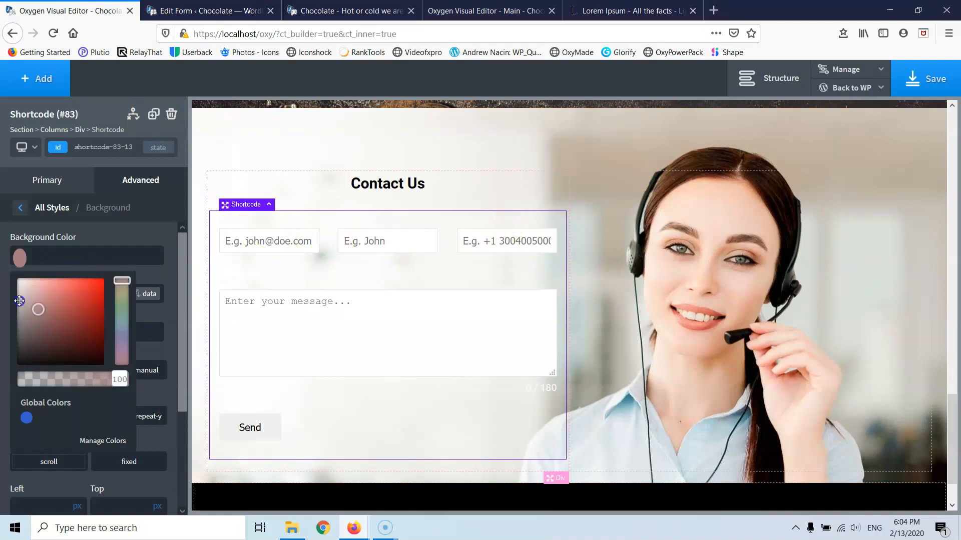
left_click_drag(19, 301, 19, 282)
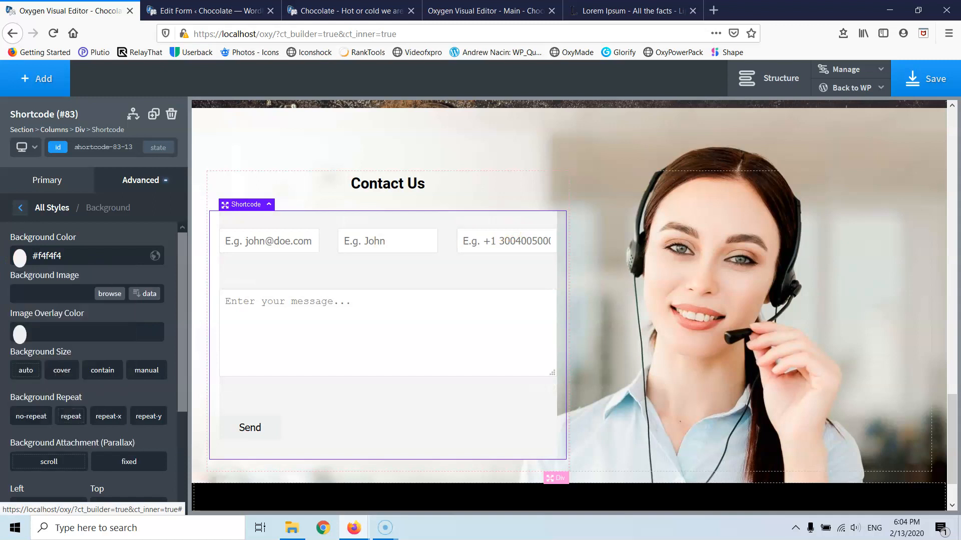
scroll(512, 283, "up", 1)
scroll(512, 284, "down", 2)
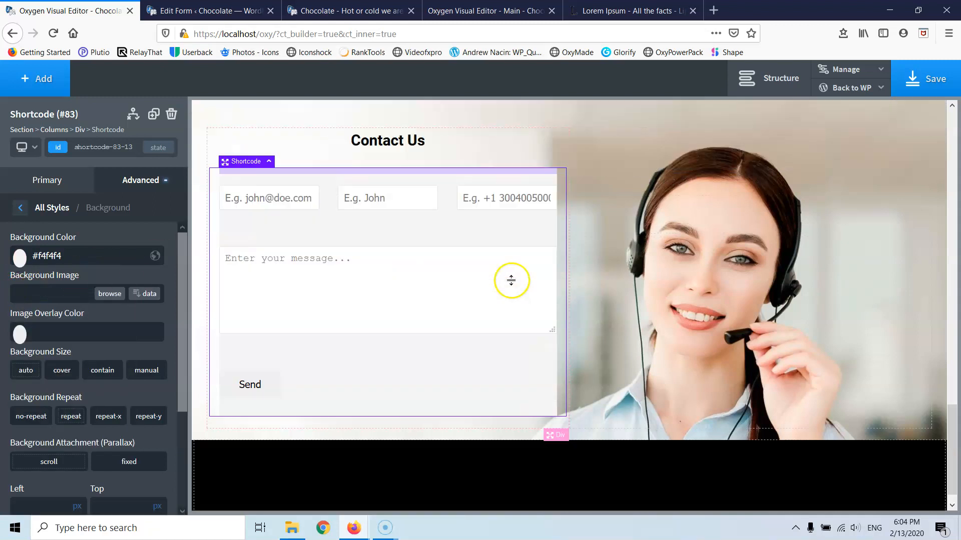
left_click(245, 11)
left_click(352, 9)
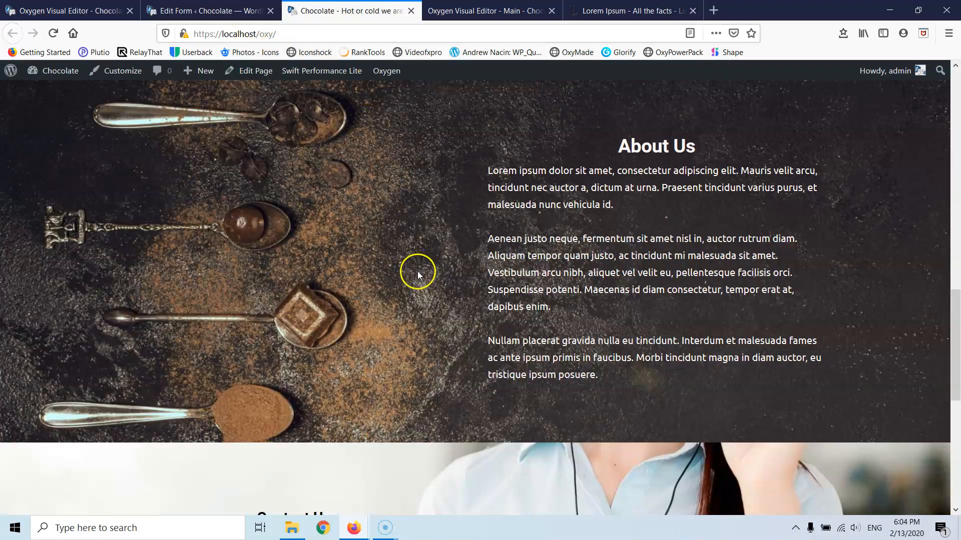
- Check the restyled Contact Us form on the live site, then go to the Forminator Edit Form page
scroll(415, 276, "down", 7)
scroll(332, 223, "up", 1)
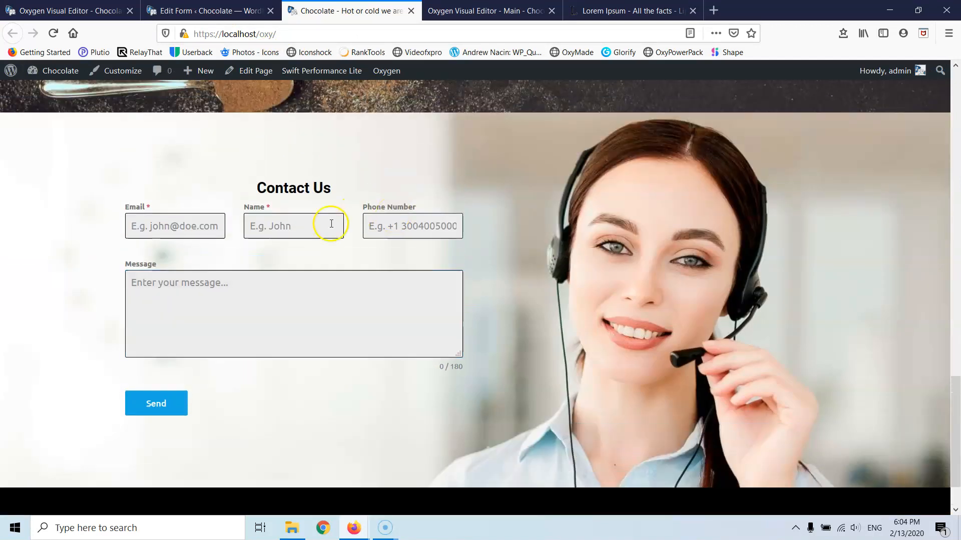
scroll(395, 218, "up", 3)
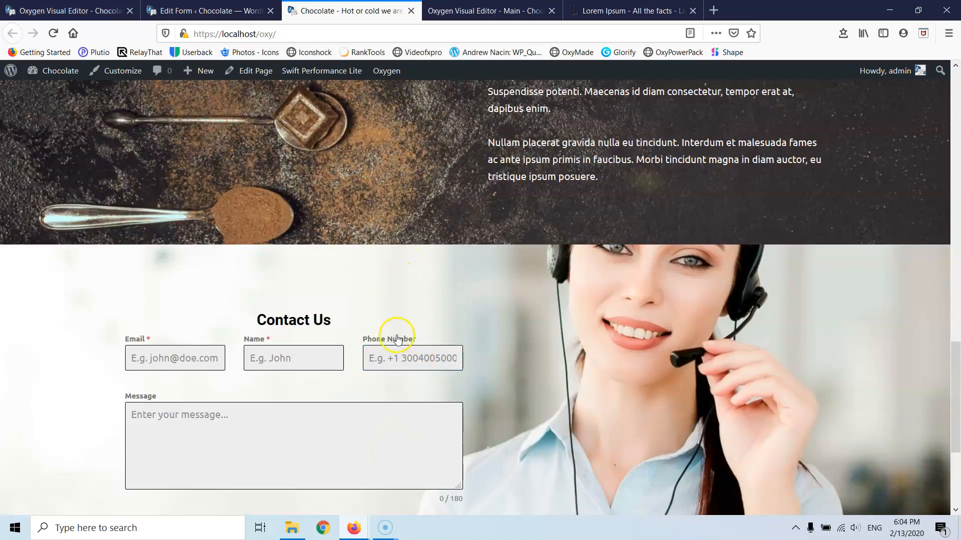
scroll(404, 333, "up", 1)
scroll(403, 370, "down", 2)
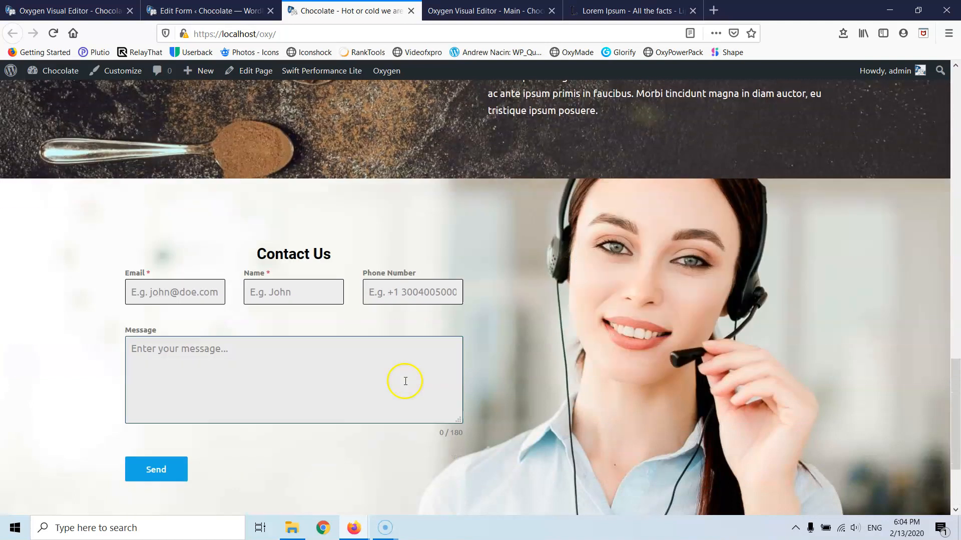
scroll(401, 310, "up", 5)
scroll(427, 430, "down", 3)
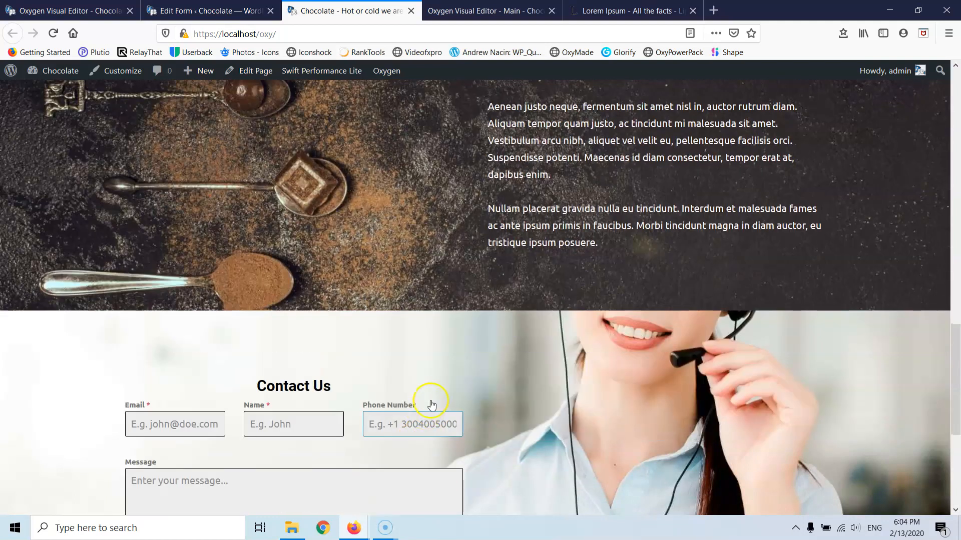
scroll(429, 403, "up", 1)
scroll(415, 470, "up", 1)
scroll(421, 480, "down", 2)
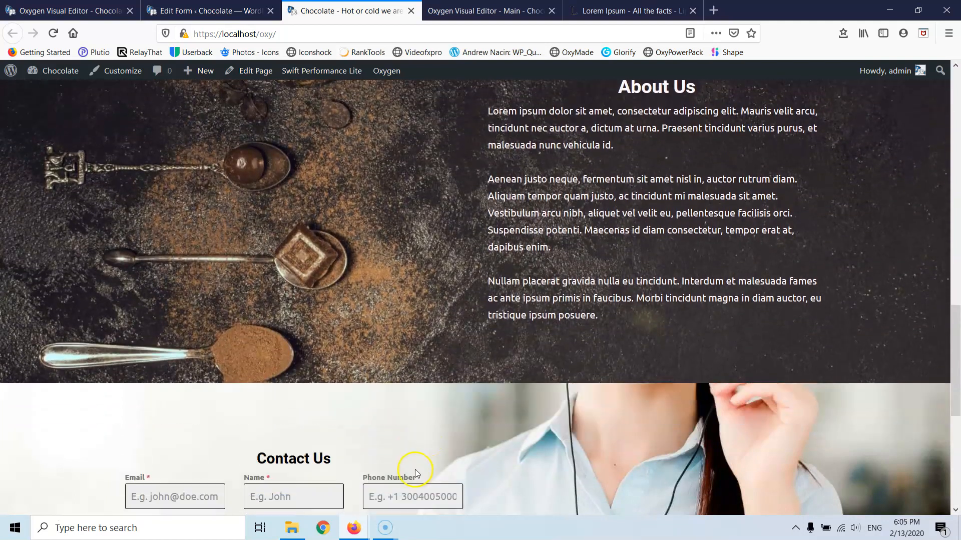
scroll(520, 436, "down", 2)
scroll(518, 421, "up", 2)
scroll(518, 418, "down", 4)
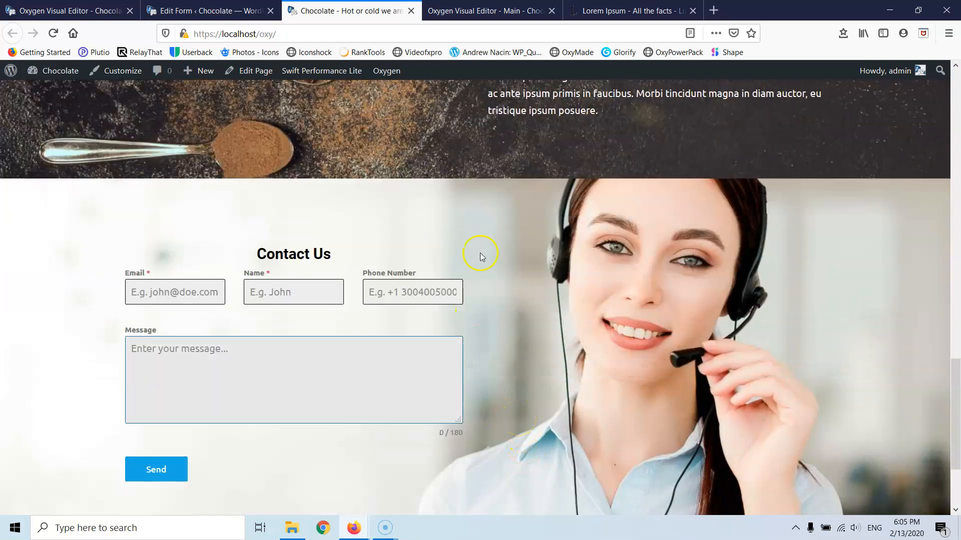
left_click(190, 10)
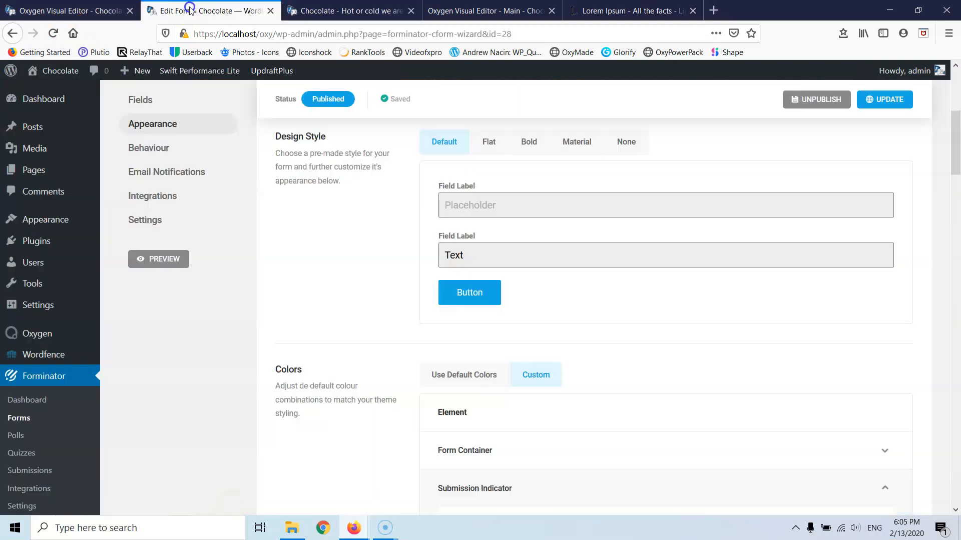
- Set the form background to white #ffffff at 60 alpha, rgba(255,255,255,0.6)
left_click(117, 11)
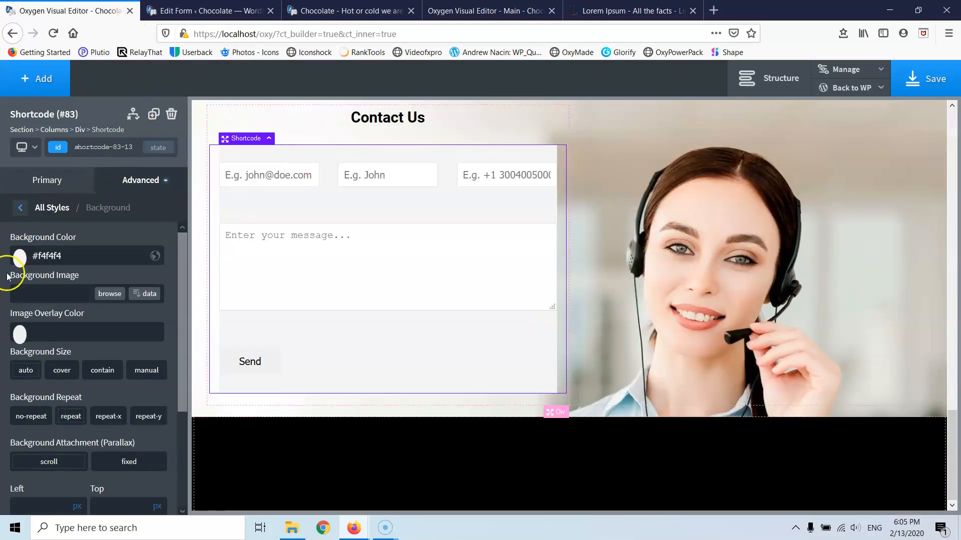
left_click(23, 261)
left_click_drag(19, 284, 16, 265)
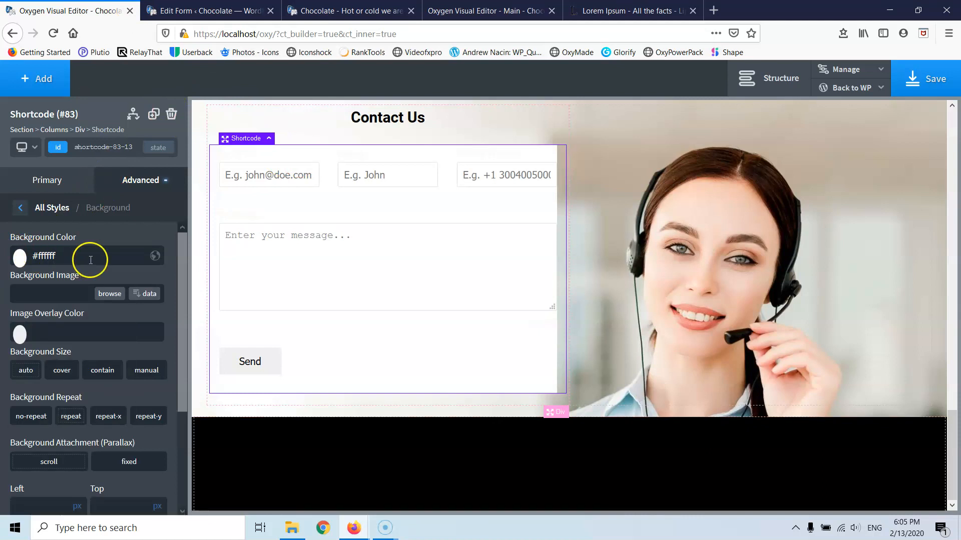
left_click(35, 259)
left_click_drag(125, 379, 88, 390)
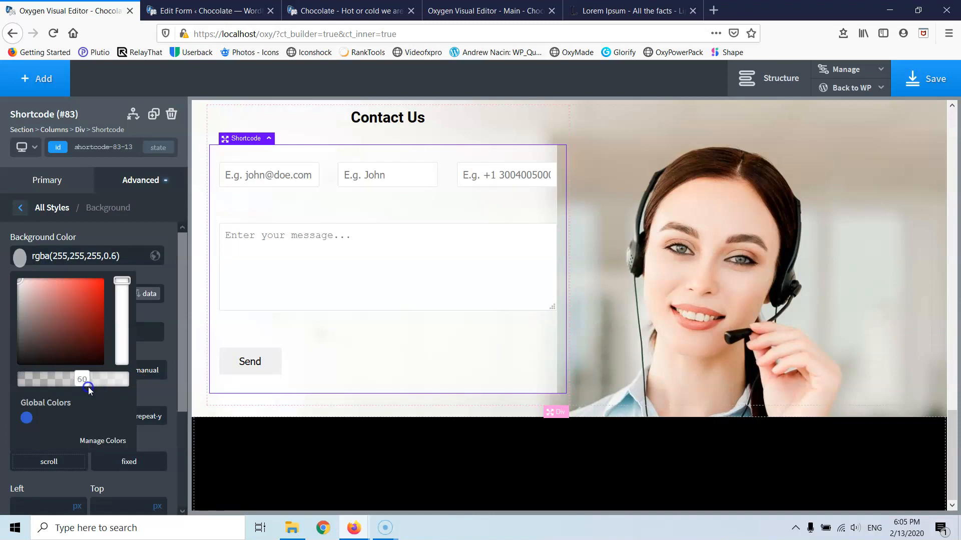
left_click(20, 213)
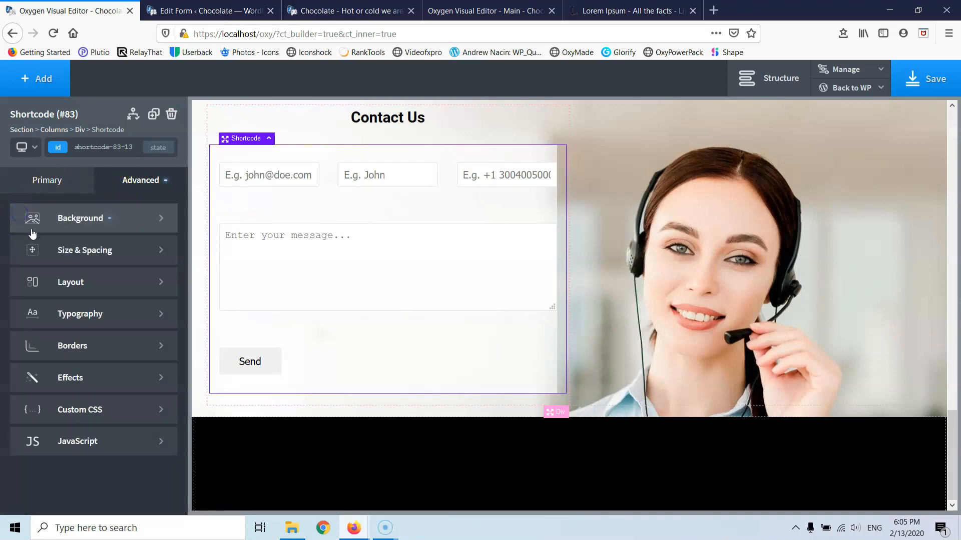
- Give the contact form 30 px padding on every side
left_click(71, 249)
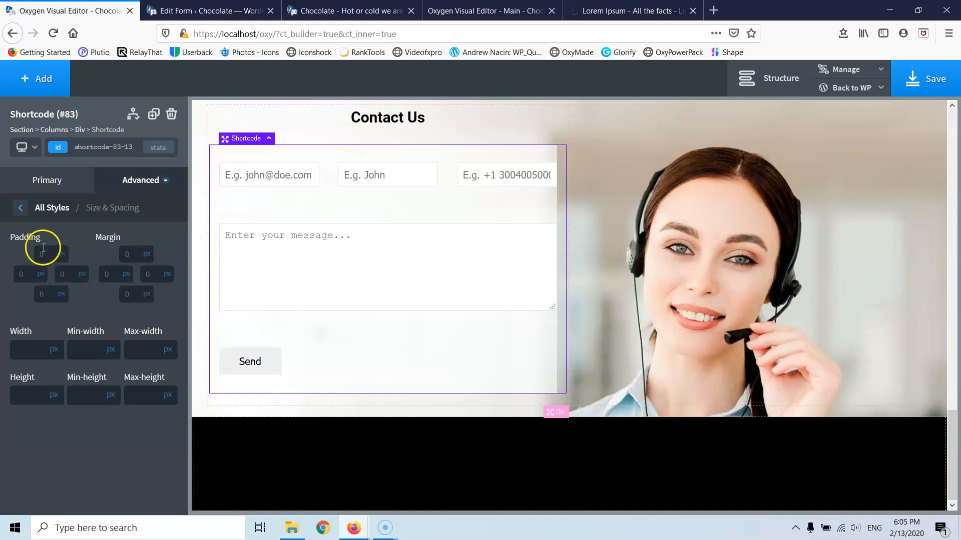
type("20")
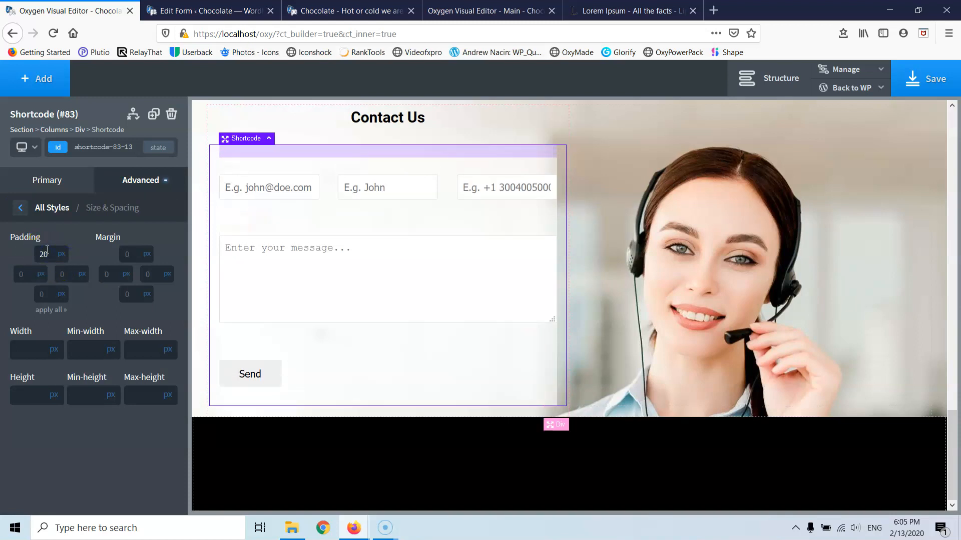
left_click(50, 311)
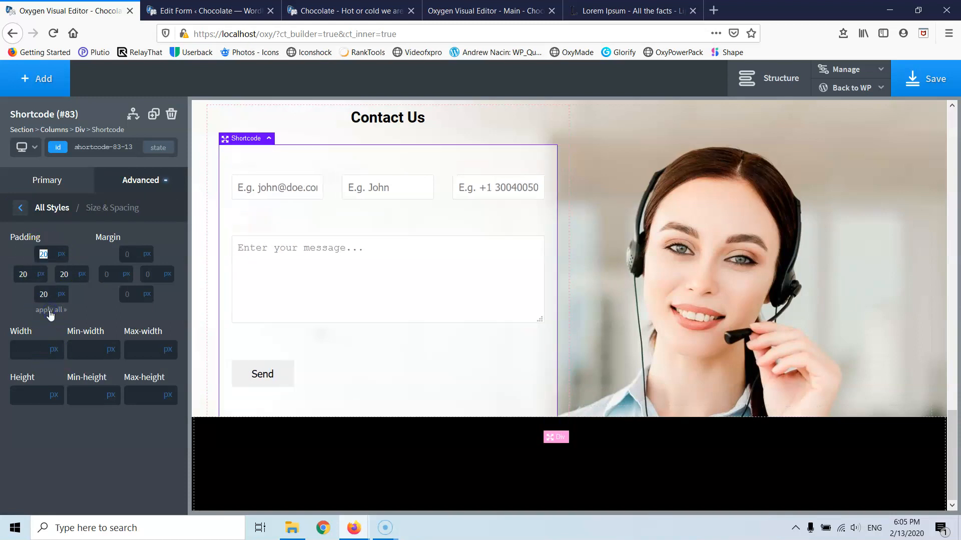
type("30")
left_click(46, 310)
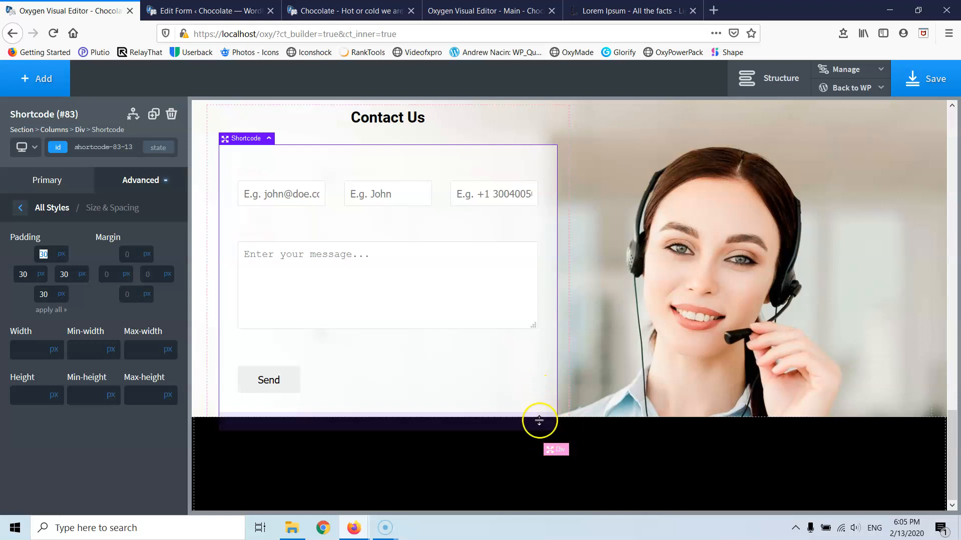
scroll(530, 291, "up", 3)
scroll(530, 291, "down", 3)
scroll(528, 289, "up", 2)
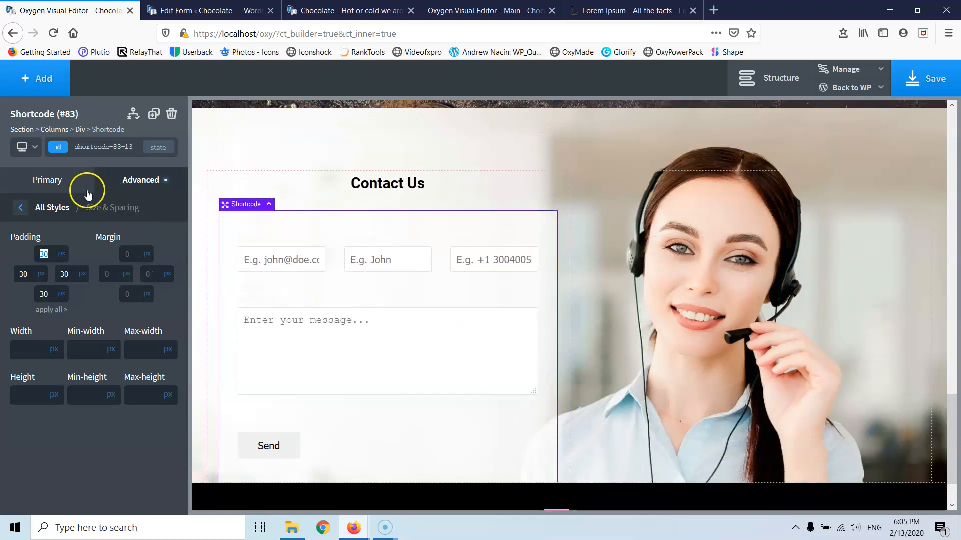
- Round the contact form's corners with a 40 px border radius
left_click(20, 208)
left_click(70, 345)
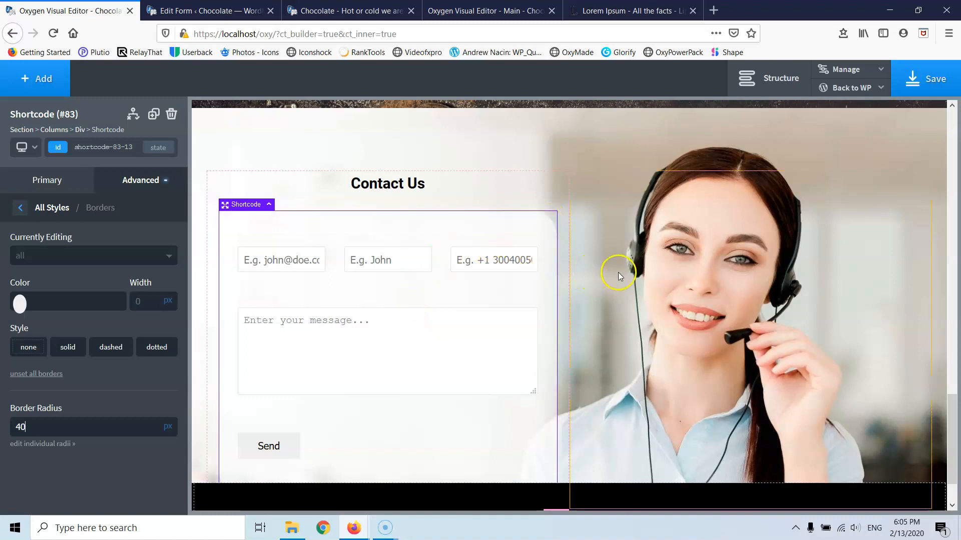
scroll(617, 274, "down", 2)
scroll(611, 278, "up", 4)
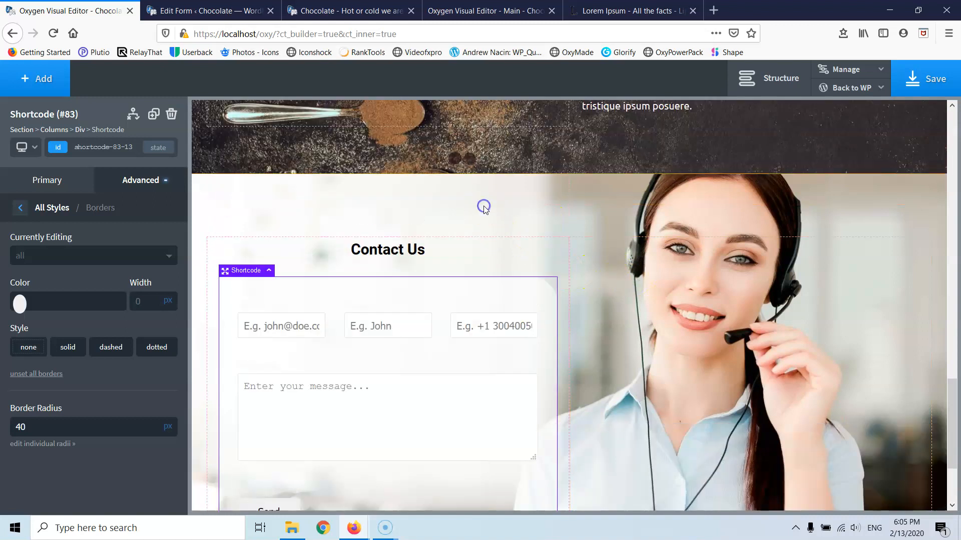
left_click(483, 207)
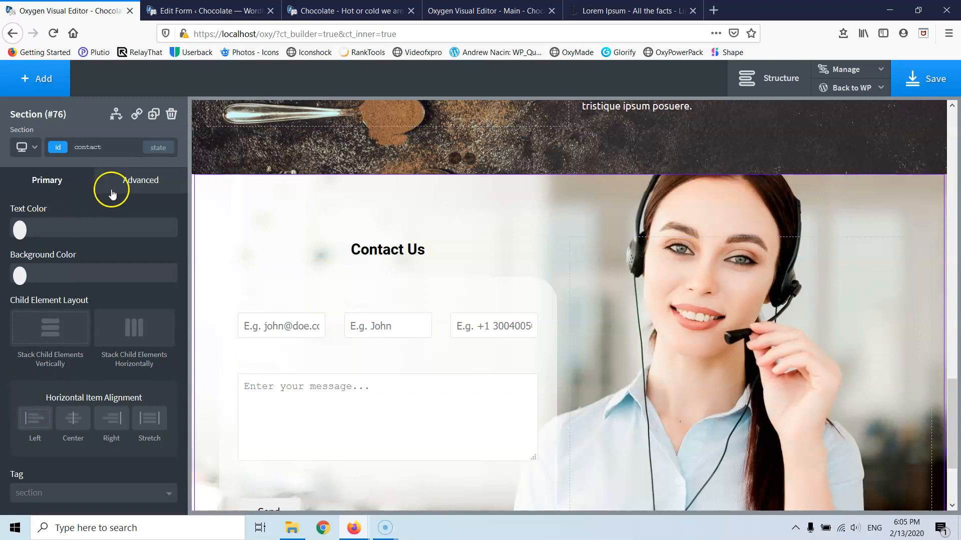
- Change the contact section's height from 600 to 700 px in Size & Spacing
left_click(112, 194)
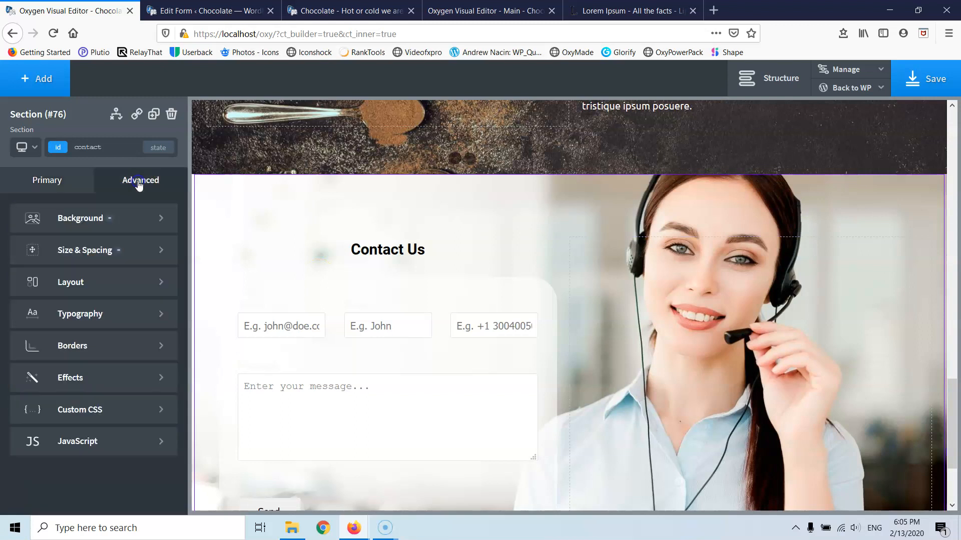
left_click(70, 253)
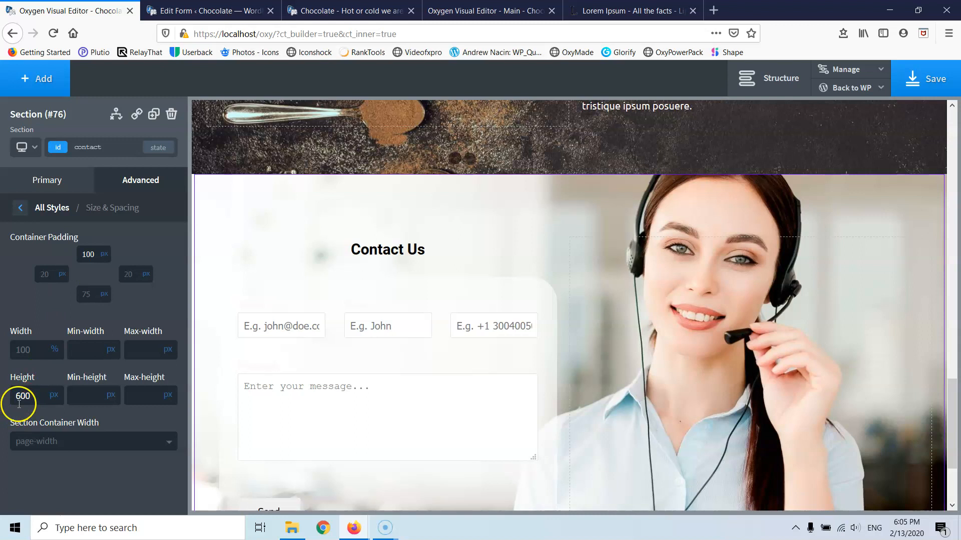
type("700")
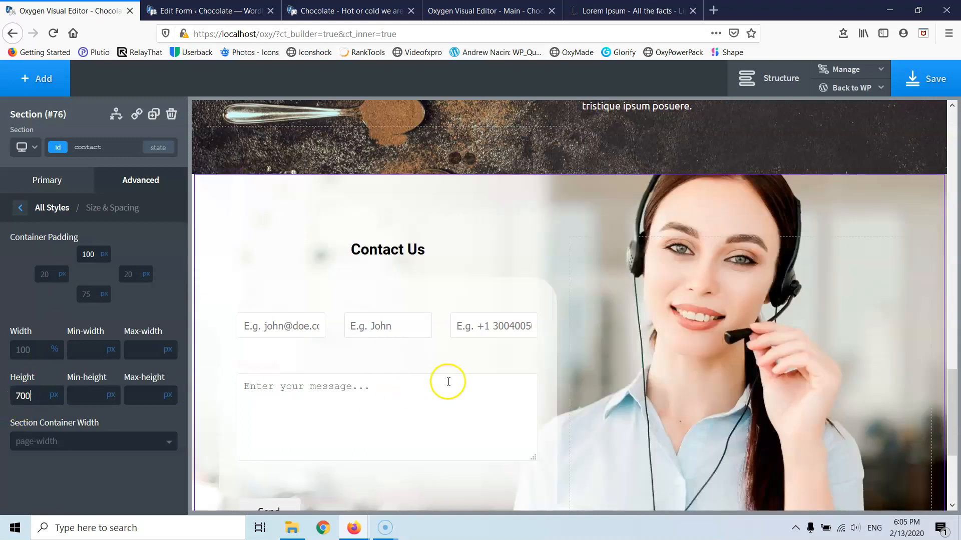
scroll(490, 379, "down", 4)
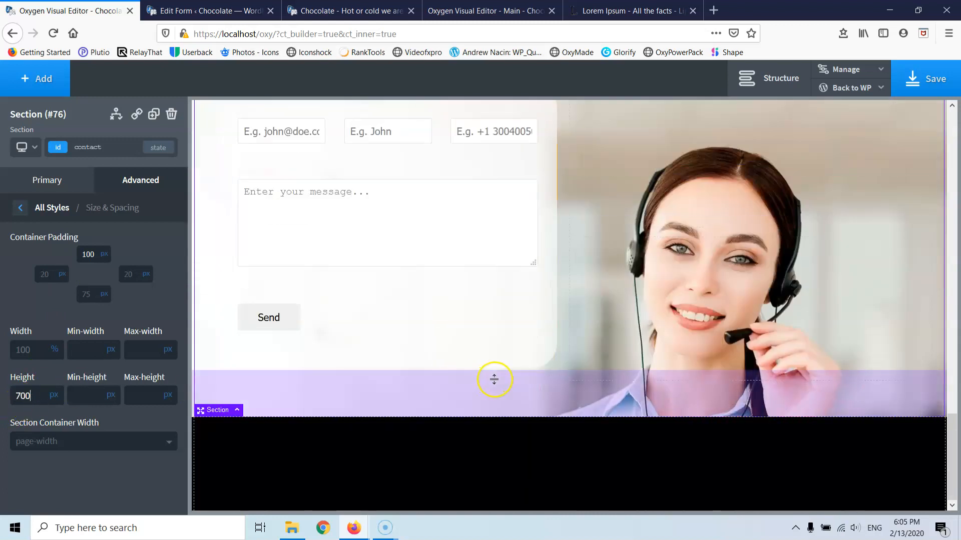
scroll(648, 330, "up", 10)
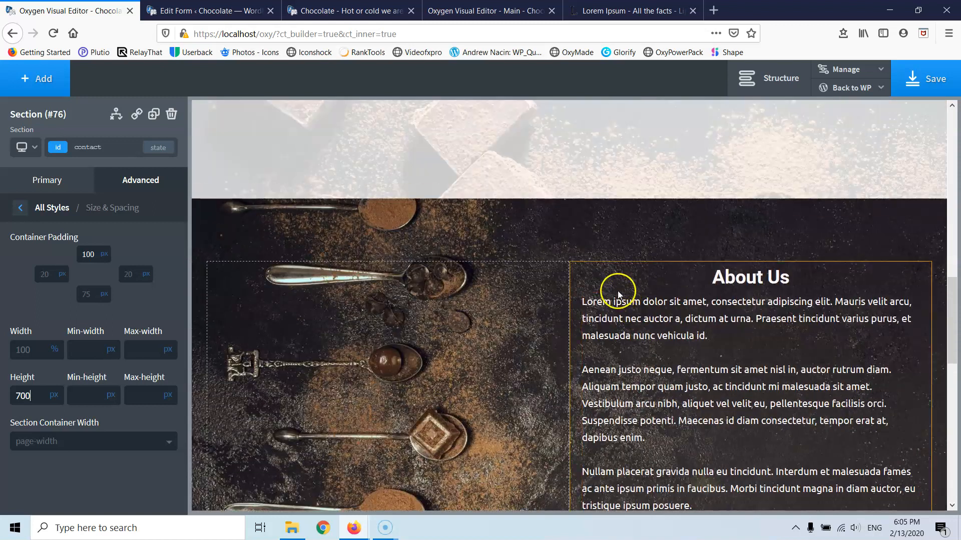
- Set the About Us section's height to 700 px
left_click(555, 243)
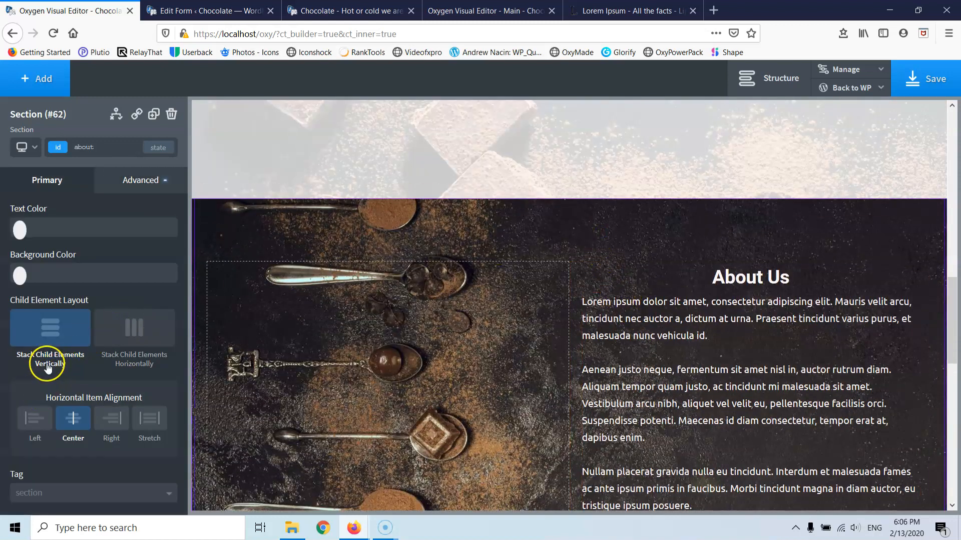
left_click(126, 181)
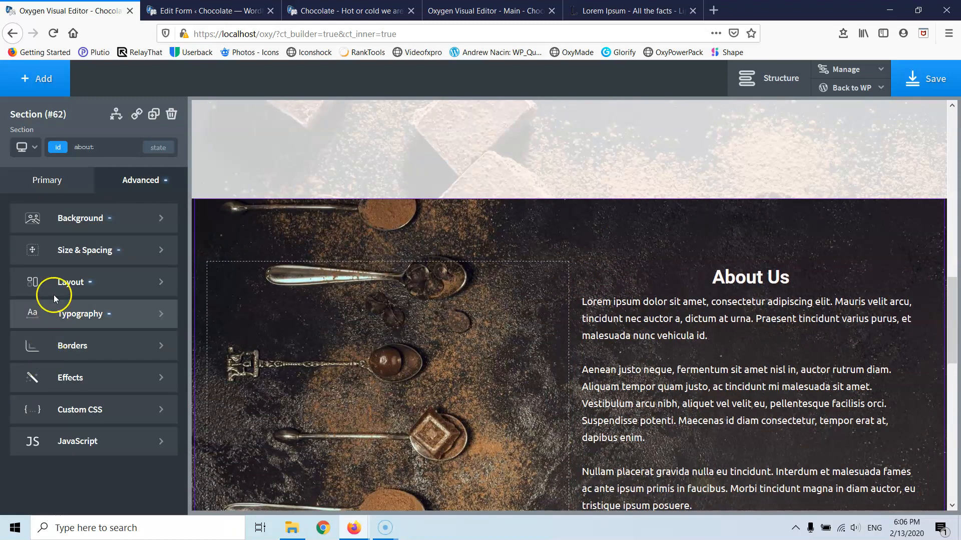
left_click(71, 249)
left_click(31, 396)
type("700")
scroll(257, 388, "up", 5)
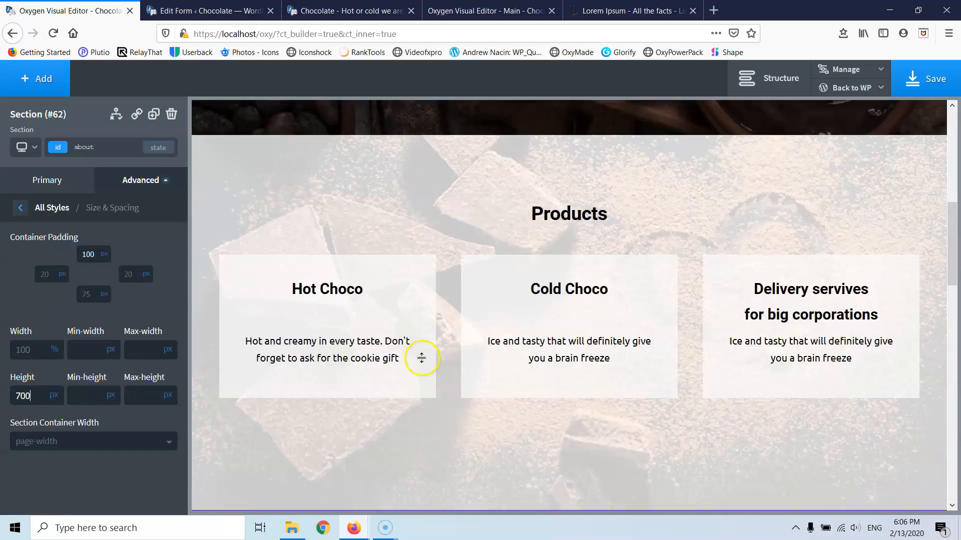
scroll(421, 358, "up", 3)
- Drag the About Us heading's bottom margin down to add space below it
left_click(479, 306)
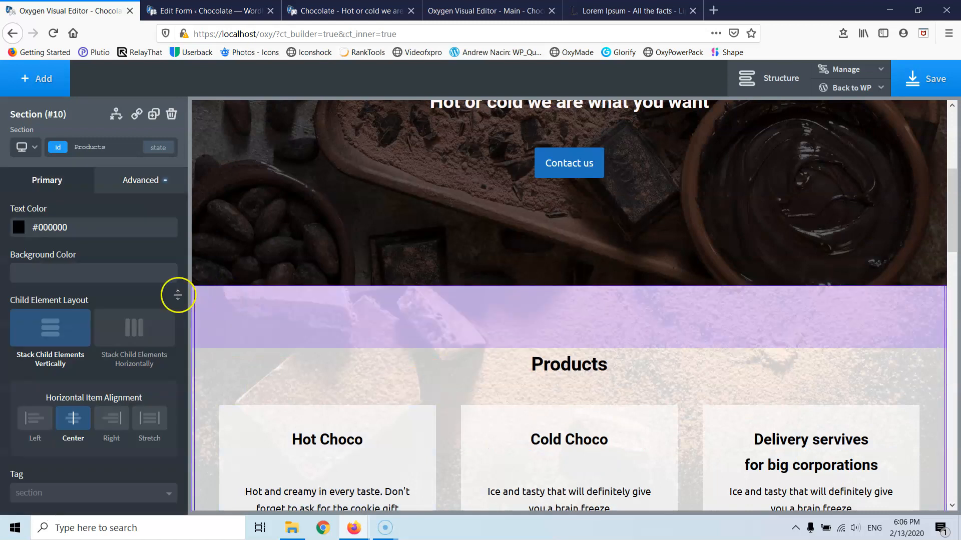
scroll(502, 413, "down", 5)
scroll(516, 242, "up", 4)
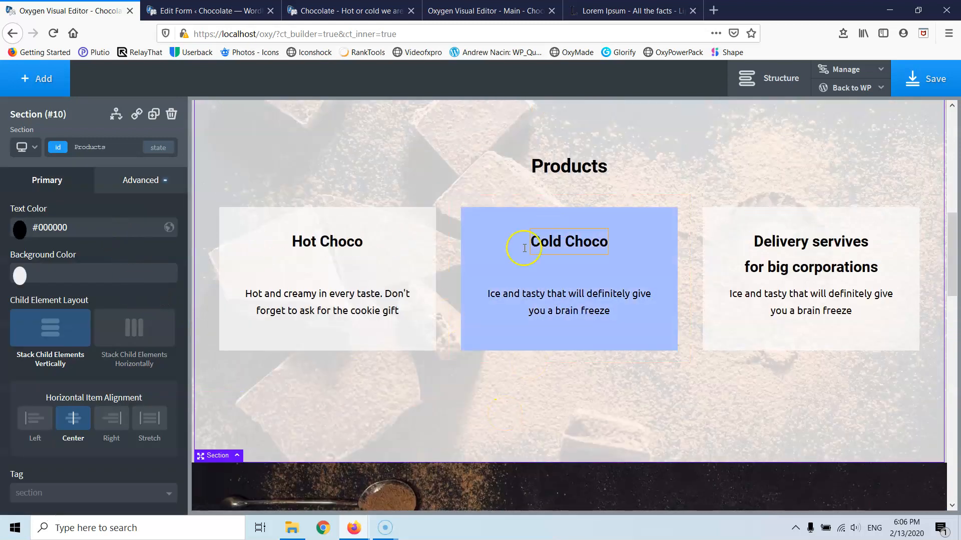
scroll(532, 264, "down", 3)
scroll(515, 353, "down", 4)
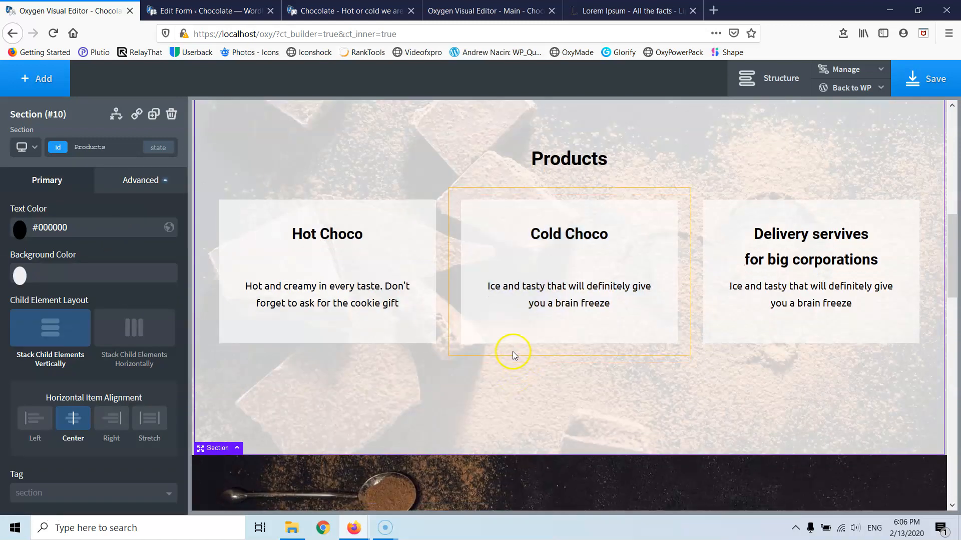
scroll(624, 299, "down", 3)
scroll(623, 298, "up", 5)
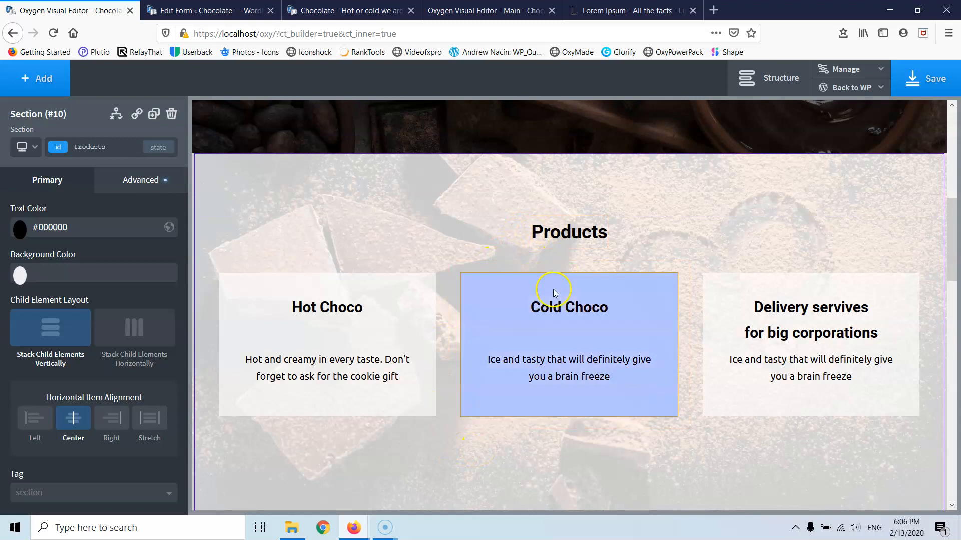
scroll(554, 292, "down", 3)
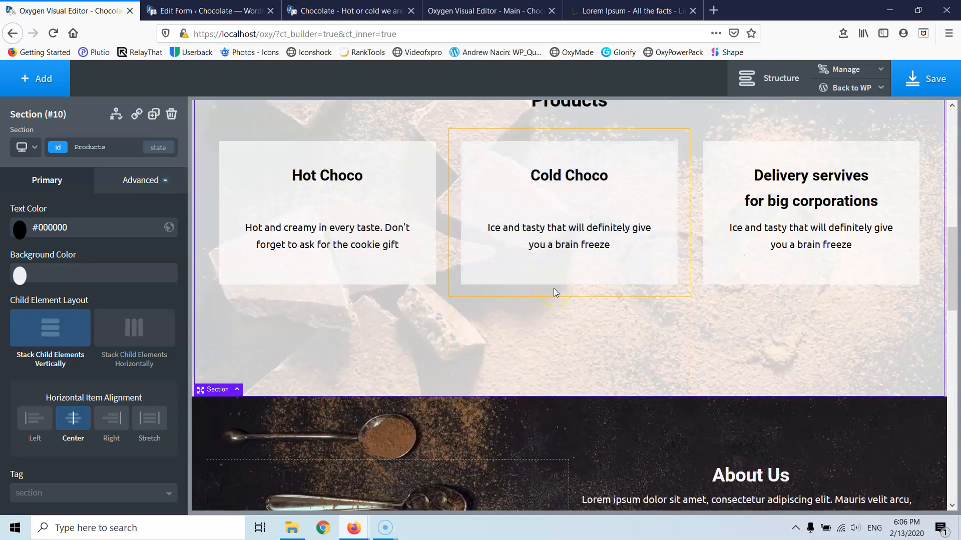
scroll(554, 292, "up", 3)
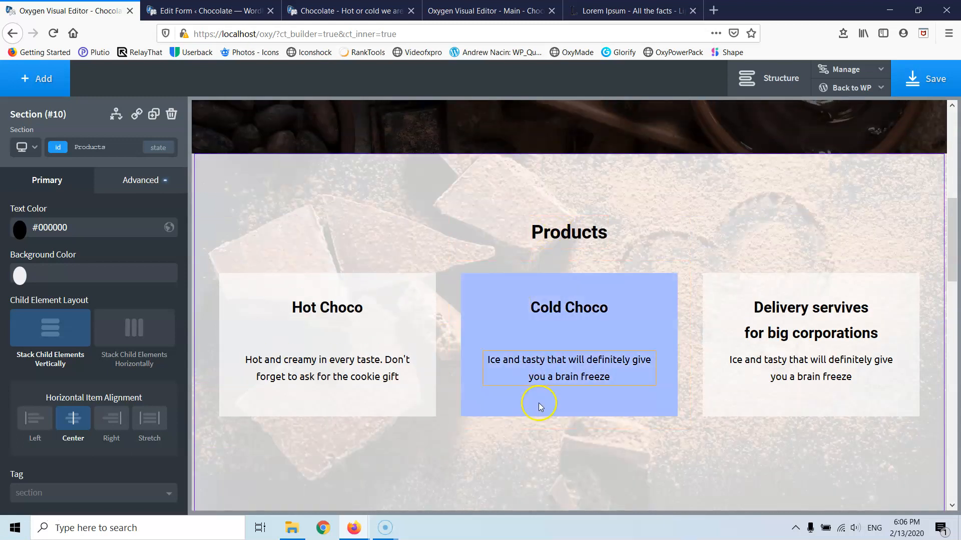
scroll(538, 408, "down", 1)
scroll(538, 414, "down", 2)
scroll(539, 414, "up", 1)
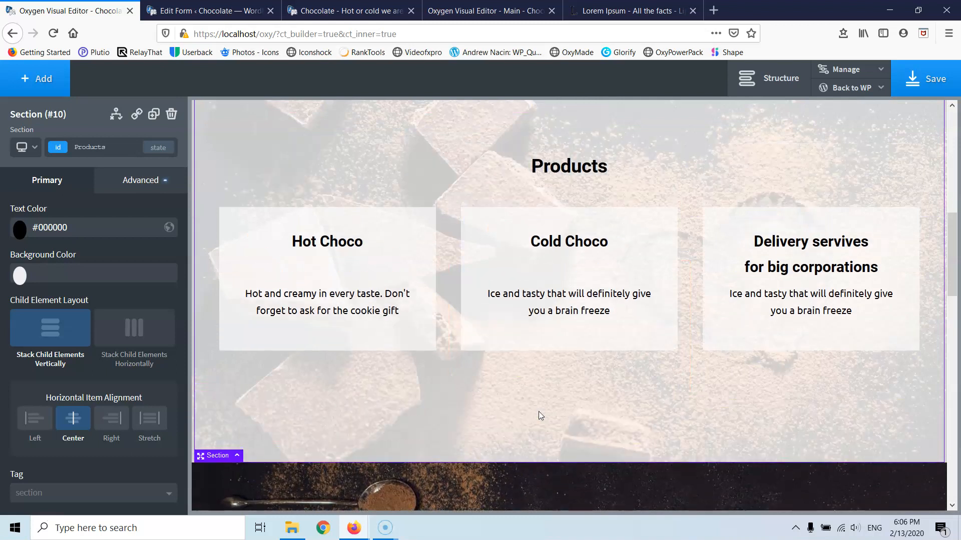
scroll(539, 414, "up", 2)
scroll(538, 412, "down", 2)
scroll(538, 411, "up", 2)
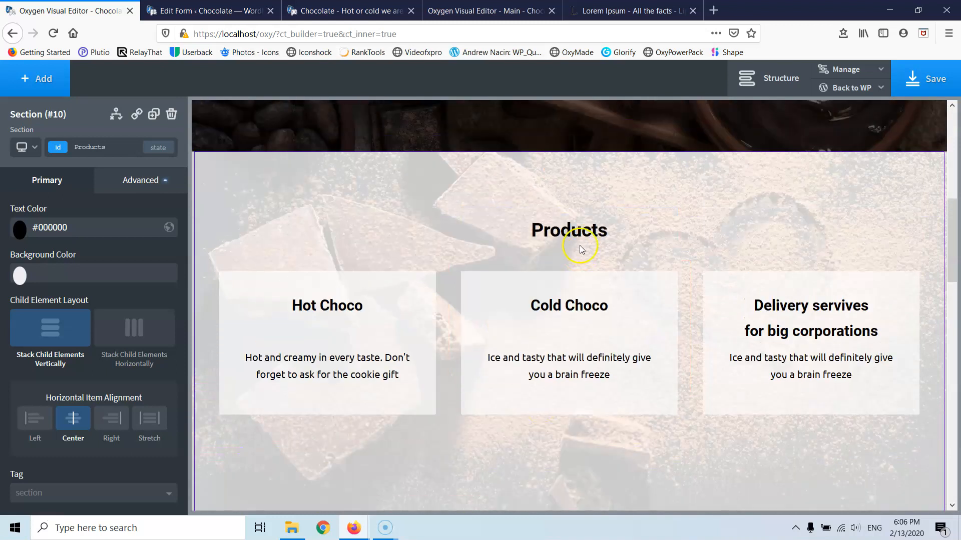
scroll(715, 250, "down", 8)
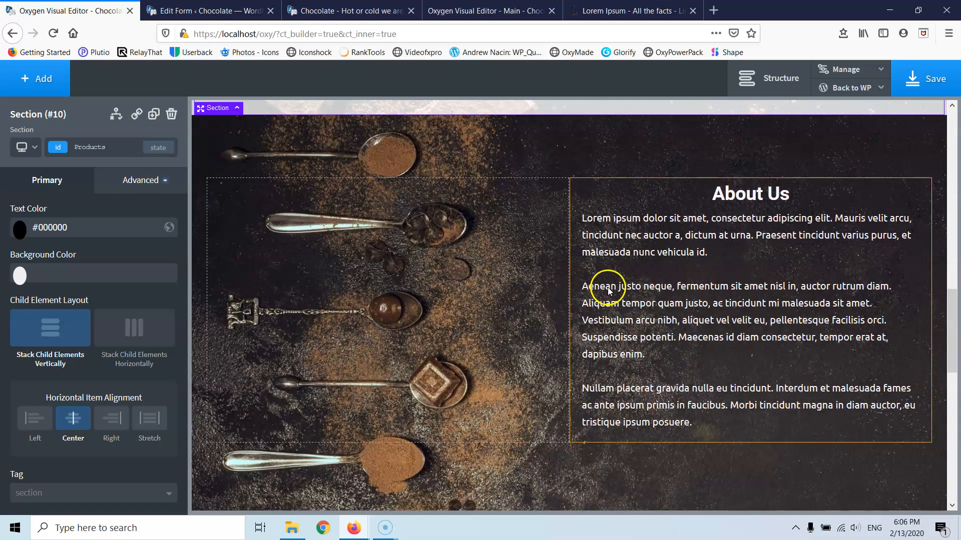
scroll(656, 290, "up", 1)
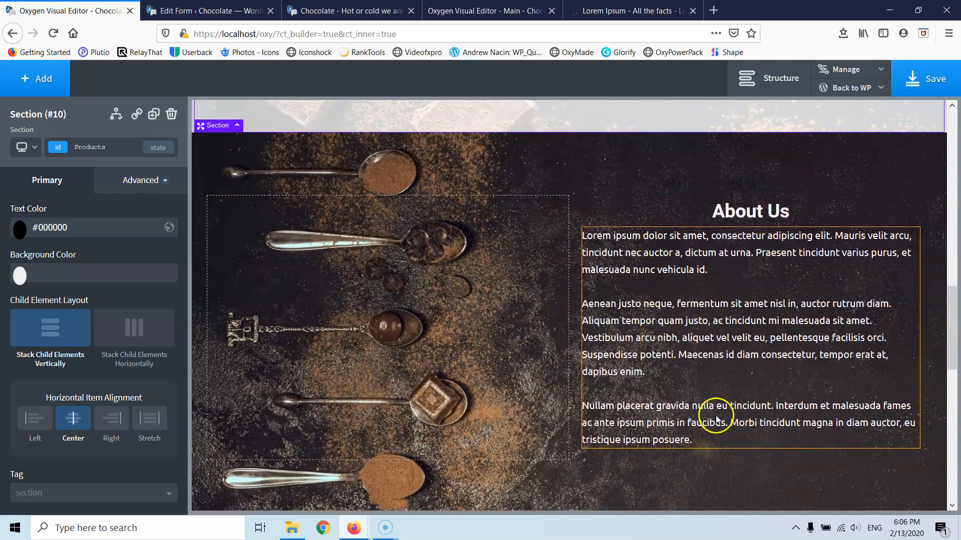
scroll(711, 411, "down", 2)
scroll(712, 405, "up", 1)
scroll(711, 401, "up", 2)
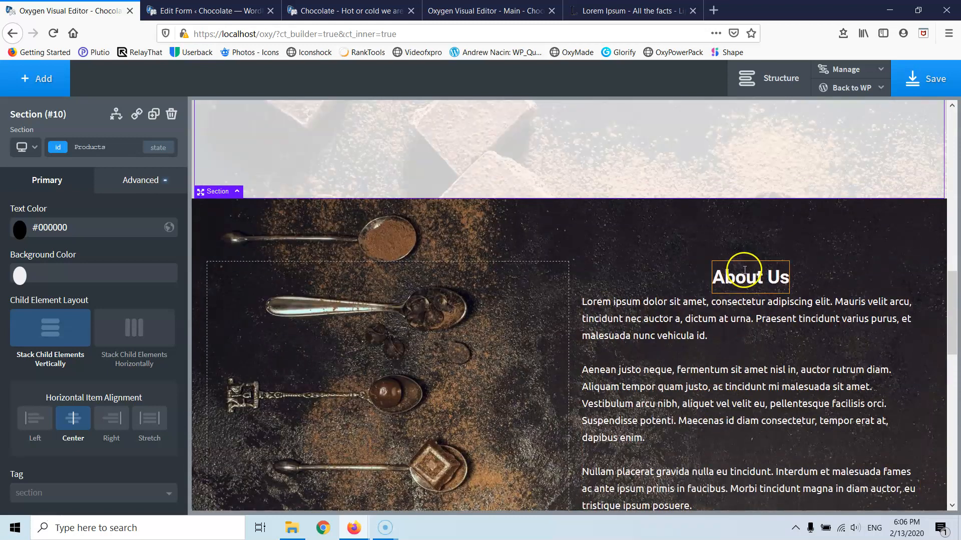
left_click(749, 299)
left_click_drag(749, 299, 749, 315)
scroll(705, 377, "down", 6)
scroll(701, 368, "down", 4)
scroll(701, 367, "up", 4)
- Save the page and scroll through the updated sections
left_click(925, 78)
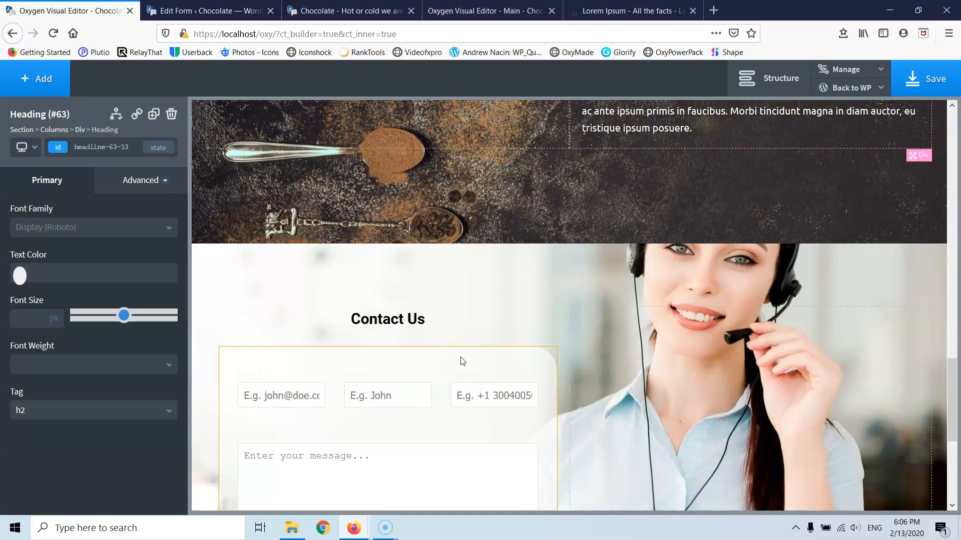
scroll(465, 332, "down", 5)
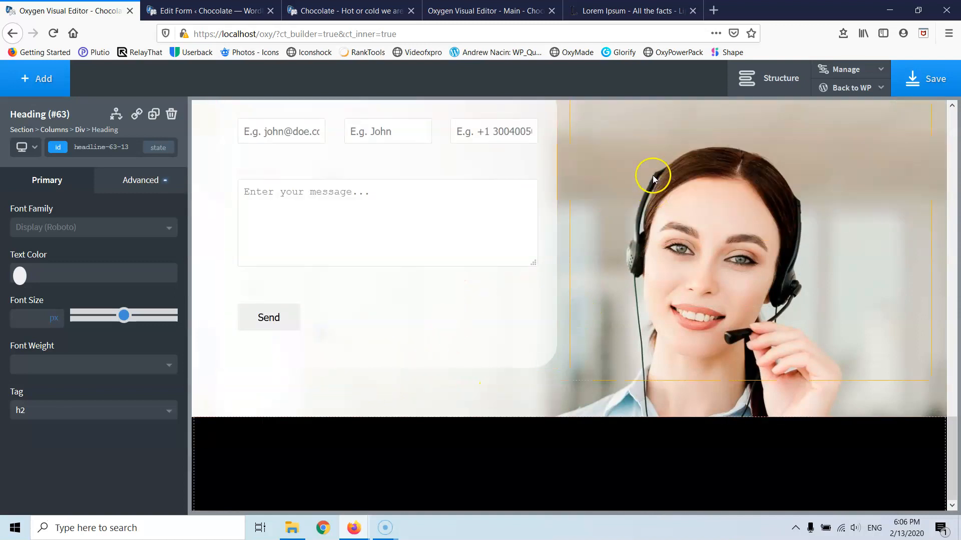
scroll(626, 242, "up", 4)
scroll(624, 250, "down", 3)
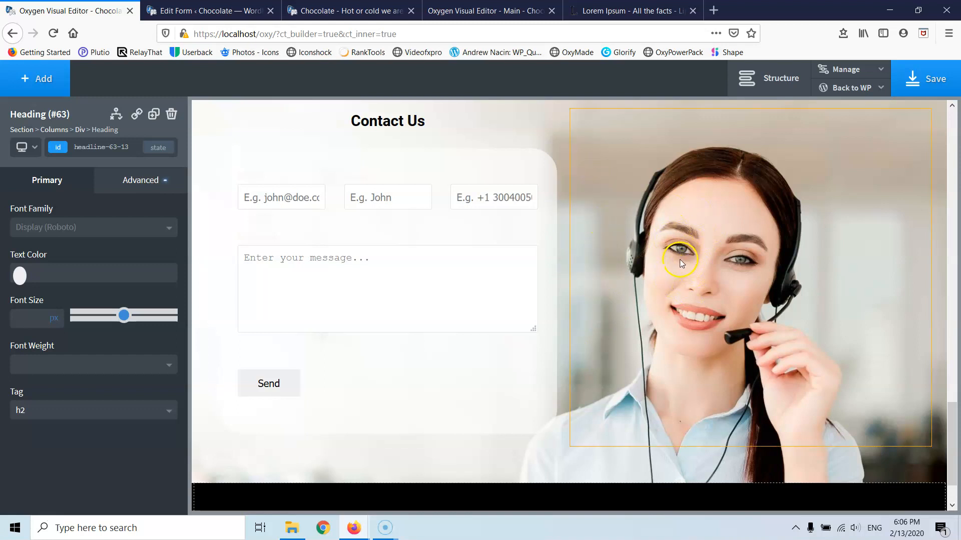
scroll(679, 259, "down", 2)
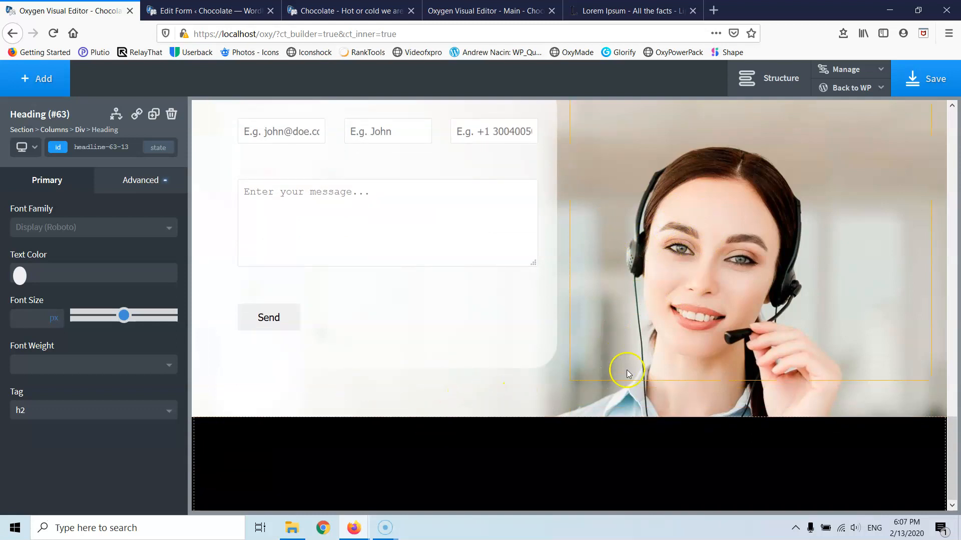
scroll(626, 367, "up", 6)
scroll(627, 368, "down", 4)
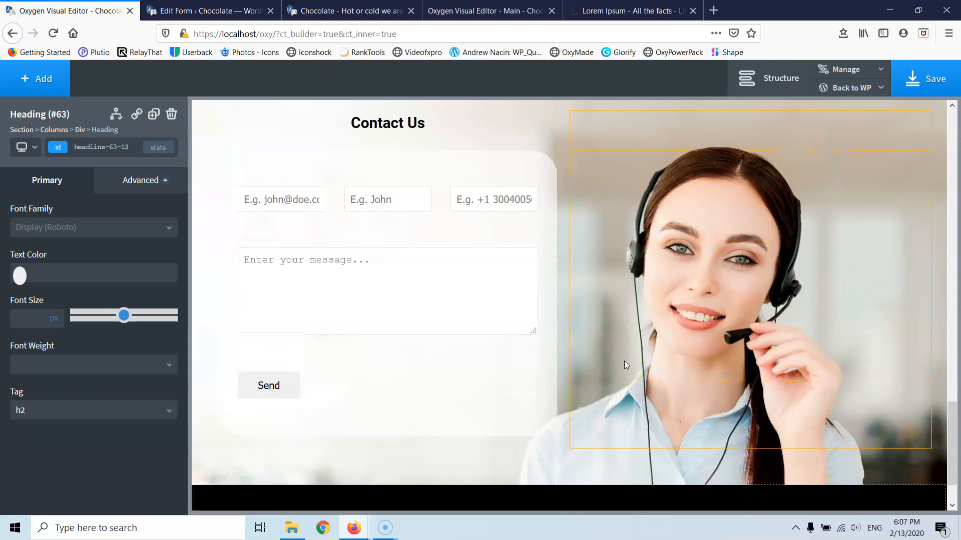
scroll(623, 361, "up", 2)
- Confirm the contact section's 700 px height, then show the page Structure tree
left_click(509, 135)
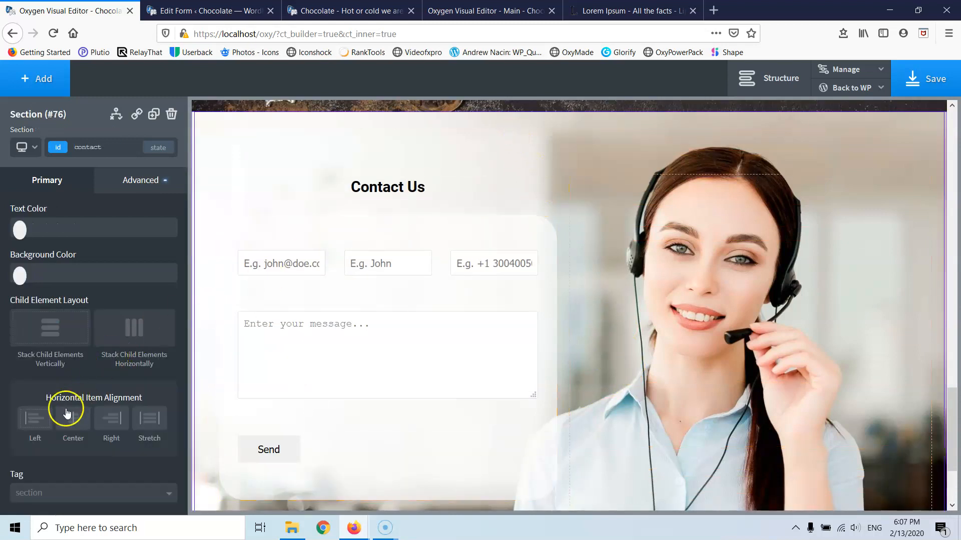
left_click(130, 184)
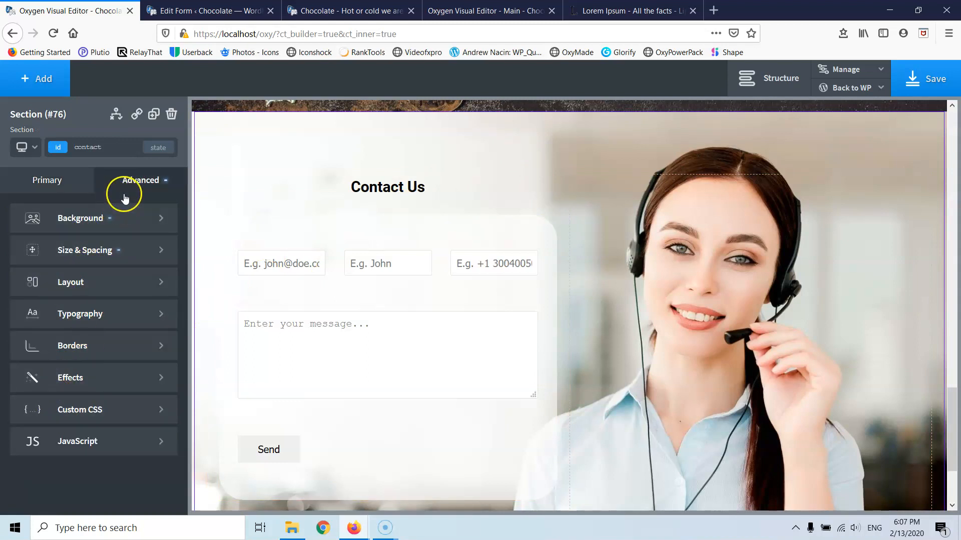
left_click(98, 252)
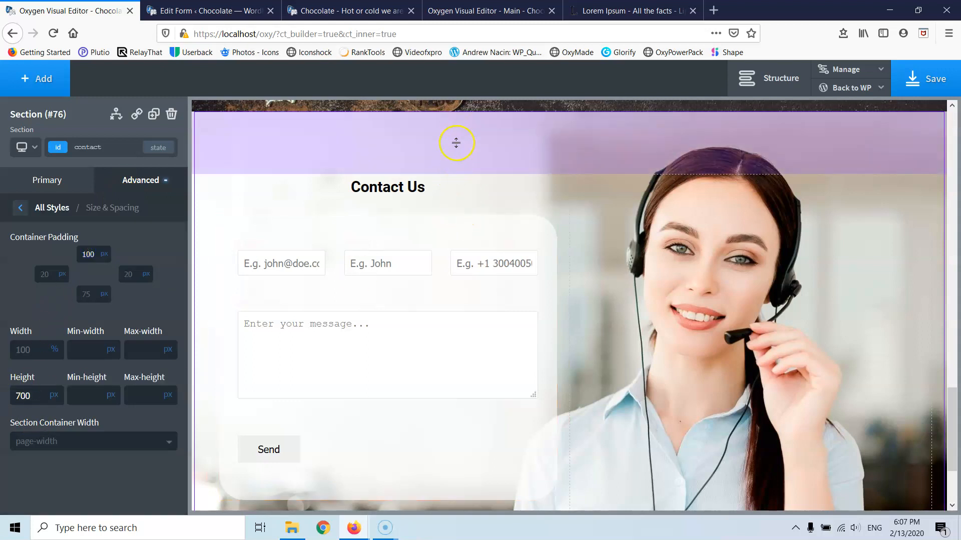
scroll(485, 479, "down", 3)
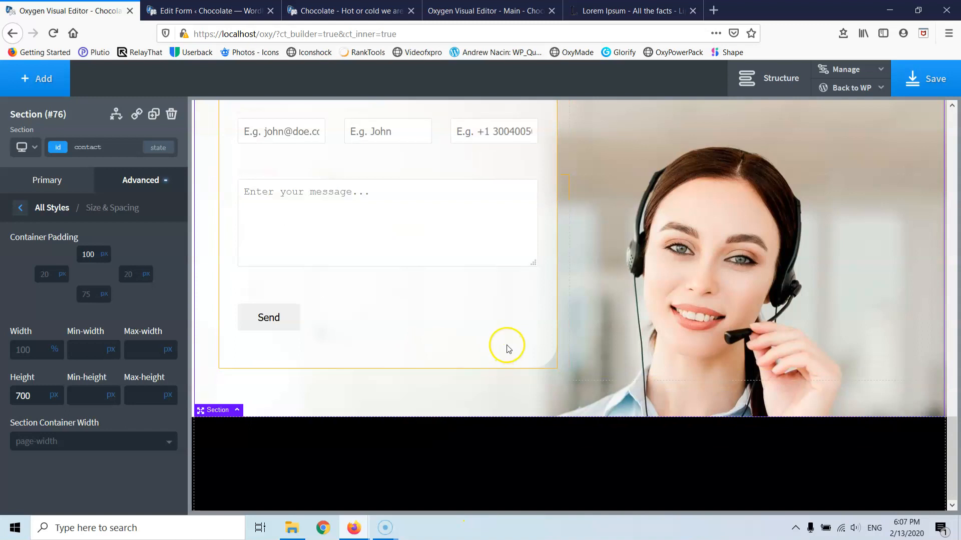
scroll(709, 283, "up", 1)
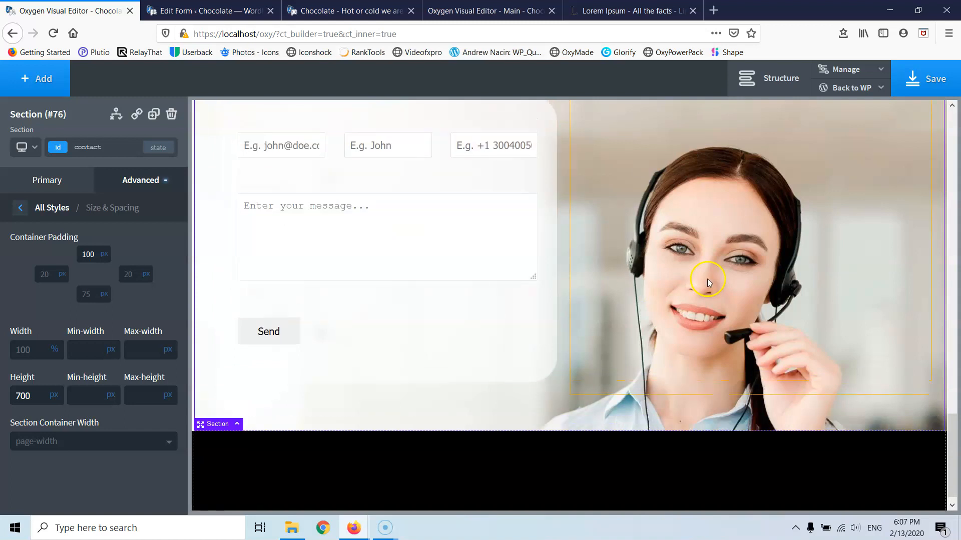
scroll(622, 278, "up", 1)
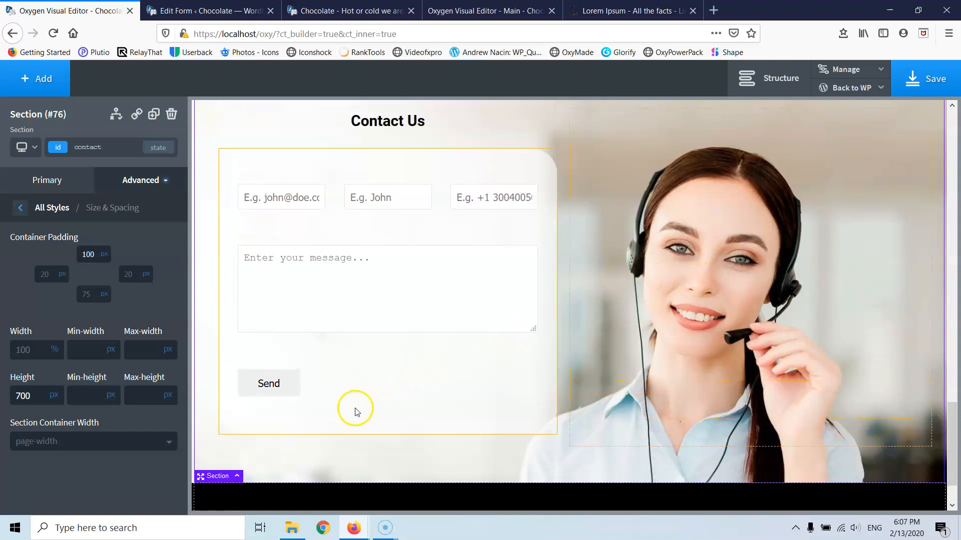
scroll(509, 264, "up", 6)
scroll(521, 265, "up", 4)
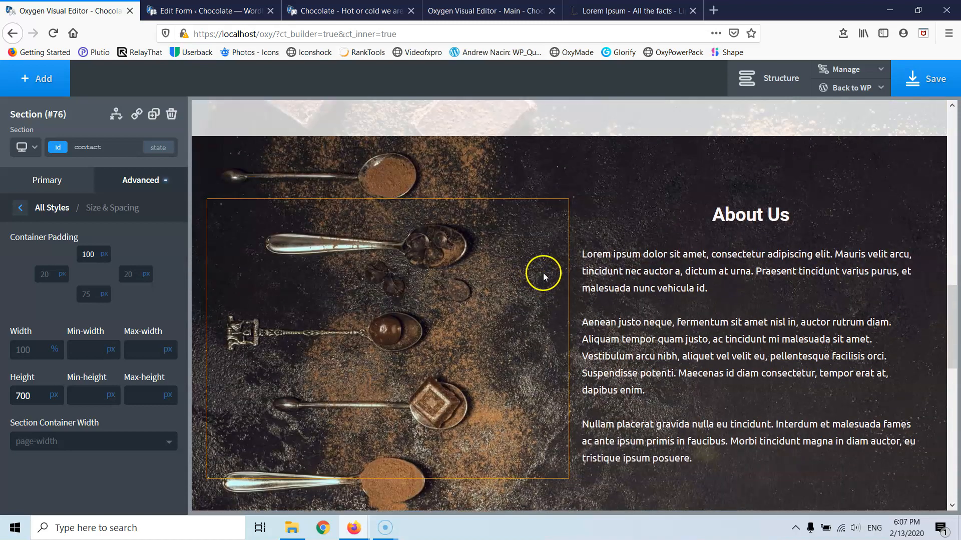
scroll(543, 272, "up", 5)
scroll(543, 272, "down", 8)
scroll(544, 272, "down", 6)
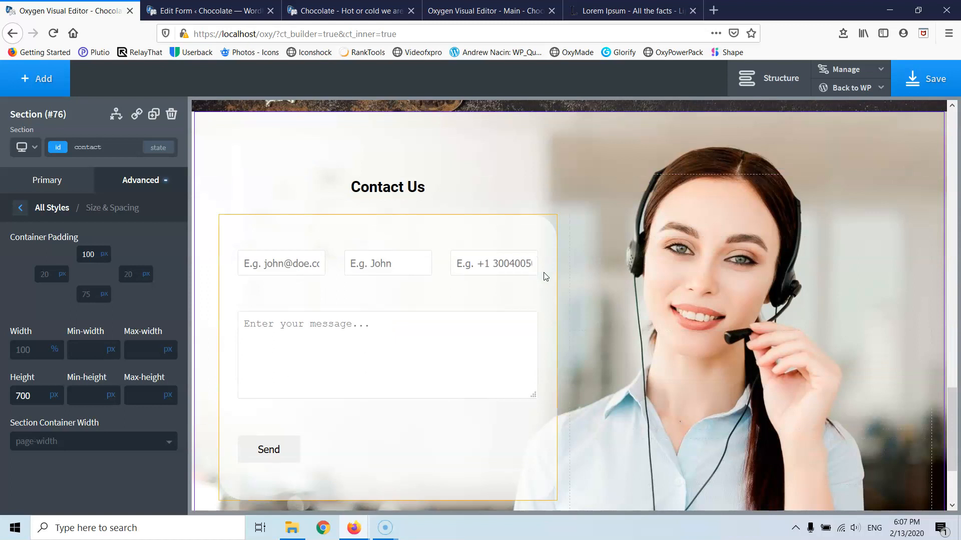
scroll(545, 277, "down", 2)
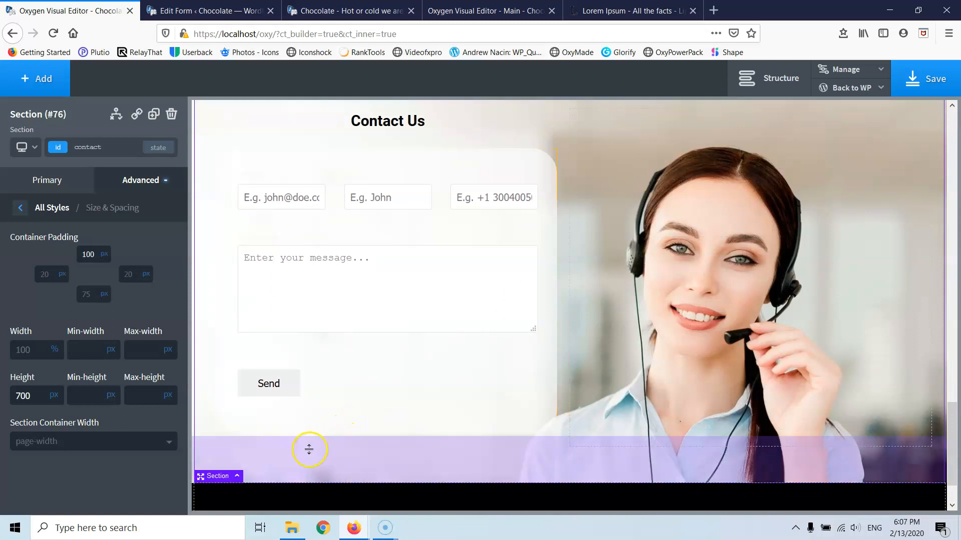
scroll(295, 425, "down", 2)
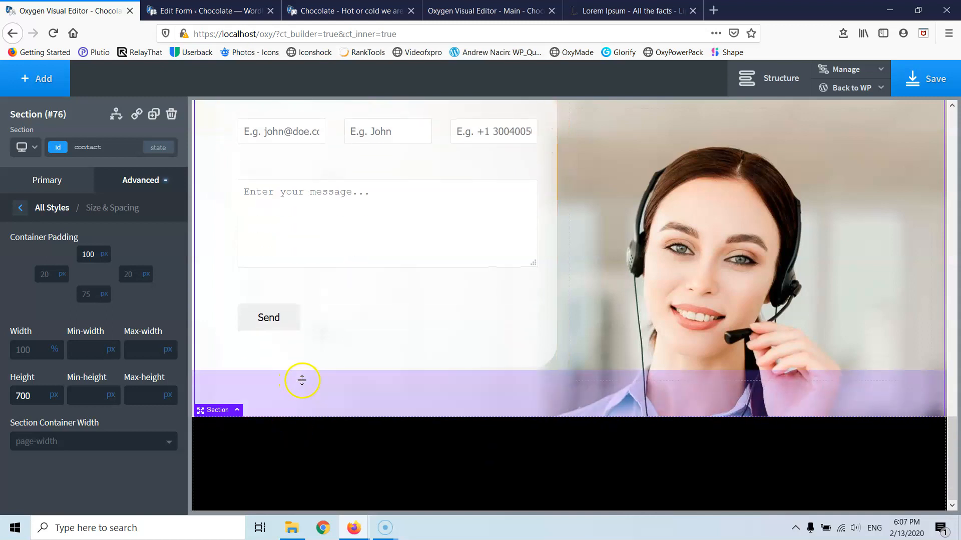
left_click(772, 83)
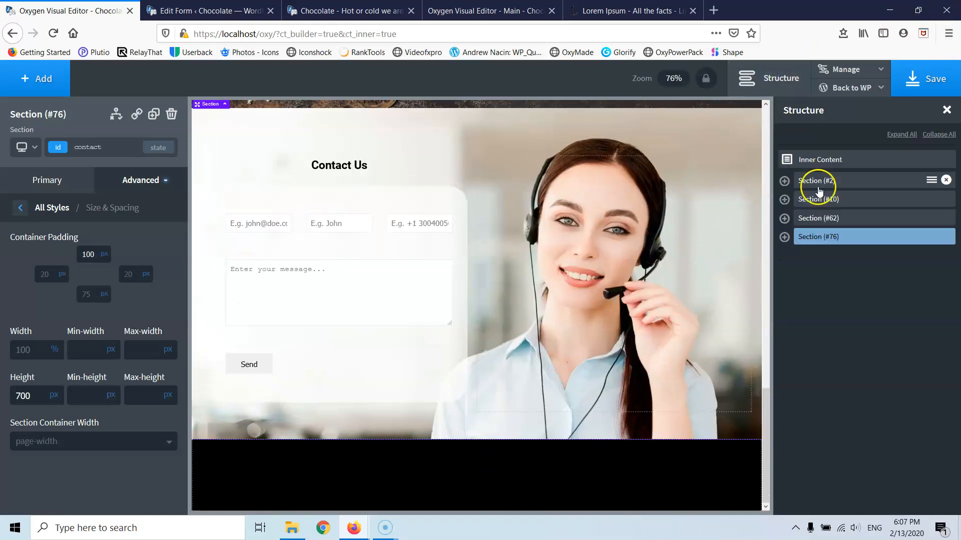
- Expand contact section #76 in the tree, select Shortcode #83, and open the Add panel
left_click(785, 238)
left_click(804, 256)
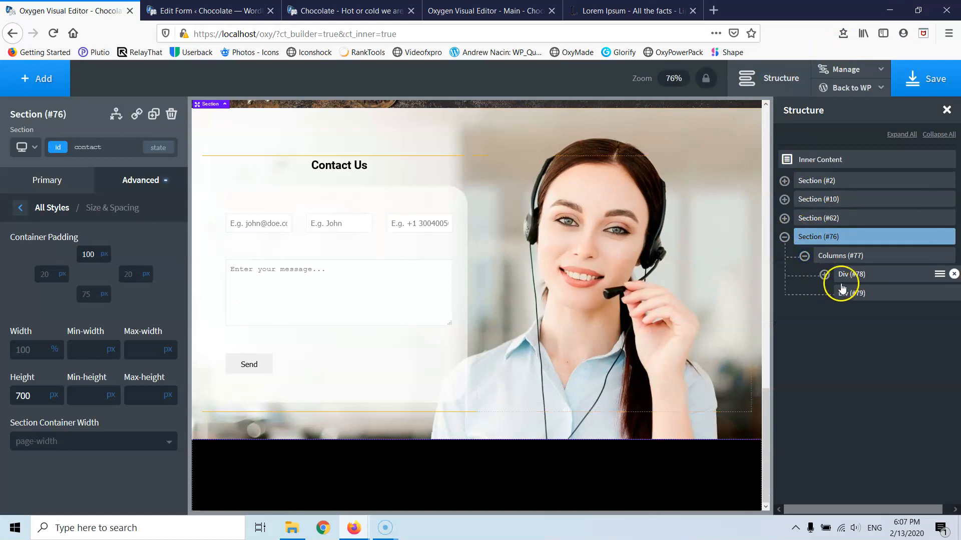
left_click(824, 274)
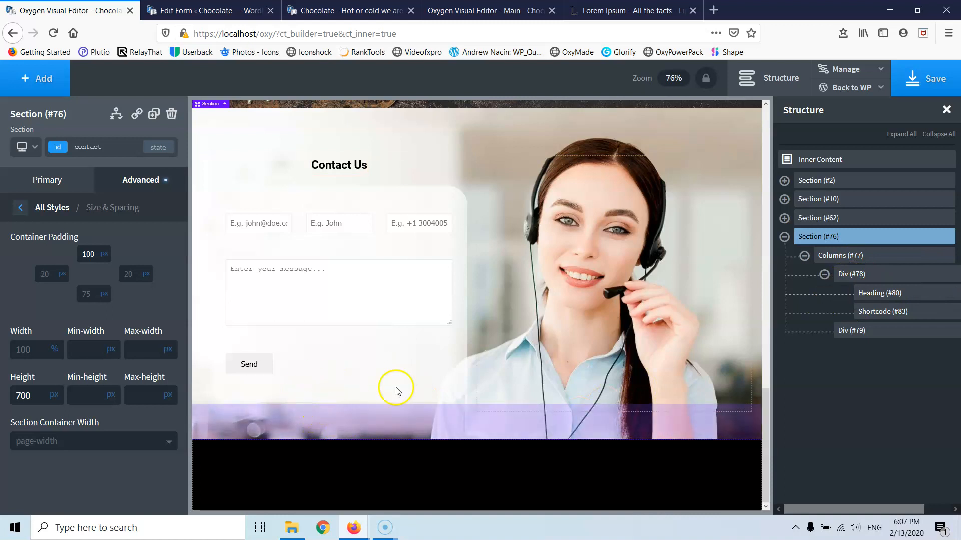
left_click(850, 274)
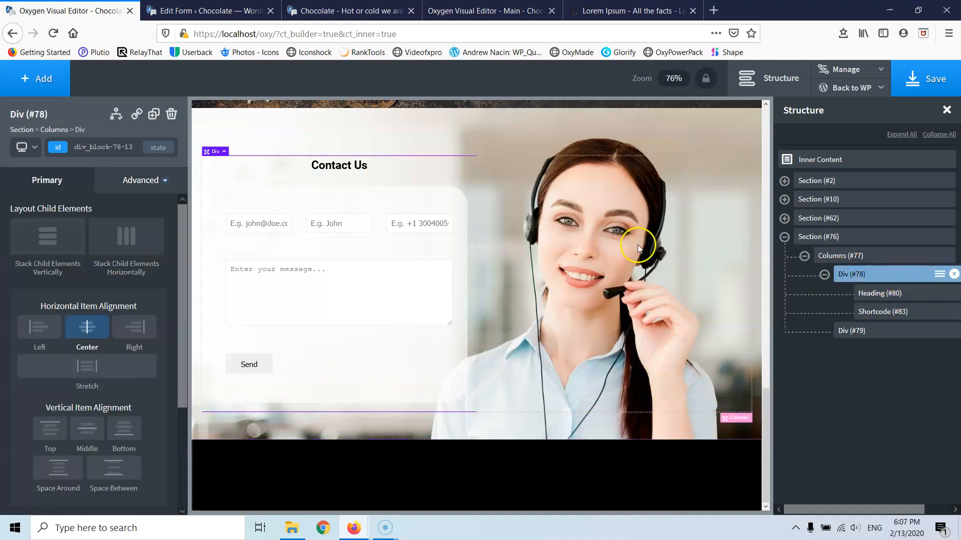
left_click(902, 313)
left_click(14, 85)
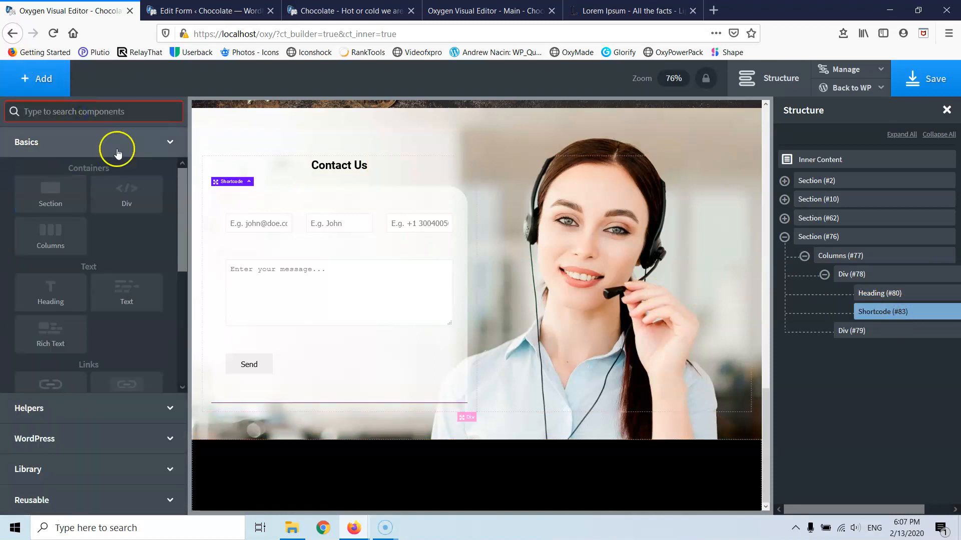
- Add an empty Div after the form shortcode and rename Div #79 to 'Contct Divs'
left_click(121, 195)
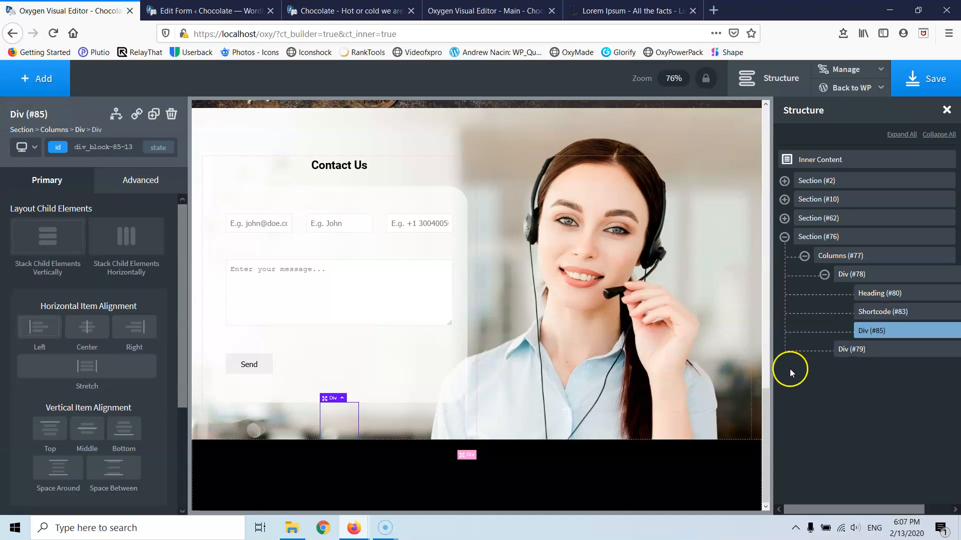
mouse_move(917, 354)
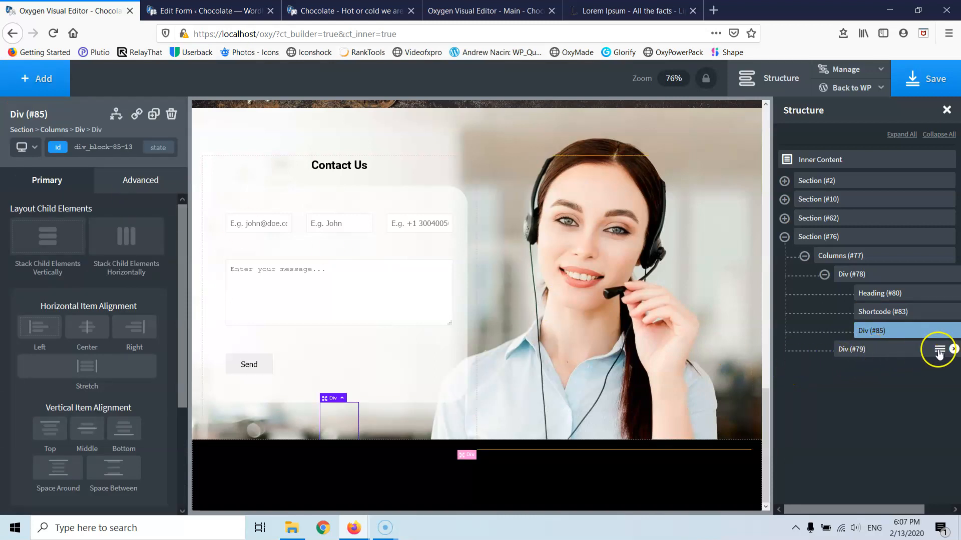
left_click(941, 351)
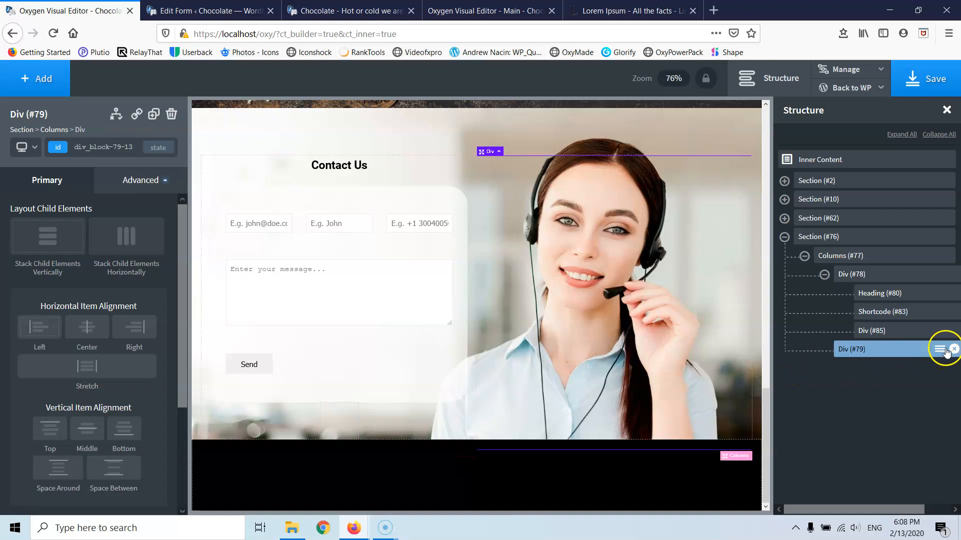
left_click(940, 349)
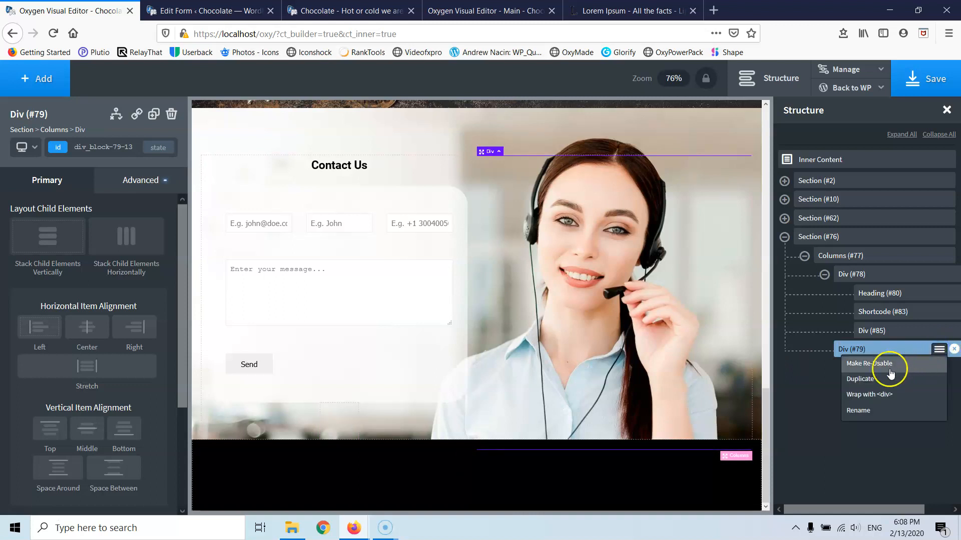
left_click(871, 408)
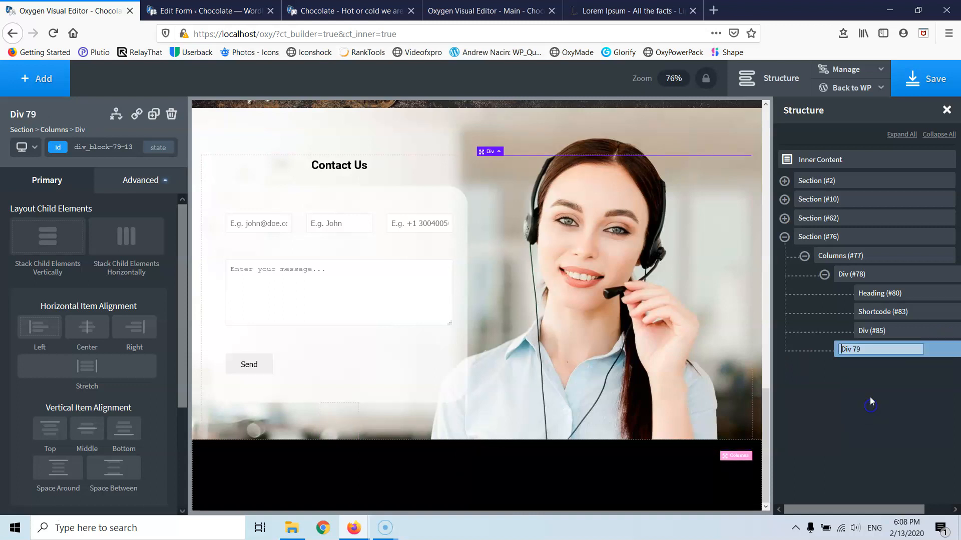
type("Con")
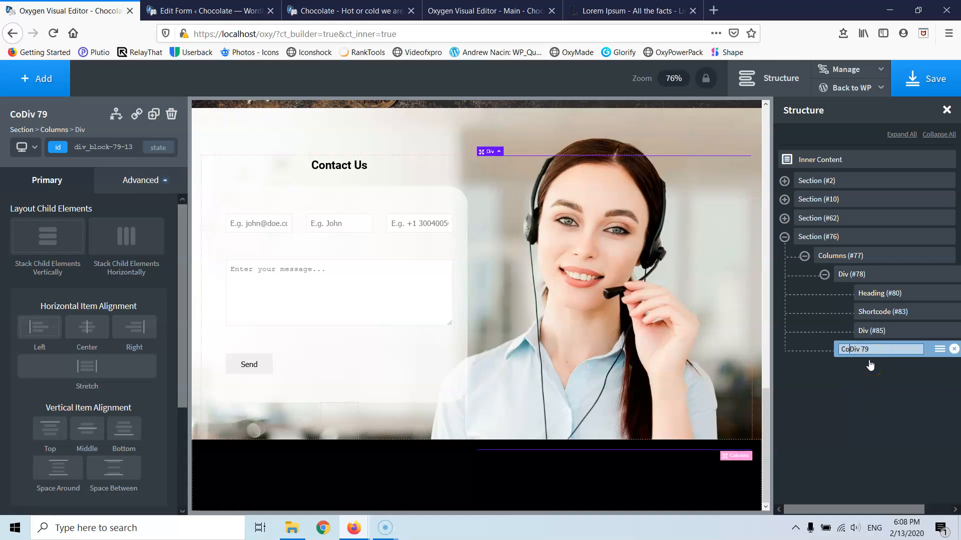
type("tct")
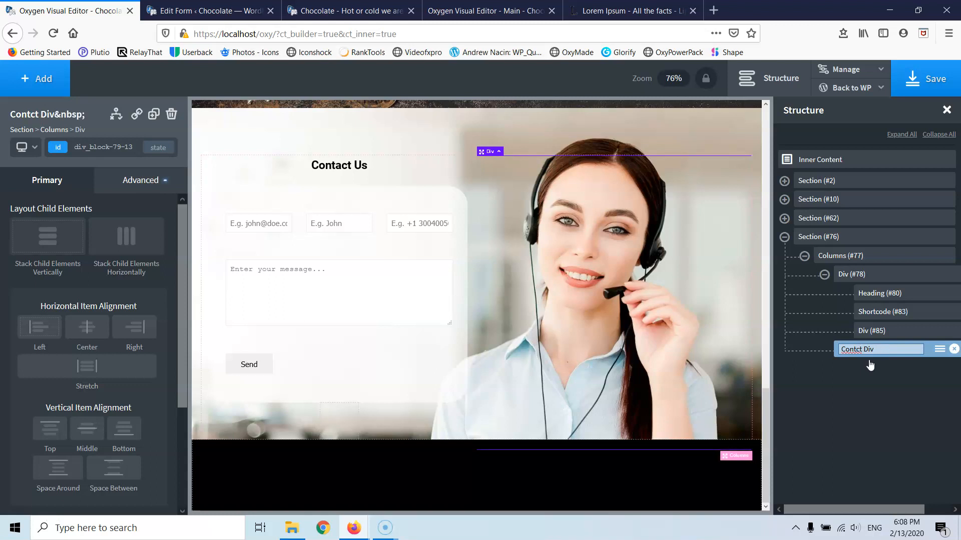
key("Return")
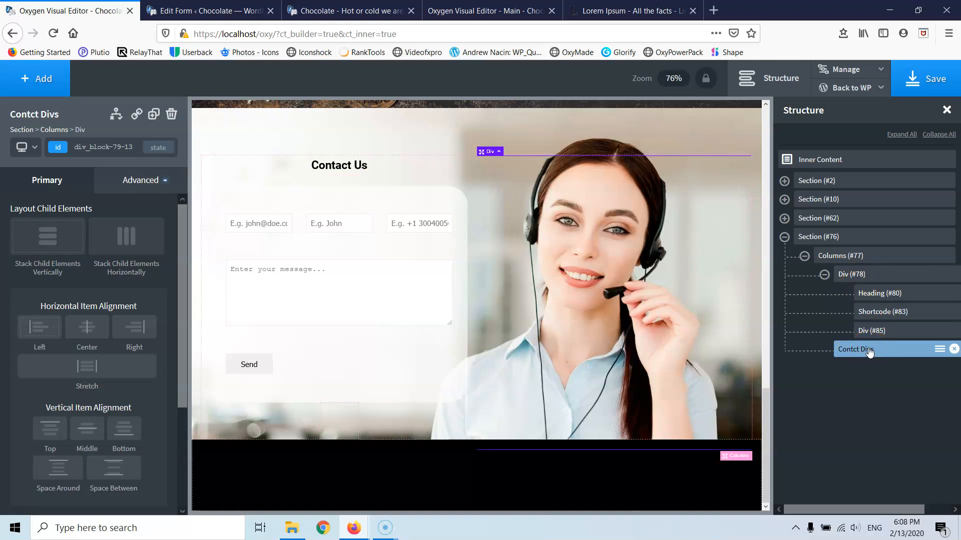
- Restore the original name Div (#79) on the element mistakenly named Contct Divs
left_click(939, 349)
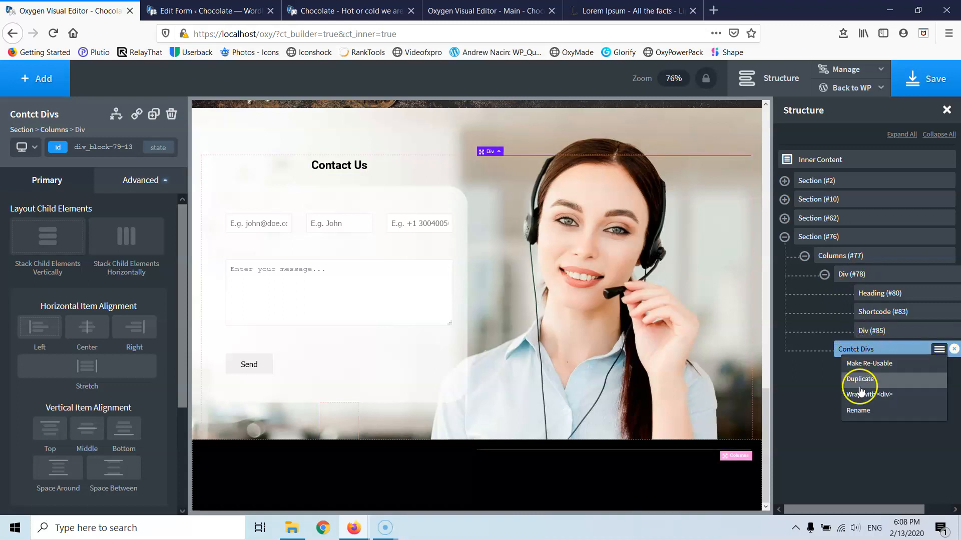
left_click(859, 410)
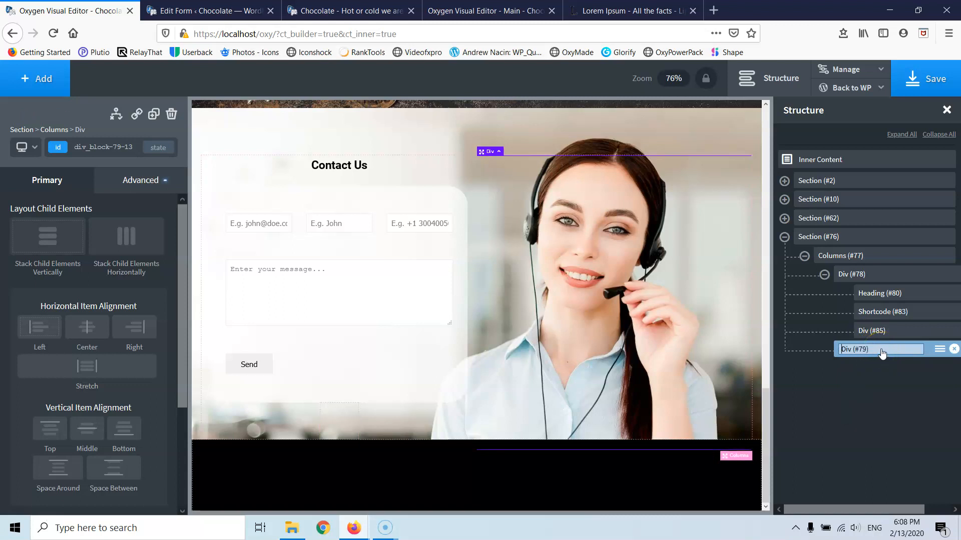
type("c")
key("BackSpace")
- Rename the new Div (#85) below the contact form to 'Contct divs'
left_click(882, 331)
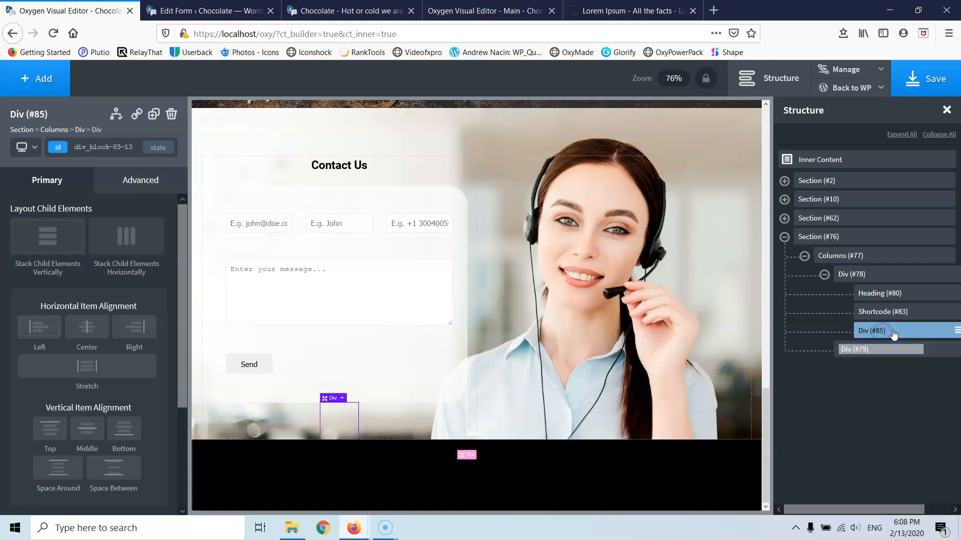
left_click(956, 331)
left_click(880, 391)
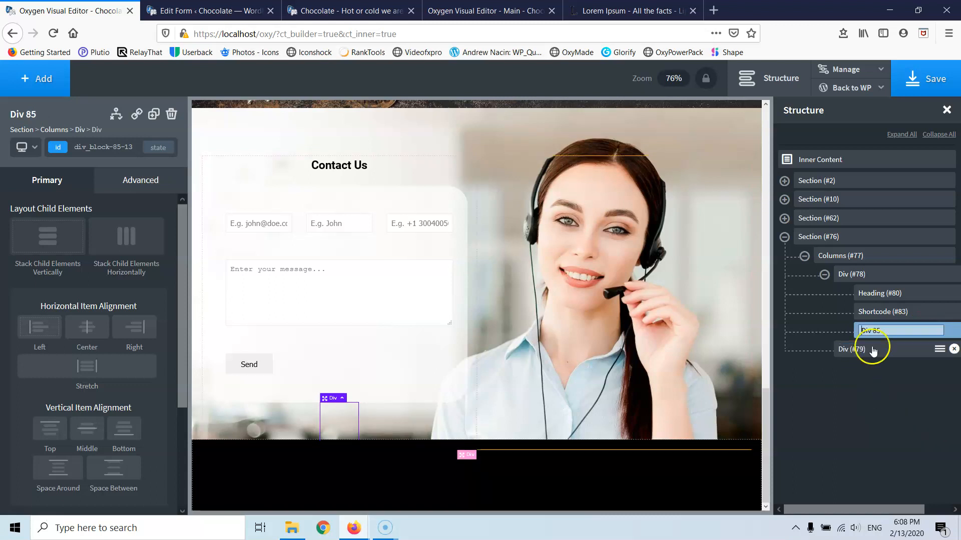
type("Co")
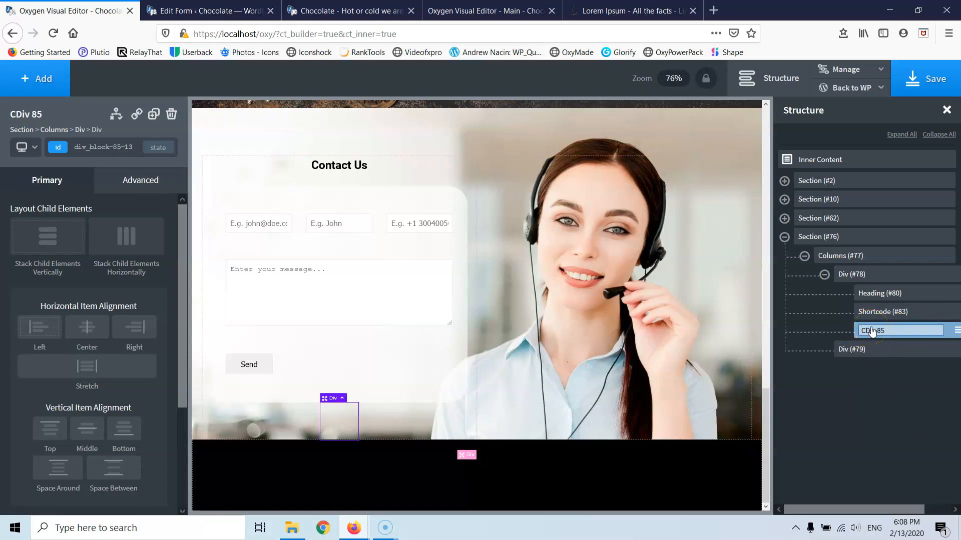
type("ntct")
type(" divs")
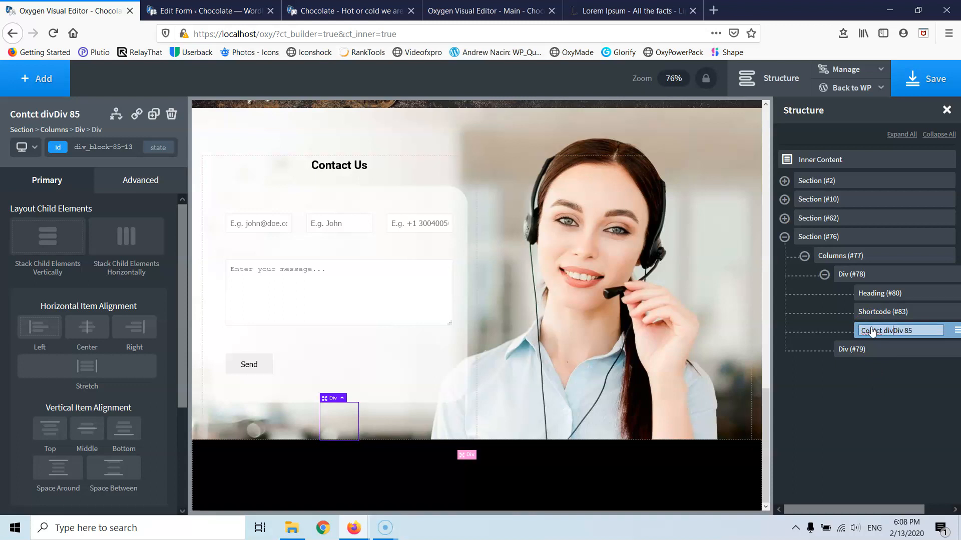
key("Delete")
key("Delete")
key("Return")
left_click(876, 333)
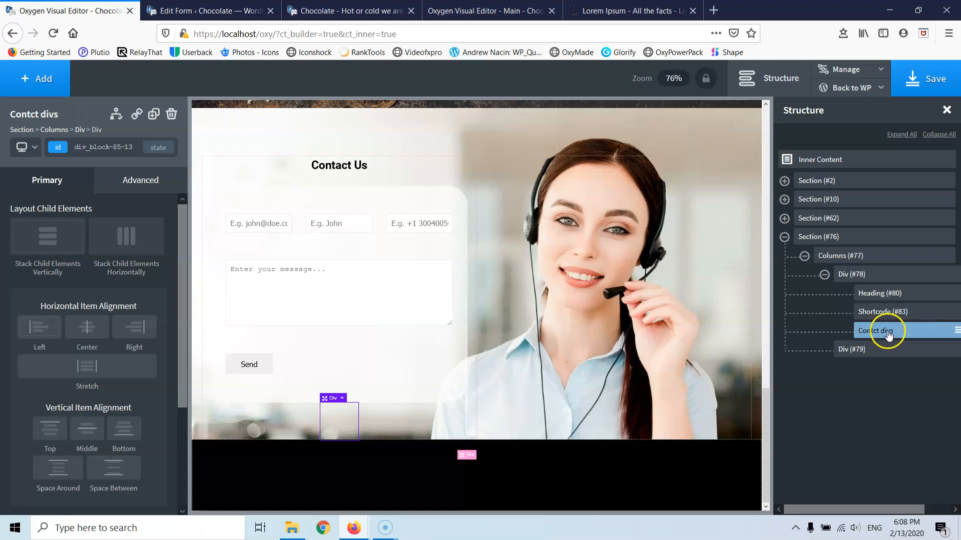
left_click(31, 85)
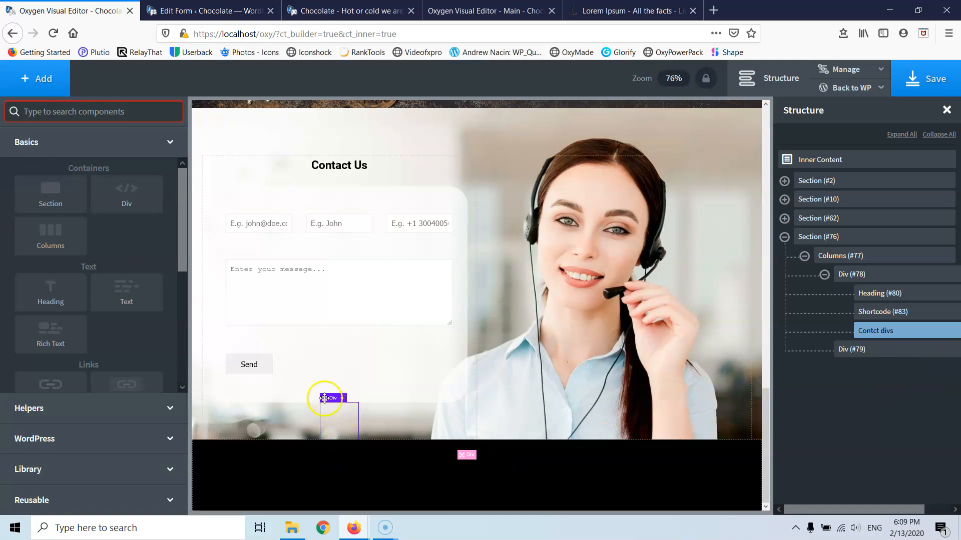
- Set the Contct divs container's width to 100% in Size & Spacing
left_click_drag(339, 414, 326, 392)
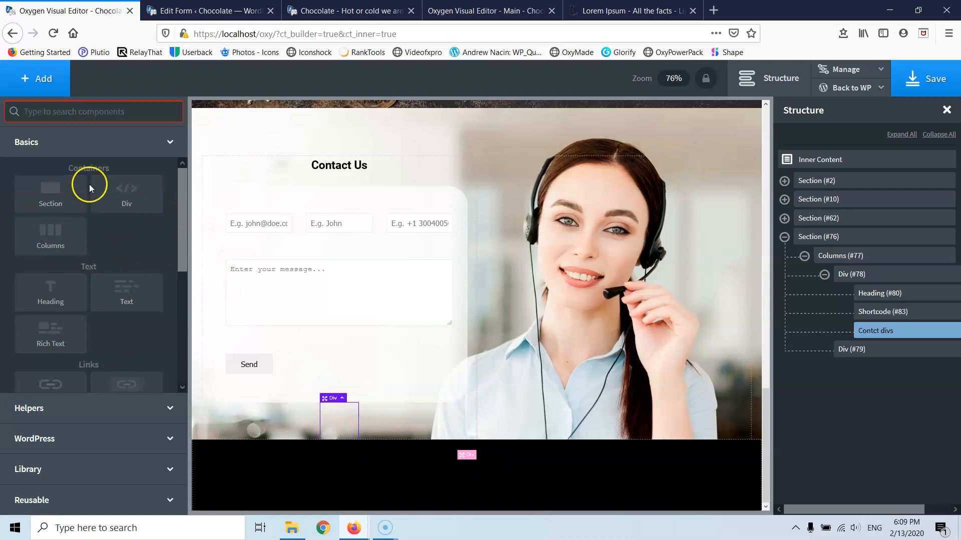
left_click(350, 399)
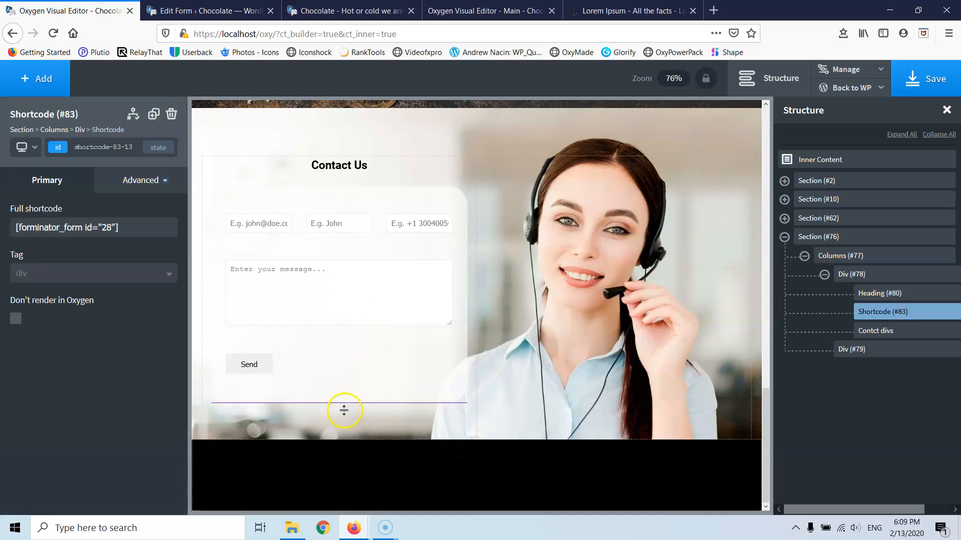
left_click(337, 420)
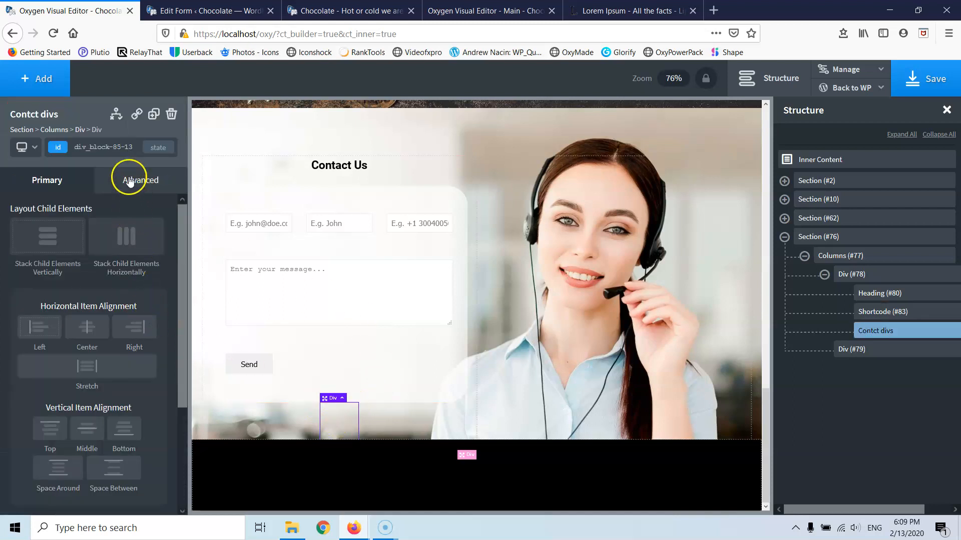
left_click(129, 181)
left_click(73, 249)
left_click(31, 355)
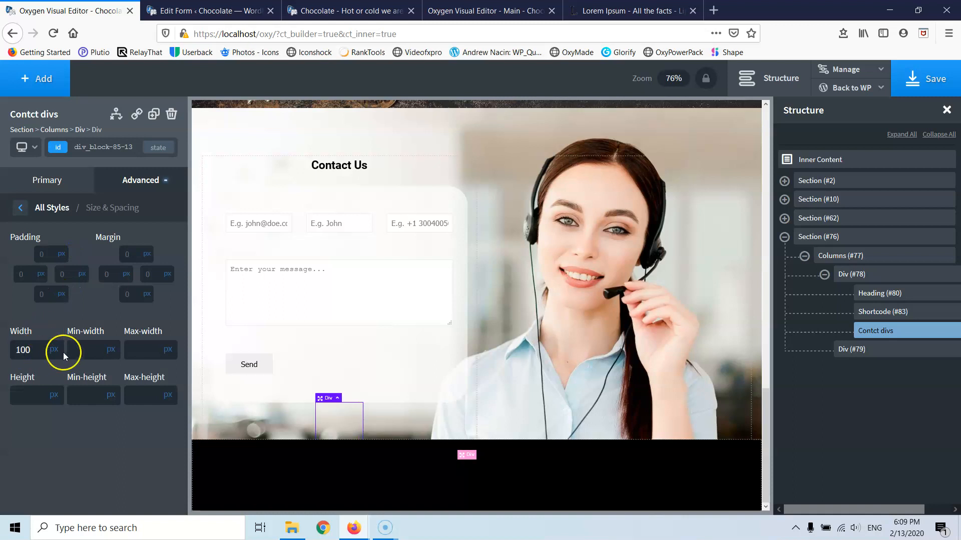
left_click(51, 347)
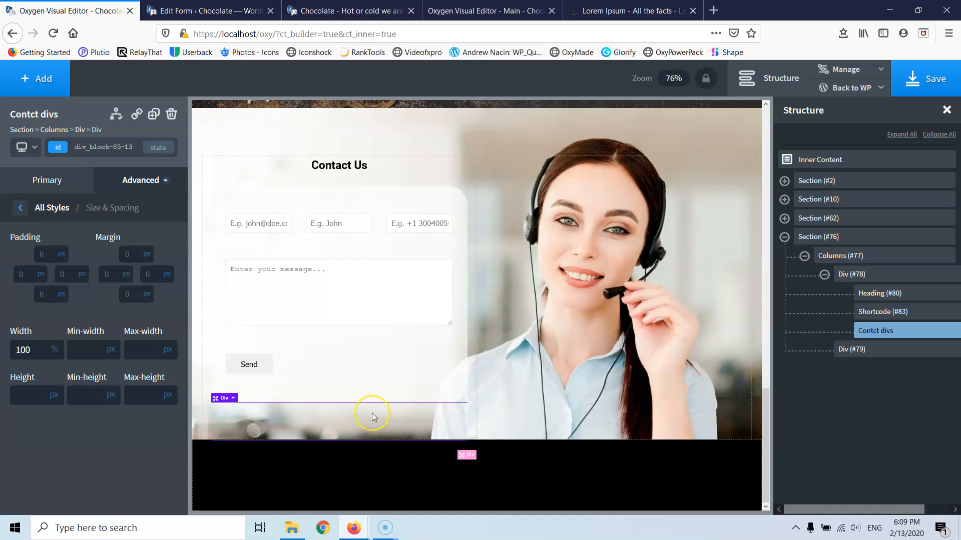
left_click(40, 79)
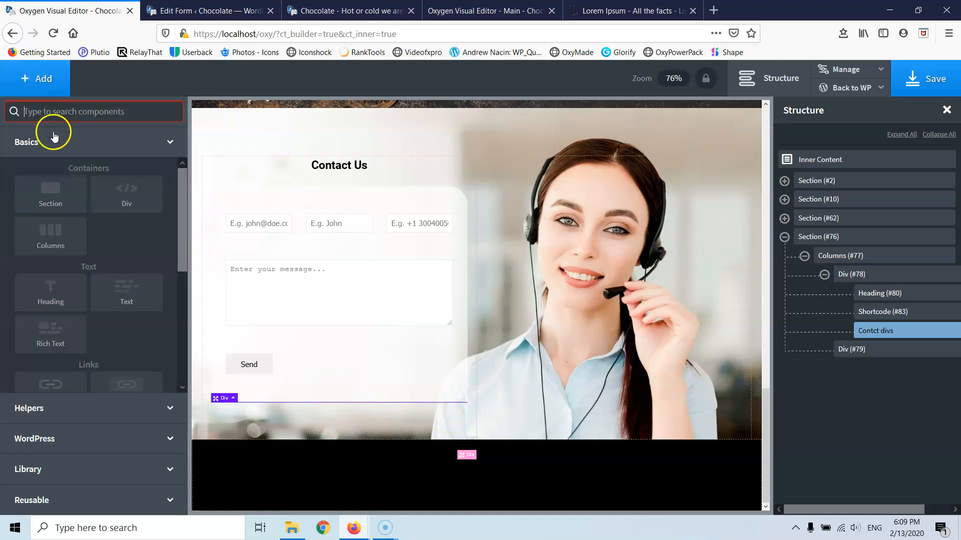
- Add a div inside Contct divs with the class contact-info
left_click(105, 200)
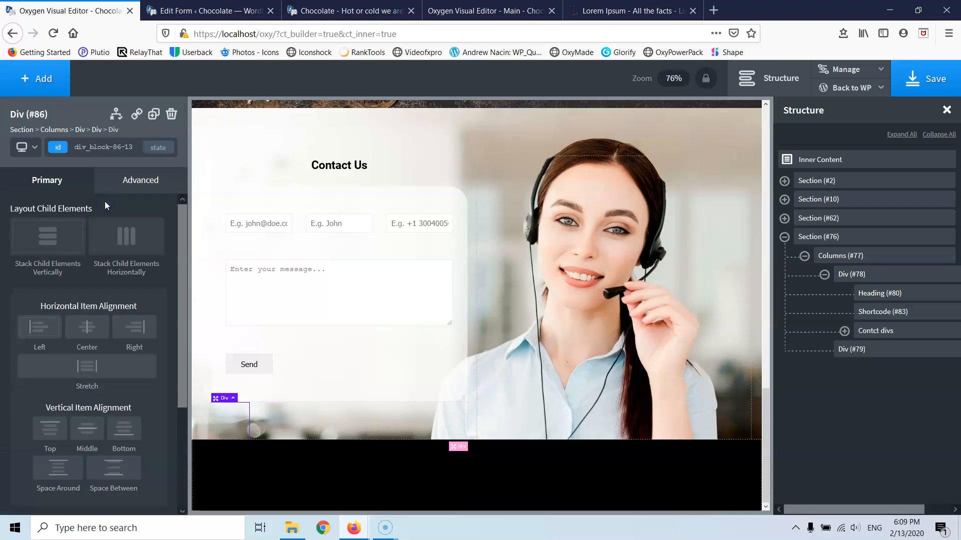
left_click(103, 147)
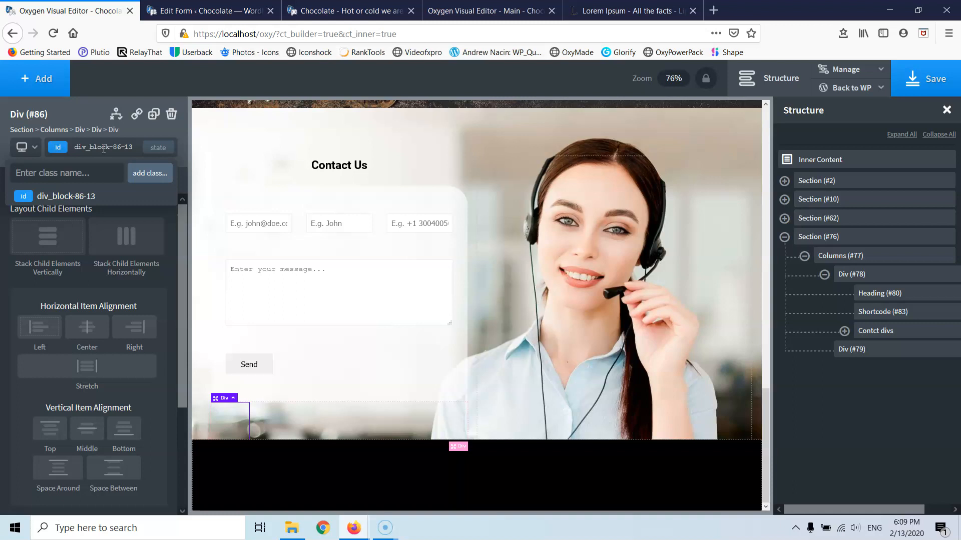
type("contact-info")
key("Return")
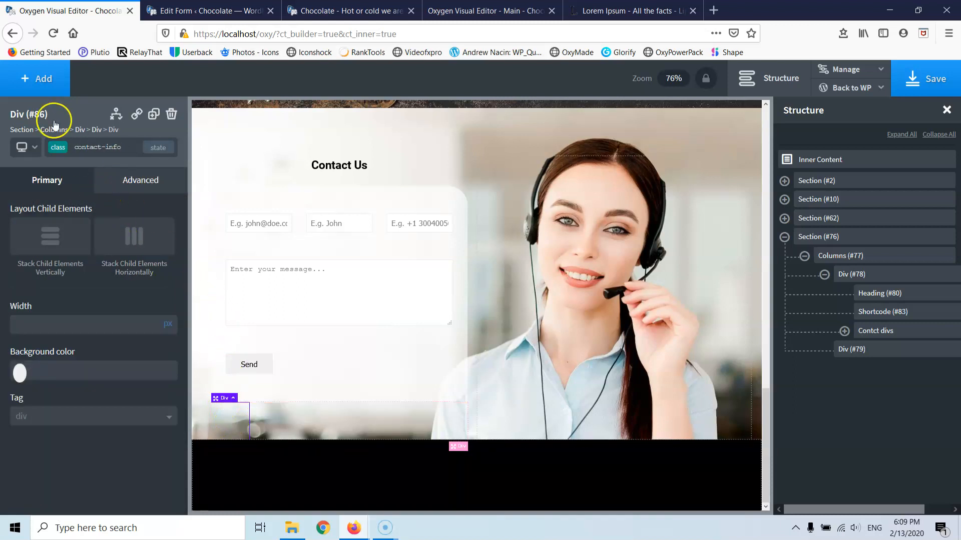
- Add a thumbs-up icon inside the contact-info div with the class contact-icon
left_click(40, 77)
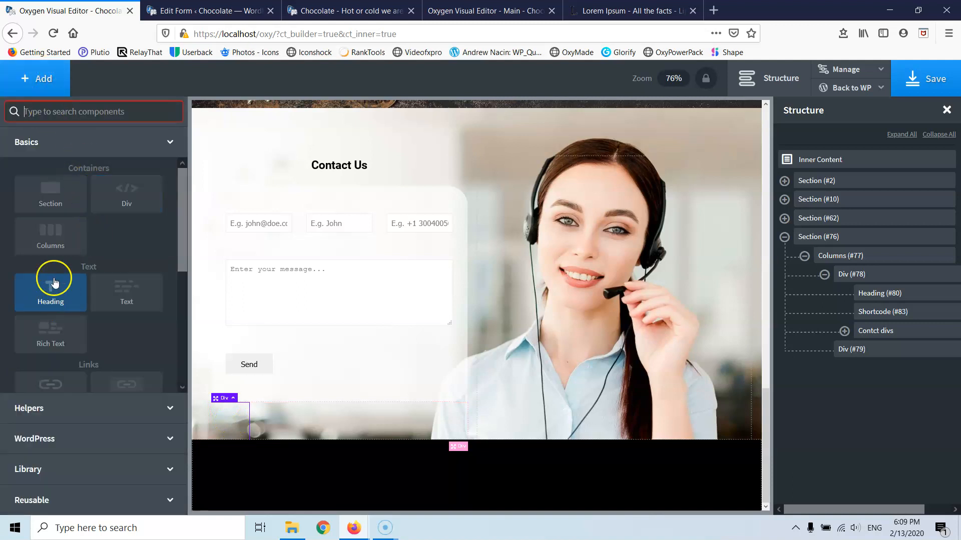
scroll(56, 273, "down", 3)
scroll(55, 321, "down", 1)
left_click(52, 318)
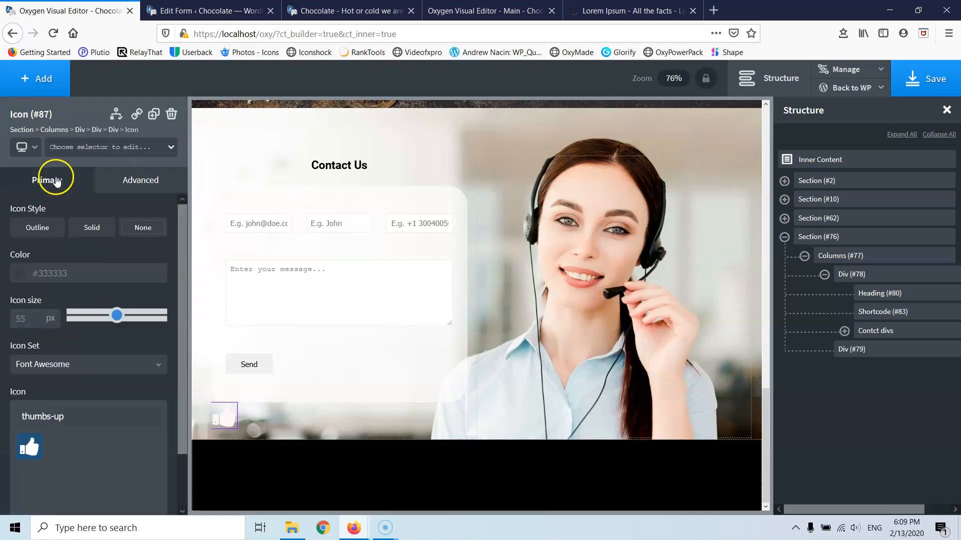
left_click(92, 143)
type("o")
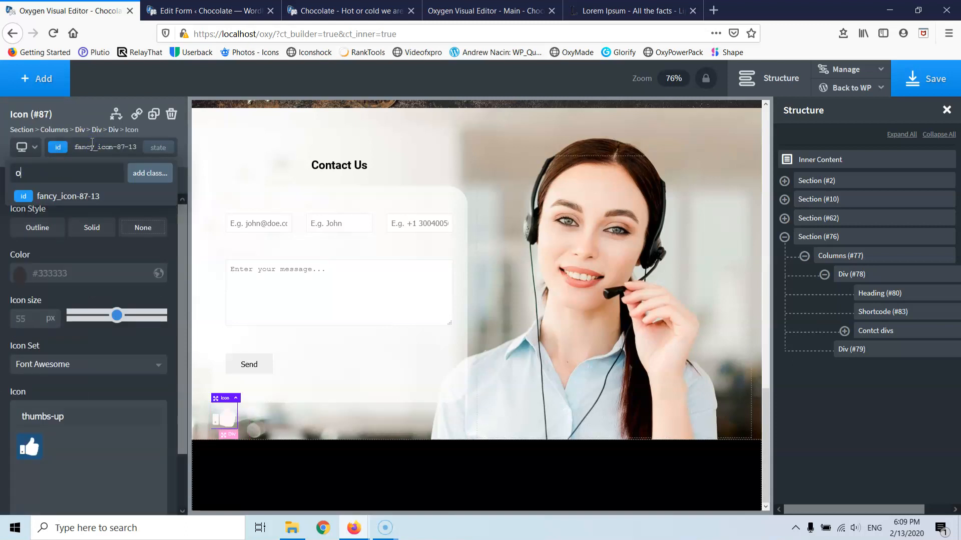
key("BackSpace")
type("contact-icon")
key("Return")
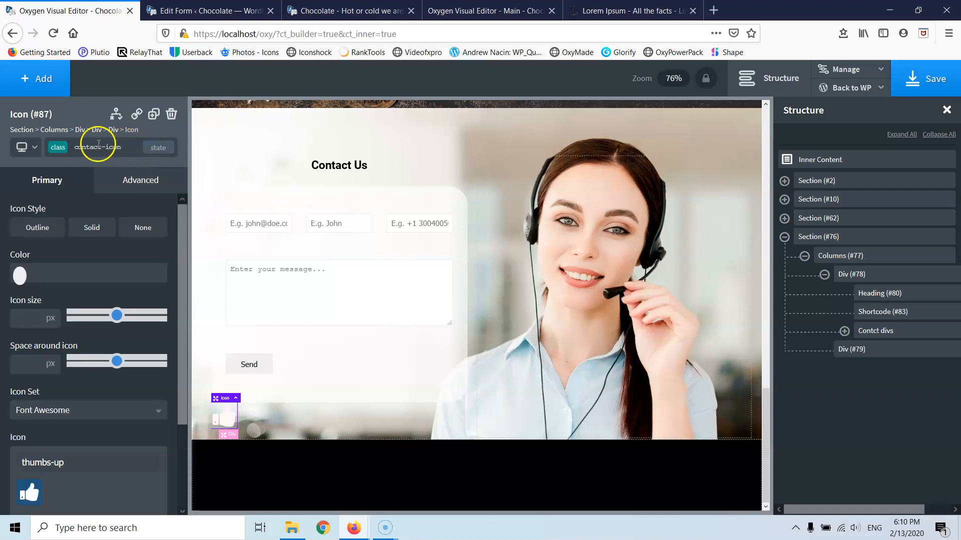
left_click(45, 94)
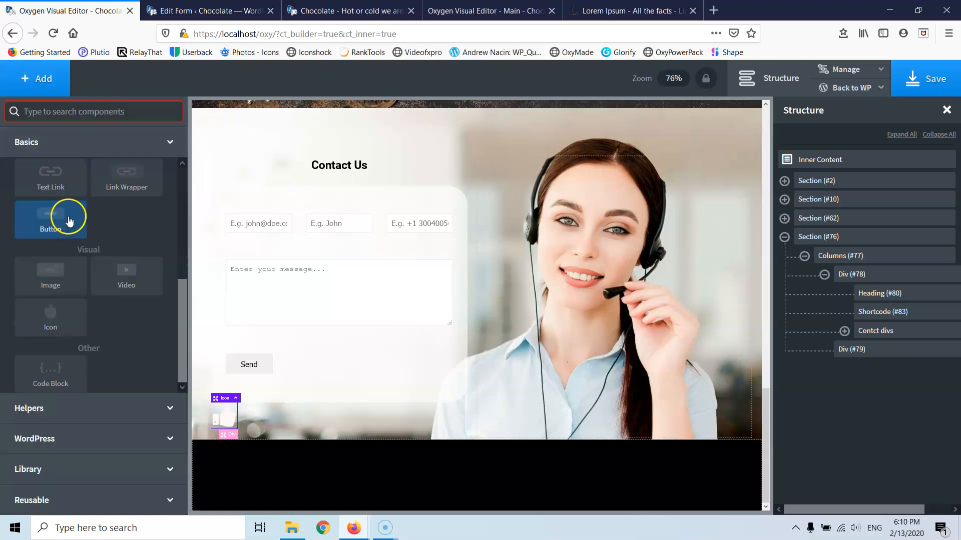
- Add a text block under the icon with the class contact-text
left_click(52, 112)
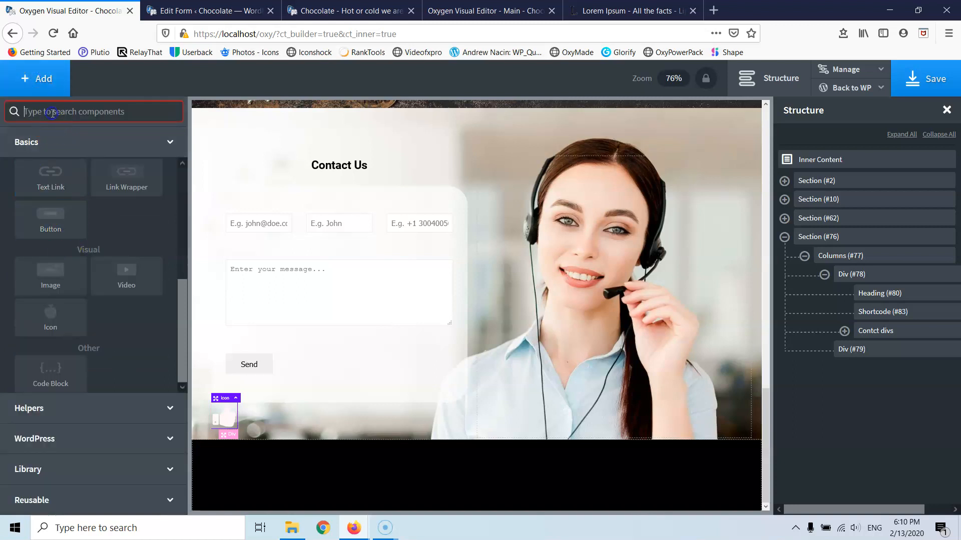
type("text")
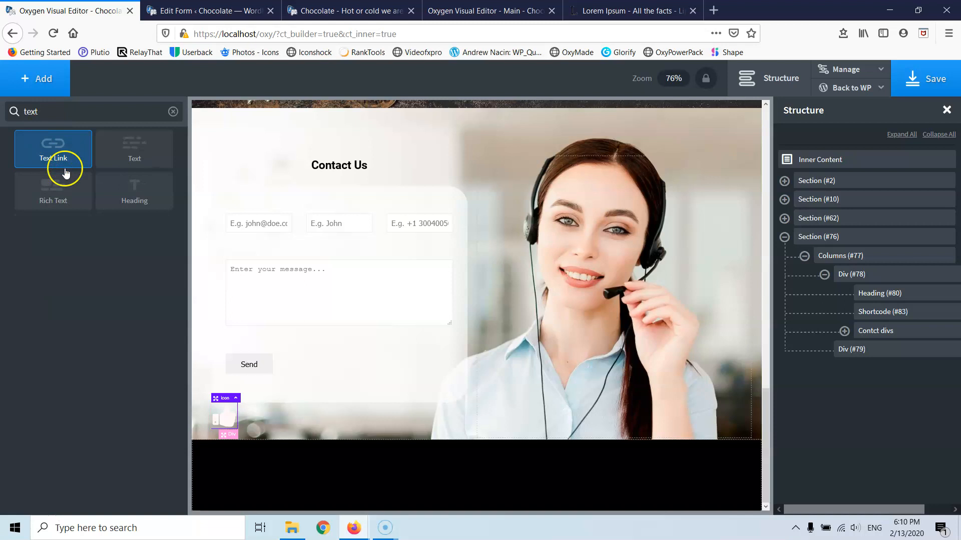
left_click(129, 154)
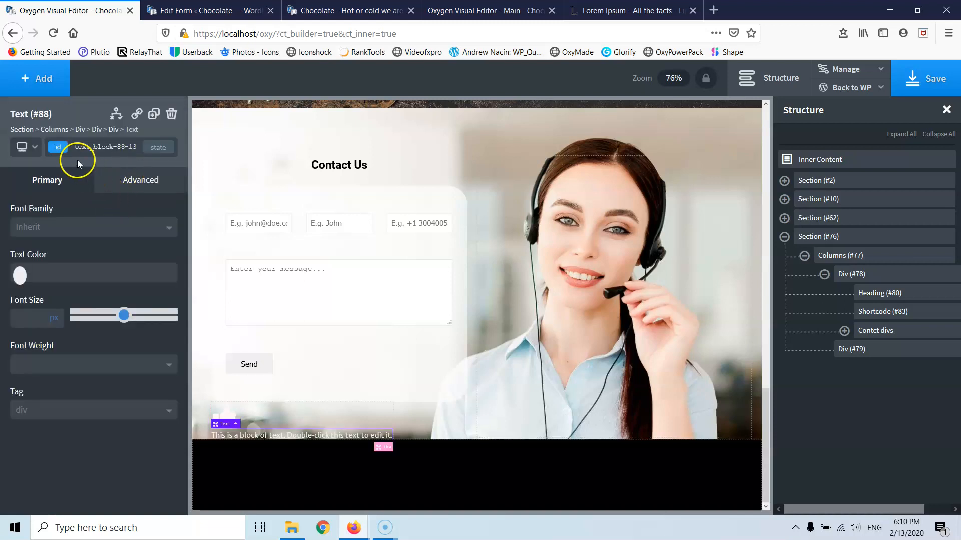
left_click(76, 146)
type("contact-text")
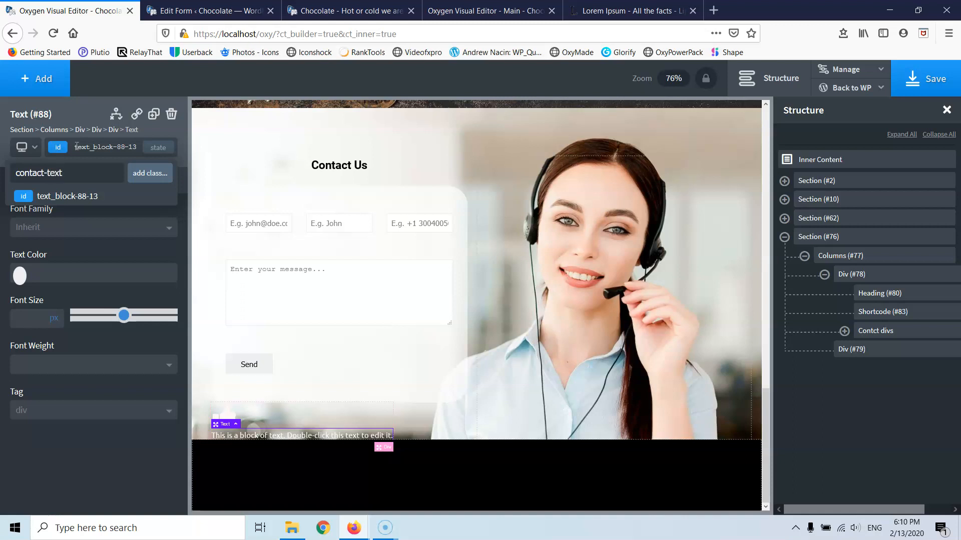
key("Return")
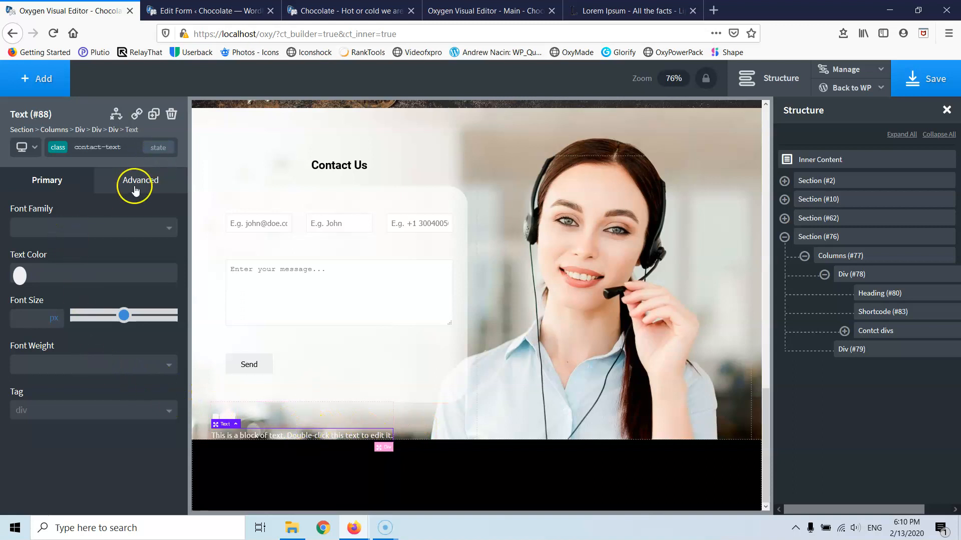
- Clear the contact section's fixed 700 px height
left_click(565, 135)
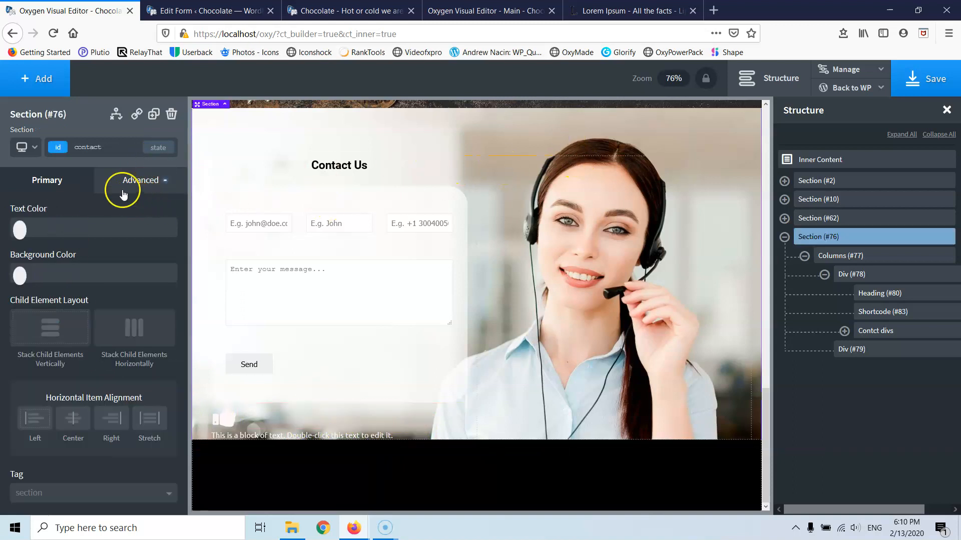
left_click(124, 194)
left_click(121, 251)
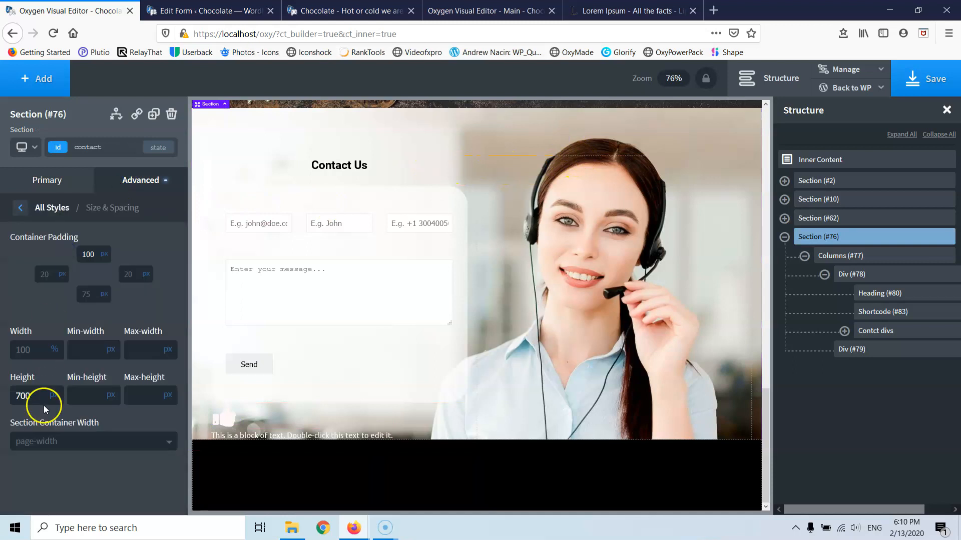
key("BackSpace")
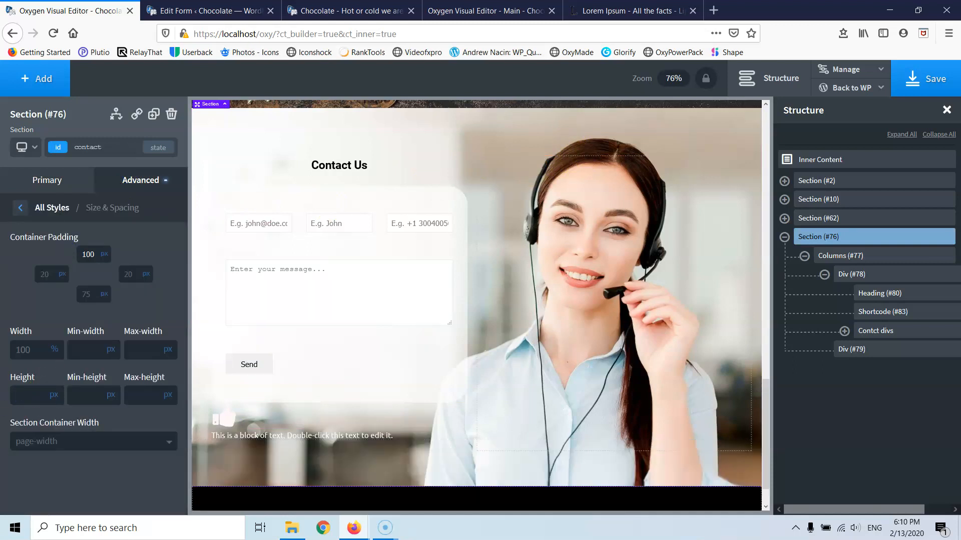
left_click(229, 421)
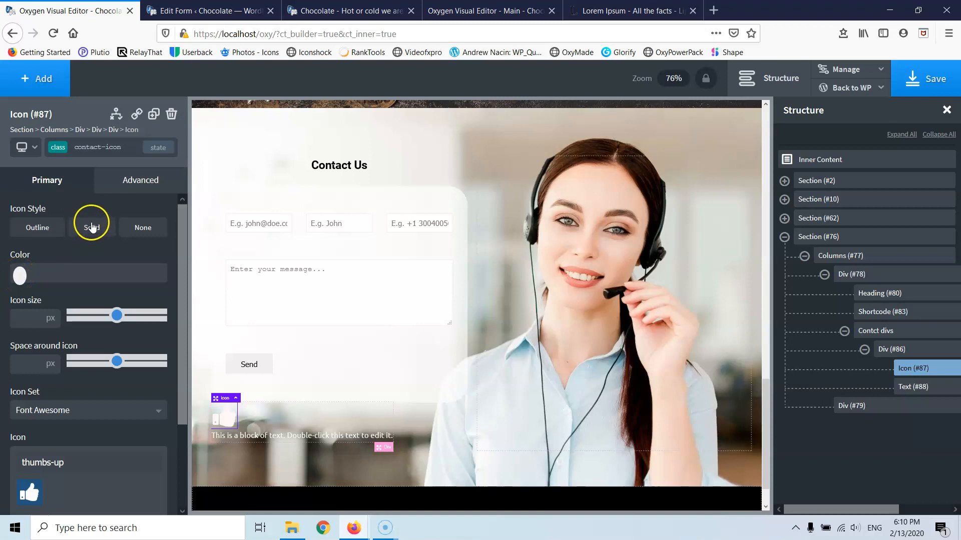
- Make the icon a white glyph on a solid circle in the global Blue colour
left_click(19, 275)
left_click_drag(17, 326, 9, 368)
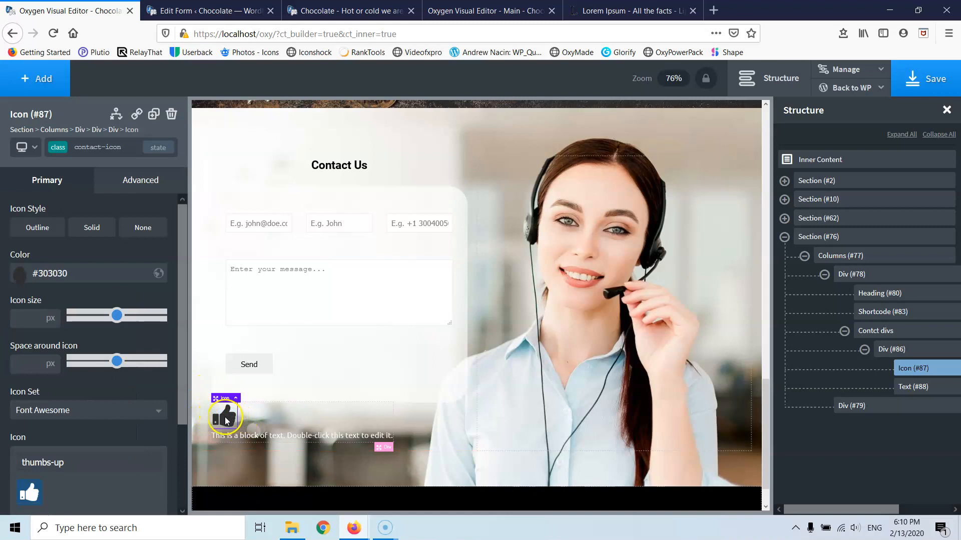
left_click(90, 231)
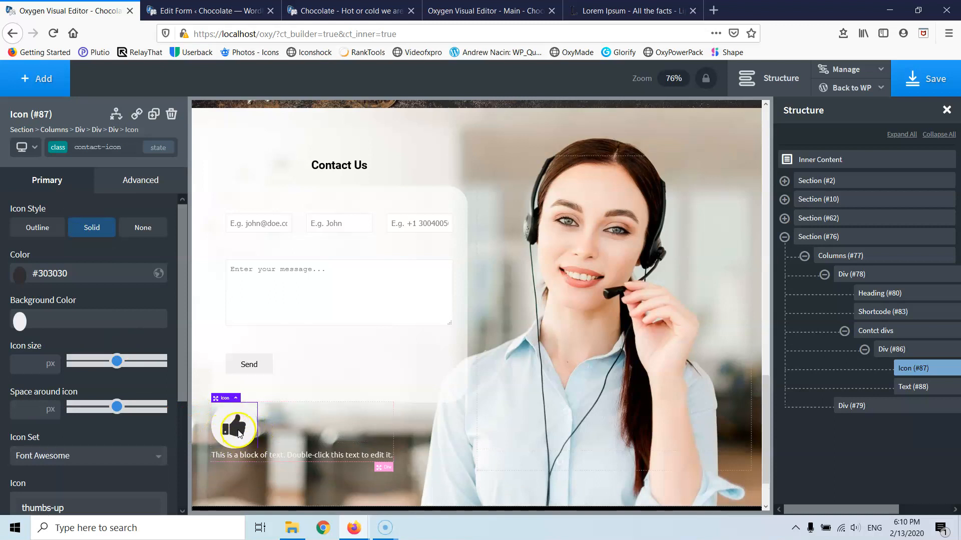
left_click(21, 322)
left_click_drag(49, 383, 33, 421)
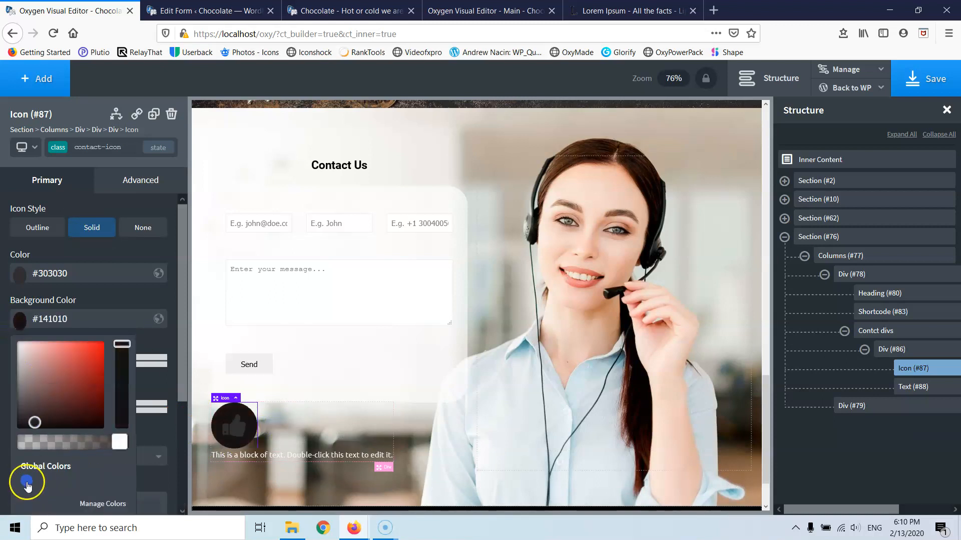
left_click(27, 482)
left_click(19, 276)
left_click_drag(34, 338, 12, 291)
- Set the icon size to 30 px and the space around it to 15 px
left_click(24, 364)
type("30")
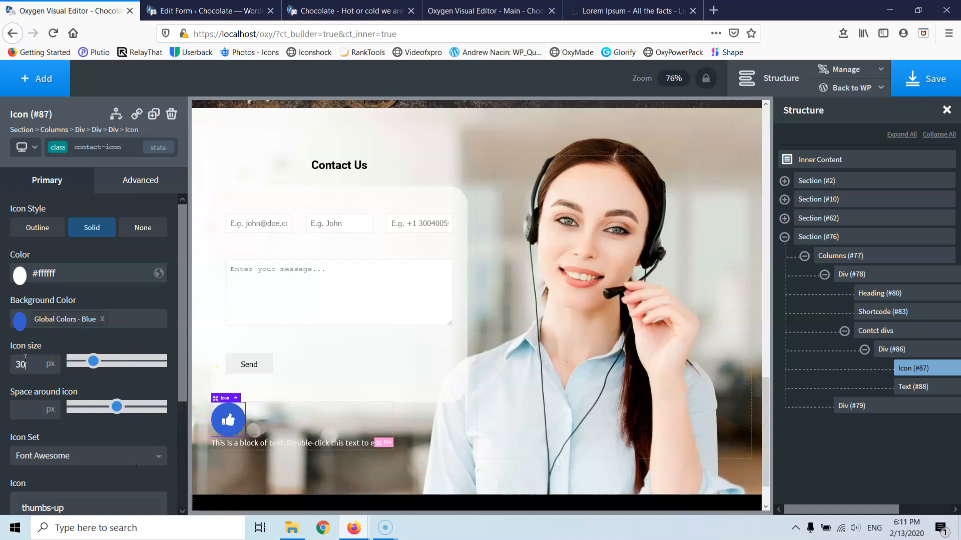
type("15")
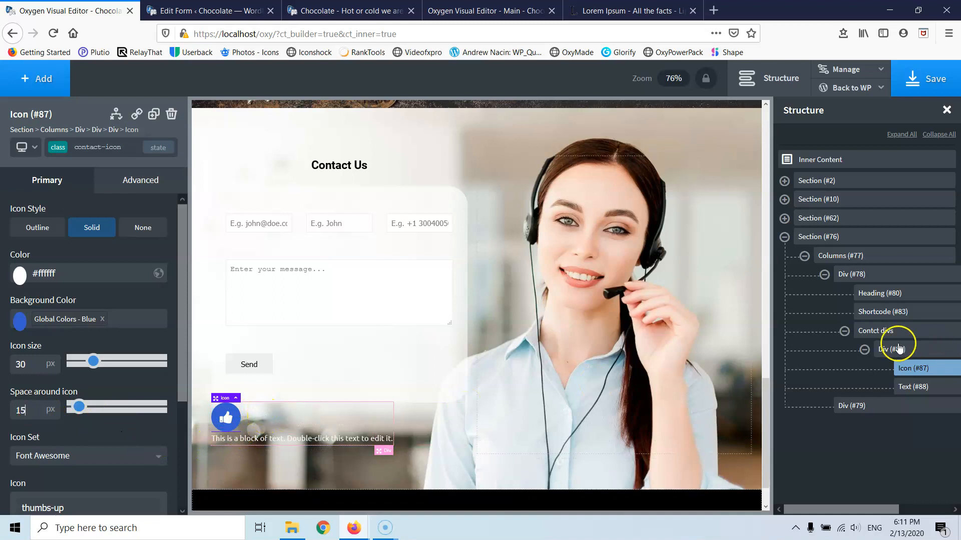
left_click(893, 350)
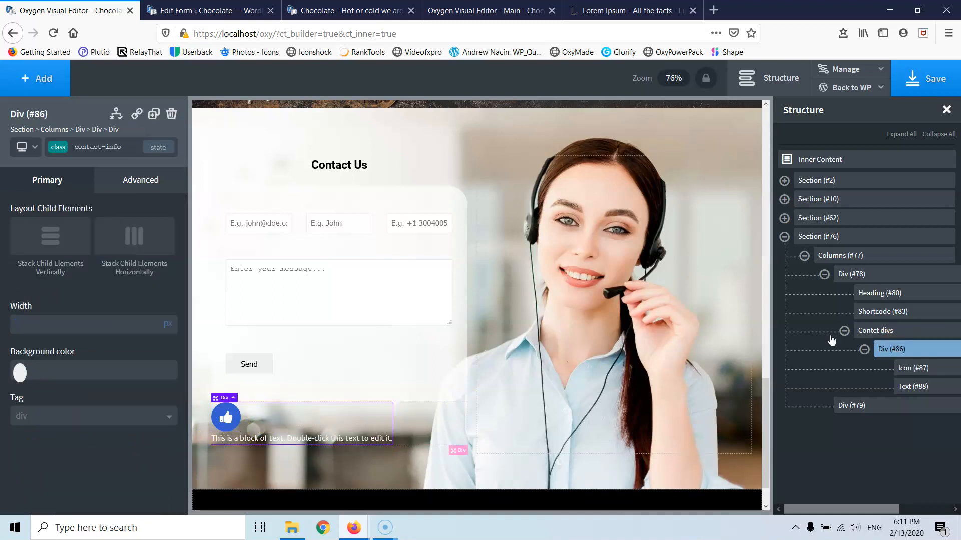
- Stack the icon and text vertically, centered, and make the text black (#000000)
left_click(68, 236)
left_click(82, 330)
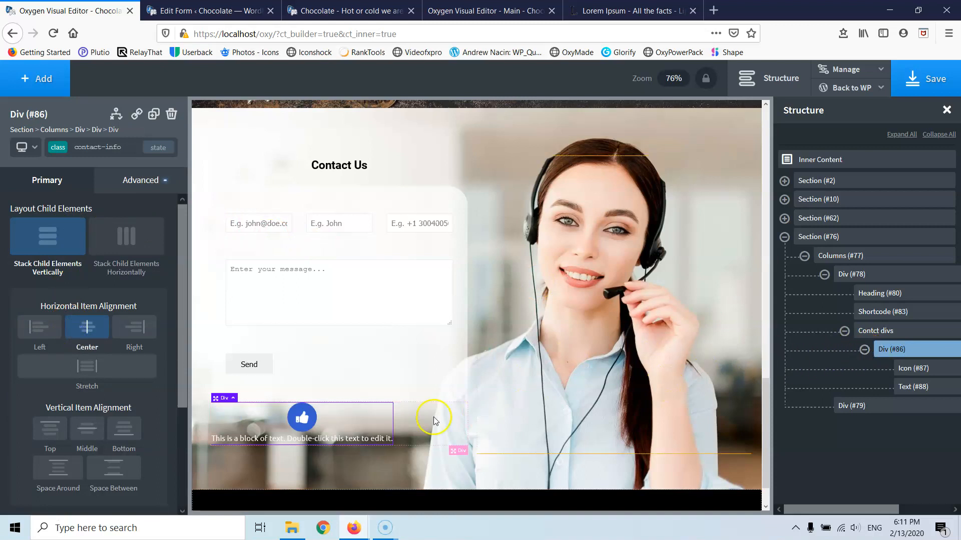
left_click(311, 440)
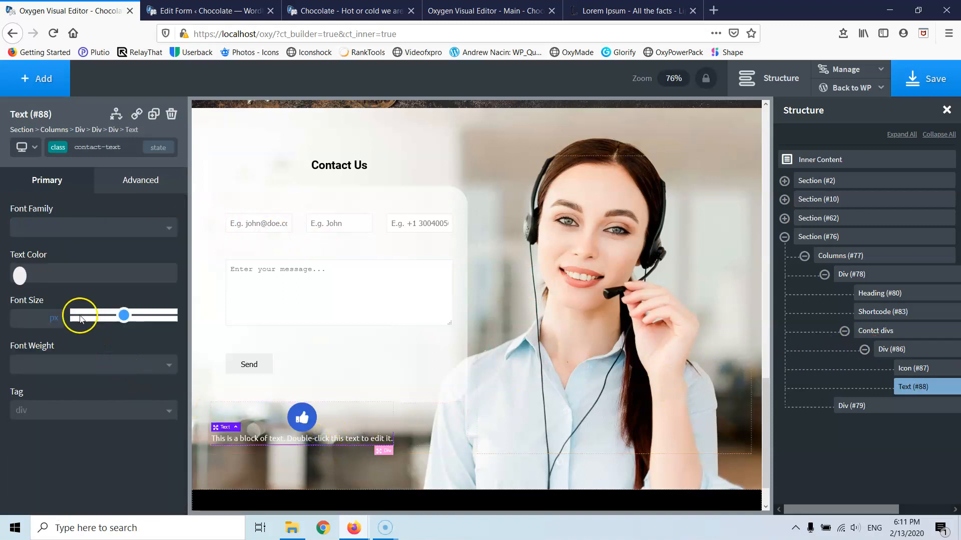
left_click(19, 274)
left_click_drag(6, 396, 6, 396)
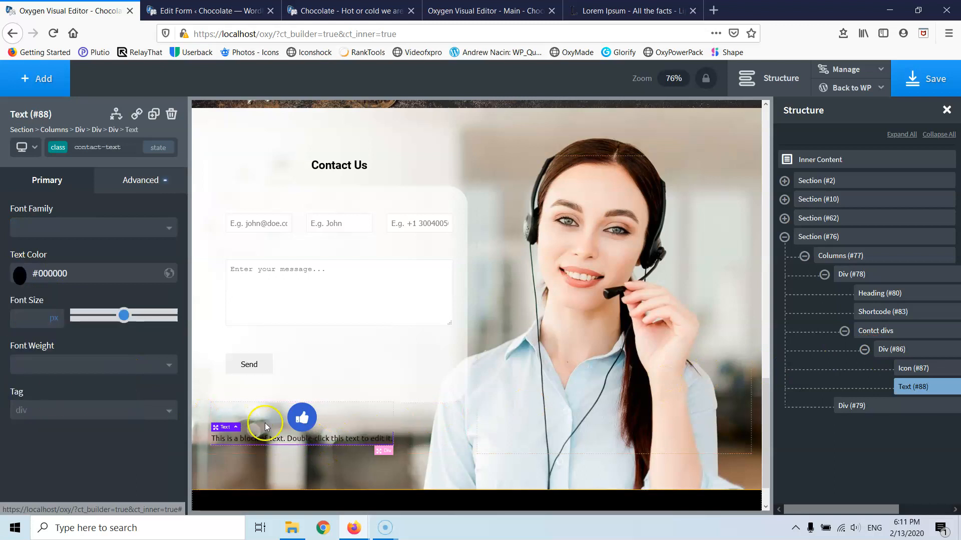
double_click(309, 440)
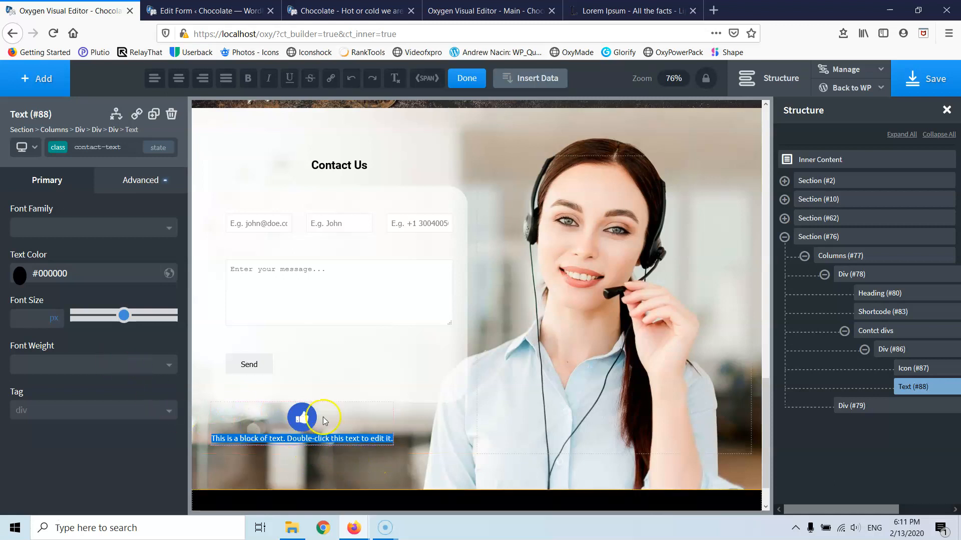
- Change the thumbs-up icon to a phone icon
left_click(301, 423)
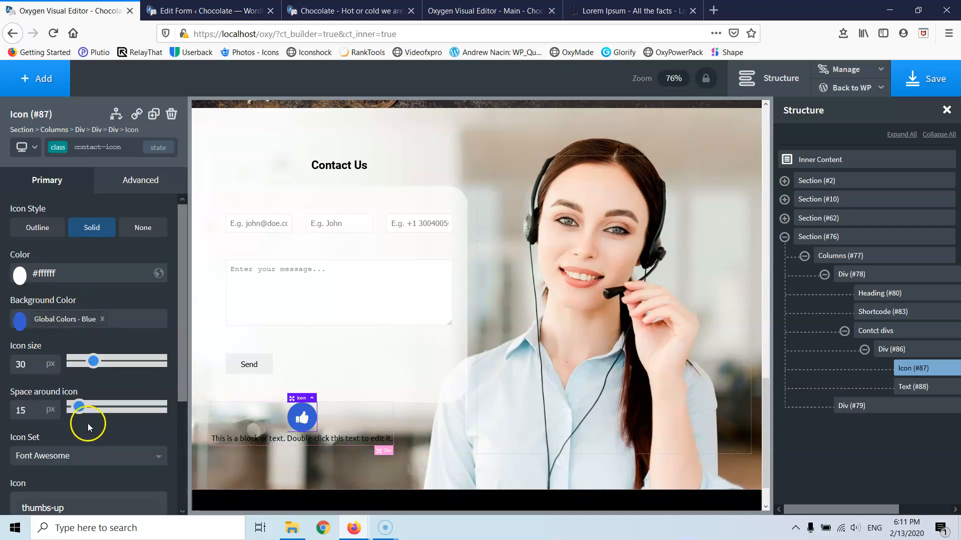
scroll(86, 422, "down", 3)
left_click(73, 357)
key("ctrl+a")
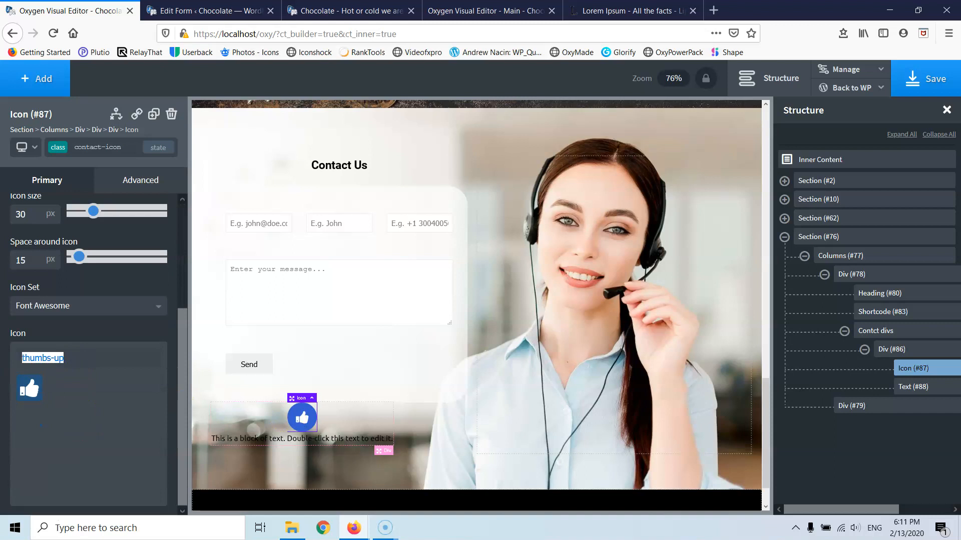
type("phon")
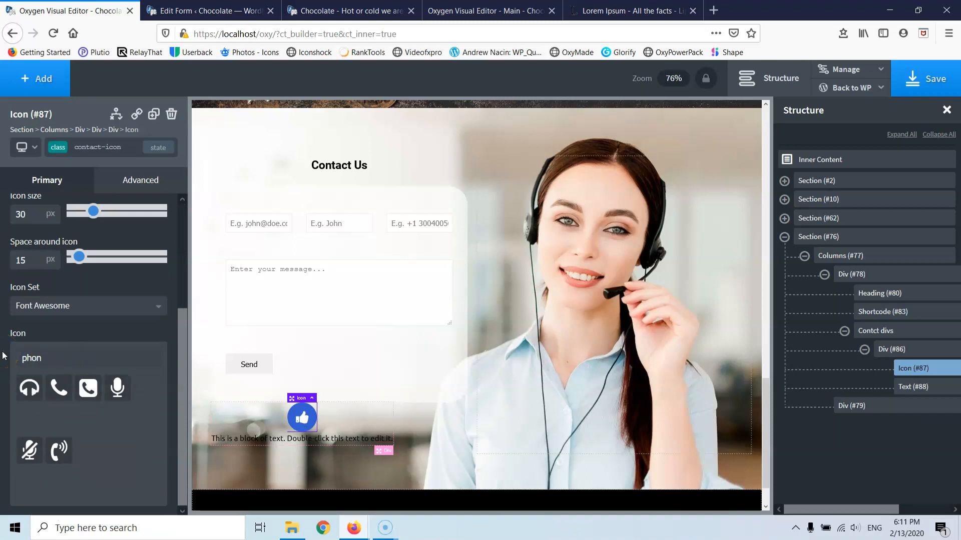
left_click(63, 388)
- Replace the placeholder text under the icon with a phone number
left_click(289, 441)
double_click(289, 440)
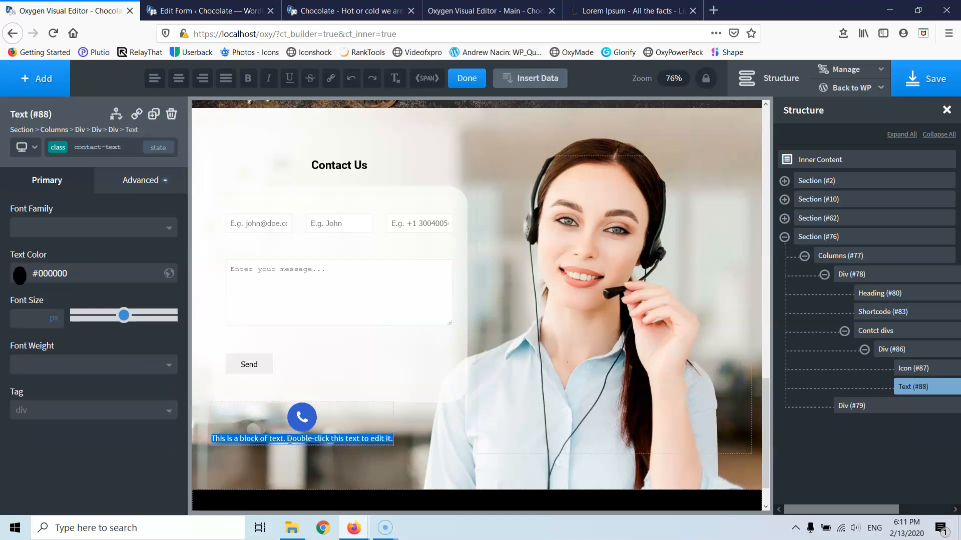
type("210210210210")
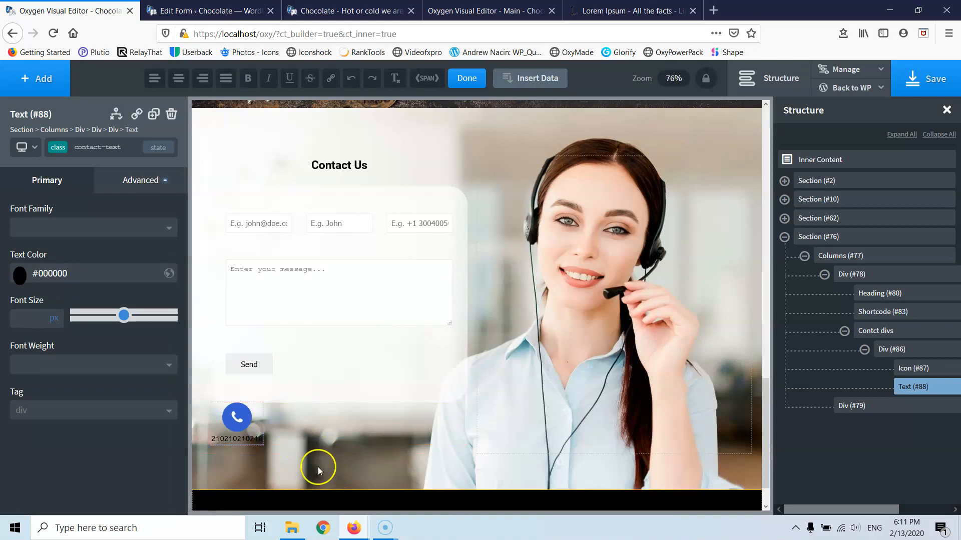
left_click(917, 354)
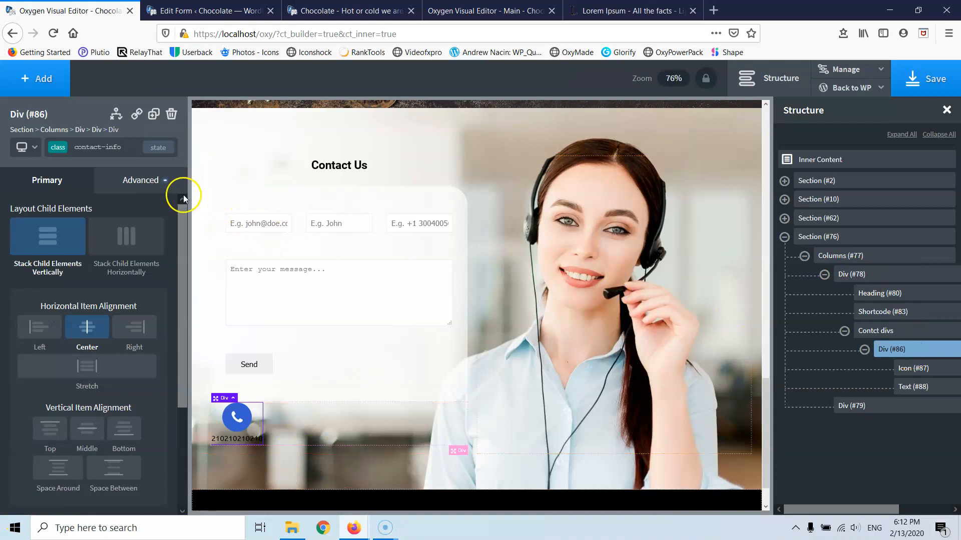
- Duplicate the phone contact block twice and spread the three blocks evenly in a row
left_click(152, 116)
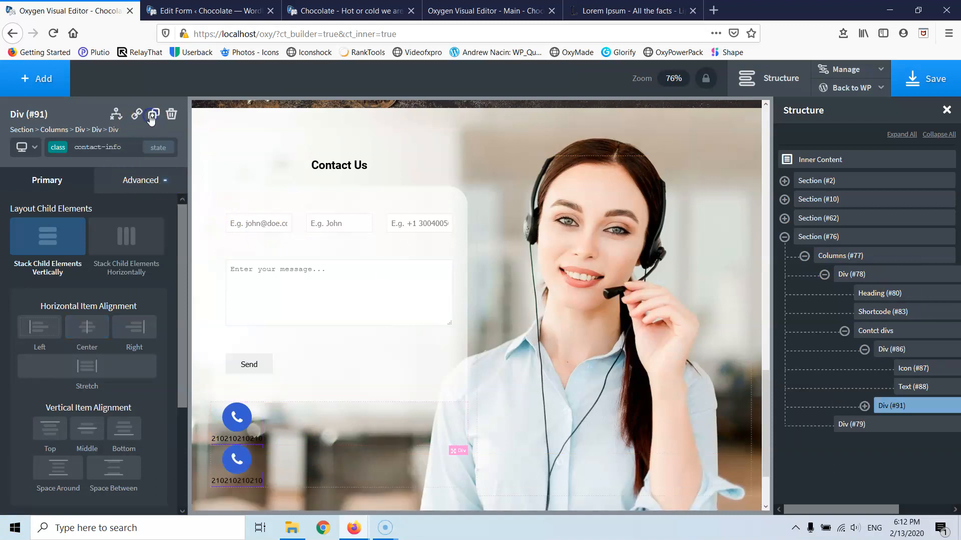
left_click(151, 116)
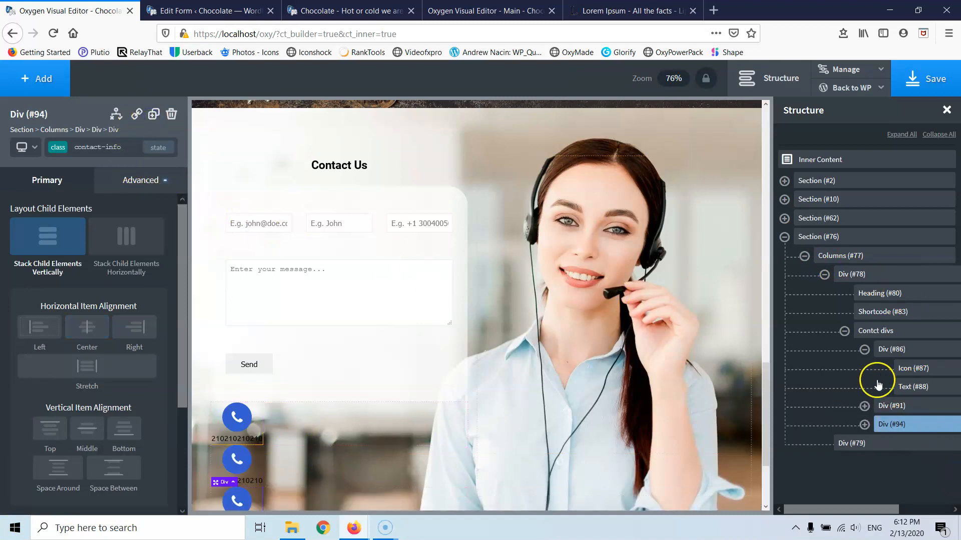
left_click(893, 331)
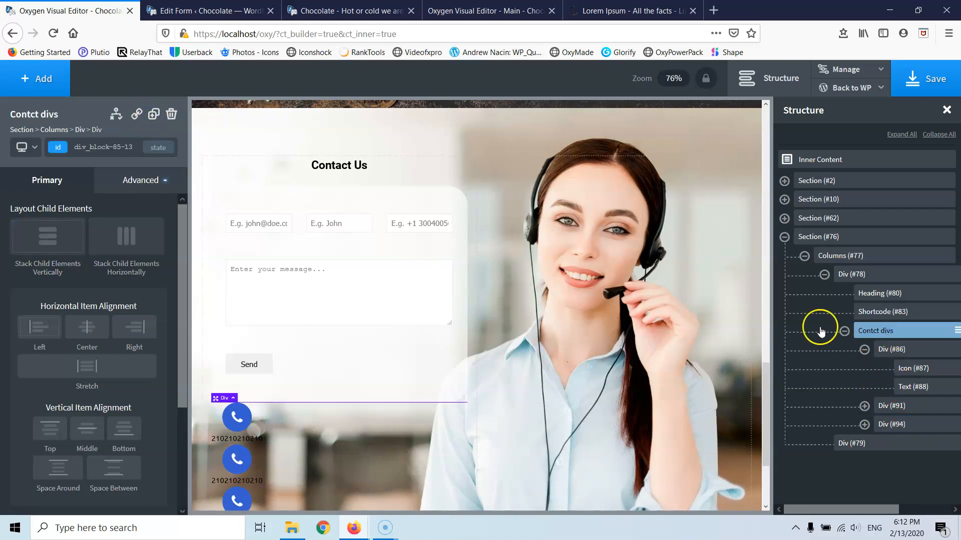
left_click(125, 240)
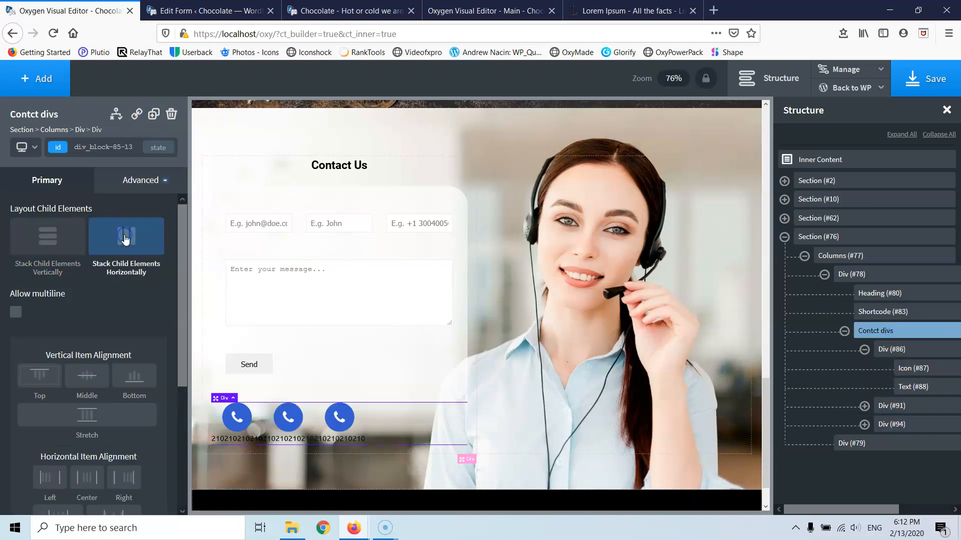
scroll(88, 433, "down", 3)
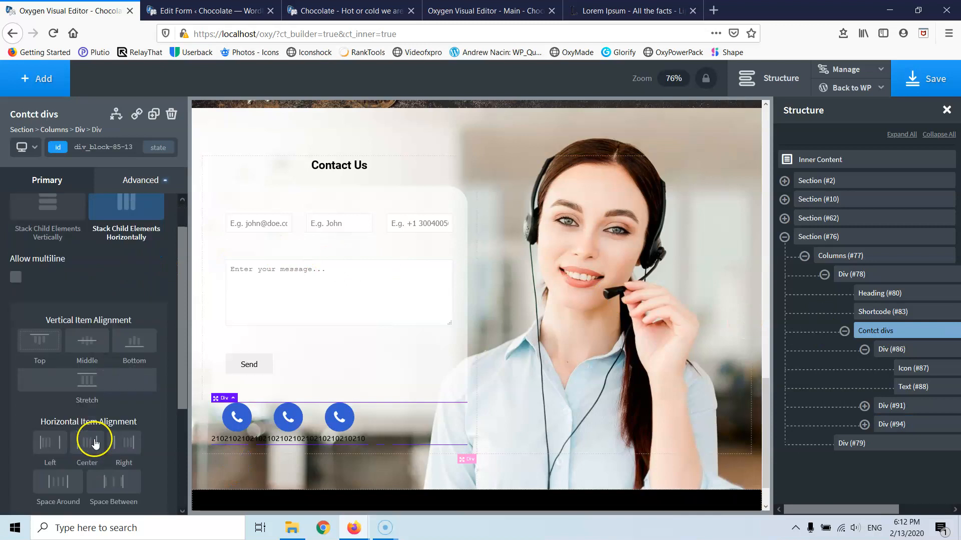
left_click(58, 442)
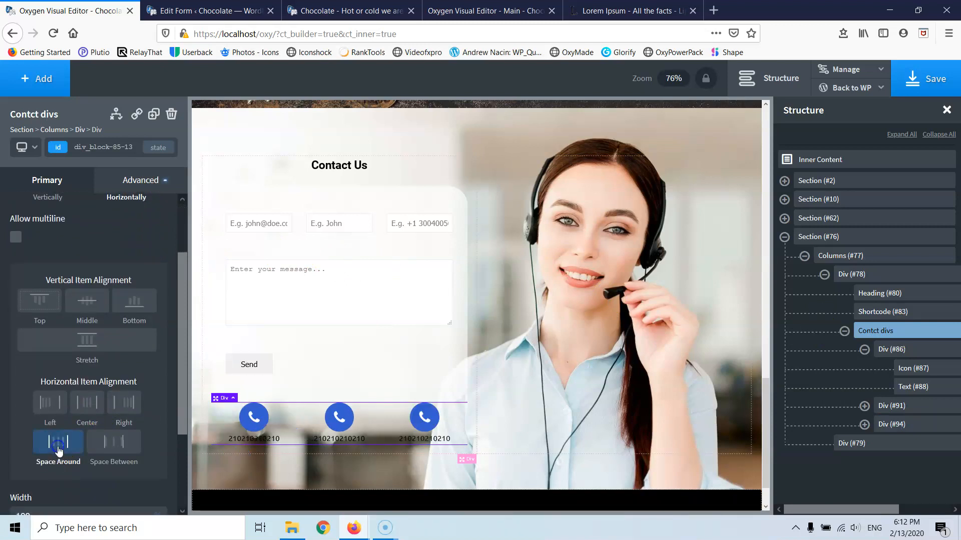
left_click(339, 419)
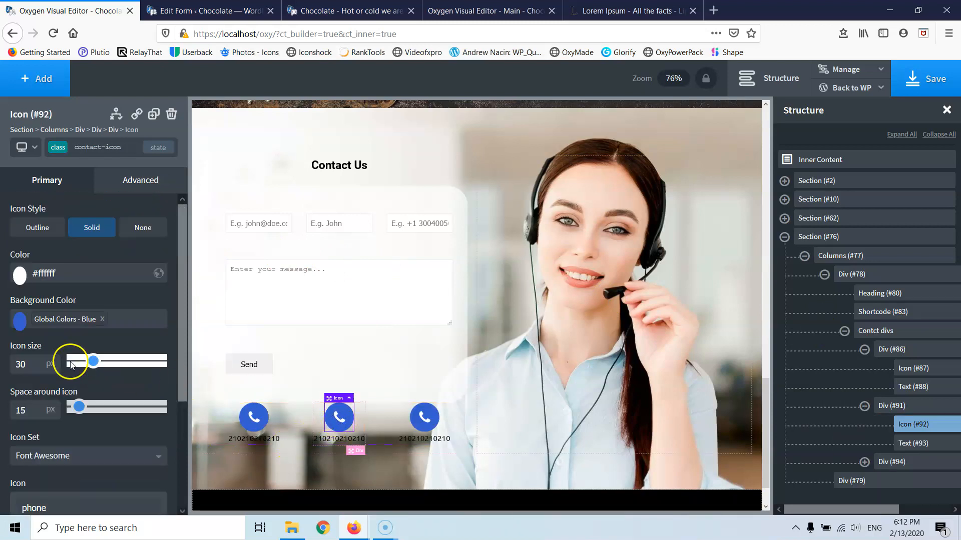
scroll(65, 445, "down", 3)
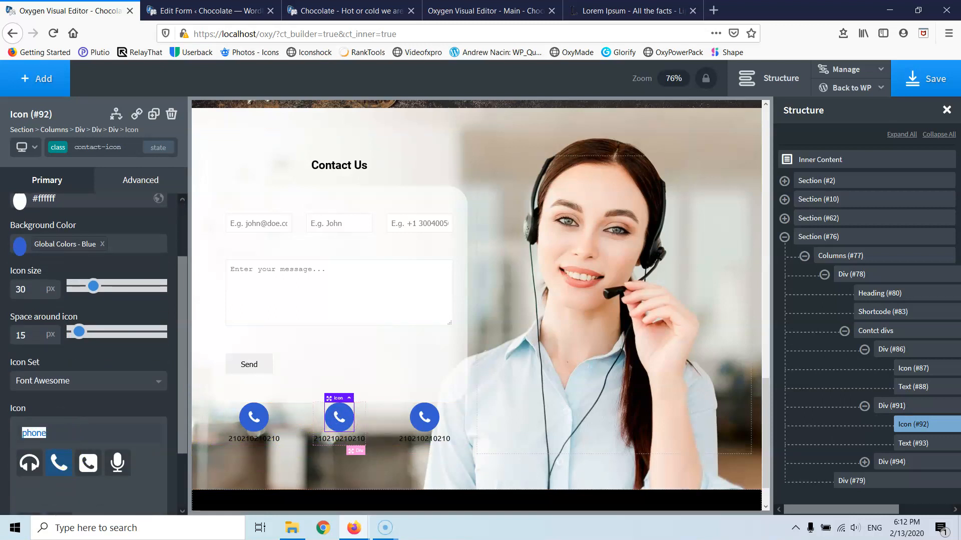
- Make the middle contact item an envelope icon with an email address below it
type("env")
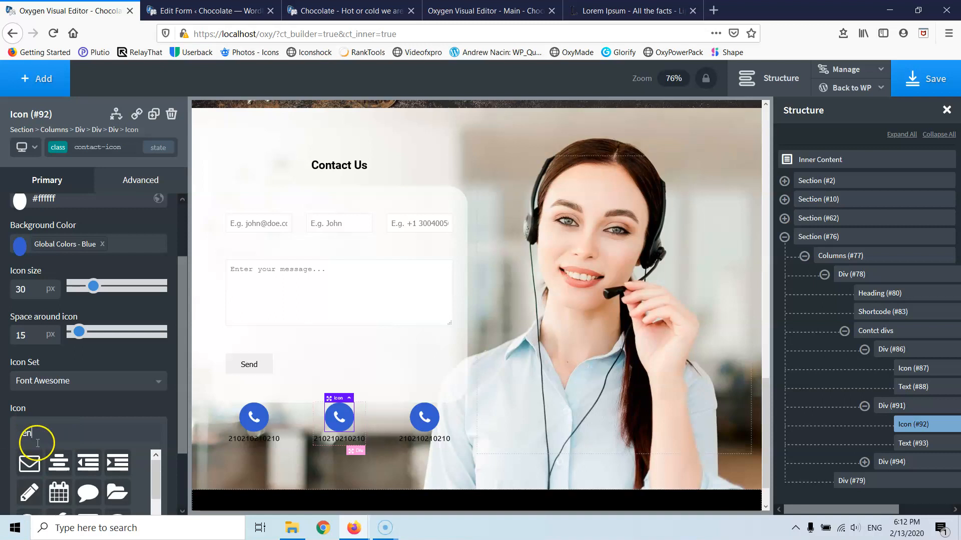
left_click(34, 466)
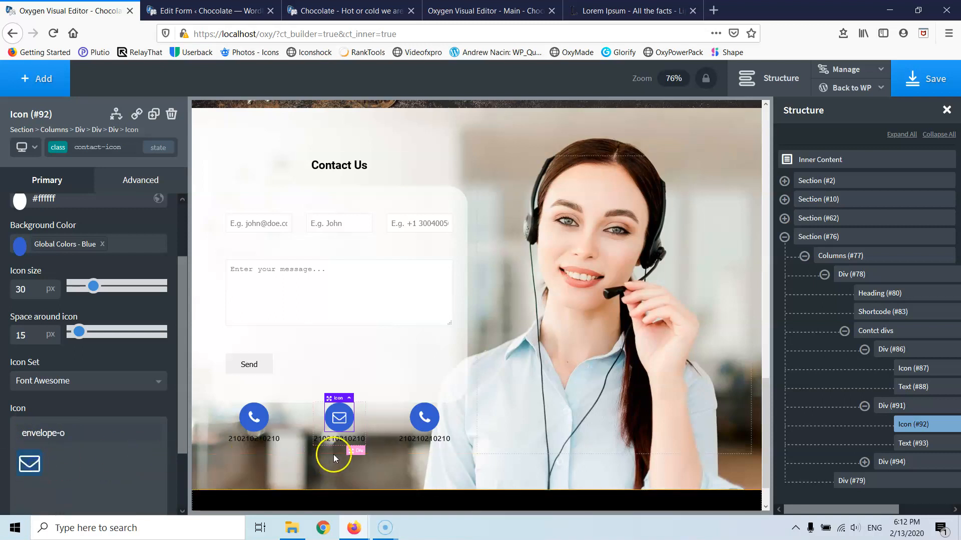
double_click(336, 439)
type("mail")
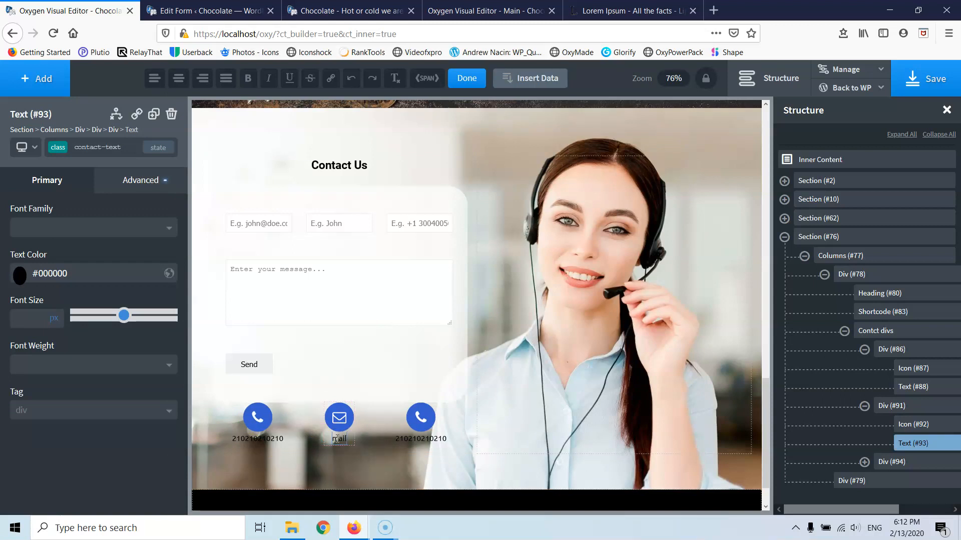
type("@mail")
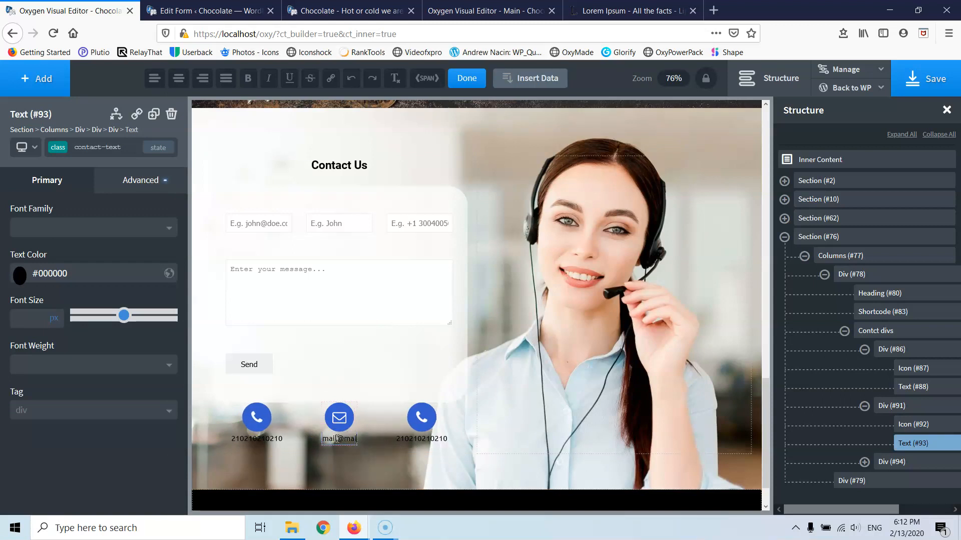
type(".com")
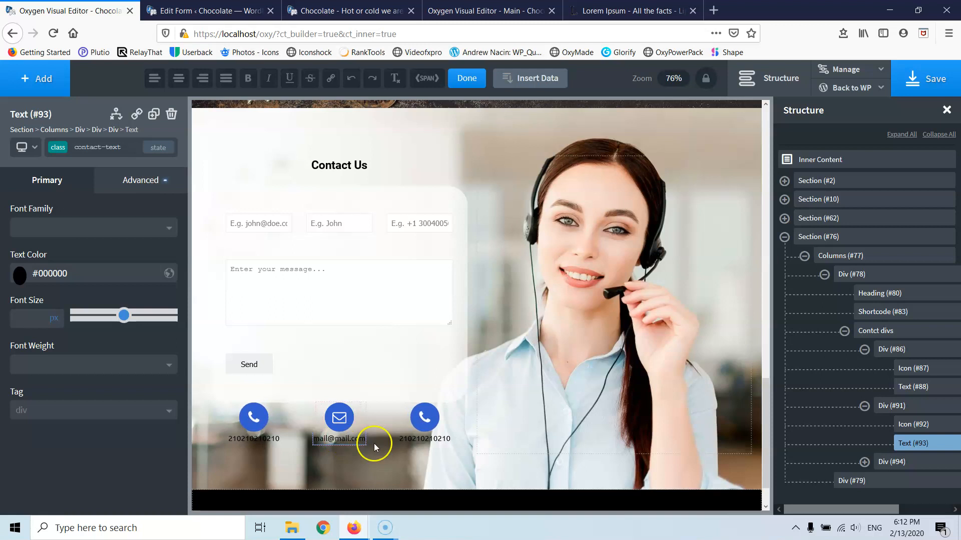
- Make the right-hand contact item a home icon labelled 'Adress'
left_click(422, 420)
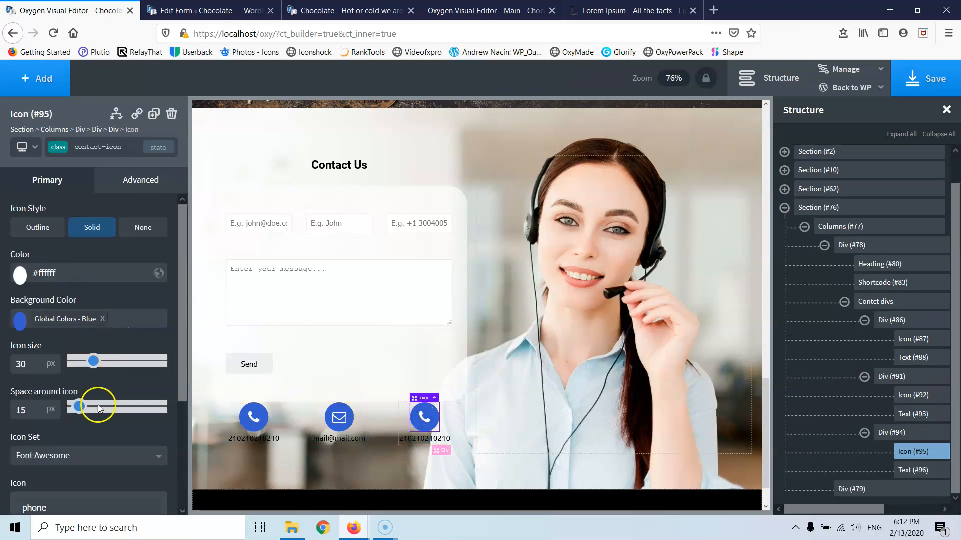
scroll(71, 442, "down", 3)
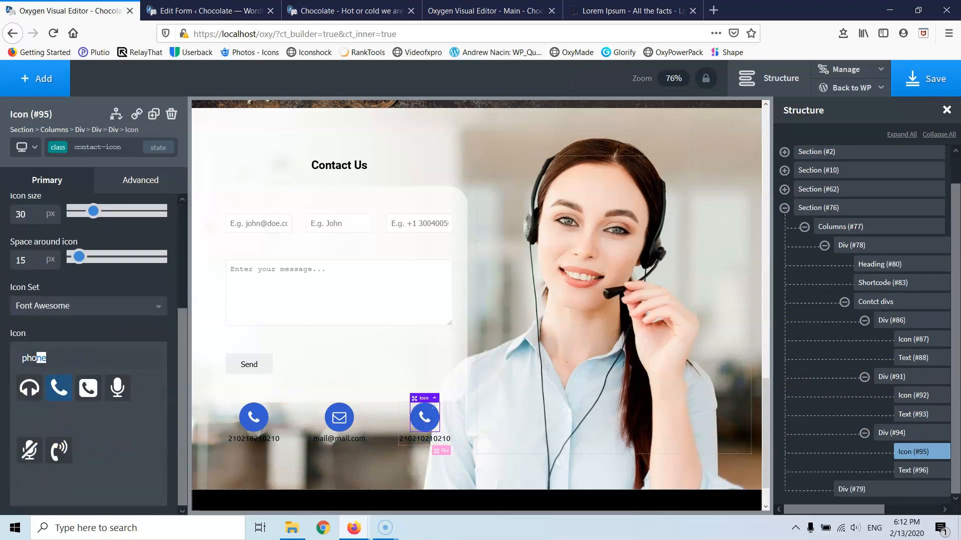
type("pin")
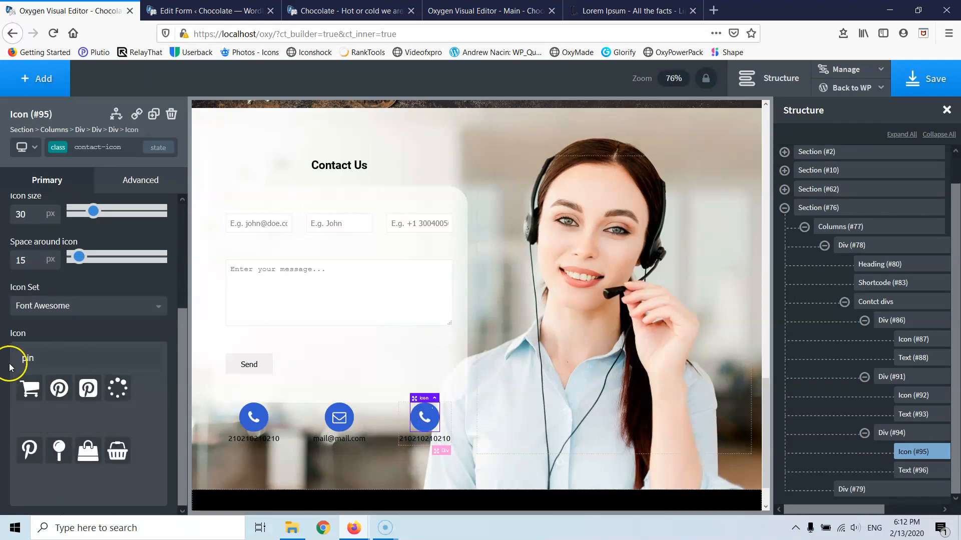
left_click_drag(35, 358, 6, 359)
type("map")
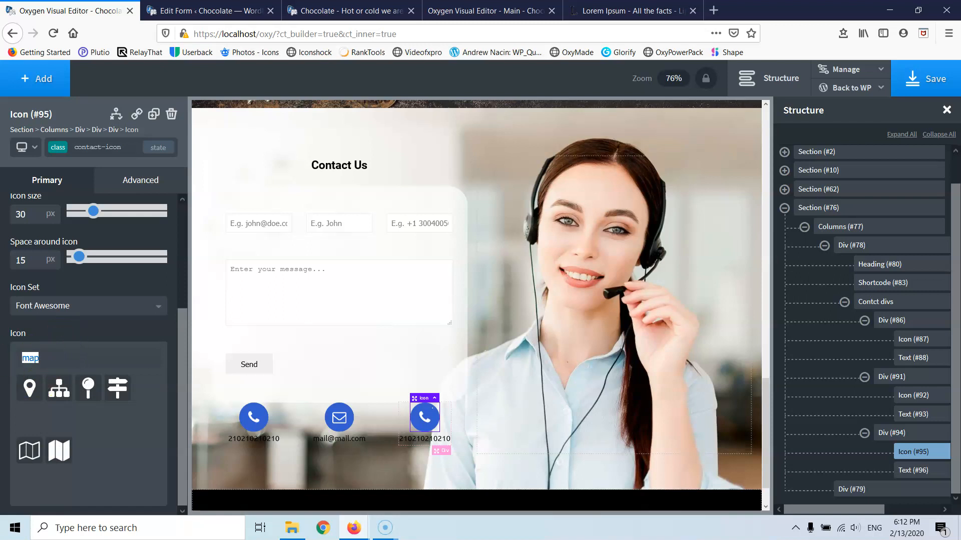
type("hom")
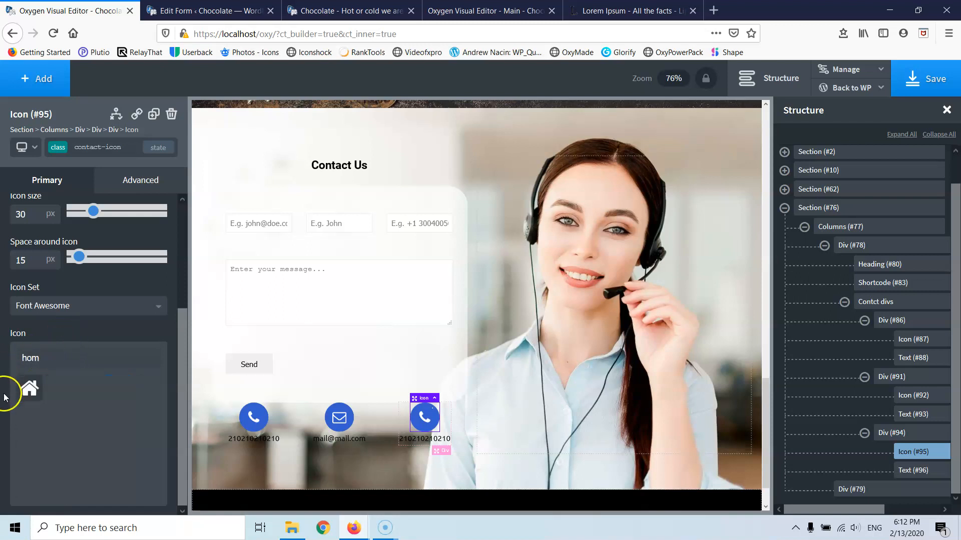
left_click(26, 393)
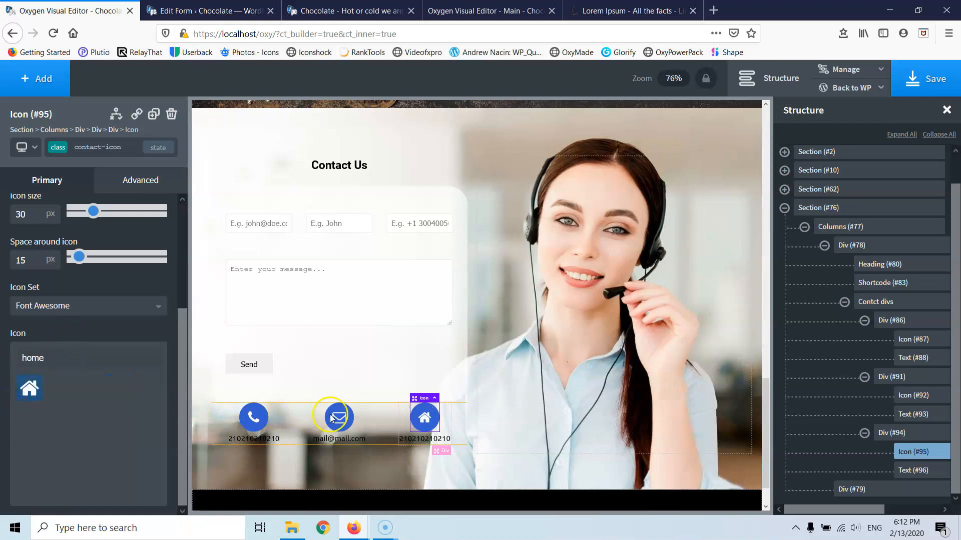
double_click(408, 438)
type("A")
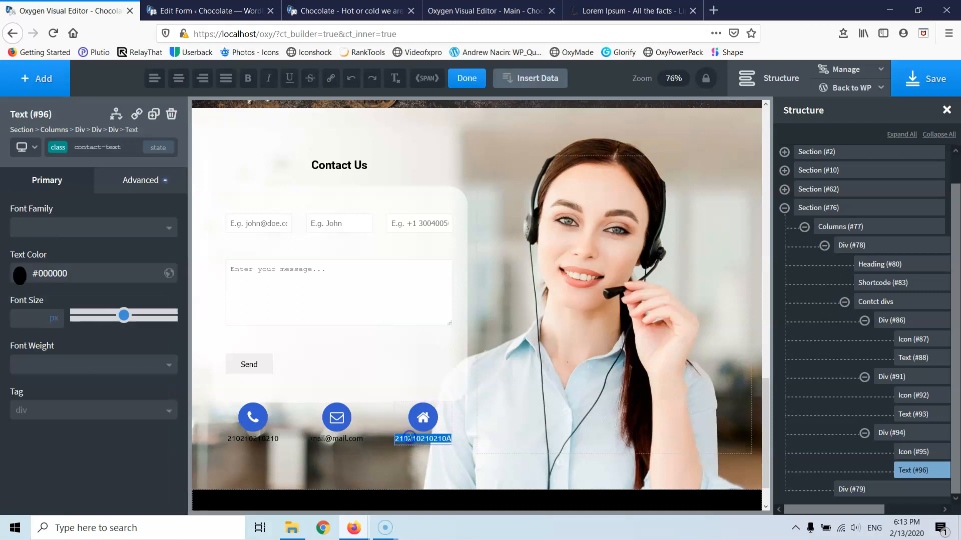
type("Adress")
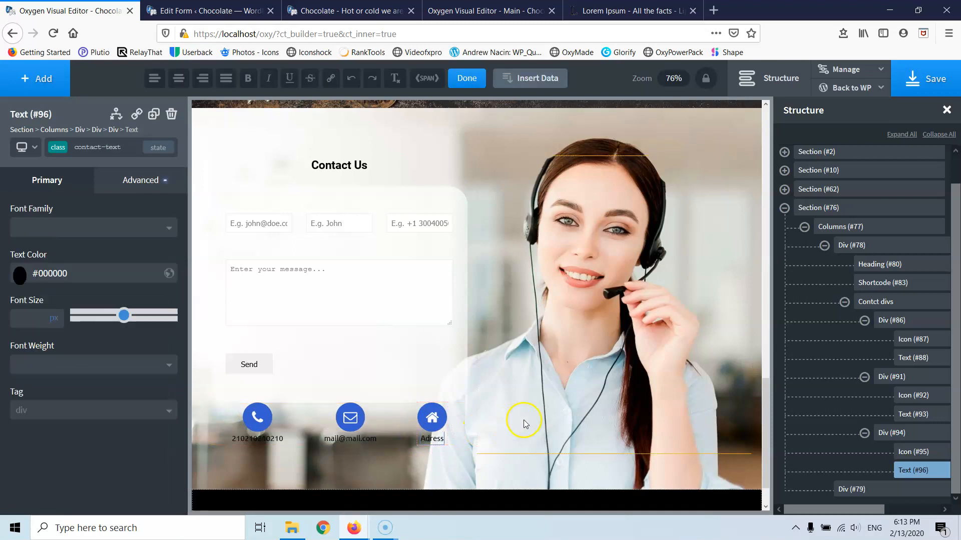
left_click(538, 412)
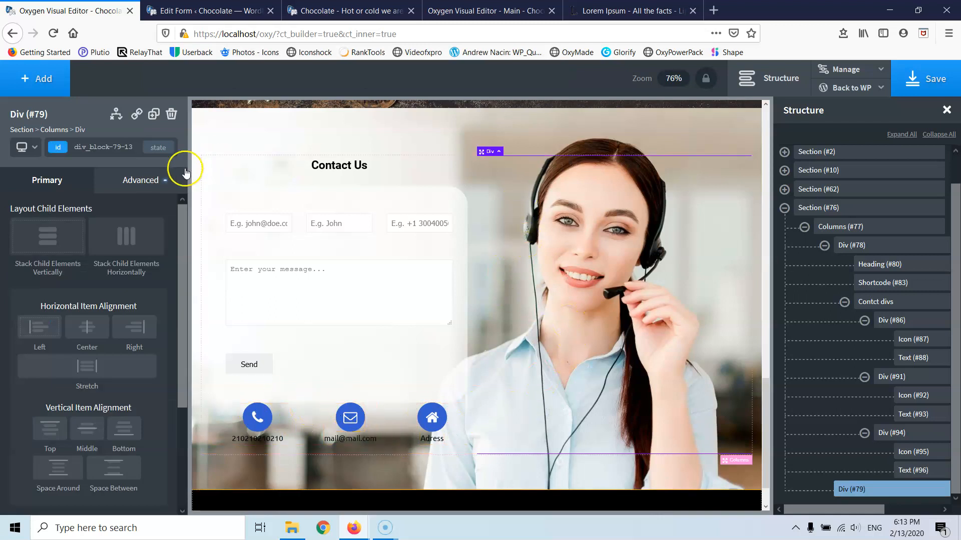
- Give the Contact section's background image a white overlay at 51% opacity, rgba(255,255,255,0.51)
left_click(142, 180)
left_click(102, 226)
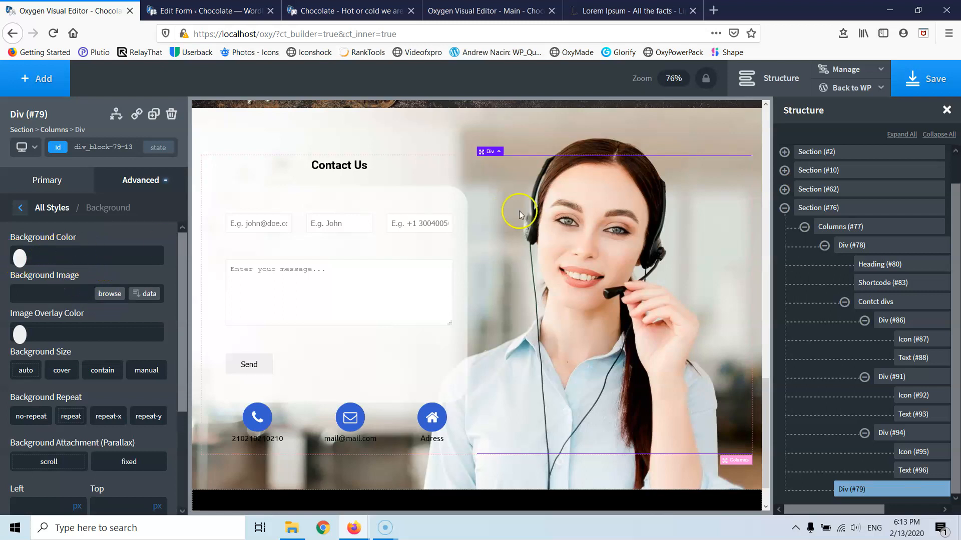
left_click(497, 135)
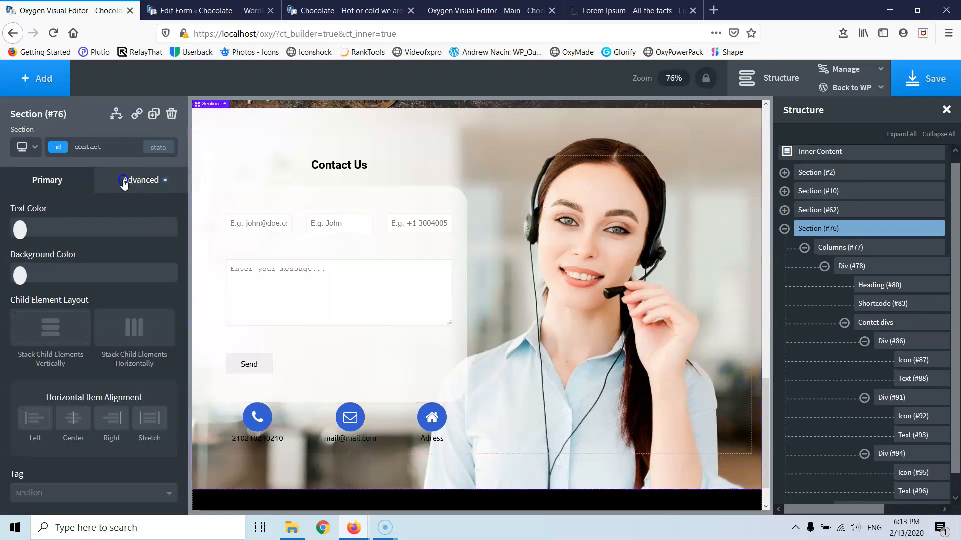
left_click(141, 180)
left_click(71, 221)
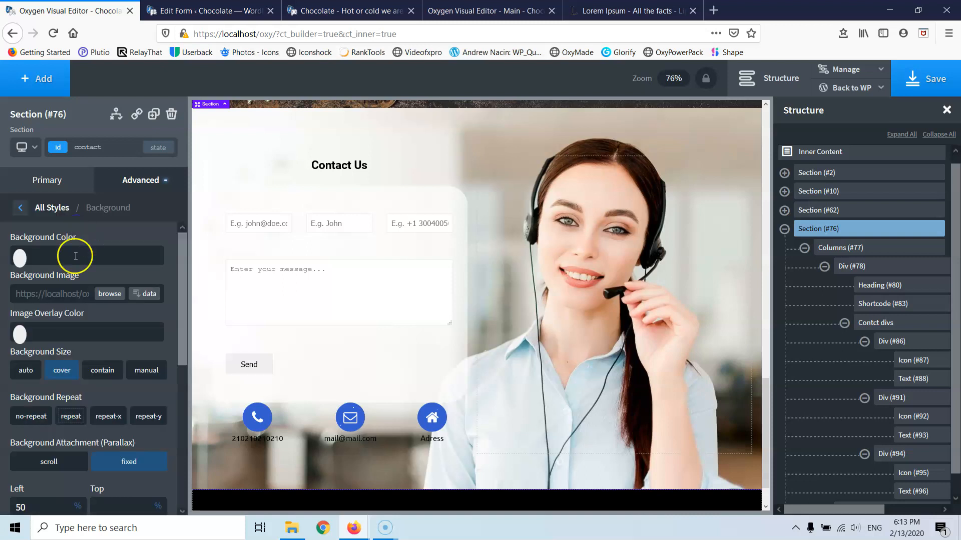
left_click(21, 334)
left_click_drag(51, 374, 2, 352)
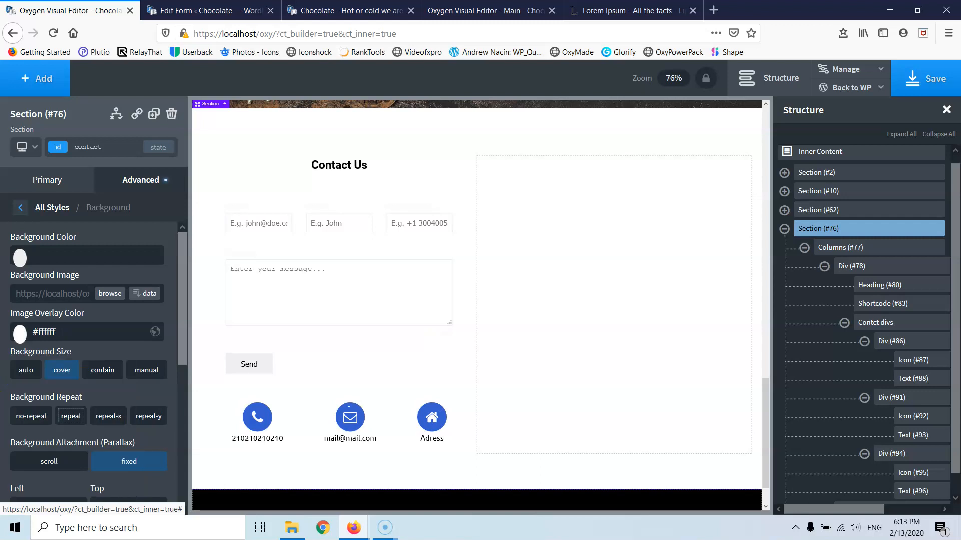
left_click(23, 333)
left_click_drag(111, 460, 73, 459)
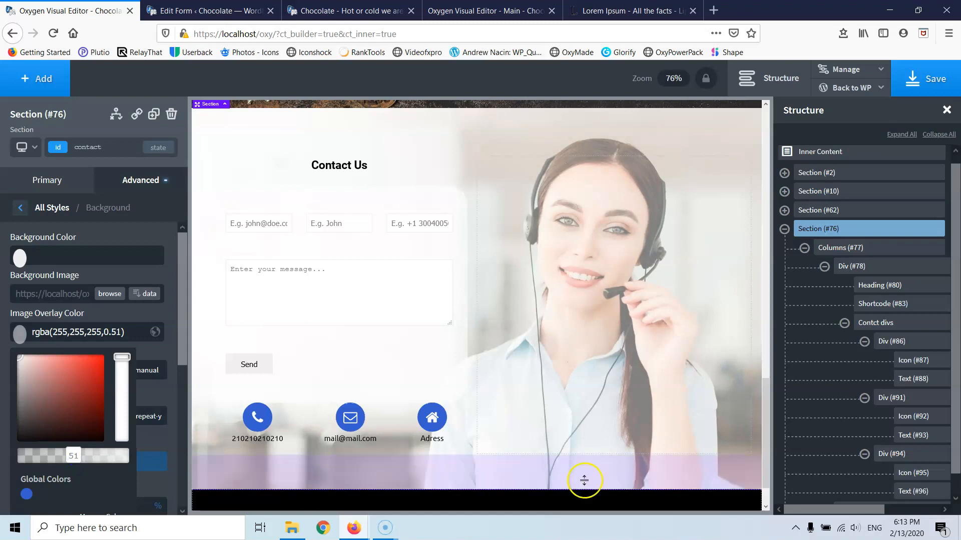
left_click(575, 373)
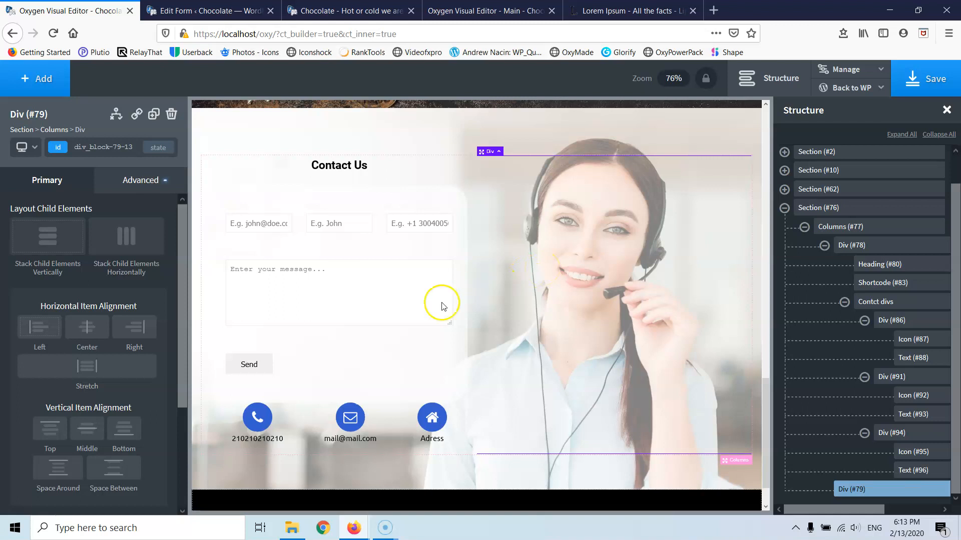
- Add a 20px bottom margin below the contact form shortcode
left_click(416, 370)
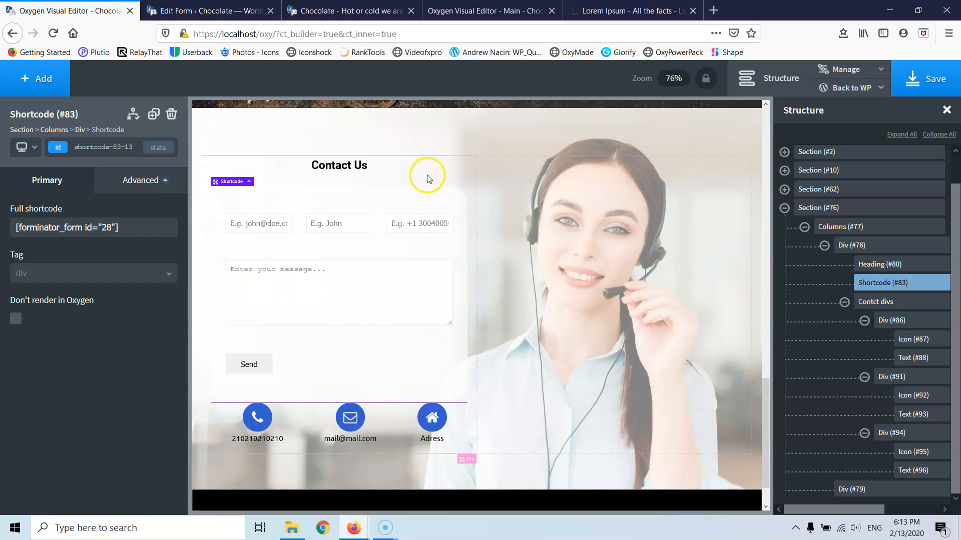
left_click(142, 181)
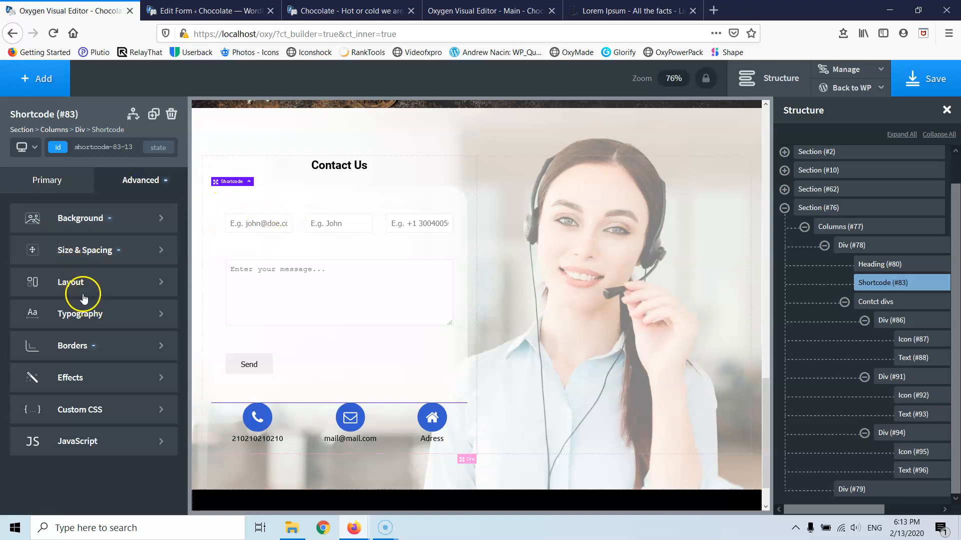
left_click(81, 219)
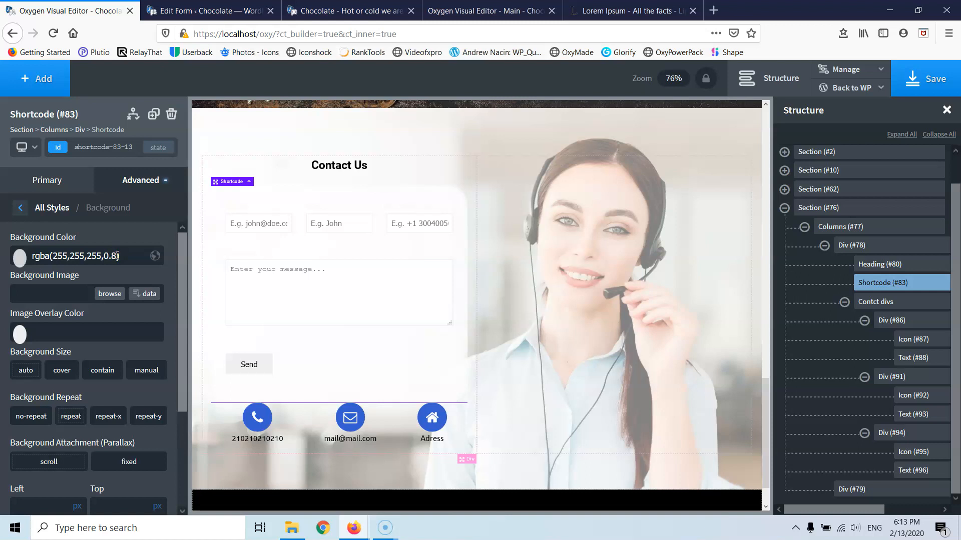
left_click(521, 377)
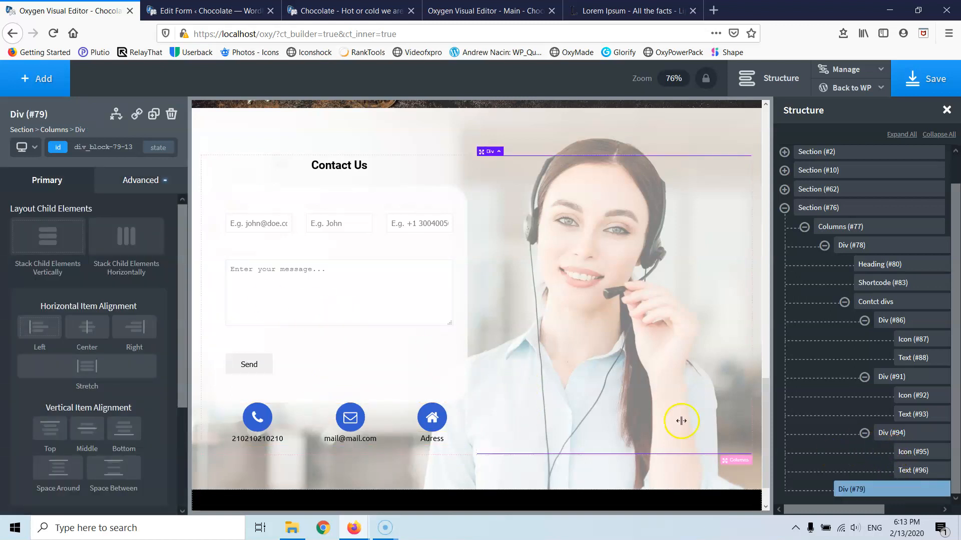
left_click(314, 391)
left_click_drag(310, 405, 311, 415)
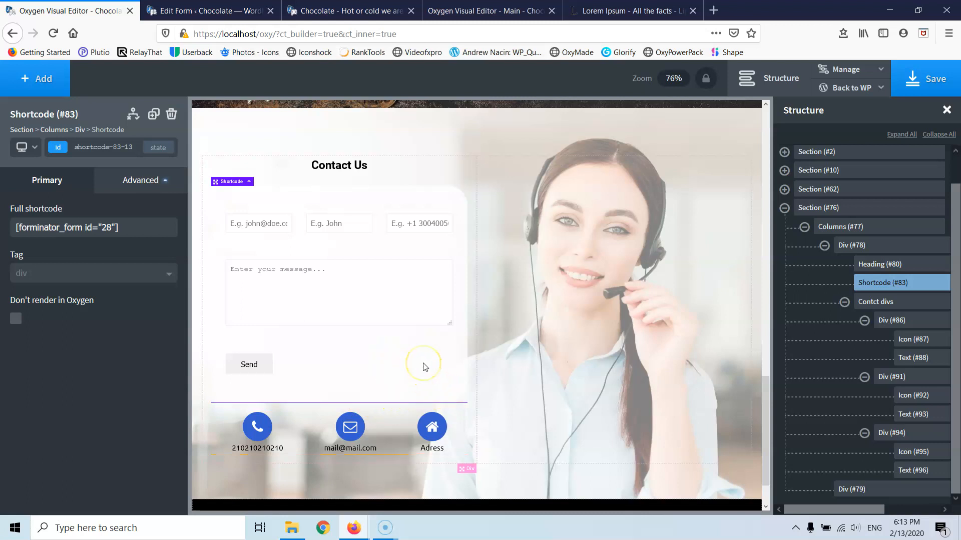
left_click(436, 349)
scroll(423, 362, "up", 1)
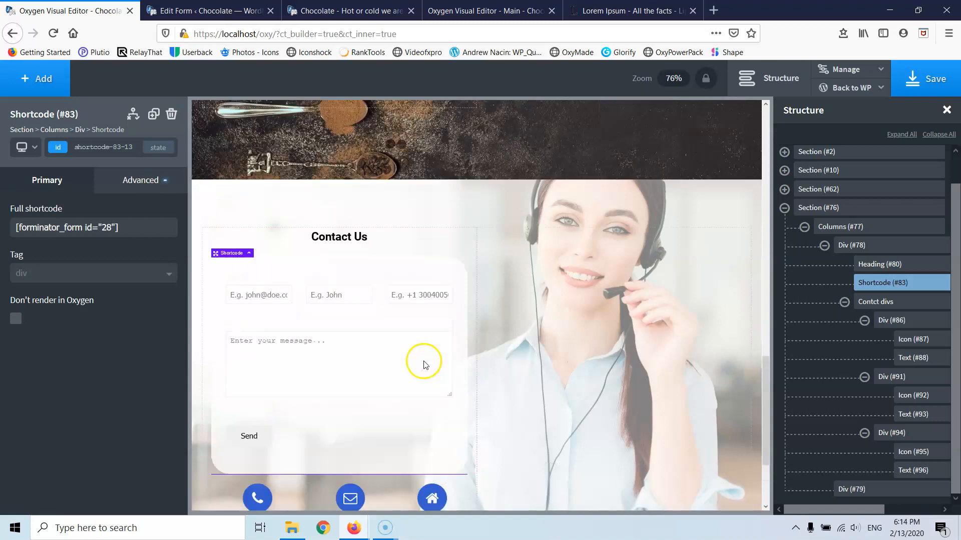
scroll(424, 360, "down", 2)
- Save the page and view the live Chocolate site
left_click(925, 79)
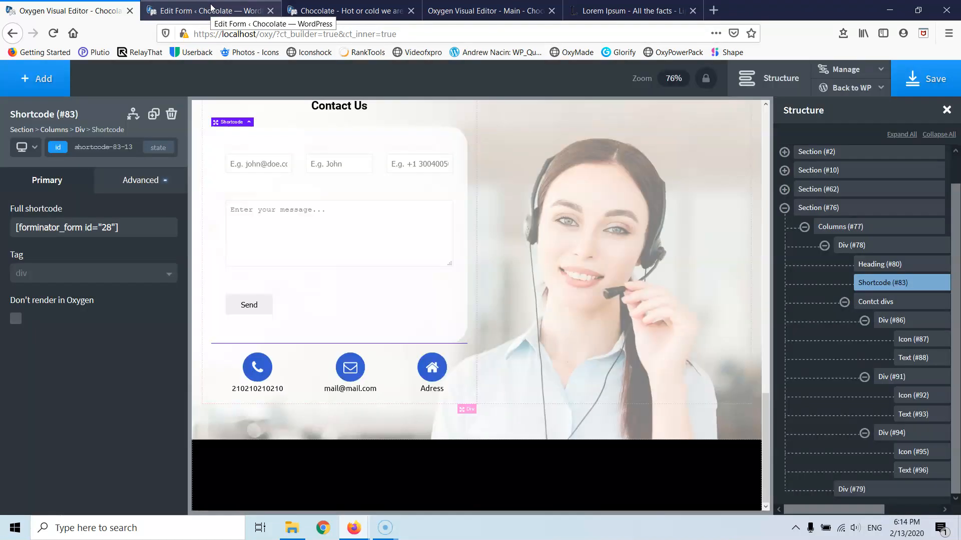
scroll(462, 292, "up", 5)
scroll(462, 291, "down", 2)
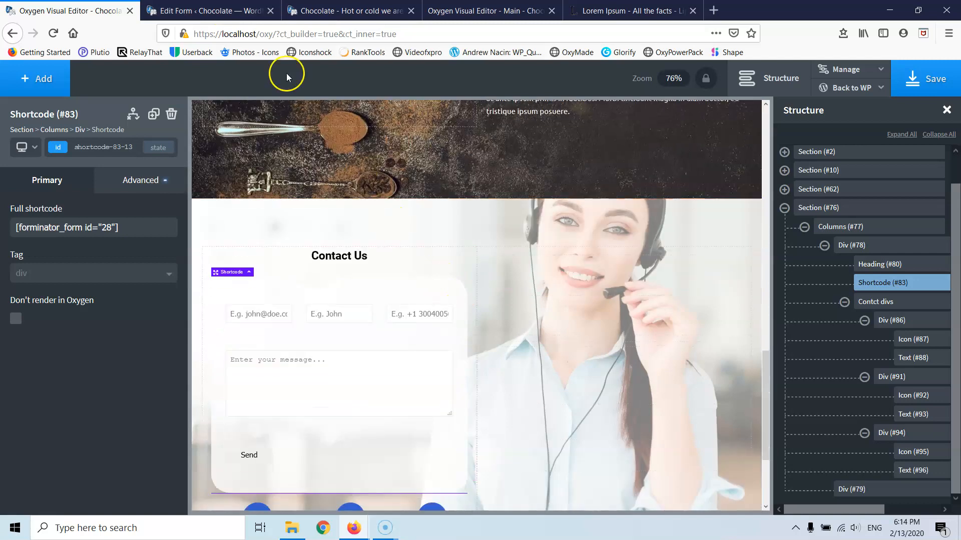
left_click(240, 9)
left_click(316, 10)
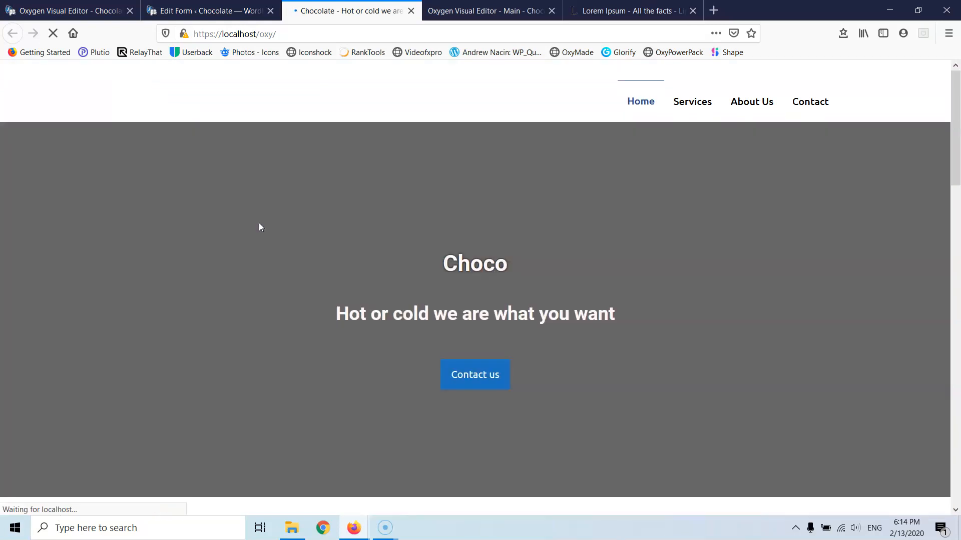
- Clear the site cache from the Swift Performance Lite admin-bar menu on the live Chocolate page
scroll(337, 247, "down", 9)
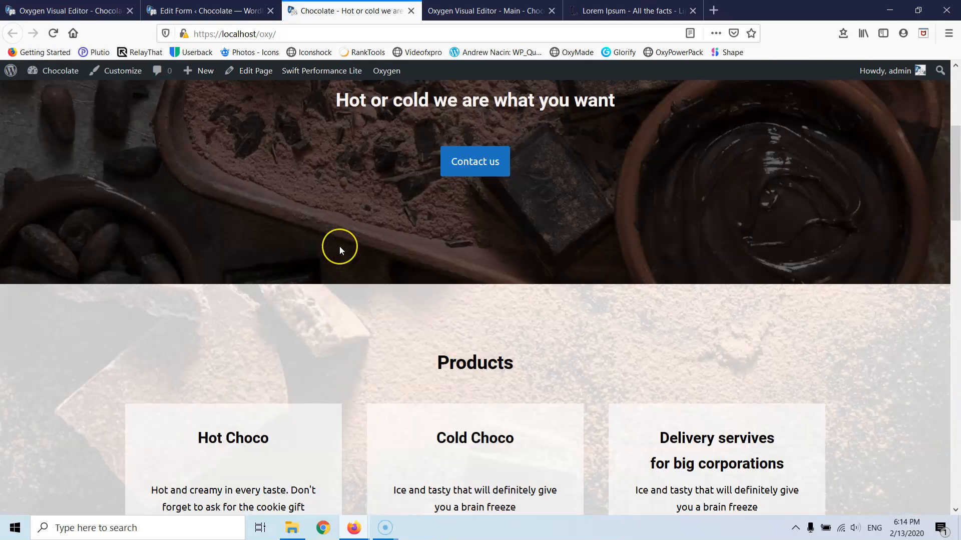
scroll(339, 246, "down", 4)
scroll(339, 246, "down", 10)
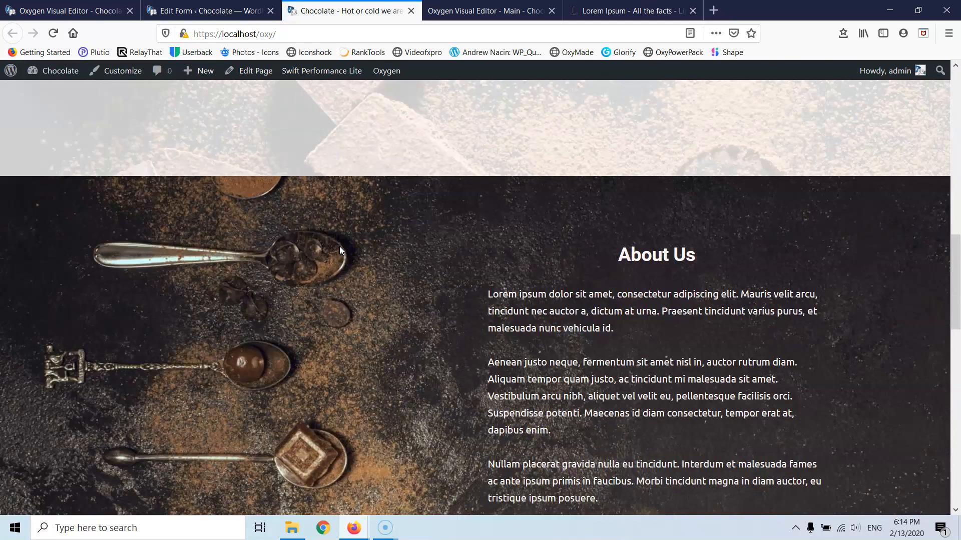
scroll(341, 250, "down", 6)
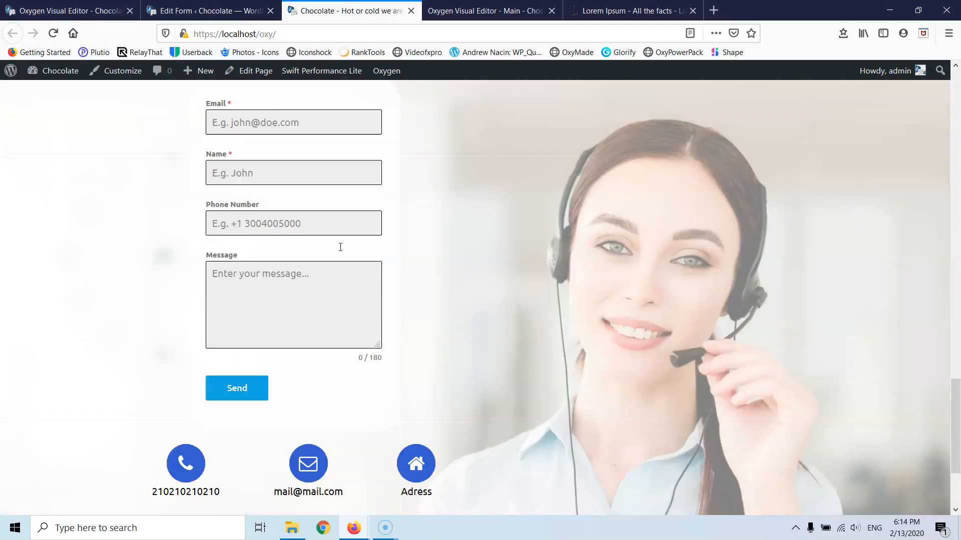
scroll(341, 251, "up", 4)
scroll(341, 251, "up", 3)
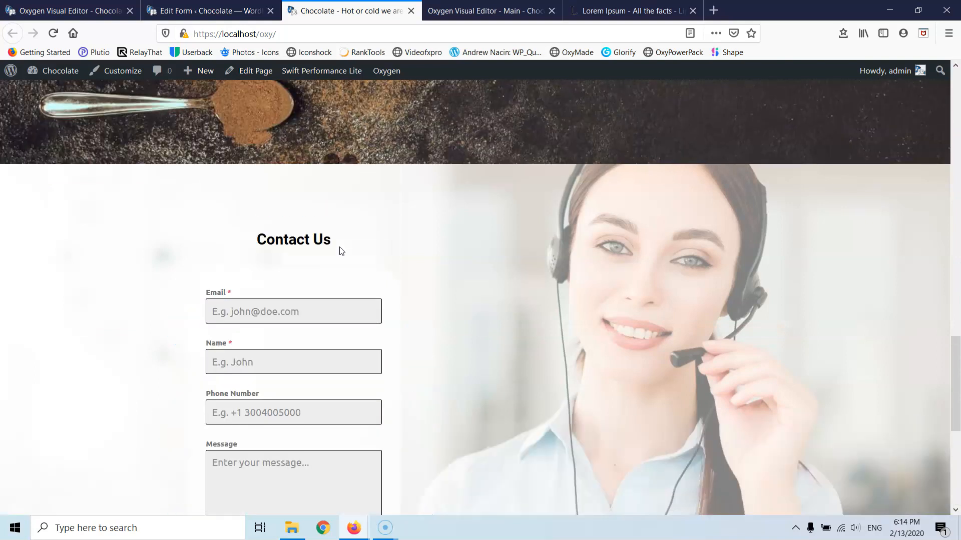
scroll(340, 251, "down", 1)
scroll(340, 251, "up", 2)
scroll(341, 250, "down", 3)
scroll(331, 245, "up", 3)
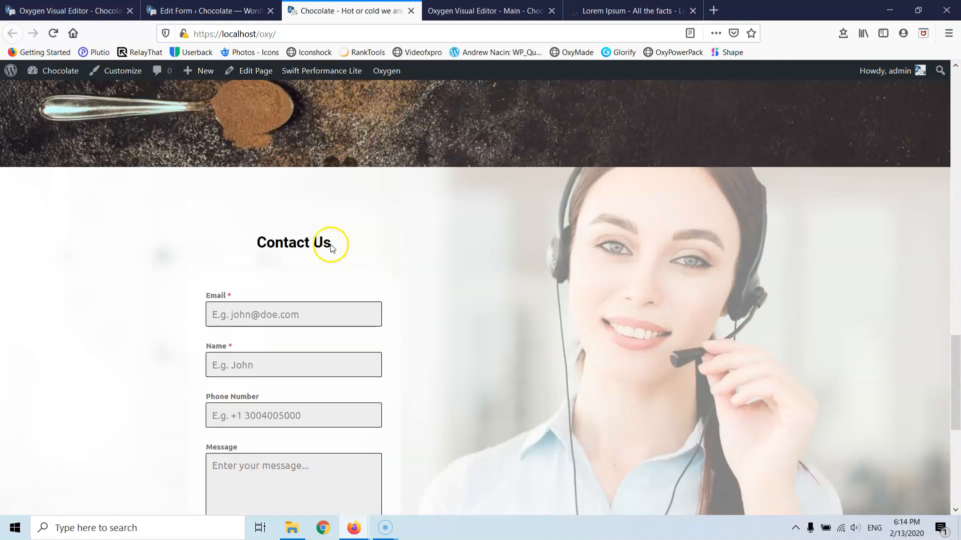
scroll(315, 302, "down", 4)
scroll(304, 305, "up", 1)
scroll(304, 306, "up", 3)
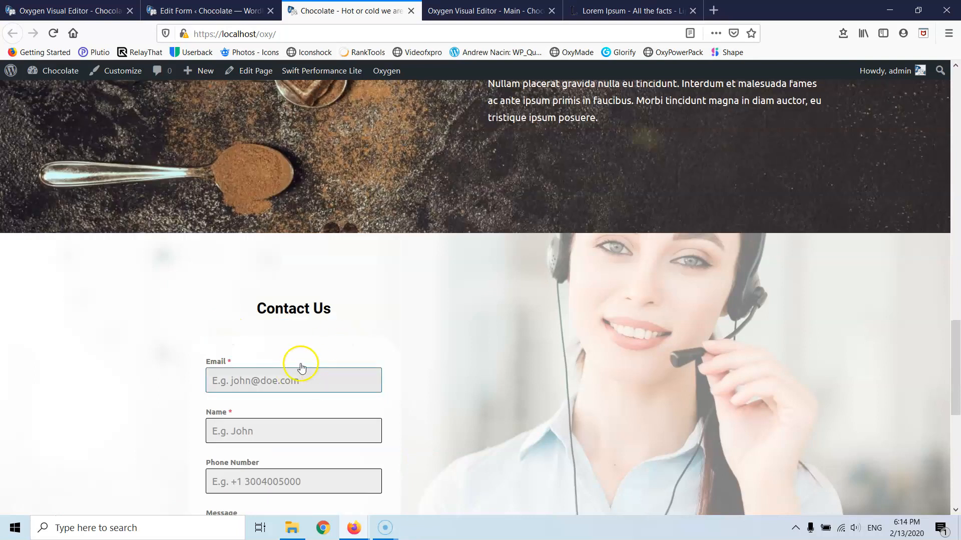
left_click(95, 10)
left_click(323, 11)
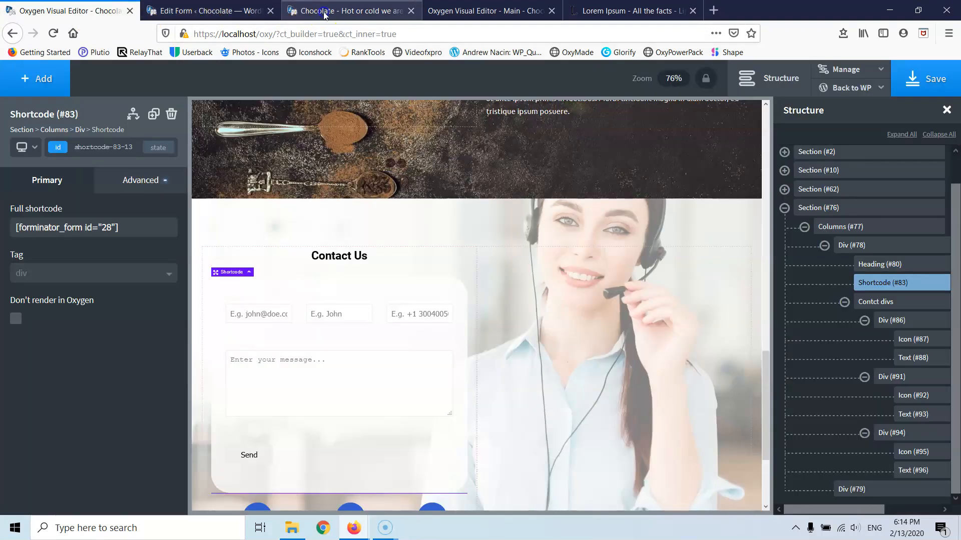
mouse_move(299, 71)
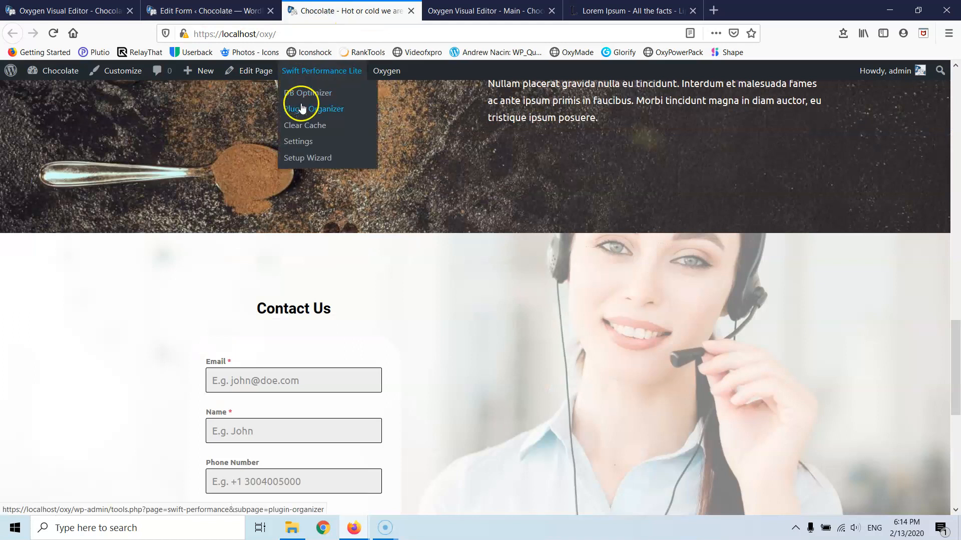
left_click(311, 126)
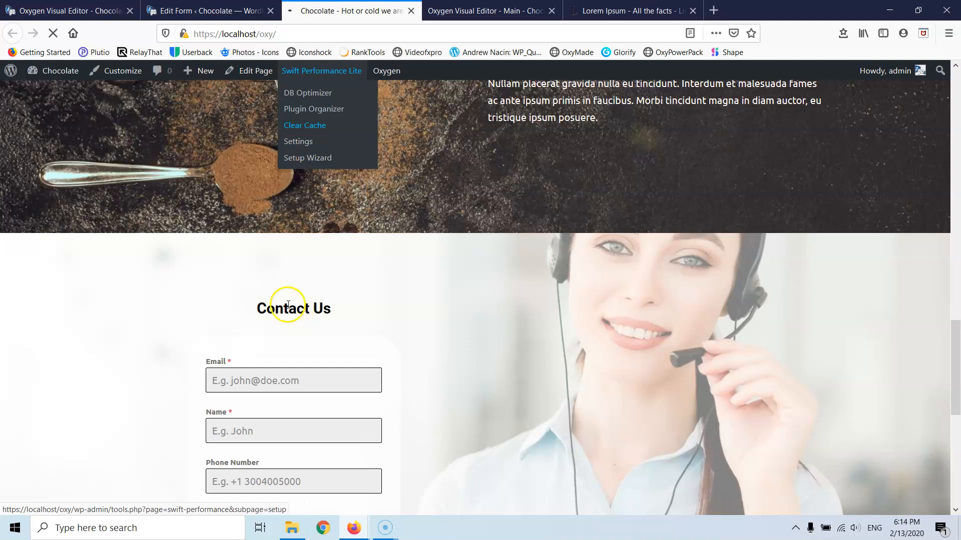
left_click(309, 354)
- Save the Chocolate page in Oxygen, then bring up the Contact form in Forminator
scroll(310, 357, "down", 5)
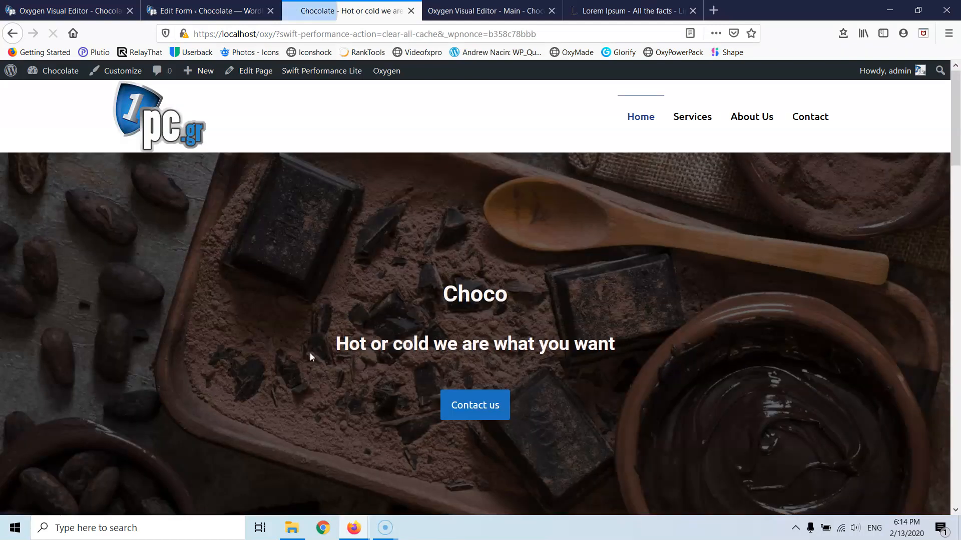
scroll(343, 365, "down", 10)
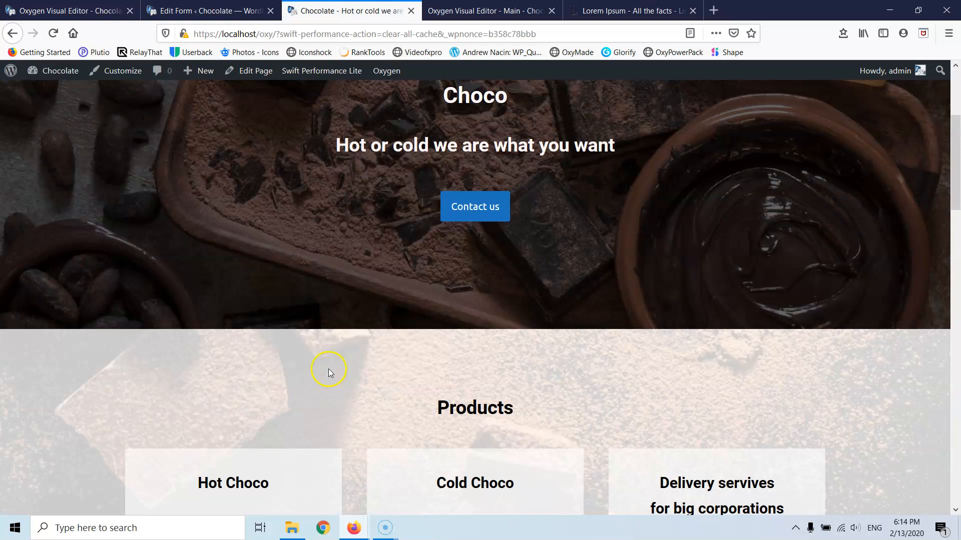
scroll(329, 362, "down", 4)
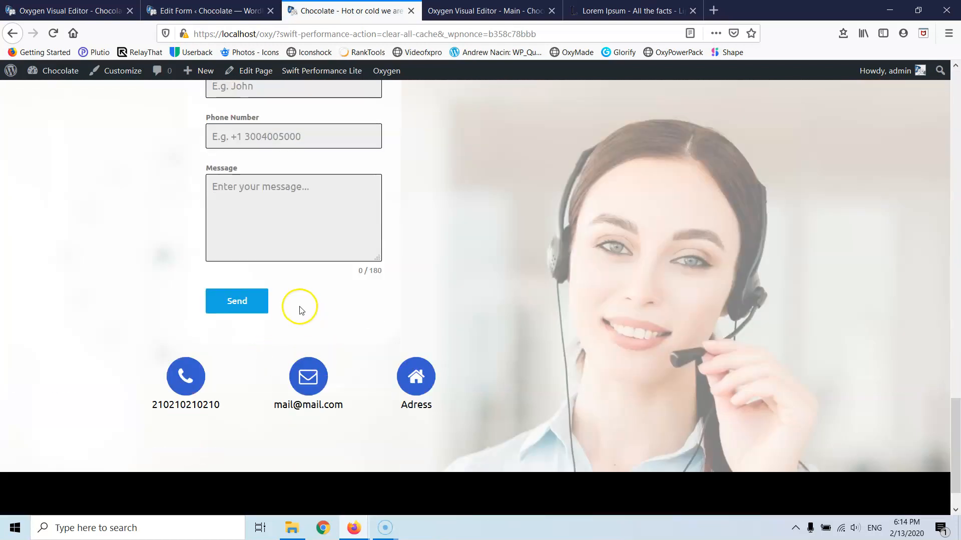
scroll(310, 300, "up", 3)
left_click(135, 13)
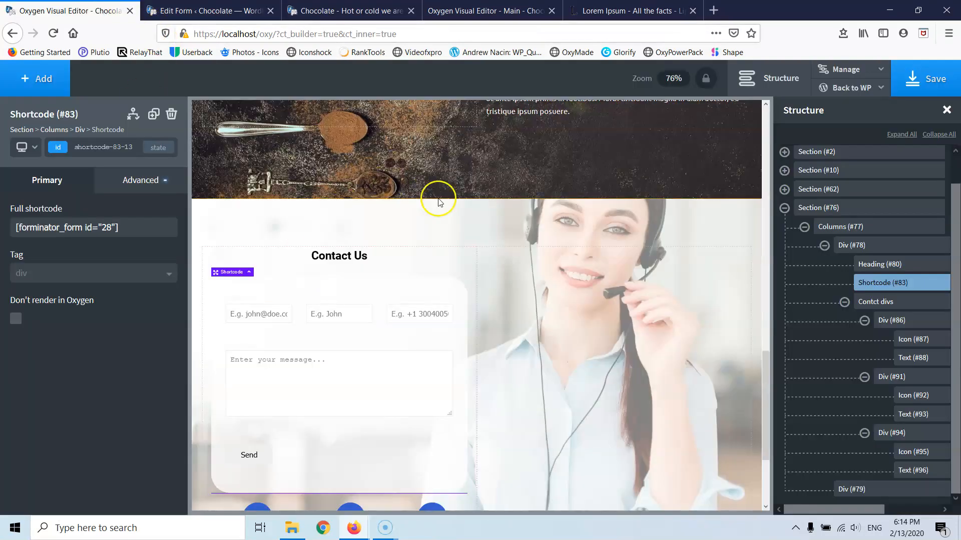
left_click(911, 87)
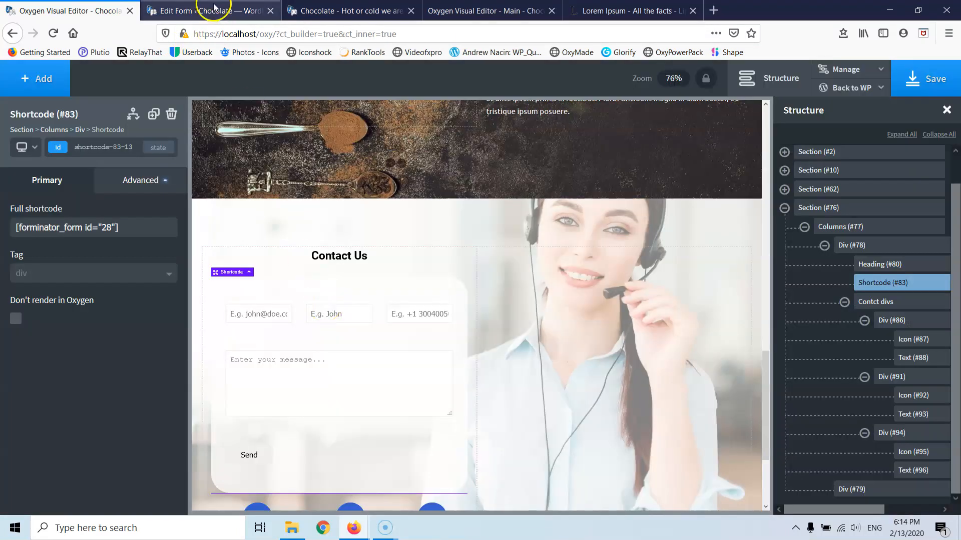
left_click(210, 11)
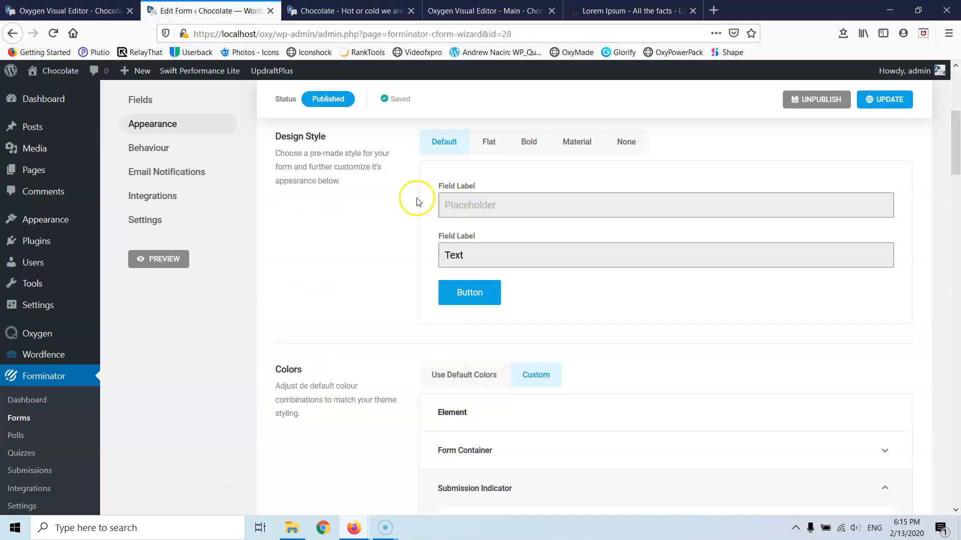
- Update the Contact form from its Fields view, then reload the live Chocolate page
scroll(414, 200, "up", 3)
left_click(141, 237)
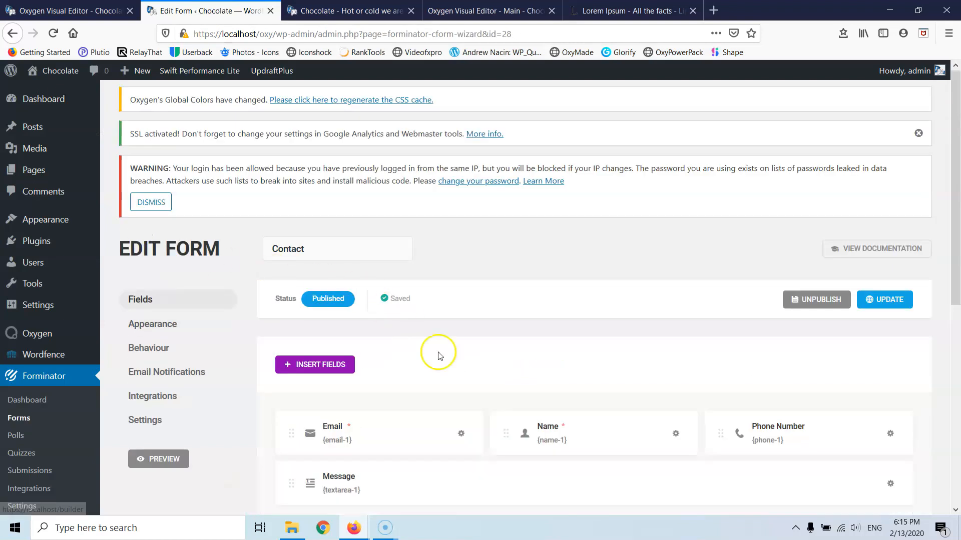
scroll(480, 326, "down", 3)
left_click(891, 103)
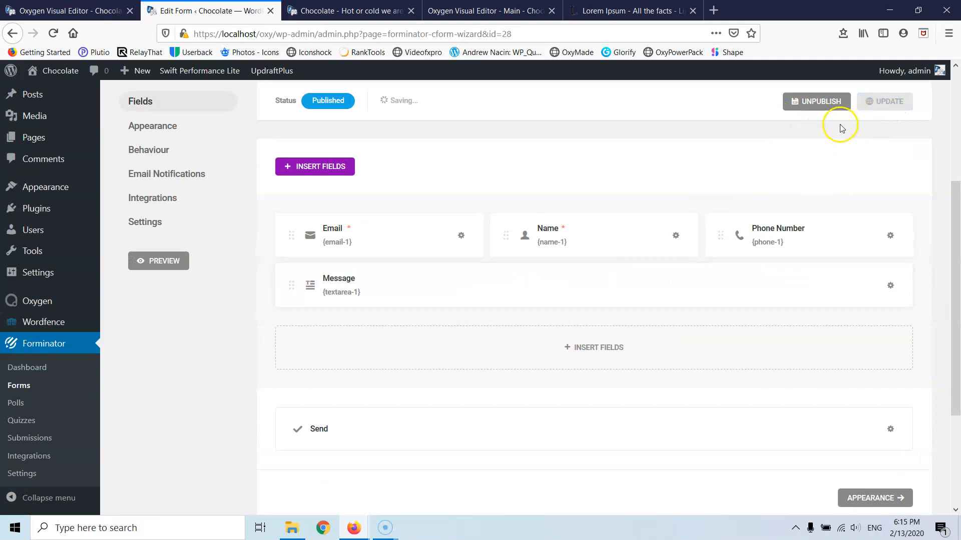
left_click(353, 8)
left_click(53, 33)
- Clear the cache via Swift Performance Lite and scroll down to recheck the Contact Us form
left_click(368, 172)
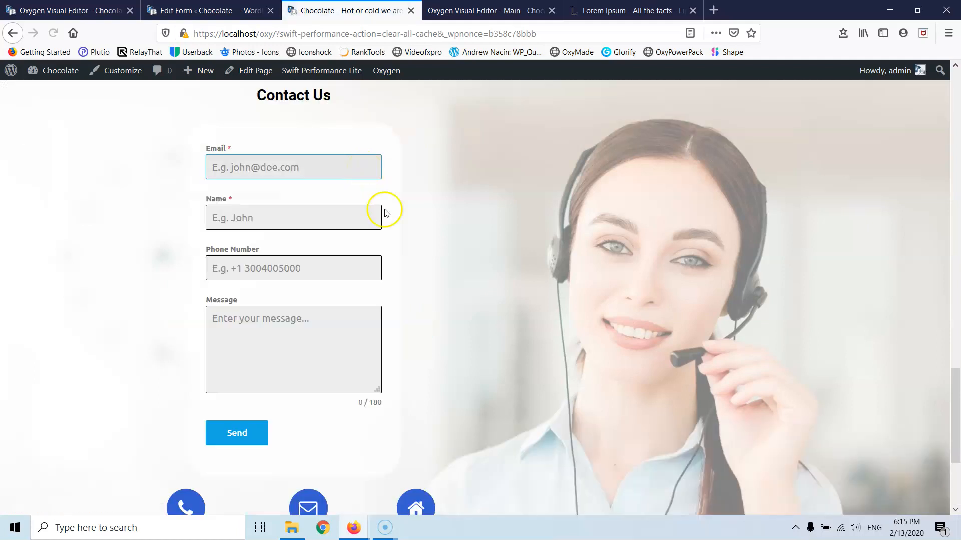
scroll(399, 225, "up", 6)
scroll(398, 225, "down", 7)
scroll(399, 228, "up", 6)
mouse_move(322, 70)
left_click(305, 126)
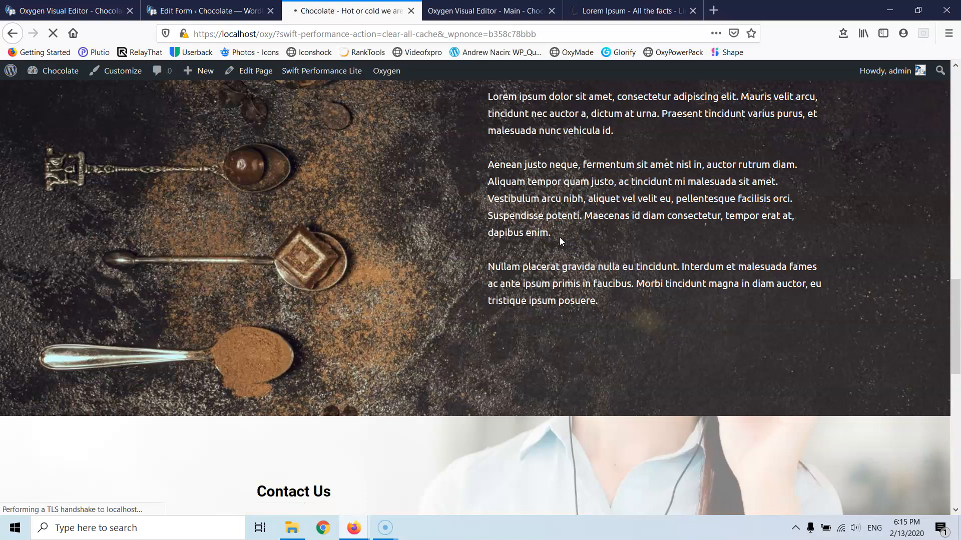
scroll(557, 237, "down", 7)
scroll(520, 228, "down", 10)
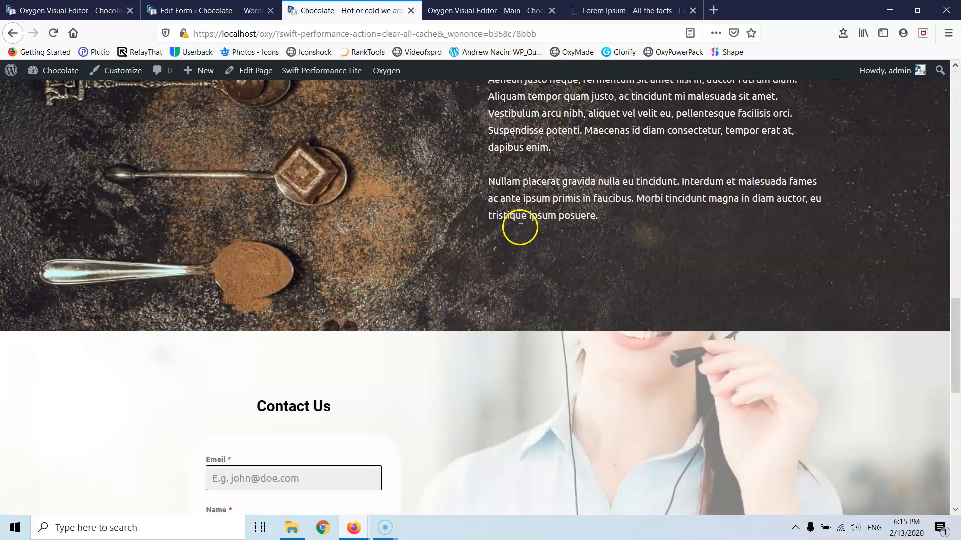
- Save the Contact form in Forminator again with UPDATE
left_click(77, 9)
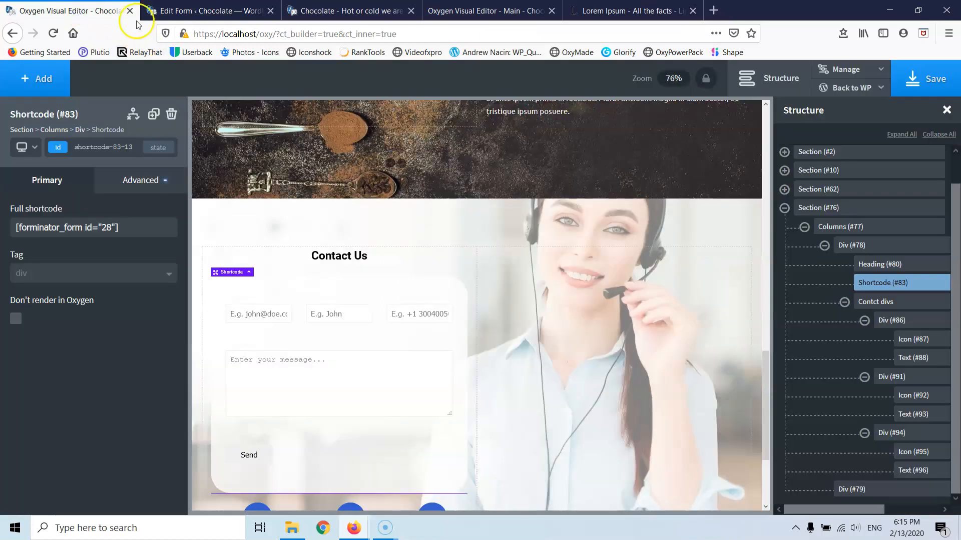
left_click(200, 11)
left_click(869, 119)
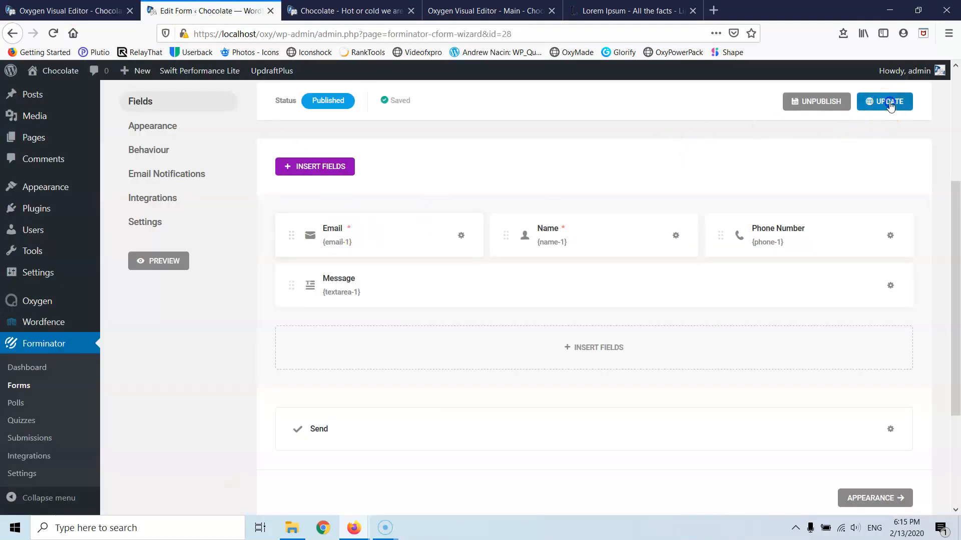
left_click(95, 12)
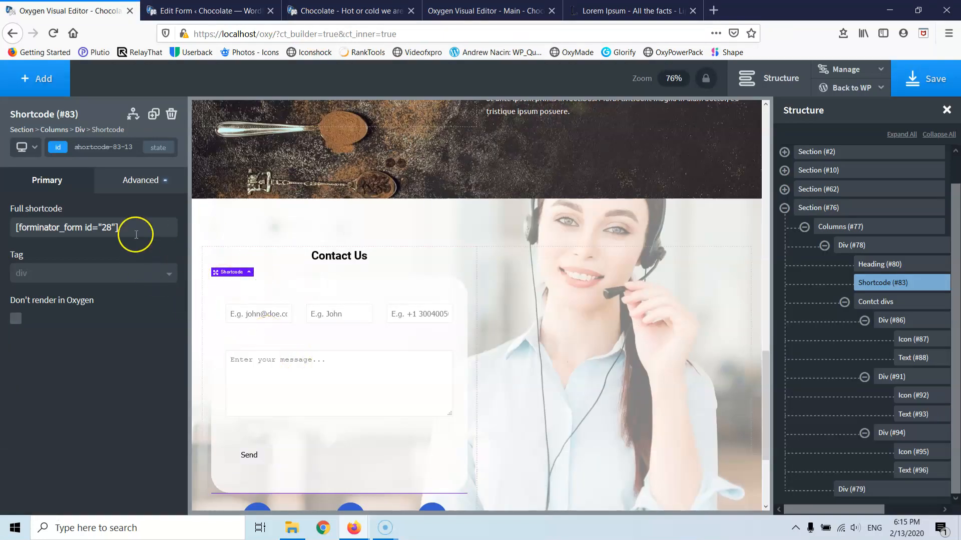
- Delete and paste back the [forminator_form id="28"] shortcode, then save the page
left_click_drag(132, 230, 27, 228)
key("BackSpace")
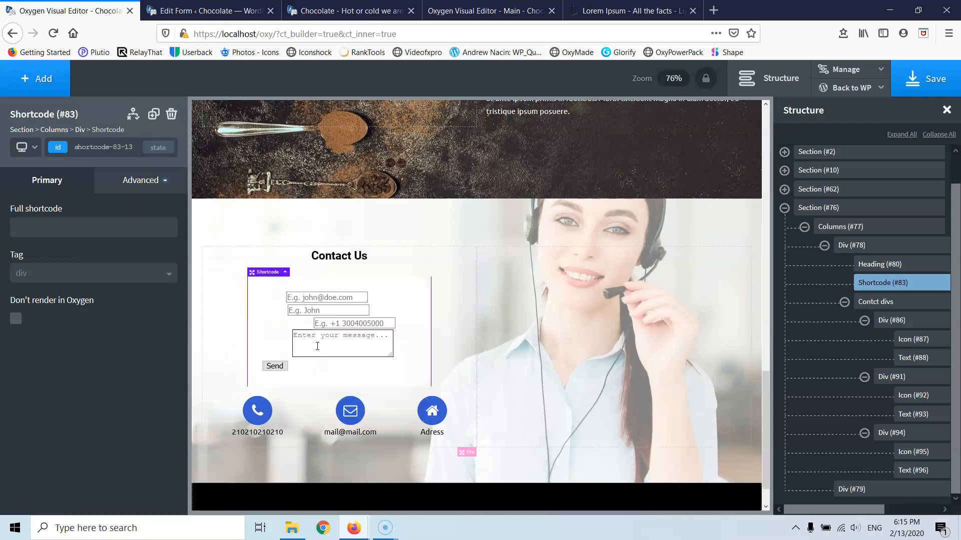
left_click(140, 229)
type("[forminator_form id=\"28\"]")
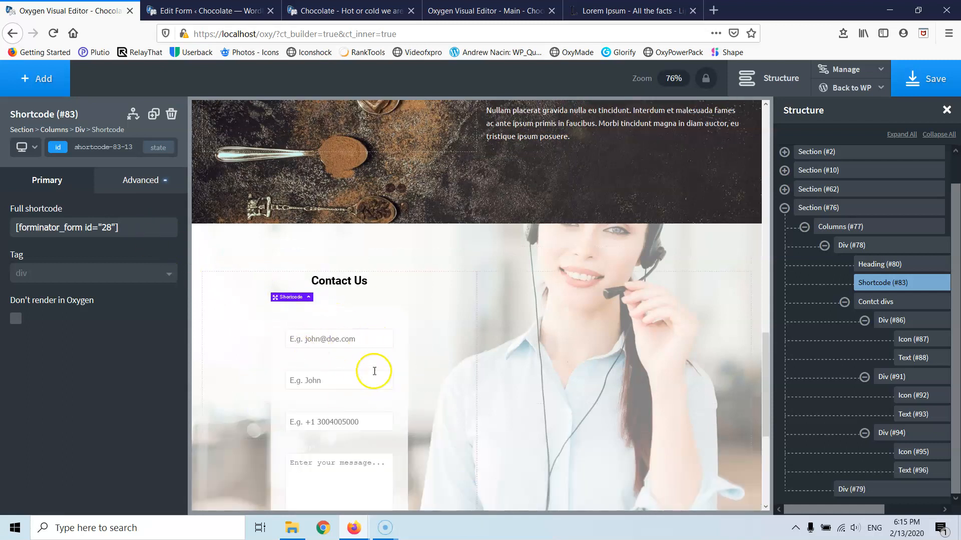
left_click(948, 74)
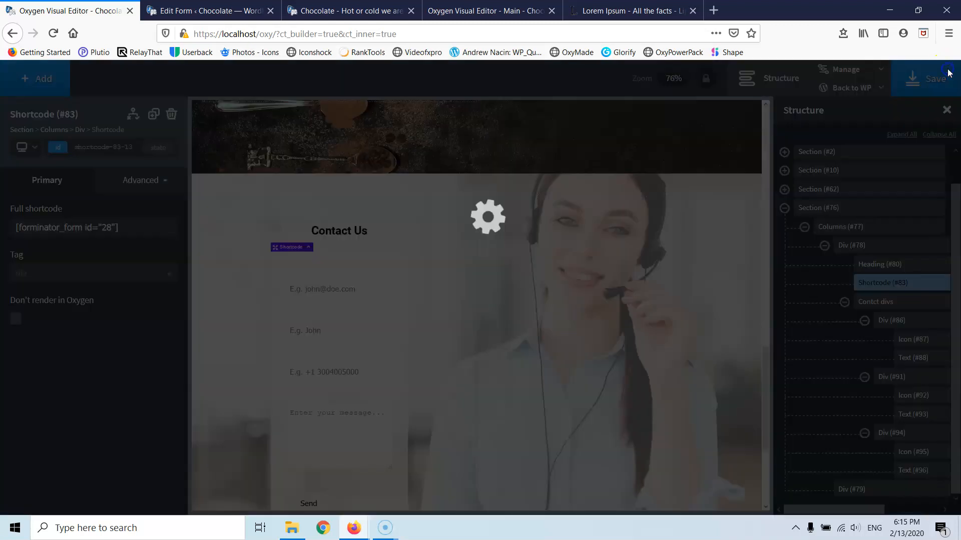
left_click(232, 10)
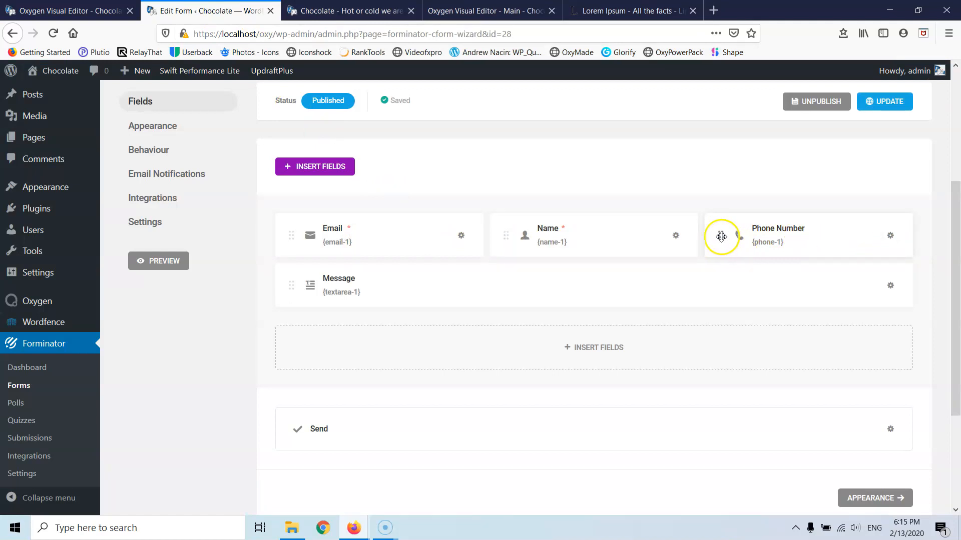
- Delete the Phone Number field and move Name onto its own row below Email
left_click(889, 236)
left_click(842, 307)
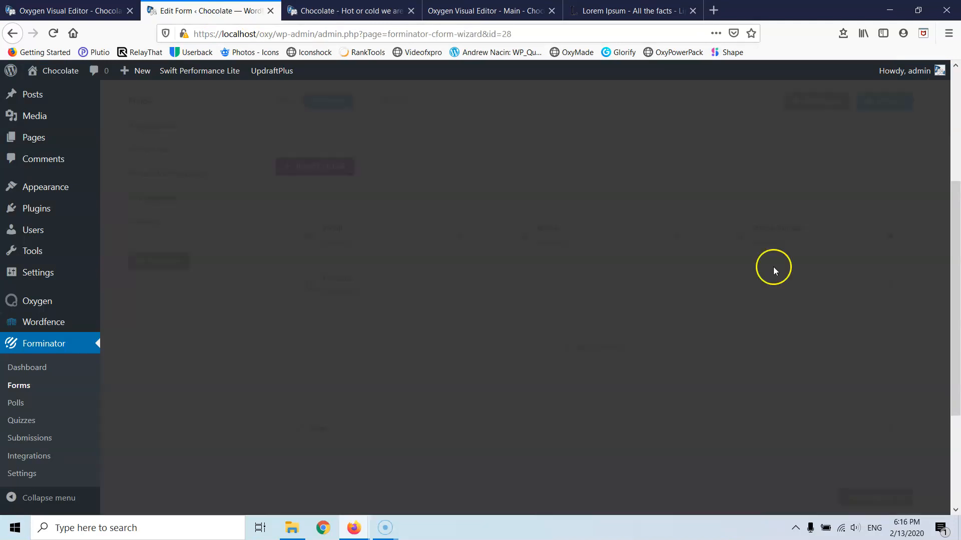
left_click(582, 331)
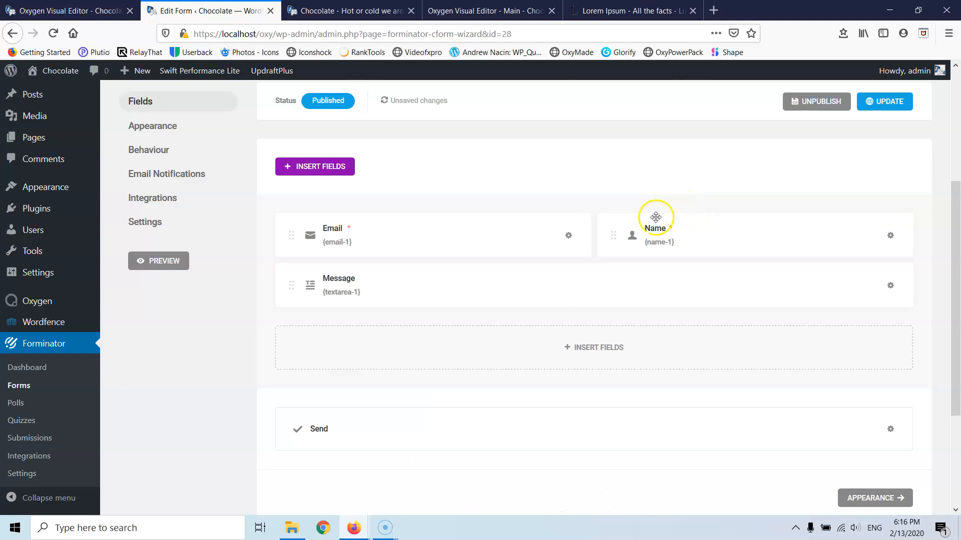
left_click_drag(620, 232, 317, 260)
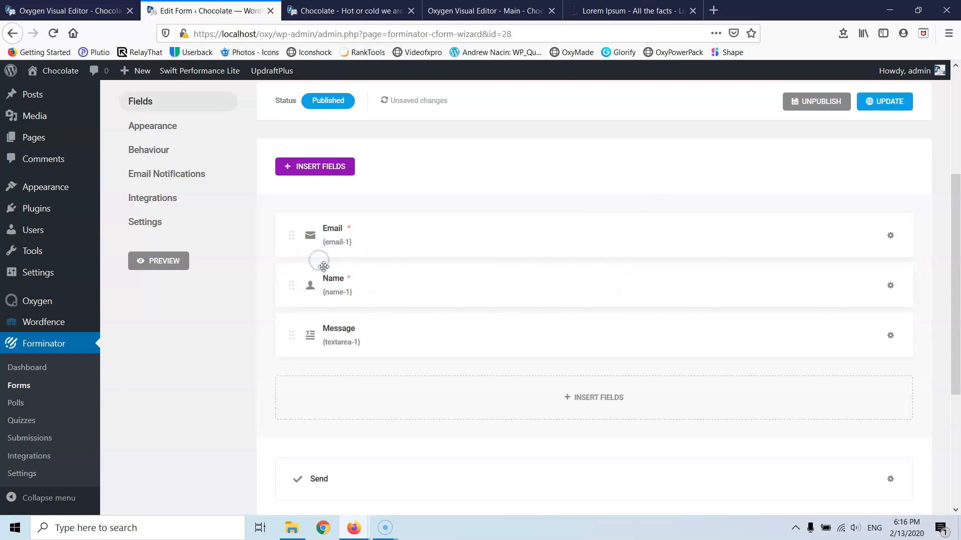
- Update the form and reload the live Chocolate page
left_click(879, 102)
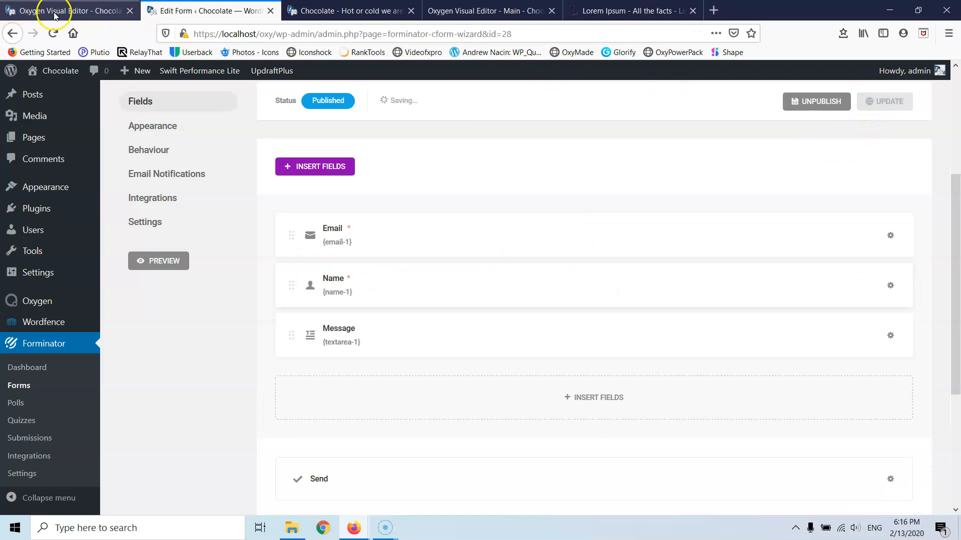
left_click(316, 10)
left_click(58, 34)
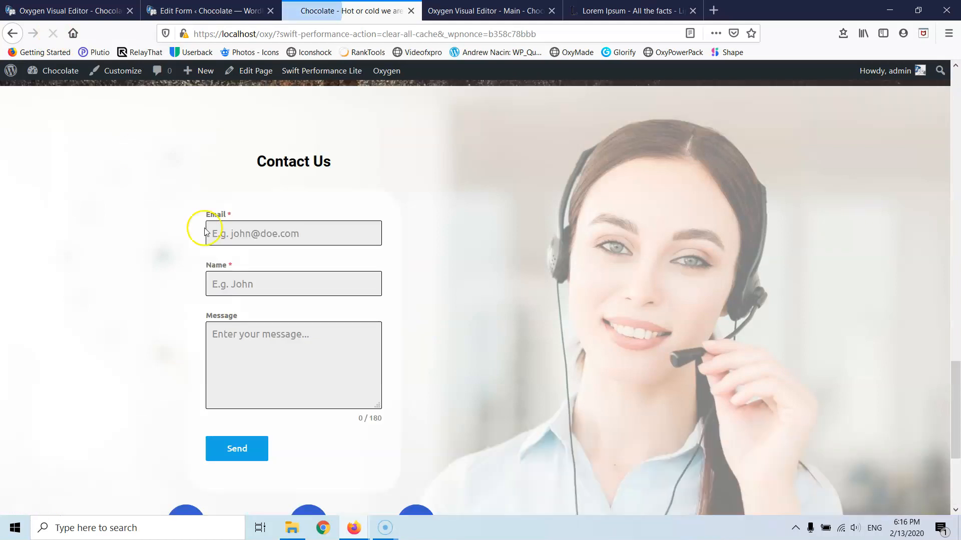
- Clear the contact form's Height, set its Width to 500 px in Size & Spacing, and save
left_click(92, 7)
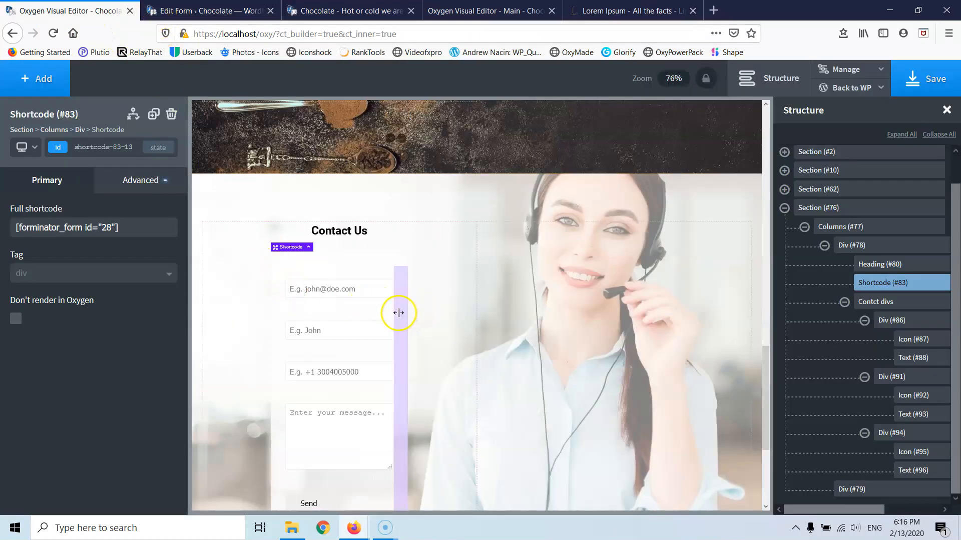
left_click(379, 315)
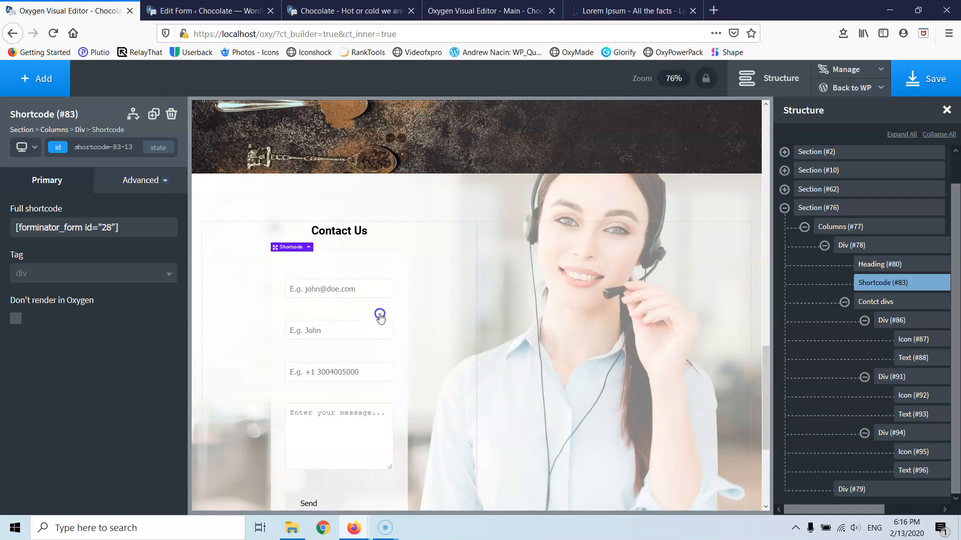
left_click(129, 180)
left_click(71, 253)
left_click(24, 395)
type("500")
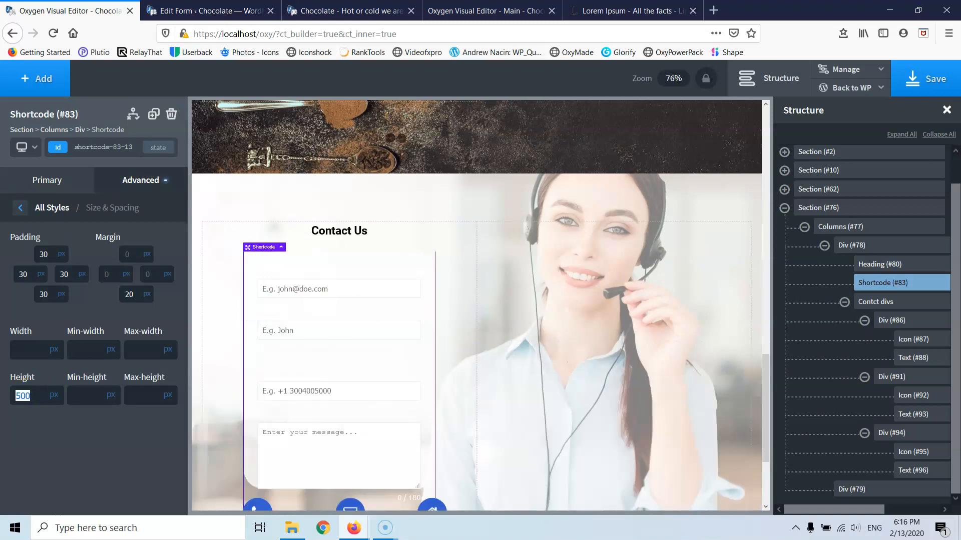
key("BackSpace")
key("BackSpace")
key("BackSpace")
left_click(31, 351)
type("550")
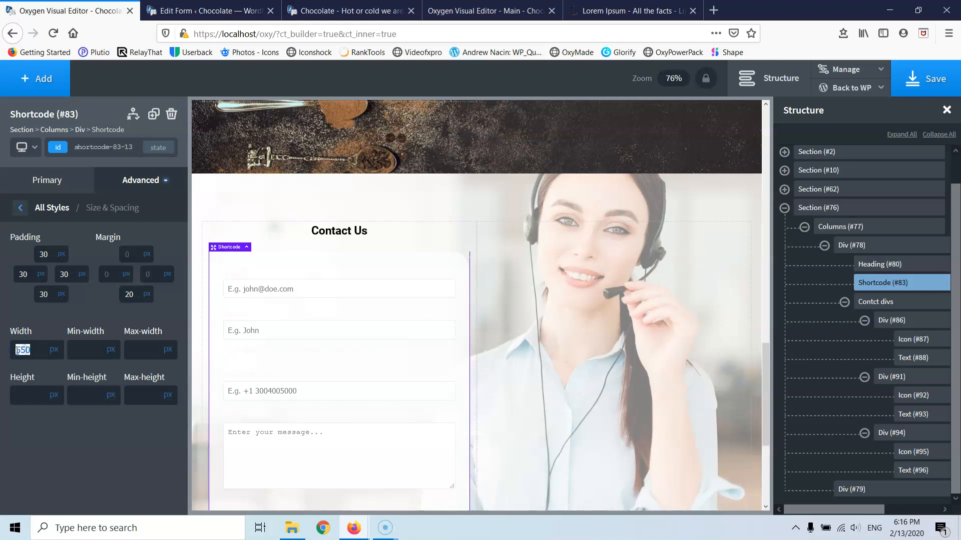
type("500")
scroll(516, 325, "down", 3)
scroll(515, 328, "up", 1)
left_click(929, 79)
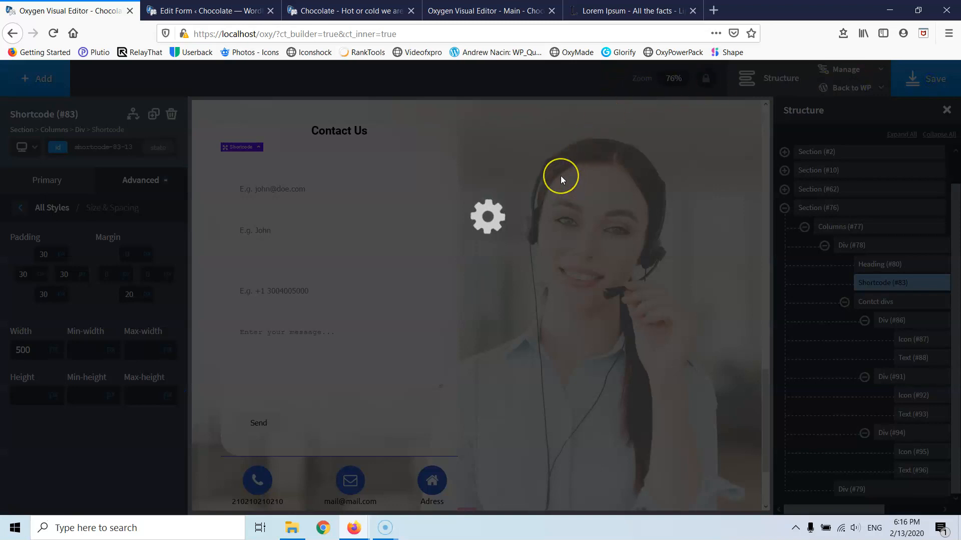
scroll(560, 176, "up", 7)
scroll(560, 175, "up", 10)
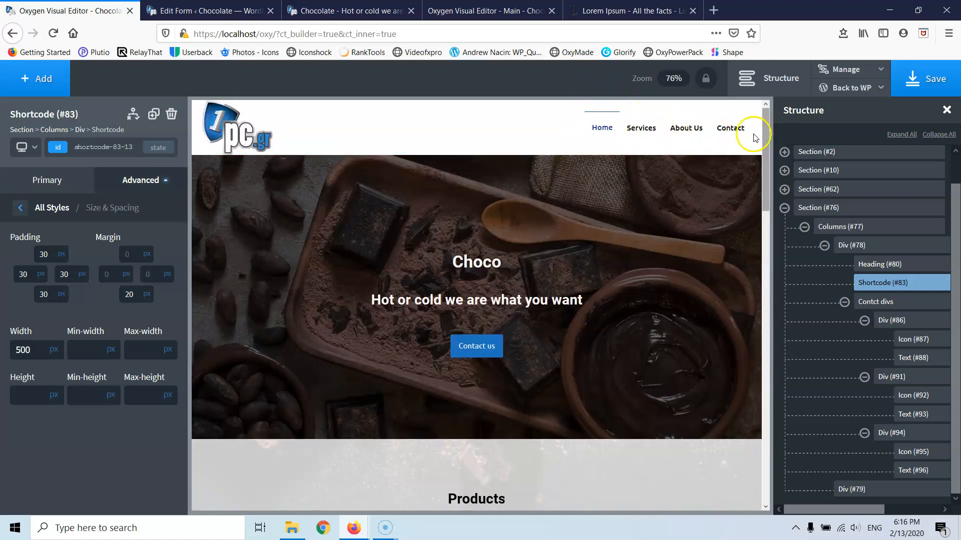
- Change the Products section's (#10) ID to lowercase 'products'
scroll(395, 263, "down", 3)
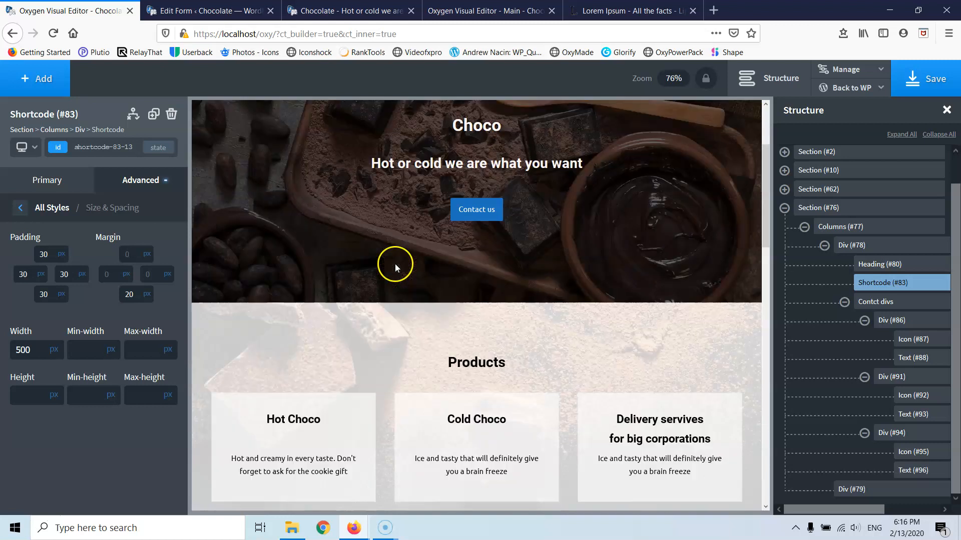
left_click(333, 310)
left_click(109, 148)
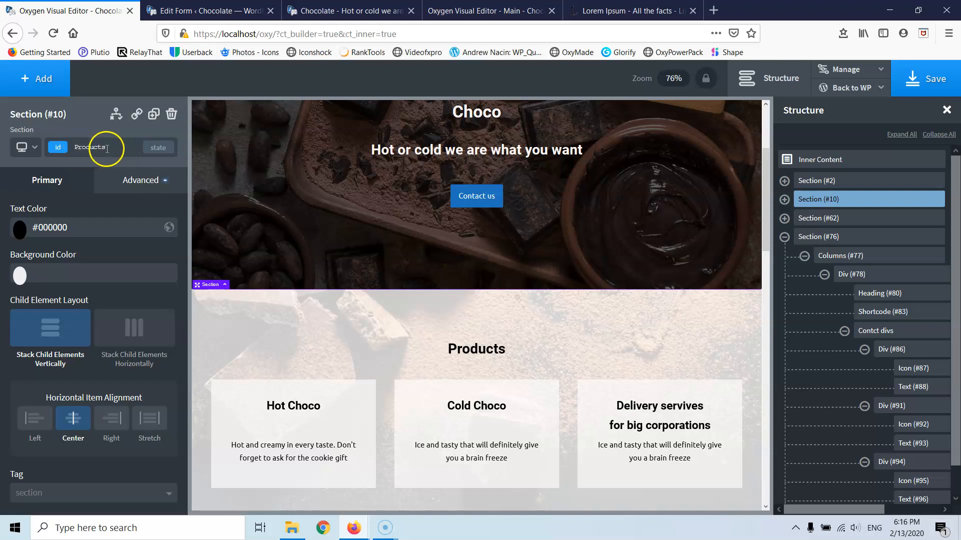
left_click(70, 148)
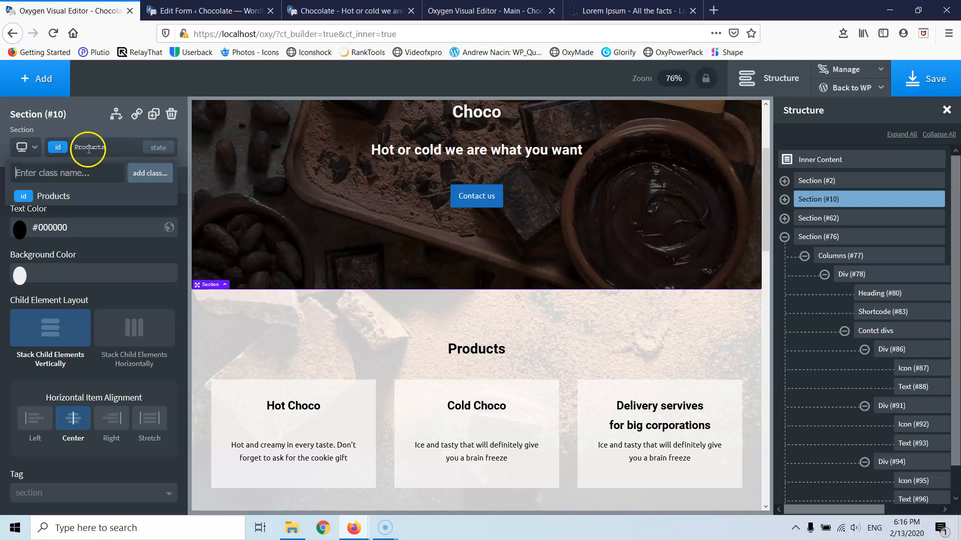
left_click(106, 147)
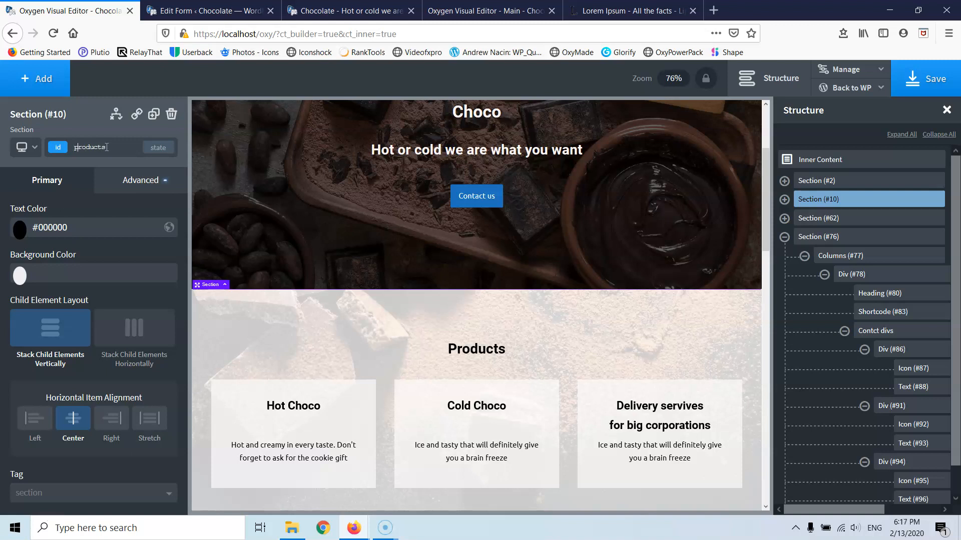
left_click(259, 239)
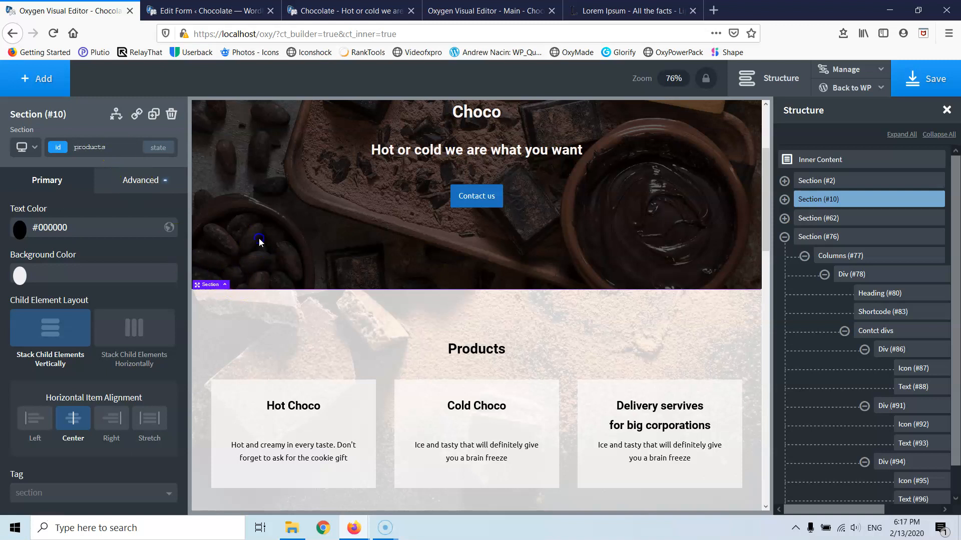
left_click(262, 276)
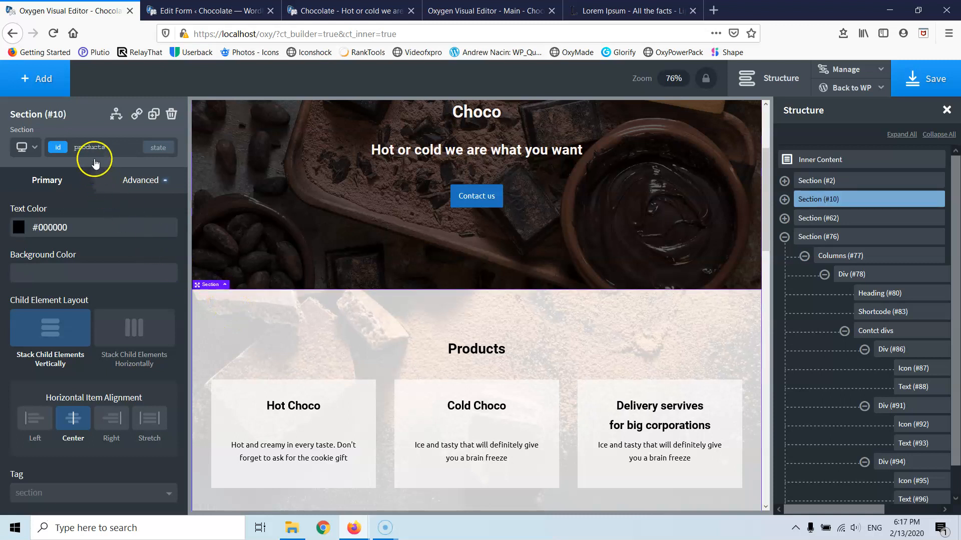
left_click(112, 150)
double_click(81, 149)
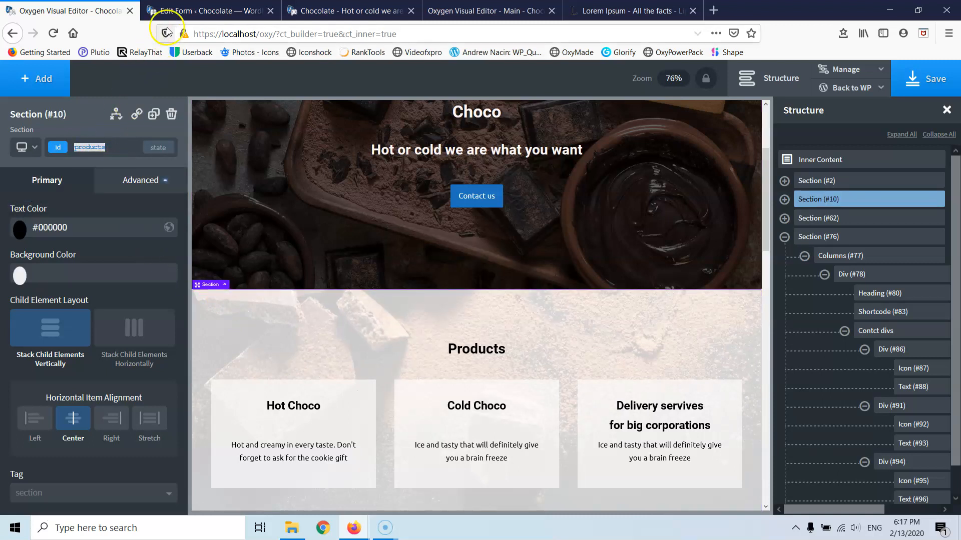
- Go to Appearance > Menus from the Forminator form editor
left_click(165, 10)
mouse_move(118, 199)
left_click(121, 224)
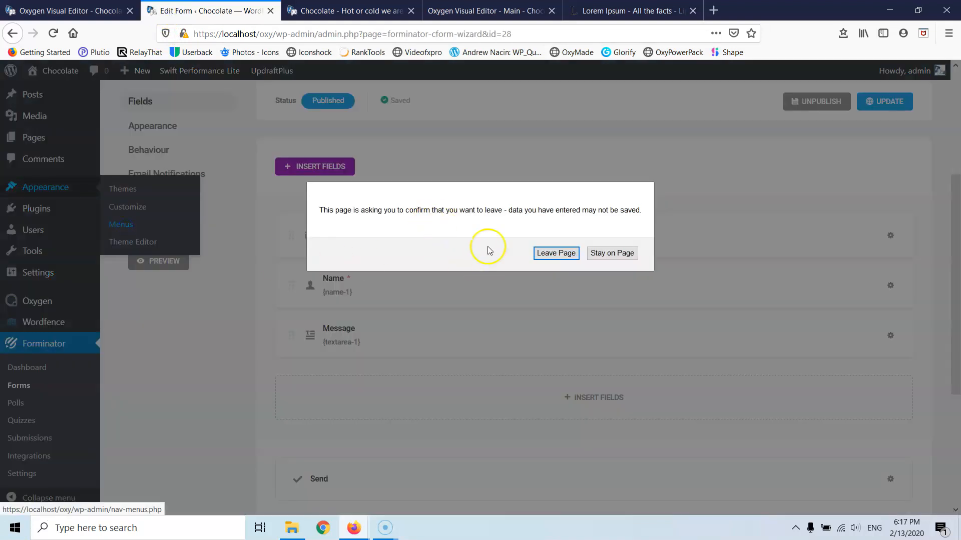
- Leave the form editor, relabel Services as 'Products' linking to #products, and save the menu
left_click(556, 253)
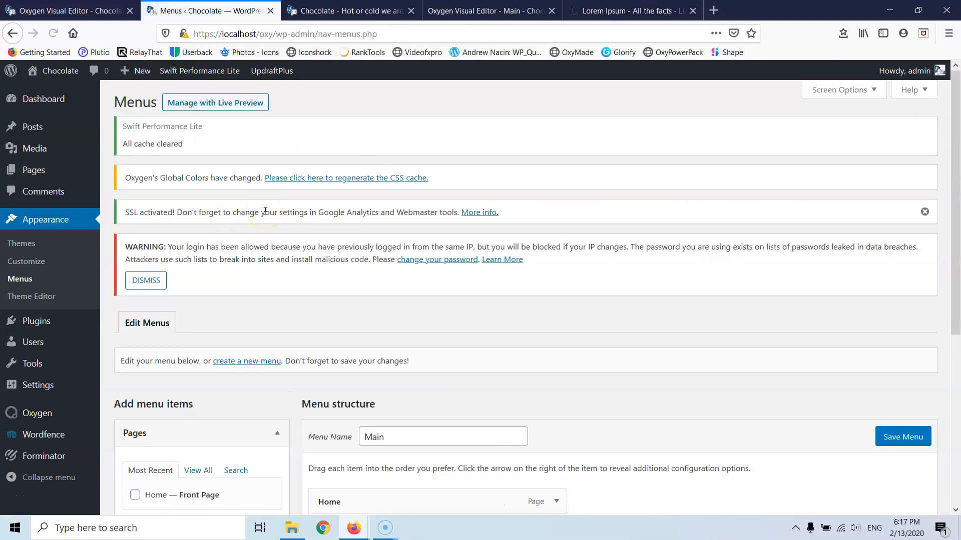
scroll(265, 228, "down", 5)
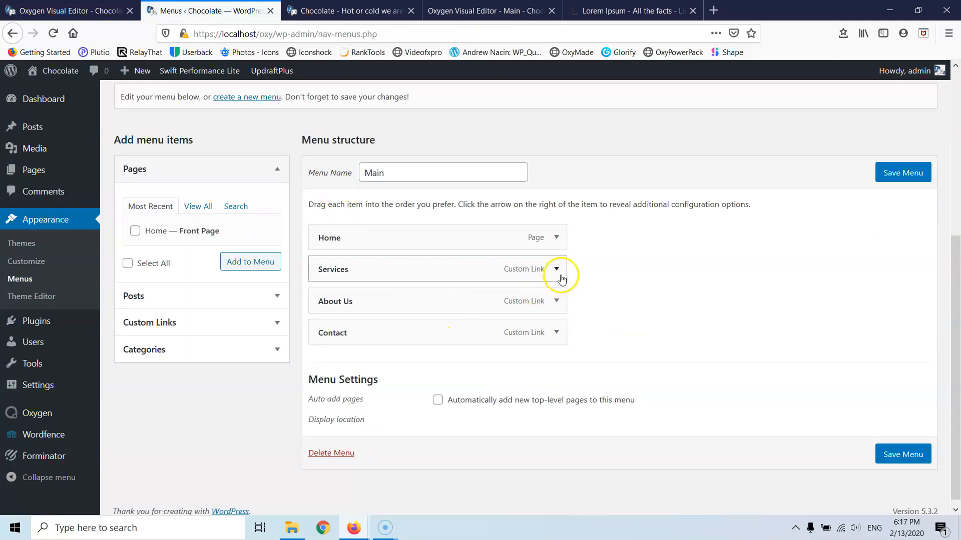
left_click(559, 275)
left_click(340, 315)
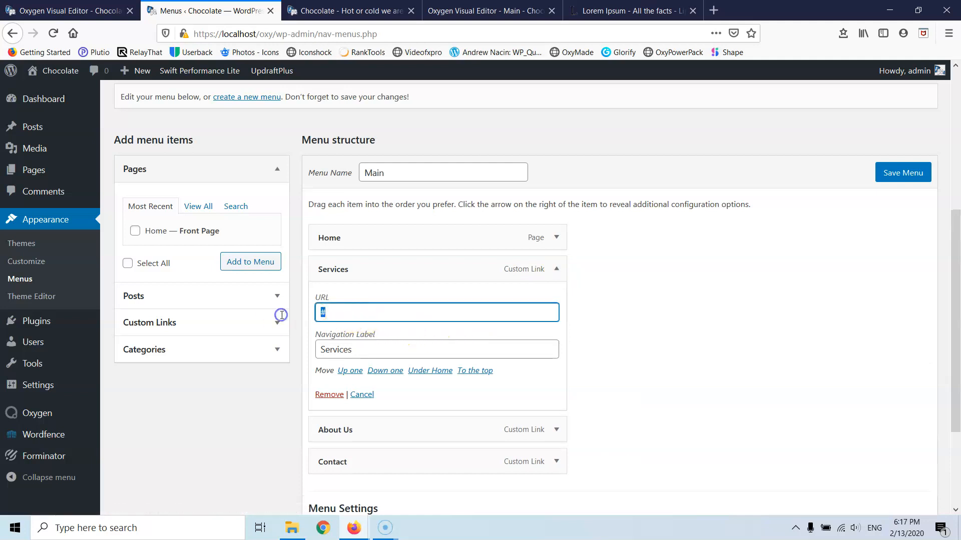
type("products")
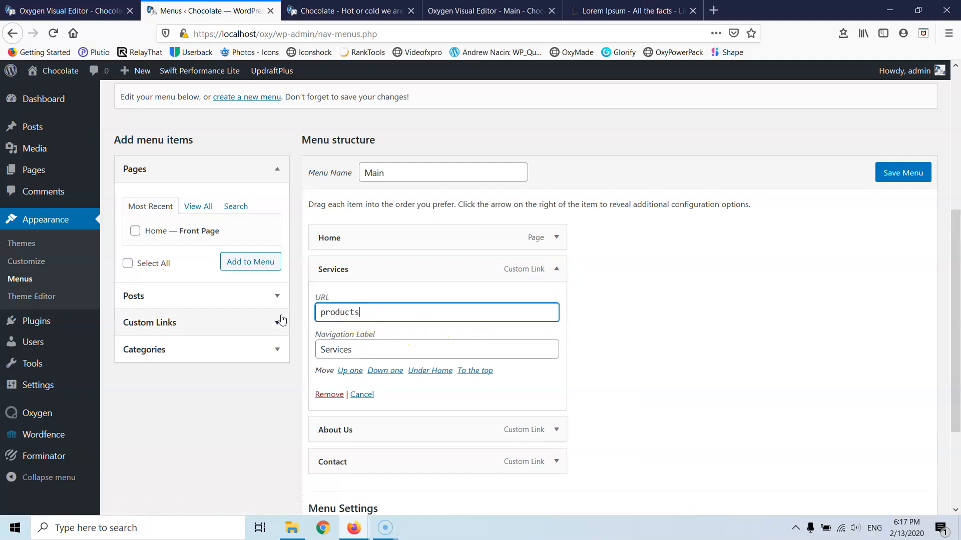
left_click(557, 274)
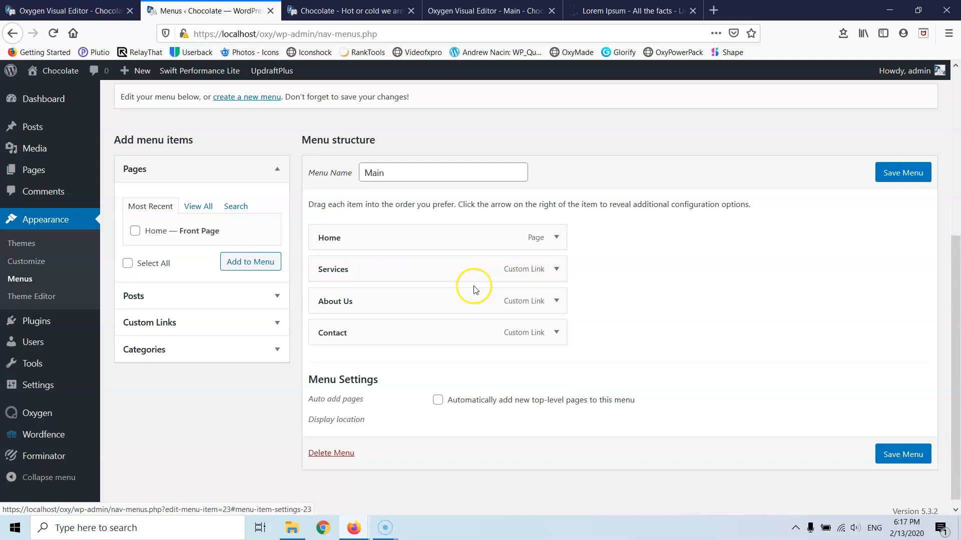
left_click(555, 270)
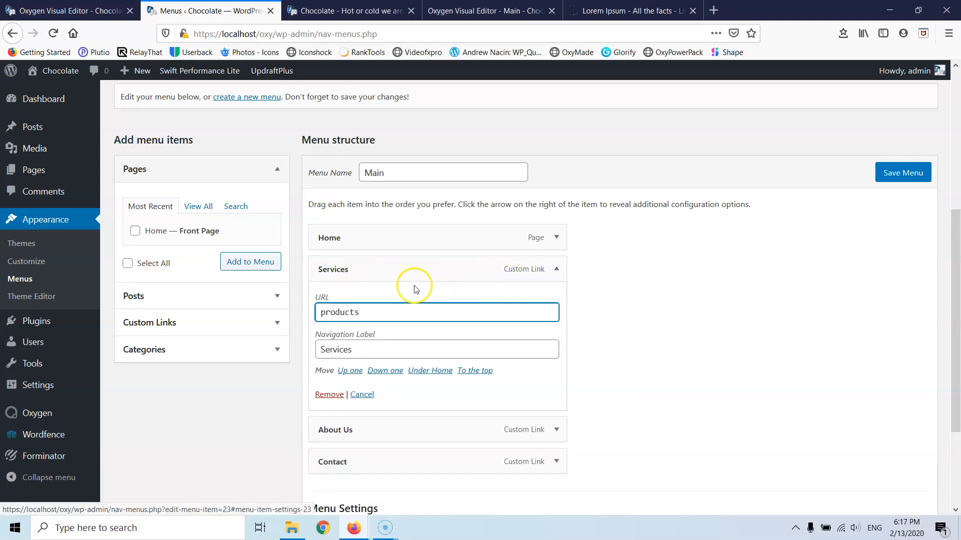
double_click(362, 348)
type("Products")
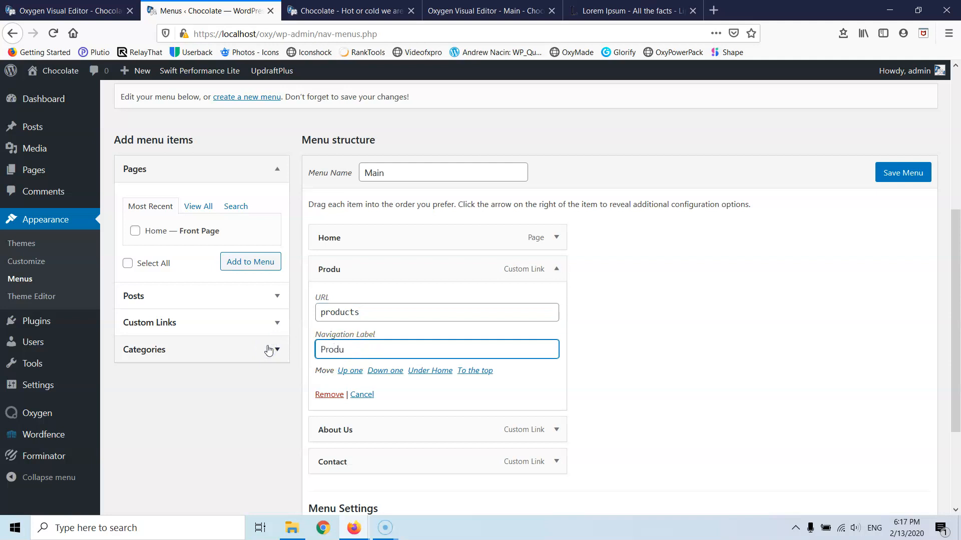
left_click(321, 313)
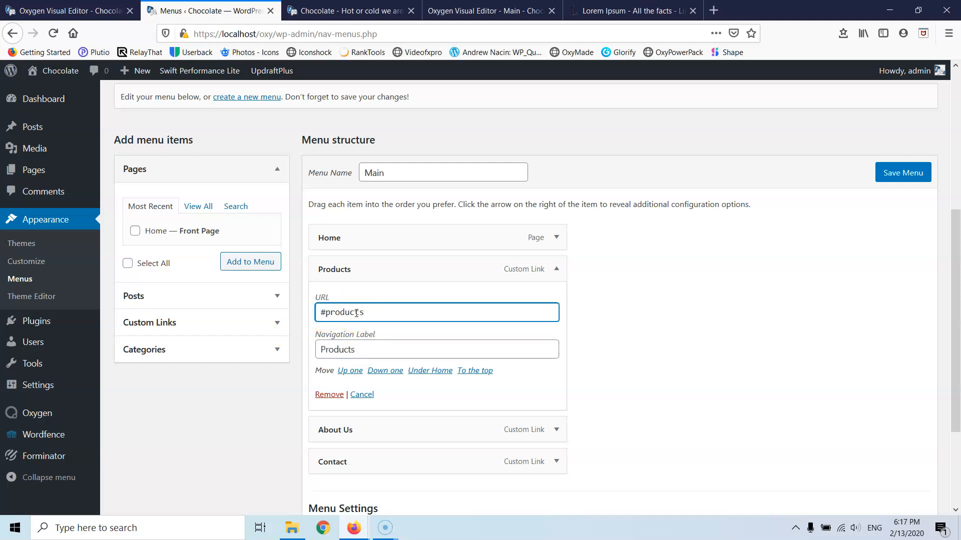
left_click(898, 176)
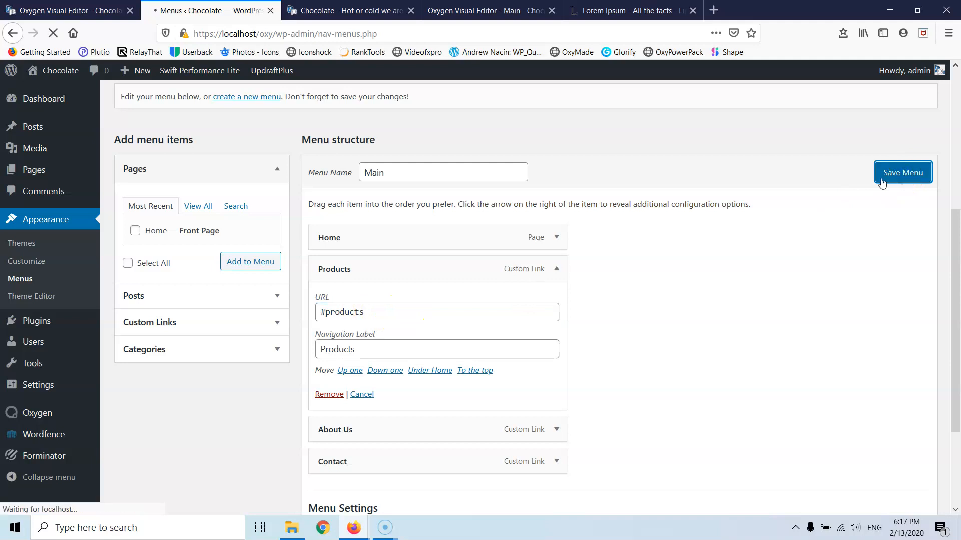
left_click(95, 6)
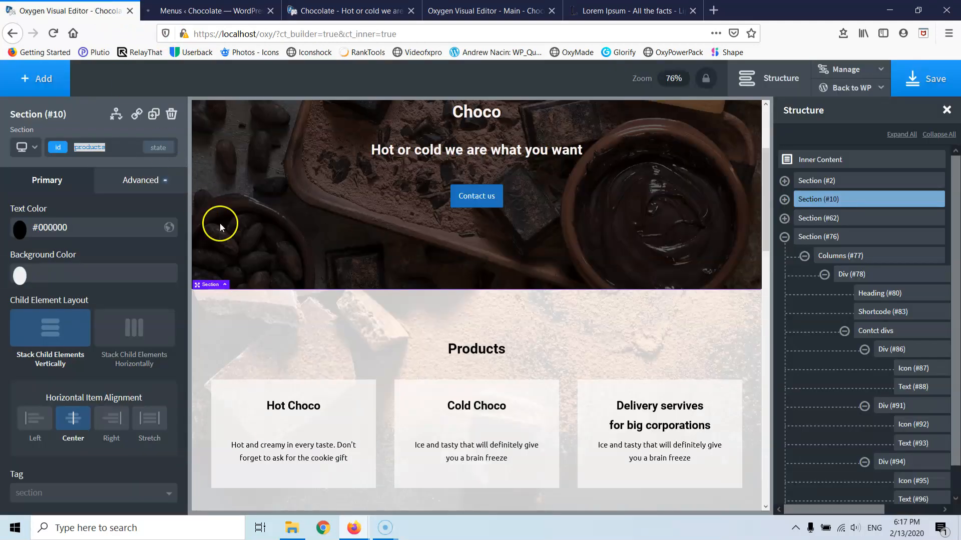
left_click(278, 197)
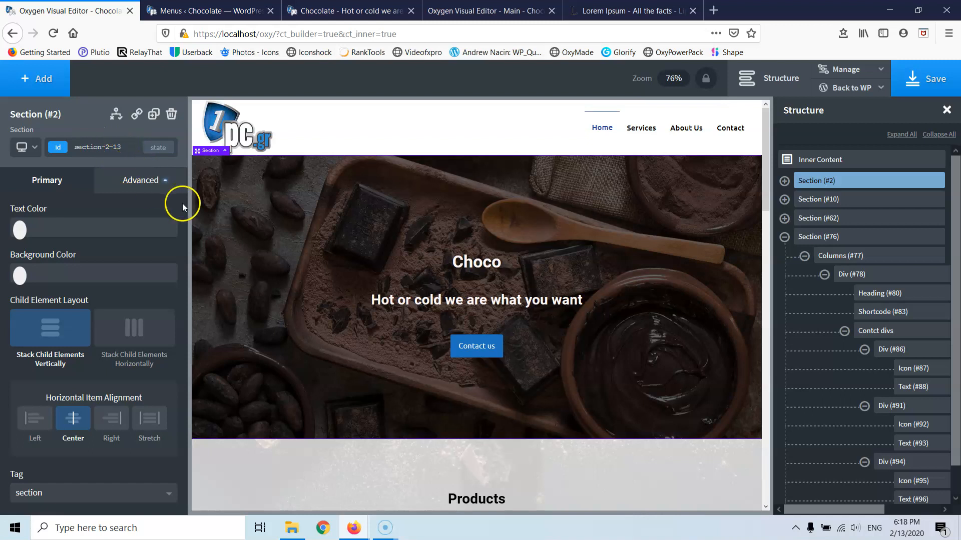
scroll(350, 330, "down", 10)
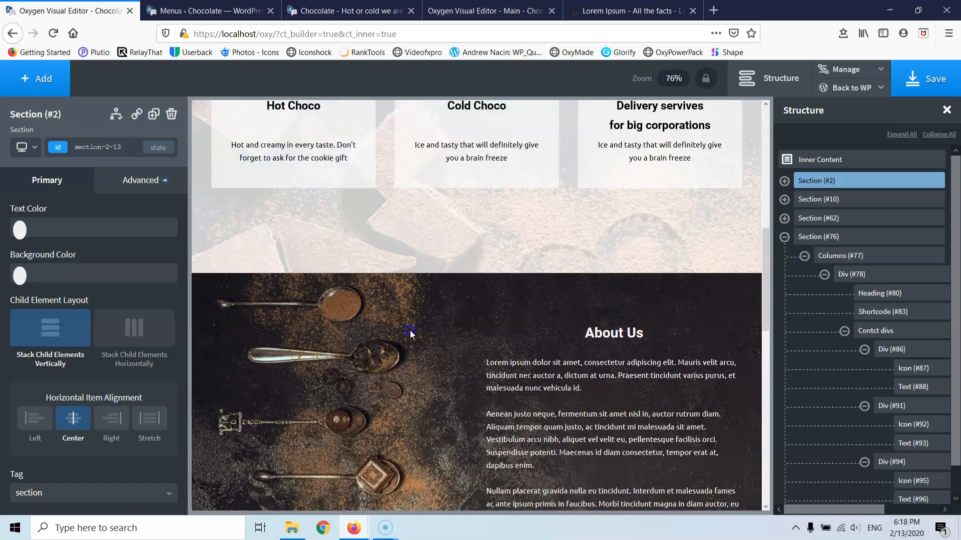
left_click(410, 333)
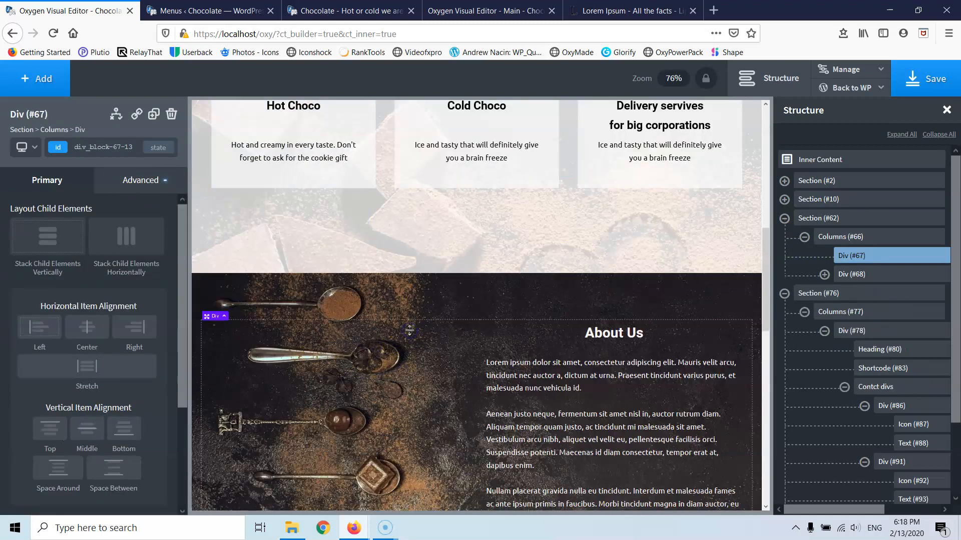
left_click(306, 302)
left_click(34, 145)
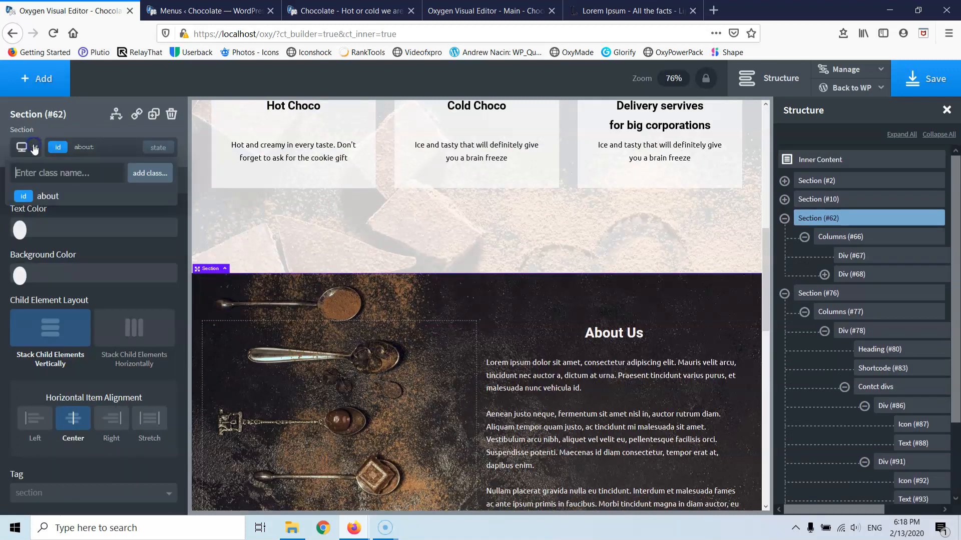
left_click(112, 144)
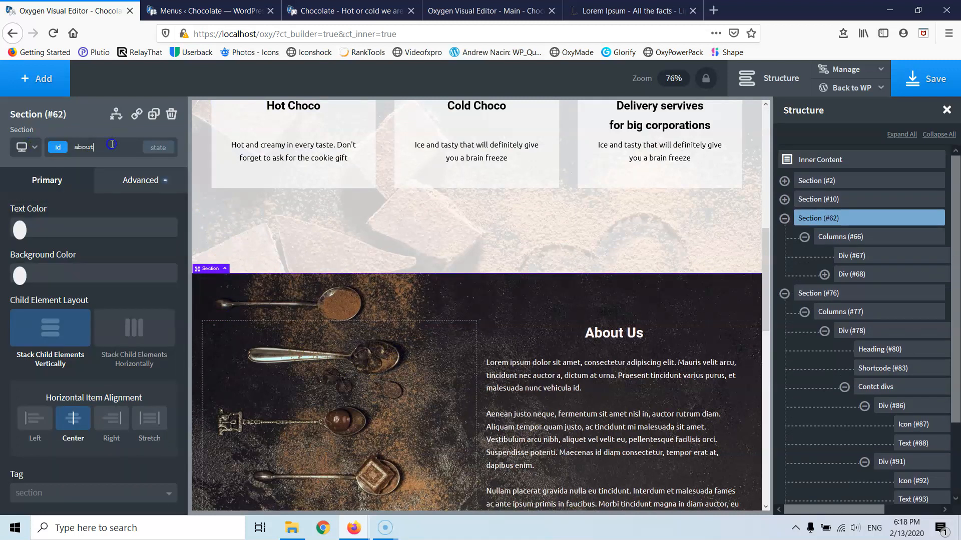
left_click(75, 144)
double_click(91, 148)
left_click(91, 148)
double_click(91, 148)
double_click(88, 147)
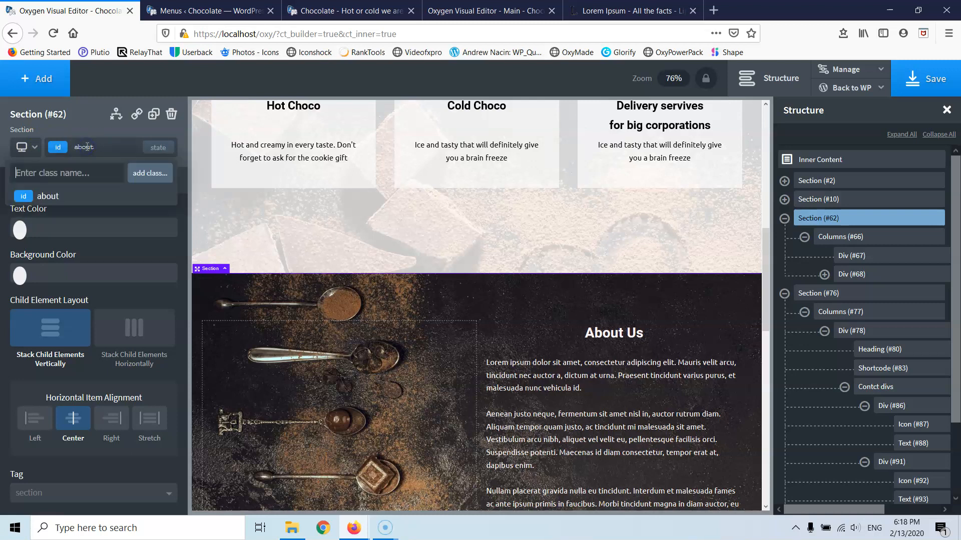
double_click(86, 147)
double_click(86, 147)
double_click(87, 147)
left_click(88, 146)
double_click(88, 145)
left_click(88, 143)
left_click(205, 11)
- Set the About Us menu item's URL to #about and the Contact item's URL to #contact
scroll(353, 332, "down", 5)
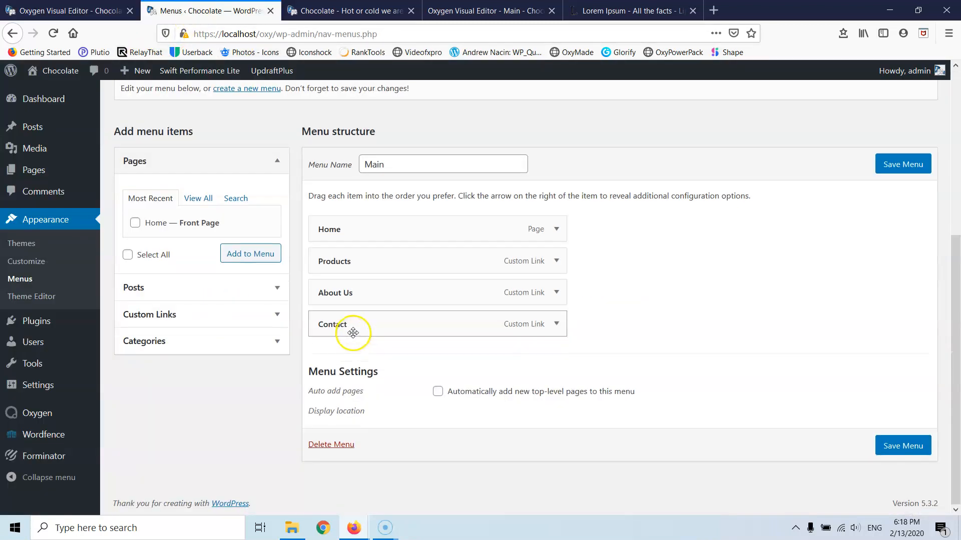
left_click(555, 294)
left_click(369, 336)
type("about")
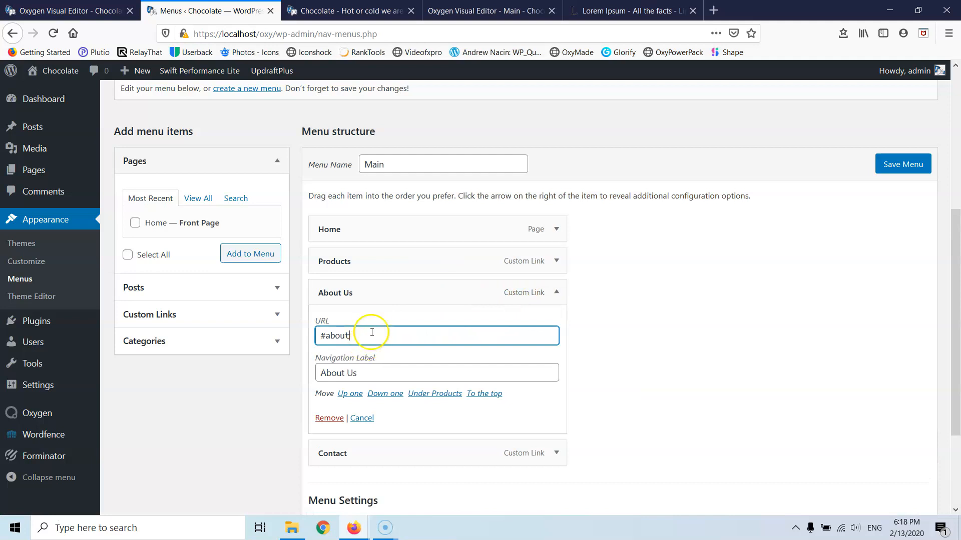
scroll(370, 335, "down", 3)
left_click(555, 325)
left_click(366, 370)
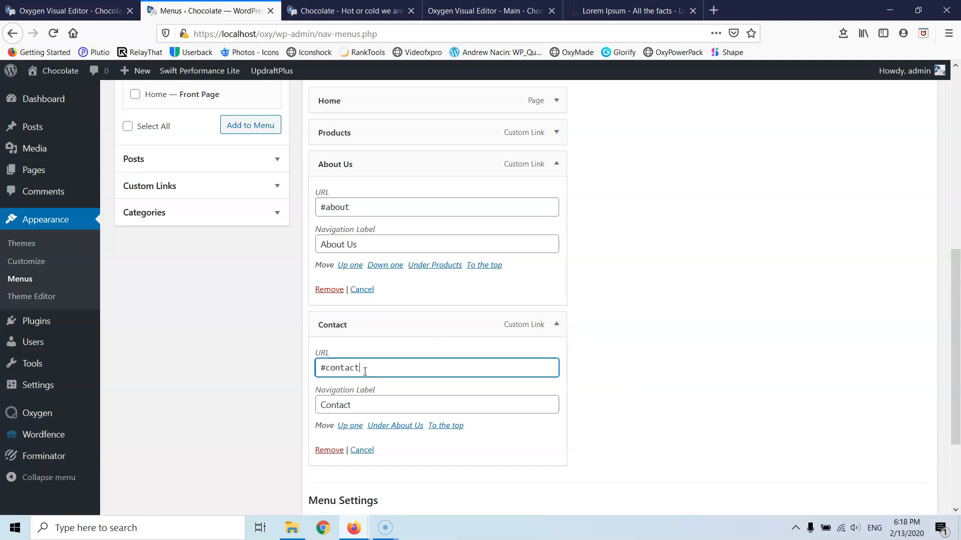
left_click(69, 10)
- Link the hero's Contact us button (#8) to #contact and save the page
scroll(290, 262, "down", 8)
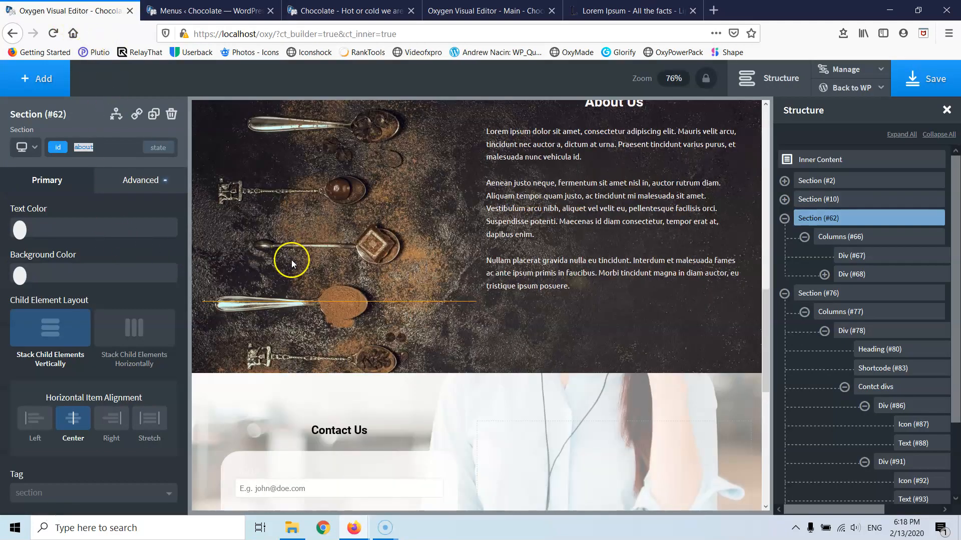
left_click(358, 173)
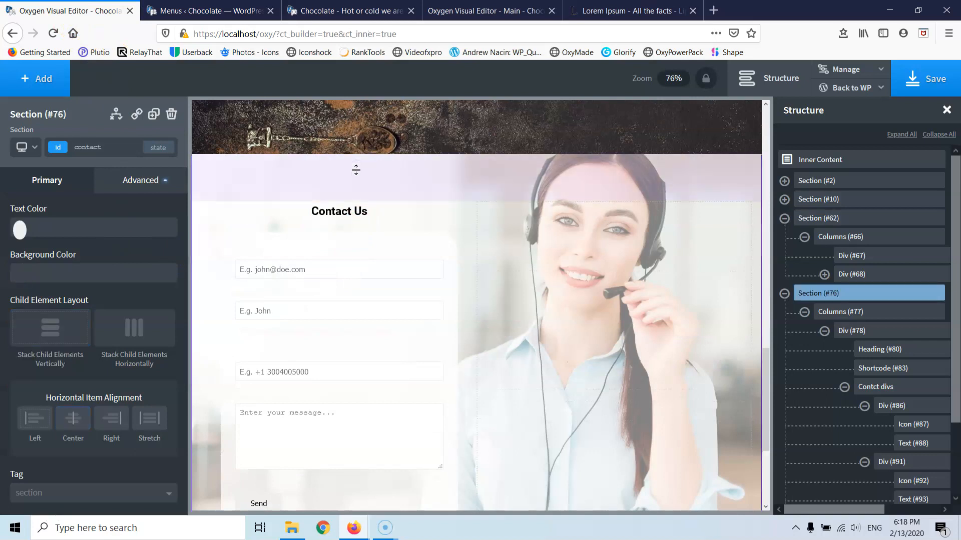
double_click(97, 148)
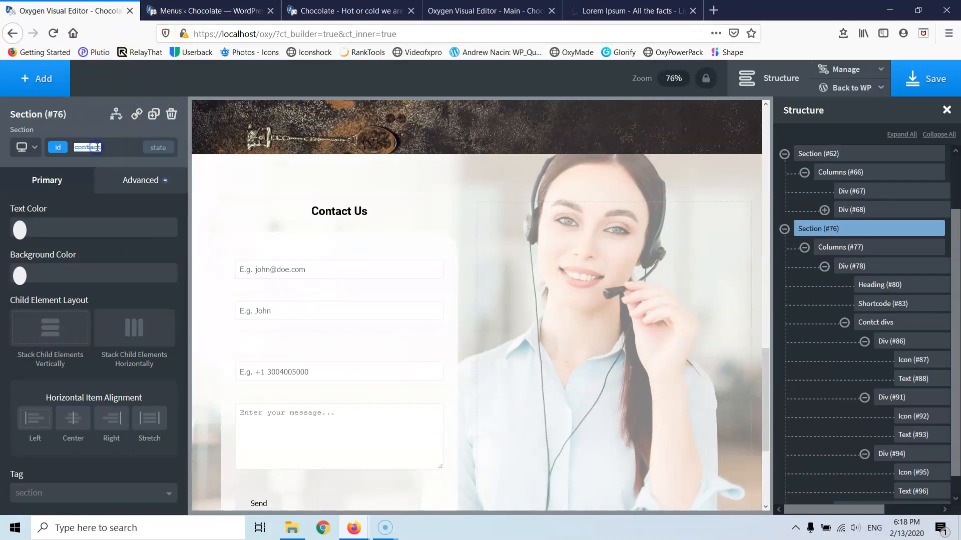
scroll(446, 300, "up", 20)
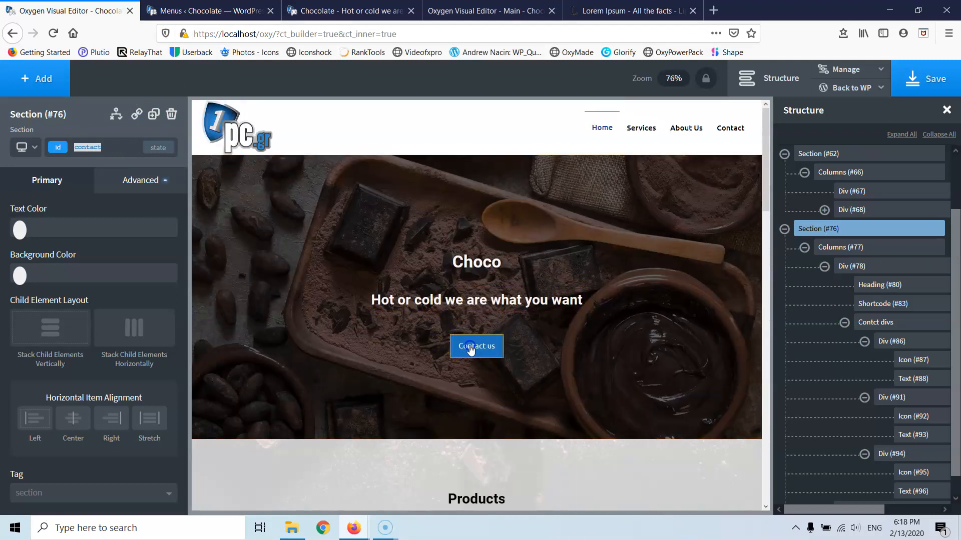
left_click(469, 347)
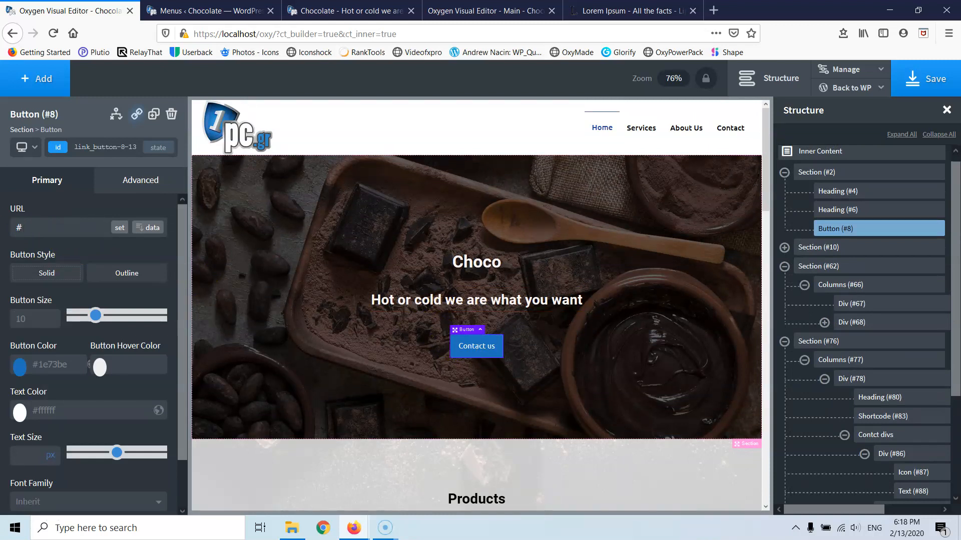
left_click(909, 76)
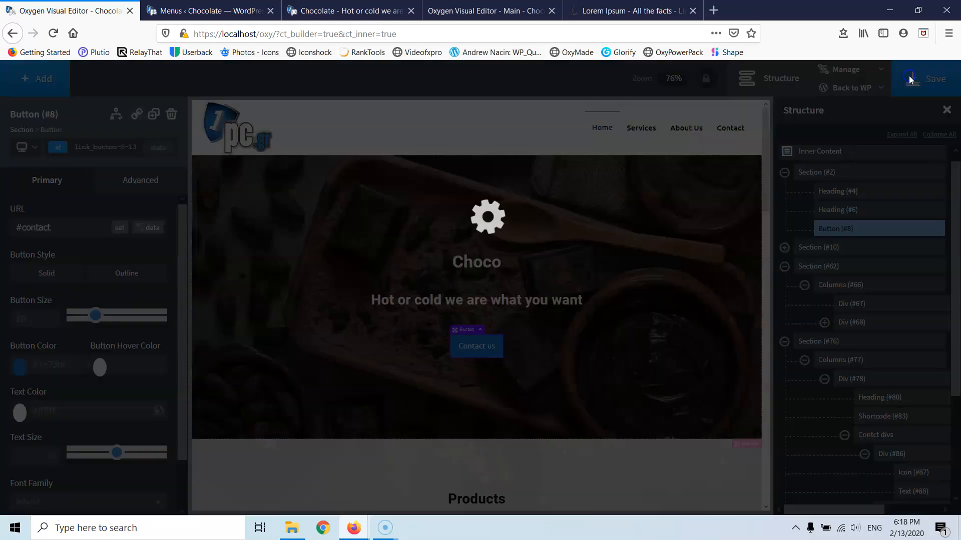
- Reload the live Chocolate front page to pick up the latest menu changes
left_click(210, 10)
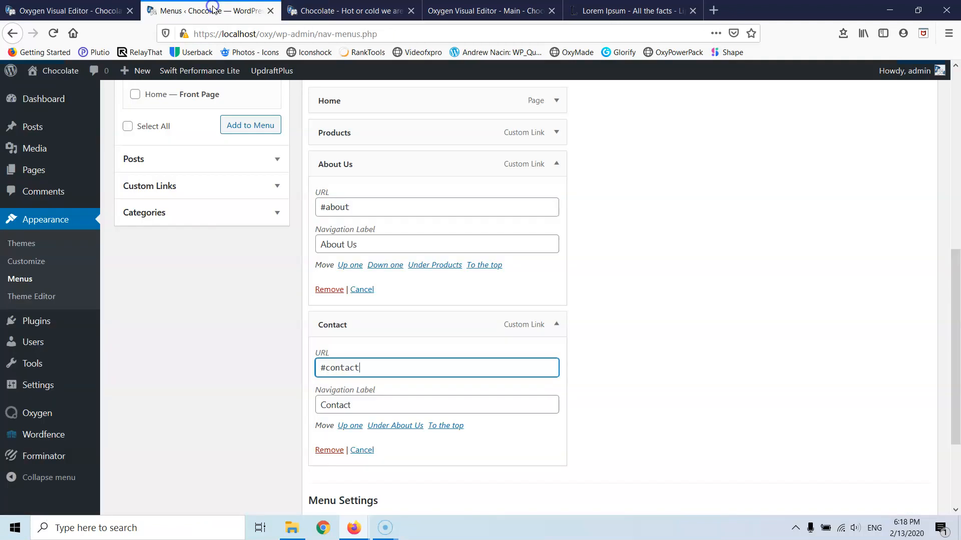
left_click(334, 9)
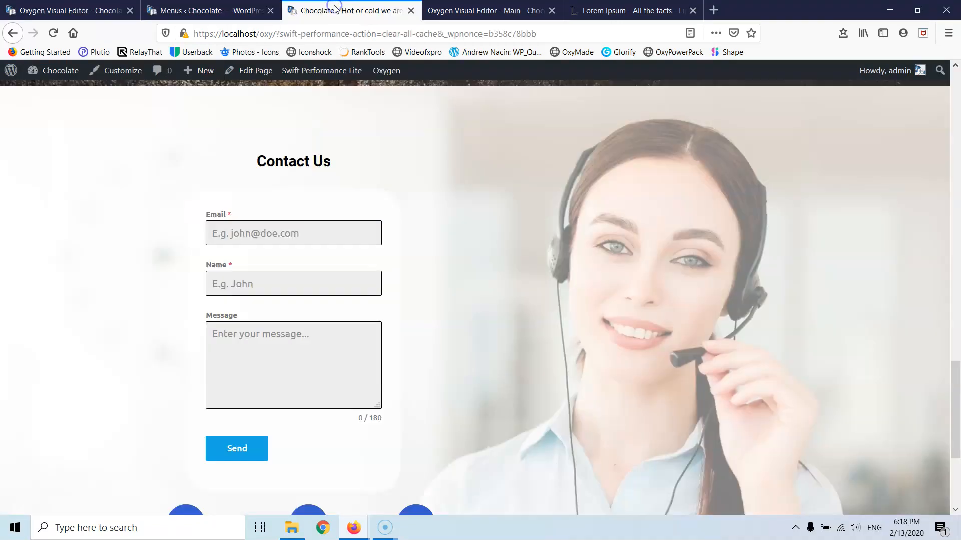
left_click(55, 33)
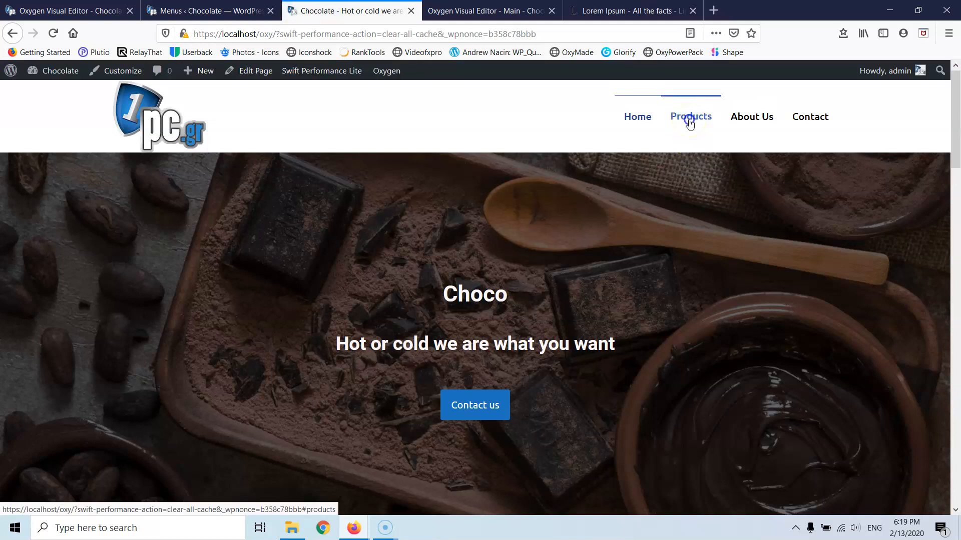
- Verify that the Products, About Us and Contact menu items jump to their sections
left_click(690, 121)
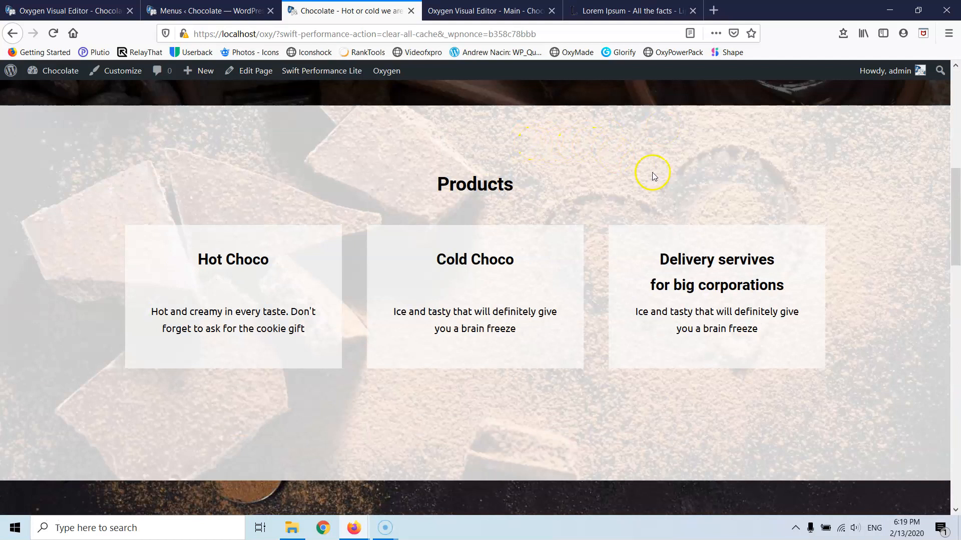
scroll(653, 172, "up", 8)
left_click(765, 116)
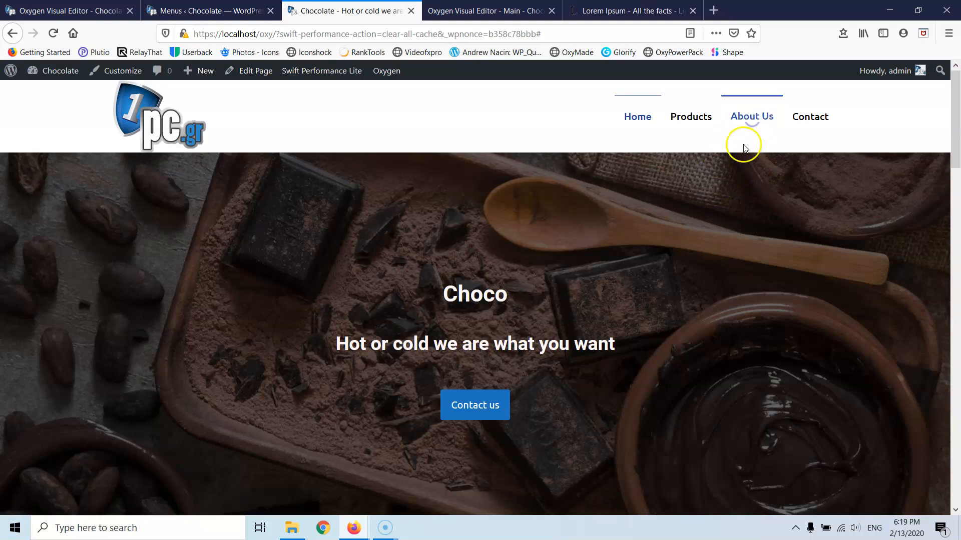
left_click(818, 117)
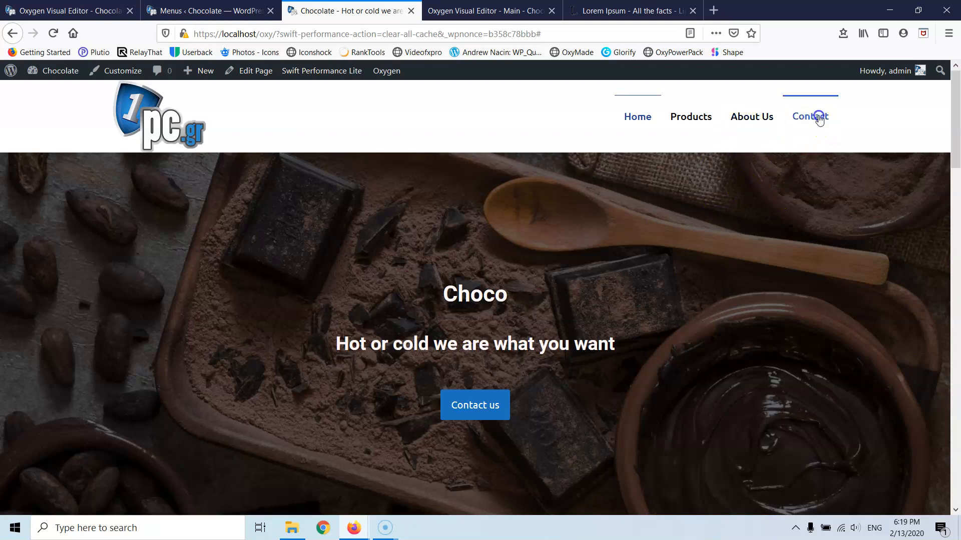
left_click(683, 119)
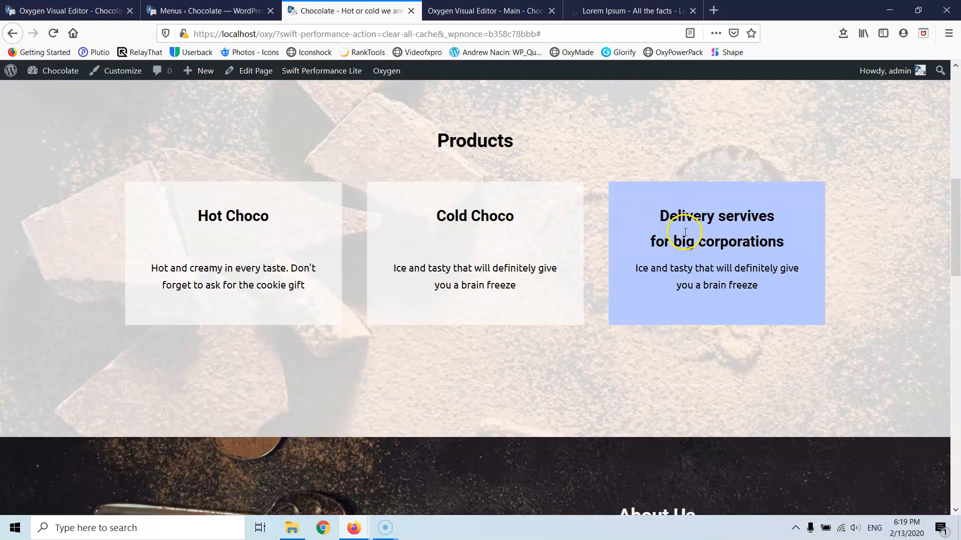
scroll(684, 232, "up", 10)
left_click(743, 115)
left_click(245, 11)
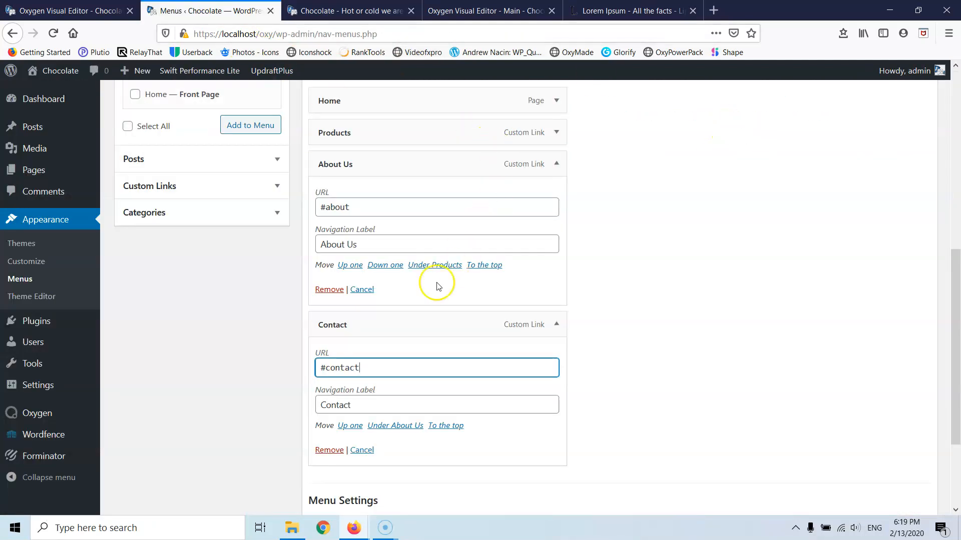
- Save the Main menu in the WordPress menu editor
scroll(801, 250, "up", 8)
left_click(908, 419)
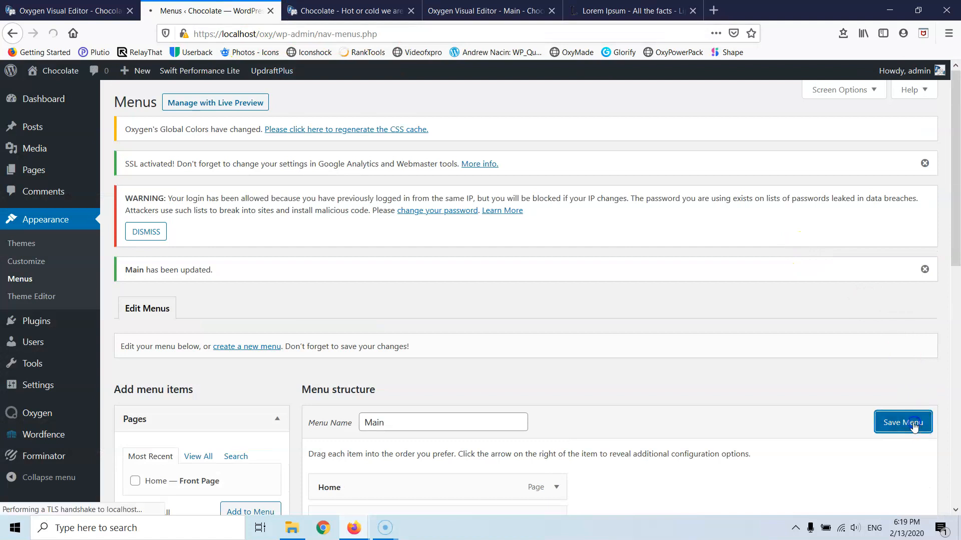
scroll(616, 254, "down", 3)
scroll(616, 254, "down", 6)
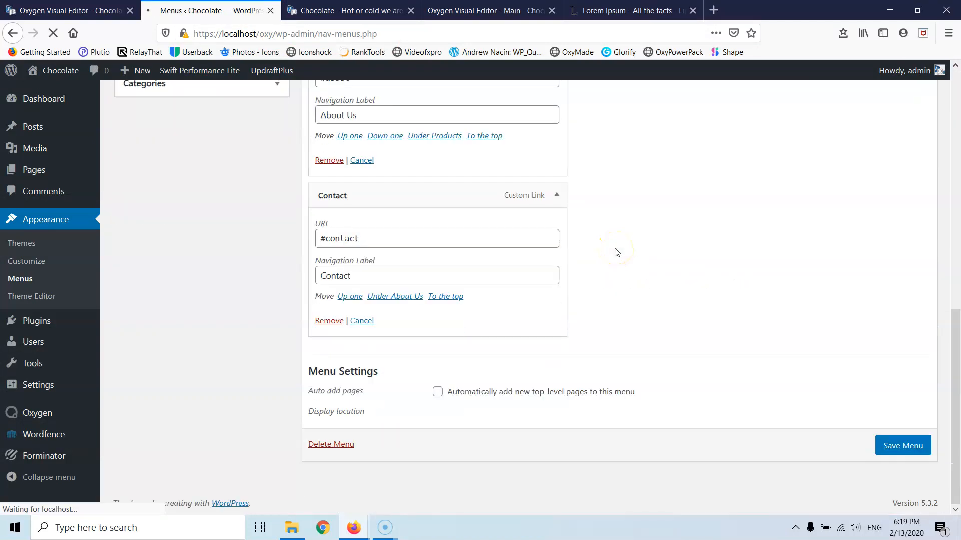
- On the reloaded live page, test the Contact us button and the About Us and Contact links
left_click(346, 11)
left_click(488, 405)
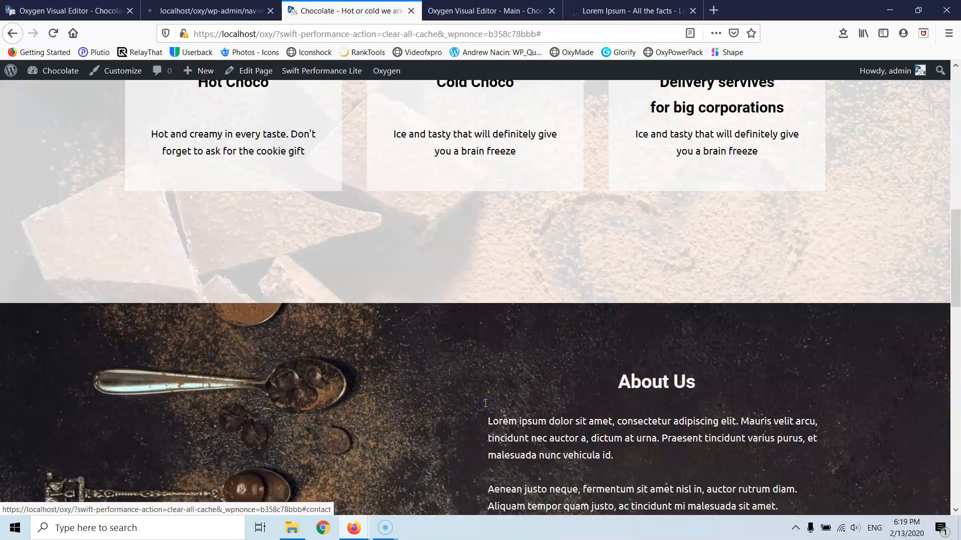
scroll(414, 266, "up", 15)
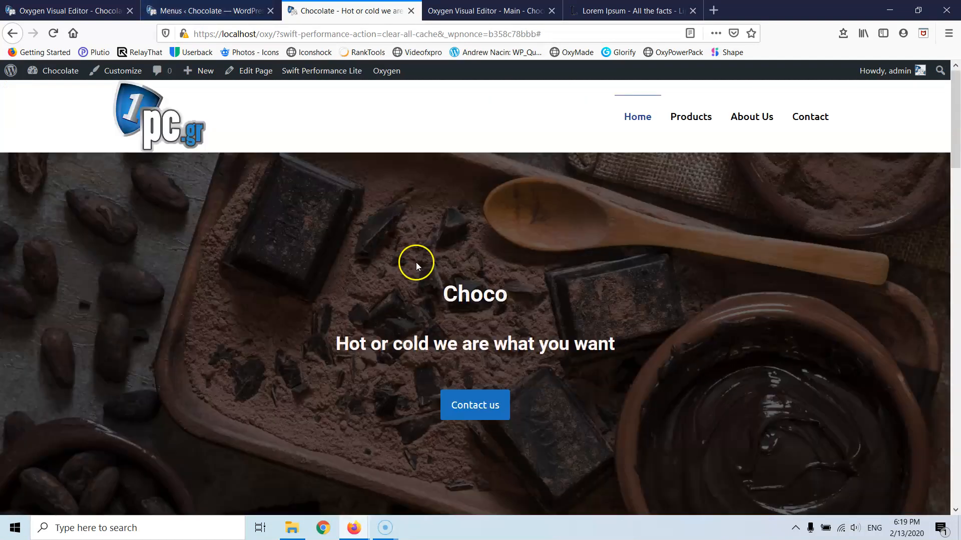
left_click(53, 33)
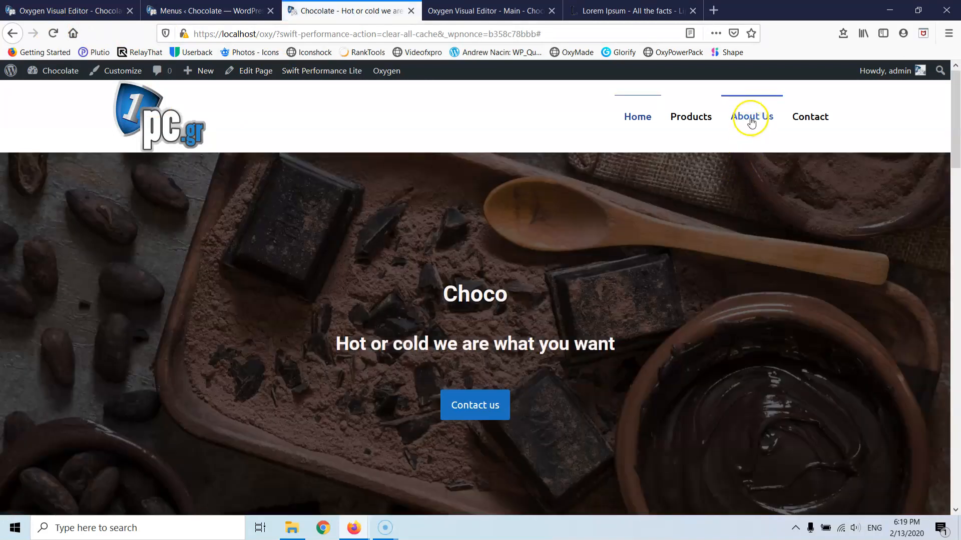
left_click(751, 120)
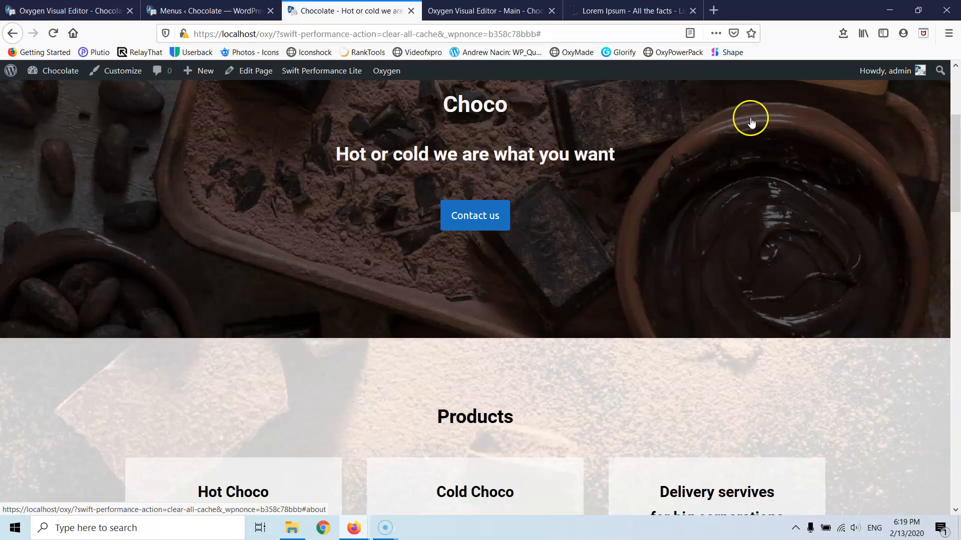
scroll(723, 286, "up", 5)
scroll(723, 286, "up", 5)
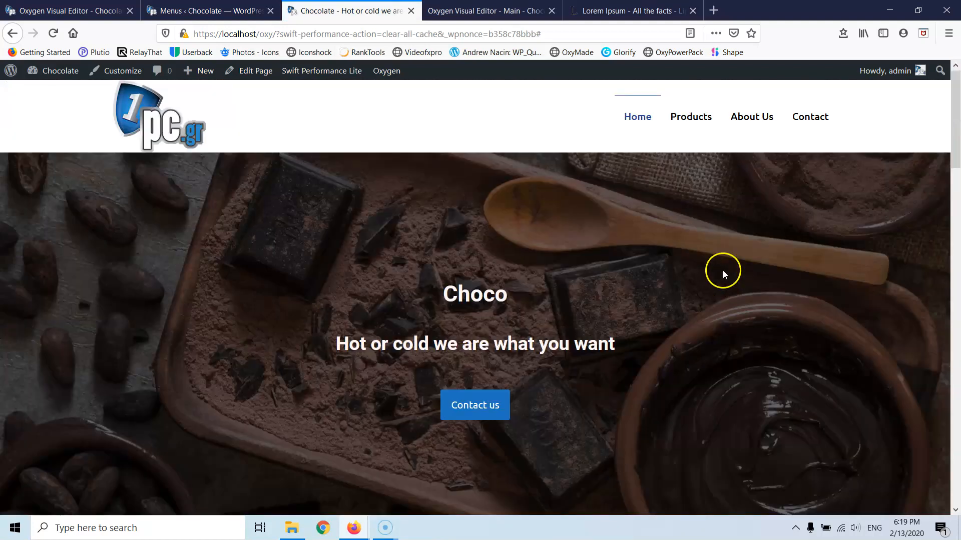
left_click(806, 124)
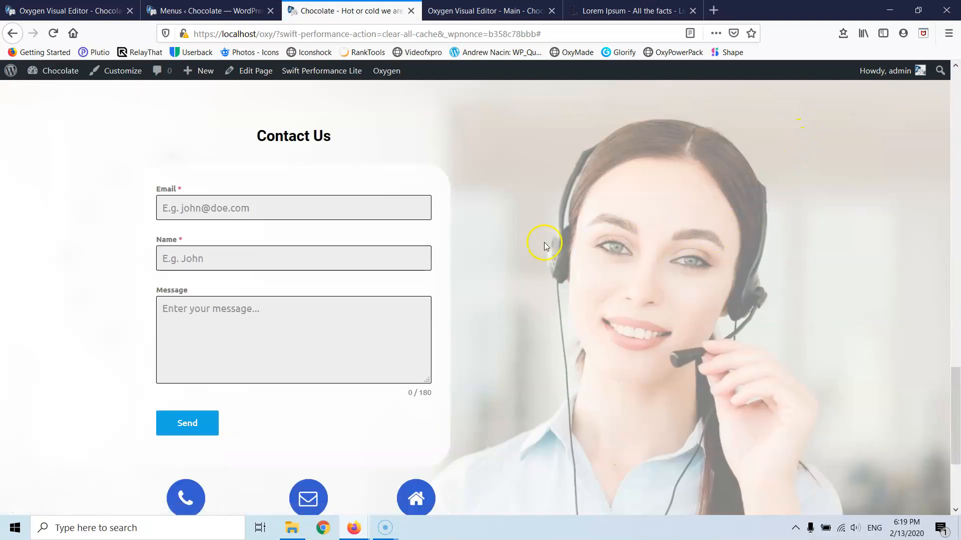
scroll(535, 238, "down", 3)
scroll(535, 242, "up", 15)
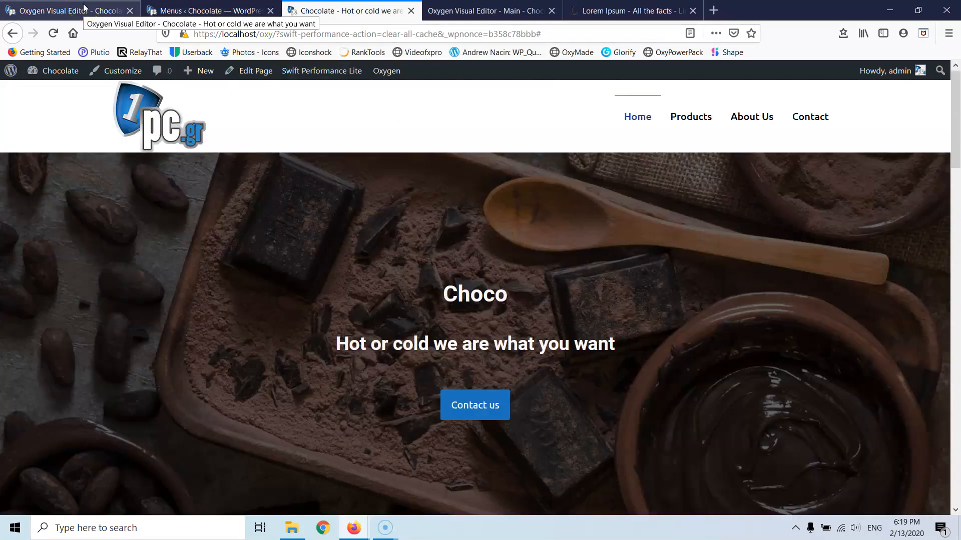
- Preview the Chocolate page at the Page container (1200px) and below breakpoint
left_click(84, 7)
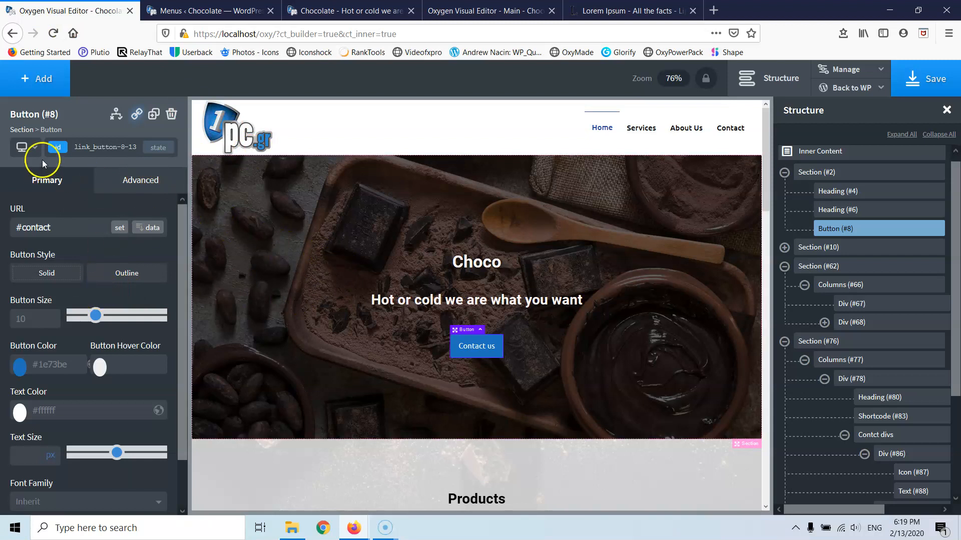
left_click(34, 147)
left_click(39, 191)
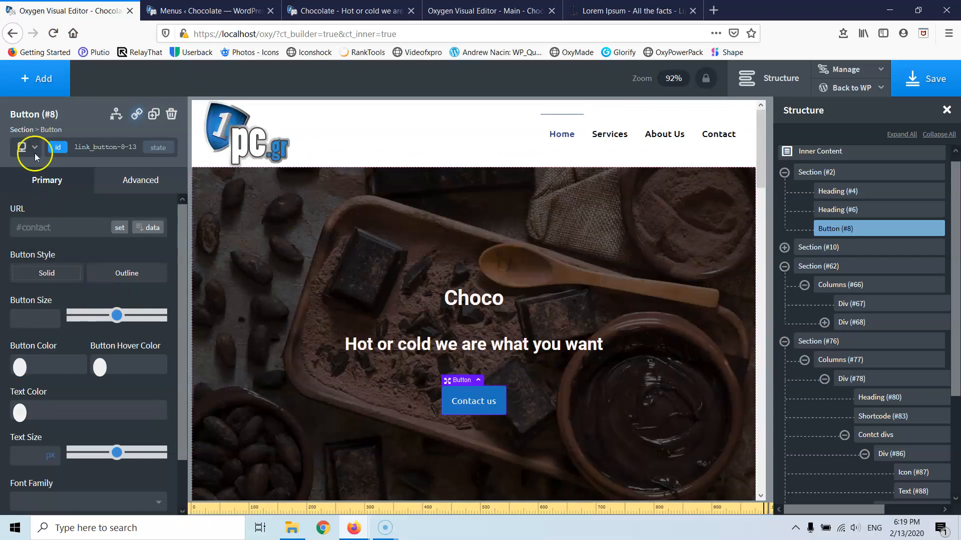
left_click(17, 146)
left_click(67, 186)
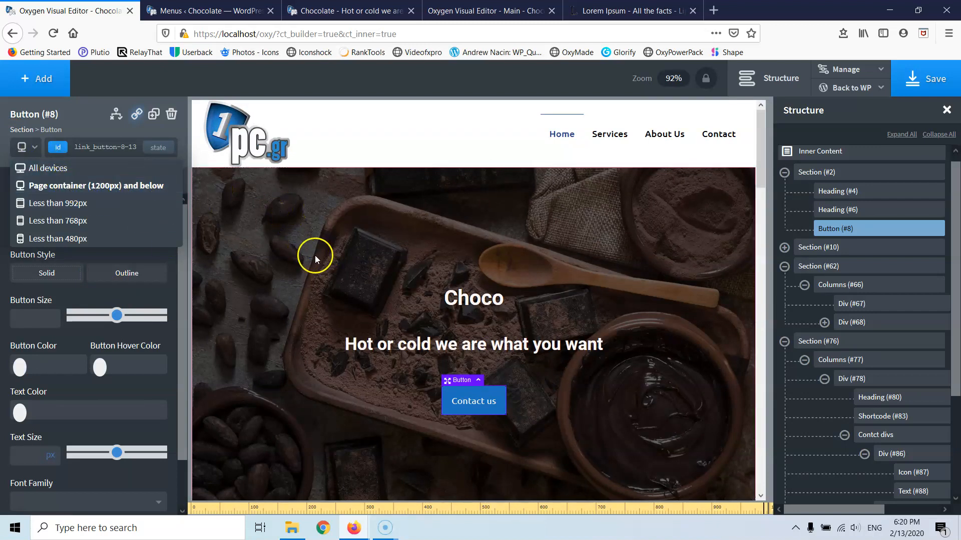
- Scroll through the layout at this width and select the hero Section (#2)
scroll(360, 273, "down", 10)
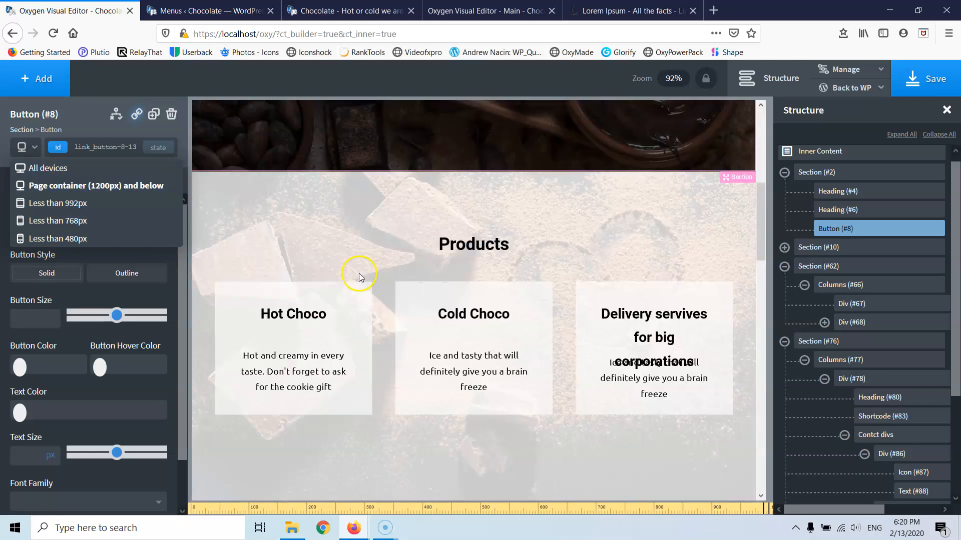
scroll(354, 275, "up", 4)
scroll(353, 274, "up", 12)
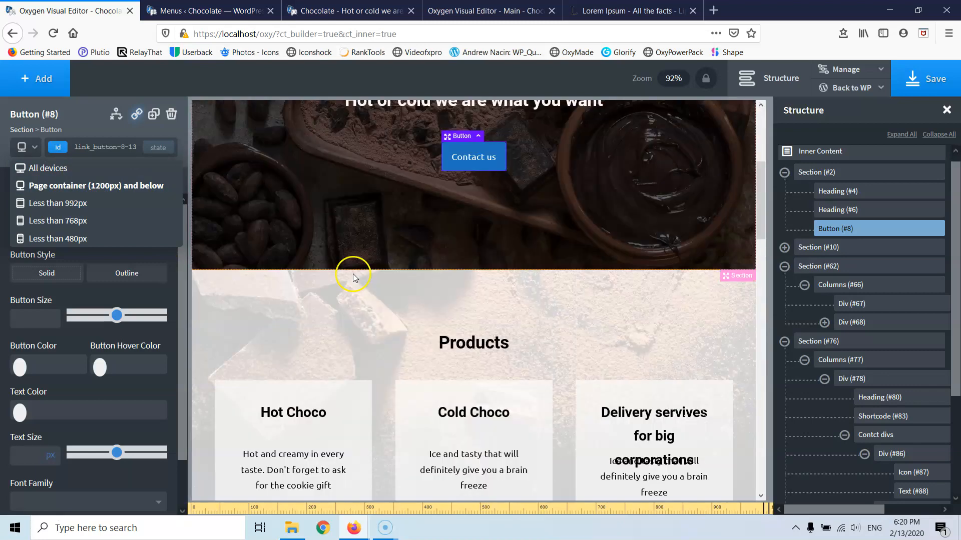
scroll(352, 274, "down", 8)
scroll(353, 277, "down", 10)
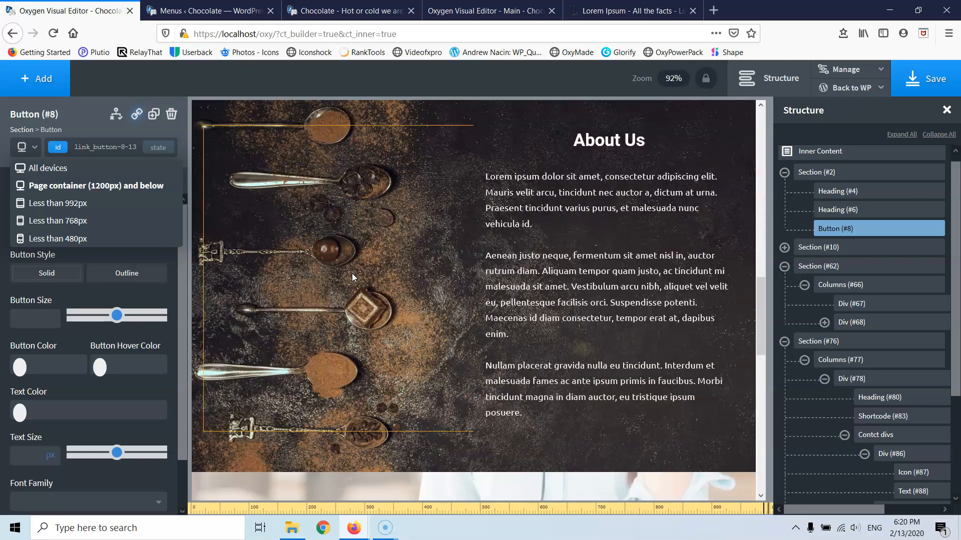
scroll(353, 279, "up", 14)
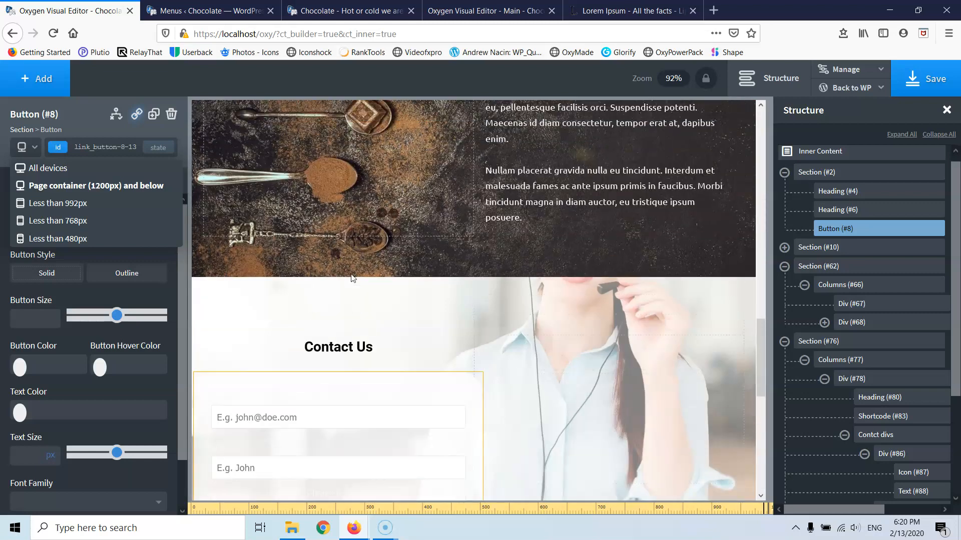
scroll(376, 239, "up", 3)
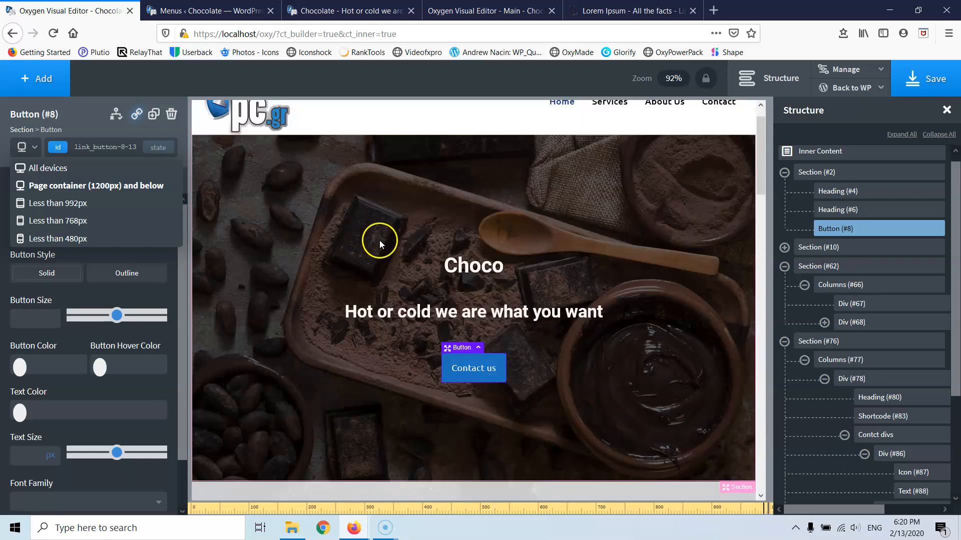
scroll(376, 239, "down", 6)
scroll(376, 239, "up", 6)
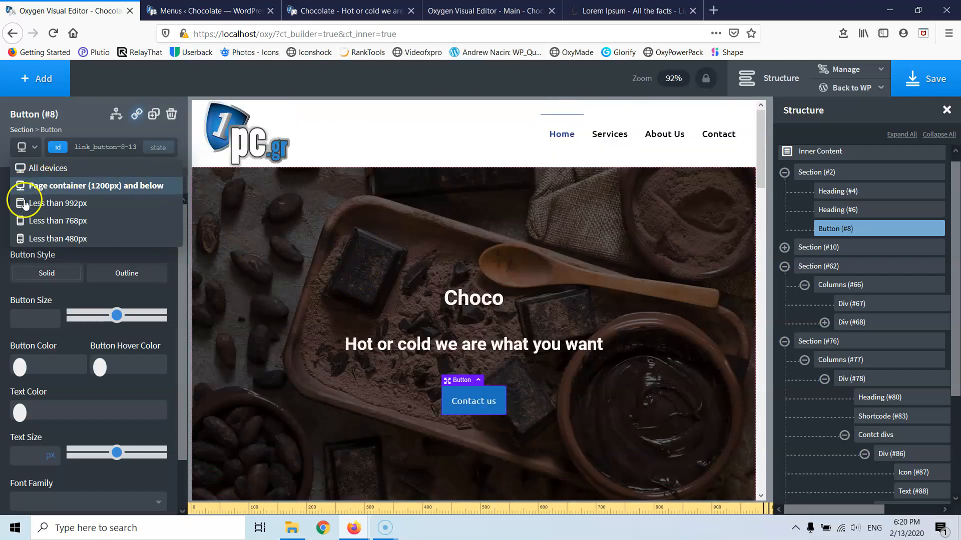
left_click(310, 232)
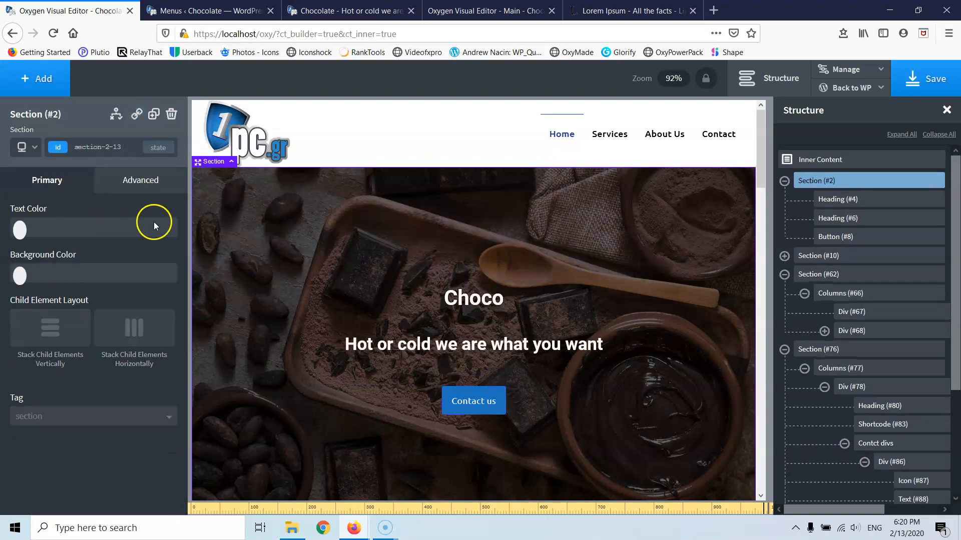
scroll(477, 331, "down", 10)
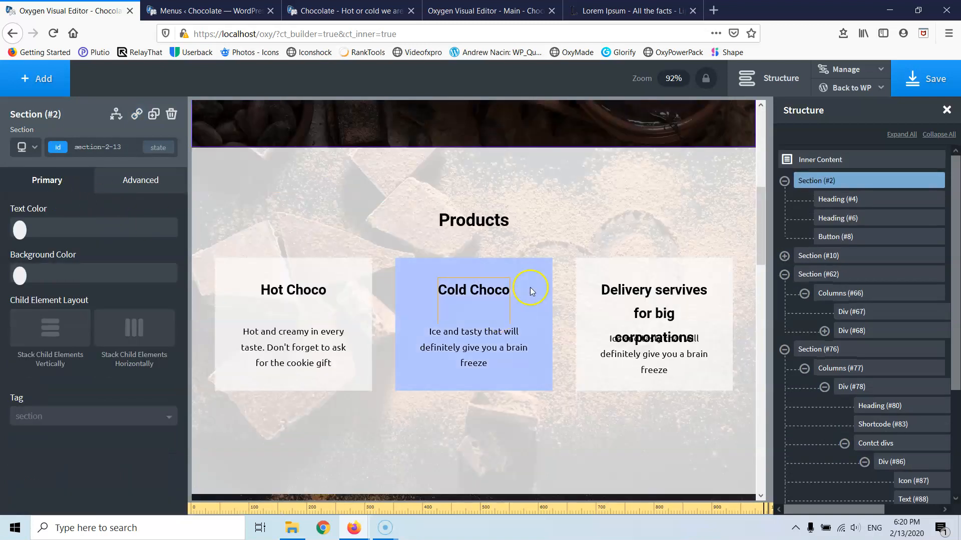
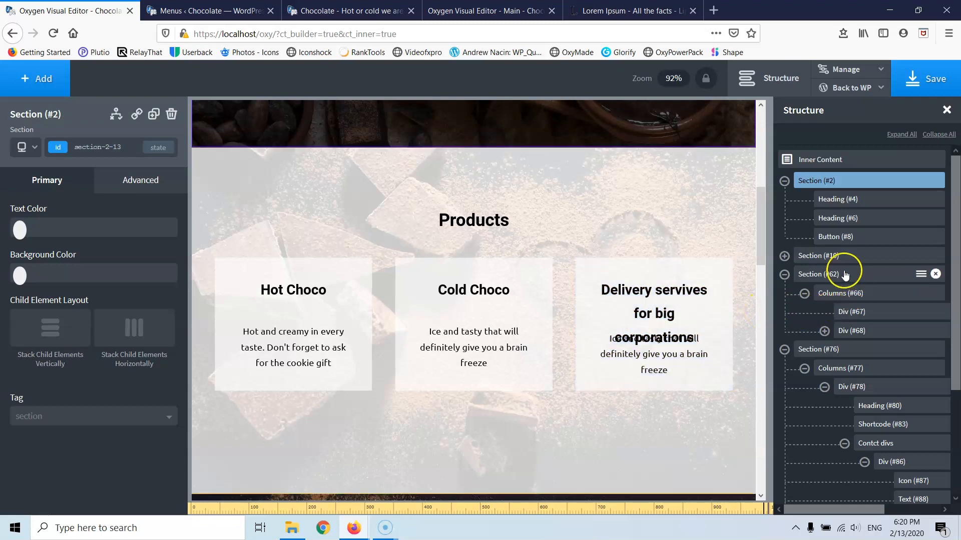
- In Structure, select the Delivery card's Product Heading div 3 wrapper under Product Div 3
left_click(784, 181)
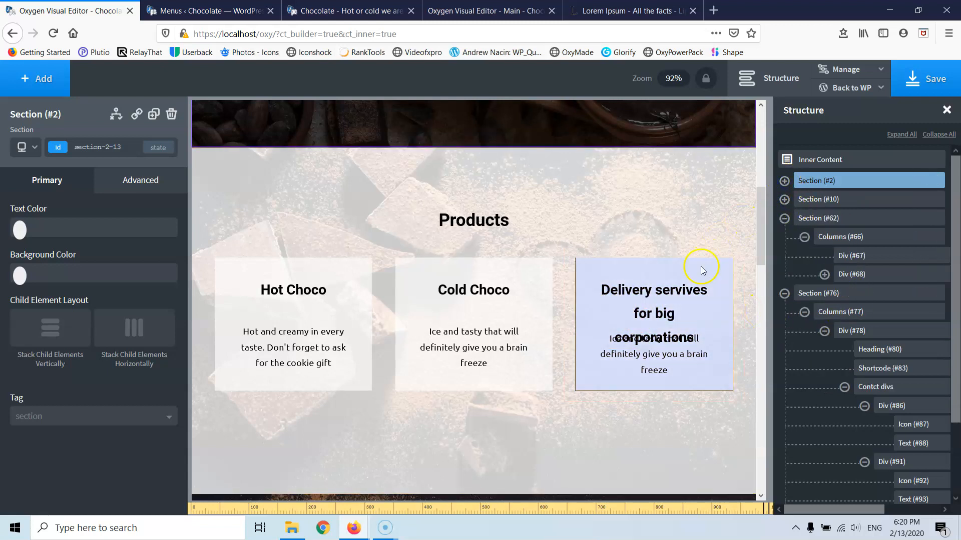
left_click(722, 262)
scroll(826, 220, "down", 2)
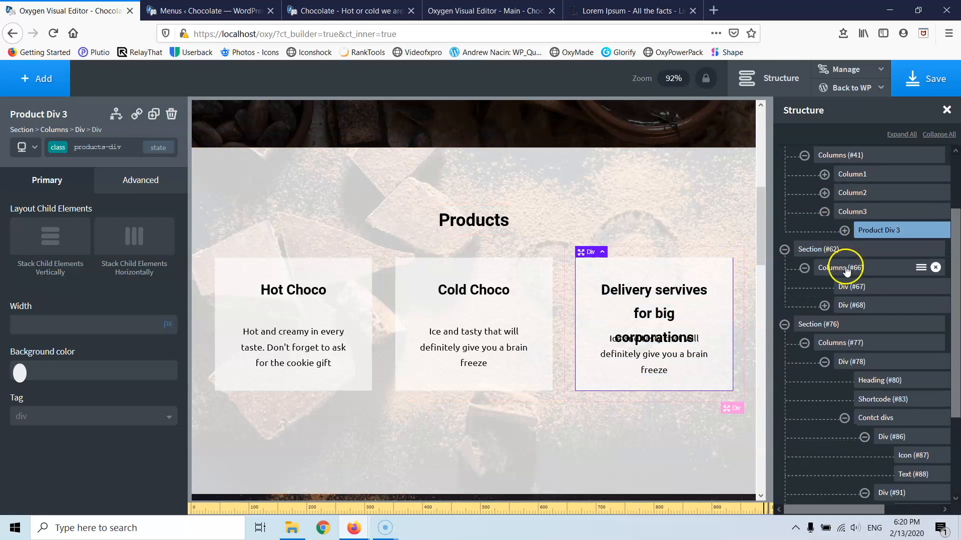
scroll(843, 266, "up", 3)
left_click(844, 305)
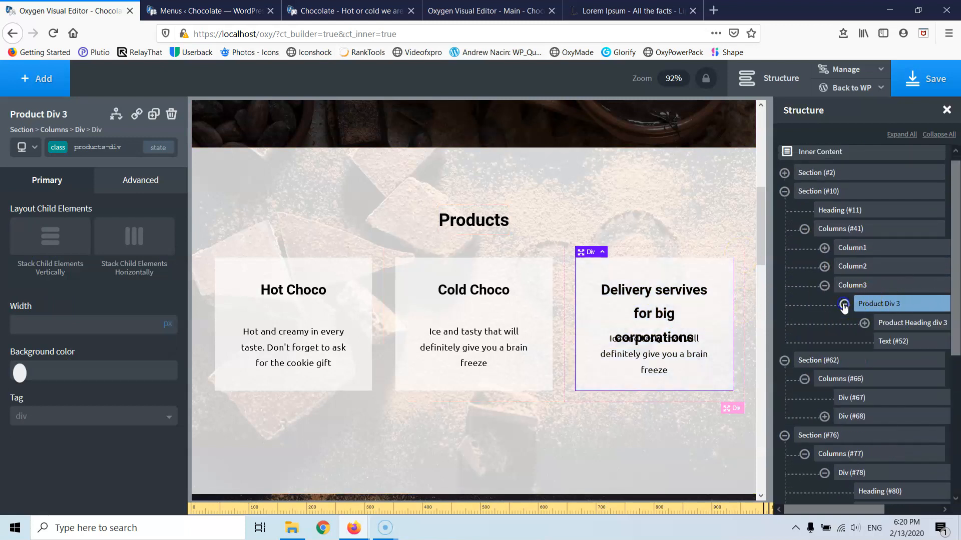
left_click(864, 324)
left_click(902, 324)
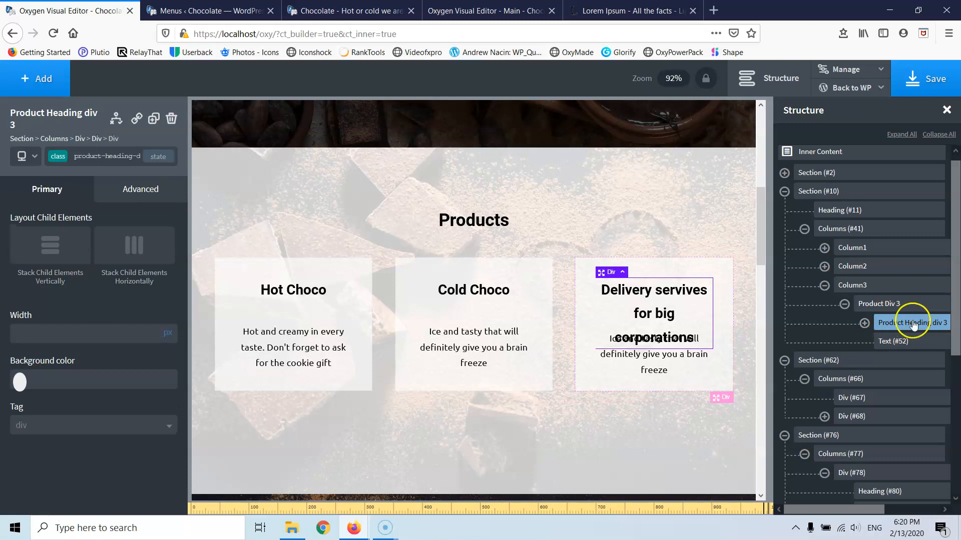
- In Advanced > Size & Spacing, try a 120 height on the wrapper, then clear it
left_click(132, 190)
left_click(97, 274)
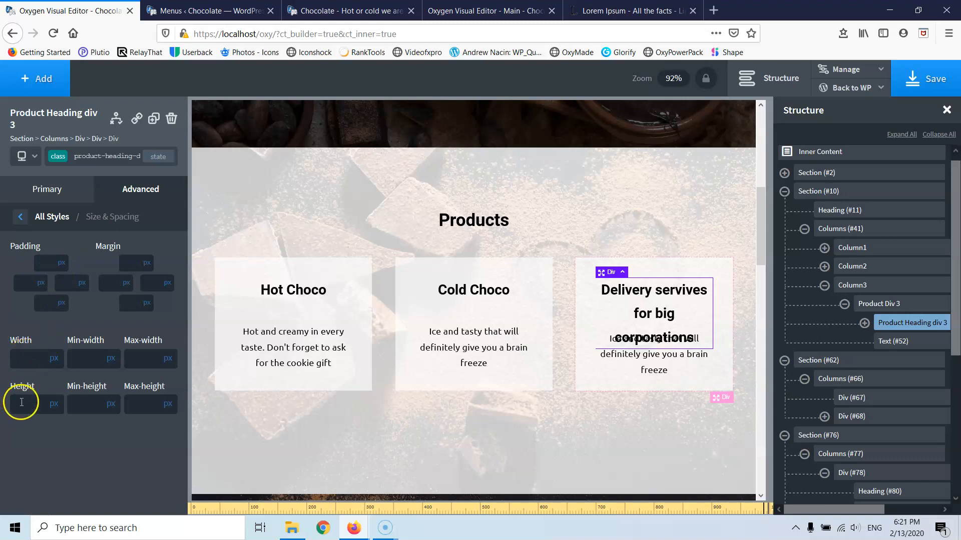
left_click(25, 156)
left_click(34, 175)
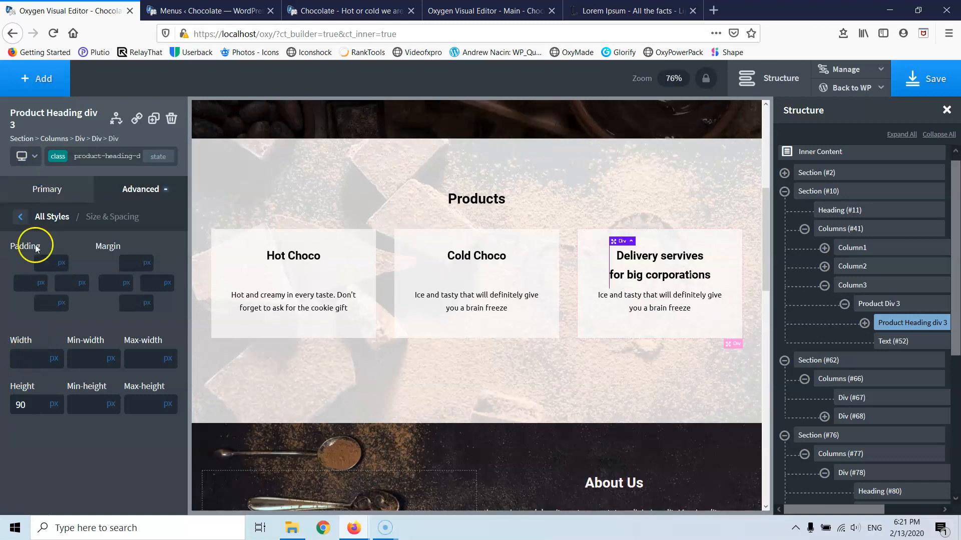
left_click(26, 156)
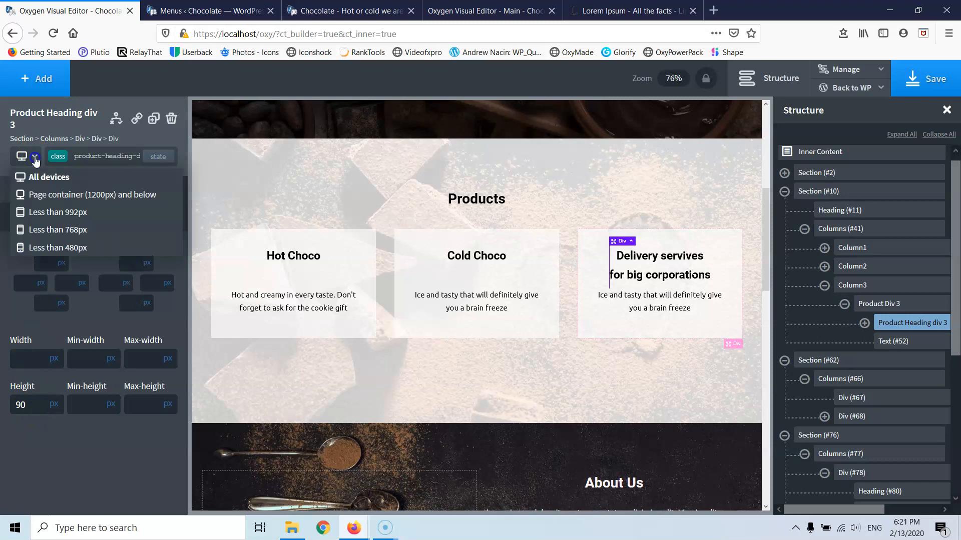
left_click(43, 200)
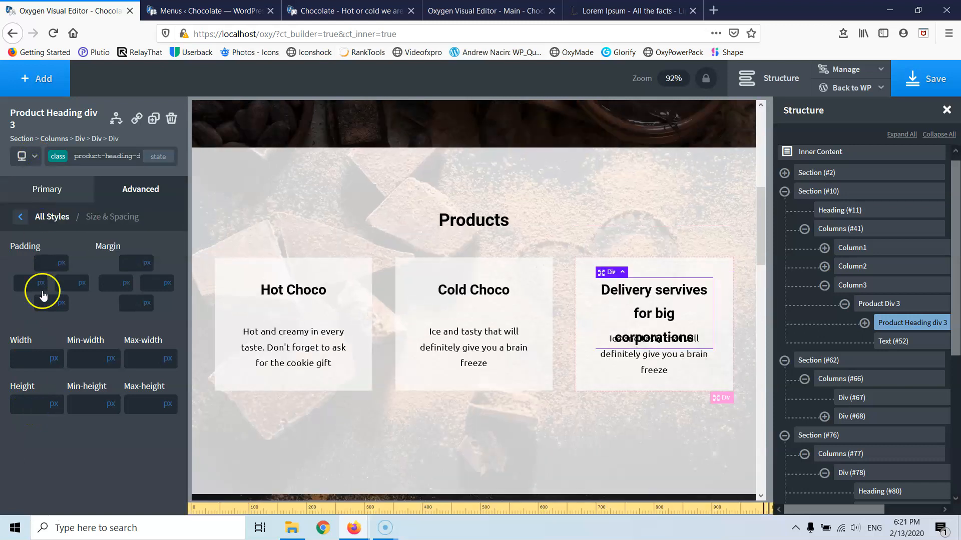
left_click(20, 404)
type("120")
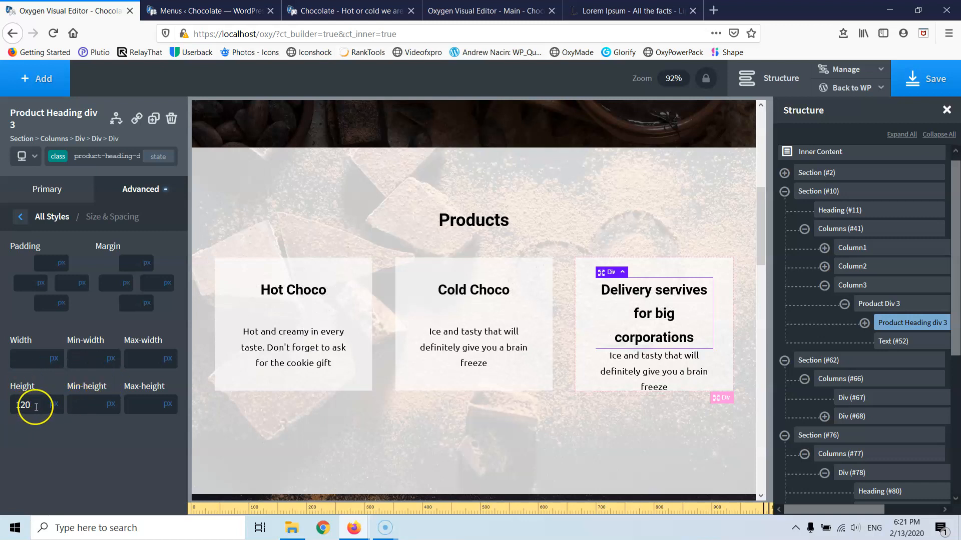
key("BackSpace")
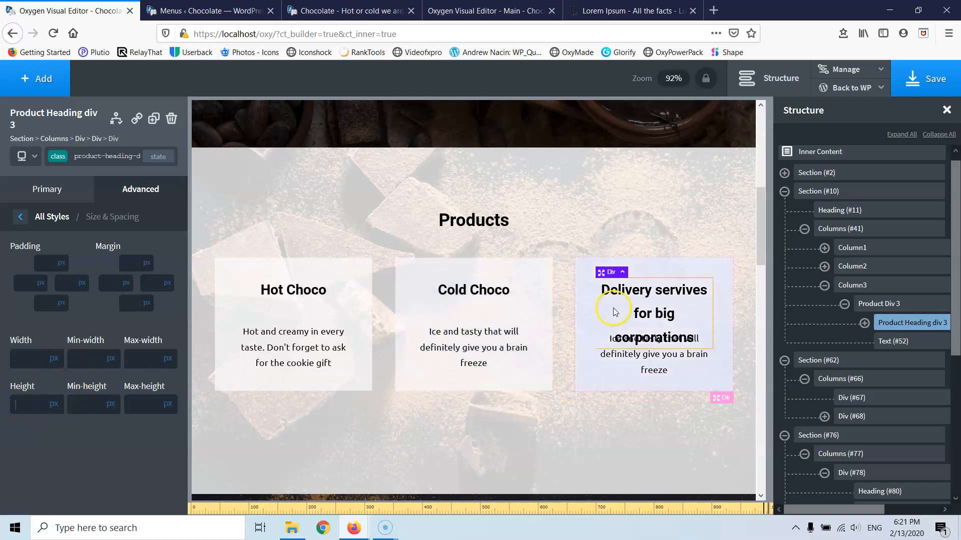
- Set the Cold Choco product heading's font size to 21 px, fine-tuning with arrow keys
left_click(492, 294)
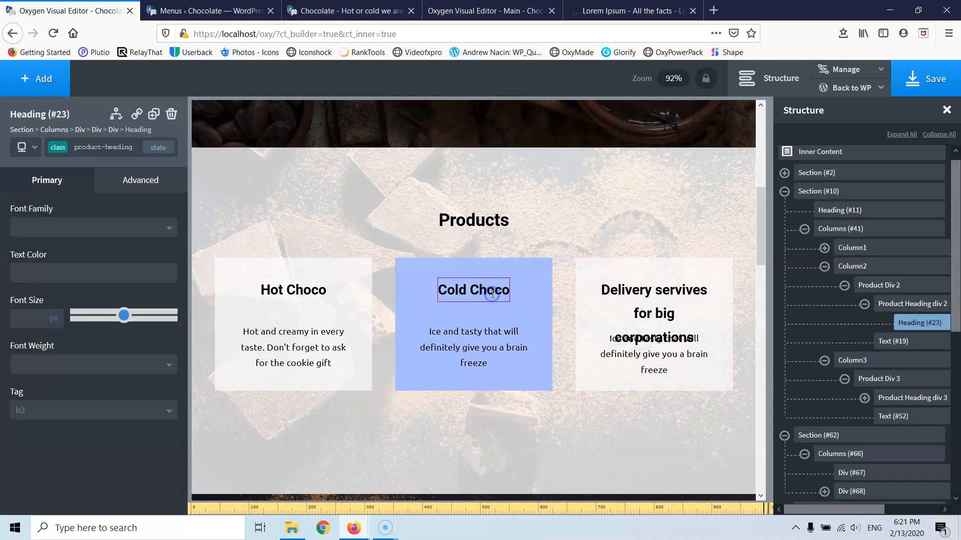
left_click(27, 324)
type("25")
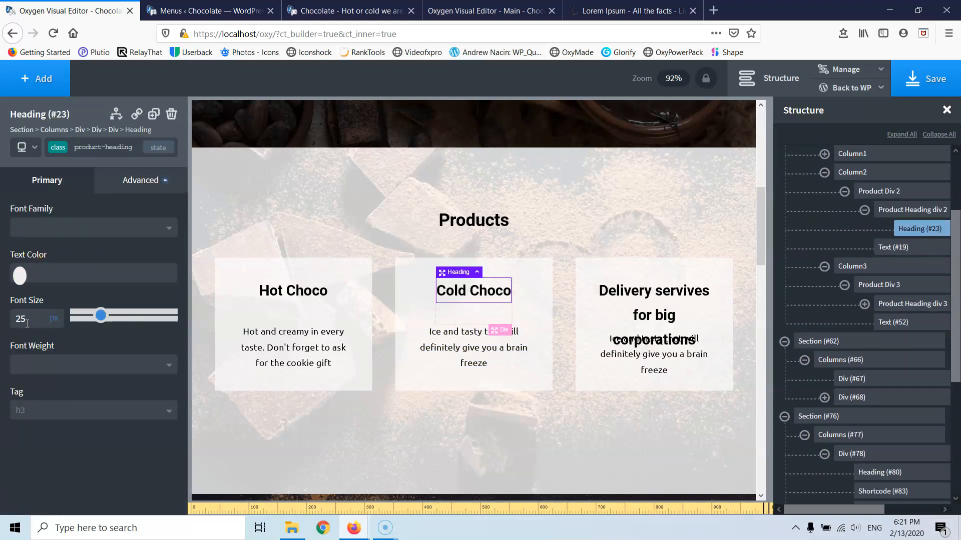
key("BackSpace")
type("1")
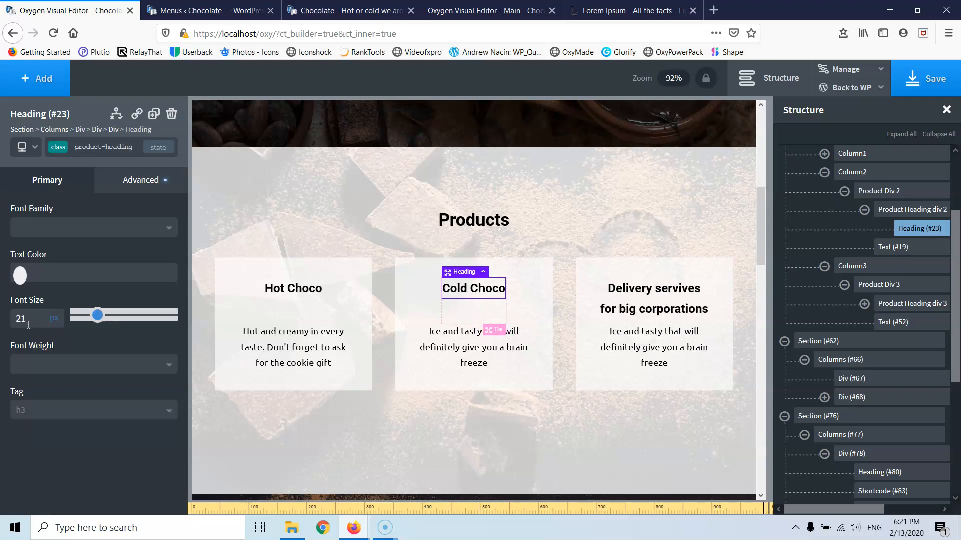
key("BackSpace")
type("1")
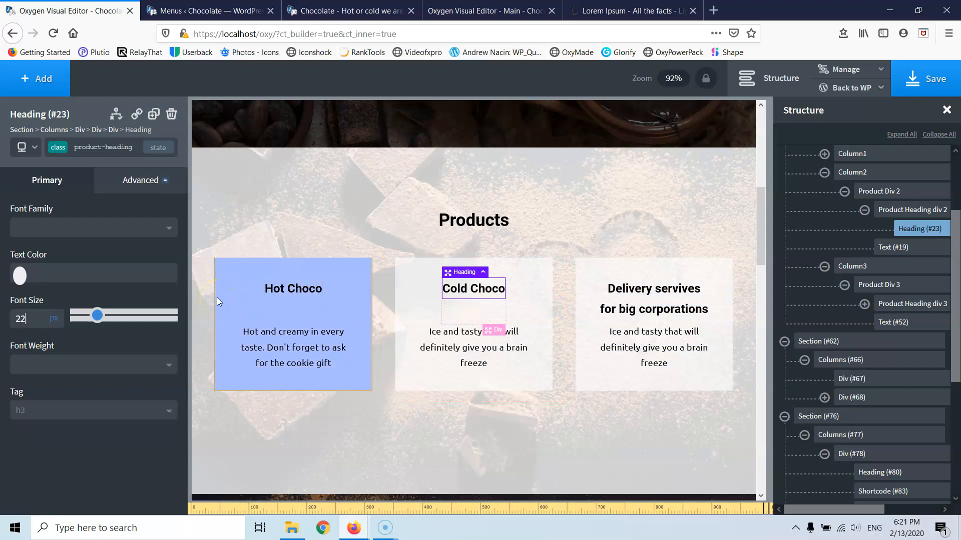
key("Up")
key("Up")
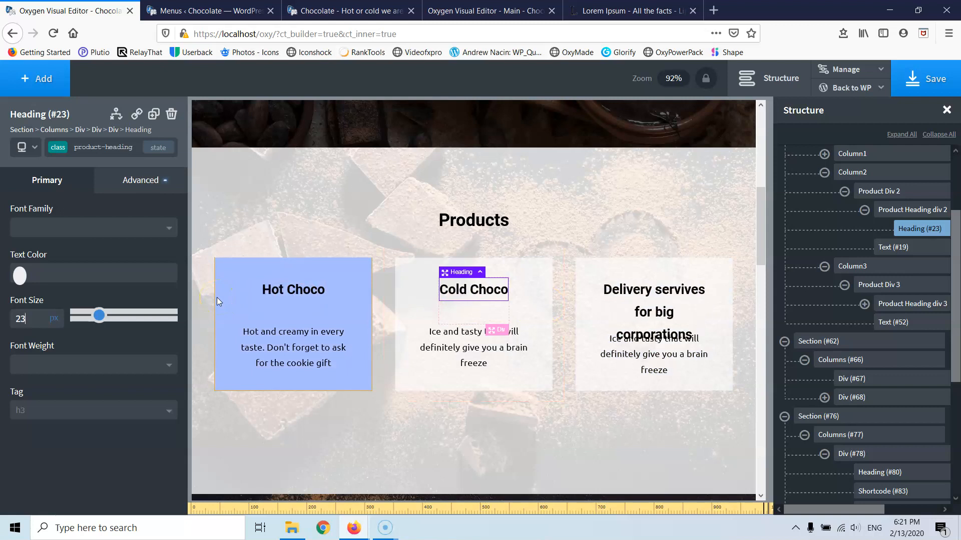
key("Down")
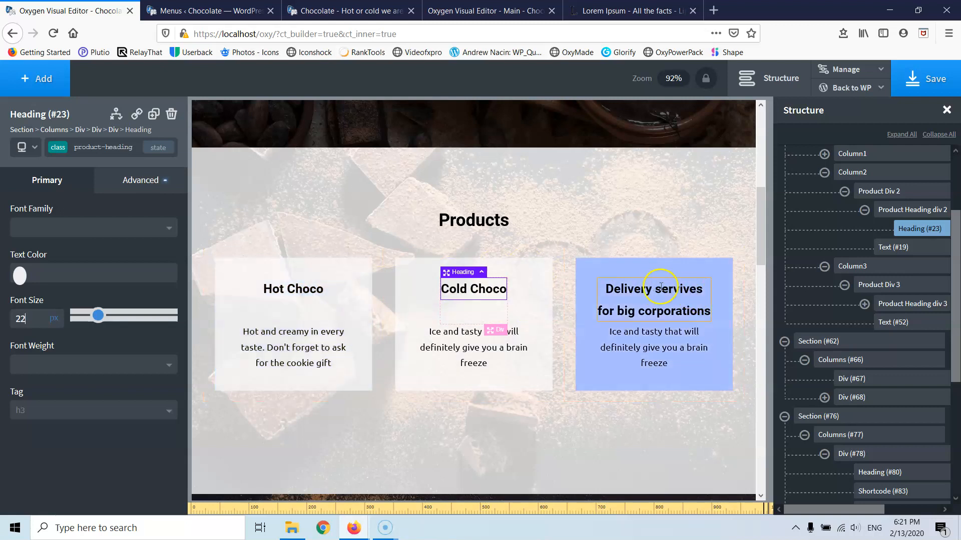
key("Down")
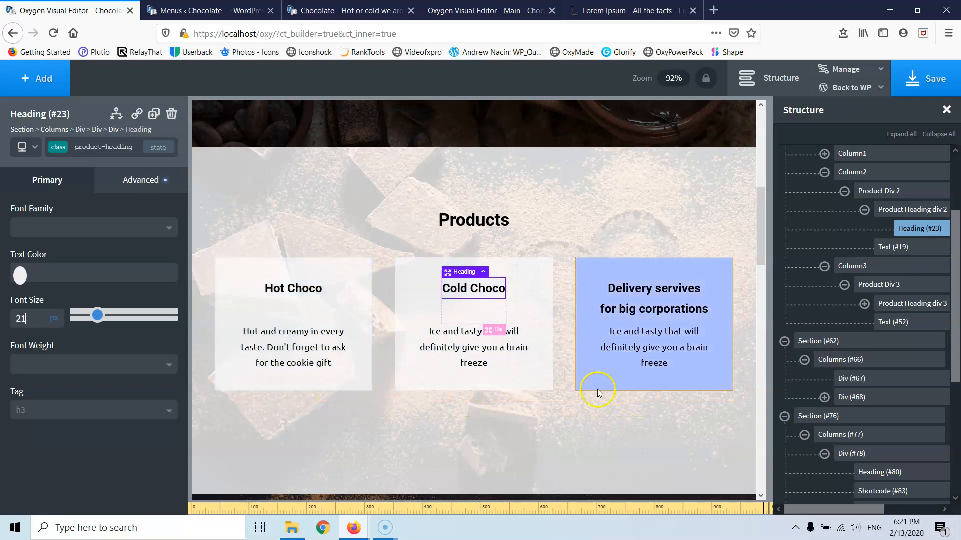
- Scroll through the page and switch the preview to the Less than 992px breakpoint
scroll(553, 331, "down", 2)
scroll(553, 331, "down", 5)
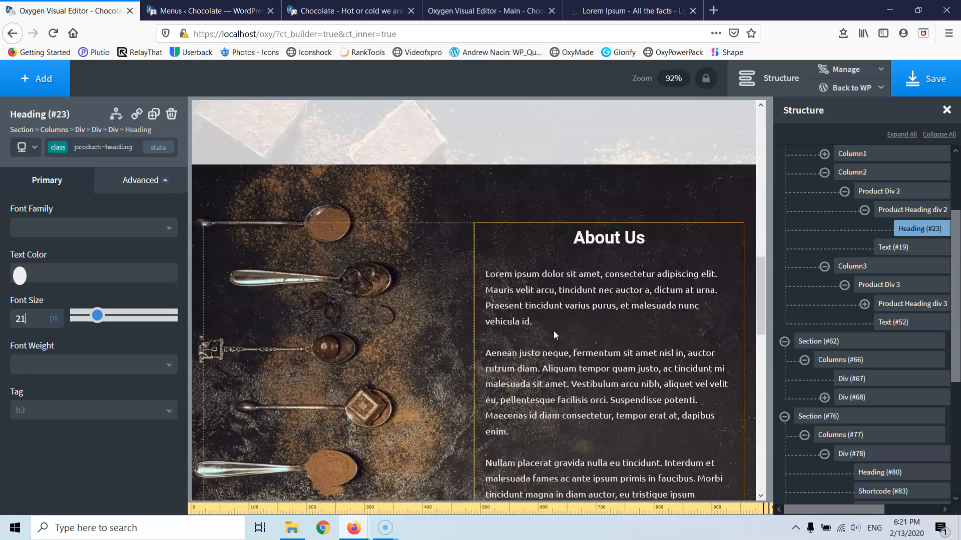
scroll(555, 331, "down", 6)
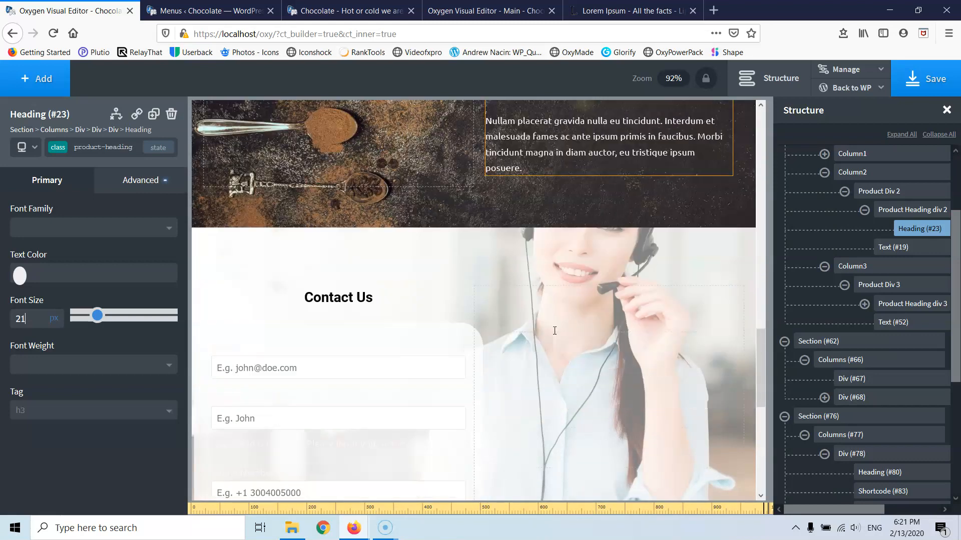
scroll(554, 331, "down", 5)
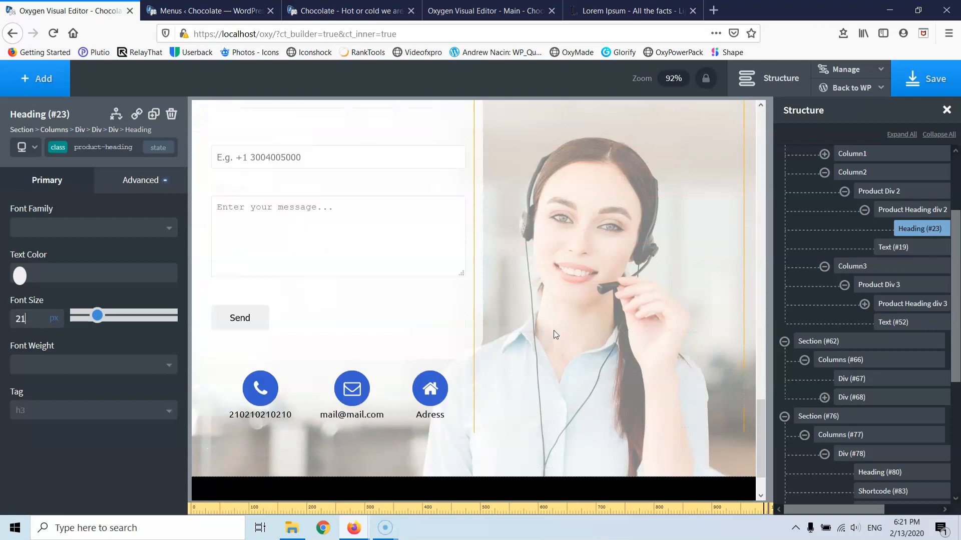
scroll(408, 351, "up", 15)
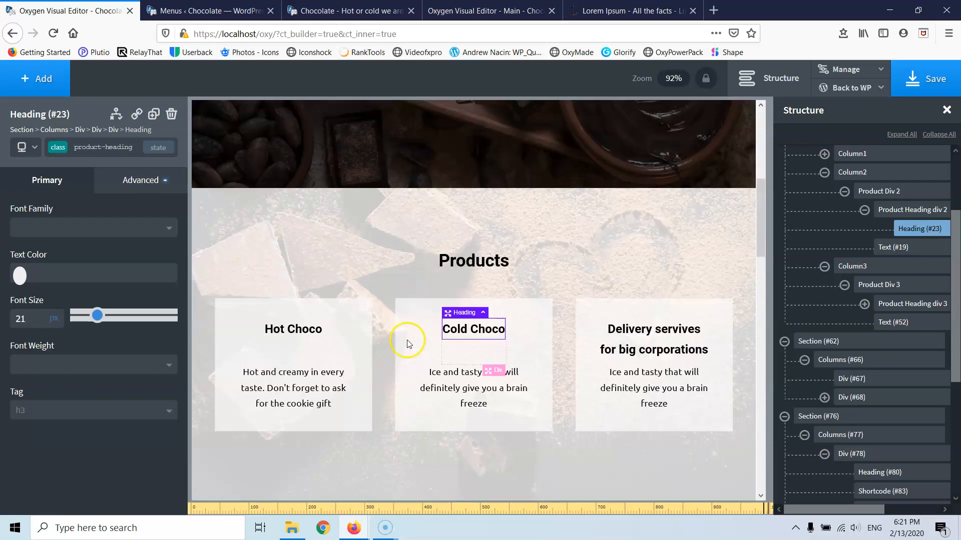
left_click(25, 147)
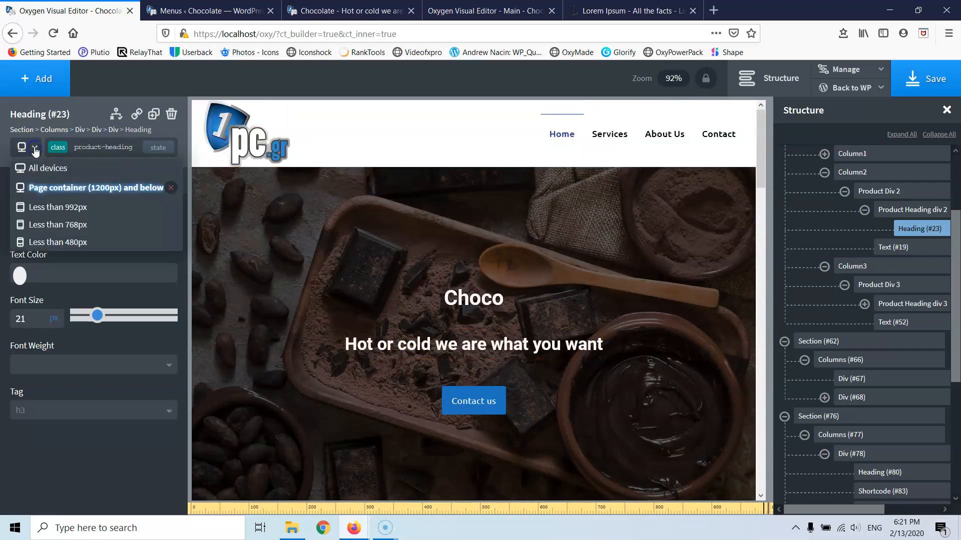
left_click(43, 207)
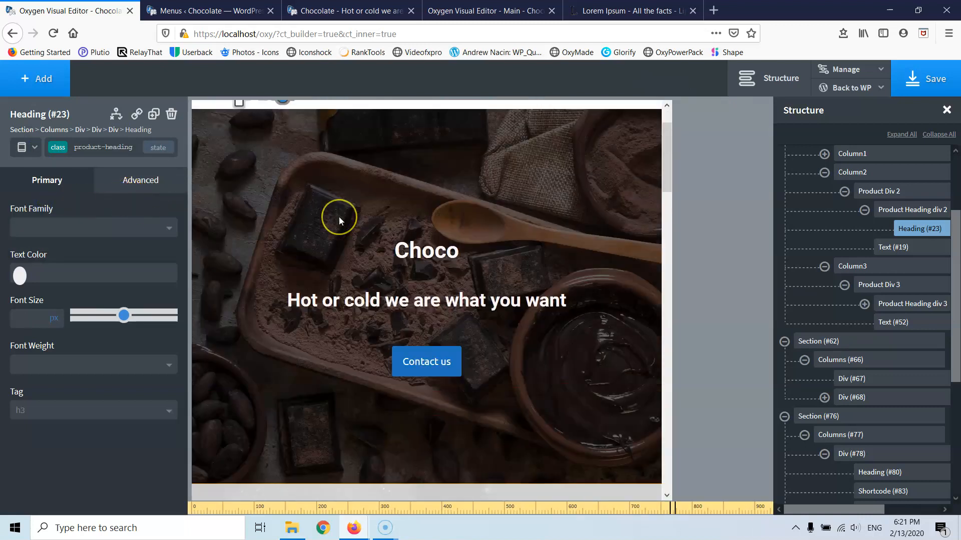
scroll(343, 216, "down", 3)
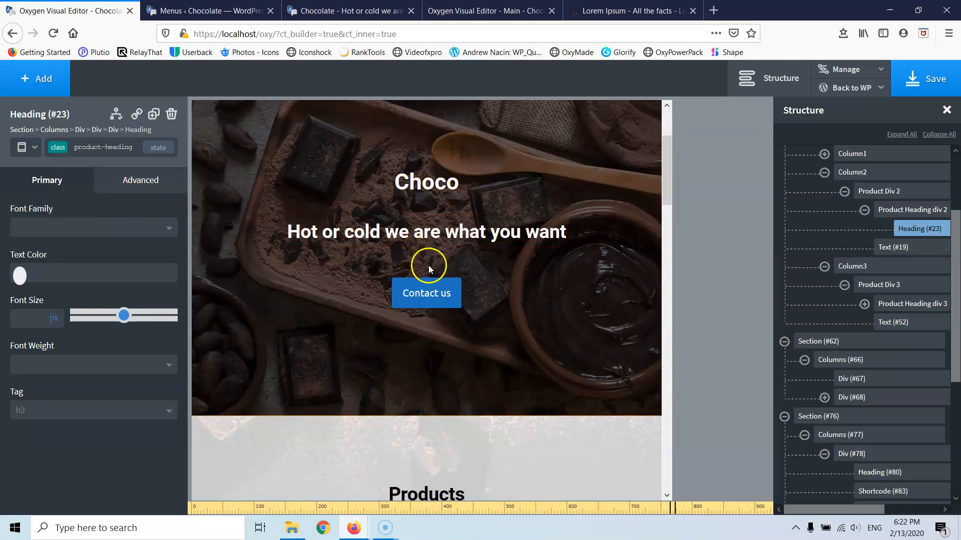
- Set the hero's Contact us Button Size to 8 after trying 10, then review the page
left_click(427, 293)
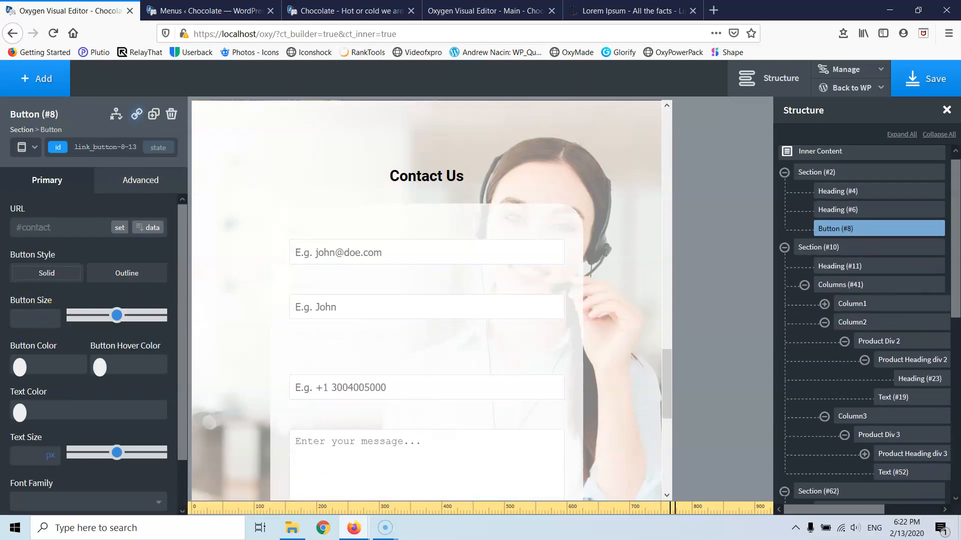
scroll(487, 268, "up", 10)
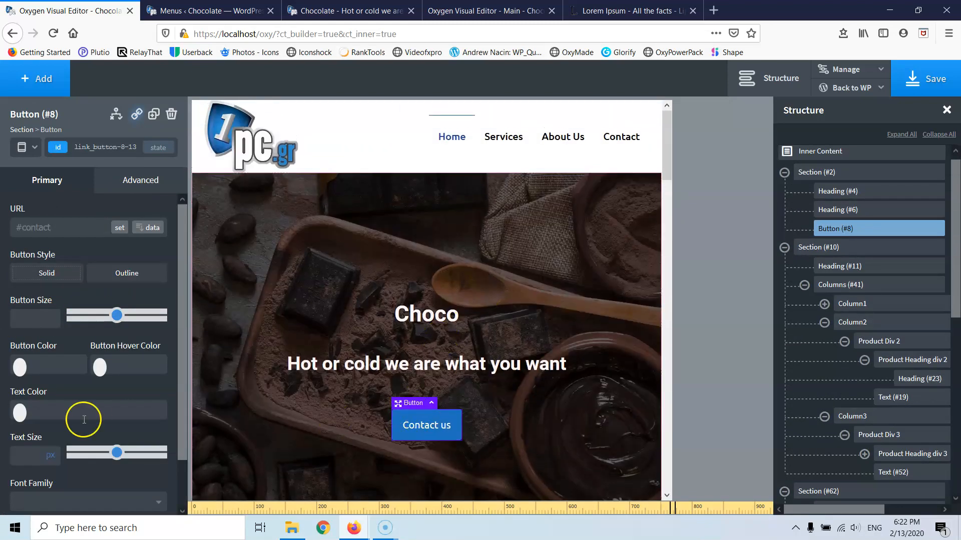
left_click(18, 322)
type("10")
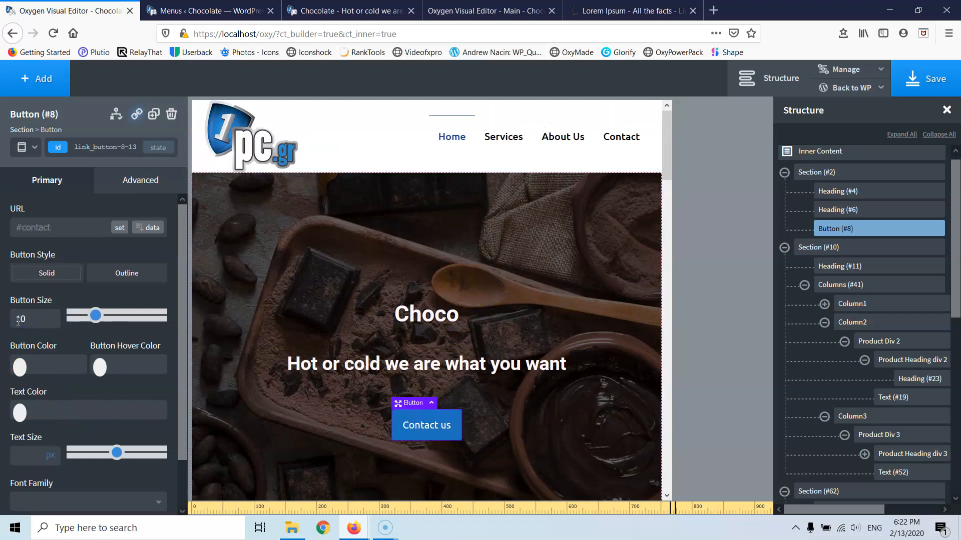
scroll(357, 317, "down", 4)
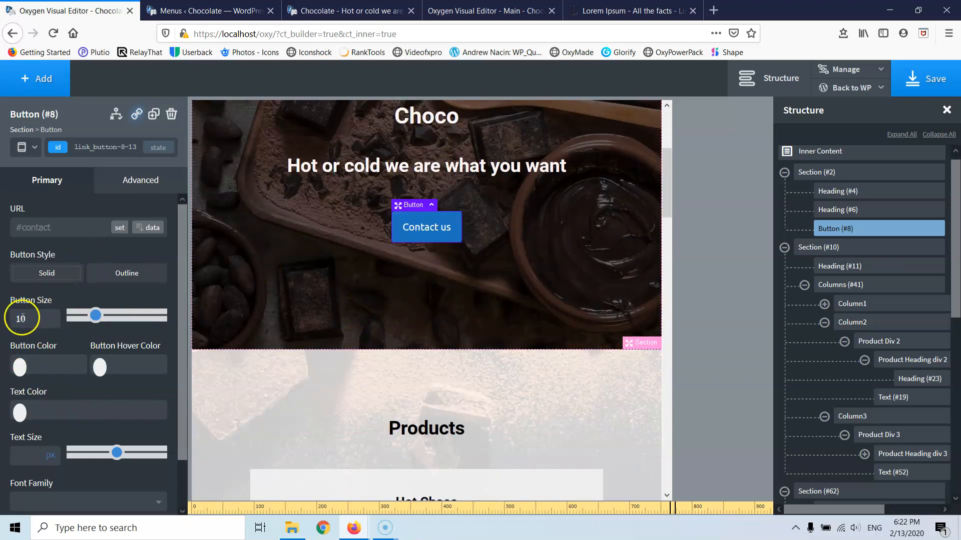
type("8")
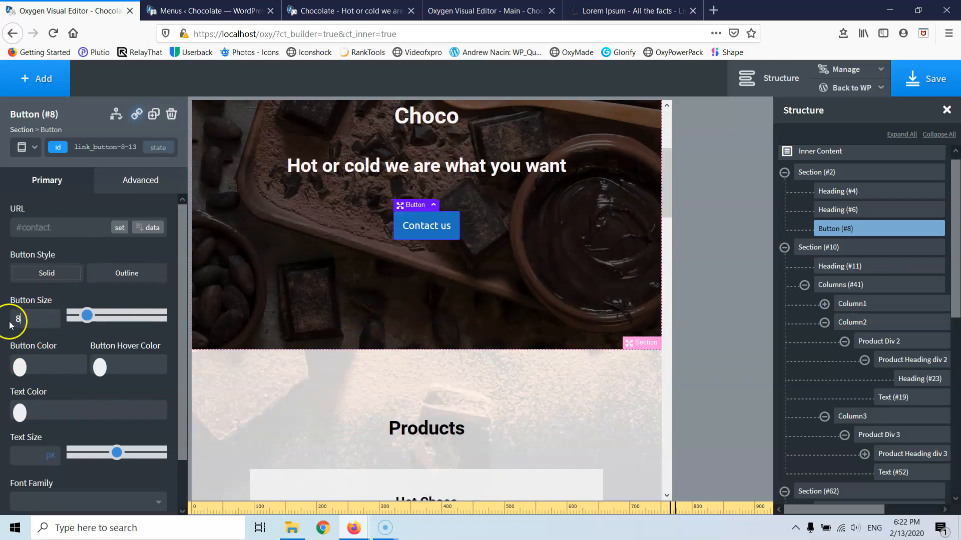
scroll(251, 299, "up", 4)
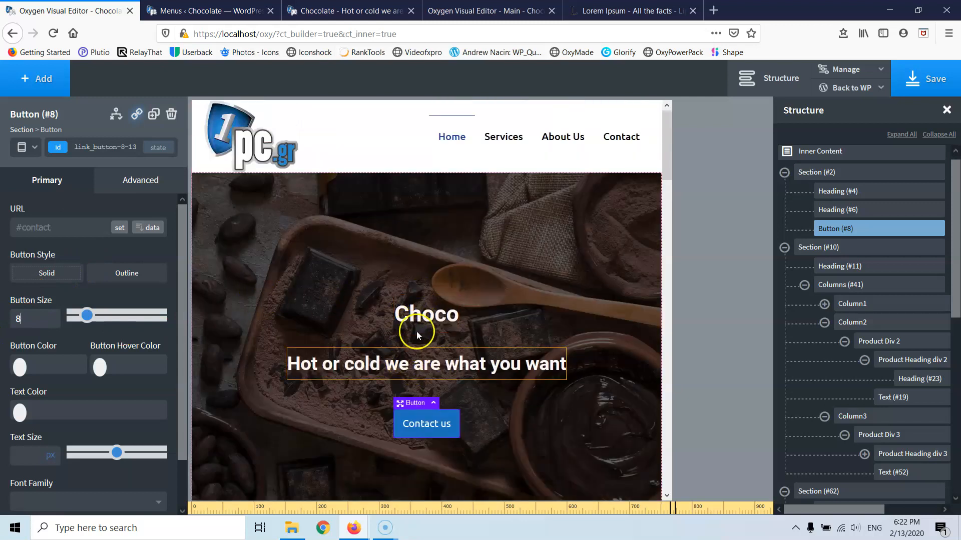
scroll(415, 326, "down", 1)
scroll(417, 324, "down", 6)
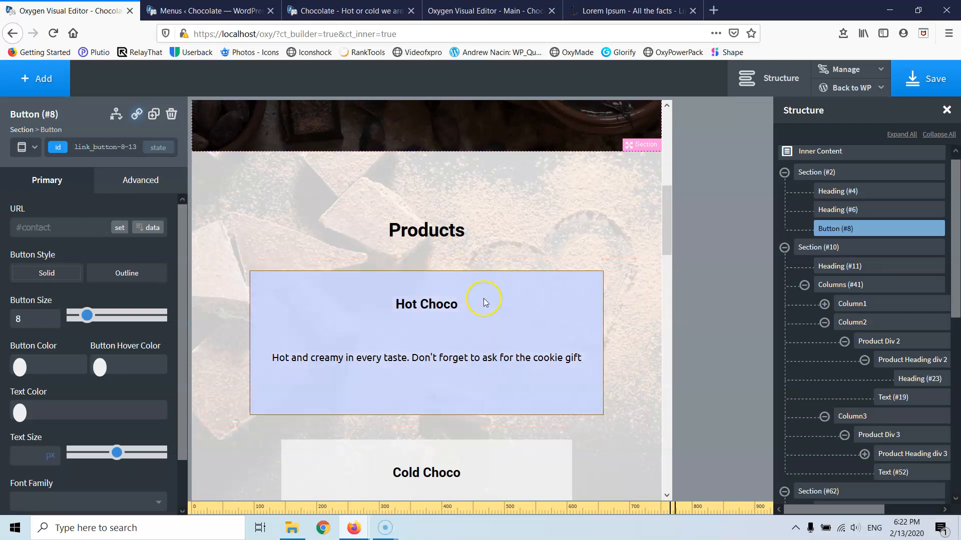
scroll(489, 307, "down", 3)
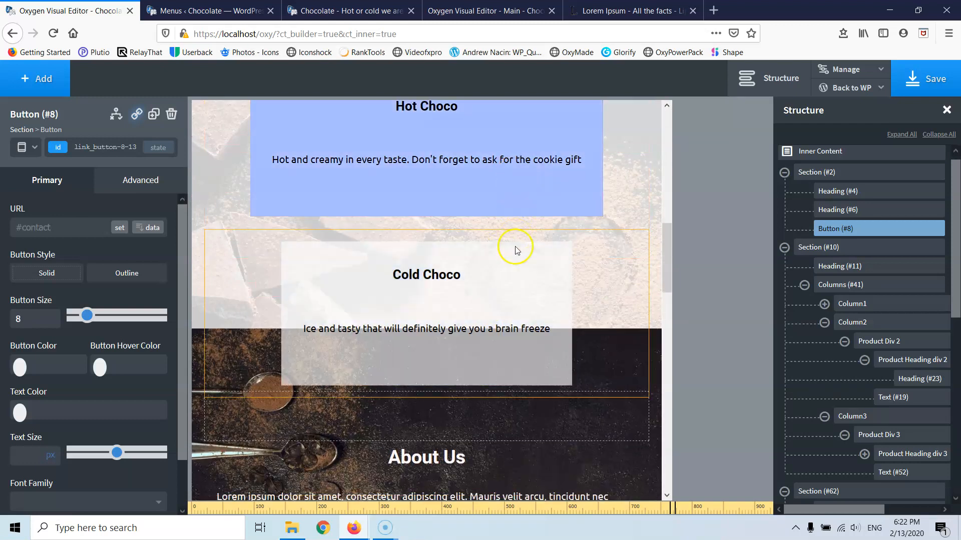
scroll(515, 253, "up", 3)
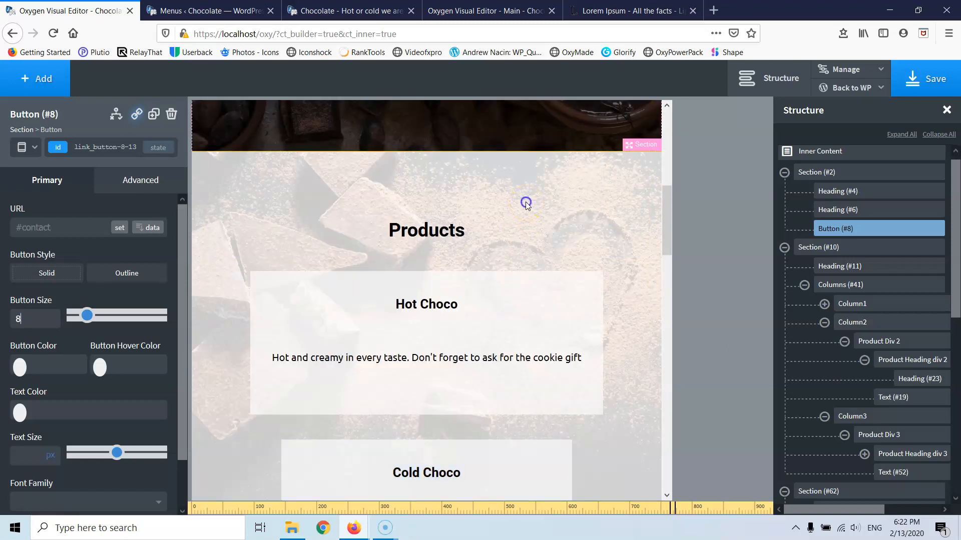
- Set the Products section's height unit to auto in Advanced > Size & Spacing
left_click(526, 203)
left_click(129, 182)
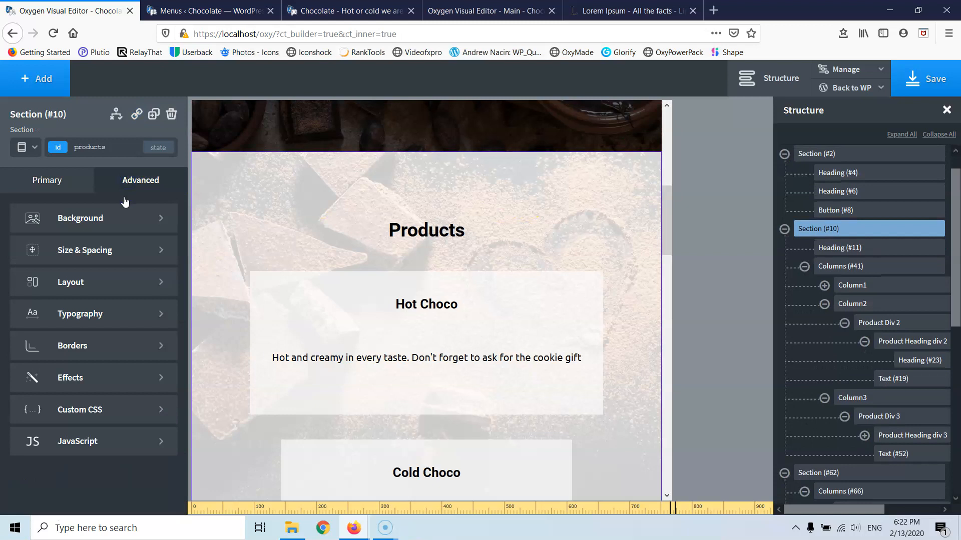
left_click(57, 252)
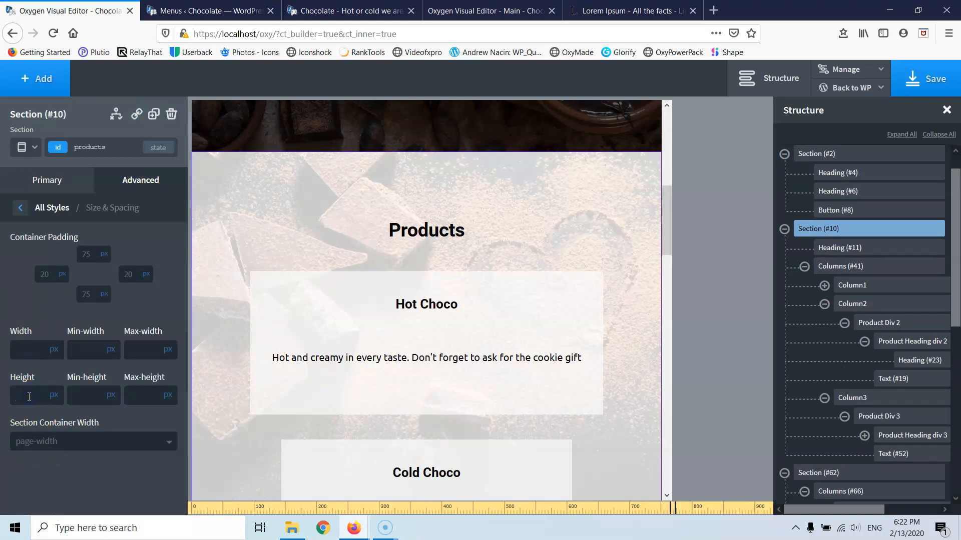
left_click(56, 396)
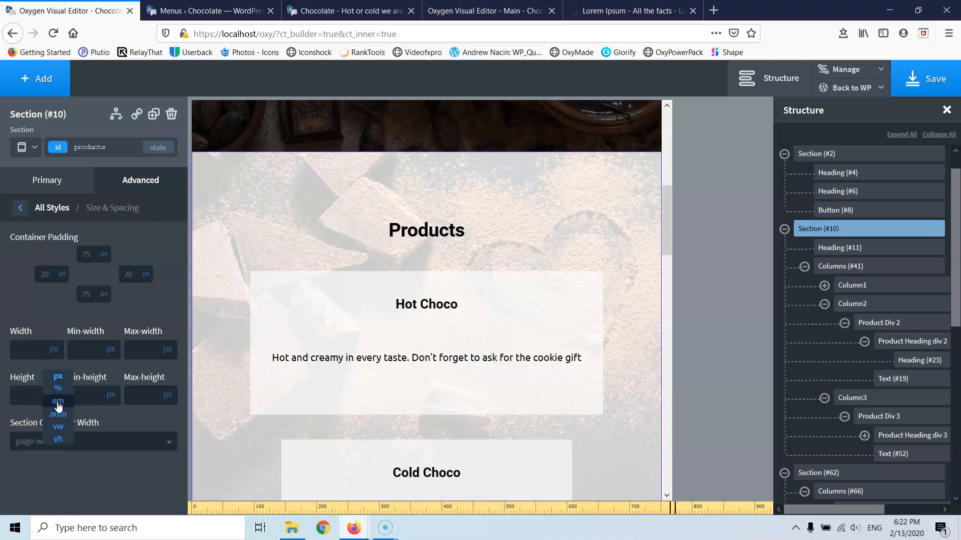
left_click(58, 414)
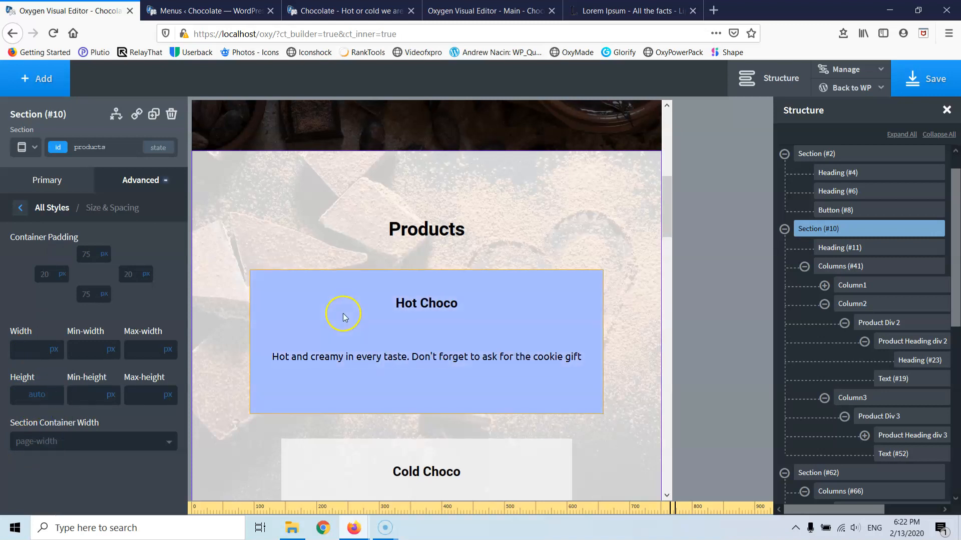
- Drag the Products section's padding to 51 px top and 28 px bottom
scroll(344, 312, "down", 8)
scroll(343, 313, "up", 8)
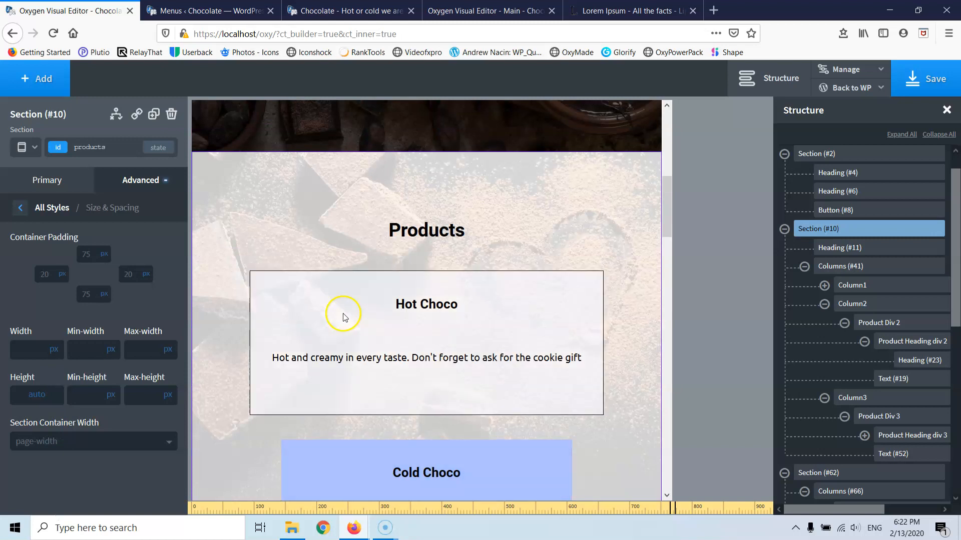
scroll(346, 315, "down", 4)
scroll(346, 315, "down", 4)
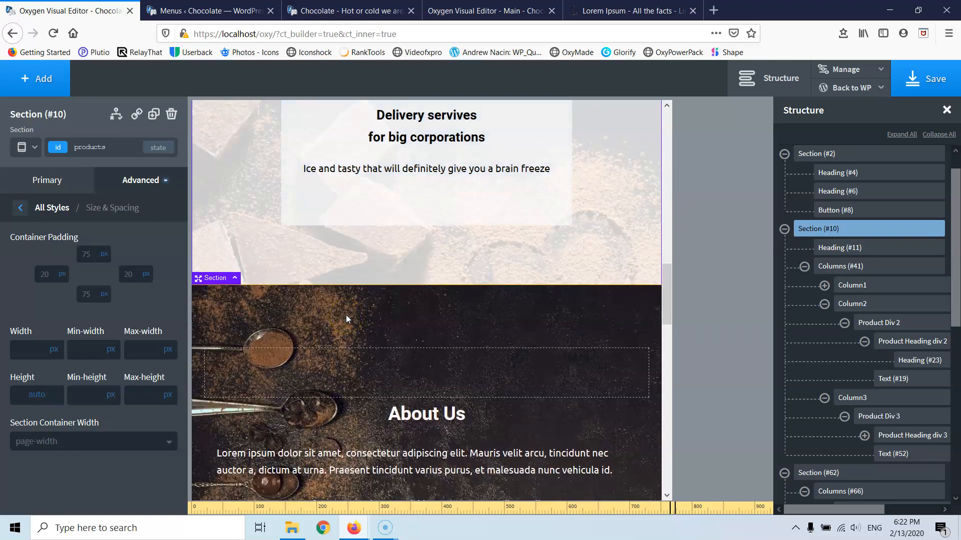
scroll(346, 314, "up", 8)
left_click_drag(460, 268, 480, 245)
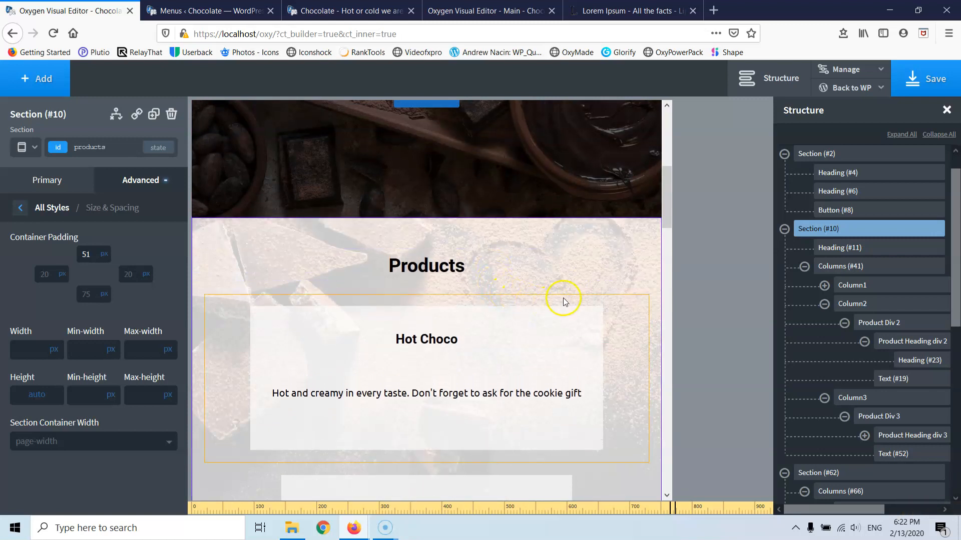
scroll(562, 298, "down", 8)
left_click_drag(452, 414, 453, 390)
scroll(535, 365, "up", 5)
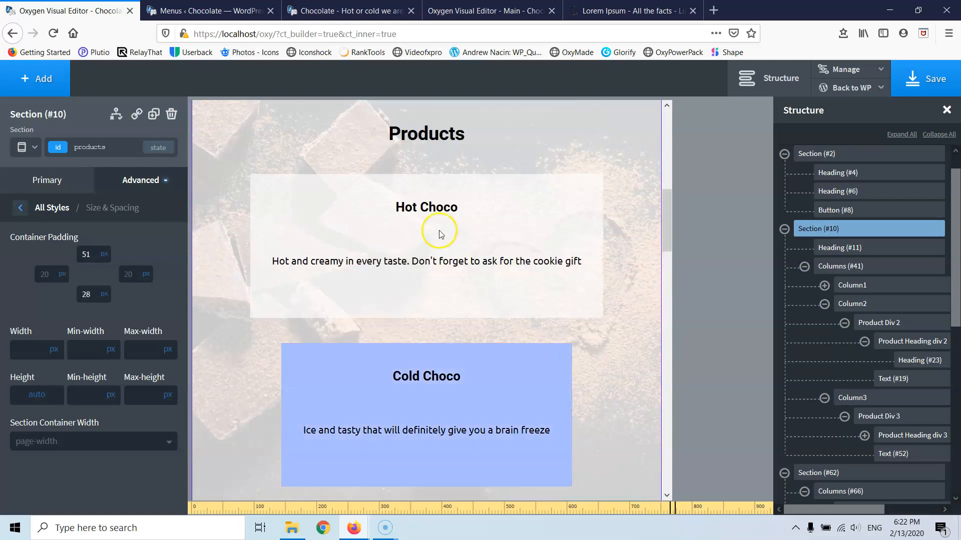
left_click(529, 213)
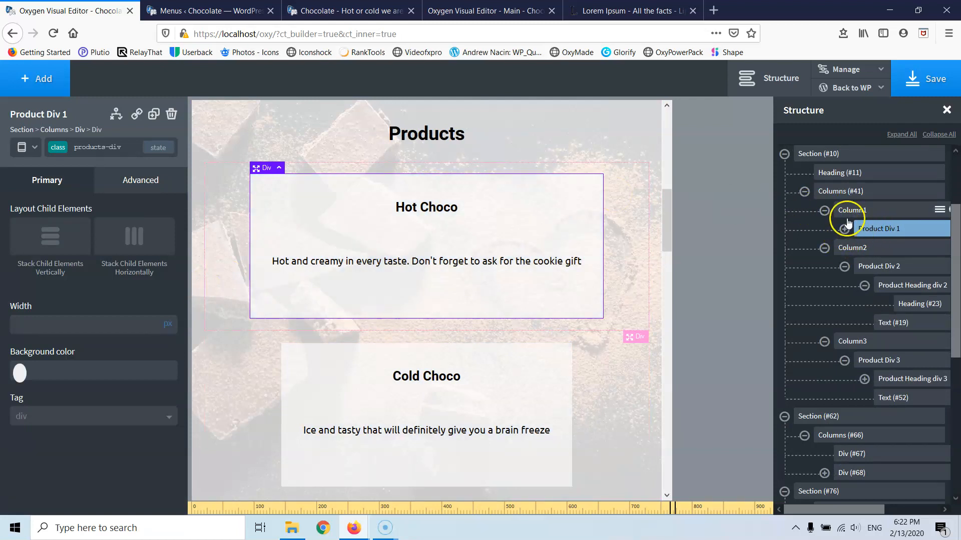
- Switch to All devices and open the Hot Choco card's Size & Spacing settings
left_click(29, 147)
left_click(31, 172)
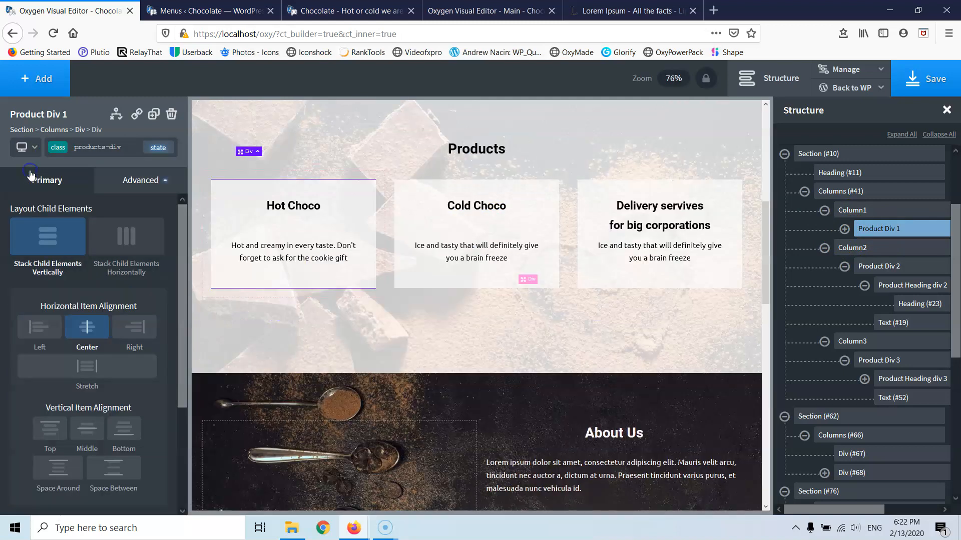
scroll(64, 310, "down", 2)
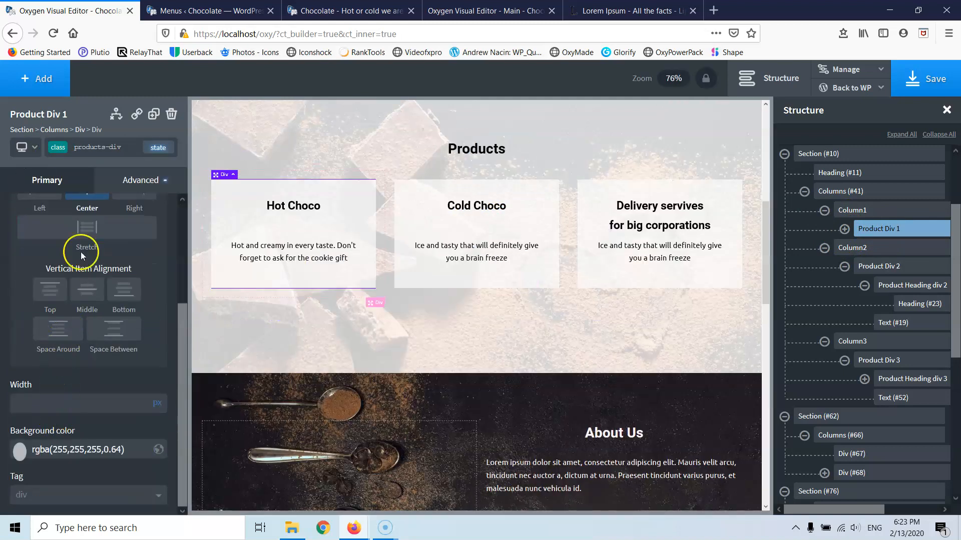
left_click(140, 180)
left_click(90, 281)
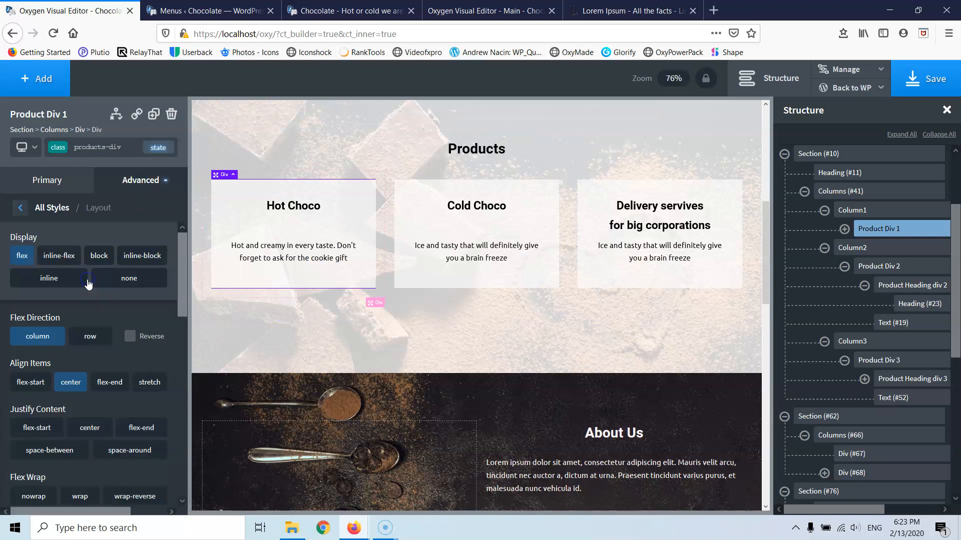
left_click(20, 207)
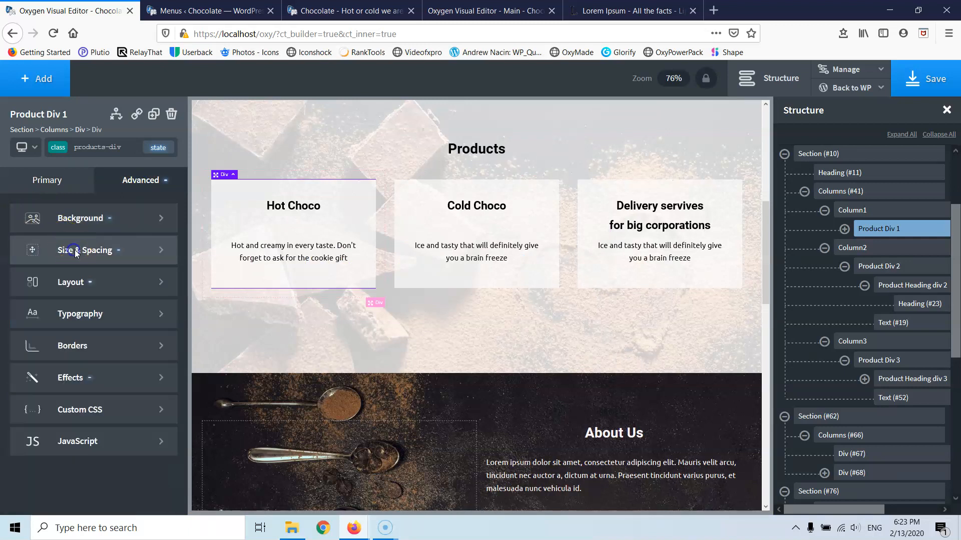
left_click(75, 250)
left_click(36, 401)
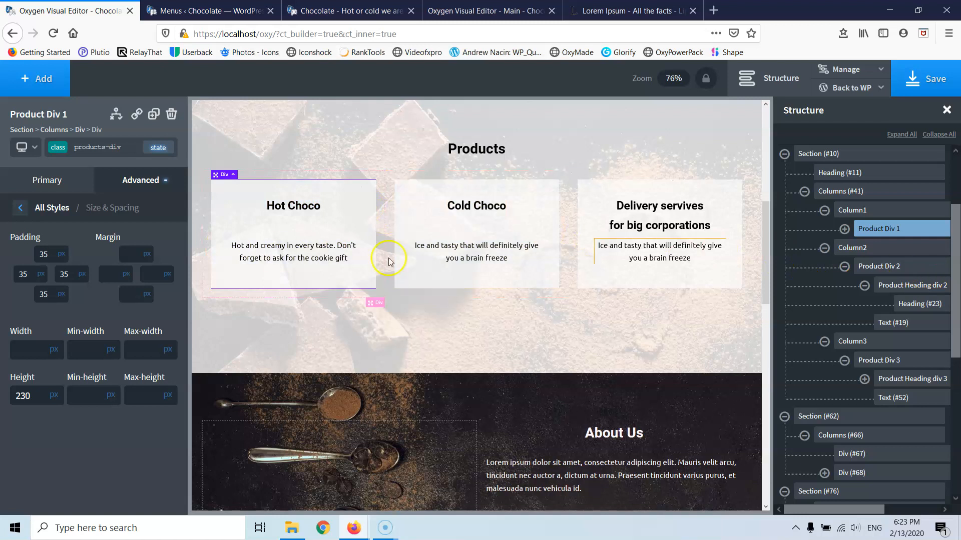
- At a narrower breakpoint, make the product Columns stack below 992px
left_click(22, 147)
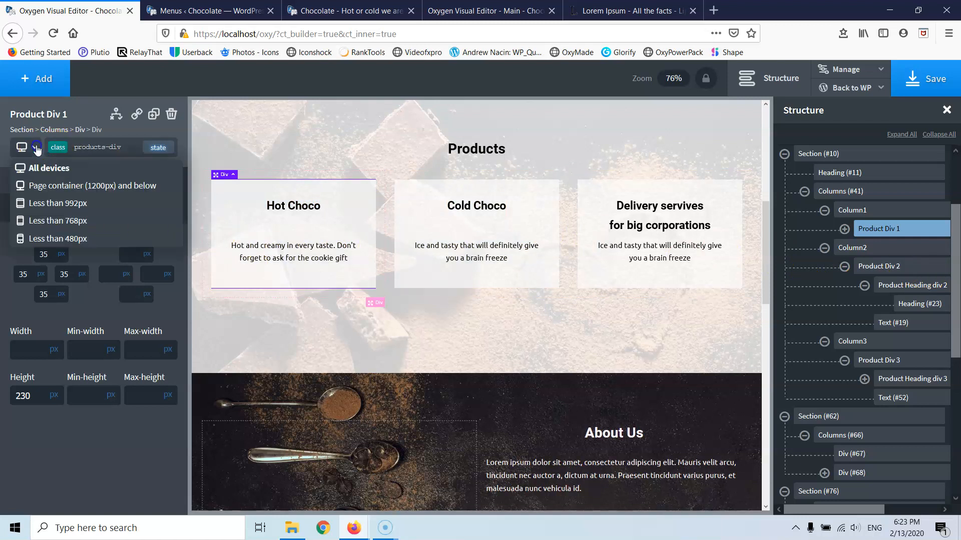
left_click(38, 202)
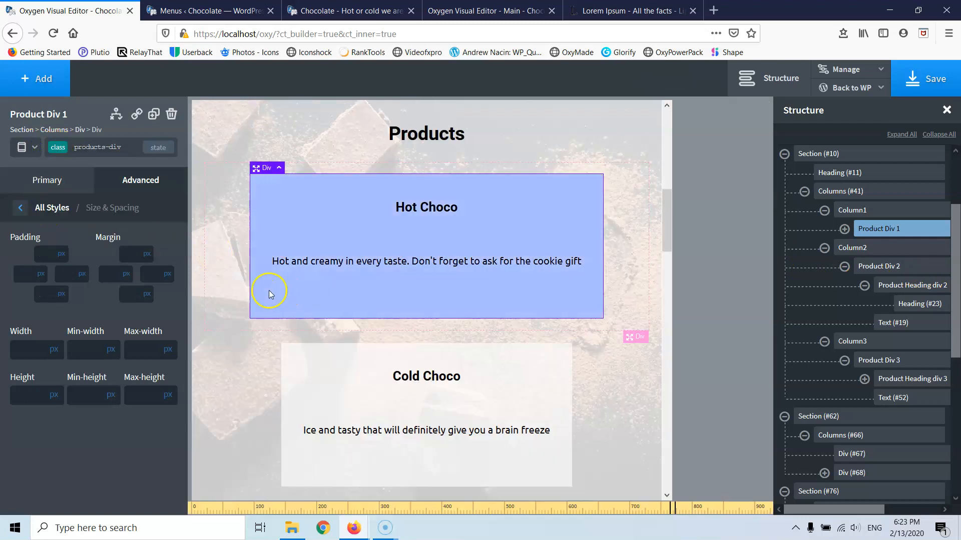
left_click(852, 210)
left_click(850, 191)
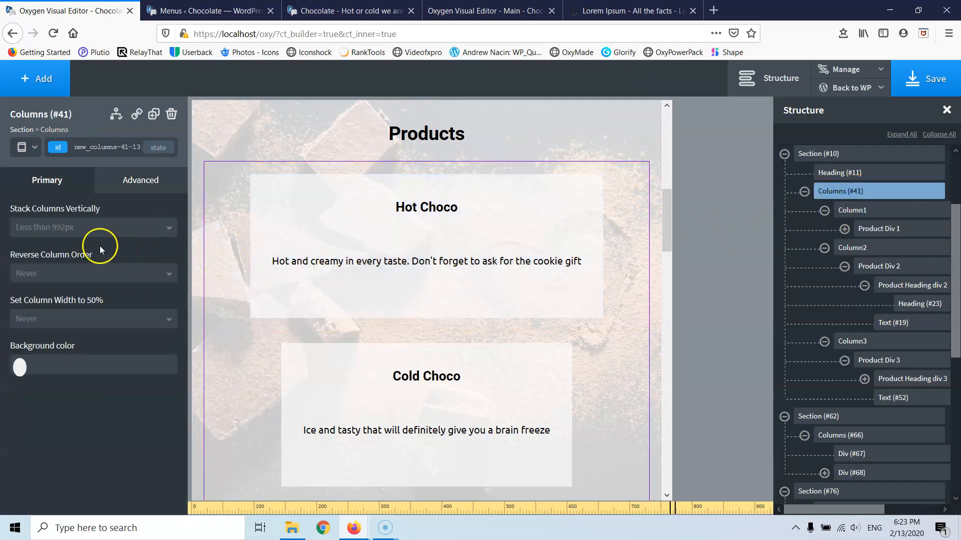
left_click(98, 228)
left_click(71, 281)
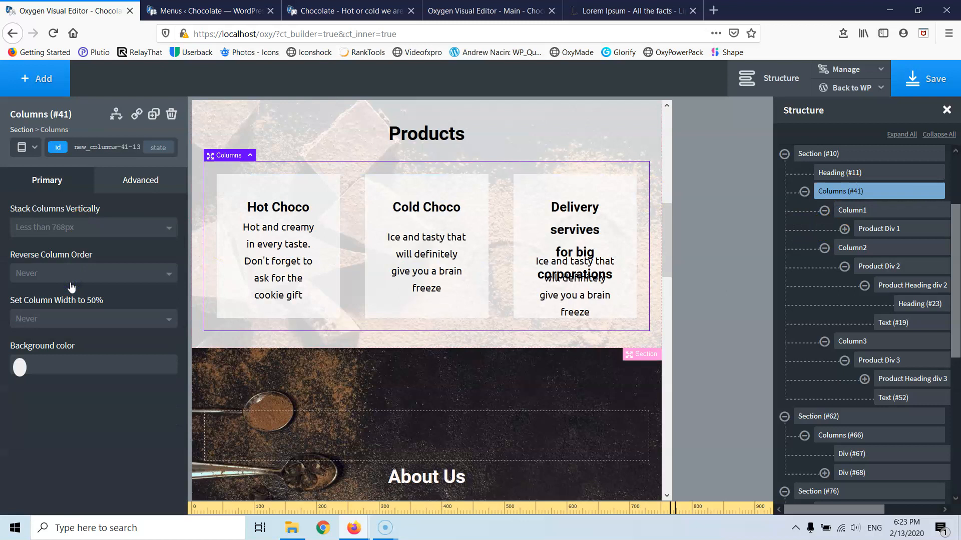
left_click(54, 229)
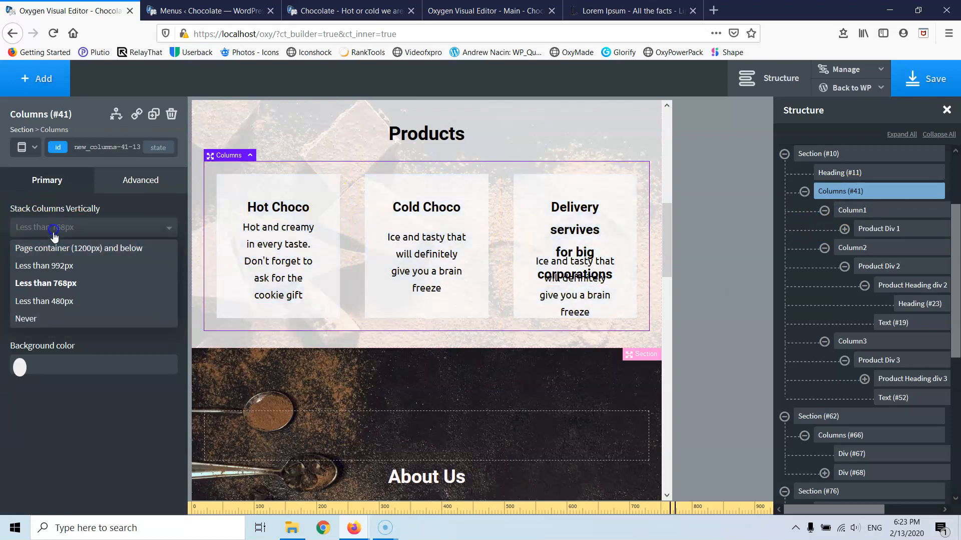
left_click(44, 265)
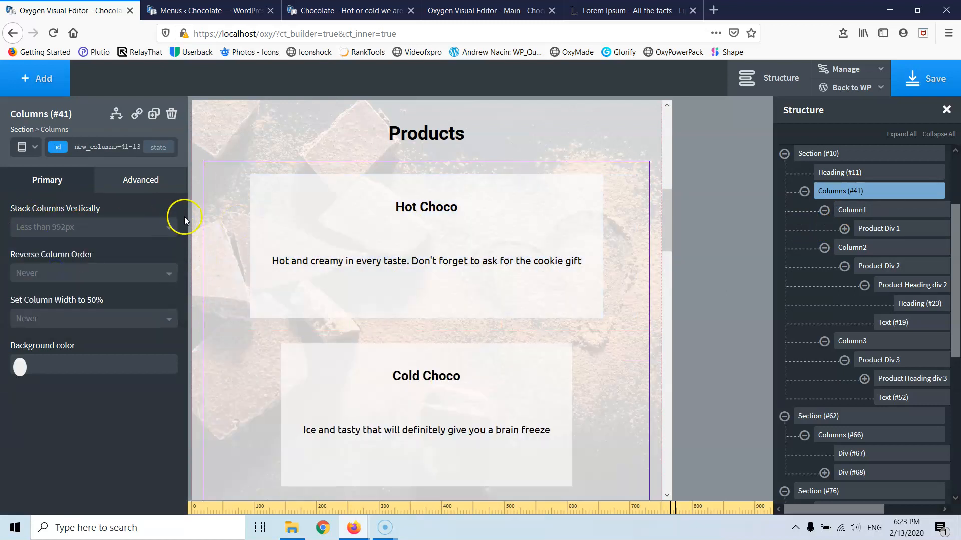
- Set the Hot Choco card's width to 350 px after trying 300 px
left_click(328, 207)
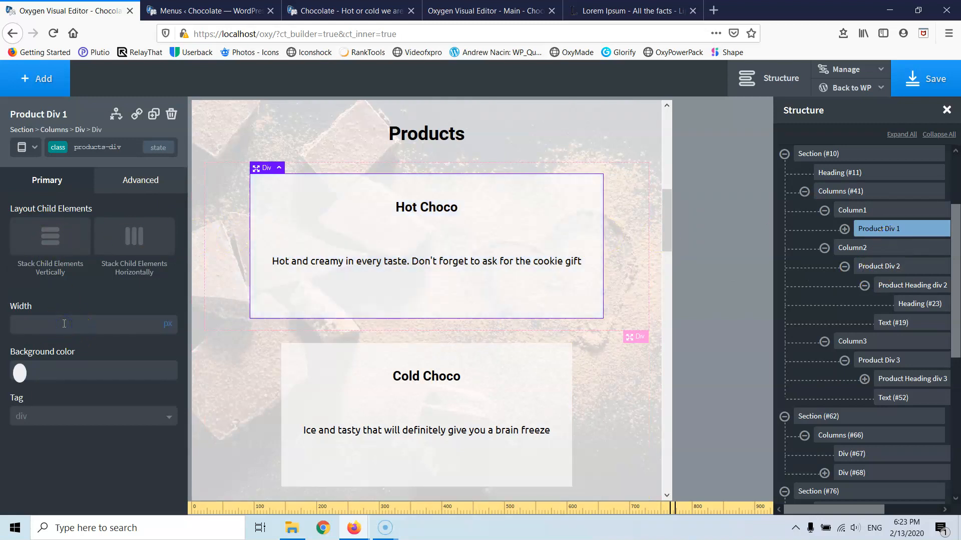
type("300")
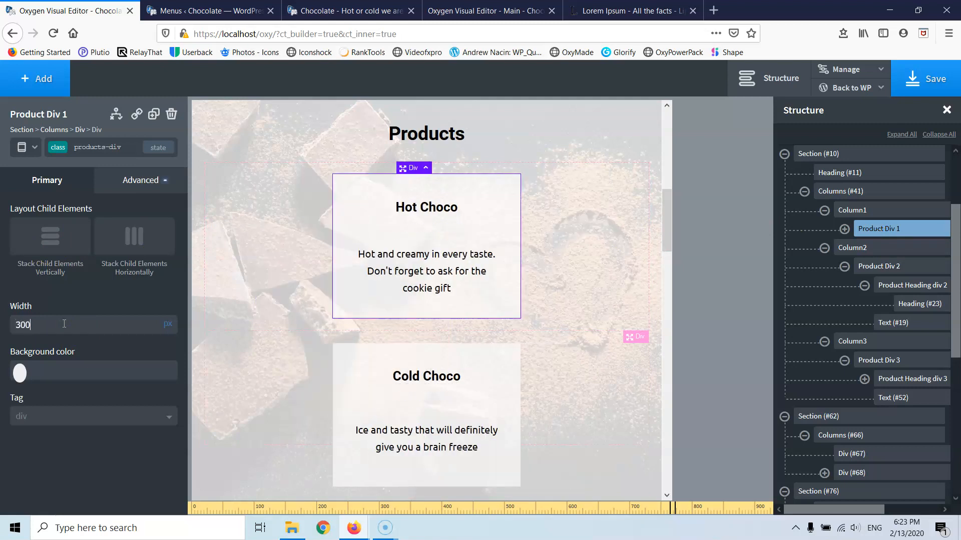
scroll(450, 266, "down", 8)
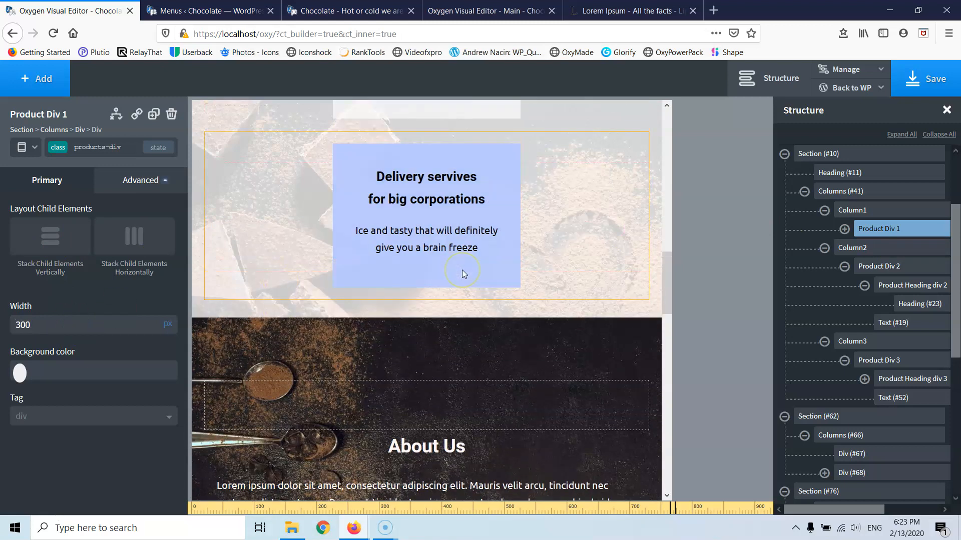
scroll(462, 273, "up", 7)
scroll(465, 274, "up", 3)
left_click(96, 302)
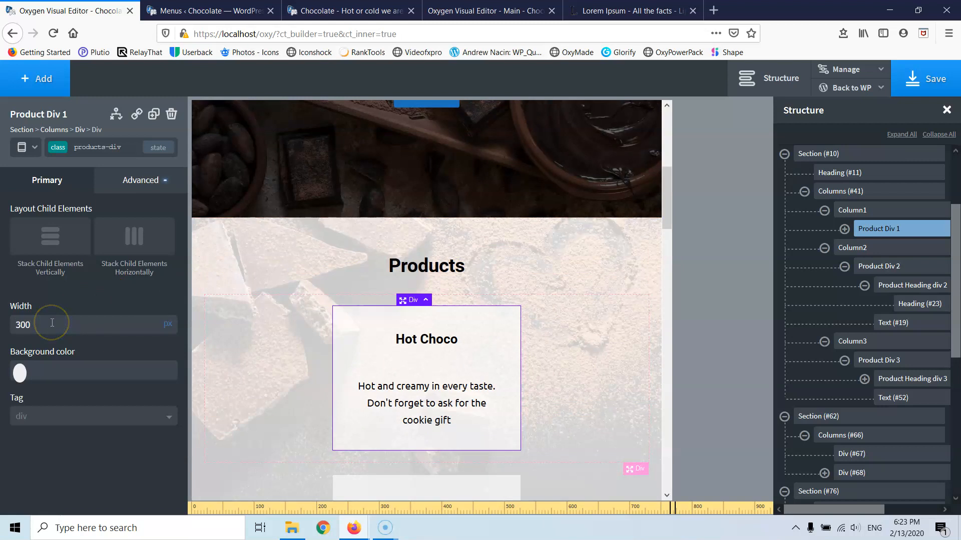
type("350")
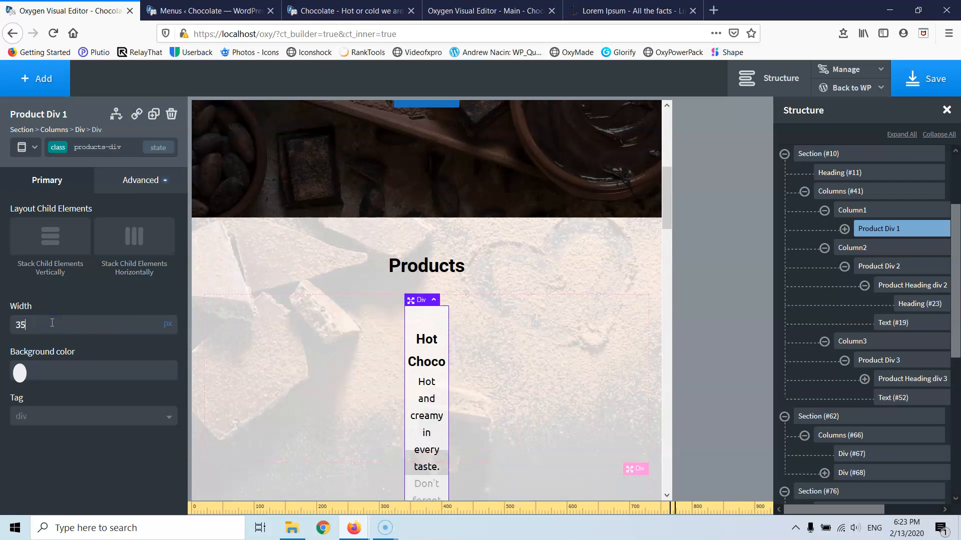
scroll(387, 296, "down", 4)
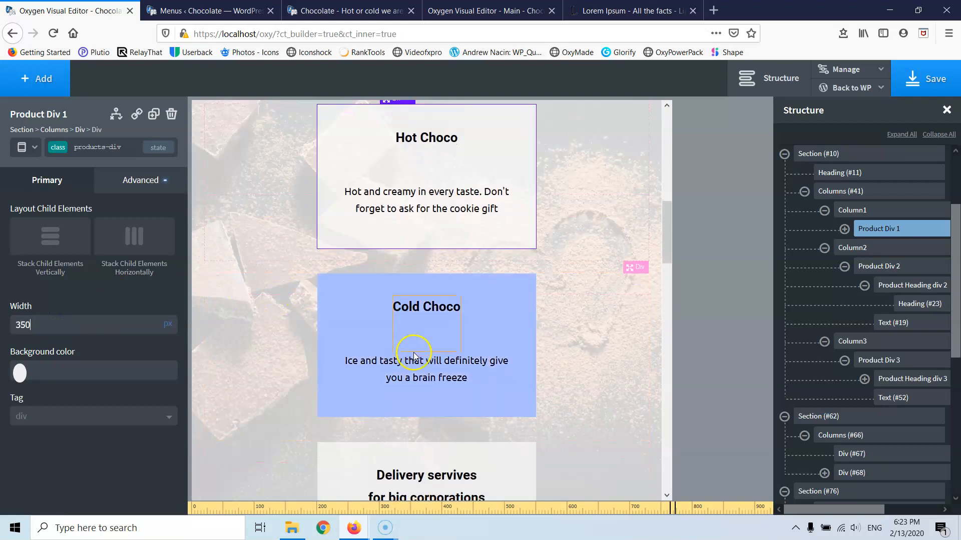
scroll(414, 349, "down", 3)
scroll(425, 360, "up", 4)
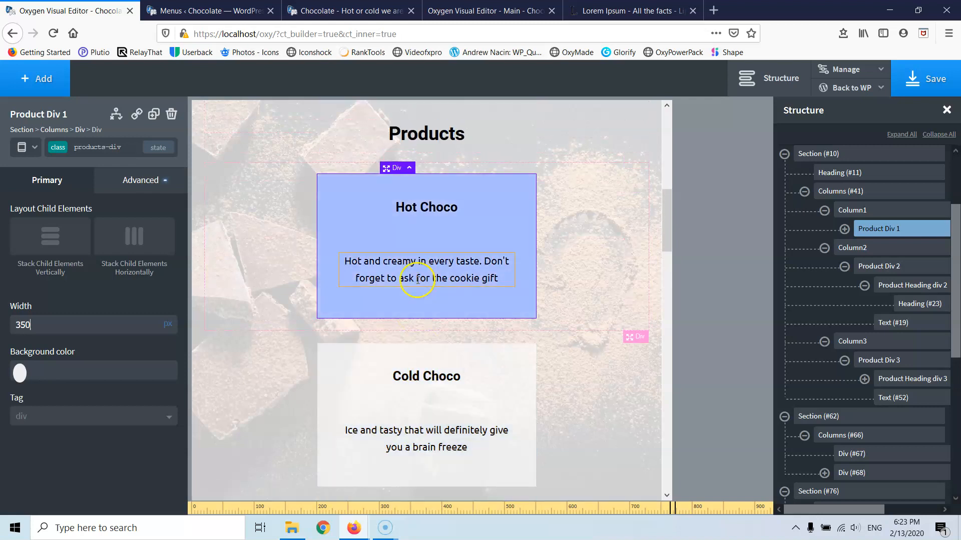
scroll(420, 280, "down", 6)
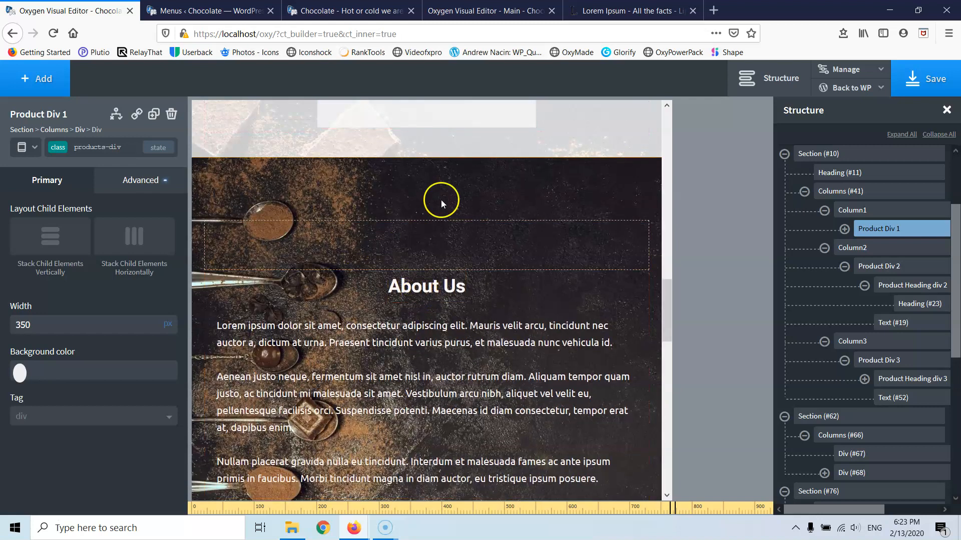
- Set the About Us section's (#62) height unit to auto in Size & Spacing
left_click(444, 212)
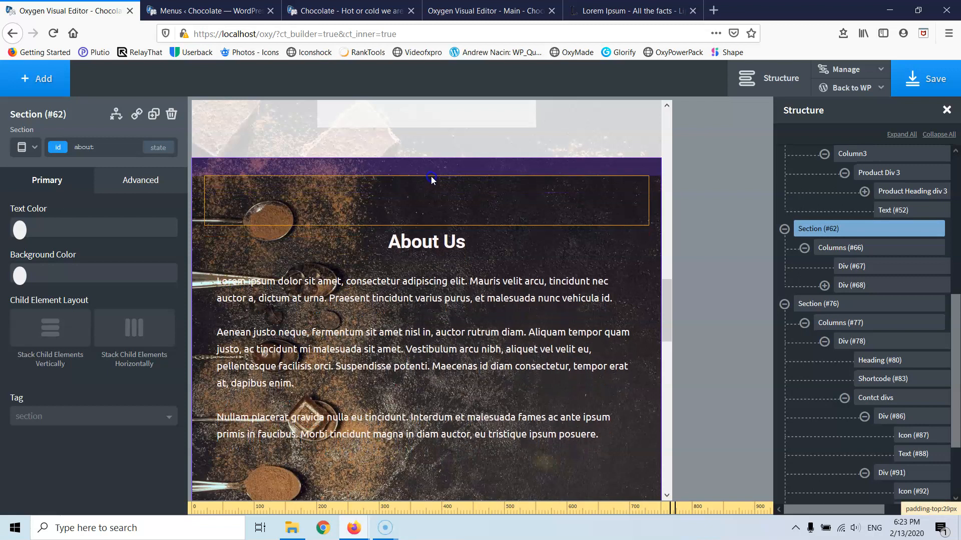
left_click(406, 191)
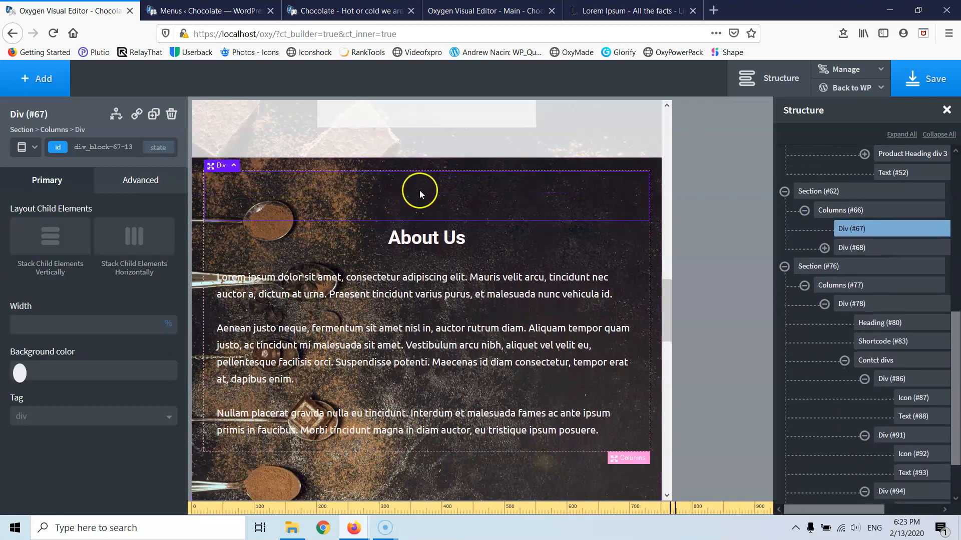
scroll(392, 288, "down", 4)
scroll(393, 293, "up", 3)
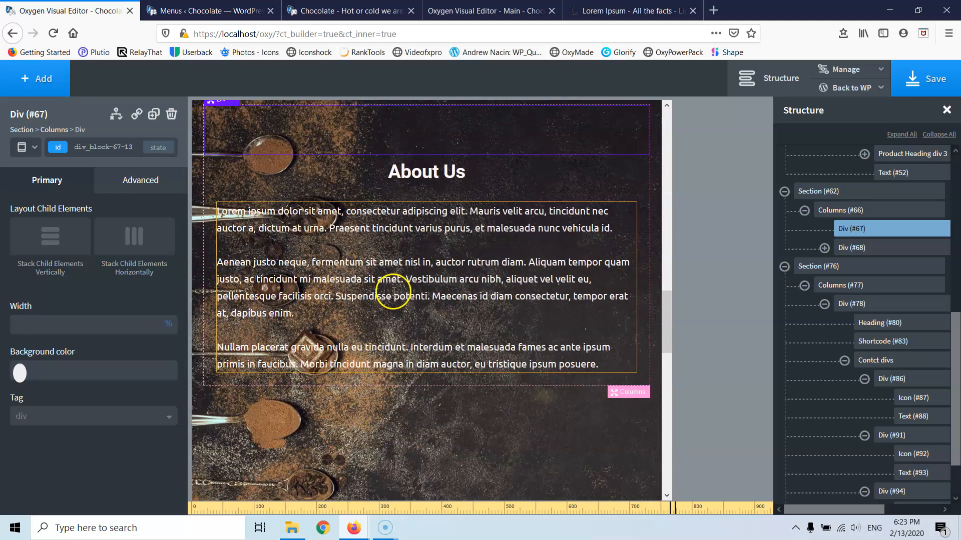
scroll(403, 350, "down", 1)
left_click(408, 387)
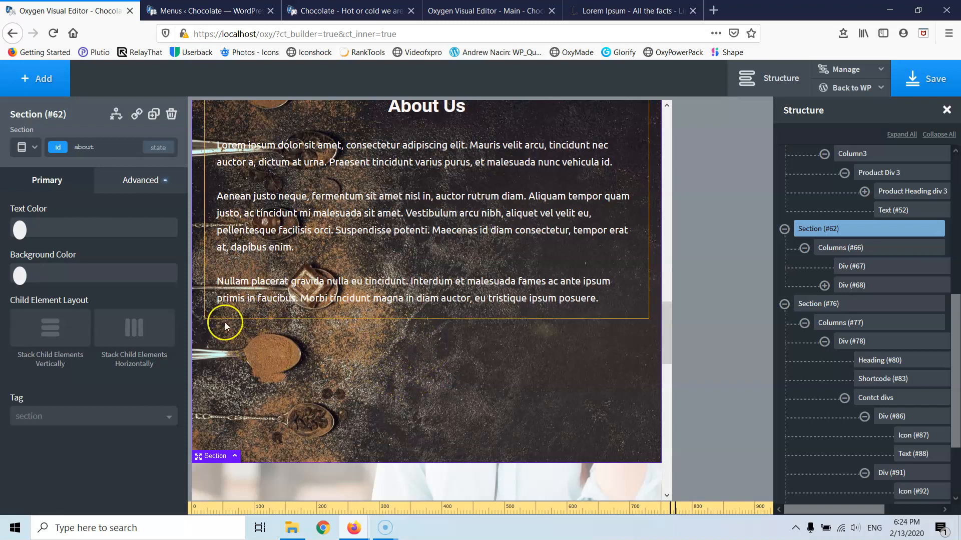
left_click(131, 181)
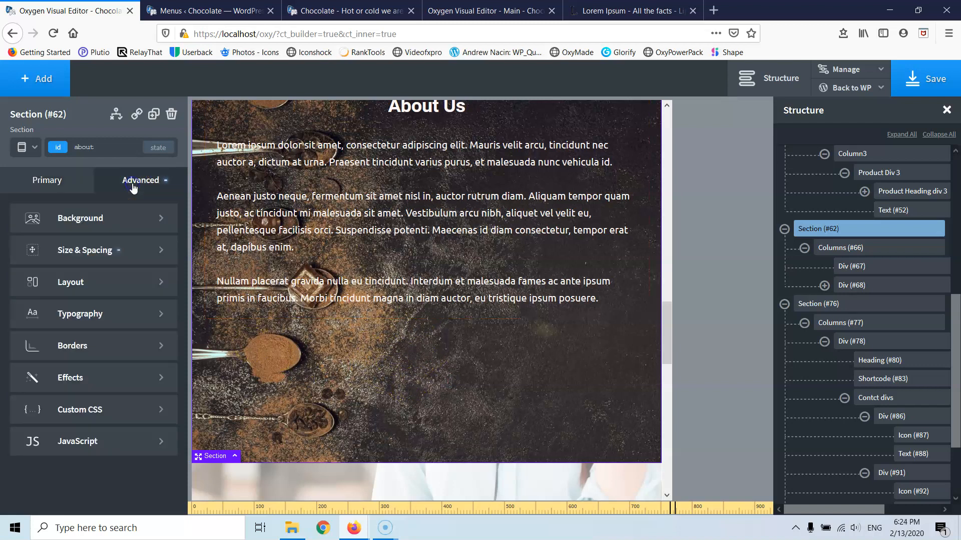
left_click(88, 256)
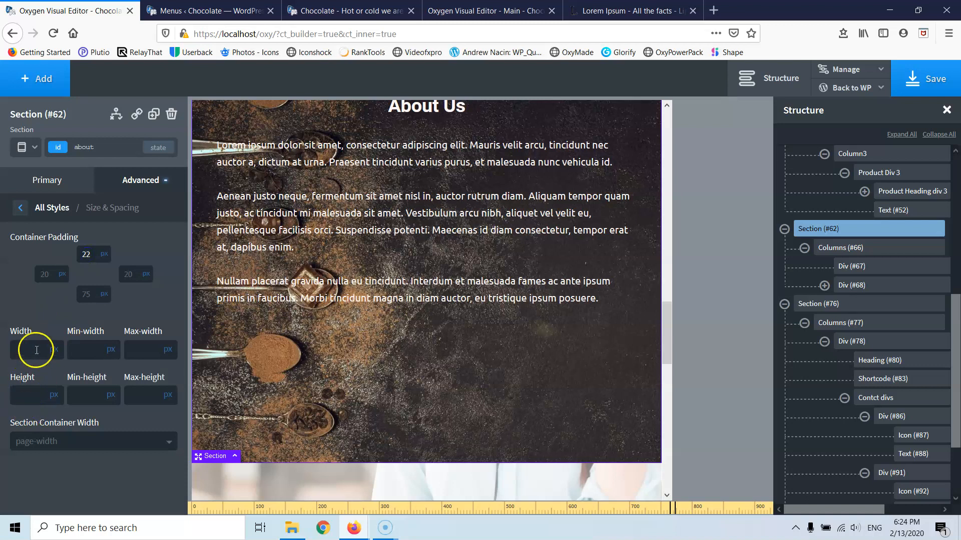
left_click(54, 399)
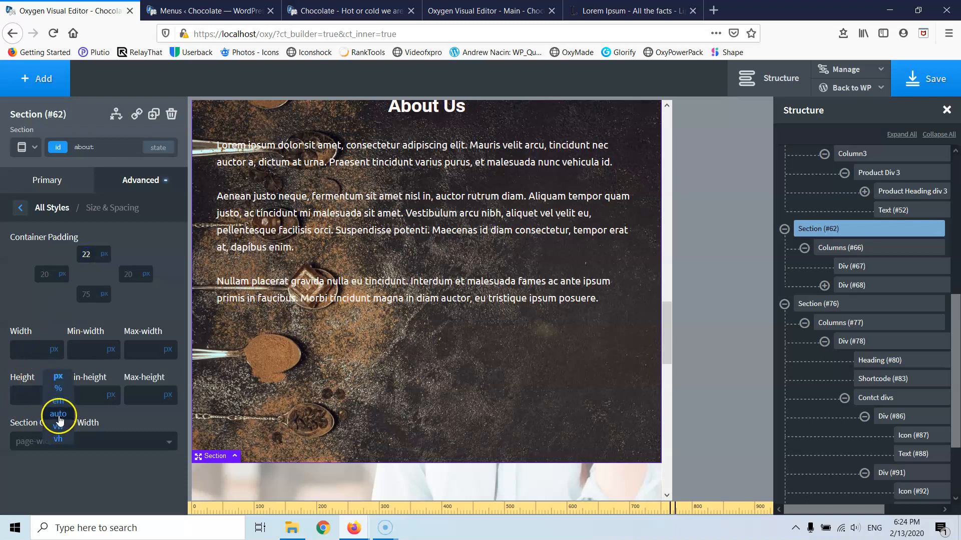
left_click(59, 416)
scroll(368, 349, "up", 4)
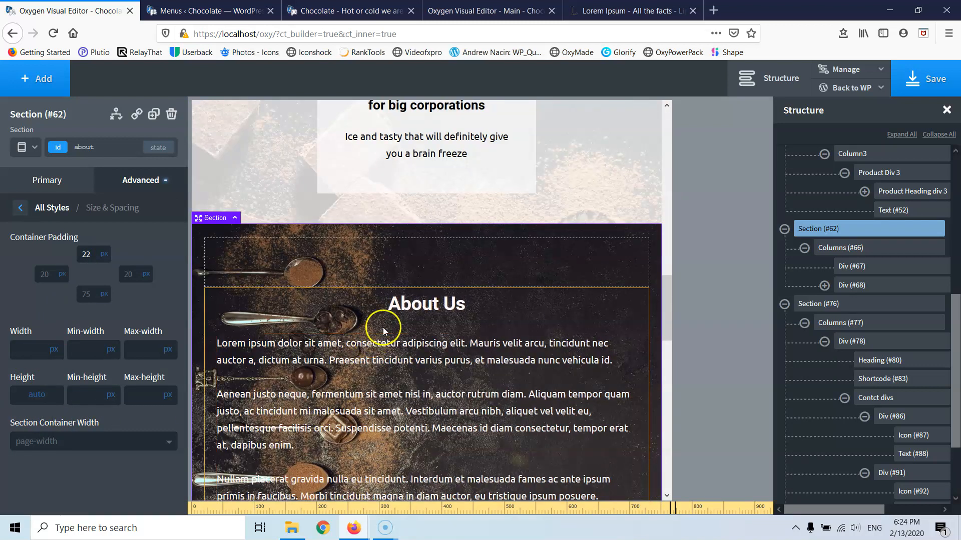
- Hide the empty Div #67 above the About Us heading with Display: none
left_click(440, 270)
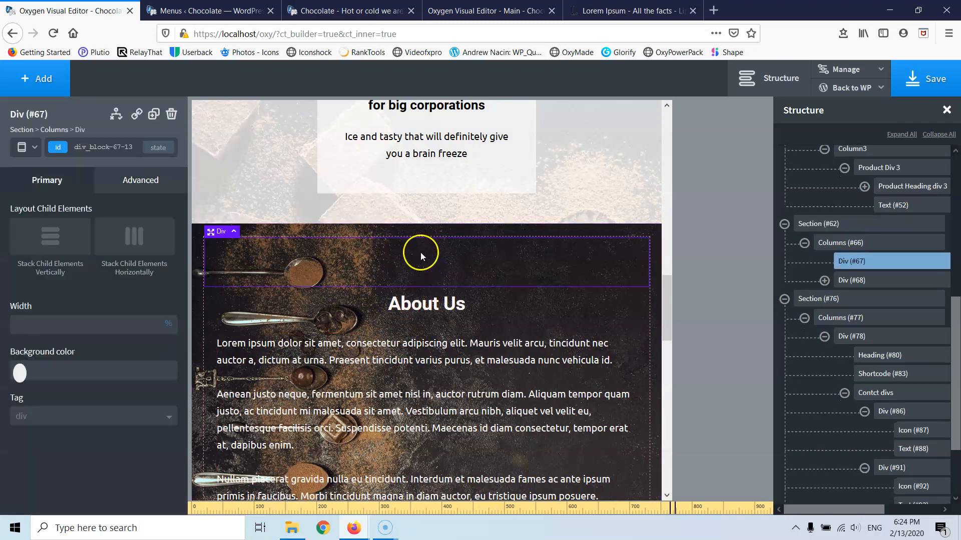
left_click(123, 182)
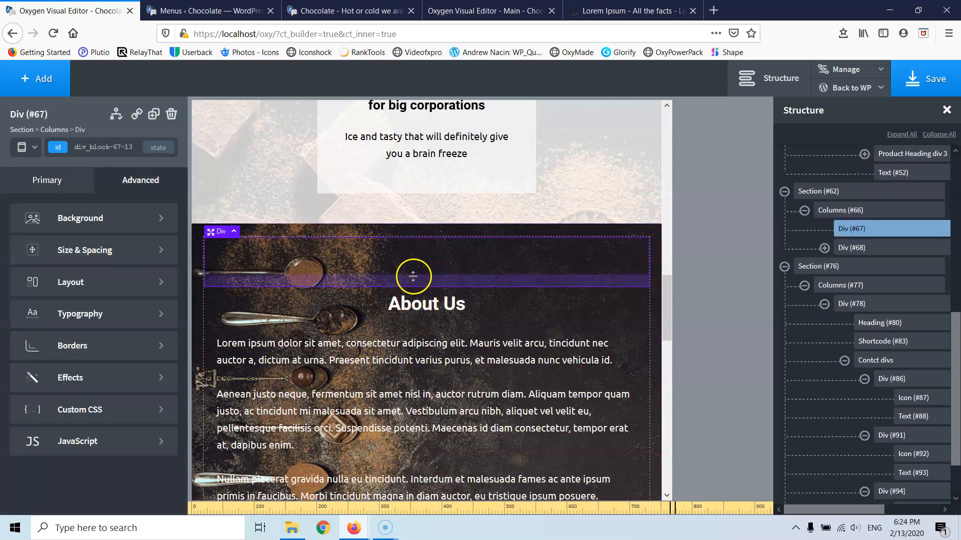
left_click(76, 284)
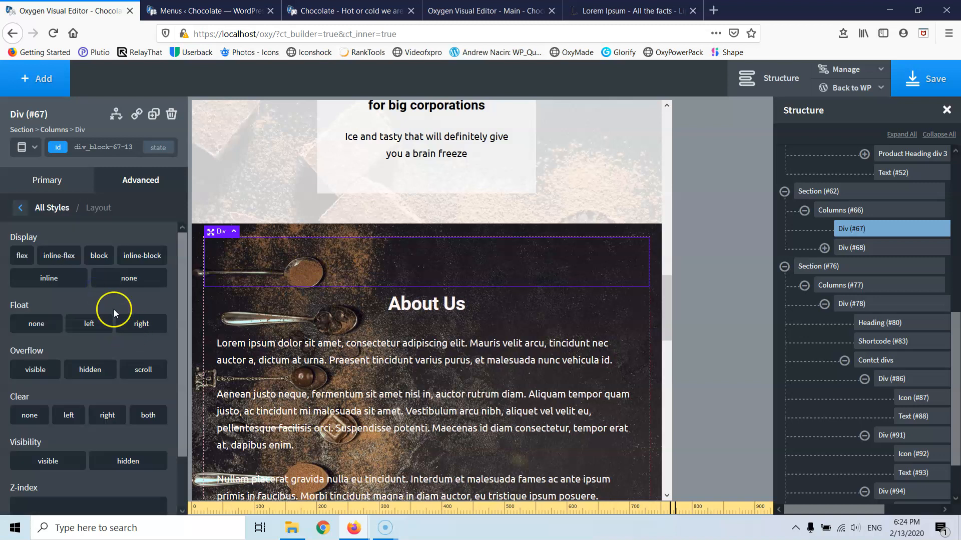
left_click(139, 282)
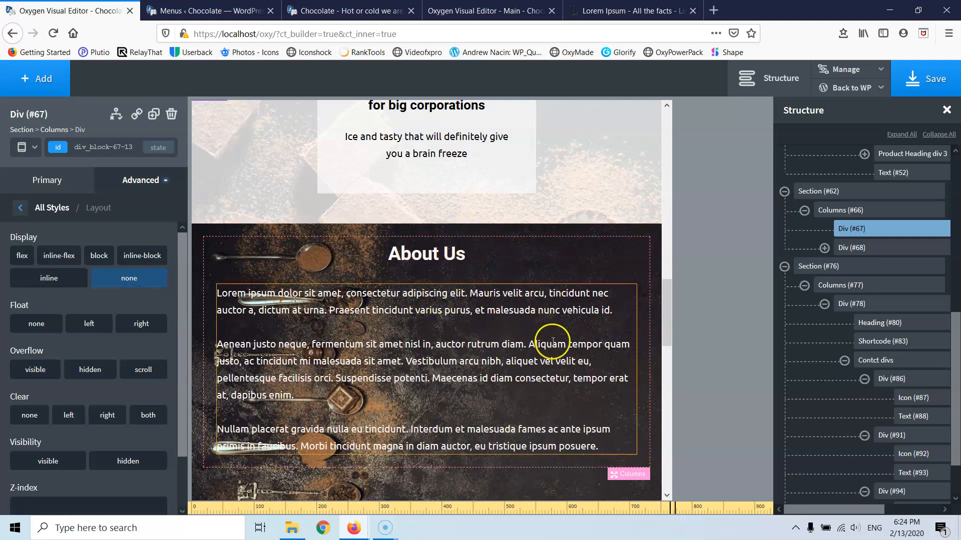
scroll(552, 342, "down", 5)
scroll(422, 272, "up", 4)
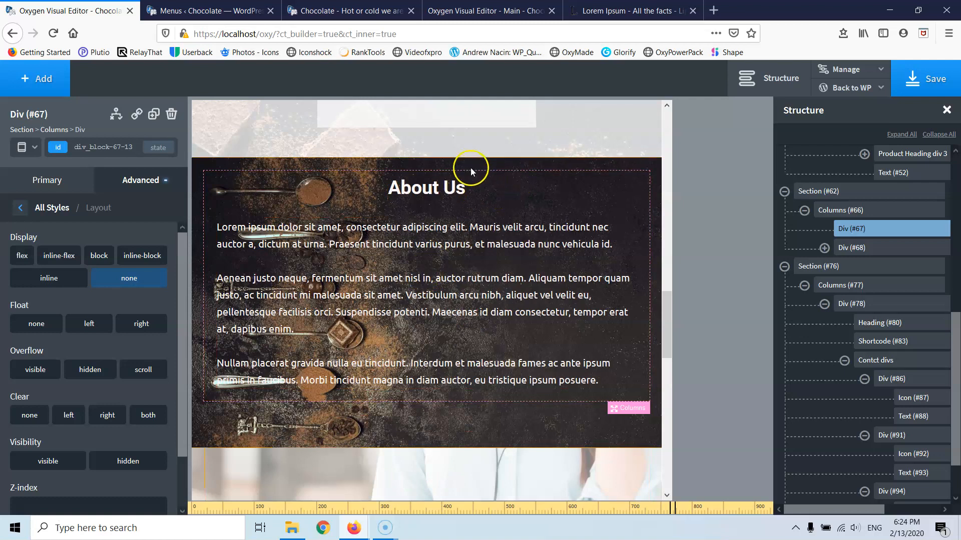
left_click(463, 167)
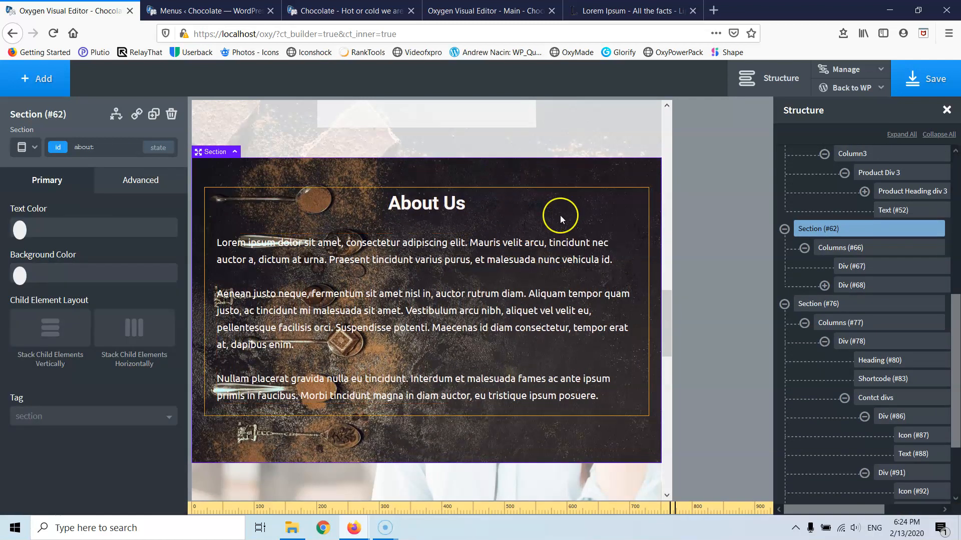
scroll(479, 341, "up", 2)
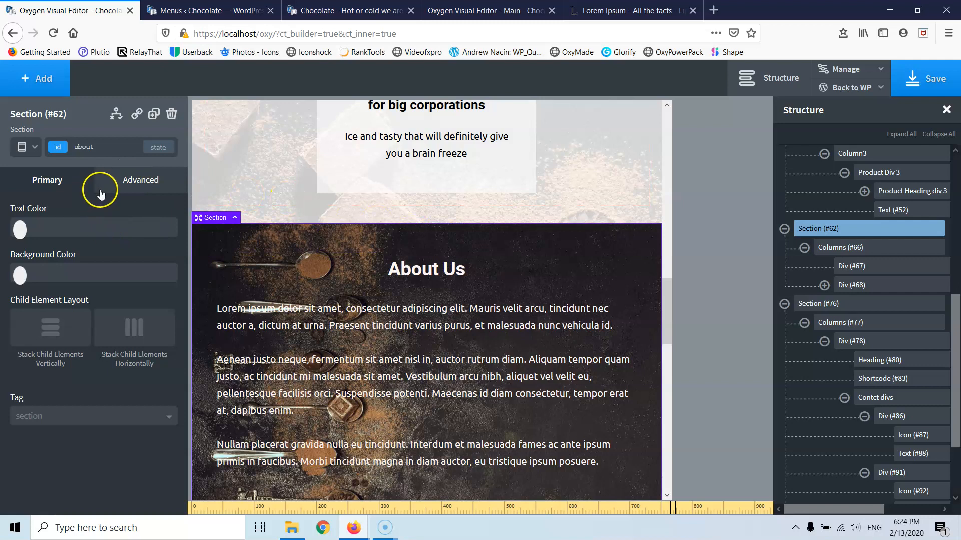
- Set the About Us section's image overlay colour to 70% black, rgba(0,0,0,0.7)
left_click(141, 180)
left_click(75, 235)
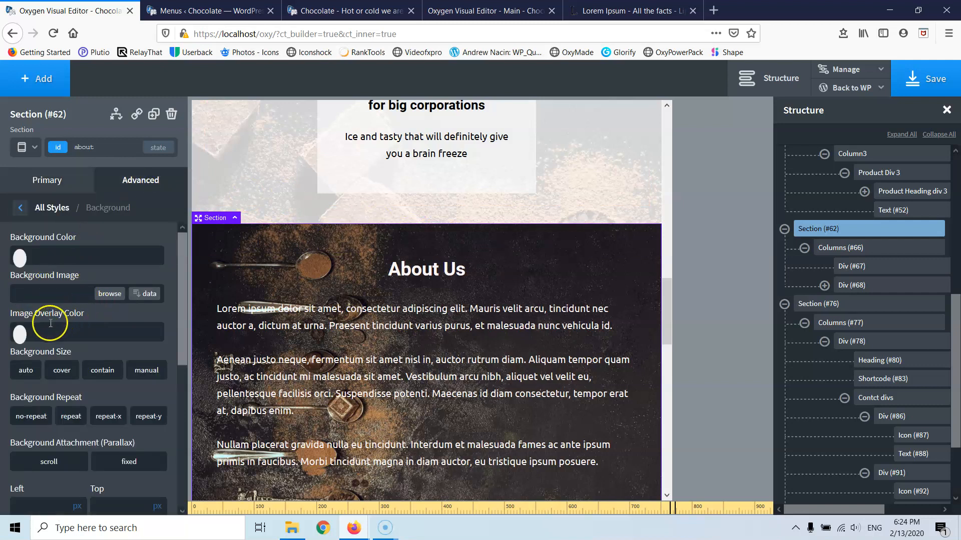
left_click(20, 334)
left_click_drag(69, 377, 1, 450)
left_click(19, 339)
left_click_drag(115, 462, 70, 458)
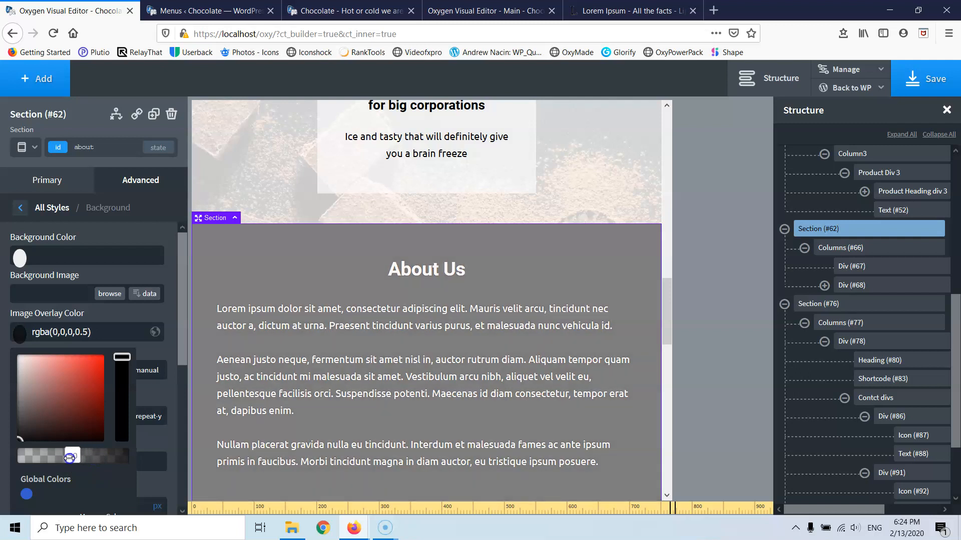
- Choose about-us.jpg as the background image, with 'about us' as alt text
left_click(108, 296)
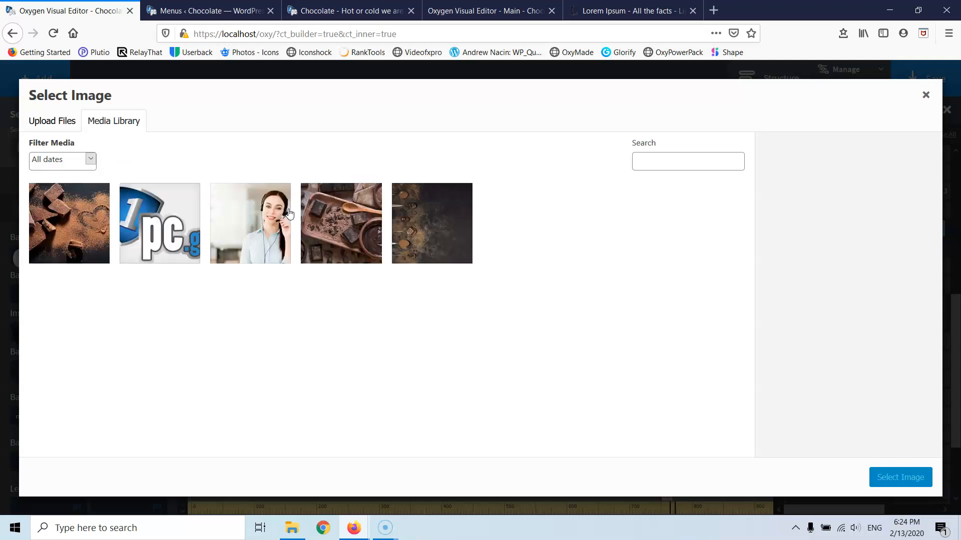
left_click(421, 229)
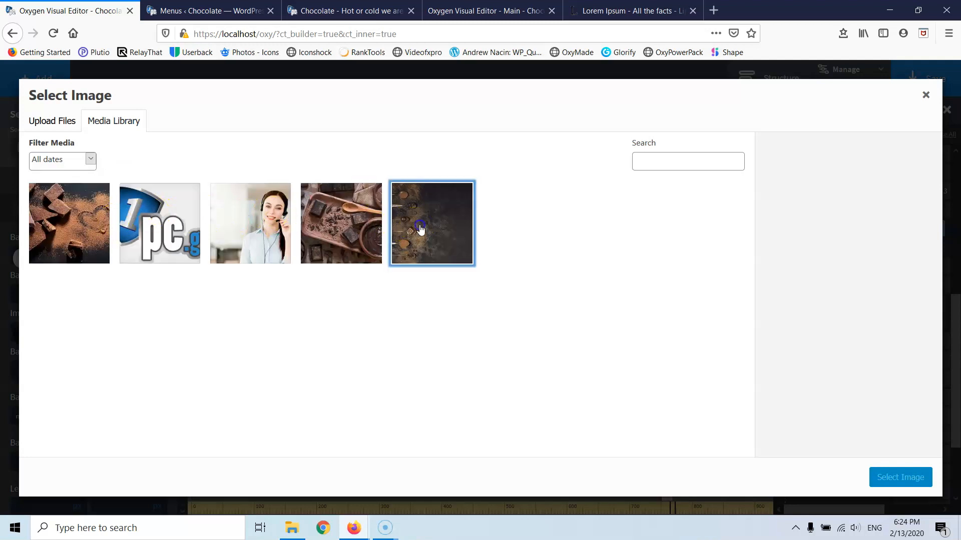
left_click_drag(863, 312, 779, 305)
key("ctrl+c")
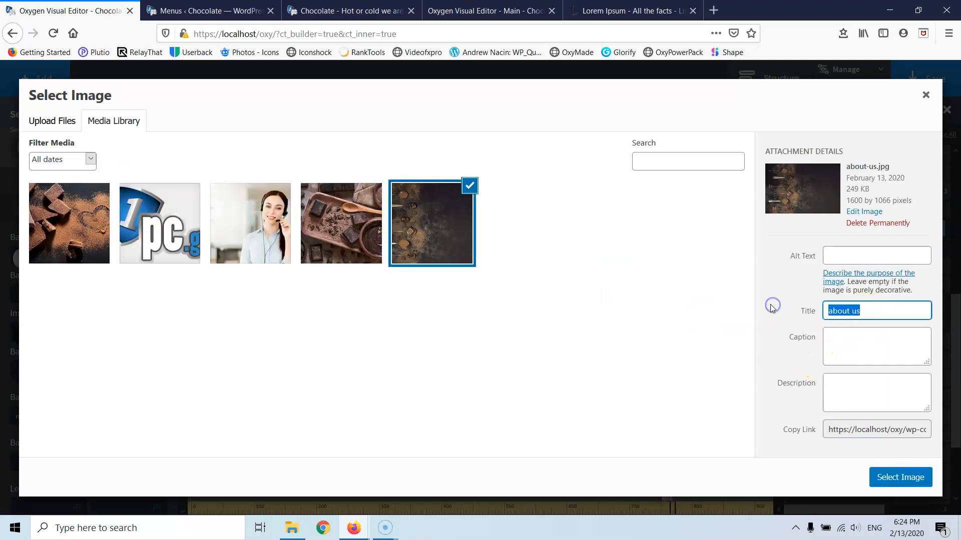
left_click(883, 256)
key("ctrl+v")
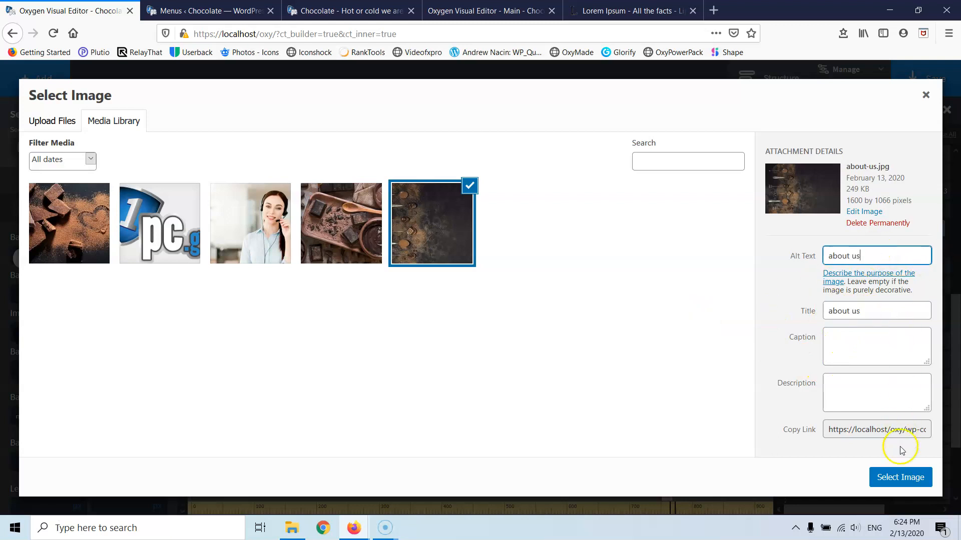
left_click(901, 476)
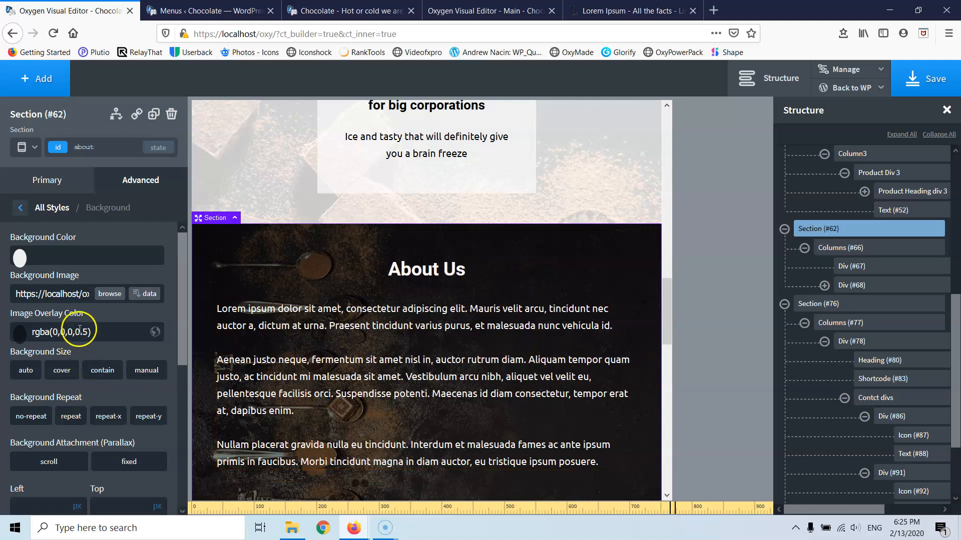
type("7")
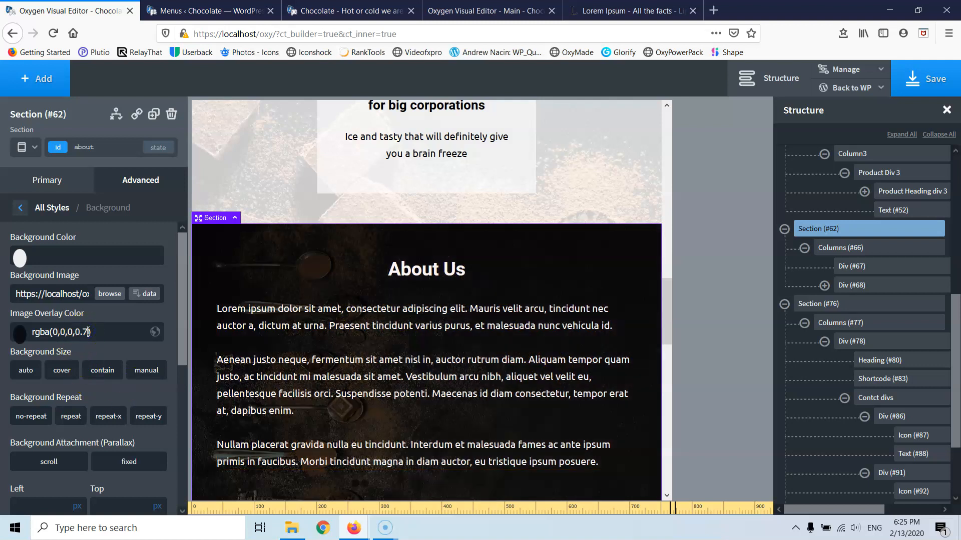
scroll(394, 340, "down", 3)
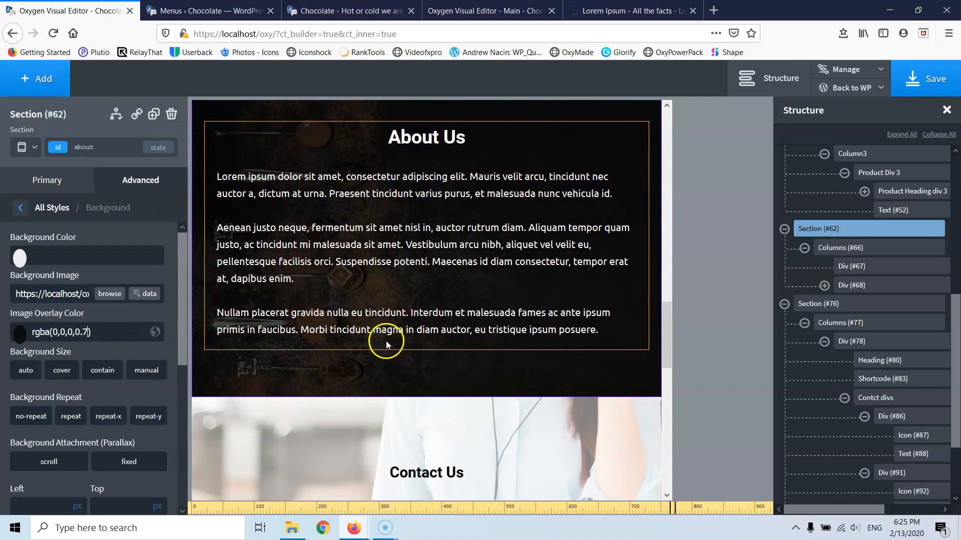
scroll(389, 333, "down", 4)
scroll(388, 333, "down", 6)
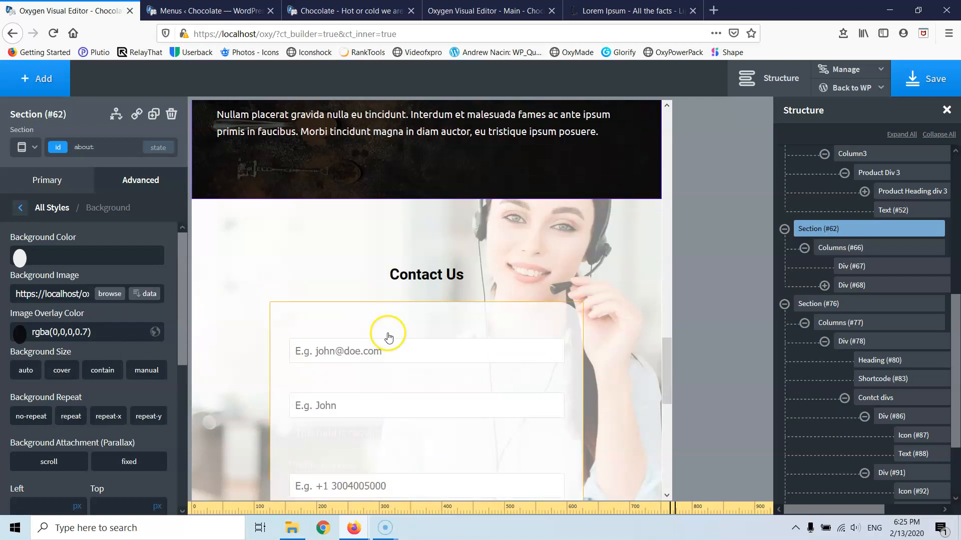
scroll(495, 289, "down", 4)
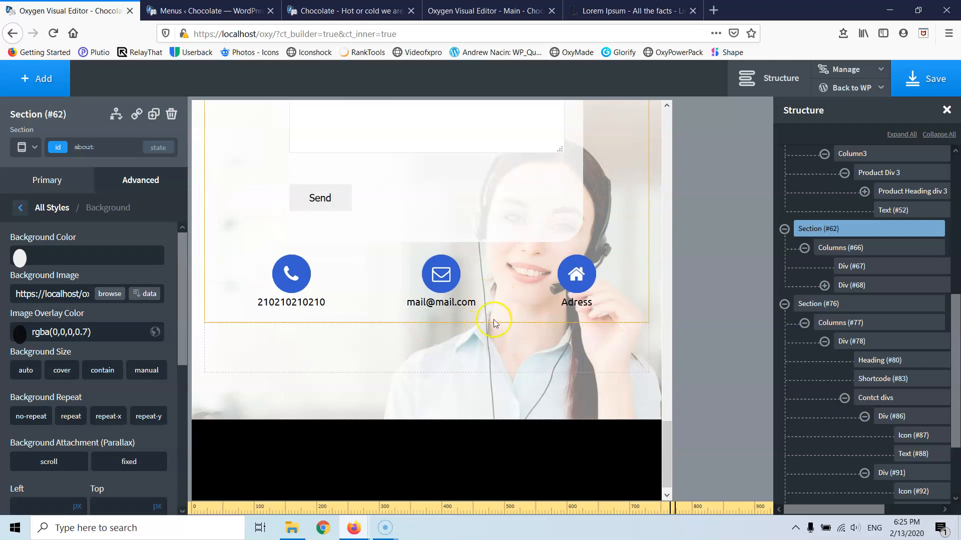
left_click(461, 386)
left_click(454, 400)
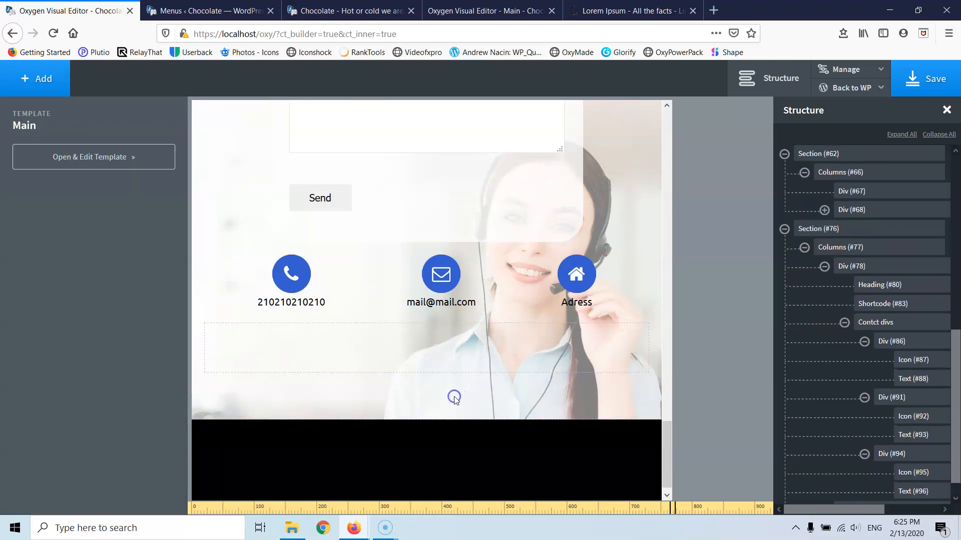
- Set Section #76's bottom padding to 19px, hide empty Div #79, and trim its top padding
left_click_drag(453, 393, 457, 356)
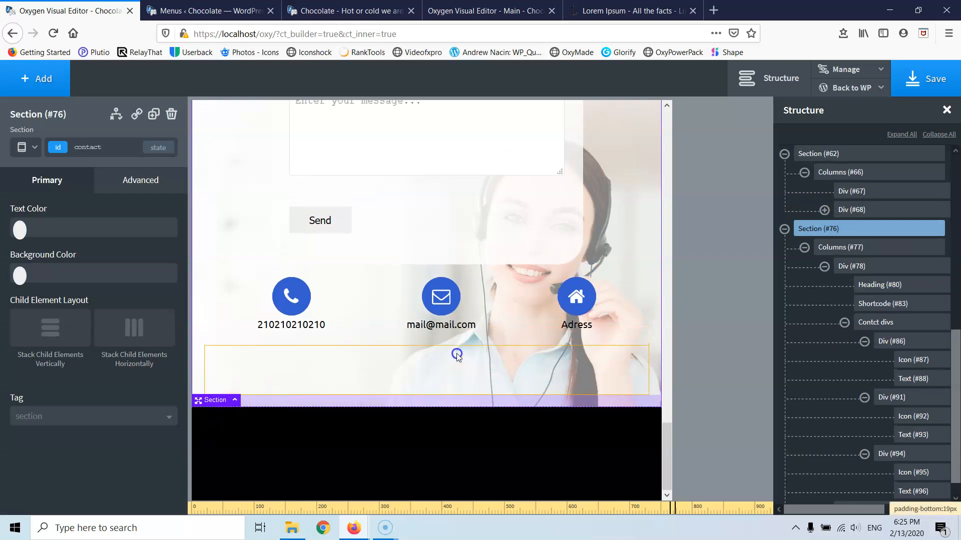
left_click(451, 369)
left_click(143, 186)
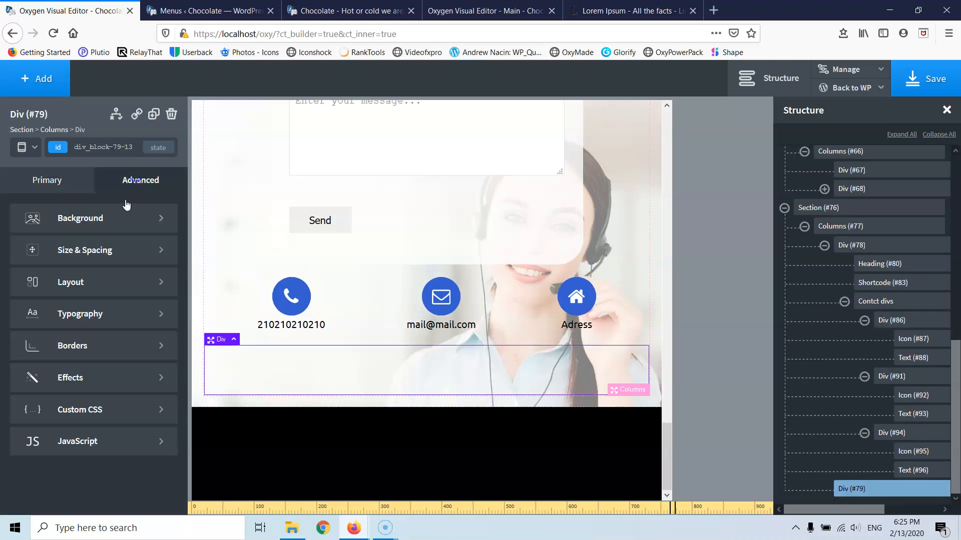
left_click(91, 281)
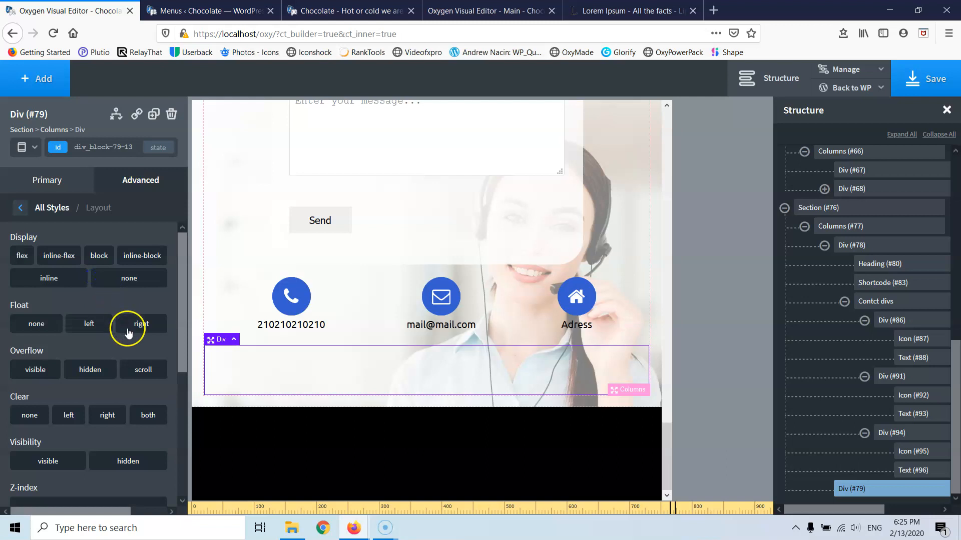
left_click(128, 279)
scroll(343, 326, "up", 8)
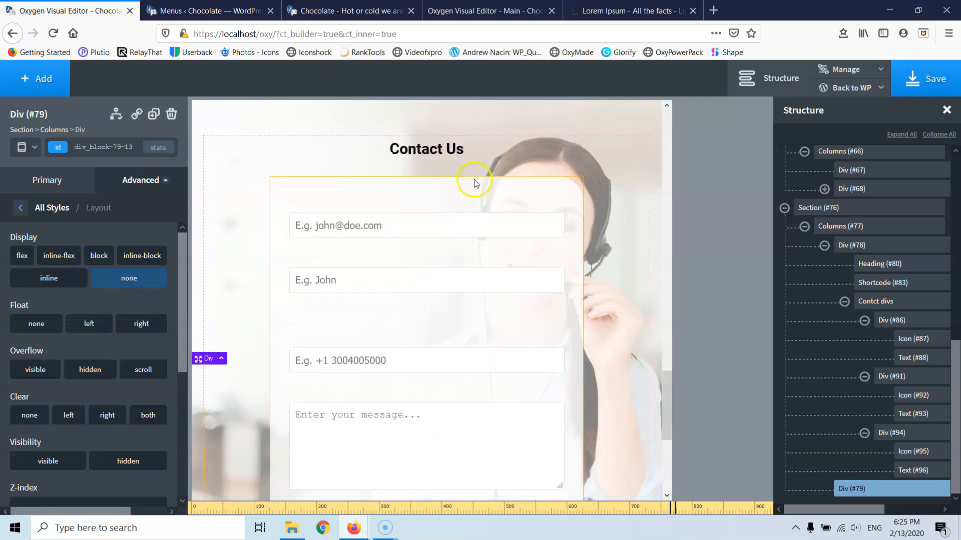
left_click(426, 247)
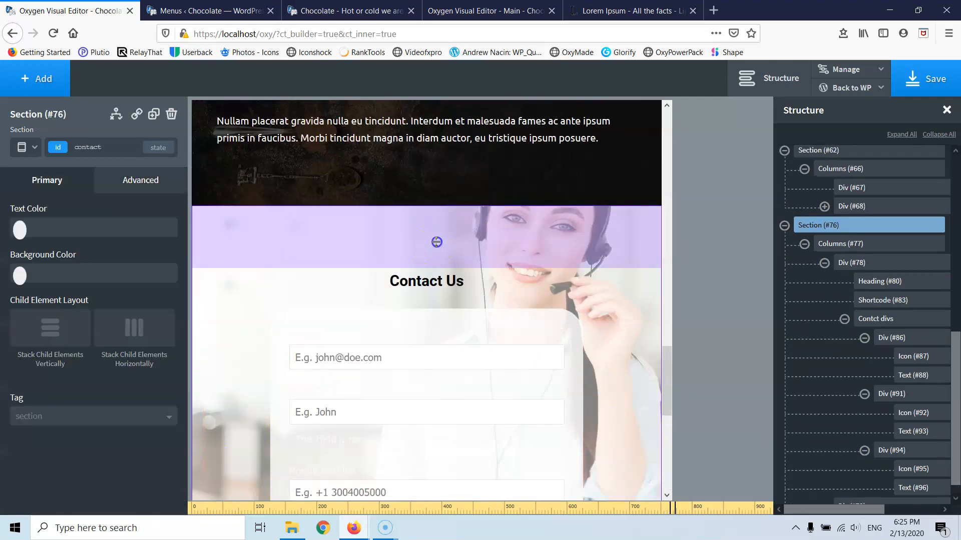
left_click_drag(436, 221, 437, 221)
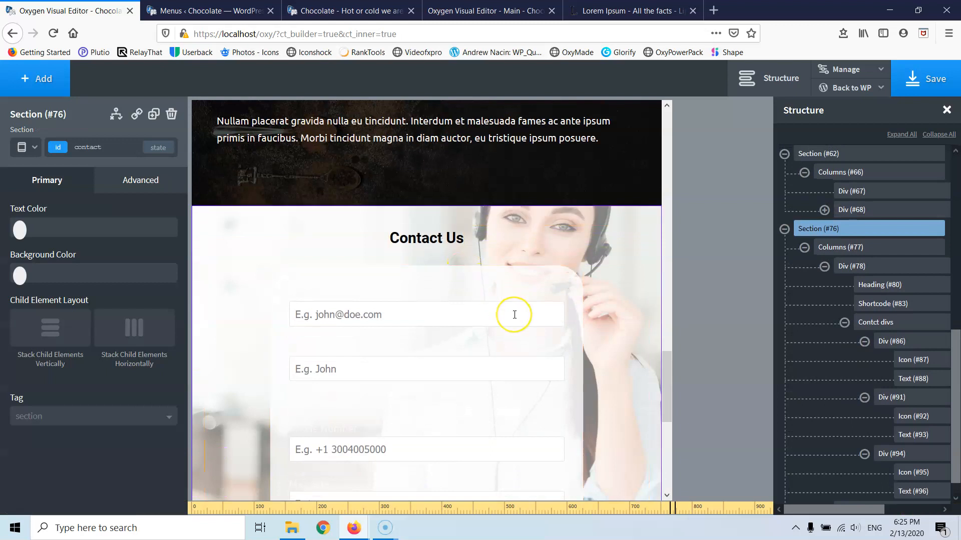
scroll(514, 314, "up", 20)
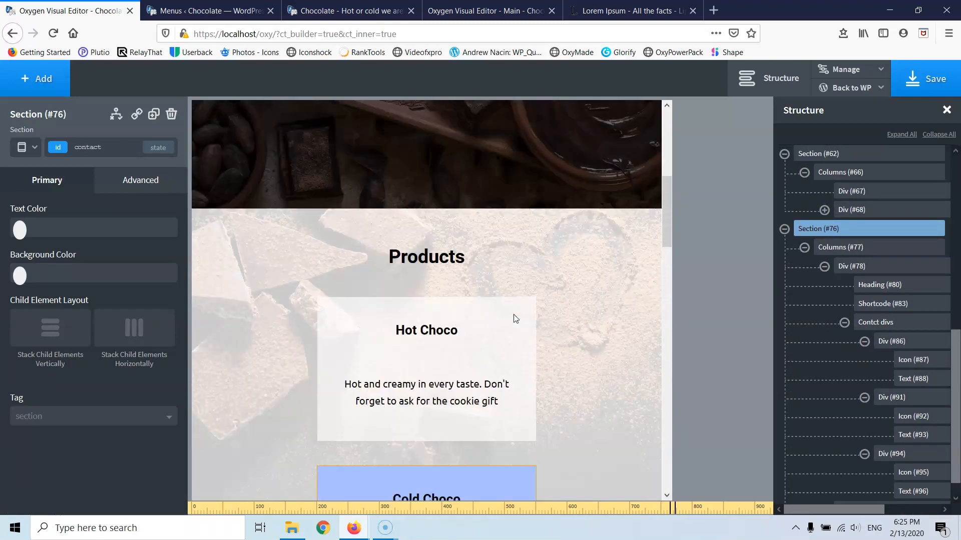
- Under 992px, set the 'Hot or cold we are what you want' heading to 25px; then preview under 480px
left_click(34, 146)
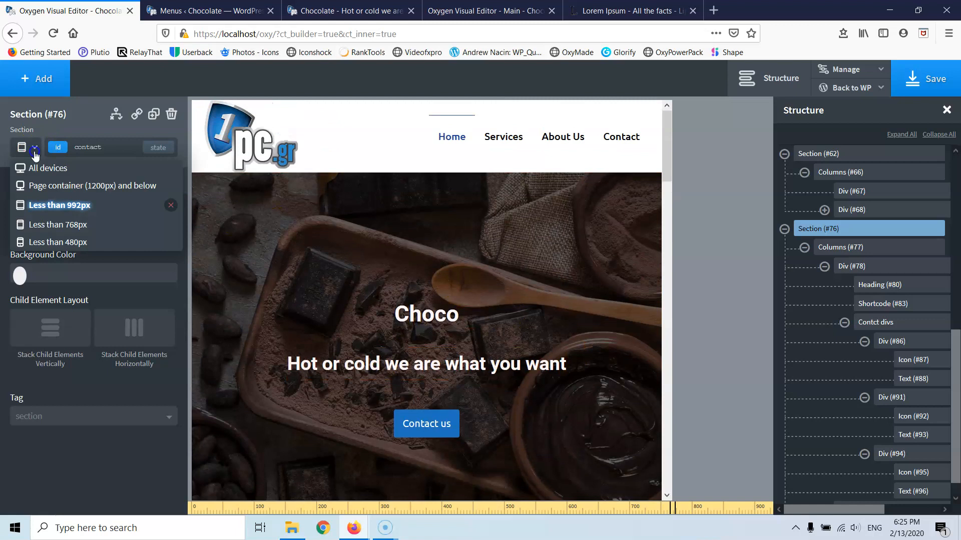
left_click(48, 213)
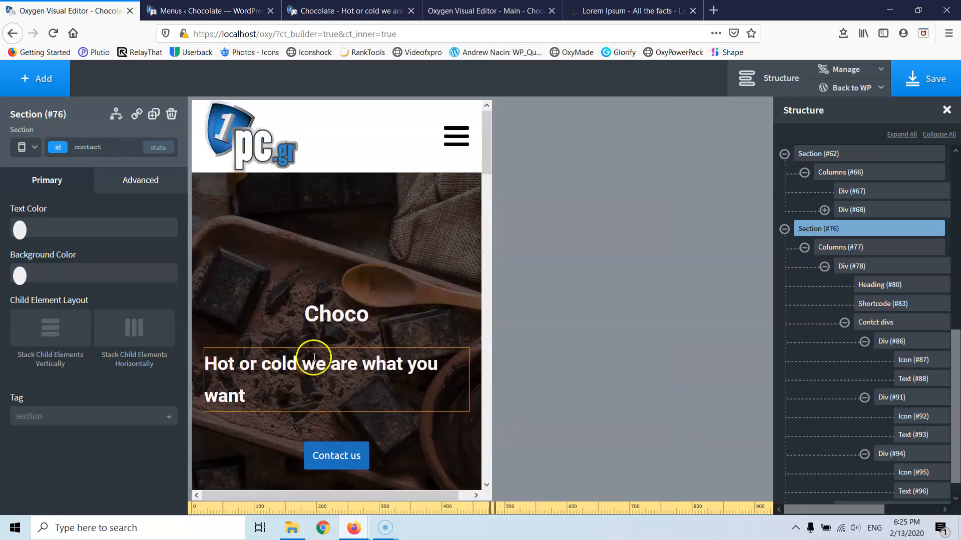
left_click(314, 362)
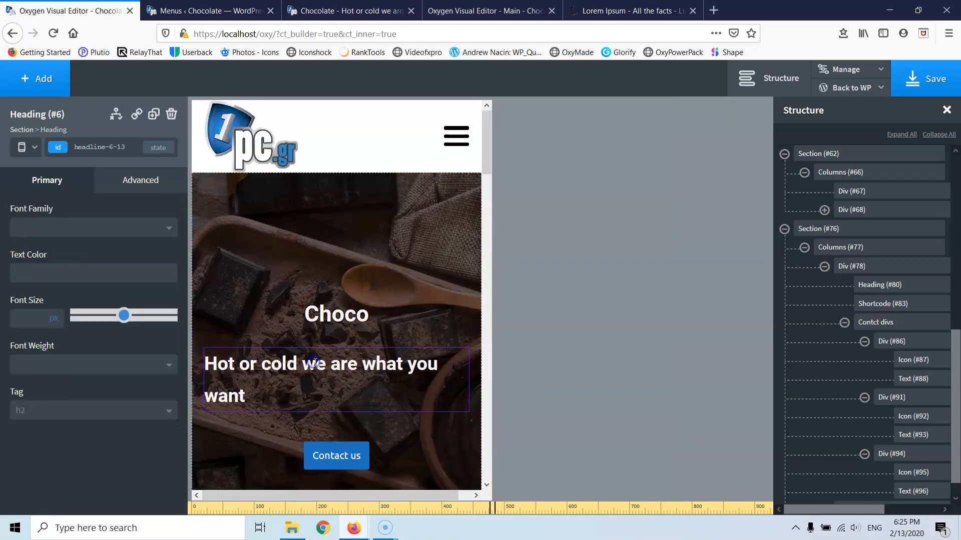
left_click(26, 319)
type("25")
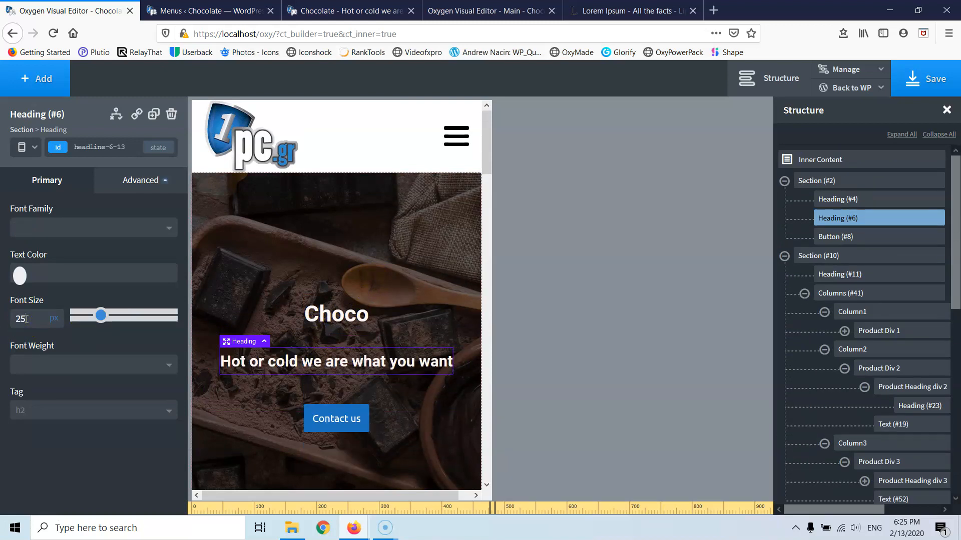
scroll(316, 312, "down", 6)
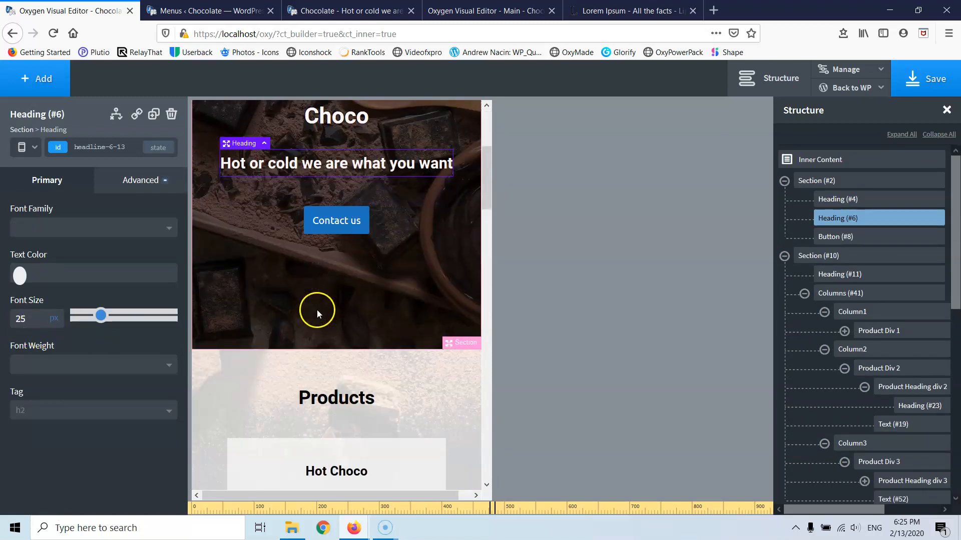
scroll(386, 302, "down", 10)
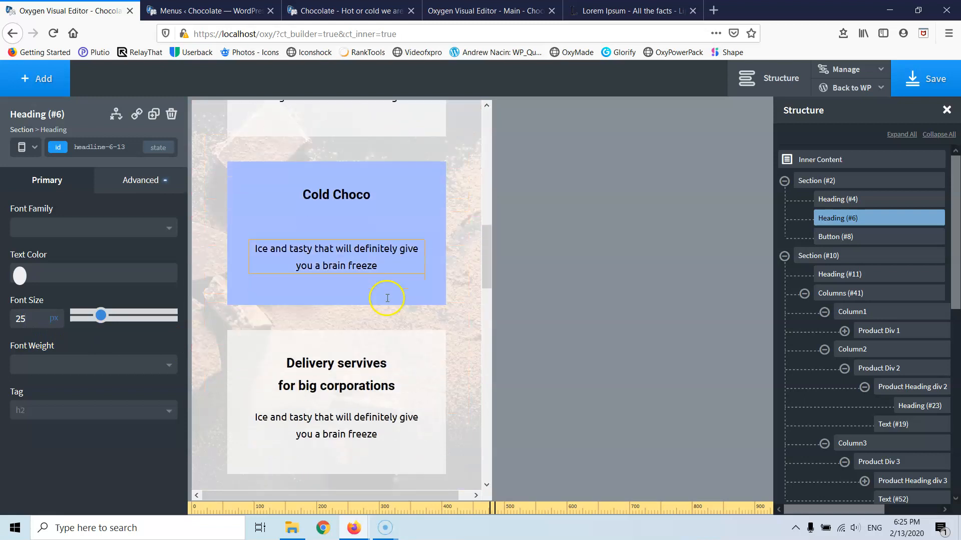
scroll(386, 300, "down", 8)
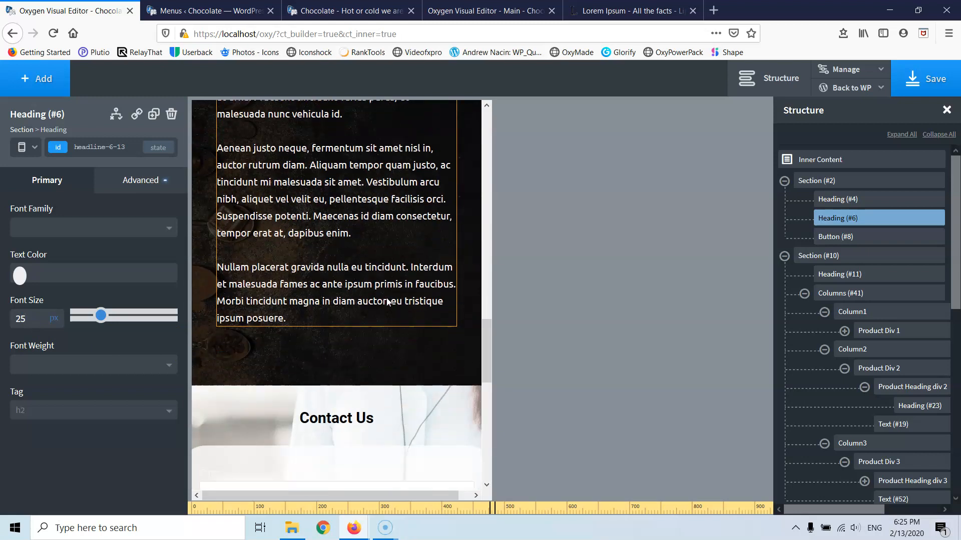
scroll(387, 301, "down", 3)
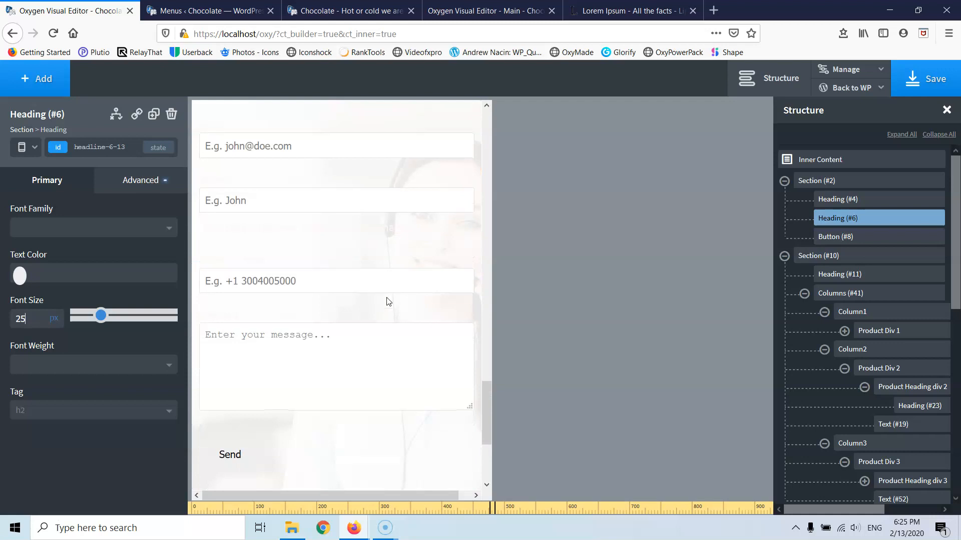
scroll(386, 300, "down", 4)
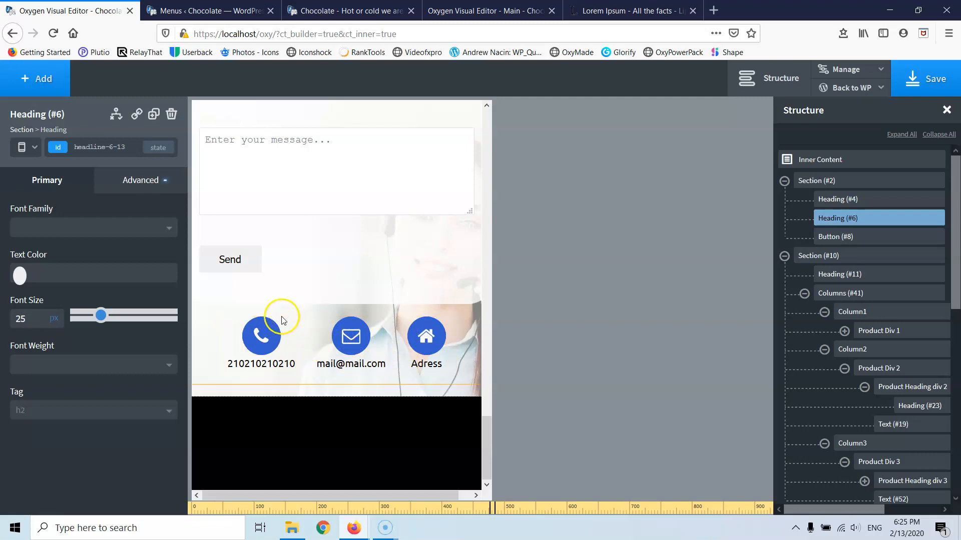
left_click(31, 150)
left_click(48, 244)
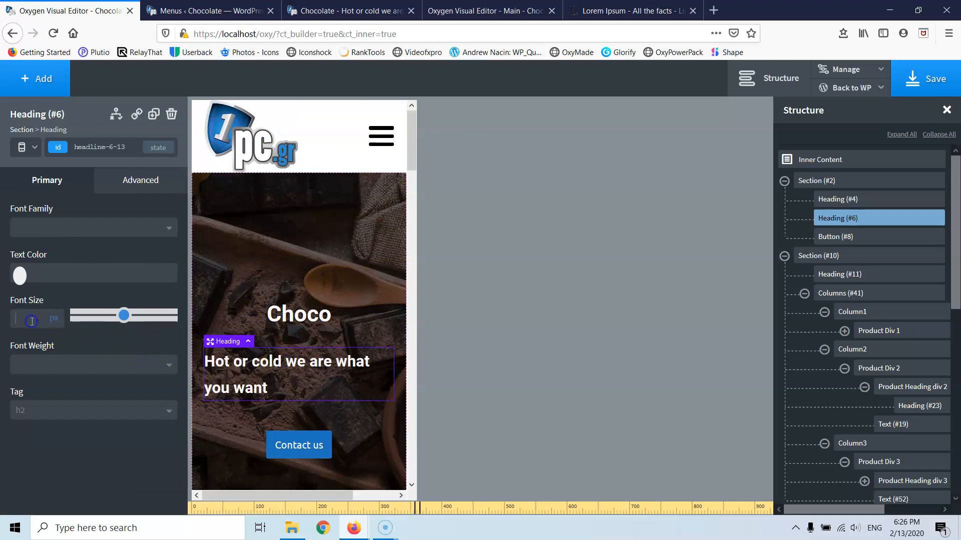
- At phone width, set the hero subheading to 20px and the Contact us button to size 5
type("18")
key("Up")
key("Up")
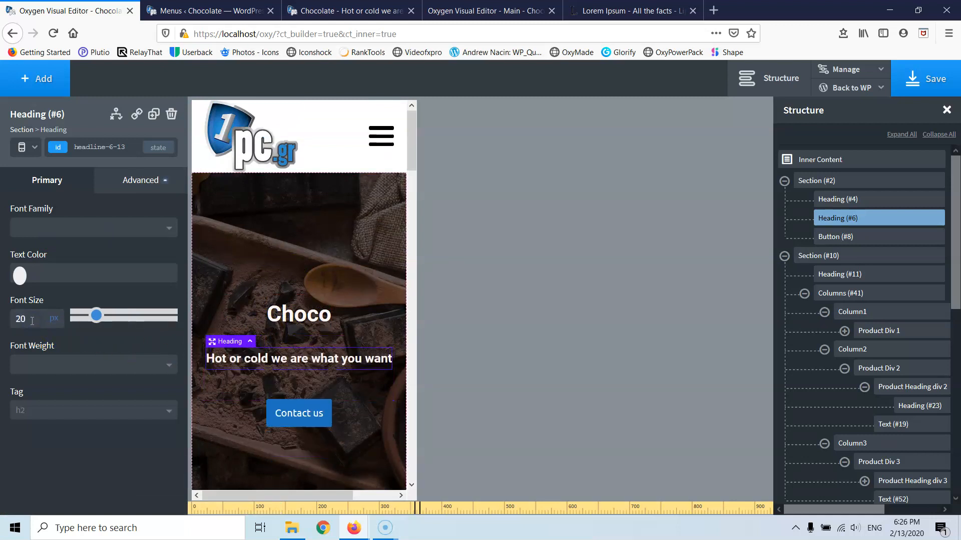
left_click(311, 414)
left_click(27, 321)
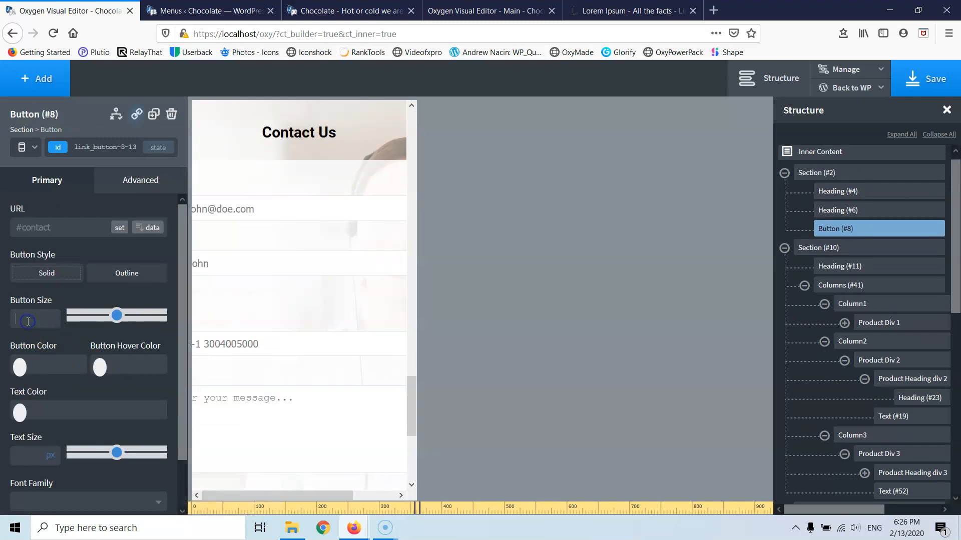
scroll(311, 282, "up", 15)
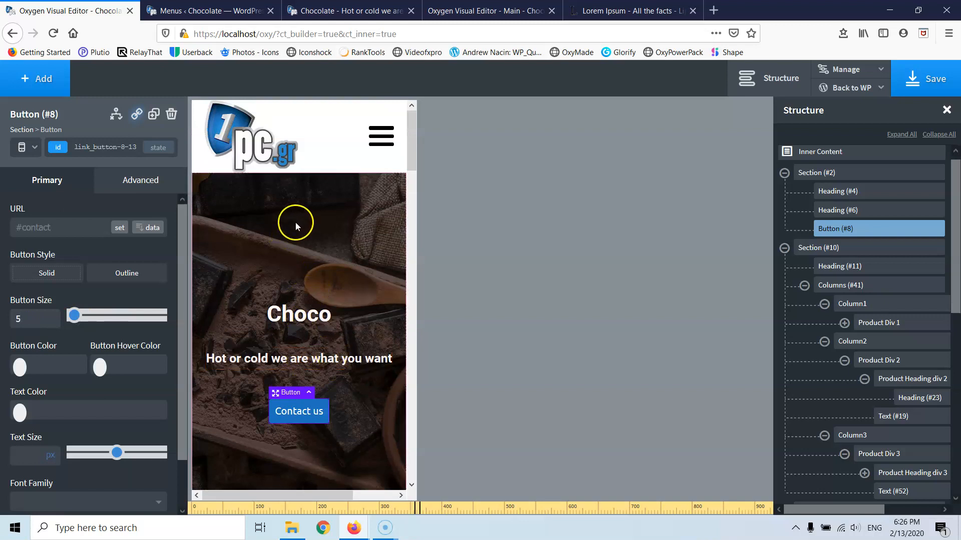
- Drag the hero section's top padding smaller
left_click(295, 226)
left_click_drag(315, 247, 317, 294)
scroll(318, 278, "down", 2)
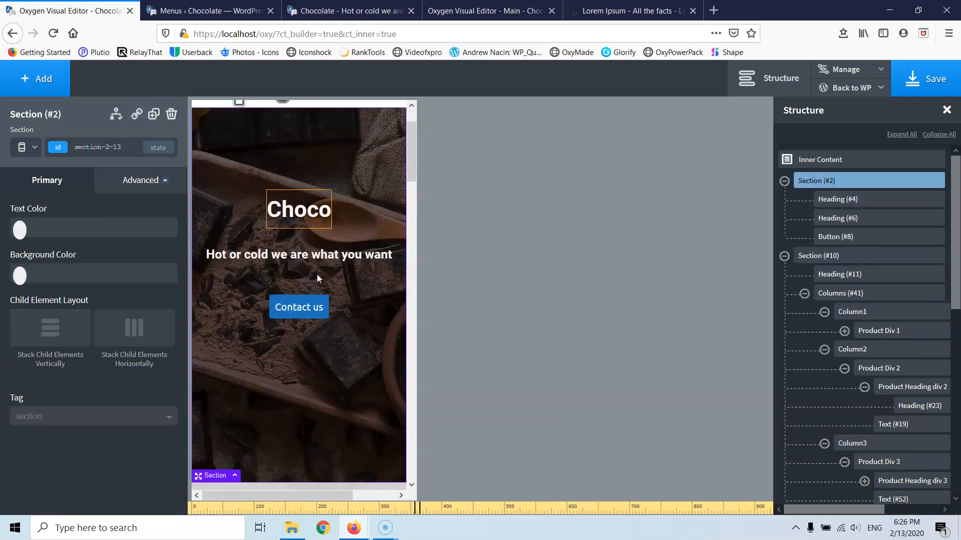
scroll(320, 300, "down", 6)
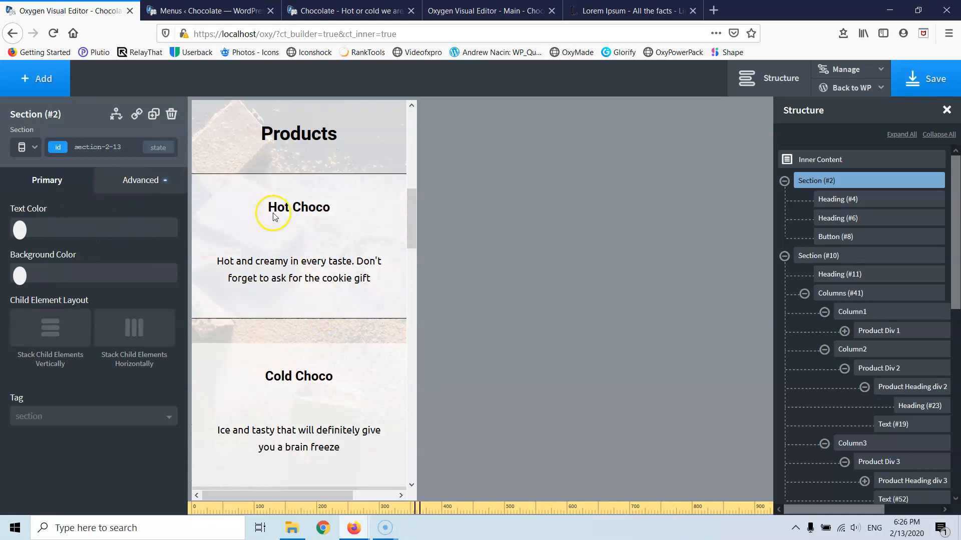
- Give the Hot Choco card (Product Div 1) a 300 px width, then review the About Us section
left_click(365, 200)
scroll(911, 300, "down", 3)
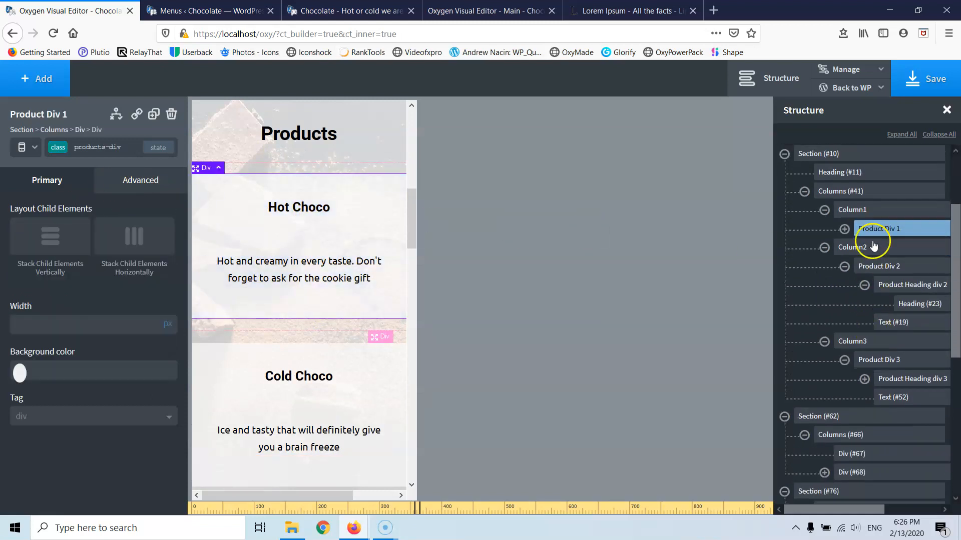
left_click(139, 183)
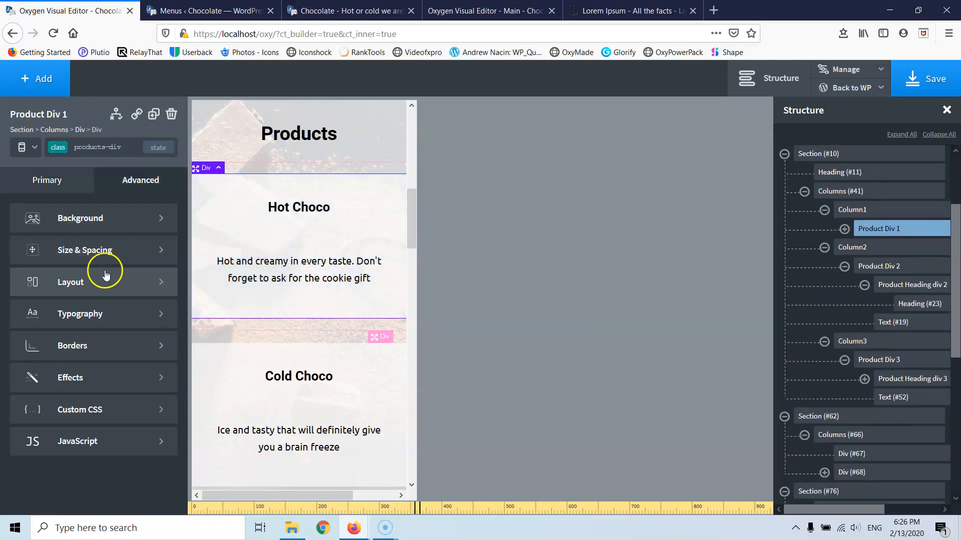
left_click(83, 253)
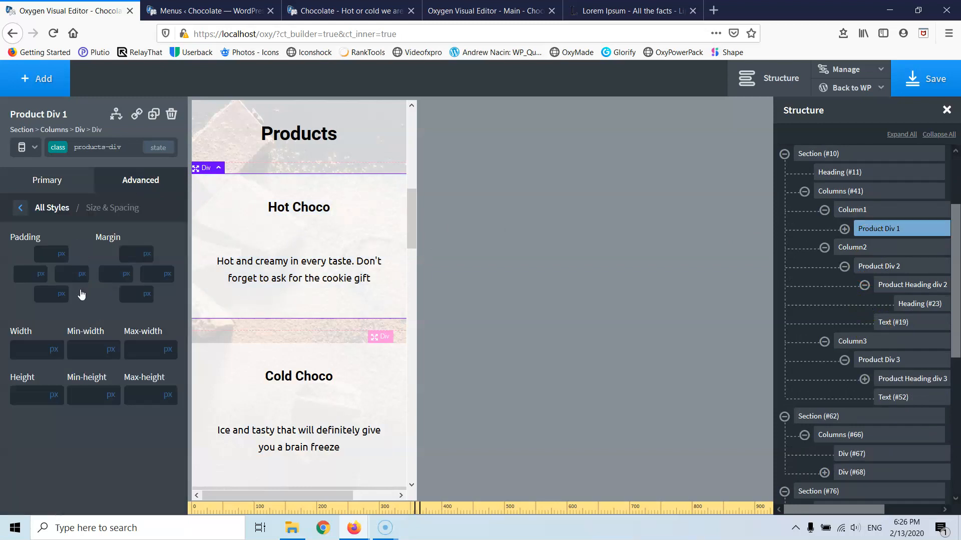
type("300")
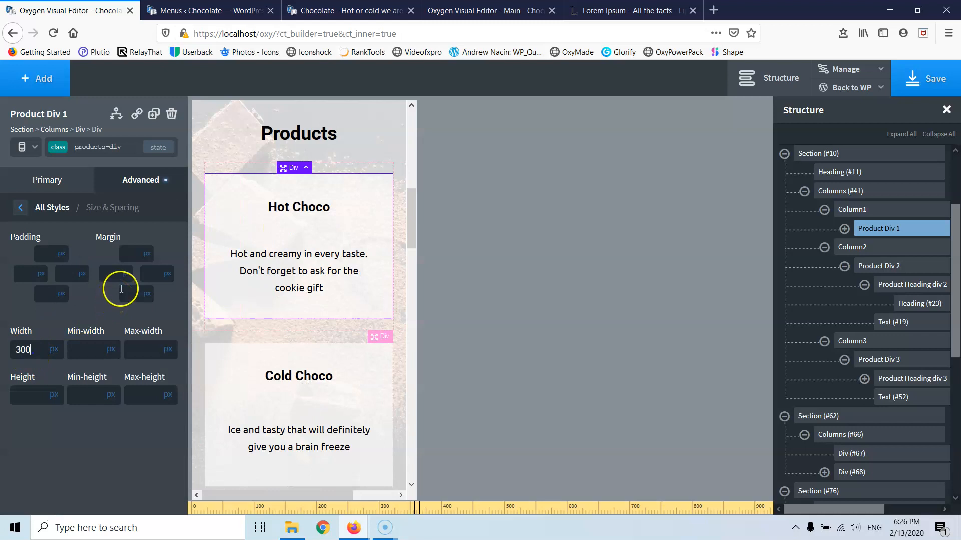
scroll(260, 288, "down", 5)
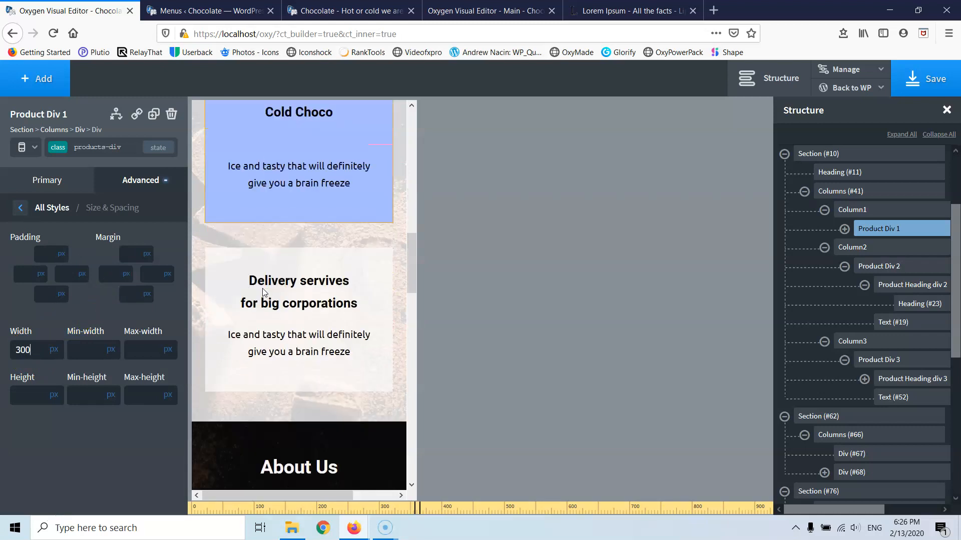
scroll(263, 292, "down", 5)
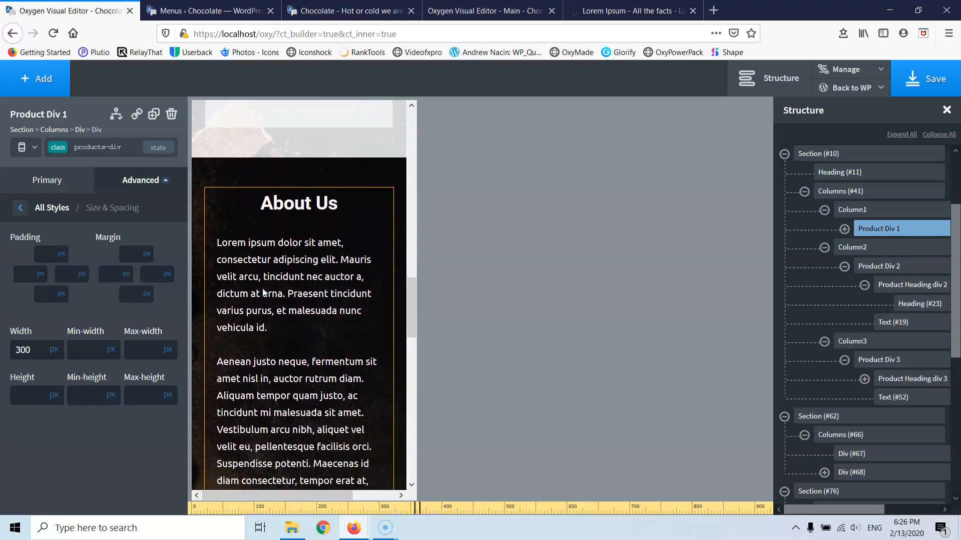
scroll(263, 292, "down", 5)
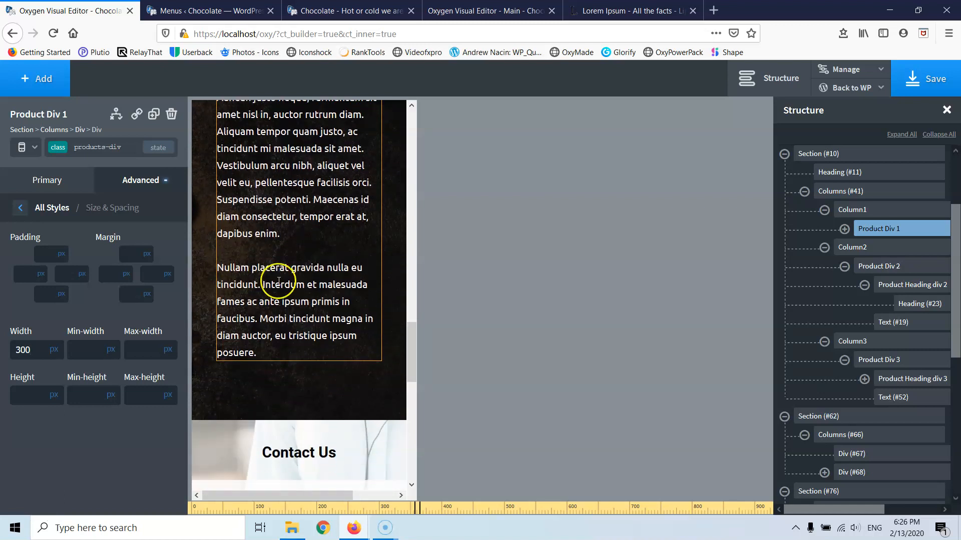
scroll(393, 202, "up", 3)
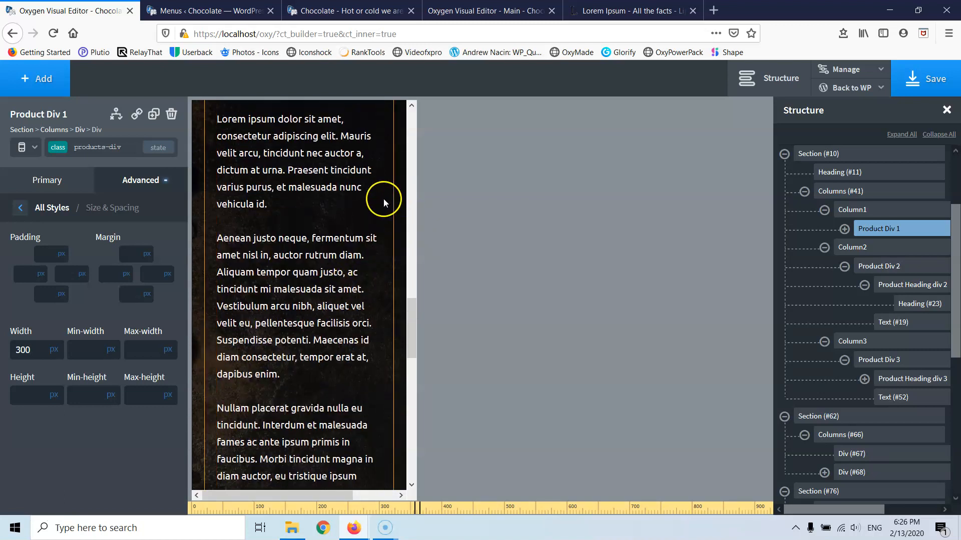
scroll(384, 198, "up", 2)
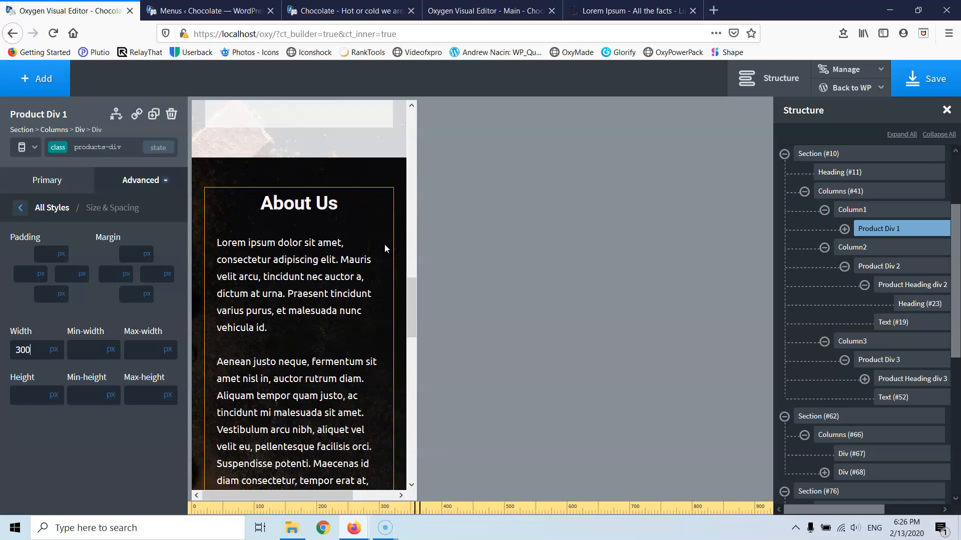
- Change the About Us section's left and right container padding from 20 to 0 px
left_click(401, 249)
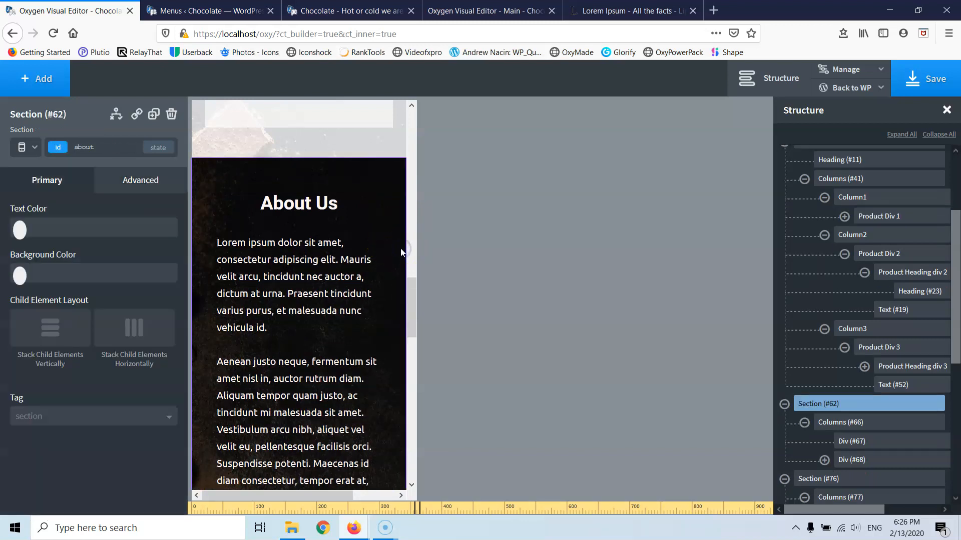
left_click(141, 184)
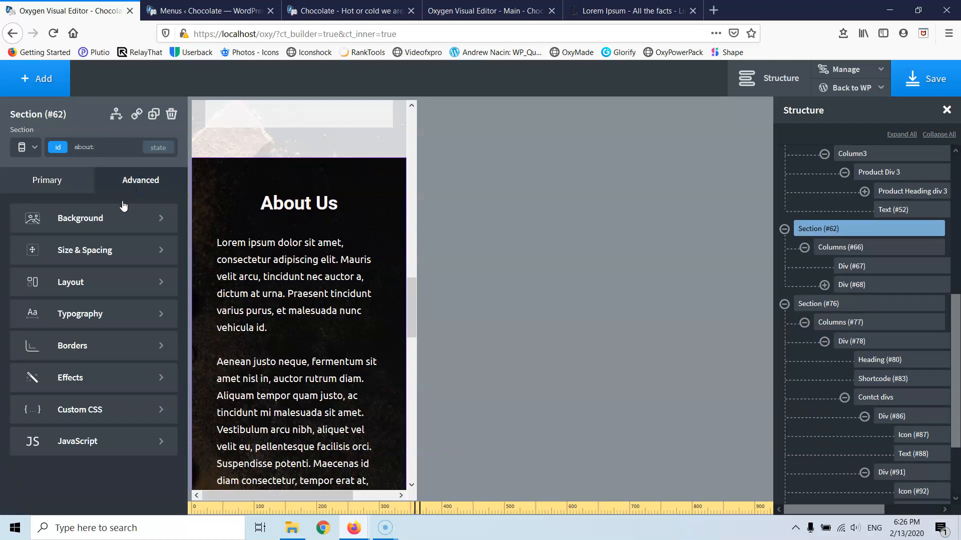
left_click(94, 250)
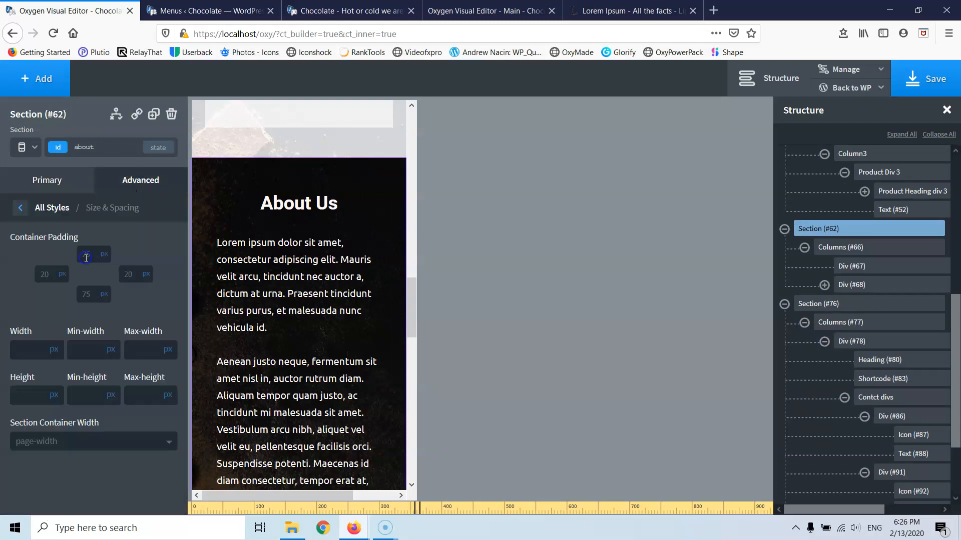
type("0")
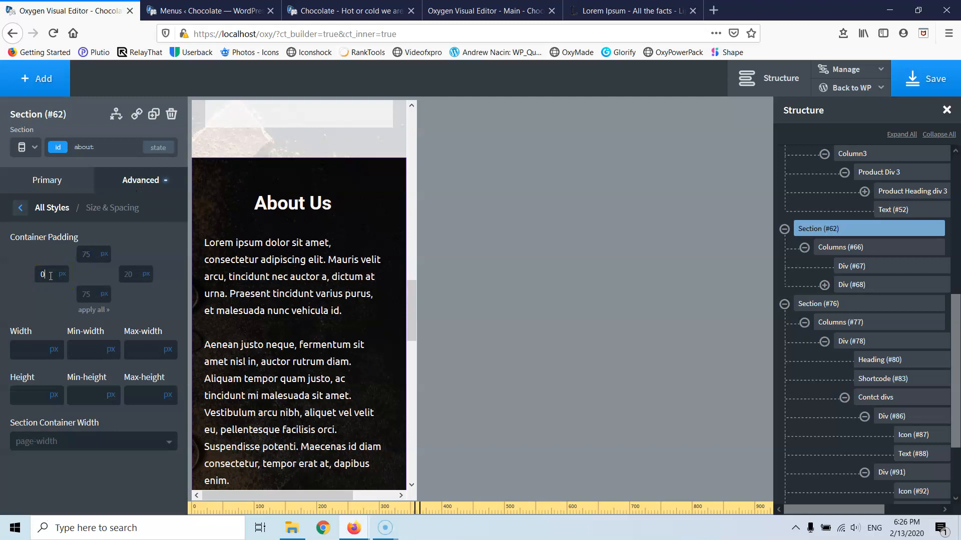
double_click(130, 275)
type("0")
scroll(285, 273, "down", 6)
scroll(287, 277, "up", 4)
scroll(291, 280, "up", 2)
scroll(291, 279, "down", 4)
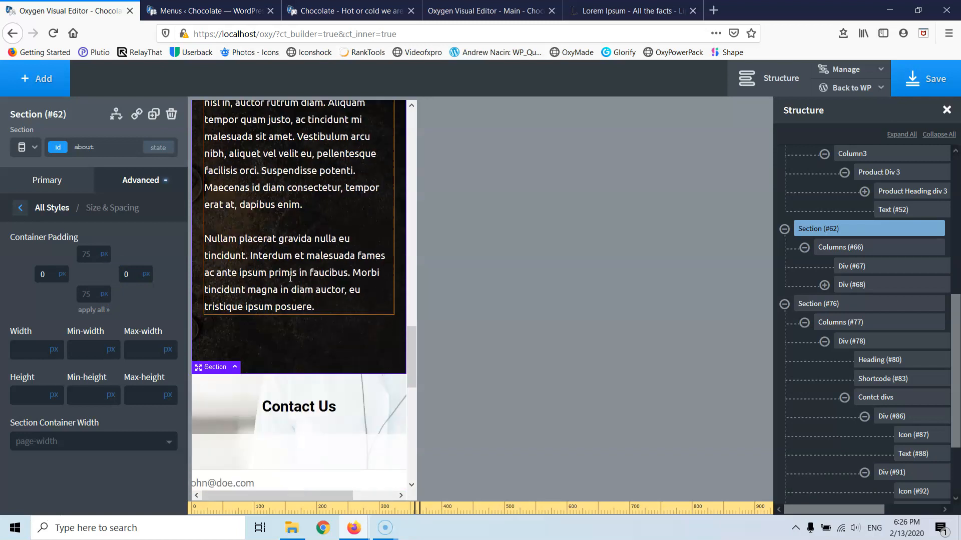
scroll(290, 278, "down", 4)
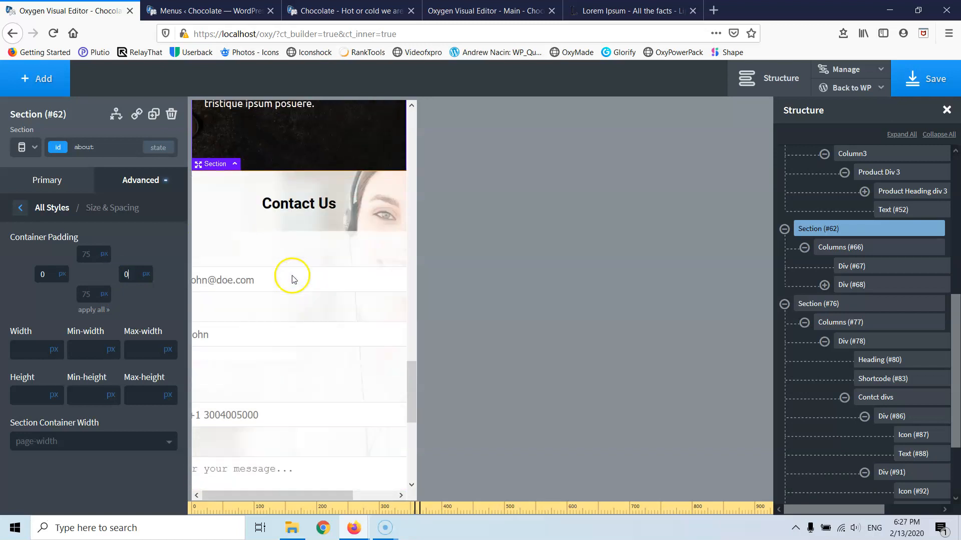
scroll(293, 279, "down", 2)
- Select the contact form shortcode and switch the preview to the 480 px breakpoint
left_click(289, 189)
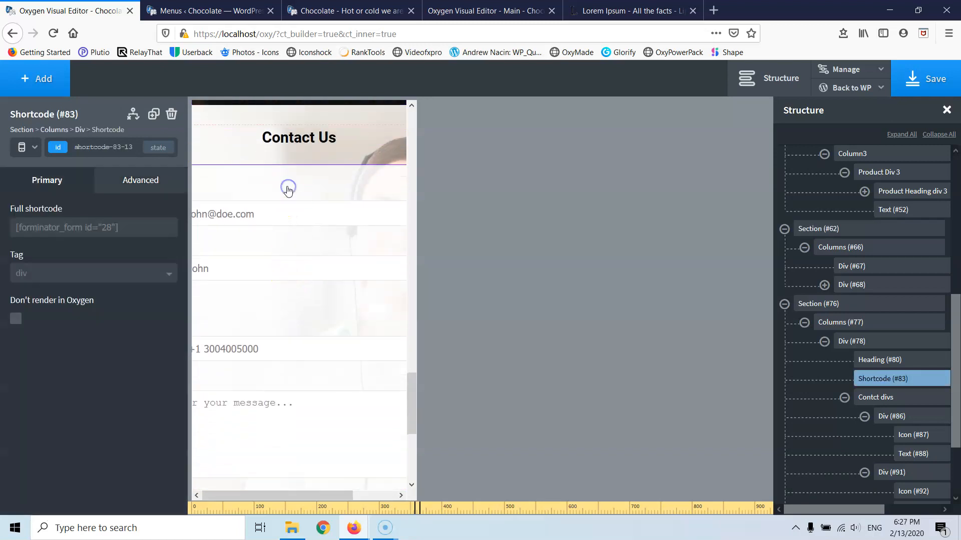
left_click(34, 153)
left_click(38, 237)
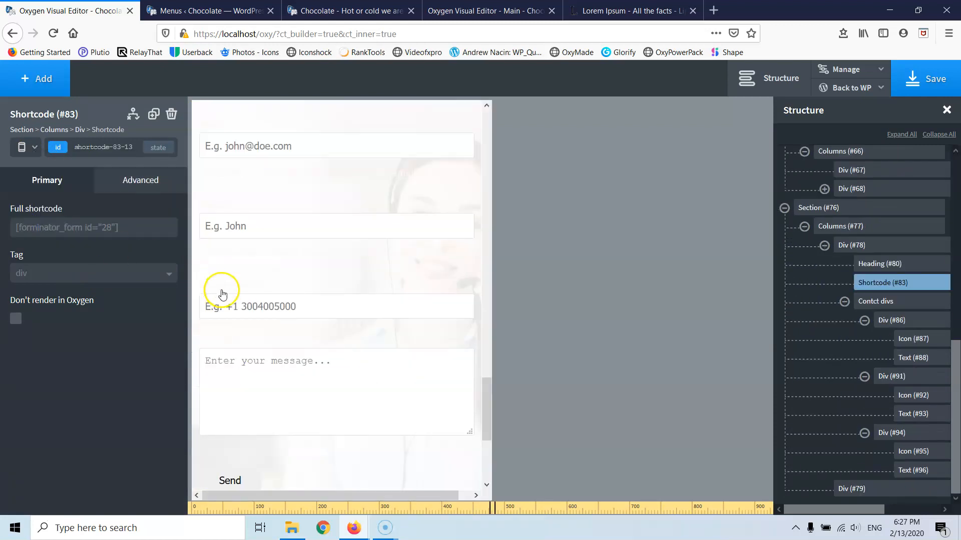
scroll(372, 378, "up", 3)
scroll(371, 375, "down", 1)
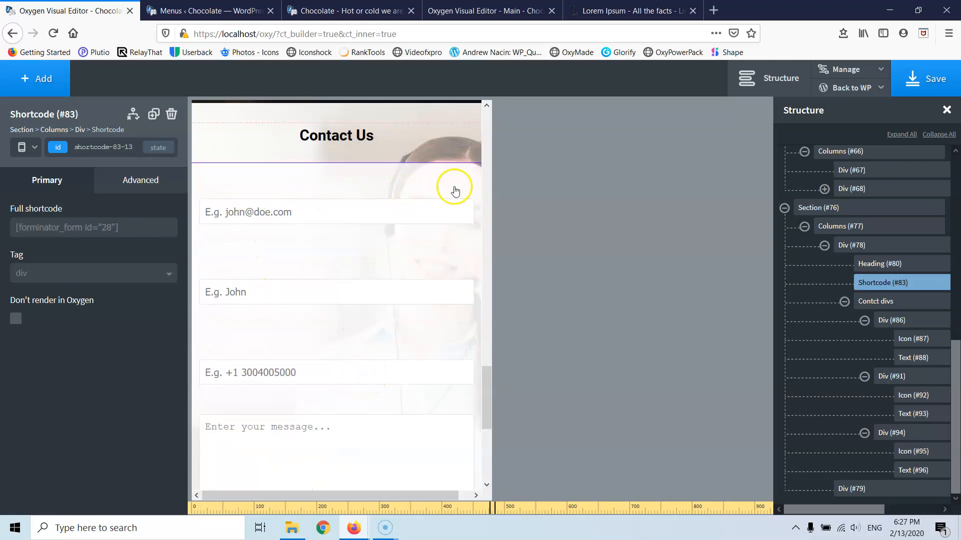
scroll(419, 265, "down", 3)
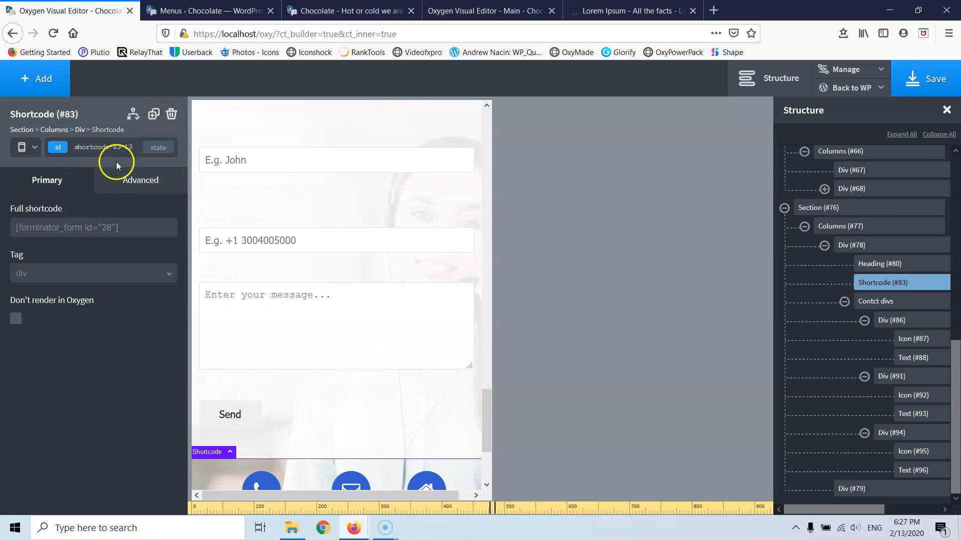
- Set the contact form shortcode's width to 415 px
left_click(128, 182)
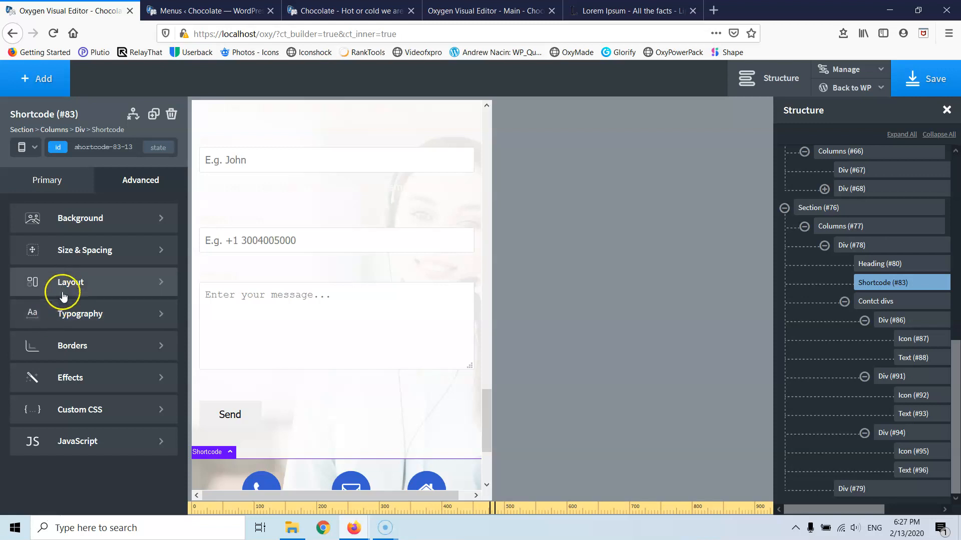
left_click(62, 256)
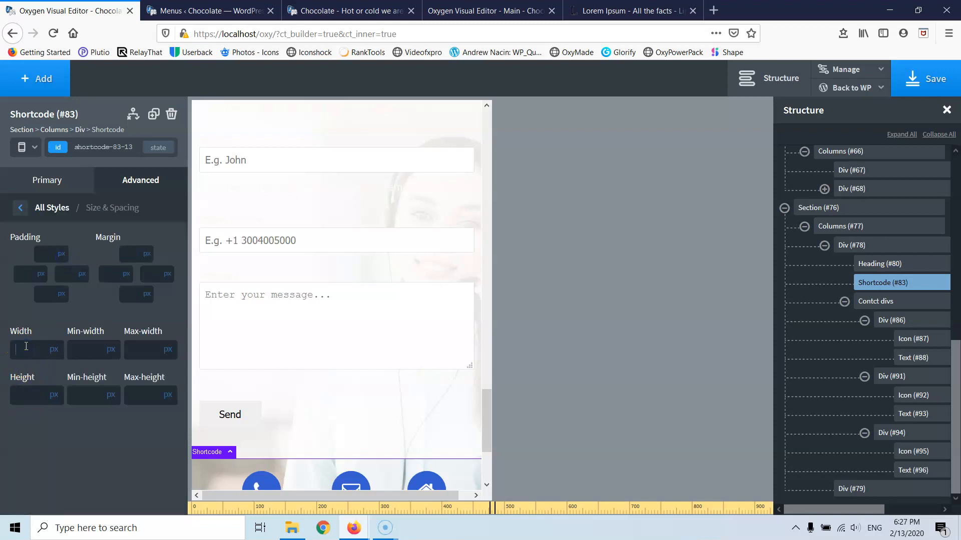
type("300")
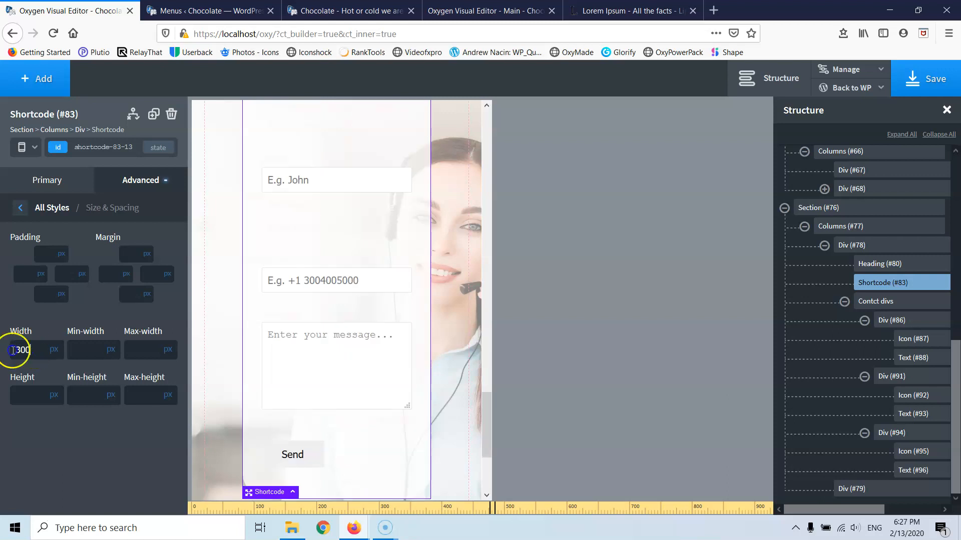
type("350")
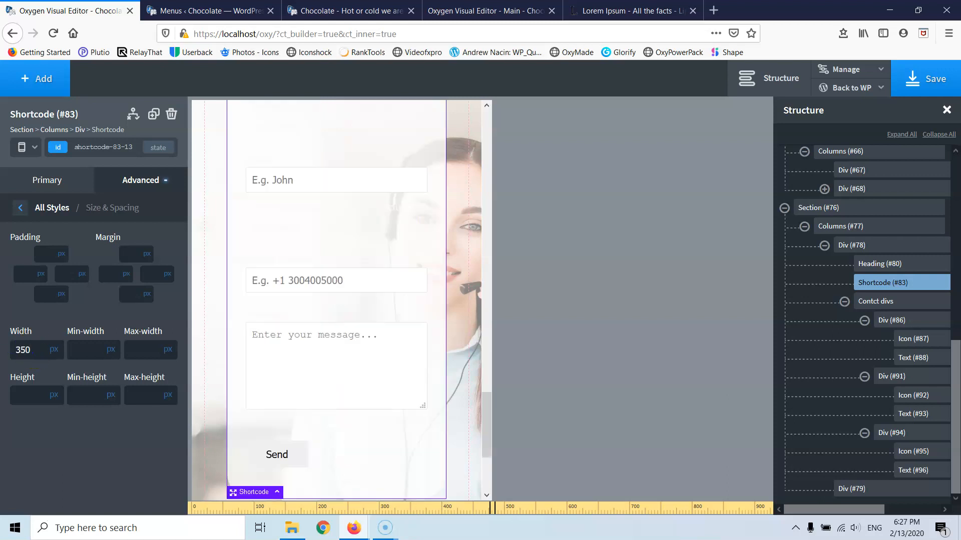
key("Up")
key("Up")
key("Up")
key("Up")
key("Up")
key("Up")
key("Up")
key("Up")
key("Up")
key("Up")
key("Up")
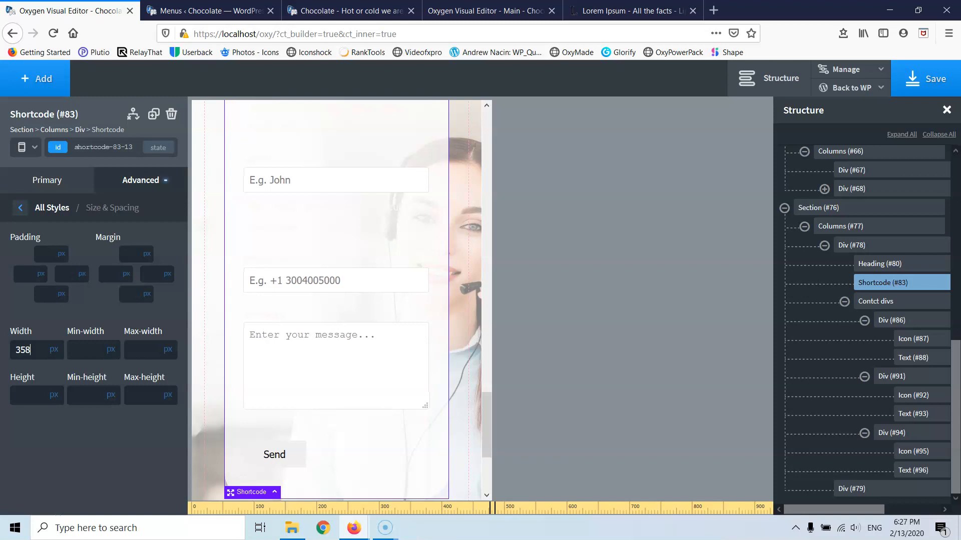
key("Up")
key("Up")
key("Up")
key("Up")
key("Up")
key("Up")
key("Up")
key("Up")
key("Up")
key("Up")
key("Up")
key("Up")
key("Up")
key("Up")
key("Up")
key("Up")
key("Up")
key("Up")
key("Up")
key("Up")
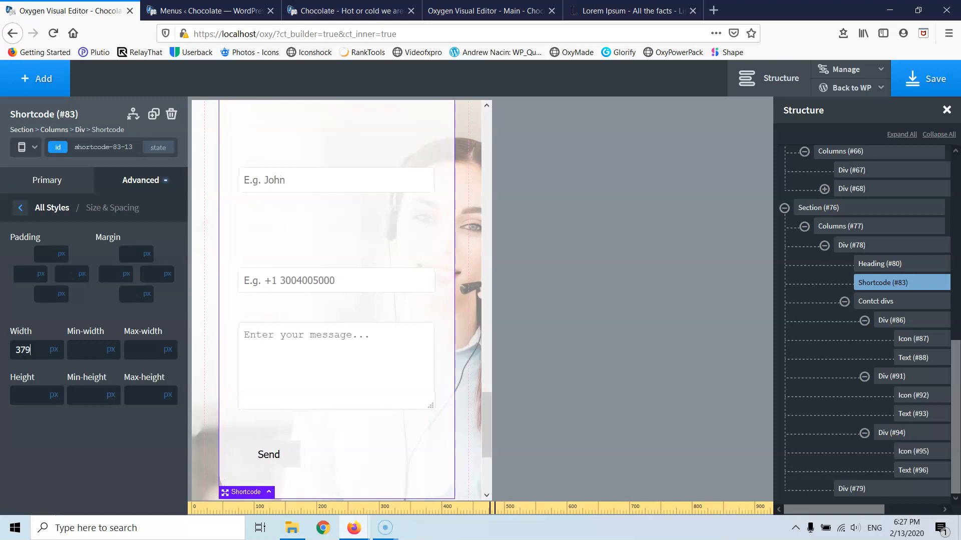
key("Up")
key("Up")
key("Up")
key("Up")
key("Up")
key("Up")
key("Up")
key("Up")
key("Up")
key("Up")
key("Up")
key("Up")
key("Up")
key("Up")
key("Up")
key("Up")
key("Up")
key("Up")
key("Up")
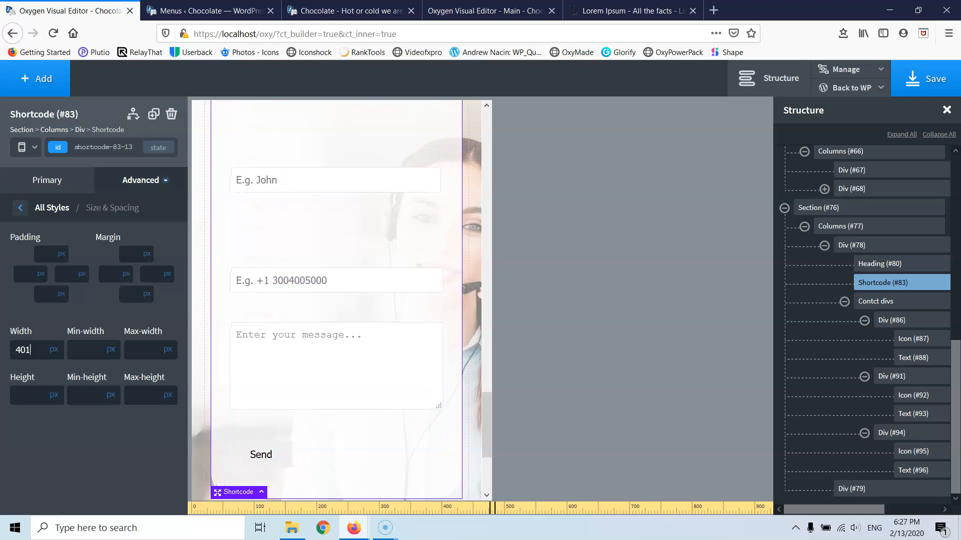
key("Up")
key("Up")
key("Up")
key("Up")
key("Up")
key("Up")
key("Up")
key("Up")
key("Up")
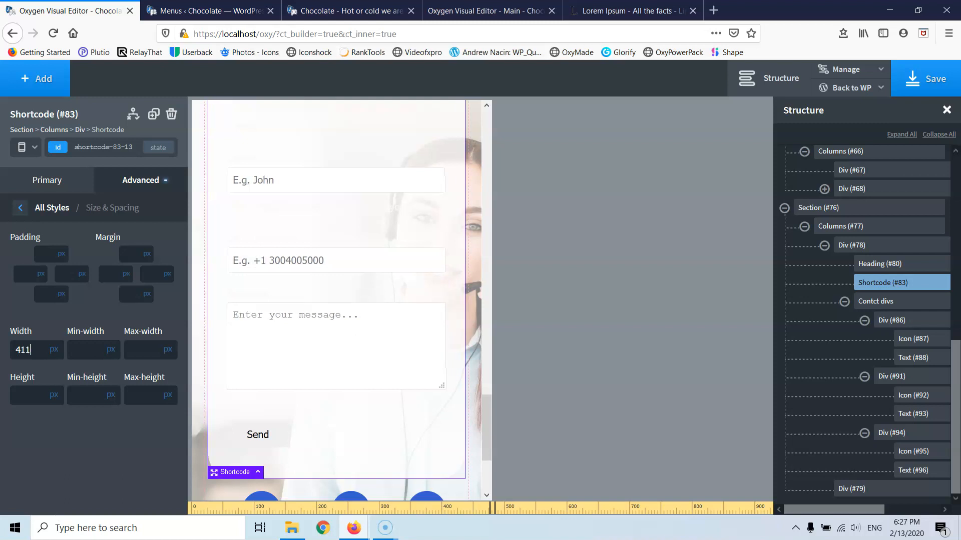
key("Up")
key("Up")
key("Up")
key("Up")
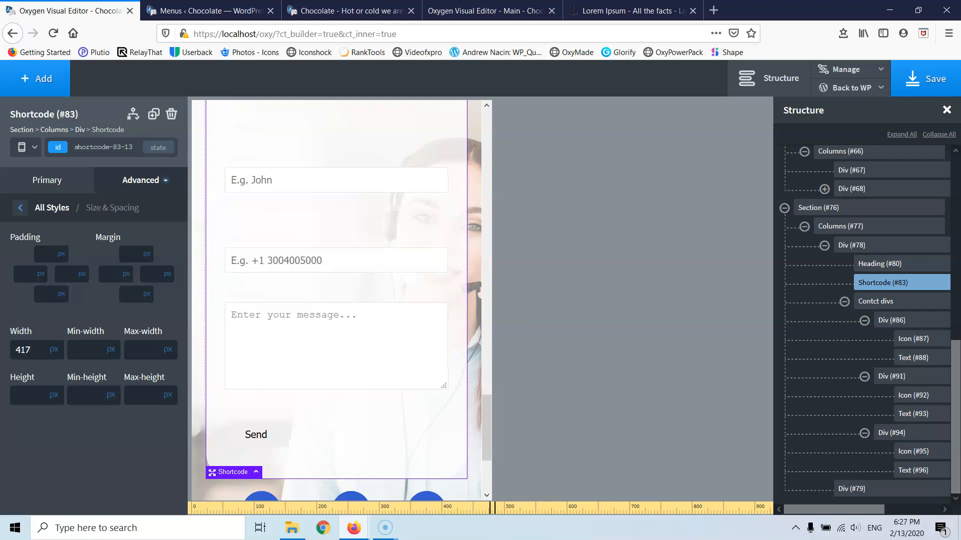
key("Up")
key("Up")
key("Down")
key("Down")
key("Down")
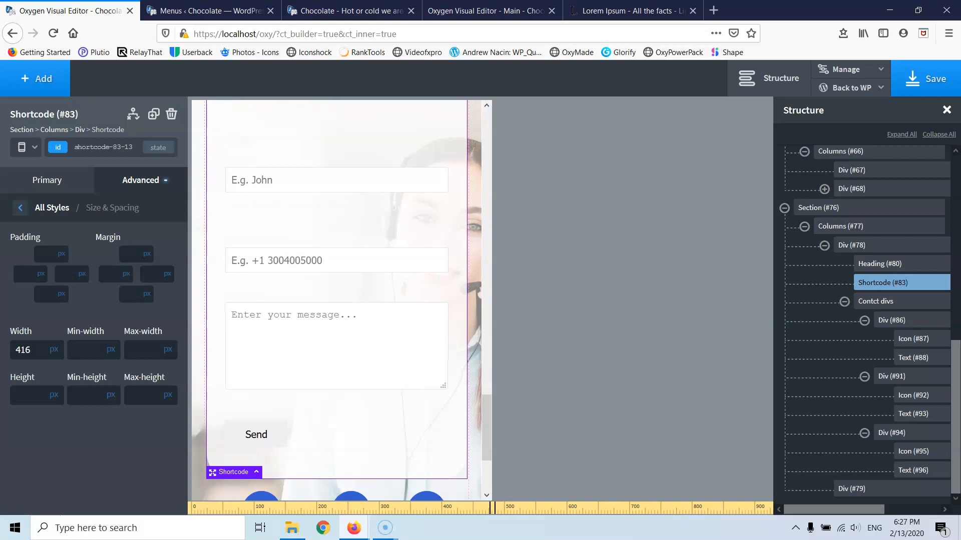
key("Down")
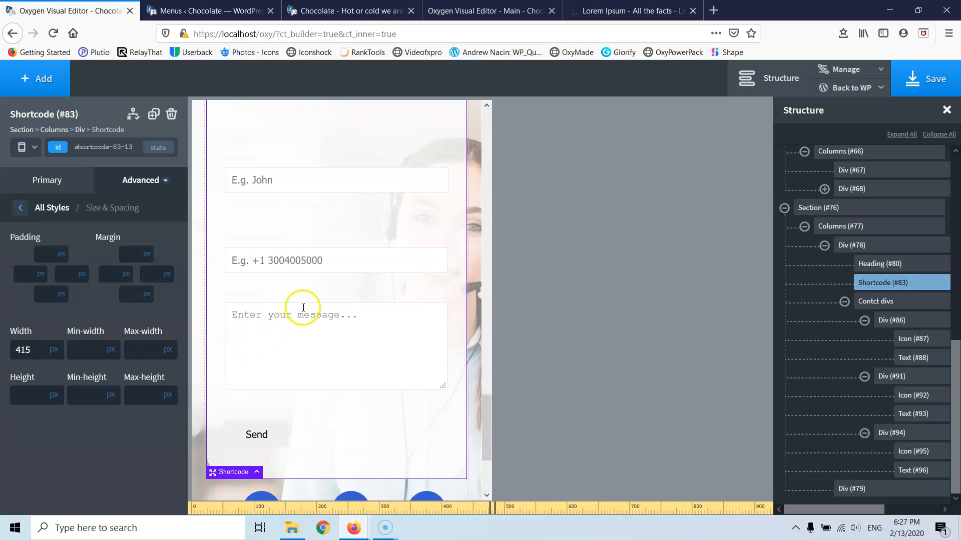
- At the Less than 480px breakpoint, set the contact form shortcode width to 338 px
left_click(25, 146)
left_click(50, 240)
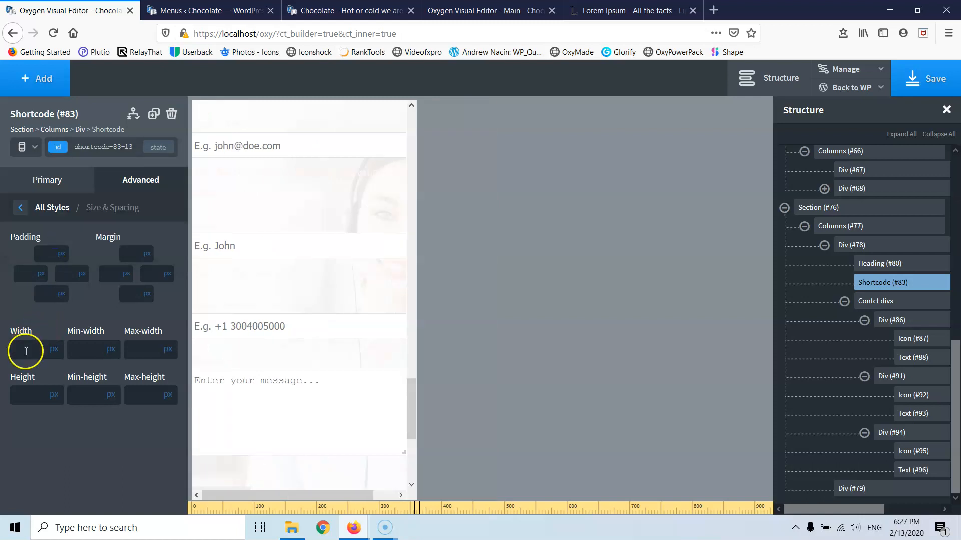
type("350")
key("Down")
key("Down")
key("Down")
key("Down")
key("Down")
key("Down")
key("Down")
key("Down")
key("Down")
key("Down")
key("Down")
key("Down")
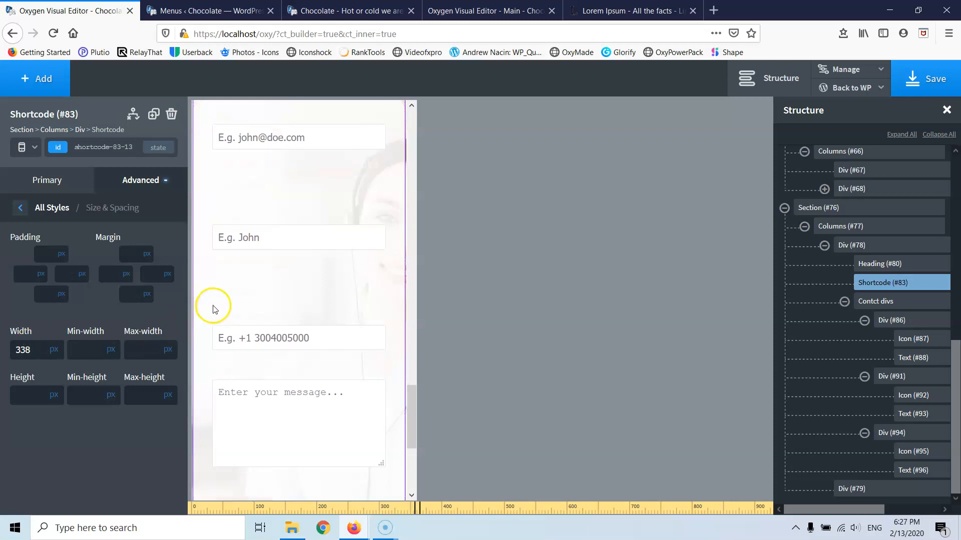
scroll(214, 306, "up", 3)
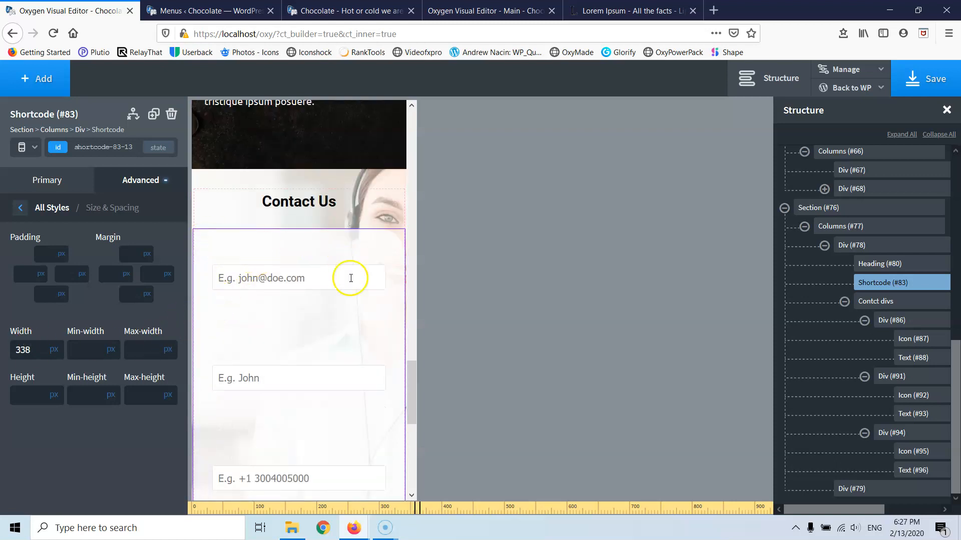
scroll(351, 278, "down", 5)
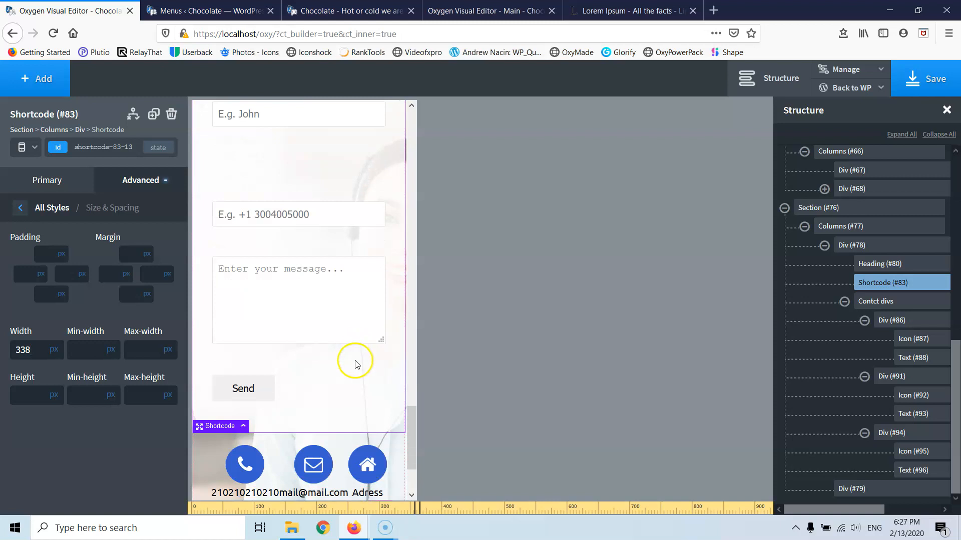
scroll(265, 391, "down", 2)
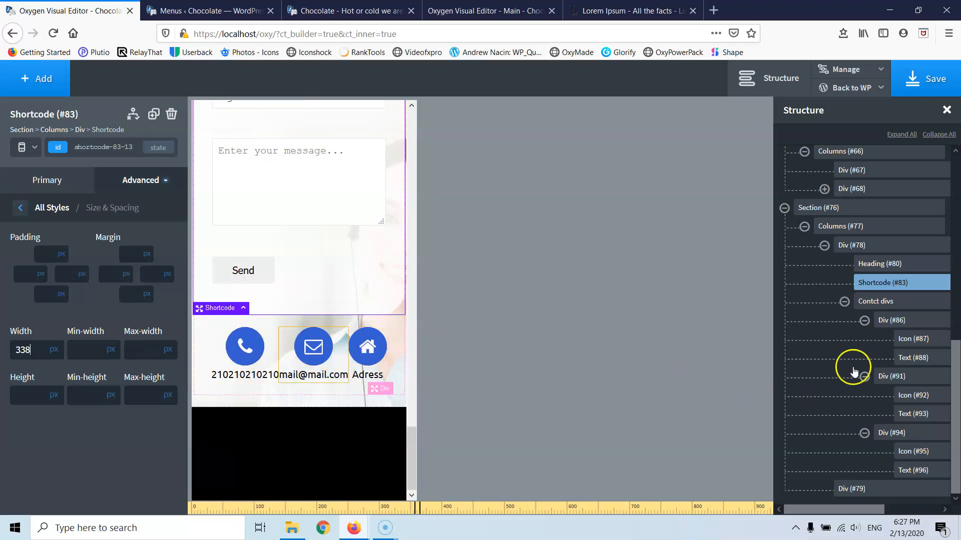
- Stack the contact items vertically and centred, and add 17px margin below the phone number
left_click(892, 303)
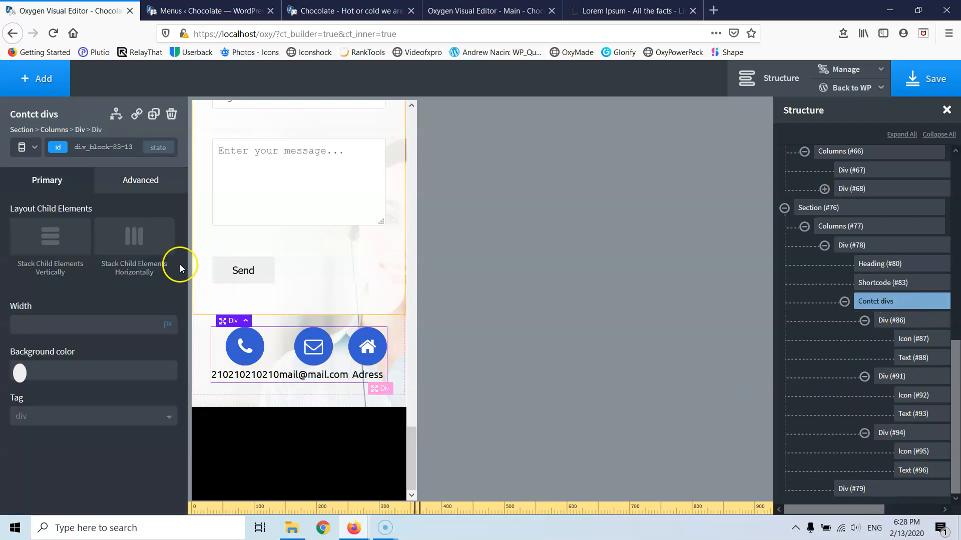
left_click(42, 242)
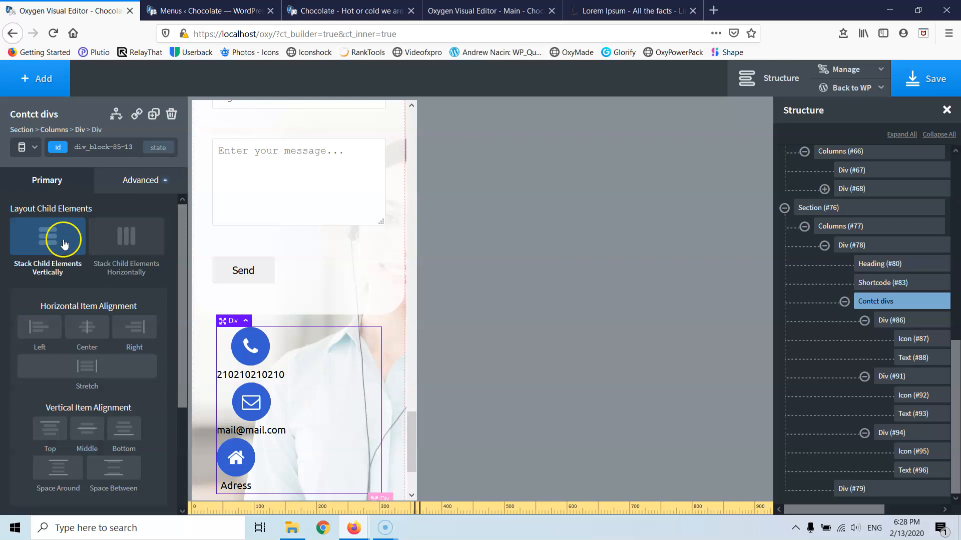
left_click(90, 337)
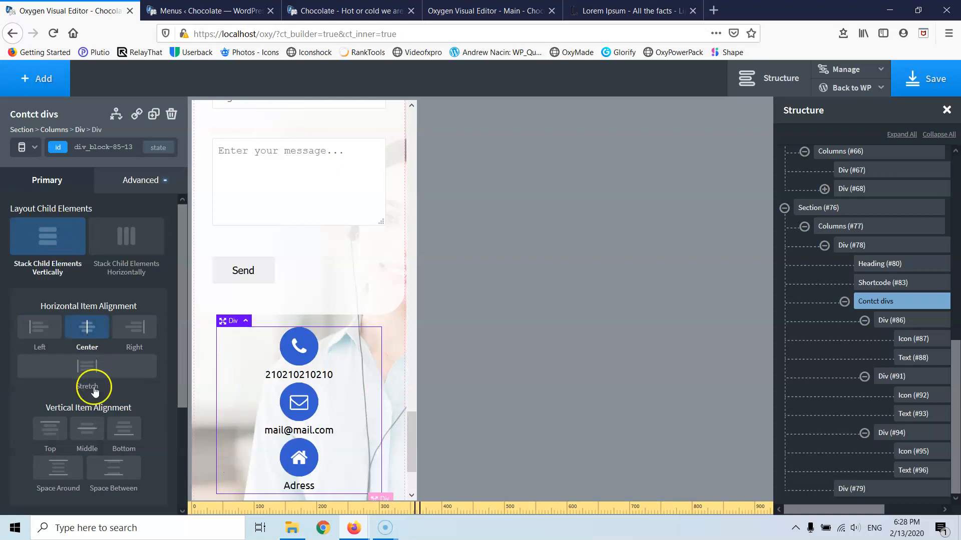
left_click(295, 382)
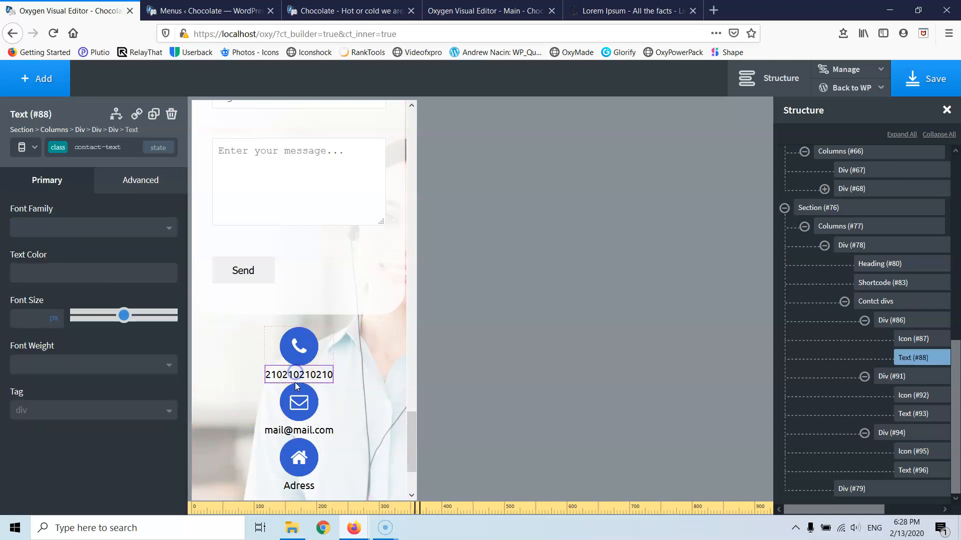
left_click_drag(295, 382, 295, 394)
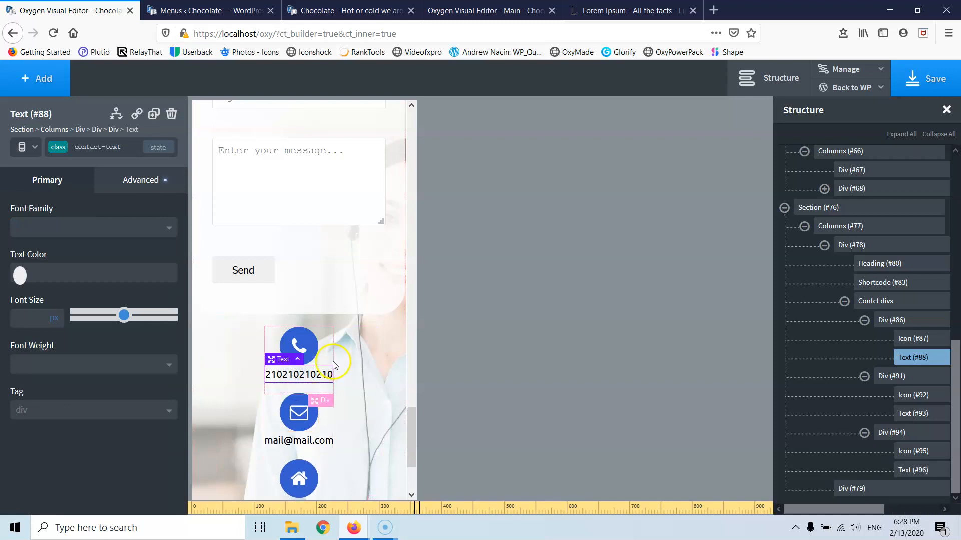
- Set the contact icons to 20 px size with 10 px space around each icon
left_click(305, 341)
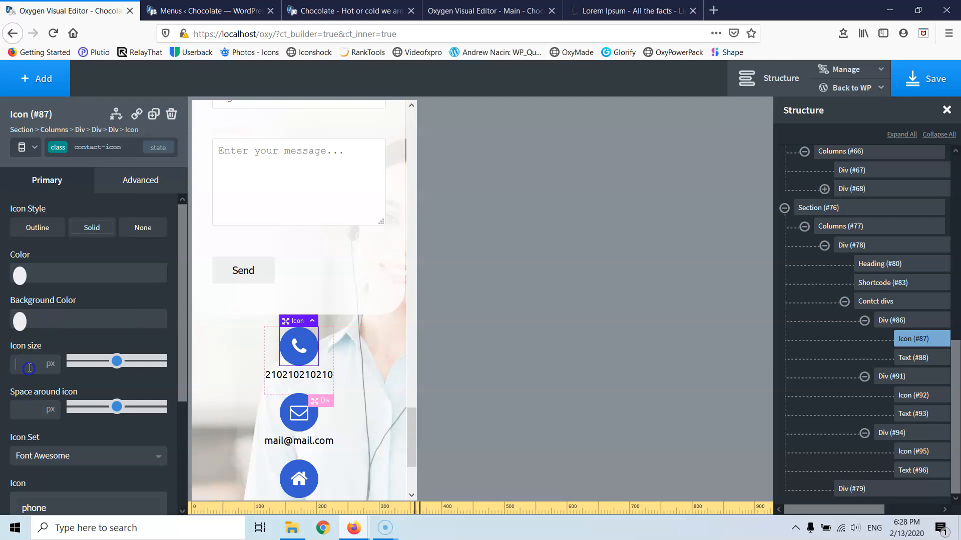
type("20")
left_click(26, 409)
type("10")
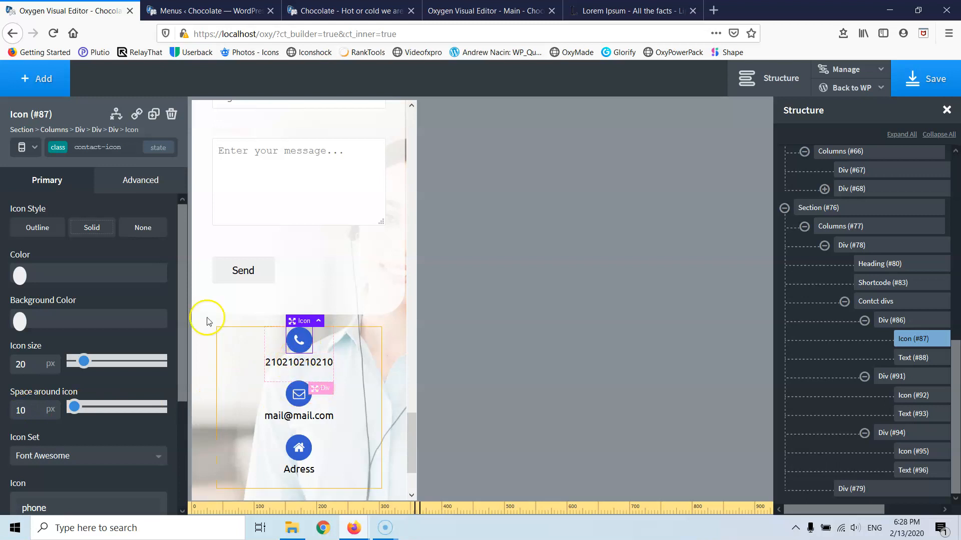
left_click(32, 151)
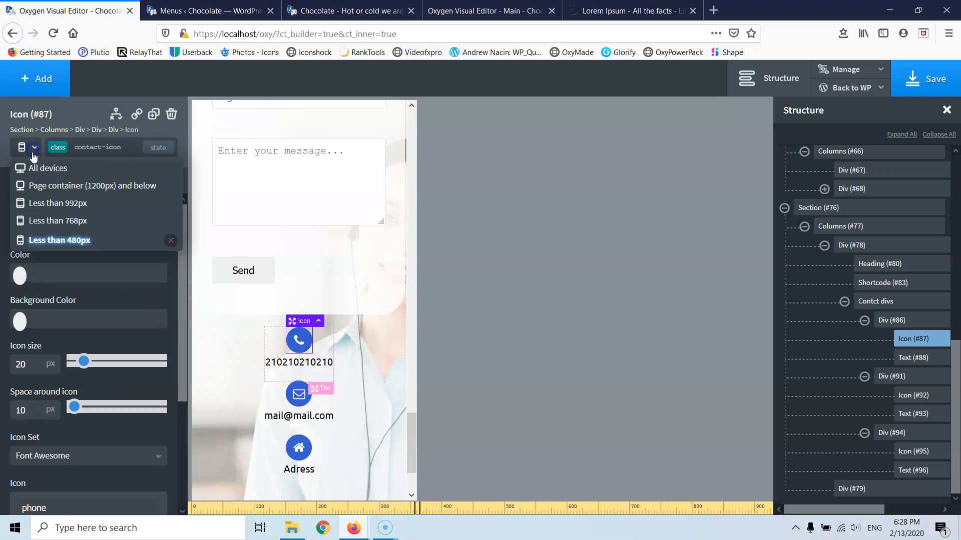
- Preview the page at the Less than 768px breakpoint
left_click(38, 221)
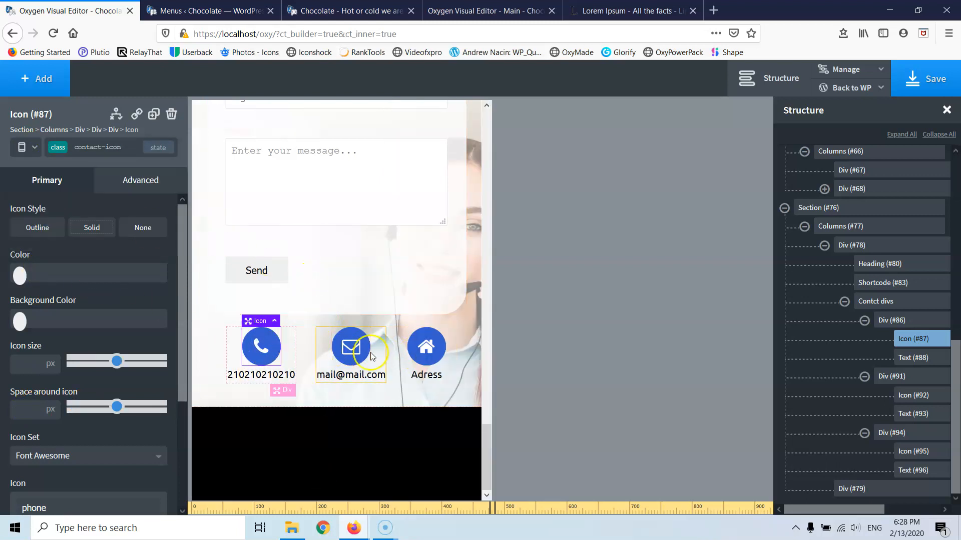
scroll(356, 352, "up", 8)
scroll(355, 352, "up", 10)
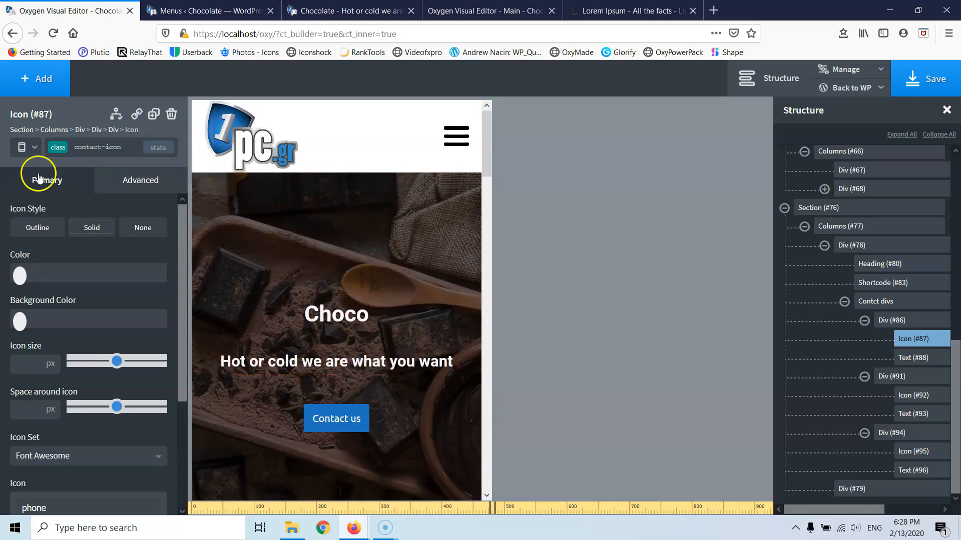
- Return to All devices, save the page, and switch to the Main template editor
left_click(26, 148)
left_click(34, 170)
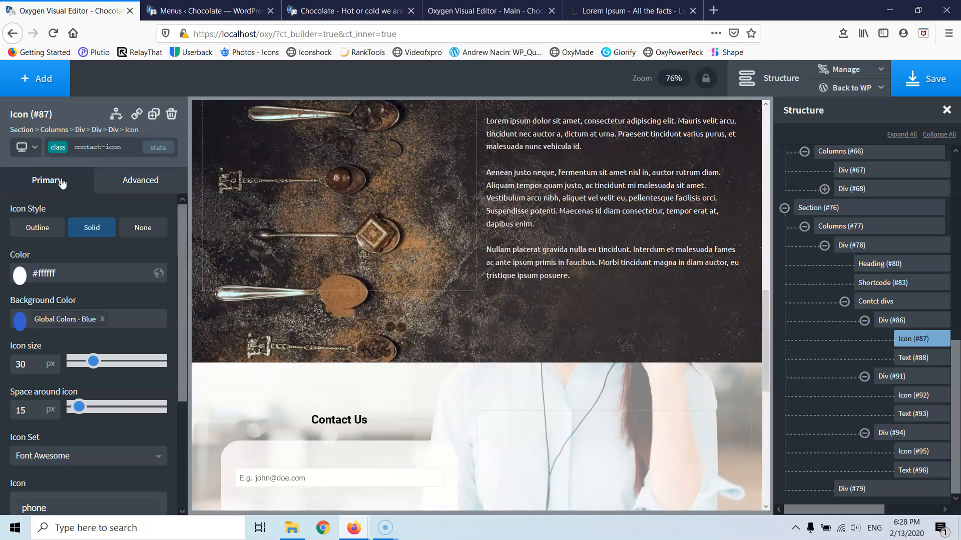
left_click(924, 80)
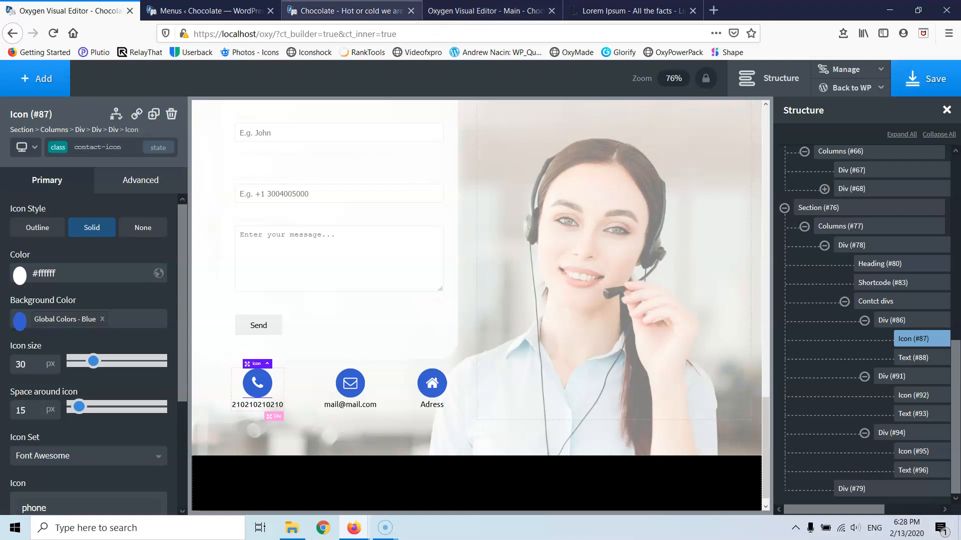
left_click(454, 15)
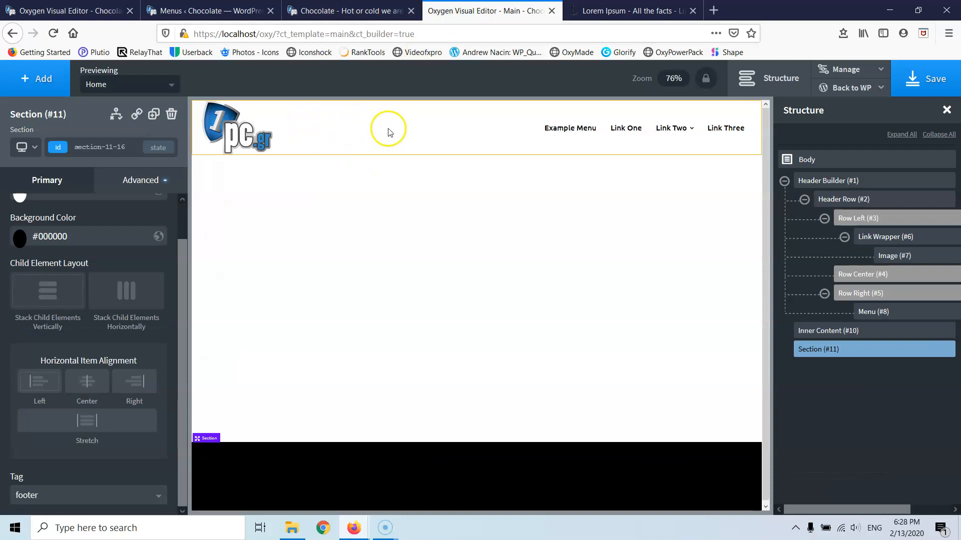
- Reload the Main template editor and select the black footer Section (#11)
left_click(53, 33)
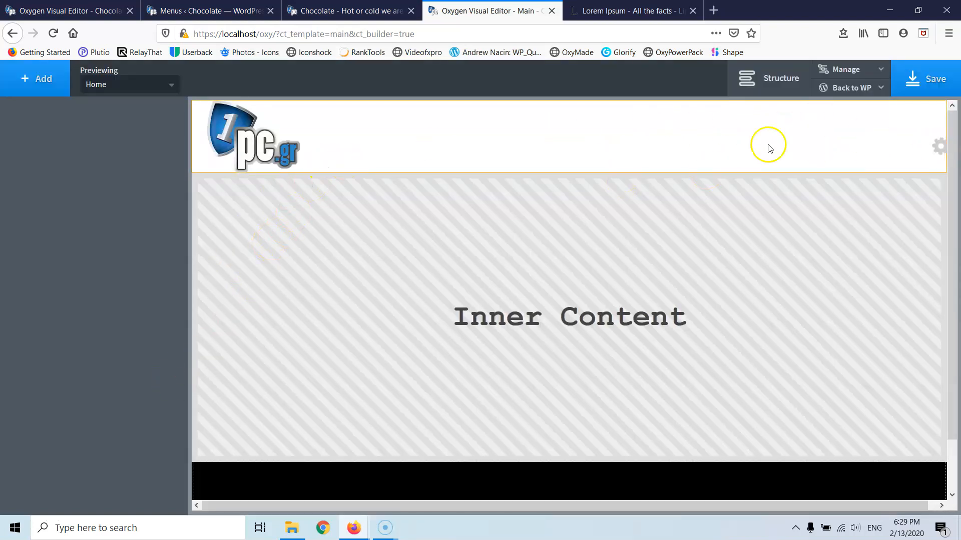
scroll(569, 226, "down", 10)
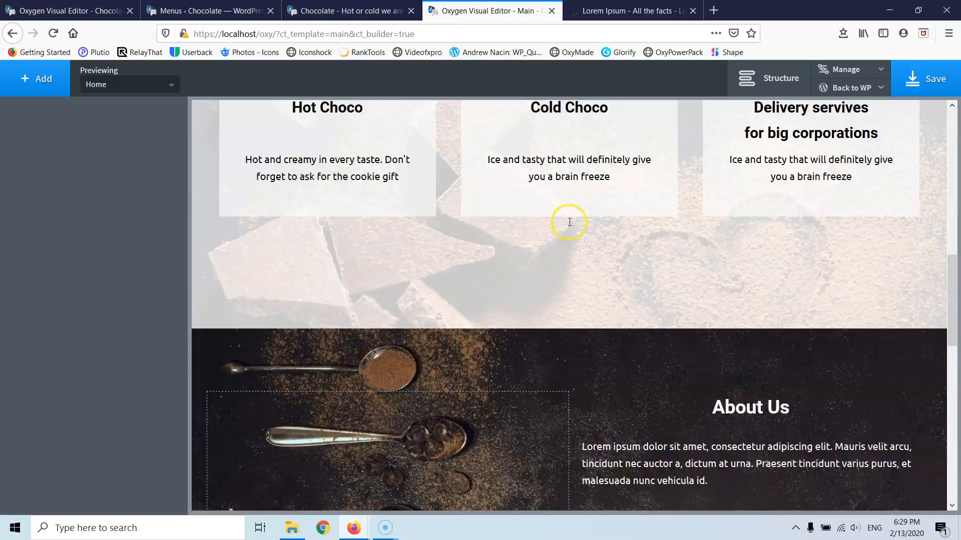
scroll(569, 222, "down", 8)
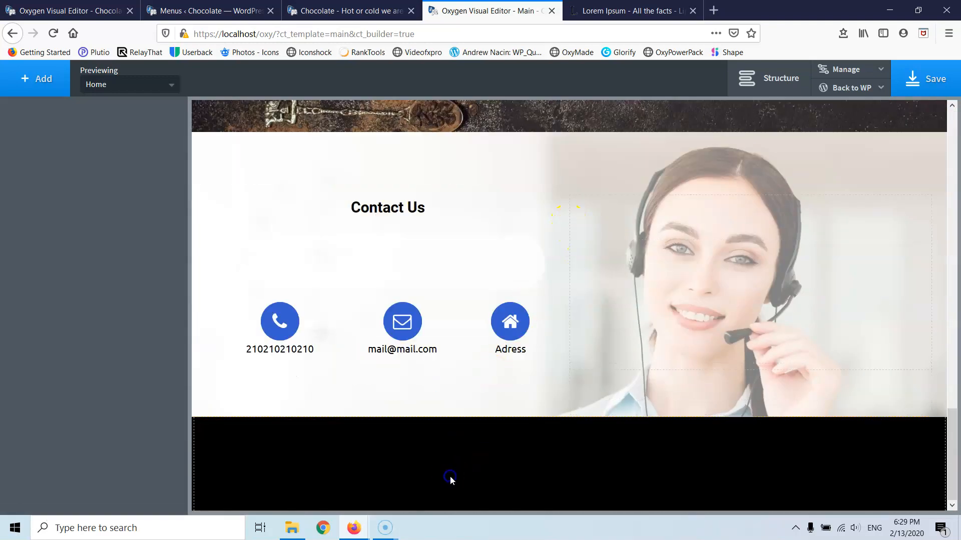
left_click(450, 478)
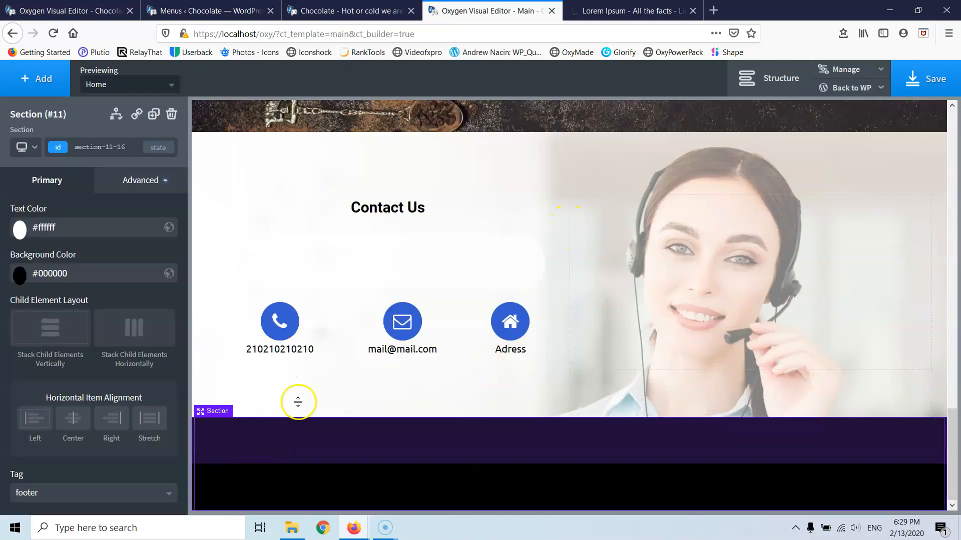
- Add a Columns element to the black footer using the 33 33 33 layout
left_click(48, 81)
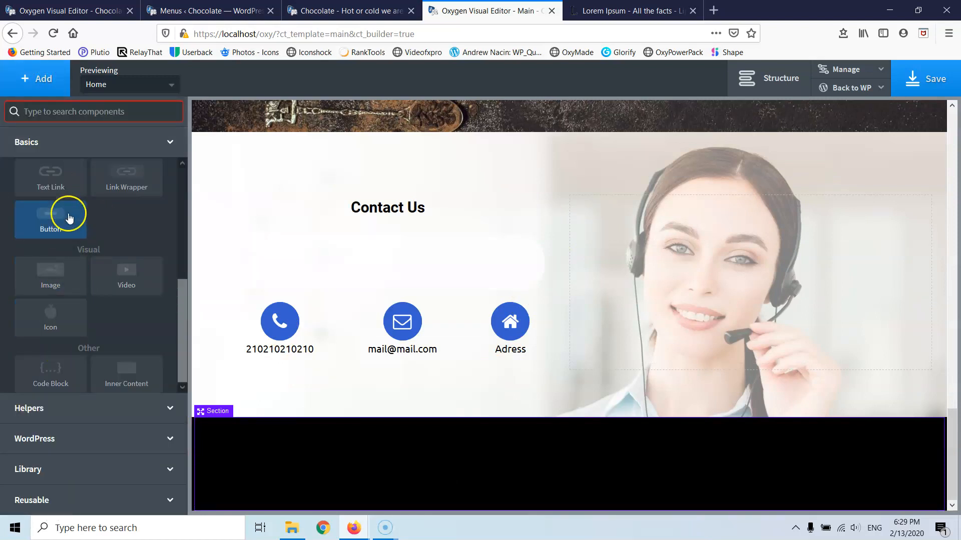
scroll(69, 225, "up", 5)
left_click(59, 246)
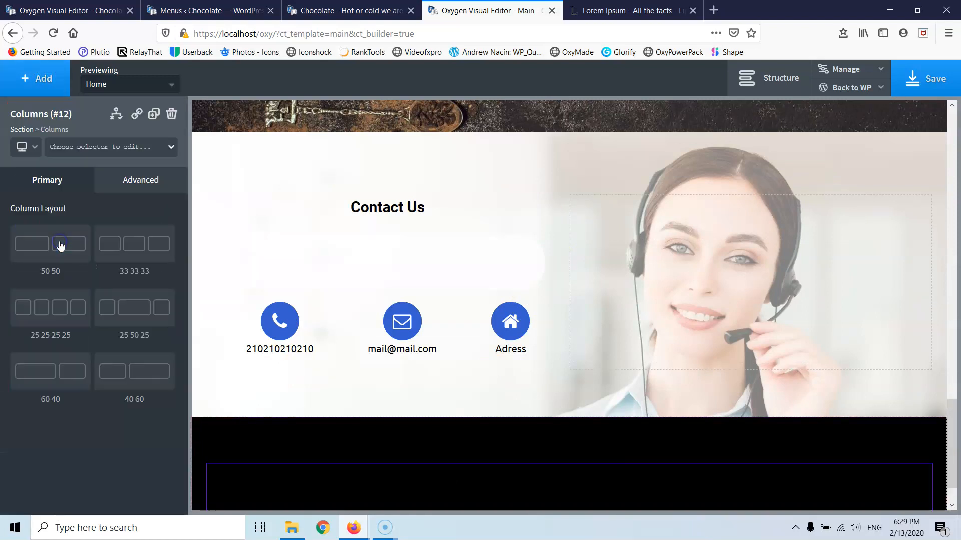
left_click(142, 254)
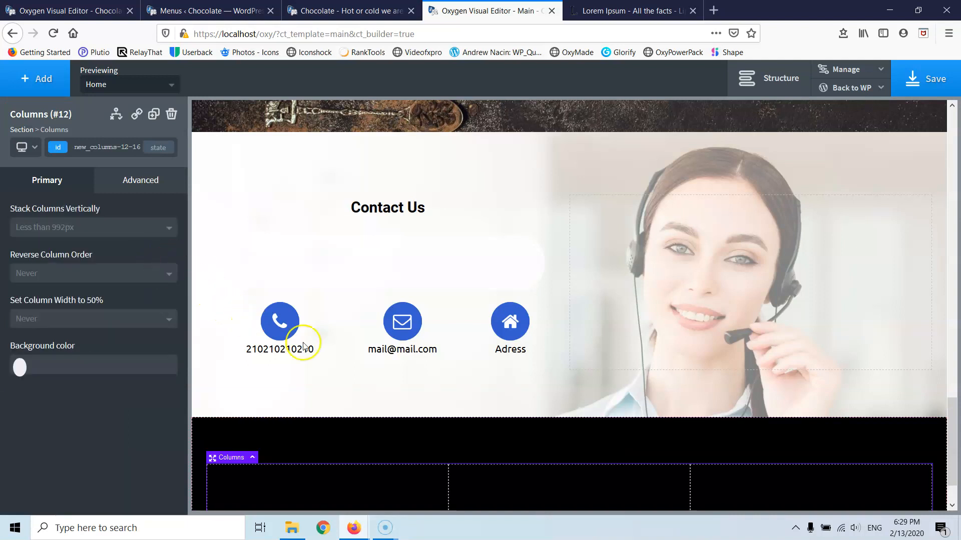
scroll(465, 394, "down", 2)
left_click(465, 393)
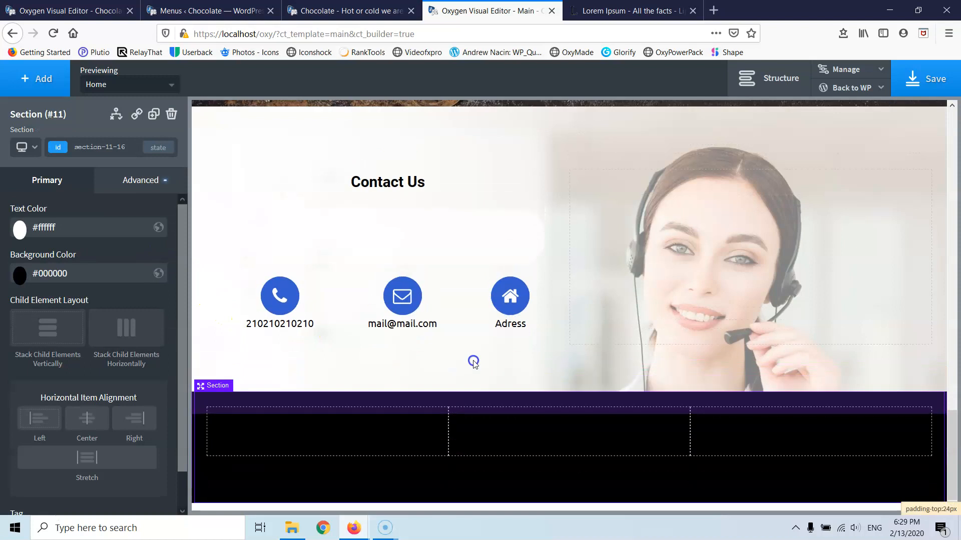
scroll(474, 361, "up", 1)
scroll(420, 480, "up", 1)
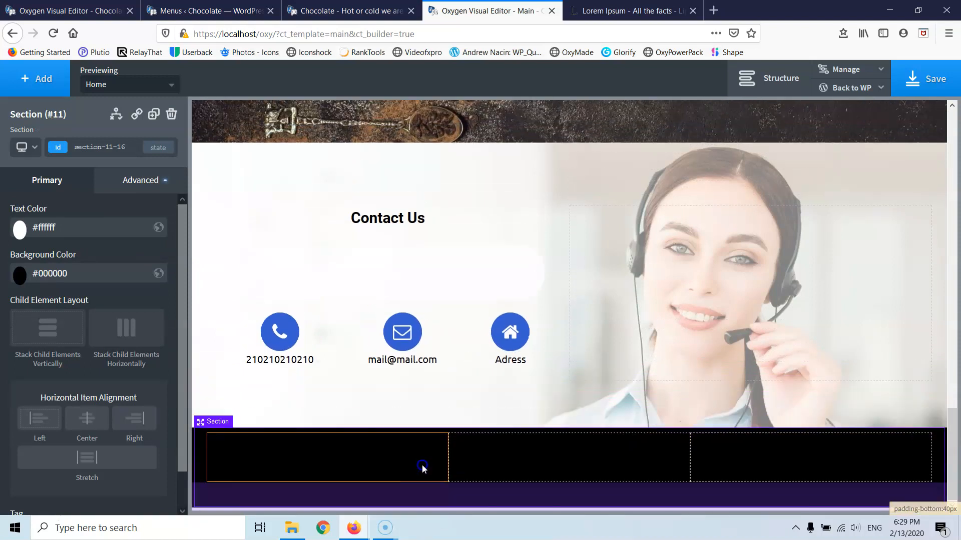
scroll(422, 468, "up", 2)
- Add an Image to the first footer column showing logo.png from the Media Library
left_click(301, 484)
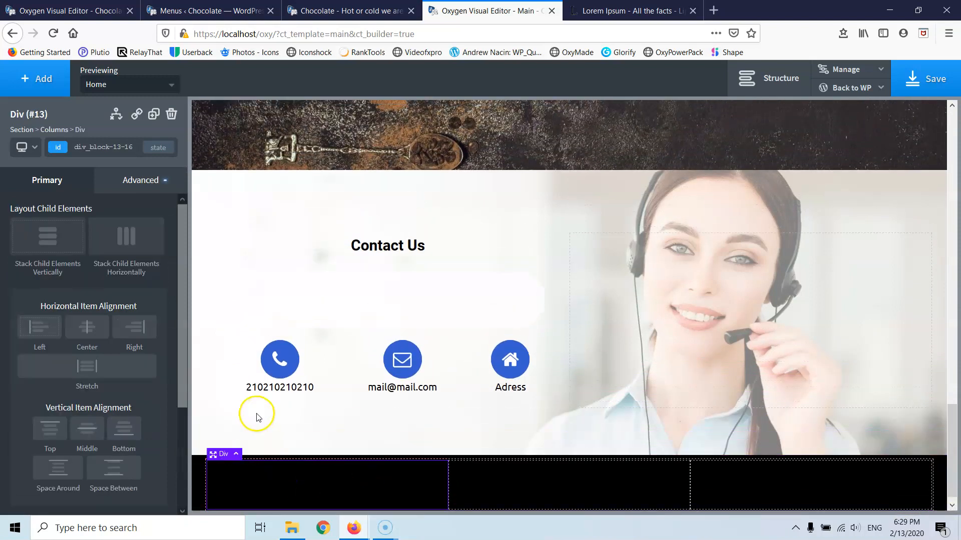
scroll(257, 418, "down", 1)
left_click(31, 79)
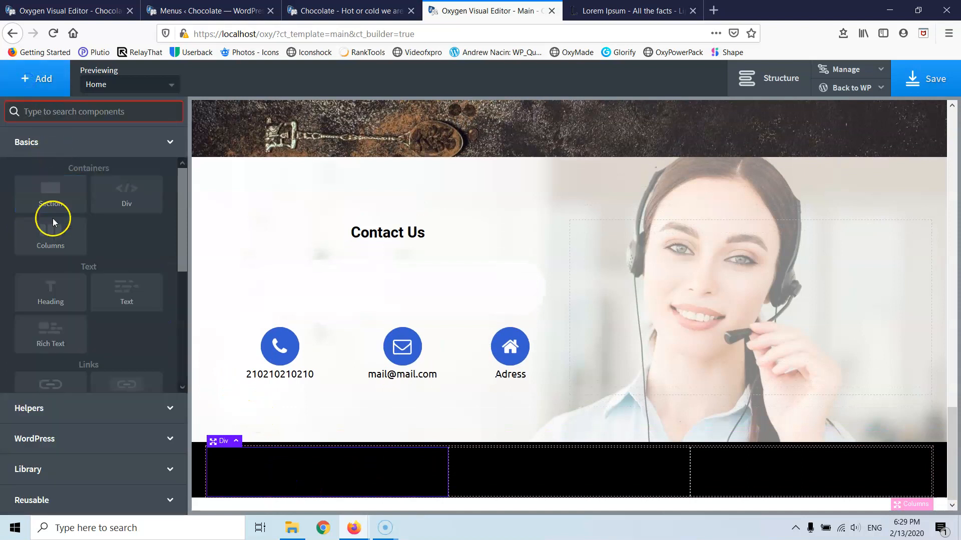
scroll(51, 286, "down", 3)
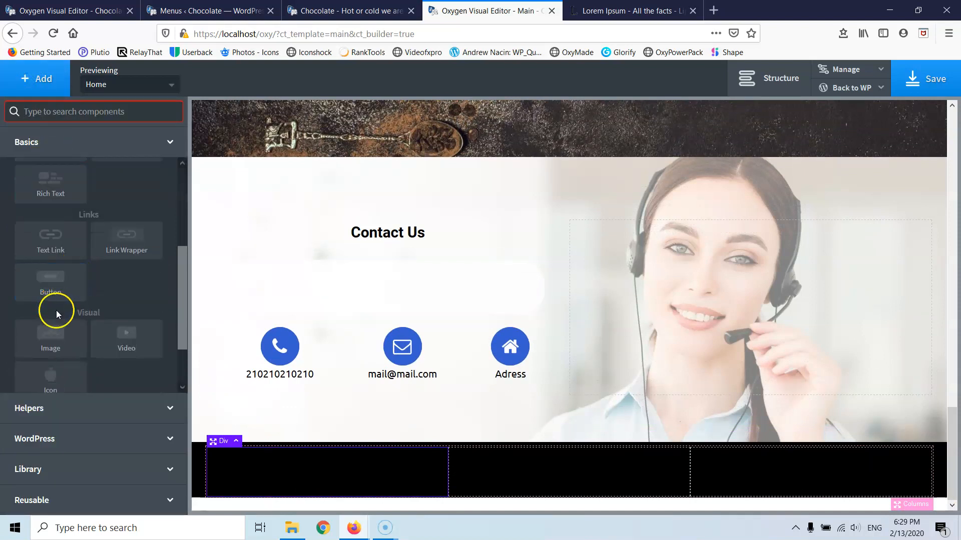
left_click(47, 340)
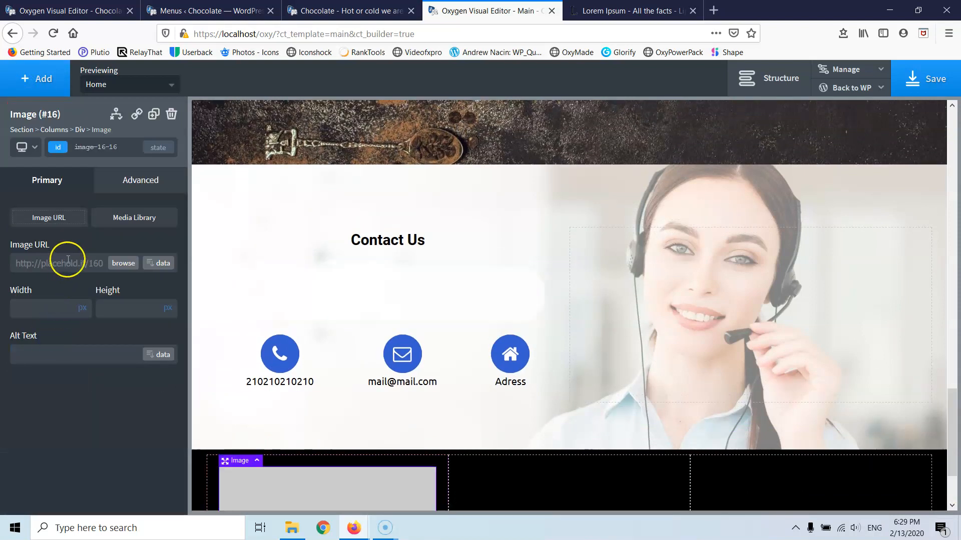
left_click(119, 268)
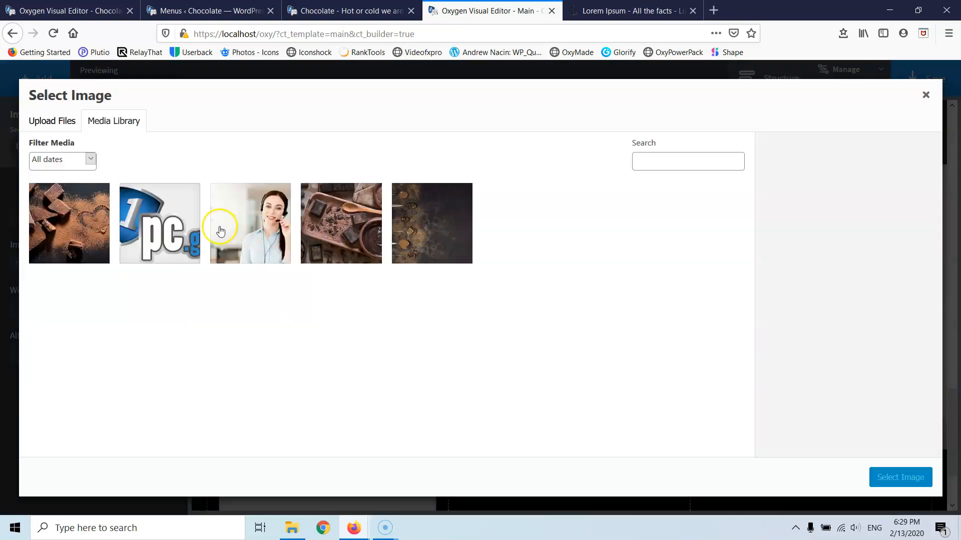
left_click(175, 227)
left_click(882, 479)
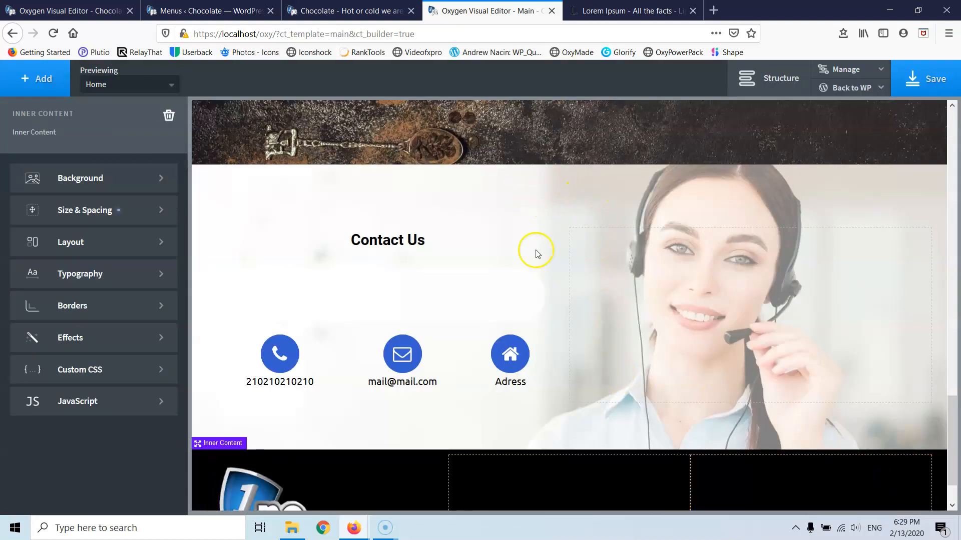
- Set the Contact Us section background to contact-us.jpg with alt text 'contact us'
left_click(83, 10)
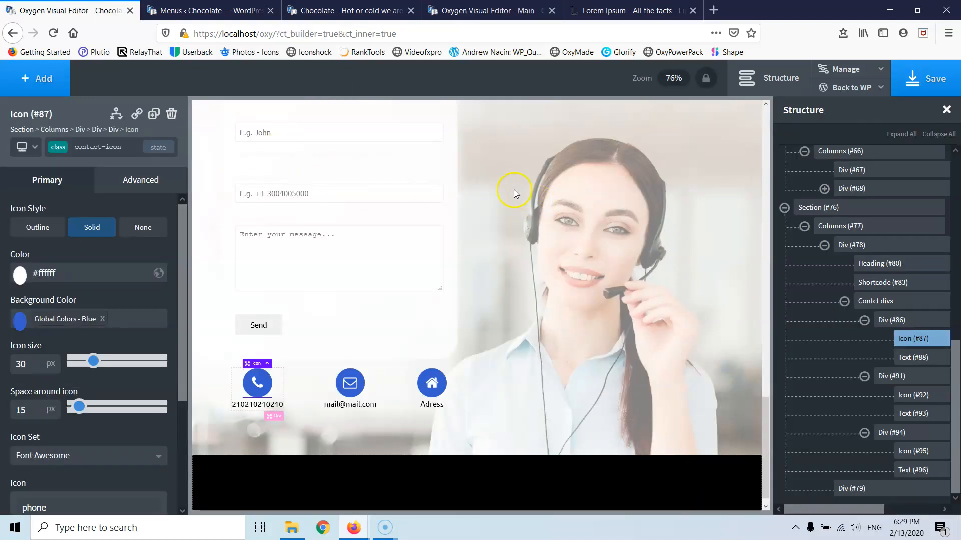
scroll(514, 194, "up", 5)
left_click(481, 188)
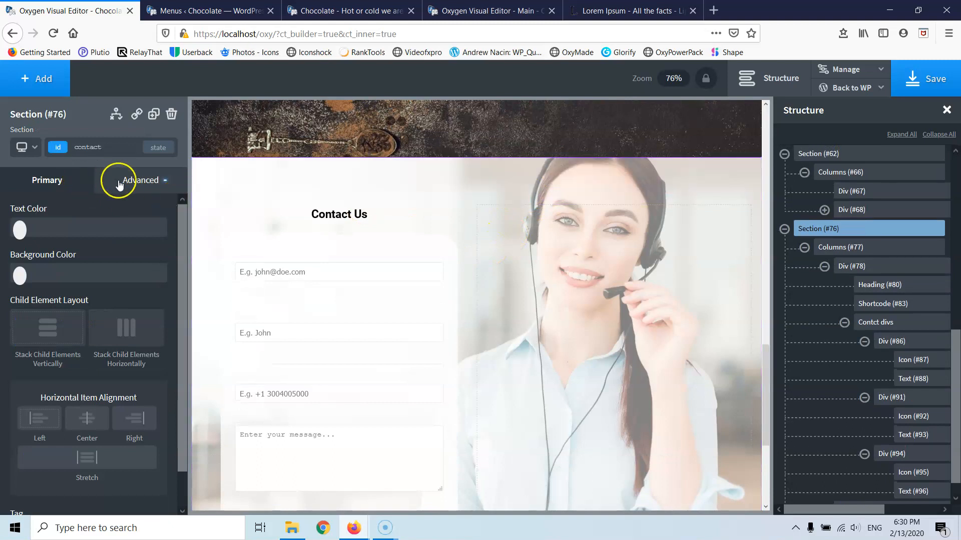
left_click(120, 184)
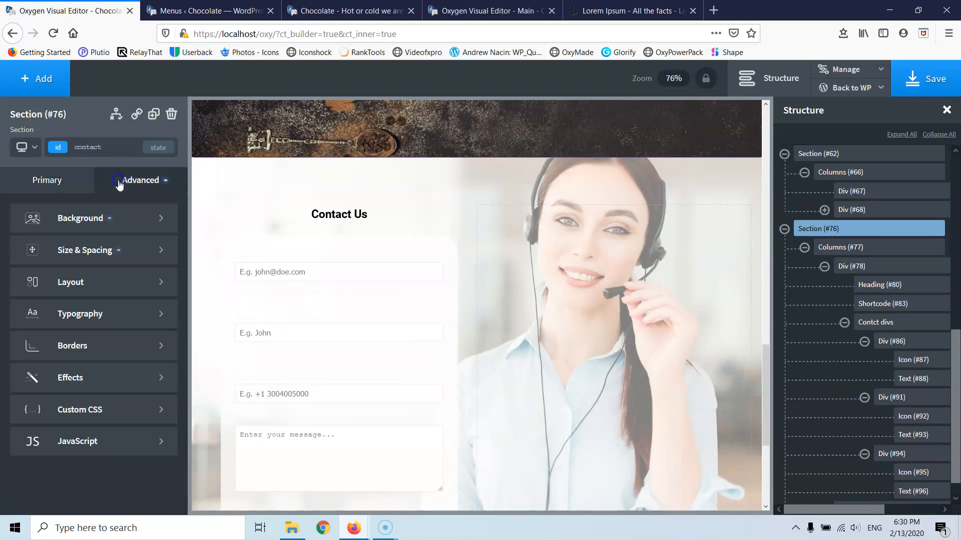
left_click(87, 226)
left_click(110, 293)
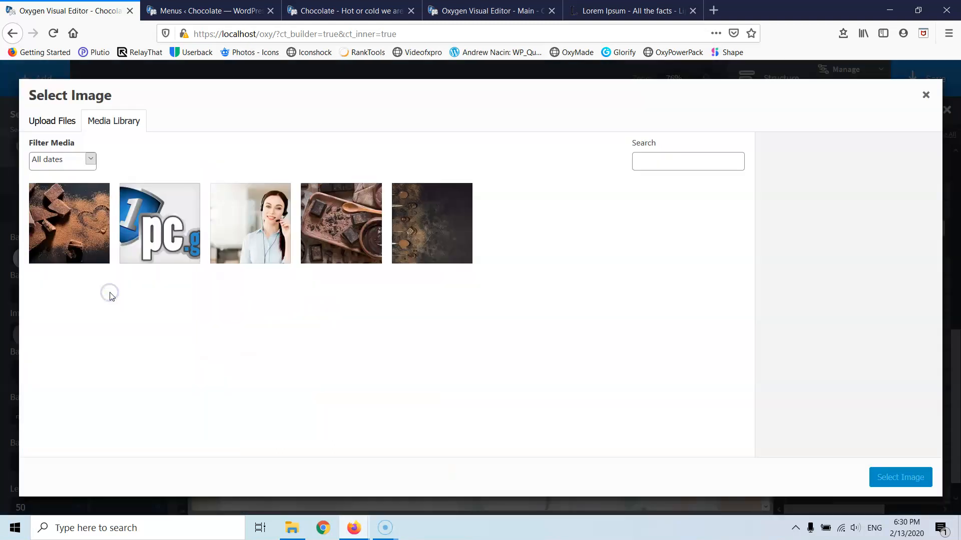
left_click(261, 234)
left_click_drag(871, 311, 706, 308)
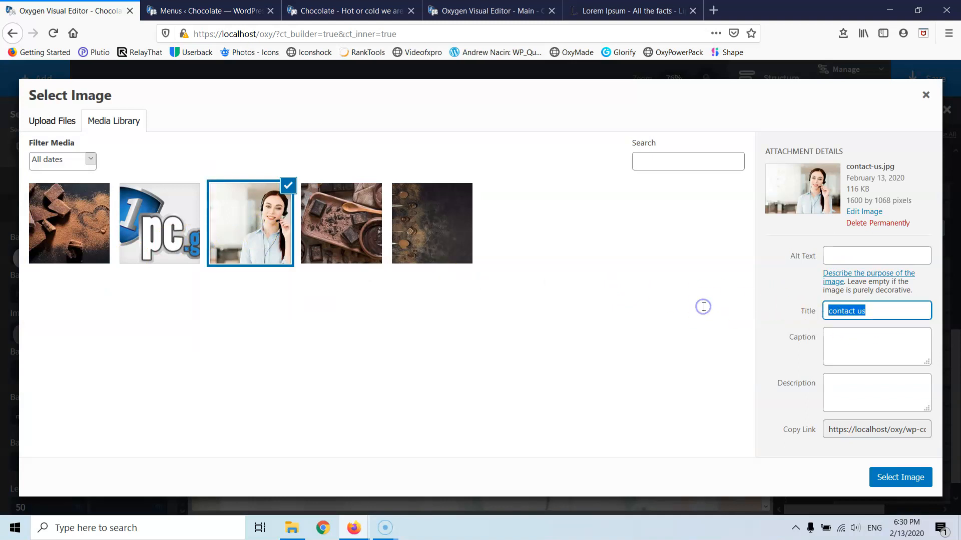
left_click(835, 261)
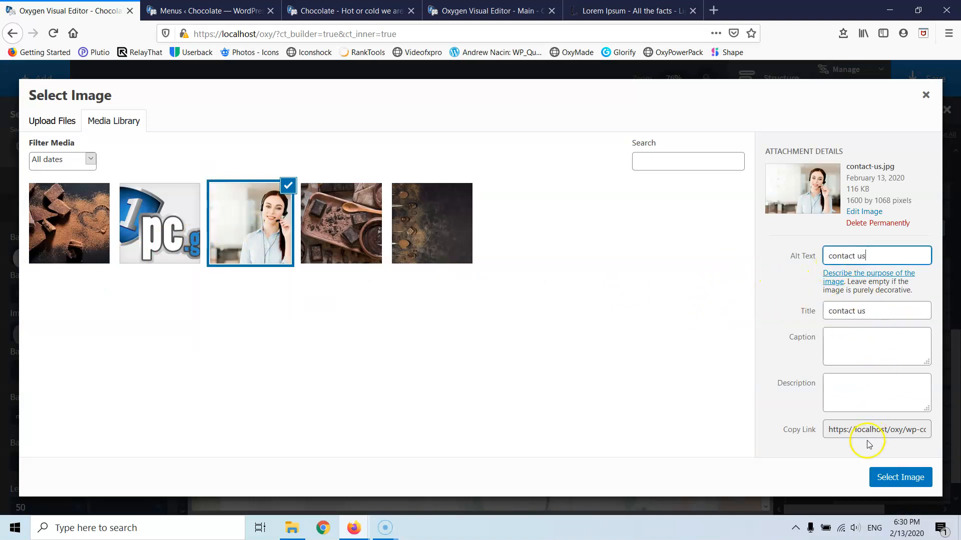
left_click(896, 477)
- Browse the About Us background images without choosing one, save the page, and go to the Main template
scroll(588, 303, "up", 5)
scroll(551, 275, "up", 2)
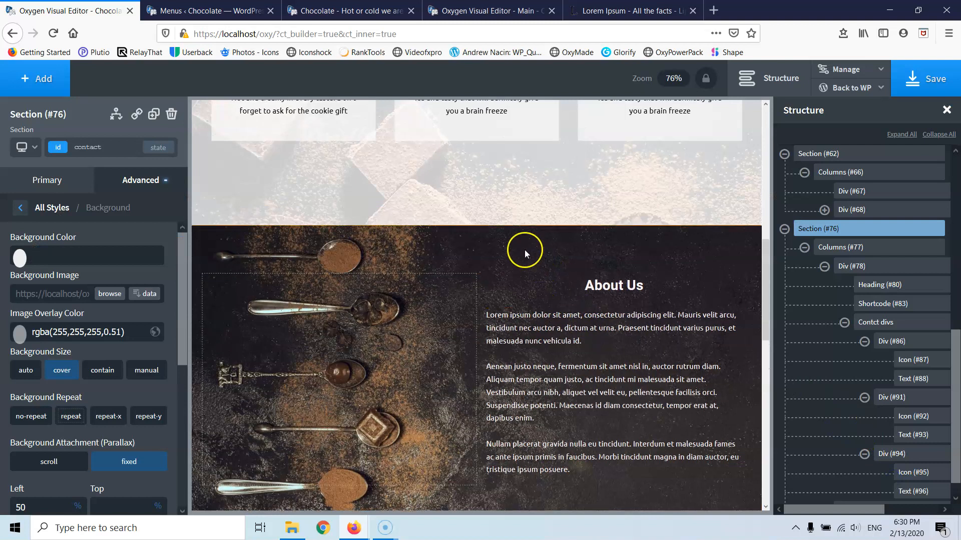
left_click(218, 252)
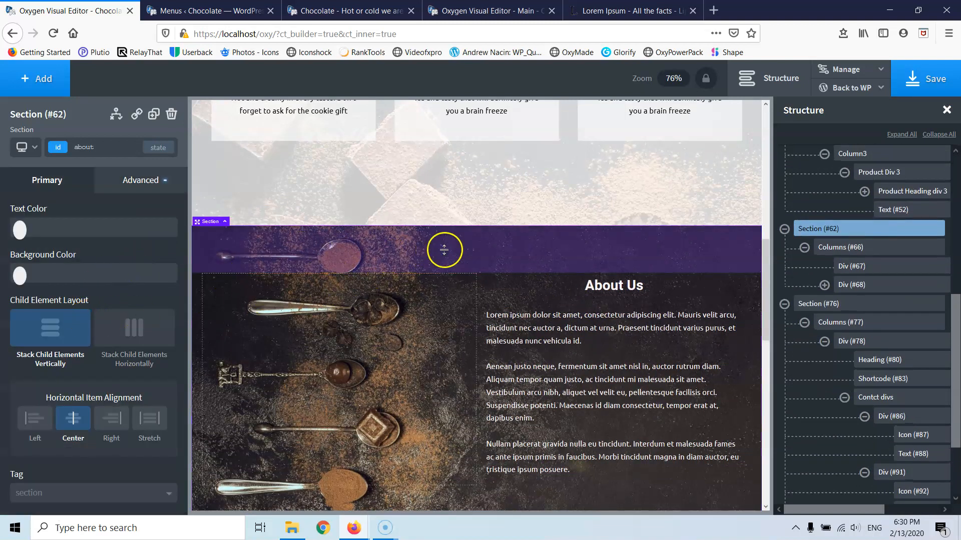
left_click(125, 181)
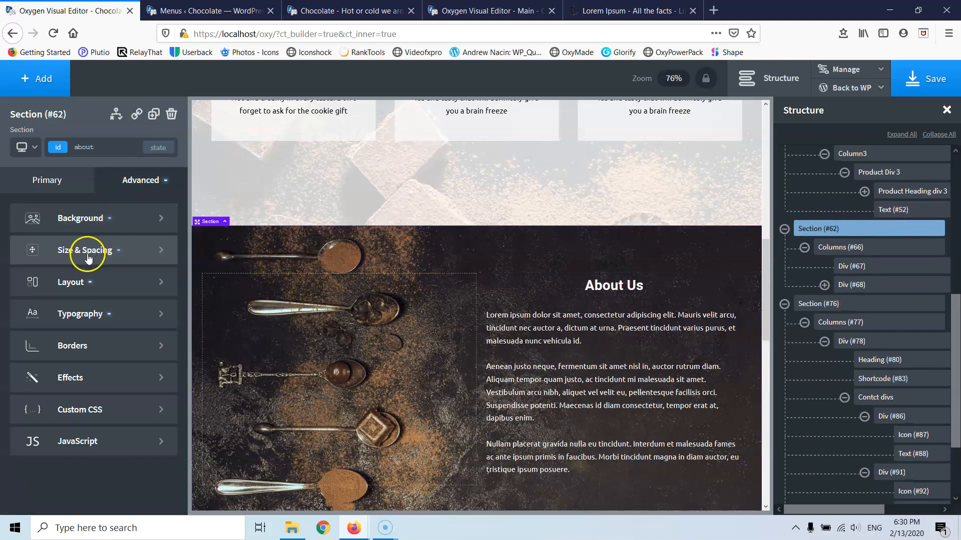
left_click(81, 235)
left_click(104, 296)
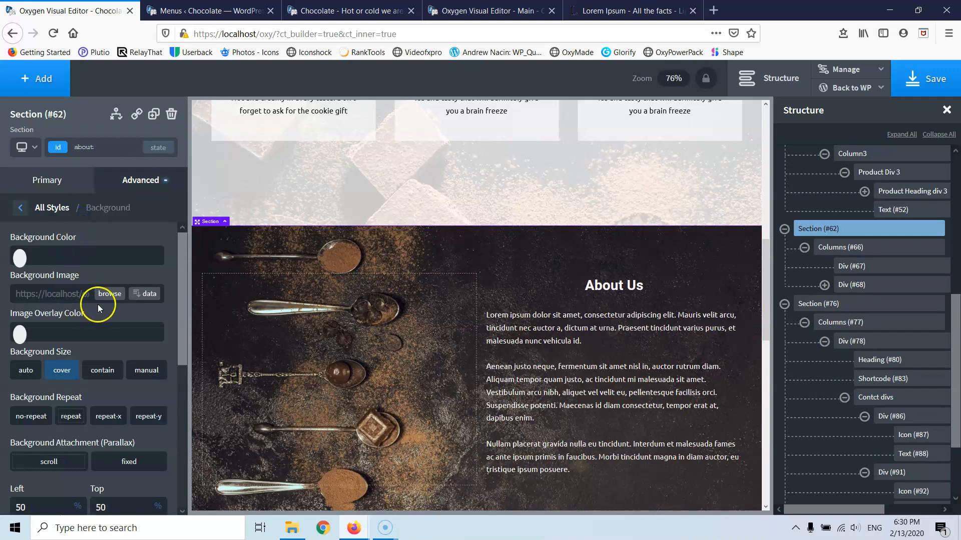
left_click(55, 230)
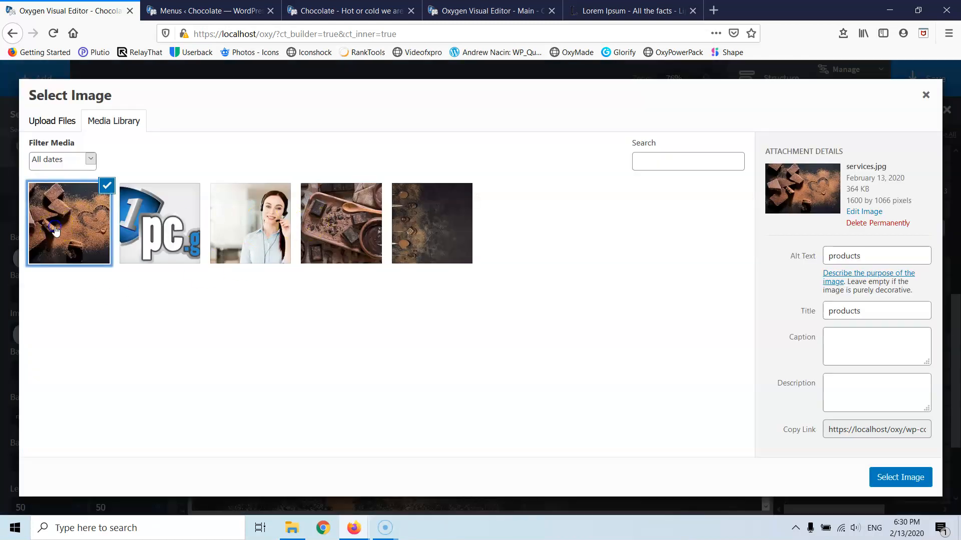
left_click(408, 226)
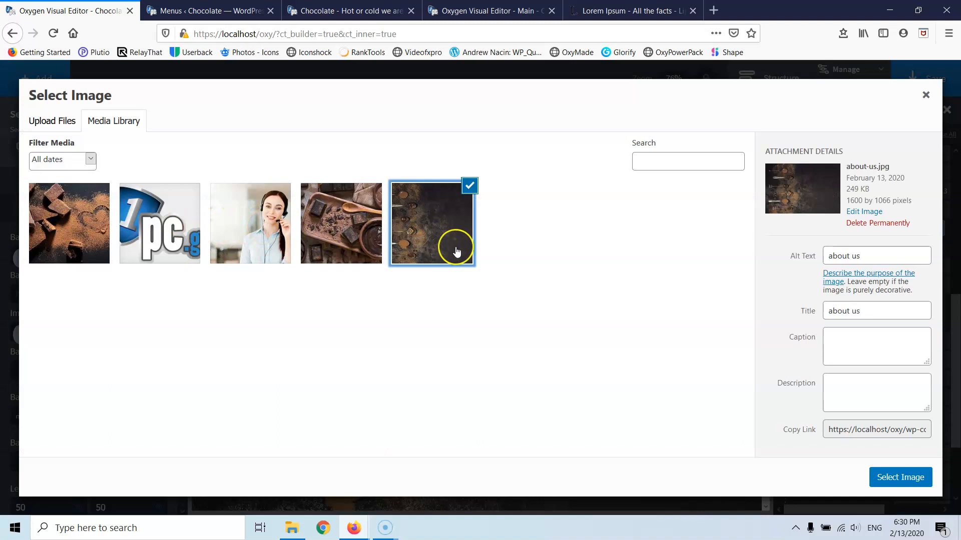
left_click(84, 240)
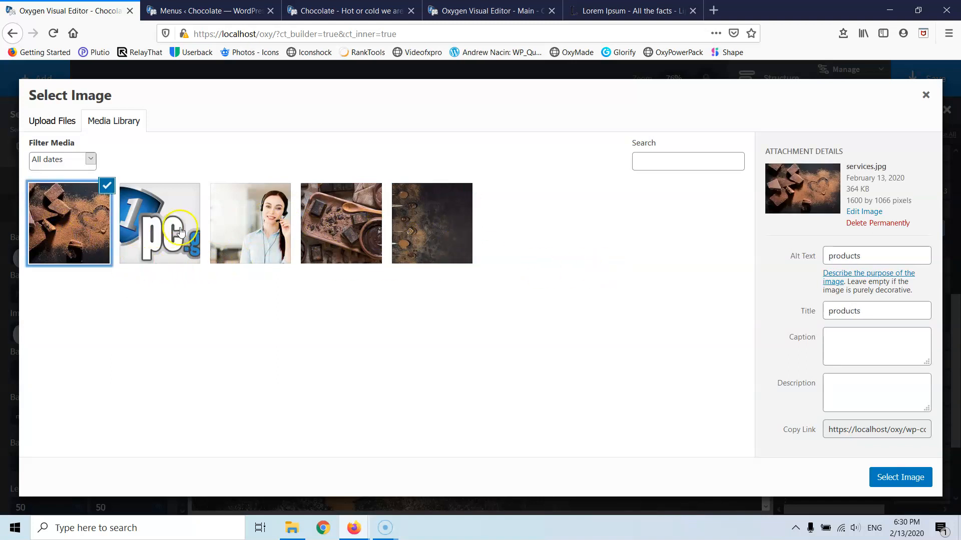
left_click(265, 231)
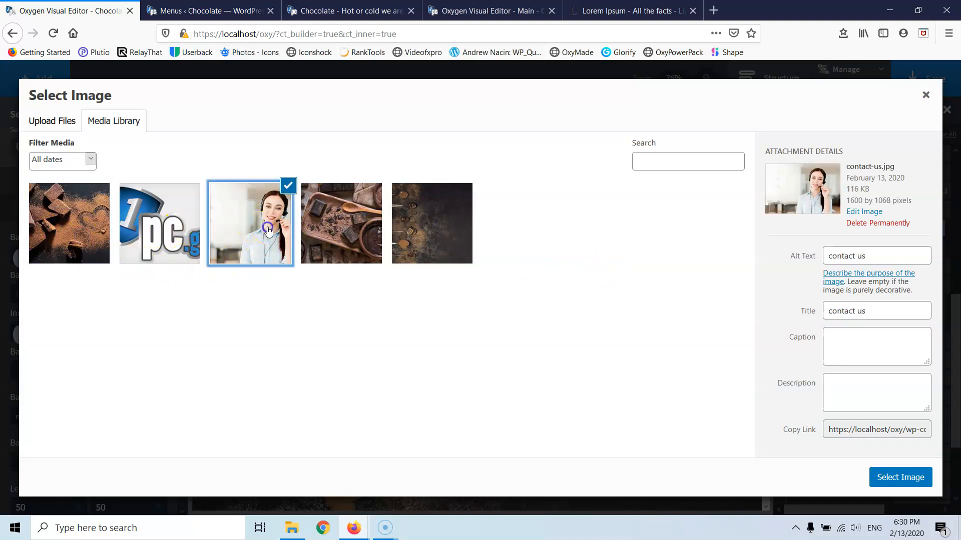
left_click(926, 95)
left_click(934, 86)
left_click(470, 10)
- Set the footer logo image's width to 100 px
scroll(472, 250, "down", 1)
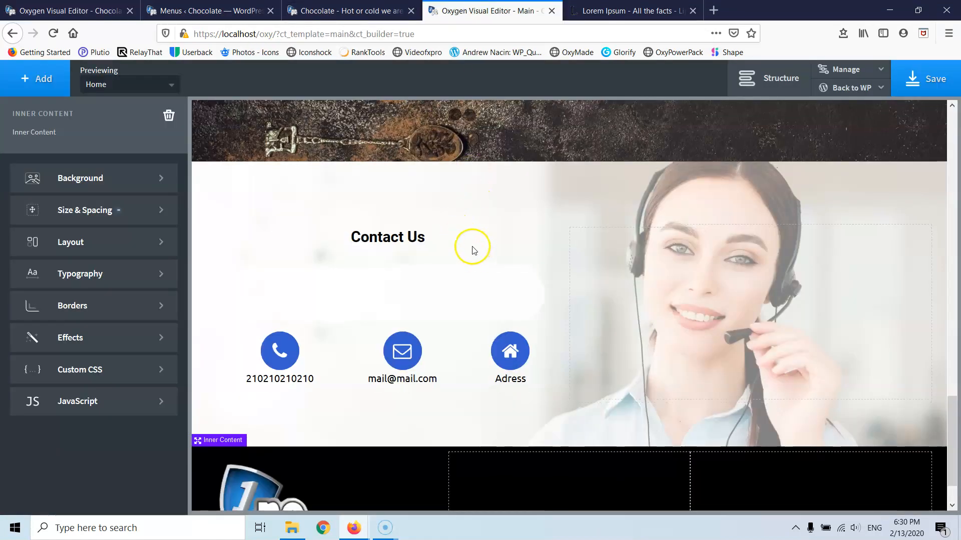
left_click(276, 441)
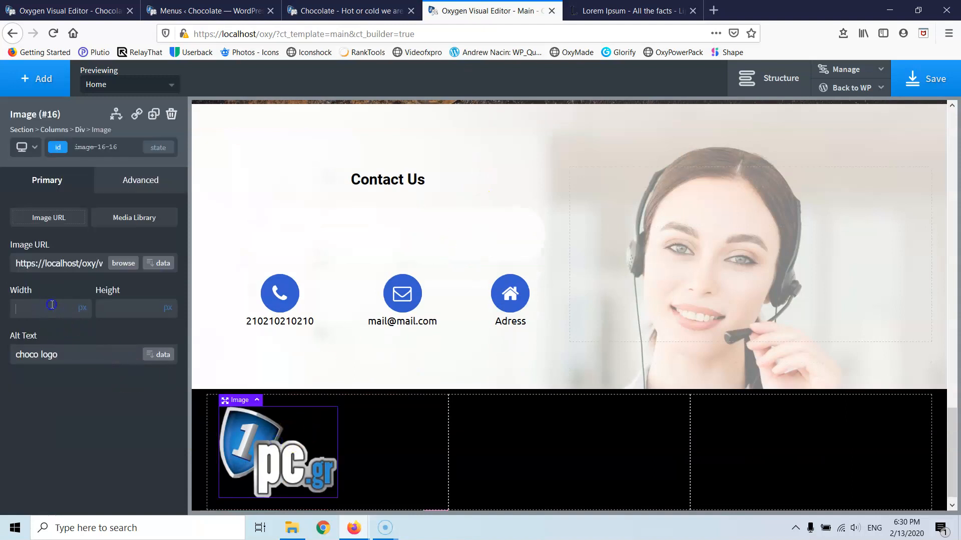
left_click(53, 304)
type("100")
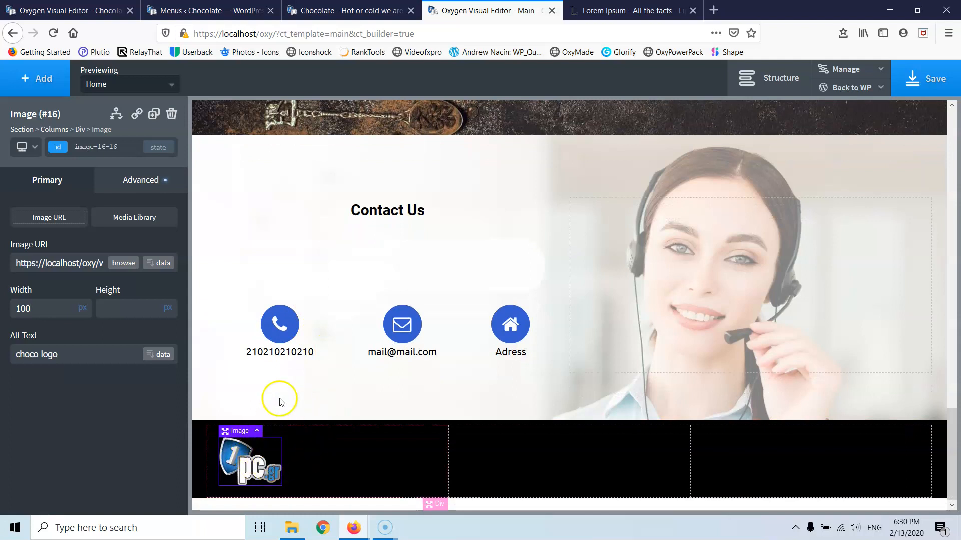
scroll(279, 397, "up", 10)
scroll(281, 376, "up", 8)
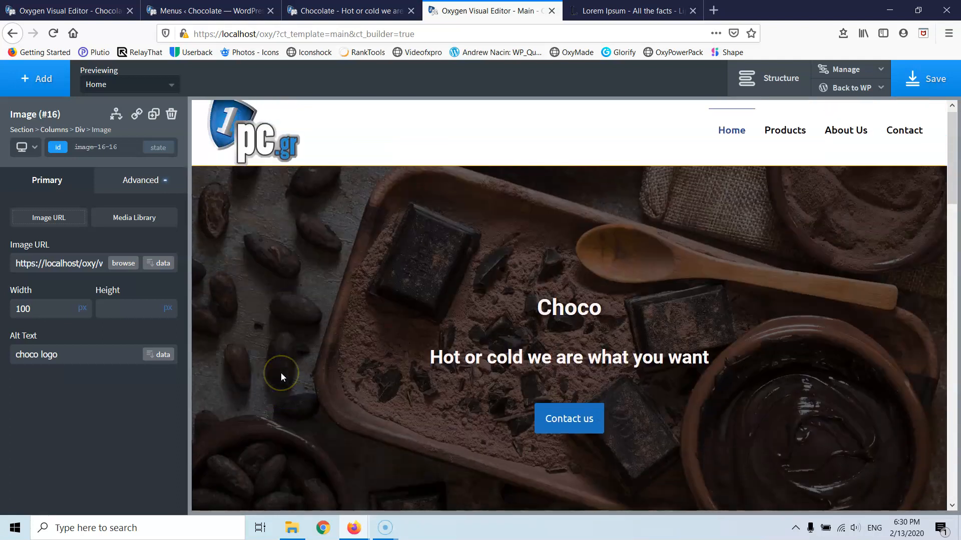
scroll(275, 185, "down", 15)
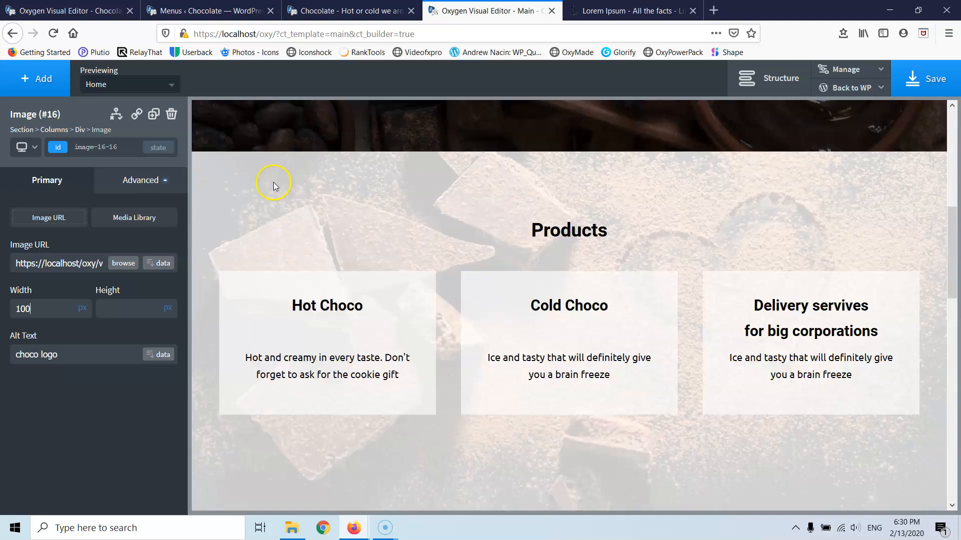
scroll(274, 375, "down", 2)
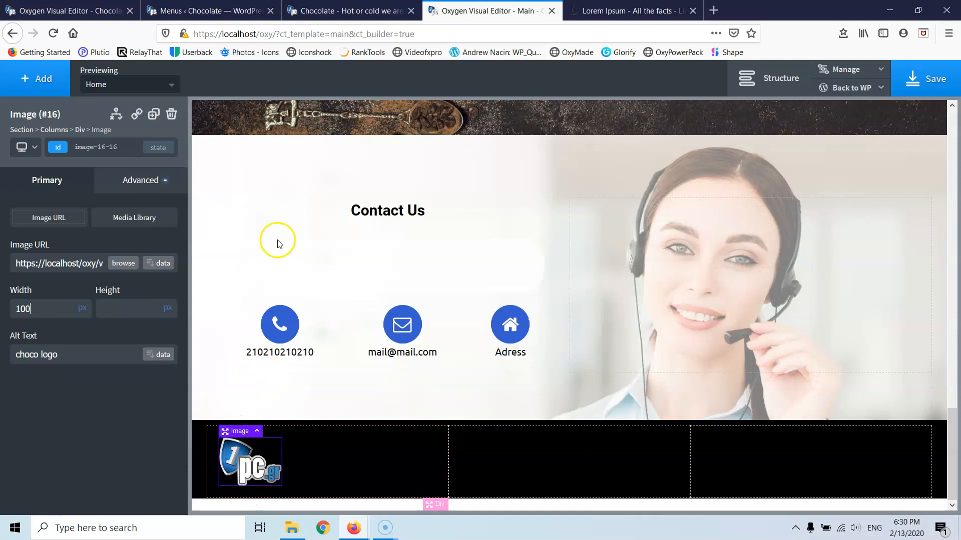
scroll(253, 350, "up", 2)
scroll(256, 354, "down", 2)
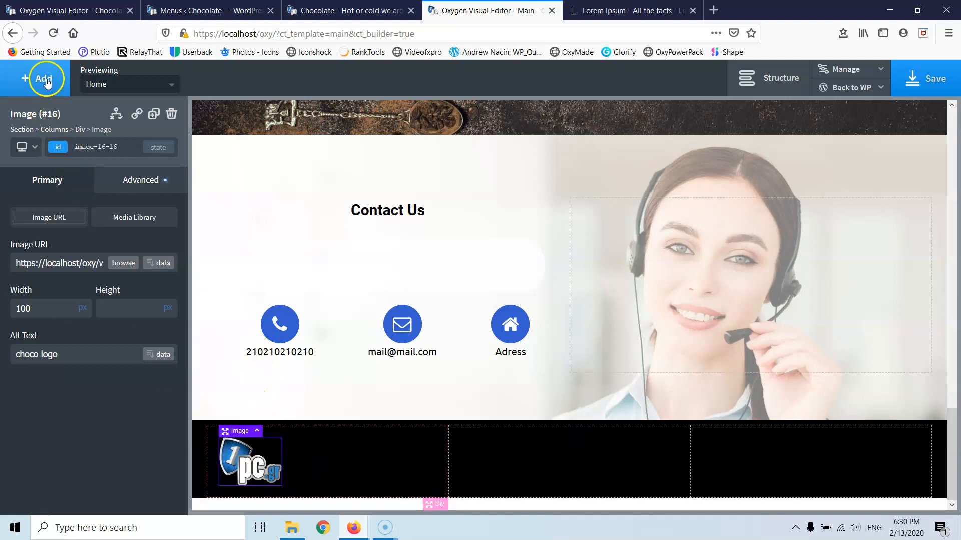
- Select the footer's first column, Div #13, which holds the logo
left_click(335, 457)
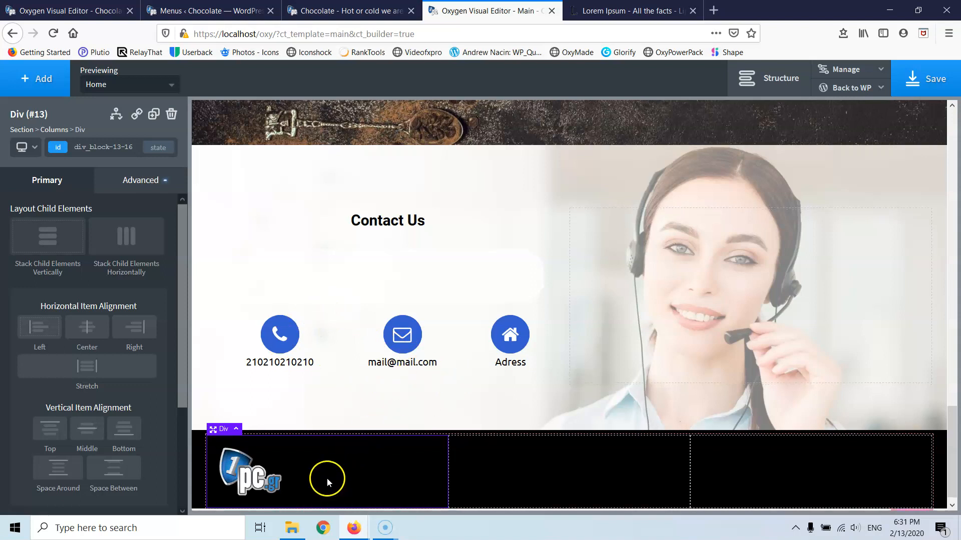
scroll(326, 479, "down", 1)
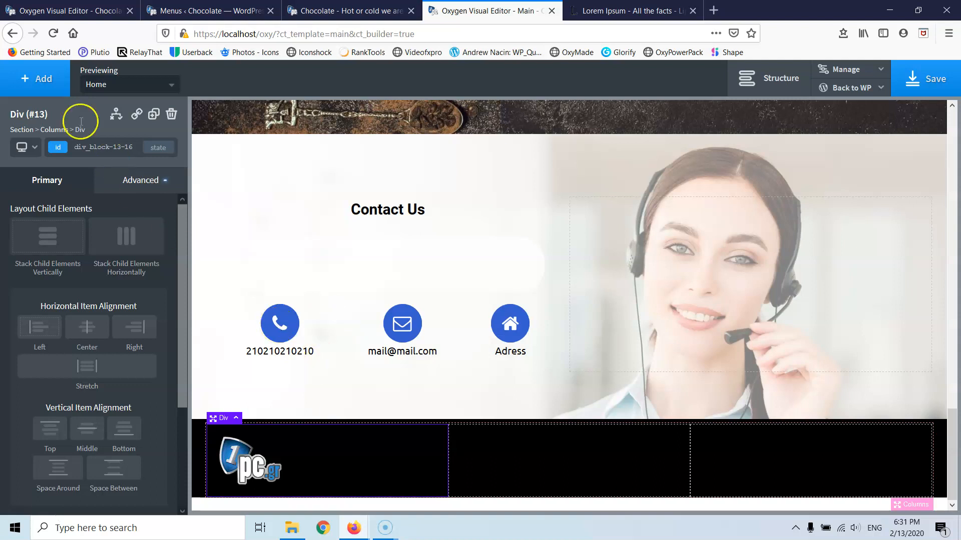
- Insert a new Div beneath the footer logo via the component search
left_click(39, 78)
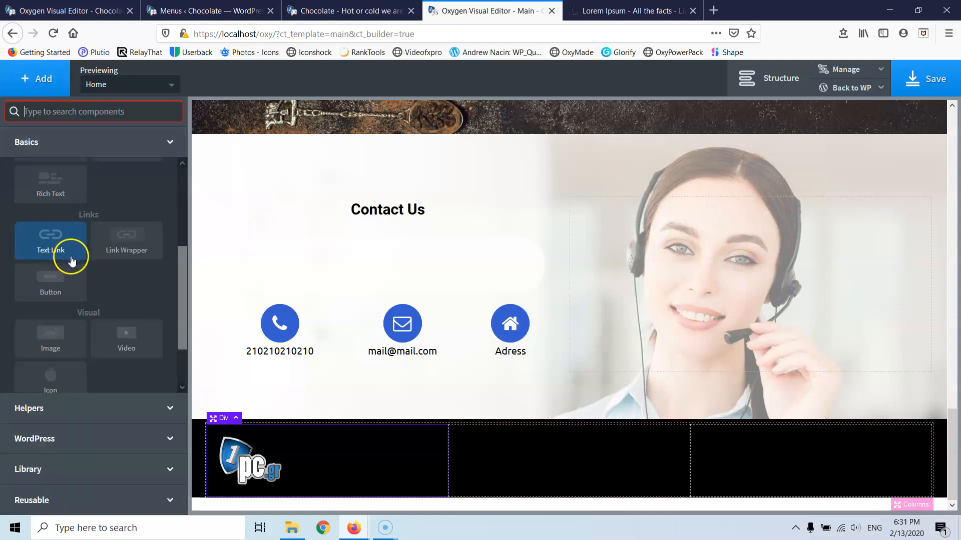
scroll(70, 253, "up", 5)
left_click(59, 118)
type("di")
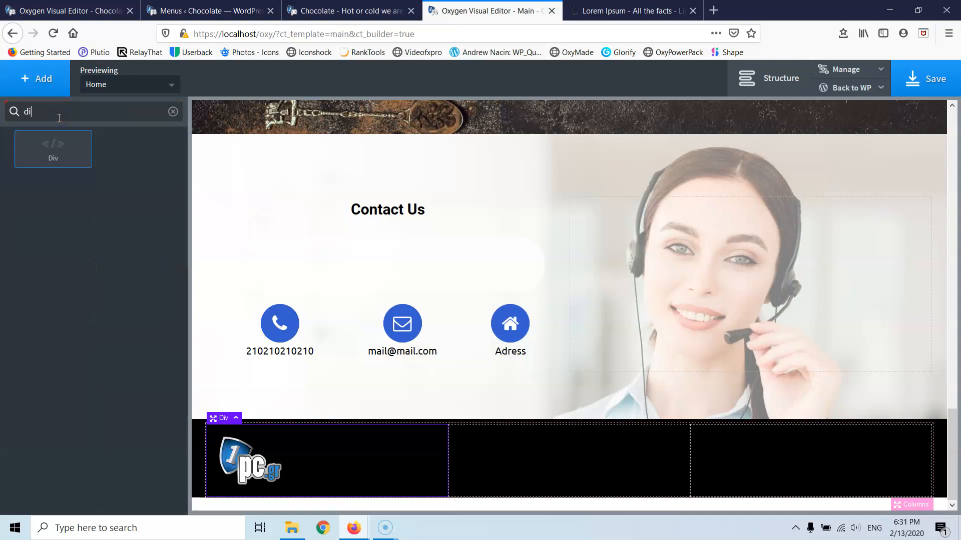
type("v")
left_click(53, 144)
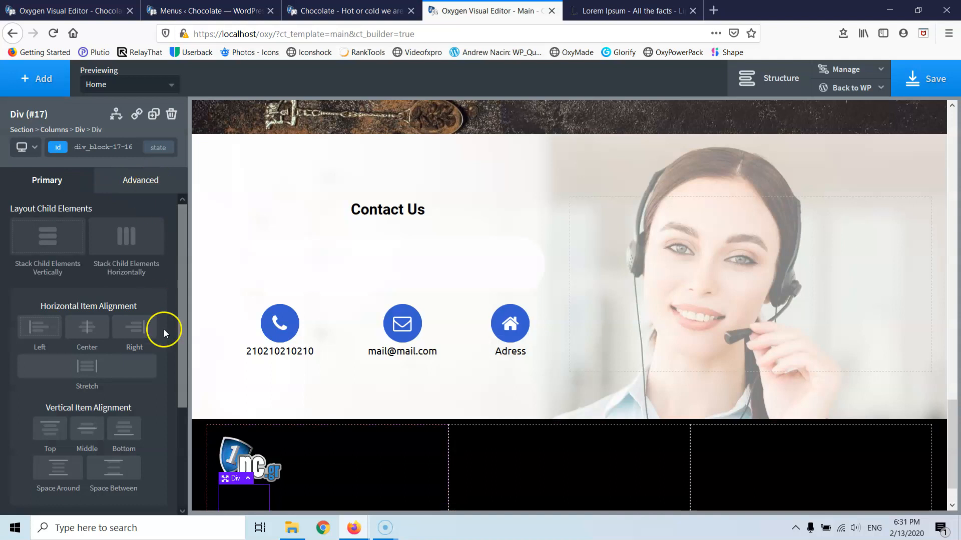
- Give the new div the class footer-contct-div
left_click(84, 148)
type("footye")
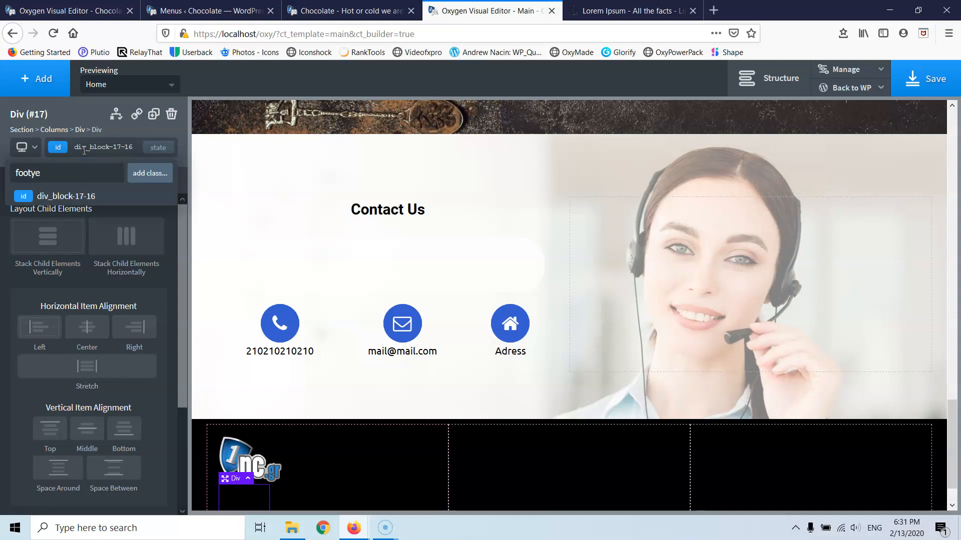
key("BackSpace")
key("BackSpace")
key("BackSpace")
key("BackSpace")
key("BackSpace")
key("BackSpace")
key("BackSpace")
key("BackSpace")
key("BackSpace")
type("cont")
left_click(150, 172)
left_click(31, 79)
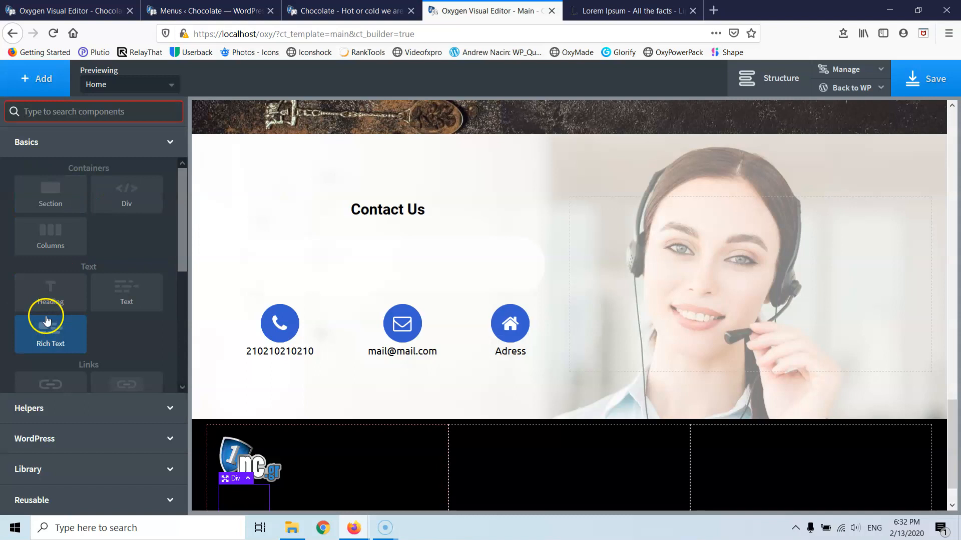
- Add an Icon inside the footer contact div and give it the class footer-contact-icon
type("ic")
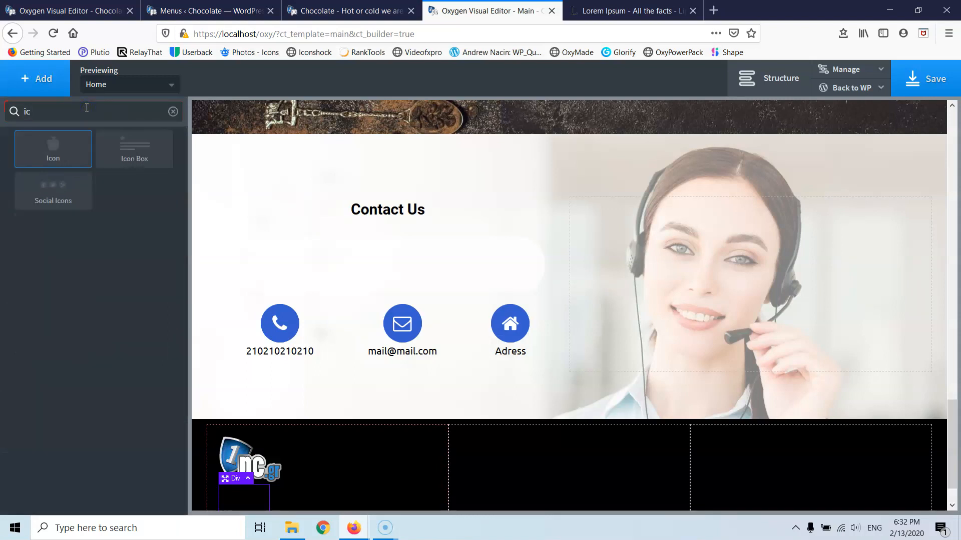
left_click(50, 159)
left_click(53, 154)
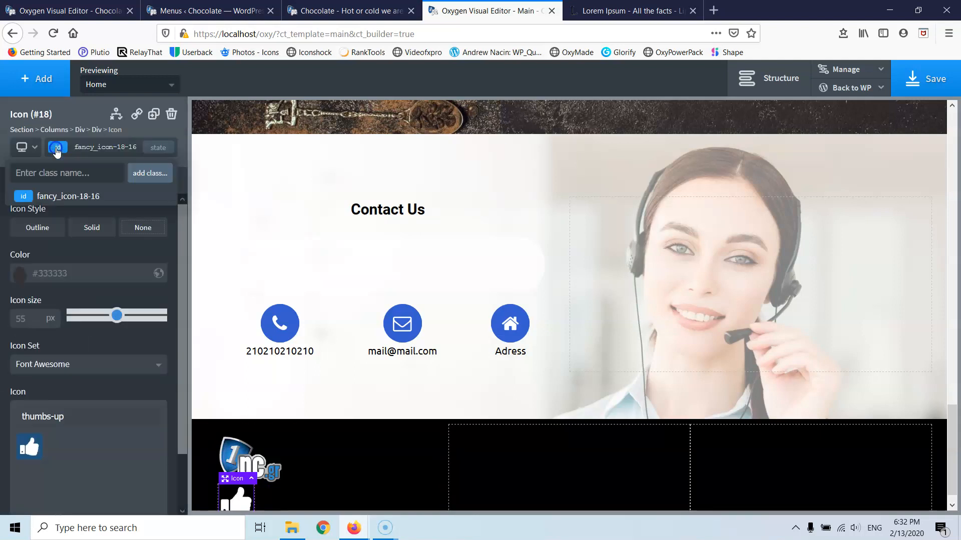
type("footer-contact-icon")
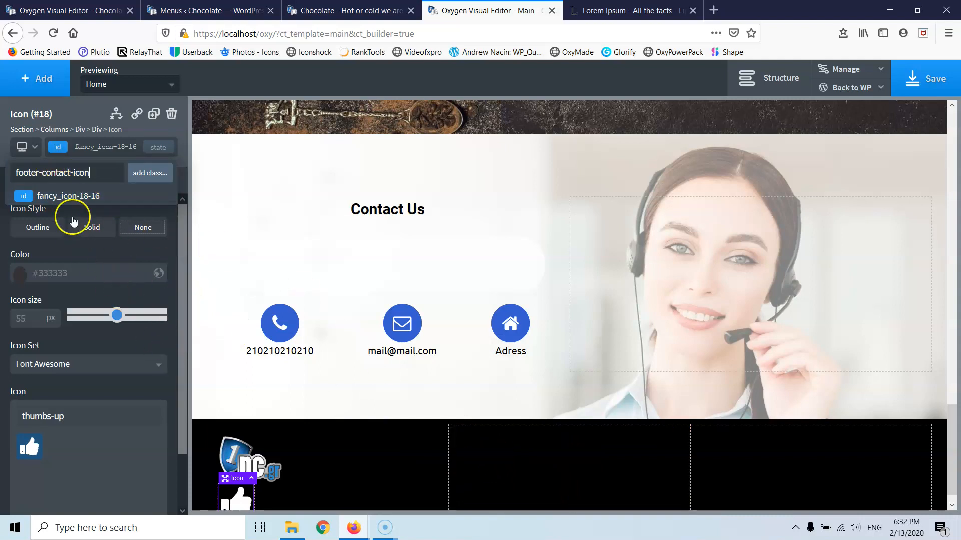
key("Return")
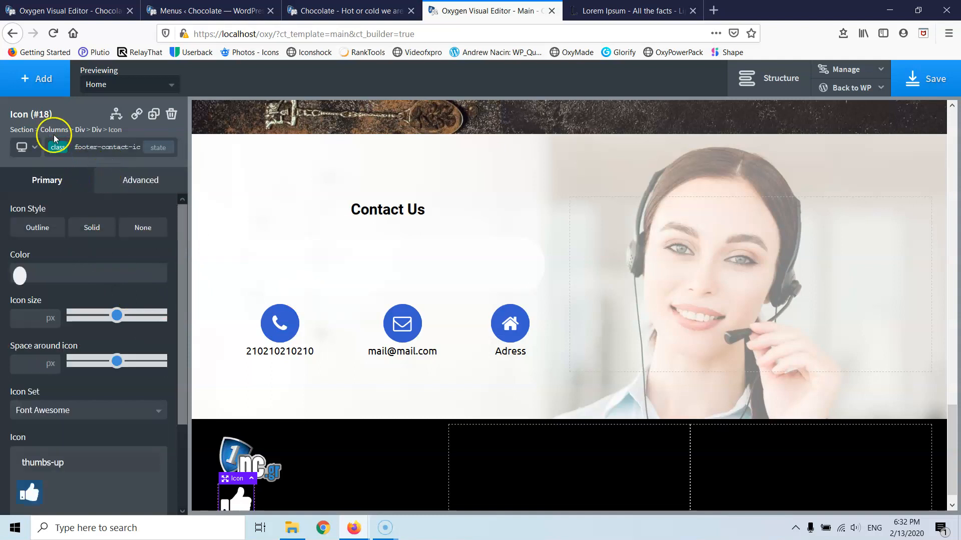
left_click(39, 85)
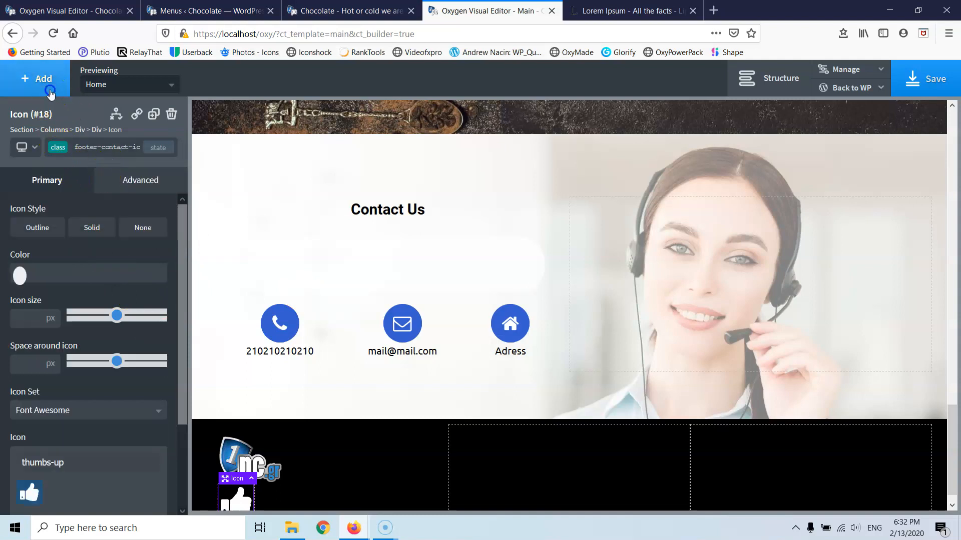
- Add a Text block under the icon and start entering its class footer-contact-text
type("text")
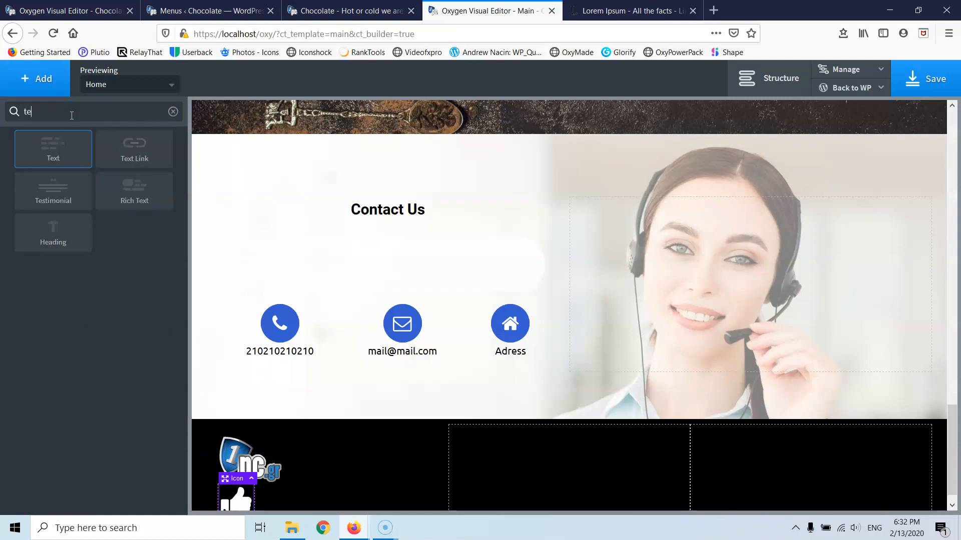
left_click(133, 150)
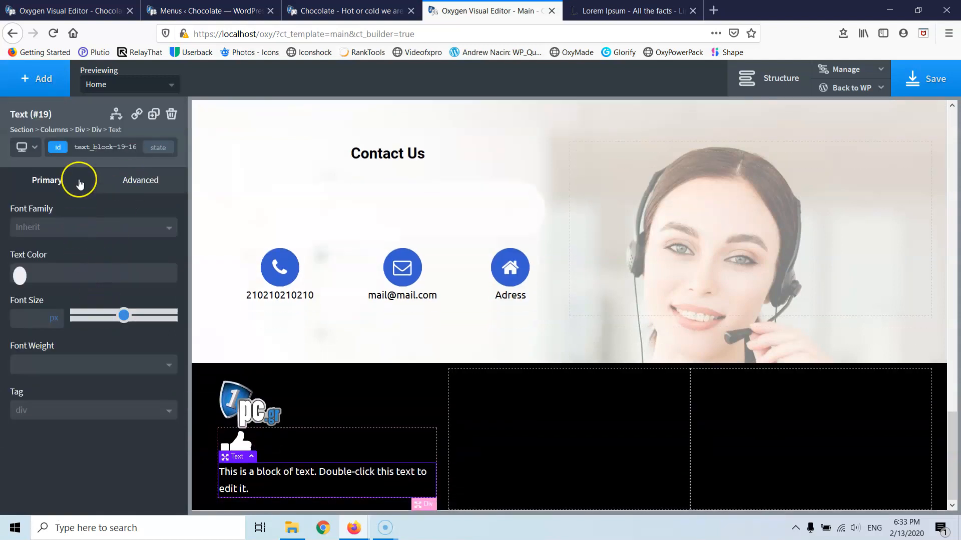
left_click(98, 145)
type("footer-contct-text")
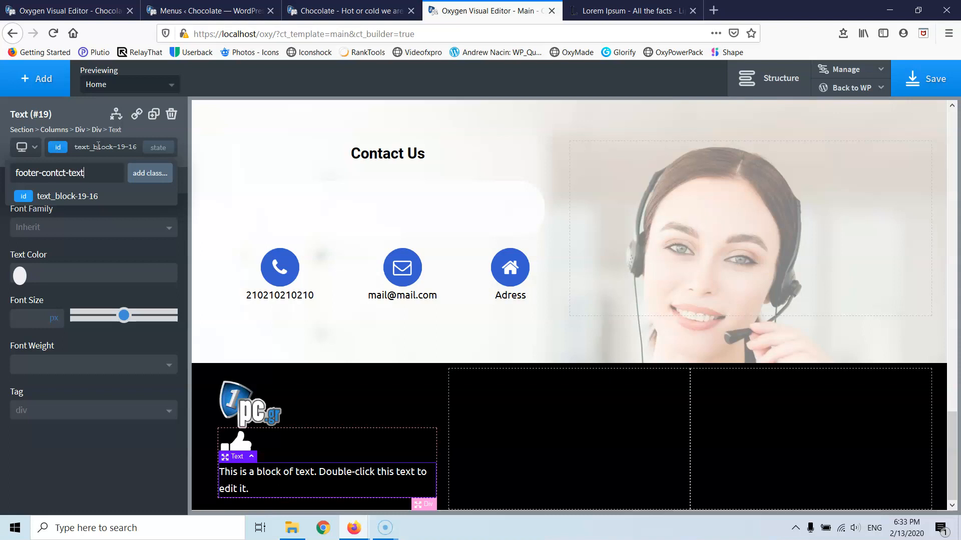
left_click(62, 172)
- Apply the footer-contact-text class and stack the icon and text horizontally in their row
type("a")
key("Return")
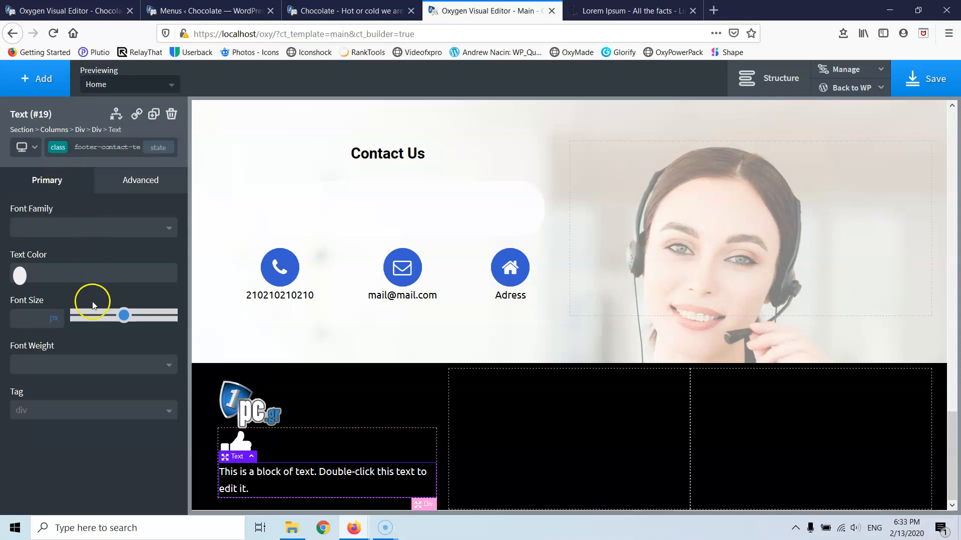
left_click(313, 455)
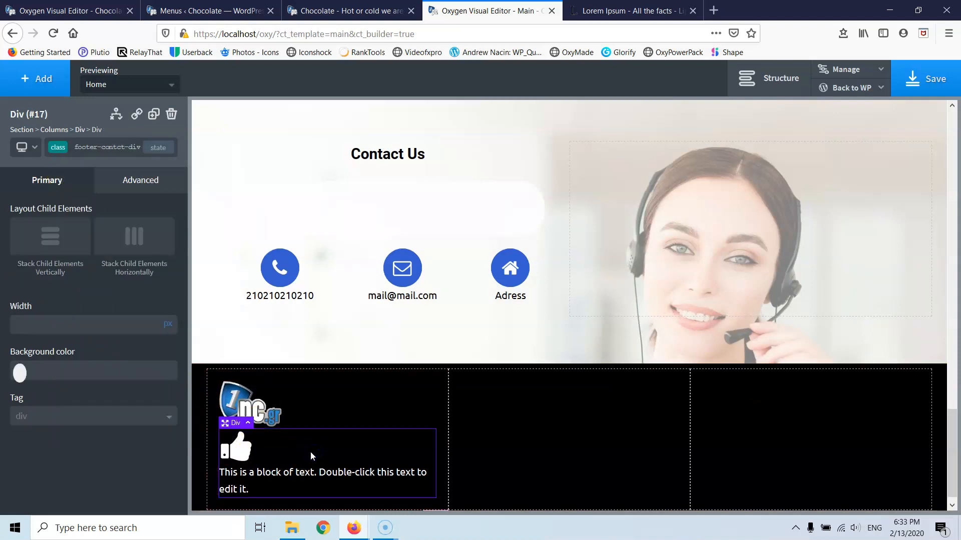
left_click(117, 243)
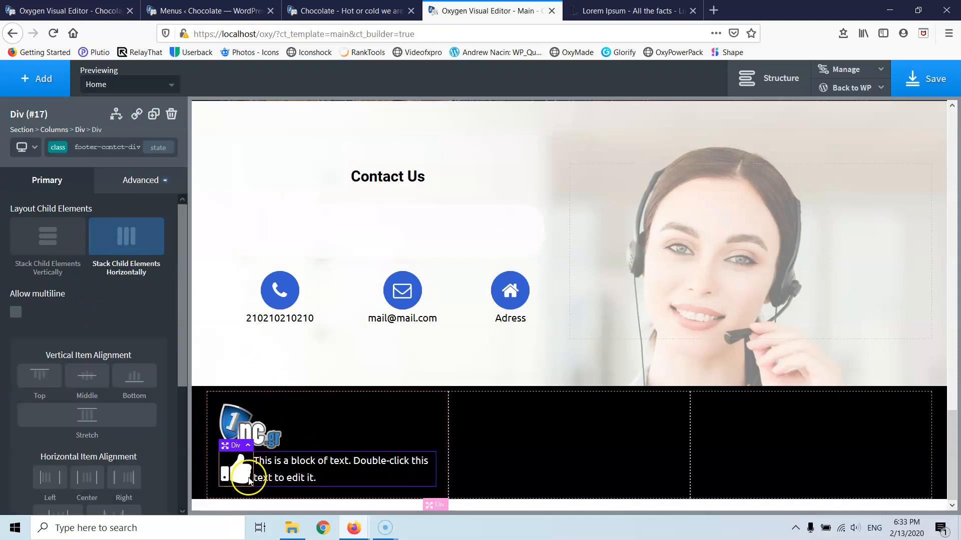
- Make the icon a white (#ffffff) 25 px phone-square
left_click(243, 475)
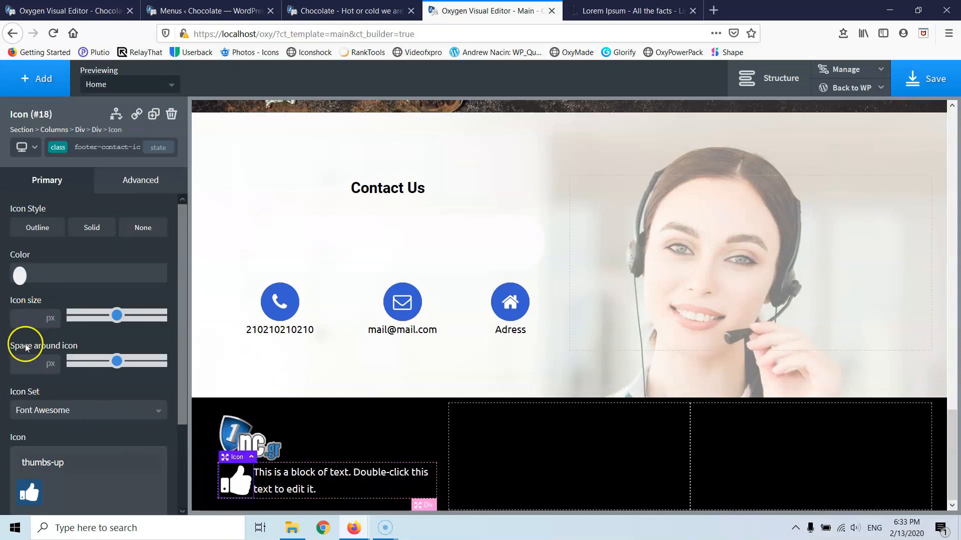
left_click(24, 315)
type("20")
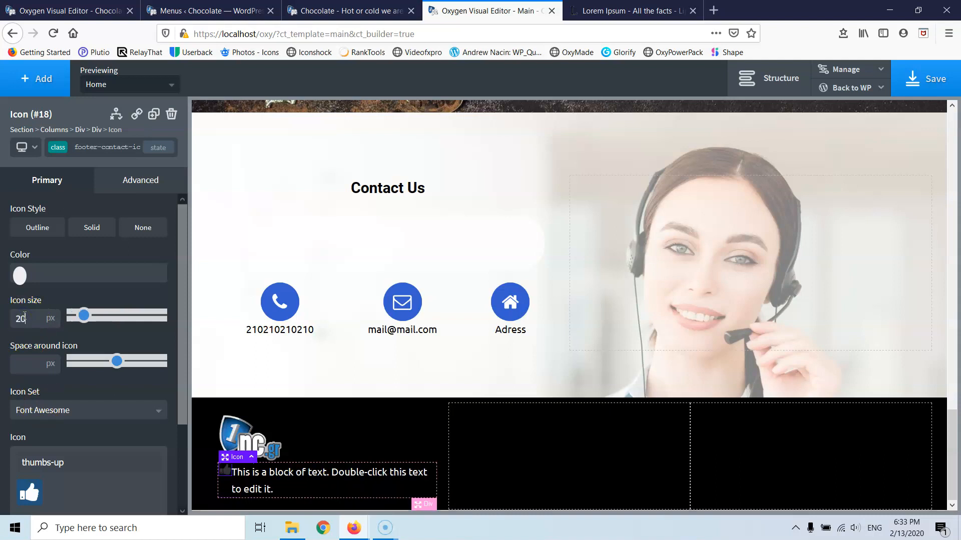
left_click(17, 277)
left_click_drag(31, 305, 4, 284)
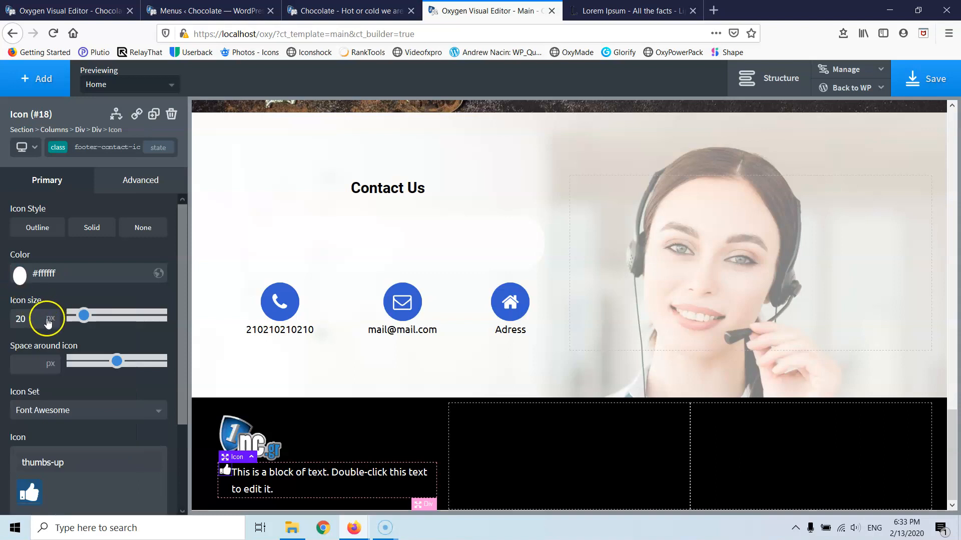
triple_click(80, 464)
type("pho")
left_click(88, 492)
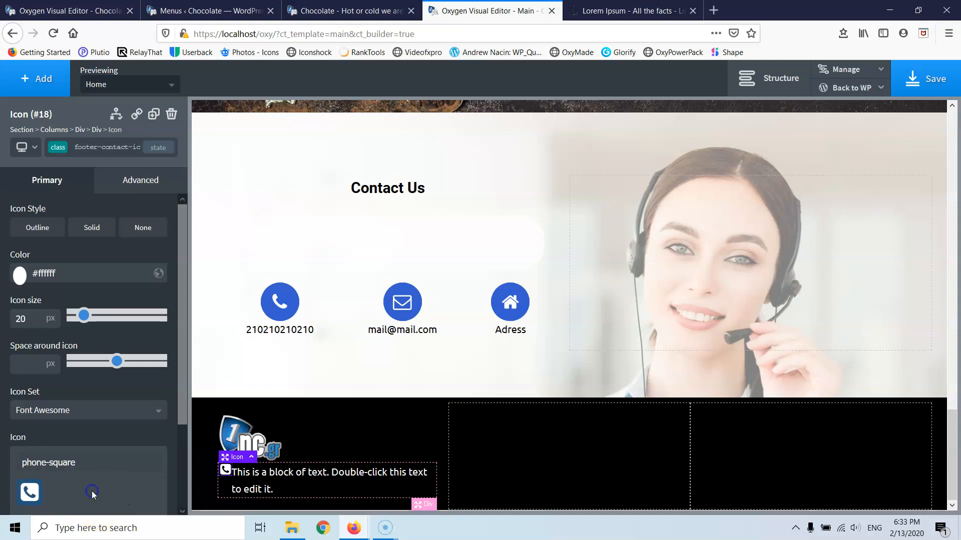
double_click(31, 318)
type("23")
key("BackSpace")
type("5")
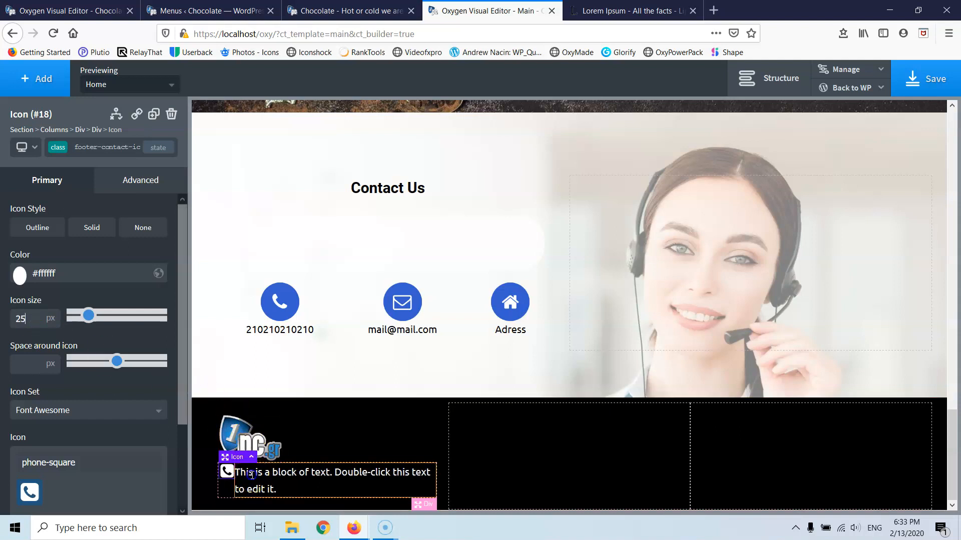
double_click(252, 475)
type("210")
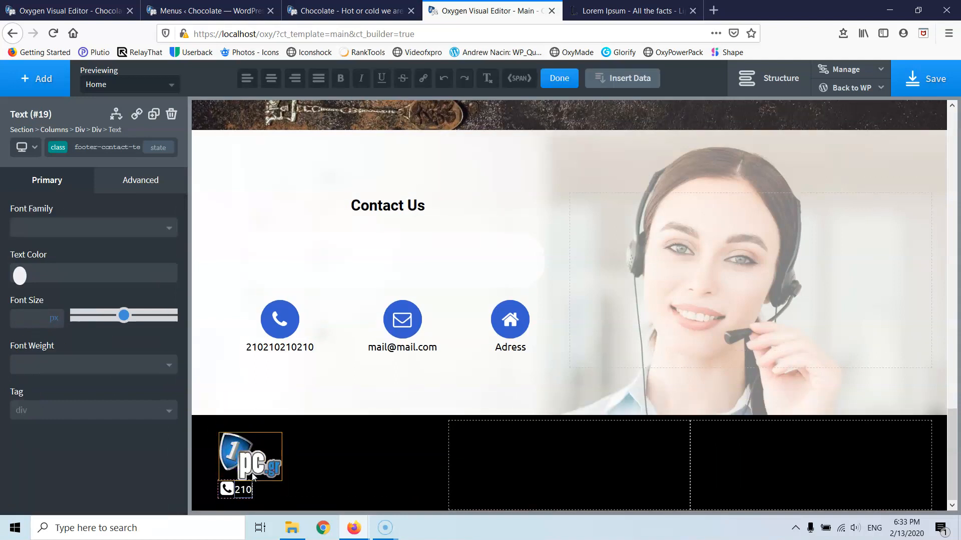
type("210210210")
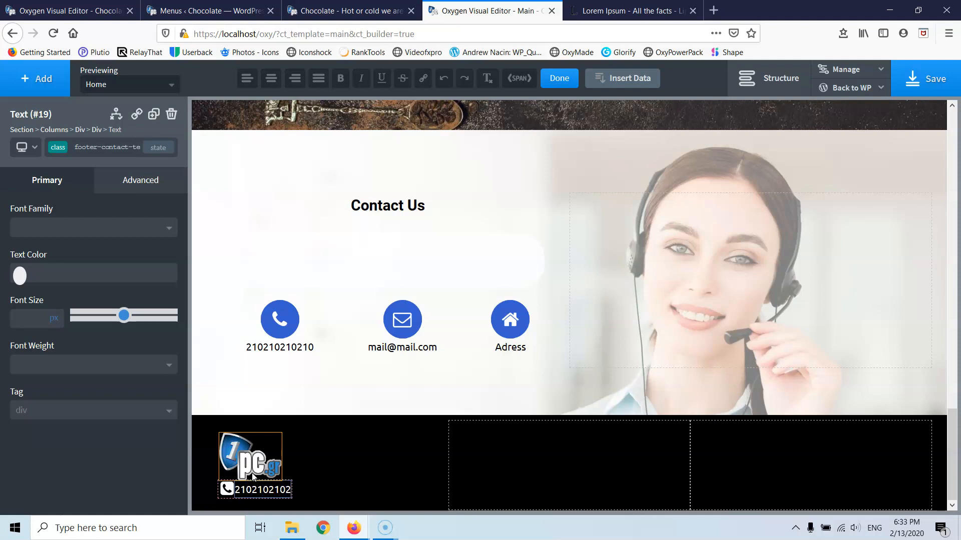
left_click(230, 489)
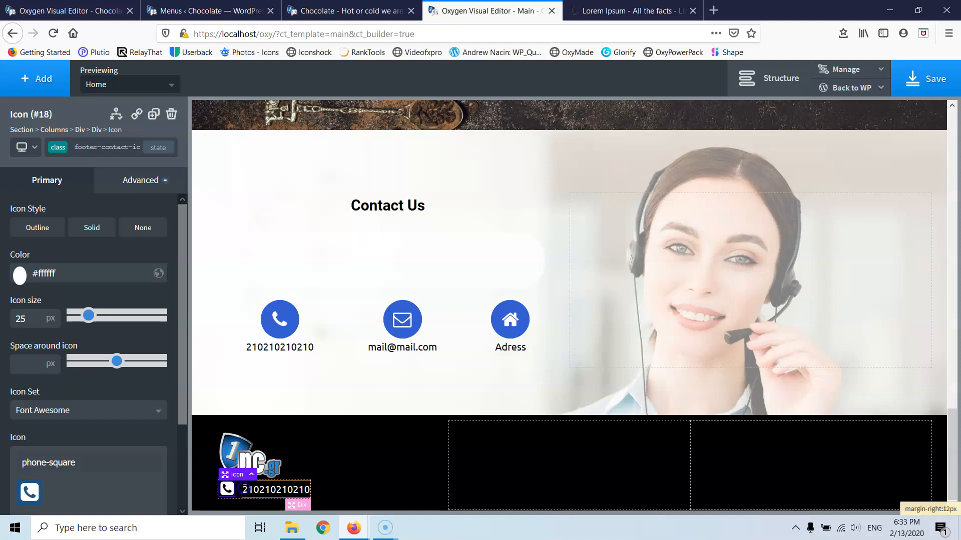
left_click(239, 465)
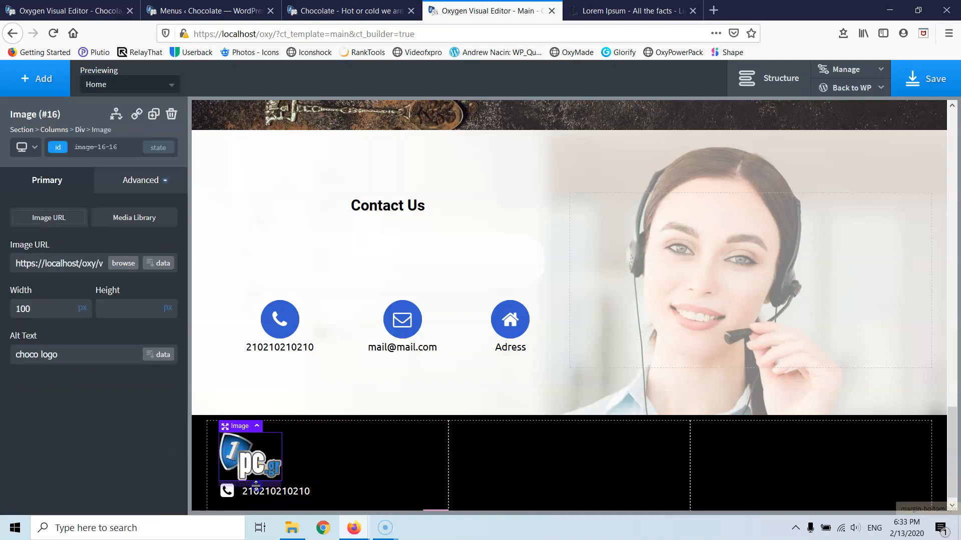
left_click_drag(255, 488, 256, 495)
scroll(295, 447, "down", 1)
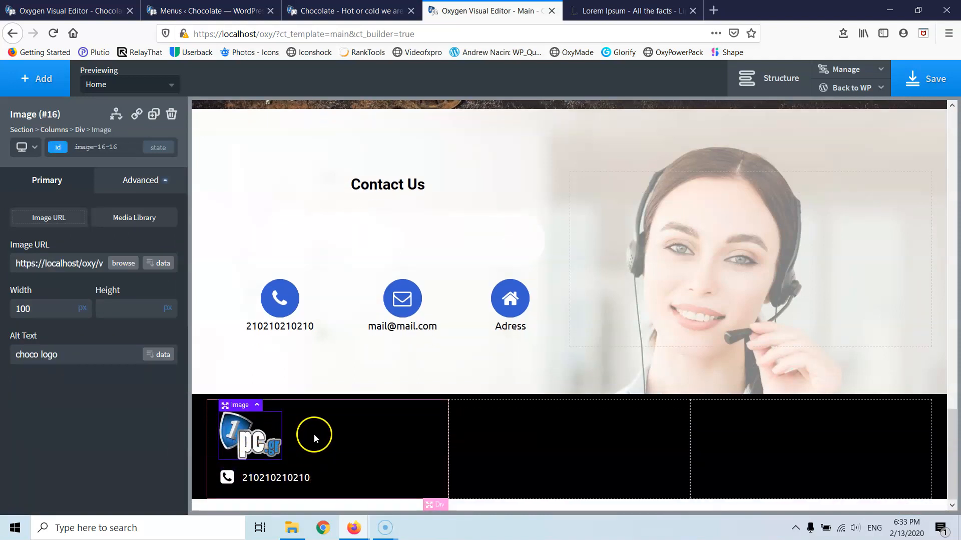
- Duplicate the phone number row twice to make three rows
left_click(231, 480)
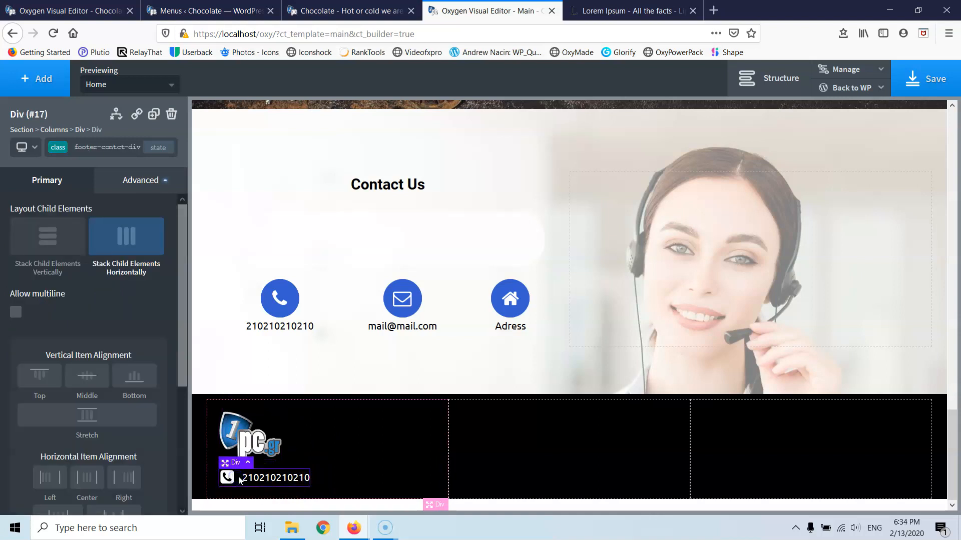
left_click(152, 115)
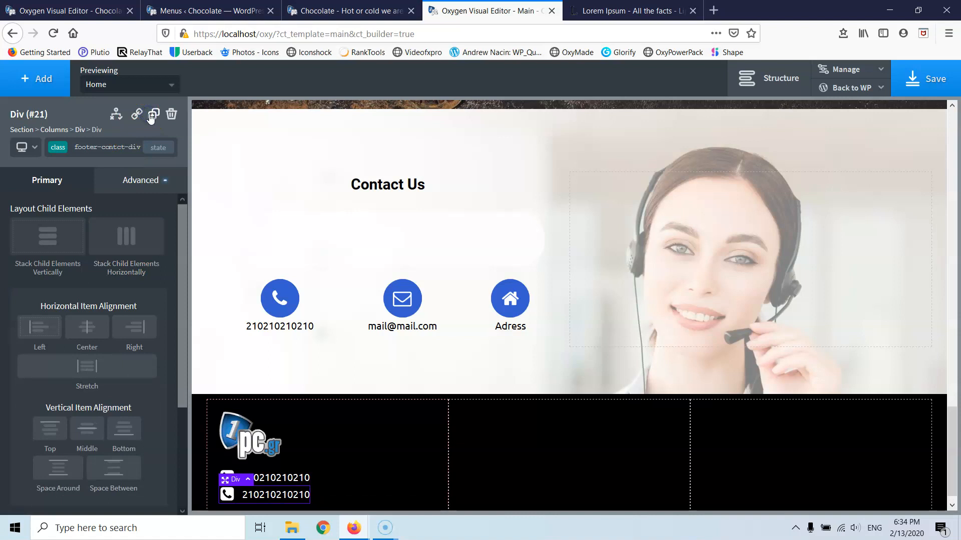
left_click(152, 115)
scroll(274, 359, "down", 1)
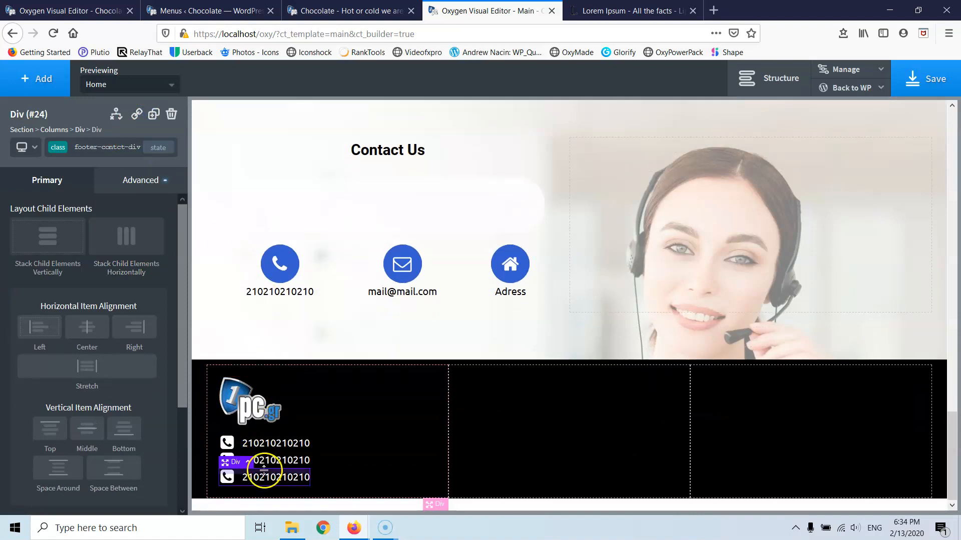
- Give the first row a 6px bottom margin and set the column's bottom padding to 0
left_click(245, 443)
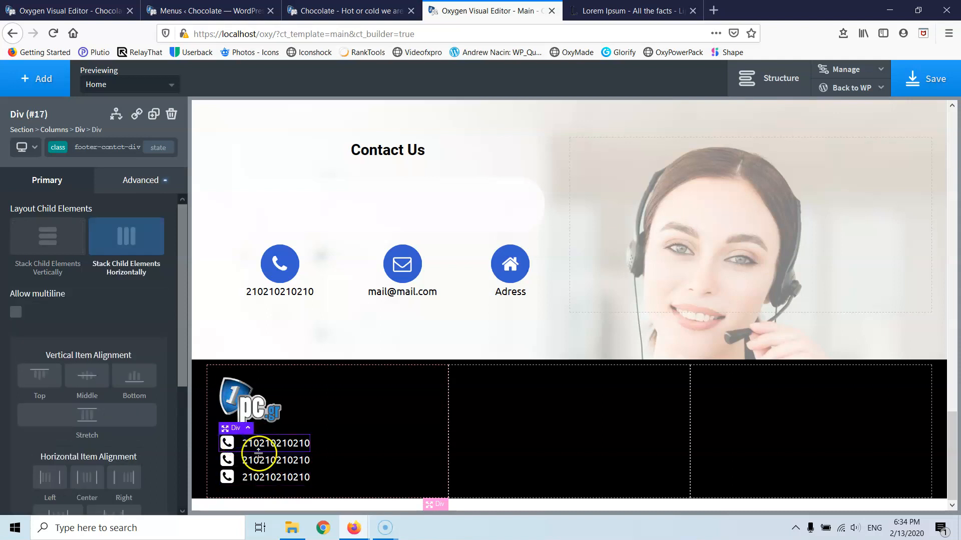
left_click_drag(260, 455, 262, 459)
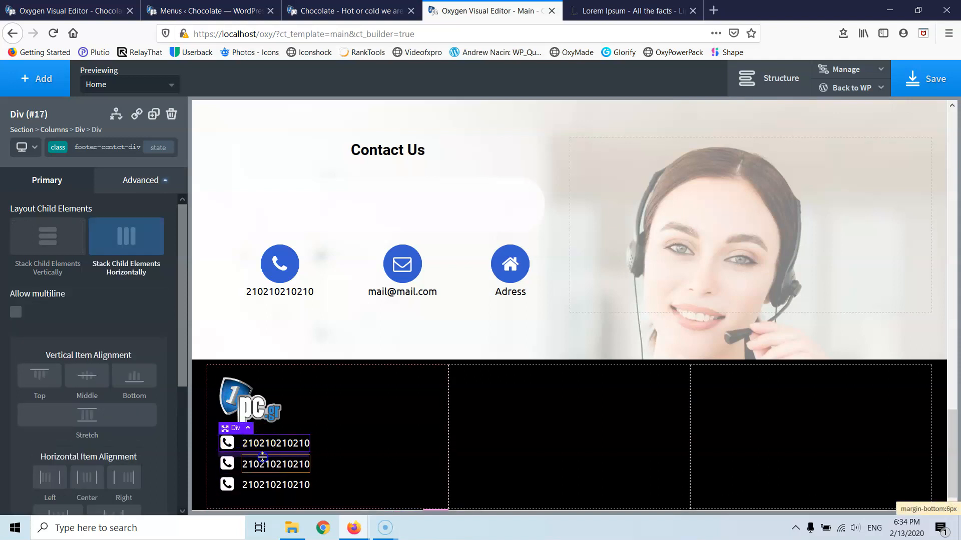
left_click(298, 498)
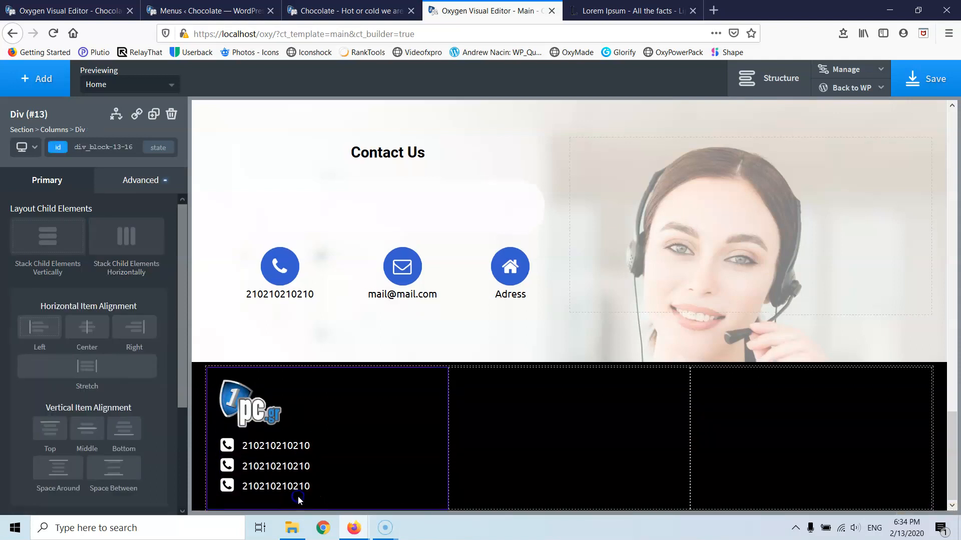
left_click_drag(293, 499, 293, 495)
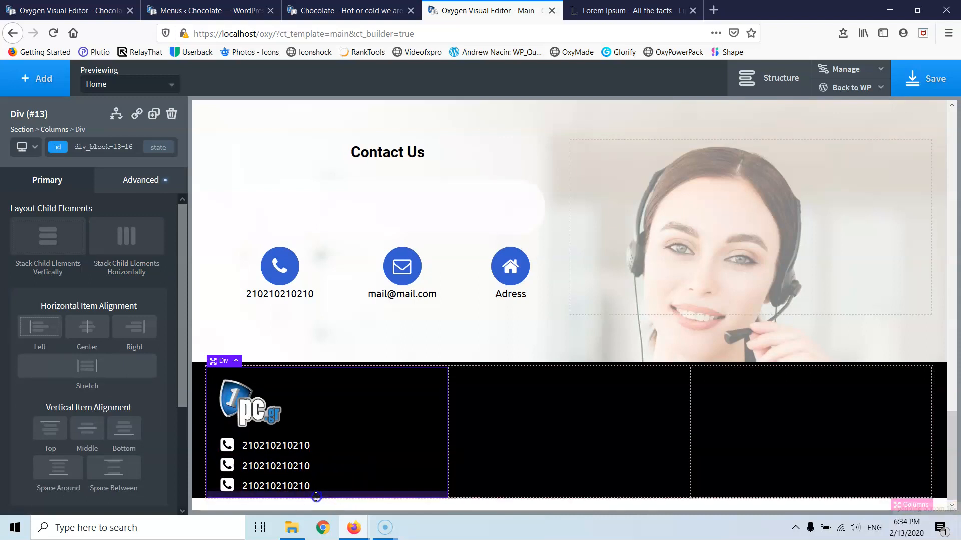
left_click(237, 466)
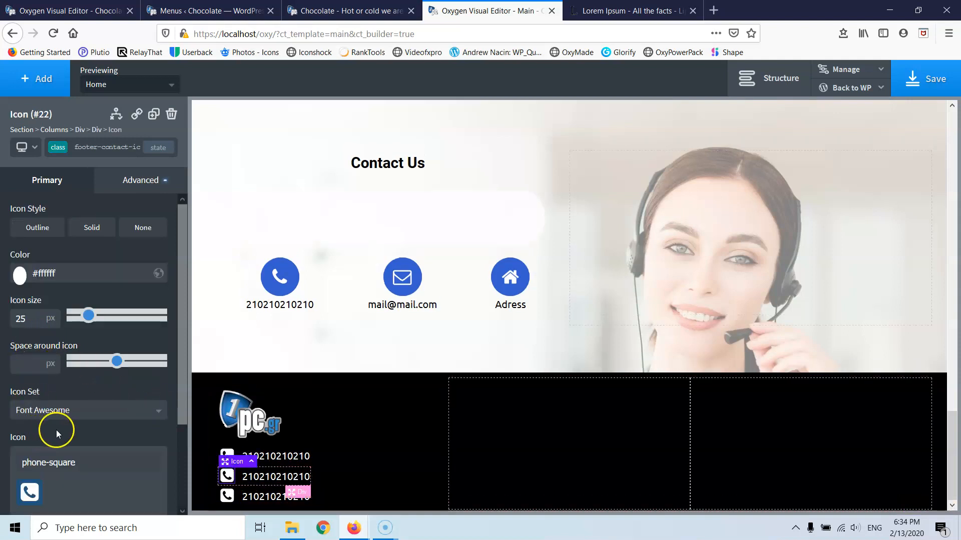
triple_click(91, 458)
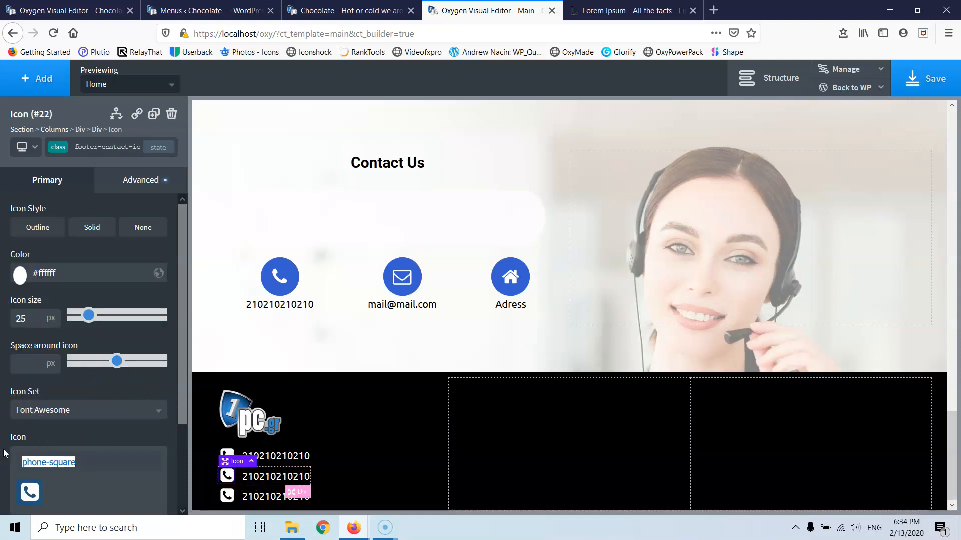
key("BackSpace")
type("e")
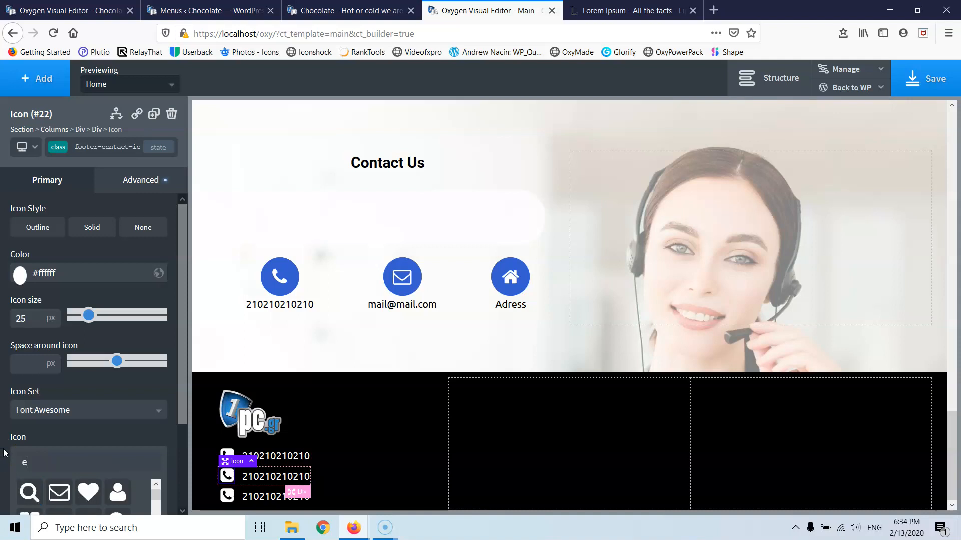
type("nvelope-square")
scroll(87, 432, "down", 3)
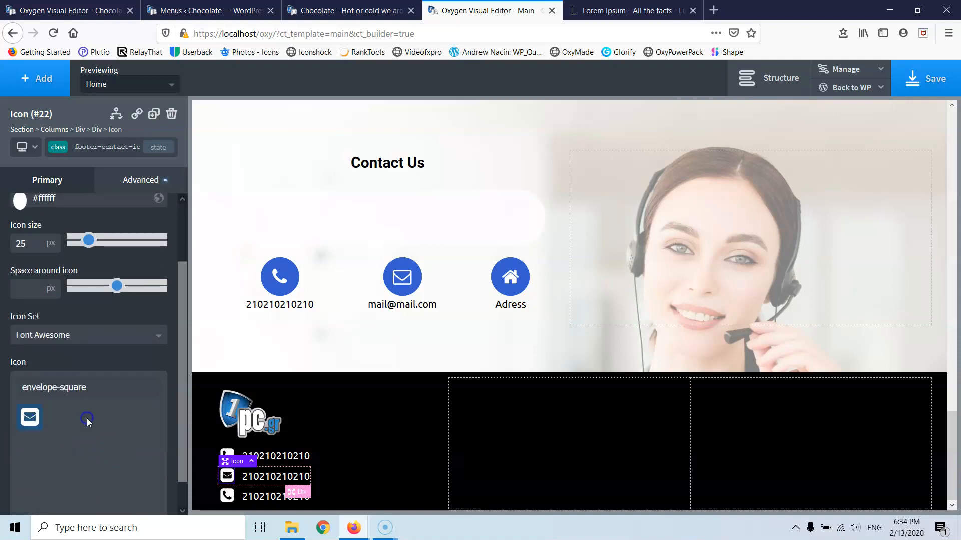
double_click(249, 477)
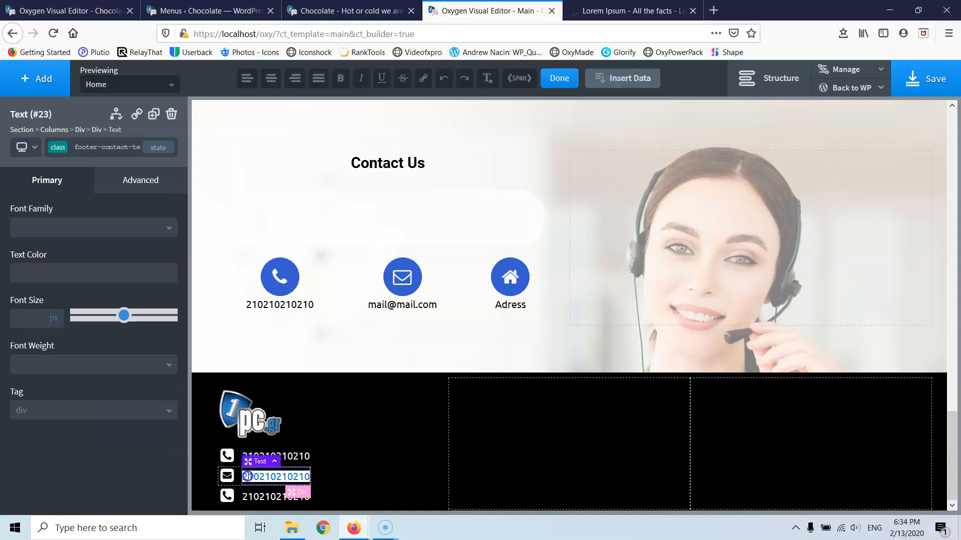
type("mail@mail.com")
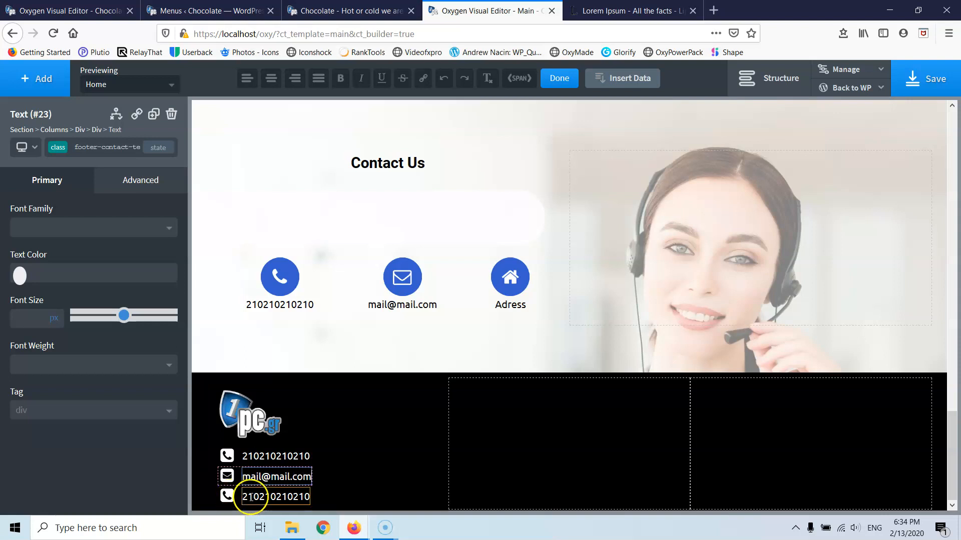
- Make the third row a home icon with the text Address
left_click(226, 495)
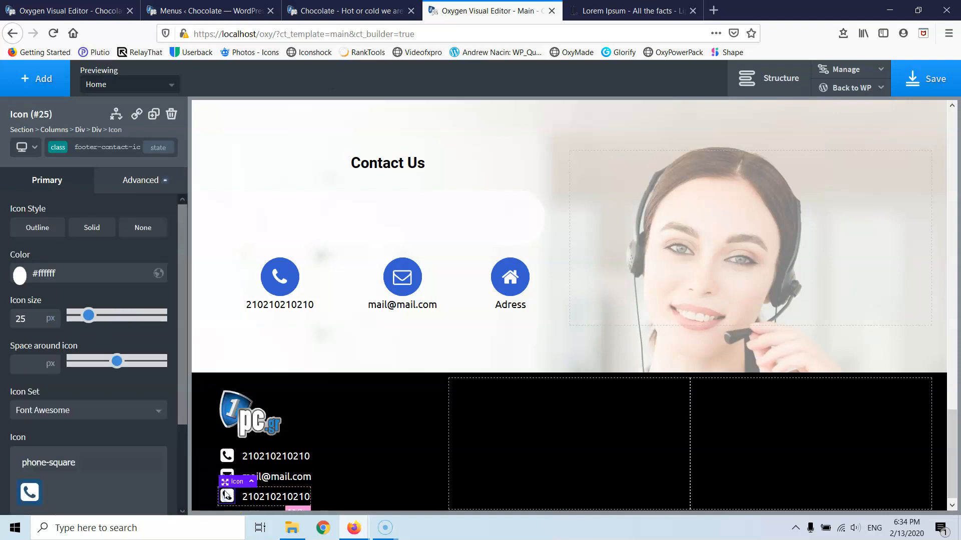
left_click_drag(88, 462, 36, 462)
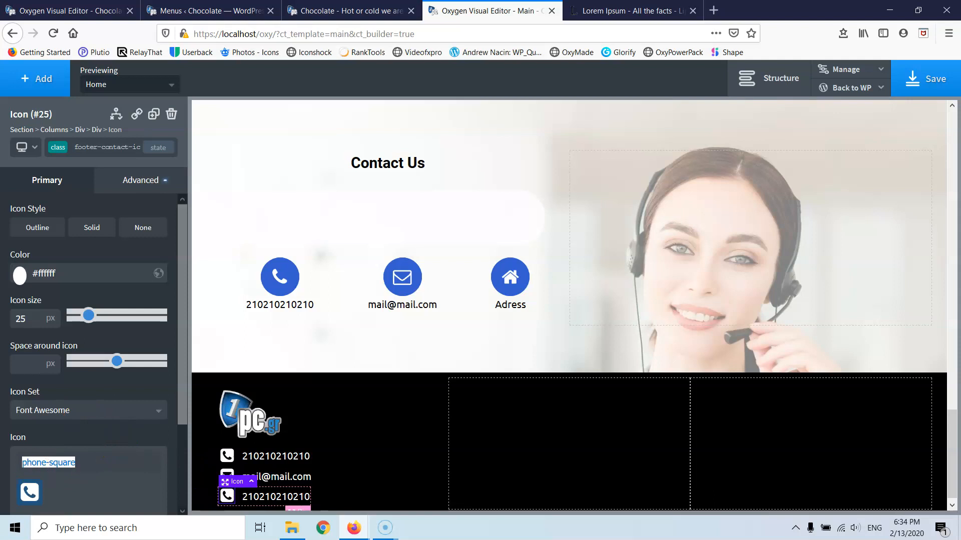
type("home")
scroll(13, 460, "down", 3)
left_click(28, 388)
double_click(250, 497)
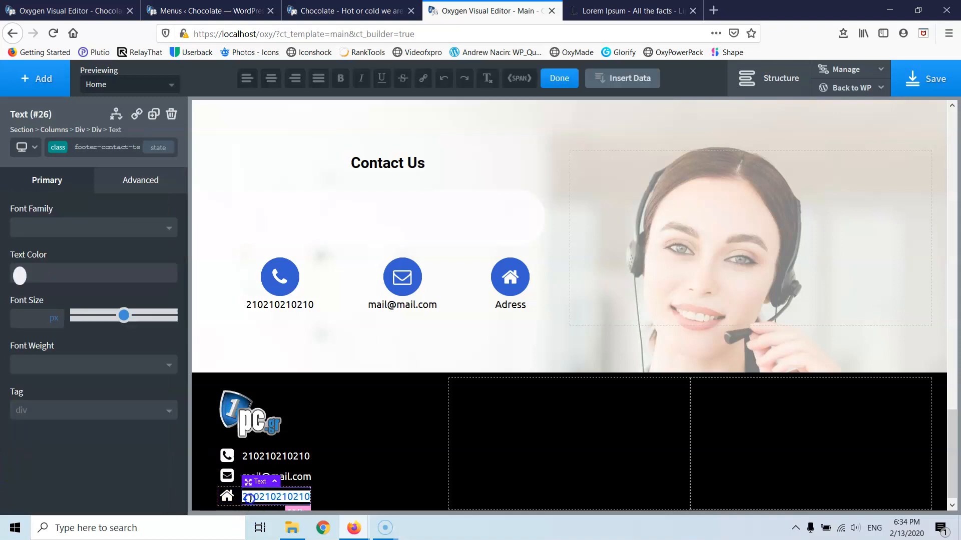
type("Address")
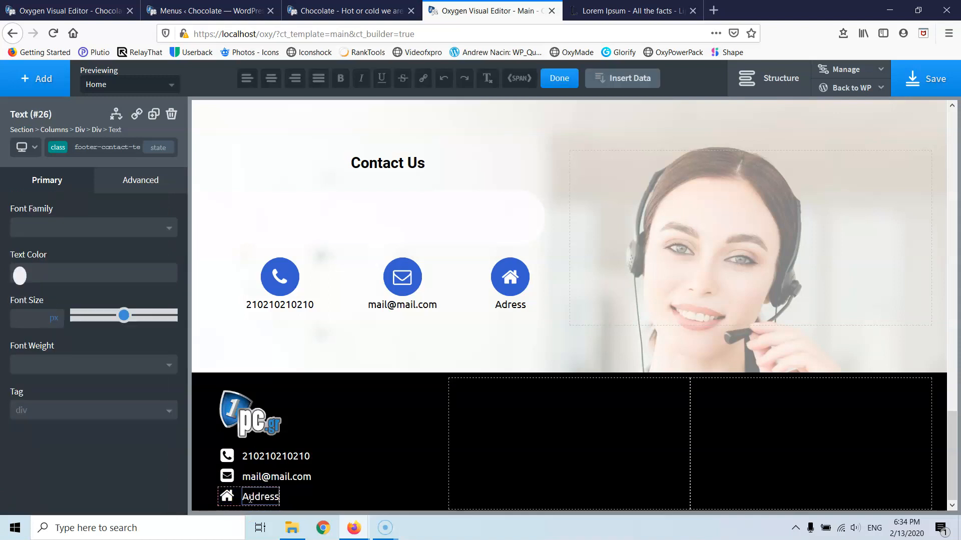
left_click(386, 472)
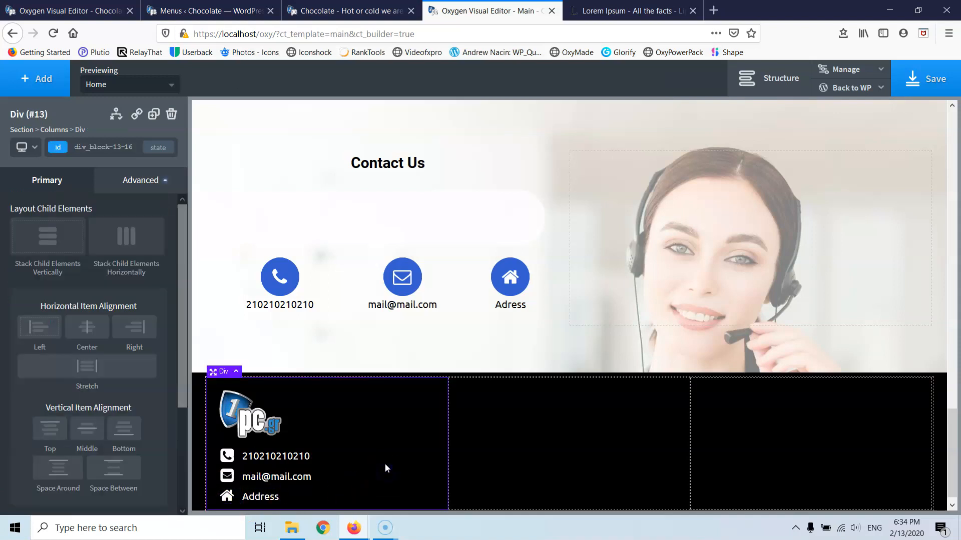
- Set the first footer column's horizontal item alignment to Center, then open the Structure tree
scroll(333, 427, "down", 1)
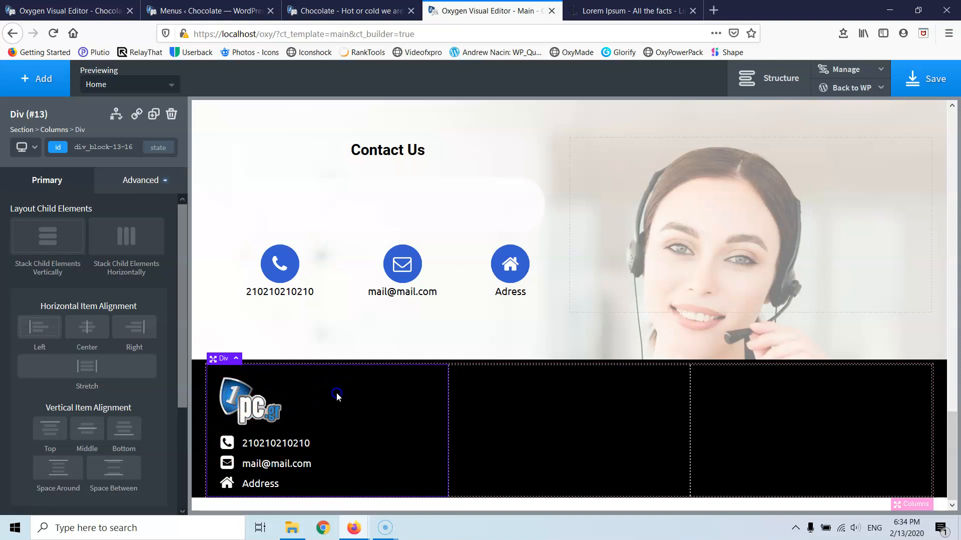
left_click(87, 327)
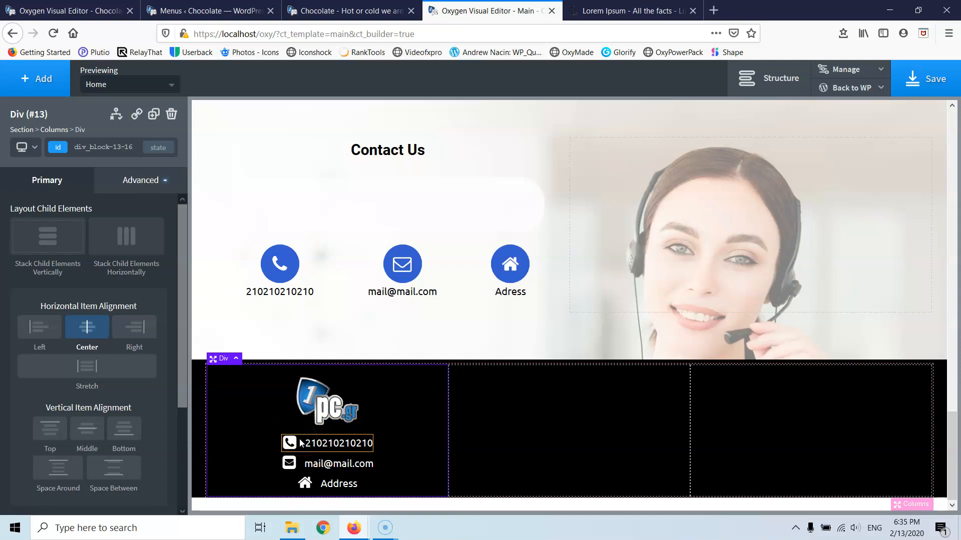
left_click(769, 78)
- Wrap the first contact row in a new div and move the email row into it
left_click(849, 257)
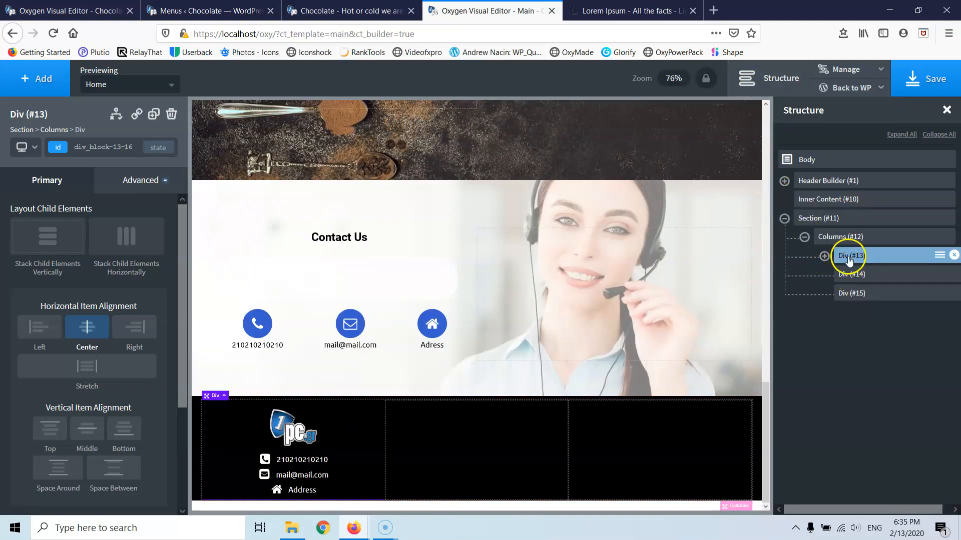
left_click(824, 256)
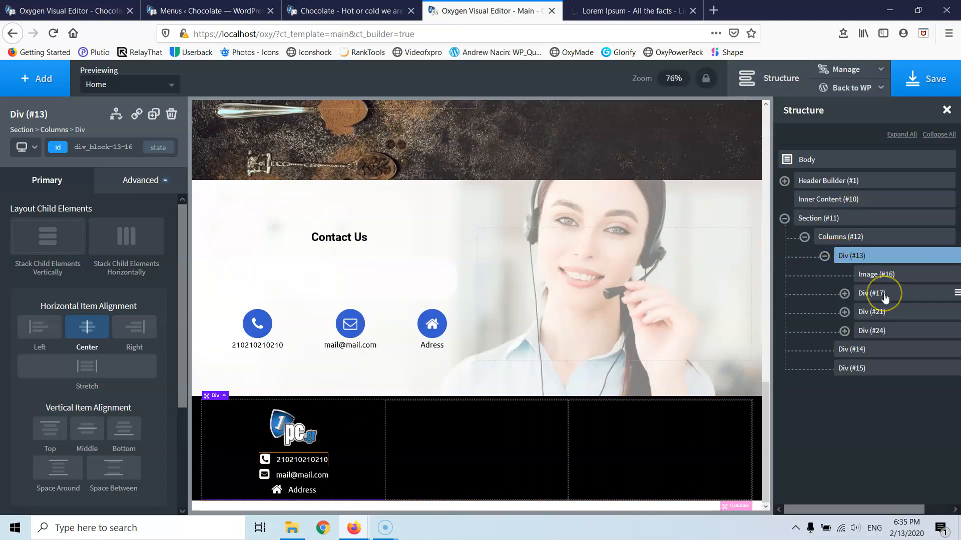
left_click(845, 293)
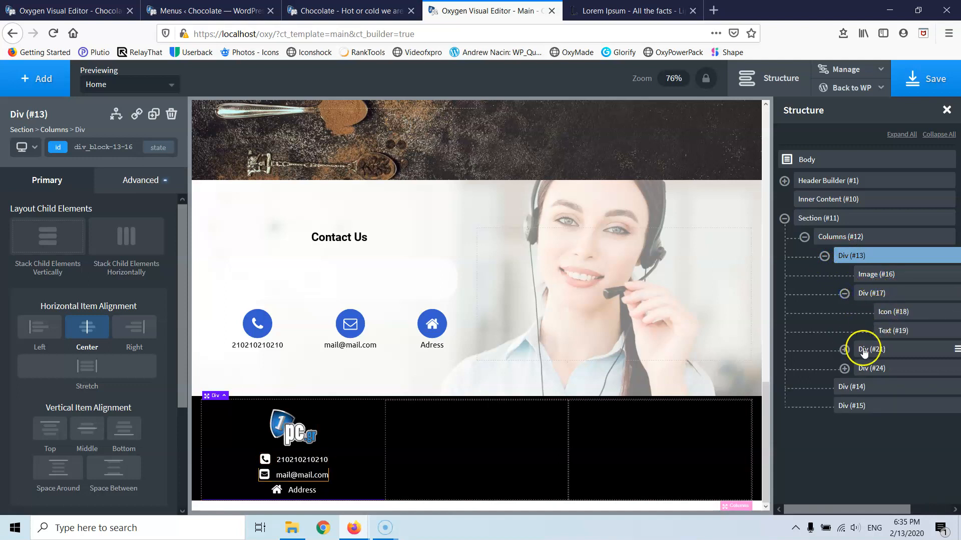
left_click(844, 294)
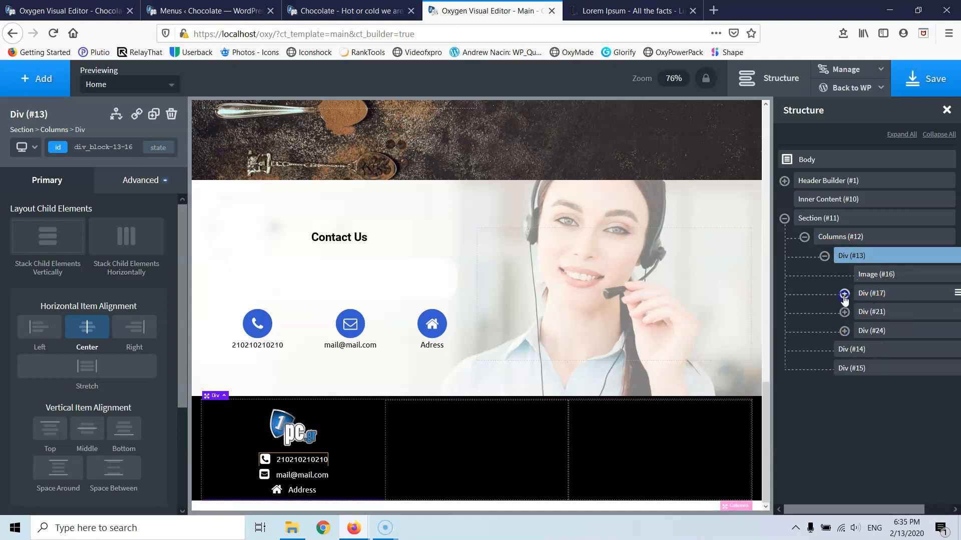
left_click(900, 299)
left_click(957, 294)
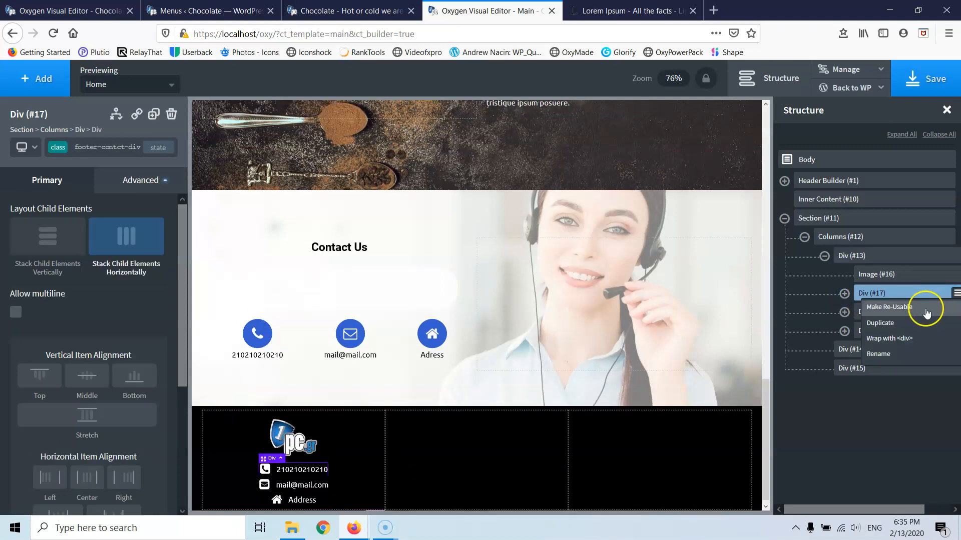
left_click(902, 339)
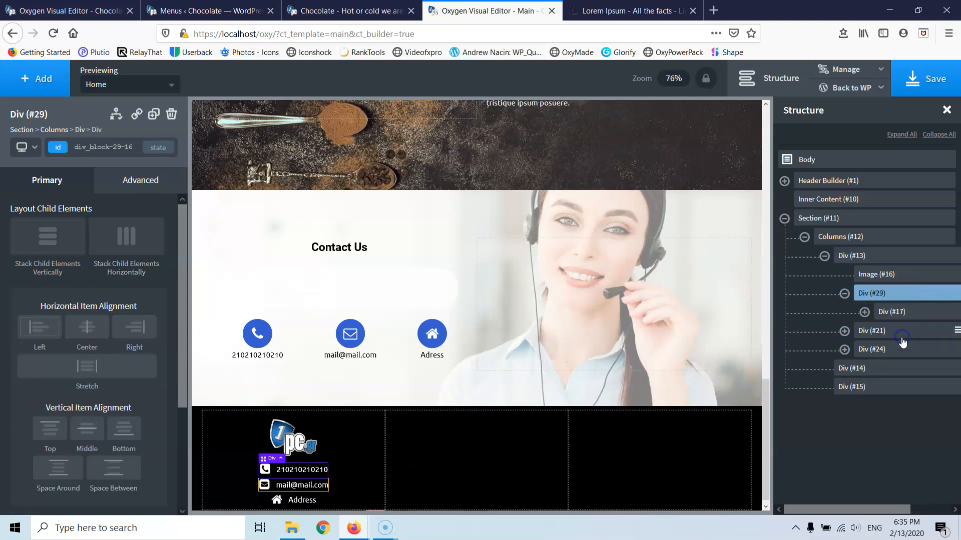
left_click_drag(875, 336, 907, 349)
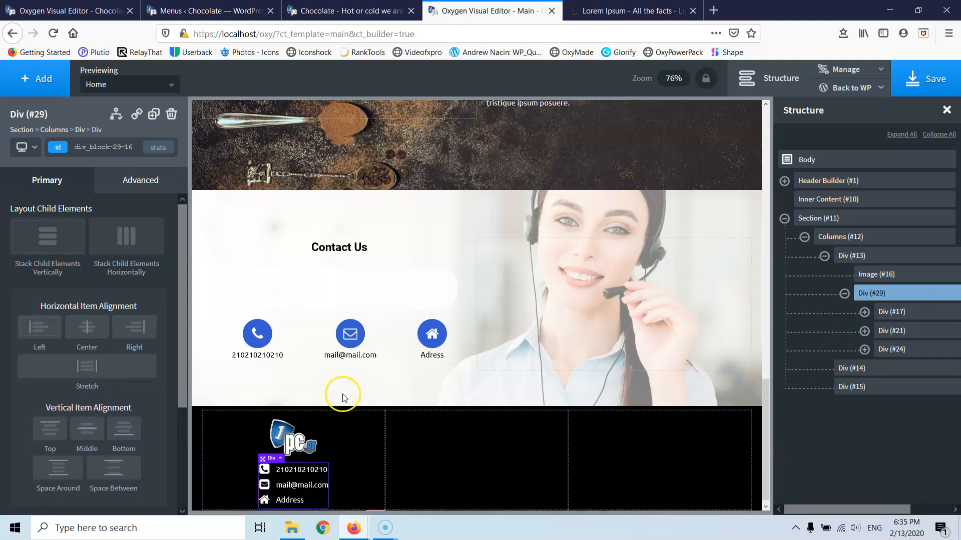
- Set the first footer column's item alignment to Left
scroll(343, 396, "down", 1)
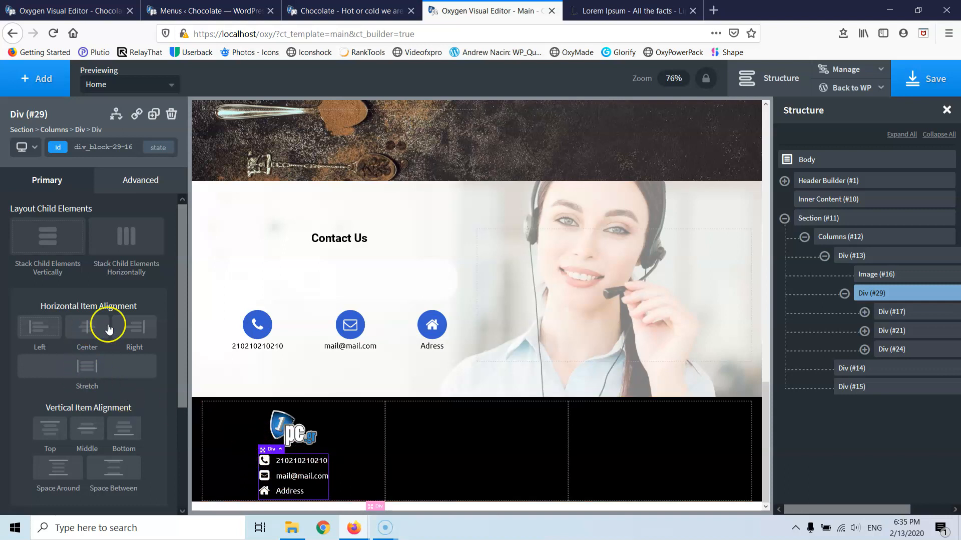
left_click(335, 431)
left_click(41, 331)
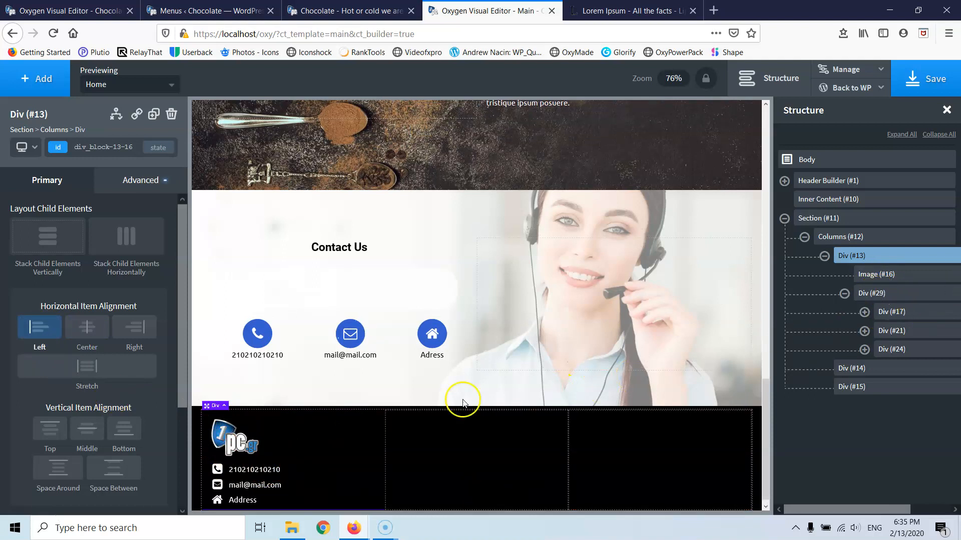
- Add a heading reading 'Social' to the middle footer column
left_click(446, 442)
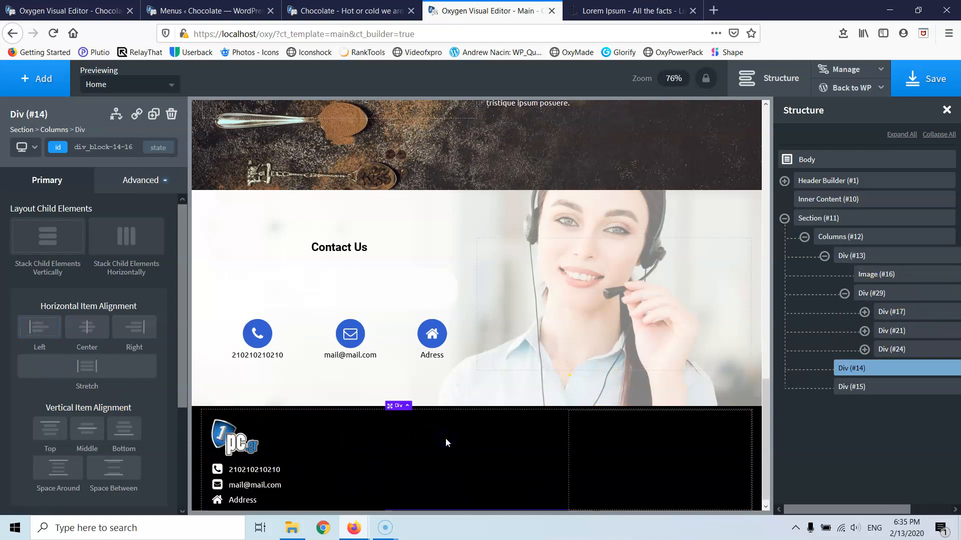
left_click(43, 80)
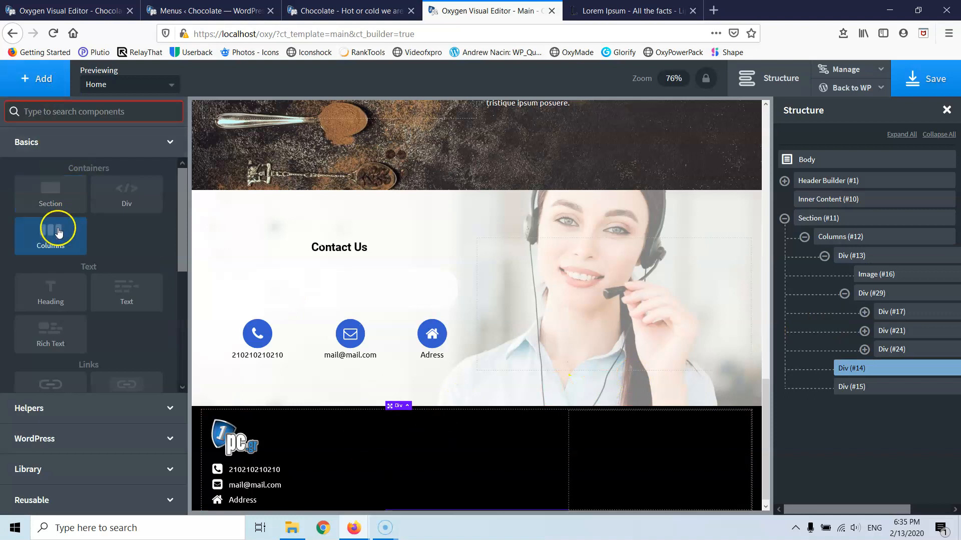
left_click(48, 303)
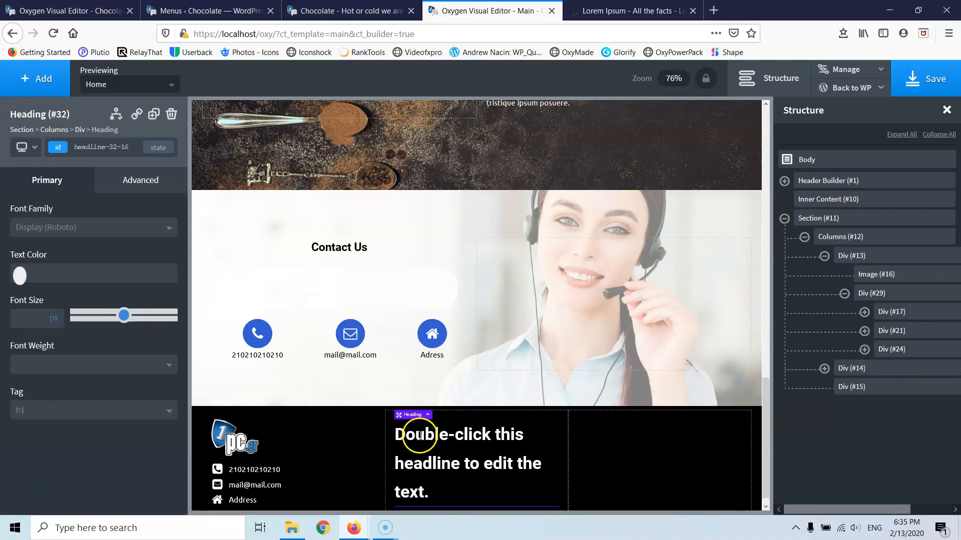
double_click(420, 435)
type("C")
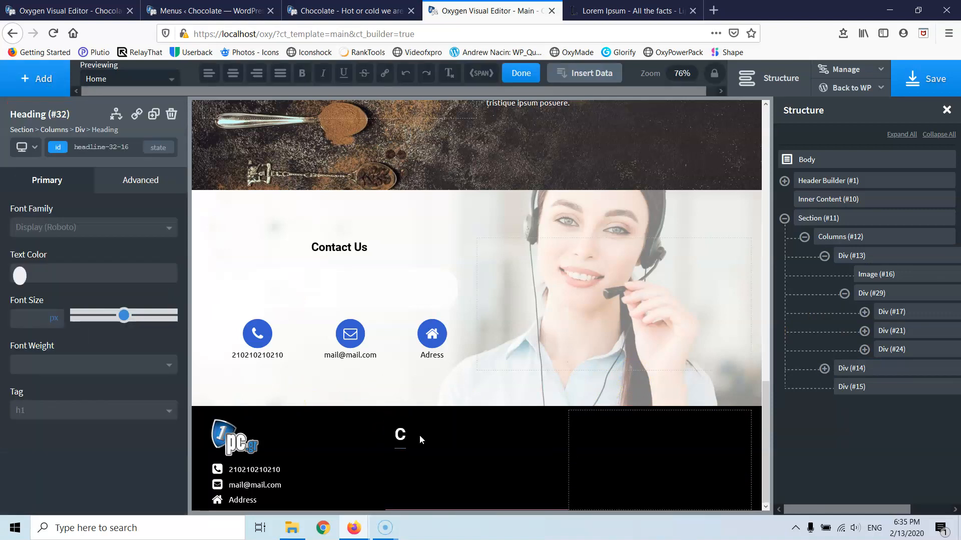
key("BackSpace")
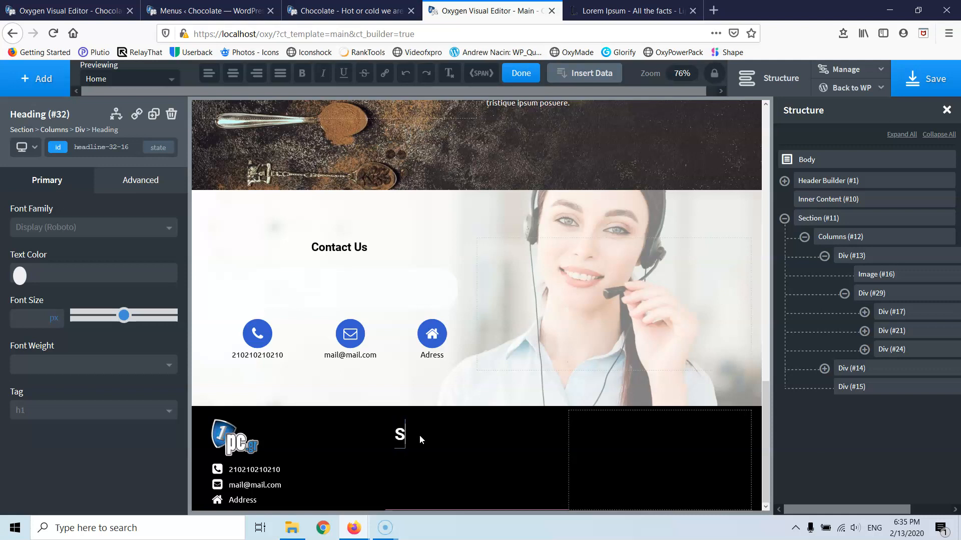
type("ci")
key("BackSpace")
key("BackSpace")
key("BackSpace")
type("ocial")
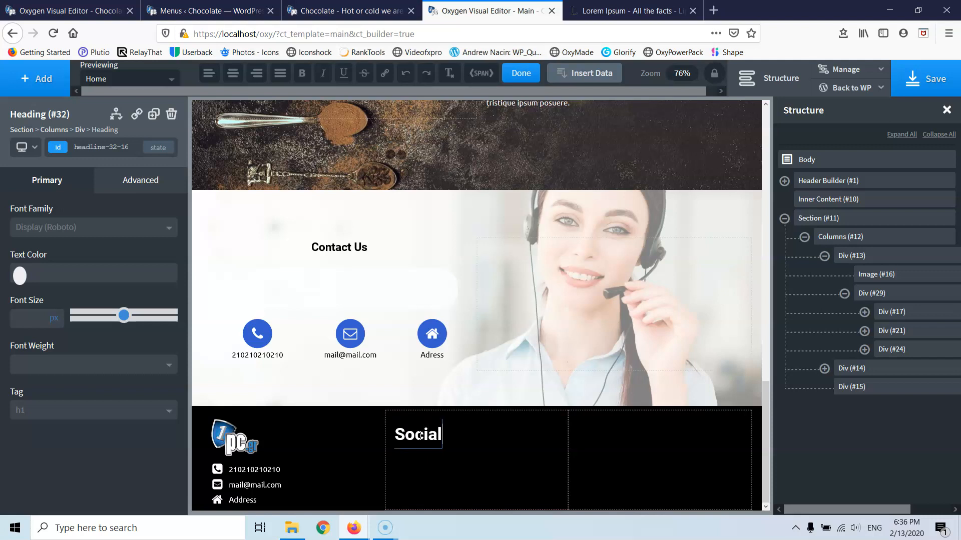
- Center the middle column's items horizontally so the Social heading sits centred
left_click(493, 450)
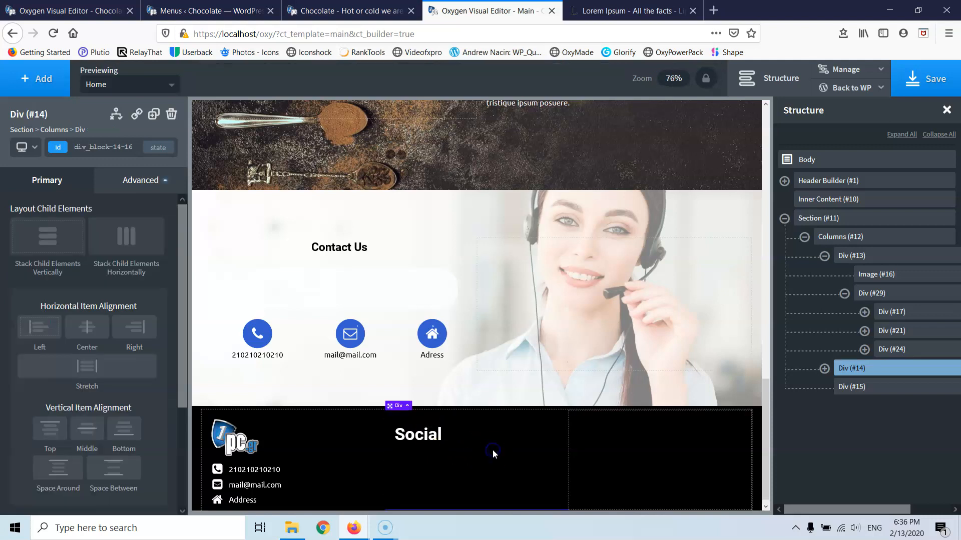
left_click(94, 326)
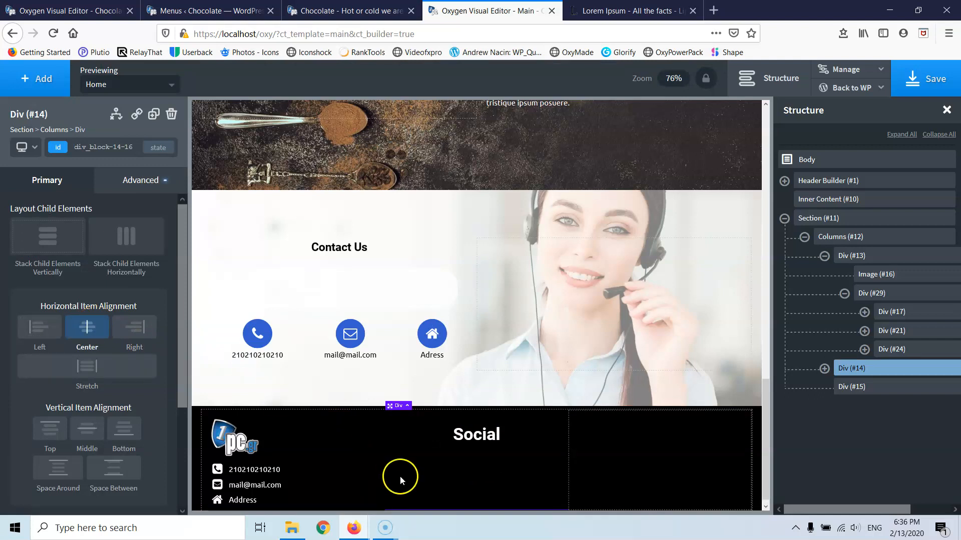
scroll(400, 476, "down", 1)
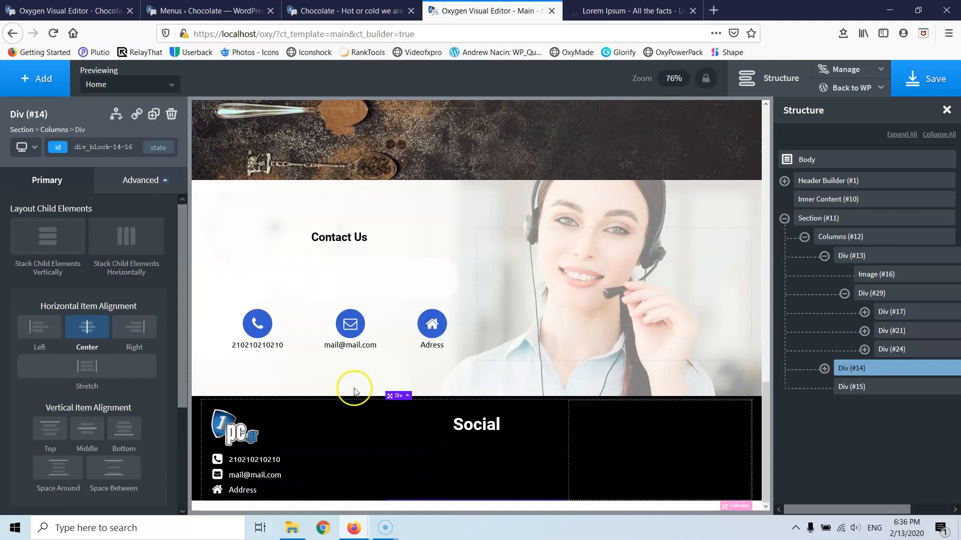
- Add a Social Icons element beneath the Social heading, shown in brand colours
left_click(34, 78)
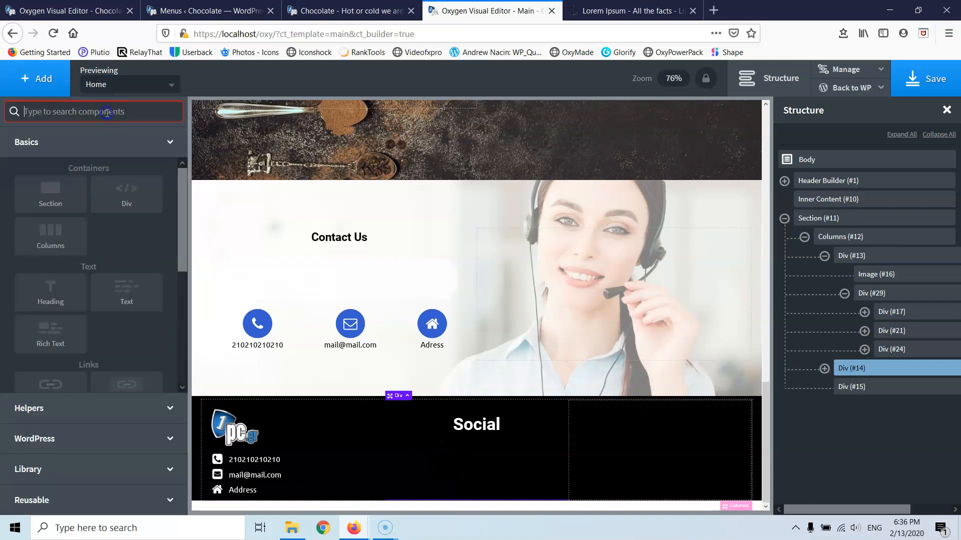
type("so")
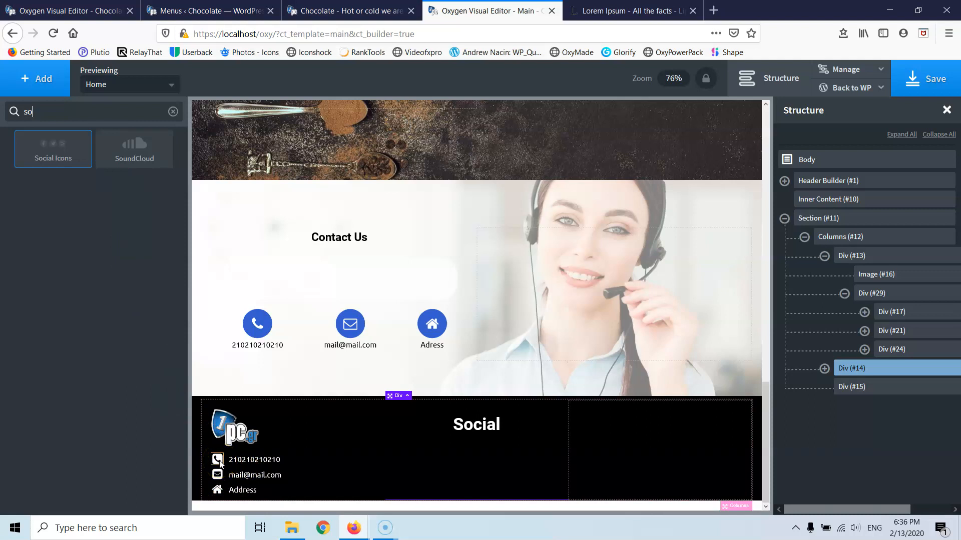
left_click(40, 156)
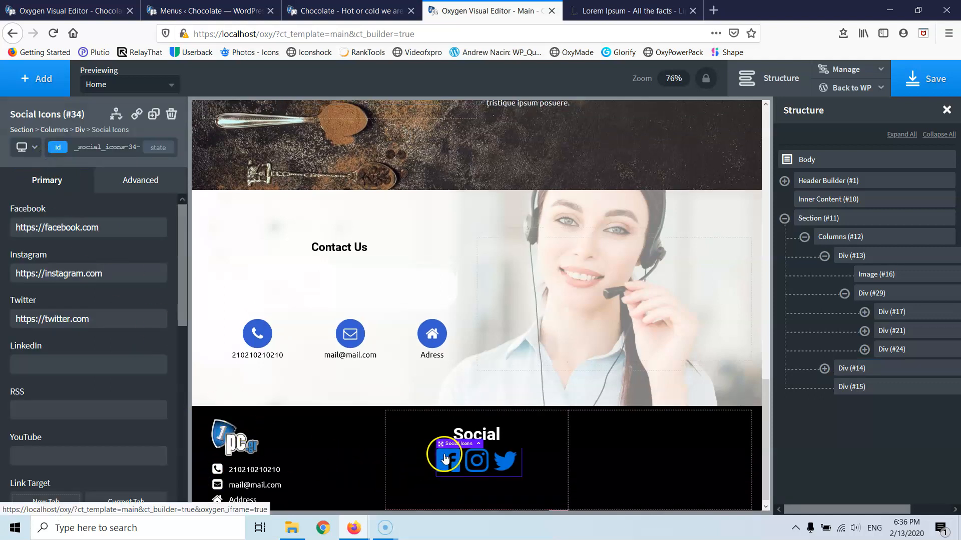
scroll(411, 448, "down", 1)
scroll(79, 400, "down", 8)
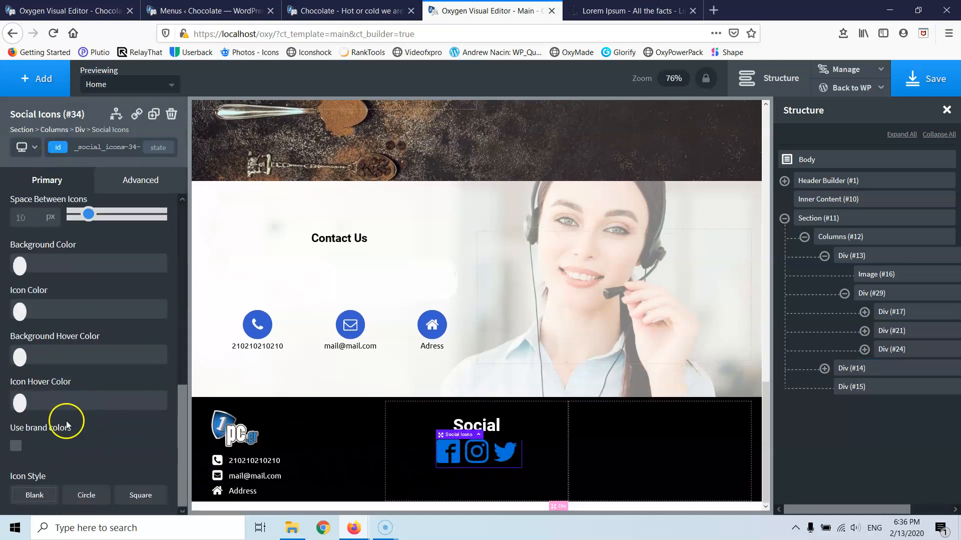
left_click(16, 445)
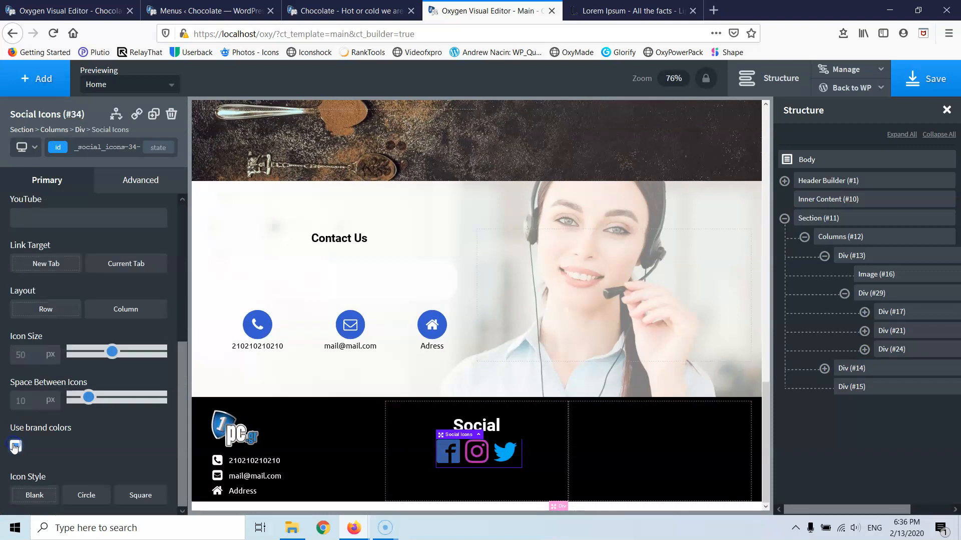
- Add spacing below the Social heading, above the icons
left_click(464, 425)
left_click_drag(495, 441, 494, 453)
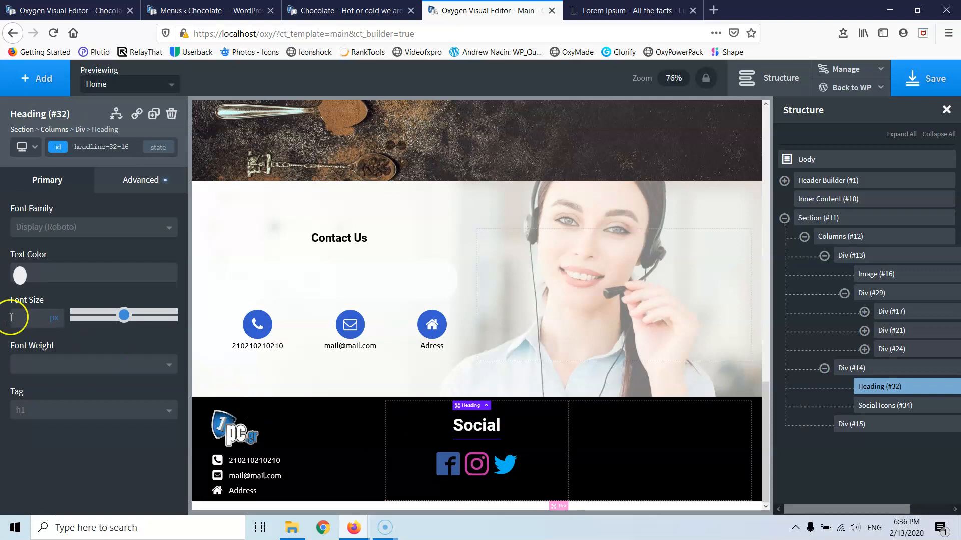
left_click(456, 458)
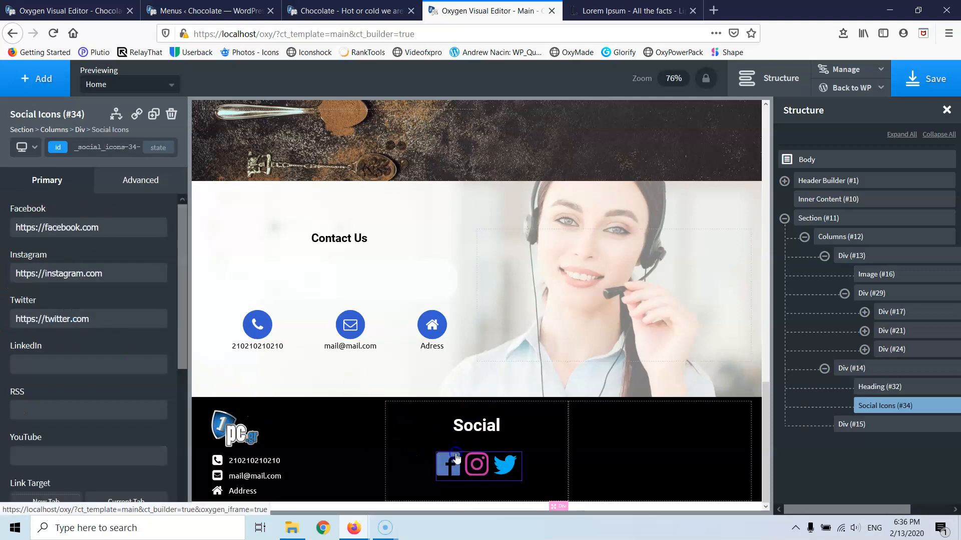
- Turn off brand colours and make the social icons white (#ffffff) at 30 px
scroll(67, 413, "down", 5)
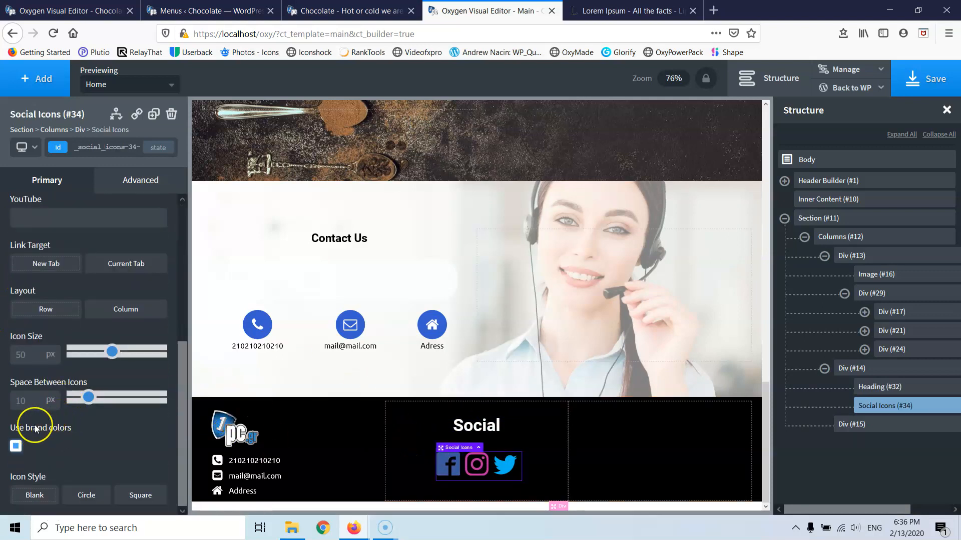
left_click(15, 446)
scroll(40, 428, "up", 5)
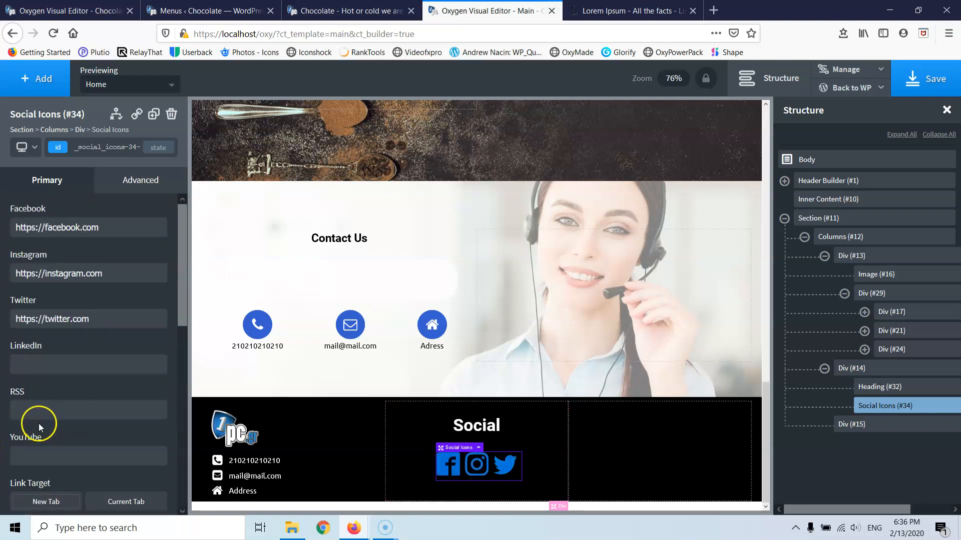
scroll(40, 428, "down", 5)
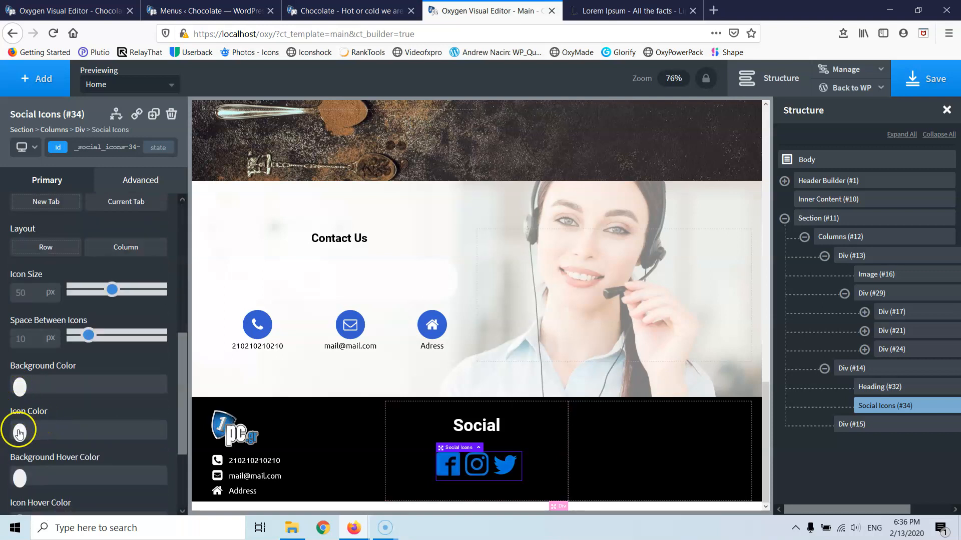
left_click(20, 431)
left_click_drag(31, 476, 5, 440)
left_click(20, 432)
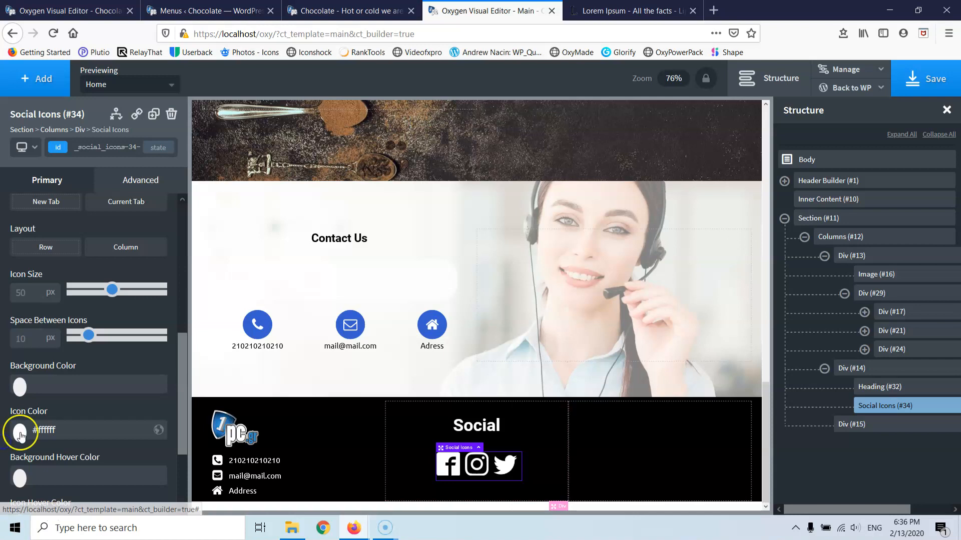
double_click(26, 291)
type("30")
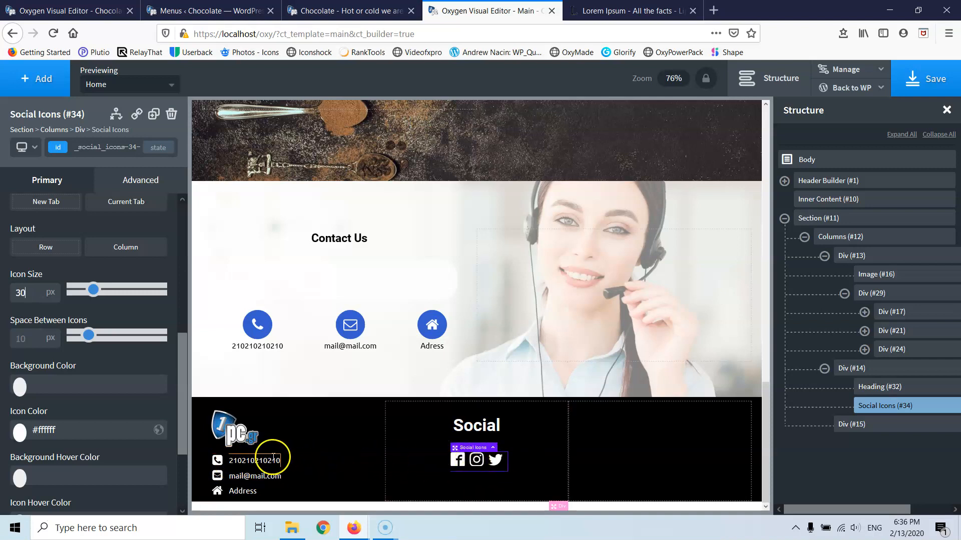
- Change the Social heading's tag to h3
left_click(492, 447)
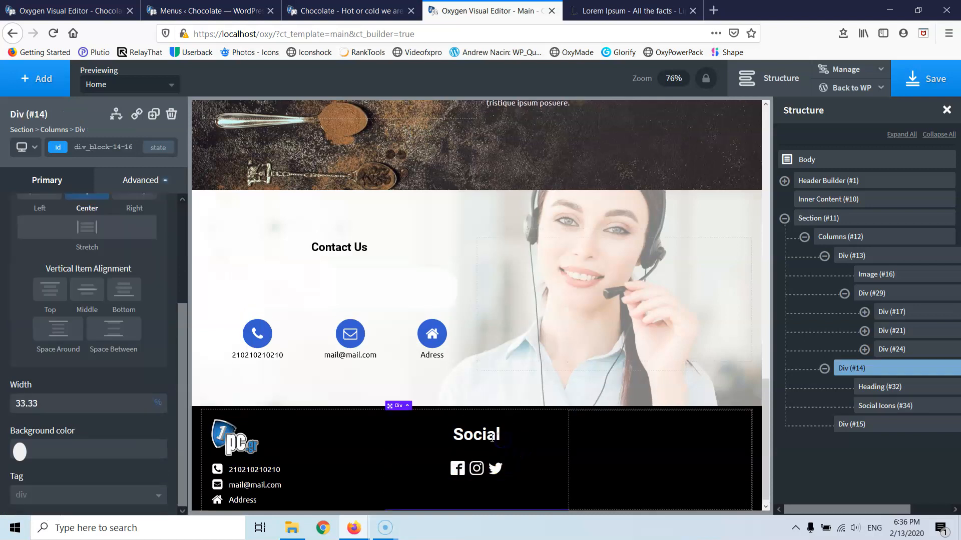
left_click(468, 438)
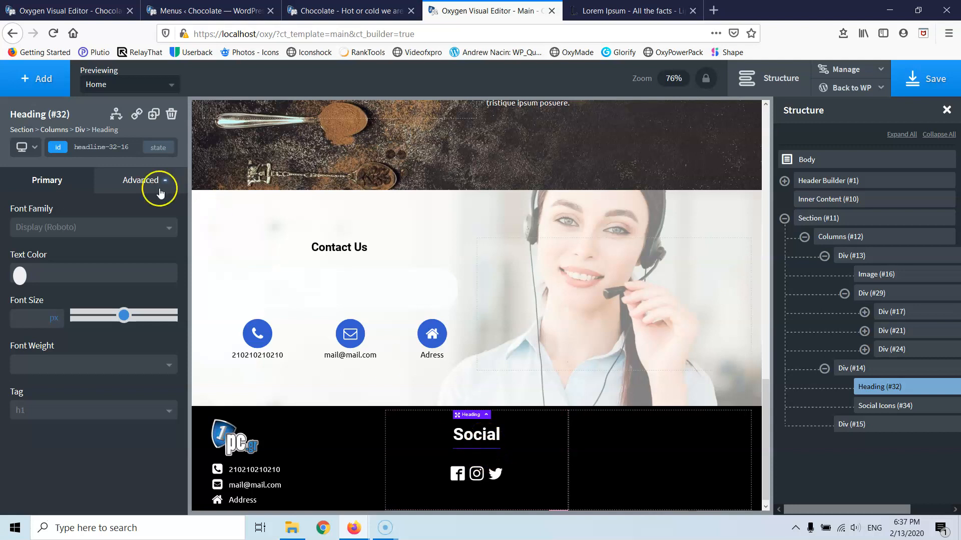
left_click(138, 184)
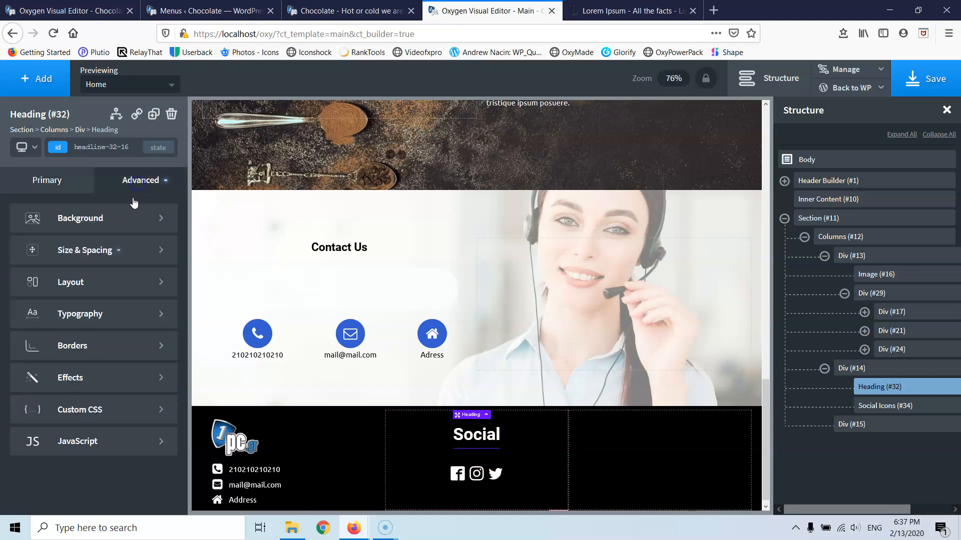
left_click(99, 252)
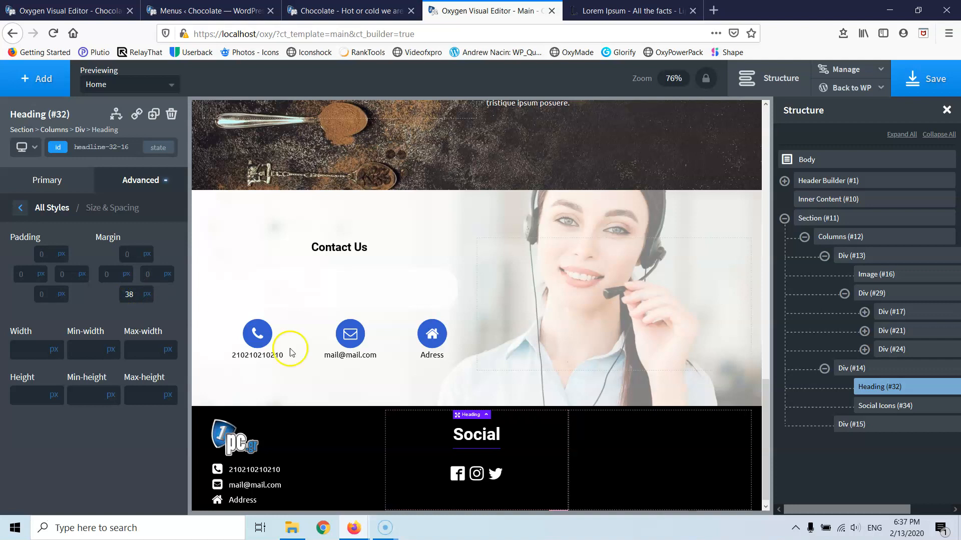
left_click(619, 438)
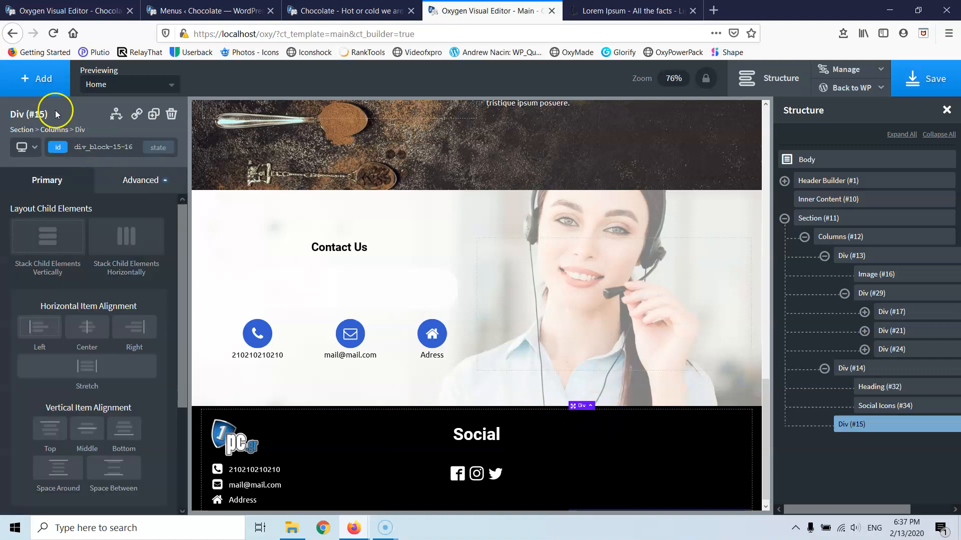
left_click(459, 436)
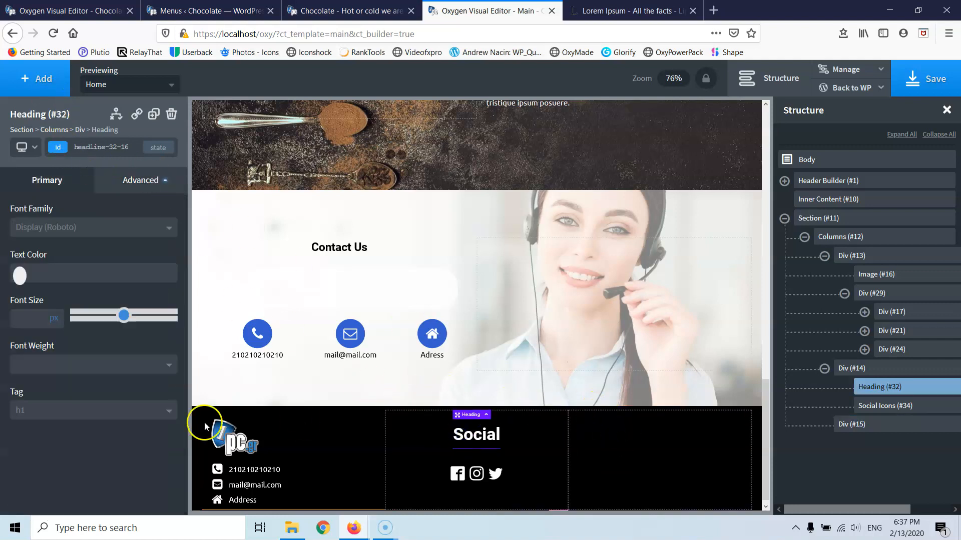
left_click(28, 409)
left_click(41, 467)
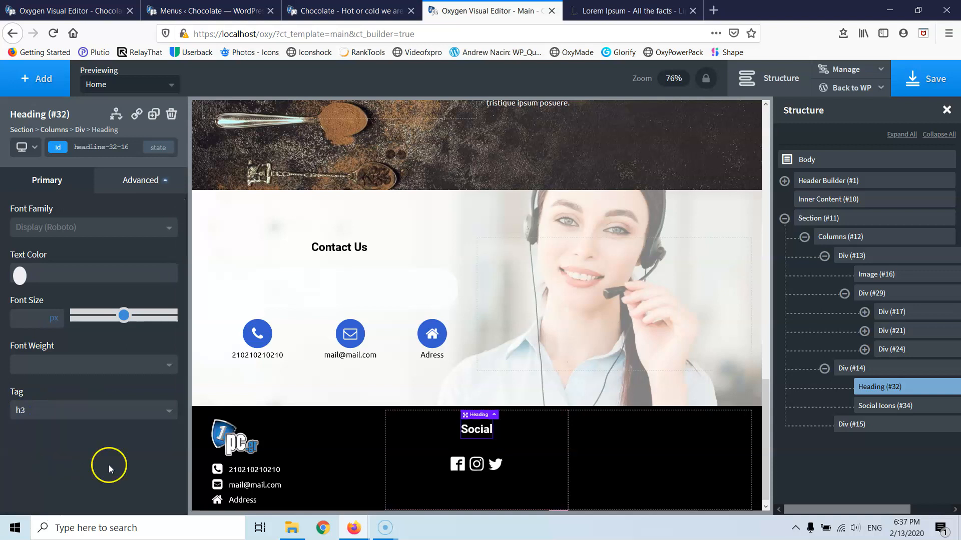
- Give the Social heading a 48 px bottom margin
left_click_drag(481, 450, 477, 454)
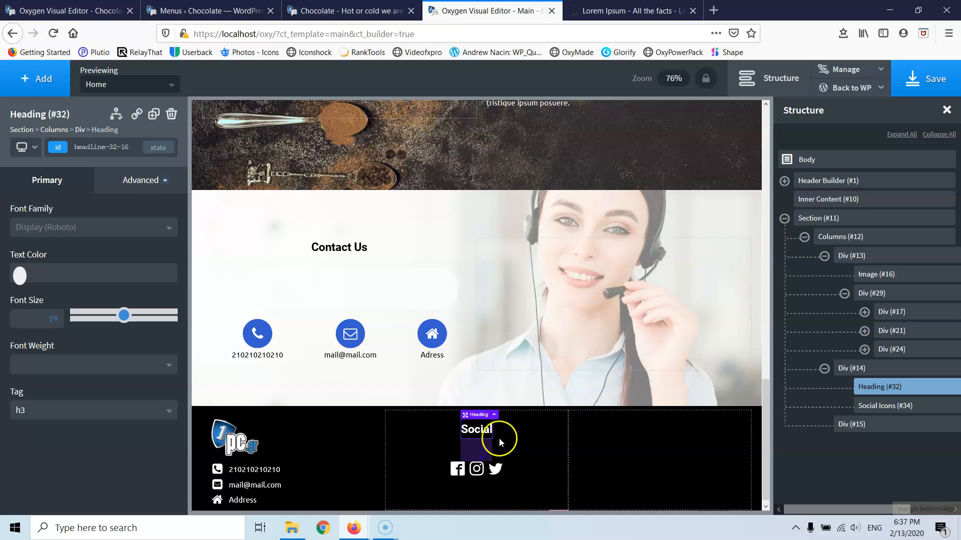
left_click(478, 438)
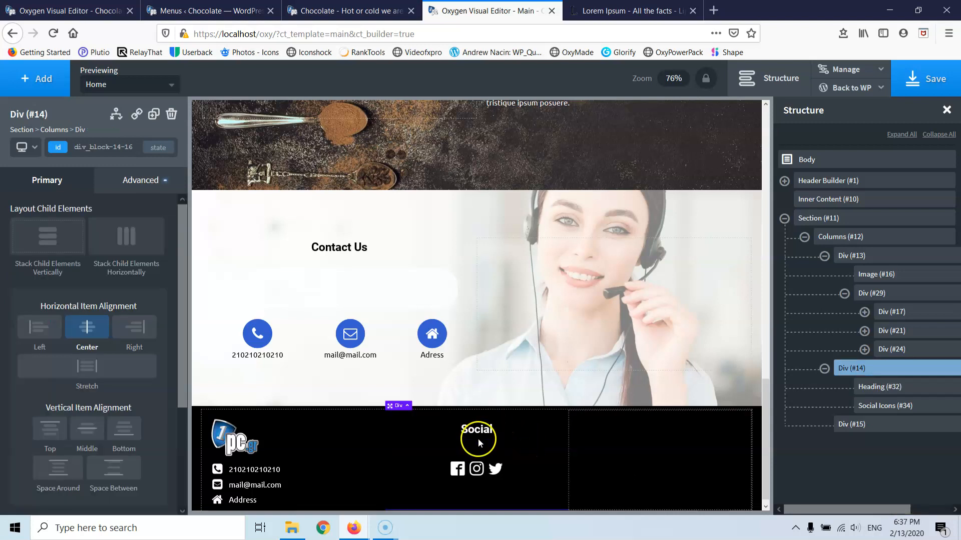
left_click(102, 181)
left_click(109, 251)
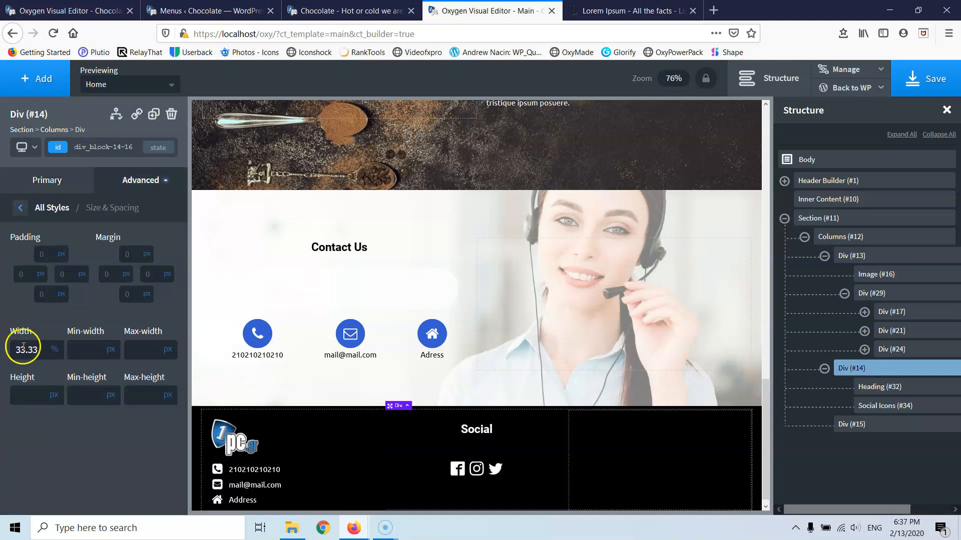
left_click(476, 429)
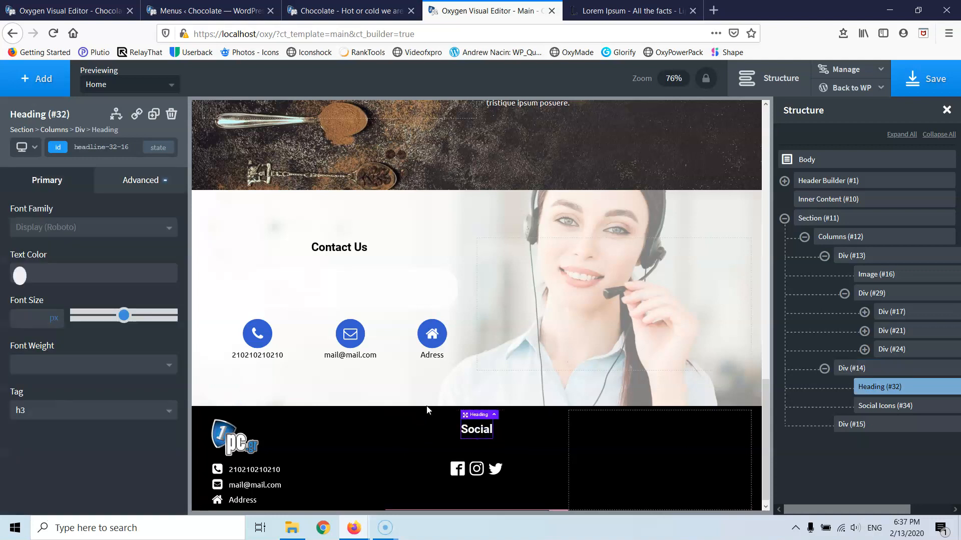
left_click(142, 181)
left_click(94, 251)
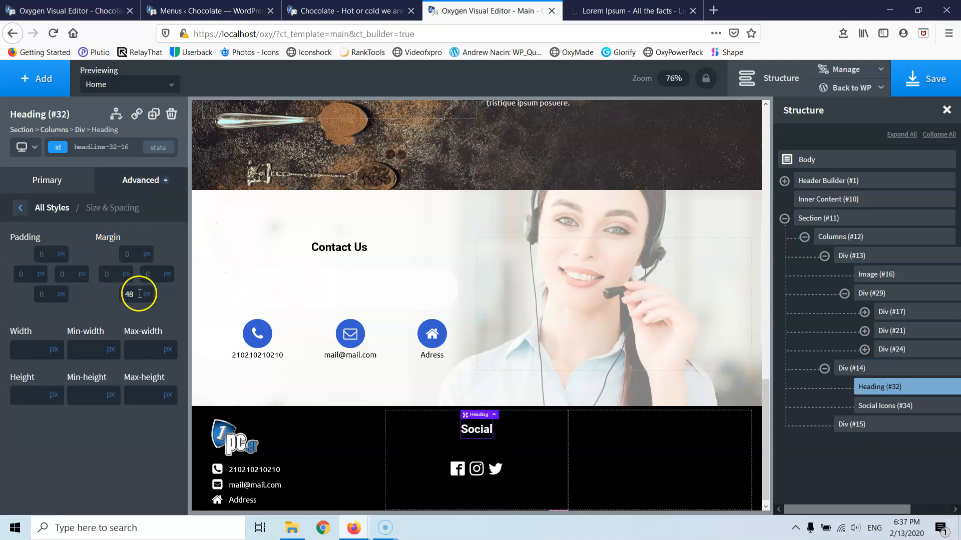
- Add an h3 heading to the footer's third column and begin editing its text
left_click(604, 444)
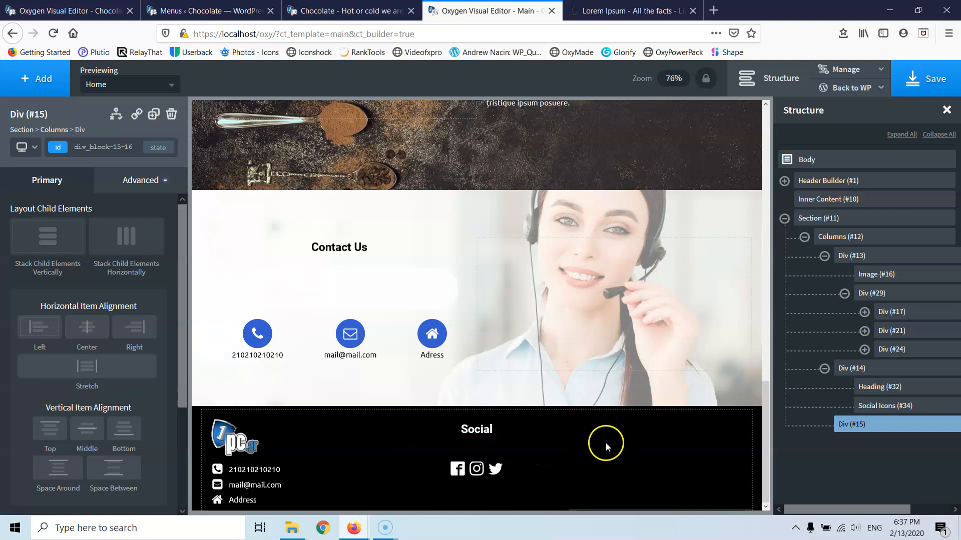
left_click(37, 79)
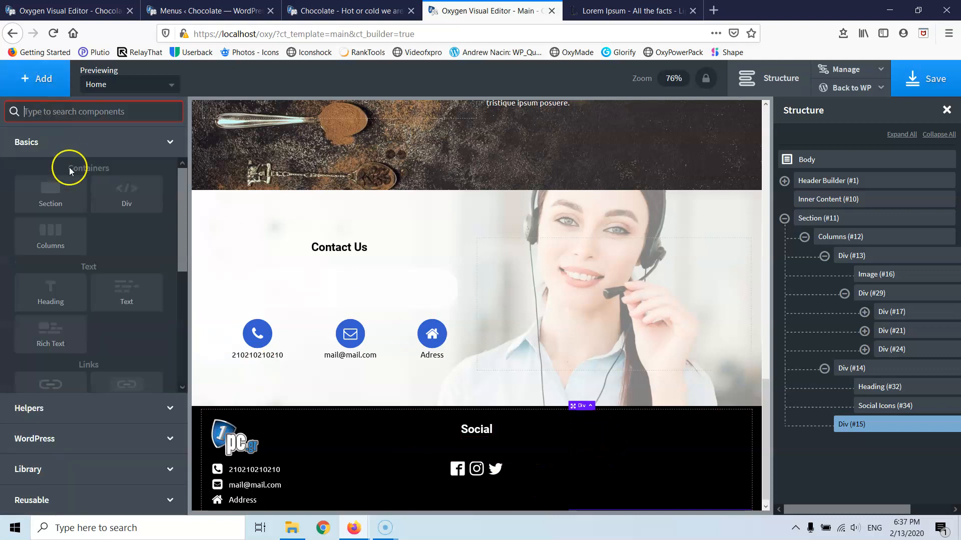
left_click(62, 293)
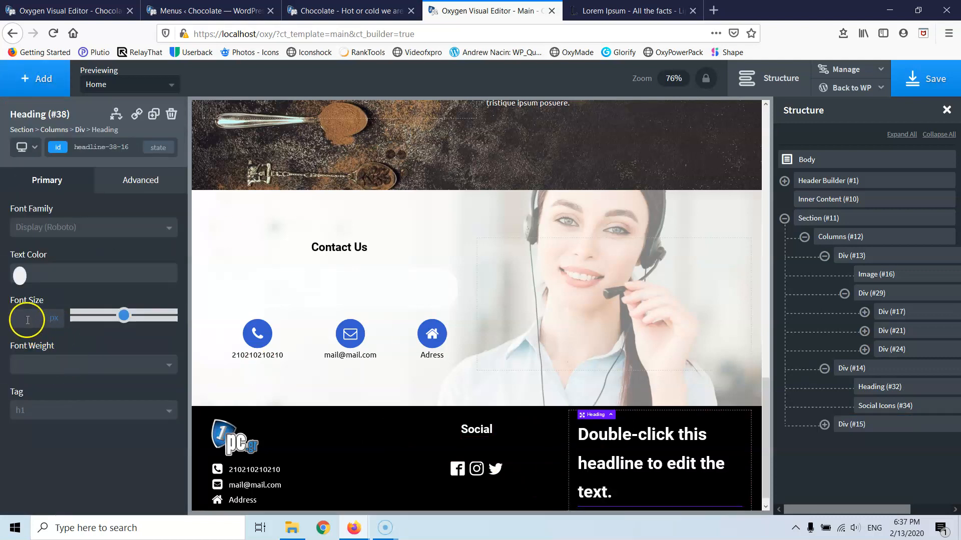
left_click(31, 408)
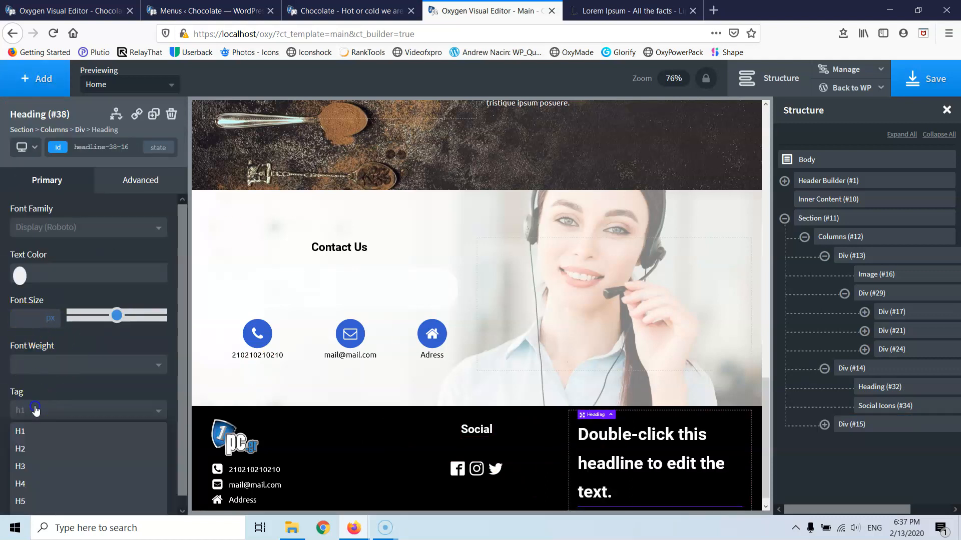
left_click(30, 463)
double_click(588, 437)
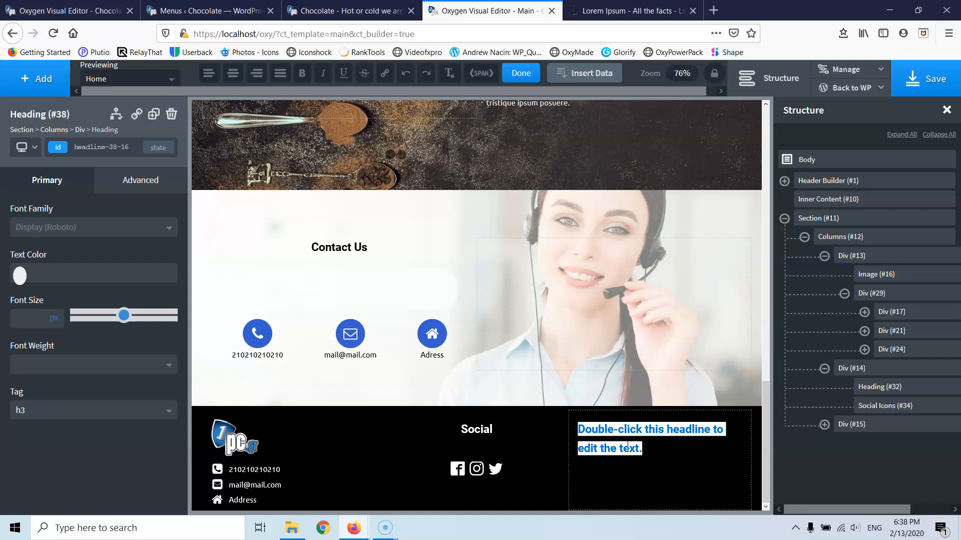
- Title the third column's heading 'Usefull links' and center the column's contents horizontally
type("Usefull links")
left_click(608, 433)
left_click(673, 433)
left_click(698, 432)
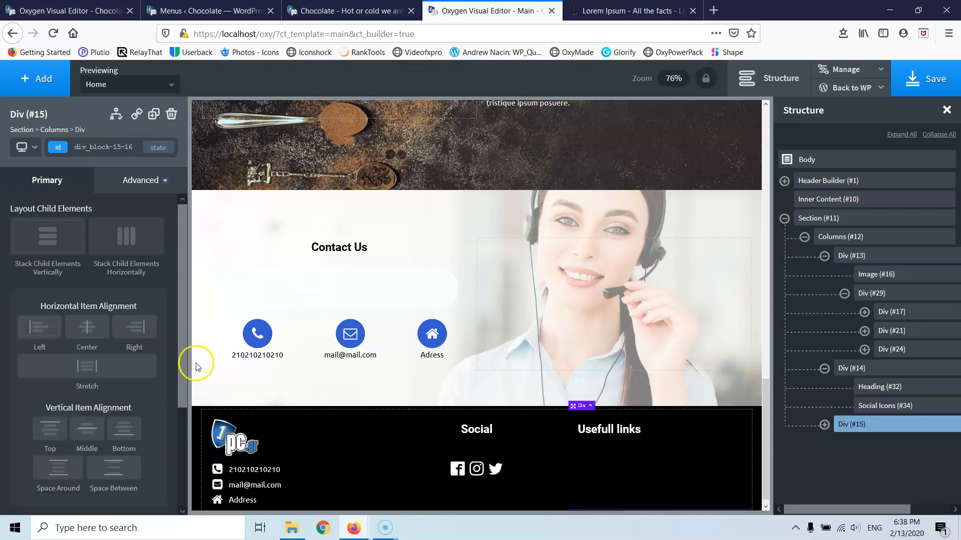
left_click(87, 327)
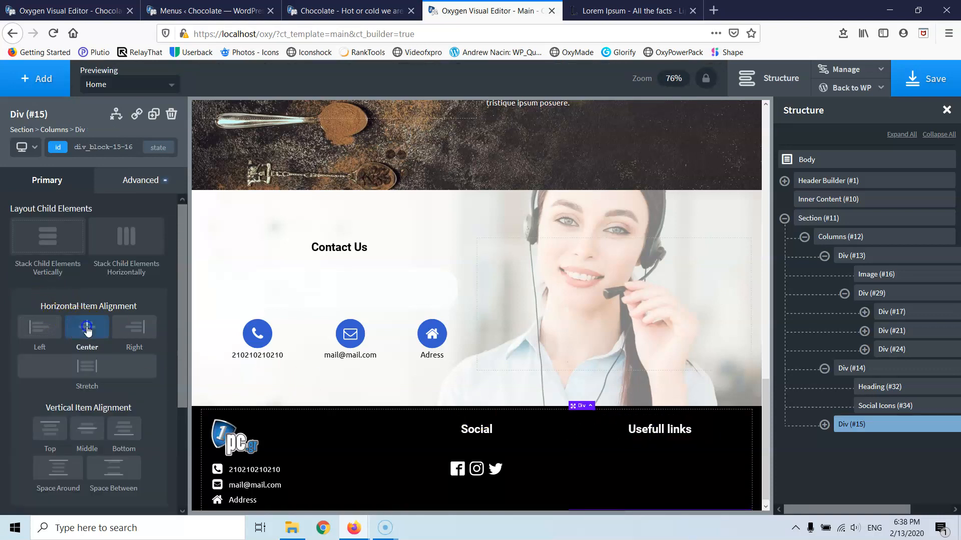
- Give the Usefull links heading a 48 px bottom margin
left_click(660, 435)
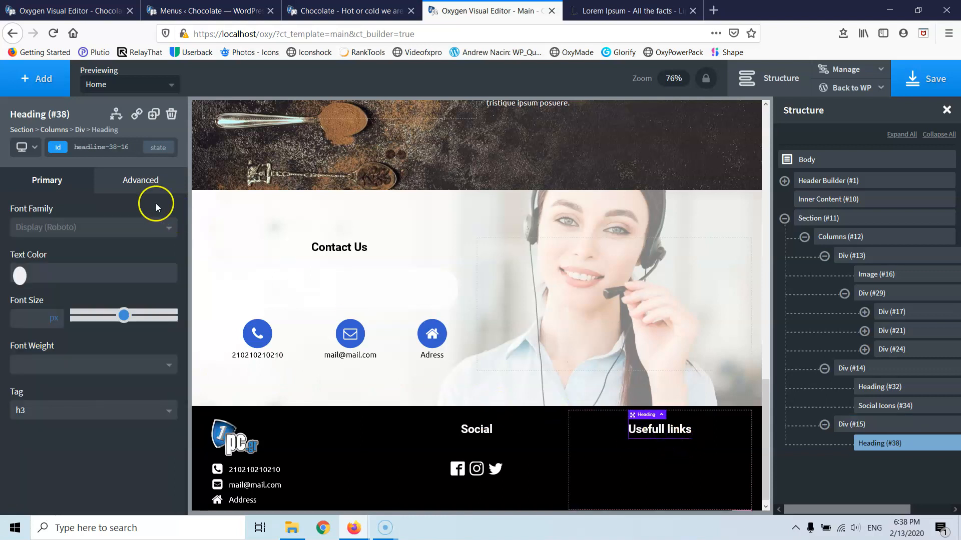
left_click(130, 185)
left_click(95, 251)
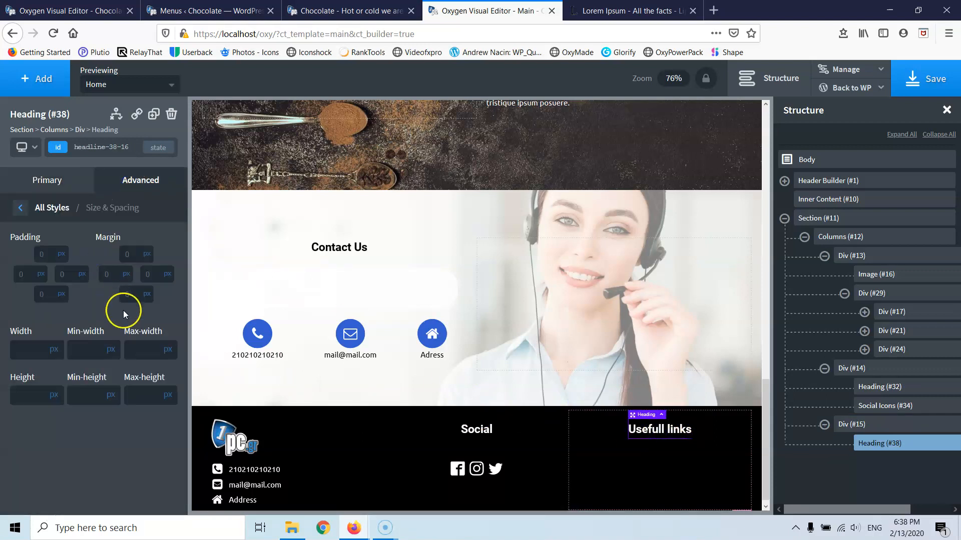
double_click(133, 294)
type("48")
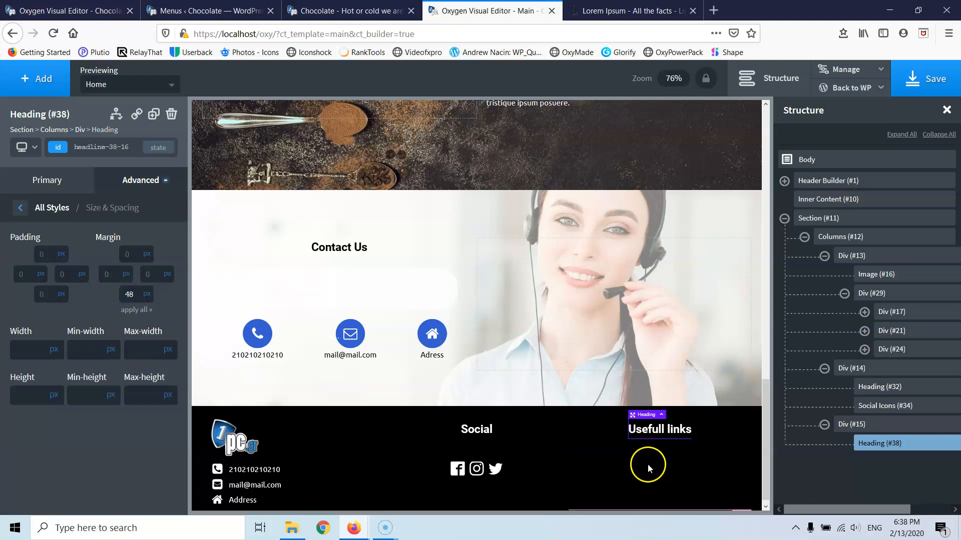
left_click(35, 77)
left_click(68, 112)
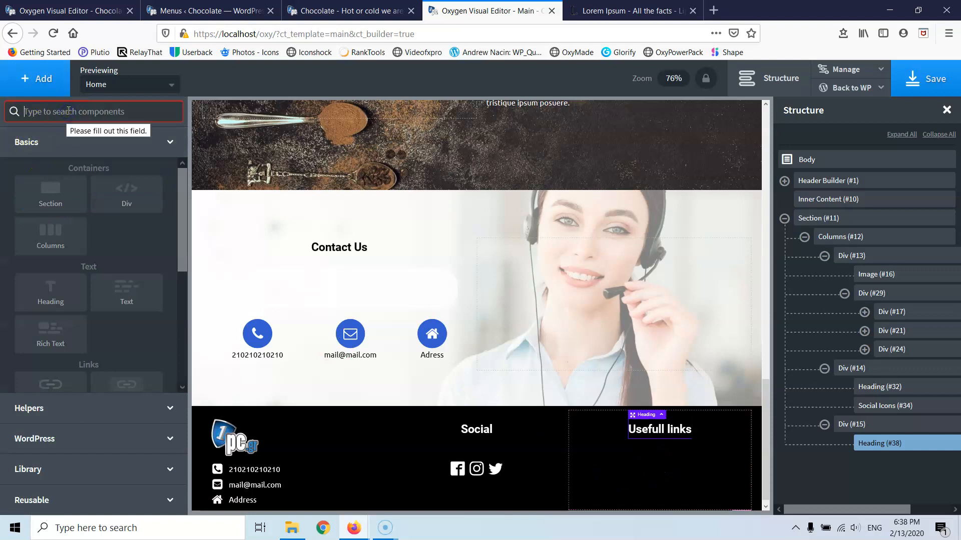
- Add a menu under the Usefull links heading with its items stacked vertically
type("menu")
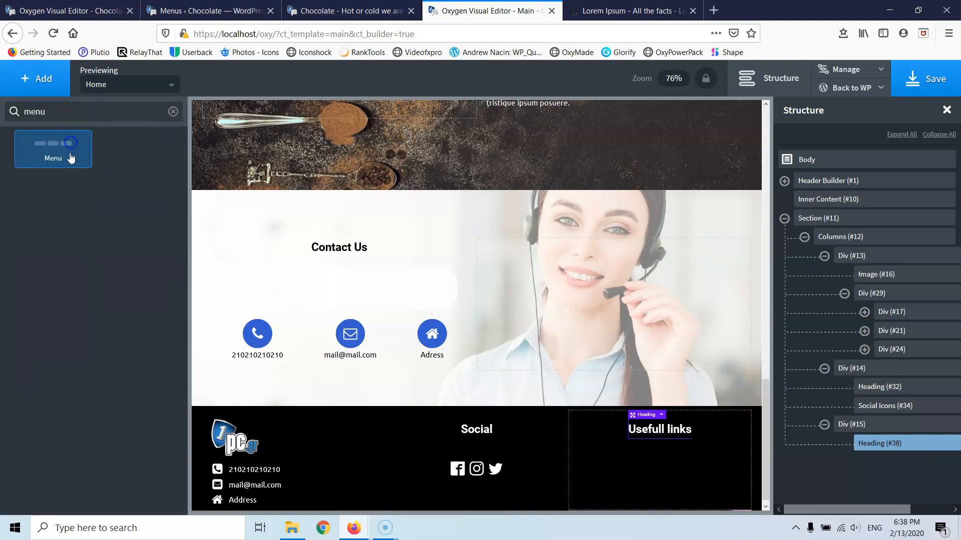
left_click(69, 149)
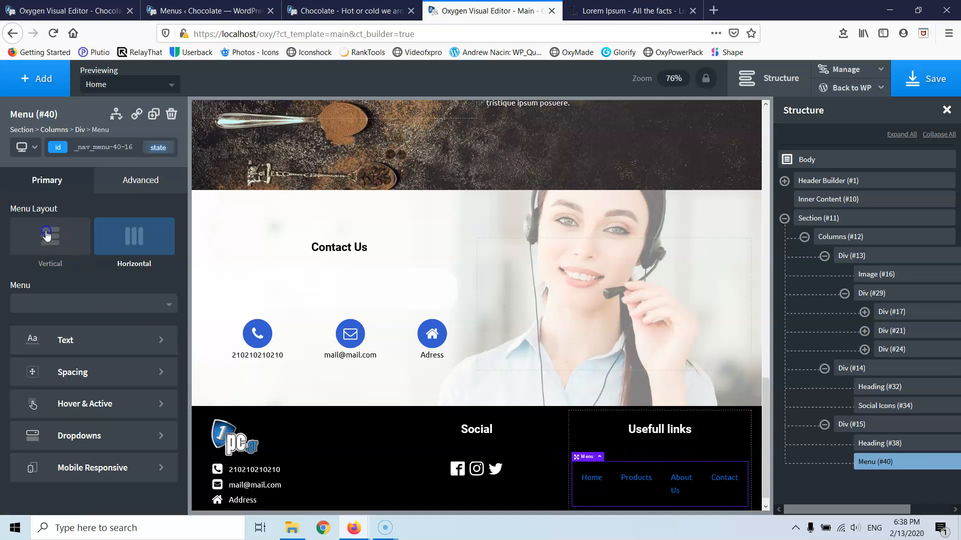
left_click(46, 235)
scroll(601, 401, "down", 2)
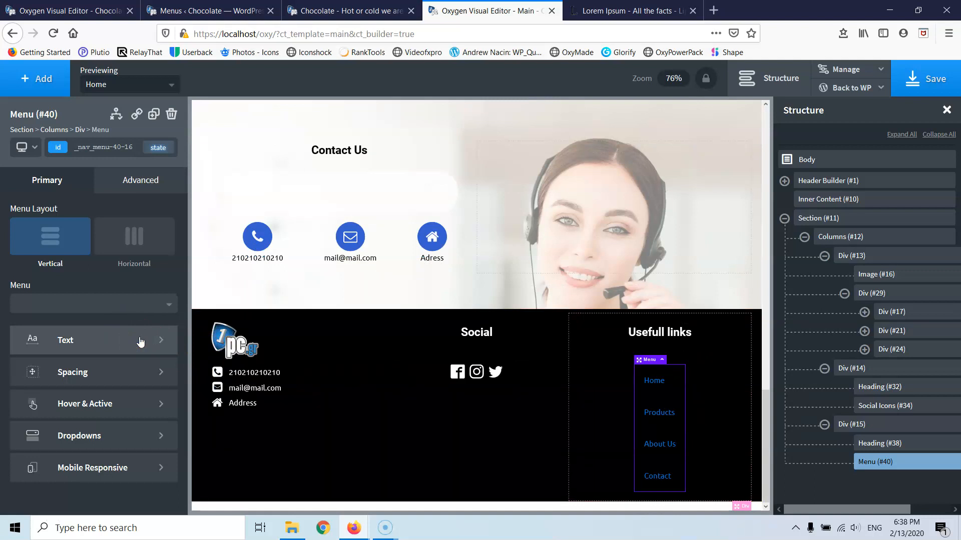
left_click(125, 324)
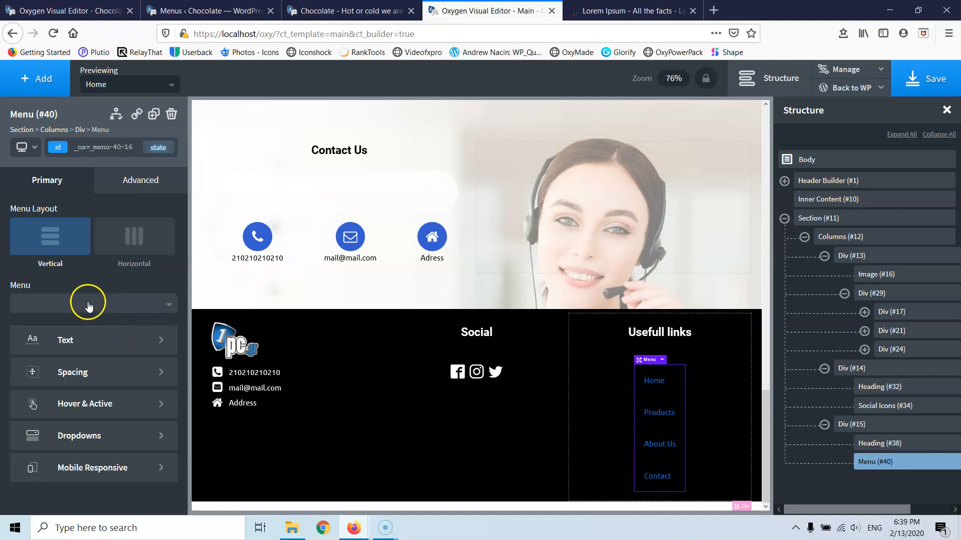
- Reduce the menu's top and bottom padding to 2 px
left_click(94, 370)
double_click(49, 266)
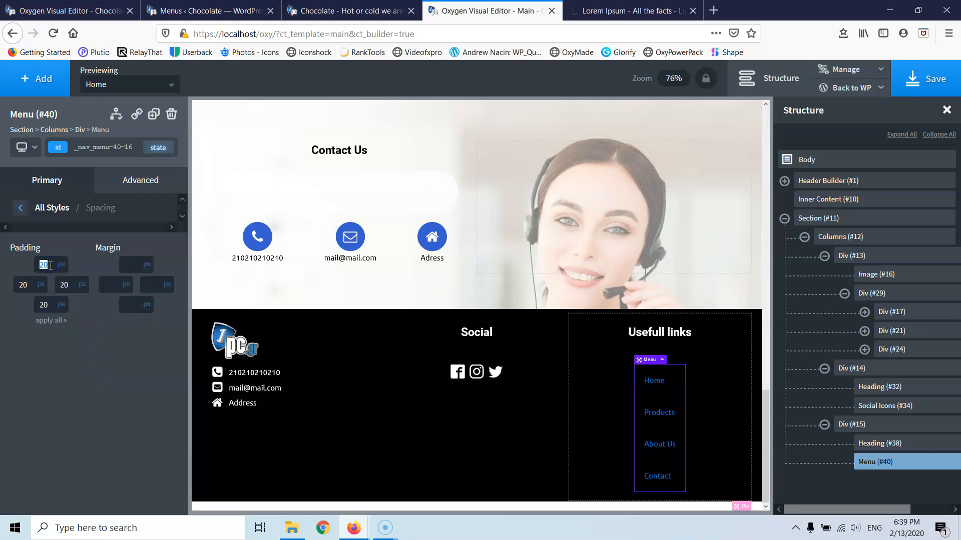
type("10")
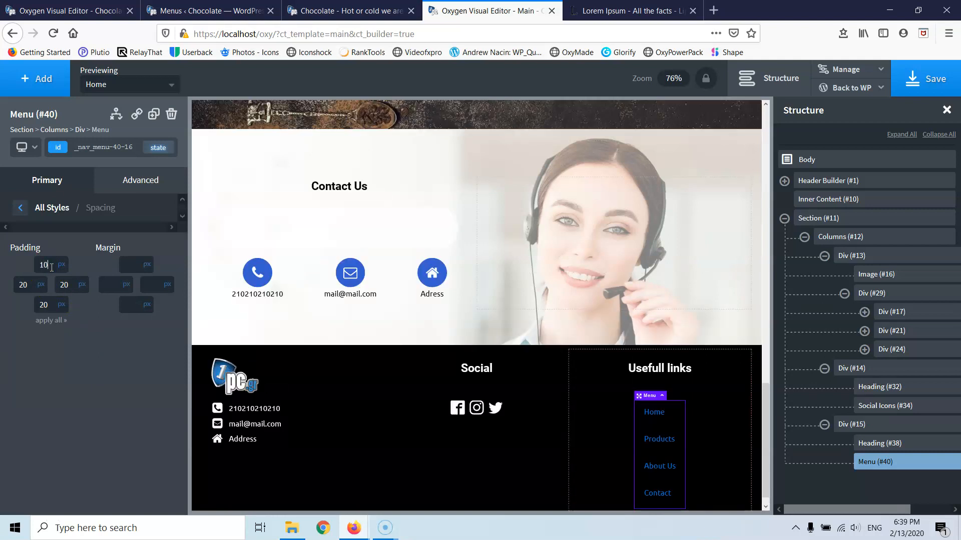
key("BackSpace")
key("BackSpace")
type("3")
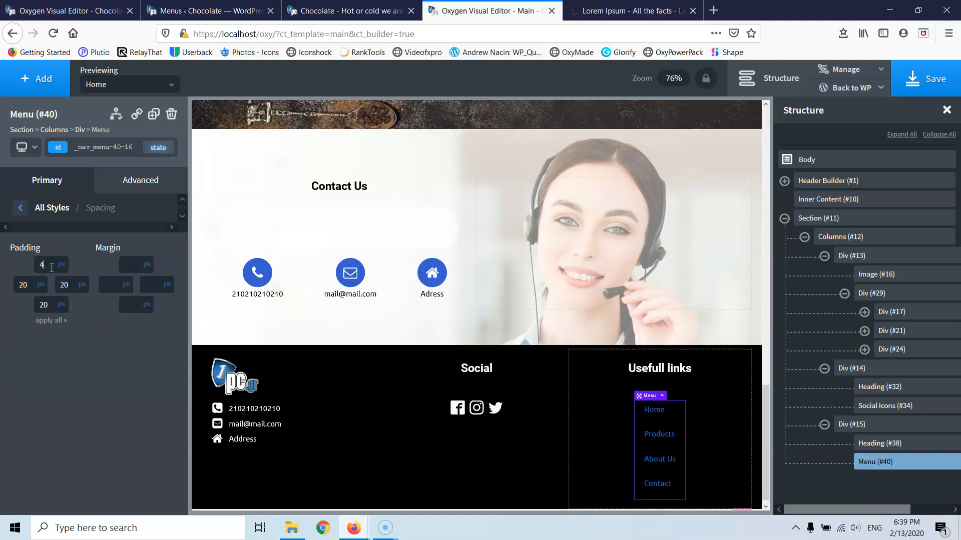
key("Down")
key("Down")
key("Down")
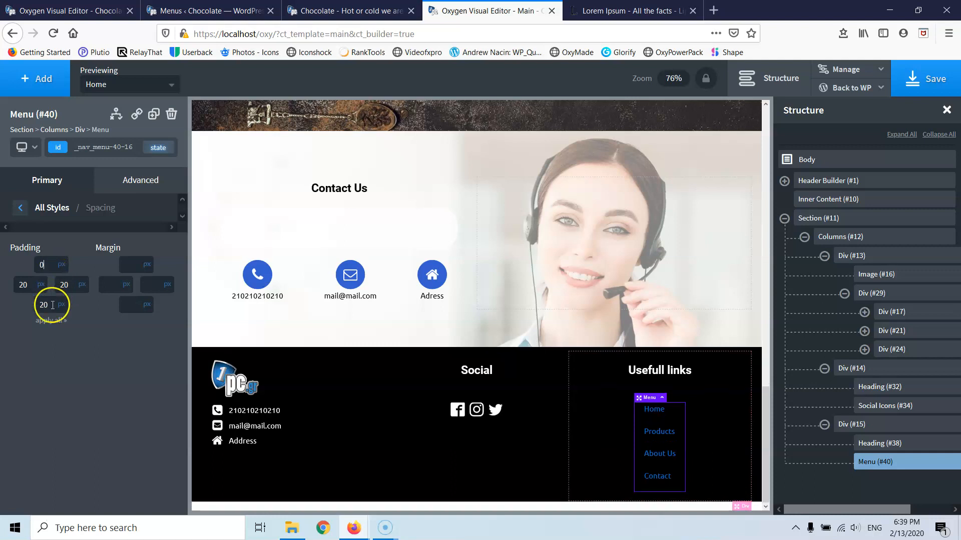
key("Up")
key("Up")
key("Up")
key("Up")
key("Up")
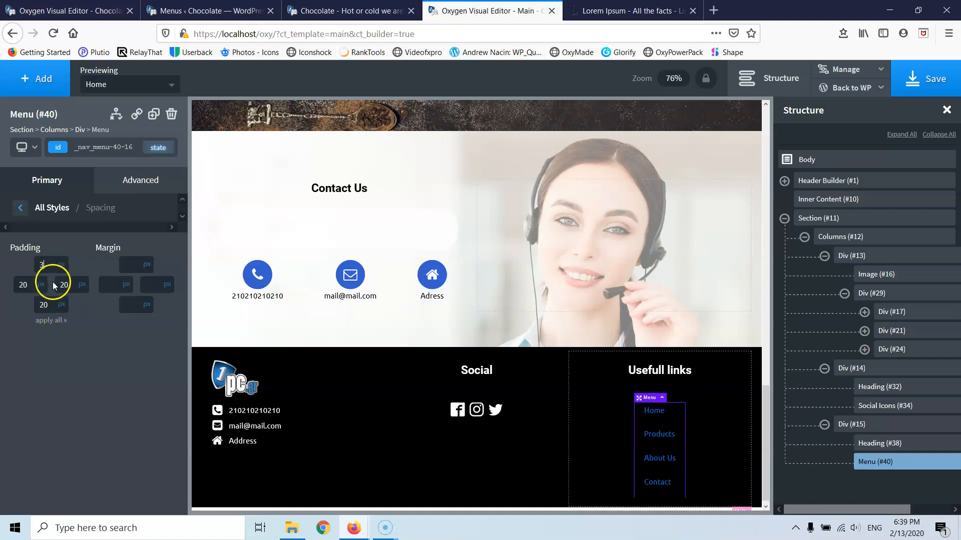
left_click(50, 305)
key("Down")
key("Down")
key("Down")
key("Down")
key("Down")
key("Down")
key("Down")
key("Down")
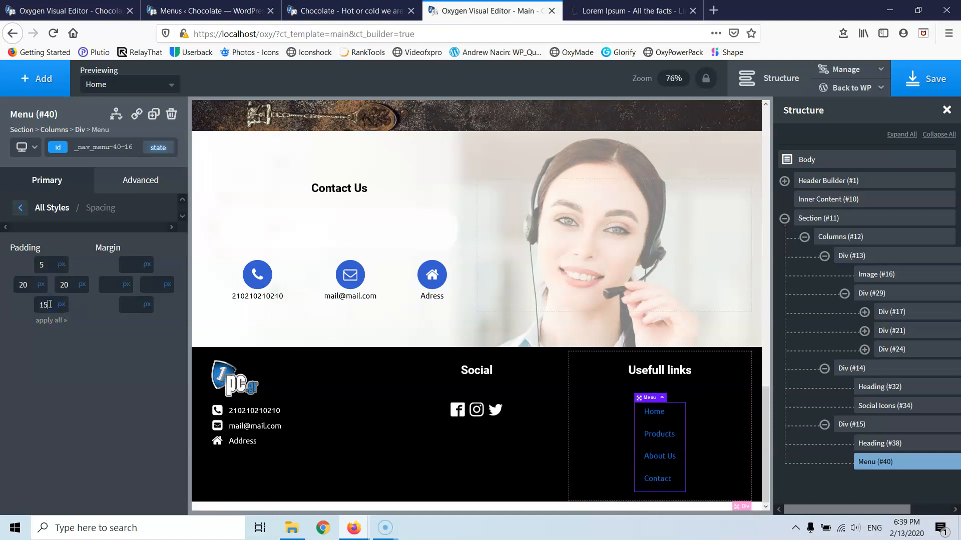
key("Down")
key("Down")
key("Down")
key("Down")
key("Down")
key("Down")
key("Down")
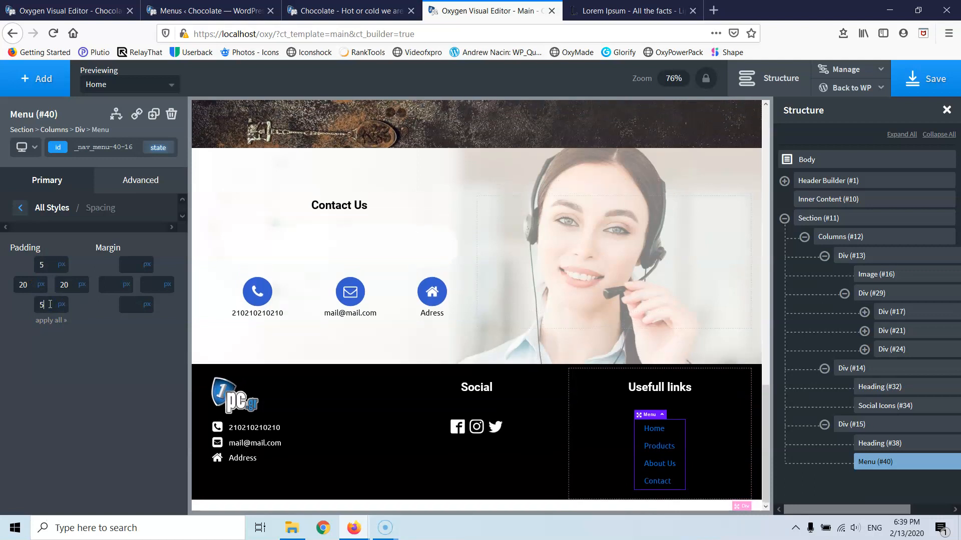
key("Down")
key("Down")
key("Down")
double_click(49, 264)
type("2")
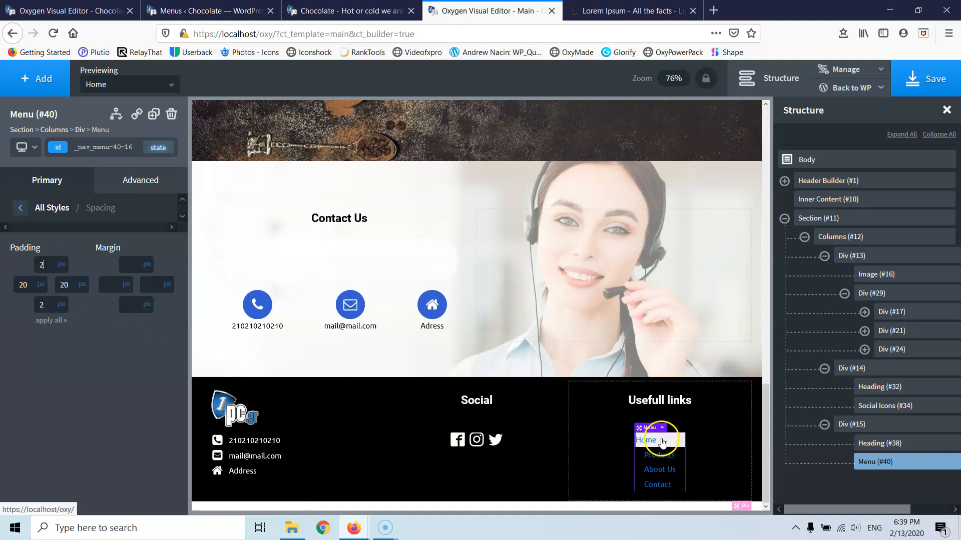
left_click(20, 208)
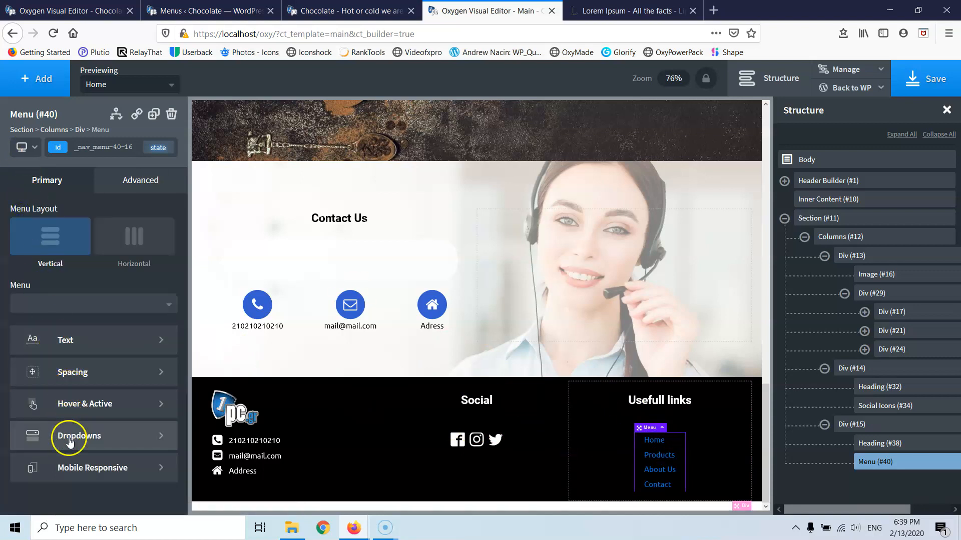
- Make the menu link text white
left_click(70, 348)
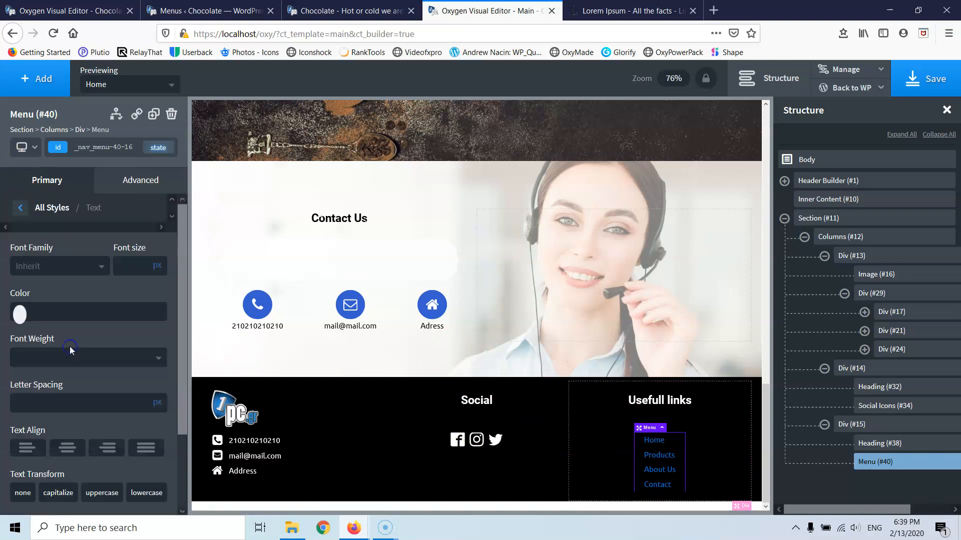
left_click(20, 315)
left_click(20, 334)
left_click(18, 311)
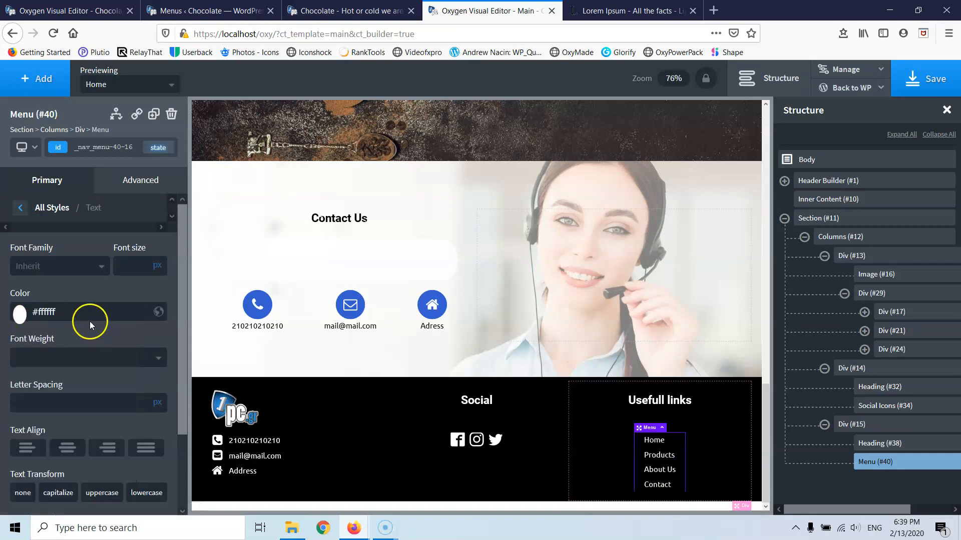
left_click(16, 209)
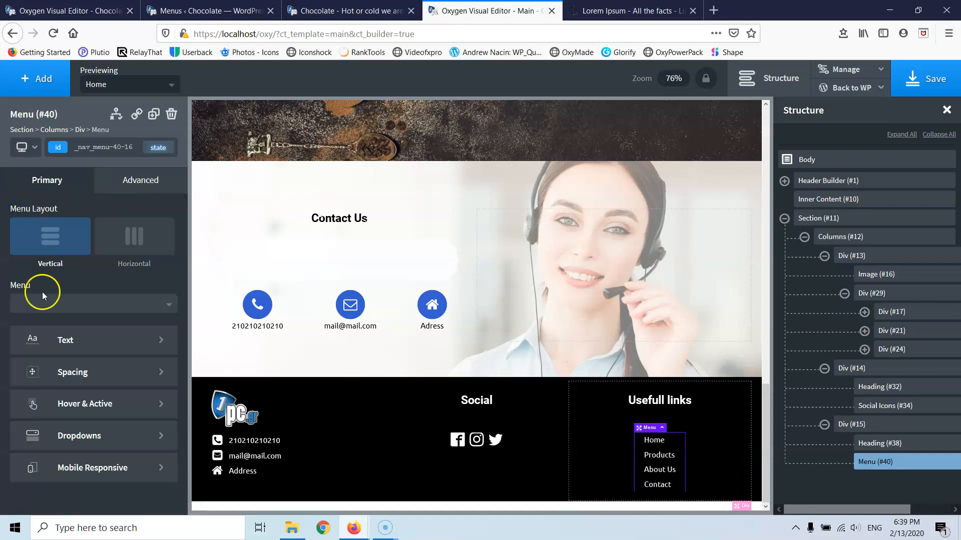
- Clear the menu's hover background and set its hover and active top borders to 0
left_click(65, 400)
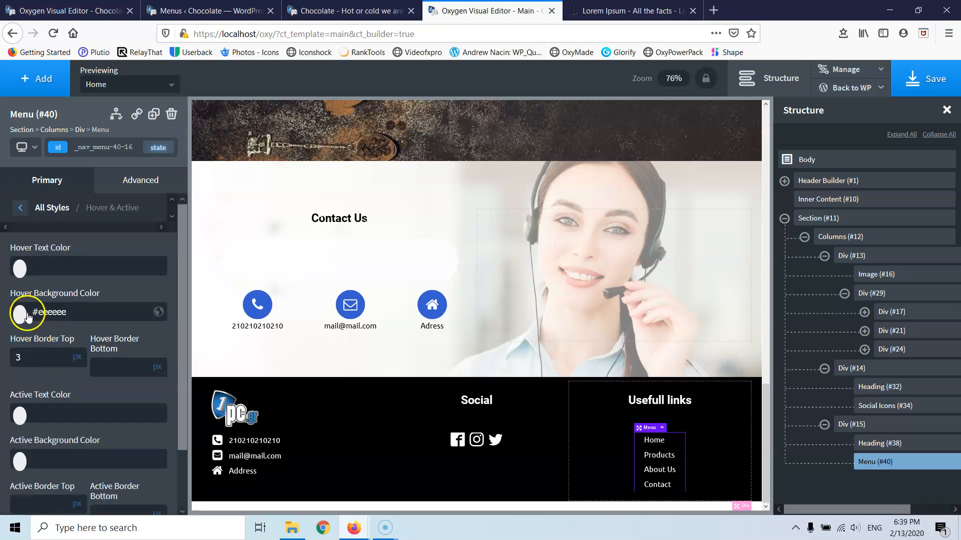
double_click(48, 312)
key("BackSpace")
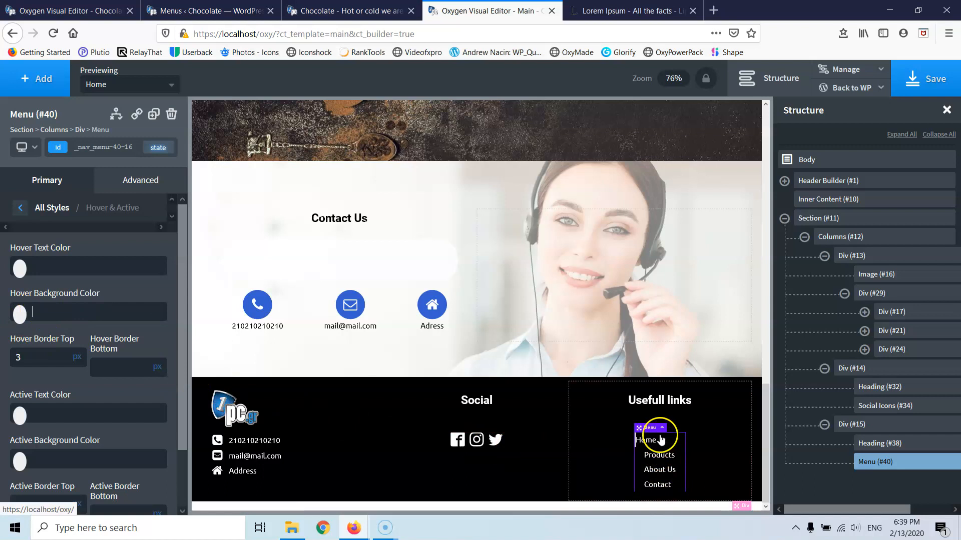
scroll(50, 395, "down", 2)
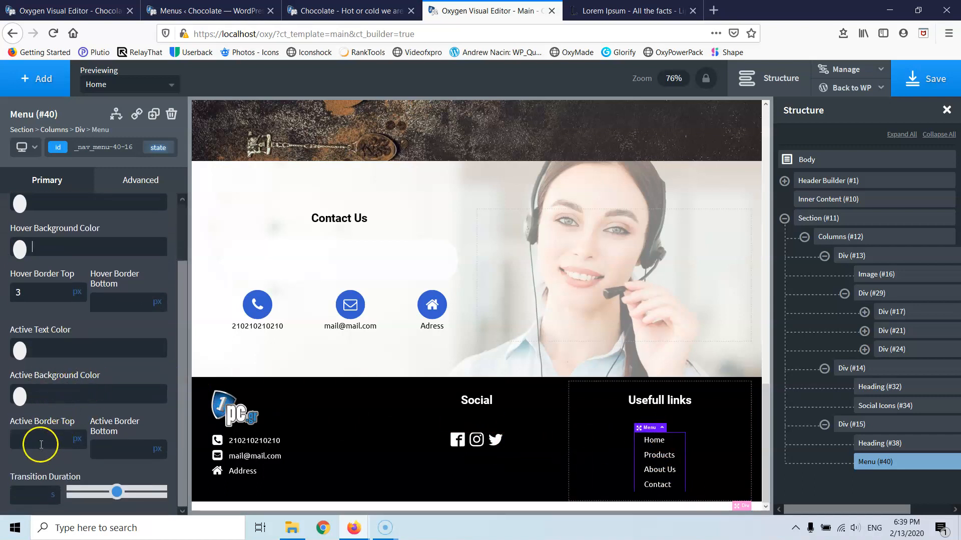
left_click(44, 438)
type("0")
left_click(115, 448)
scroll(71, 385, "up", 2)
double_click(48, 362)
type("0")
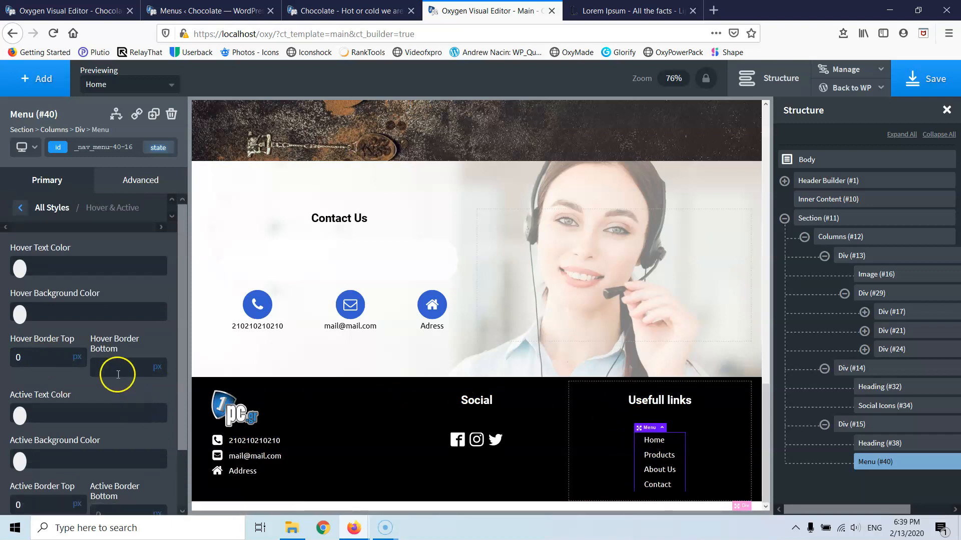
left_click(111, 370)
scroll(110, 368, "down", 3)
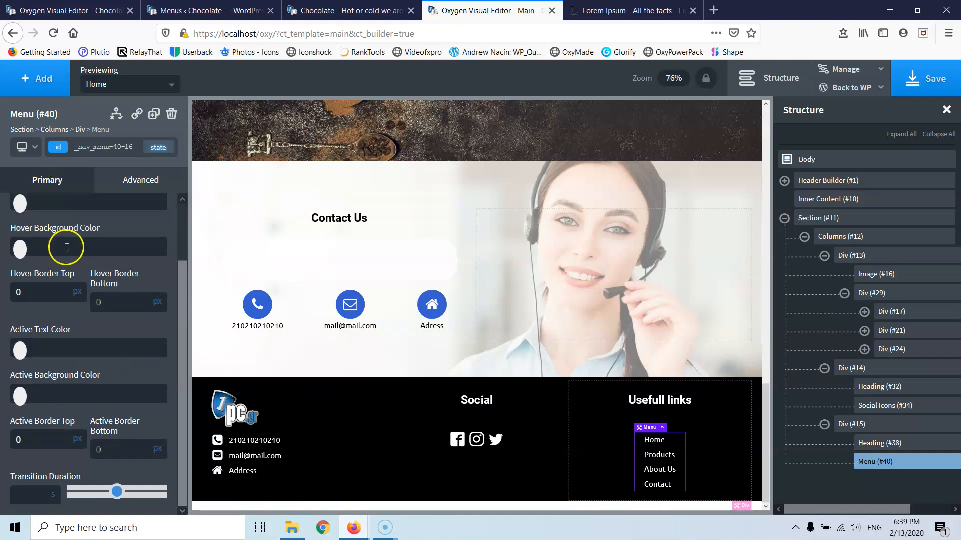
scroll(64, 252, "up", 3)
left_click(18, 214)
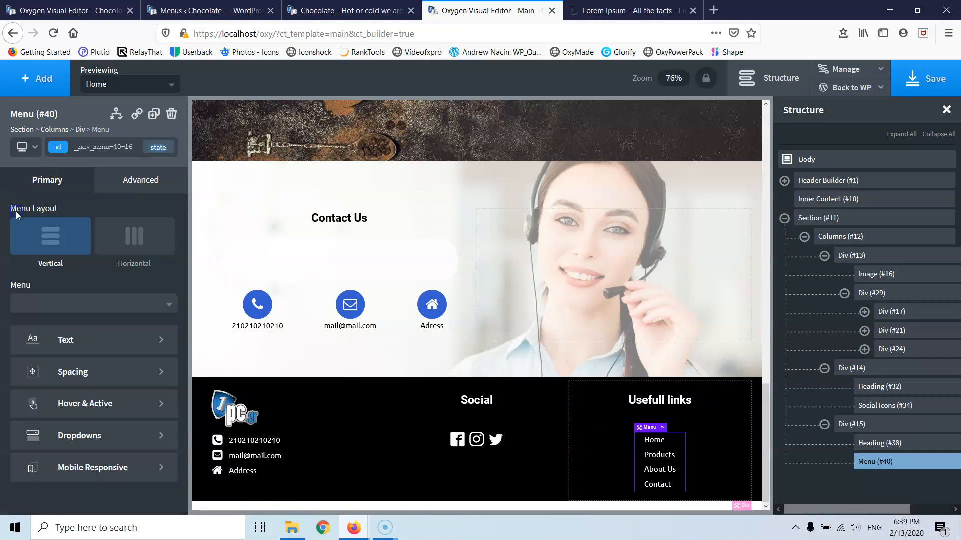
- Set the menu's left and right padding to 0
left_click(89, 375)
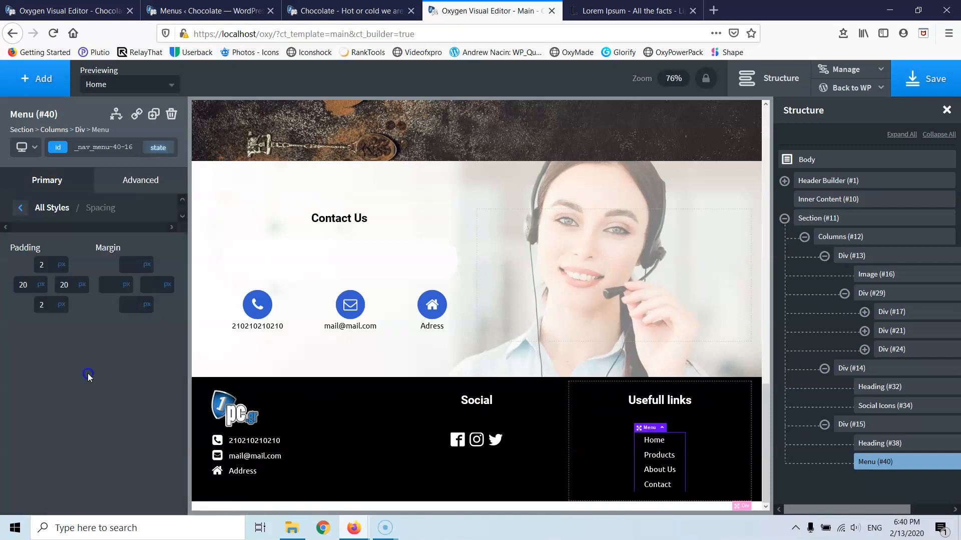
left_click(42, 290)
type("0")
left_click(65, 283)
type("0")
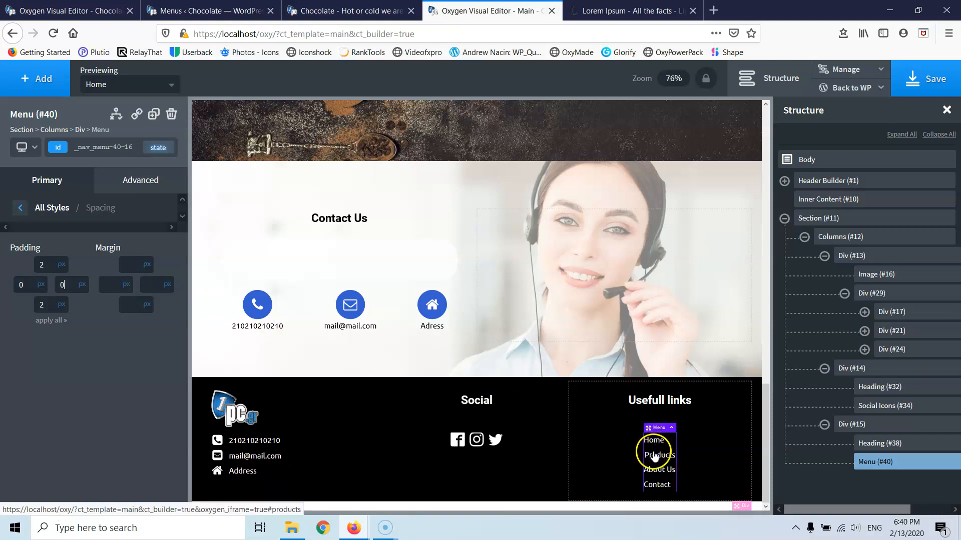
left_click(21, 207)
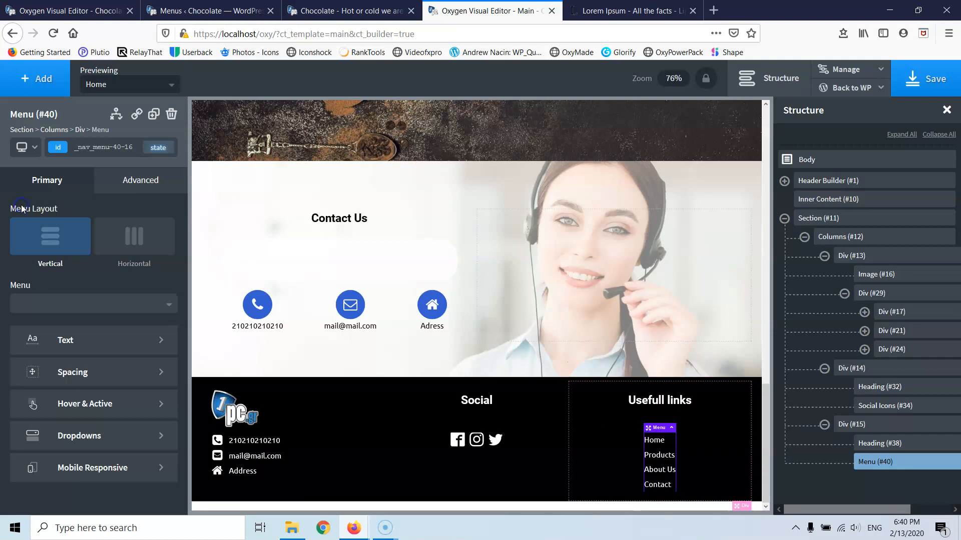
left_click(100, 401)
scroll(85, 373, "down", 3)
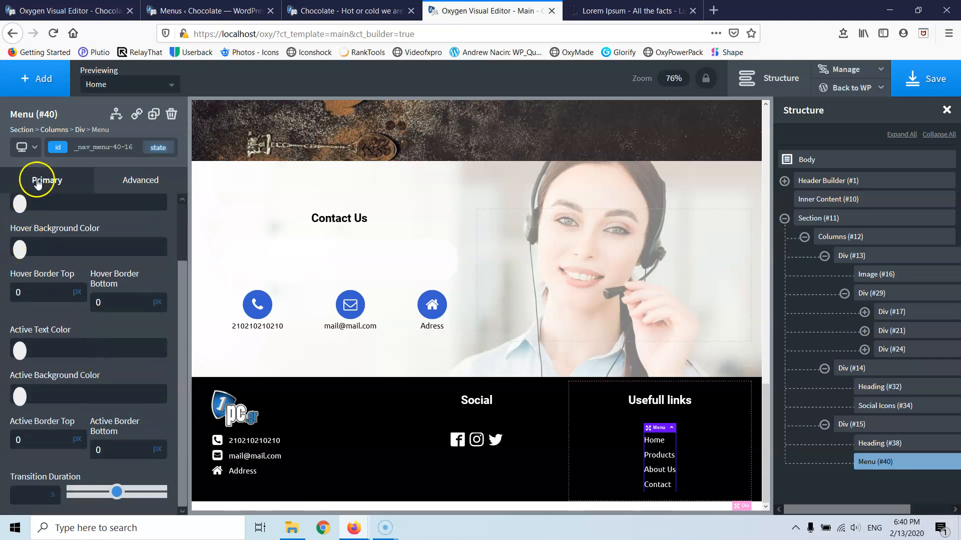
scroll(50, 220, "up", 3)
- Select the footer's Columns (#12) element and add a new Div inside it
left_click(20, 214)
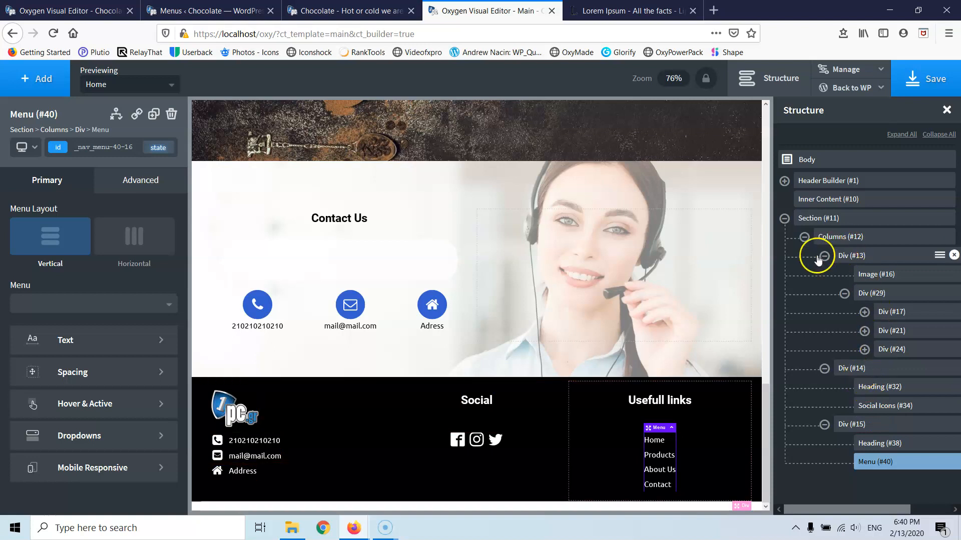
left_click(804, 236)
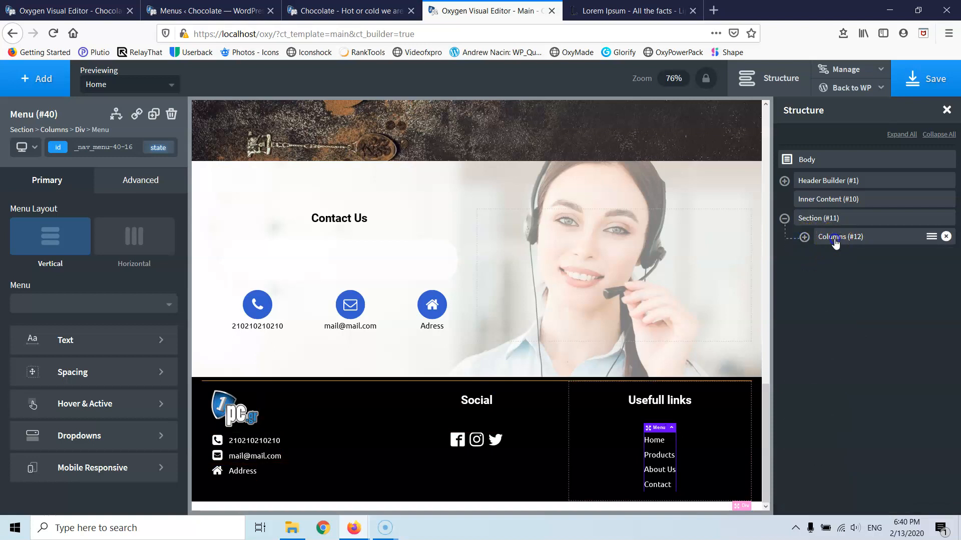
left_click(835, 240)
left_click(27, 82)
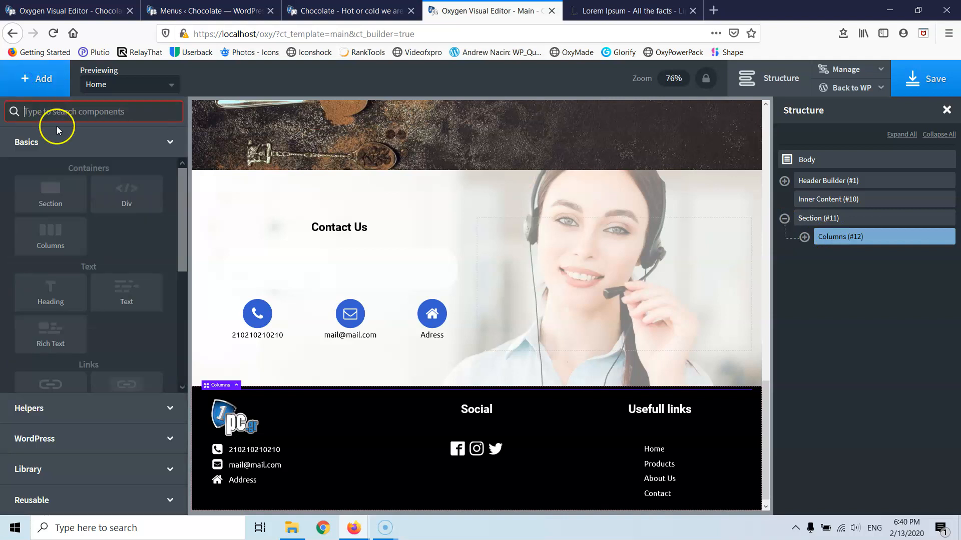
left_click(122, 186)
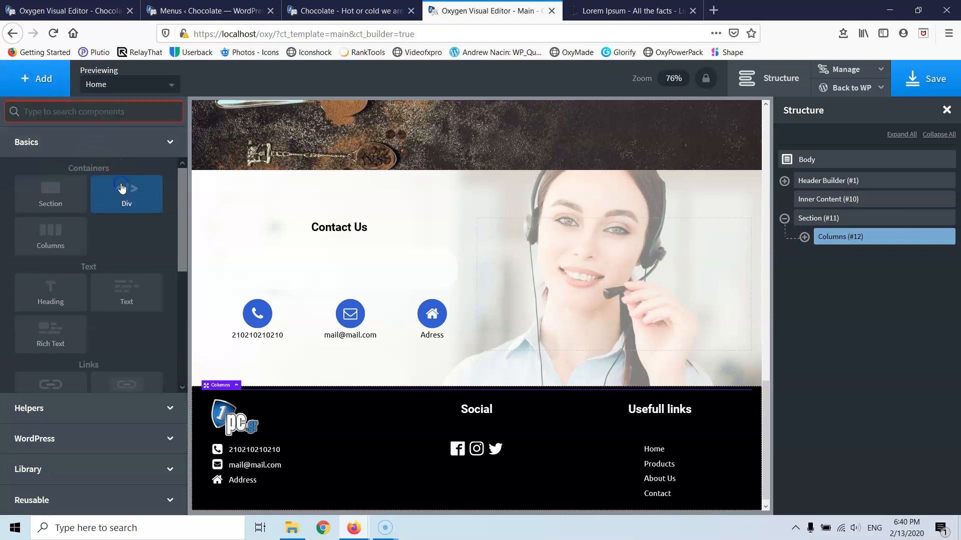
- Drag Div (#41) out of Columns (#12) below the footer columns and add a text block to it
left_click(803, 237)
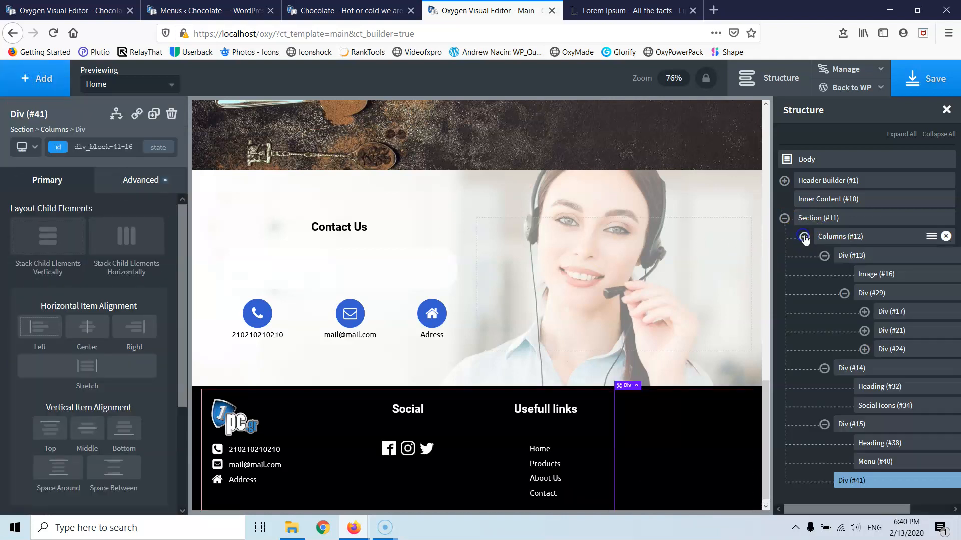
left_click(824, 256)
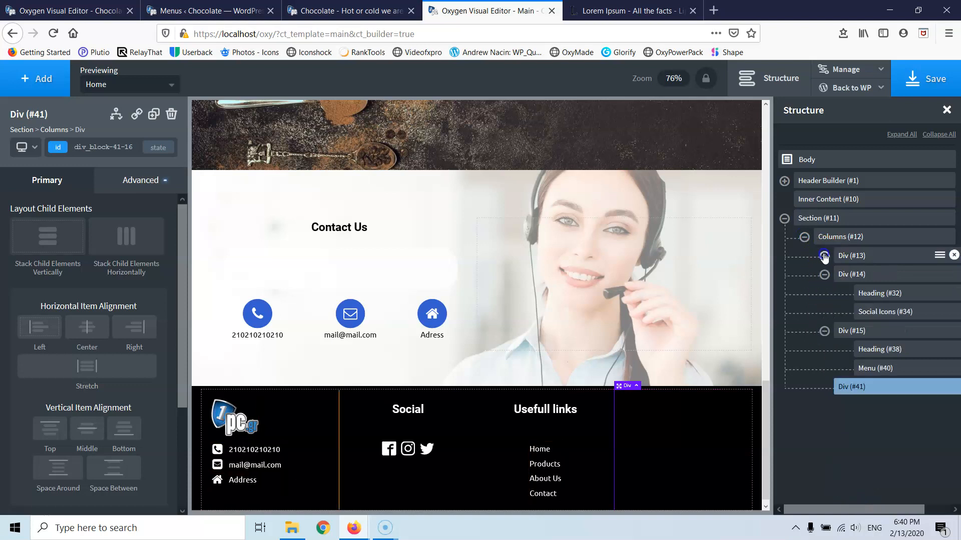
left_click(824, 274)
left_click(824, 294)
left_click_drag(850, 312, 828, 245)
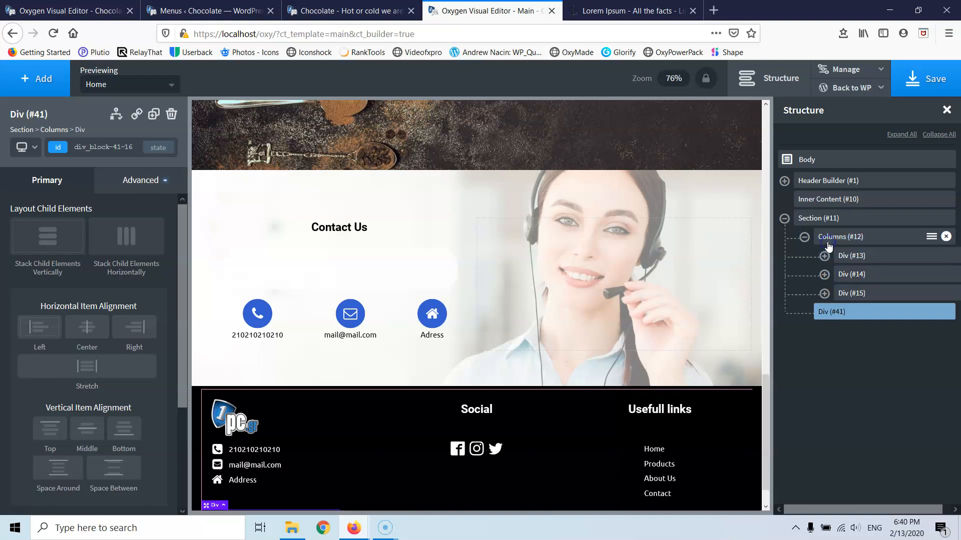
scroll(475, 400, "down", 2)
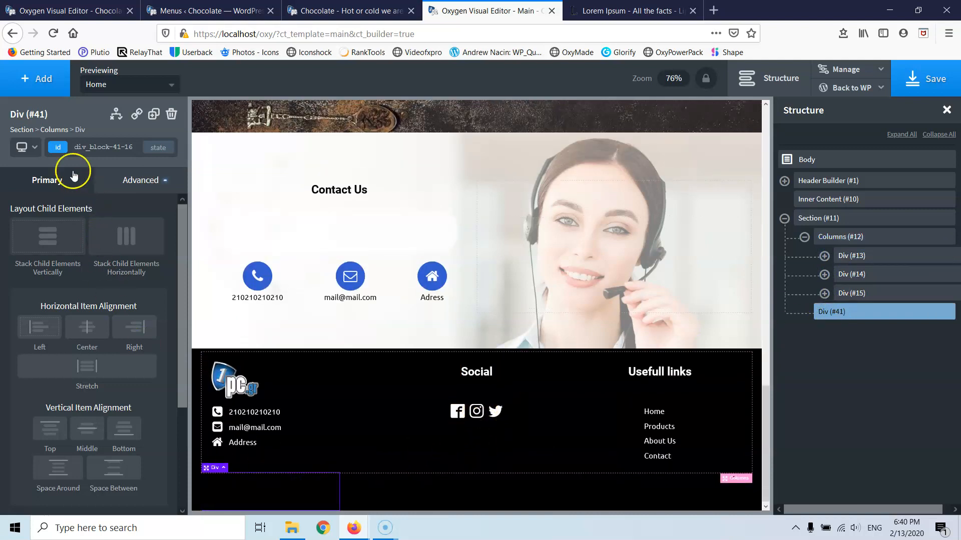
left_click(41, 78)
left_click(128, 292)
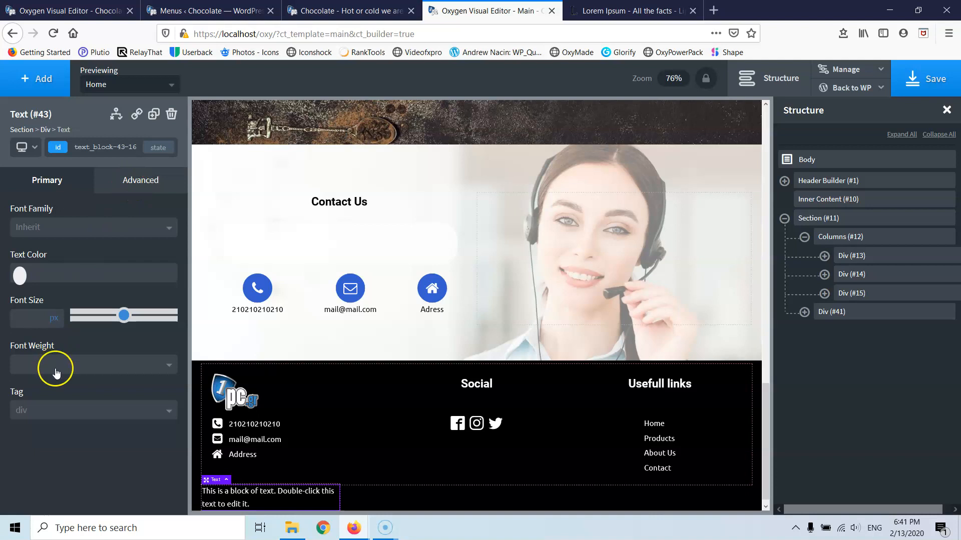
- Set Div (#41) to 100% width and center its contents horizontally
left_click(141, 178)
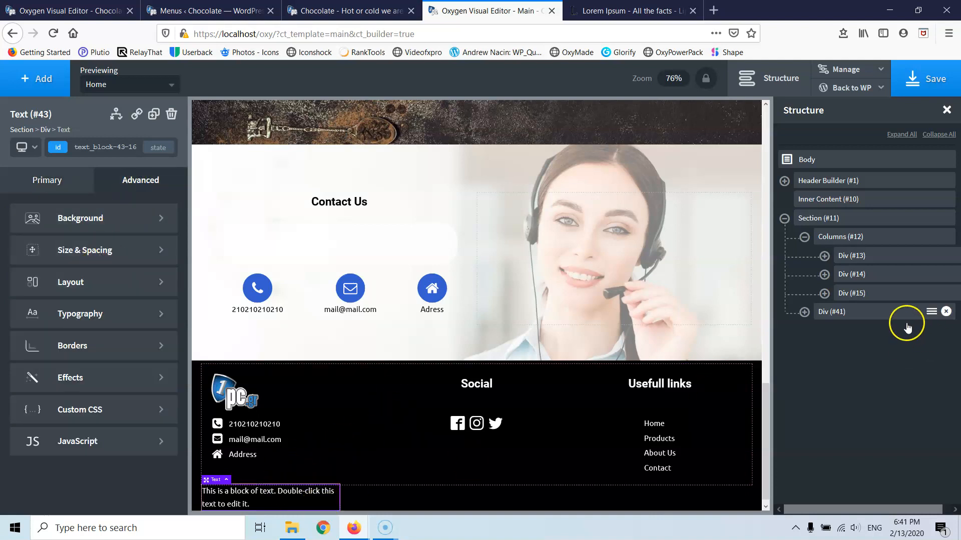
left_click(832, 312)
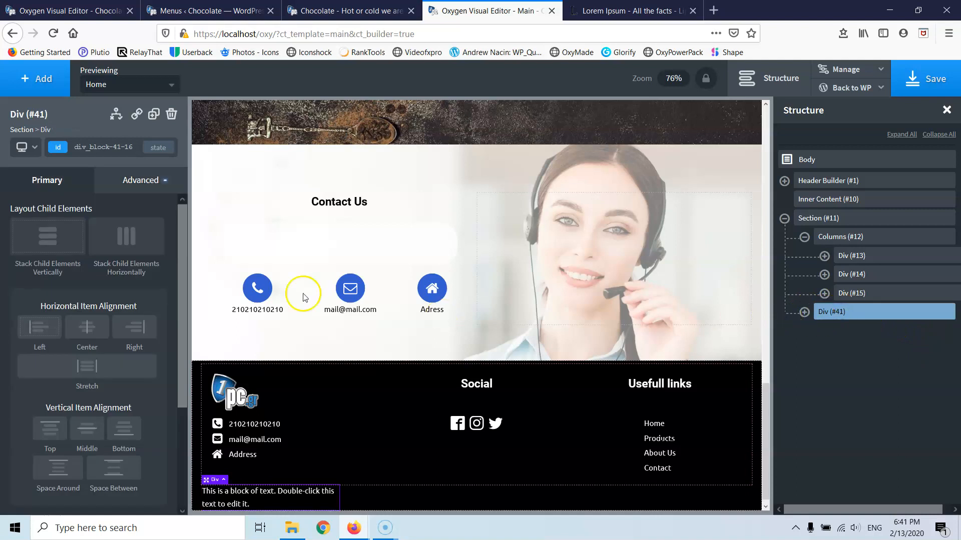
scroll(124, 322, "down", 3)
left_click(59, 409)
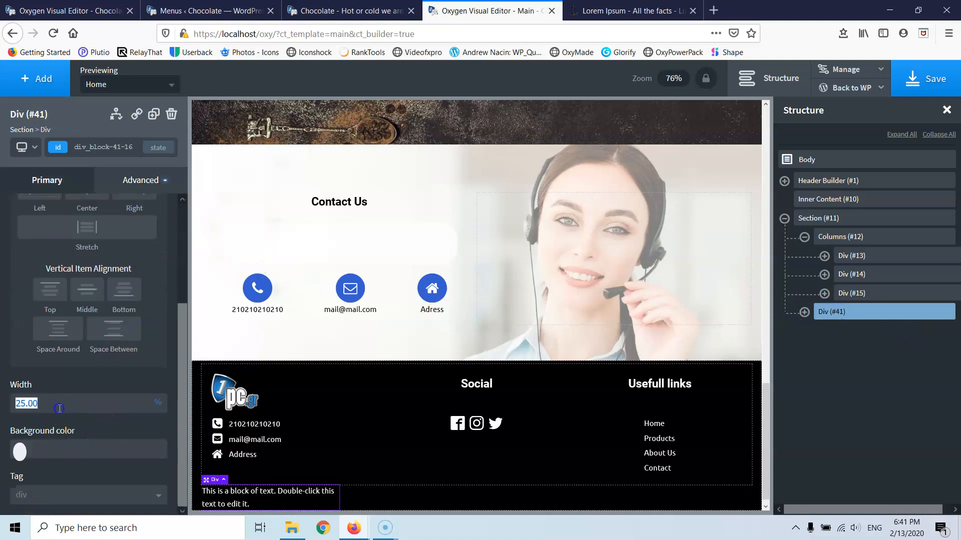
type("100")
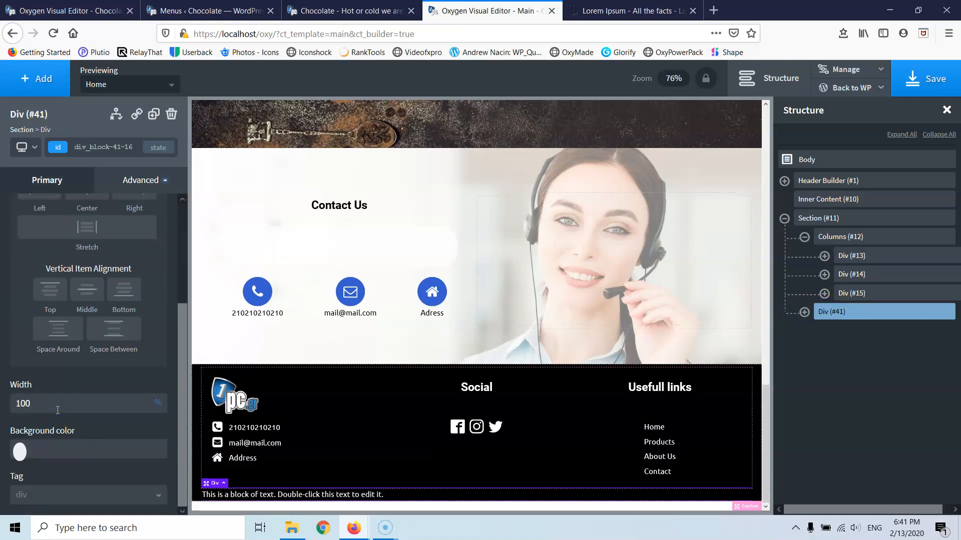
left_click(403, 495)
scroll(85, 288, "up", 2)
left_click(87, 261)
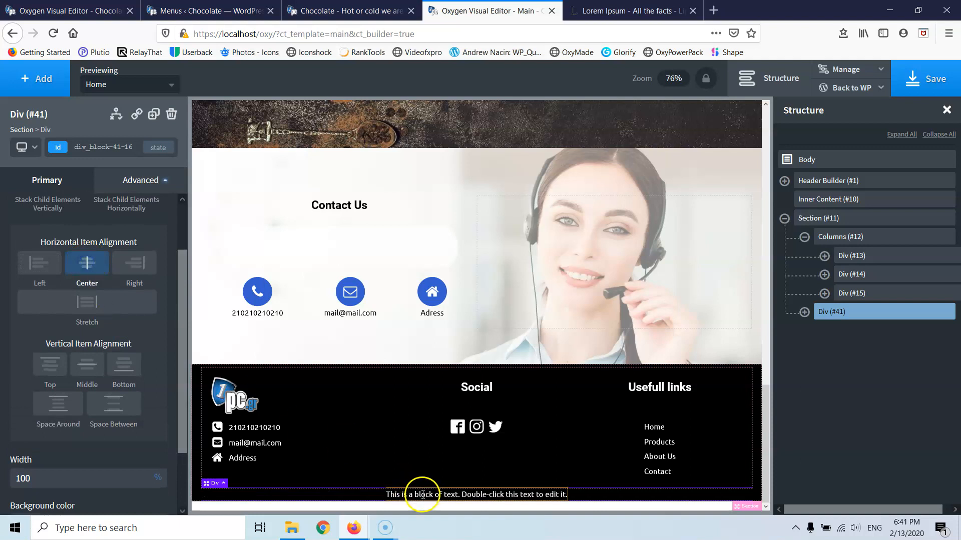
left_click(438, 495)
- Replace the placeholder text with 'Copyright 2020 | Designed by'
double_click(436, 504)
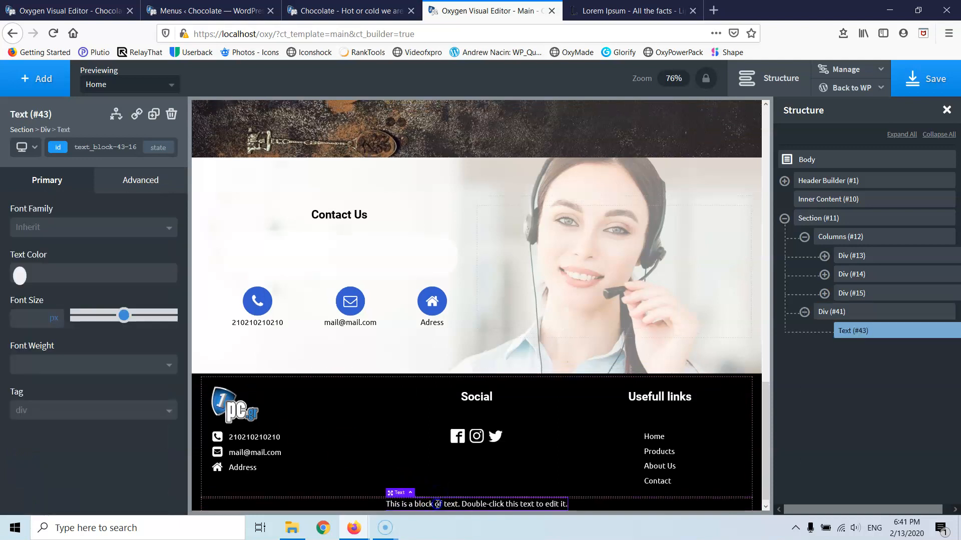
type("Copyri")
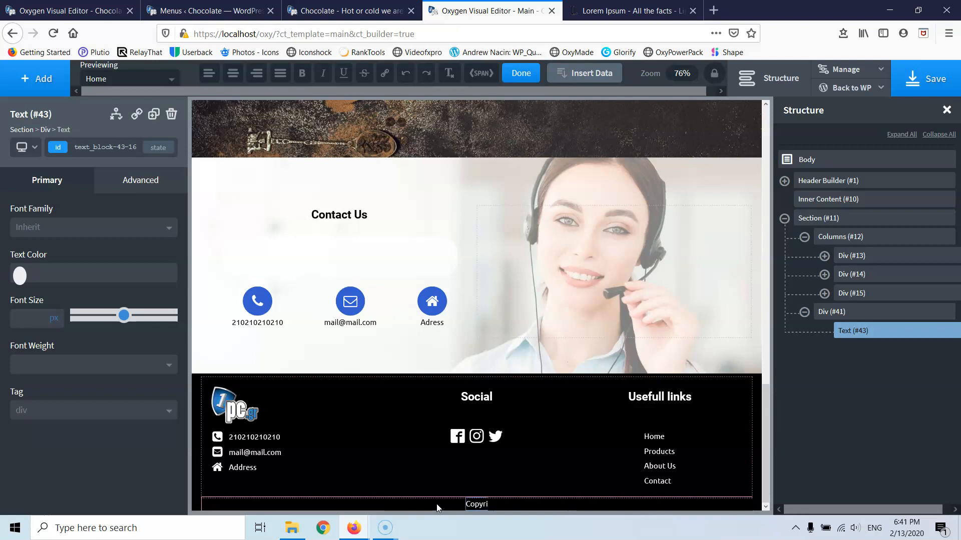
type("ght")
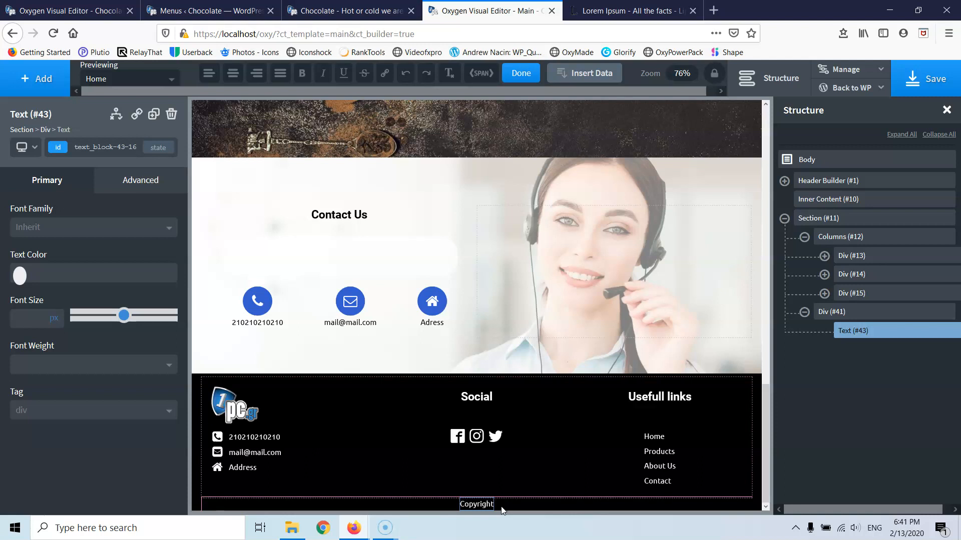
type("020")
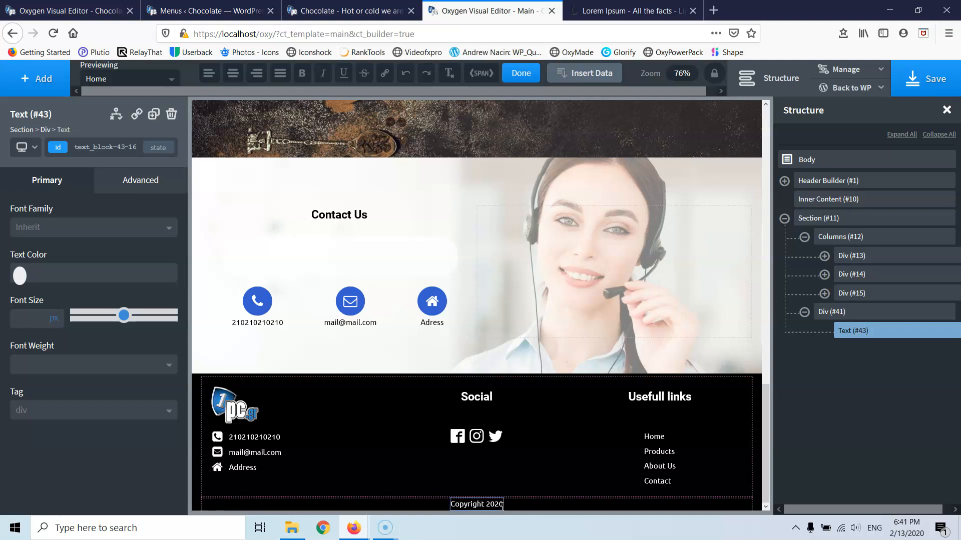
type(" | Designed")
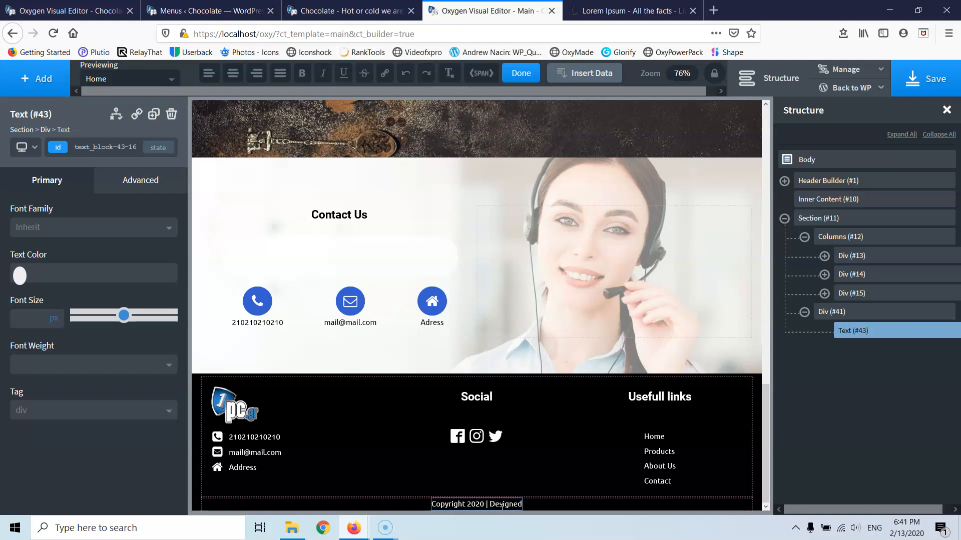
type(" by")
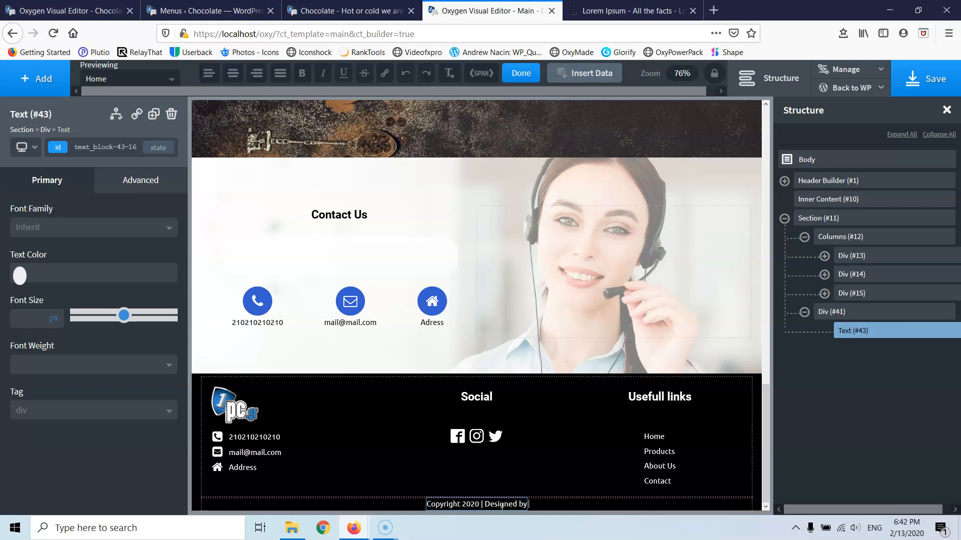
left_click(36, 78)
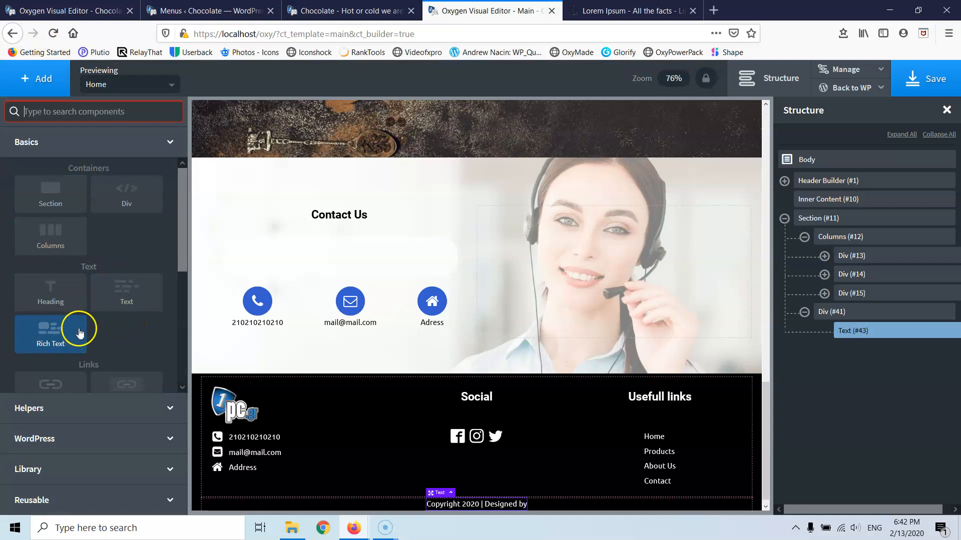
- Add a Text Link to the footer's copyright bar
scroll(79, 333, "down", 3)
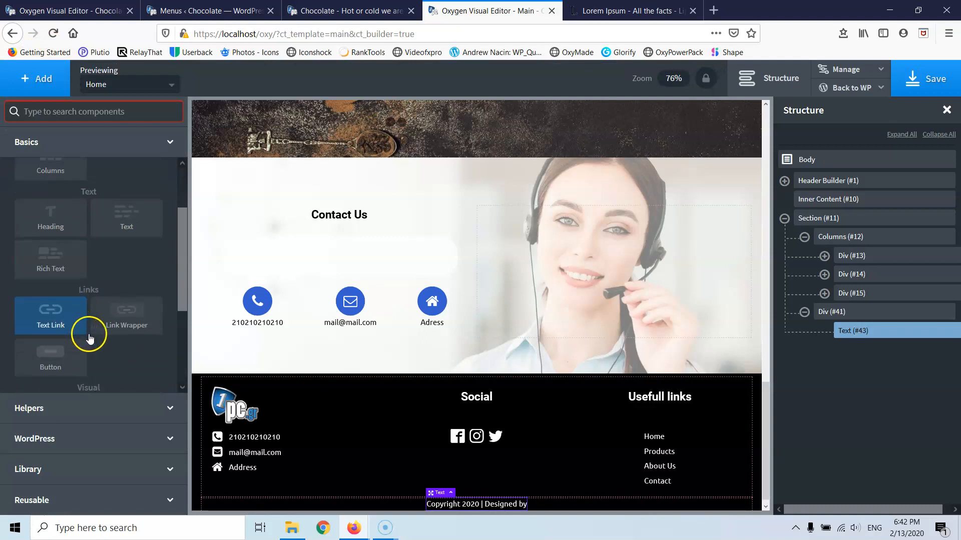
left_click(43, 321)
scroll(578, 464, "down", 1)
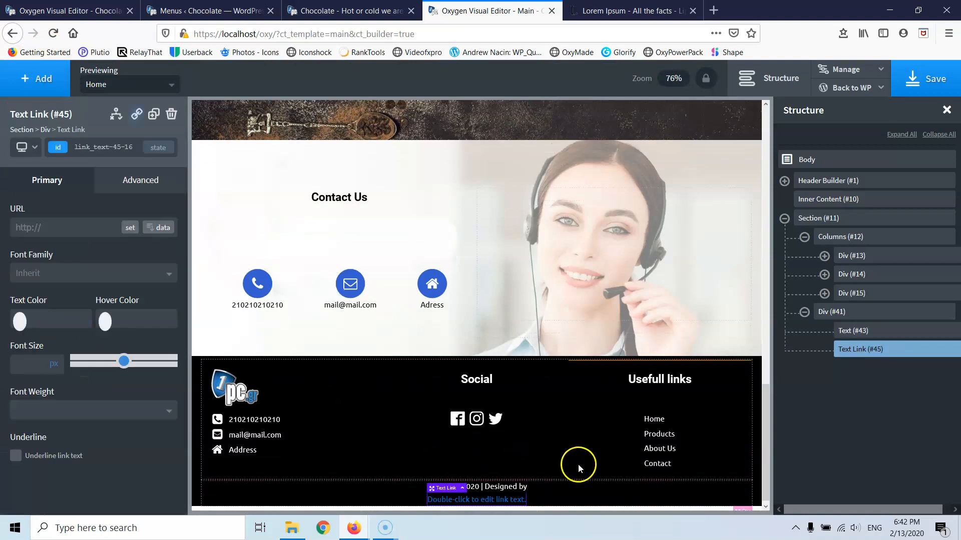
- Stack Div #41's children horizontally and center them so the link follows 'Designed by'
left_click(583, 495)
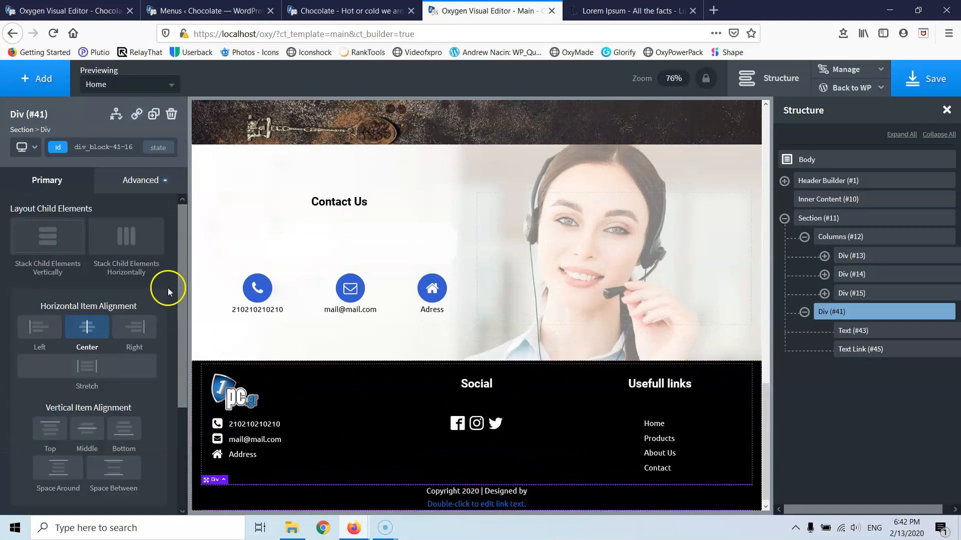
left_click(126, 238)
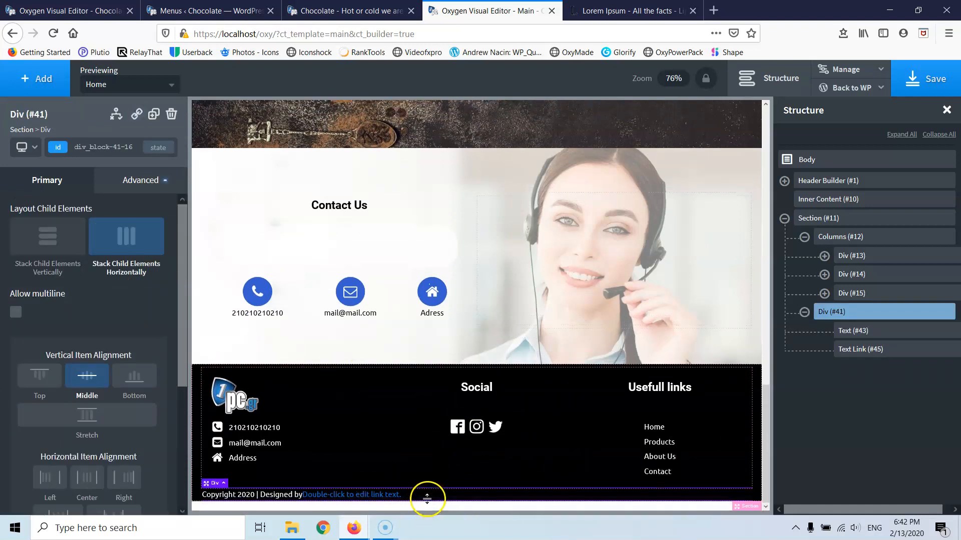
left_click(87, 379)
left_click(451, 496)
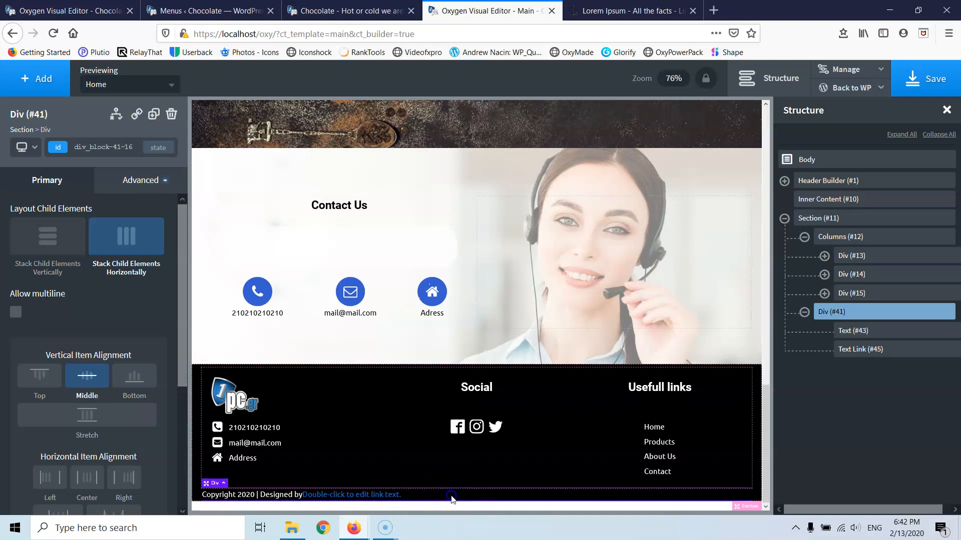
left_click(91, 482)
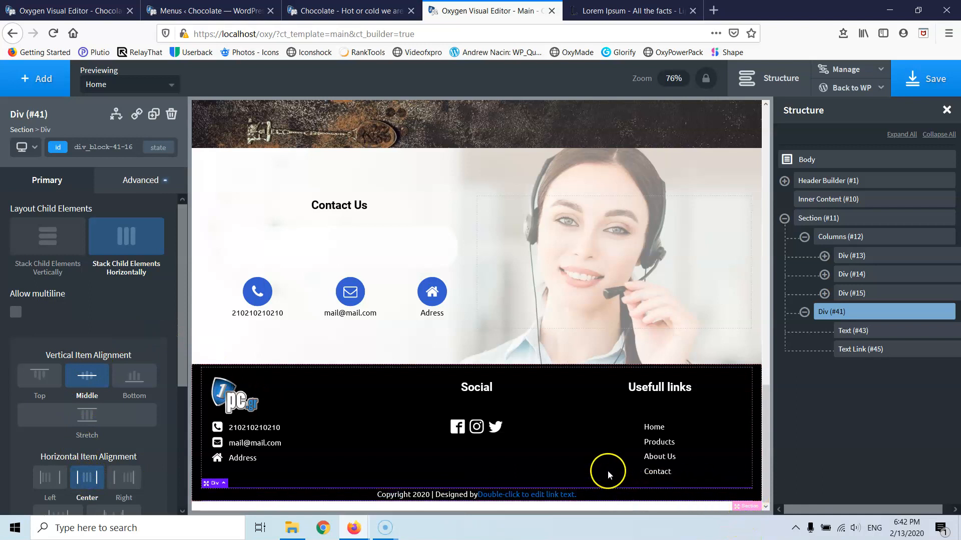
left_click(502, 498)
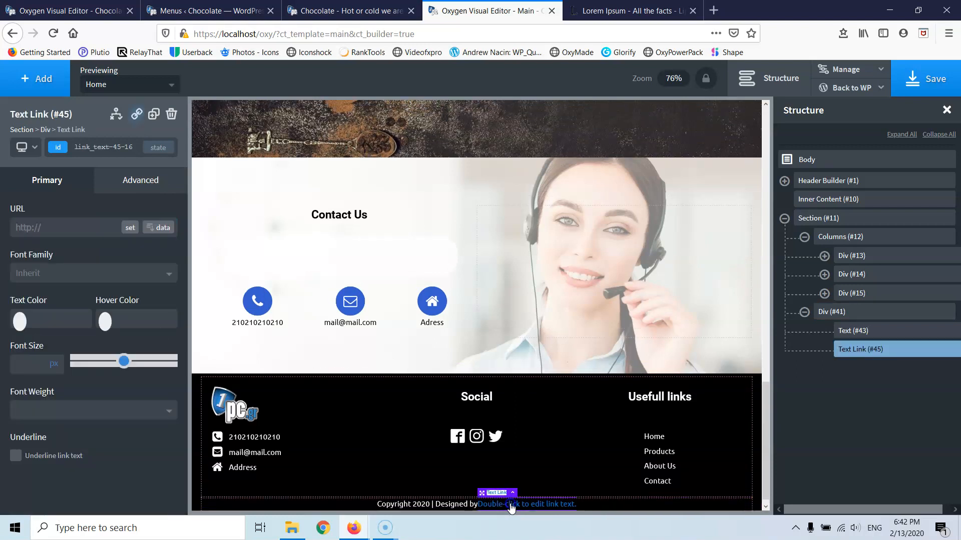
- Change the link text to the designer's name in light grey #adadad
double_click(510, 504)
key("BackSpace")
type("Stratos")
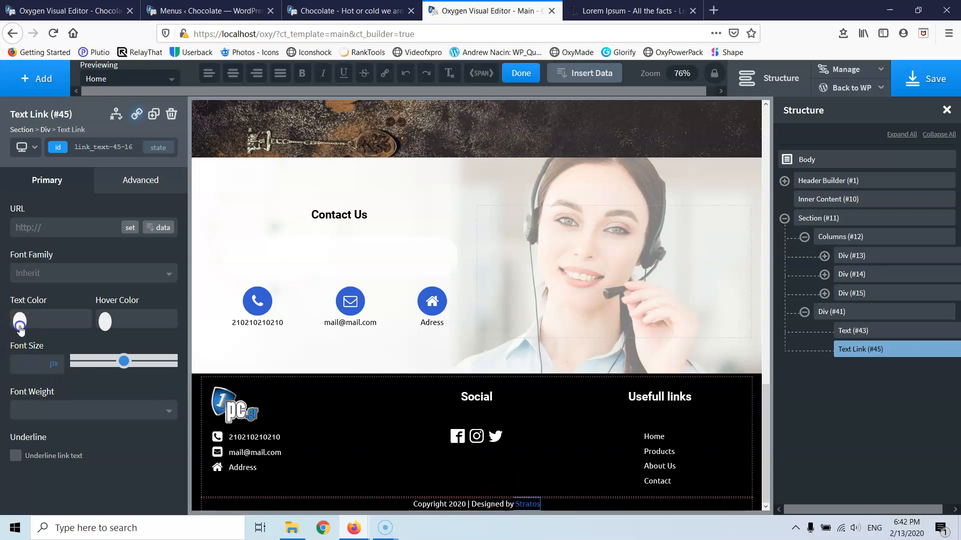
left_click(20, 326)
mouse_move(30, 375)
left_mouse_down()
mouse_move(10, 365)
mouse_move(79, 381)
mouse_move(7, 408)
mouse_move(9, 370)
left_mouse_up()
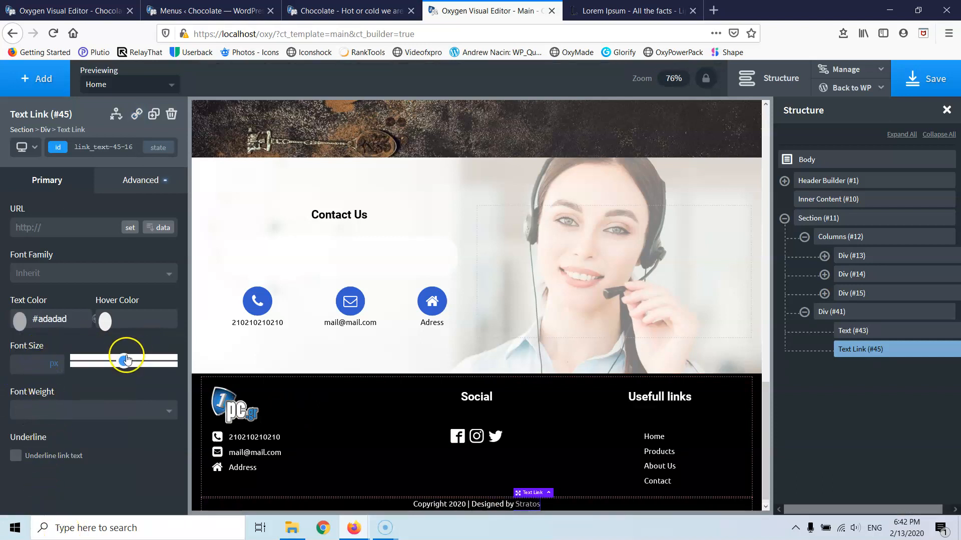
- Leave the link without a URL and save the page
left_click(57, 228)
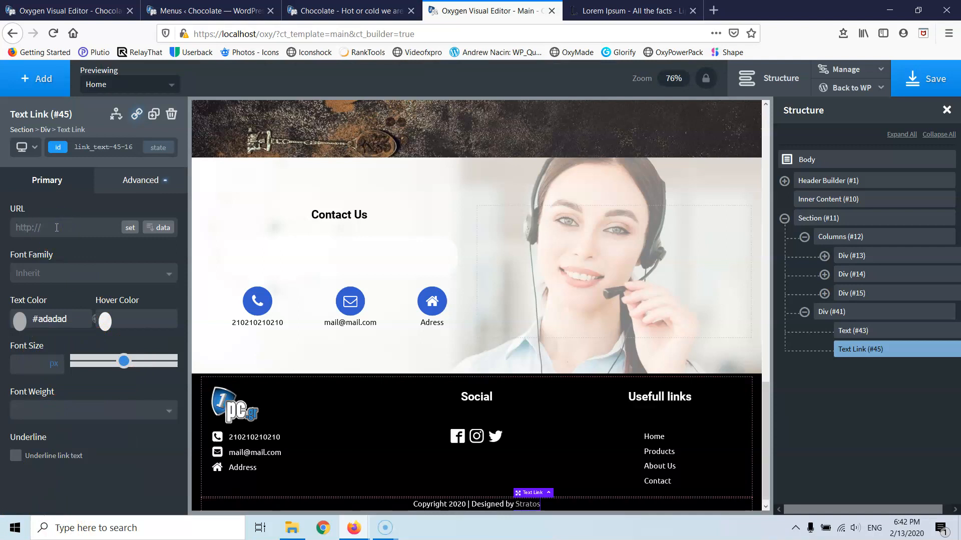
left_click(132, 228)
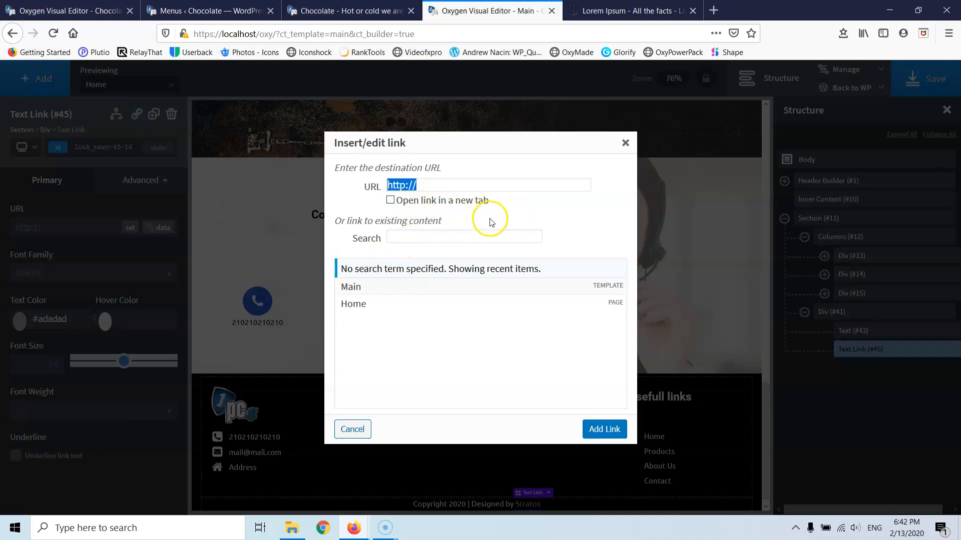
left_click(625, 144)
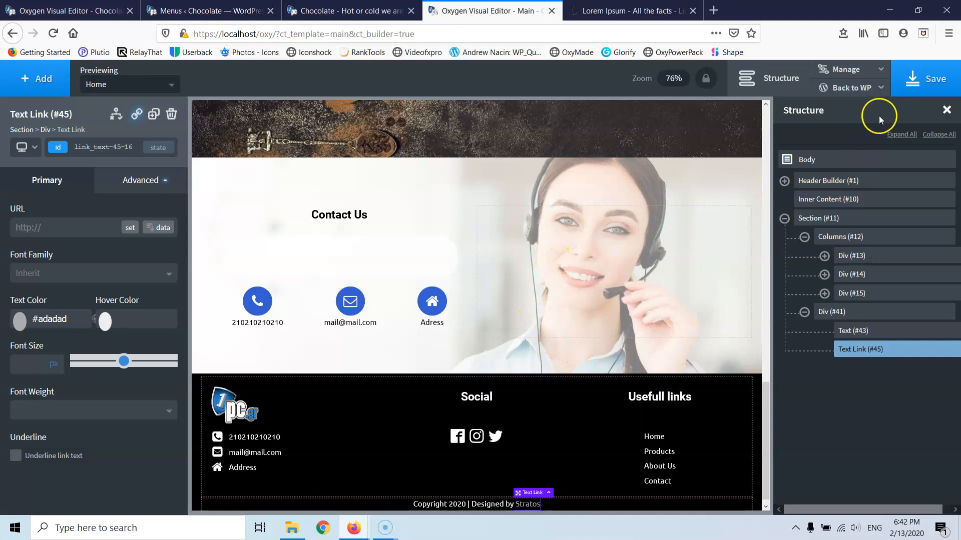
left_click(916, 88)
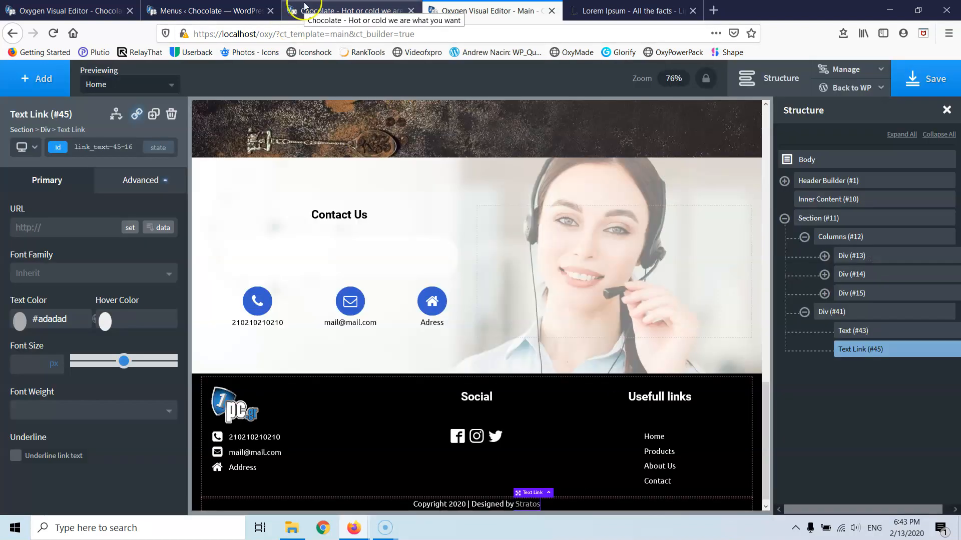
- Reload the live Chocolate homepage in Firefox and scroll to check the footer's copyright line
left_click(305, 10)
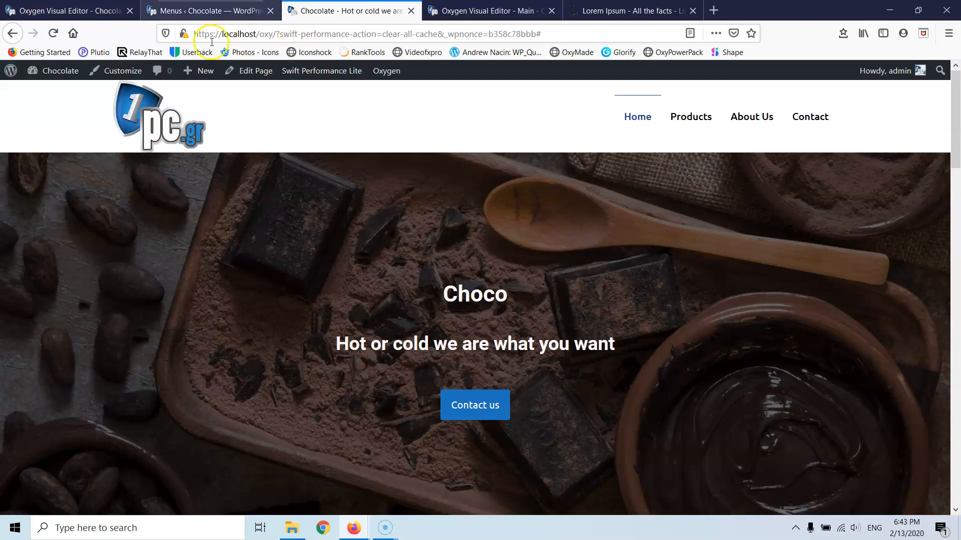
left_click(53, 34)
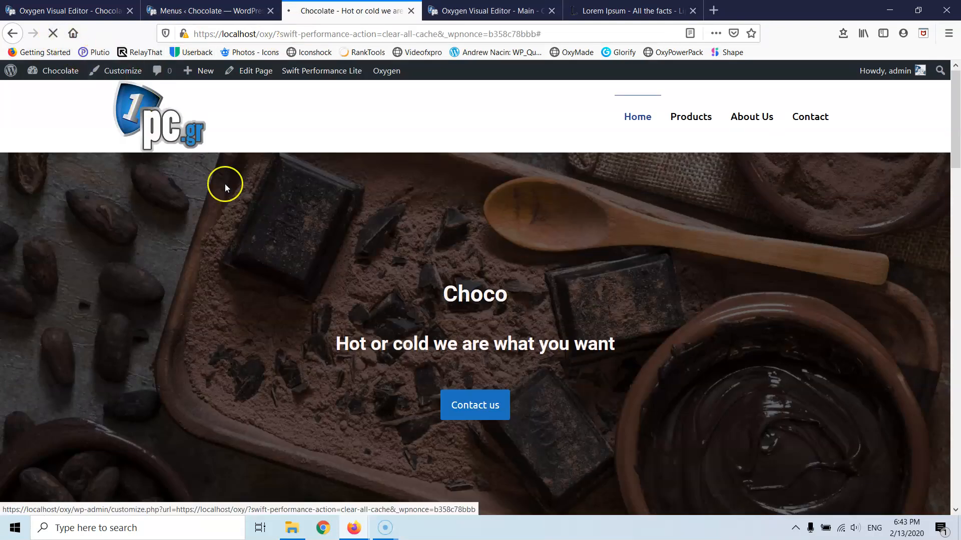
scroll(287, 215, "down", 15)
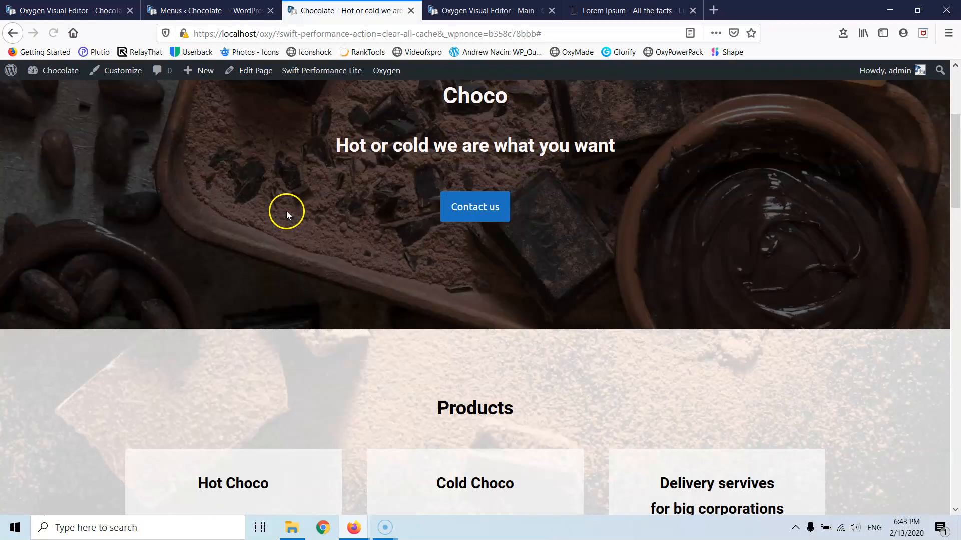
scroll(287, 213, "down", 13)
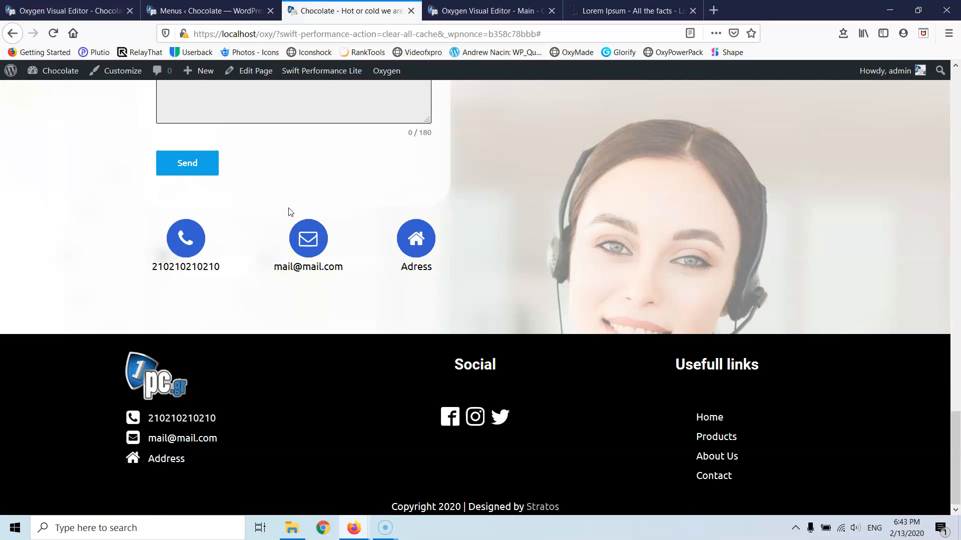
scroll(289, 211, "up", 8)
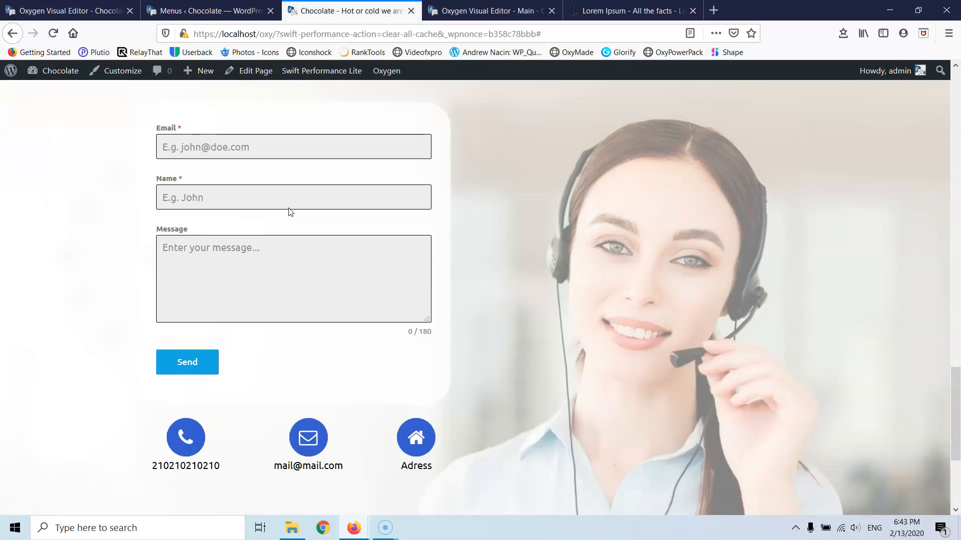
scroll(289, 212, "up", 10)
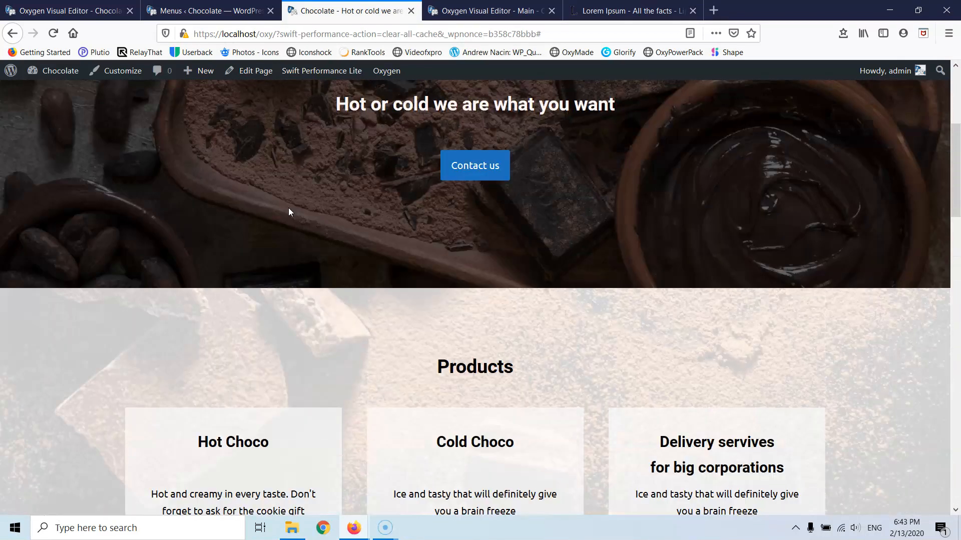
scroll(288, 210, "up", 4)
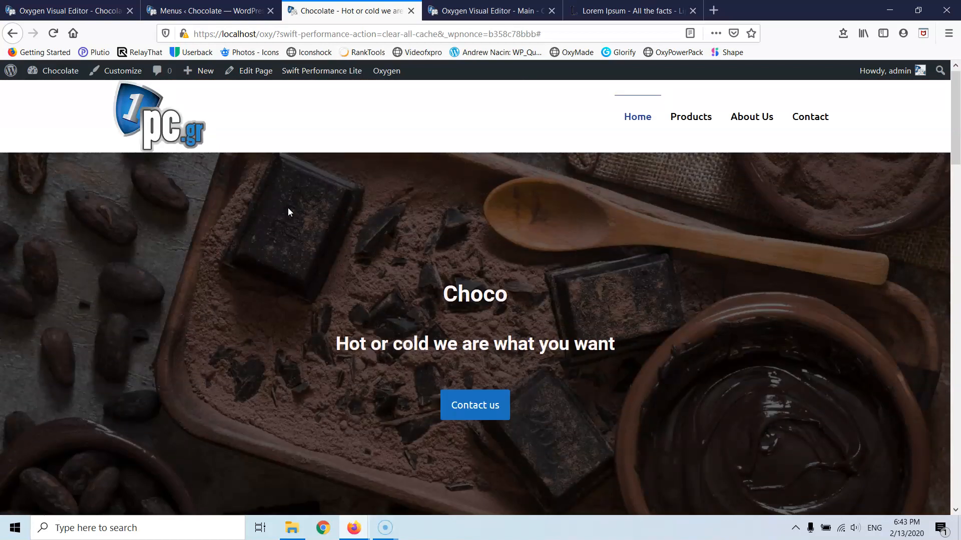